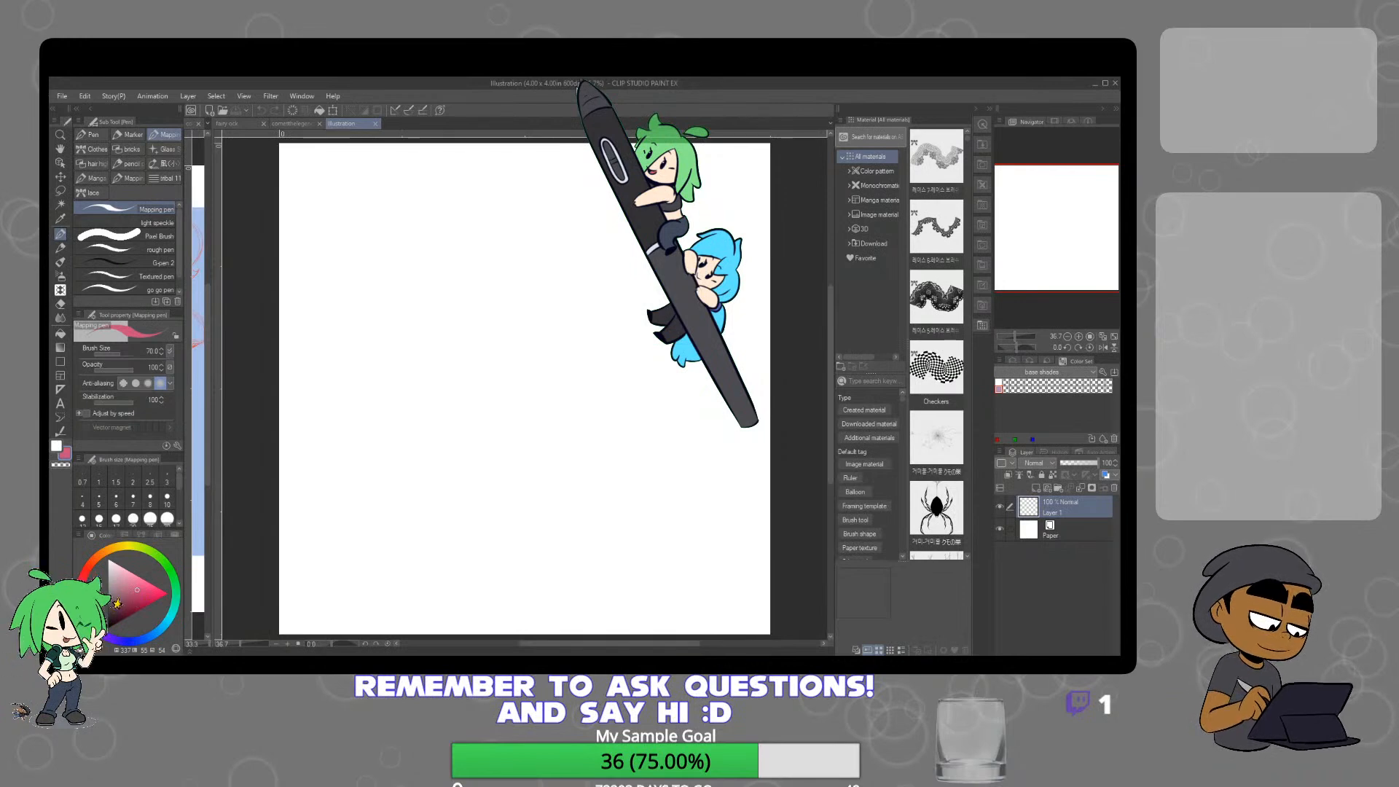
Sketch a head circle on the right half of the canvas with the Darker pencil in a saturated pink
{"action": "left_click", "coordinate": [62, 249]}
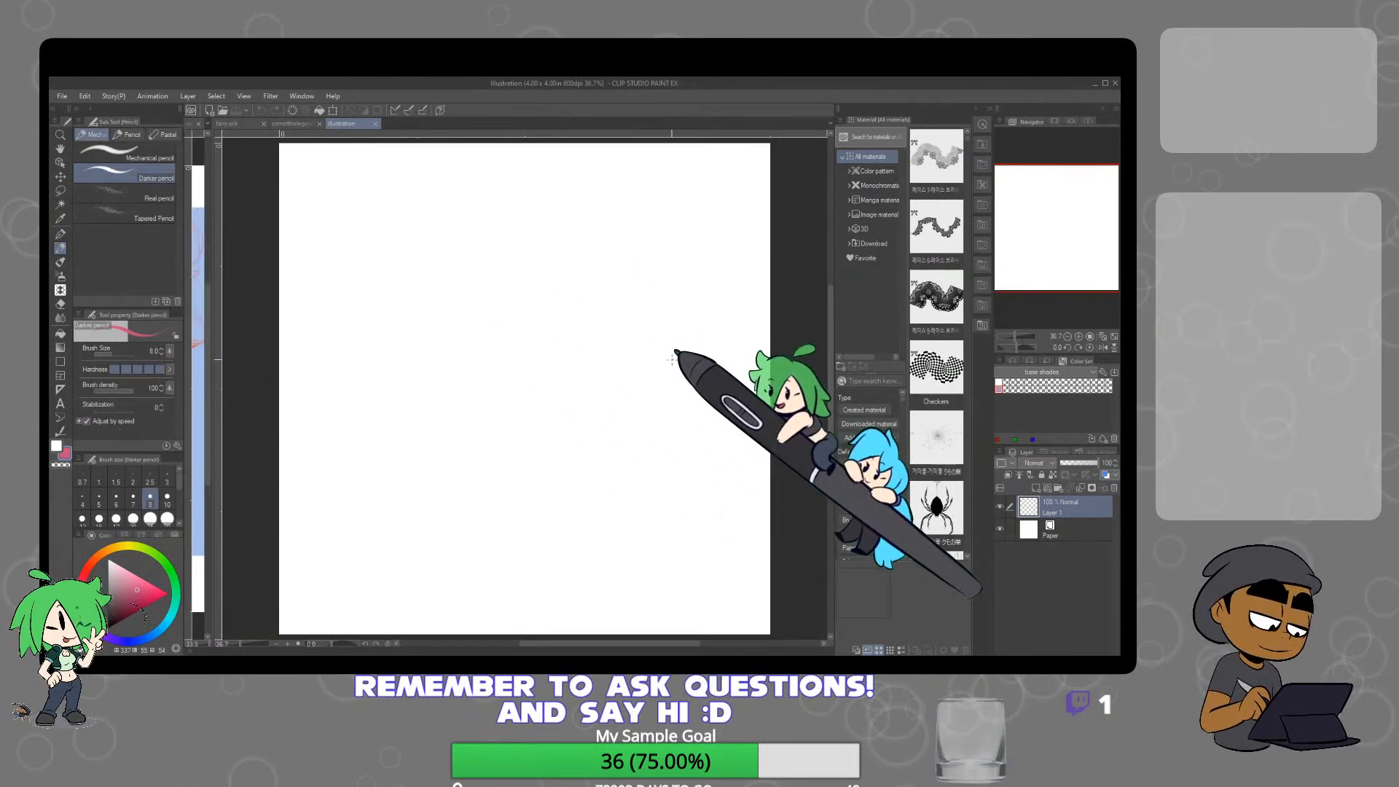
{"action": "left_click", "coordinate": [169, 593]}
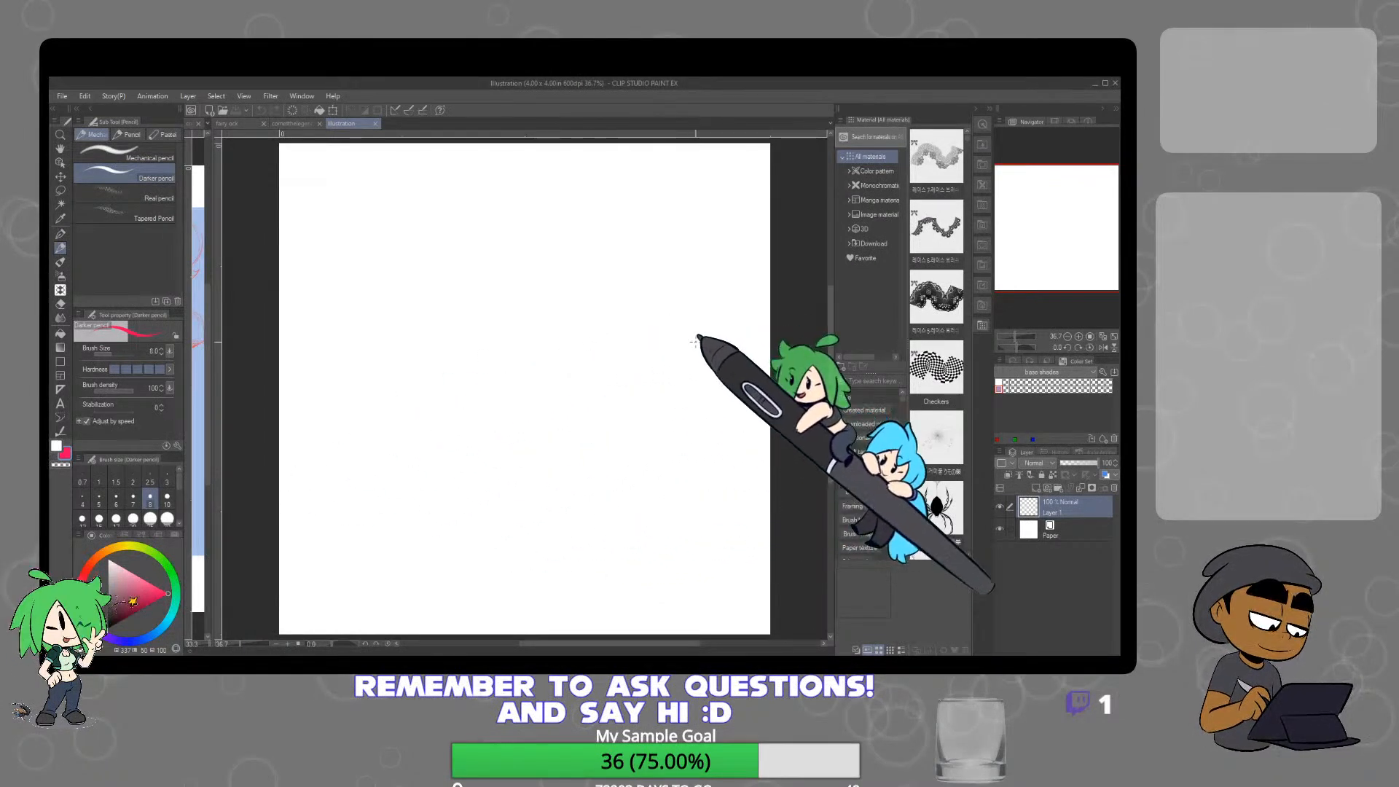
{"action": "left_click_drag", "start_coordinate": [662, 323], "coordinate": [660, 325]}
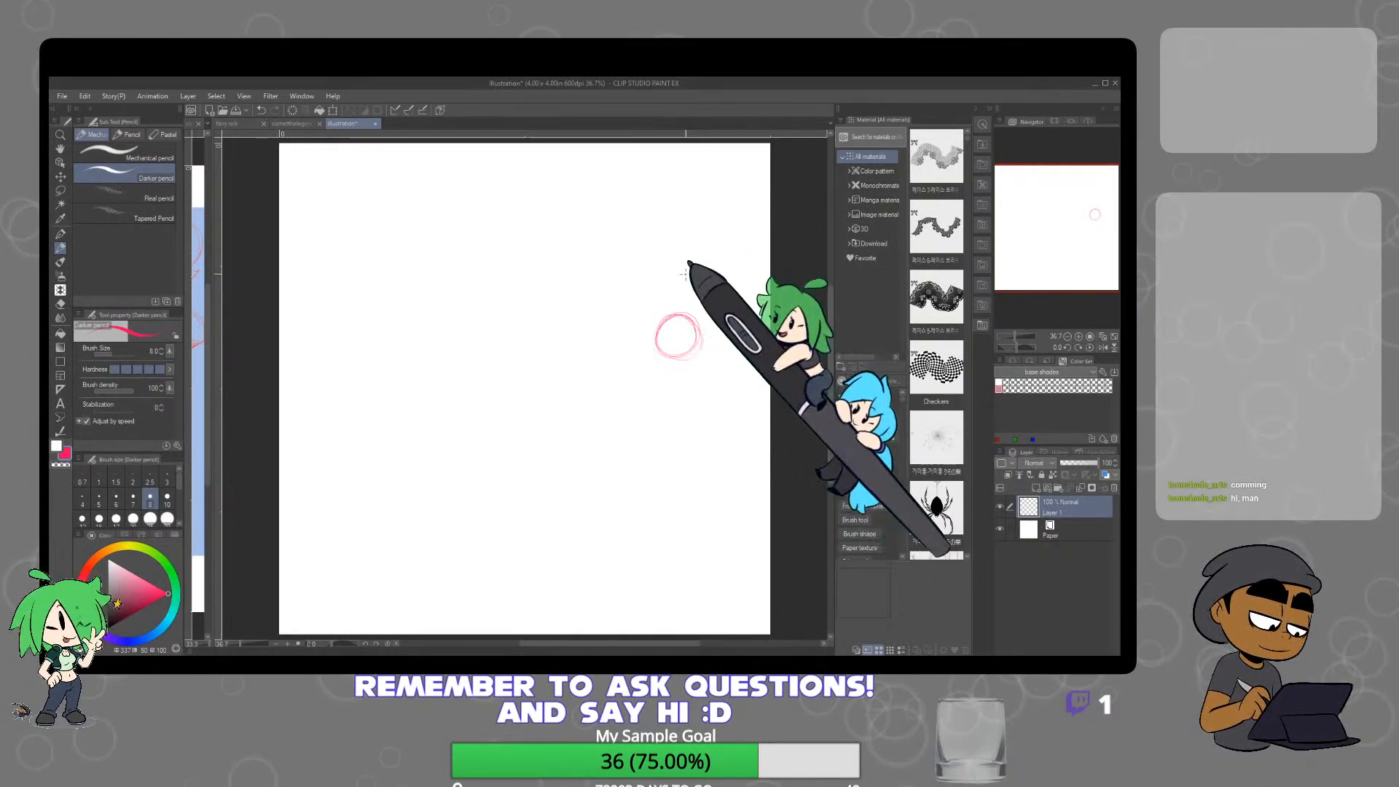
Sketch the first figure's torso and hip circle below the head, plus a raised hand beside the head
{"action": "left_click_drag", "start_coordinate": [682, 359], "coordinate": [666, 452]}
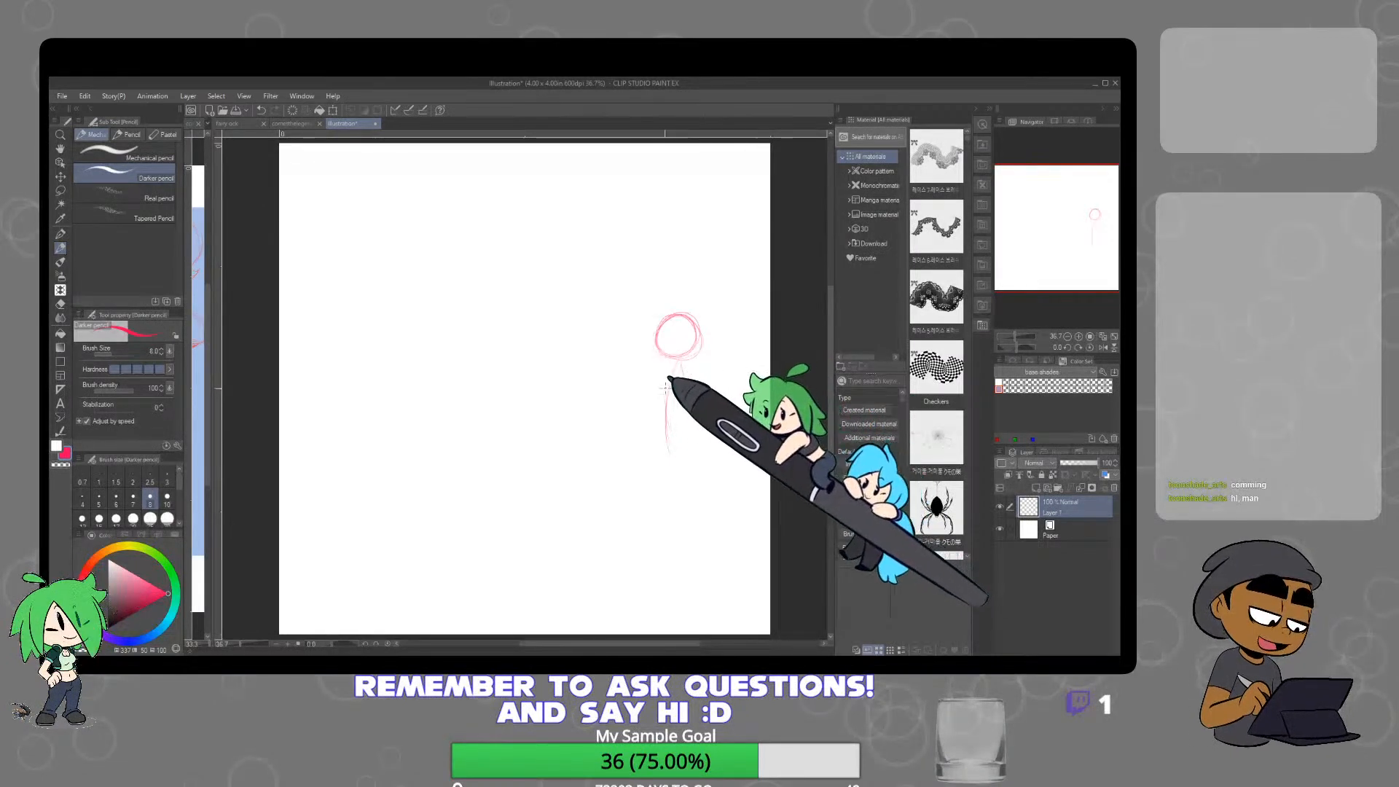
{"action": "mouse_move", "coordinate": [654, 375]}
{"action": "left_mouse_down"}
{"action": "mouse_move", "coordinate": [702, 380]}
{"action": "mouse_move", "coordinate": [661, 374]}
{"action": "mouse_move", "coordinate": [647, 396]}
{"action": "mouse_move", "coordinate": [660, 368]}
{"action": "mouse_move", "coordinate": [659, 421]}
{"action": "mouse_move", "coordinate": [642, 423]}
{"action": "mouse_move", "coordinate": [700, 387]}
{"action": "mouse_move", "coordinate": [677, 440]}
{"action": "left_mouse_up"}
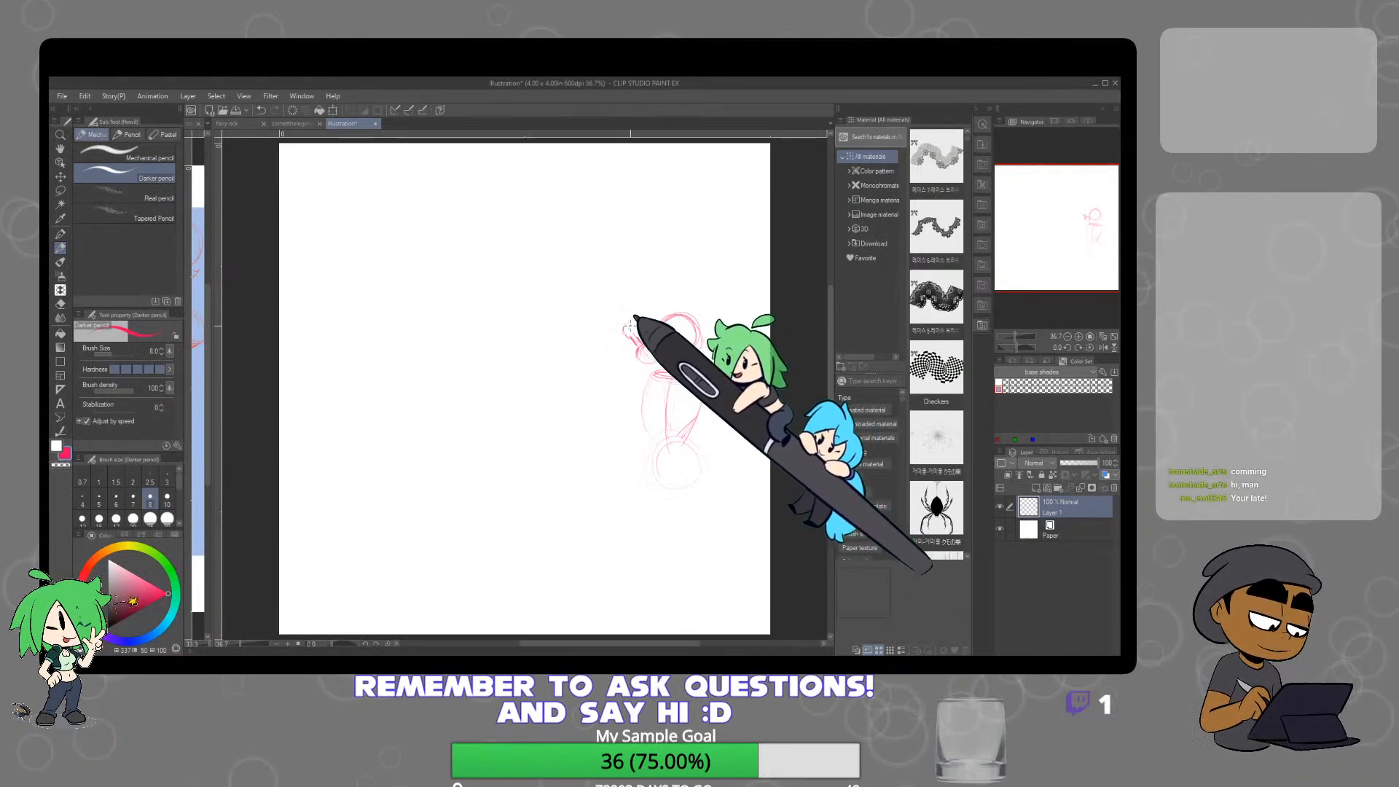
{"action": "left_click_drag", "start_coordinate": [629, 325], "coordinate": [625, 334]}
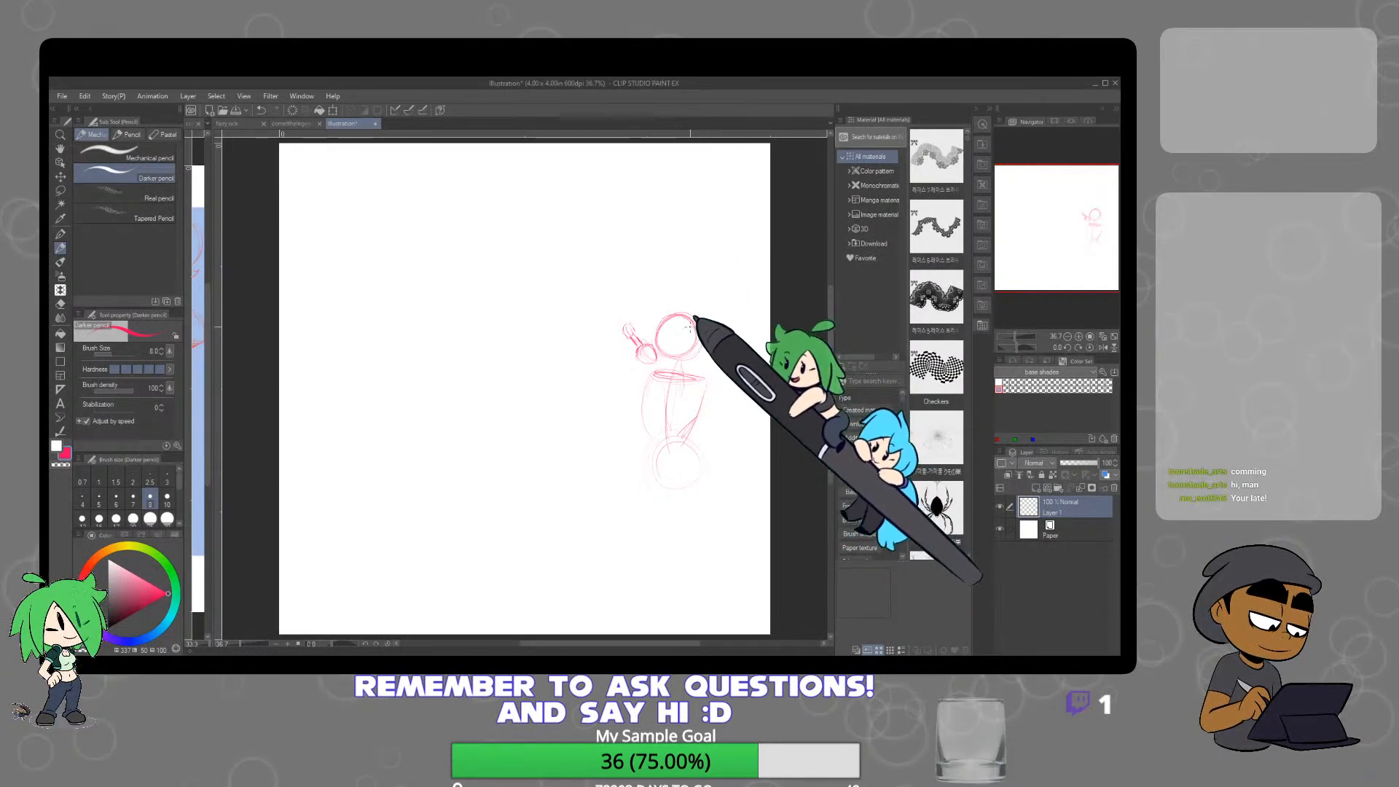
Extend the first figure's shoulder line and erase the arm bent up to the side of its head
{"action": "scroll", "coordinate": [664, 333], "scroll_direction": "up", "scroll_amount": 1}
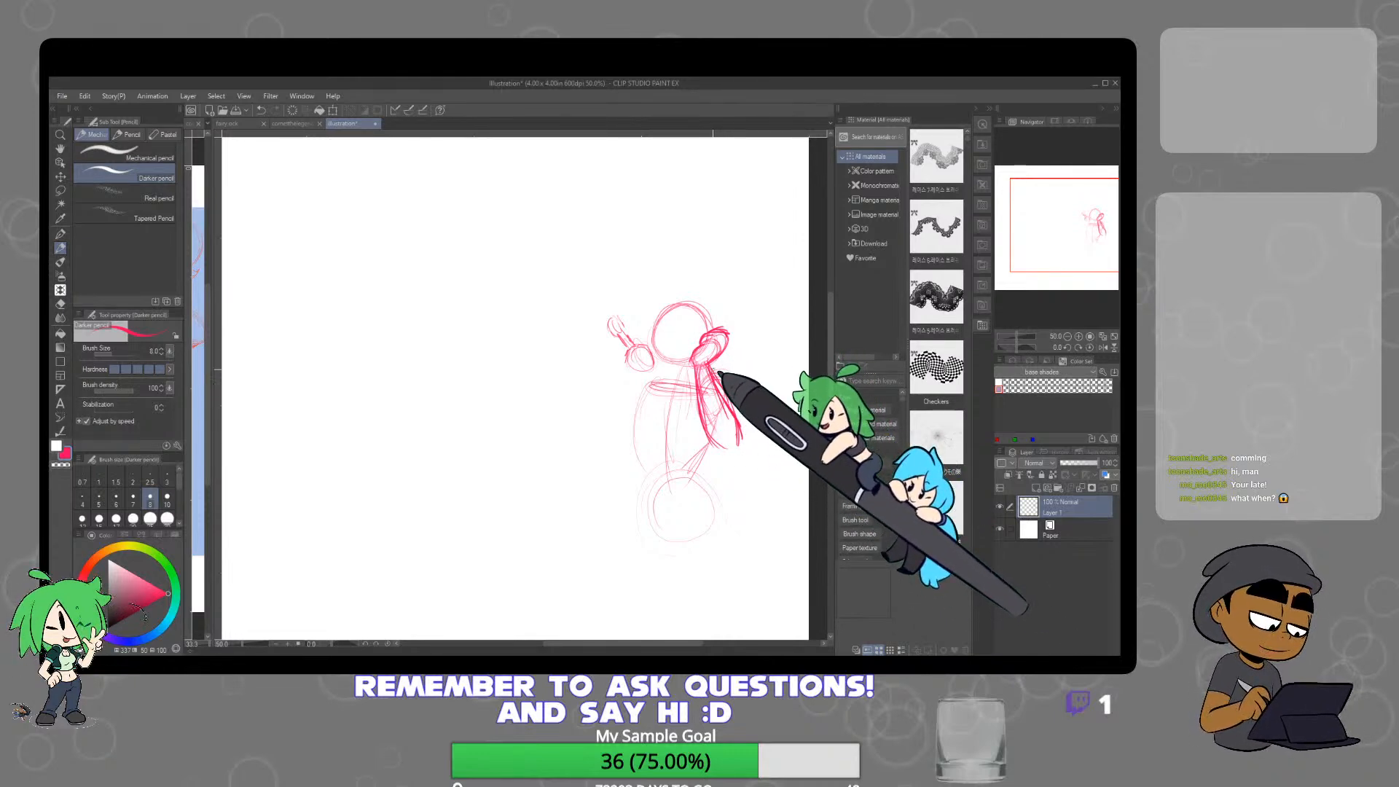
{"action": "key", "text": "e"}
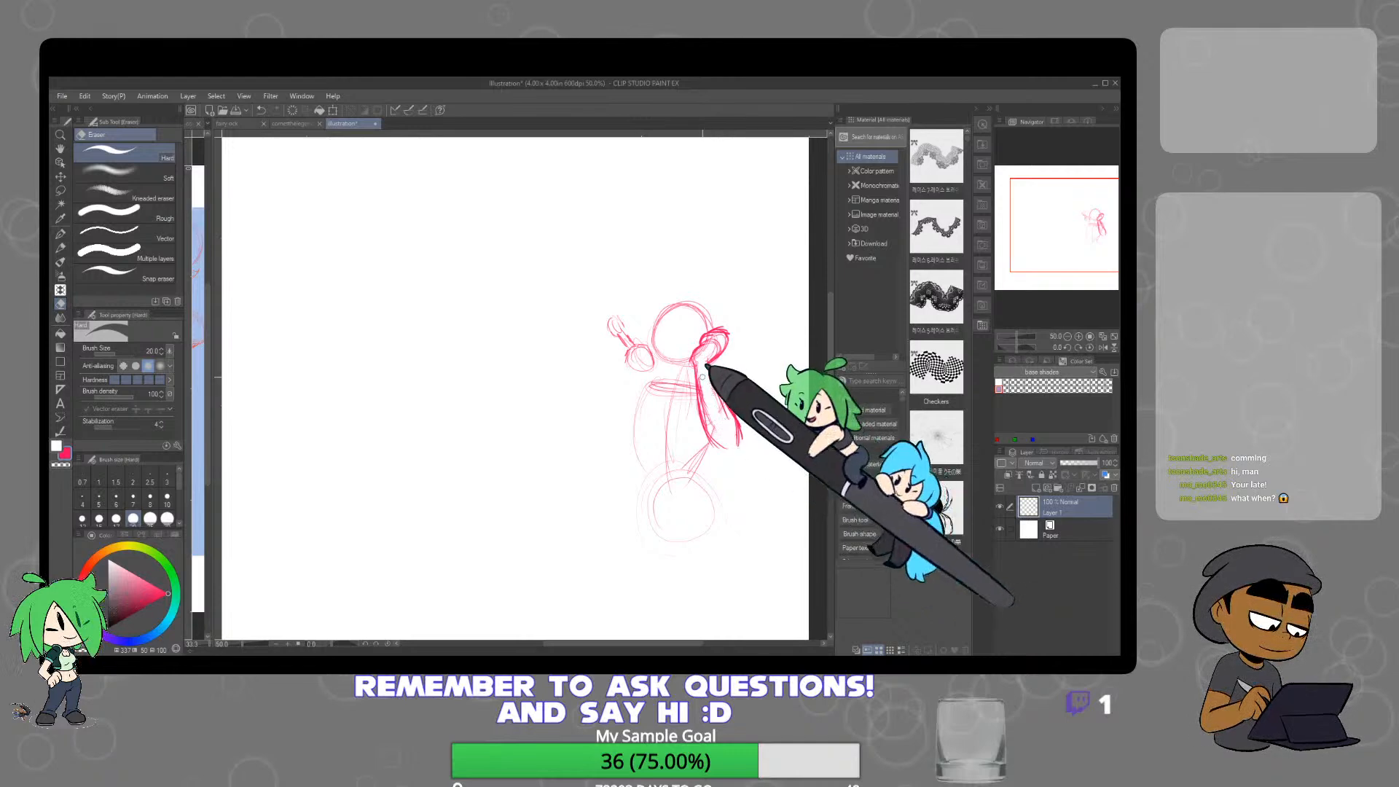
{"action": "key", "text": "p"}
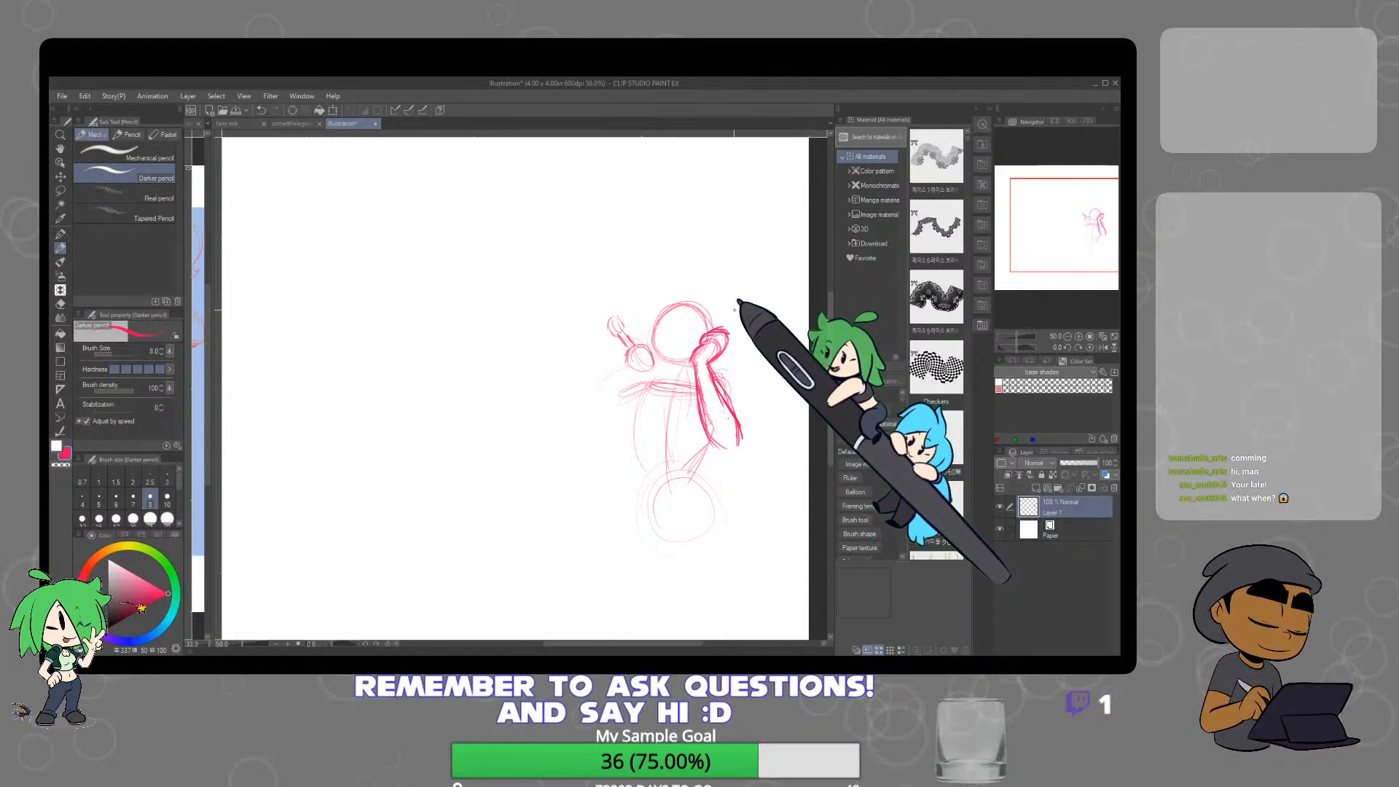
{"action": "key", "text": "e"}
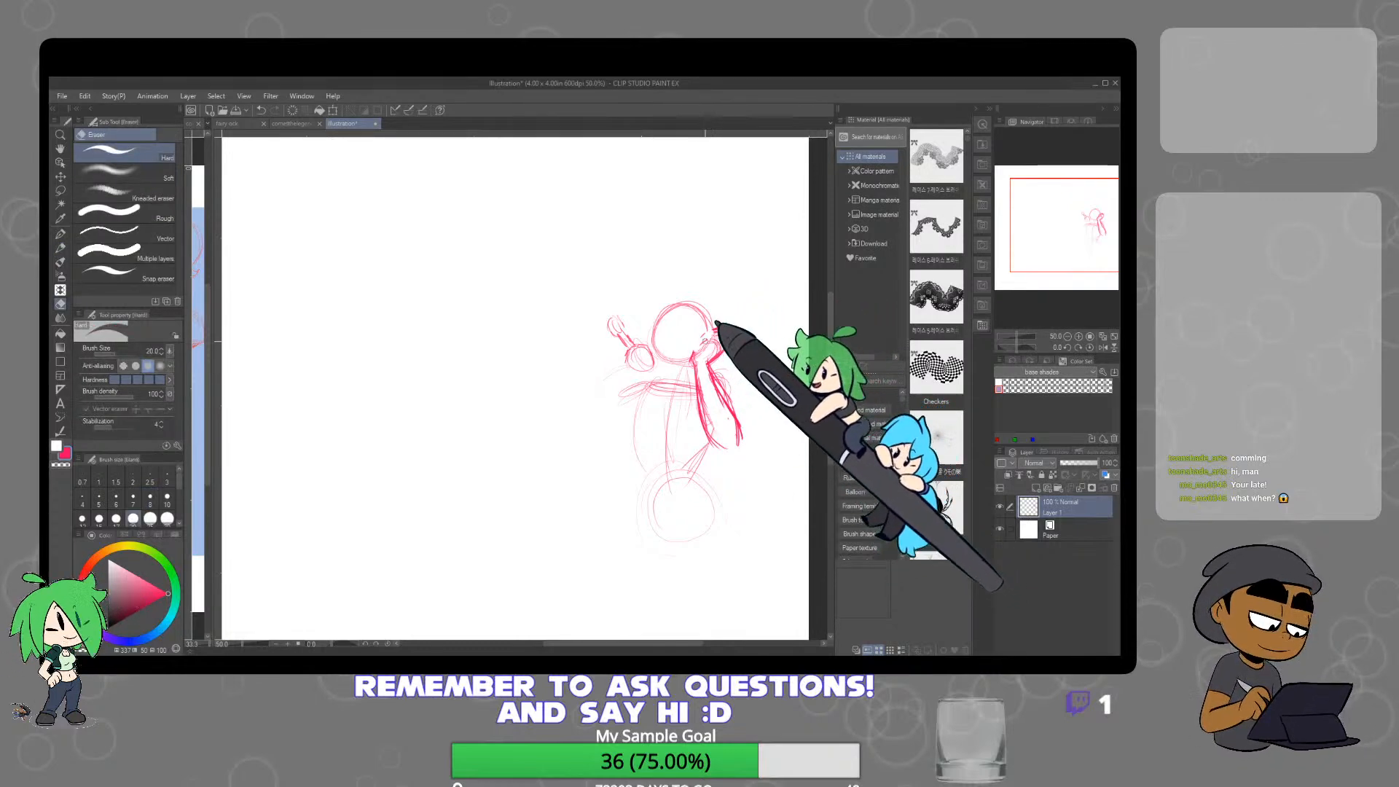
{"action": "mouse_move", "coordinate": [695, 355]}
{"action": "left_mouse_down"}
{"action": "mouse_move", "coordinate": [712, 349]}
{"action": "mouse_move", "coordinate": [695, 388]}
{"action": "mouse_move", "coordinate": [707, 378]}
{"action": "left_mouse_up"}
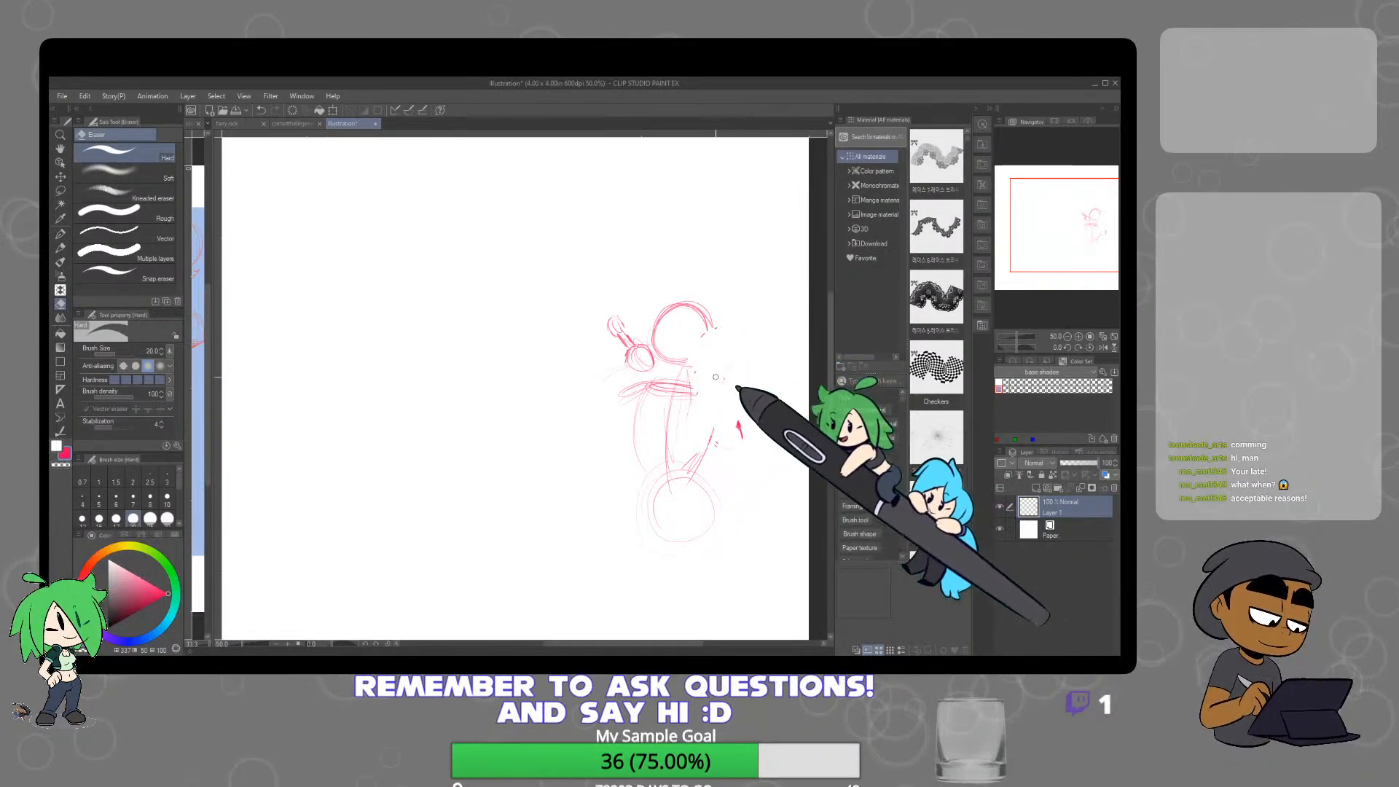
Sketch the first figure's lowered hand and forearm beside the waist, and redraw its head and shoulders with firmer lines
{"action": "key", "text": "p"}
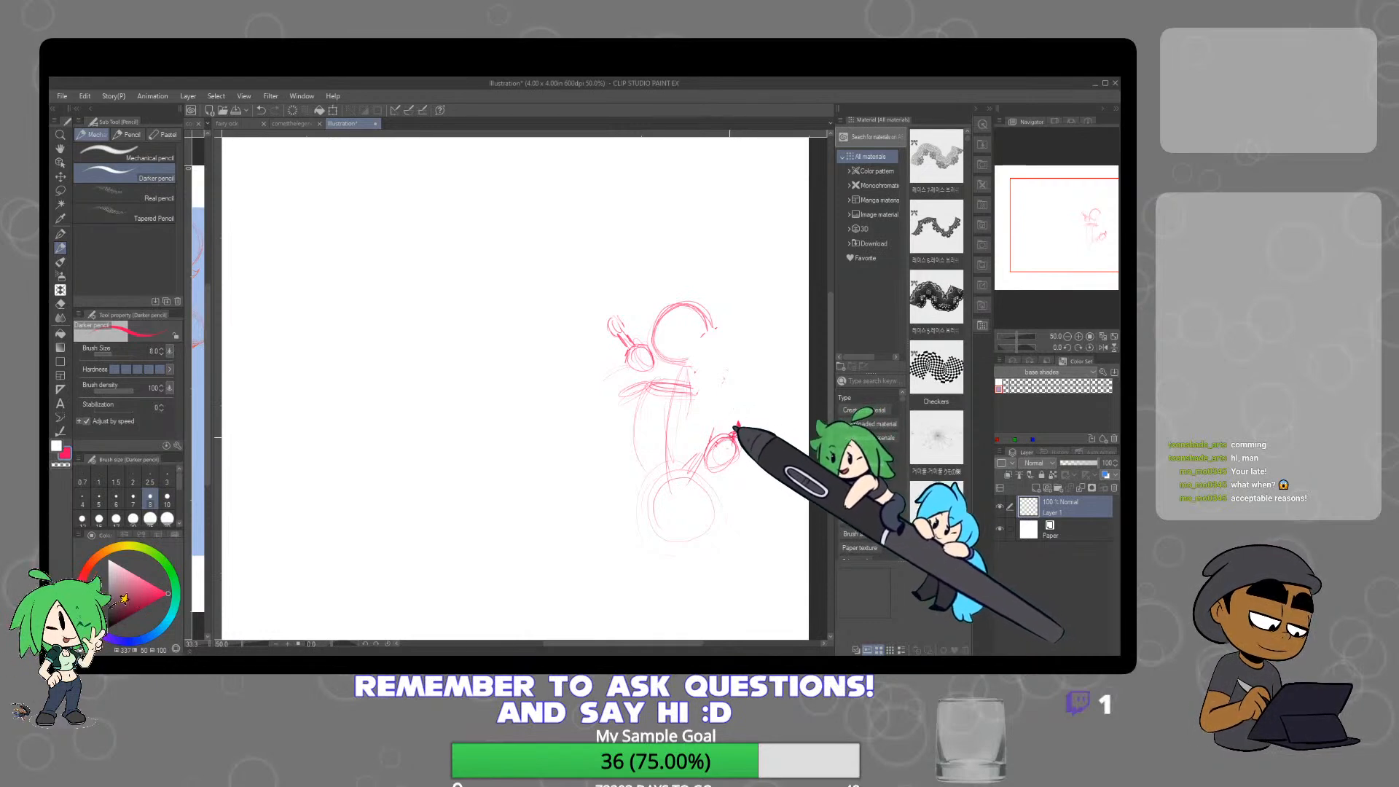
{"action": "mouse_move", "coordinate": [726, 443]}
{"action": "left_mouse_down"}
{"action": "mouse_move", "coordinate": [692, 443]}
{"action": "mouse_move", "coordinate": [690, 471]}
{"action": "left_mouse_up"}
{"action": "mouse_move", "coordinate": [692, 445]}
{"action": "left_mouse_down"}
{"action": "mouse_move", "coordinate": [690, 474]}
{"action": "mouse_move", "coordinate": [708, 483]}
{"action": "left_mouse_up"}
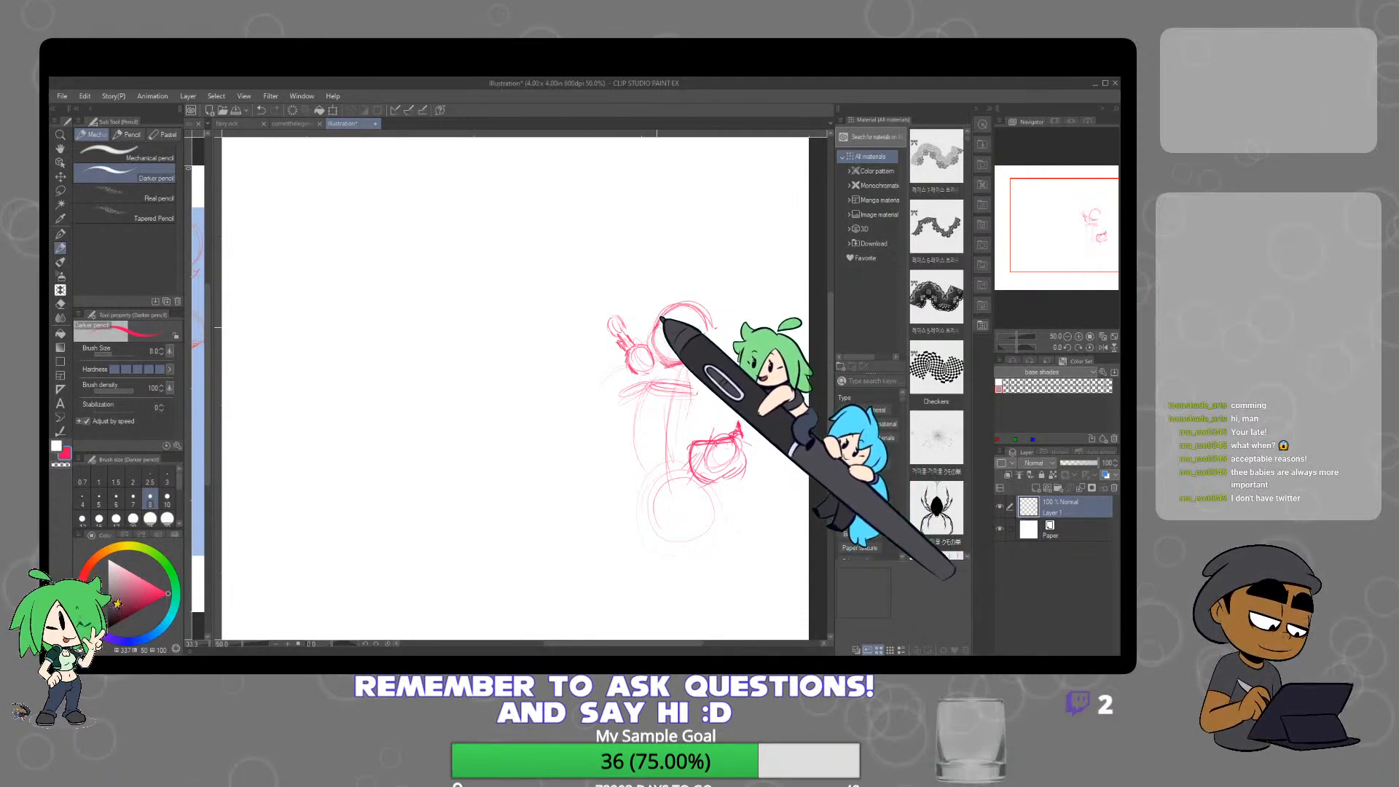
{"action": "mouse_move", "coordinate": [676, 295]}
{"action": "left_mouse_down"}
{"action": "mouse_move", "coordinate": [690, 303]}
{"action": "mouse_move", "coordinate": [668, 310]}
{"action": "mouse_move", "coordinate": [717, 304]}
{"action": "mouse_move", "coordinate": [704, 357]}
{"action": "left_mouse_up"}
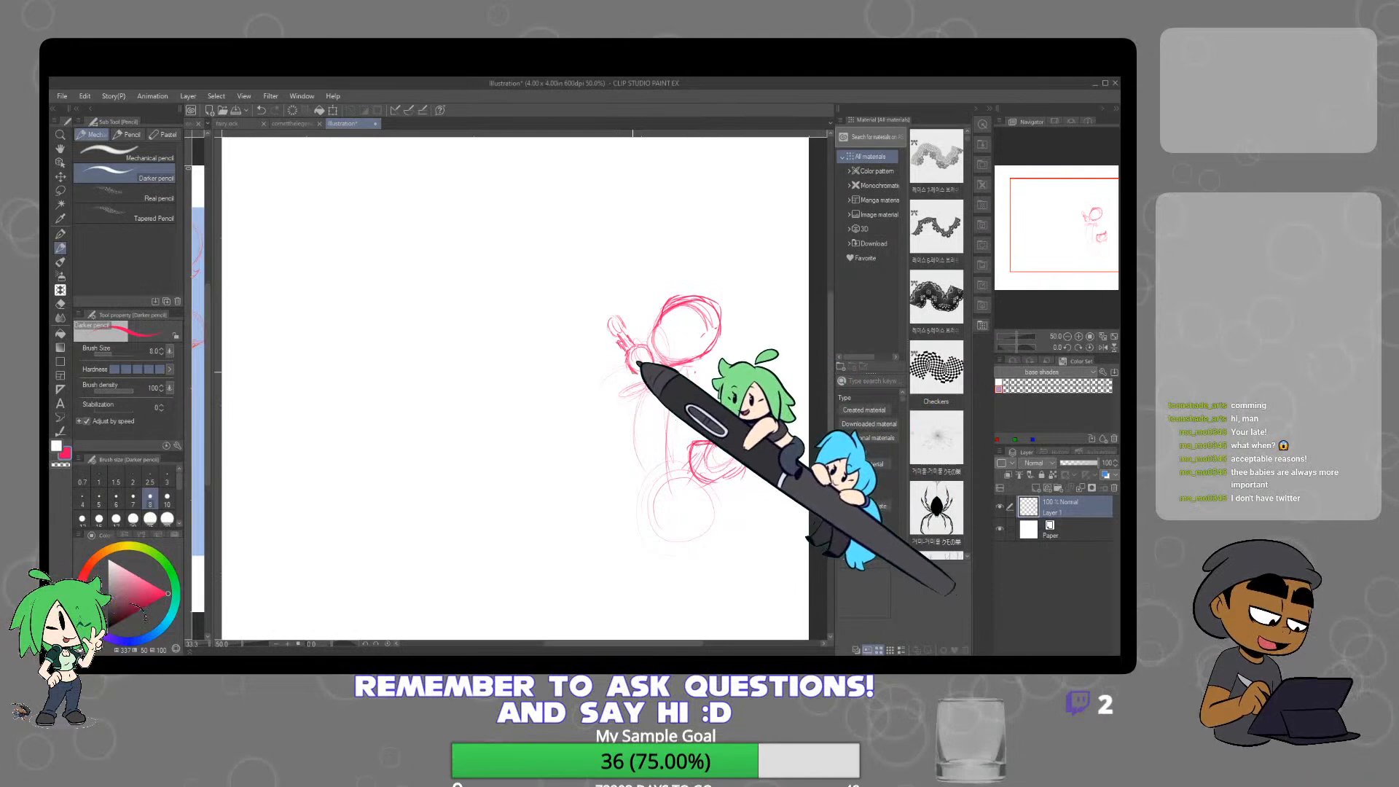
{"action": "mouse_move", "coordinate": [603, 384]}
{"action": "left_mouse_down"}
{"action": "mouse_move", "coordinate": [573, 402]}
{"action": "mouse_move", "coordinate": [617, 396]}
{"action": "left_mouse_up"}
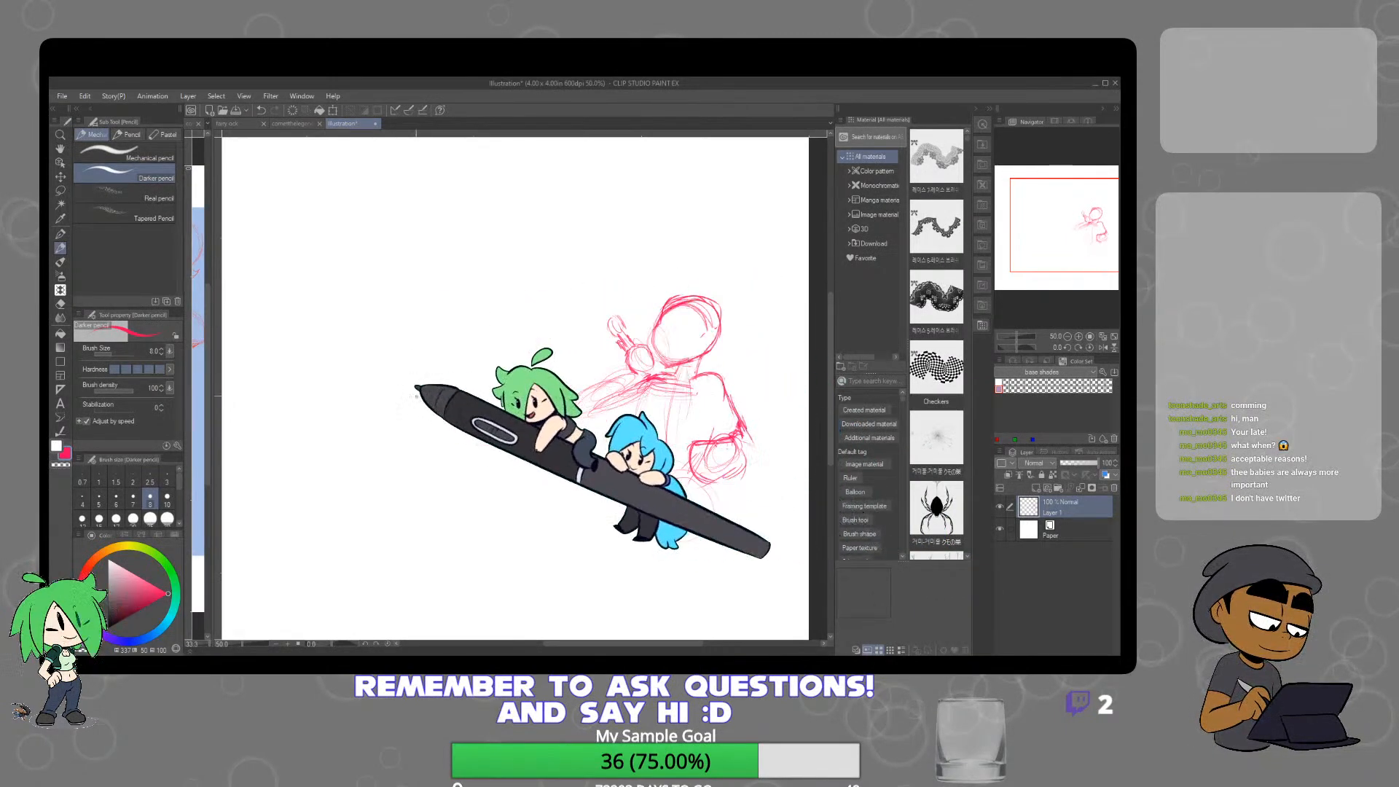
Rough in a second figure's head, shoulders and outstretched arms to the left of the first figure
{"action": "mouse_move", "coordinate": [420, 351]}
{"action": "left_mouse_down"}
{"action": "mouse_move", "coordinate": [435, 392]}
{"action": "mouse_move", "coordinate": [403, 408]}
{"action": "mouse_move", "coordinate": [387, 377]}
{"action": "mouse_move", "coordinate": [430, 397]}
{"action": "left_mouse_up"}
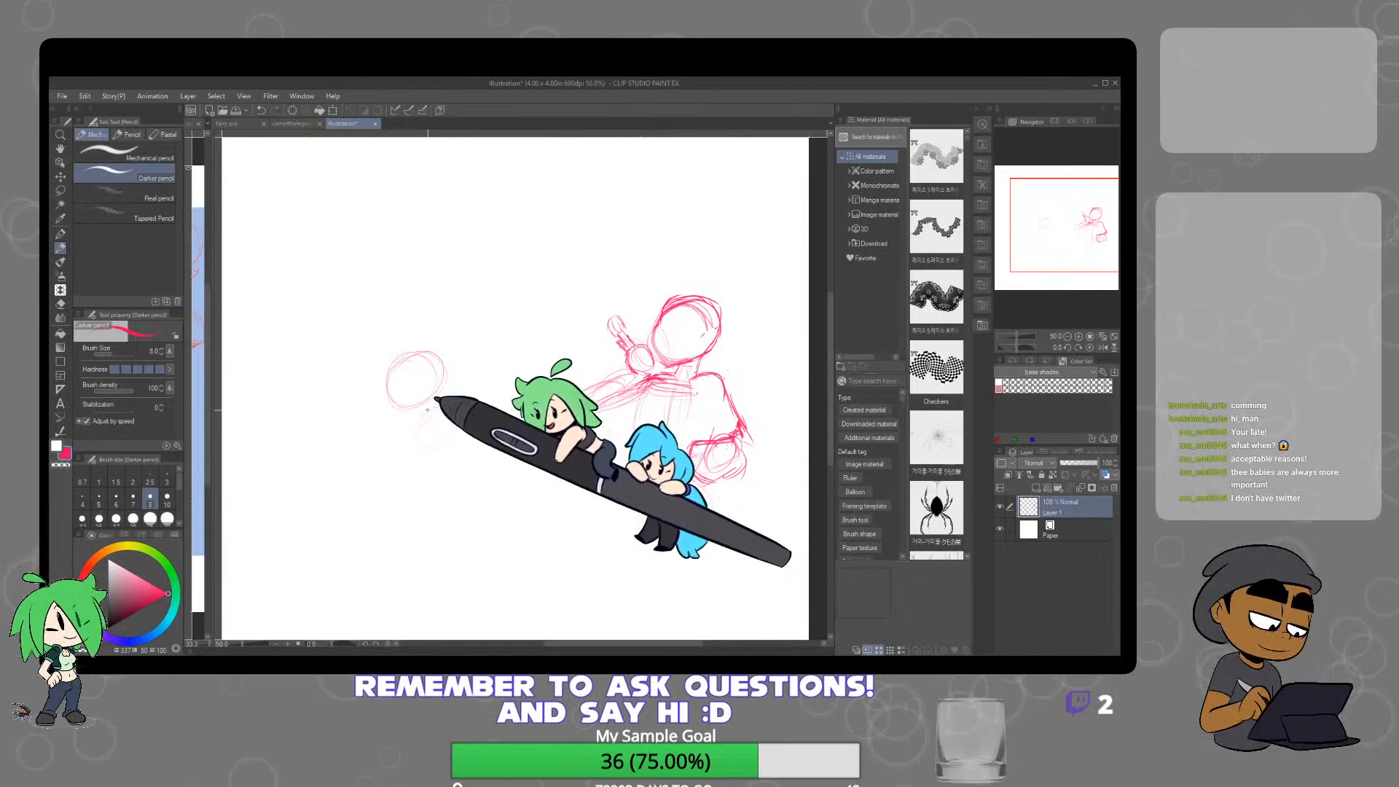
{"action": "mouse_move", "coordinate": [448, 414]}
{"action": "left_mouse_down"}
{"action": "mouse_move", "coordinate": [469, 428]}
{"action": "mouse_move", "coordinate": [458, 413]}
{"action": "mouse_move", "coordinate": [558, 408]}
{"action": "mouse_move", "coordinate": [630, 383]}
{"action": "left_mouse_up"}
{"action": "key", "text": "ctrl+minus"}
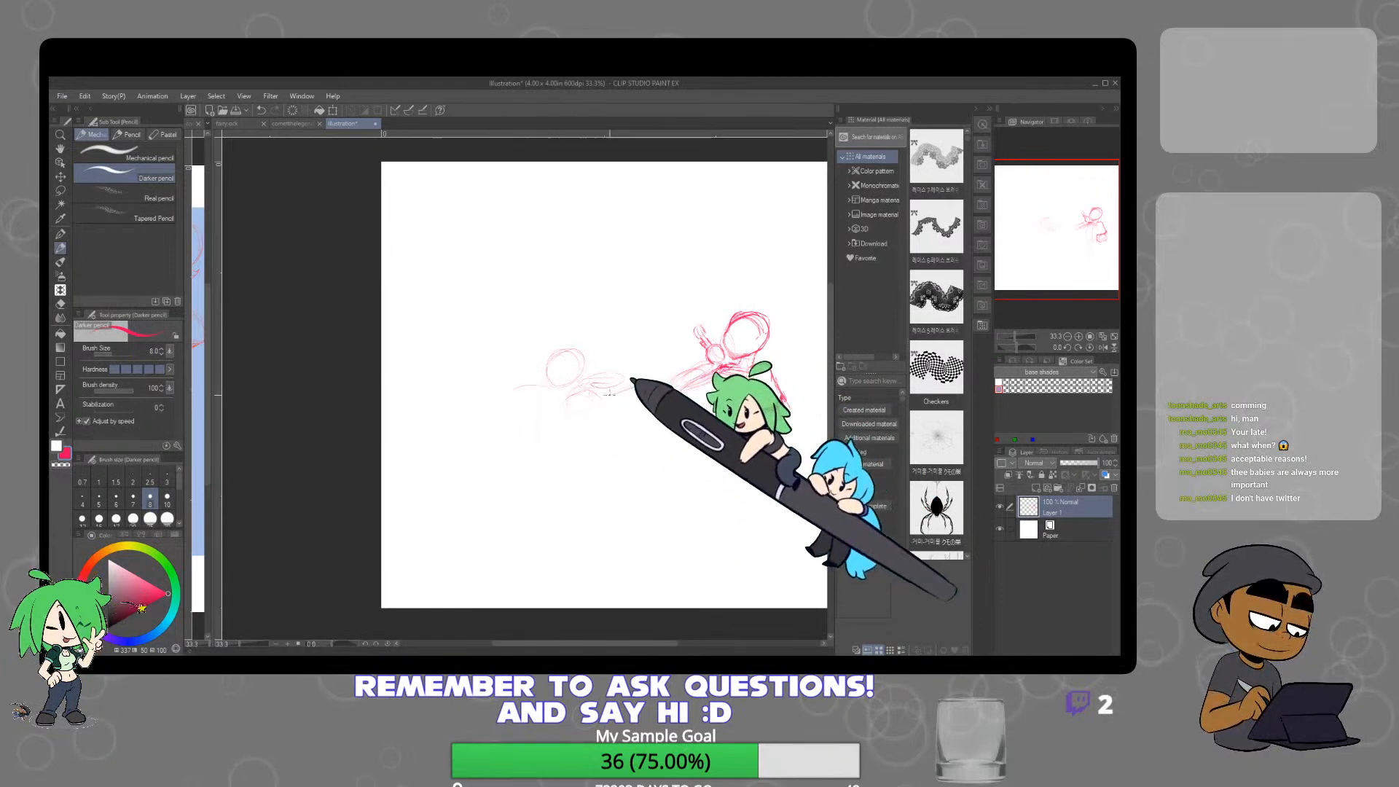
{"action": "mouse_move", "coordinate": [496, 394]}
{"action": "left_mouse_down"}
{"action": "mouse_move", "coordinate": [549, 384]}
{"action": "mouse_move", "coordinate": [561, 395]}
{"action": "left_mouse_up"}
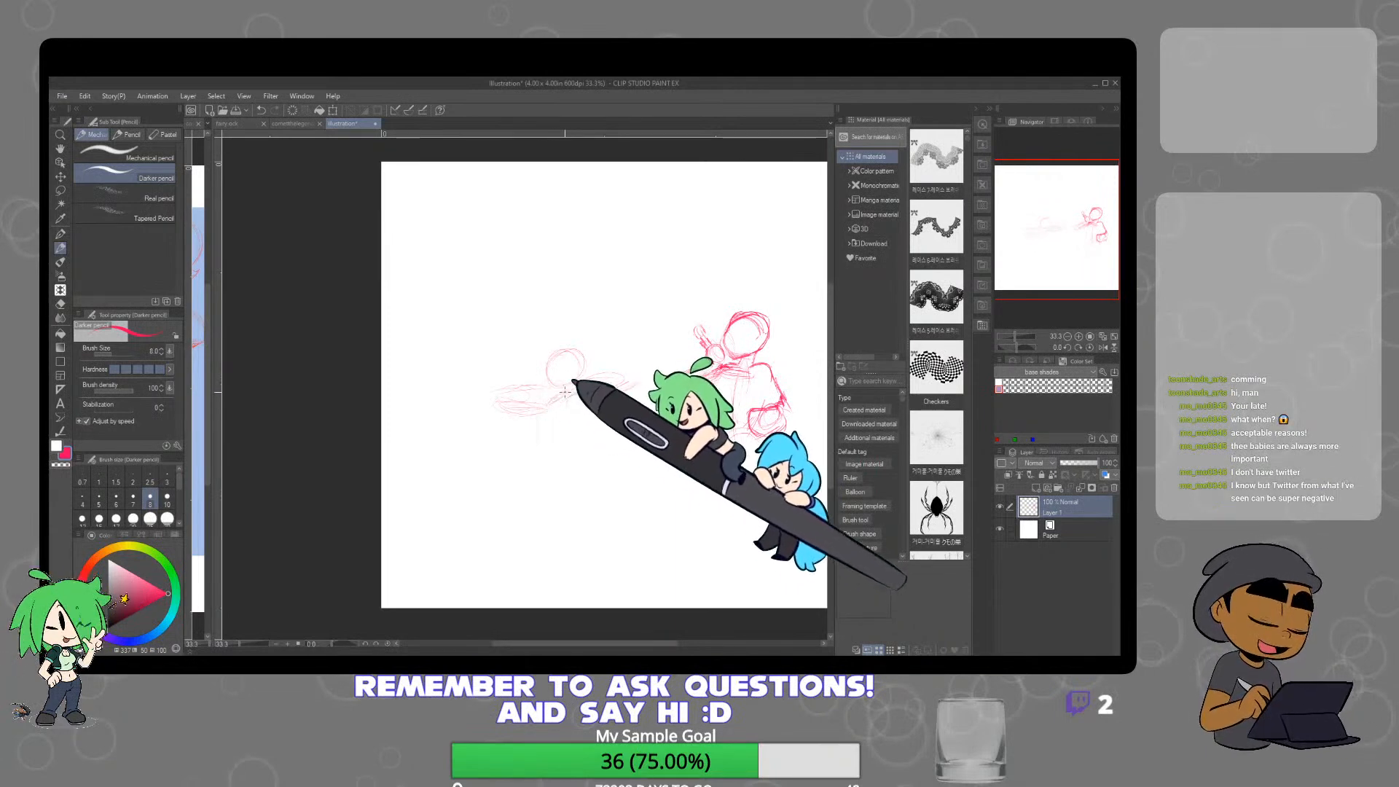
{"action": "left_click_drag", "start_coordinate": [547, 405], "coordinate": [605, 390]}
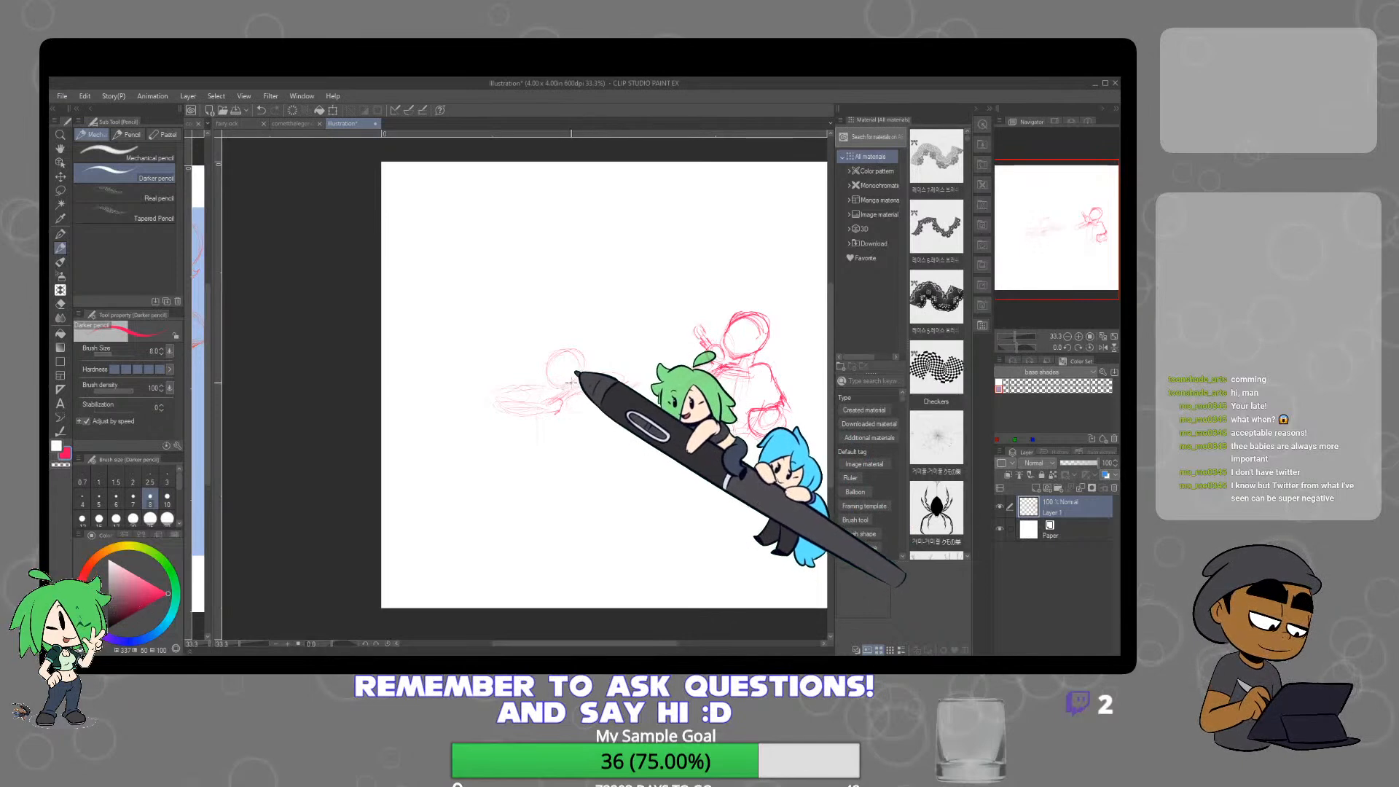
Darken the left figure's bent arm, outline its chest, and draw both sides of the waist
{"action": "scroll", "coordinate": [569, 375], "scroll_direction": "up", "scroll_amount": 2}
{"action": "scroll", "coordinate": [646, 354], "scroll_direction": "down", "scroll_amount": 2}
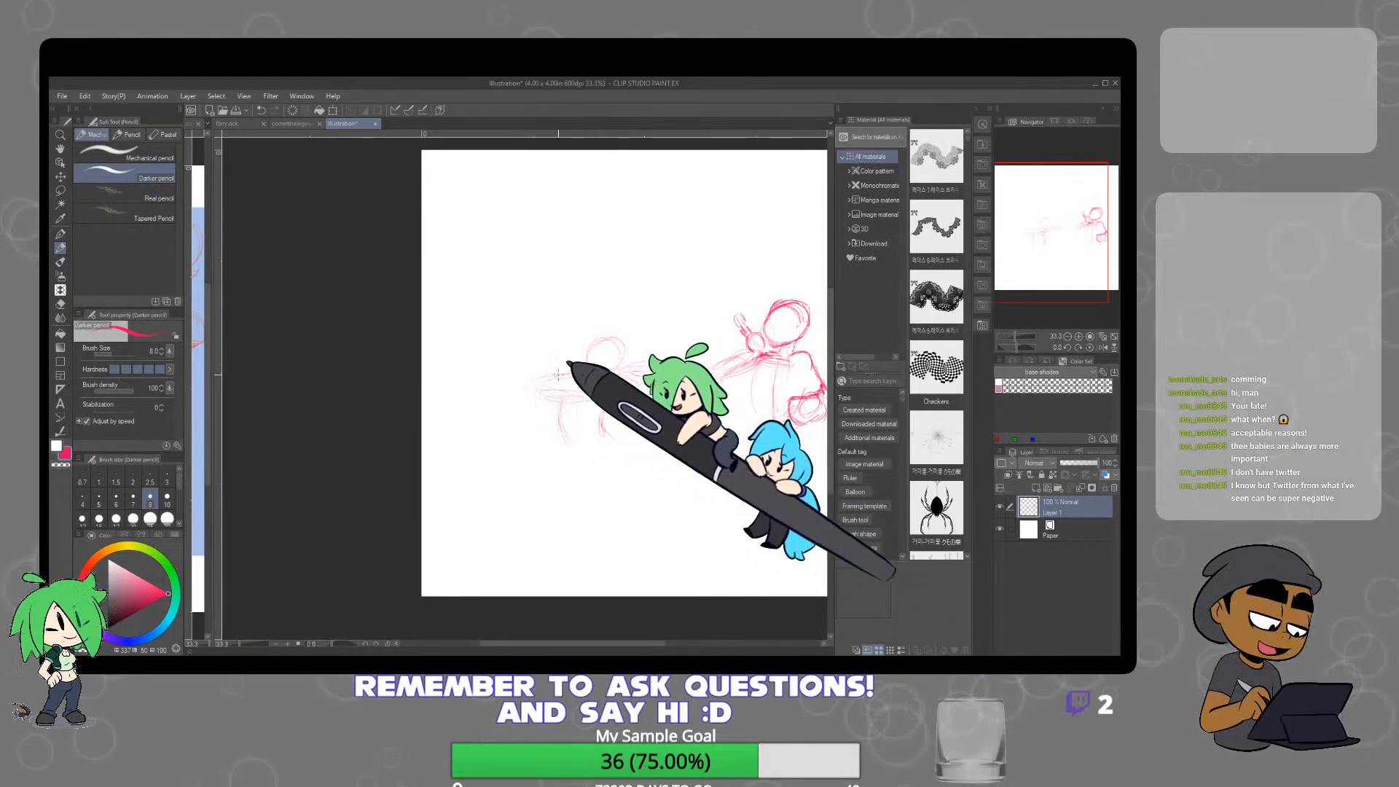
{"action": "mouse_move", "coordinate": [536, 383]}
{"action": "left_mouse_down"}
{"action": "mouse_move", "coordinate": [568, 372]}
{"action": "mouse_move", "coordinate": [518, 394]}
{"action": "left_mouse_up"}
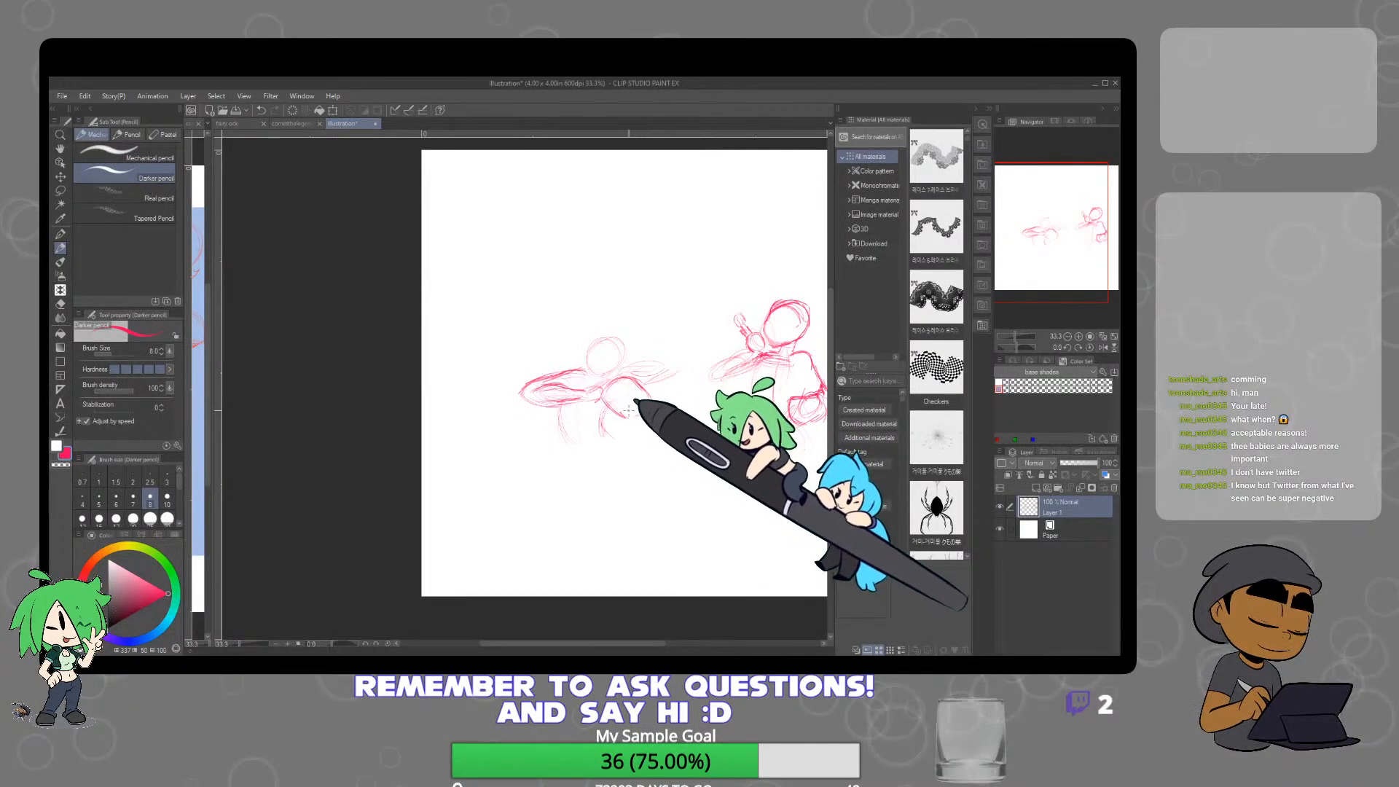
{"action": "scroll", "coordinate": [631, 385], "scroll_direction": "up", "scroll_amount": 2}
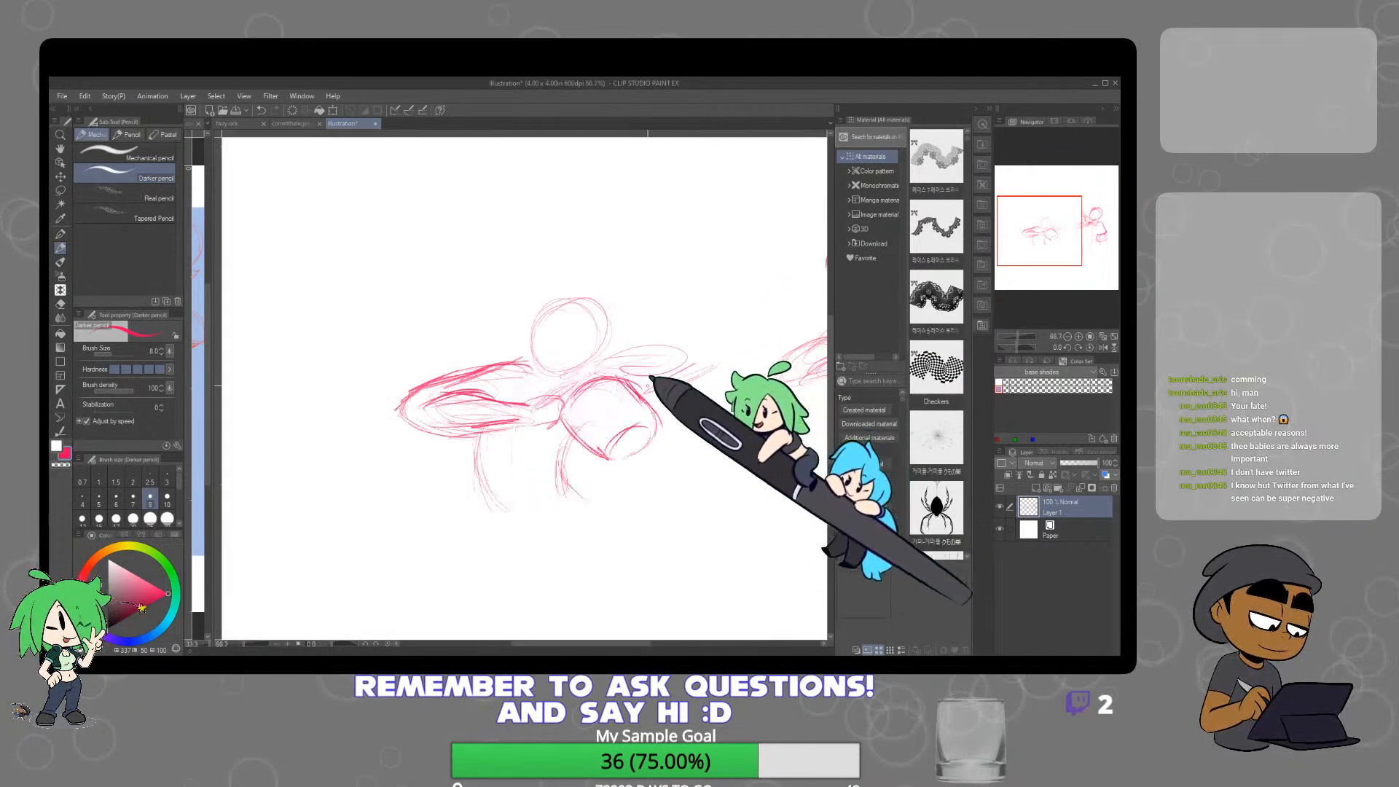
{"action": "left_click_drag", "start_coordinate": [480, 436], "coordinate": [481, 536]}
{"action": "mouse_move", "coordinate": [572, 438]}
{"action": "left_mouse_down"}
{"action": "mouse_move", "coordinate": [575, 481]}
{"action": "mouse_move", "coordinate": [496, 497]}
{"action": "mouse_move", "coordinate": [503, 522]}
{"action": "mouse_move", "coordinate": [635, 489]}
{"action": "mouse_move", "coordinate": [646, 411]}
{"action": "left_mouse_up"}
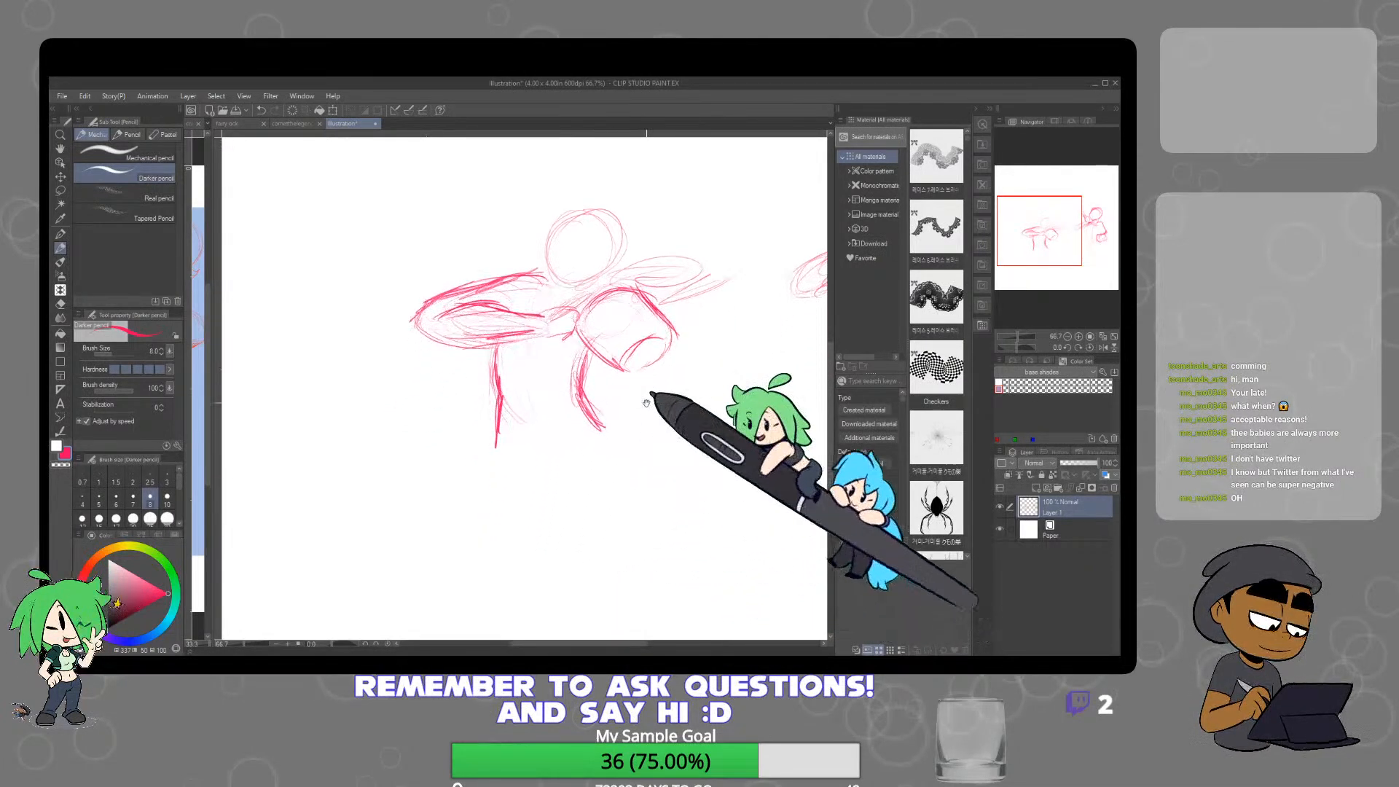
Sketch two thigh ovals below the left figure's waist and add the hands in front of its chest
{"action": "scroll", "coordinate": [578, 439], "scroll_direction": "down", "scroll_amount": 1}
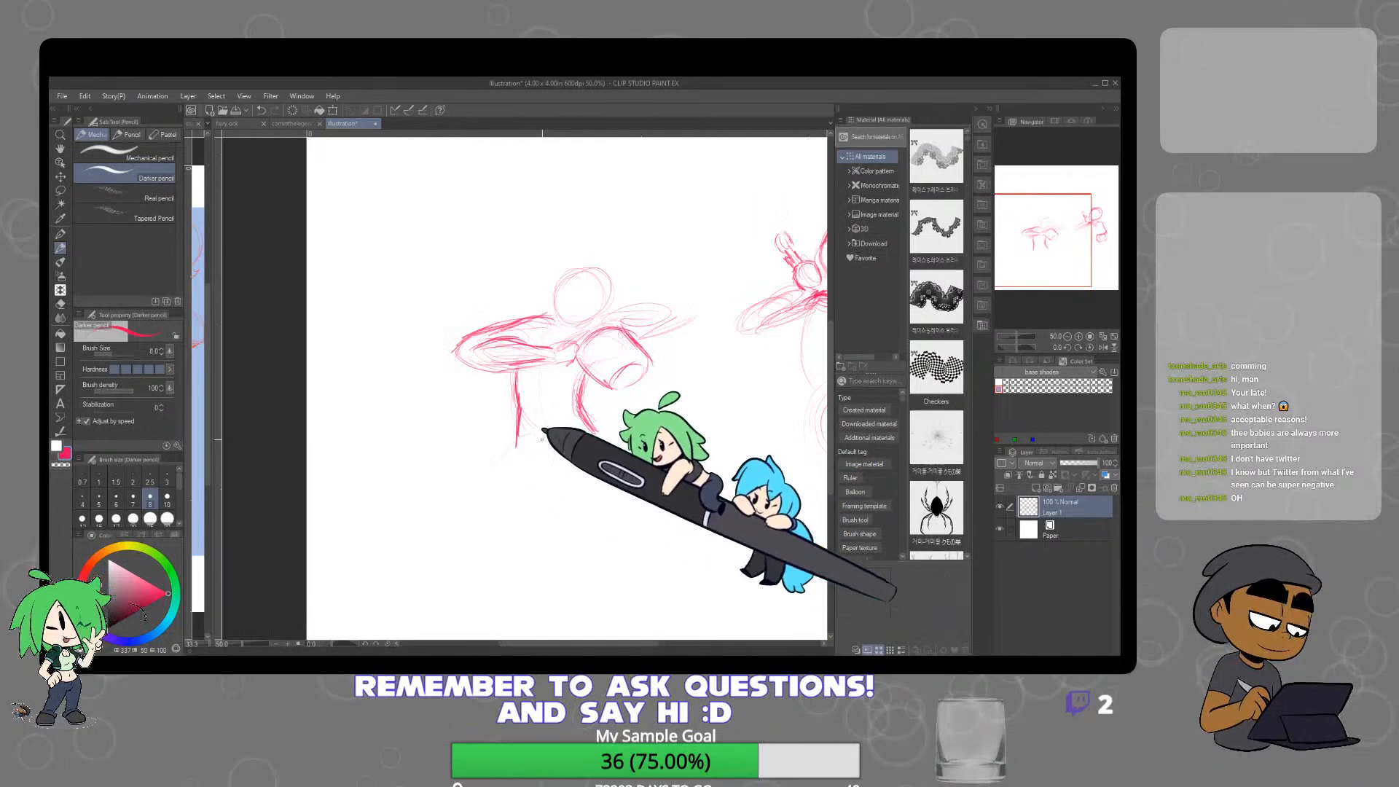
{"action": "left_click_drag", "start_coordinate": [544, 482], "coordinate": [496, 536]}
{"action": "mouse_move", "coordinate": [616, 437]}
{"action": "left_mouse_down"}
{"action": "mouse_move", "coordinate": [600, 428]}
{"action": "mouse_move", "coordinate": [591, 467]}
{"action": "mouse_move", "coordinate": [653, 484]}
{"action": "left_mouse_up"}
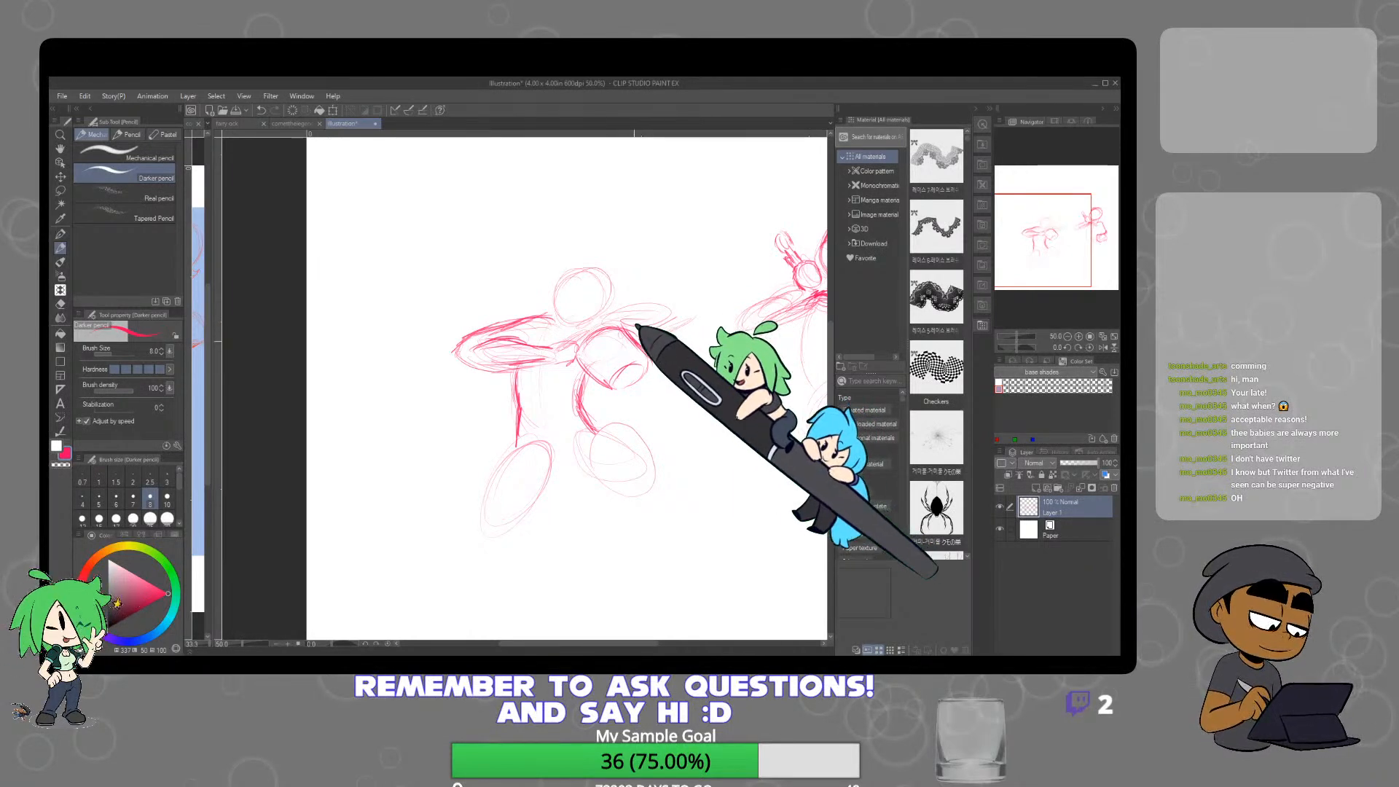
{"action": "left_click_drag", "start_coordinate": [623, 337], "coordinate": [640, 340]}
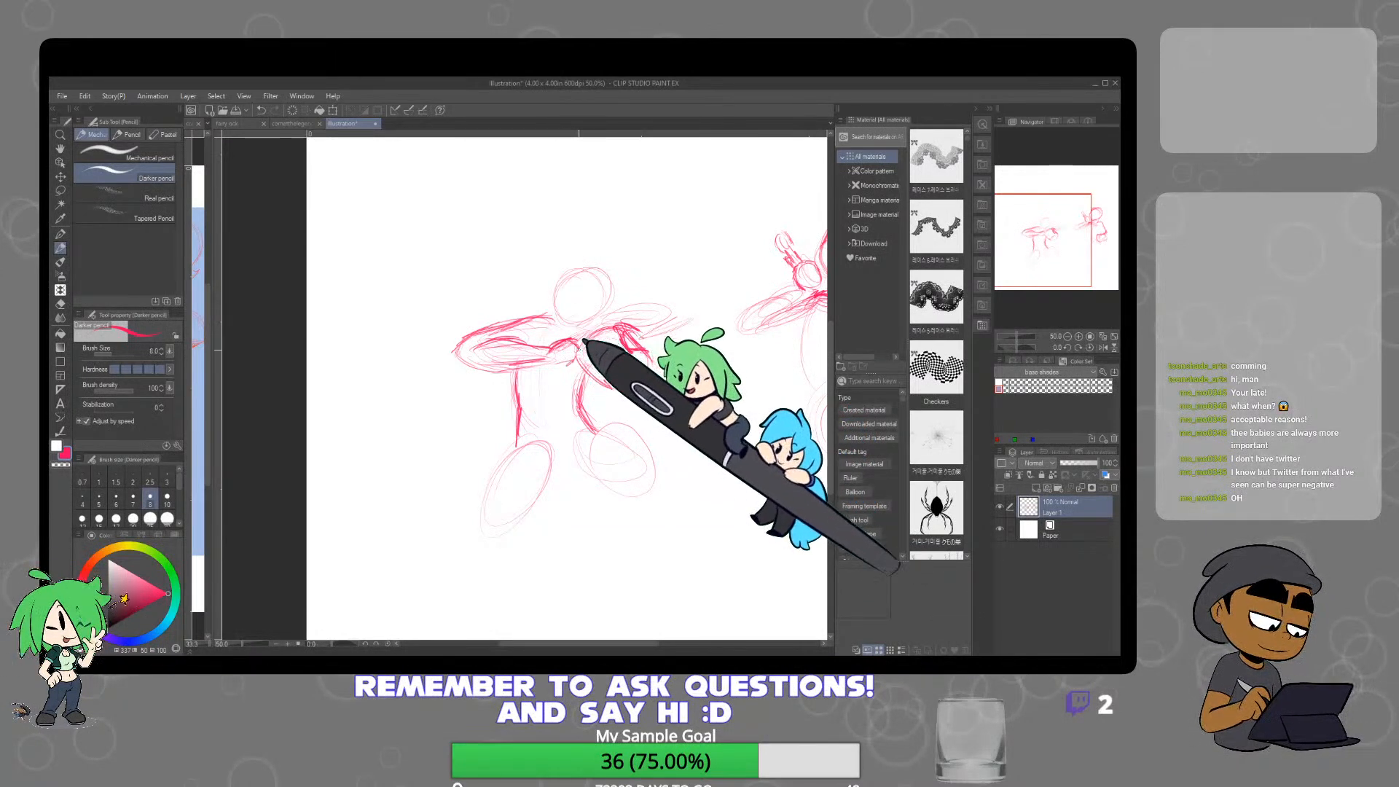
{"action": "left_click_drag", "start_coordinate": [575, 357], "coordinate": [555, 351]}
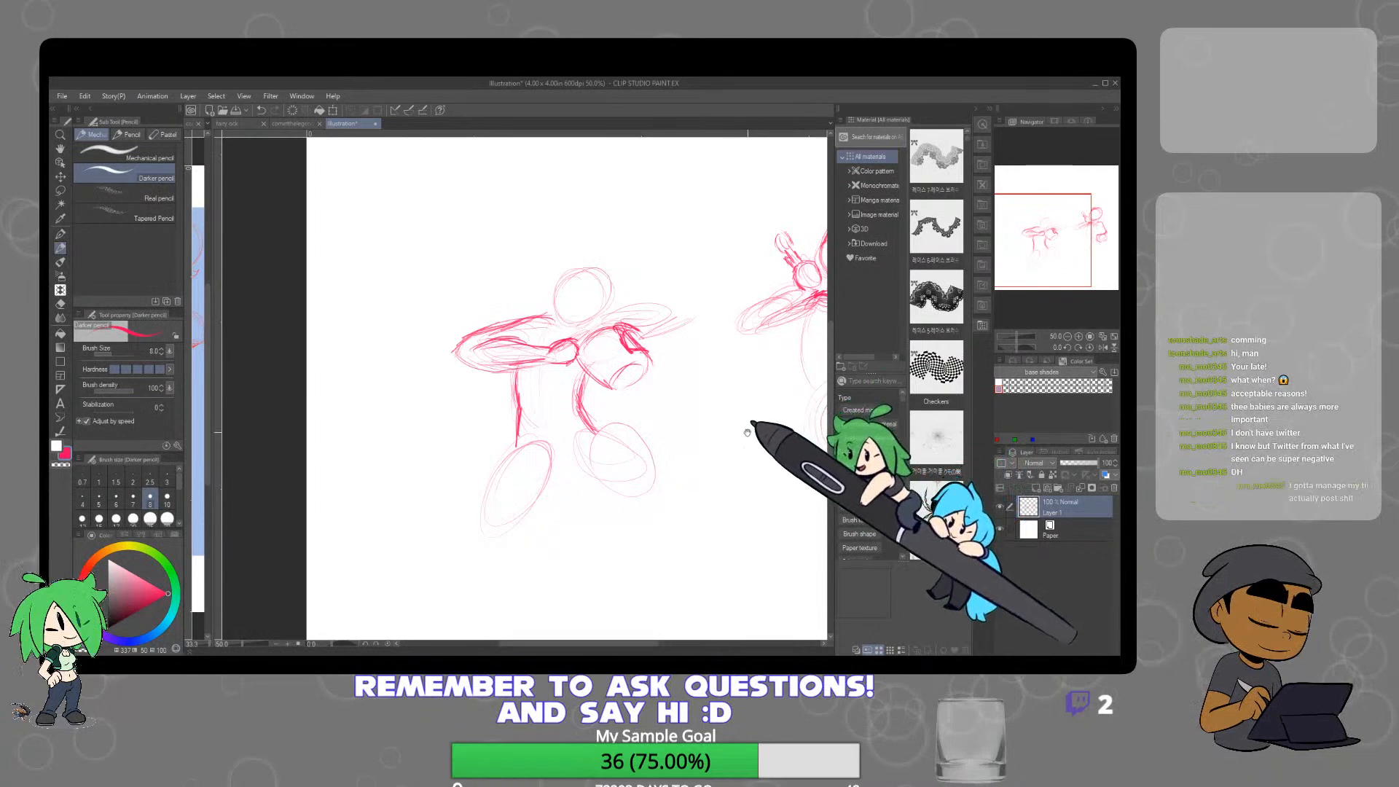
Rework the right figure's raised arm and torso with darker pencil strokes, erasing stray lines around the neck and chest
{"action": "left_click_drag", "start_coordinate": [744, 434], "coordinate": [586, 468]}
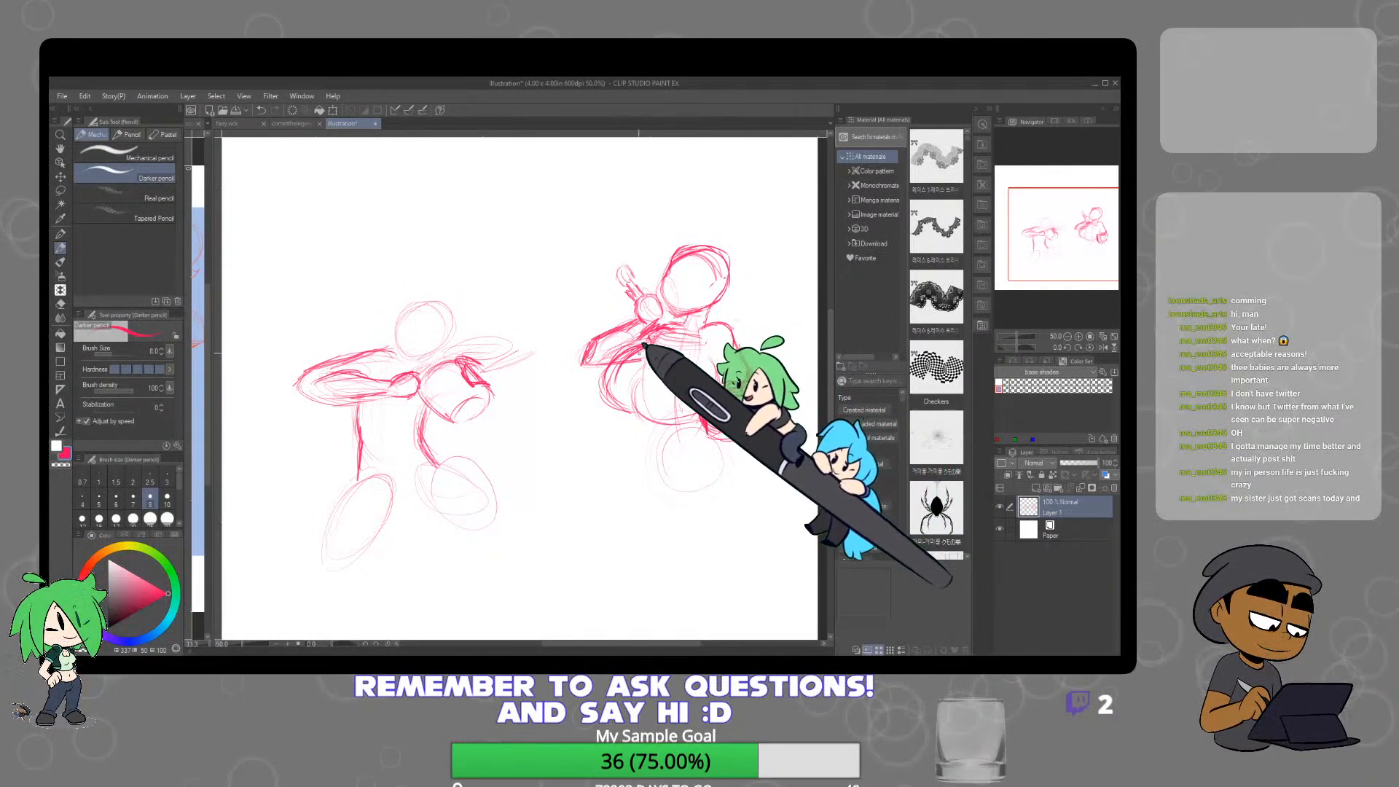
{"action": "left_click_drag", "start_coordinate": [638, 335], "coordinate": [609, 362]}
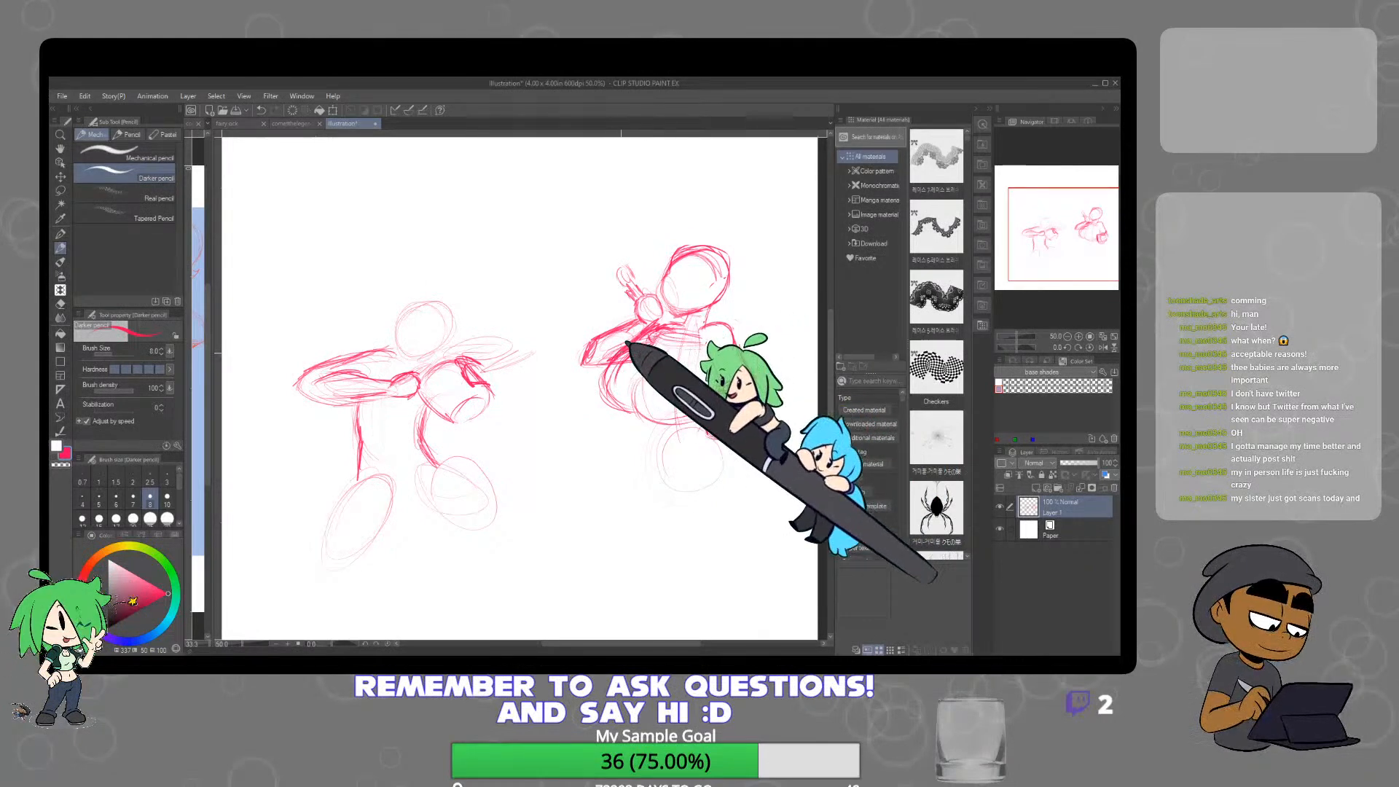
{"action": "key", "text": "e"}
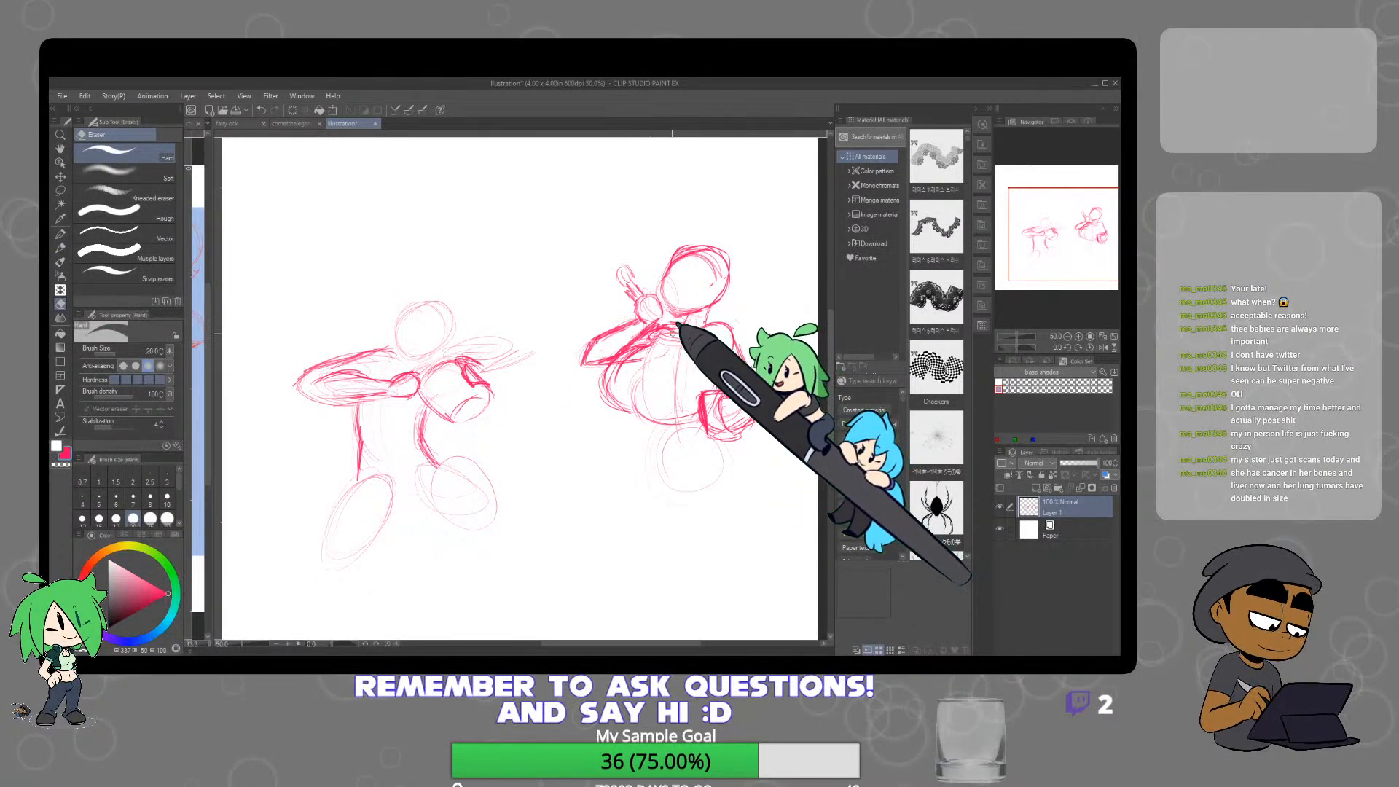
{"action": "key", "text": "p"}
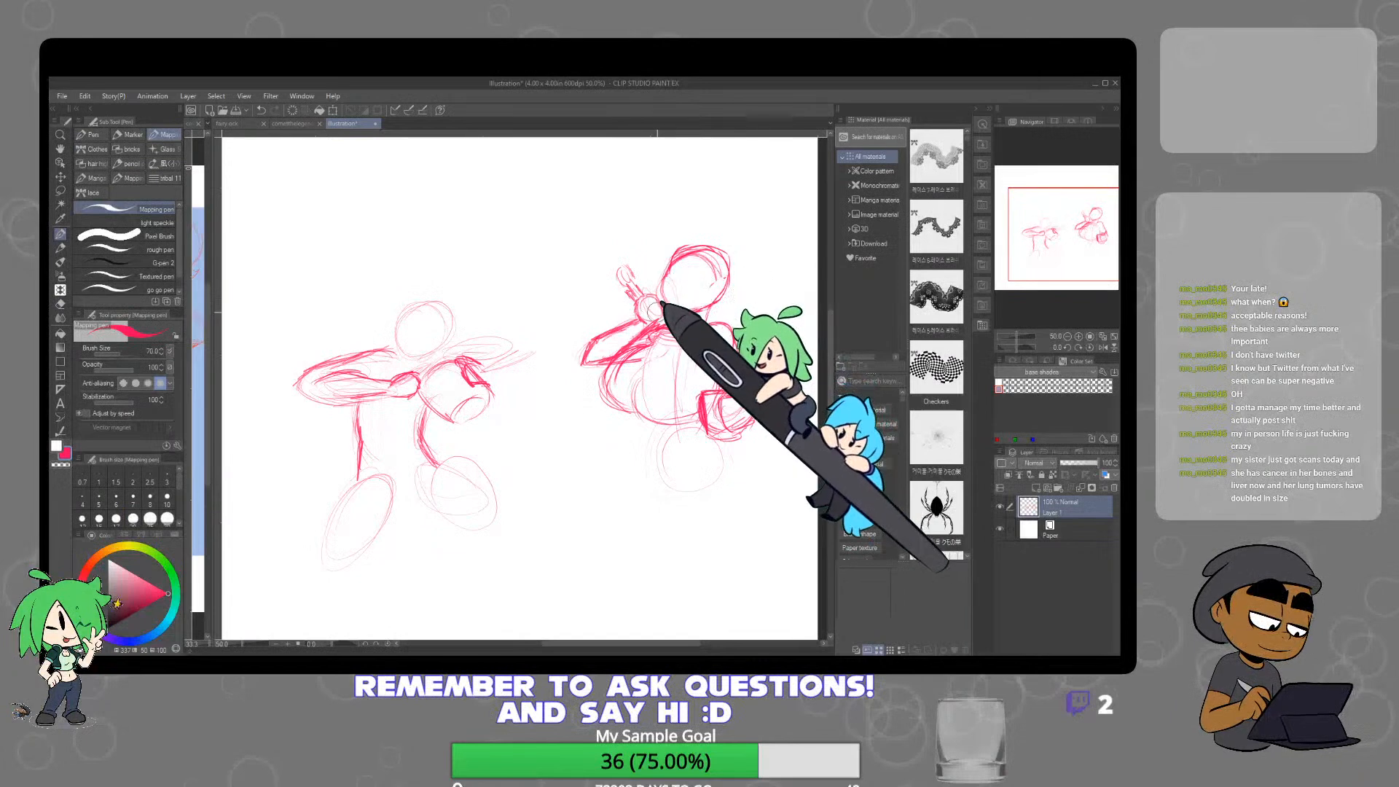
{"action": "key", "text": "p"}
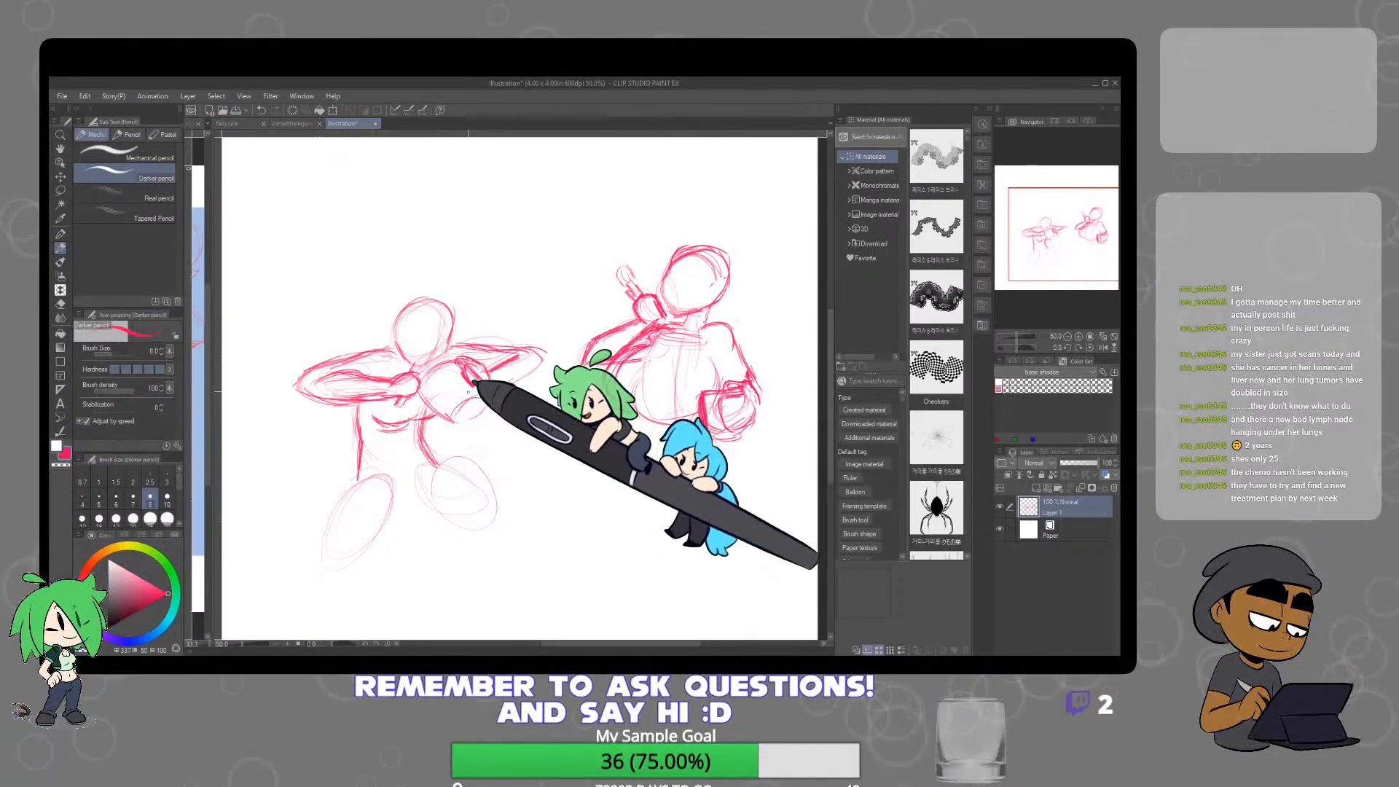
Clean up the left figure's waist with the eraser and sketch elongated ovals for both lower legs
{"action": "key", "text": "e"}
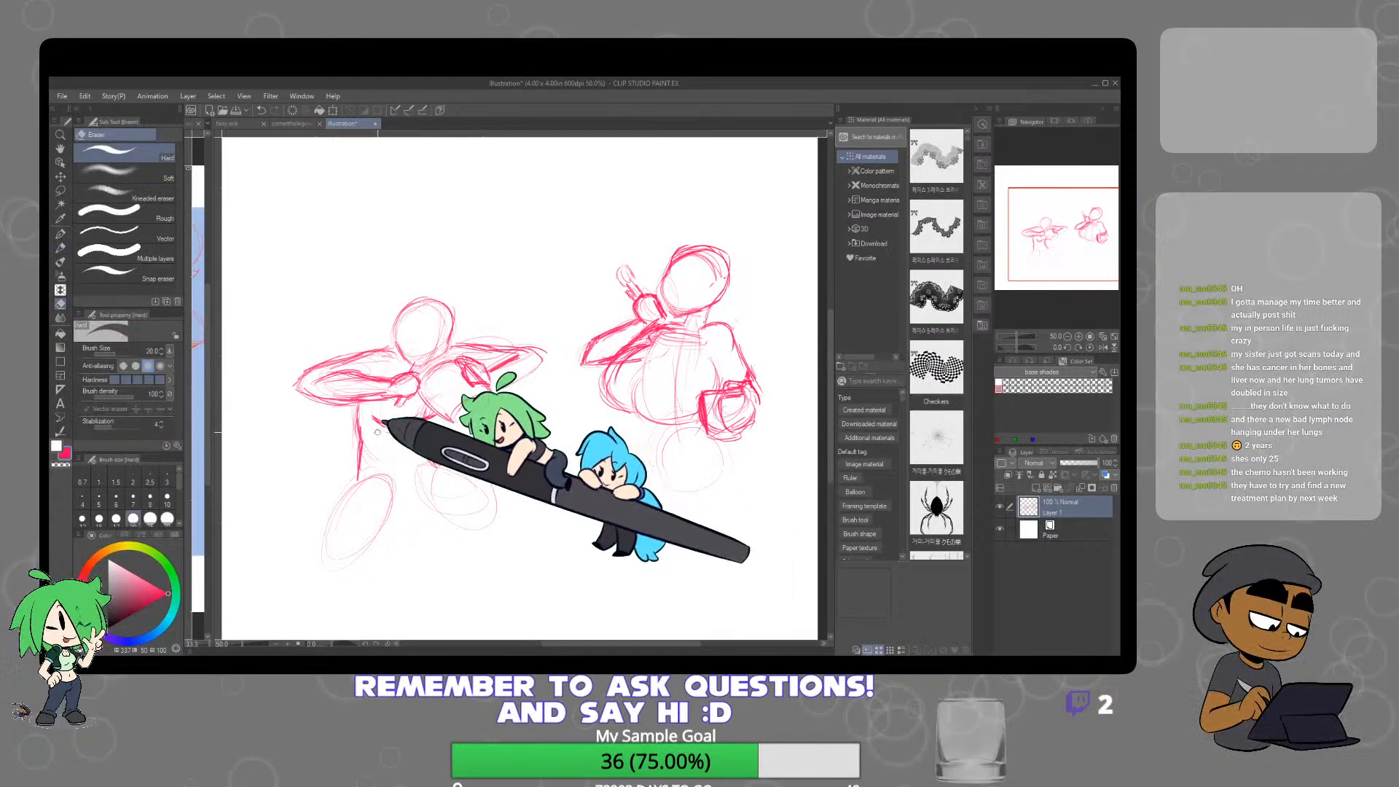
{"action": "key", "text": "p"}
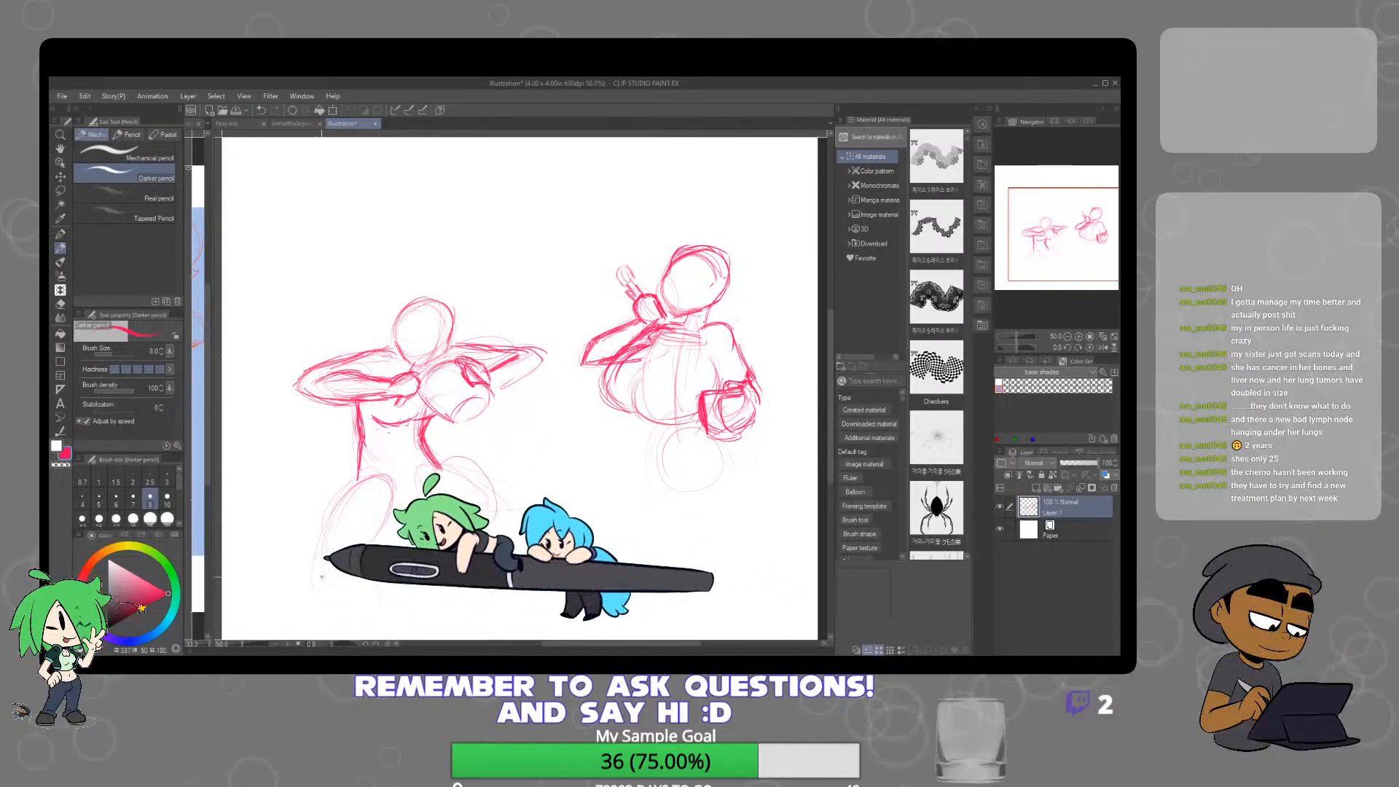
{"action": "left_click_drag", "start_coordinate": [343, 562], "coordinate": [339, 626]}
{"action": "mouse_move", "coordinate": [516, 501]}
{"action": "left_mouse_down"}
{"action": "mouse_move", "coordinate": [539, 430]}
{"action": "mouse_move", "coordinate": [512, 535]}
{"action": "left_mouse_up"}
{"action": "mouse_move", "coordinate": [544, 441]}
{"action": "left_mouse_down"}
{"action": "mouse_move", "coordinate": [508, 495]}
{"action": "mouse_move", "coordinate": [548, 486]}
{"action": "left_mouse_up"}
{"action": "left_click_drag", "start_coordinate": [349, 497], "coordinate": [373, 579]}
{"action": "left_click_drag", "start_coordinate": [373, 493], "coordinate": [394, 559]}
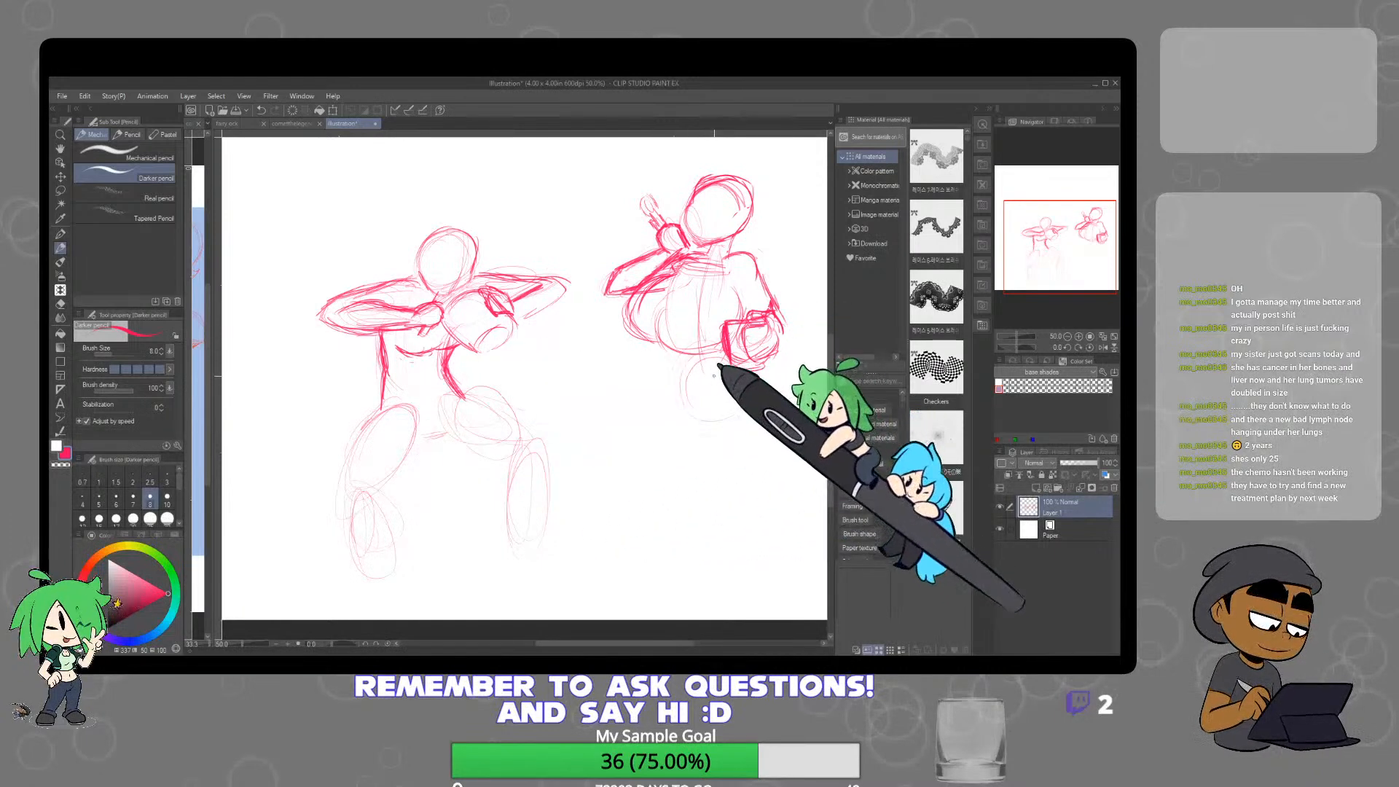
Lasso the right figure, move it slightly up the canvas with a small rotation, and clear the selection
{"action": "left_click_drag", "start_coordinate": [720, 358], "coordinate": [699, 382]}
{"action": "scroll", "coordinate": [721, 340], "scroll_direction": "down", "scroll_amount": 1}
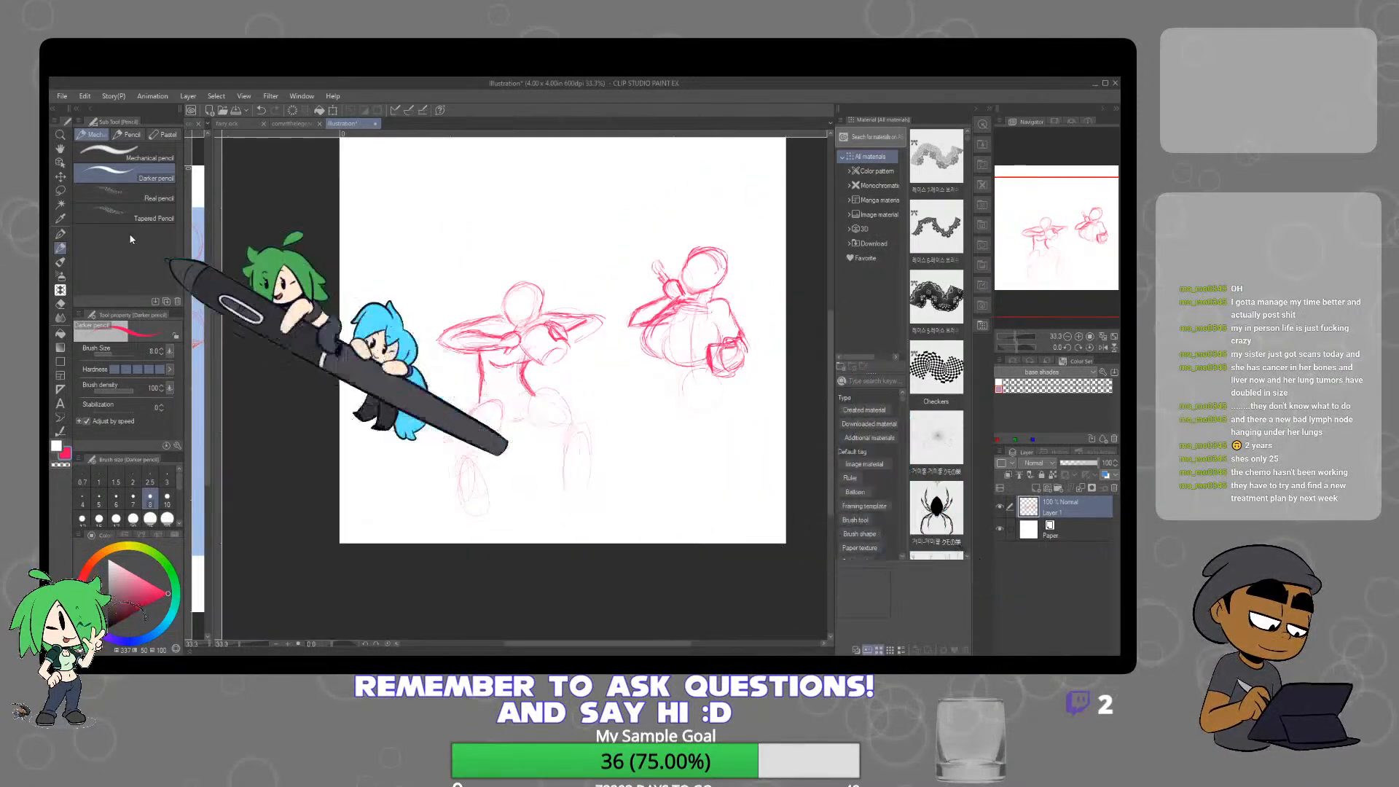
{"action": "left_click", "coordinate": [60, 190]}
{"action": "mouse_move", "coordinate": [732, 222]}
{"action": "left_mouse_down"}
{"action": "mouse_move", "coordinate": [631, 268]}
{"action": "mouse_move", "coordinate": [623, 331]}
{"action": "mouse_move", "coordinate": [657, 399]}
{"action": "mouse_move", "coordinate": [721, 445]}
{"action": "mouse_move", "coordinate": [749, 221]}
{"action": "left_mouse_up"}
{"action": "left_click", "coordinate": [750, 470]}
{"action": "left_click_drag", "start_coordinate": [733, 342], "coordinate": [729, 323]}
{"action": "left_click_drag", "start_coordinate": [792, 214], "coordinate": [806, 227]}
{"action": "left_click", "coordinate": [668, 461]}
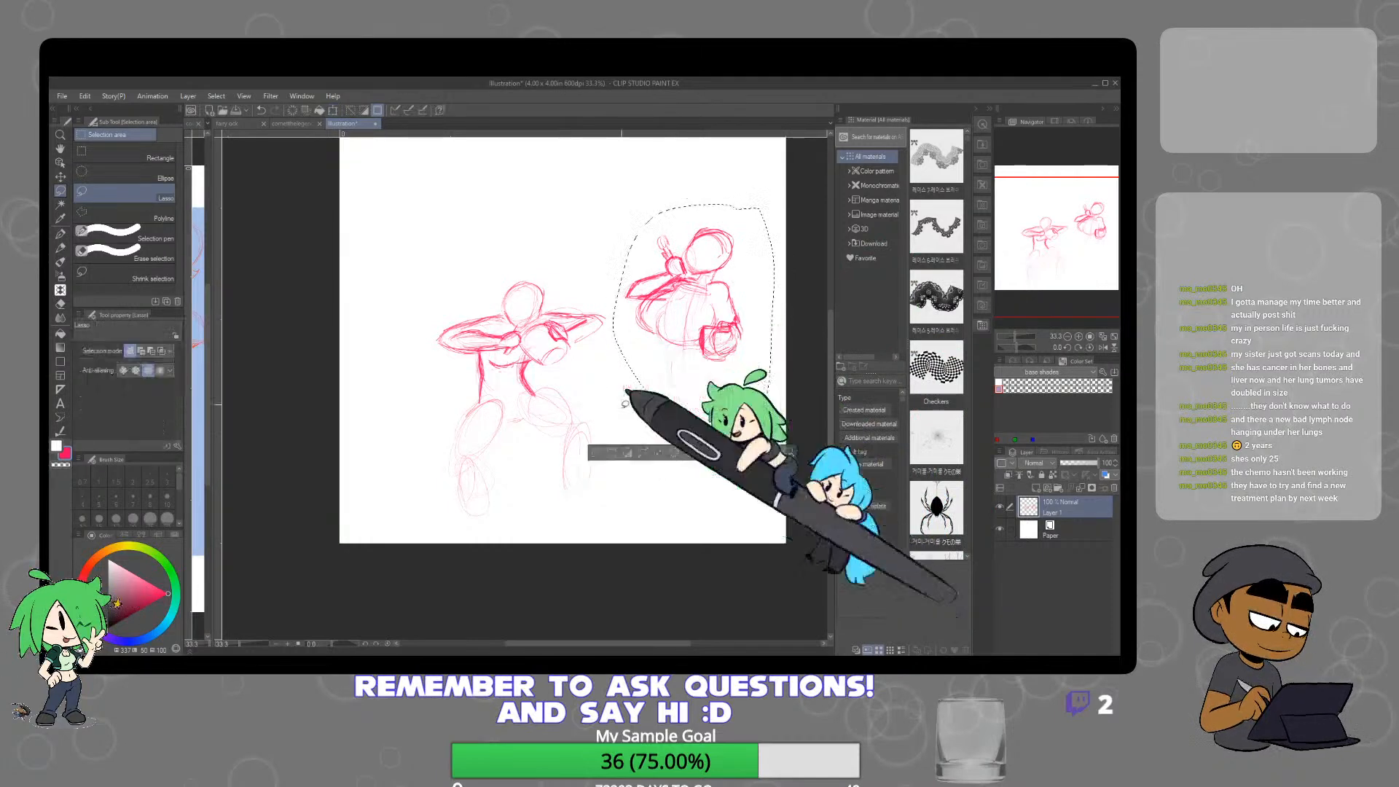
{"action": "key", "text": "ctrl+d"}
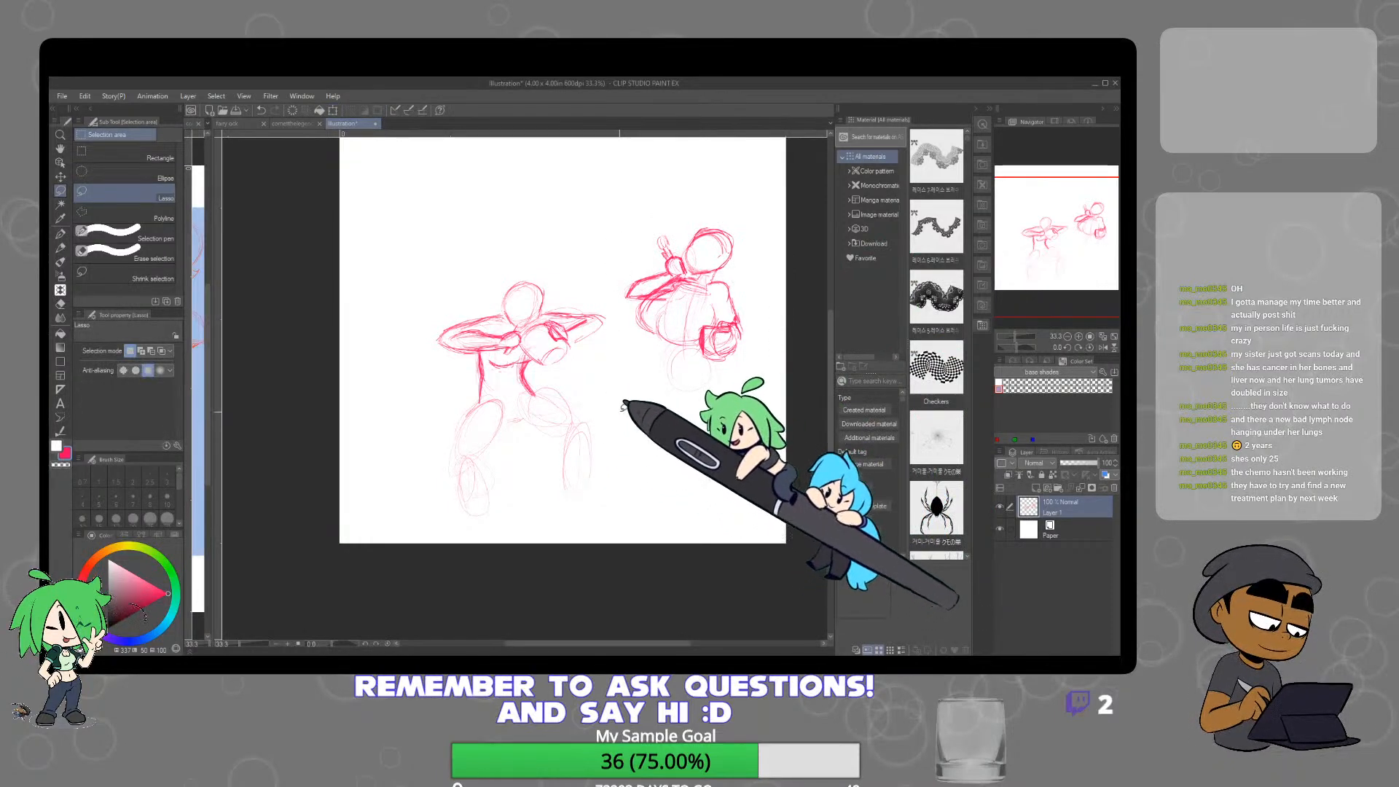
Pencil the left figure's face with angled brows, narrowed eyes, a mouth and darker cheek lines, erasing stray marks
{"action": "key", "text": "p"}
{"action": "scroll", "coordinate": [554, 328], "scroll_direction": "up", "scroll_amount": 3}
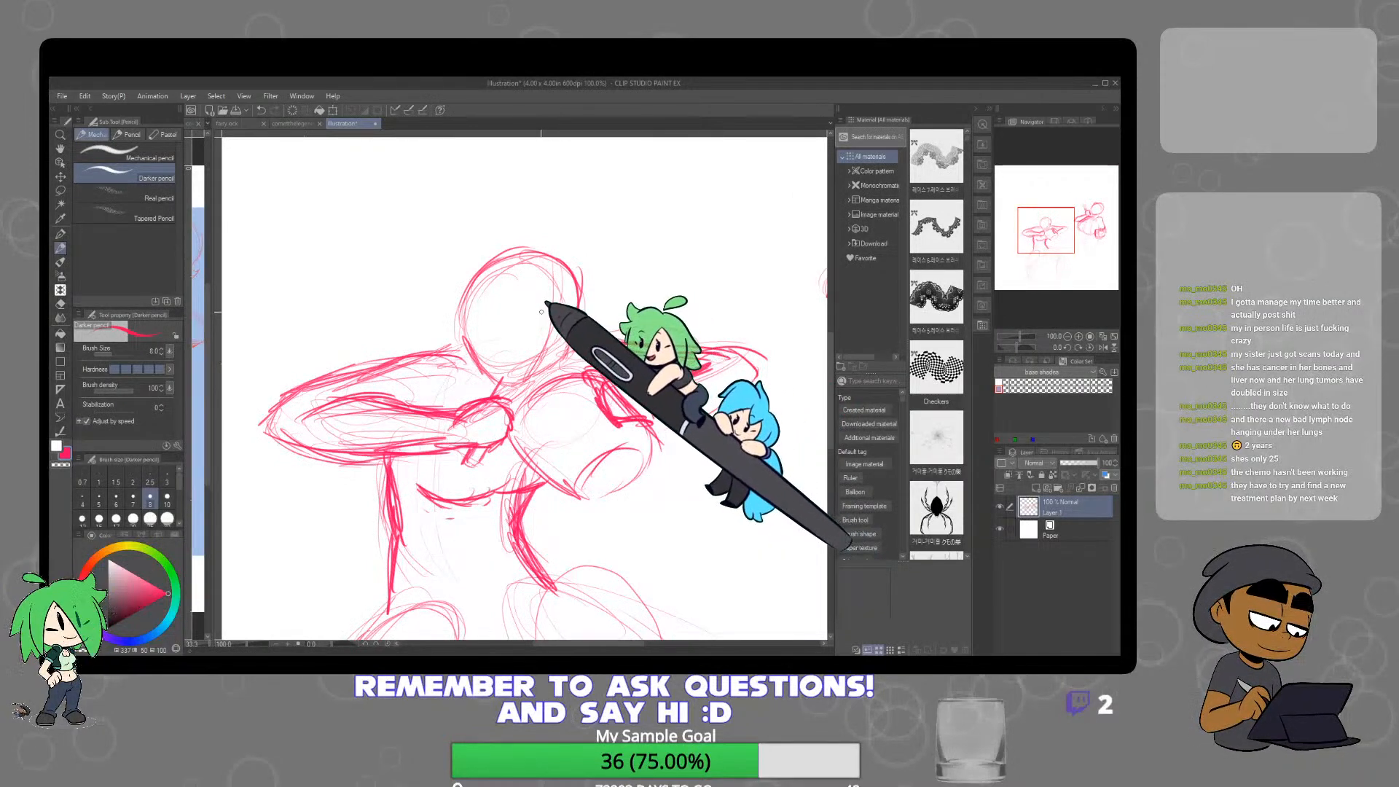
{"action": "left_click_drag", "start_coordinate": [502, 312], "coordinate": [531, 319]}
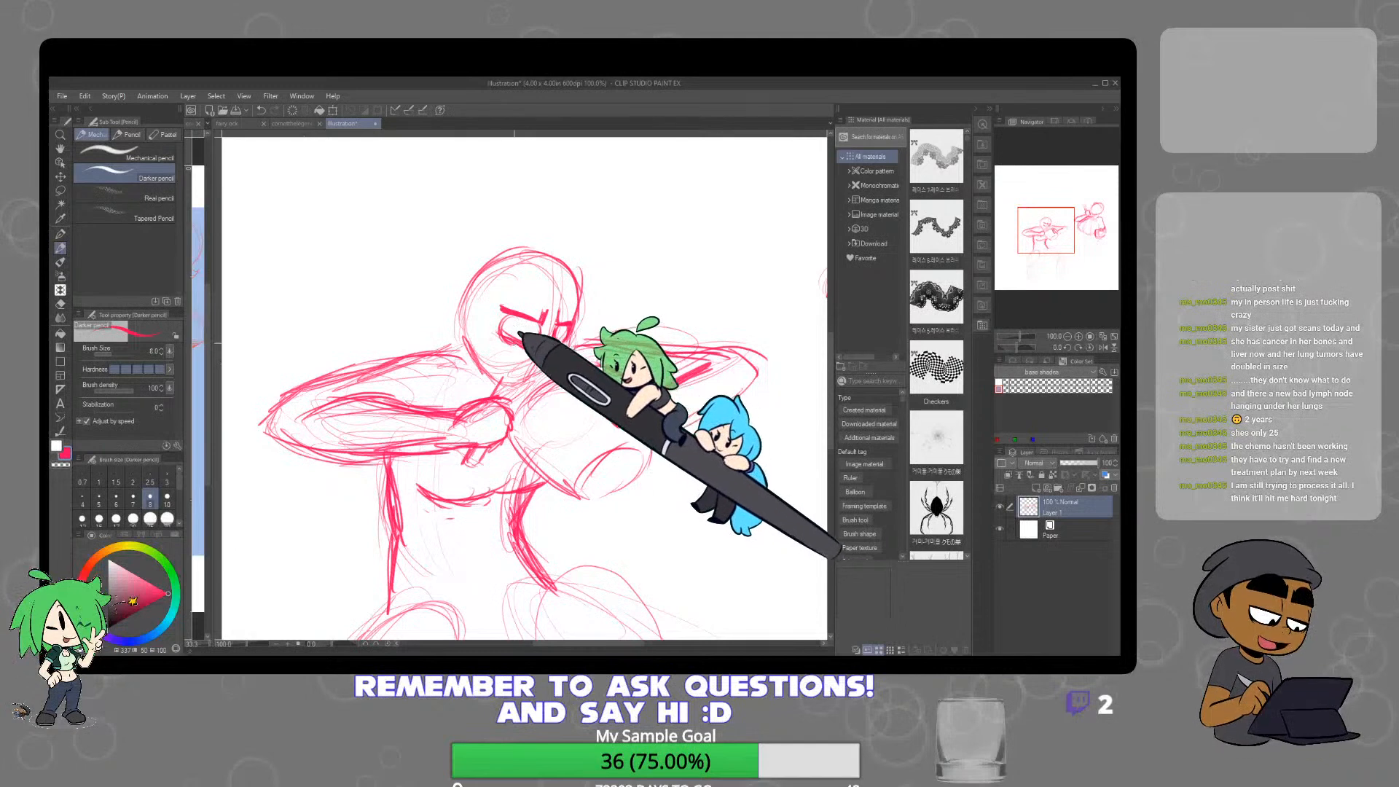
{"action": "key", "text": "e"}
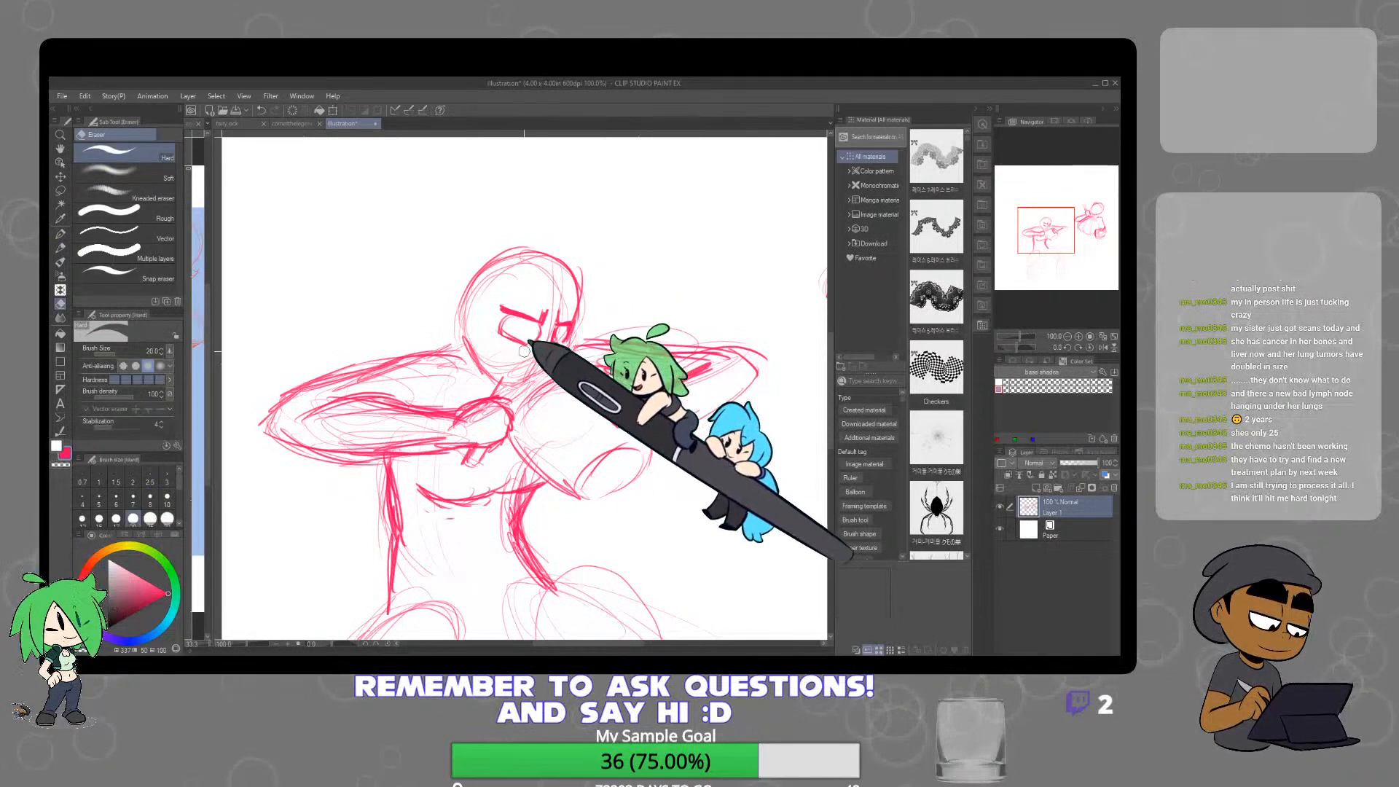
{"action": "key", "text": "p"}
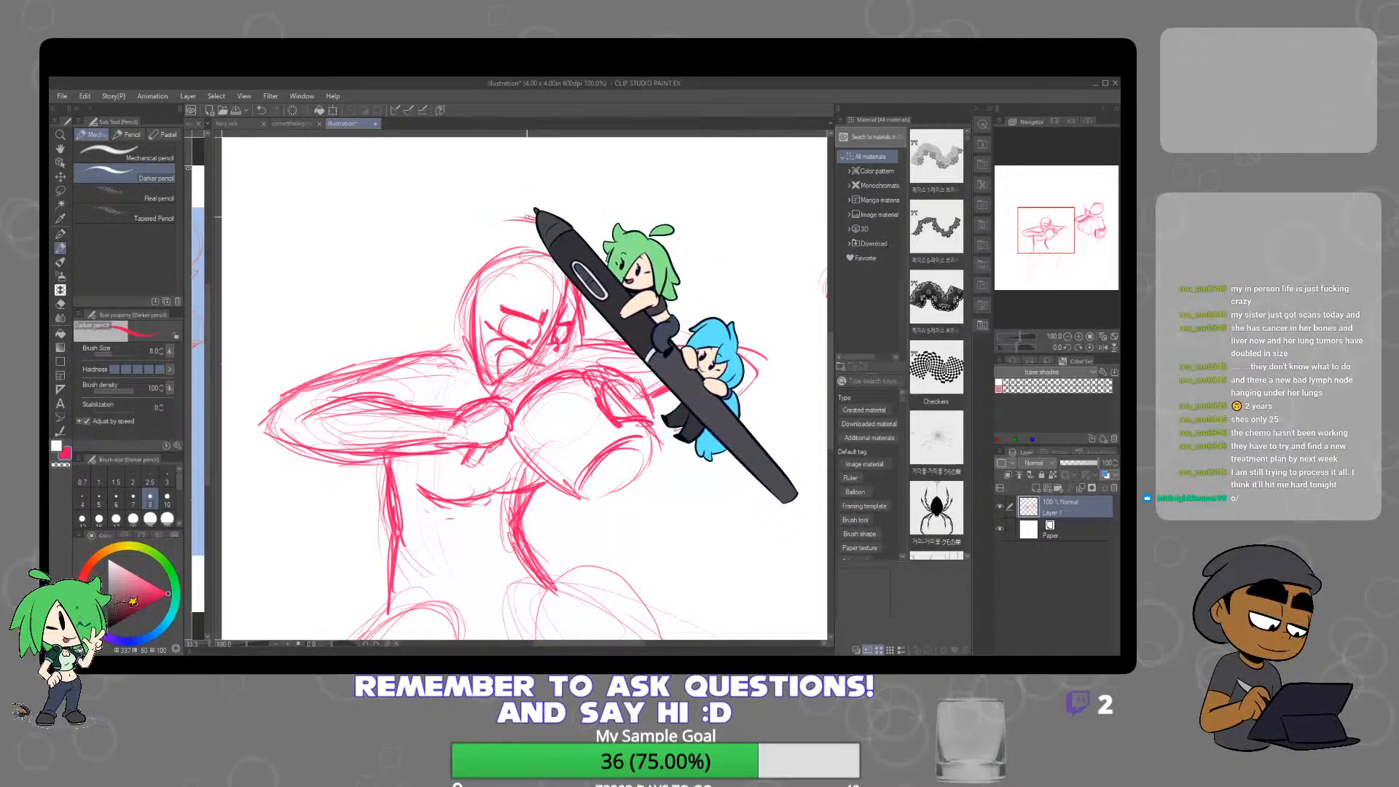
Sketch spiky hair tufts around the left figure's head and erase the circular head guideline inside the hair
{"action": "left_click_drag", "start_coordinate": [482, 211], "coordinate": [484, 225]}
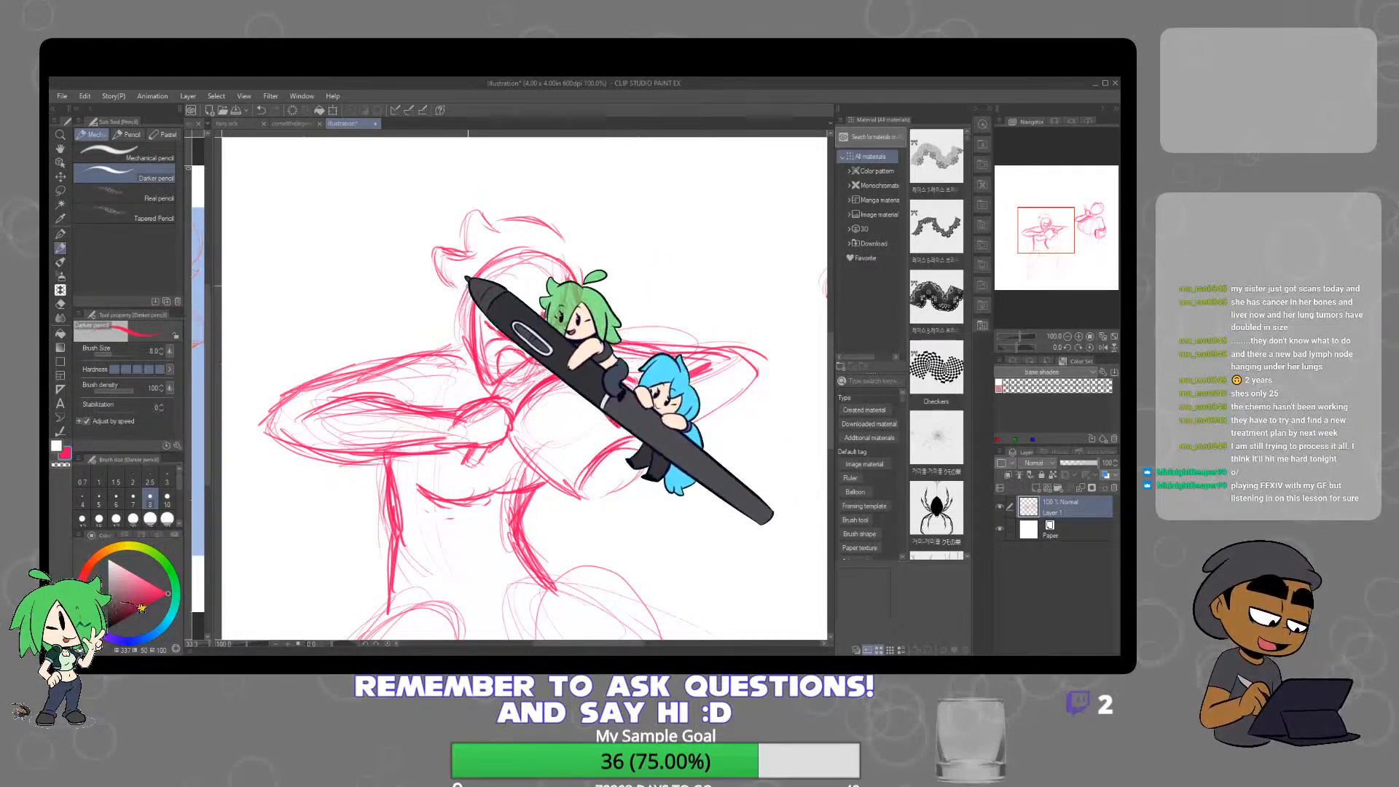
{"action": "key", "text": "e"}
{"action": "mouse_move", "coordinate": [495, 259]}
{"action": "left_mouse_down"}
{"action": "mouse_move", "coordinate": [549, 239]}
{"action": "mouse_move", "coordinate": [546, 278]}
{"action": "left_mouse_up"}
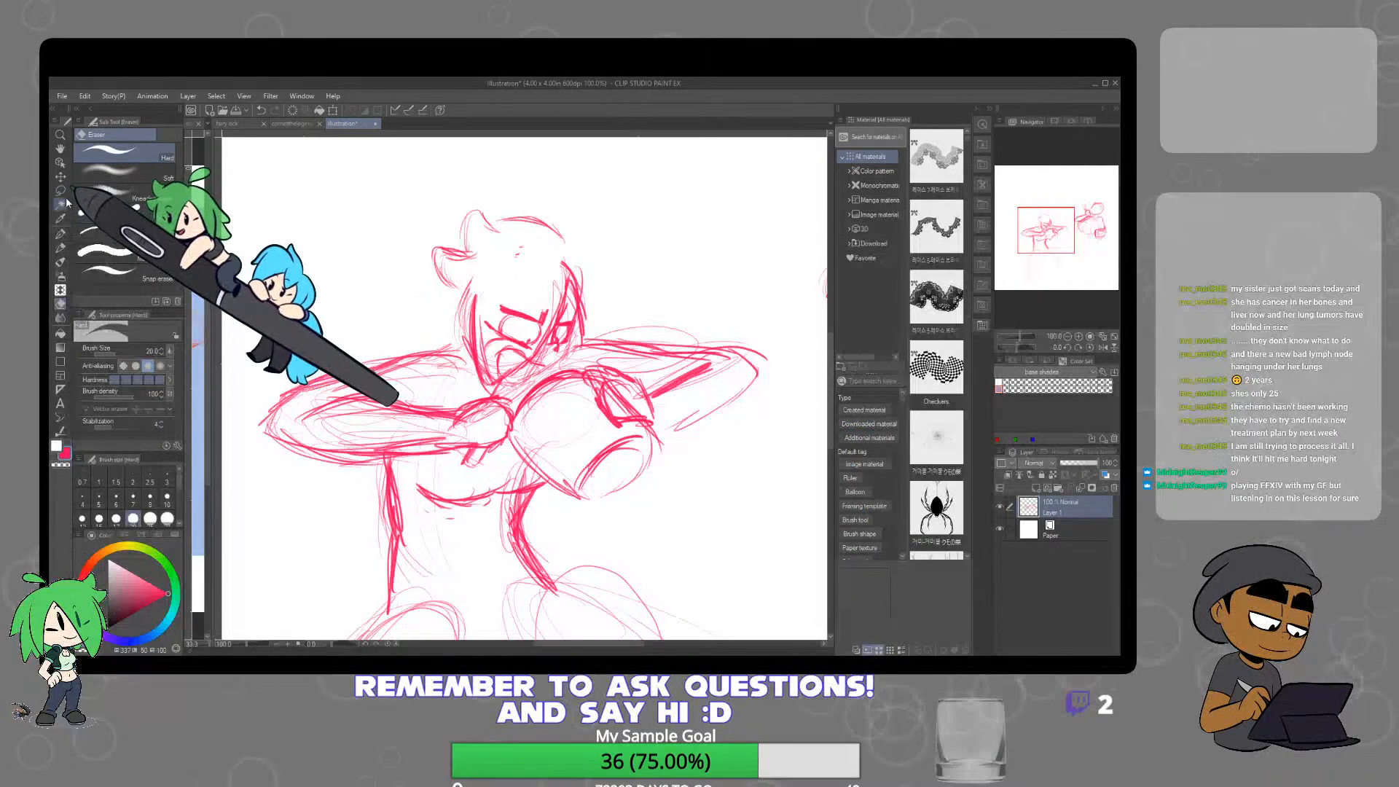
Lasso the left figure's head, shift it slightly down toward the hands, and clear the selection
{"action": "key", "text": "m"}
{"action": "mouse_move", "coordinate": [531, 183]}
{"action": "left_mouse_down"}
{"action": "mouse_move", "coordinate": [546, 186]}
{"action": "mouse_move", "coordinate": [602, 274]}
{"action": "mouse_move", "coordinate": [593, 354]}
{"action": "mouse_move", "coordinate": [500, 381]}
{"action": "mouse_move", "coordinate": [466, 370]}
{"action": "mouse_move", "coordinate": [458, 179]}
{"action": "left_mouse_up"}
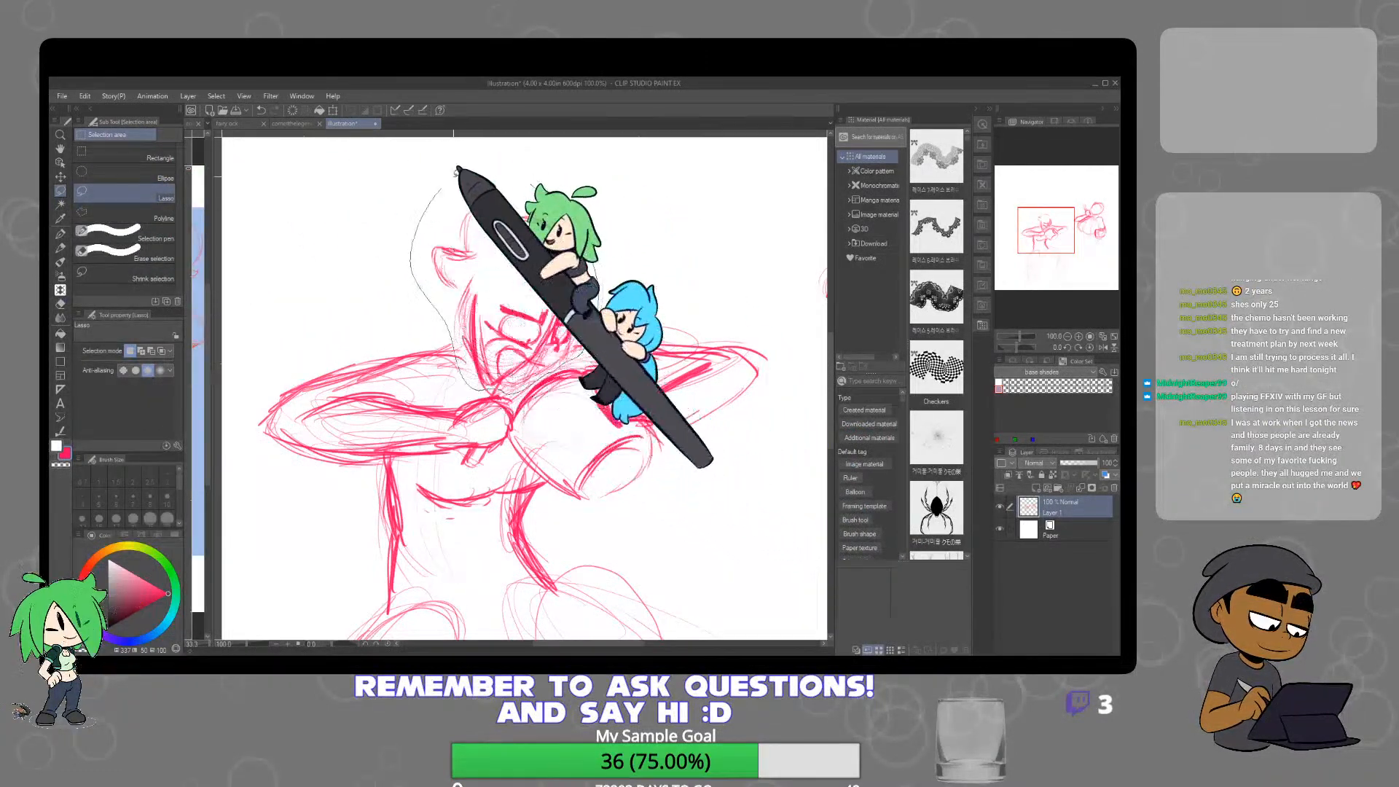
{"action": "key", "text": "ctrl+t"}
{"action": "left_click_drag", "start_coordinate": [581, 305], "coordinate": [597, 317]}
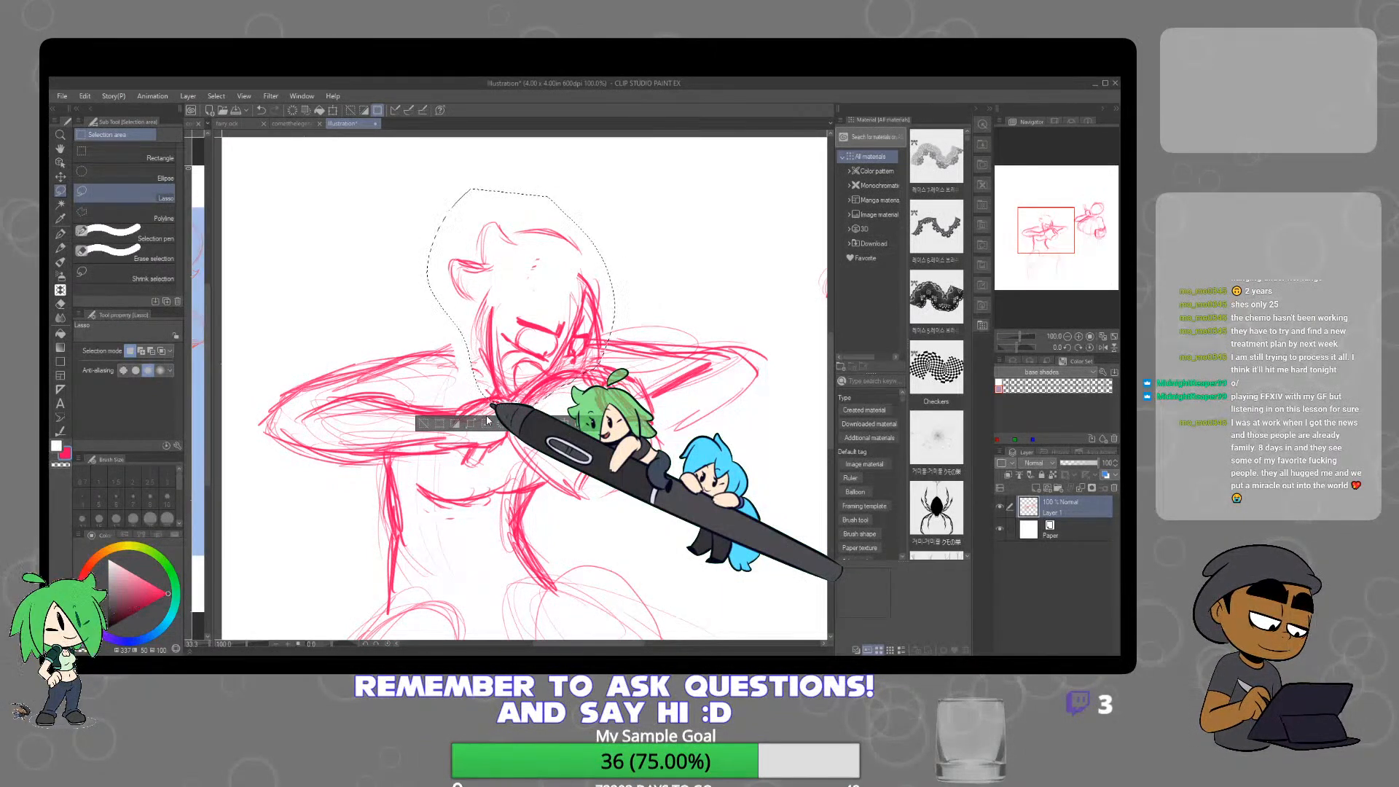
{"action": "left_click", "coordinate": [424, 423]}
Erase the left figure's outstretched arm on the outer side and redraw it shorter and cleaner with the Darker pencil
{"action": "key", "text": "e"}
{"action": "mouse_move", "coordinate": [512, 408]}
{"action": "left_mouse_down"}
{"action": "mouse_move", "coordinate": [494, 410]}
{"action": "mouse_move", "coordinate": [510, 421]}
{"action": "mouse_move", "coordinate": [482, 470]}
{"action": "mouse_move", "coordinate": [464, 472]}
{"action": "mouse_move", "coordinate": [462, 410]}
{"action": "left_mouse_up"}
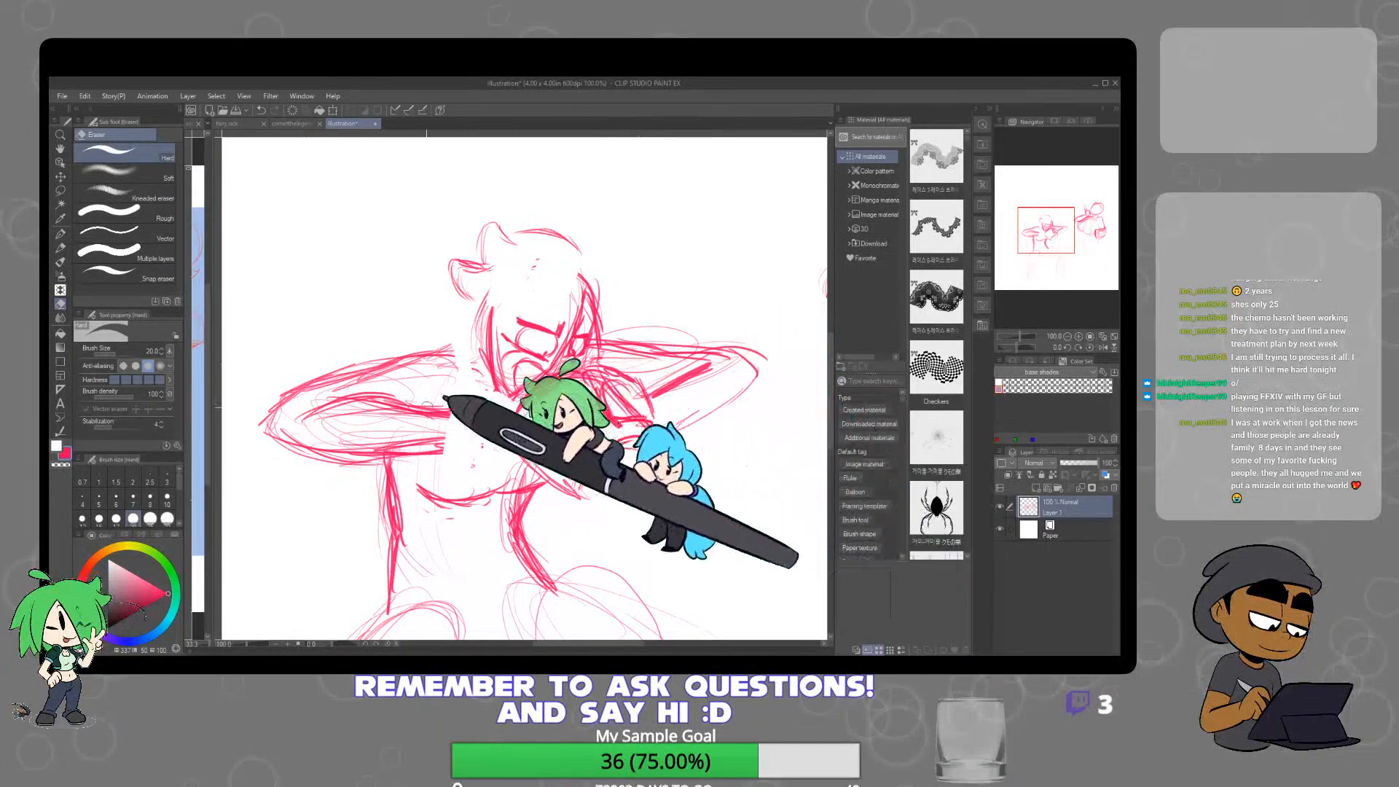
{"action": "mouse_move", "coordinate": [427, 418]}
{"action": "left_mouse_down"}
{"action": "mouse_move", "coordinate": [337, 405]}
{"action": "mouse_move", "coordinate": [411, 357]}
{"action": "mouse_move", "coordinate": [407, 395]}
{"action": "mouse_move", "coordinate": [440, 354]}
{"action": "mouse_move", "coordinate": [427, 472]}
{"action": "mouse_move", "coordinate": [453, 389]}
{"action": "mouse_move", "coordinate": [401, 464]}
{"action": "mouse_move", "coordinate": [403, 408]}
{"action": "mouse_move", "coordinate": [379, 417]}
{"action": "mouse_move", "coordinate": [353, 473]}
{"action": "mouse_move", "coordinate": [360, 345]}
{"action": "mouse_move", "coordinate": [286, 461]}
{"action": "mouse_move", "coordinate": [298, 353]}
{"action": "mouse_move", "coordinate": [259, 438]}
{"action": "mouse_move", "coordinate": [271, 497]}
{"action": "mouse_move", "coordinate": [376, 336]}
{"action": "mouse_move", "coordinate": [319, 428]}
{"action": "left_mouse_up"}
{"action": "left_click", "coordinate": [61, 248]}
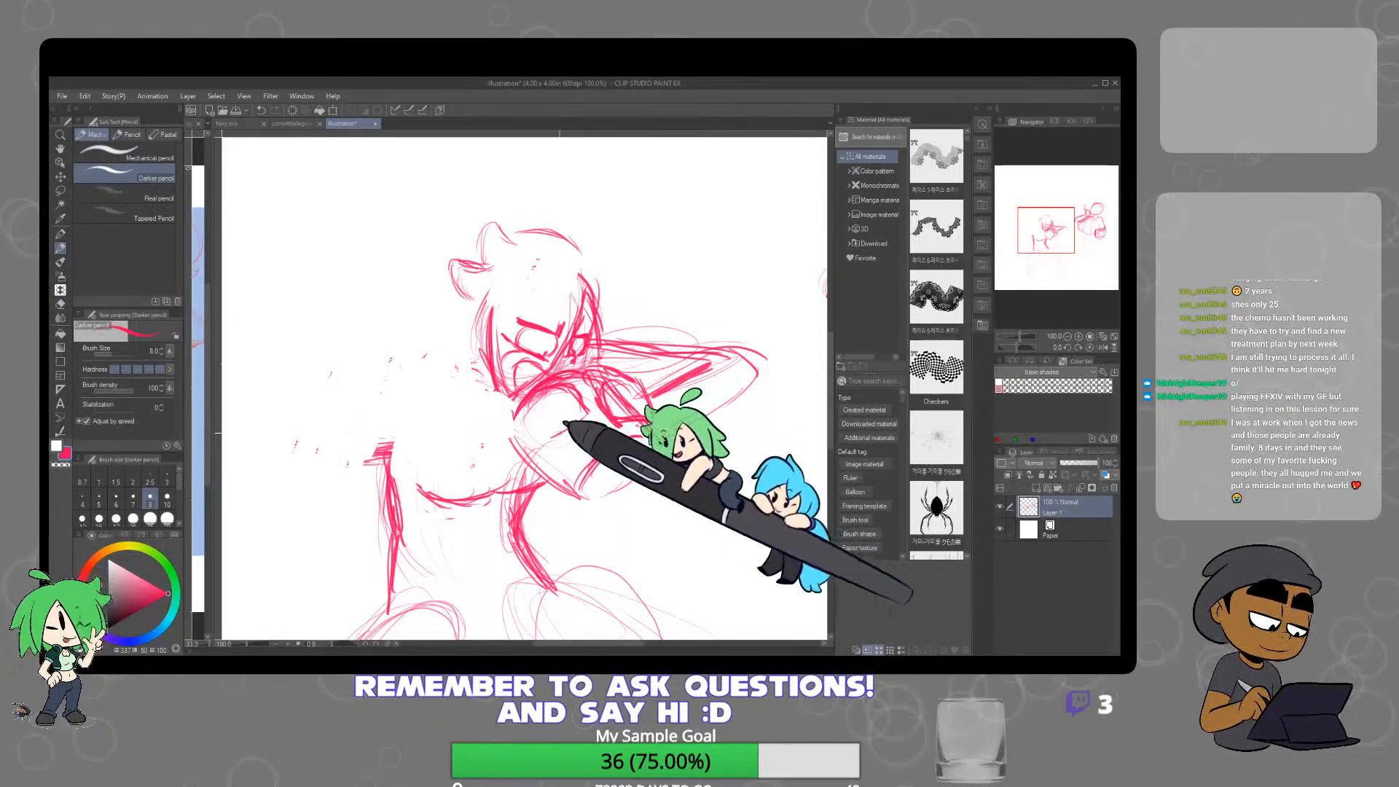
{"action": "key", "text": "e"}
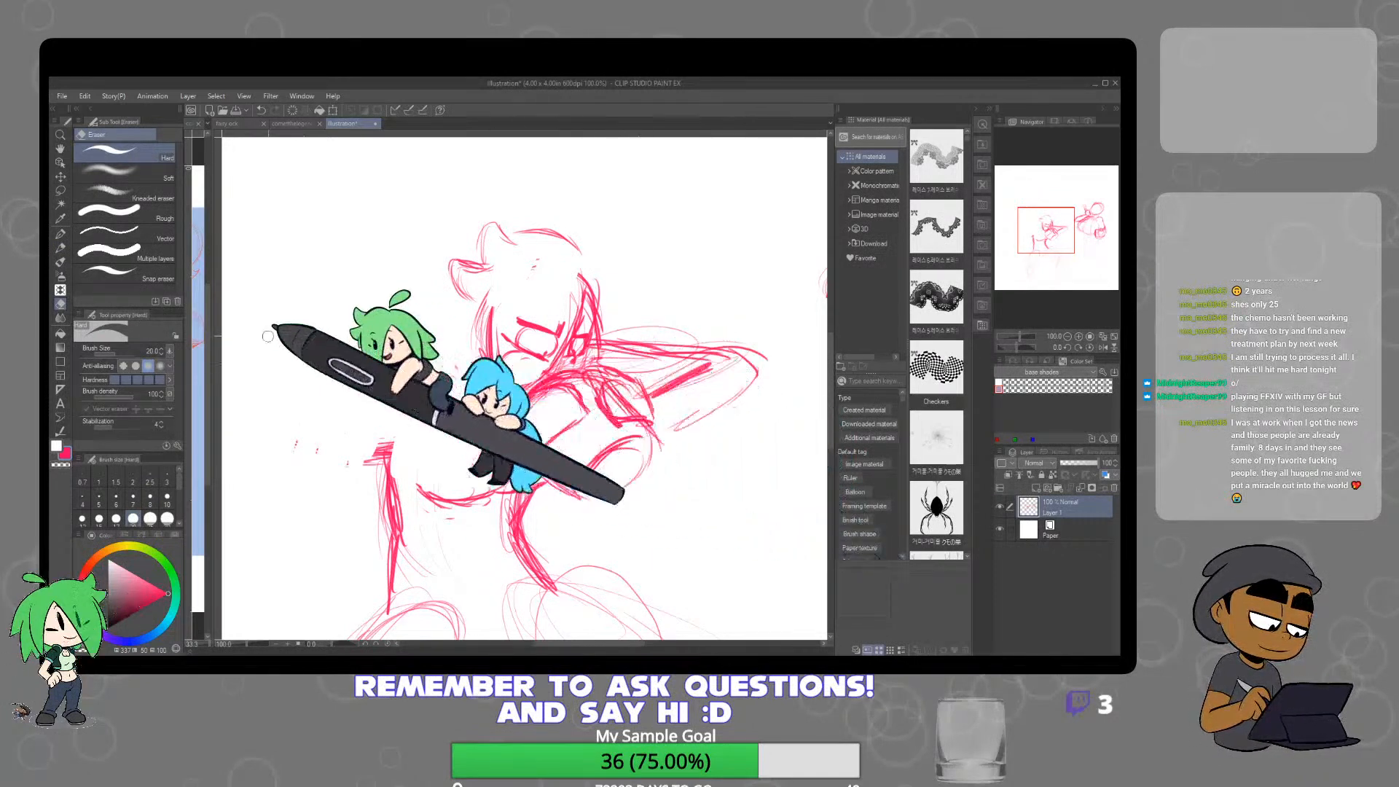
{"action": "left_click", "coordinate": [60, 248]}
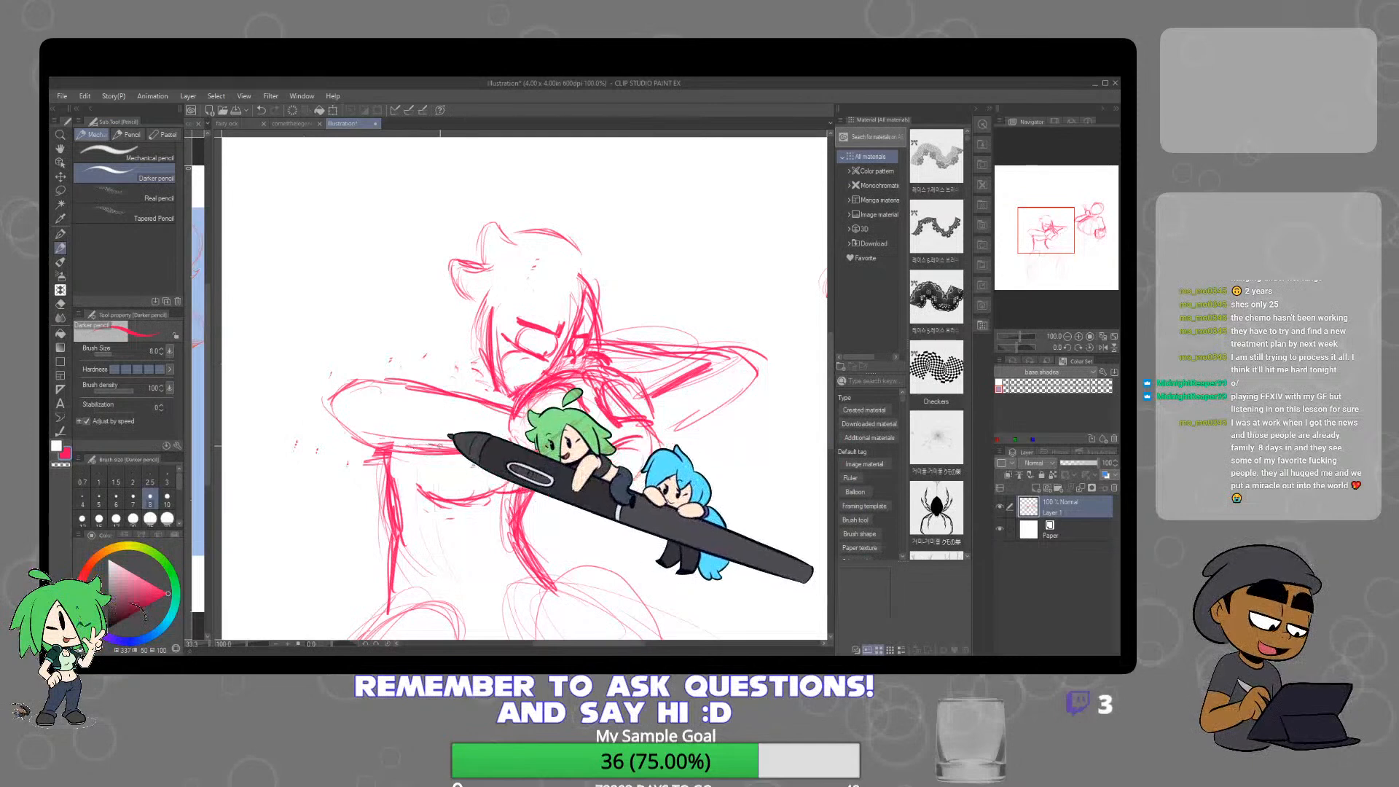
{"action": "key", "text": "e"}
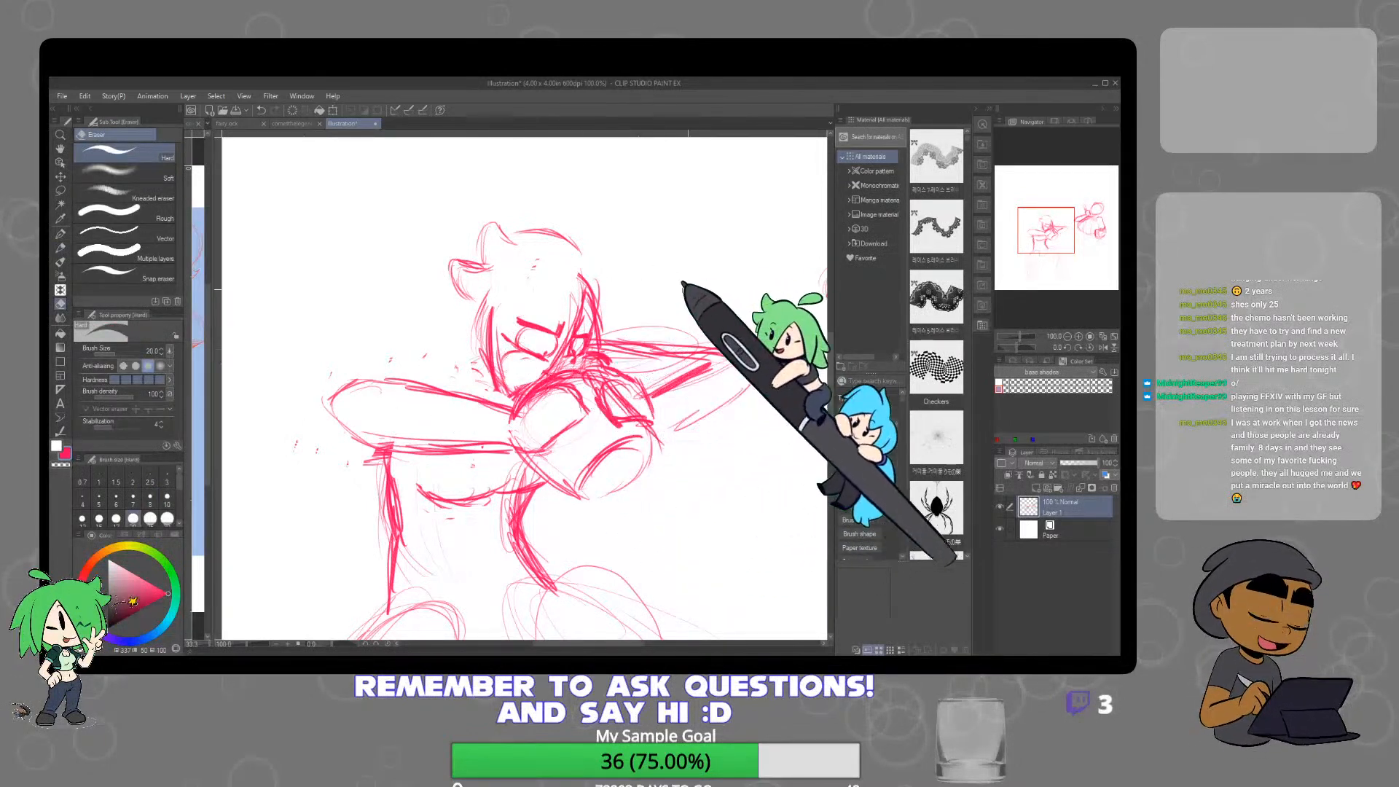
Lasso the left figure's redrawn arm, move it up and rotate it slightly clockwise, and apply the transformation
{"action": "left_click", "coordinate": [60, 190]}
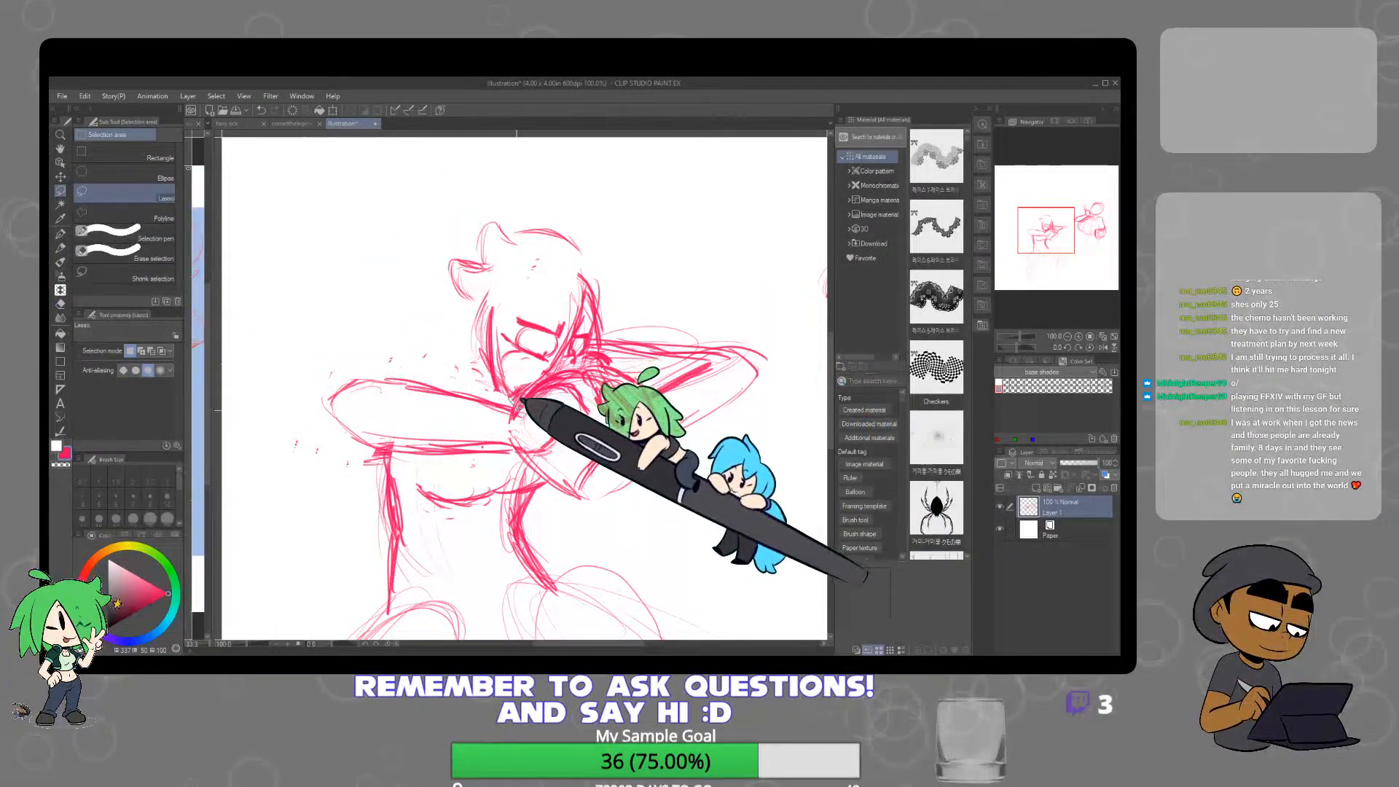
{"action": "mouse_move", "coordinate": [406, 442]}
{"action": "left_mouse_down"}
{"action": "mouse_move", "coordinate": [428, 379]}
{"action": "mouse_move", "coordinate": [513, 459]}
{"action": "left_mouse_up"}
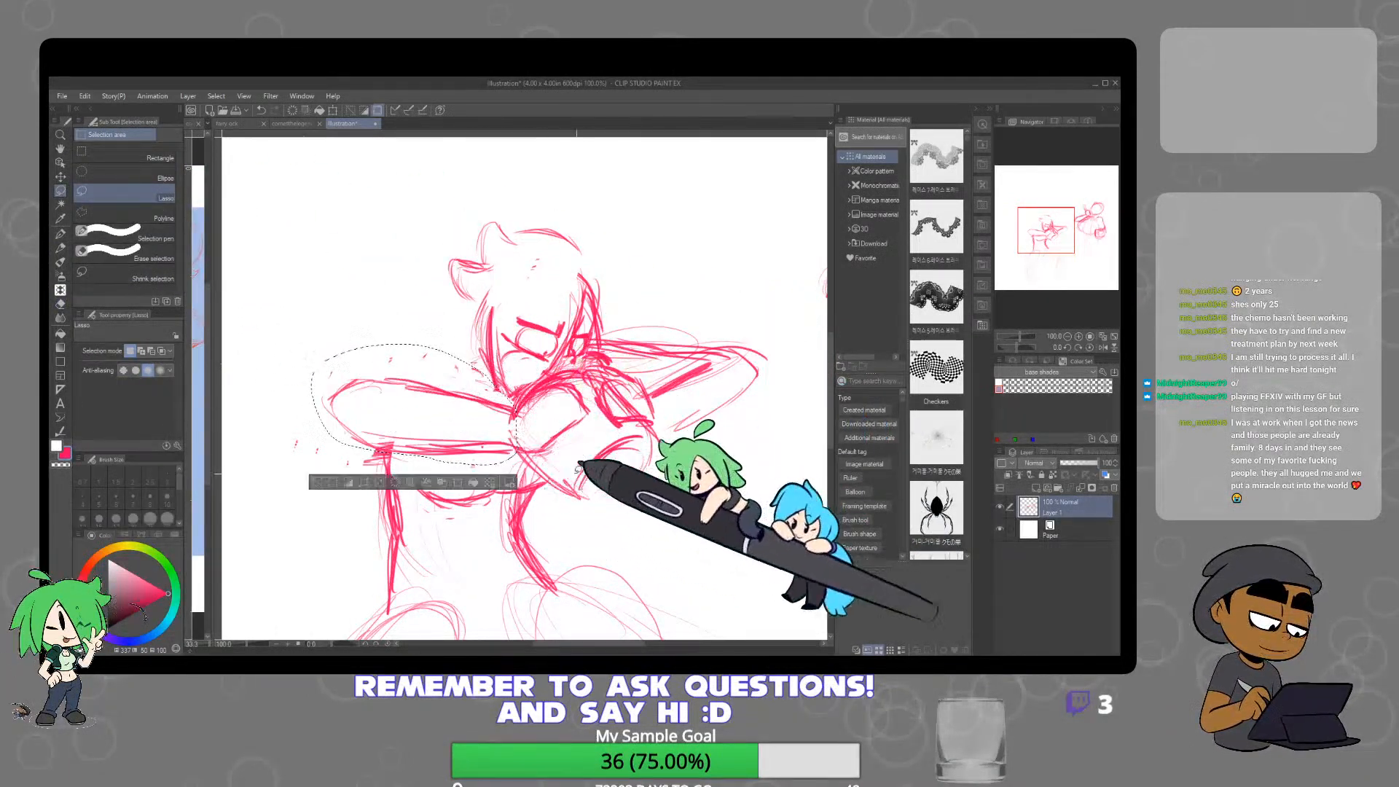
{"action": "left_click", "coordinate": [471, 481]}
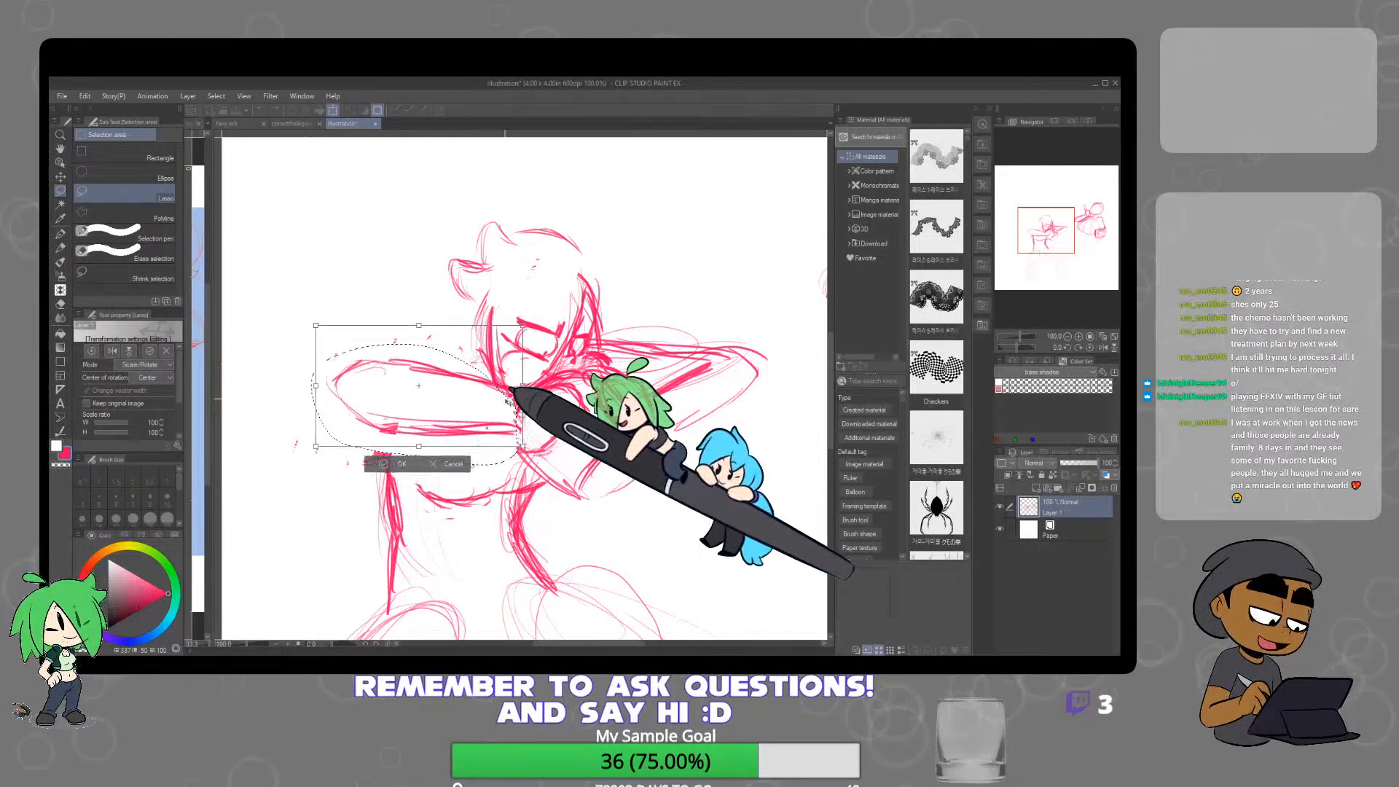
{"action": "left_click_drag", "start_coordinate": [562, 341], "coordinate": [565, 362]}
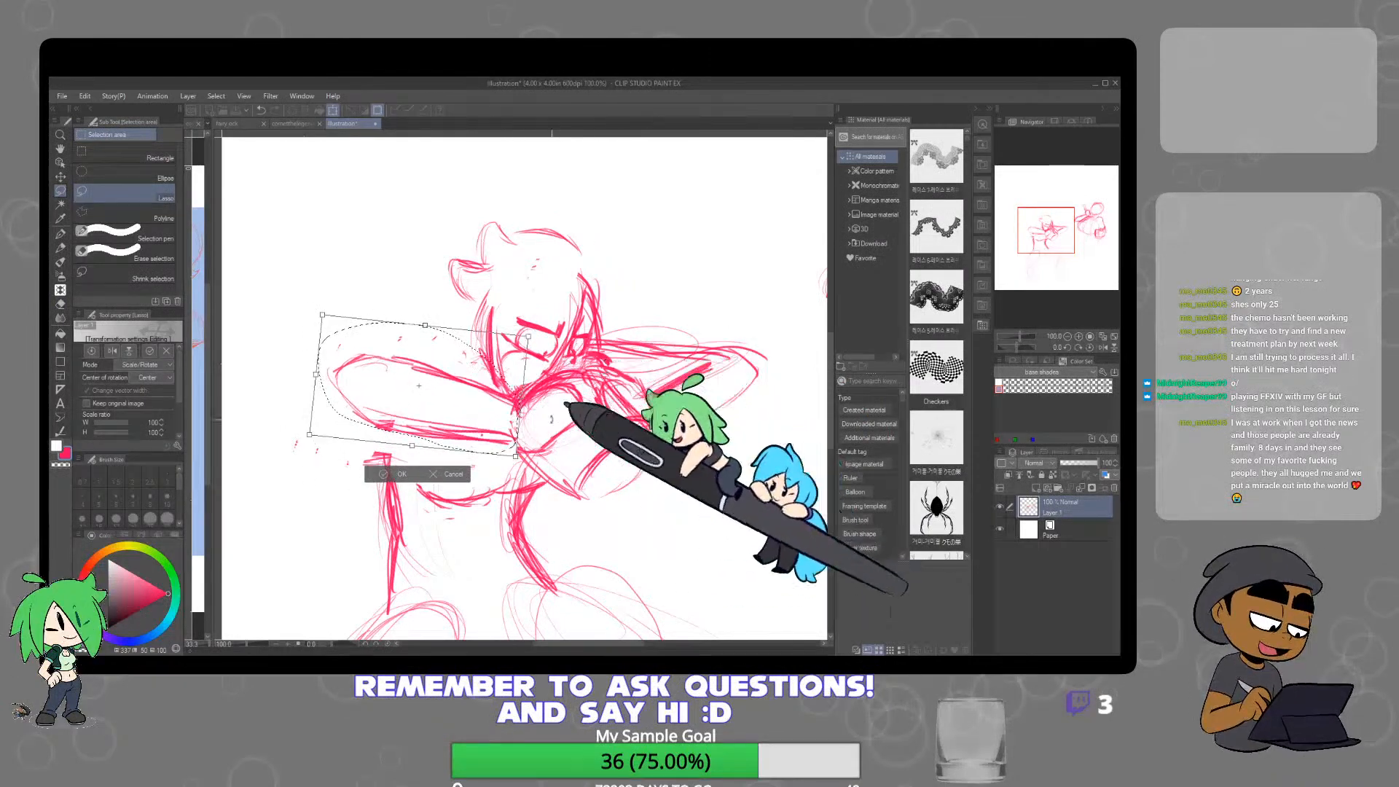
{"action": "left_click", "coordinate": [384, 464]}
{"action": "left_click", "coordinate": [321, 472]}
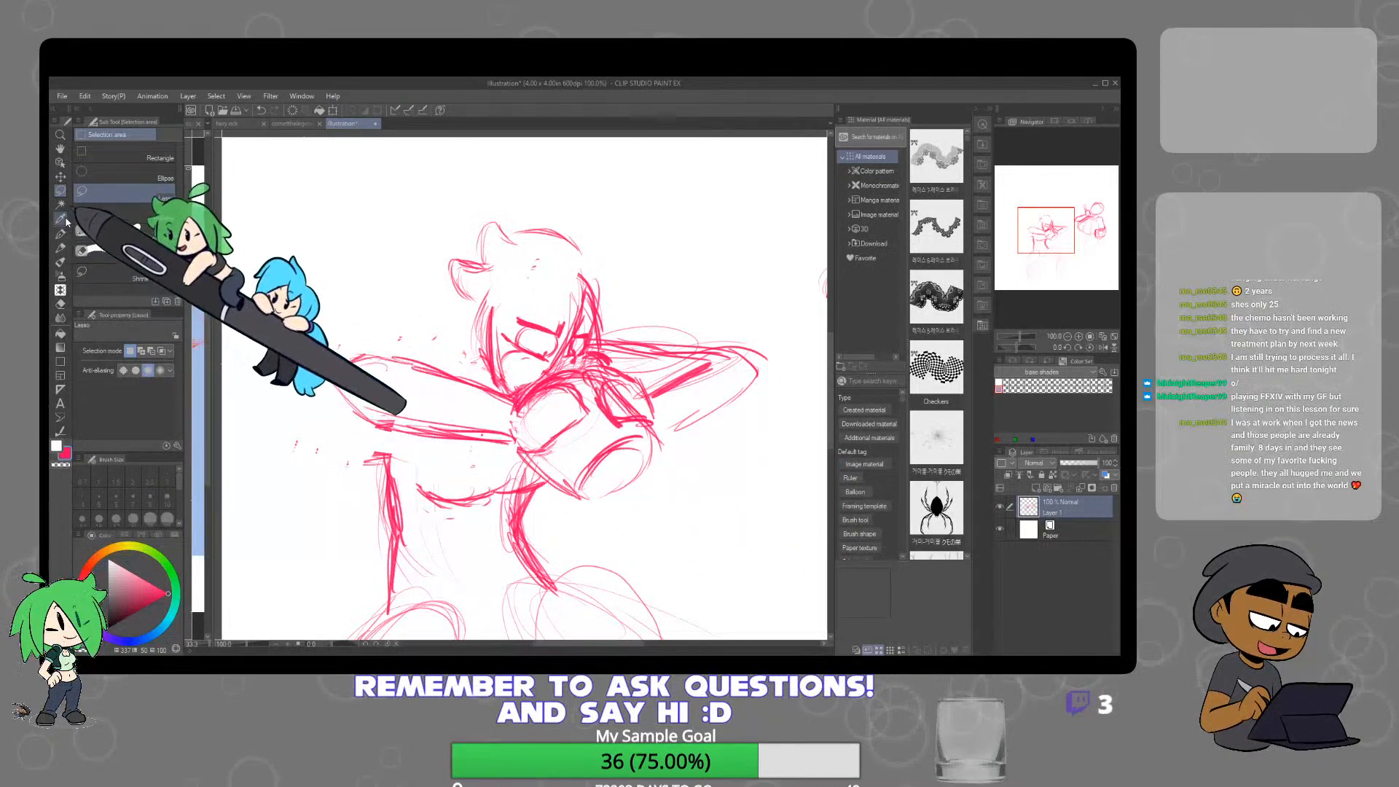
Rework the left figure's arms and side of the torso, extend the hair outline, and add a small teardrop shape above the head
{"action": "left_click", "coordinate": [63, 247]}
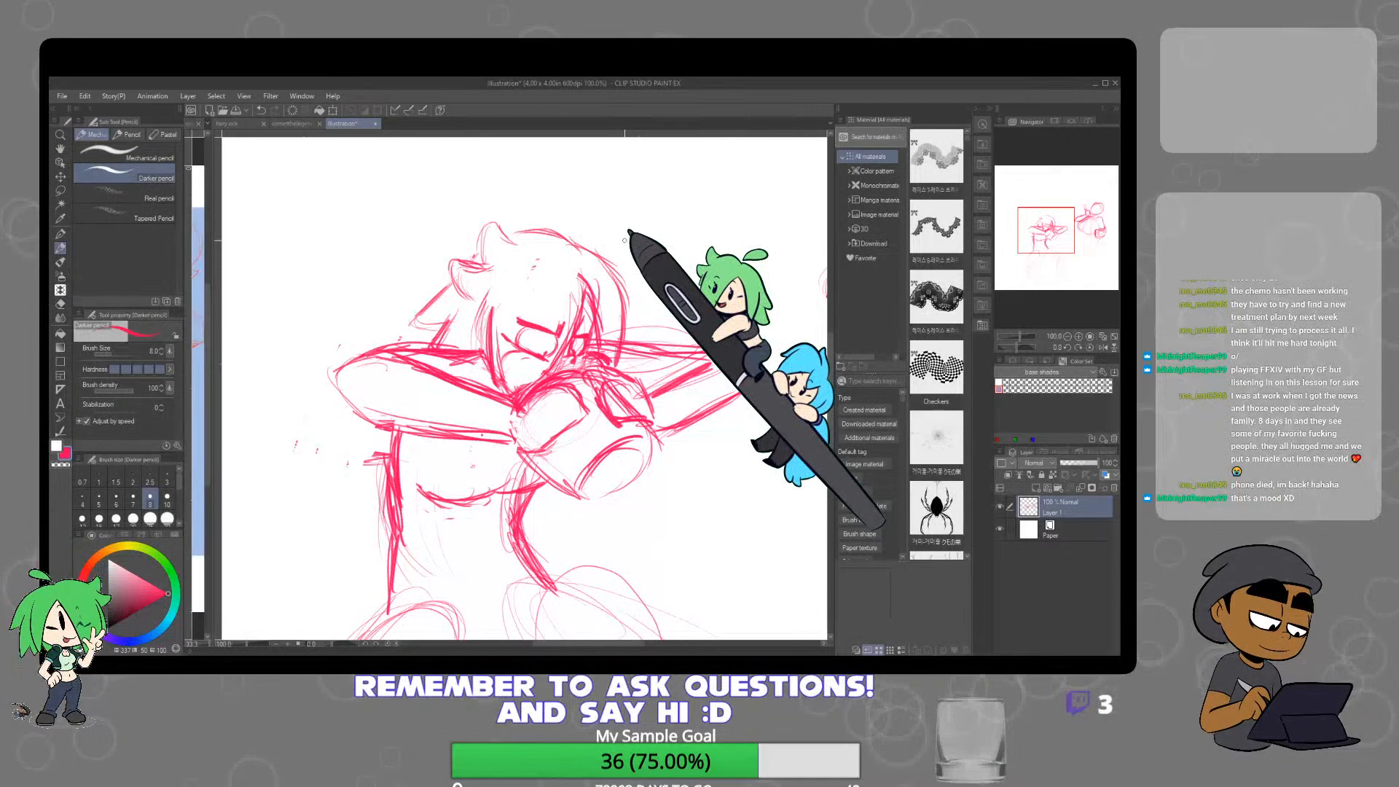
{"action": "key", "text": "ctrl+minus"}
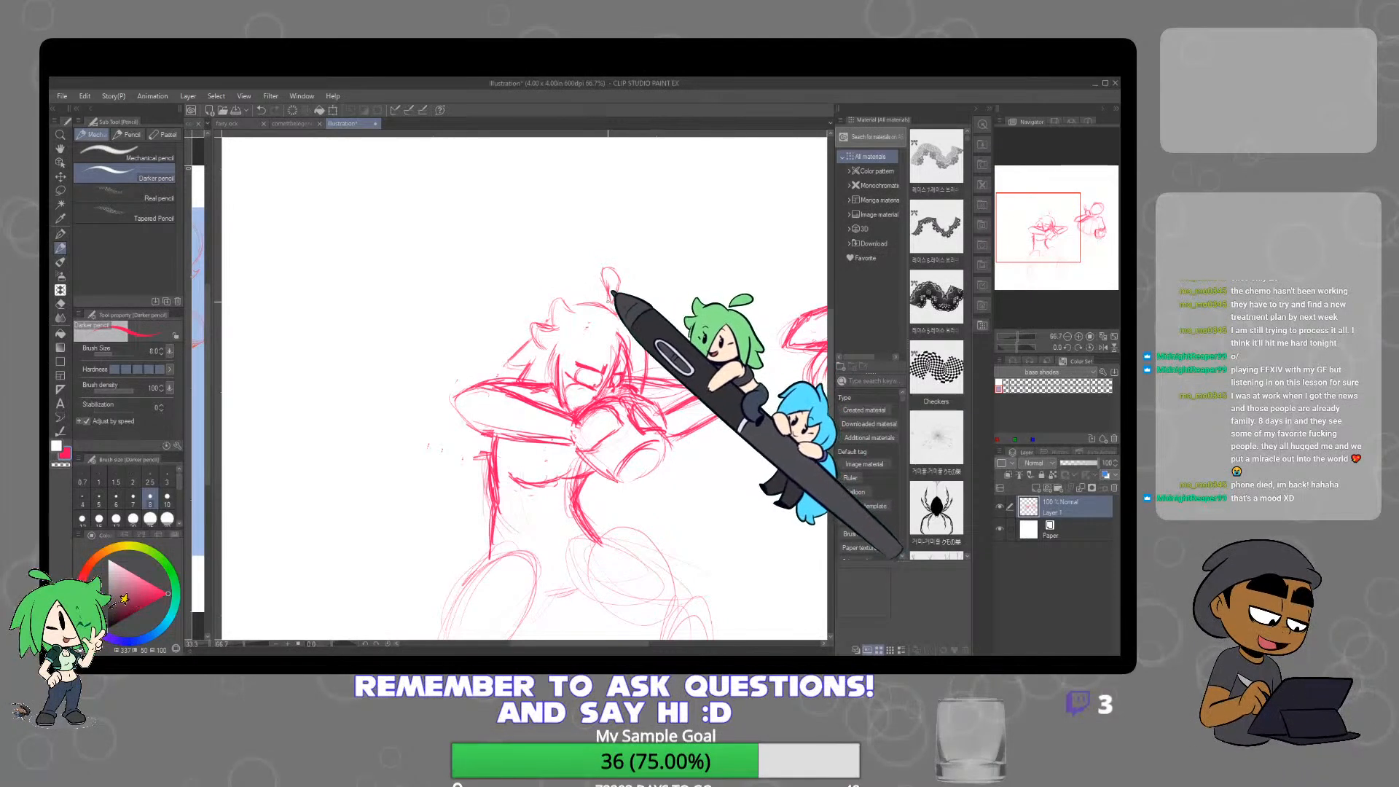
{"action": "mouse_move", "coordinate": [704, 331]}
{"action": "left_mouse_down"}
{"action": "mouse_move", "coordinate": [645, 252]}
{"action": "mouse_move", "coordinate": [515, 531]}
{"action": "left_mouse_up"}
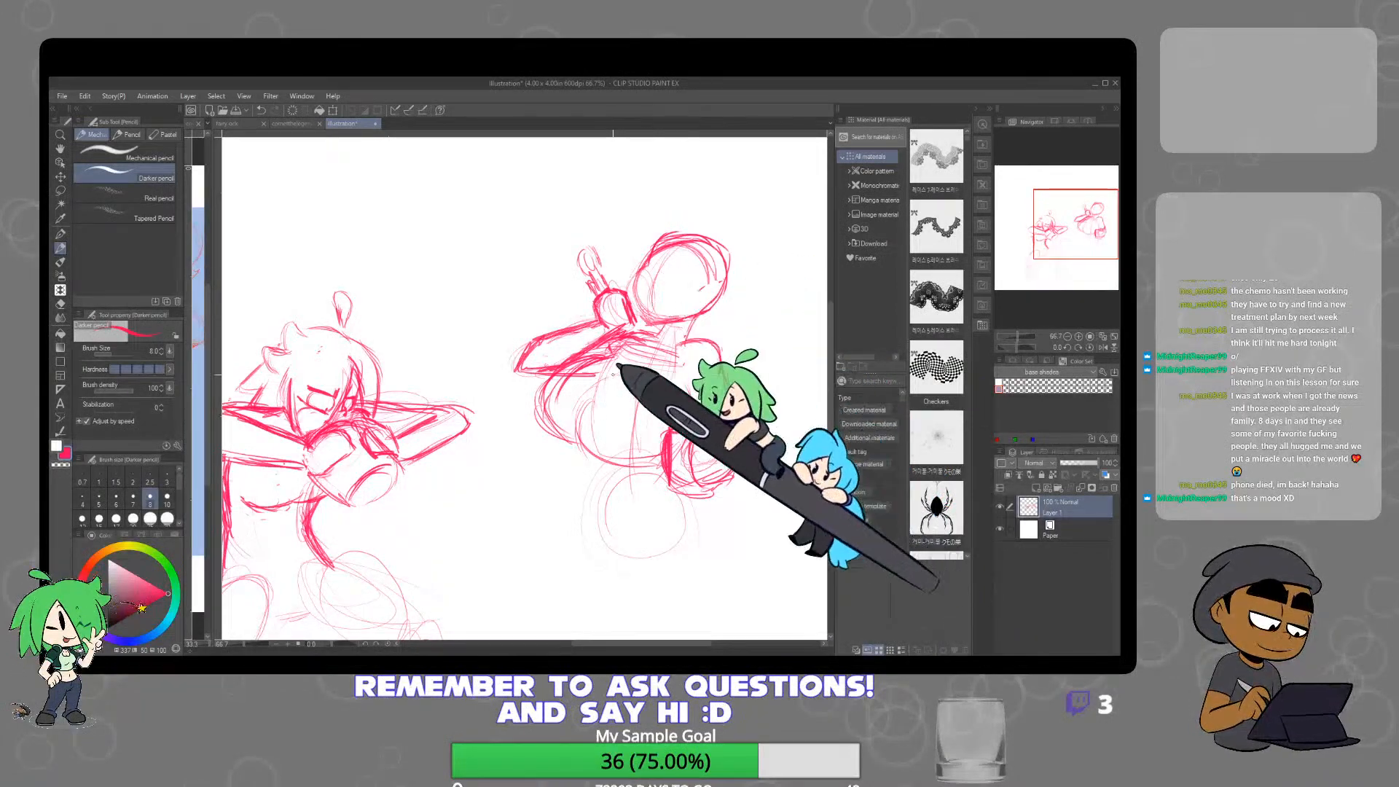
{"action": "left_click_drag", "start_coordinate": [619, 374], "coordinate": [717, 359]}
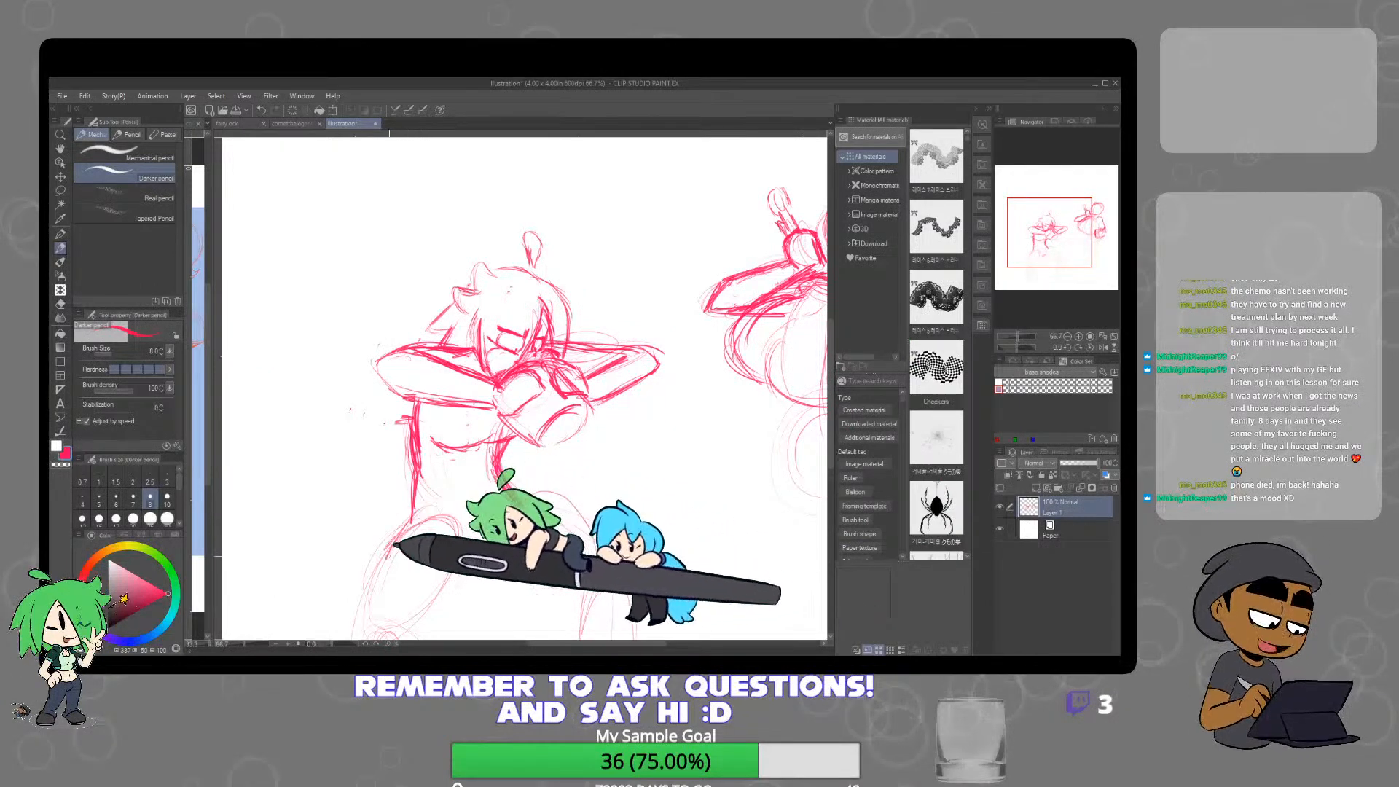
Redraw the left figure's thighs with dark contours, add the waistline, and outline the baggy trouser leg nearest the left canvas edge
{"action": "left_click_drag", "start_coordinate": [473, 504], "coordinate": [498, 435]}
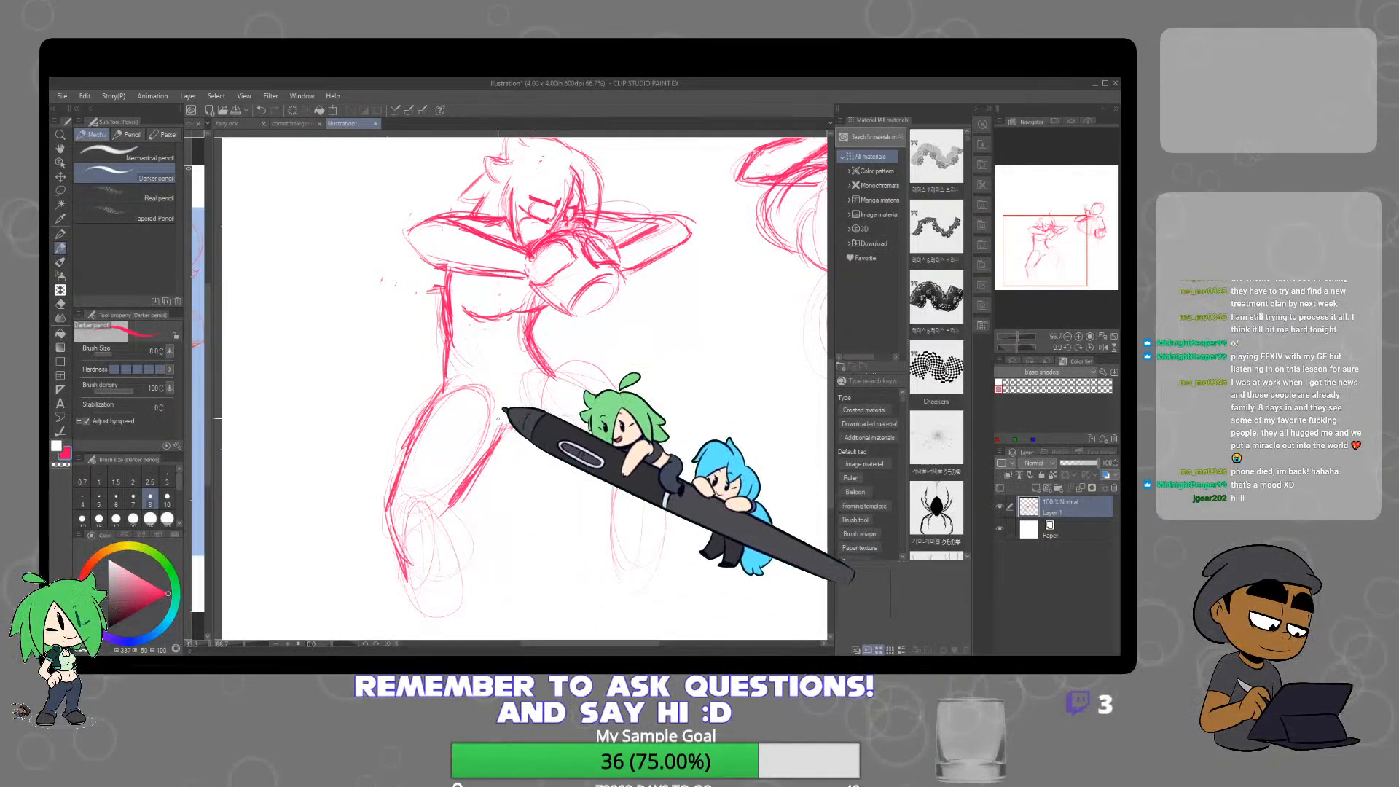
{"action": "key", "text": "e"}
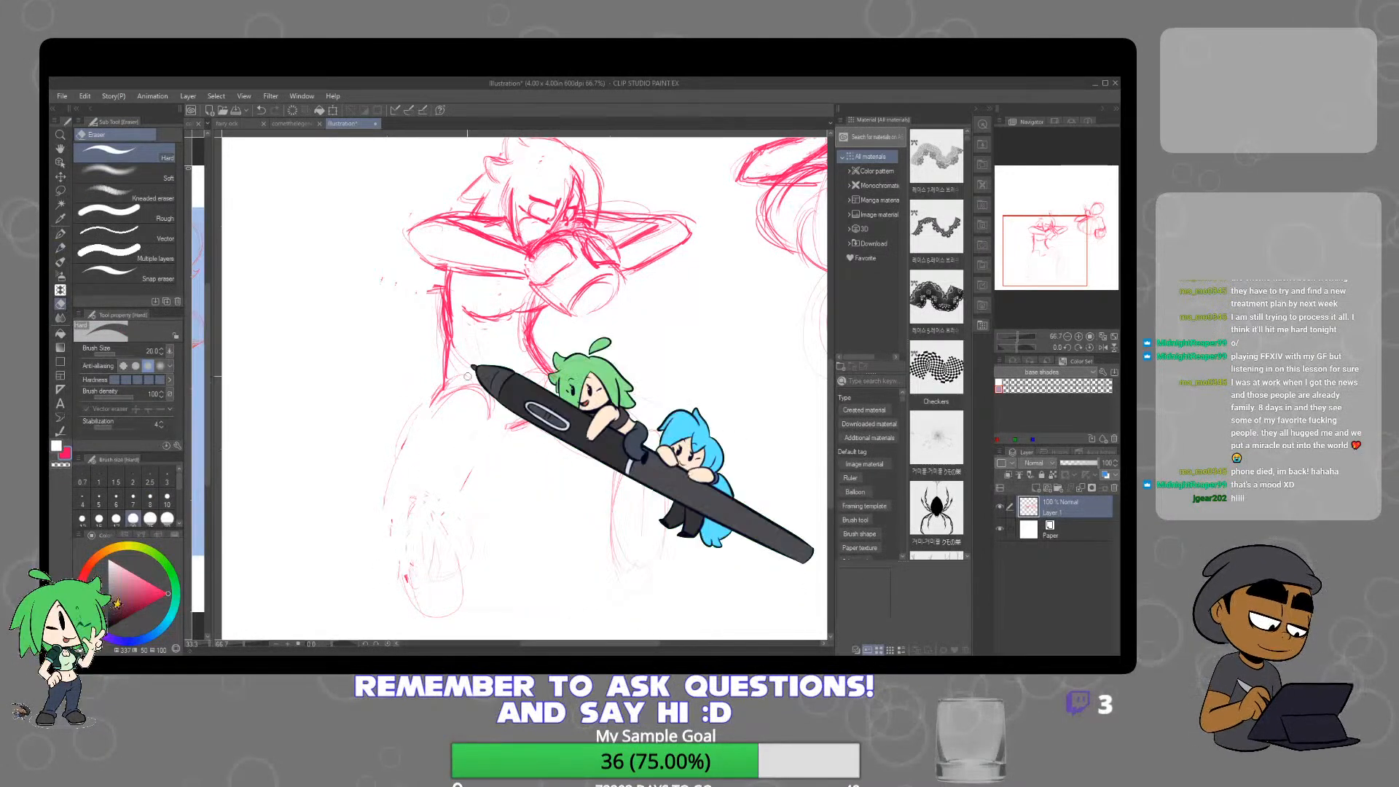
{"action": "key", "text": "p"}
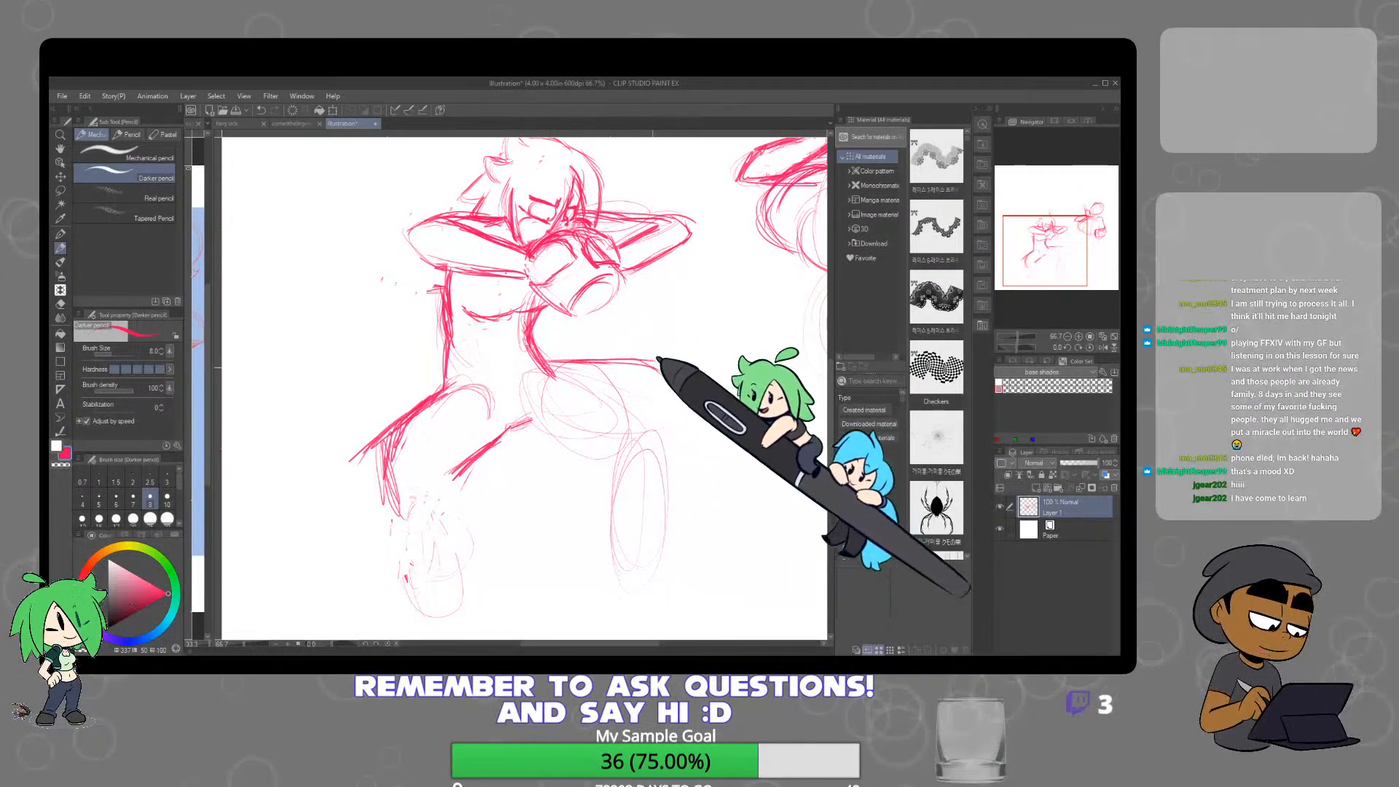
{"action": "mouse_move", "coordinate": [611, 357]}
{"action": "left_mouse_down"}
{"action": "mouse_move", "coordinate": [680, 387]}
{"action": "mouse_move", "coordinate": [678, 467]}
{"action": "left_mouse_up"}
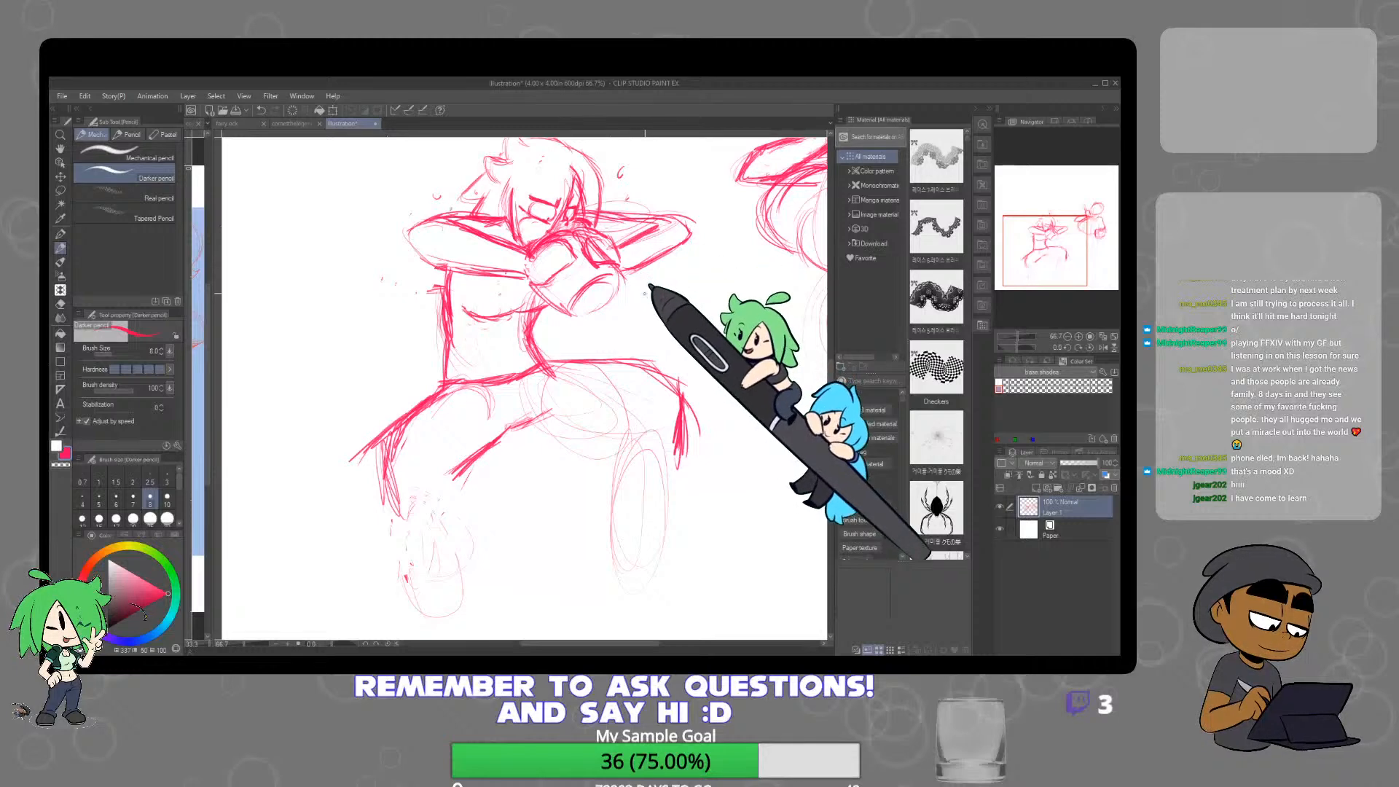
{"action": "left_click_drag", "start_coordinate": [674, 295], "coordinate": [645, 282]}
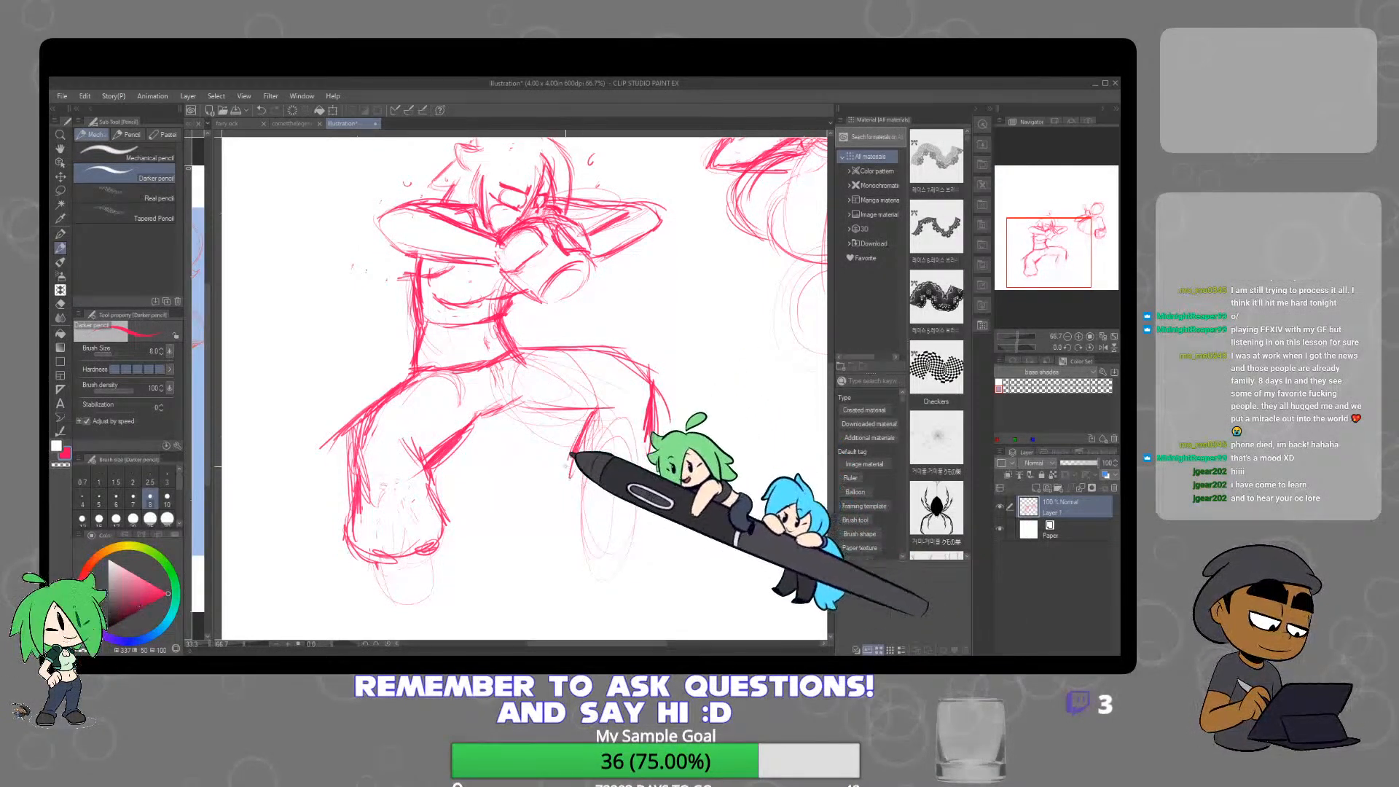
Outline the left figure's other baggy trouser leg with a rounded cuff and draw the ankle below it
{"action": "mouse_move", "coordinate": [653, 397]}
{"action": "left_mouse_down"}
{"action": "mouse_move", "coordinate": [677, 464]}
{"action": "mouse_move", "coordinate": [656, 492]}
{"action": "left_mouse_up"}
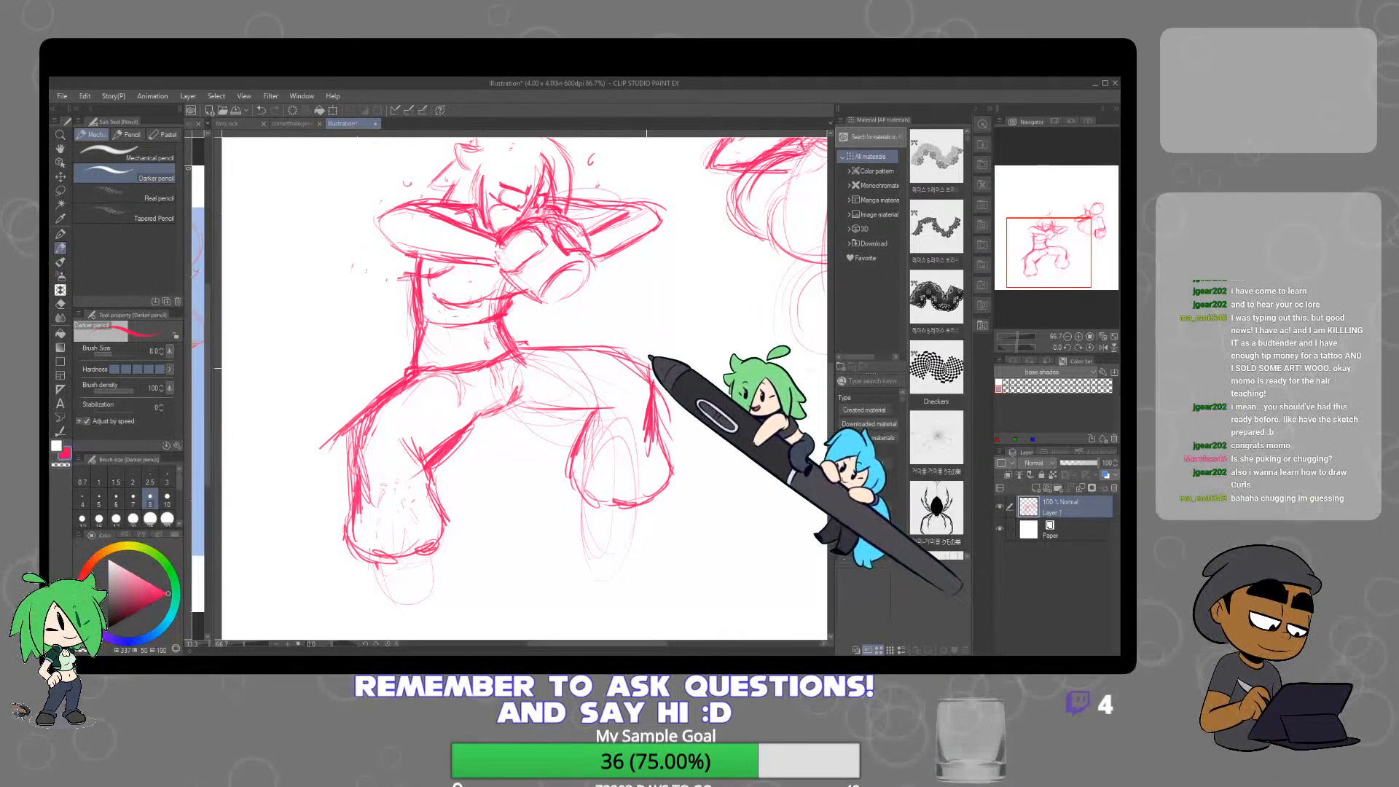
{"action": "scroll", "coordinate": [655, 451], "scroll_direction": "down", "scroll_amount": 3}
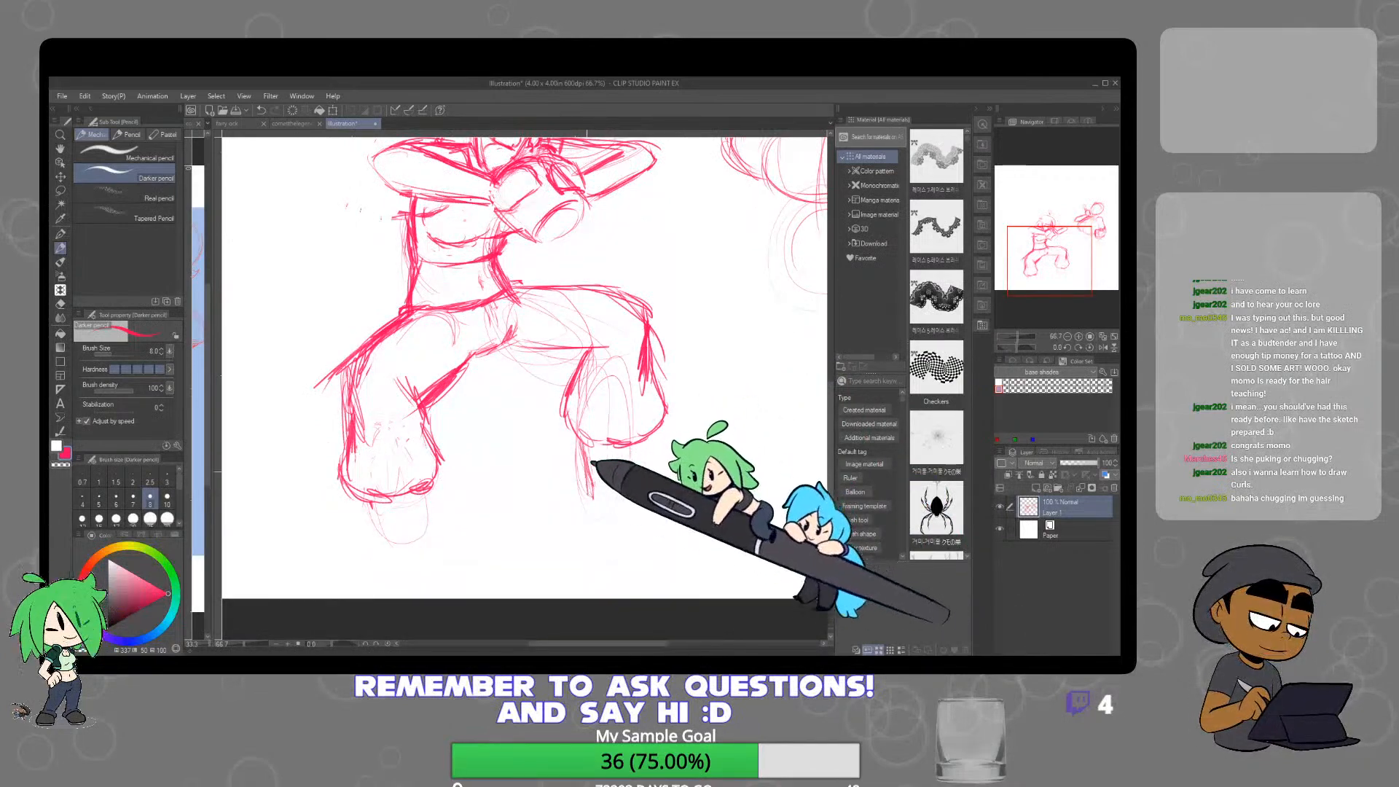
{"action": "left_click_drag", "start_coordinate": [585, 482], "coordinate": [626, 506]}
{"action": "left_click_drag", "start_coordinate": [640, 425], "coordinate": [681, 557]}
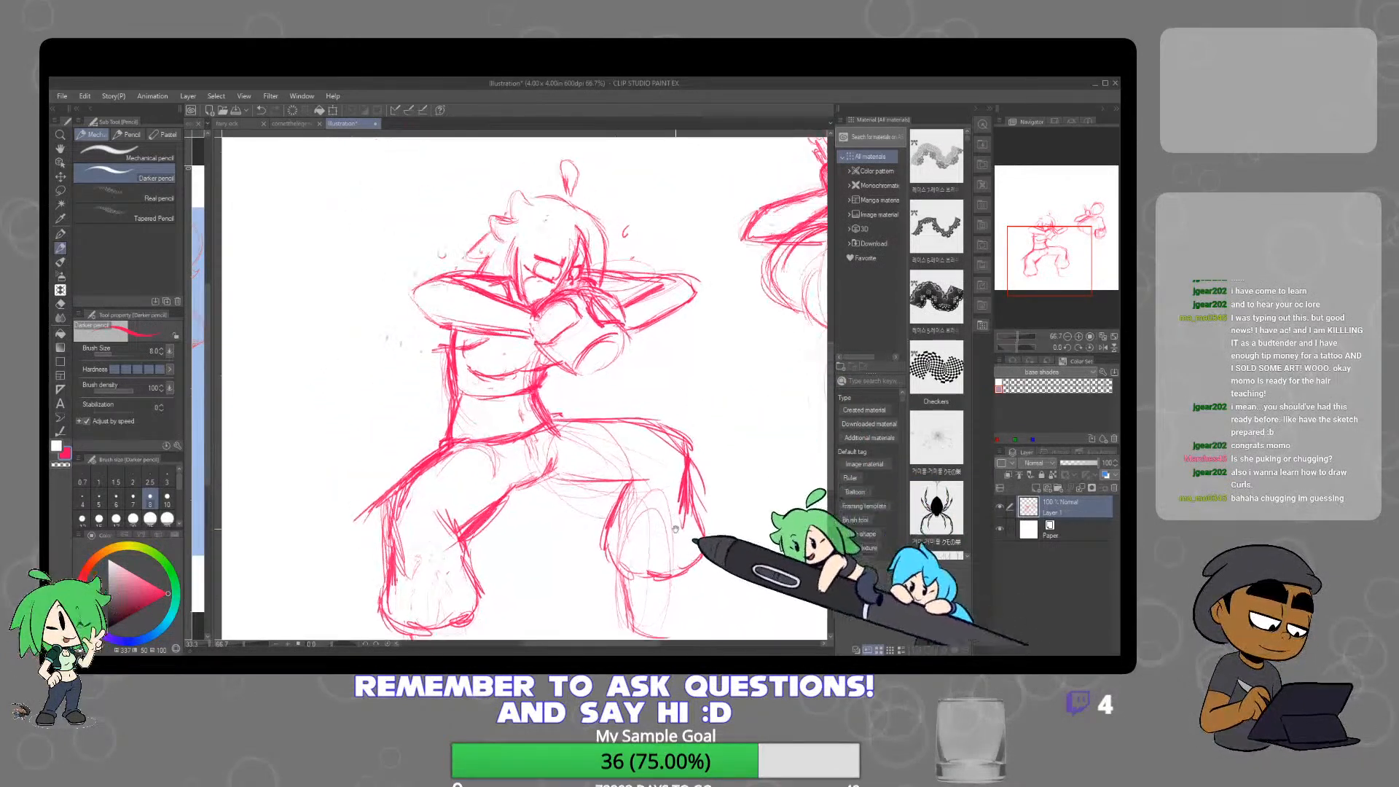
Handwrite the sound effect "Munch" three times around the left figure's head and arm
{"action": "mouse_move", "coordinate": [621, 186]}
{"action": "left_mouse_down"}
{"action": "mouse_move", "coordinate": [625, 164]}
{"action": "mouse_move", "coordinate": [639, 179]}
{"action": "mouse_move", "coordinate": [673, 176]}
{"action": "left_mouse_up"}
{"action": "left_click_drag", "start_coordinate": [677, 167], "coordinate": [686, 171]}
{"action": "mouse_move", "coordinate": [412, 222]}
{"action": "left_mouse_down"}
{"action": "mouse_move", "coordinate": [415, 194]}
{"action": "mouse_move", "coordinate": [440, 205]}
{"action": "mouse_move", "coordinate": [470, 191]}
{"action": "left_mouse_up"}
{"action": "left_click_drag", "start_coordinate": [667, 339], "coordinate": [720, 342]}
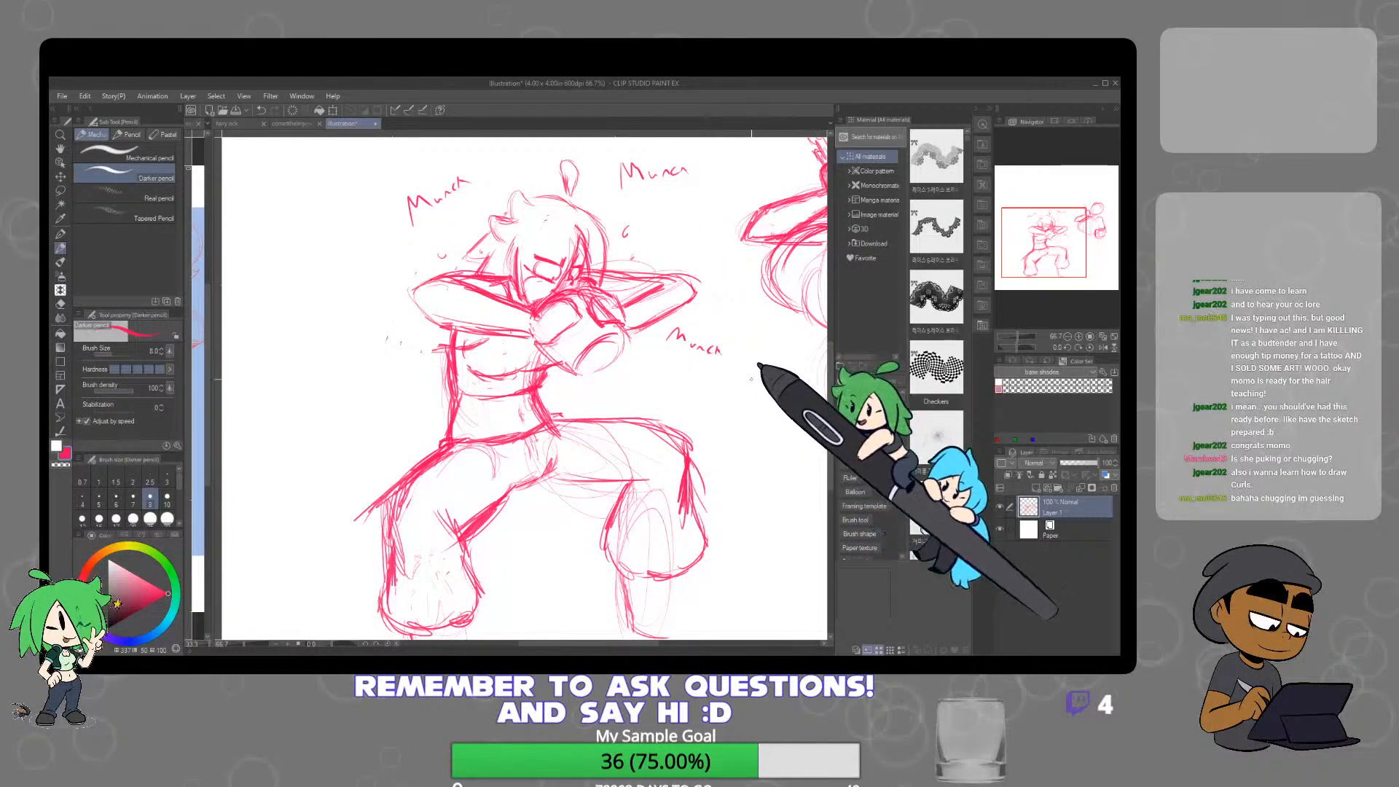
Sketch the ankle and foot below the left figure's cuffed trouser leg nearest the left canvas edge
{"action": "left_click_drag", "start_coordinate": [720, 476], "coordinate": [507, 528]}
{"action": "mouse_move", "coordinate": [608, 471]}
{"action": "left_mouse_down"}
{"action": "mouse_move", "coordinate": [641, 455]}
{"action": "mouse_move", "coordinate": [590, 403]}
{"action": "left_mouse_up"}
{"action": "left_click_drag", "start_coordinate": [325, 559], "coordinate": [337, 602]}
{"action": "mouse_move", "coordinate": [378, 548]}
{"action": "left_mouse_down"}
{"action": "mouse_move", "coordinate": [379, 592]}
{"action": "mouse_move", "coordinate": [446, 499]}
{"action": "left_mouse_up"}
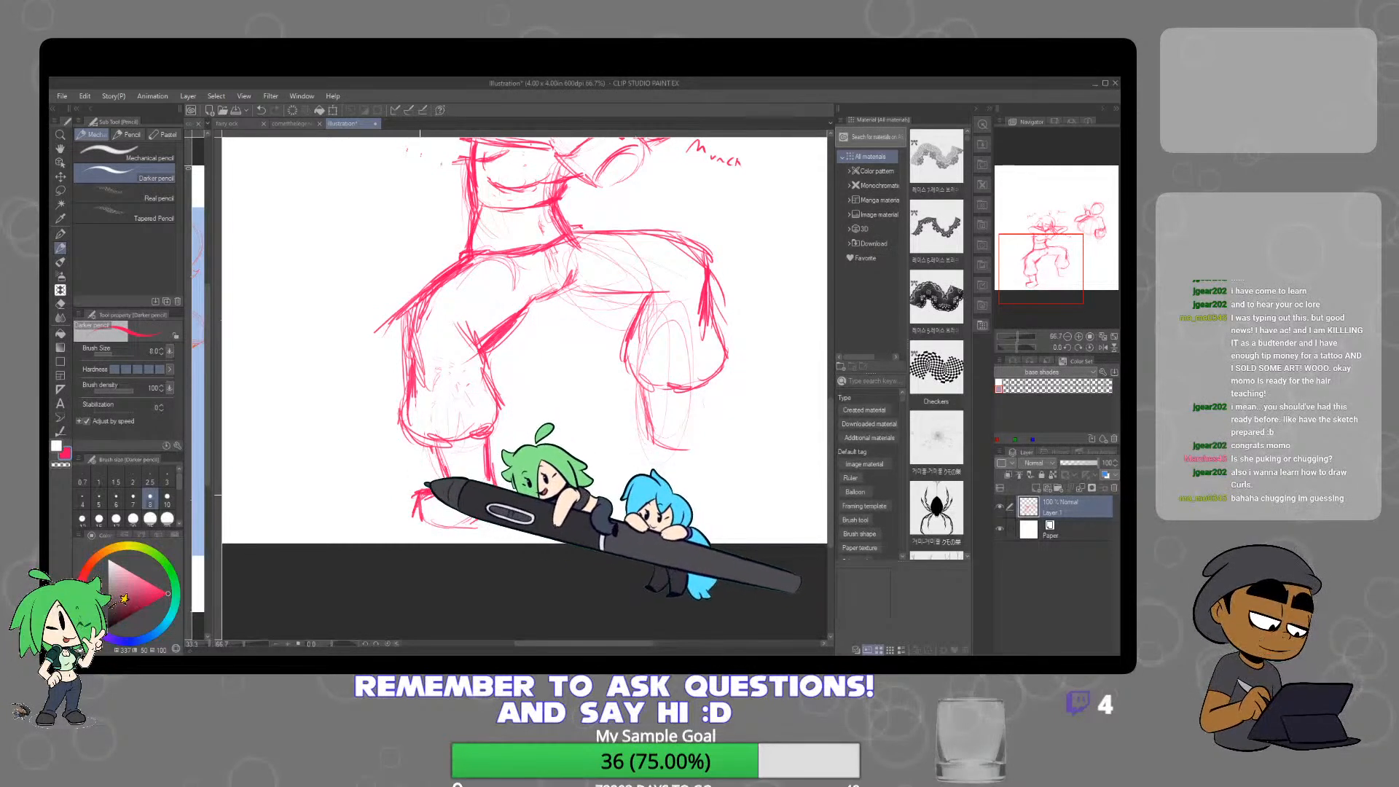
Finish the left figure's first shoe, sketch the other ankle and shoe, and add wrap lines across both ankles
{"action": "mouse_move", "coordinate": [421, 495]}
{"action": "left_mouse_down"}
{"action": "mouse_move", "coordinate": [415, 520]}
{"action": "mouse_move", "coordinate": [412, 502]}
{"action": "mouse_move", "coordinate": [448, 531]}
{"action": "mouse_move", "coordinate": [466, 517]}
{"action": "left_mouse_up"}
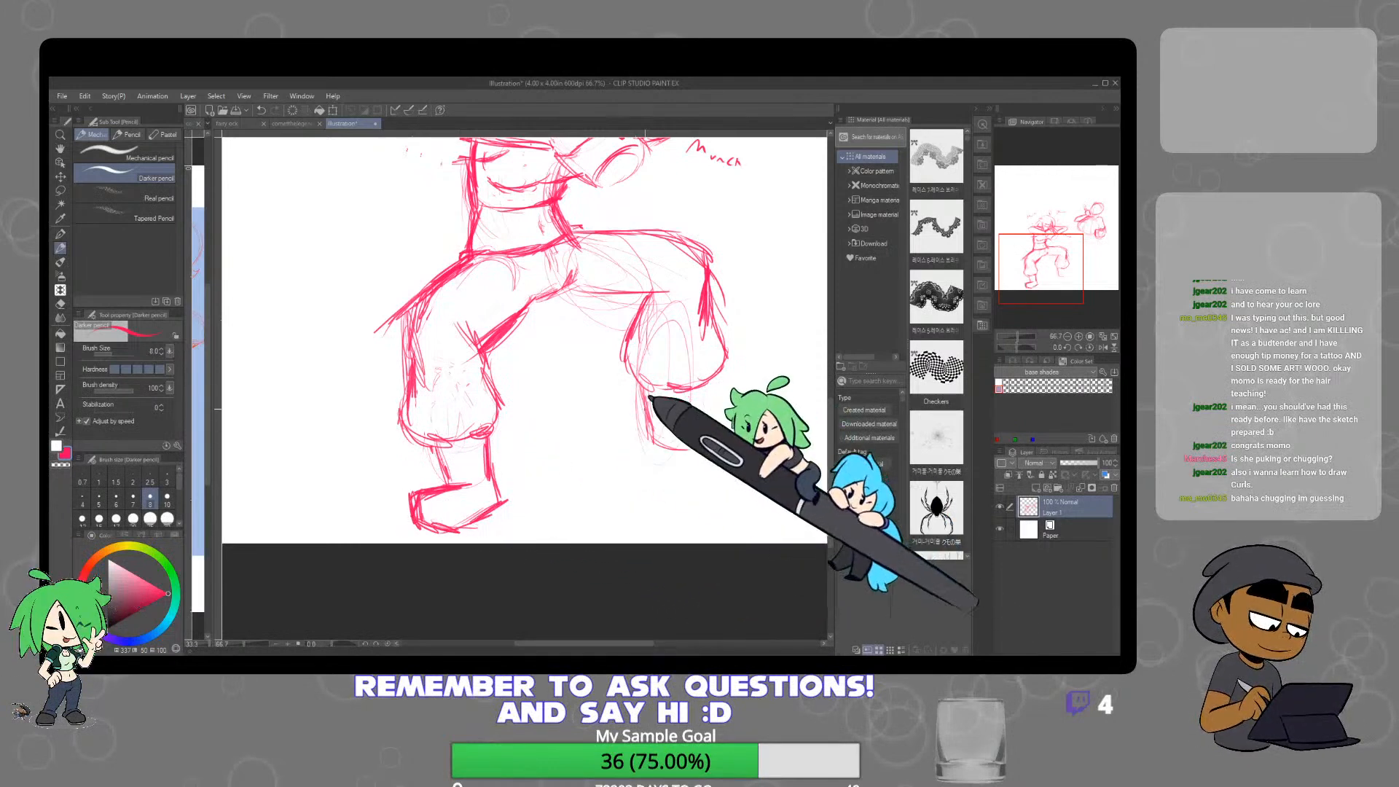
{"action": "mouse_move", "coordinate": [652, 425]}
{"action": "left_mouse_down"}
{"action": "mouse_move", "coordinate": [676, 460]}
{"action": "mouse_move", "coordinate": [718, 456]}
{"action": "left_mouse_up"}
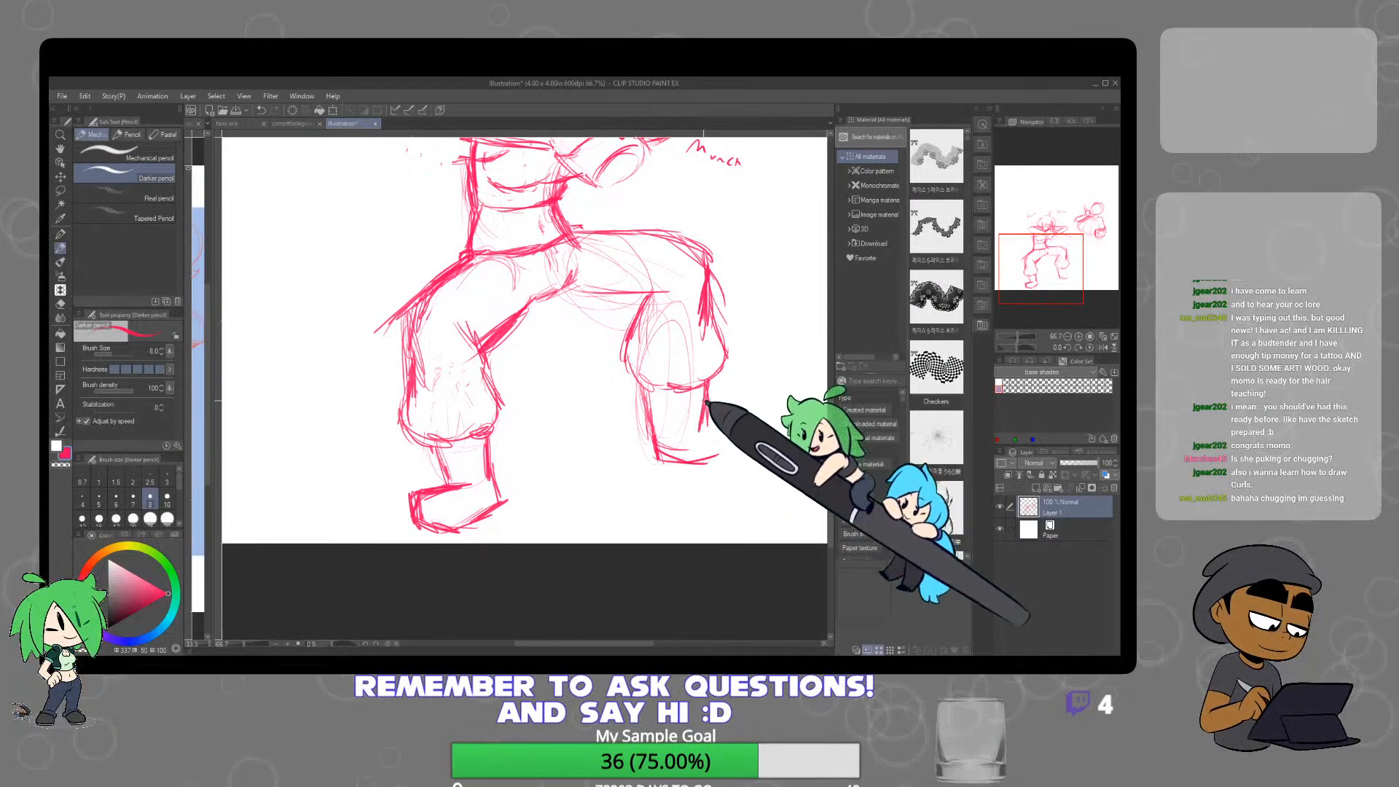
{"action": "mouse_move", "coordinate": [722, 413]}
{"action": "left_mouse_down"}
{"action": "mouse_move", "coordinate": [746, 451]}
{"action": "mouse_move", "coordinate": [719, 460]}
{"action": "left_mouse_up"}
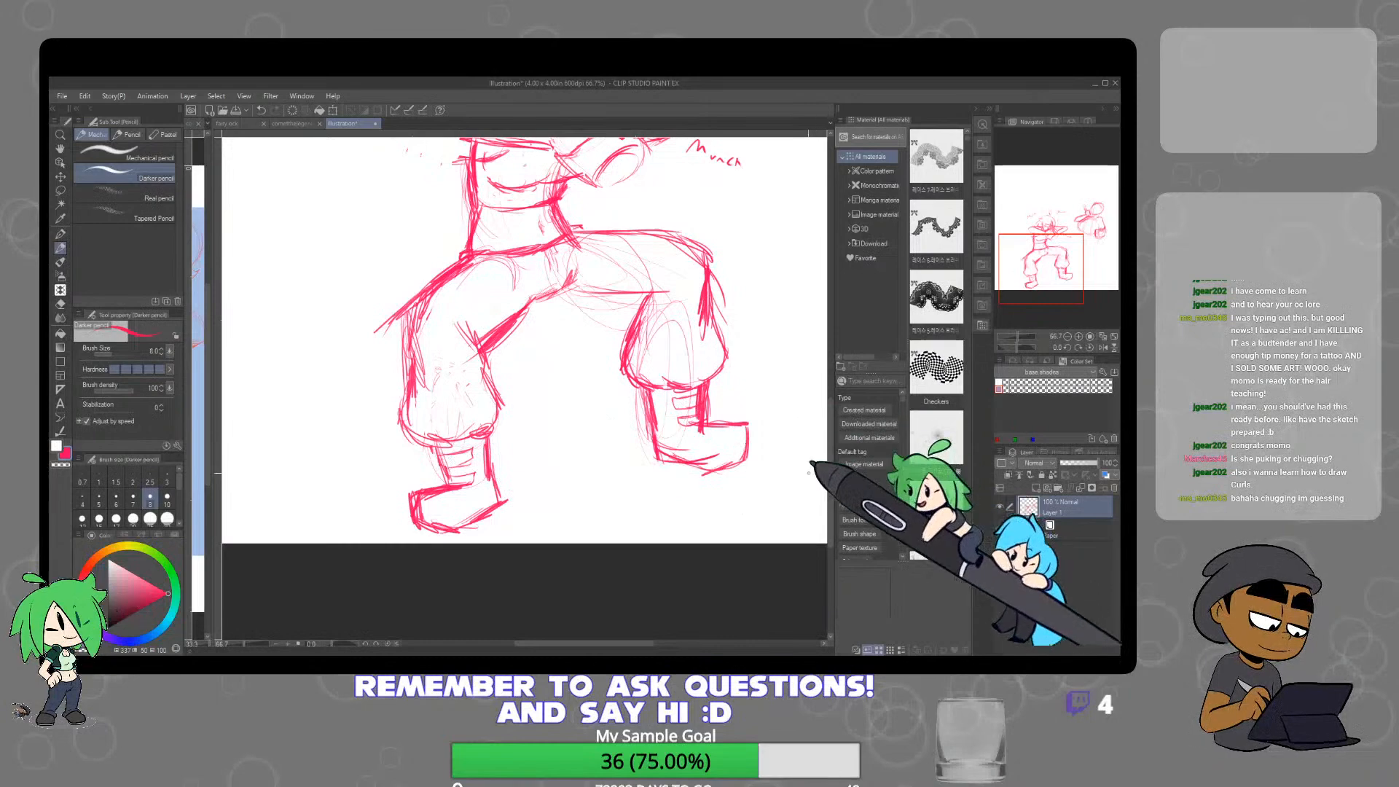
Sketch closed curved eyes, a nose and a small smile on the right figure's blank face
{"action": "mouse_move", "coordinate": [818, 440]}
{"action": "left_mouse_down"}
{"action": "mouse_move", "coordinate": [705, 453]}
{"action": "mouse_move", "coordinate": [593, 587]}
{"action": "mouse_move", "coordinate": [665, 574]}
{"action": "left_mouse_up"}
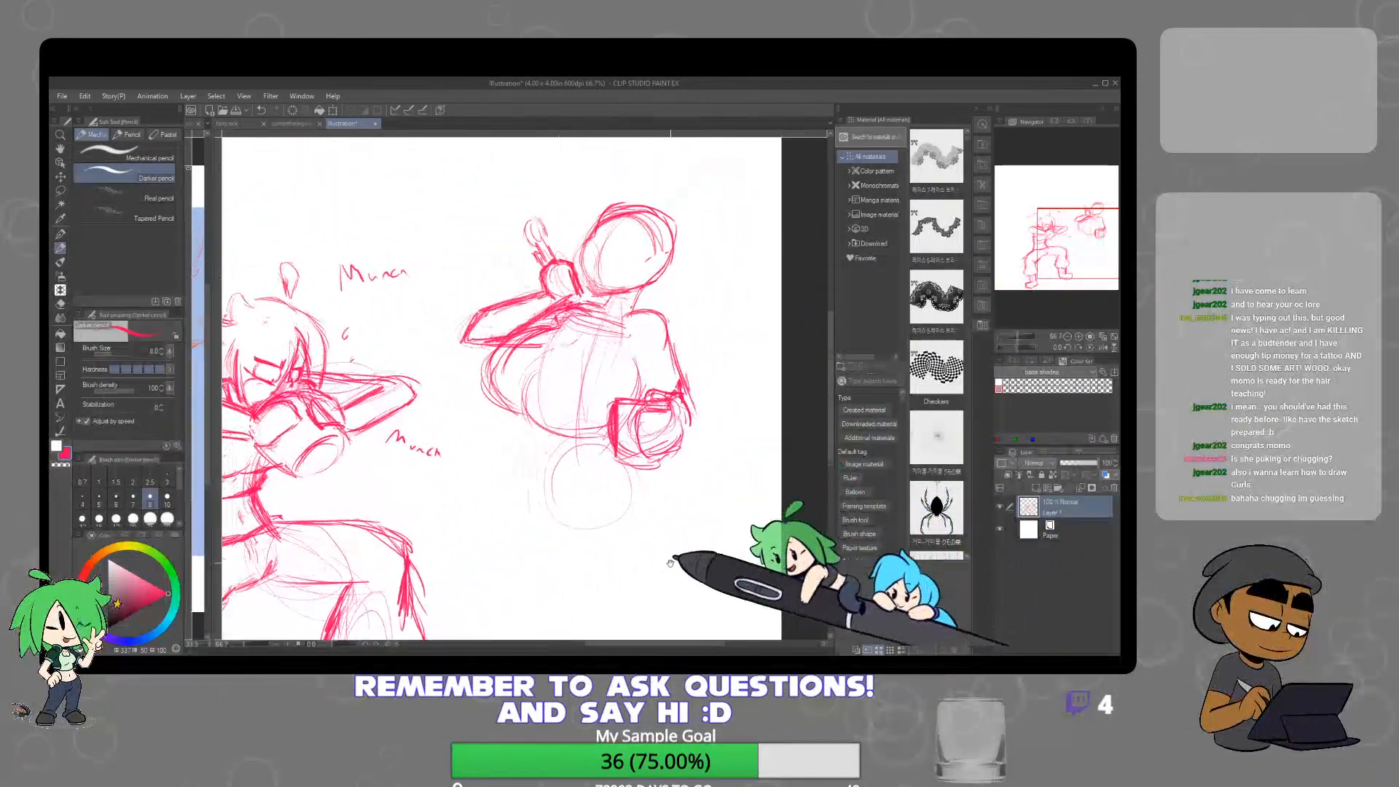
{"action": "scroll", "coordinate": [626, 252], "scroll_direction": "up", "scroll_amount": 2}
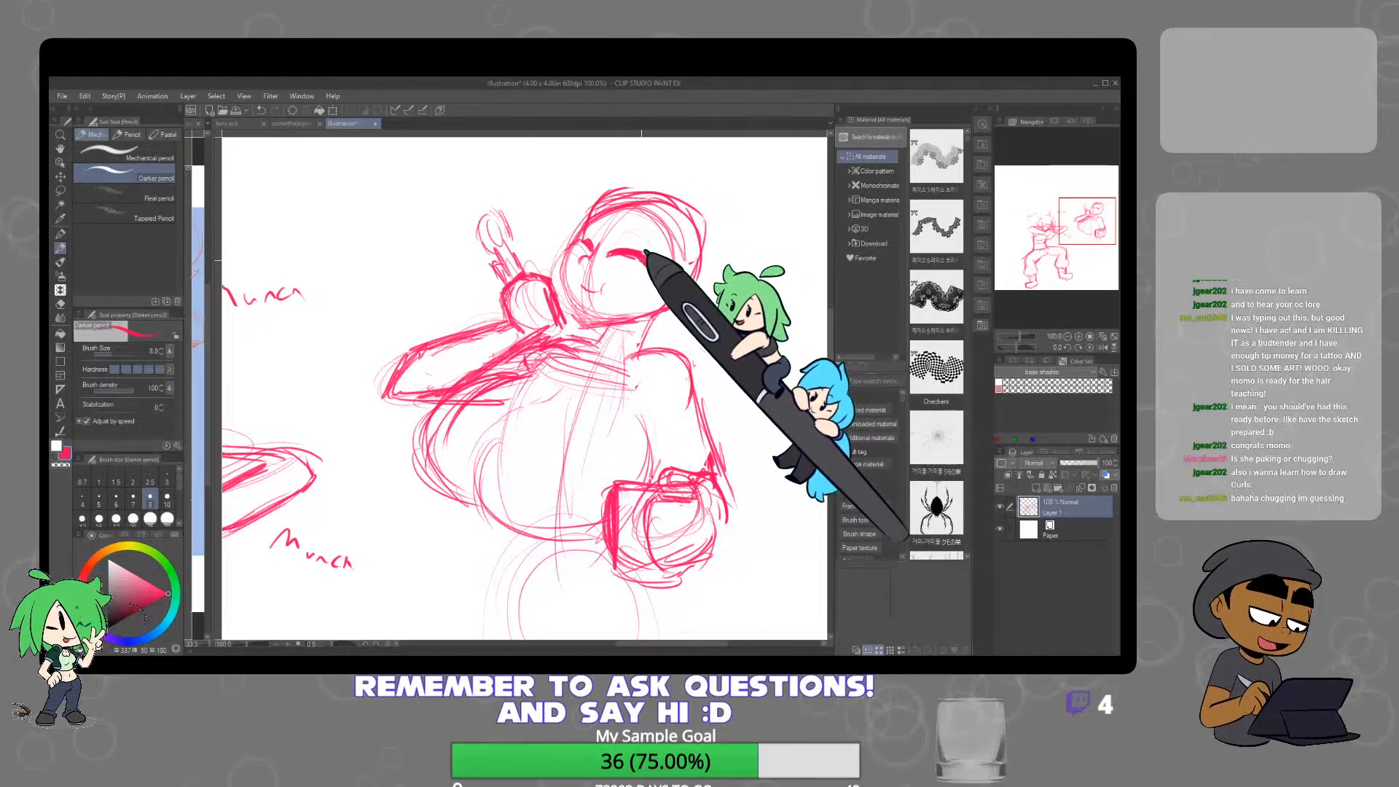
{"action": "scroll", "coordinate": [623, 226], "scroll_direction": "down", "scroll_amount": 2}
{"action": "left_click_drag", "start_coordinate": [411, 421], "coordinate": [583, 348]}
{"action": "scroll", "coordinate": [583, 348], "scroll_direction": "up", "scroll_amount": 1}
{"action": "scroll", "coordinate": [612, 386], "scroll_direction": "down", "scroll_amount": 2}
{"action": "left_click_drag", "start_coordinate": [785, 380], "coordinate": [663, 386]}
{"action": "scroll", "coordinate": [490, 372], "scroll_direction": "up", "scroll_amount": 4}
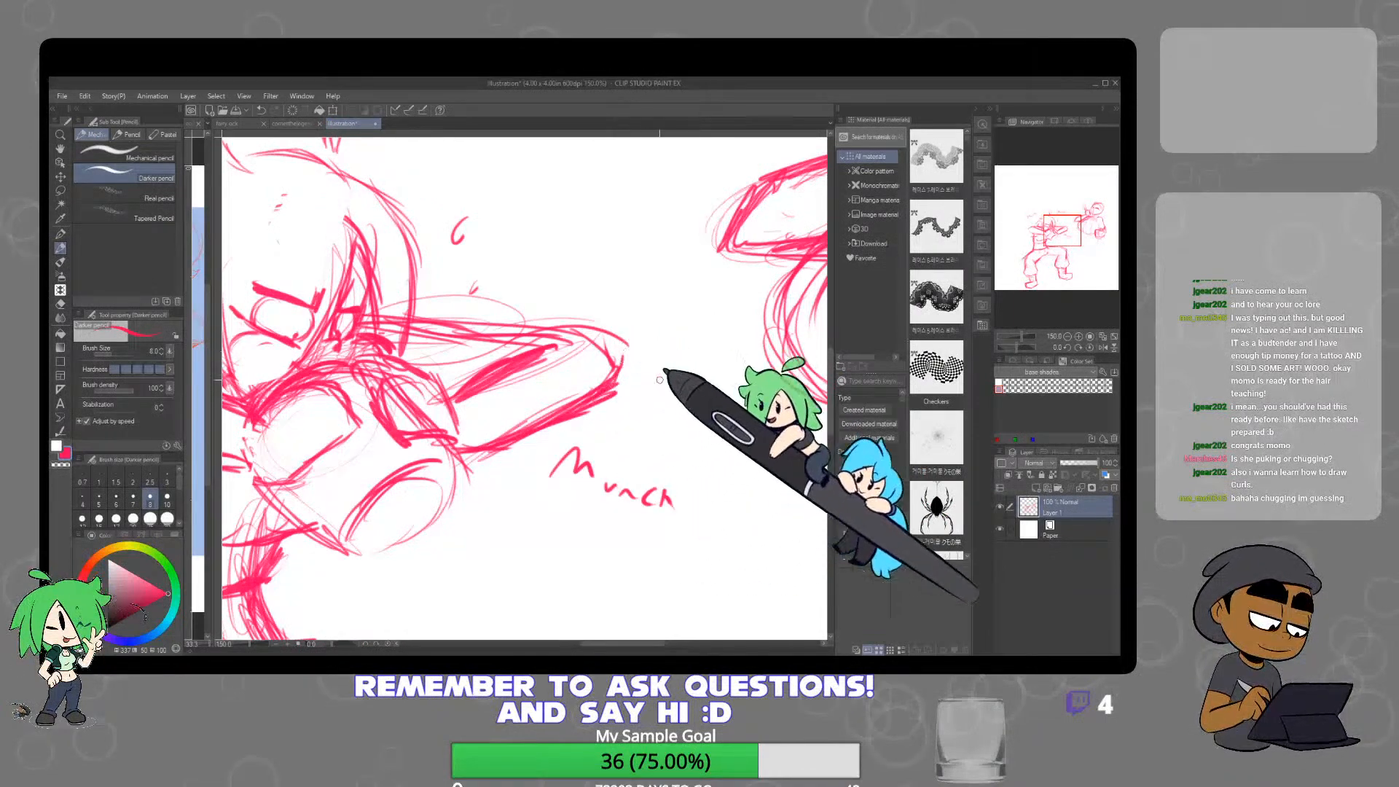
{"action": "scroll", "coordinate": [644, 362], "scroll_direction": "down", "scroll_amount": 3}
{"action": "scroll", "coordinate": [721, 422], "scroll_direction": "up", "scroll_amount": 2}
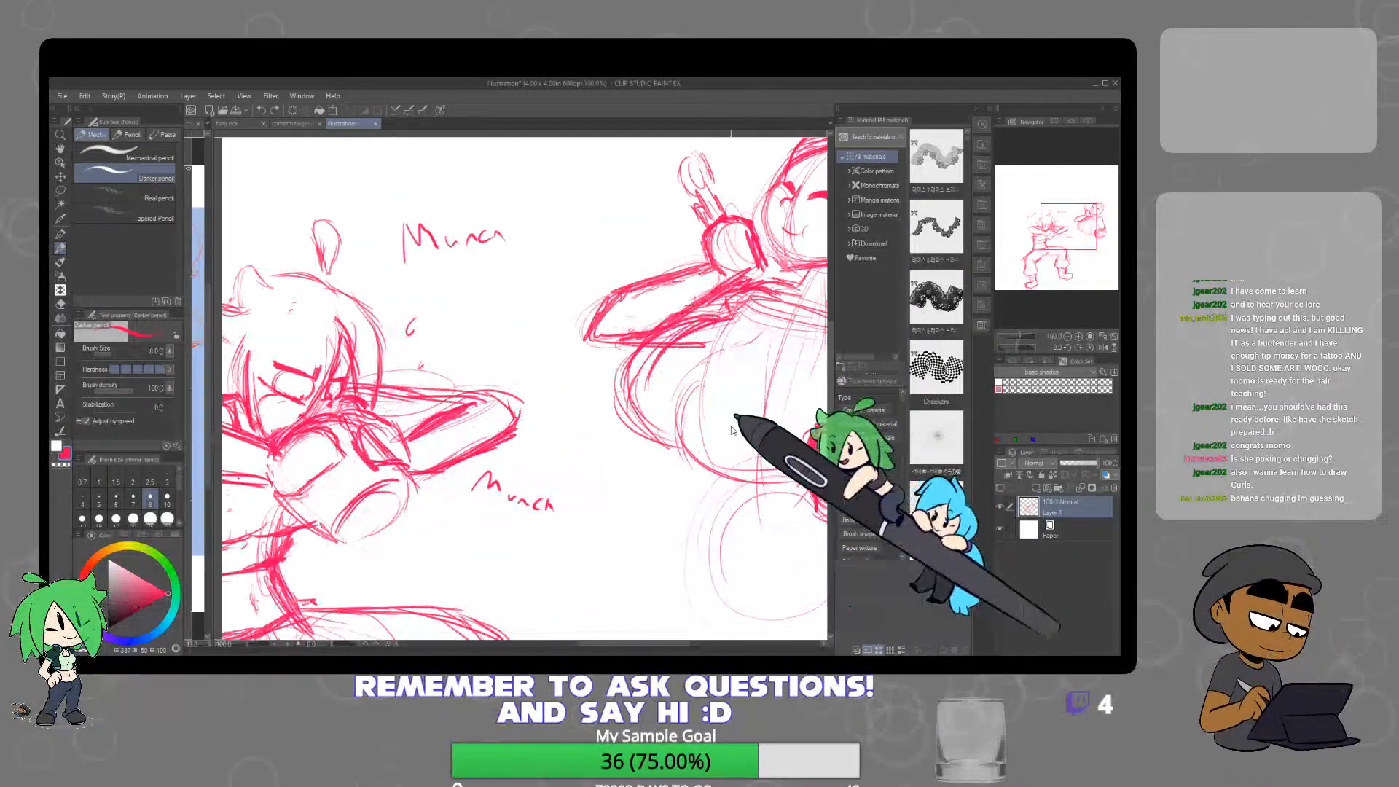
{"action": "scroll", "coordinate": [732, 430], "scroll_direction": "down", "scroll_amount": 2}
{"action": "scroll", "coordinate": [732, 415], "scroll_direction": "up", "scroll_amount": 4}
{"action": "scroll", "coordinate": [732, 401], "scroll_direction": "down", "scroll_amount": 2}
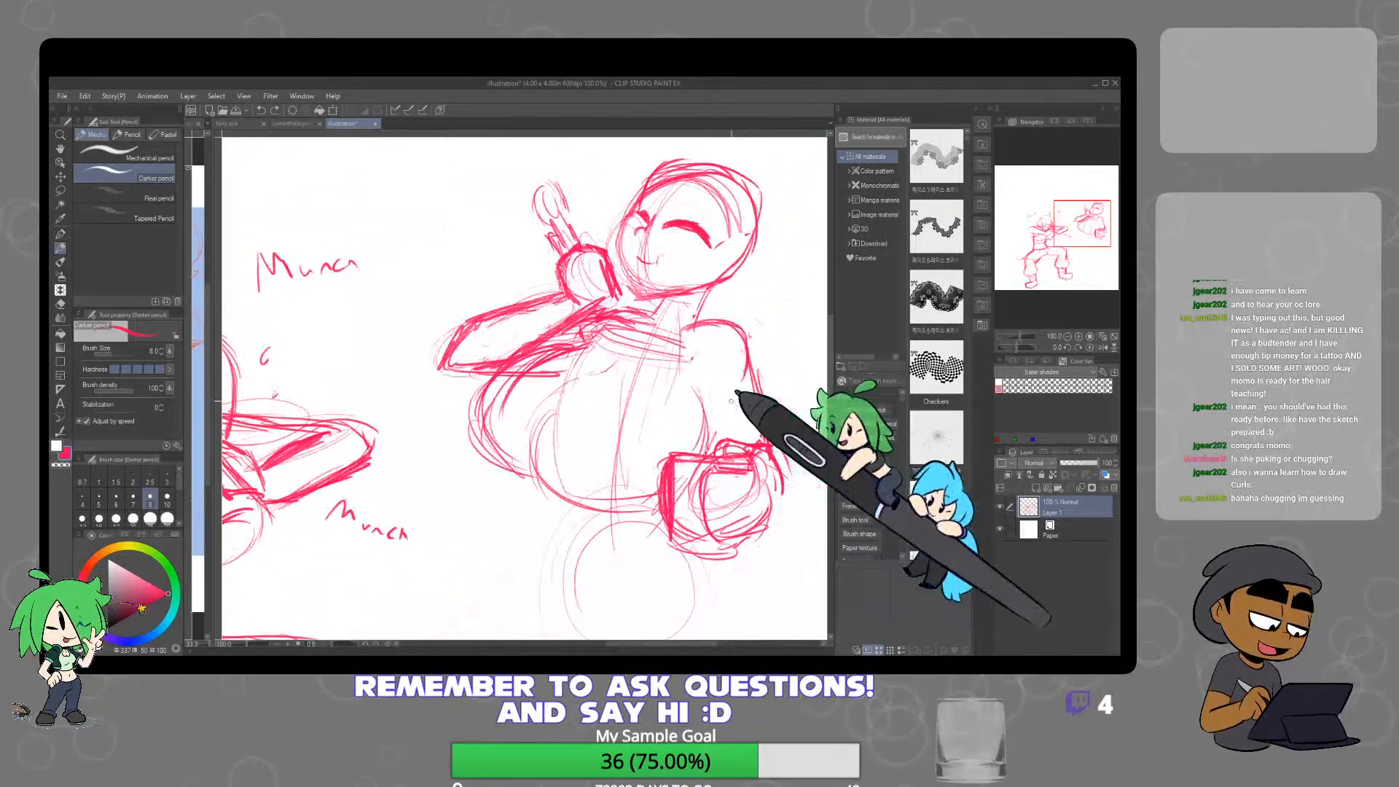
{"action": "scroll", "coordinate": [728, 401], "scroll_direction": "down", "scroll_amount": 1}
Add slanted worried eyebrows above the right figure's closed eyes
{"action": "left_click_drag", "start_coordinate": [678, 270], "coordinate": [628, 358]}
{"action": "scroll", "coordinate": [616, 372], "scroll_direction": "up", "scroll_amount": 2}
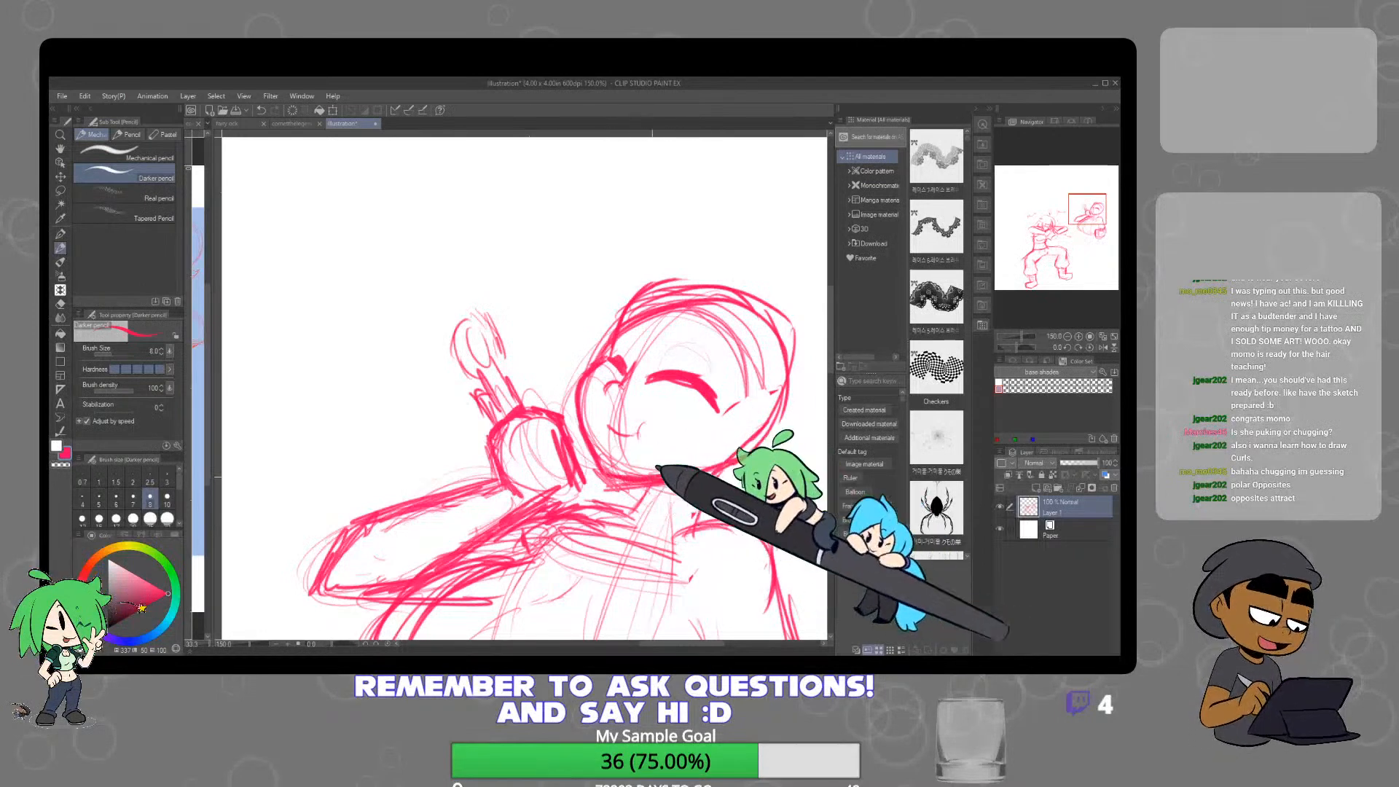
{"action": "key", "text": "e"}
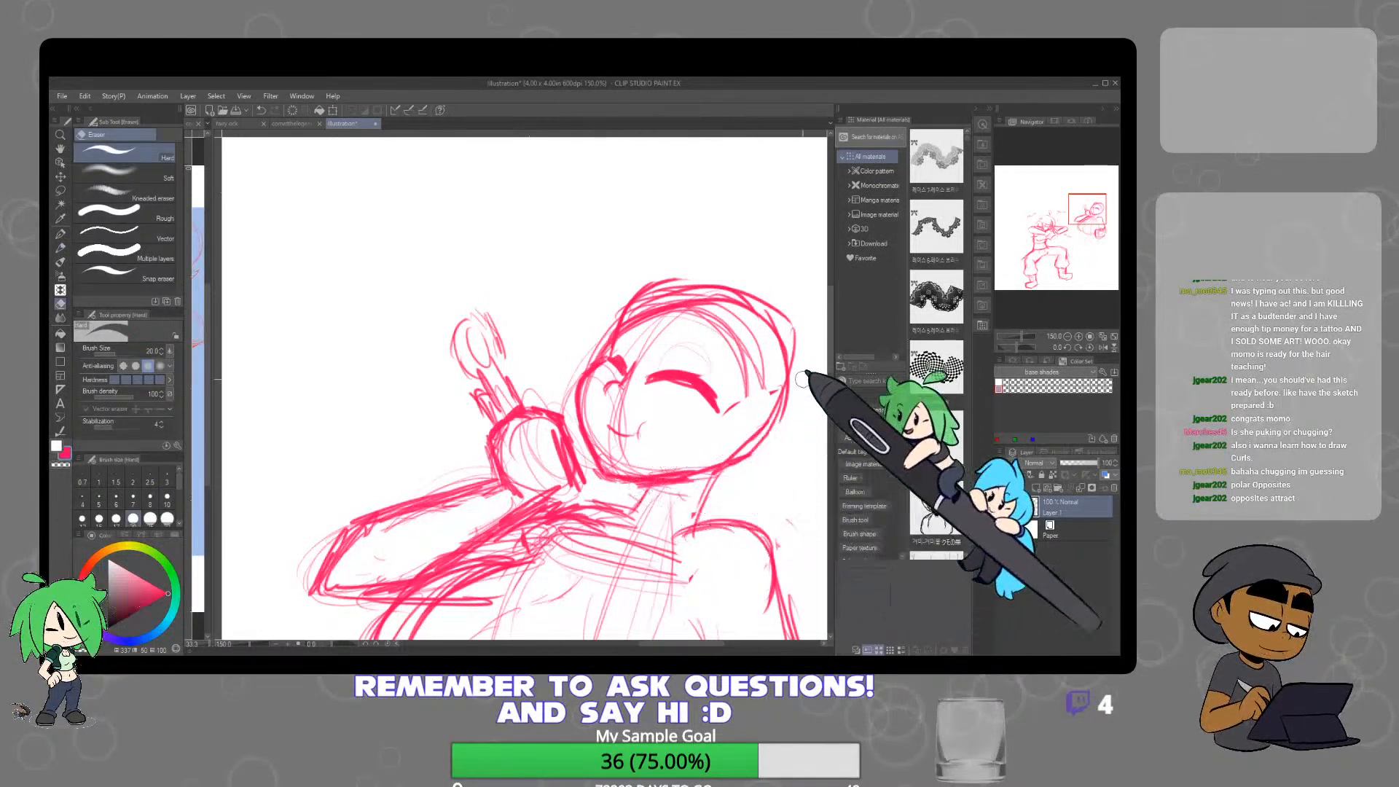
{"action": "key", "text": "p"}
{"action": "key", "text": "p"}
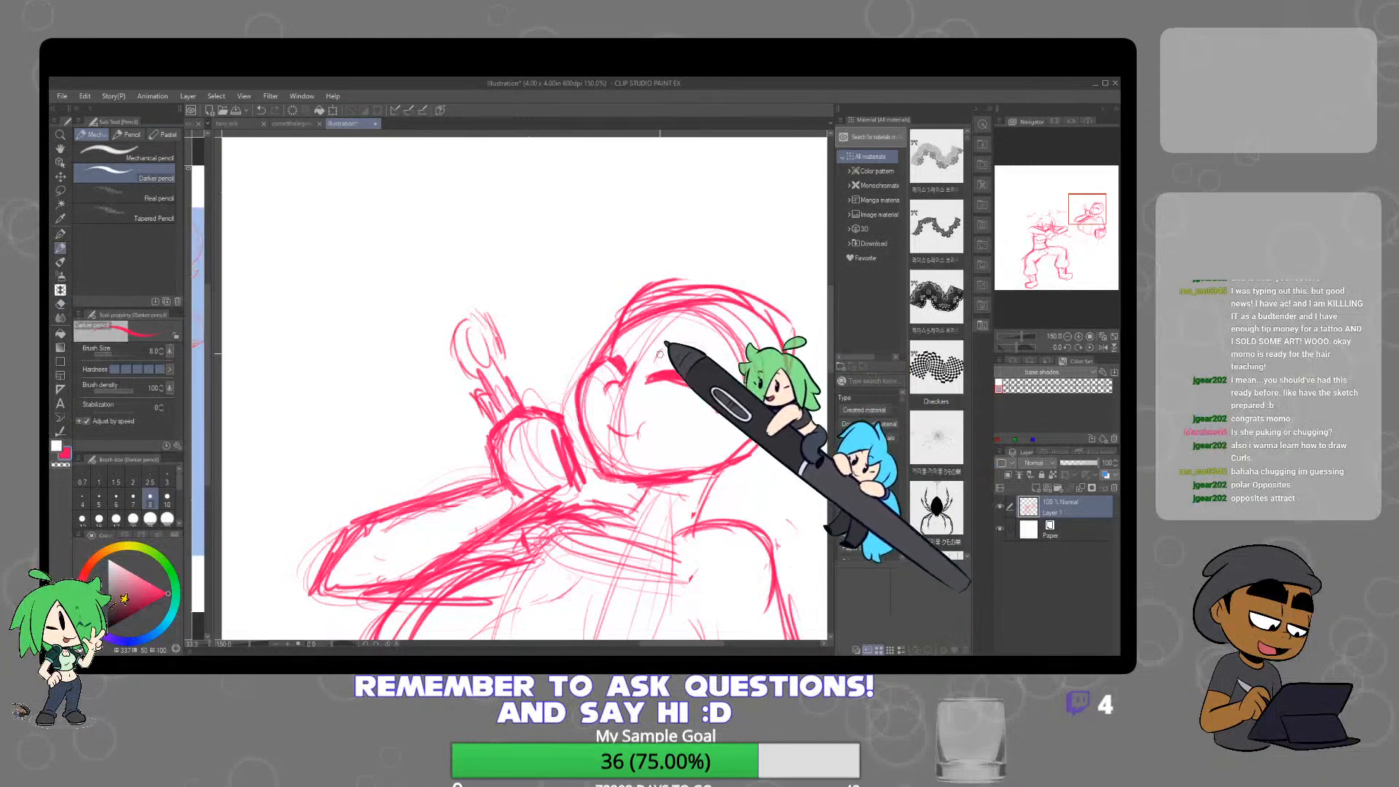
{"action": "left_click_drag", "start_coordinate": [649, 378], "coordinate": [717, 408]}
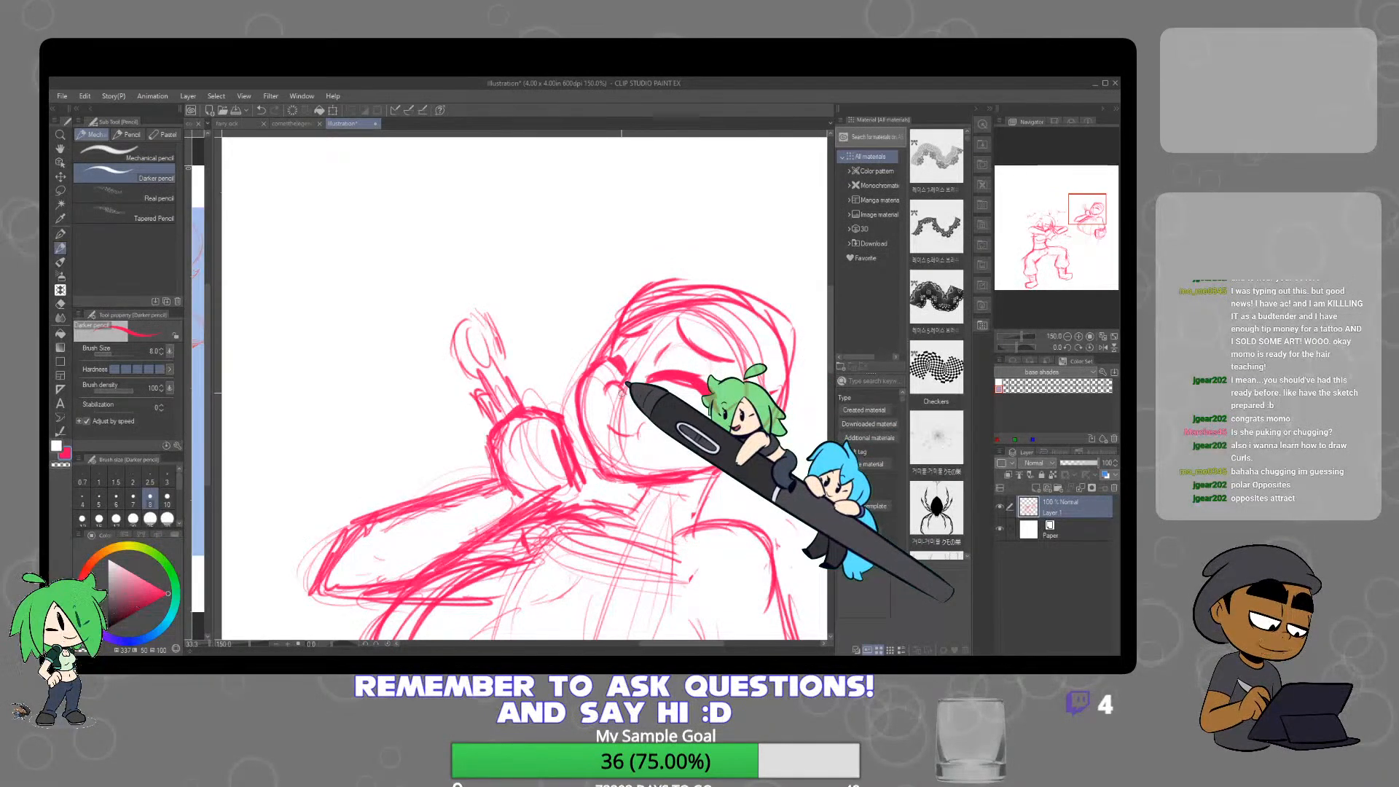
Darken the right figure's head outline and jaw, and shade the neck beneath the chin
{"action": "key", "text": "ctrl+minus"}
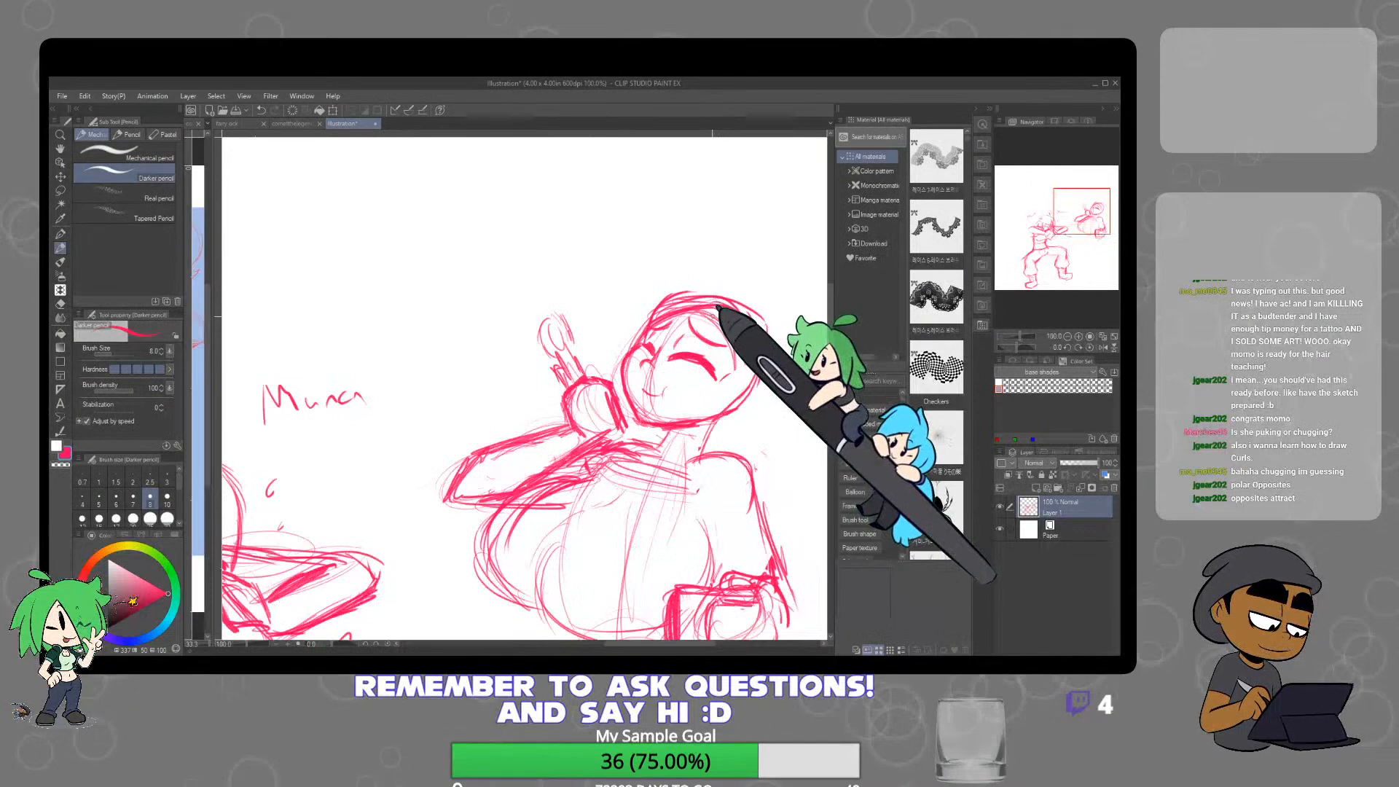
{"action": "left_click_drag", "start_coordinate": [735, 297], "coordinate": [751, 306]}
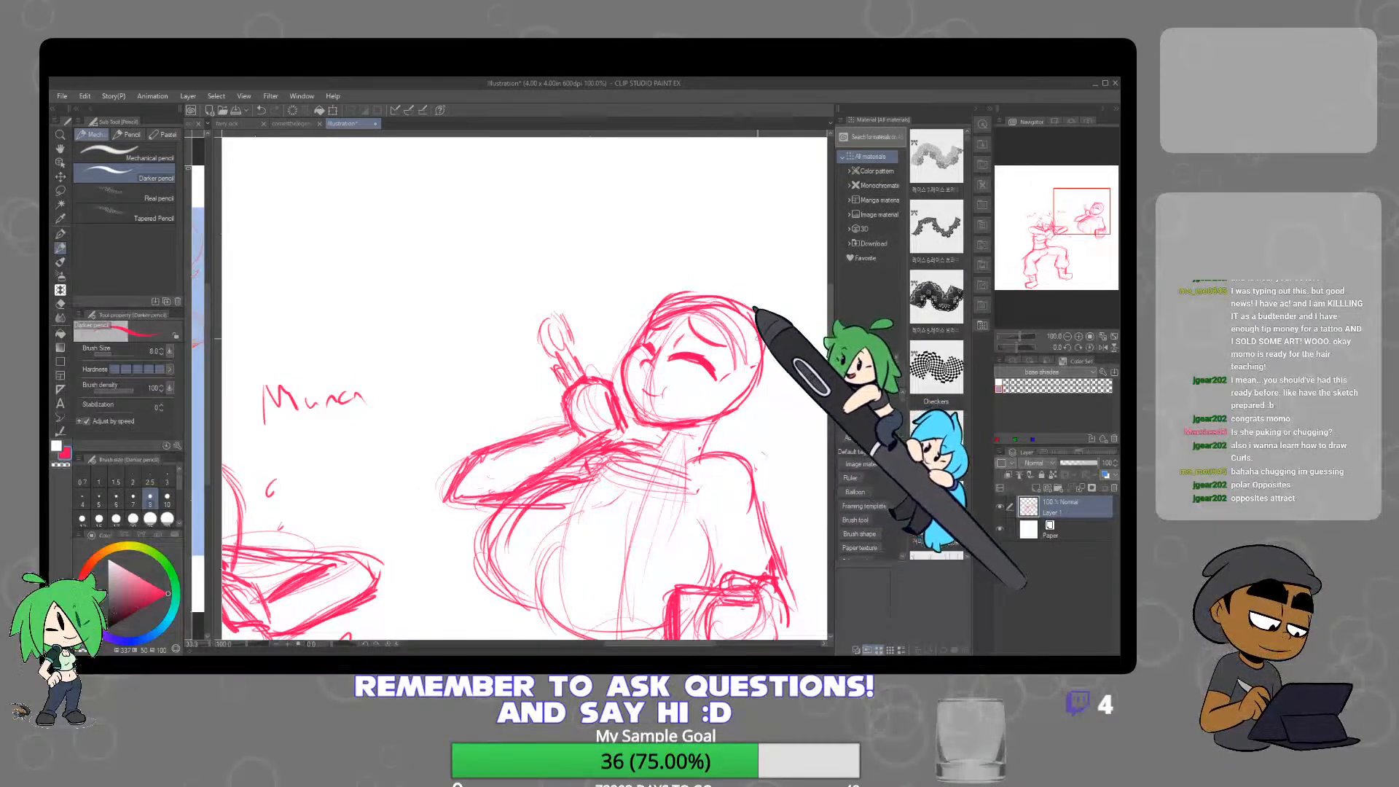
{"action": "scroll", "coordinate": [691, 452], "scroll_direction": "up", "scroll_amount": 1}
{"action": "scroll", "coordinate": [706, 419], "scroll_direction": "up", "scroll_amount": 1}
{"action": "scroll", "coordinate": [725, 404], "scroll_direction": "down", "scroll_amount": 1}
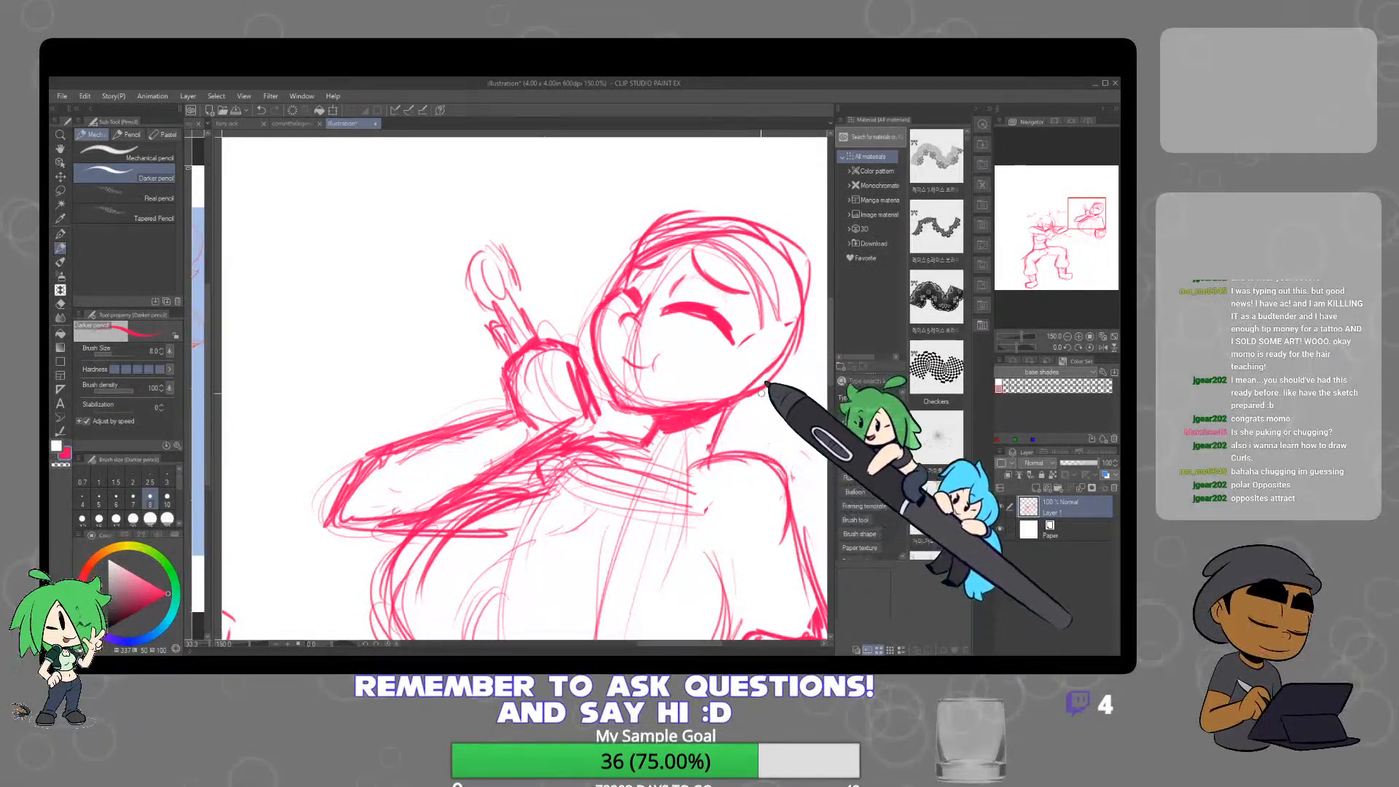
{"action": "scroll", "coordinate": [744, 439], "scroll_direction": "down", "scroll_amount": 2}
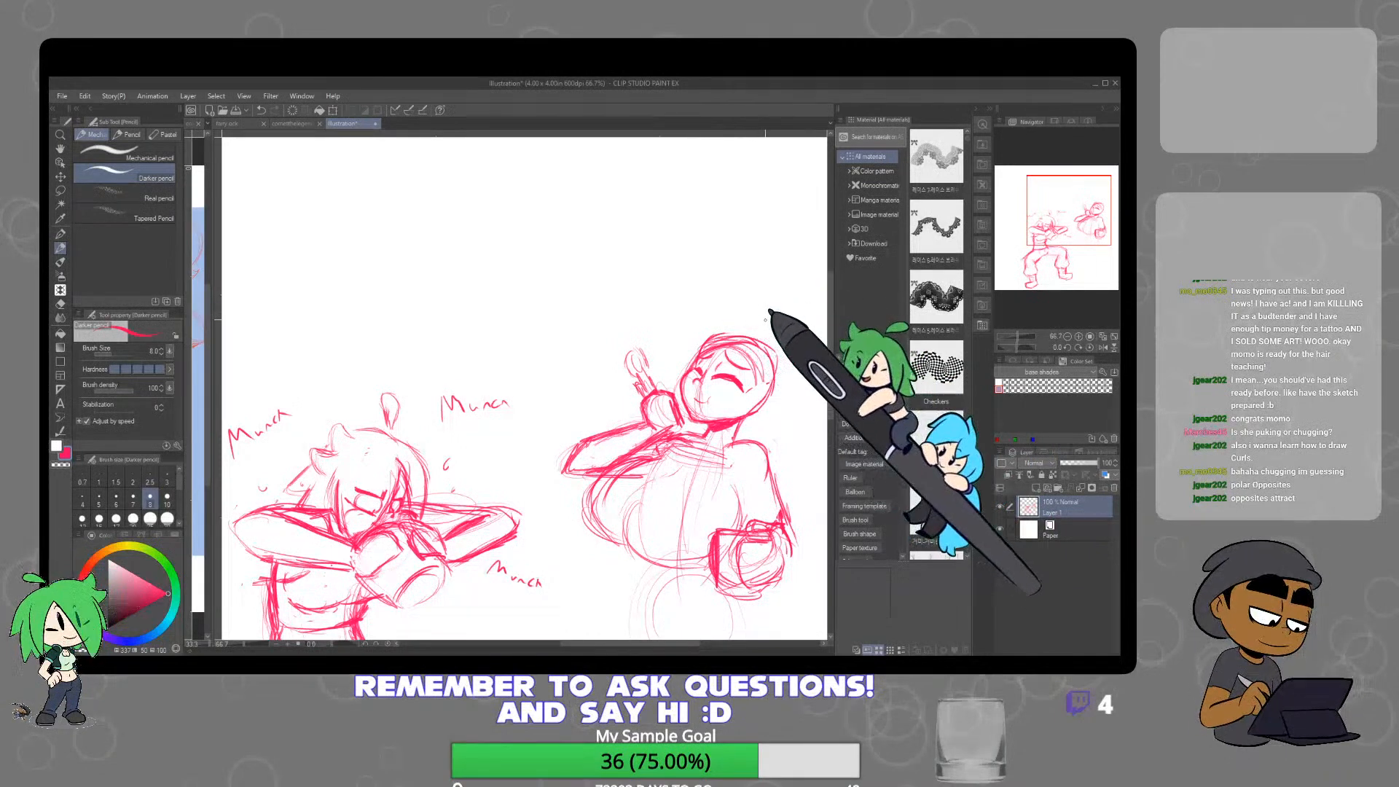
Erase the top of the right figure's bare head outline and sketch long hair locks beside the face
{"action": "scroll", "coordinate": [759, 320], "scroll_direction": "up", "scroll_amount": 1}
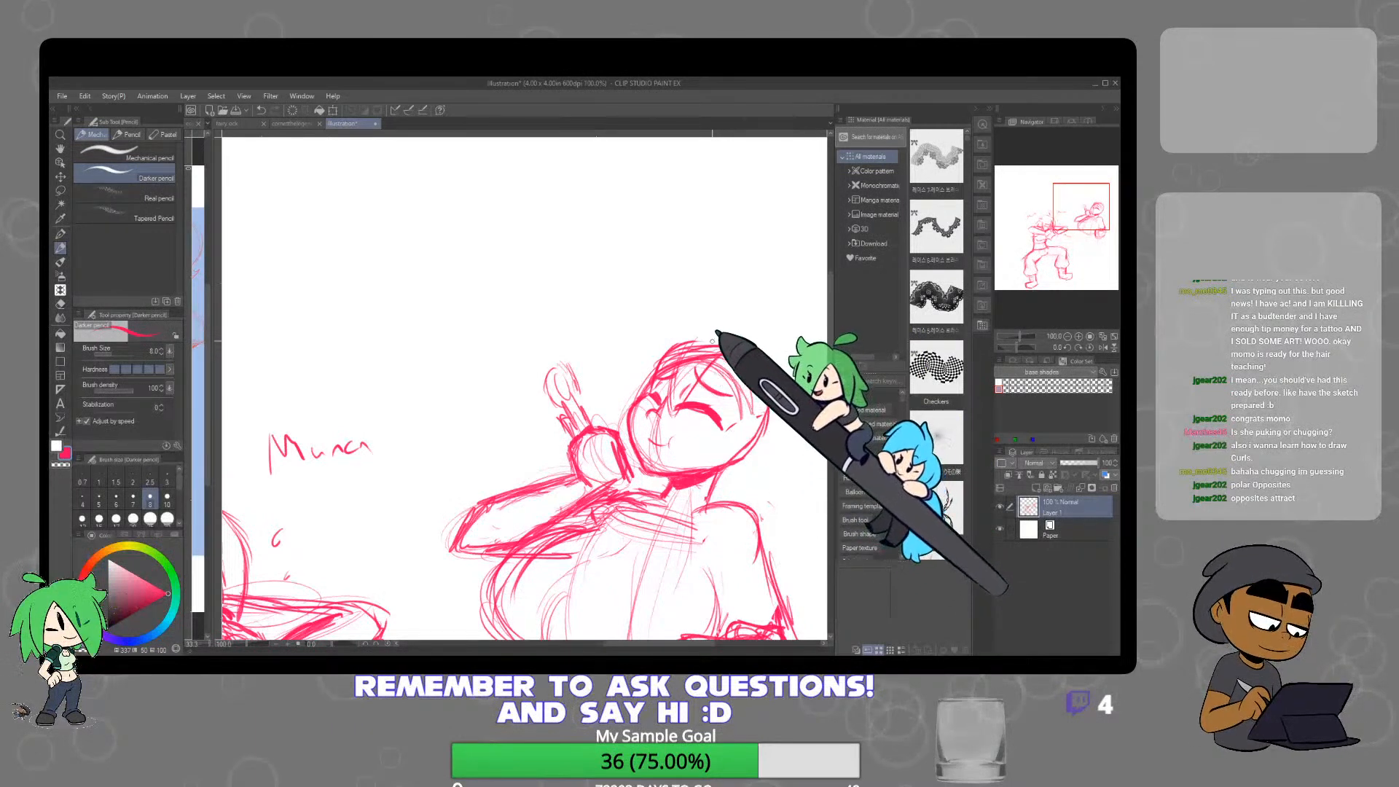
{"action": "key", "text": "e"}
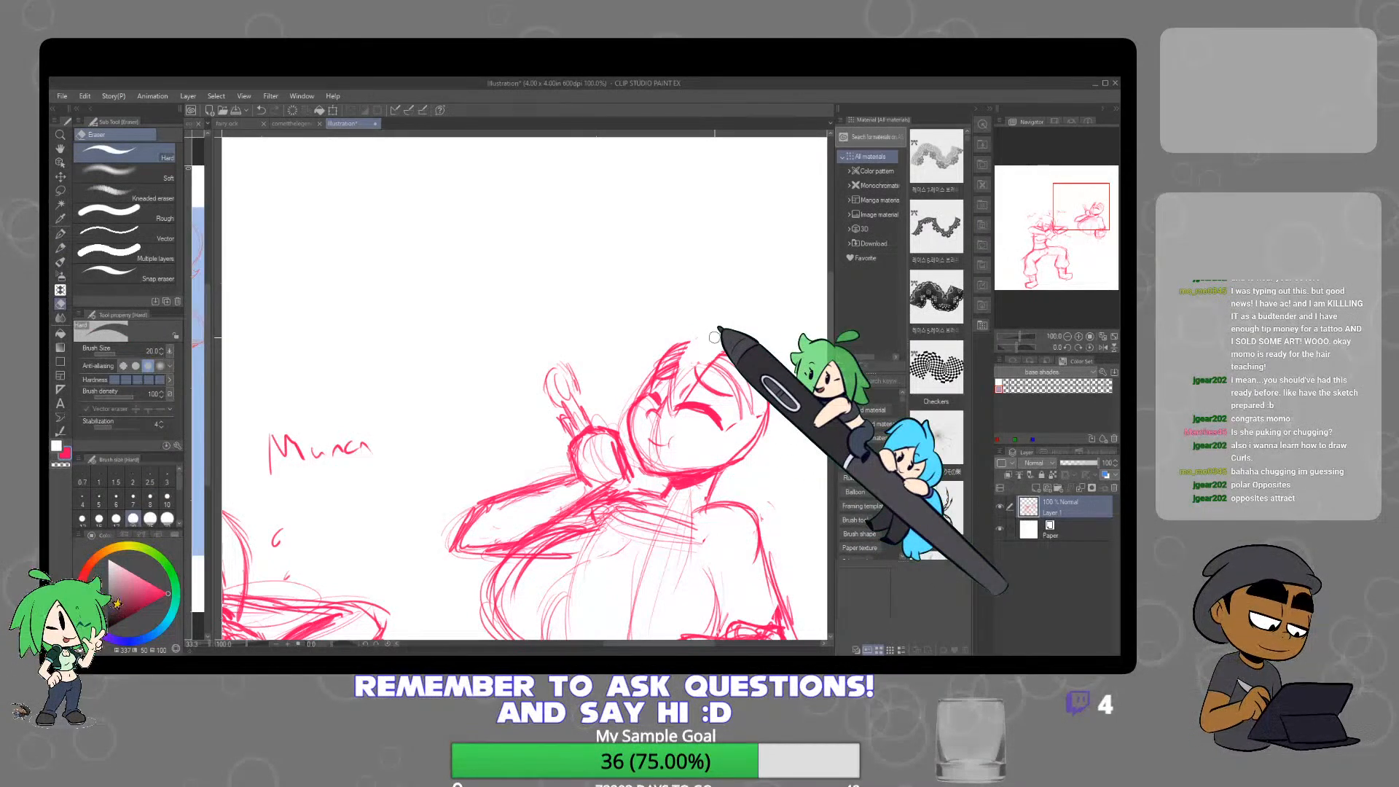
{"action": "key", "text": "p"}
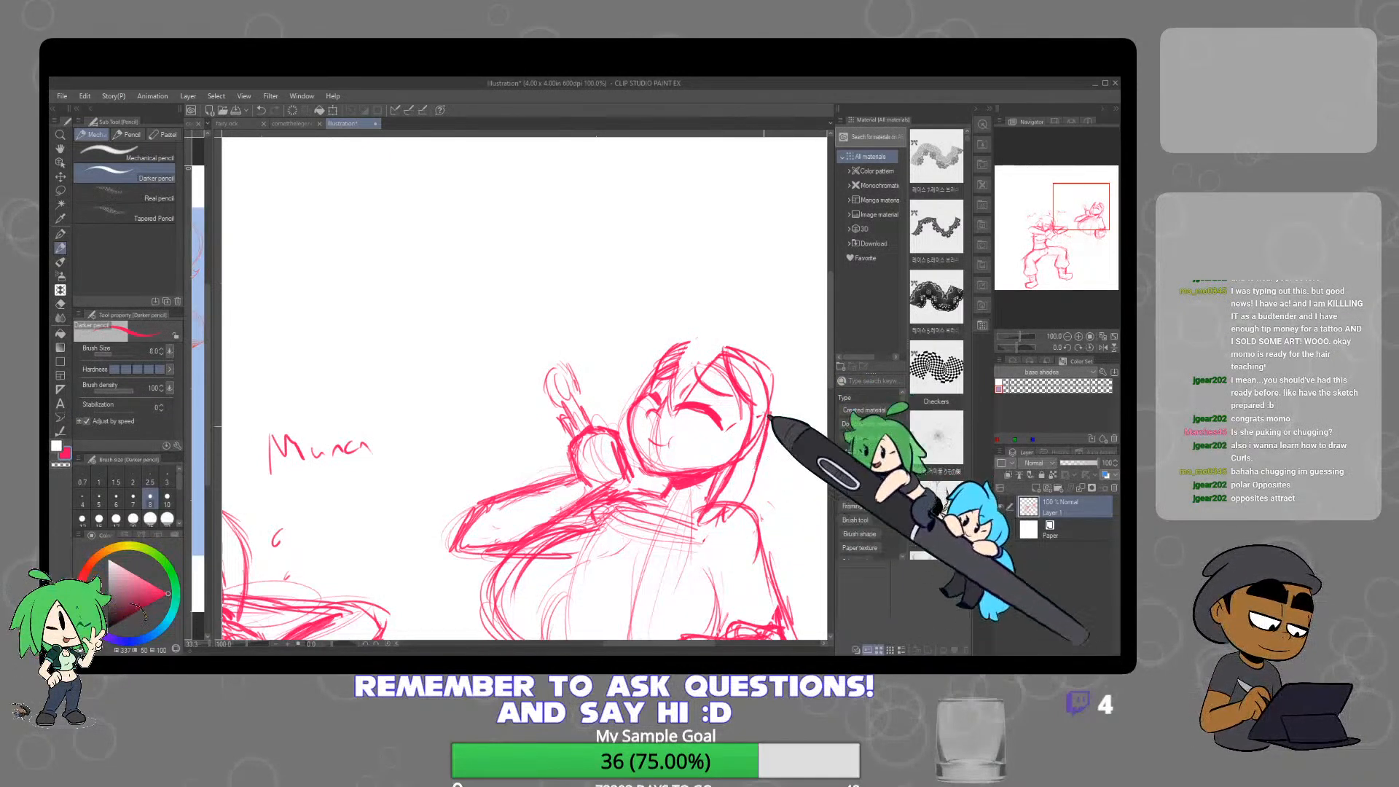
Clean up the right figure's bangs with the eraser and redraw the pointed strands over the forehead and the long side lock
{"action": "key", "text": "e"}
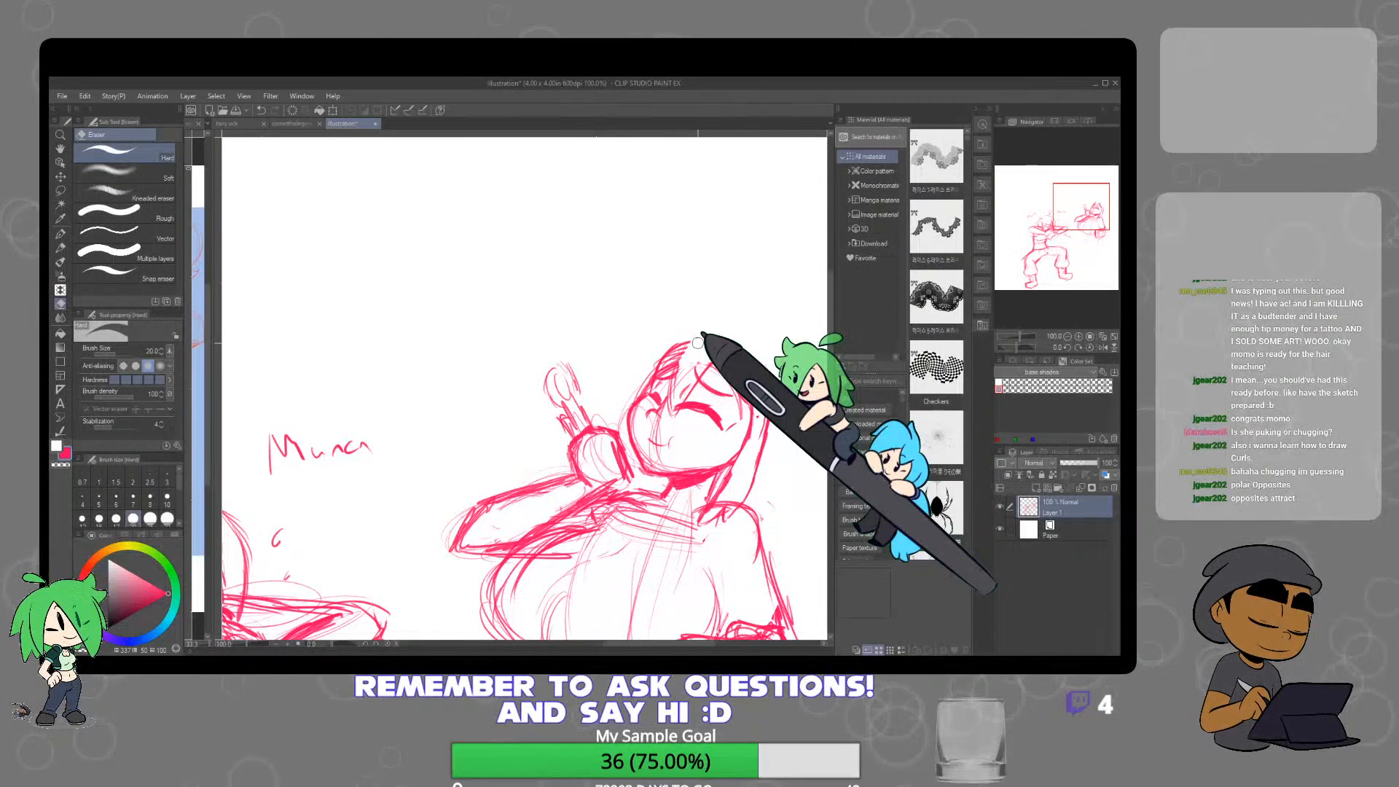
{"action": "key", "text": "p"}
{"action": "key", "text": "p"}
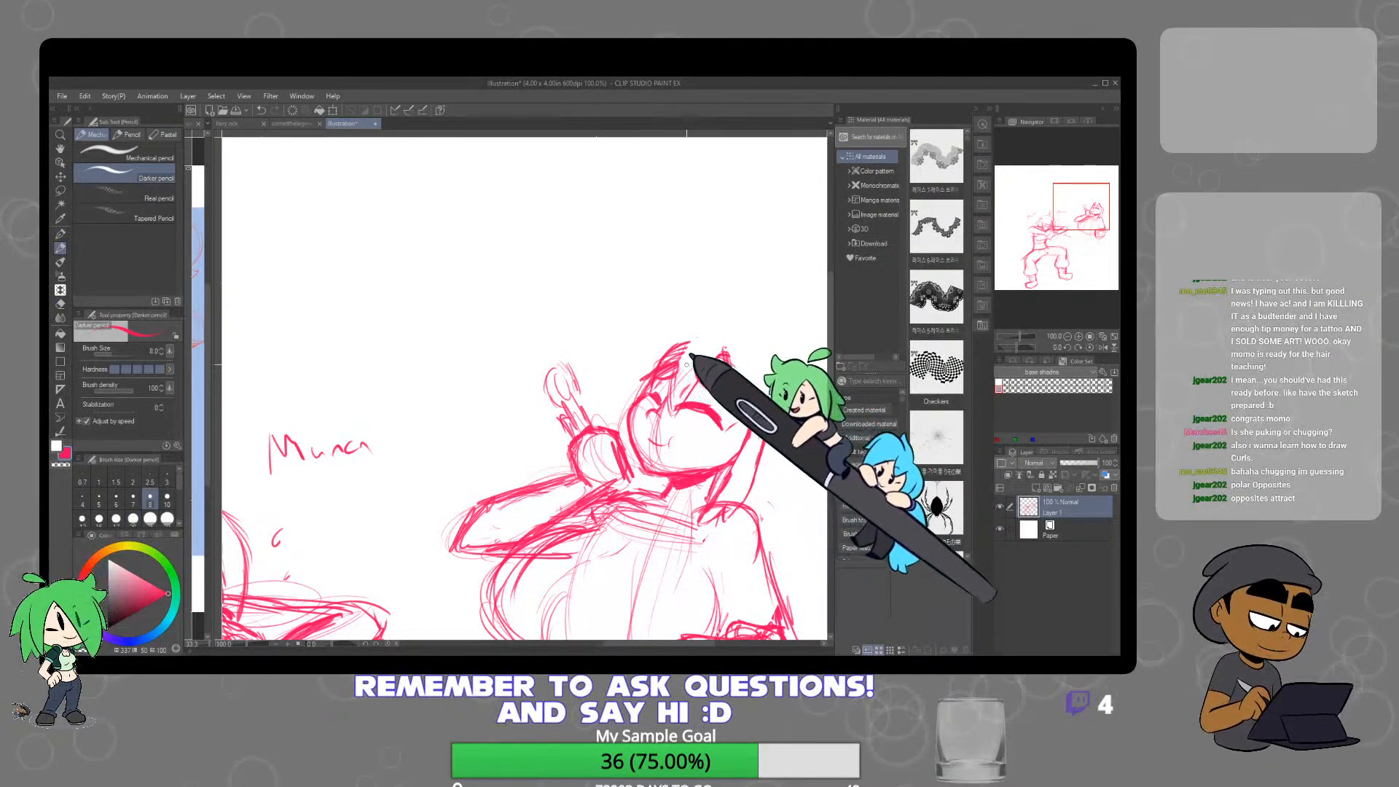
{"action": "key", "text": "e"}
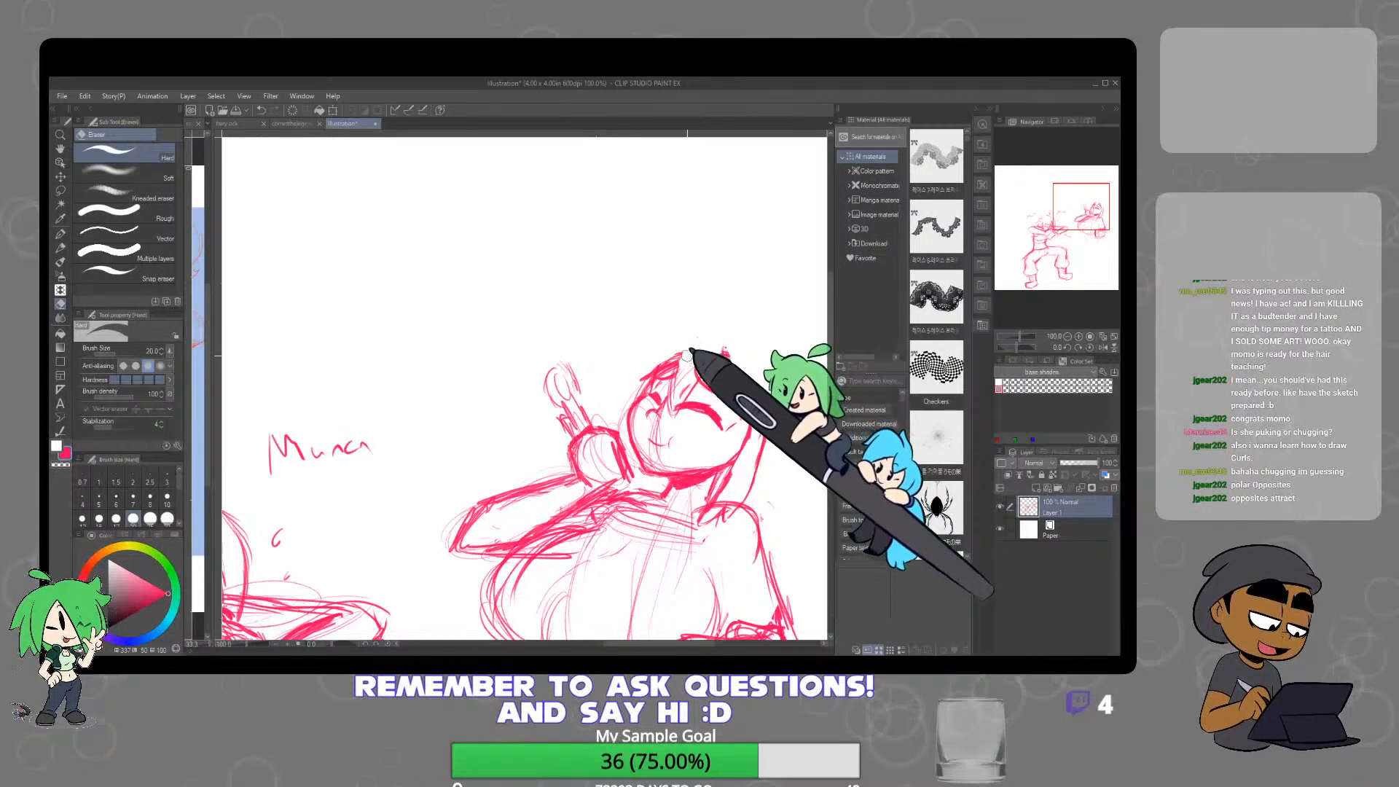
{"action": "key", "text": "p"}
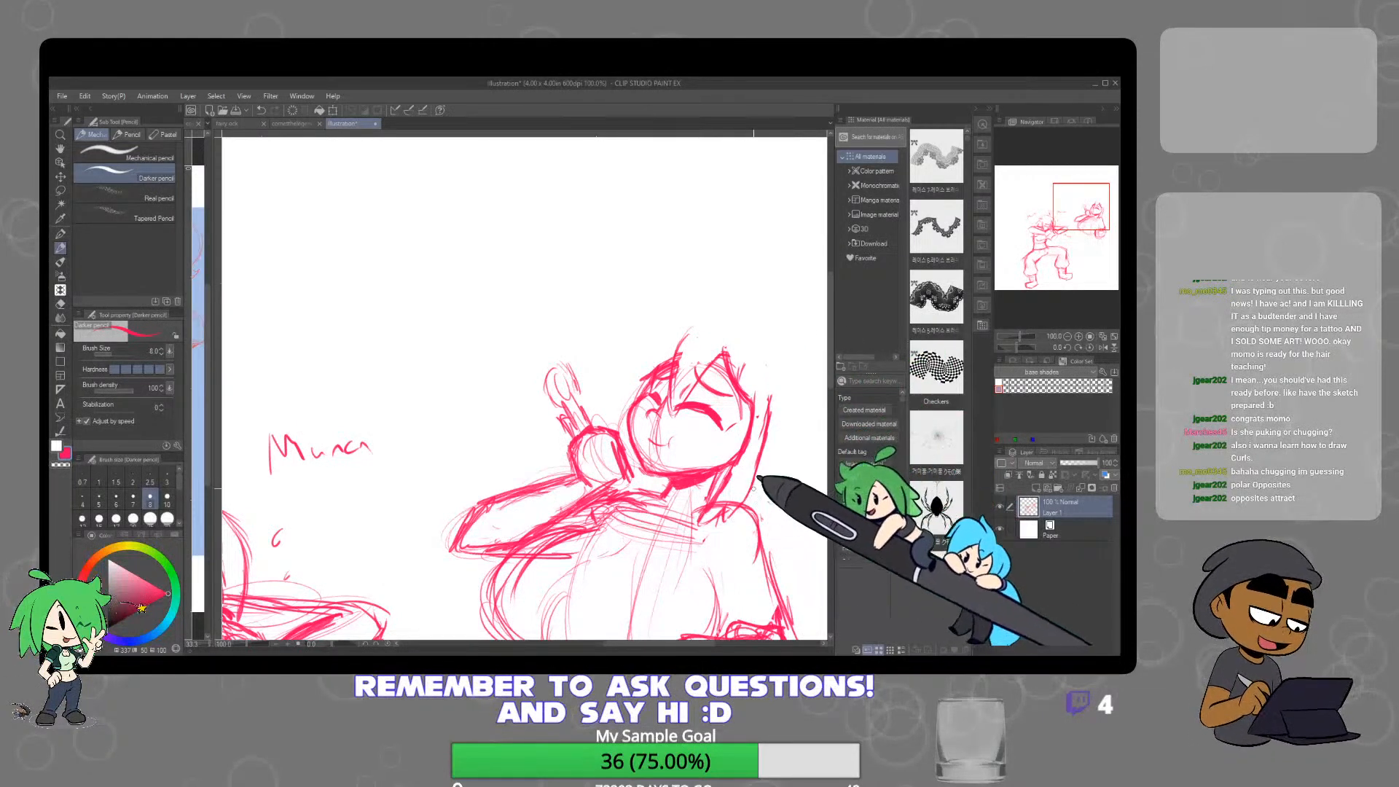
Erase the right figure's outer side lock and redraw a darker, shorter lock against the cheek
{"action": "key", "text": "e"}
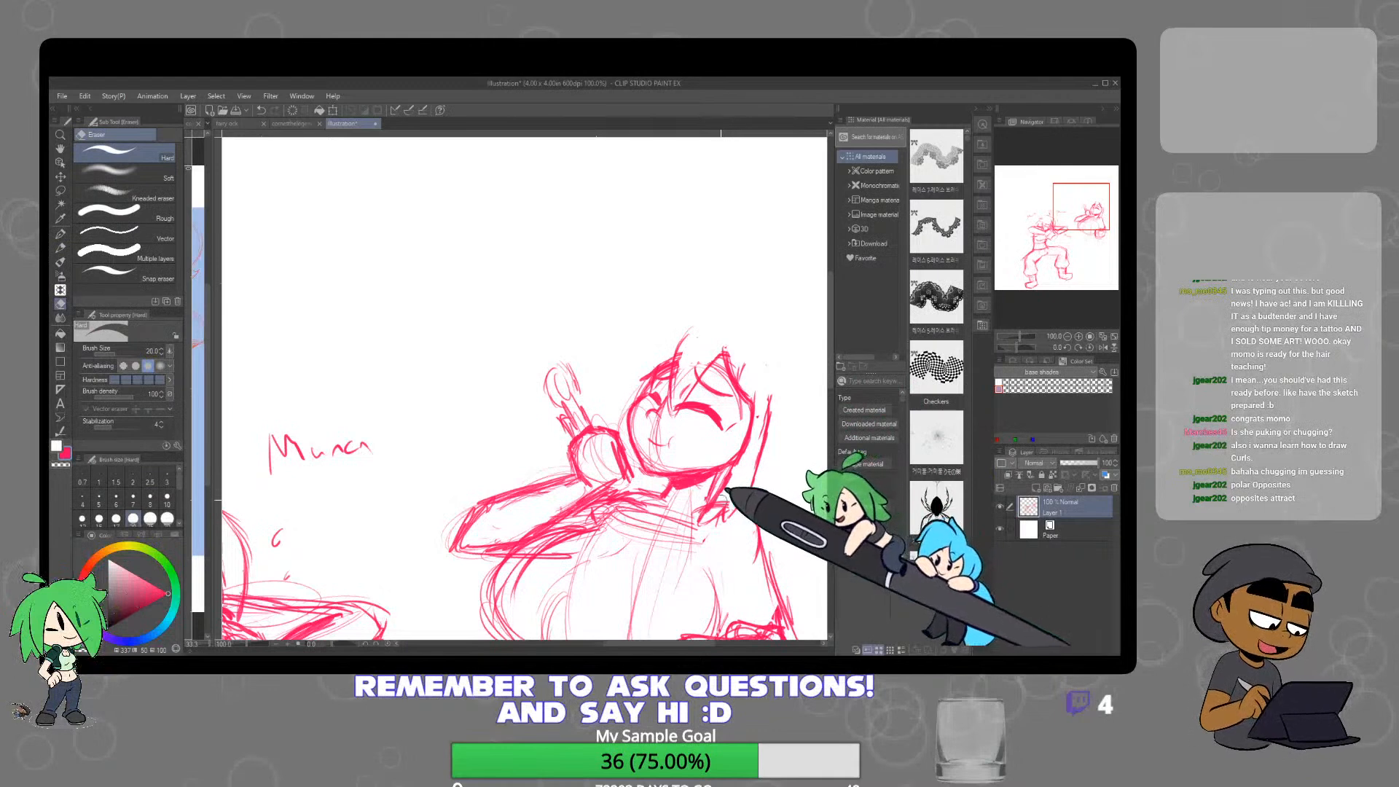
{"action": "left_click_drag", "start_coordinate": [770, 395], "coordinate": [753, 470]}
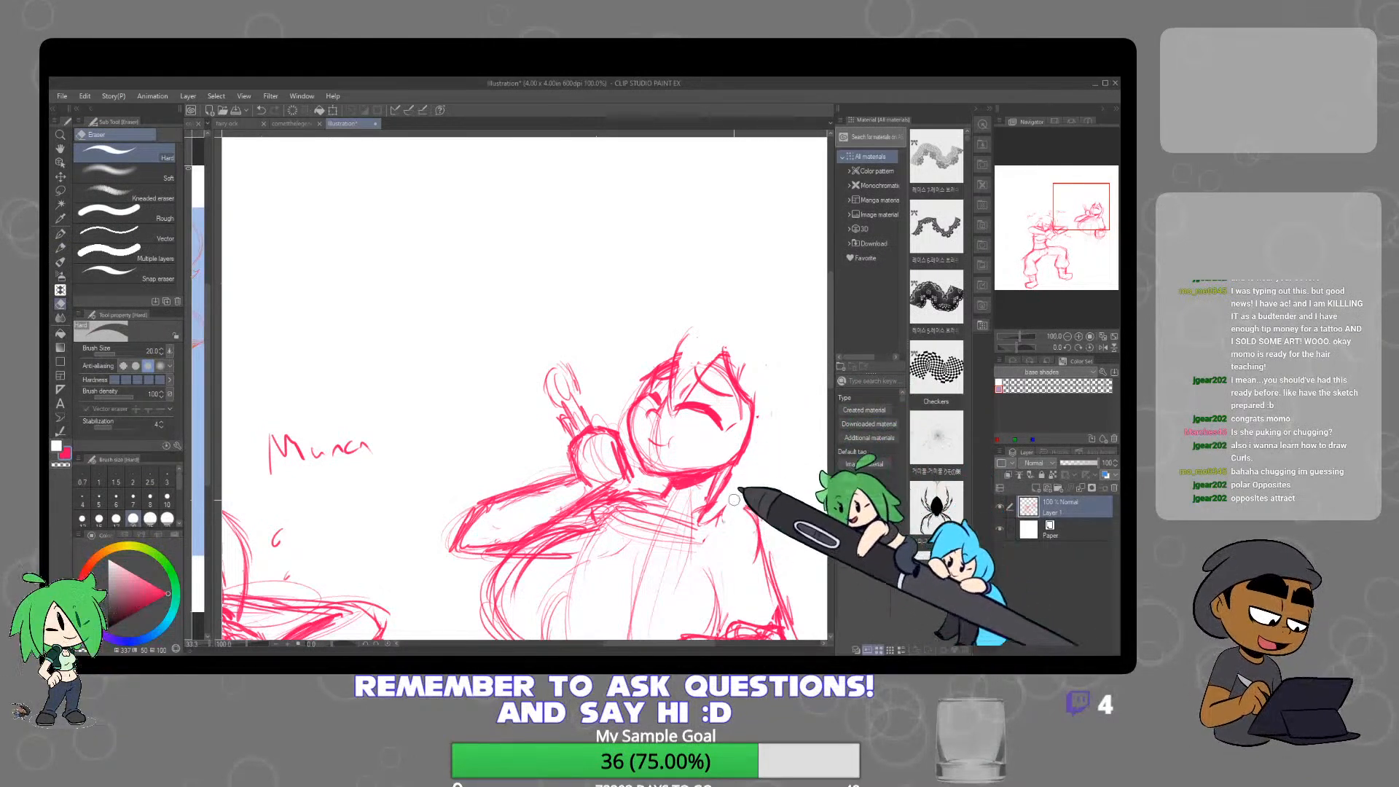
{"action": "key", "text": "p"}
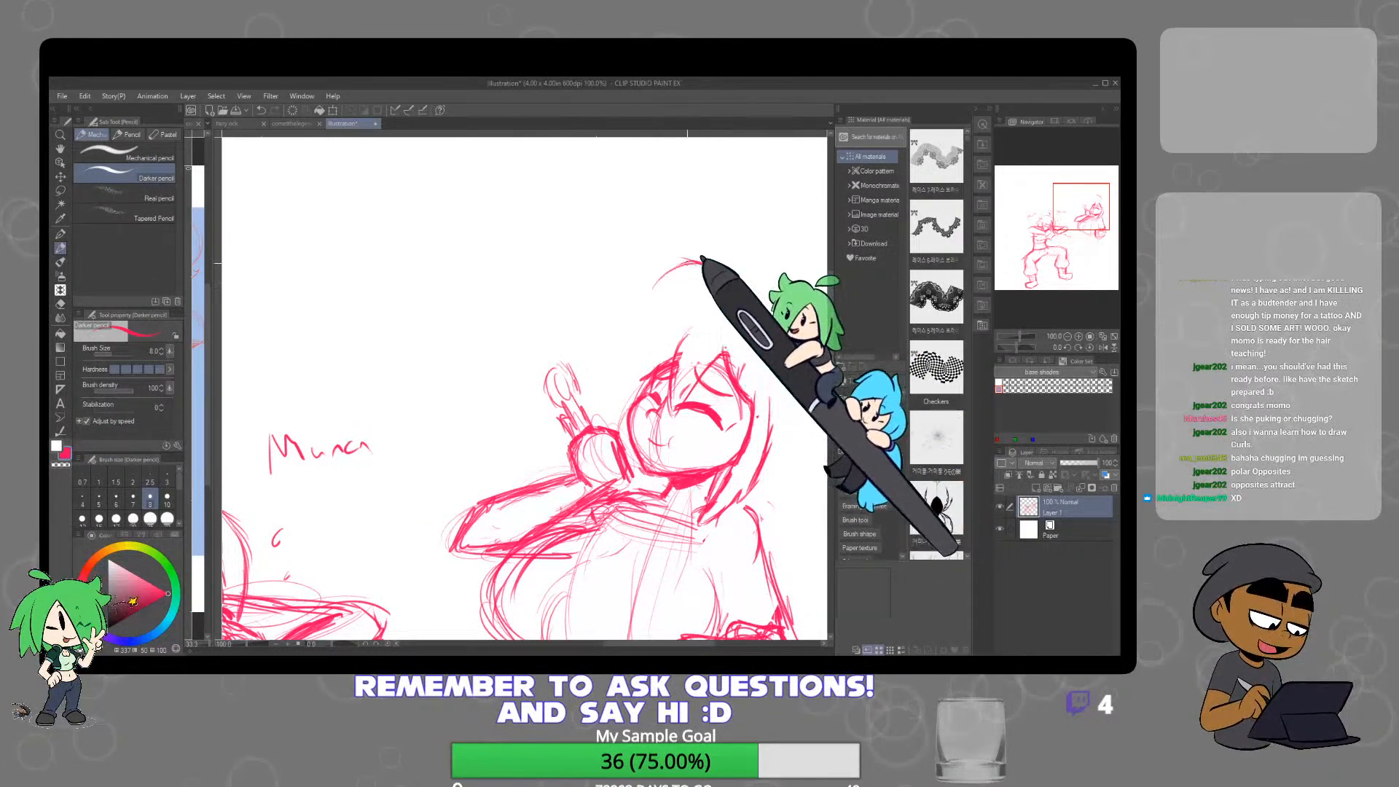
{"action": "left_click_drag", "start_coordinate": [694, 264], "coordinate": [650, 298]}
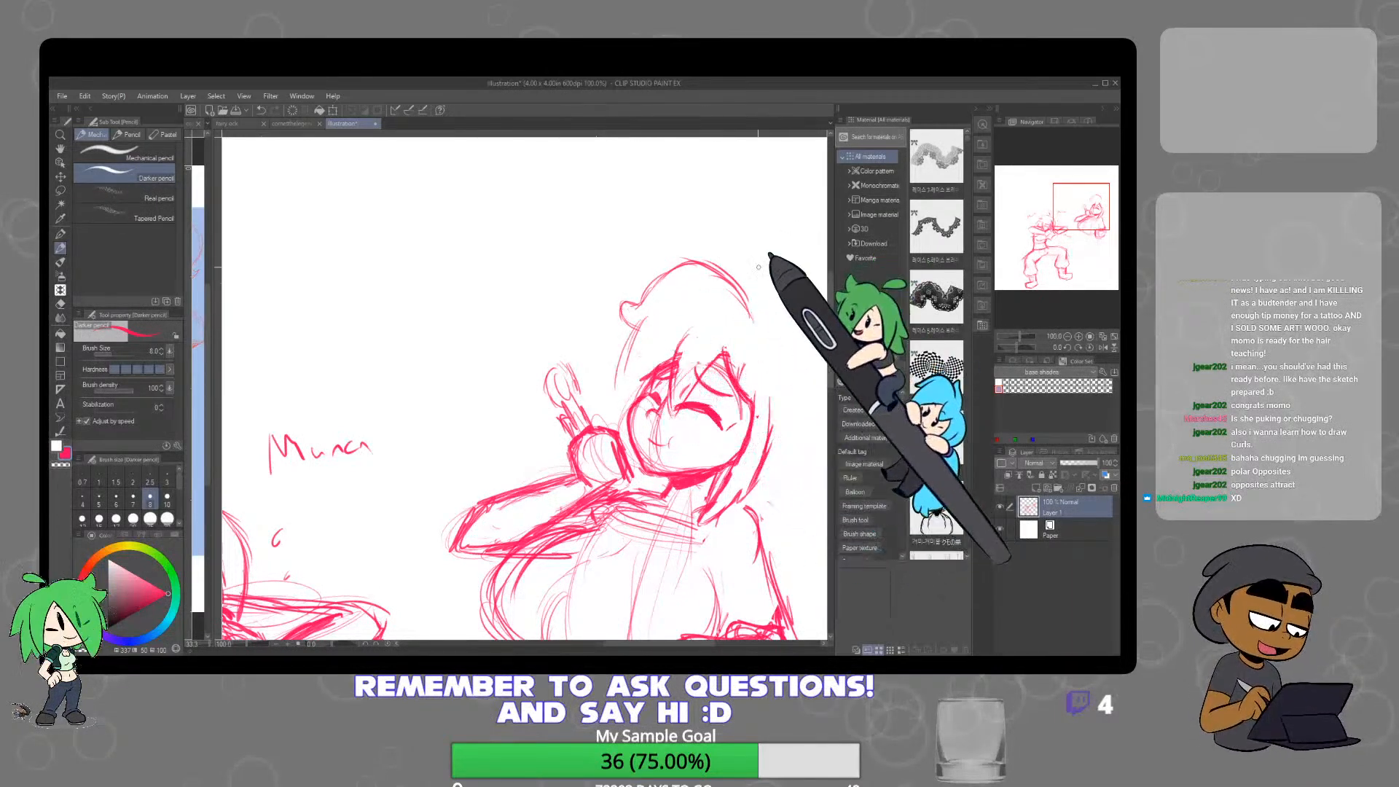
{"action": "key", "text": "e"}
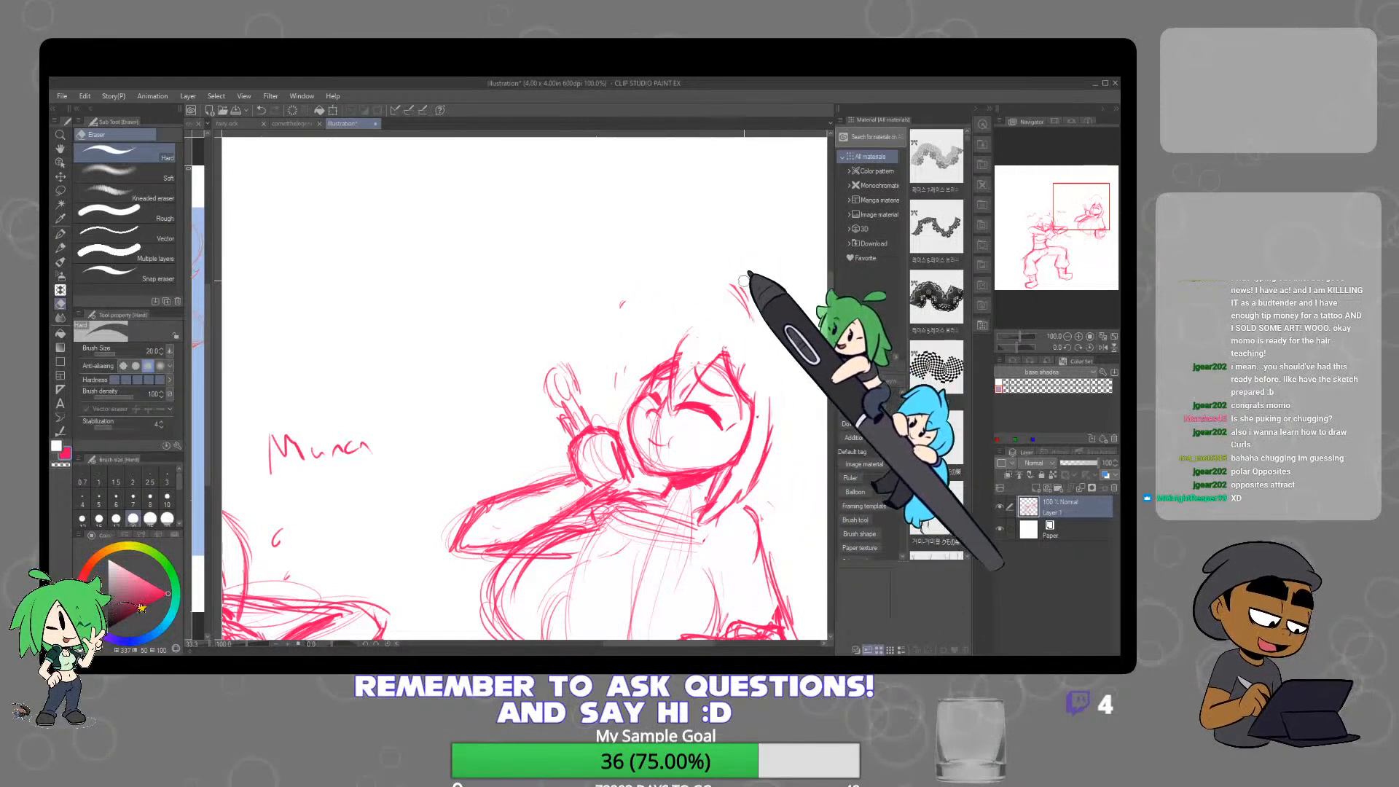
{"action": "key", "text": "p"}
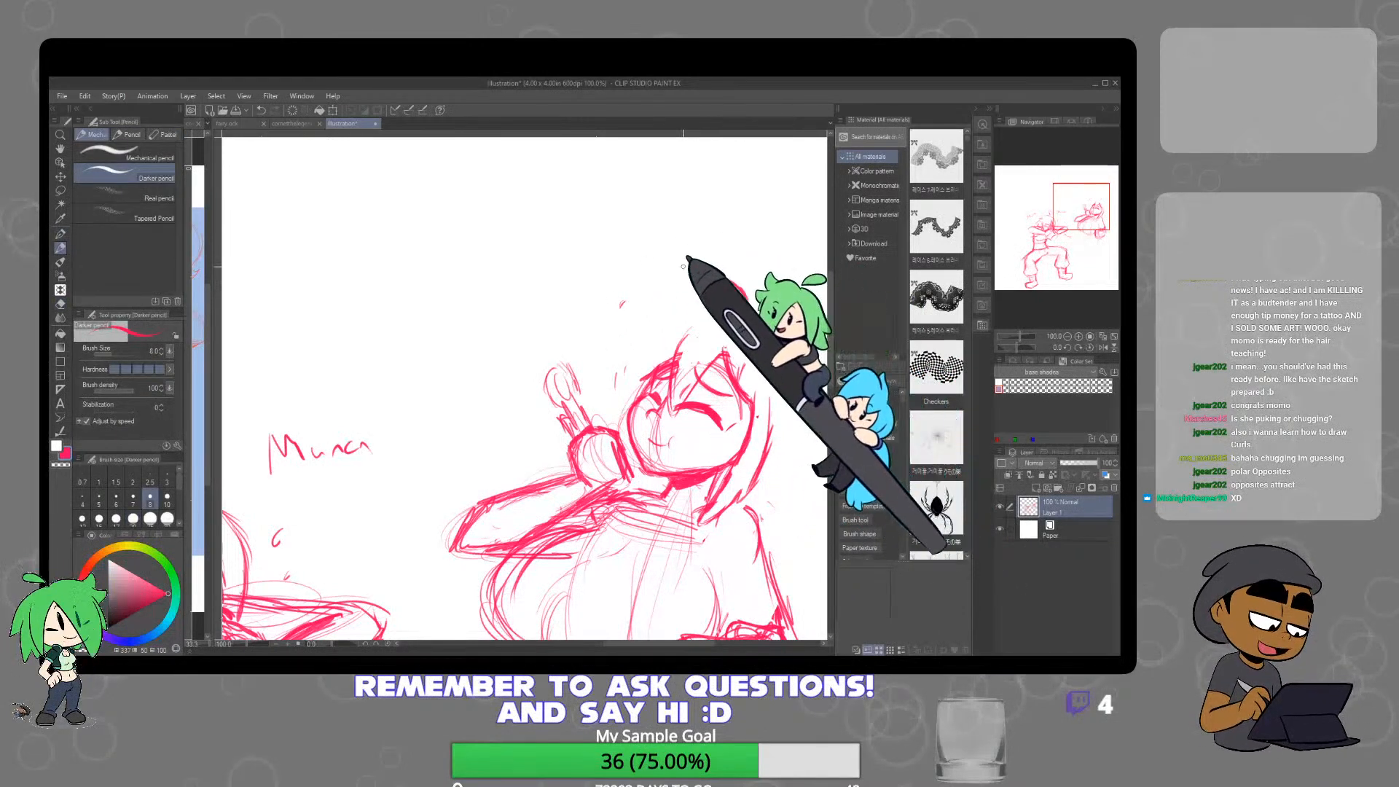
{"action": "left_click_drag", "start_coordinate": [710, 270], "coordinate": [645, 297]}
{"action": "key", "text": "p"}
{"action": "key", "text": "ctrl+z"}
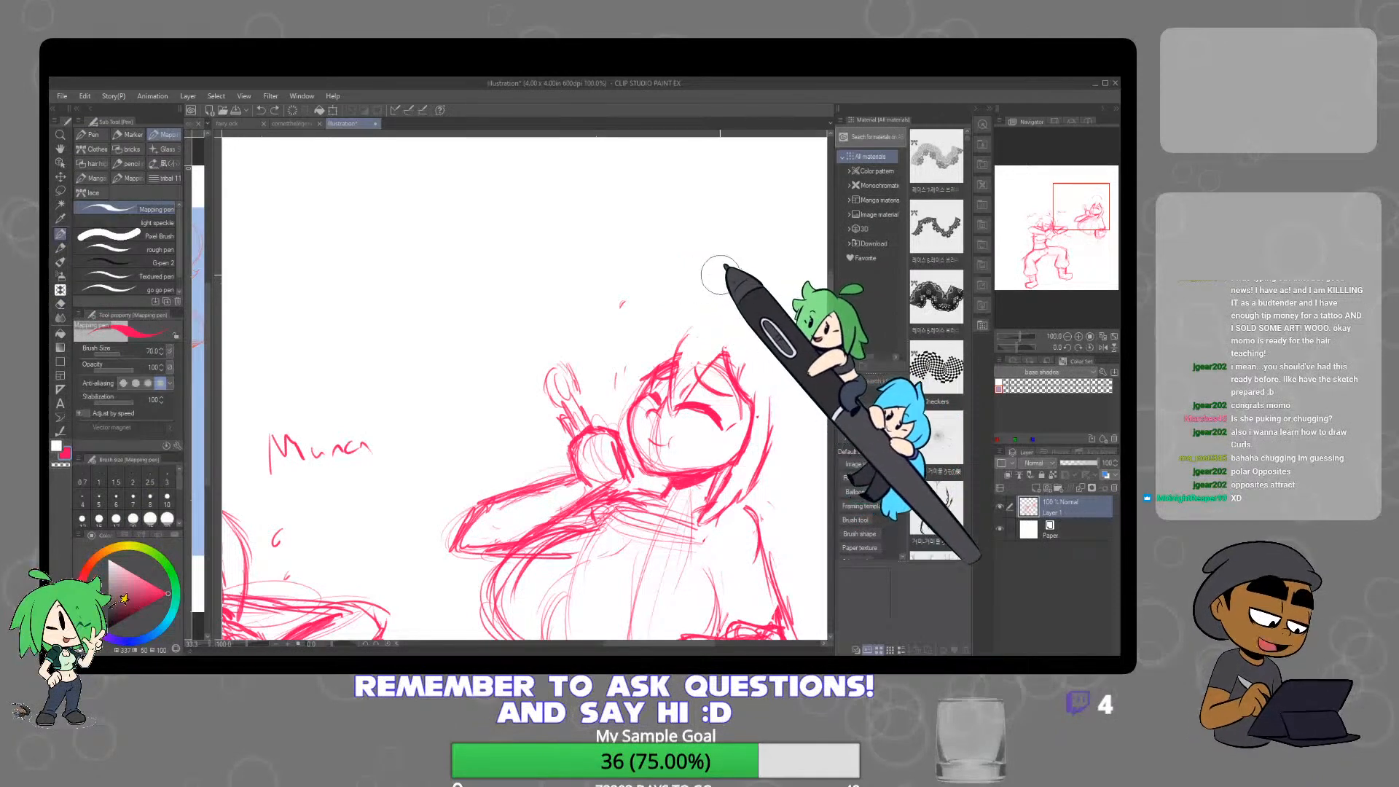
Draw the right figure's rounded hair crown with small tufts on both sides and full hair falling around the face
{"action": "key", "text": "p"}
{"action": "left_click_drag", "start_coordinate": [730, 284], "coordinate": [749, 316]}
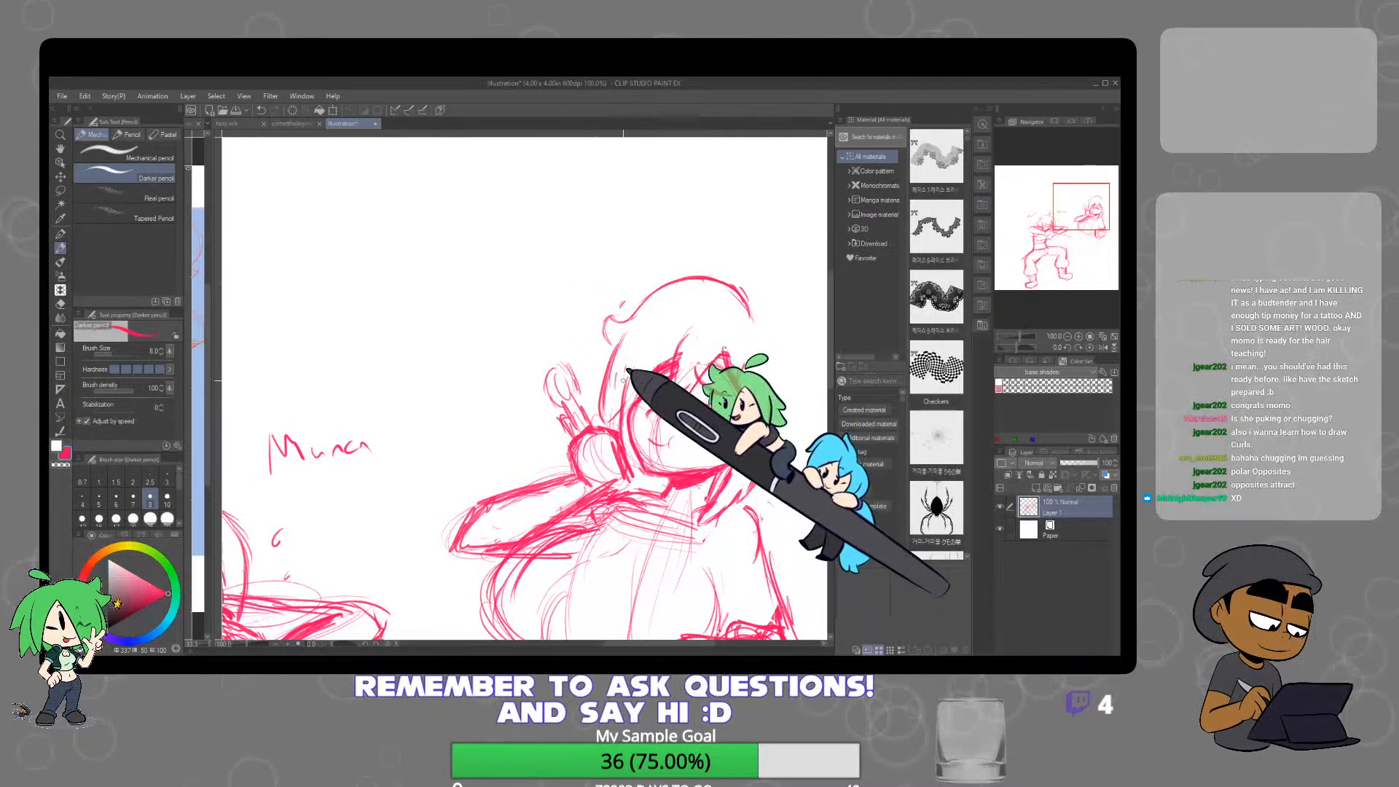
{"action": "key", "text": "e"}
{"action": "key", "text": "p"}
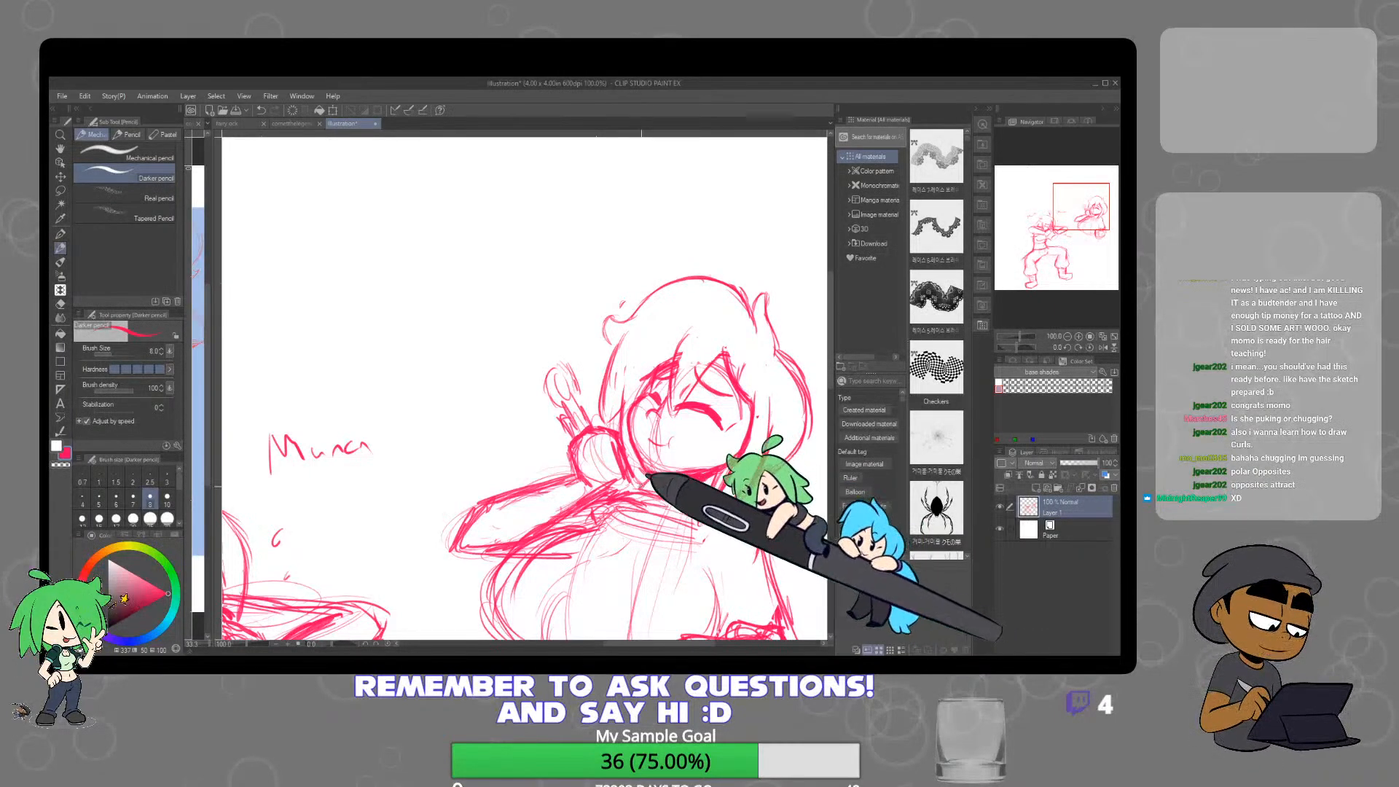
Refine the right figure's chin, neck and near shoulder, and add a small round hair tuft behind the shoulder
{"action": "left_click", "coordinate": [783, 422], "text": "alt"}
{"action": "left_click_drag", "start_coordinate": [797, 459], "coordinate": [703, 407]}
{"action": "left_click", "coordinate": [715, 426], "text": "ctrl"}
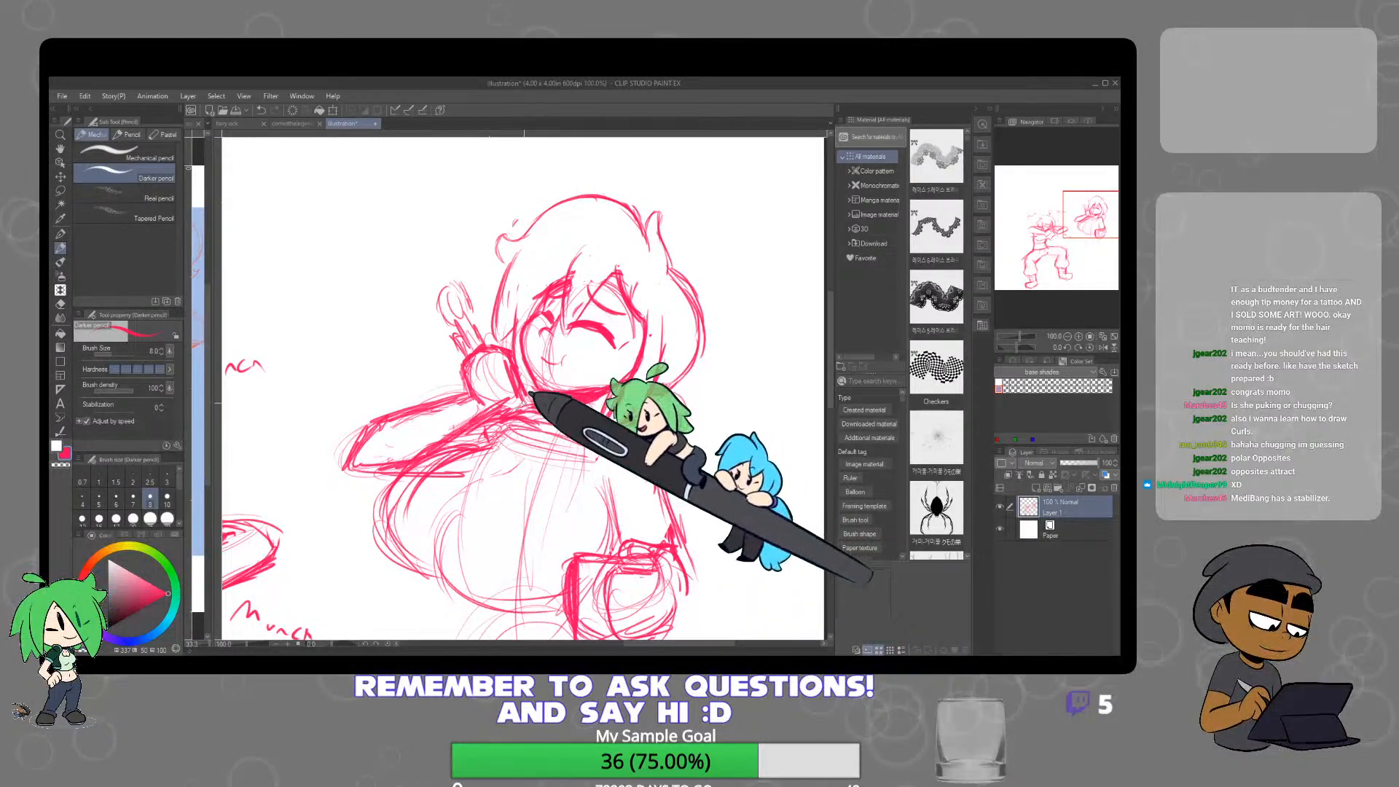
{"action": "key", "text": "e"}
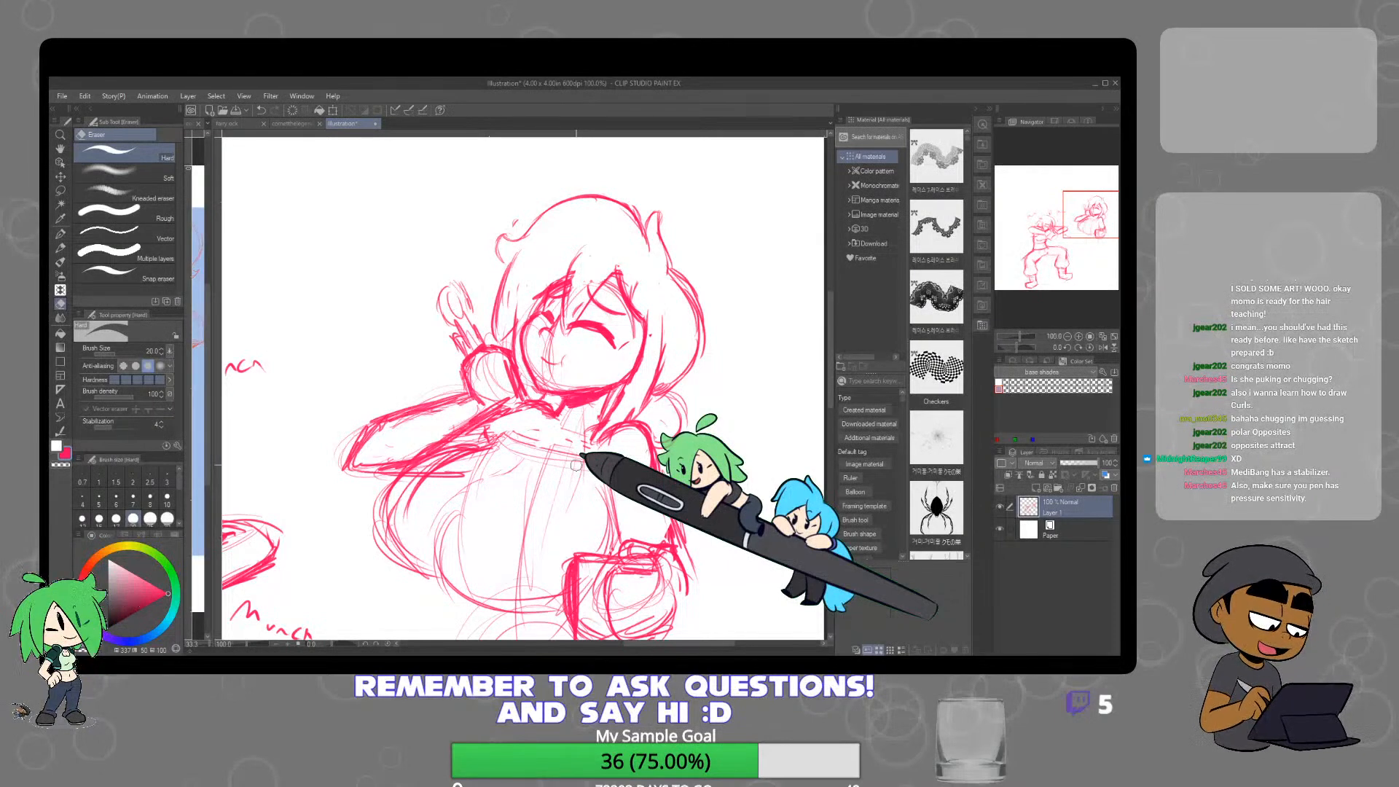
{"action": "key", "text": "p"}
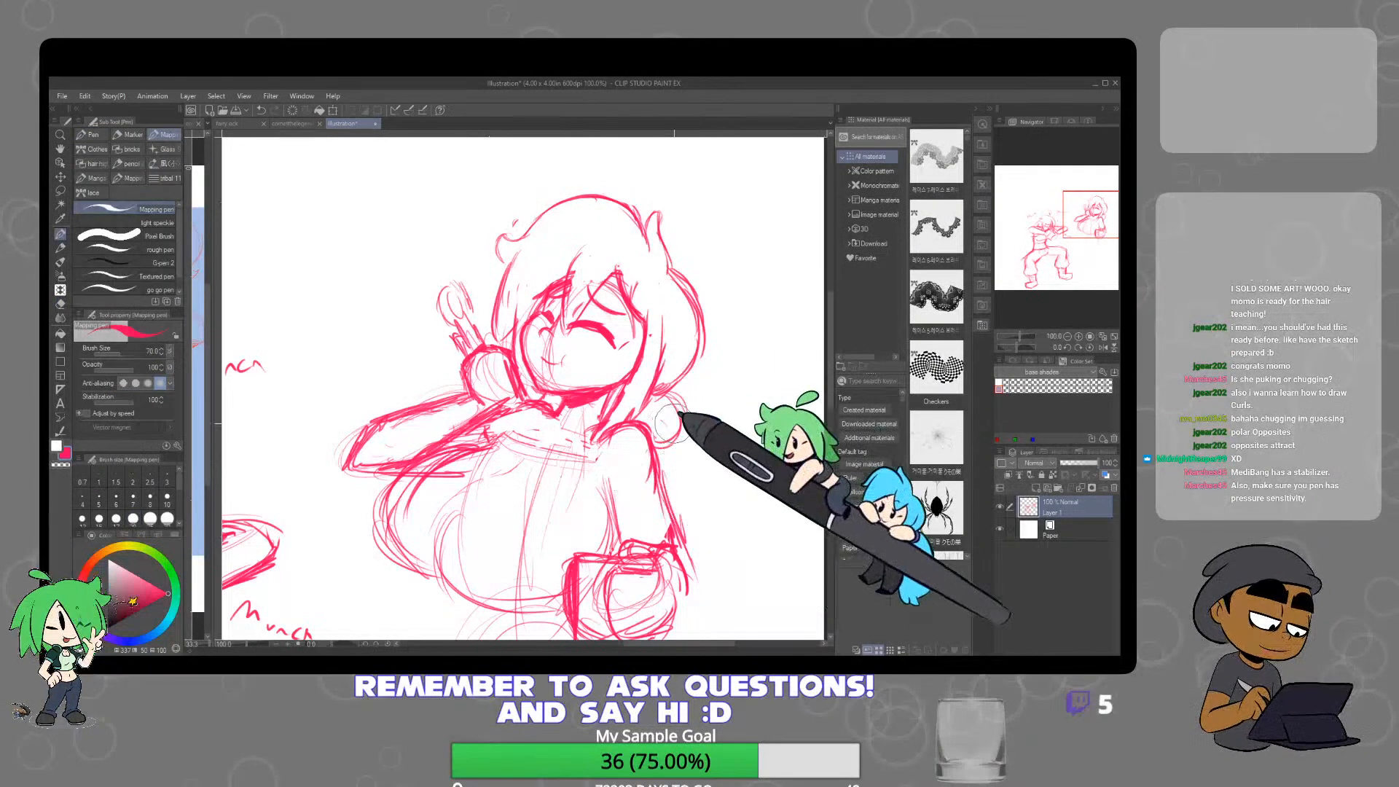
Sketch a light hip guide circle below the right figure's torso and a long curved hair line sweeping down behind the back
{"action": "scroll", "coordinate": [670, 490], "scroll_direction": "down", "scroll_amount": 1}
{"action": "scroll", "coordinate": [670, 488], "scroll_direction": "down", "scroll_amount": 1}
{"action": "left_click_drag", "start_coordinate": [671, 488], "coordinate": [687, 458]}
{"action": "scroll", "coordinate": [676, 404], "scroll_direction": "up", "scroll_amount": 2}
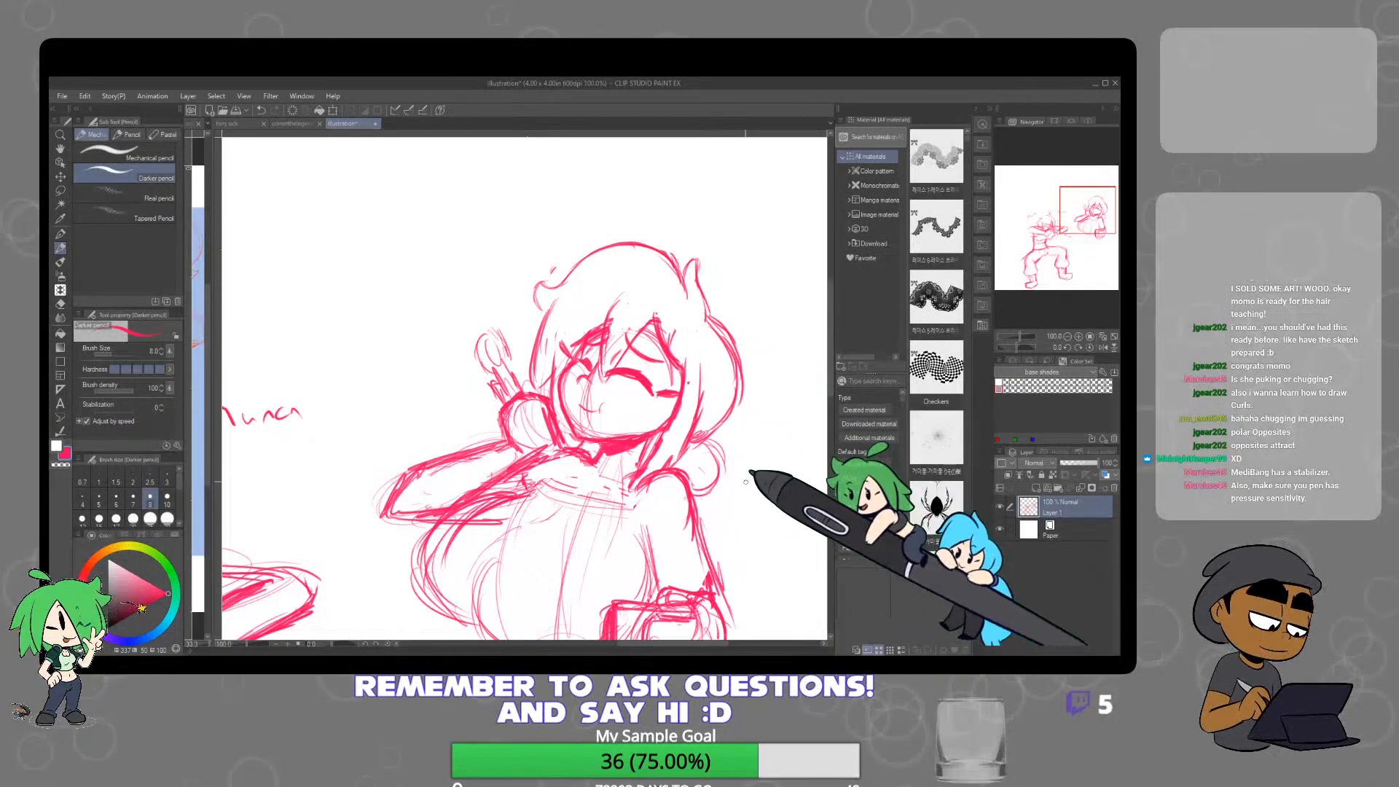
{"action": "scroll", "coordinate": [750, 484], "scroll_direction": "down", "scroll_amount": 3}
{"action": "left_click_drag", "start_coordinate": [706, 488], "coordinate": [670, 395]}
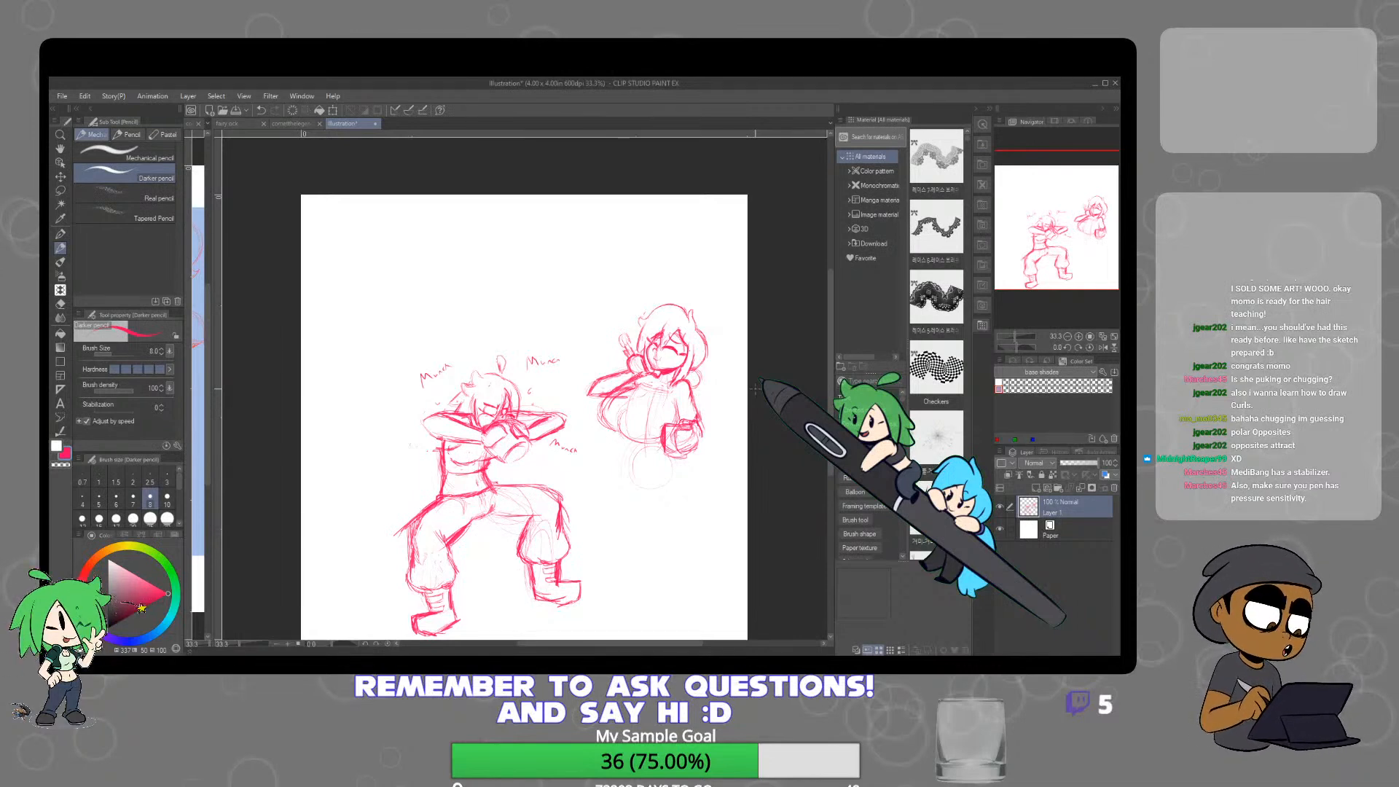
{"action": "scroll", "coordinate": [731, 396], "scroll_direction": "up", "scroll_amount": 2}
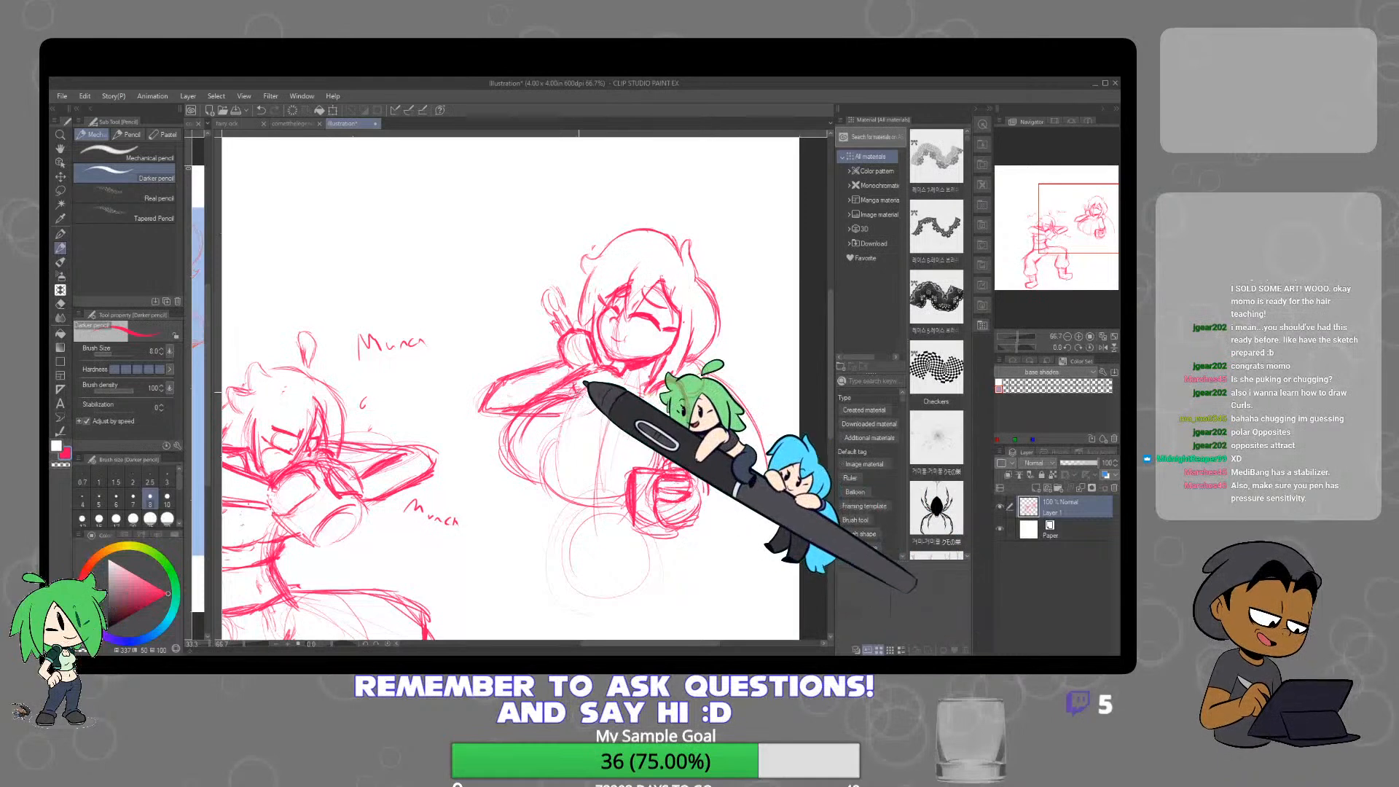
{"action": "key", "text": "e"}
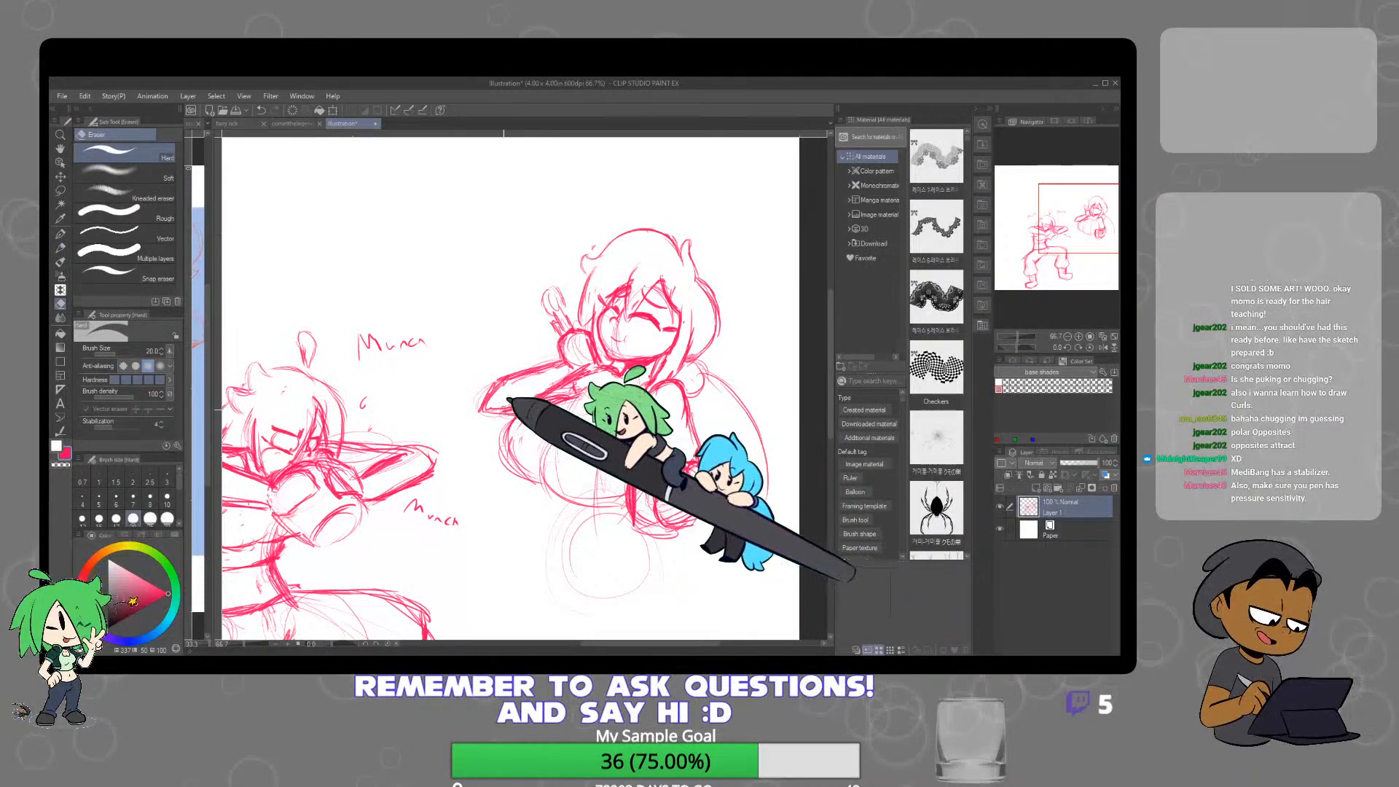
{"action": "key", "text": "p"}
Try two curved pencil strokes in the blank area above the figures and undo them
{"action": "scroll", "coordinate": [661, 409], "scroll_direction": "down", "scroll_amount": 2}
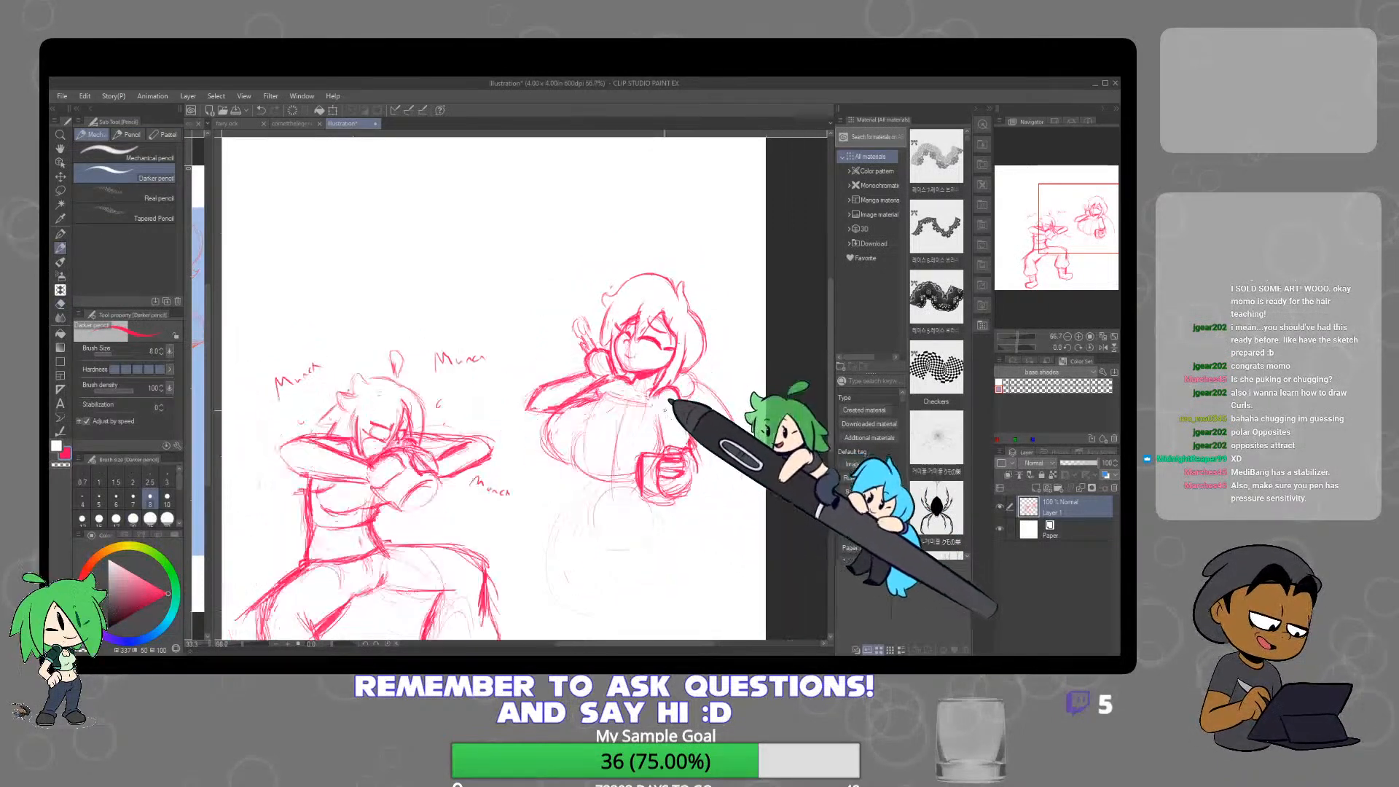
{"action": "scroll", "coordinate": [627, 398], "scroll_direction": "up", "scroll_amount": 3}
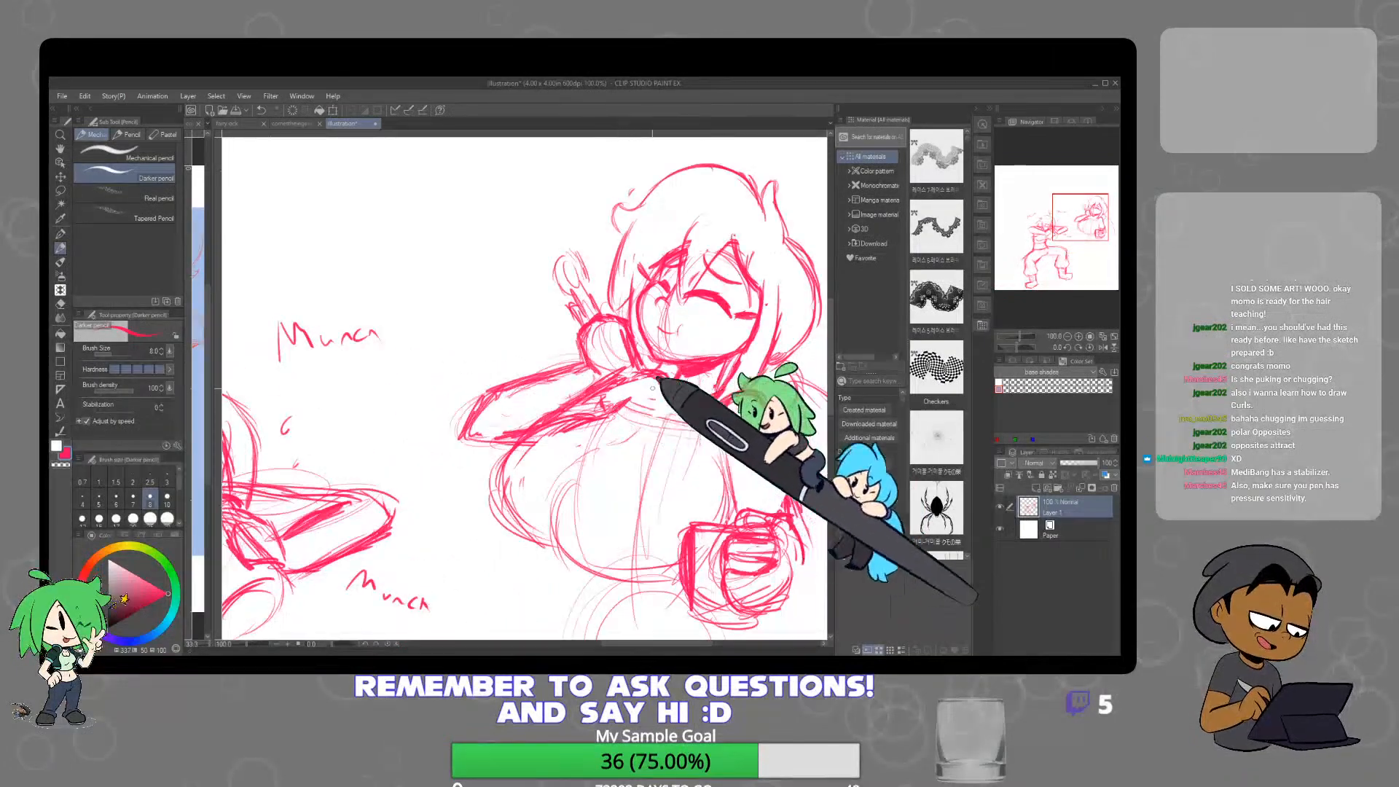
{"action": "scroll", "coordinate": [638, 391], "scroll_direction": "down", "scroll_amount": 3}
{"action": "scroll", "coordinate": [743, 400], "scroll_direction": "up", "scroll_amount": 2}
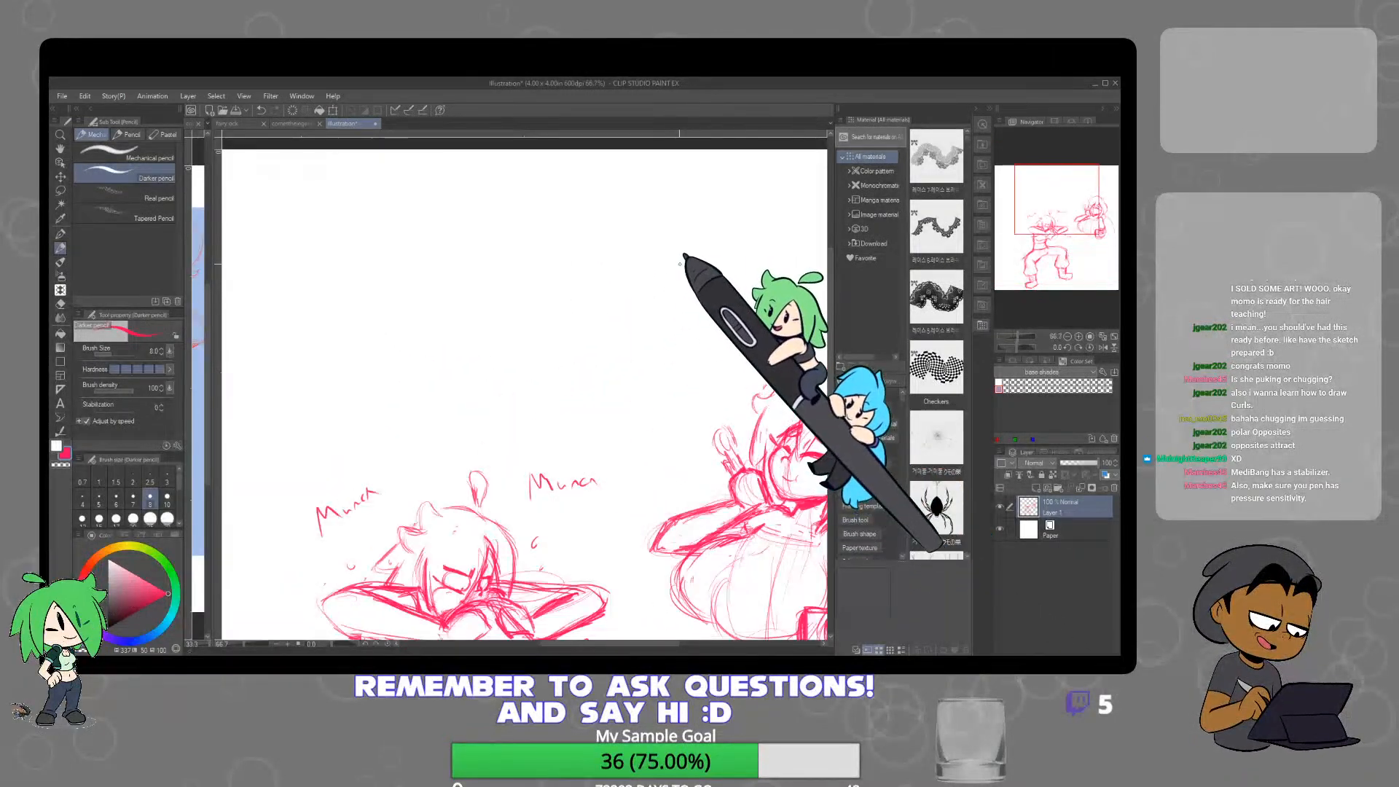
{"action": "left_click_drag", "start_coordinate": [681, 261], "coordinate": [657, 410]}
{"action": "left_click_drag", "start_coordinate": [719, 273], "coordinate": [676, 428]}
{"action": "key", "text": "ctrl+z"}
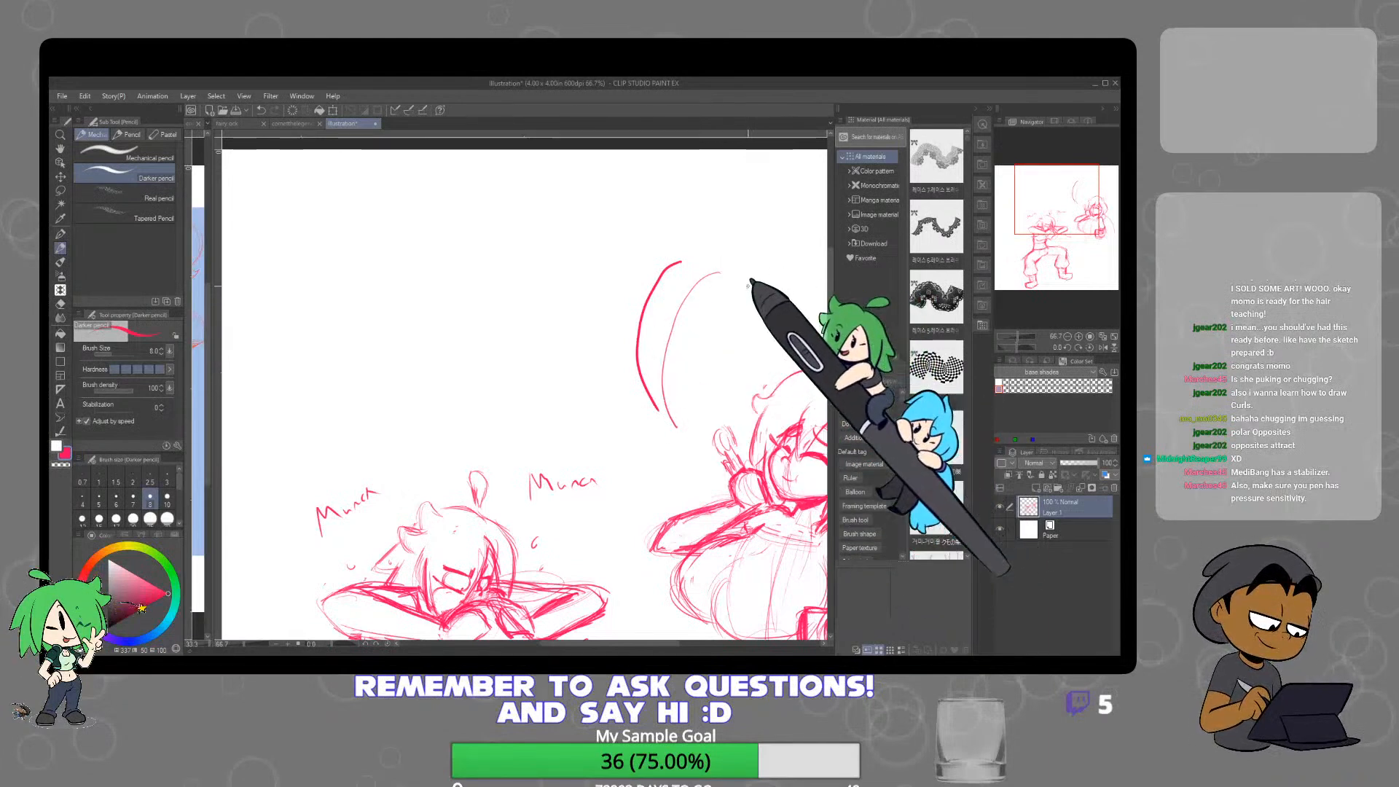
{"action": "key", "text": "ctrl+z"}
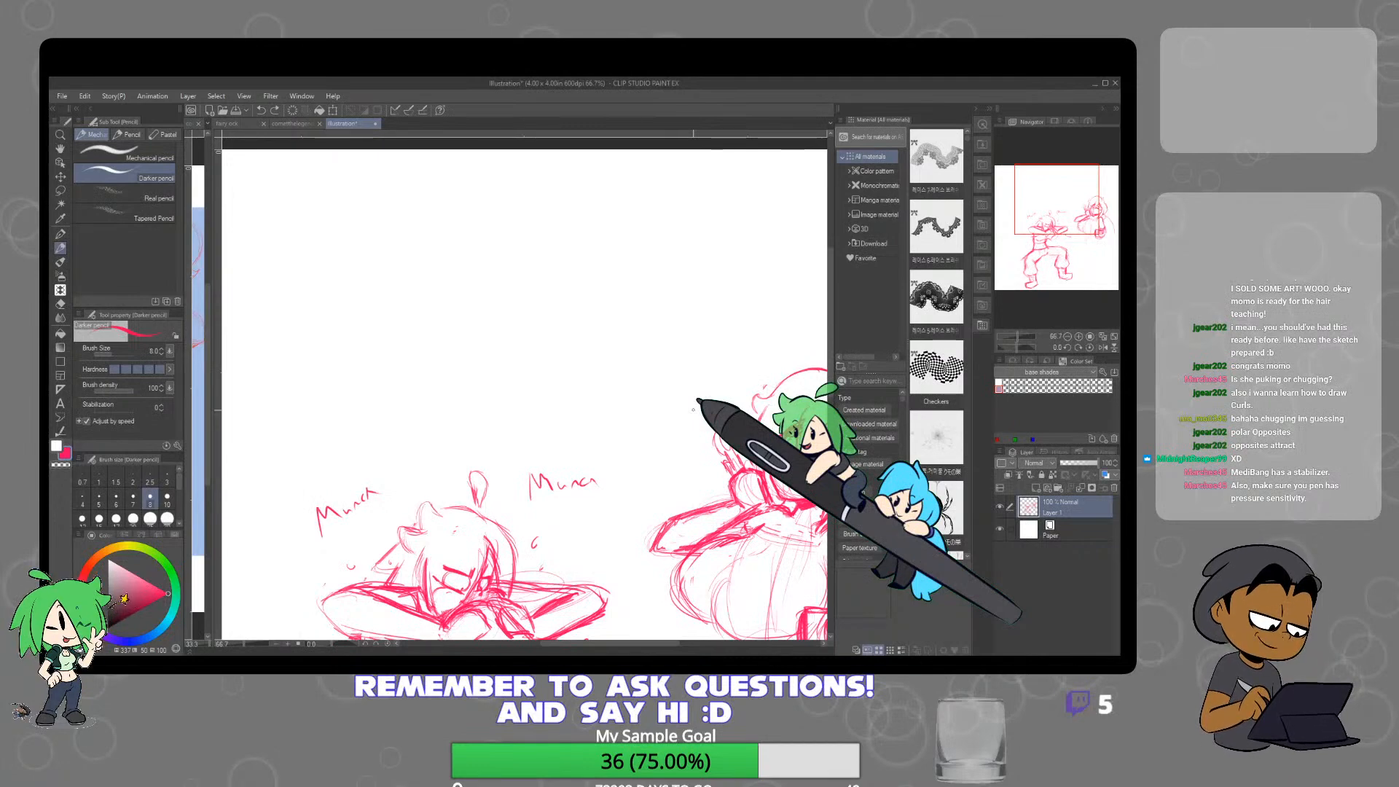
Draw the right figure's collar band and sketch the sides of the waist below the chest, cleaning up with the eraser
{"action": "left_click_drag", "start_coordinate": [729, 527], "coordinate": [566, 292]}
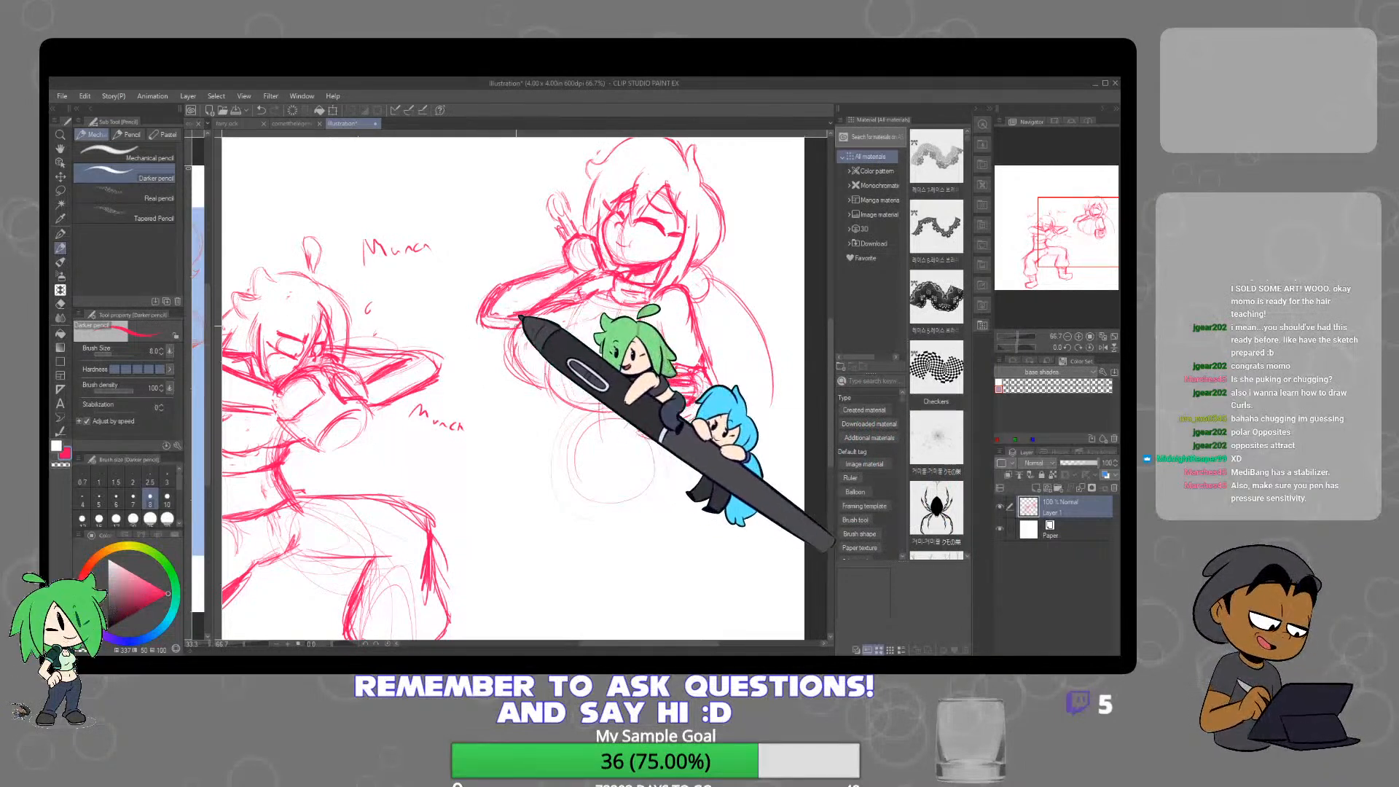
{"action": "key", "text": "e"}
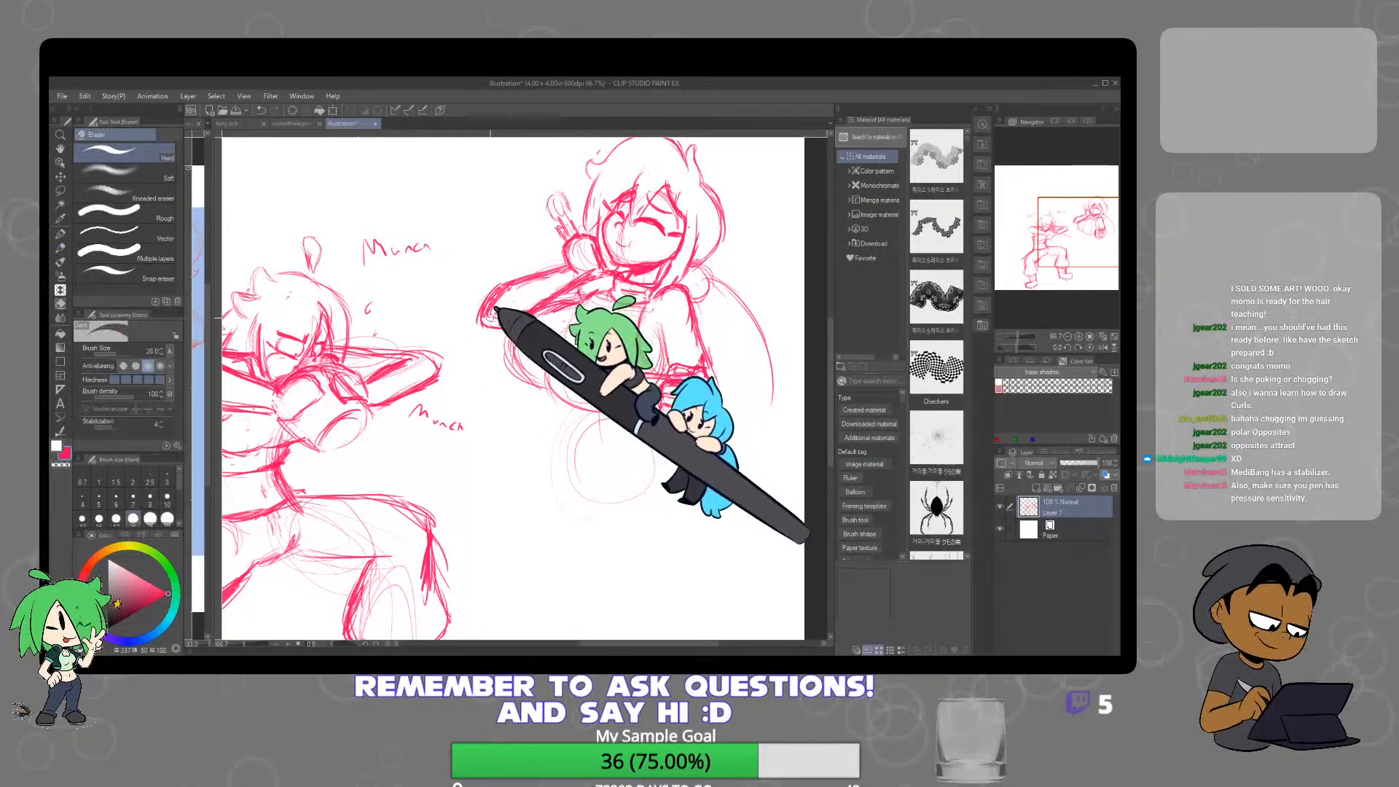
{"action": "left_click_drag", "start_coordinate": [732, 402], "coordinate": [705, 358]}
{"action": "key", "text": "p"}
{"action": "key", "text": "p"}
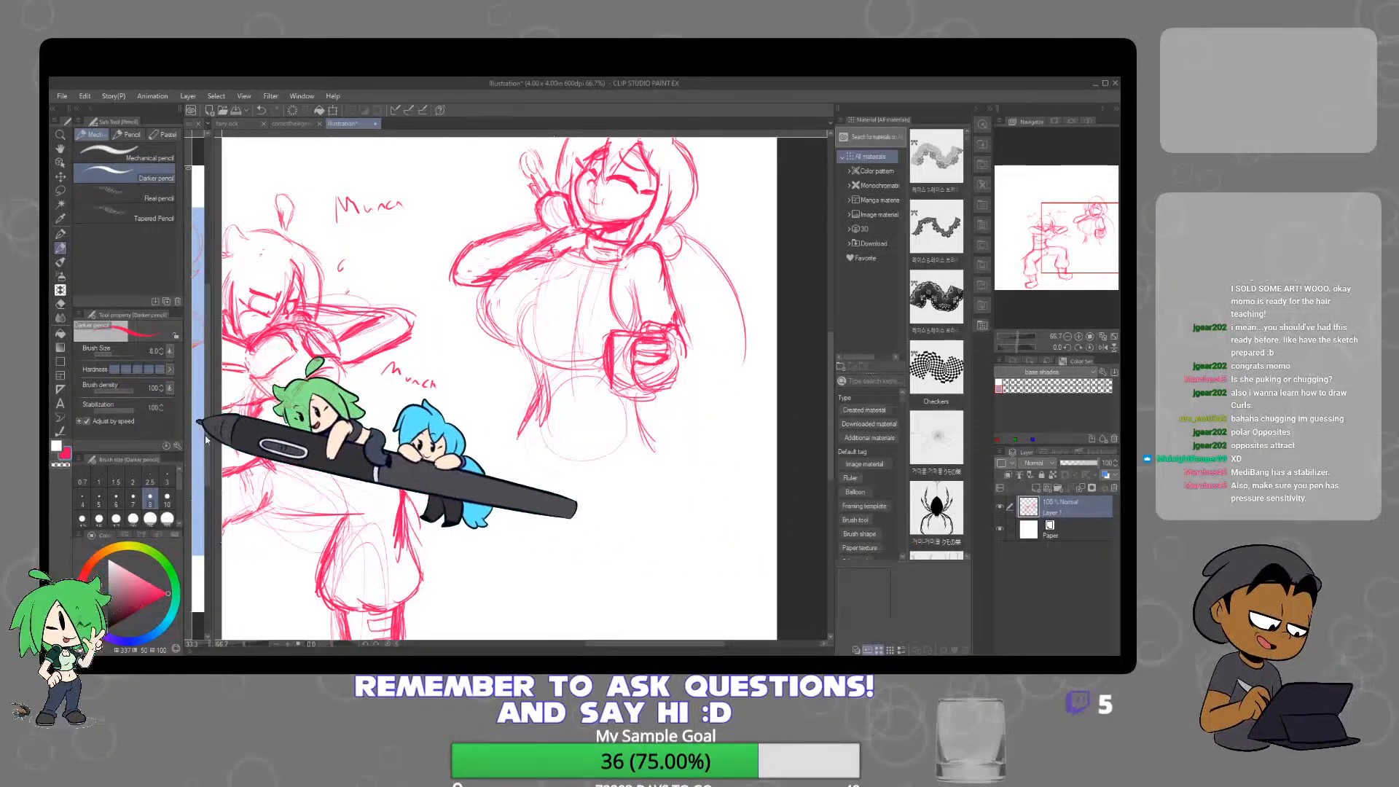
Test the pencil's stabilization at 100 and 34 with large curved strokes below the right figure, undo them and lower stabilization again
{"action": "mouse_move", "coordinate": [690, 469]}
{"action": "left_mouse_down"}
{"action": "mouse_move", "coordinate": [679, 511]}
{"action": "mouse_move", "coordinate": [599, 575]}
{"action": "mouse_move", "coordinate": [503, 543]}
{"action": "mouse_move", "coordinate": [576, 416]}
{"action": "mouse_move", "coordinate": [701, 440]}
{"action": "mouse_move", "coordinate": [702, 548]}
{"action": "mouse_move", "coordinate": [633, 604]}
{"action": "mouse_move", "coordinate": [534, 625]}
{"action": "mouse_move", "coordinate": [500, 571]}
{"action": "mouse_move", "coordinate": [519, 484]}
{"action": "mouse_move", "coordinate": [569, 451]}
{"action": "mouse_move", "coordinate": [636, 474]}
{"action": "mouse_move", "coordinate": [647, 528]}
{"action": "mouse_move", "coordinate": [607, 556]}
{"action": "mouse_move", "coordinate": [585, 528]}
{"action": "mouse_move", "coordinate": [646, 481]}
{"action": "left_mouse_up"}
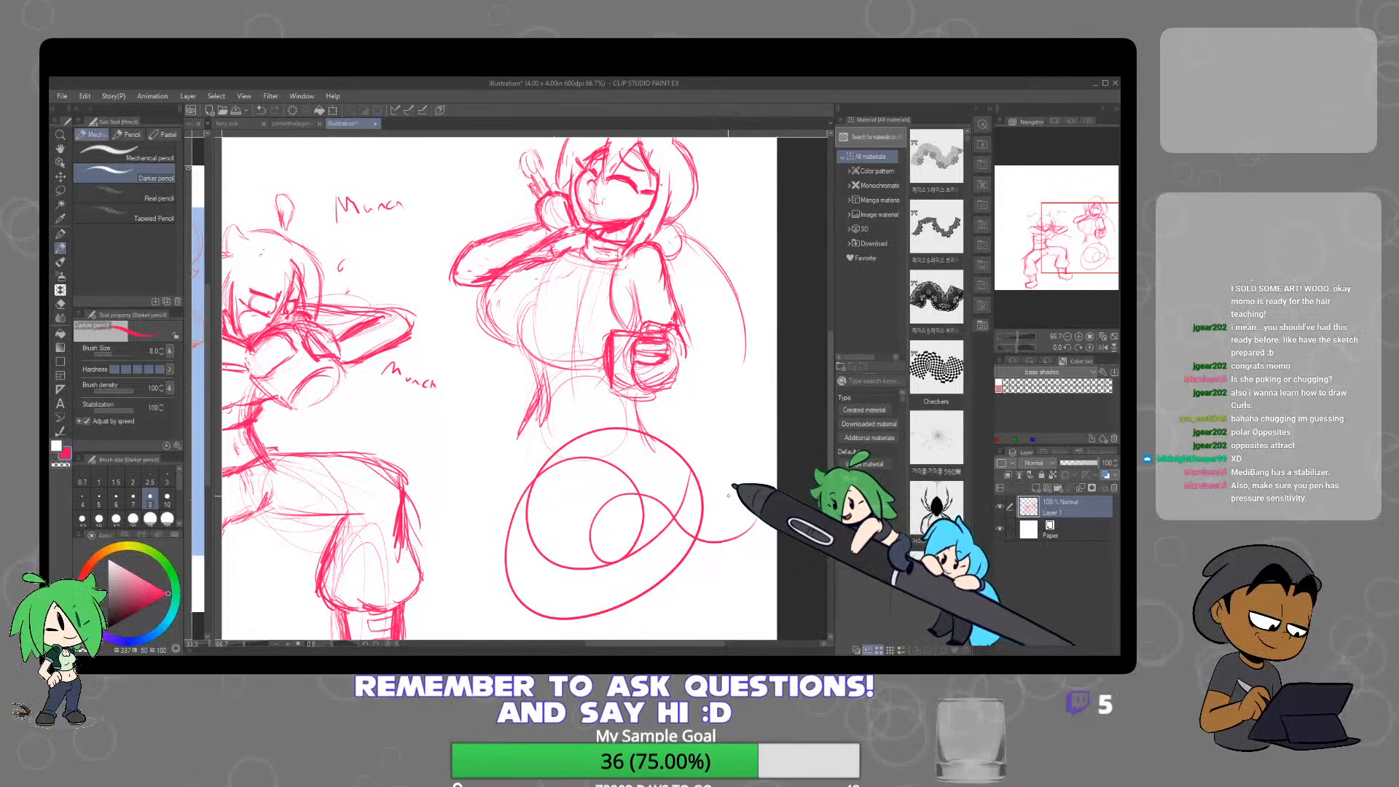
{"action": "key", "text": "ctrl+z"}
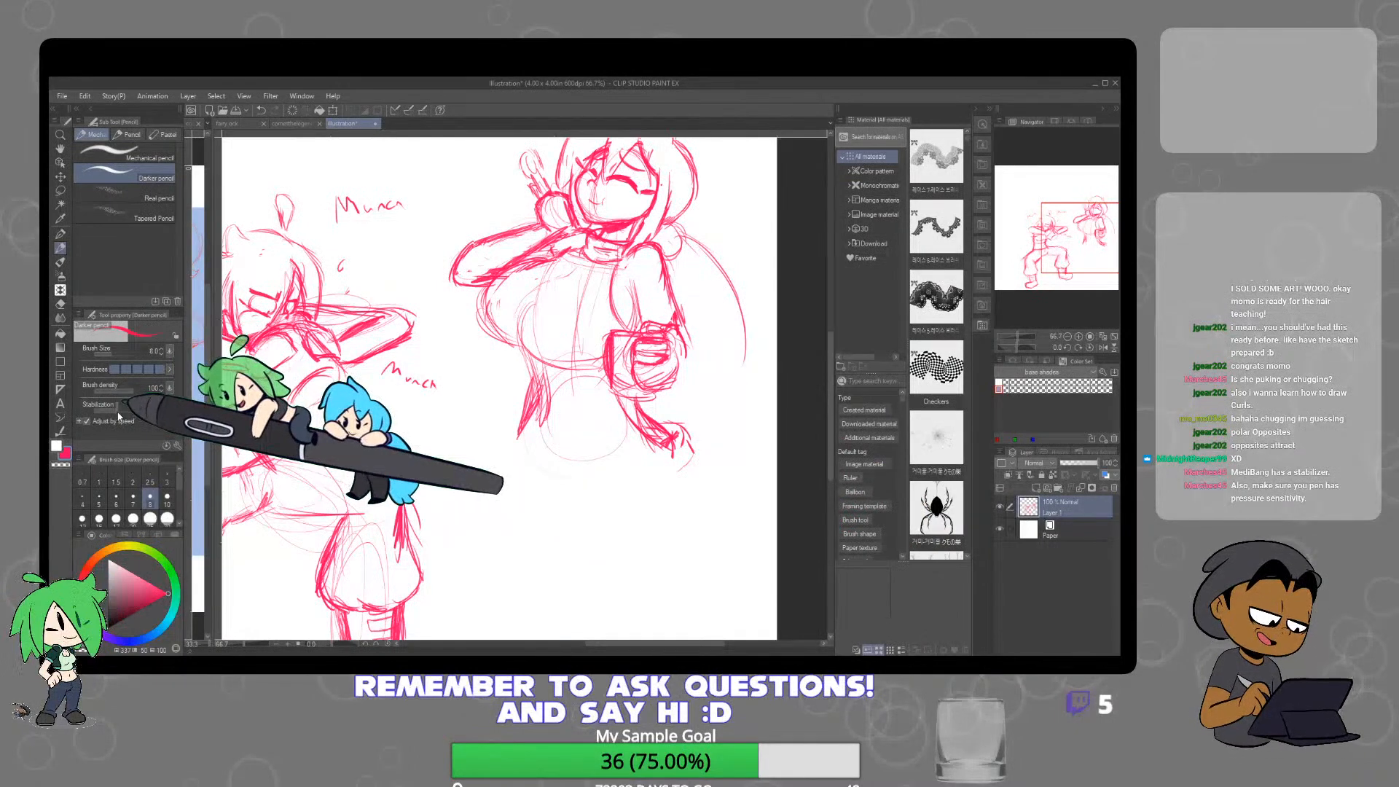
{"action": "mouse_move", "coordinate": [444, 430]}
{"action": "left_mouse_down"}
{"action": "mouse_move", "coordinate": [463, 486]}
{"action": "mouse_move", "coordinate": [553, 573]}
{"action": "mouse_move", "coordinate": [684, 581]}
{"action": "mouse_move", "coordinate": [742, 547]}
{"action": "left_mouse_up"}
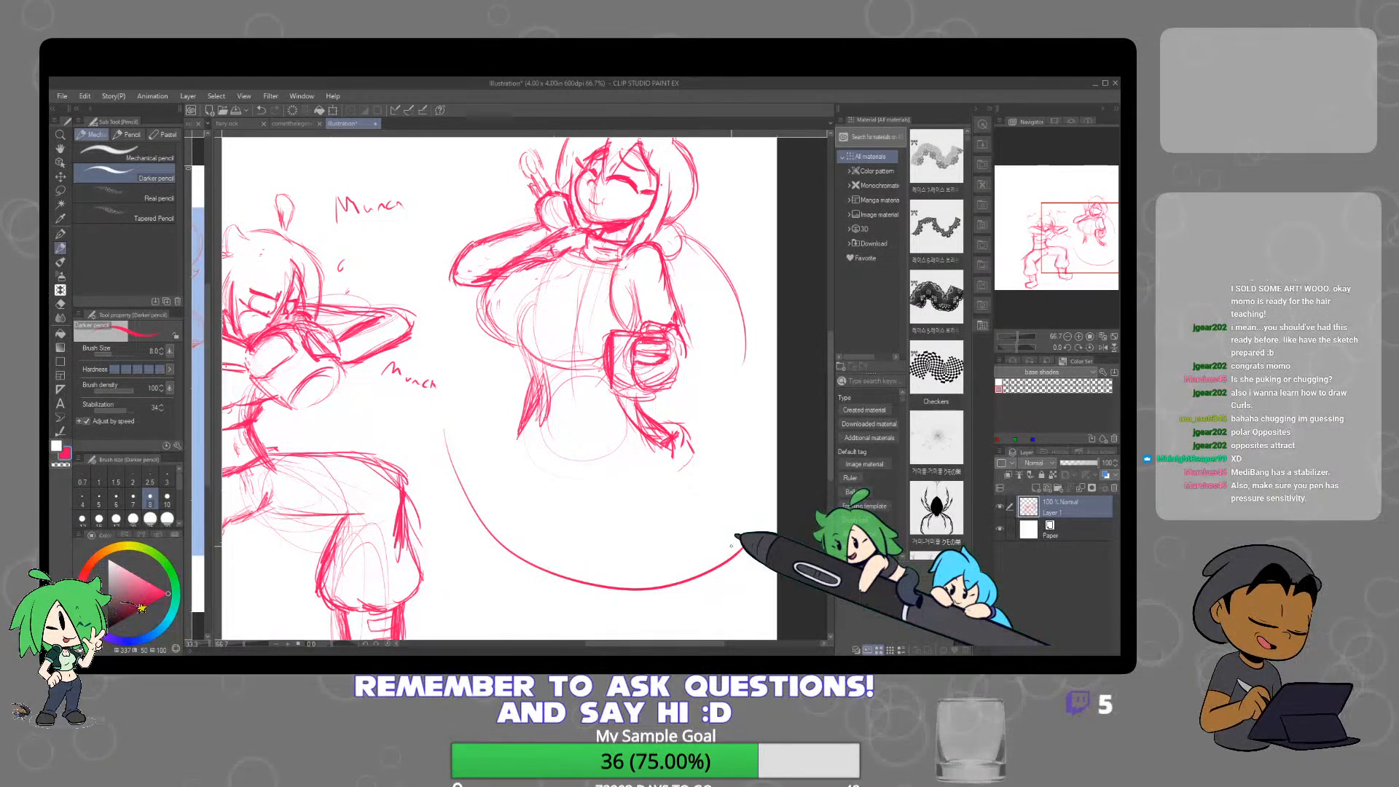
{"action": "key", "text": "ctrl+z"}
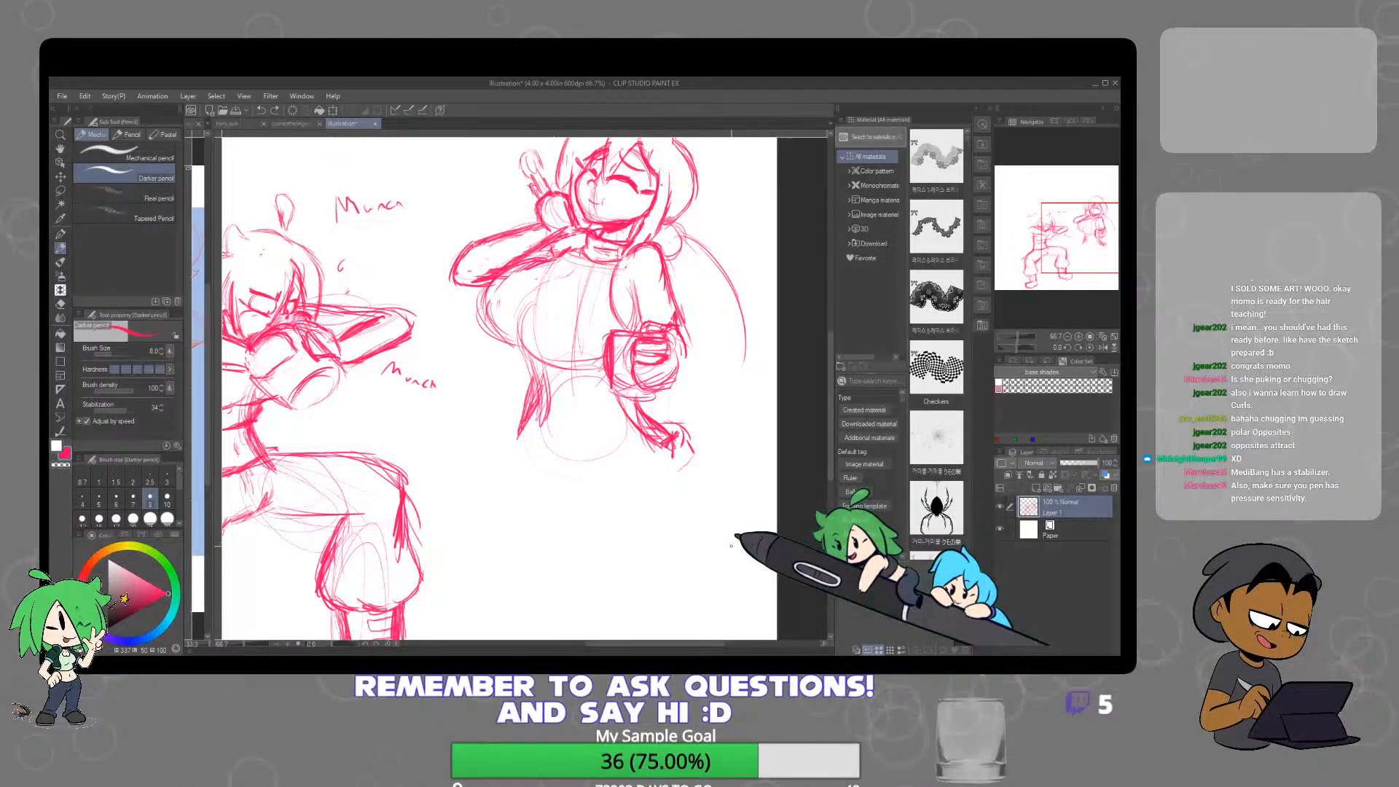
{"action": "left_click_drag", "start_coordinate": [128, 411], "coordinate": [77, 413]}
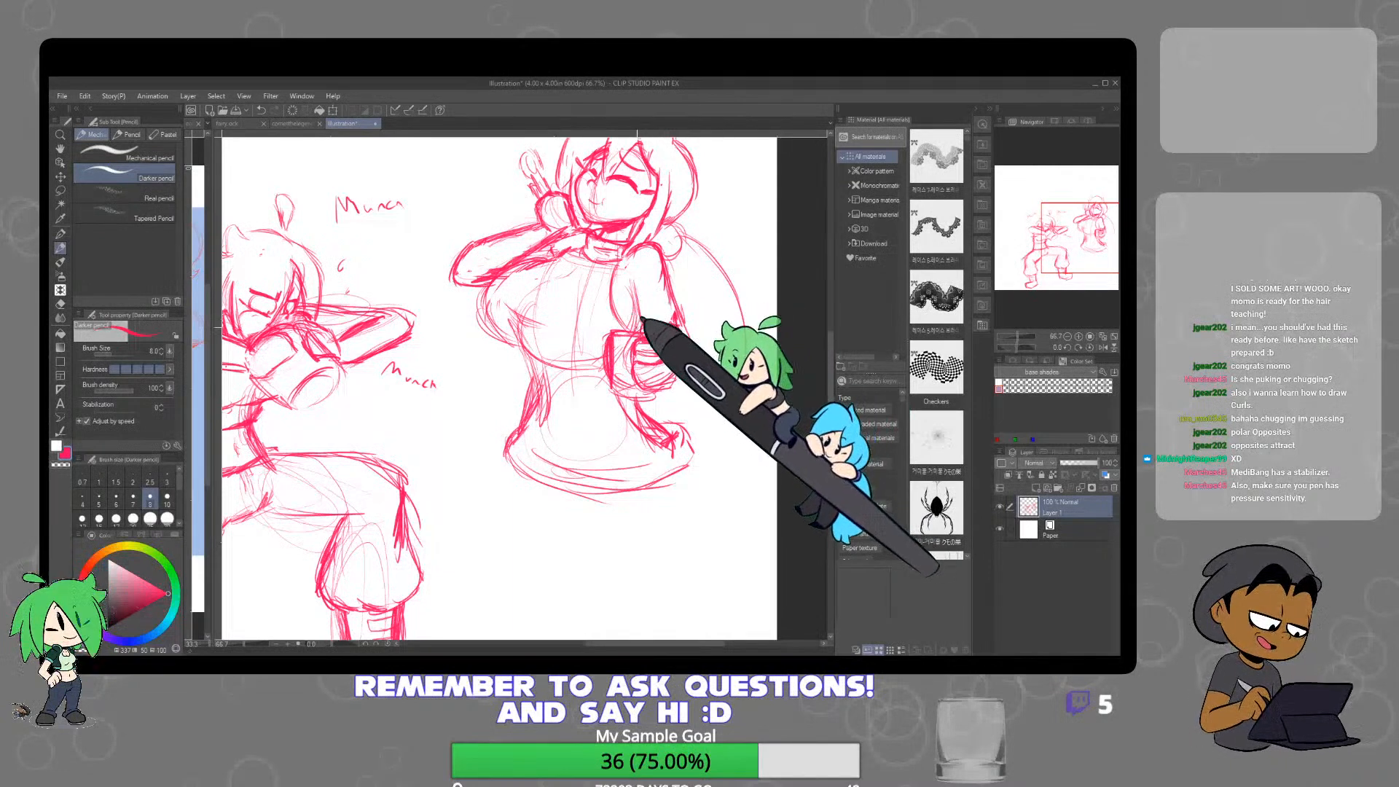
Sketch the flared hem around the right figure's hips and outline the bent elbow of the arm holding the mug
{"action": "key", "text": "e"}
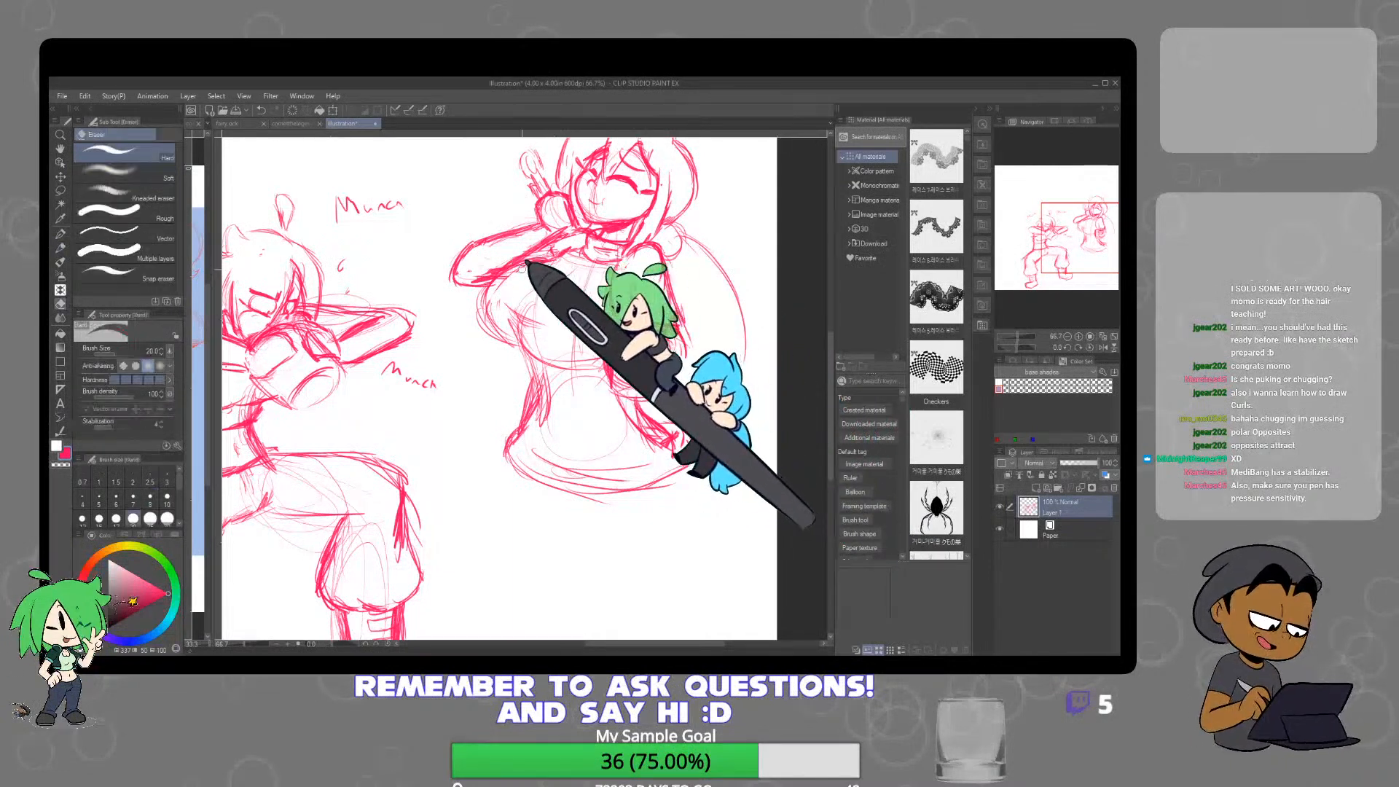
{"action": "key", "text": "p"}
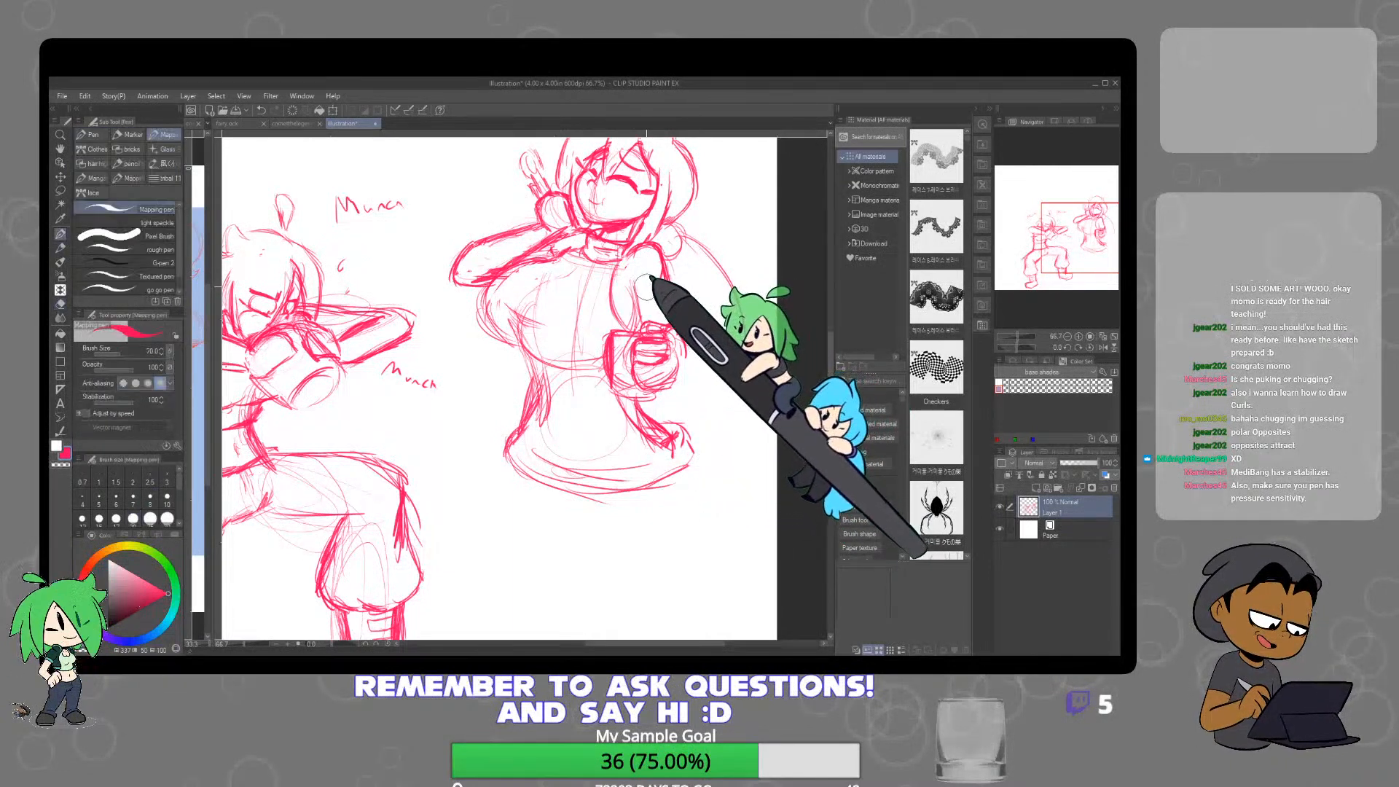
{"action": "key", "text": "p"}
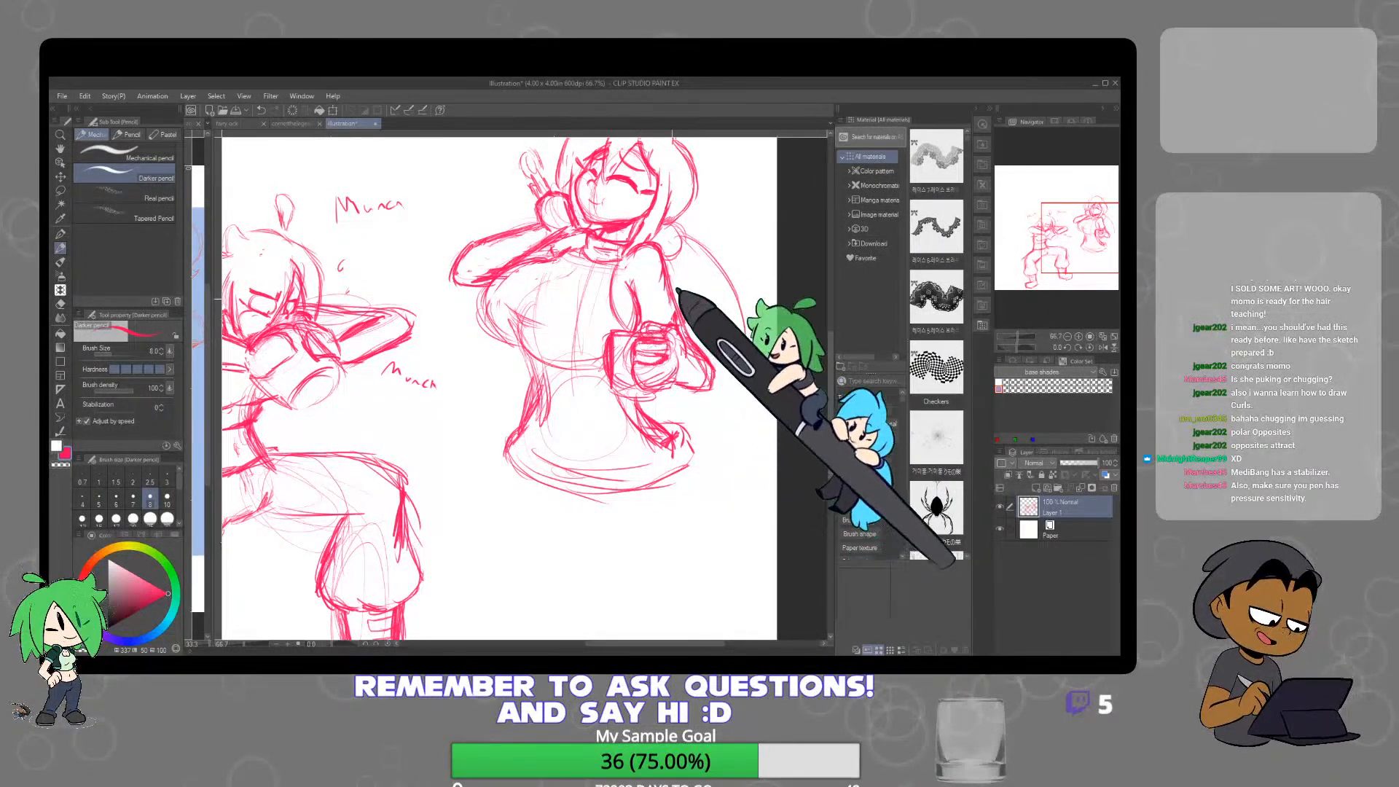
Lasso the whole right figure and scale it down to 87%, keeping it beside the left figure
{"action": "left_click_drag", "start_coordinate": [611, 469], "coordinate": [619, 432]}
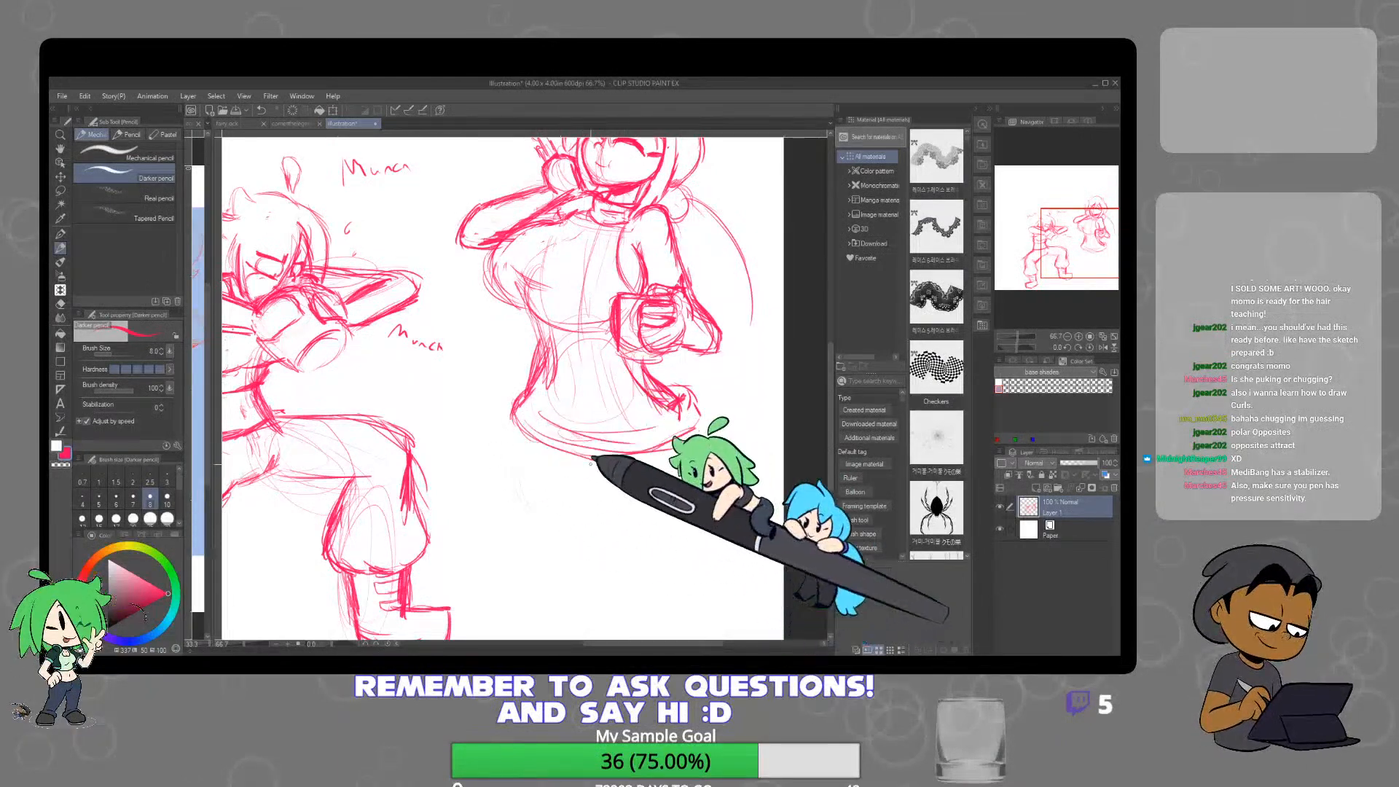
{"action": "scroll", "coordinate": [619, 417], "scroll_direction": "down", "scroll_amount": 2}
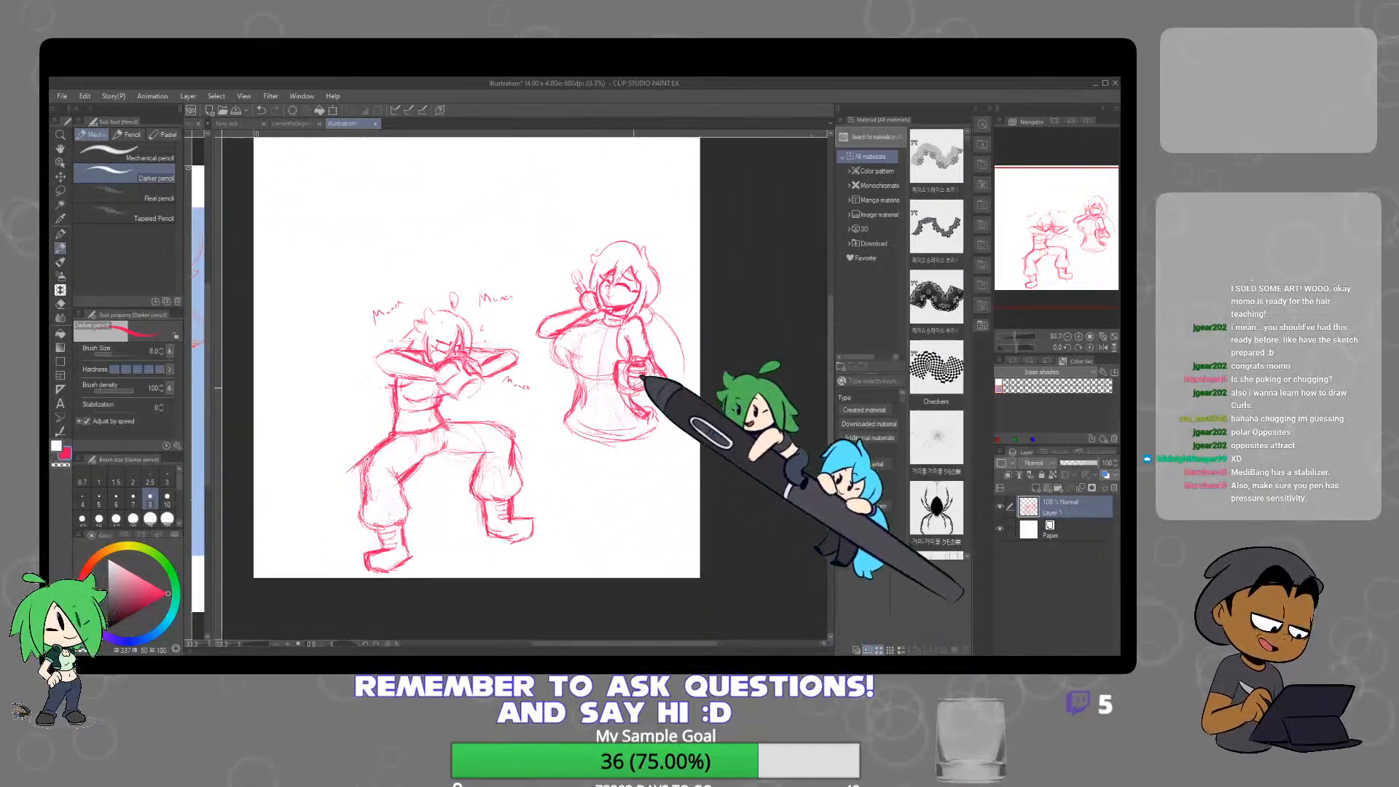
{"action": "left_click", "coordinate": [61, 190]}
{"action": "mouse_move", "coordinate": [636, 218]}
{"action": "left_mouse_down"}
{"action": "mouse_move", "coordinate": [609, 218]}
{"action": "mouse_move", "coordinate": [539, 303]}
{"action": "mouse_move", "coordinate": [576, 481]}
{"action": "mouse_move", "coordinate": [707, 409]}
{"action": "mouse_move", "coordinate": [681, 204]}
{"action": "left_mouse_up"}
{"action": "key", "text": "ctrl+t"}
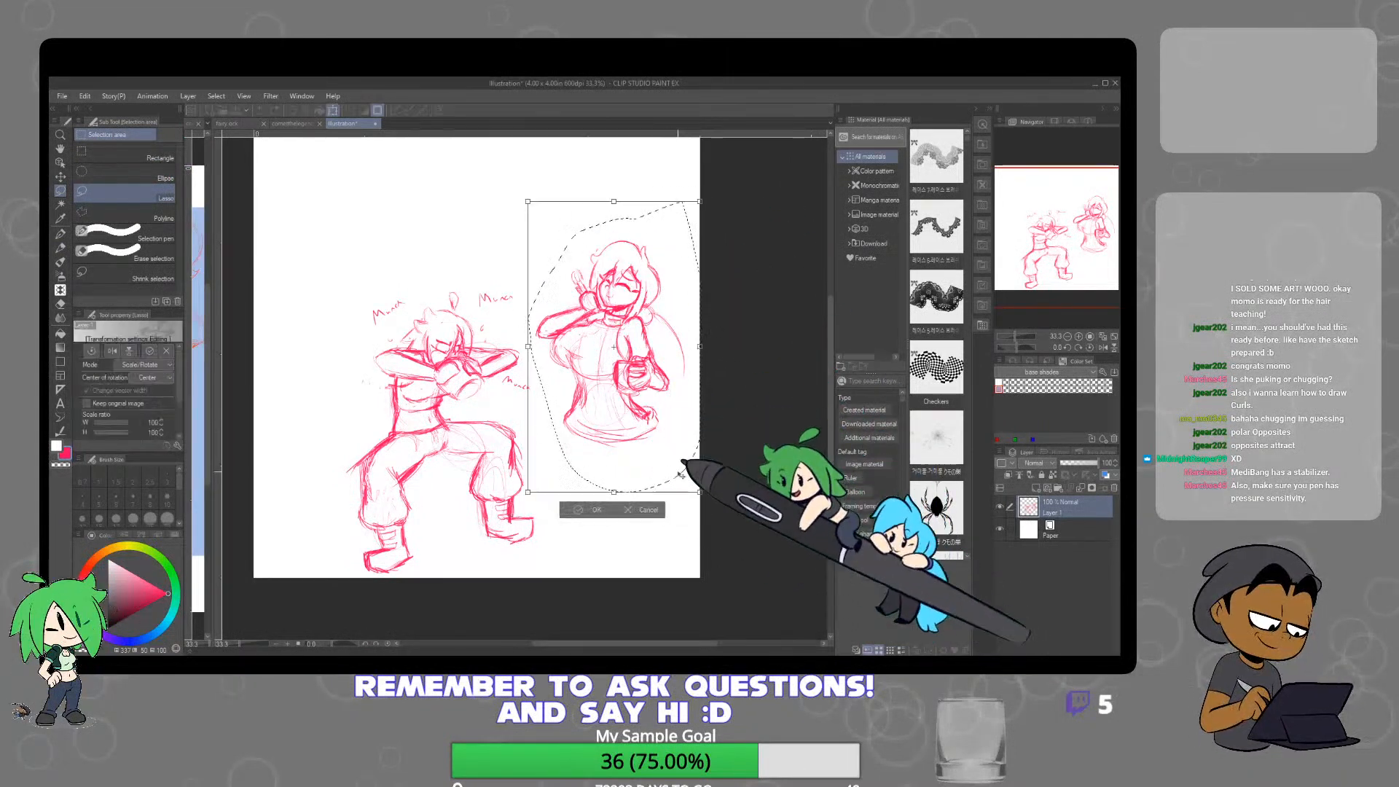
{"action": "left_click_drag", "start_coordinate": [700, 493], "coordinate": [642, 403]}
{"action": "left_click_drag", "start_coordinate": [690, 223], "coordinate": [692, 216]}
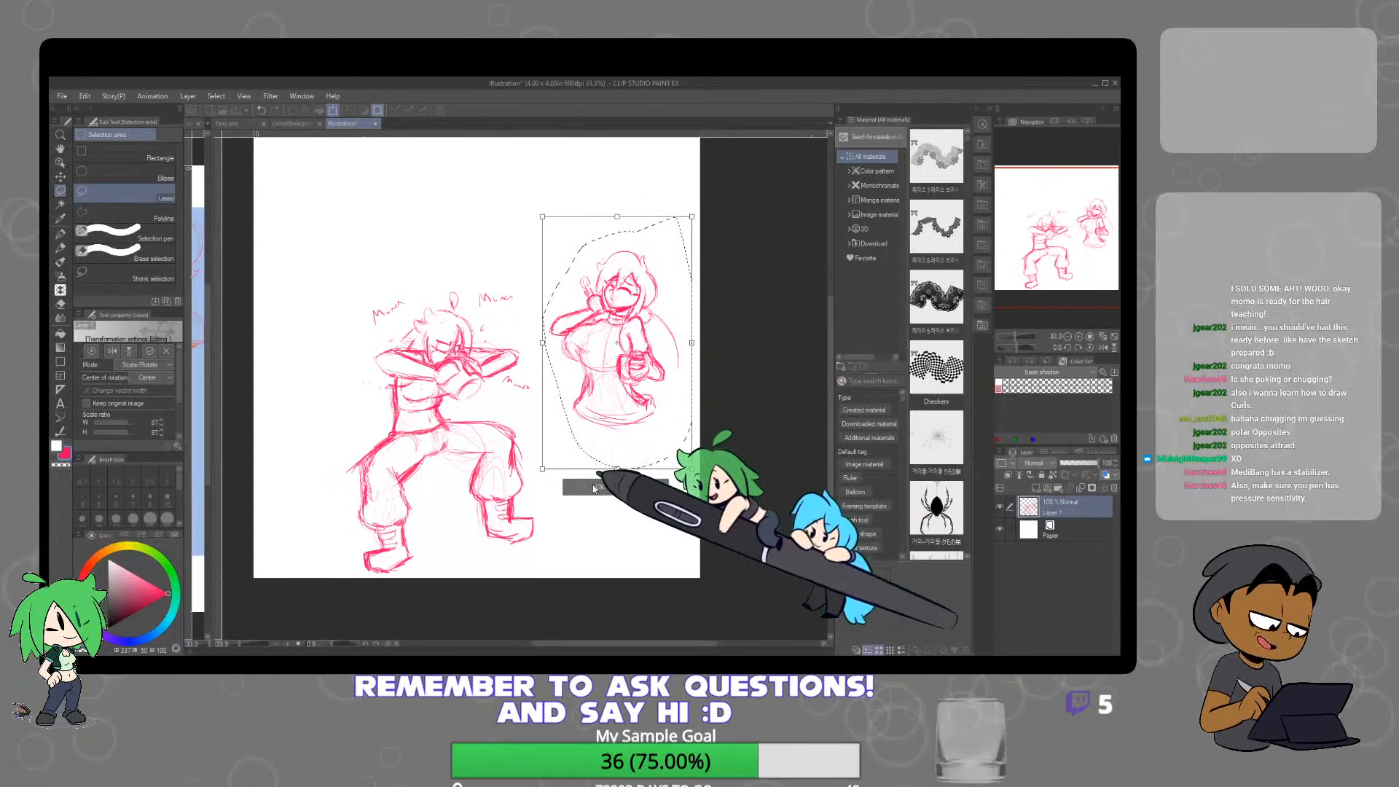
{"action": "left_click", "coordinate": [594, 486]}
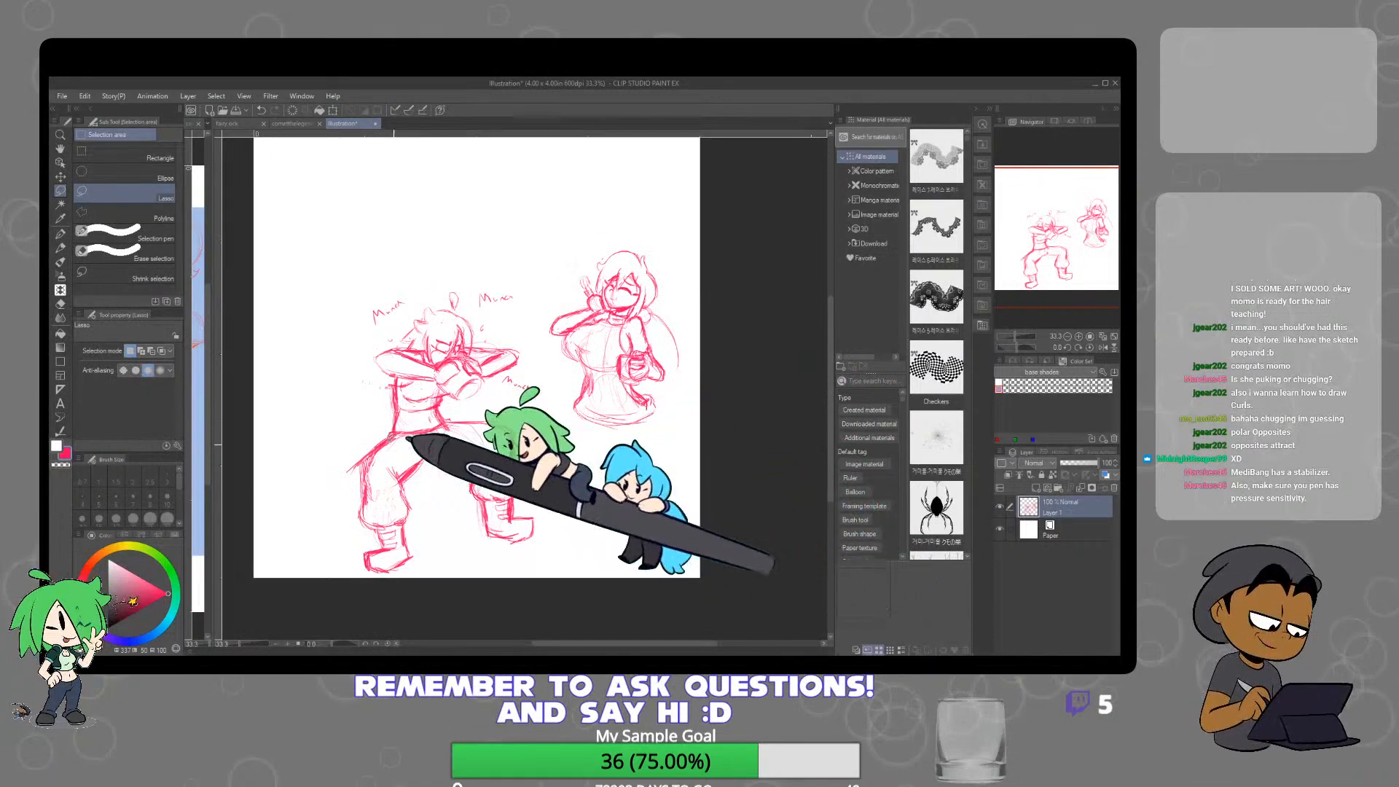
Compare the Mapping pen, Pixel Brush, rough pen and another pen with vertical test strokes beside the right figure, undoing each one
{"action": "left_click", "coordinate": [61, 248]}
{"action": "scroll", "coordinate": [581, 372], "scroll_direction": "up", "scroll_amount": 4}
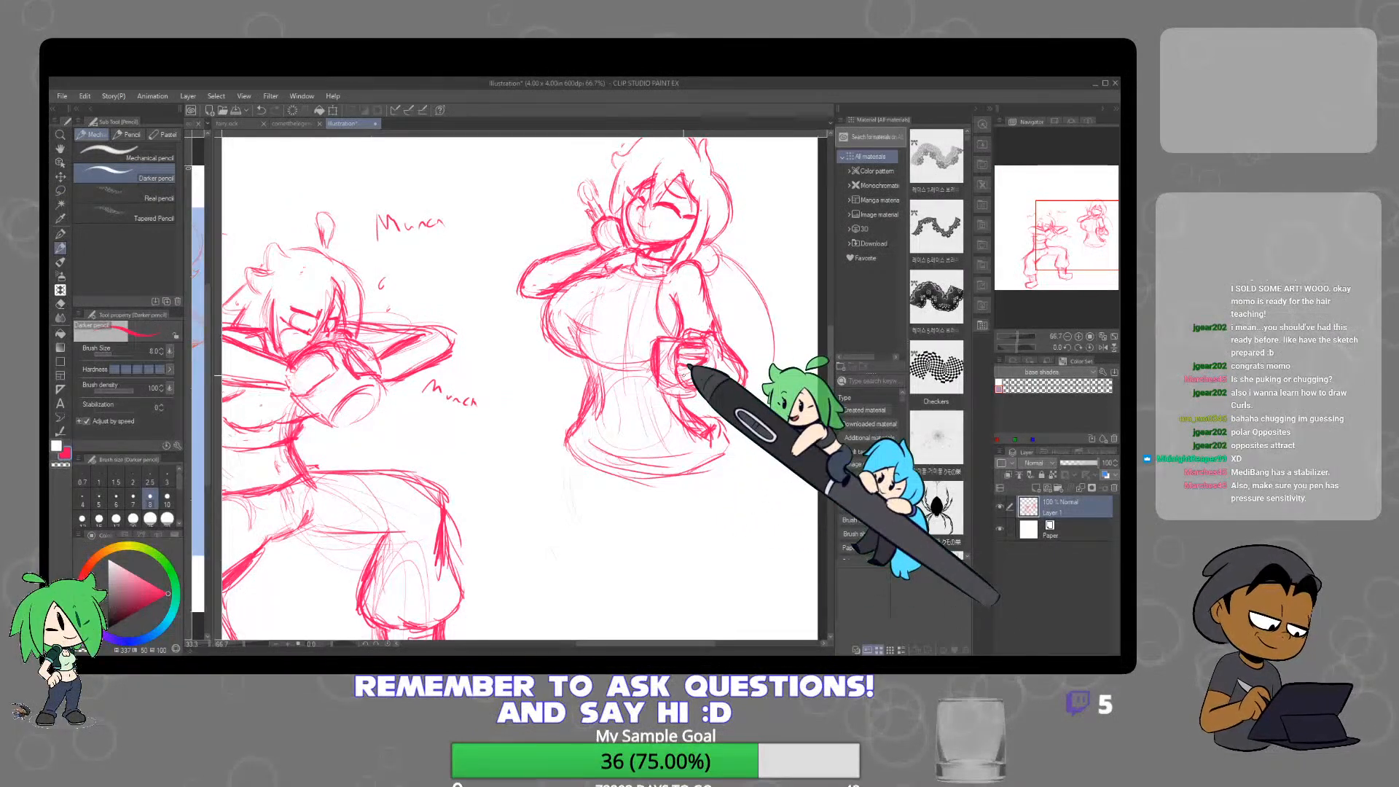
{"action": "left_click", "coordinate": [61, 234]}
{"action": "mouse_move", "coordinate": [522, 171]}
{"action": "left_mouse_down"}
{"action": "mouse_move", "coordinate": [508, 349]}
{"action": "mouse_move", "coordinate": [534, 411]}
{"action": "left_mouse_up"}
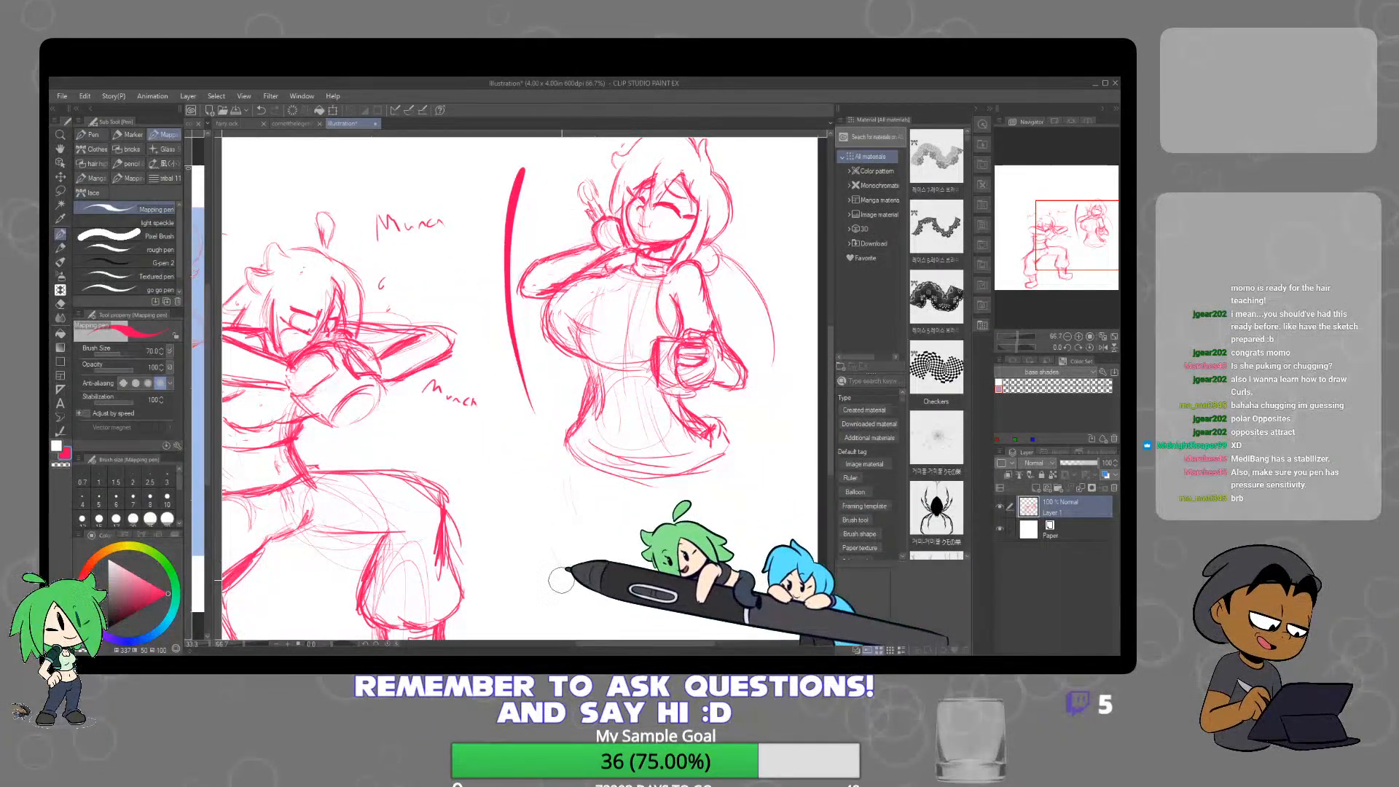
{"action": "key", "text": "ctrl+z"}
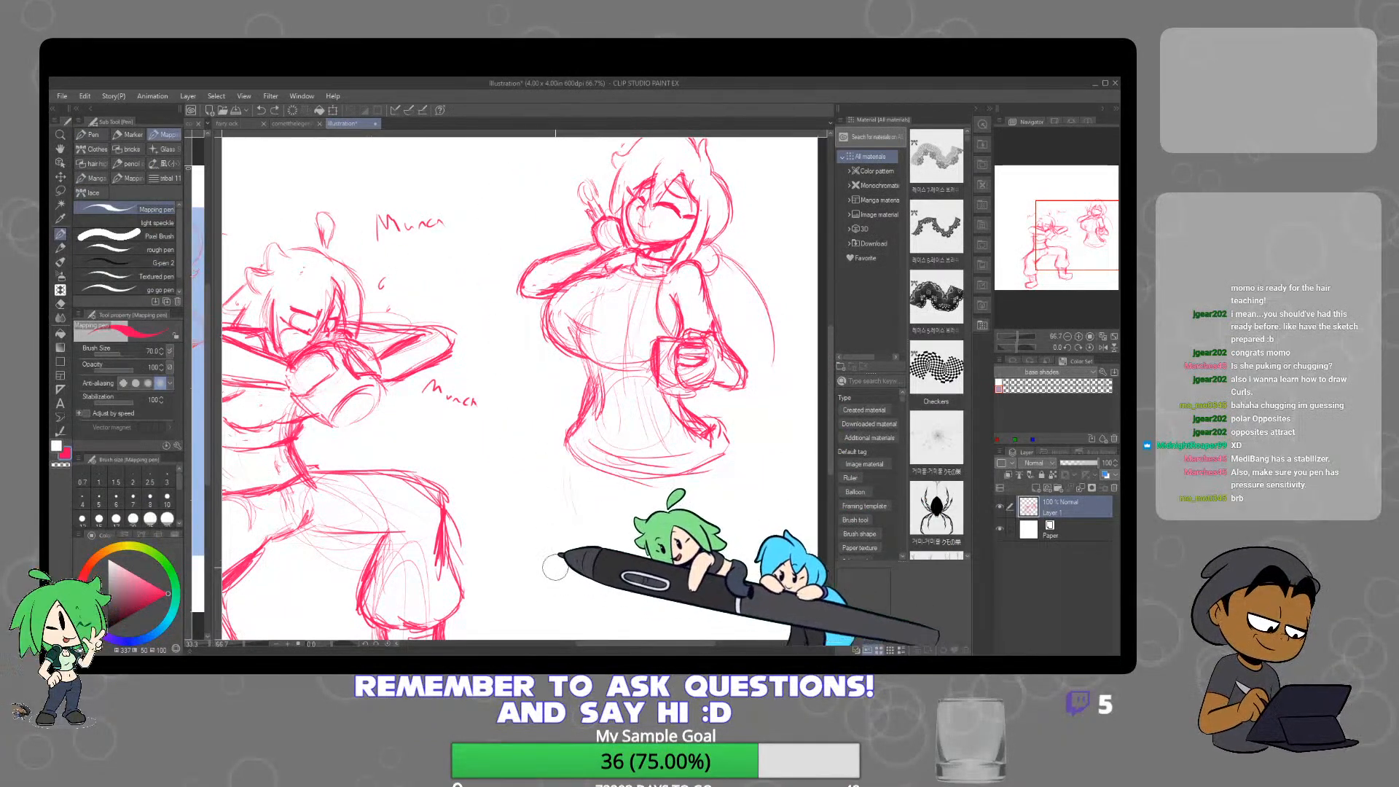
{"action": "left_click", "coordinate": [164, 236]}
{"action": "left_click_drag", "start_coordinate": [499, 204], "coordinate": [503, 452]}
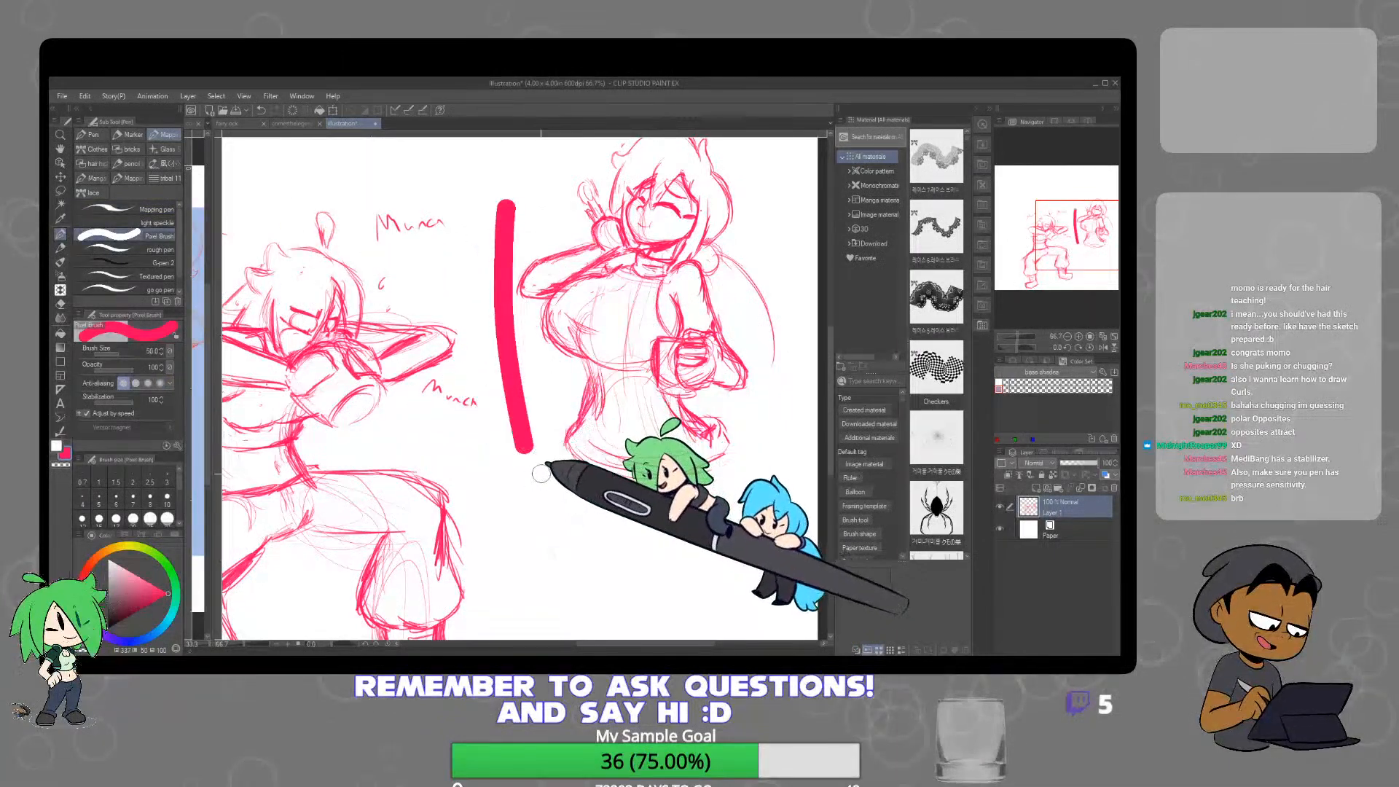
{"action": "key", "text": "ctrl+z"}
{"action": "left_click", "coordinate": [161, 249]}
{"action": "left_click_drag", "start_coordinate": [522, 213], "coordinate": [582, 594]}
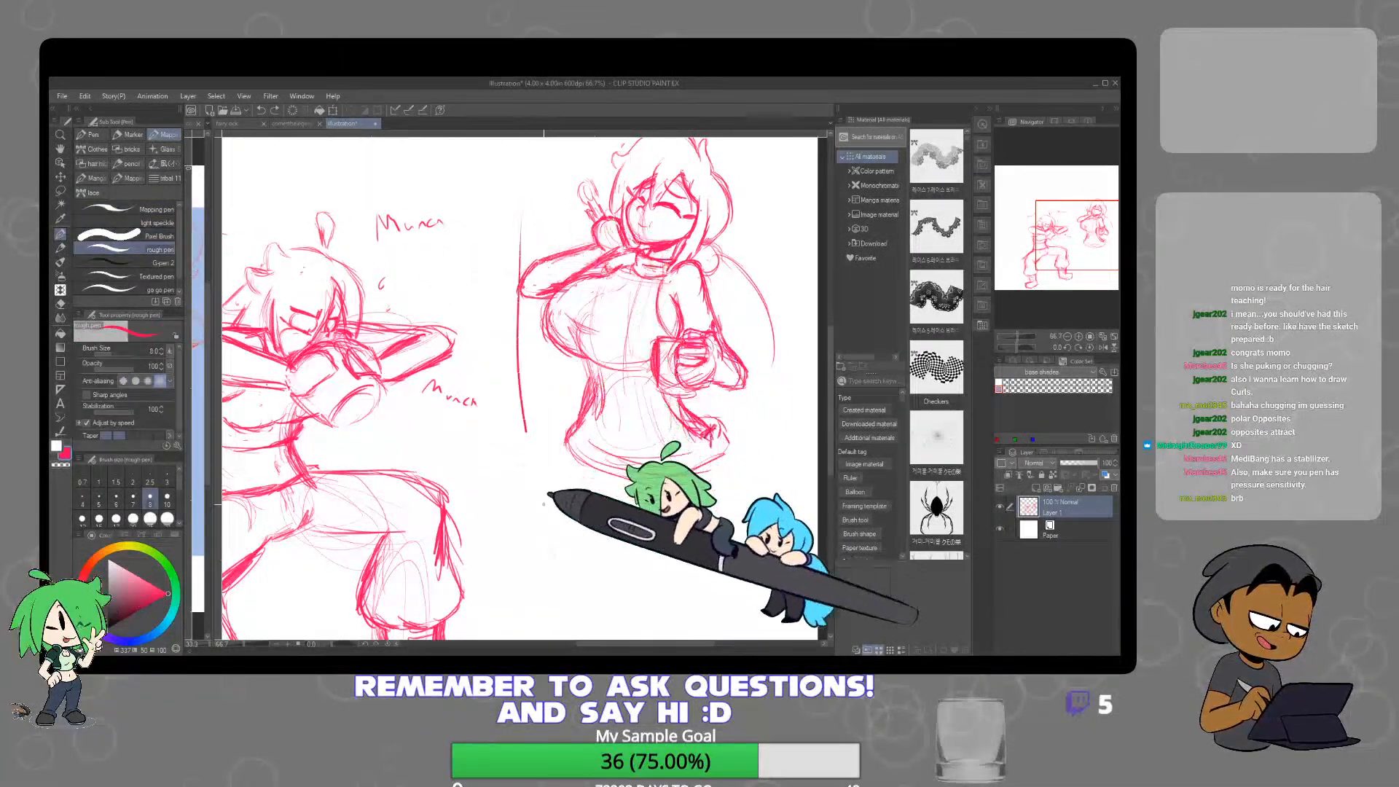
{"action": "key", "text": "ctrl+z"}
{"action": "left_click", "coordinate": [160, 289]}
{"action": "left_click_drag", "start_coordinate": [507, 213], "coordinate": [546, 495]}
{"action": "key", "text": "ctrl+z"}
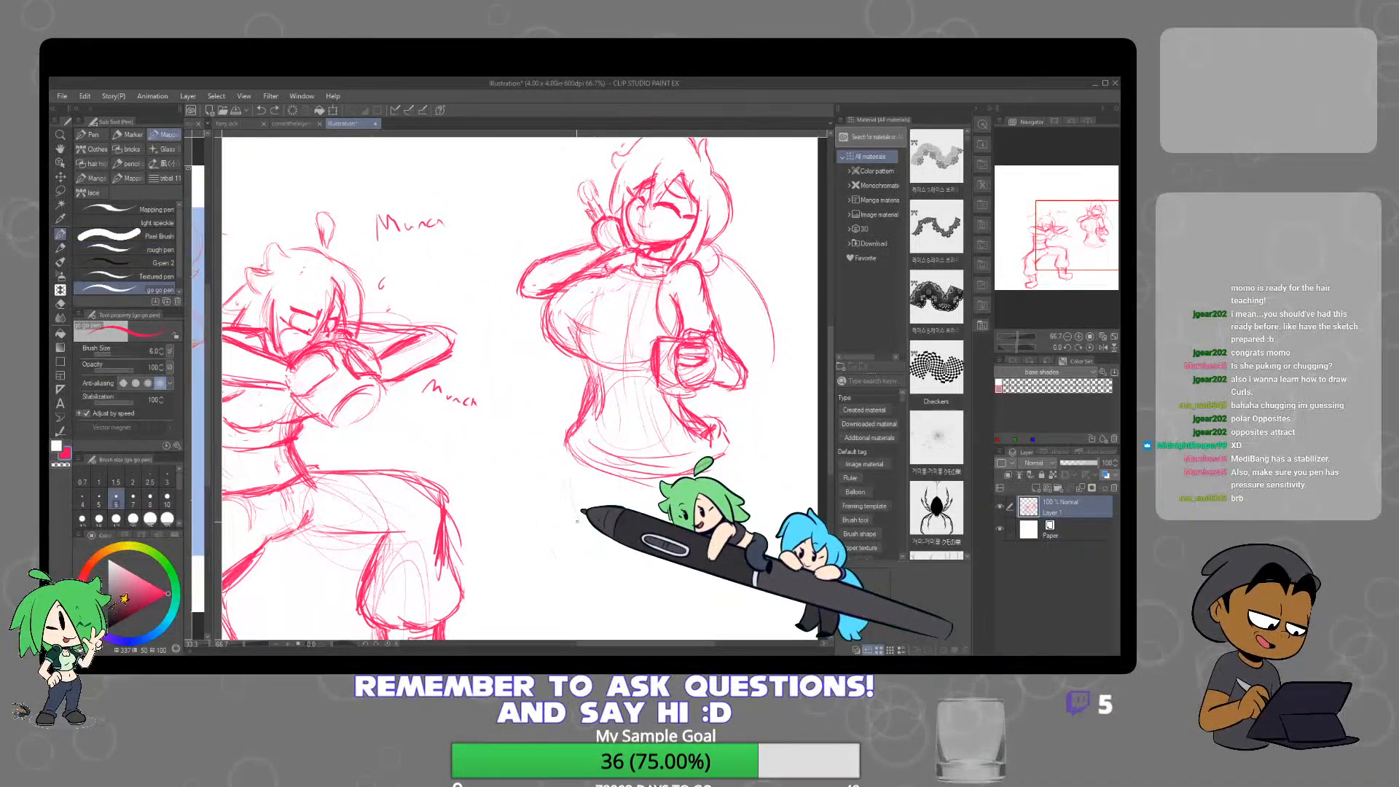
Sketch the right figure's hips and thighs below the hem and a long curved ponytail behind its back with the Darker pencil
{"action": "left_click", "coordinate": [61, 248]}
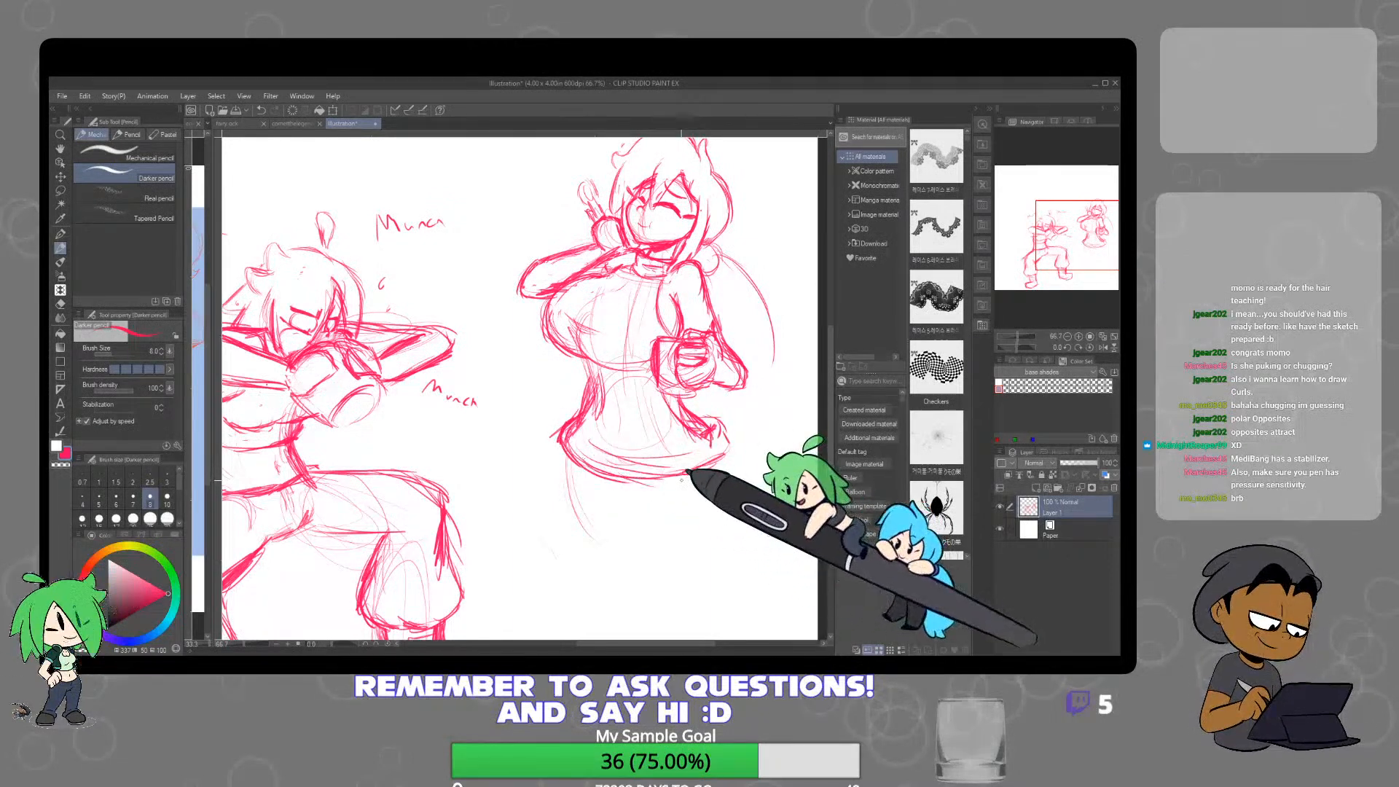
{"action": "key", "text": "e"}
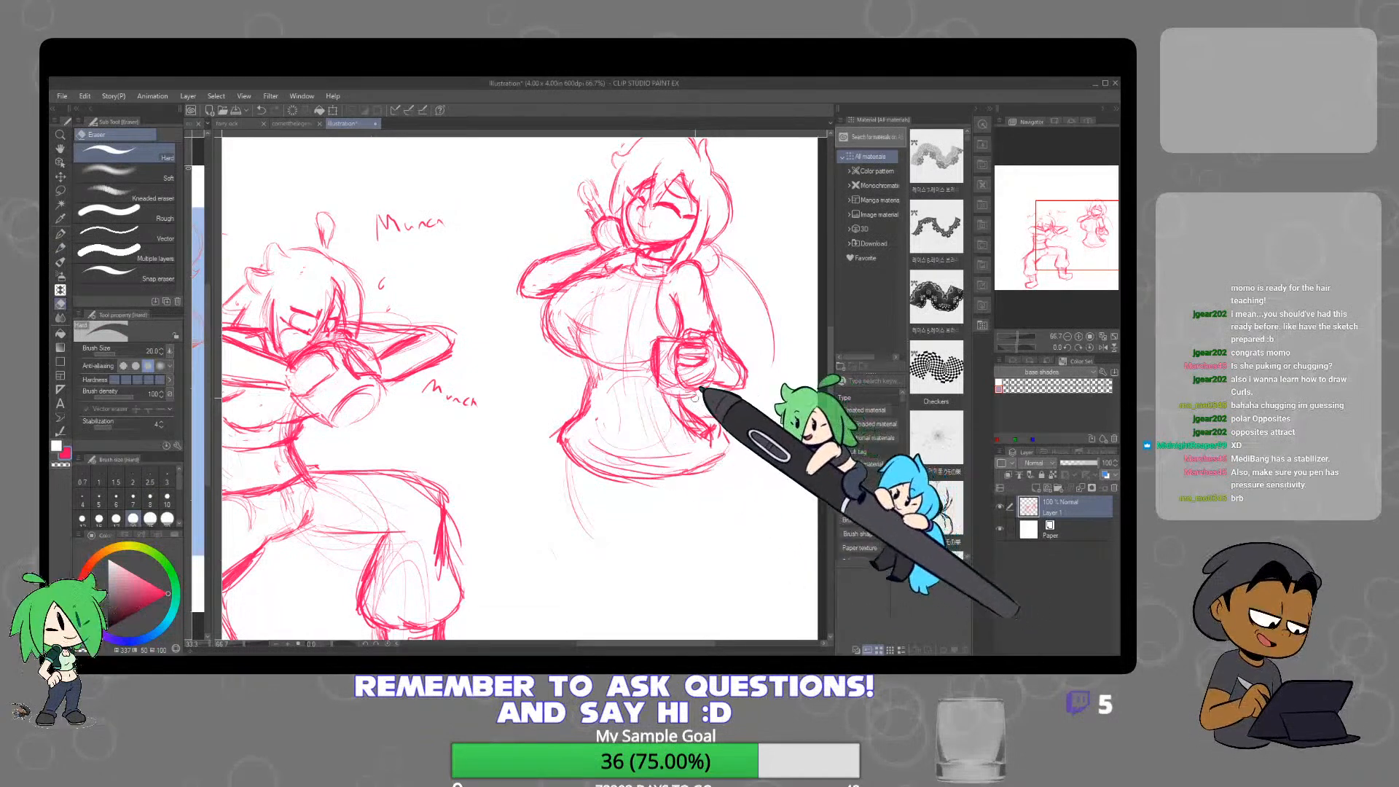
{"action": "key", "text": "p"}
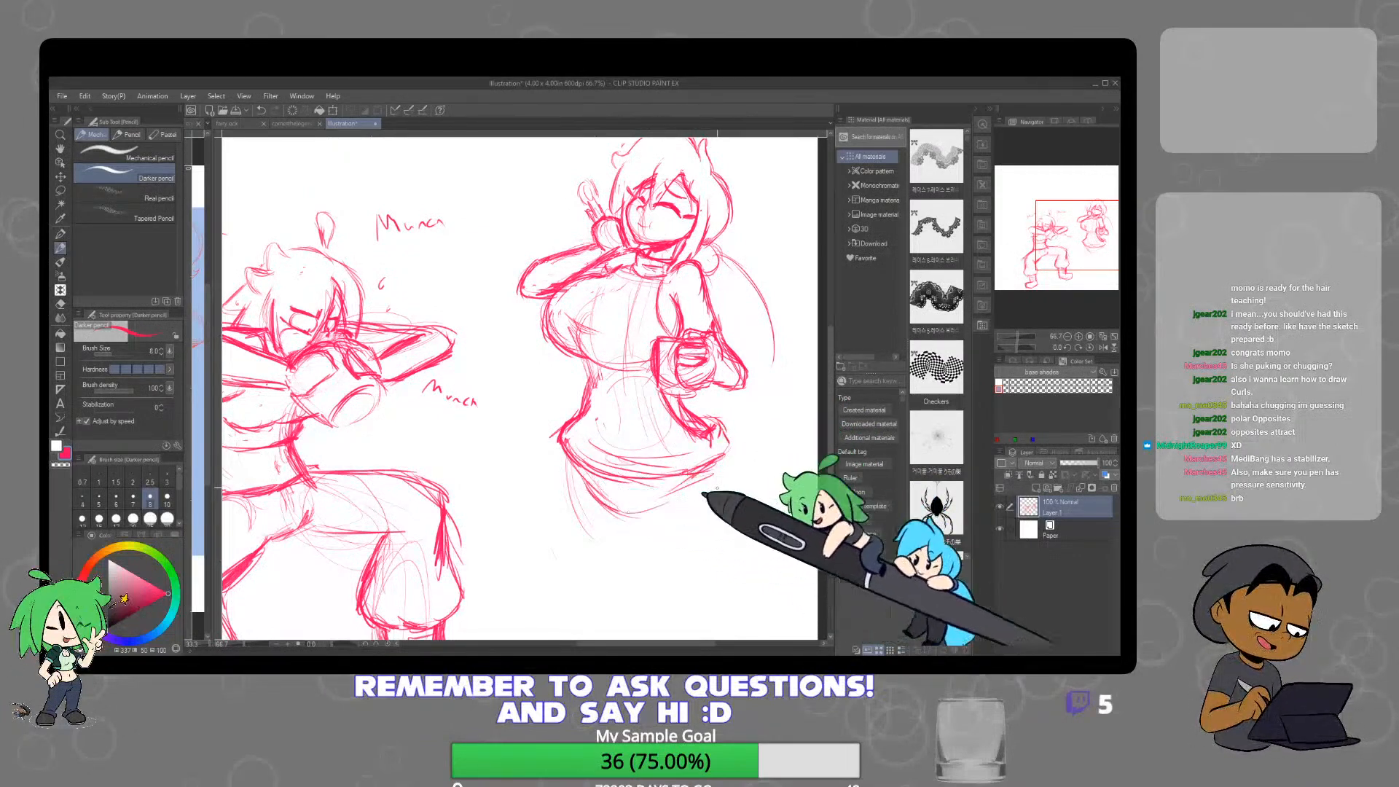
{"action": "scroll", "coordinate": [703, 494], "scroll_direction": "down", "scroll_amount": 1}
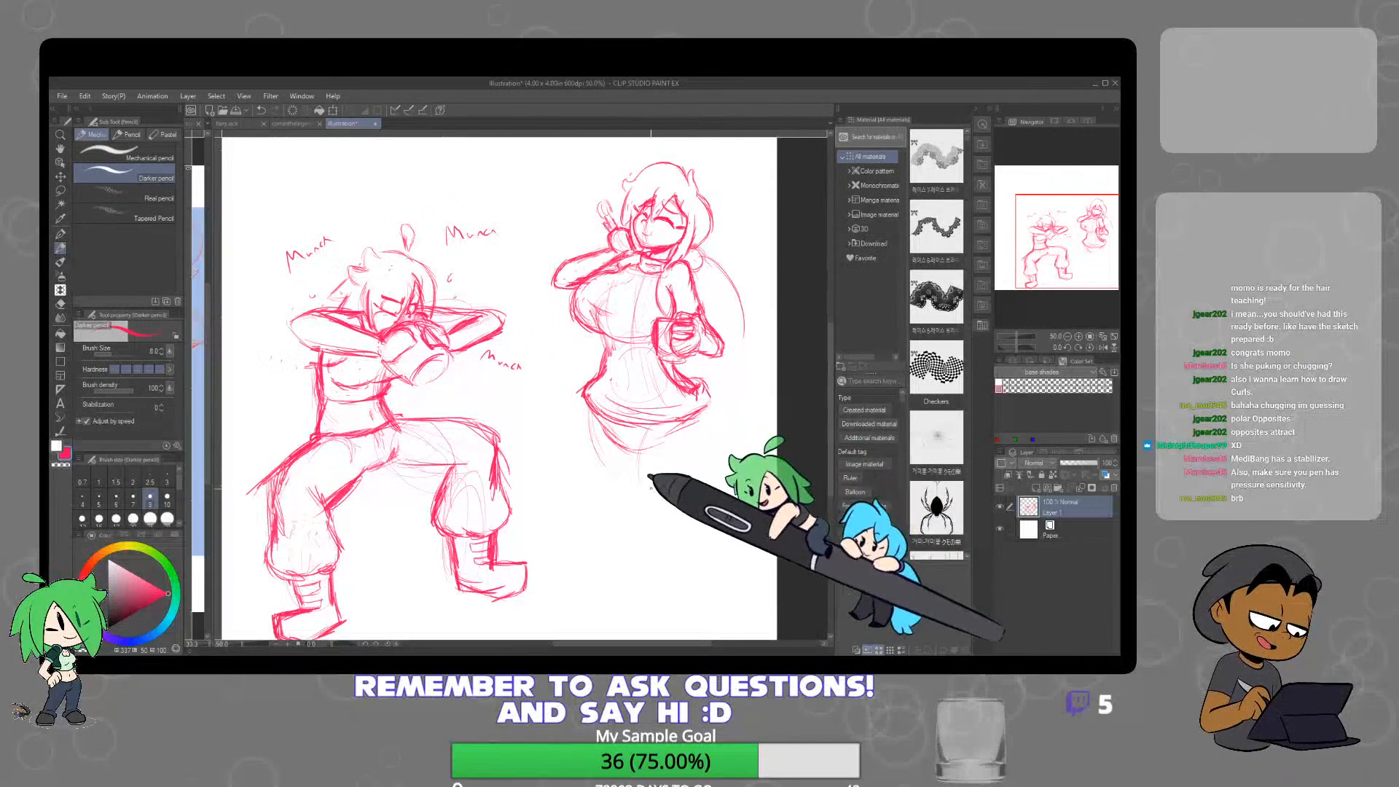
{"action": "left_click_drag", "start_coordinate": [639, 437], "coordinate": [641, 534]}
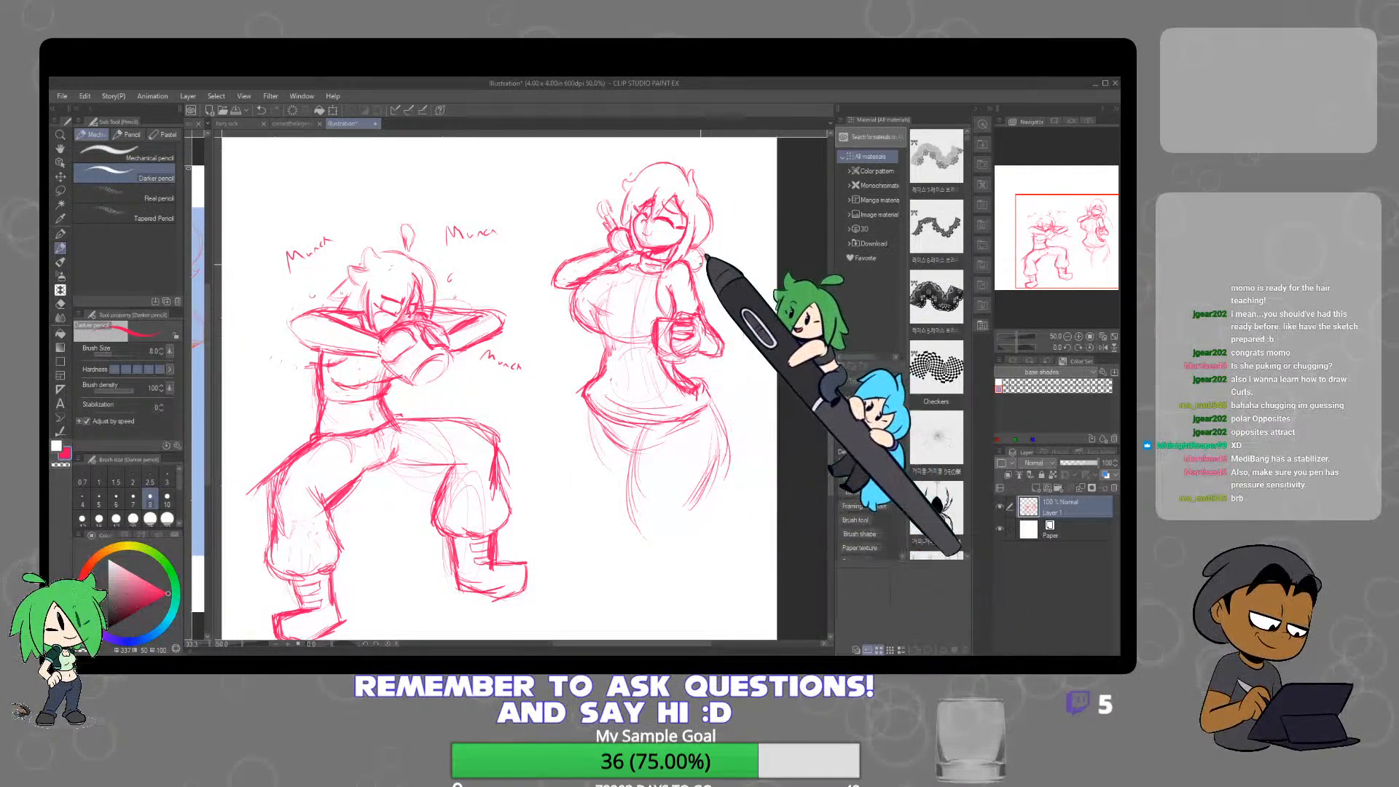
{"action": "mouse_move", "coordinate": [703, 257]}
{"action": "left_mouse_down"}
{"action": "mouse_move", "coordinate": [750, 333]}
{"action": "mouse_move", "coordinate": [726, 271]}
{"action": "mouse_move", "coordinate": [749, 413]}
{"action": "left_mouse_up"}
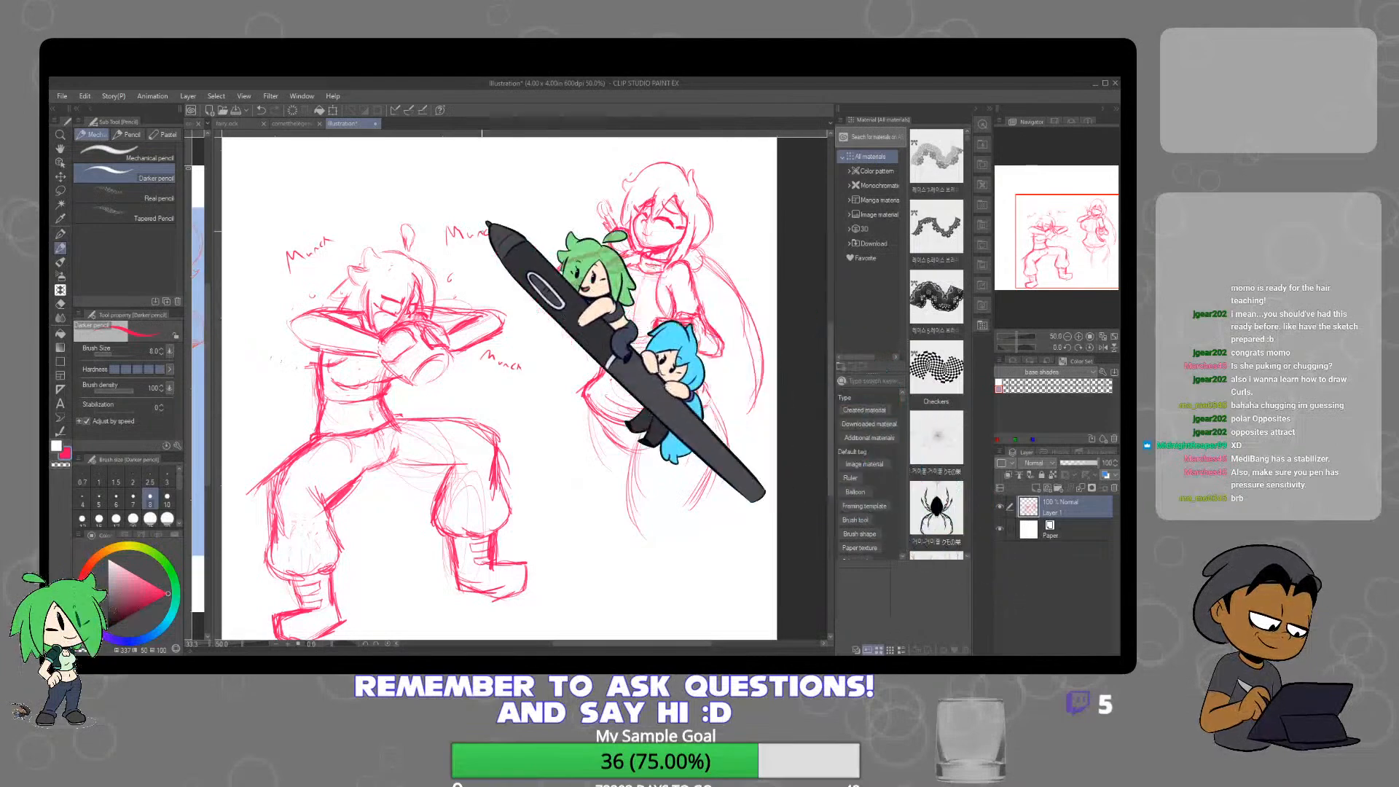
Lasso the whole right figure, including its new thighs and ponytail
{"action": "left_click", "coordinate": [60, 190]}
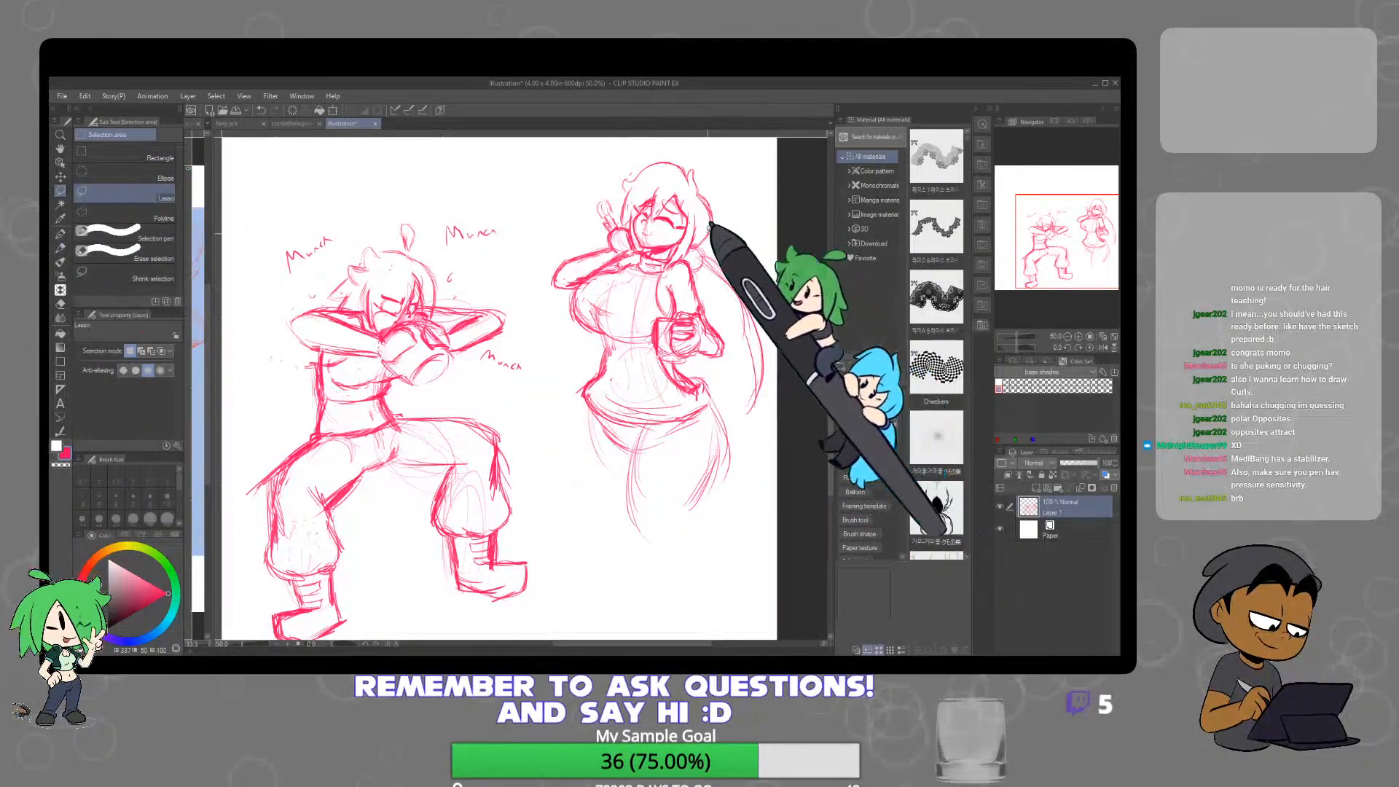
{"action": "scroll", "coordinate": [739, 295], "scroll_direction": "up", "scroll_amount": 1}
{"action": "scroll", "coordinate": [739, 305], "scroll_direction": "down", "scroll_amount": 2}
{"action": "mouse_move", "coordinate": [724, 240]}
{"action": "left_mouse_down"}
{"action": "mouse_move", "coordinate": [650, 169]}
{"action": "mouse_move", "coordinate": [608, 222]}
{"action": "mouse_move", "coordinate": [603, 300]}
{"action": "mouse_move", "coordinate": [640, 426]}
{"action": "mouse_move", "coordinate": [768, 430]}
{"action": "mouse_move", "coordinate": [726, 490]}
{"action": "mouse_move", "coordinate": [680, 489]}
{"action": "mouse_move", "coordinate": [689, 462]}
{"action": "left_mouse_up"}
Try scaling the selected right figure down to 90%, and undo the change
{"action": "left_click", "coordinate": [721, 511]}
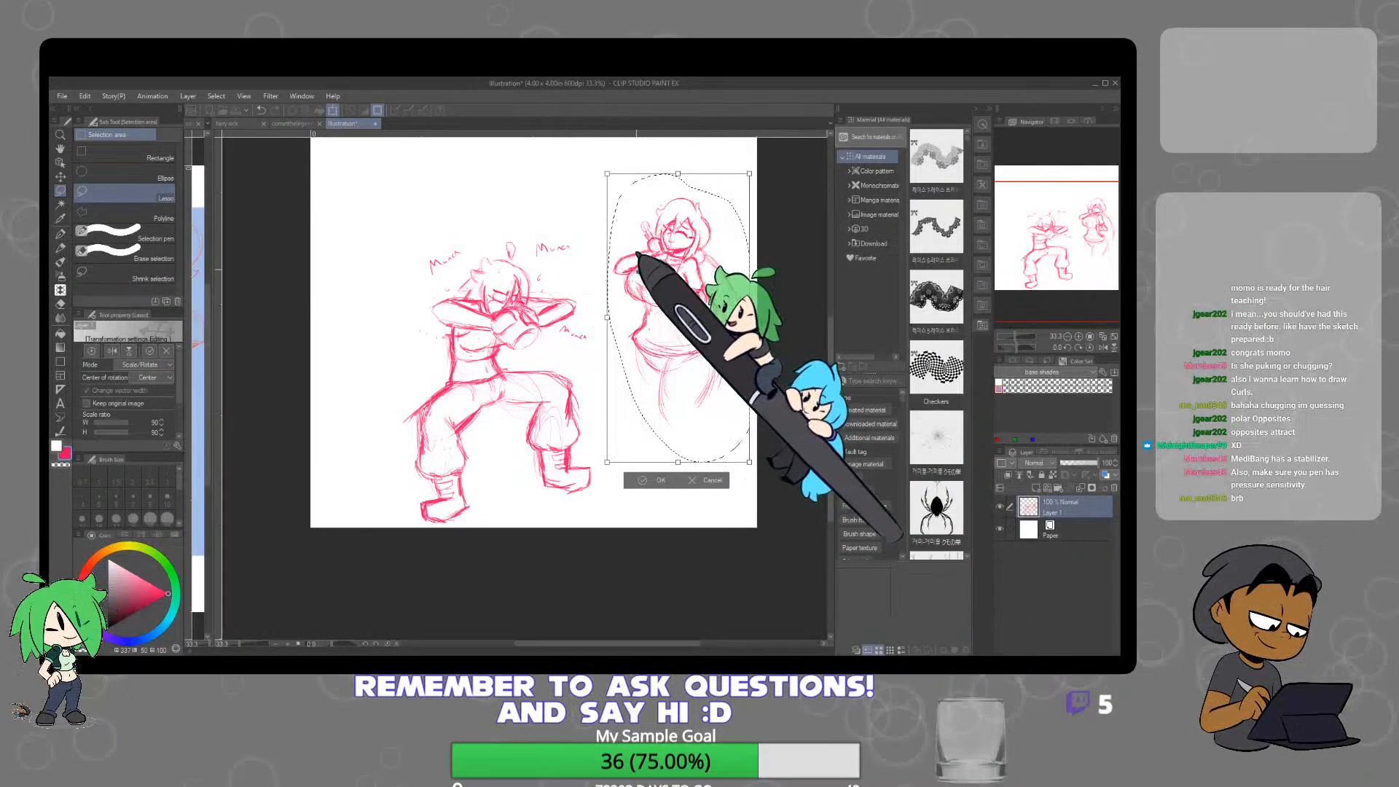
{"action": "left_click", "coordinate": [657, 481]}
{"action": "key", "text": "ctrl+d"}
{"action": "key", "text": "ctrl+z"}
{"action": "key", "text": "ctrl+z"}
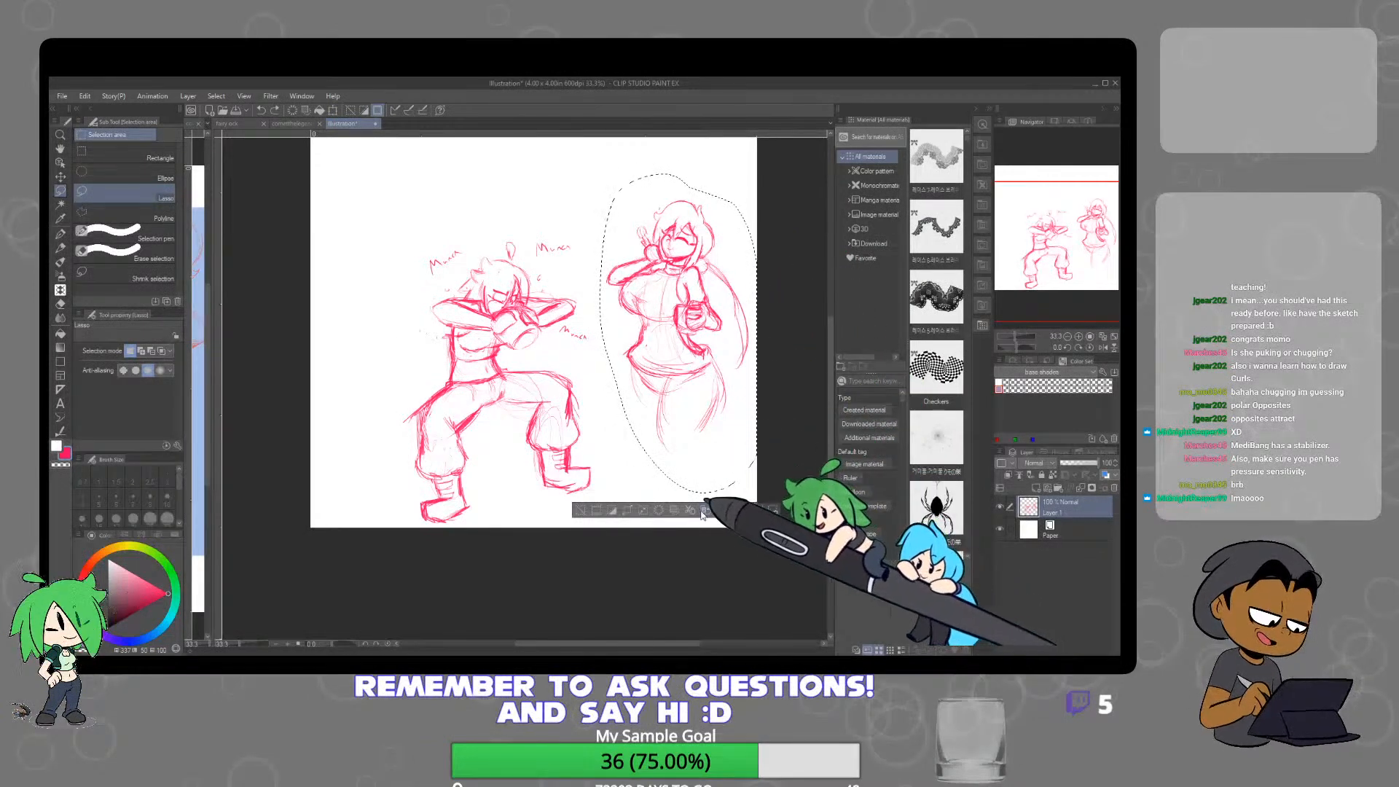
Move the selected right figure slightly up and toward the left figure, keeping its size, and clear the selection
{"action": "left_click", "coordinate": [719, 512]}
{"action": "left_click_drag", "start_coordinate": [711, 409], "coordinate": [701, 377]}
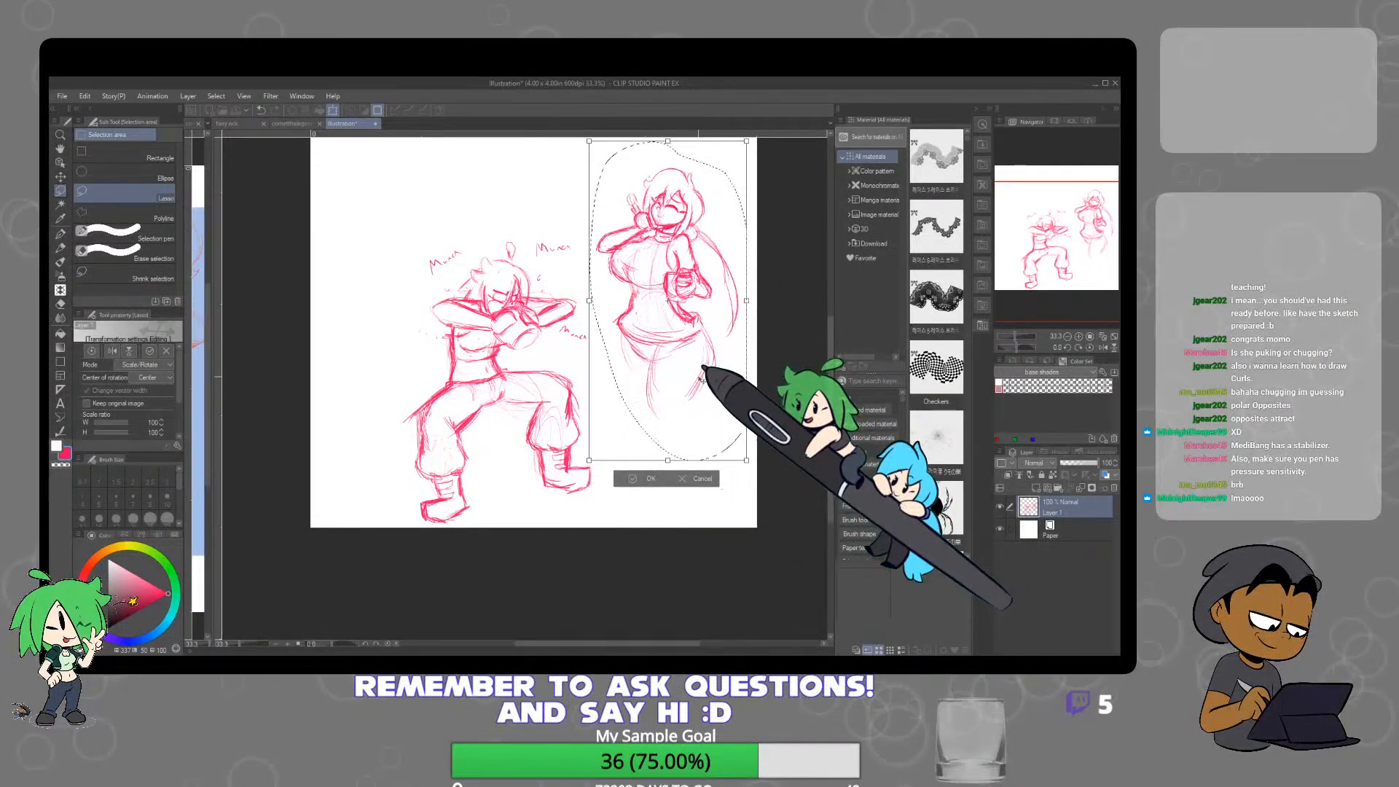
{"action": "left_click", "coordinate": [631, 480]}
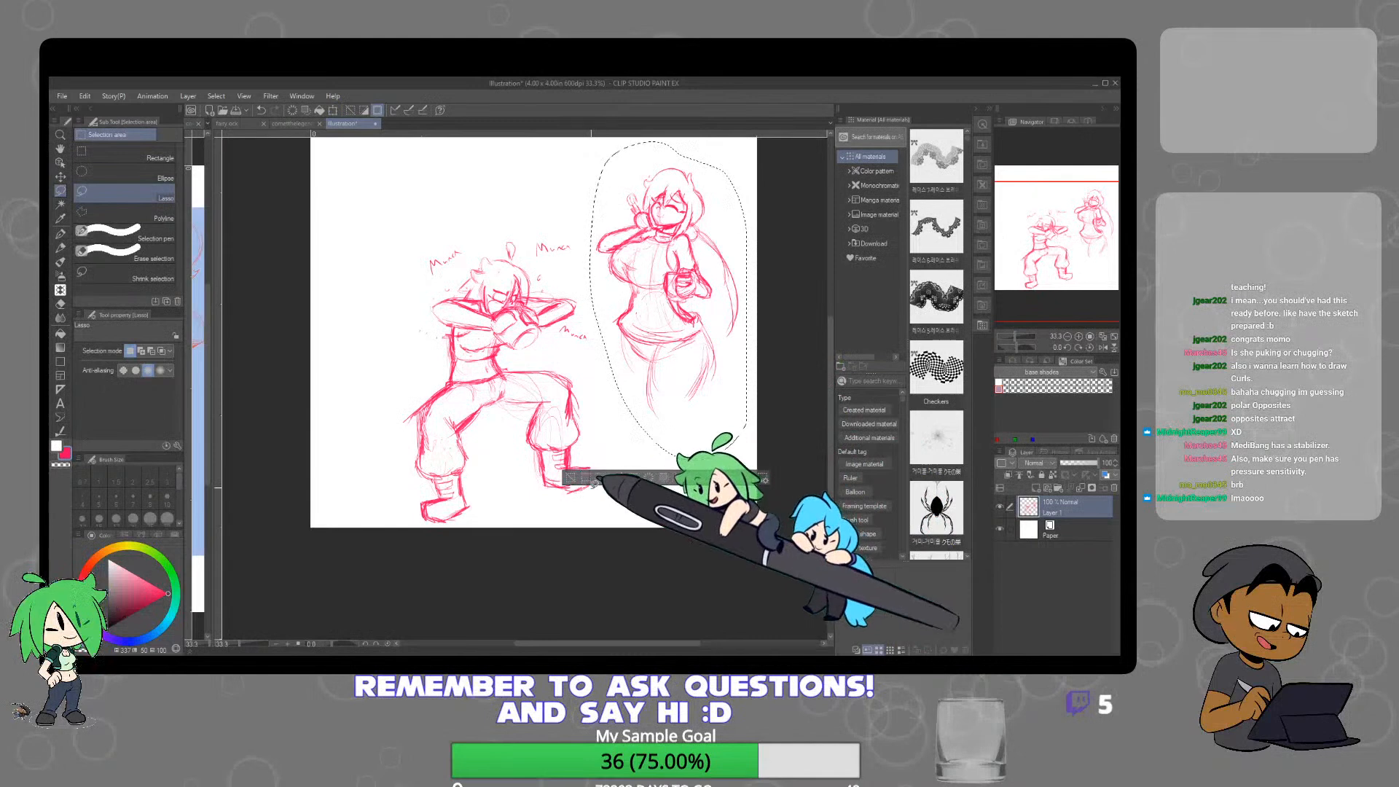
{"action": "key", "text": "ctrl+d"}
Sketch the right figure's crotch line, inner thighs and outer thigh contours with the Darker pencil
{"action": "key", "text": "p"}
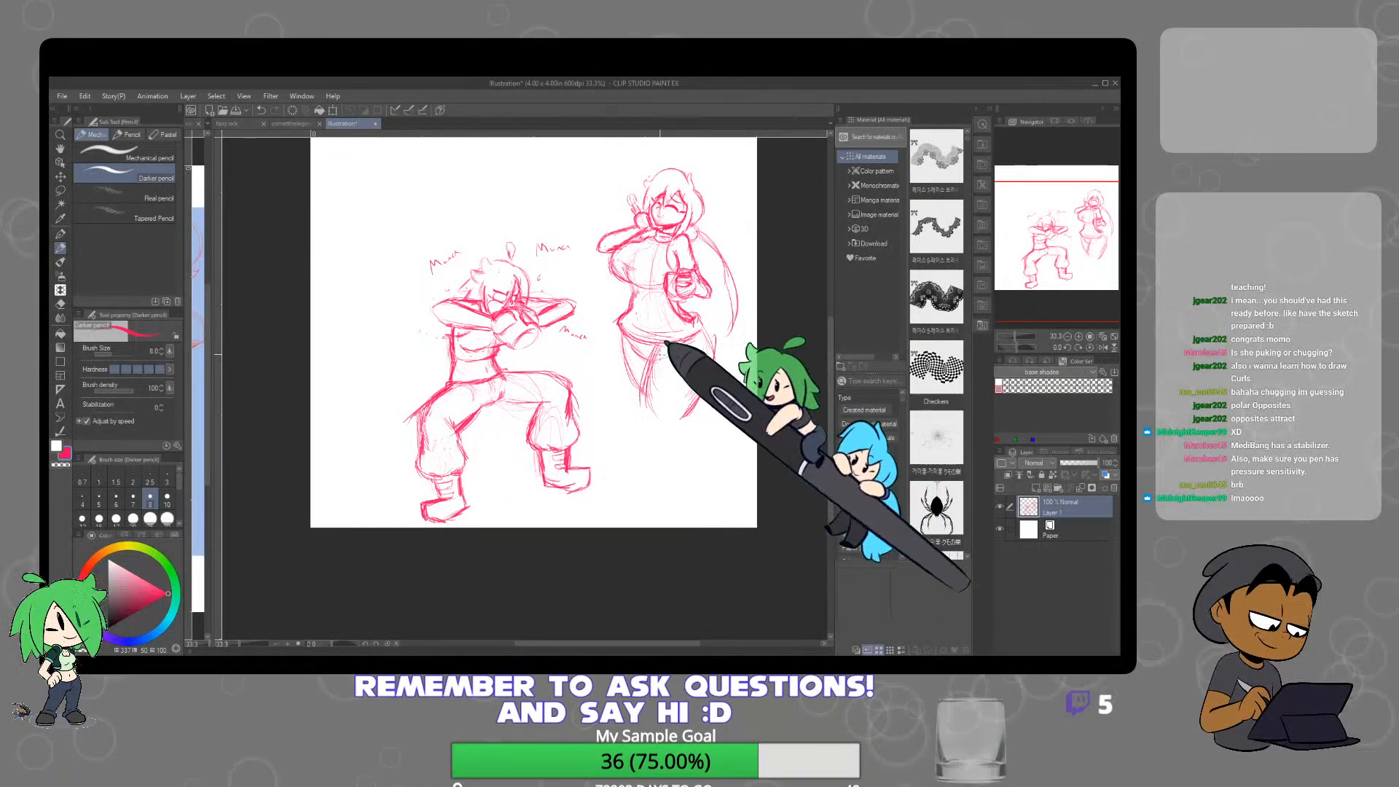
{"action": "scroll", "coordinate": [722, 299], "scroll_direction": "up", "scroll_amount": 1}
{"action": "scroll", "coordinate": [736, 298], "scroll_direction": "down", "scroll_amount": 1}
{"action": "left_click_drag", "start_coordinate": [720, 284], "coordinate": [728, 298]}
{"action": "scroll", "coordinate": [728, 299], "scroll_direction": "up", "scroll_amount": 2}
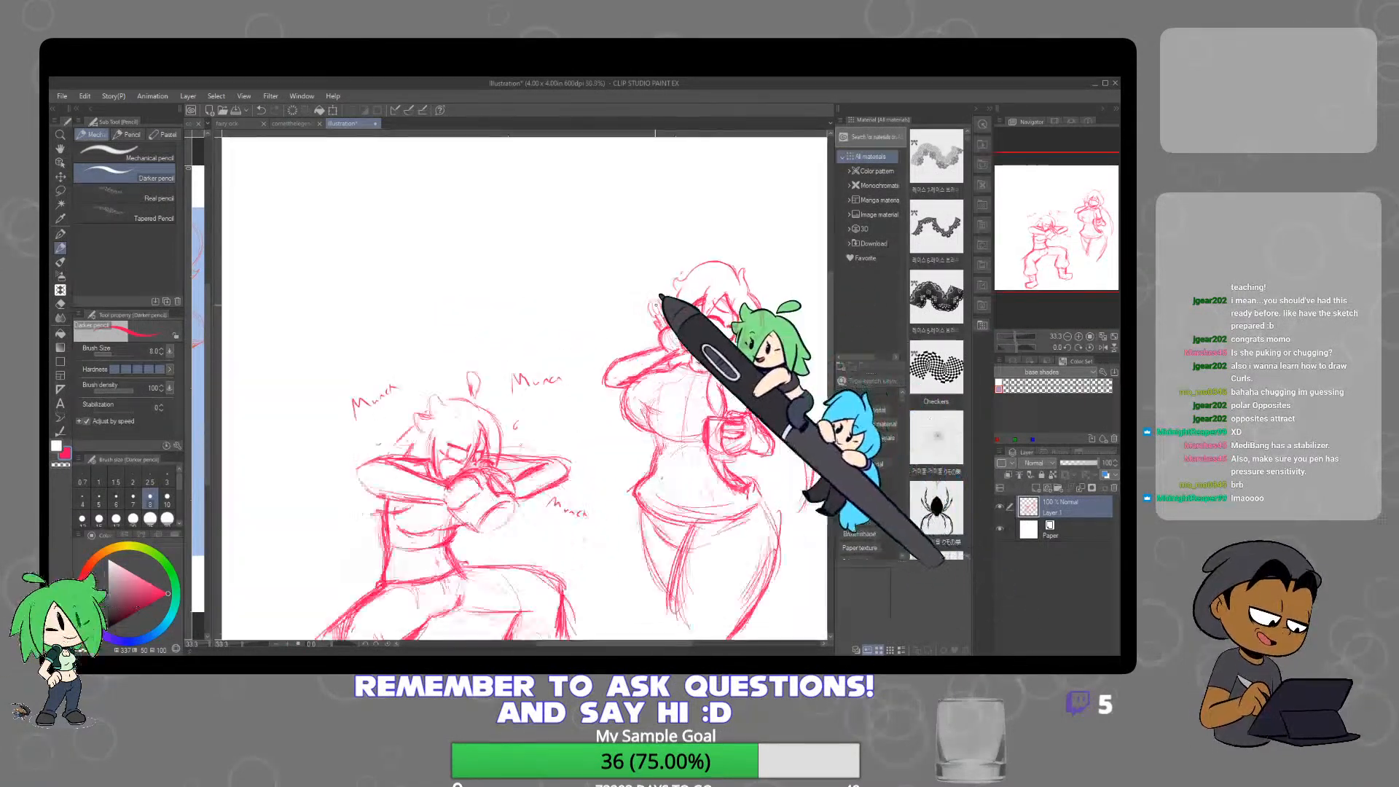
Lasso the raised shape beside the right figure's head, enlarge it to about 110%, and clear the selection
{"action": "left_click", "coordinate": [60, 190]}
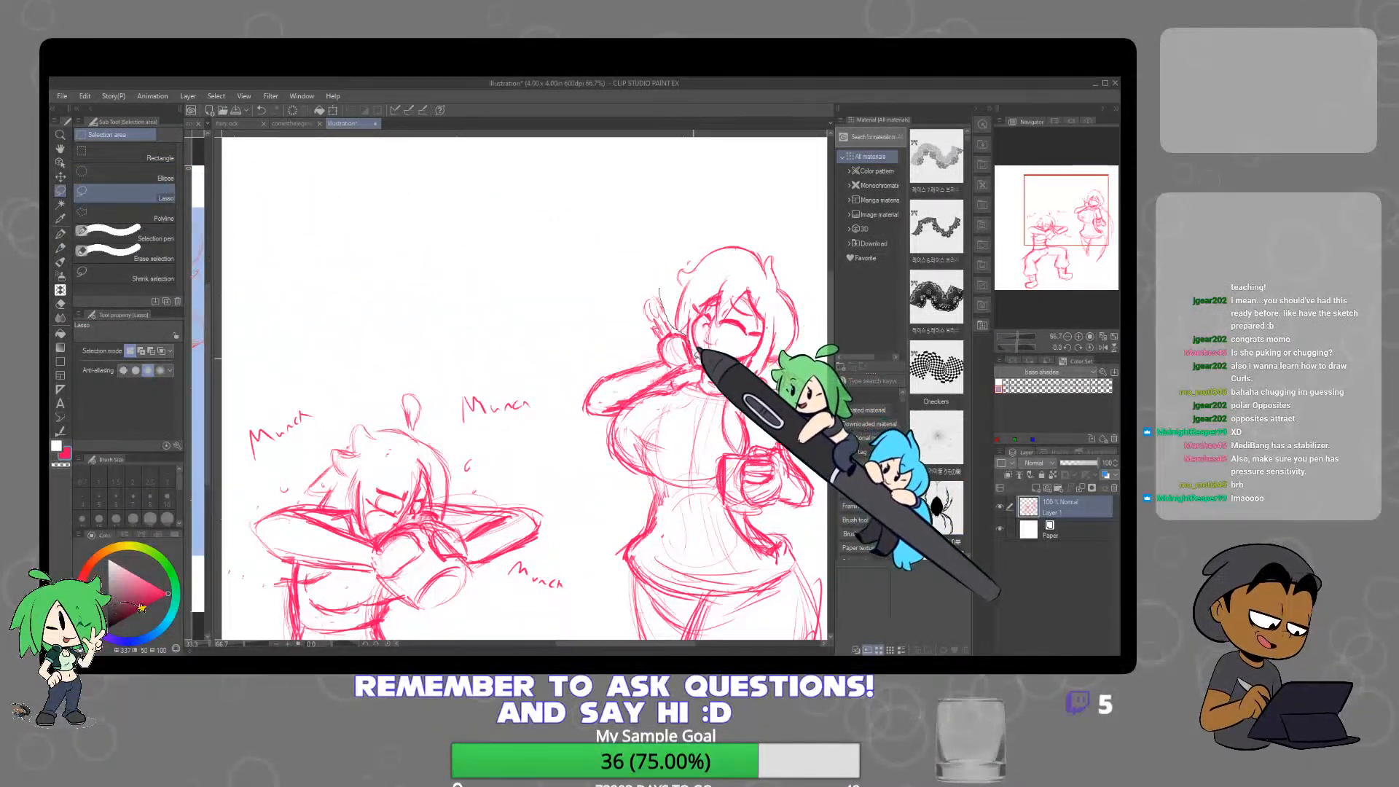
{"action": "mouse_move", "coordinate": [655, 343]}
{"action": "left_mouse_down"}
{"action": "mouse_move", "coordinate": [655, 286]}
{"action": "mouse_move", "coordinate": [688, 360]}
{"action": "left_mouse_up"}
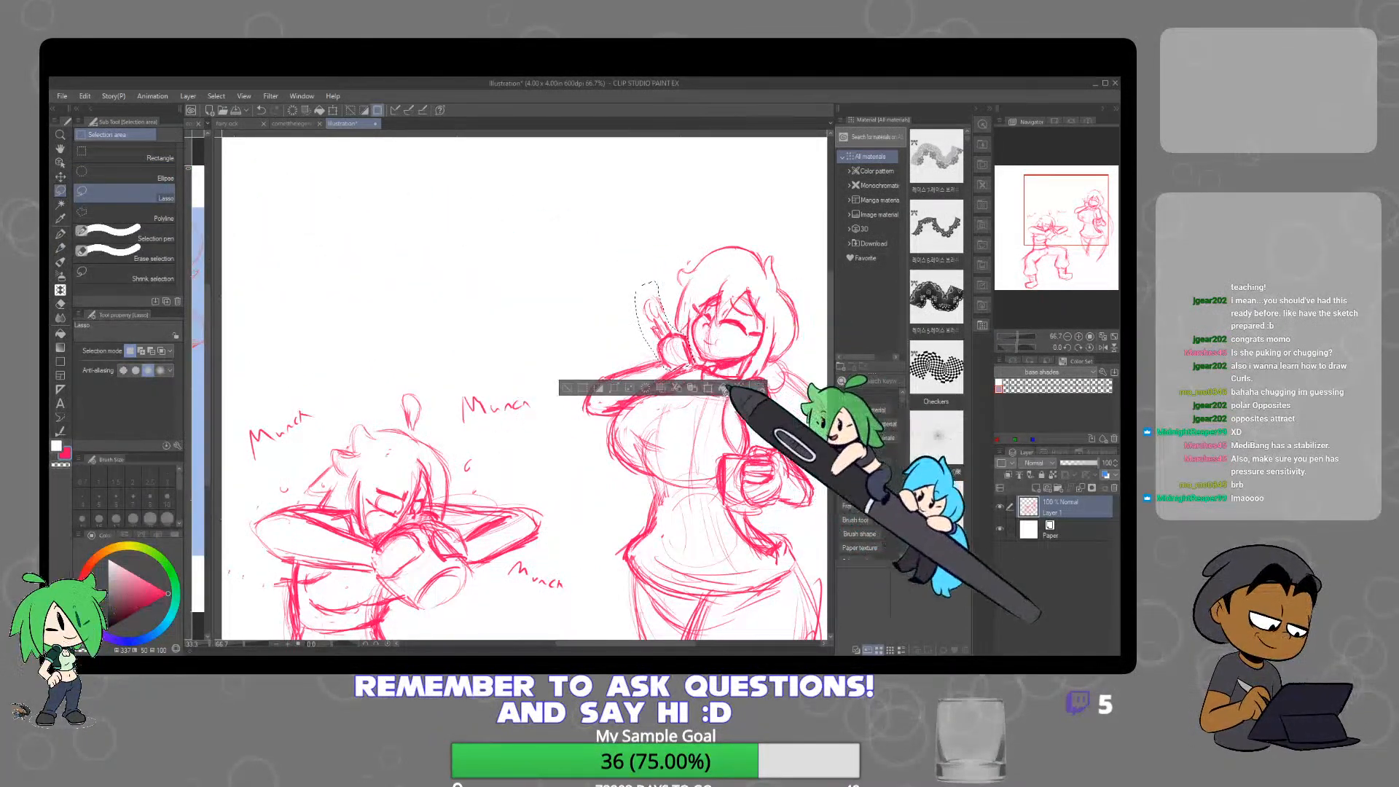
{"action": "left_click", "coordinate": [708, 389]}
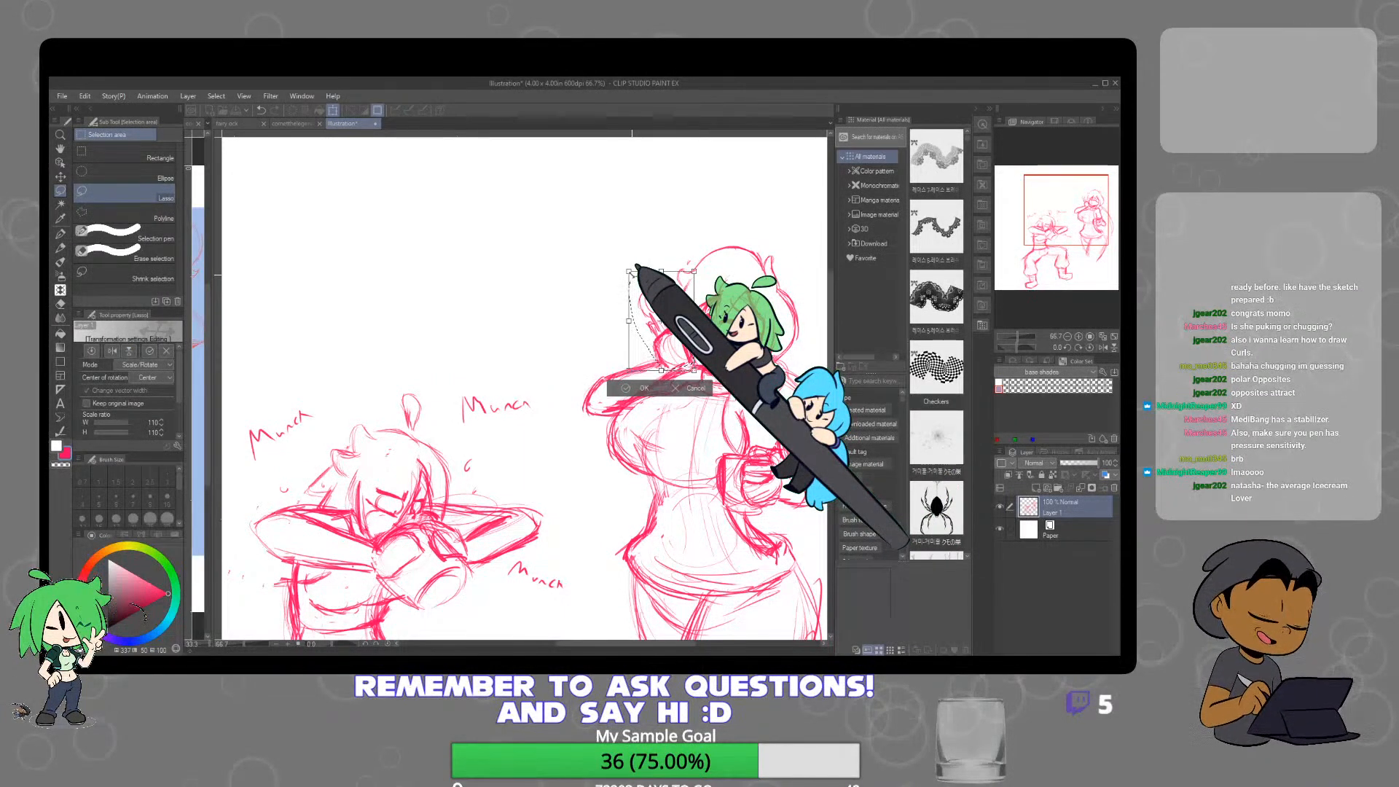
{"action": "left_click", "coordinate": [639, 389]}
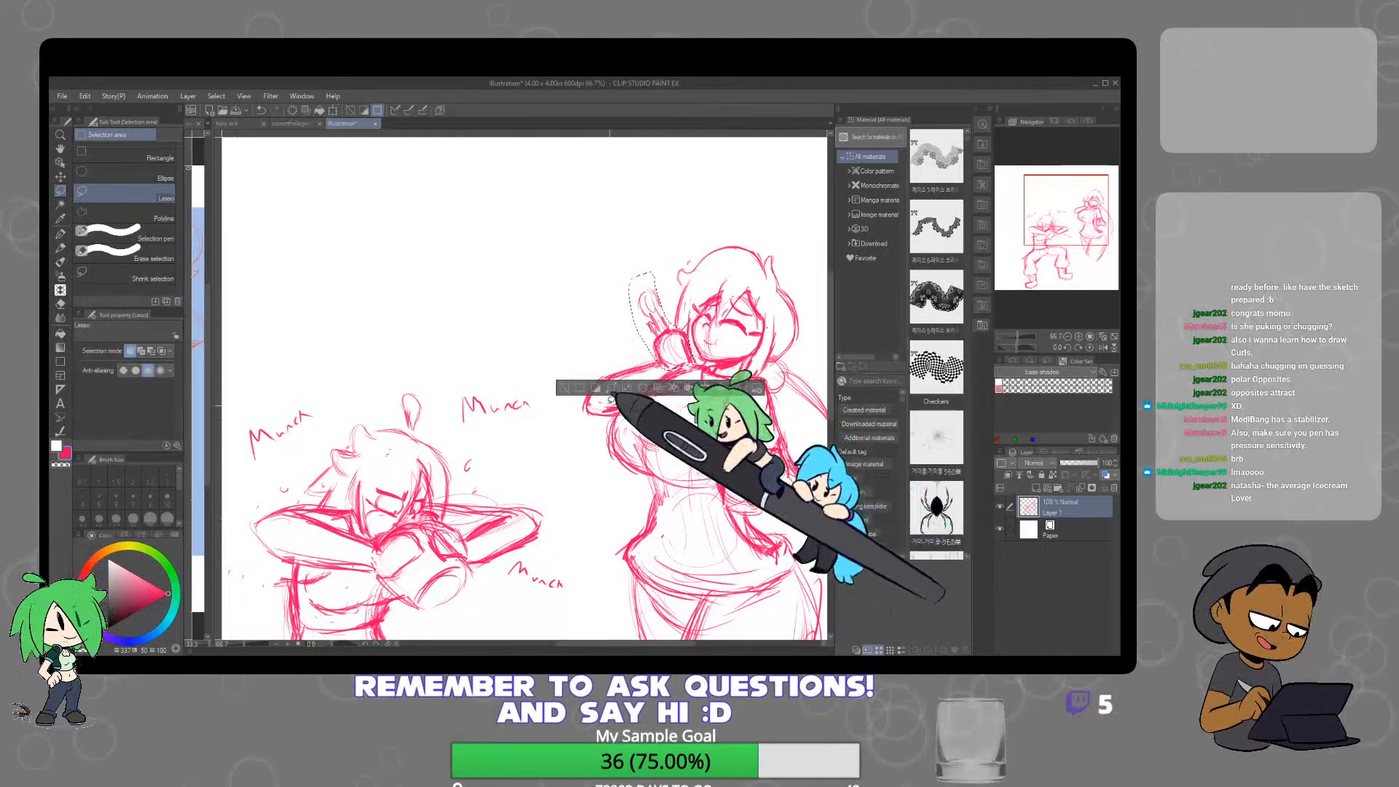
{"action": "left_click", "coordinate": [564, 391]}
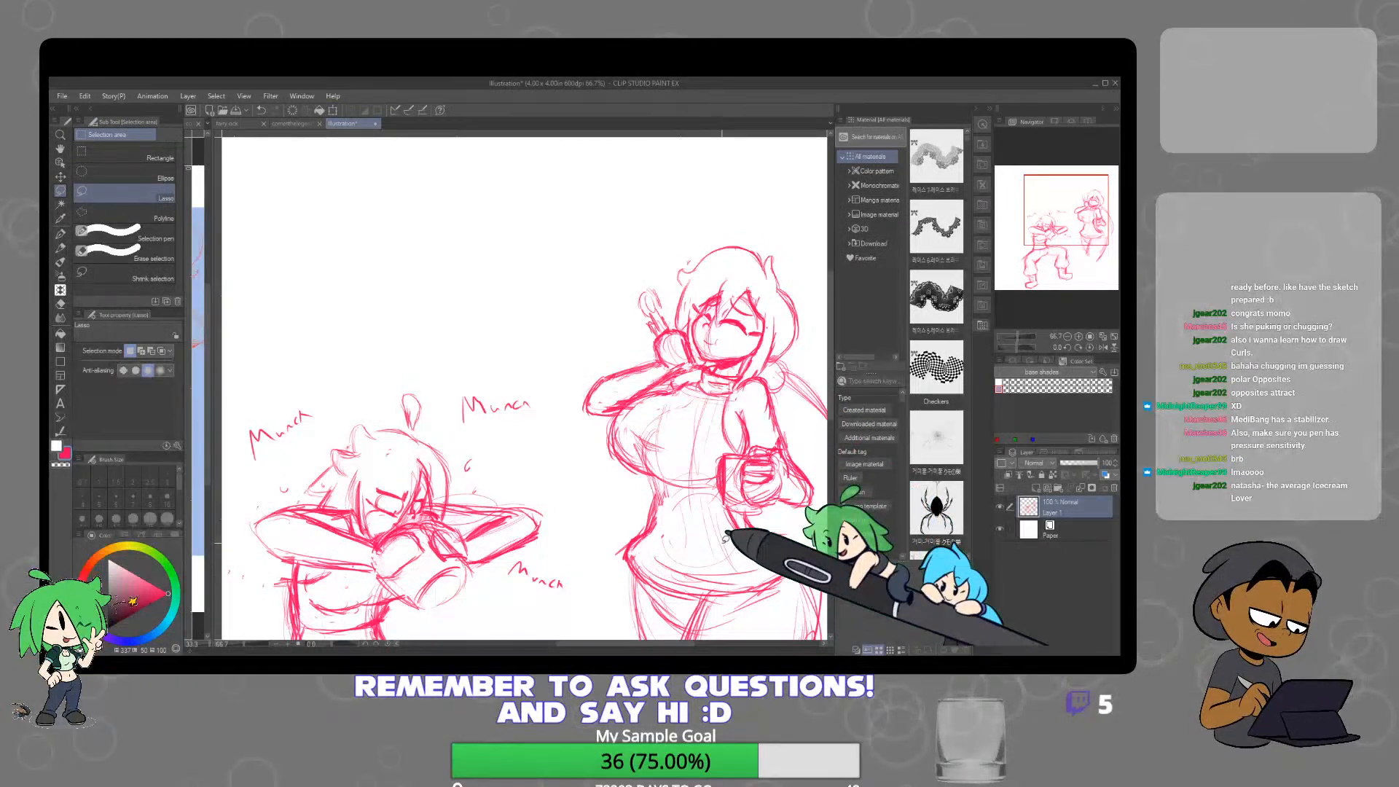
Sketch the right figure's long ponytail sweeping from the neck past the hip, ending in a curled, forked tip
{"action": "left_click", "coordinate": [60, 248]}
{"action": "left_click_drag", "start_coordinate": [772, 466], "coordinate": [578, 357]}
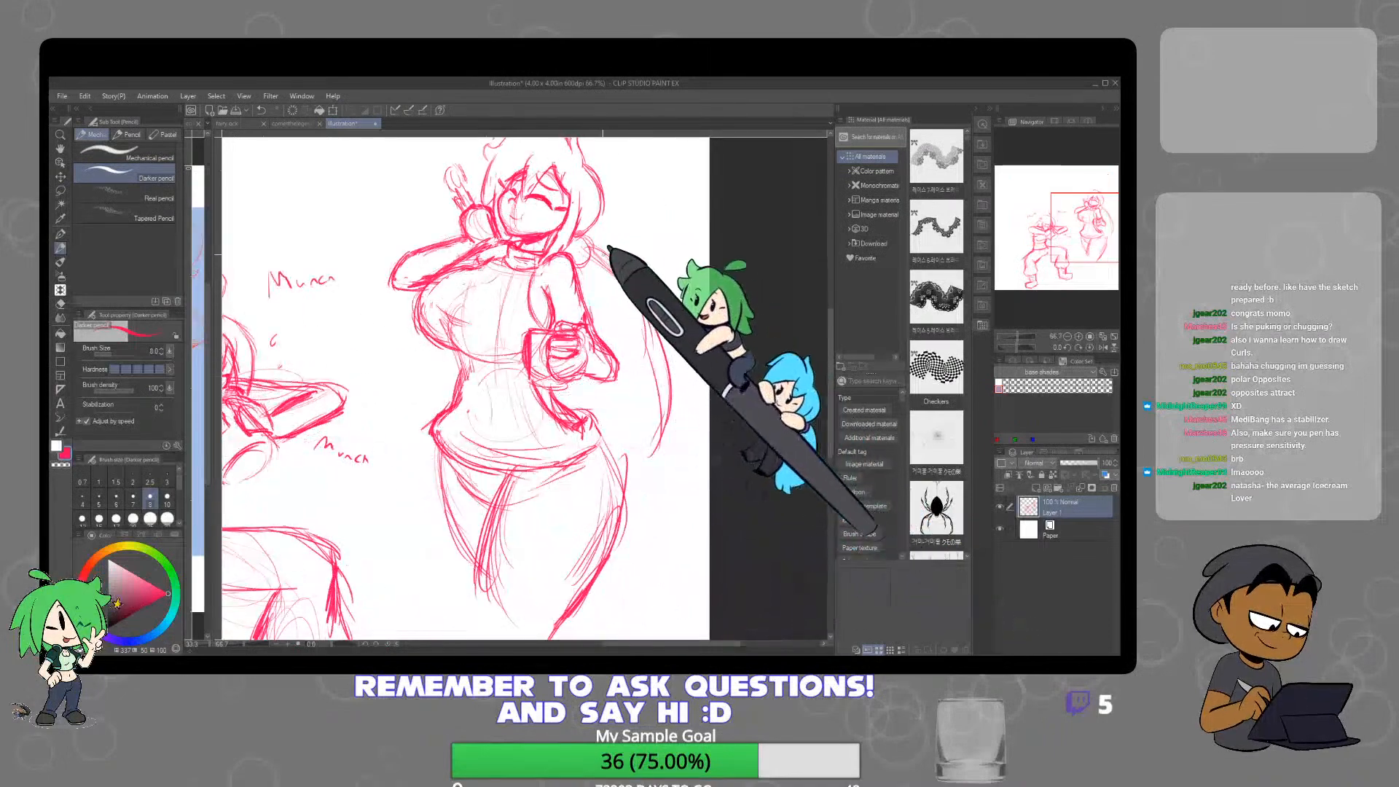
{"action": "mouse_move", "coordinate": [601, 244]}
{"action": "left_mouse_down"}
{"action": "mouse_move", "coordinate": [675, 320]}
{"action": "mouse_move", "coordinate": [633, 263]}
{"action": "mouse_move", "coordinate": [690, 391]}
{"action": "mouse_move", "coordinate": [678, 352]}
{"action": "mouse_move", "coordinate": [652, 455]}
{"action": "left_mouse_up"}
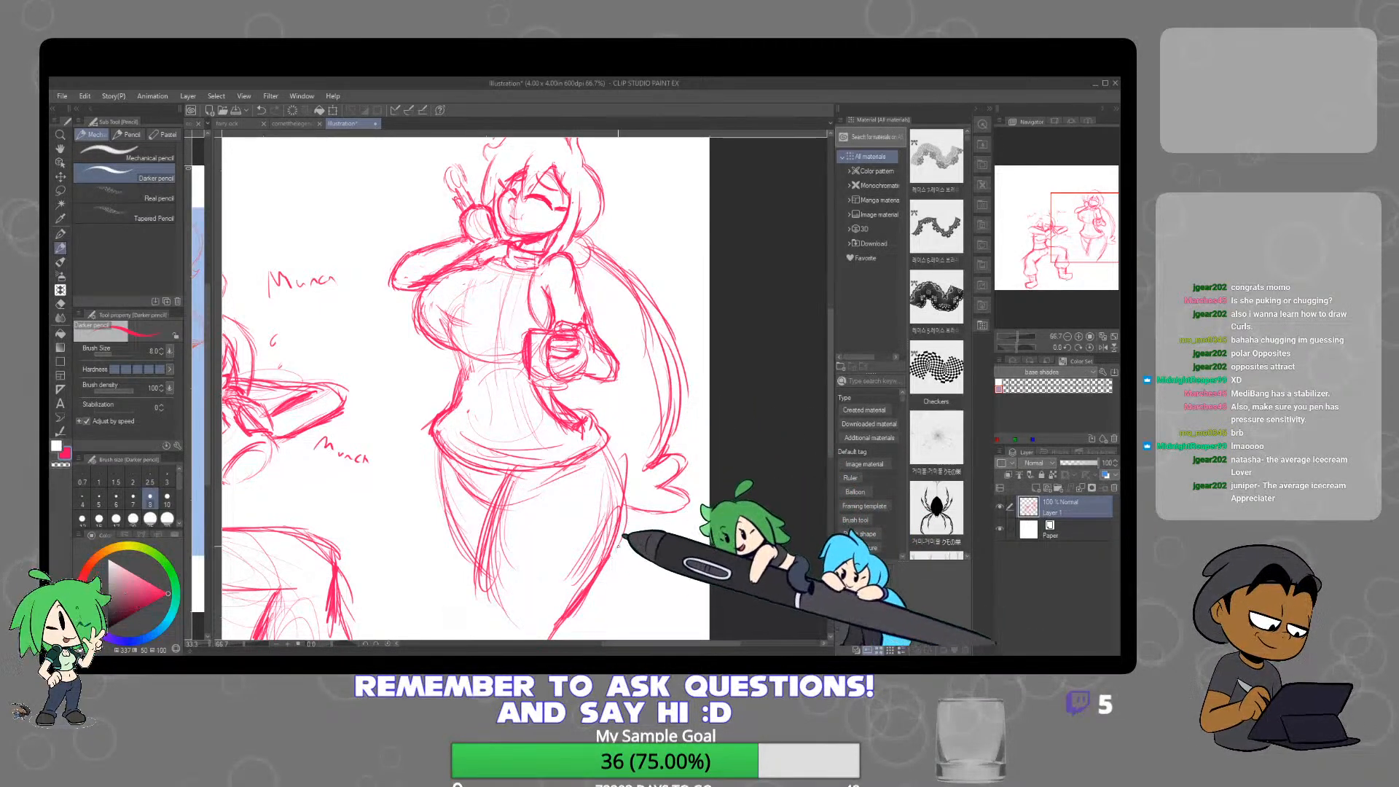
{"action": "left_click_drag", "start_coordinate": [588, 472], "coordinate": [619, 450]}
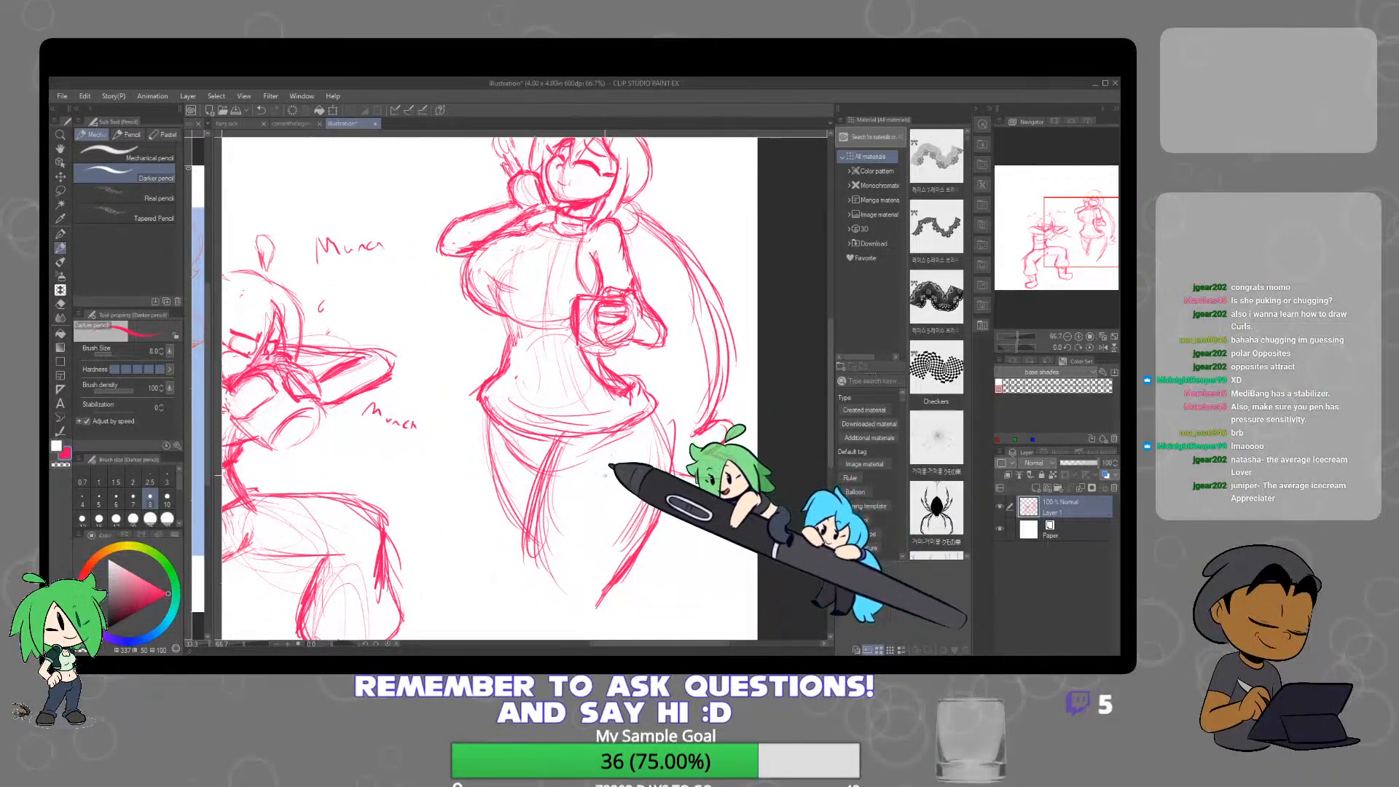
Refine the right figure's thigh contours and the upper arm above the mug, cleaning up stray lines with the Hard eraser
{"action": "scroll", "coordinate": [597, 472], "scroll_direction": "down", "scroll_amount": 1}
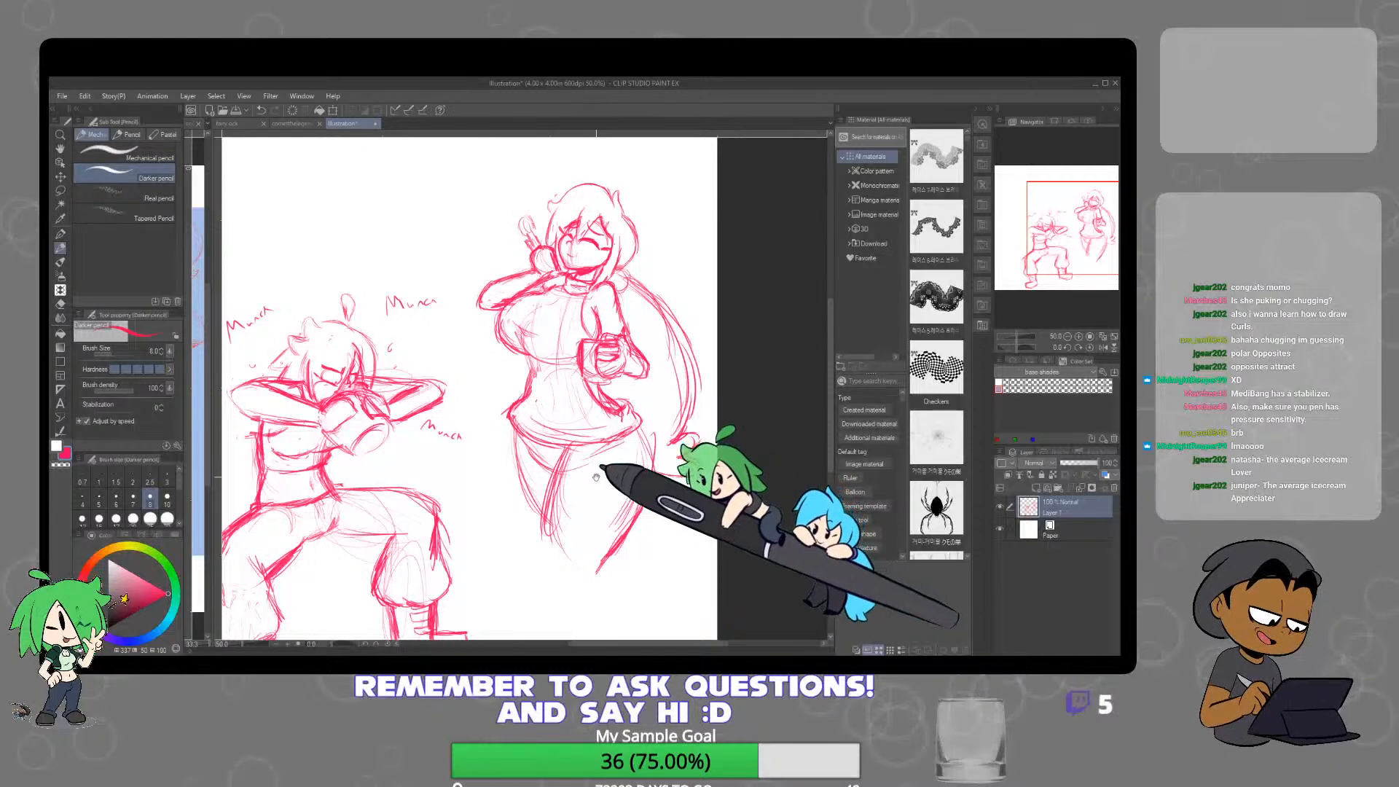
{"action": "left_click_drag", "start_coordinate": [595, 474], "coordinate": [601, 456]}
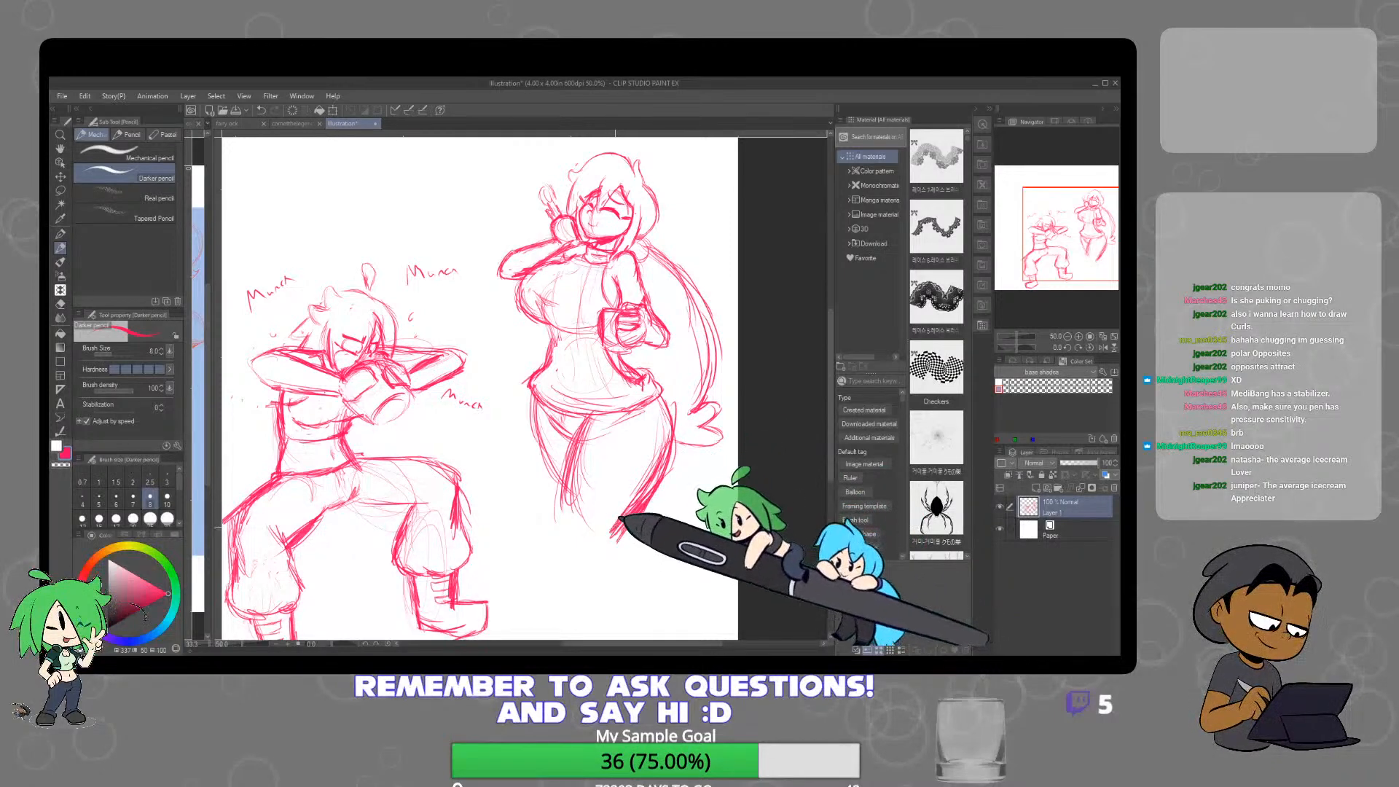
{"action": "key", "text": "e"}
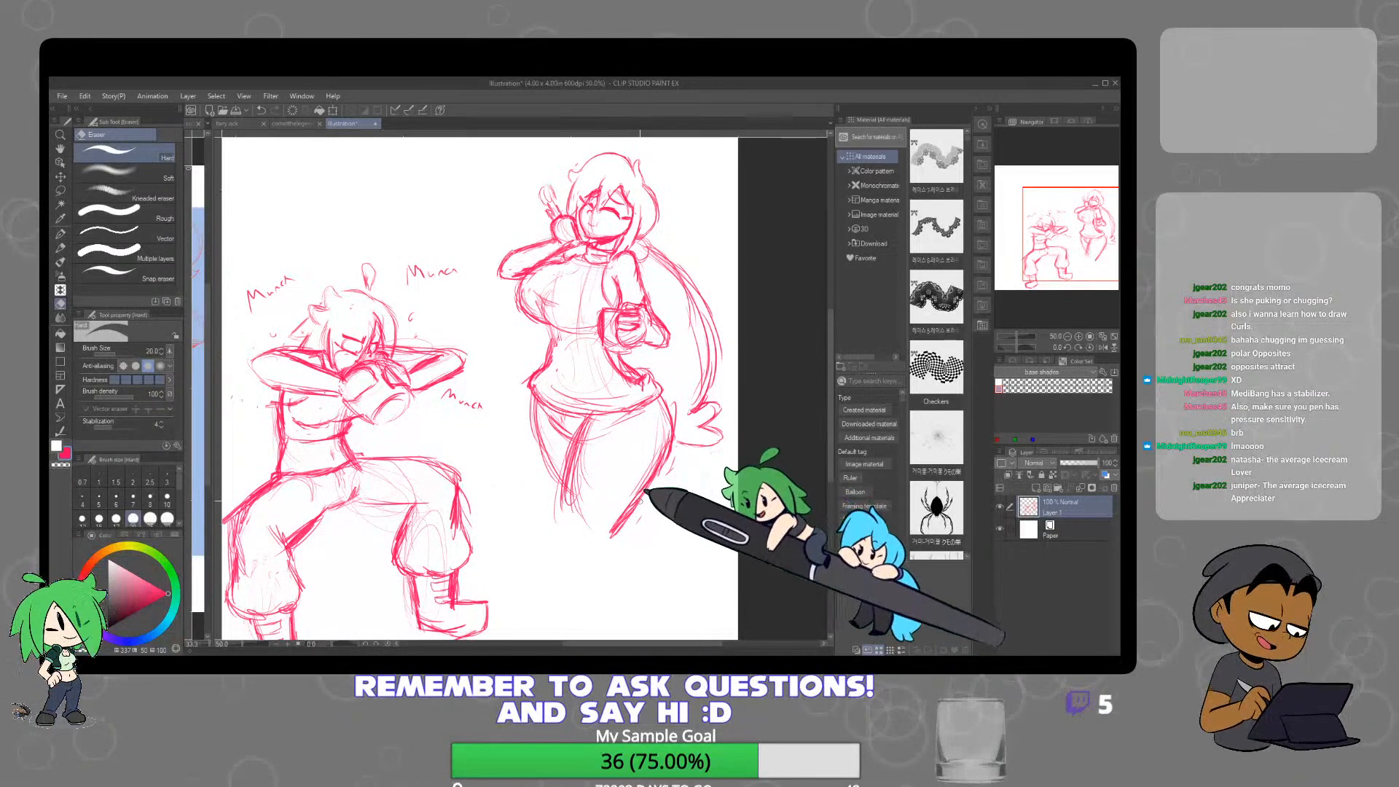
{"action": "key", "text": "p"}
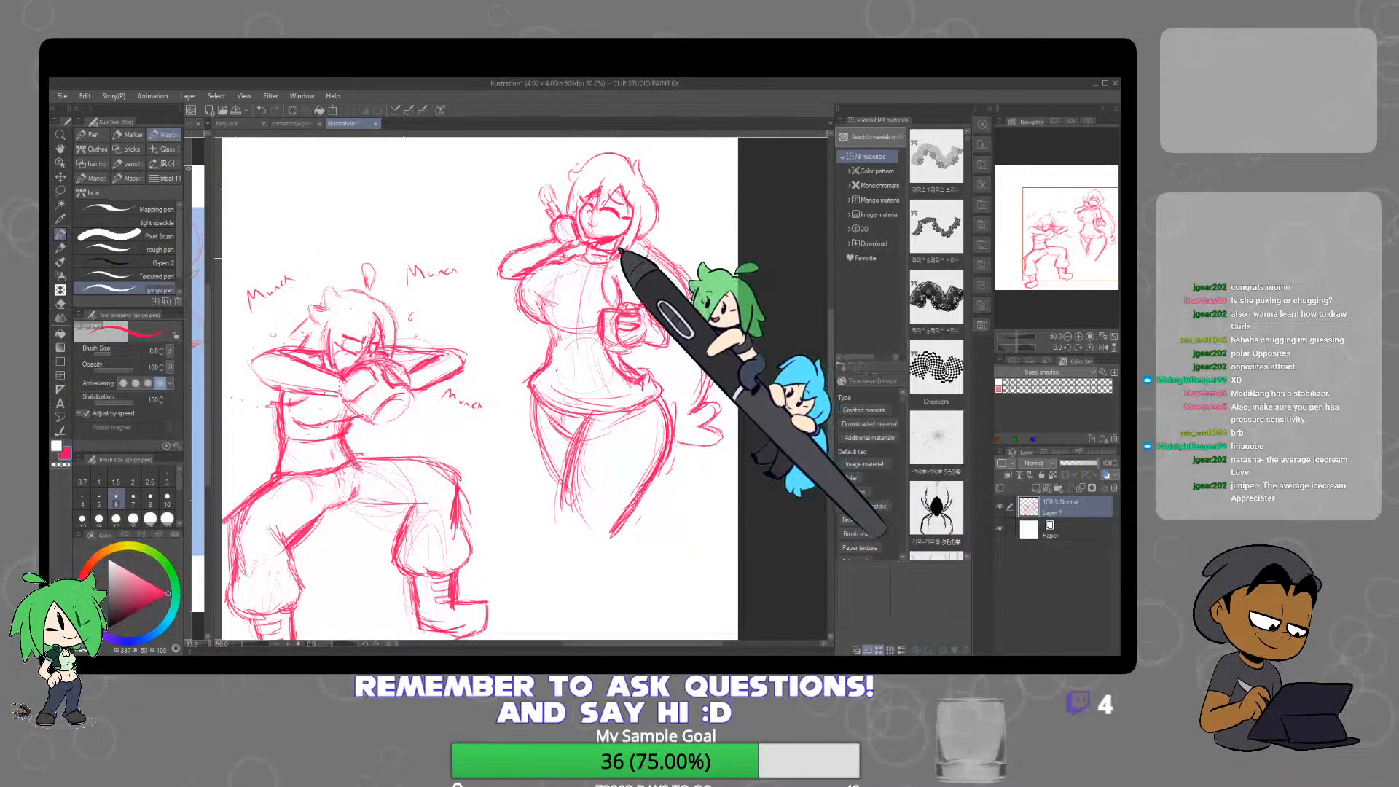
{"action": "key", "text": "p"}
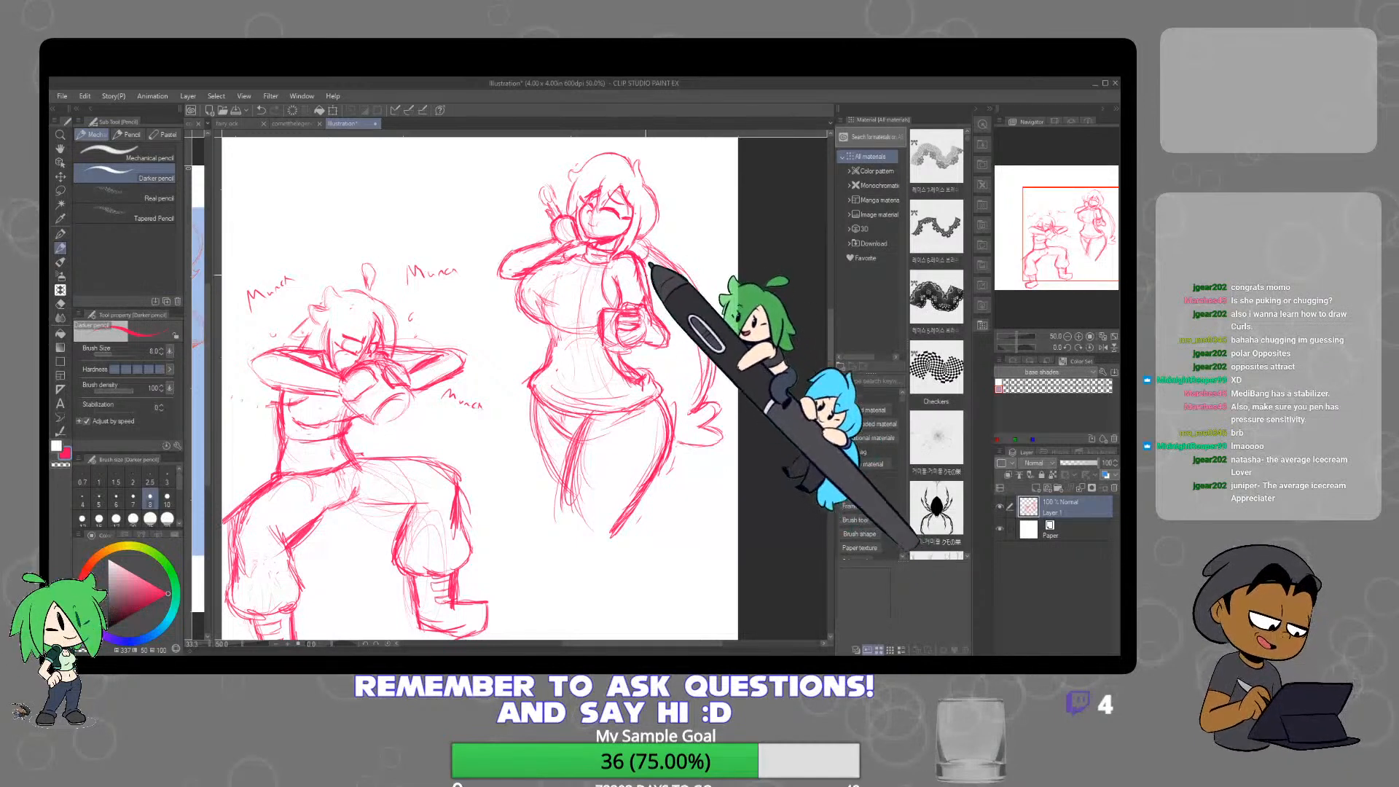
{"action": "key", "text": "e"}
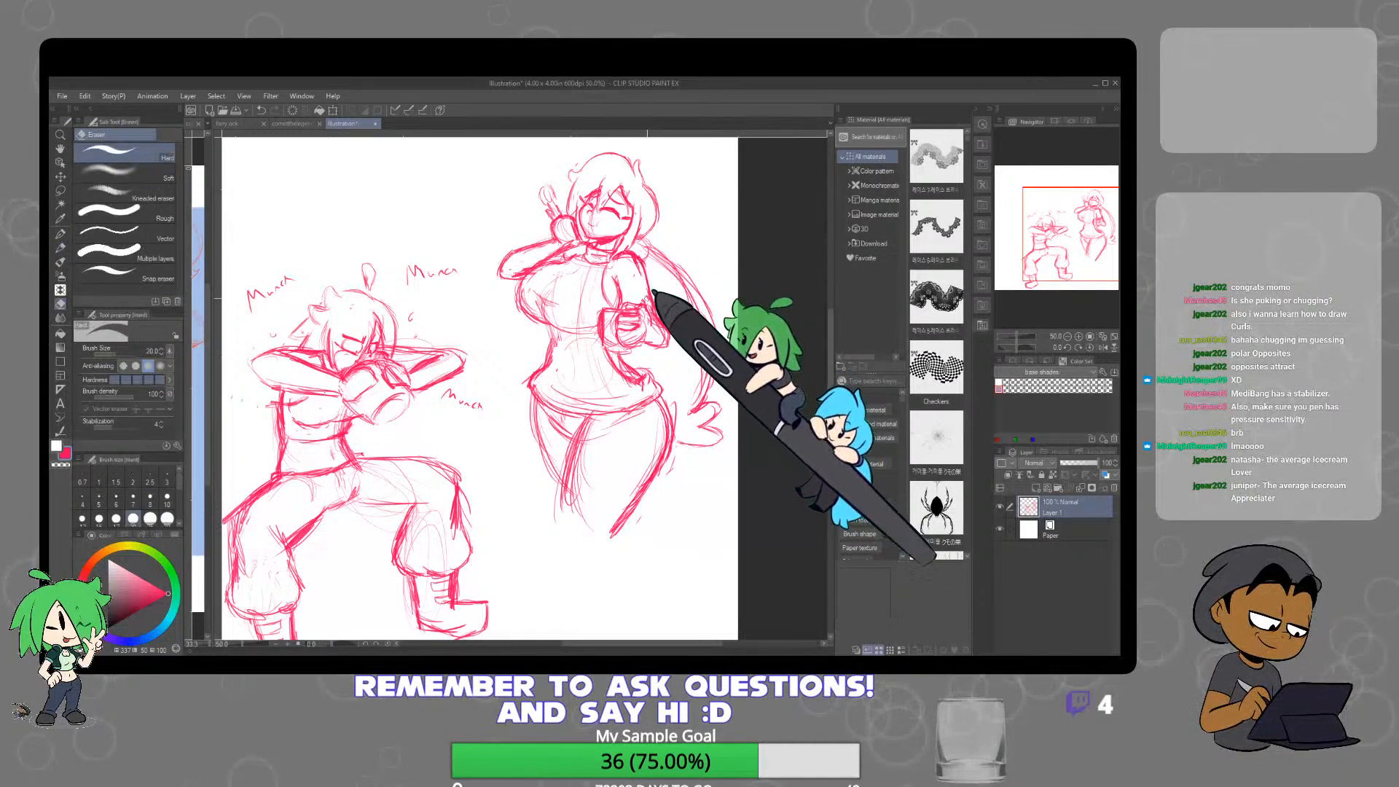
Lasso the right figure's mug and the hand holding it, and enlarge them slightly up and outward
{"action": "key", "text": "m"}
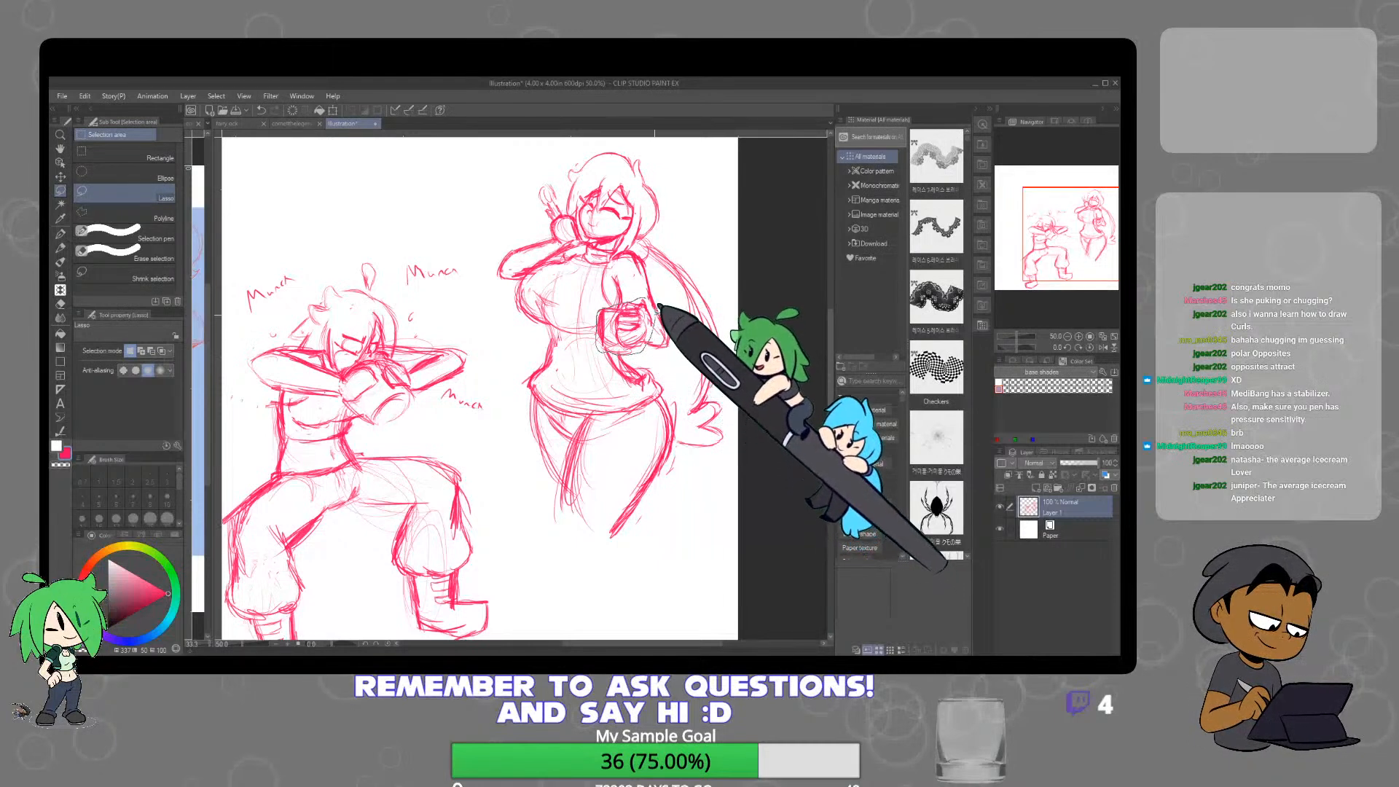
{"action": "key", "text": "ctrl+t"}
{"action": "left_click_drag", "start_coordinate": [595, 297], "coordinate": [586, 288]}
{"action": "left_click", "coordinate": [603, 372]}
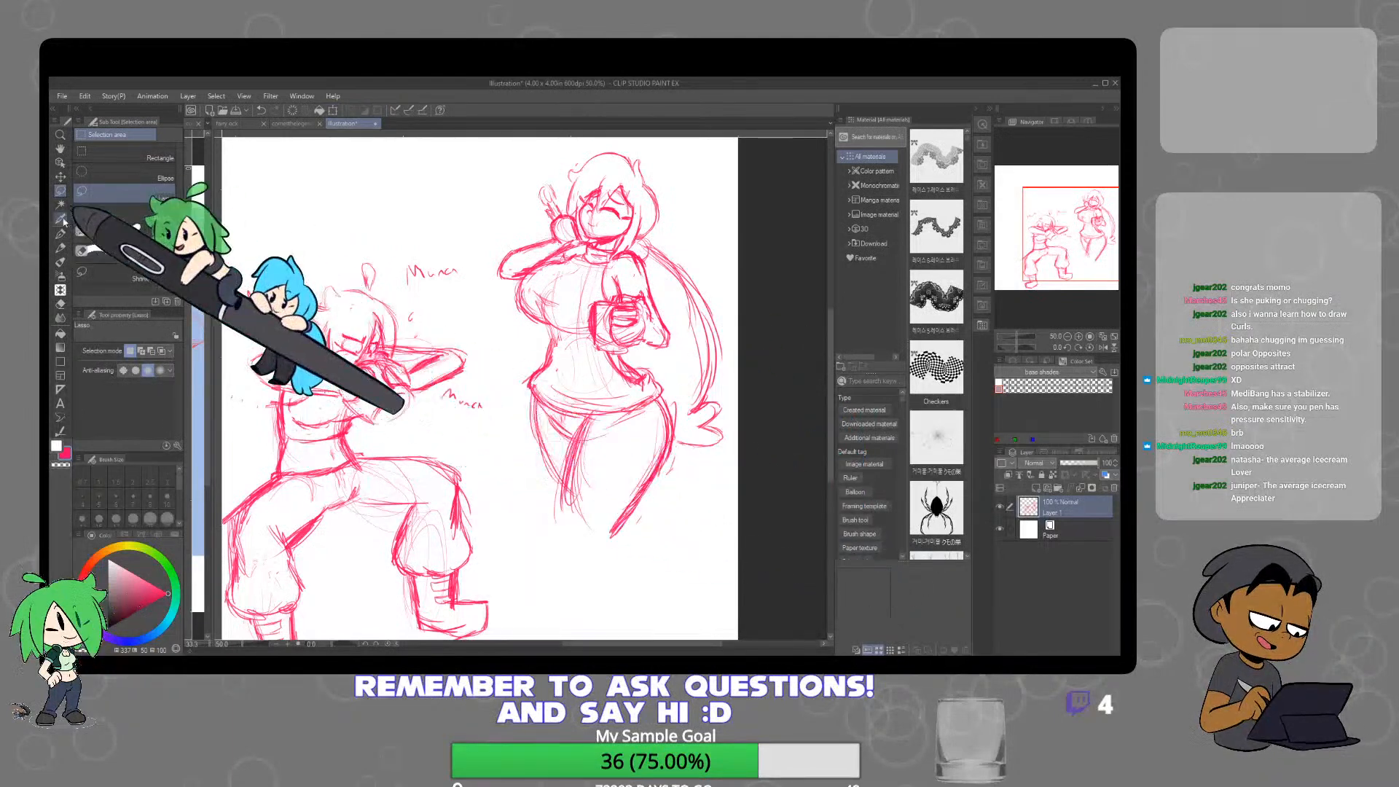
Extend the right figure's legs downward with sketched knee and calf lines using the Darker pencil
{"action": "left_click", "coordinate": [61, 248]}
{"action": "mouse_move", "coordinate": [653, 471]}
{"action": "left_mouse_down"}
{"action": "mouse_move", "coordinate": [664, 444]}
{"action": "mouse_move", "coordinate": [594, 546]}
{"action": "left_mouse_up"}
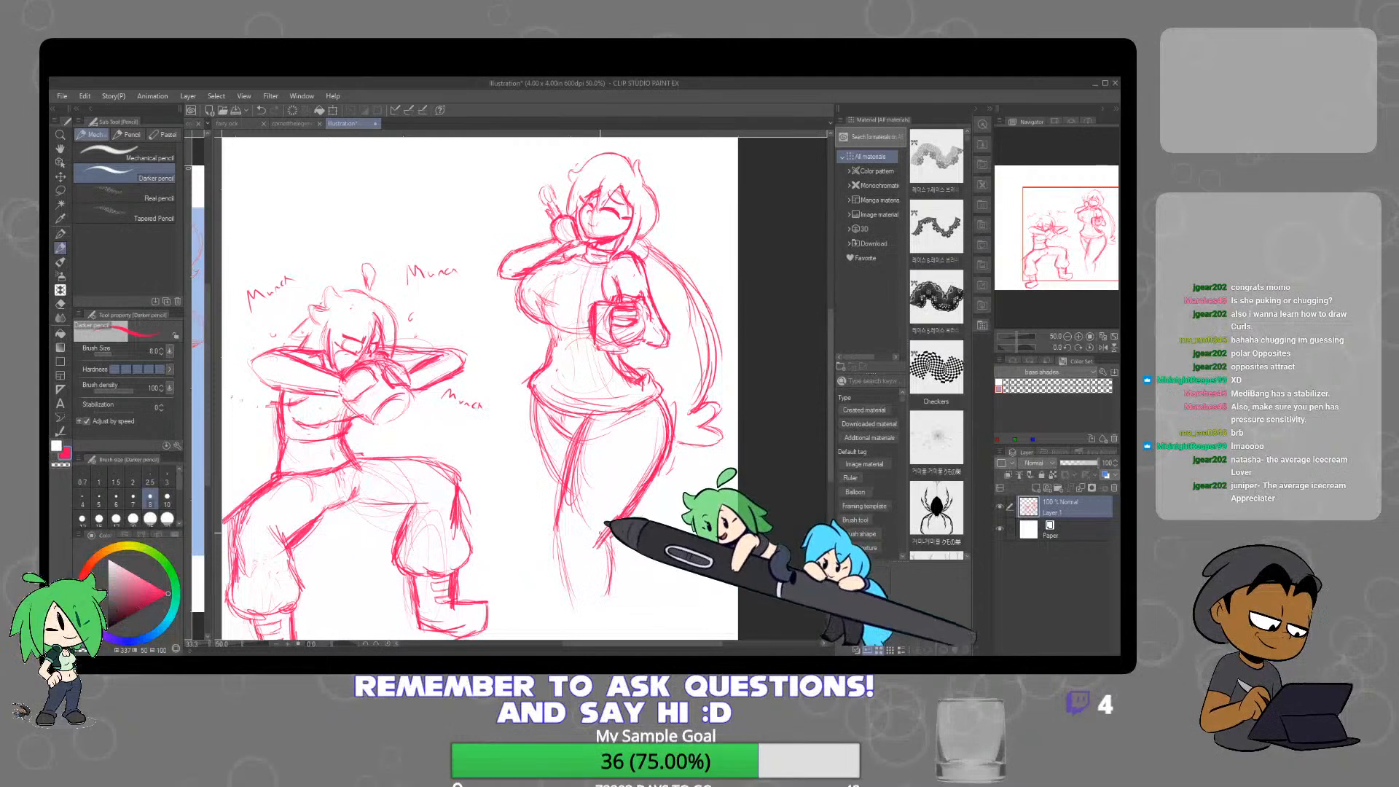
{"action": "key", "text": "ctrl+minus"}
{"action": "key", "text": "ctrl+minus"}
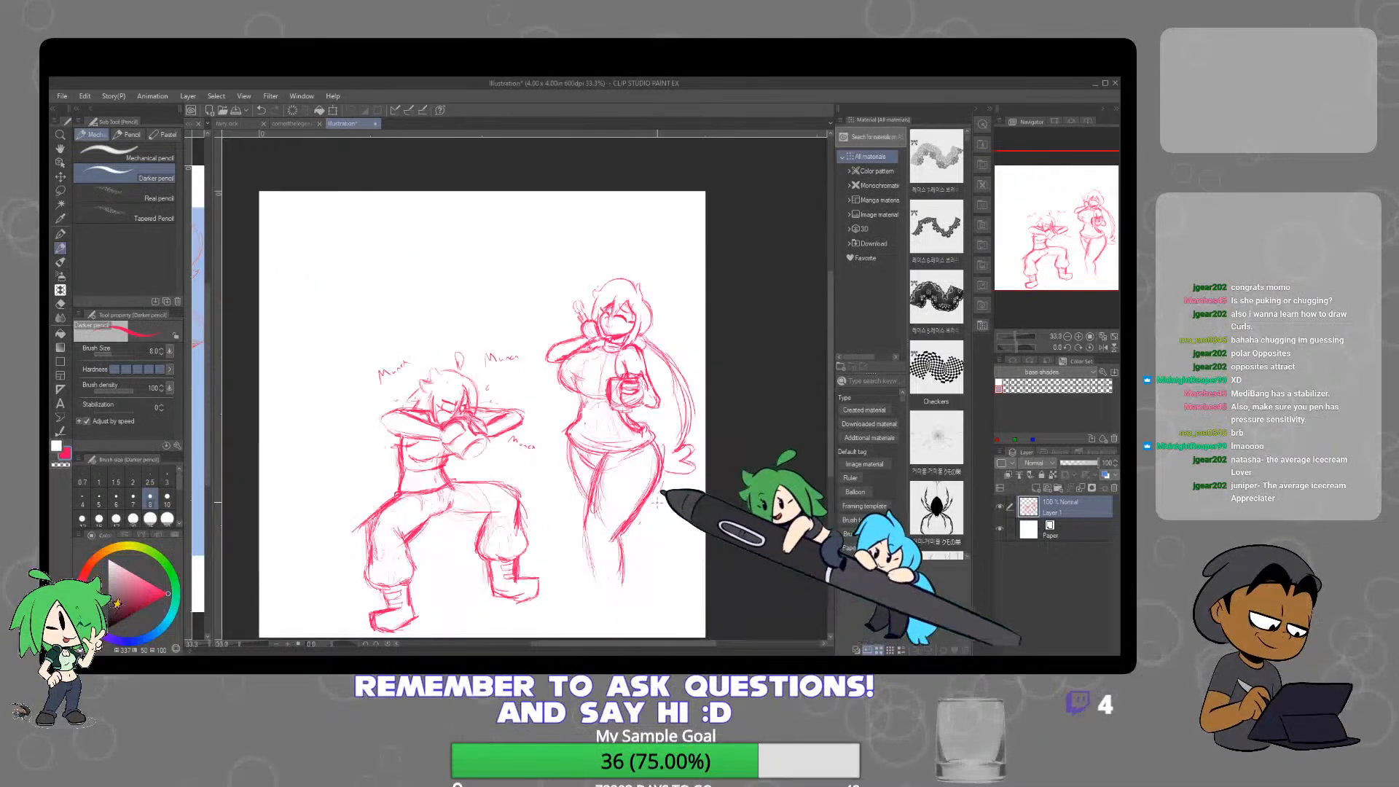
Lasso the left figure with its Munch lettering, rotate it slightly clockwise, and enlarge it toward the canvas's upper left
{"action": "left_click", "coordinate": [61, 190]}
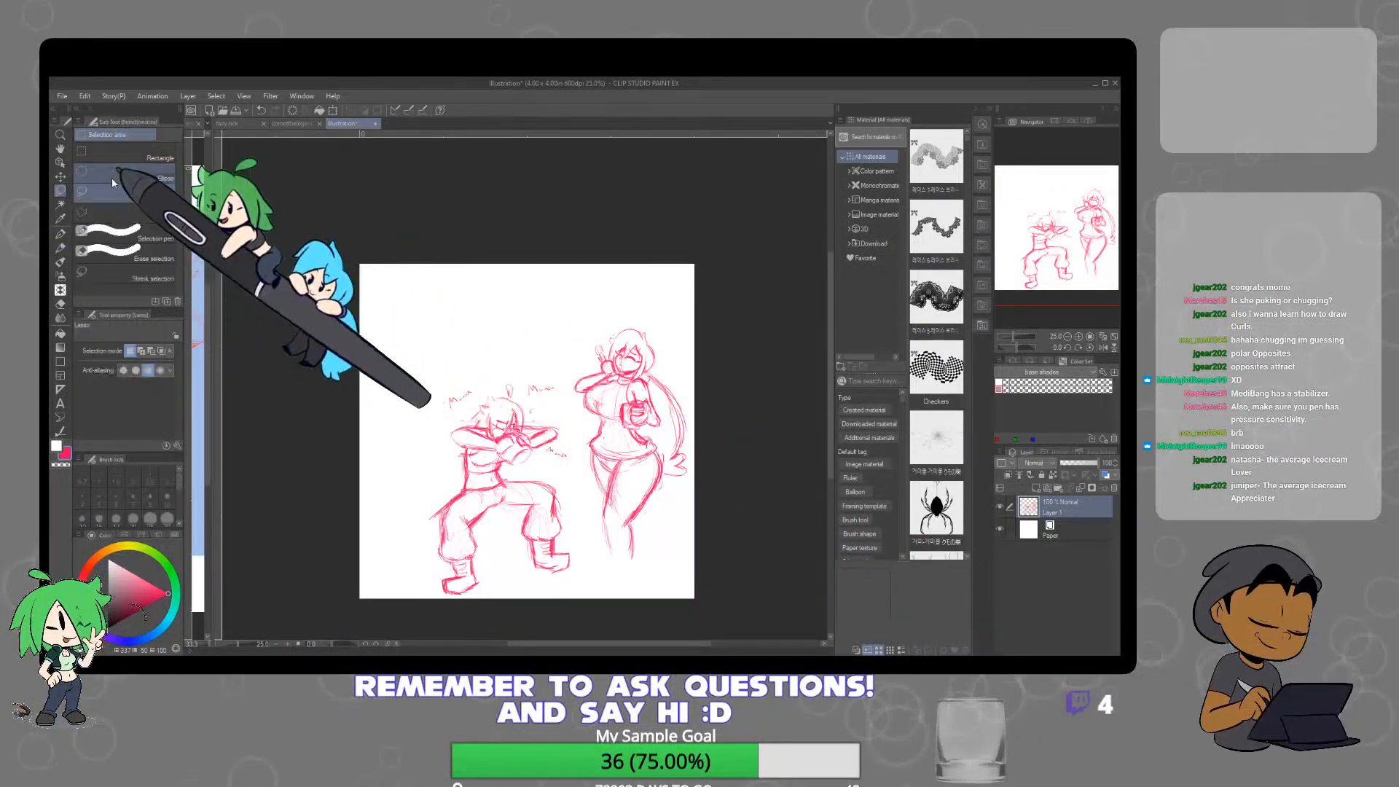
{"action": "mouse_move", "coordinate": [491, 345]}
{"action": "left_mouse_down"}
{"action": "mouse_move", "coordinate": [562, 359]}
{"action": "mouse_move", "coordinate": [598, 484]}
{"action": "mouse_move", "coordinate": [537, 587]}
{"action": "mouse_move", "coordinate": [401, 404]}
{"action": "mouse_move", "coordinate": [466, 331]}
{"action": "left_mouse_up"}
{"action": "key", "text": "ctrl+t"}
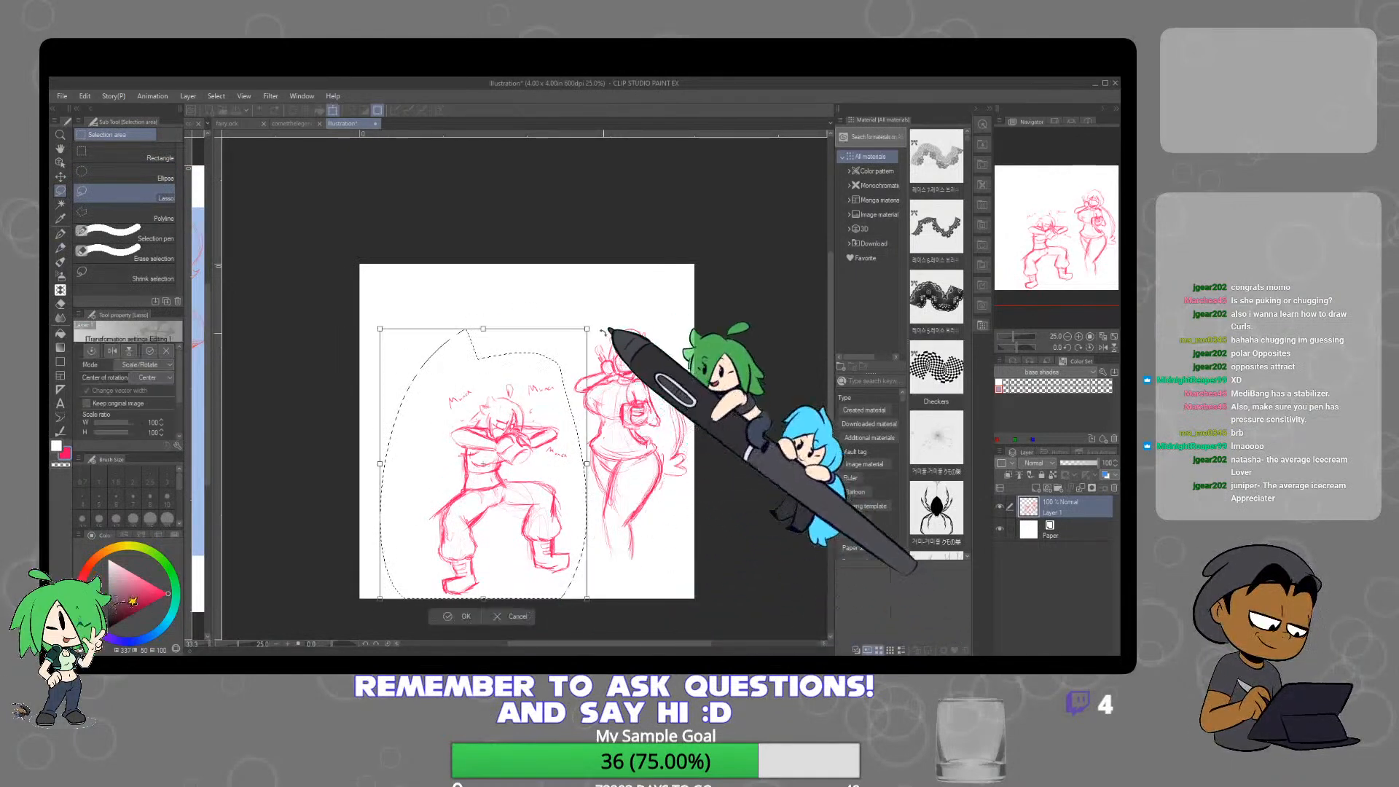
{"action": "left_click_drag", "start_coordinate": [604, 320], "coordinate": [614, 332]}
{"action": "left_click_drag", "start_coordinate": [396, 319], "coordinate": [380, 292]}
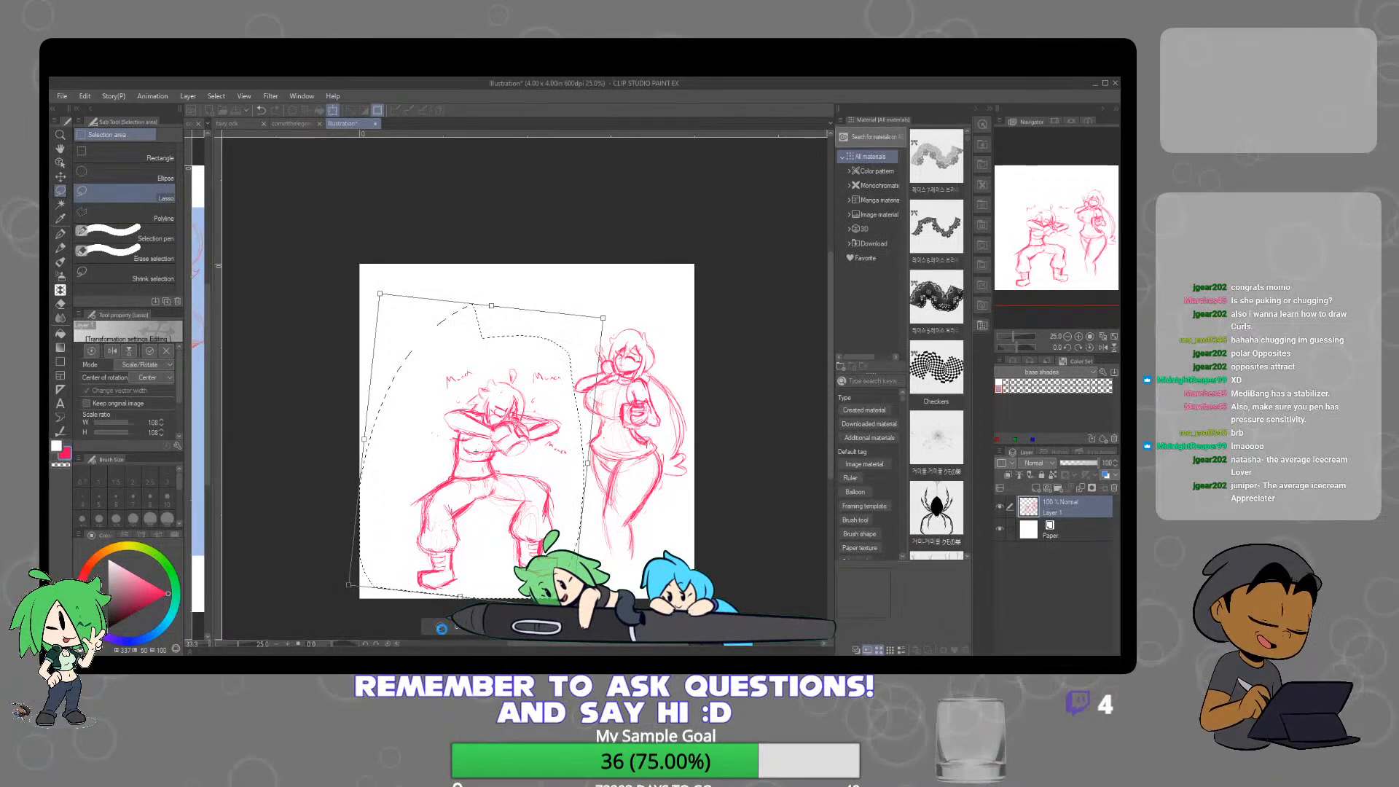
{"action": "left_click", "coordinate": [446, 625]}
{"action": "scroll", "coordinate": [644, 329], "scroll_direction": "up", "scroll_amount": 1}
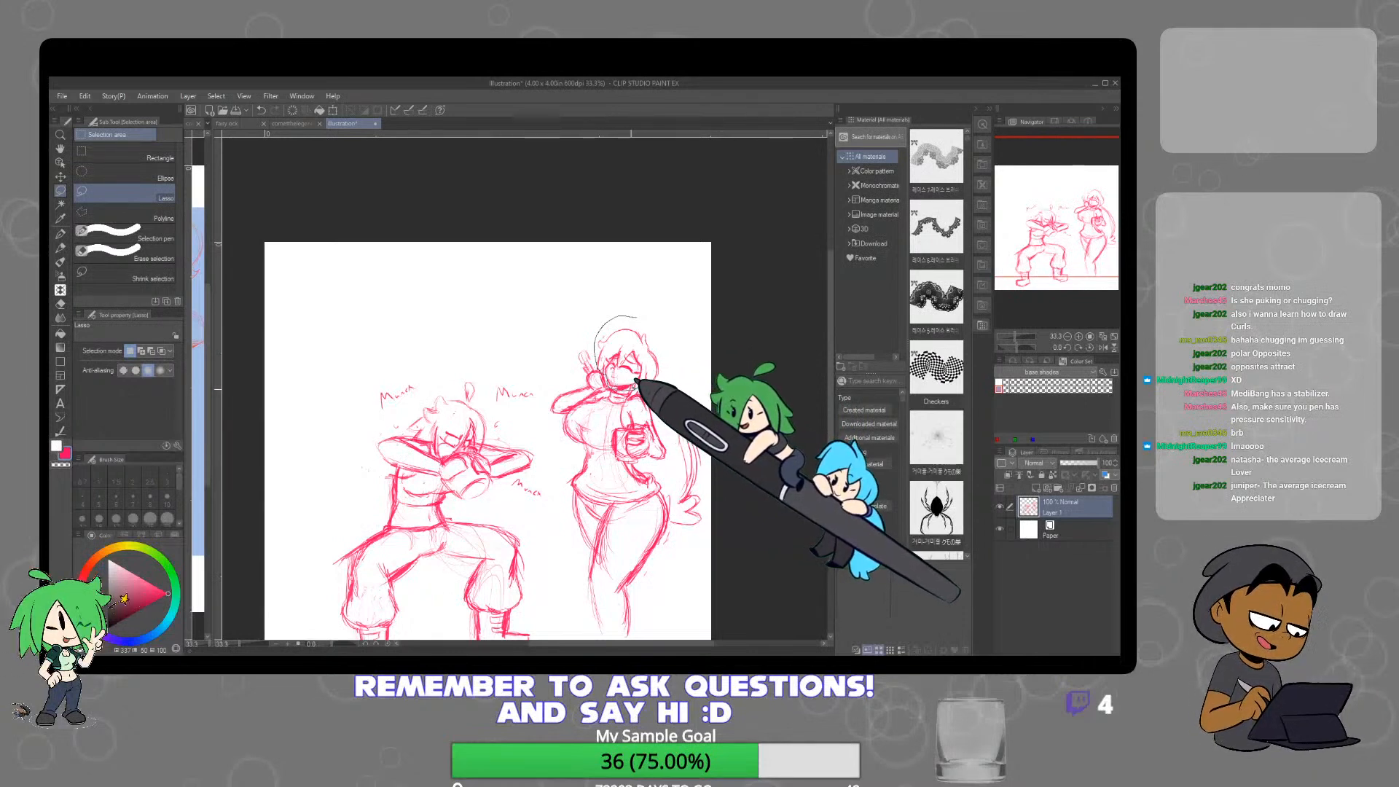
Lasso the right figure's head and enlarge it slightly, and sketch the lower ends of the trouser legs with the Darker pencil
{"action": "mouse_move", "coordinate": [641, 380]}
{"action": "left_mouse_down"}
{"action": "mouse_move", "coordinate": [676, 321]}
{"action": "mouse_move", "coordinate": [625, 388]}
{"action": "left_mouse_up"}
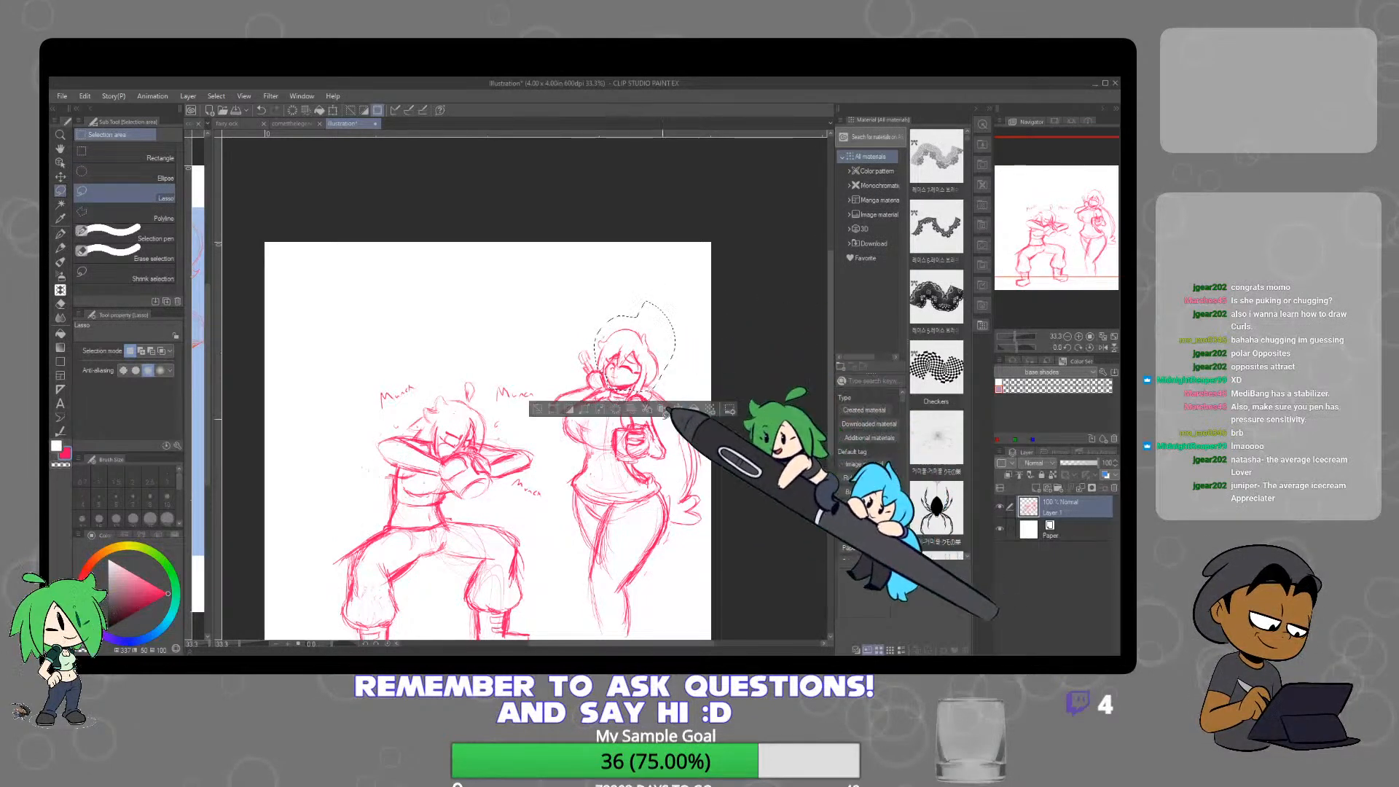
{"action": "left_click", "coordinate": [678, 410]}
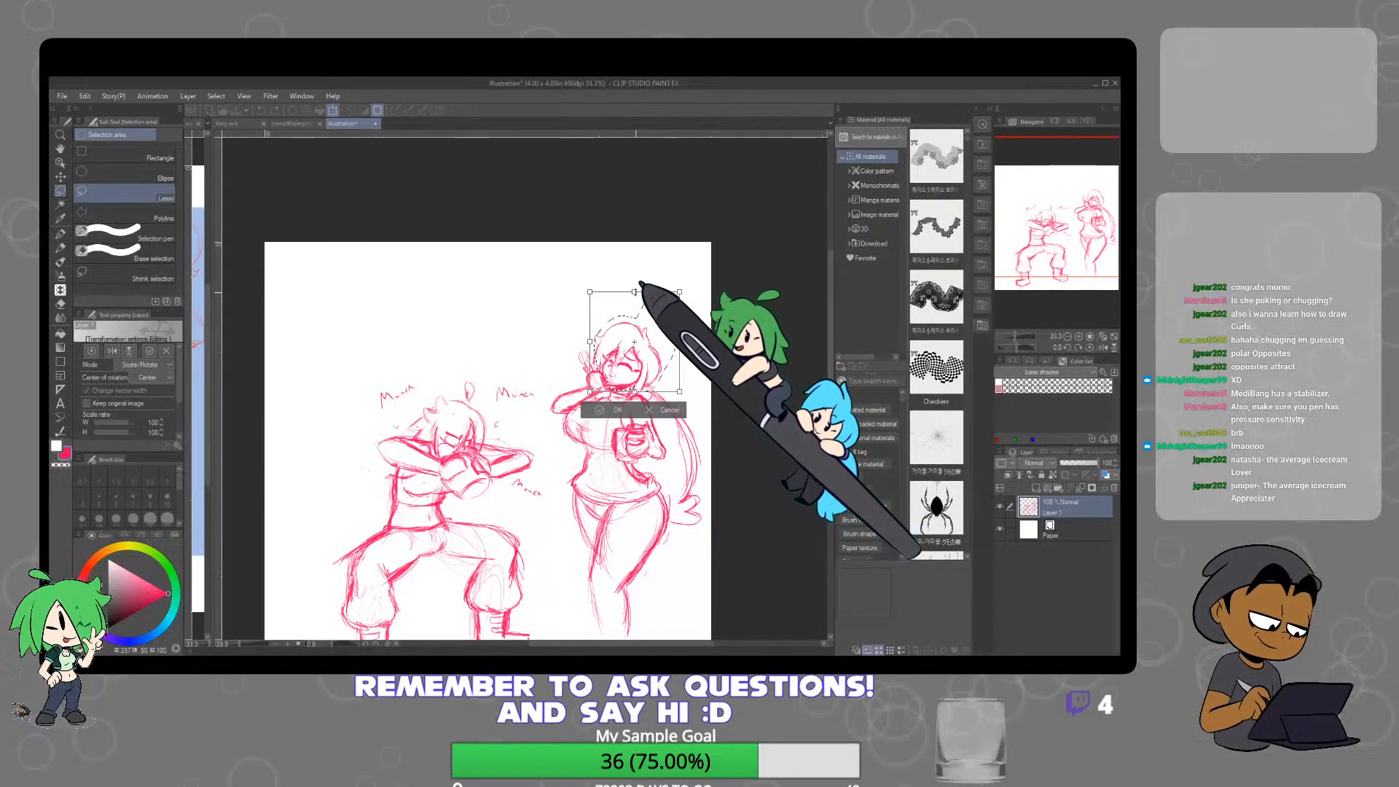
{"action": "left_click", "coordinate": [617, 409]}
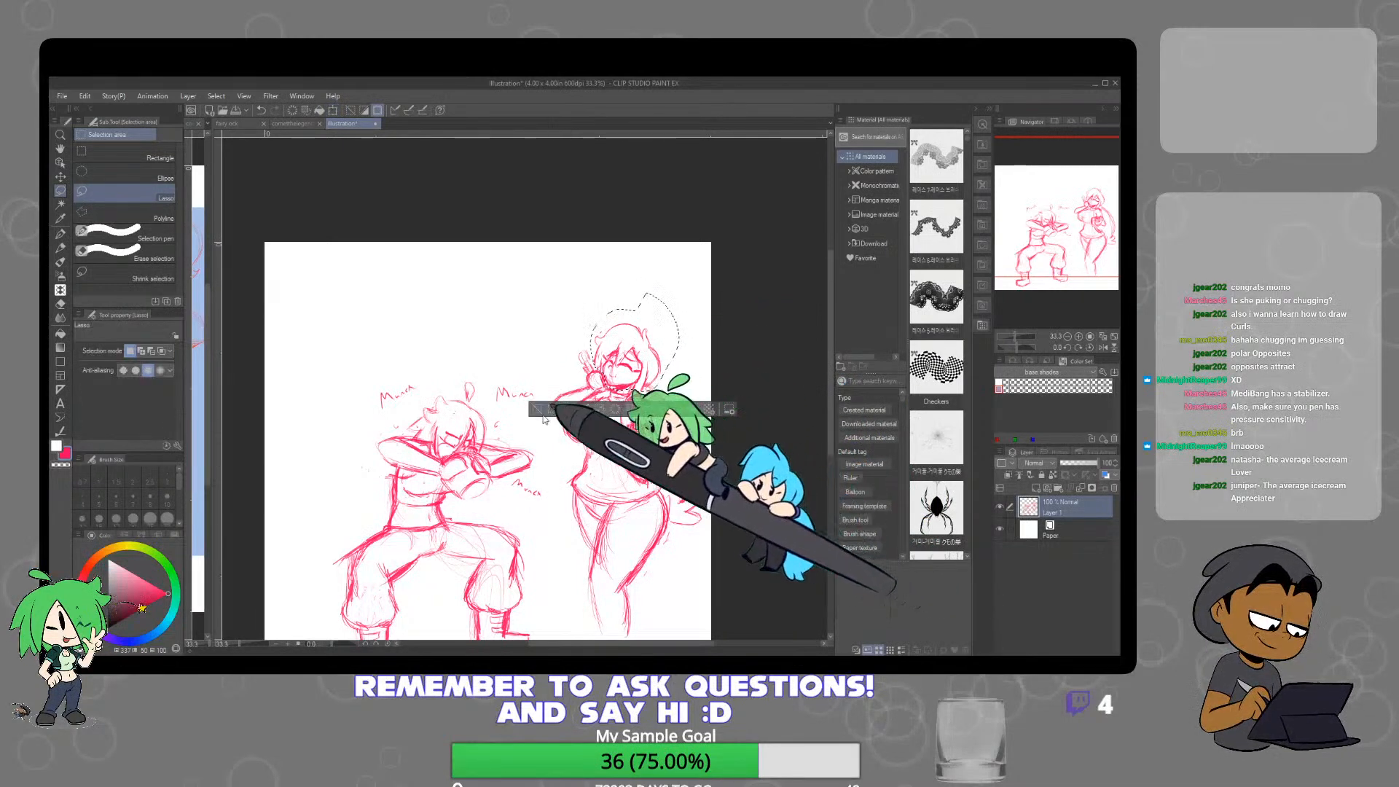
{"action": "key", "text": "p"}
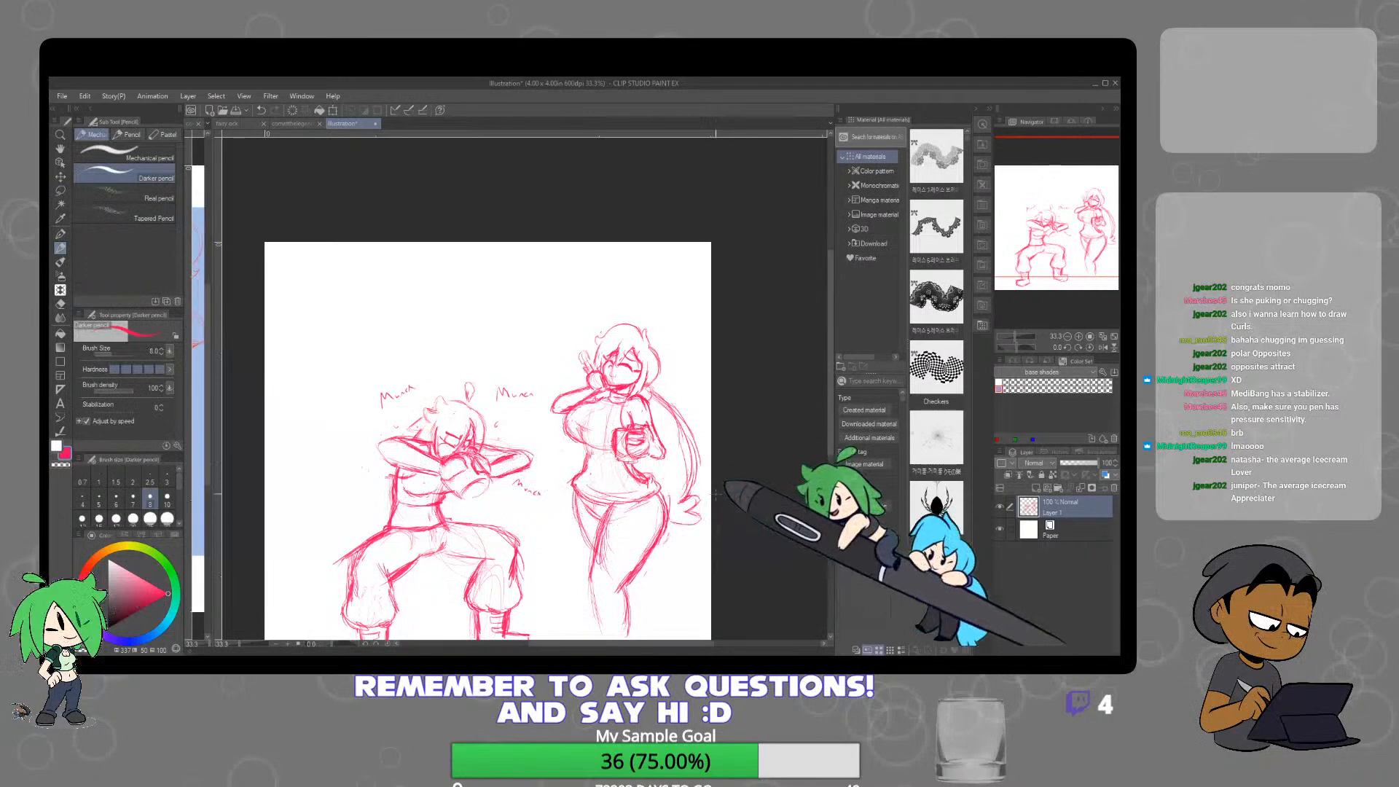
{"action": "left_click_drag", "start_coordinate": [705, 508], "coordinate": [688, 404]}
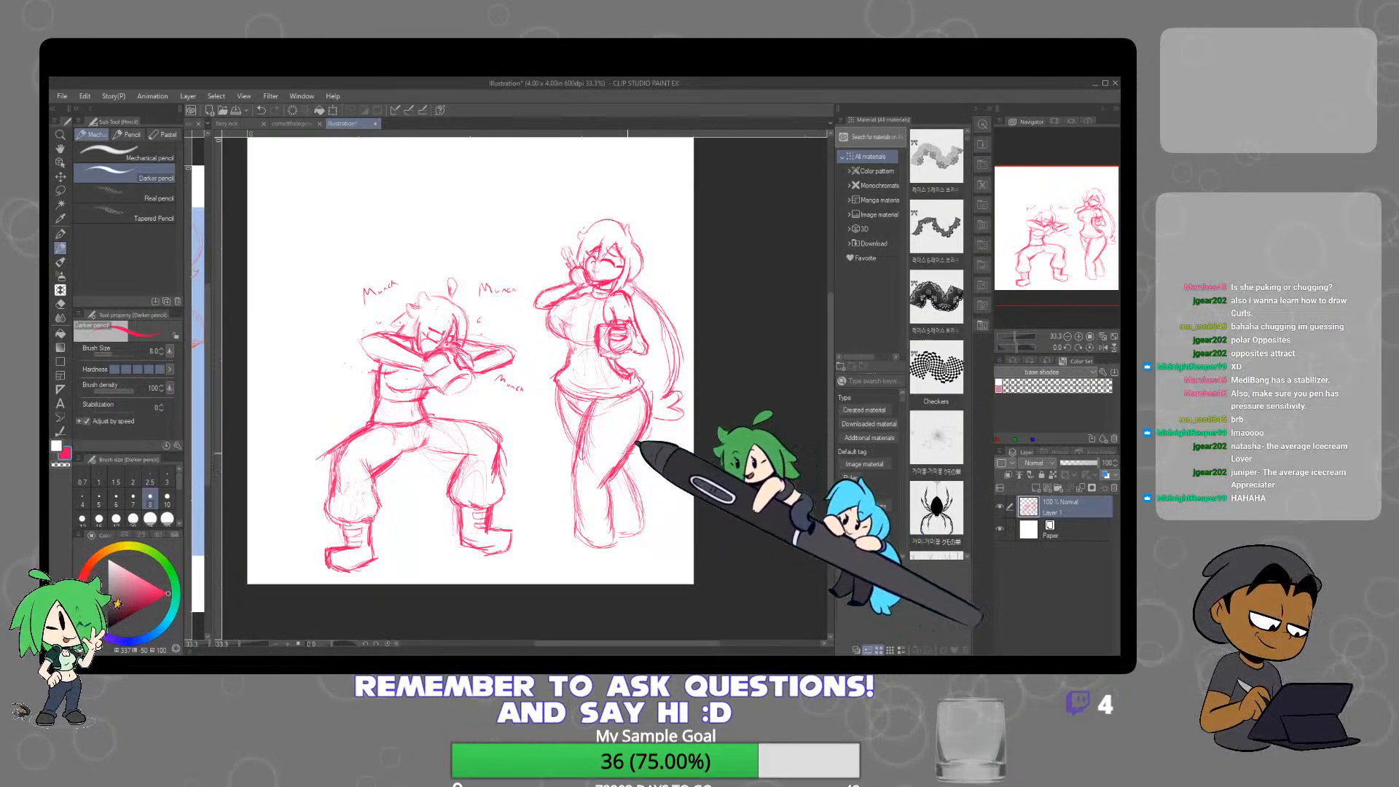
Lasso the whole right figure, shift it slightly upward on the canvas, and clear the selection
{"action": "left_click", "coordinate": [60, 191]}
{"action": "mouse_move", "coordinate": [603, 193]}
{"action": "left_mouse_down"}
{"action": "mouse_move", "coordinate": [528, 286]}
{"action": "mouse_move", "coordinate": [530, 342]}
{"action": "mouse_move", "coordinate": [556, 495]}
{"action": "mouse_move", "coordinate": [633, 573]}
{"action": "mouse_move", "coordinate": [703, 401]}
{"action": "mouse_move", "coordinate": [660, 163]}
{"action": "left_mouse_up"}
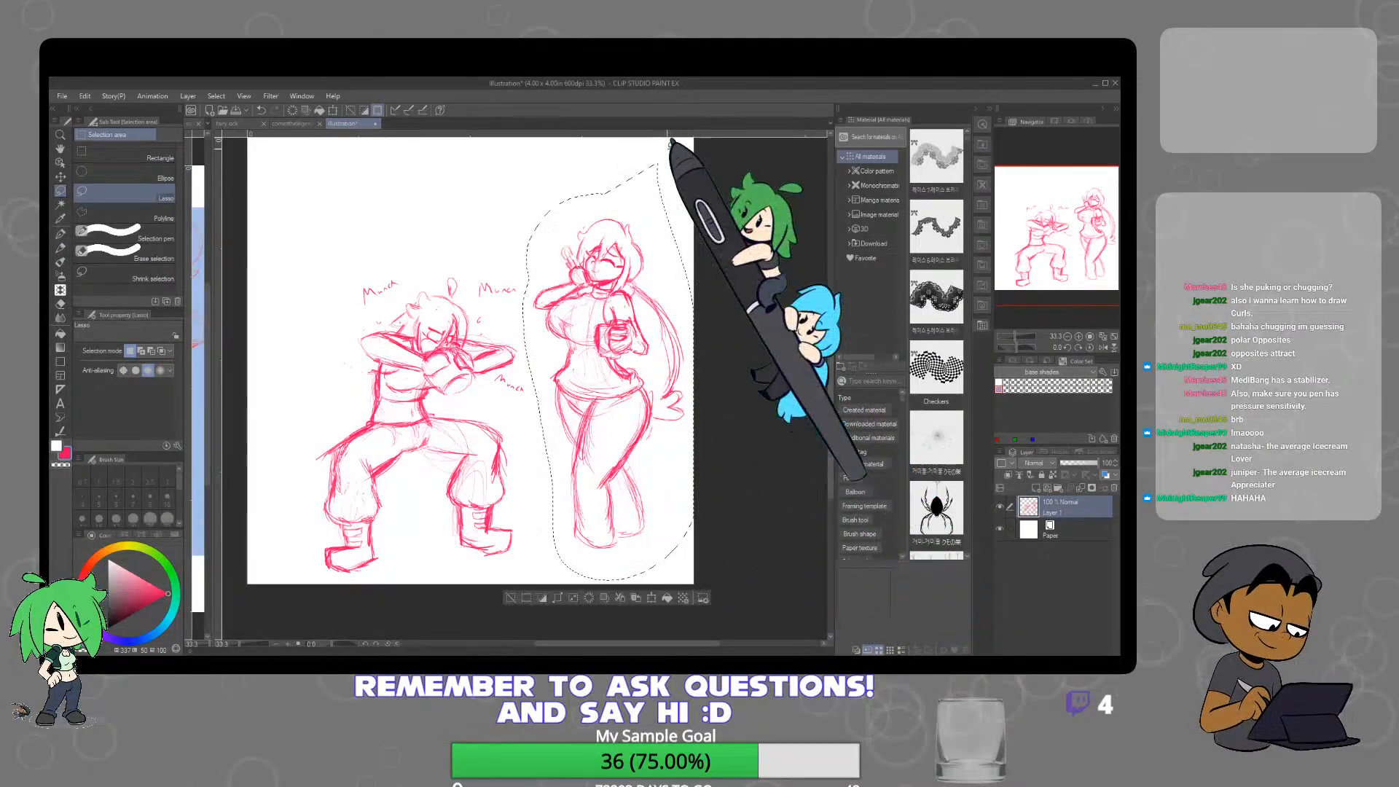
{"action": "left_click", "coordinate": [651, 597]}
{"action": "mouse_move", "coordinate": [657, 417]}
{"action": "left_mouse_down"}
{"action": "mouse_move", "coordinate": [660, 400]}
{"action": "mouse_move", "coordinate": [650, 442]}
{"action": "left_mouse_up"}
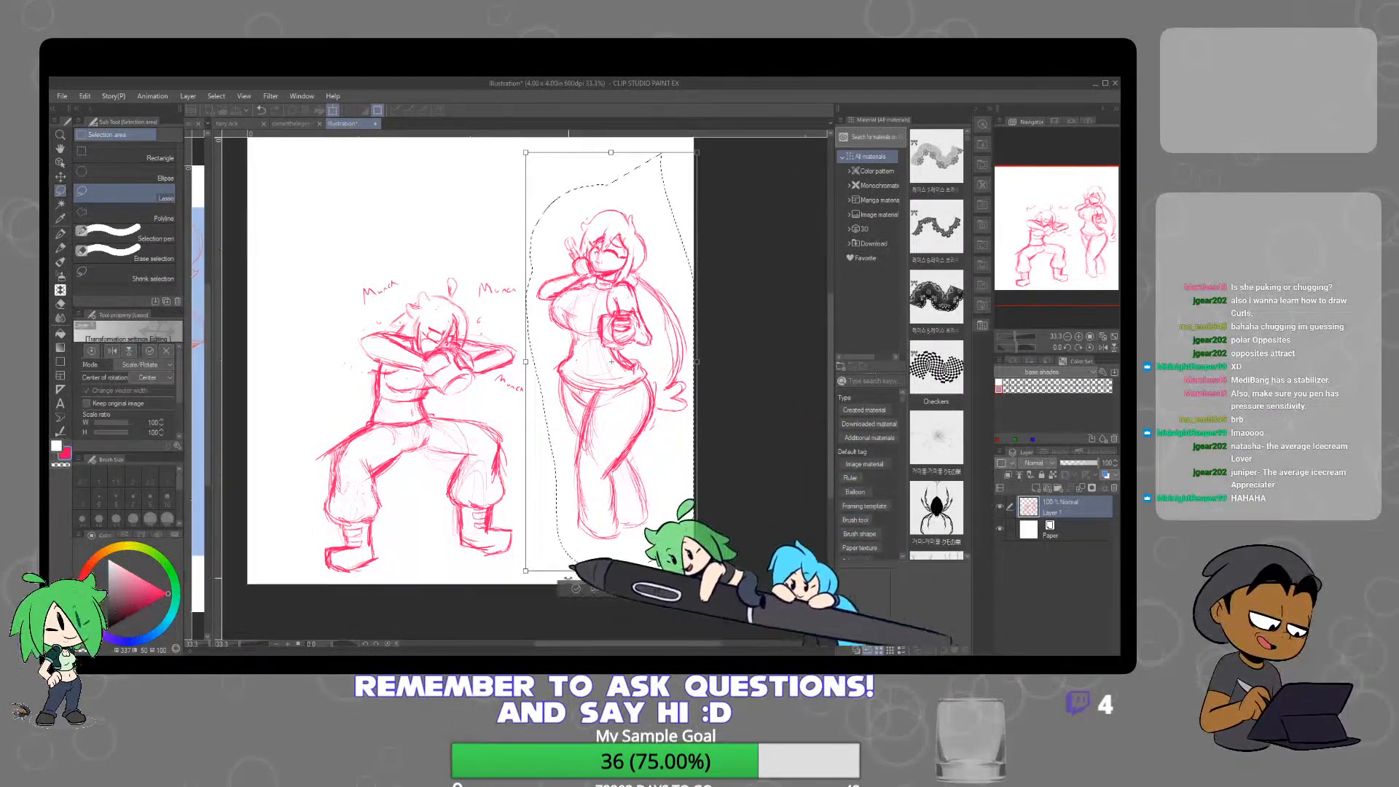
{"action": "left_click", "coordinate": [587, 588]}
{"action": "left_click", "coordinate": [498, 590]}
Sketch the right figure's two shoes and rework the rear trouser hem with the Darker pencil, cleaning stray lines with the Hard eraser
{"action": "left_click", "coordinate": [61, 248]}
{"action": "scroll", "coordinate": [616, 503], "scroll_direction": "up", "scroll_amount": 2}
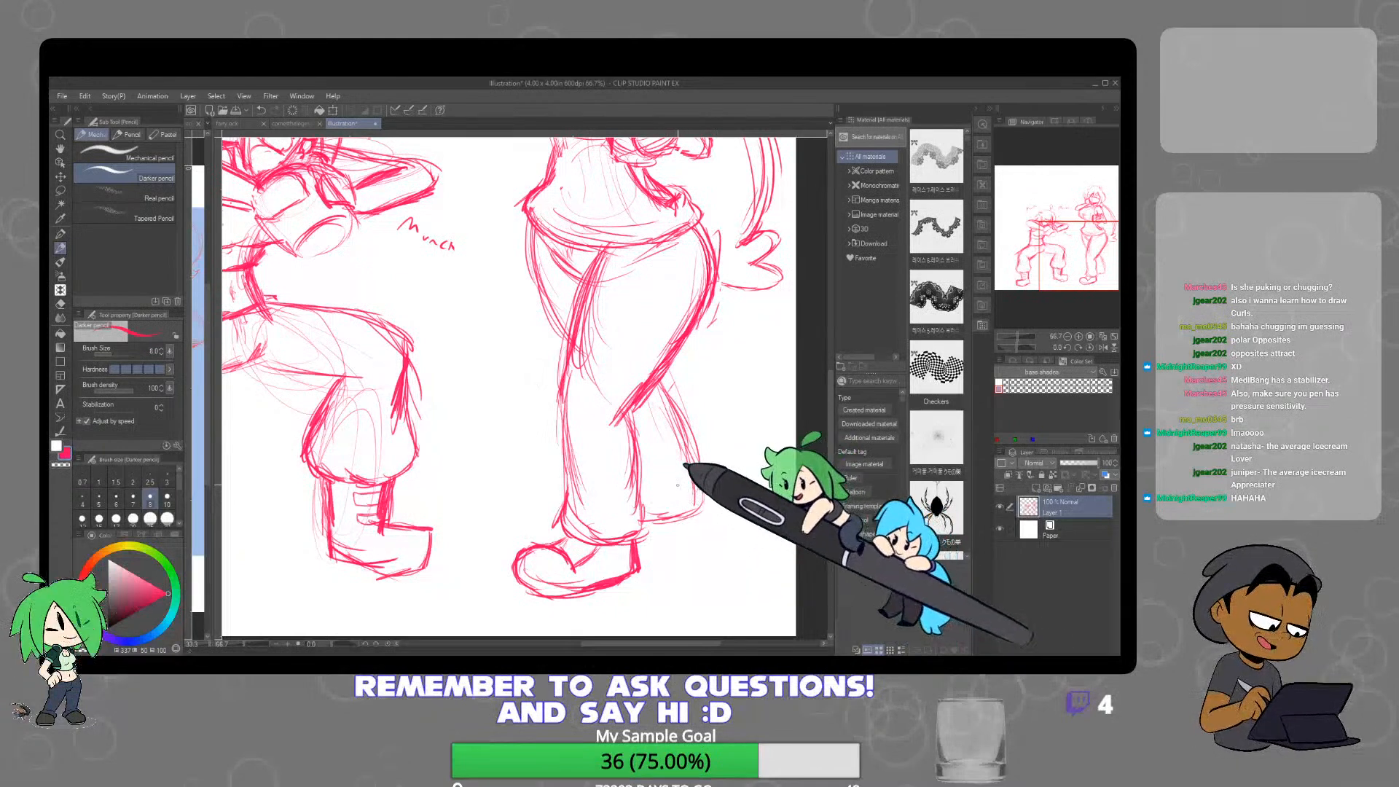
{"action": "key", "text": "e"}
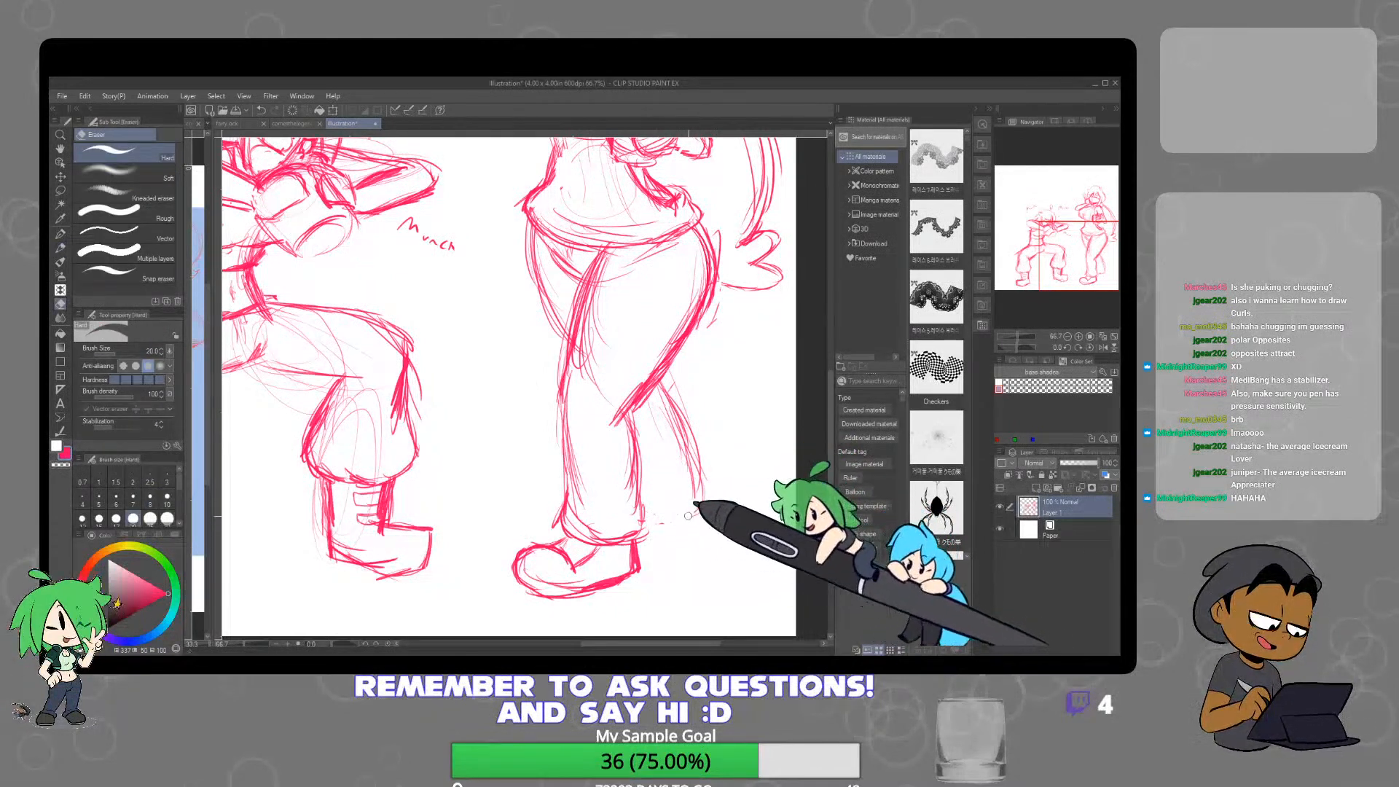
{"action": "key", "text": "p"}
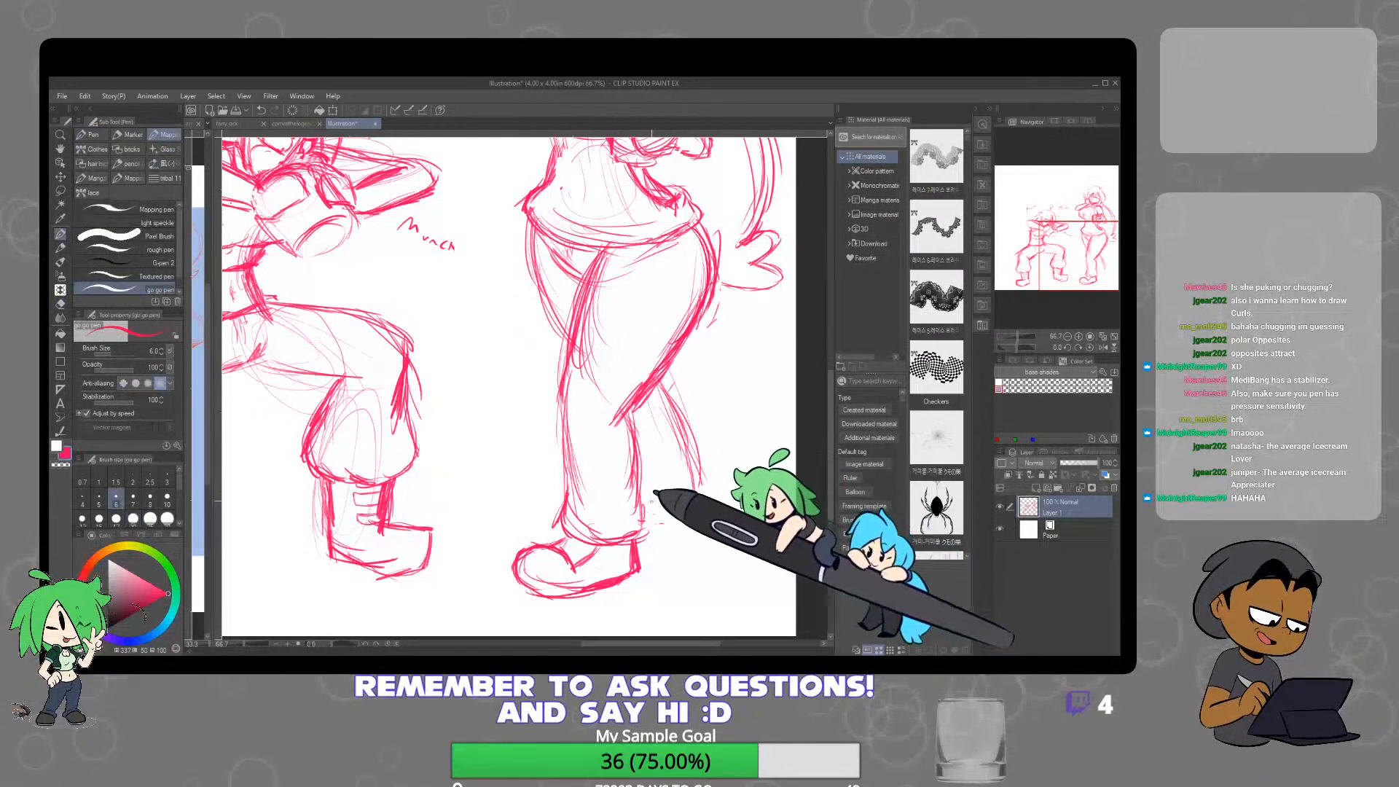
{"action": "key", "text": "p"}
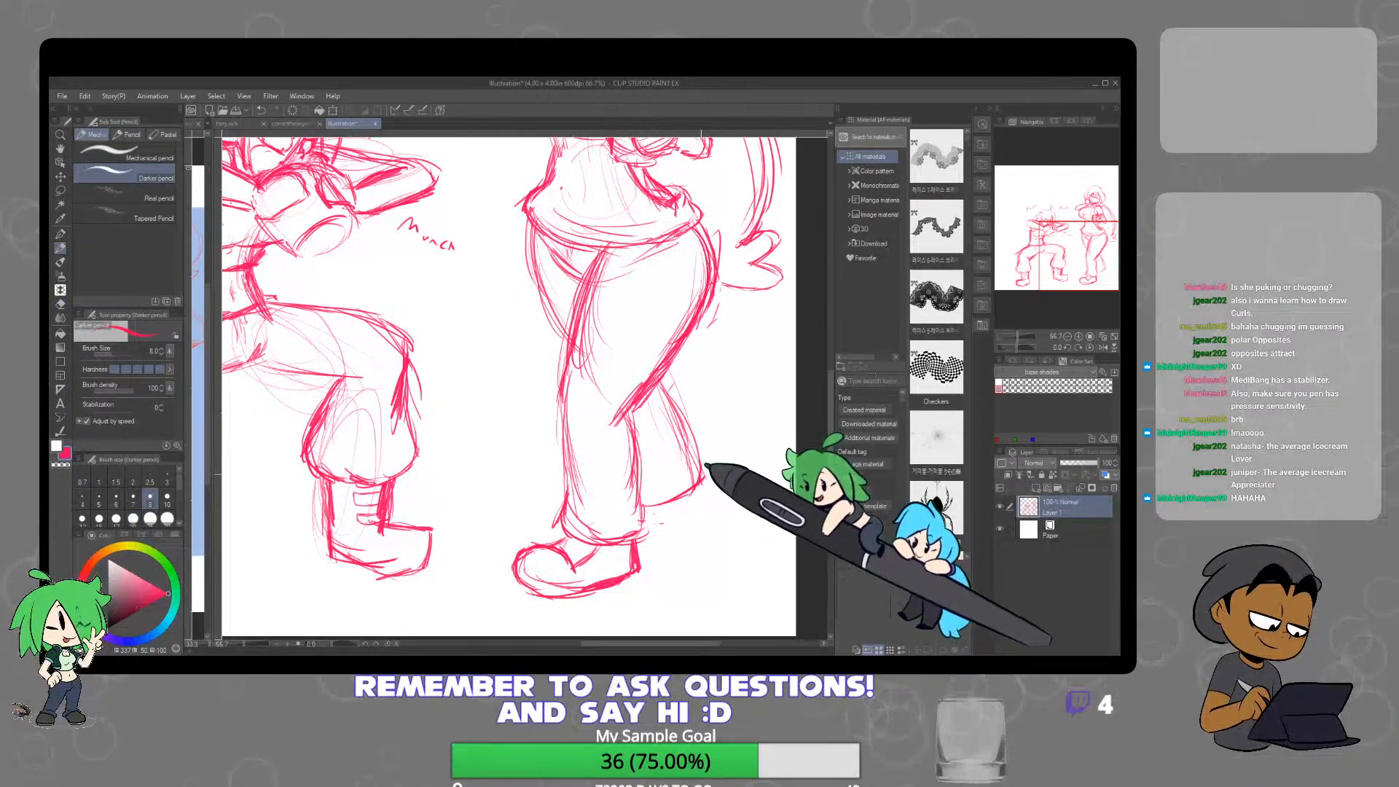
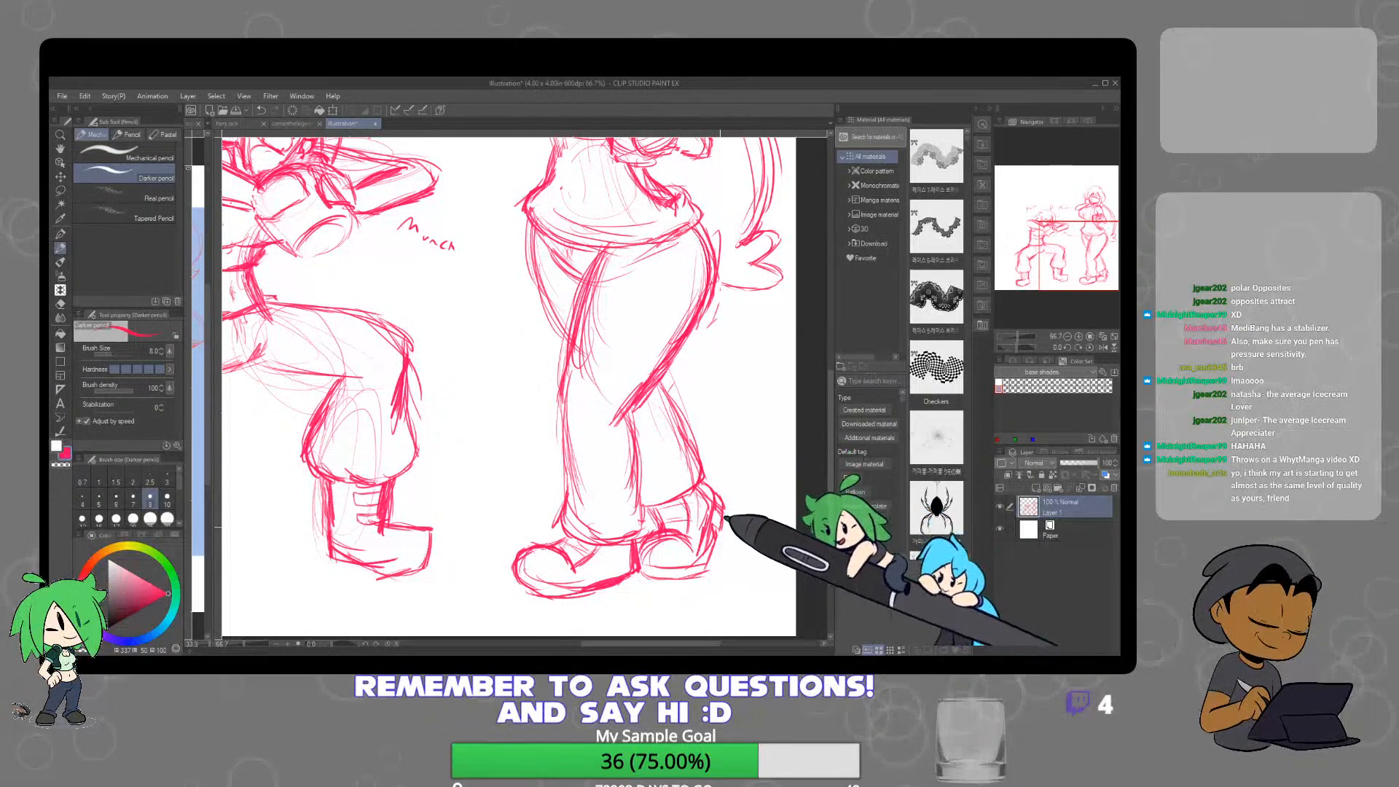
{"action": "key", "text": "e"}
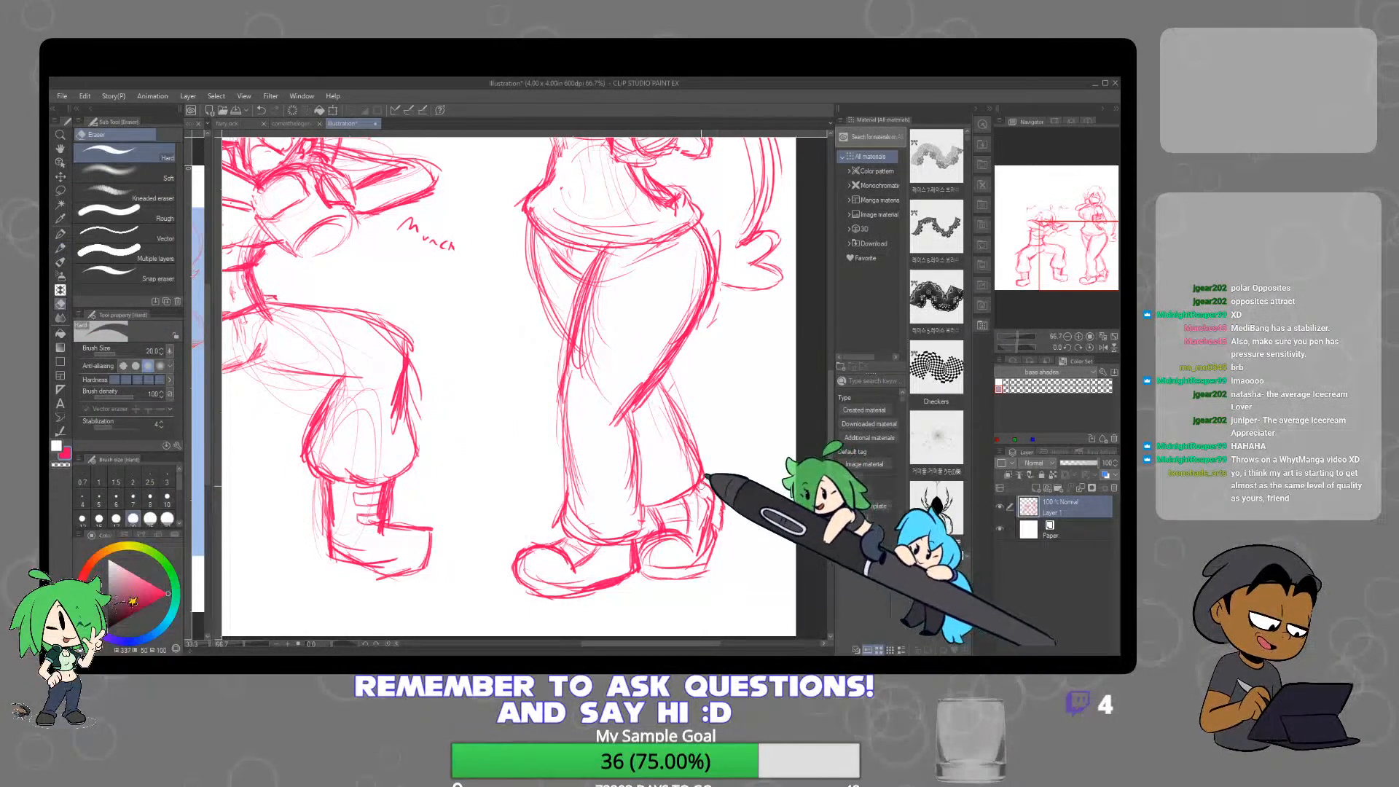
{"action": "key", "text": "p"}
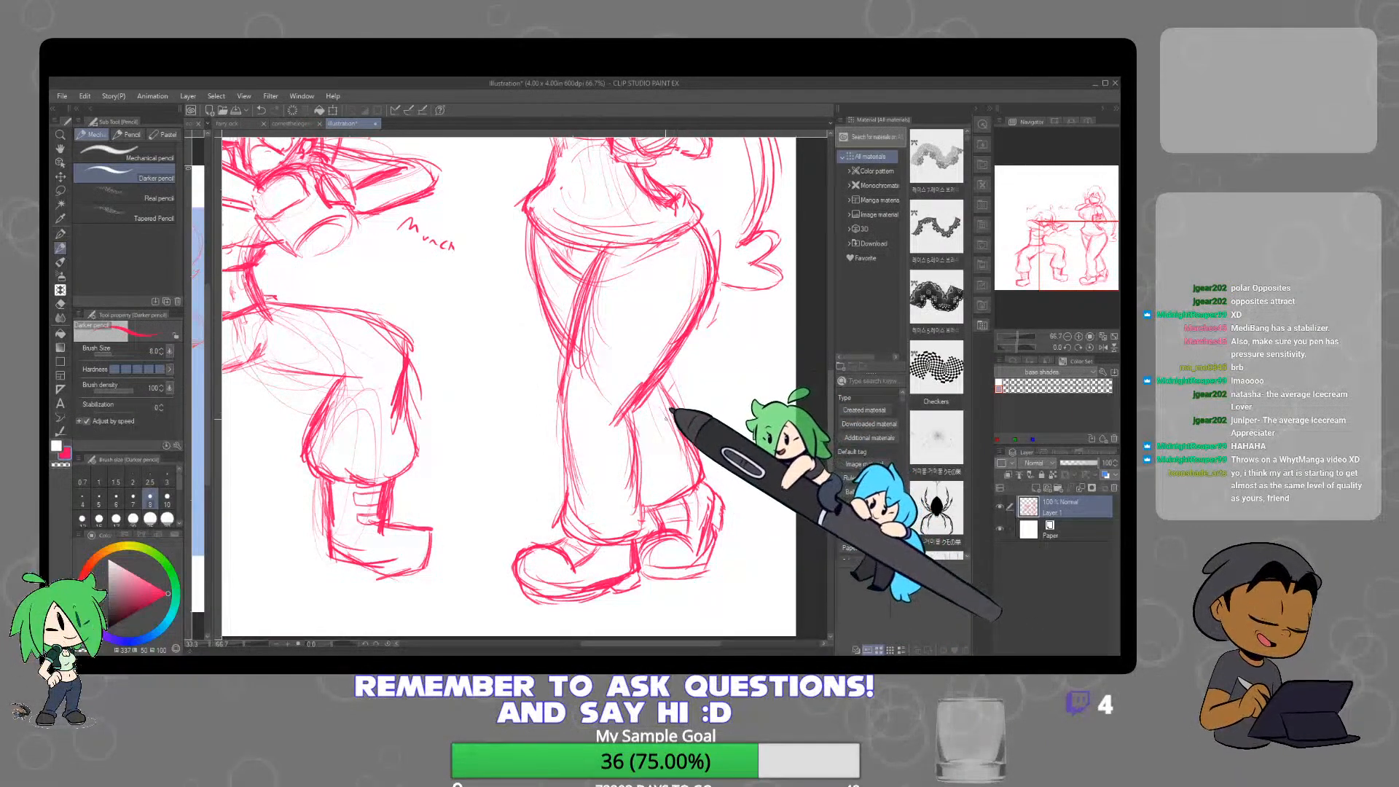
Add a new layer folder above the sketch layer
{"action": "scroll", "coordinate": [661, 409], "scroll_direction": "down", "scroll_amount": 1}
{"action": "scroll", "coordinate": [661, 409], "scroll_direction": "down", "scroll_amount": 2}
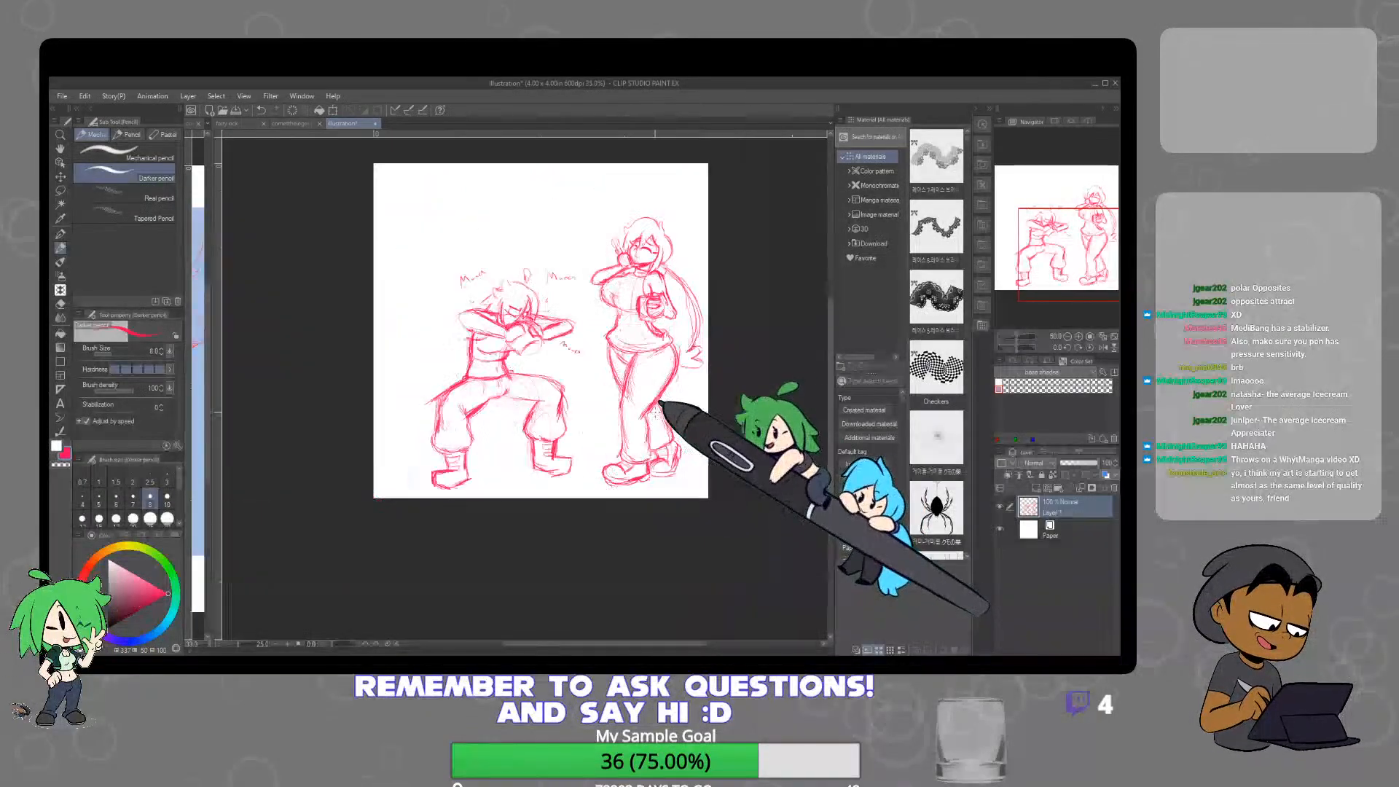
{"action": "left_click_drag", "start_coordinate": [670, 362], "coordinate": [664, 392]}
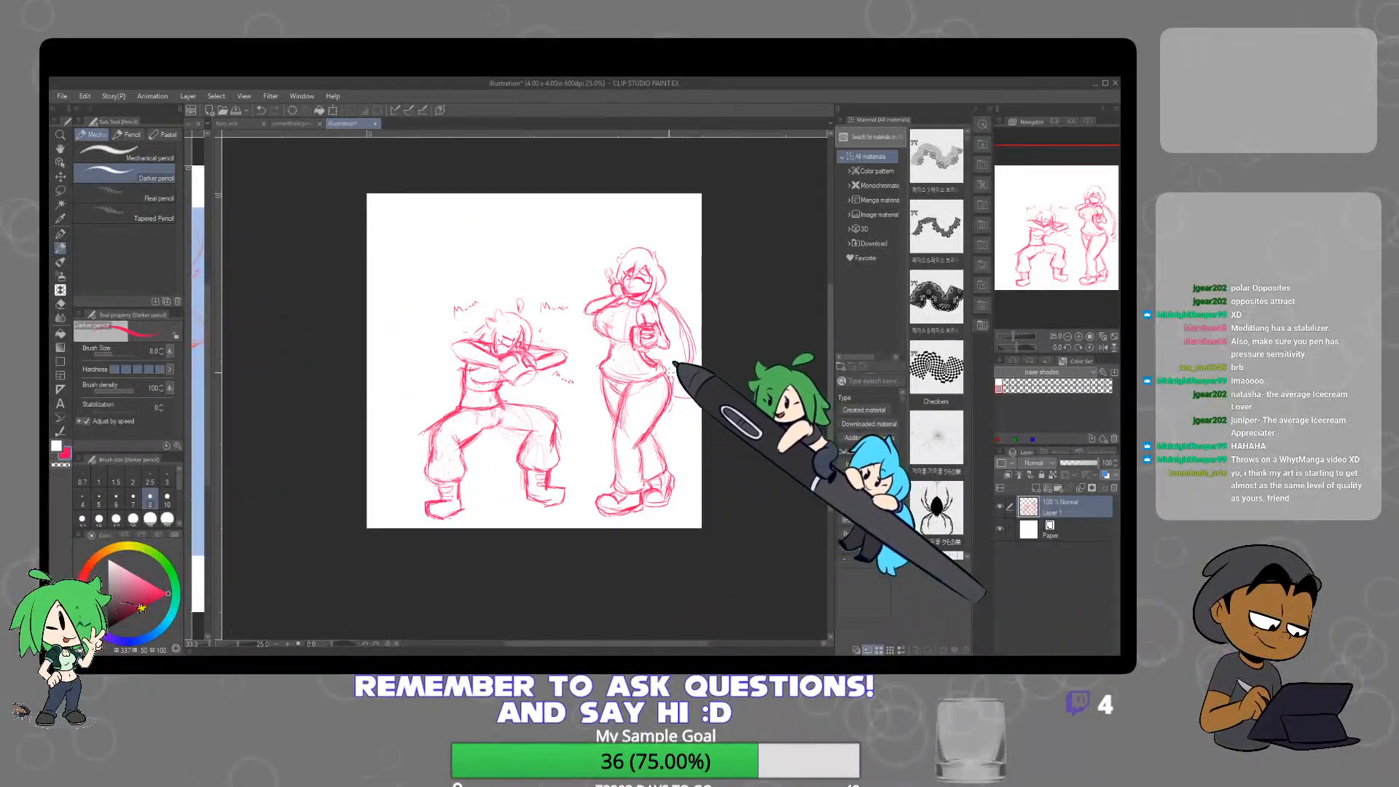
{"action": "left_click_drag", "start_coordinate": [549, 436], "coordinate": [570, 456]}
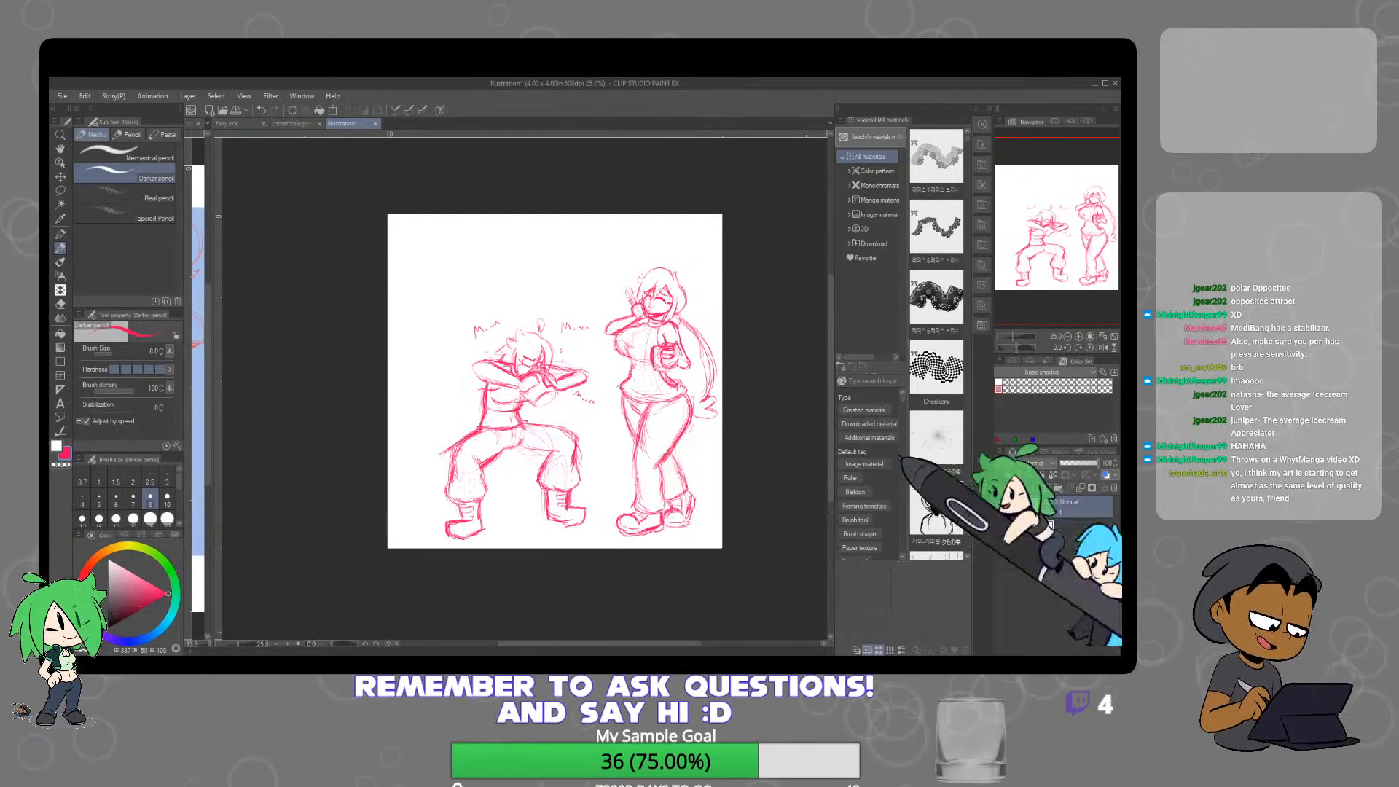
{"action": "left_click", "coordinate": [1058, 490]}
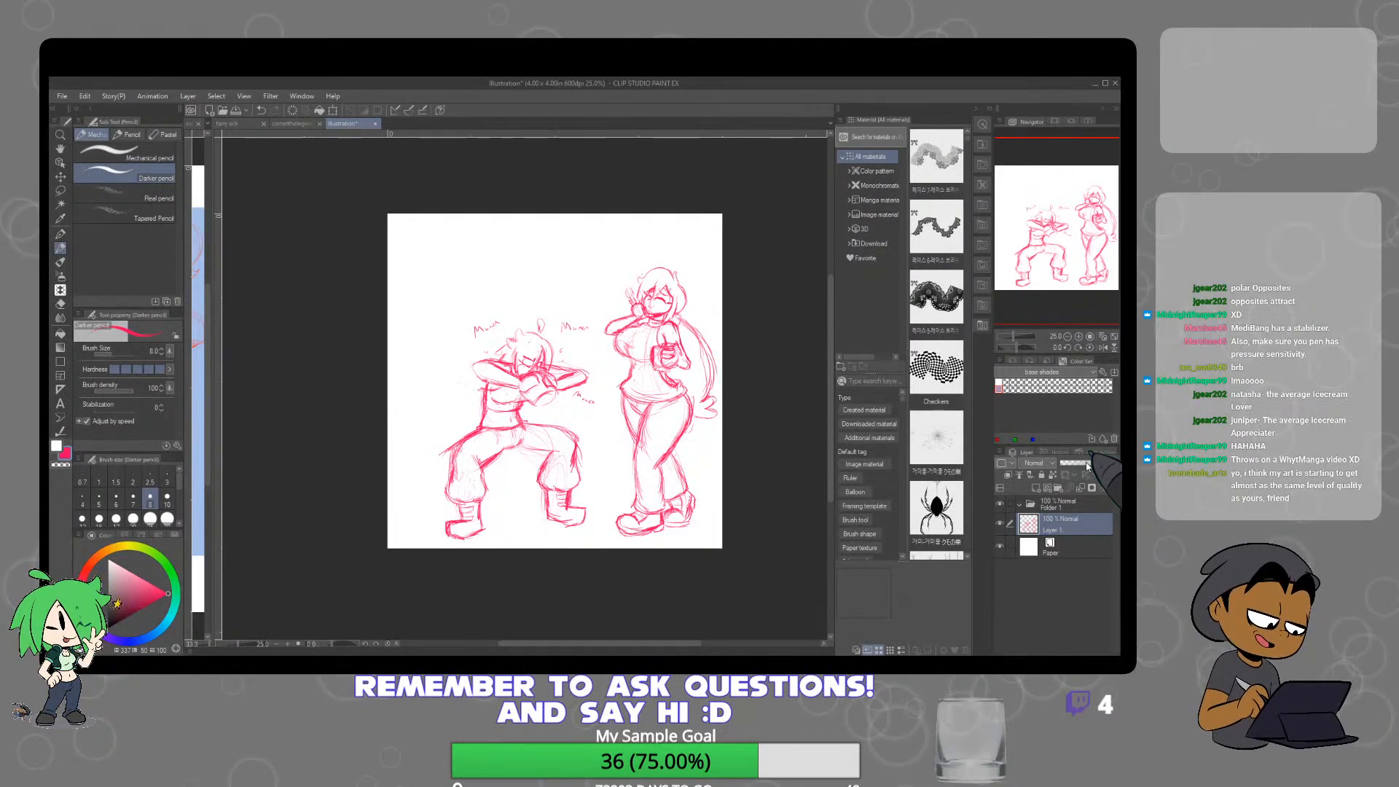
{"action": "left_click_drag", "start_coordinate": [1086, 465], "coordinate": [1081, 466]}
{"action": "left_click", "coordinate": [1060, 504]}
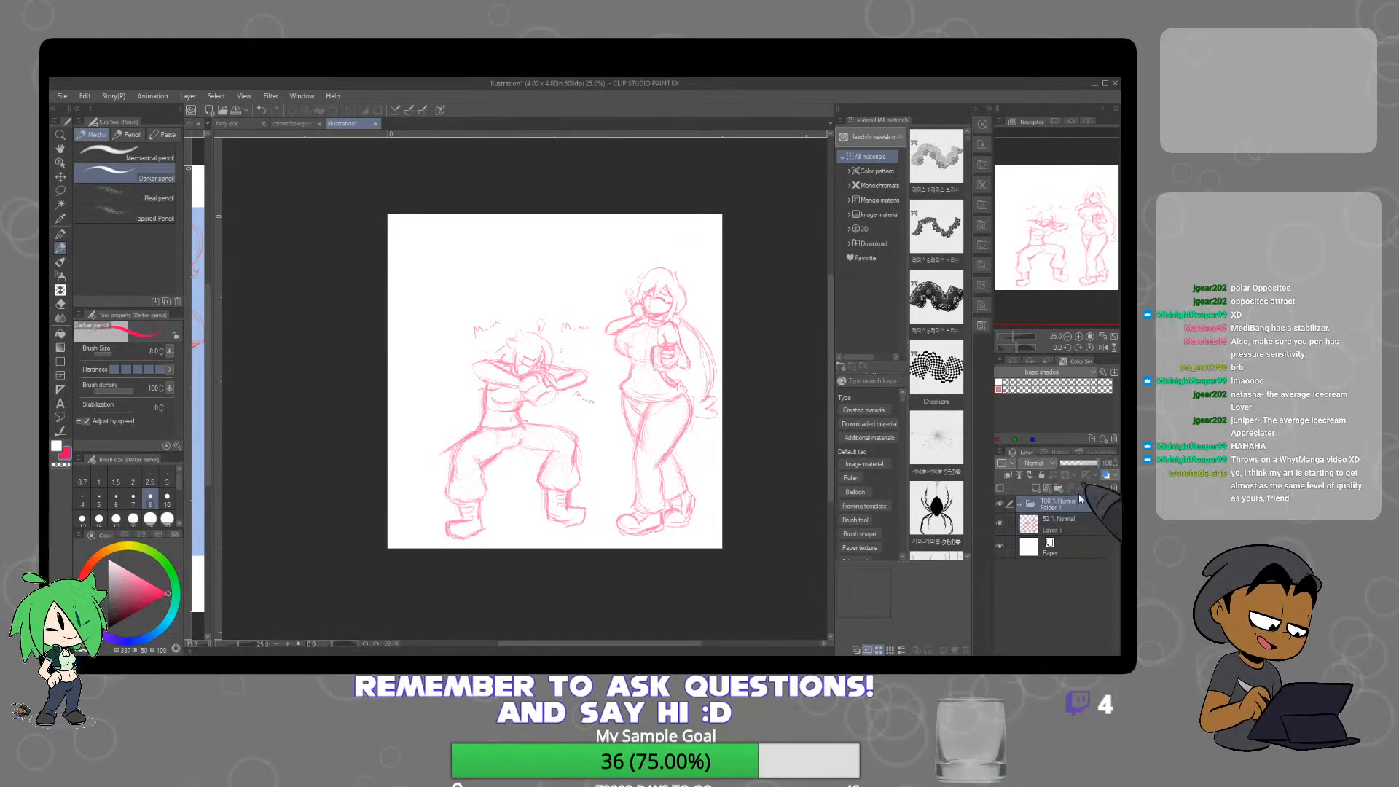
{"action": "left_click", "coordinate": [1036, 488]}
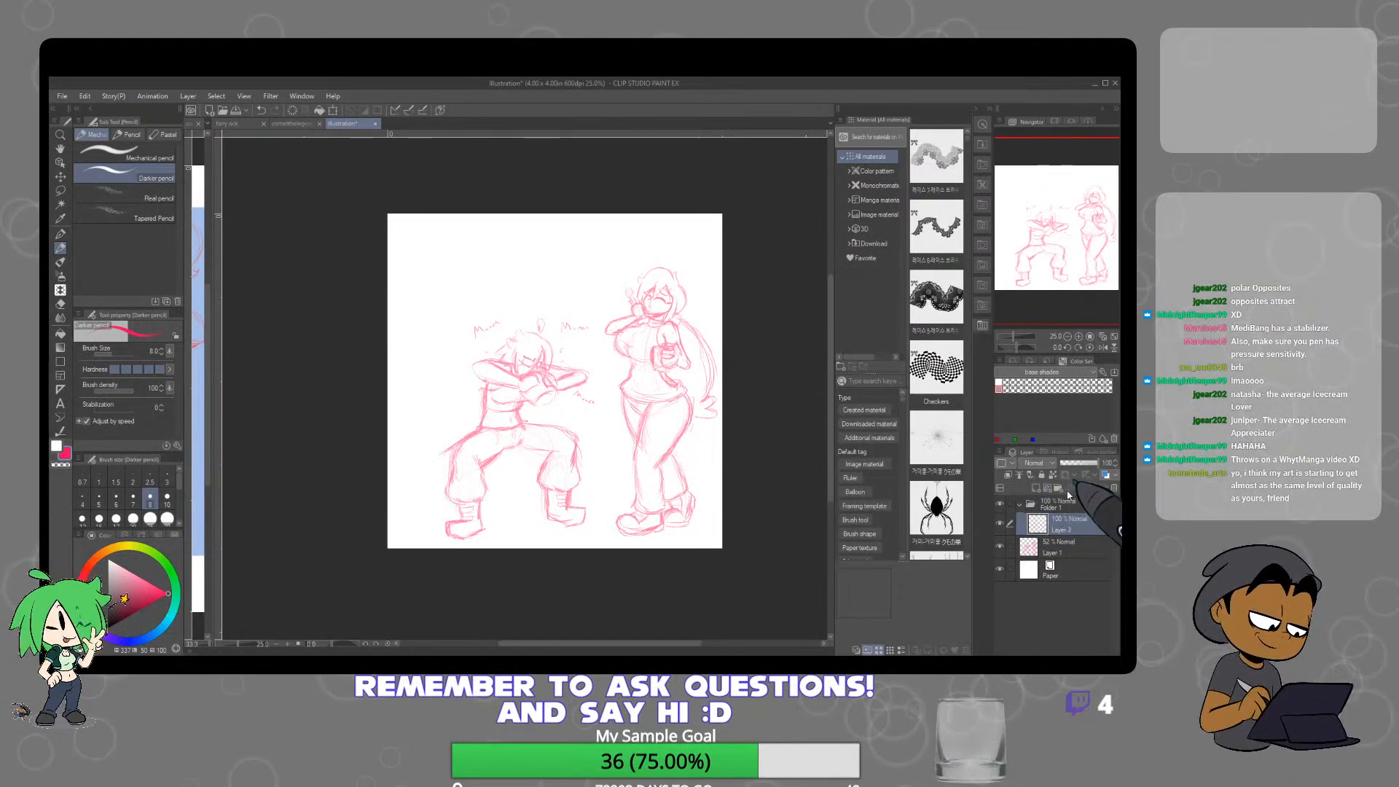
{"action": "left_click", "coordinate": [1058, 488]}
{"action": "left_click_drag", "start_coordinate": [1064, 520], "coordinate": [1078, 550]}
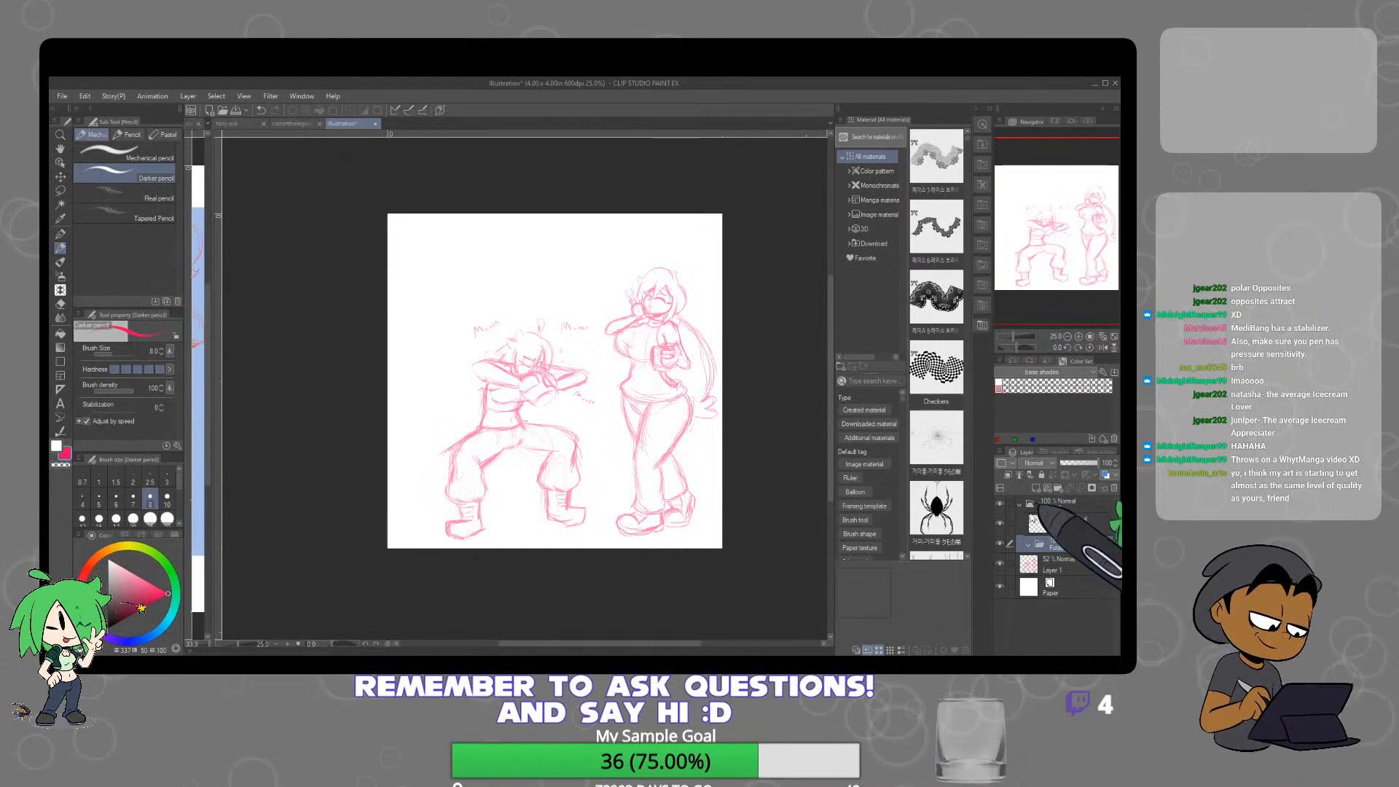
{"action": "key", "text": "ctrl+z"}
{"action": "key", "text": "ctrl+z"}
{"action": "key", "text": "ctrl+z"}
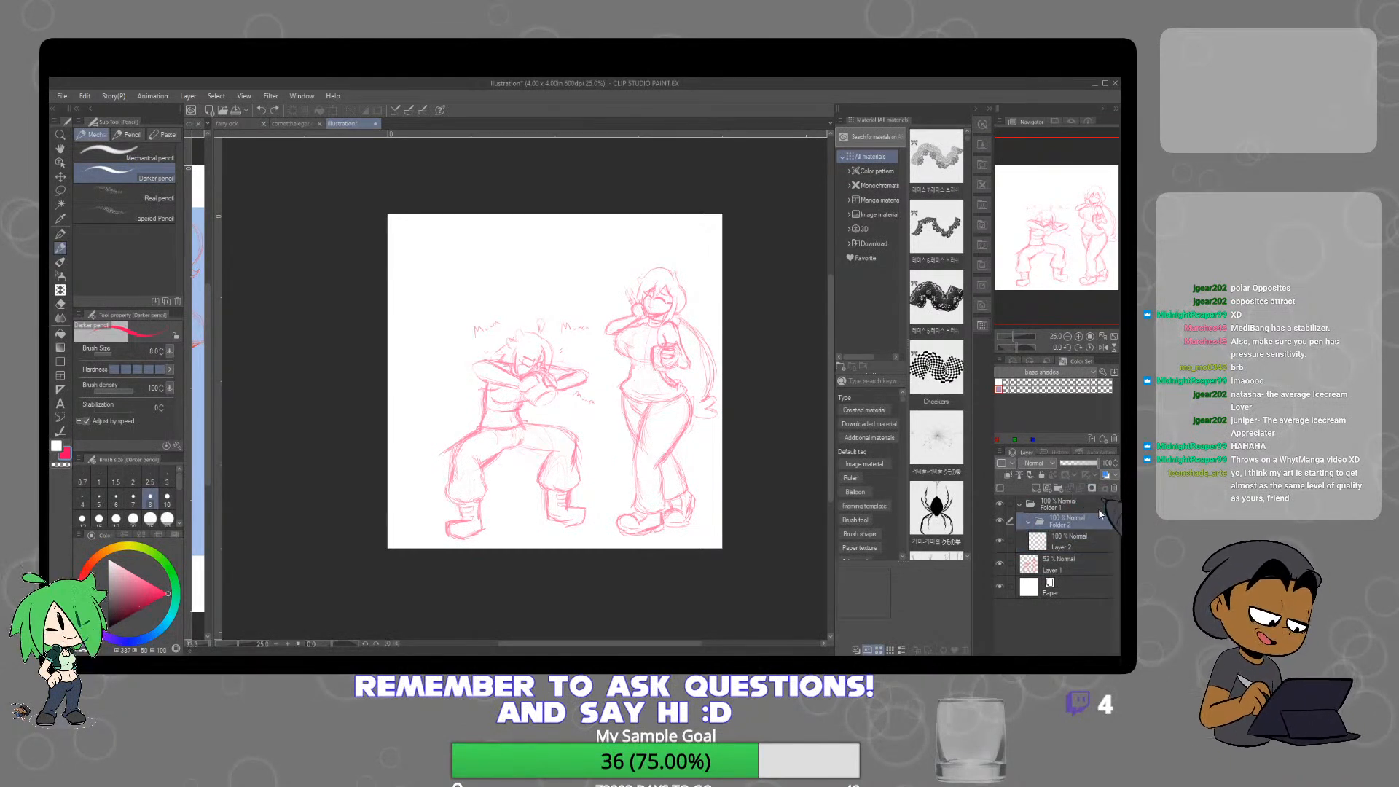
{"action": "key", "text": "ctrl+z"}
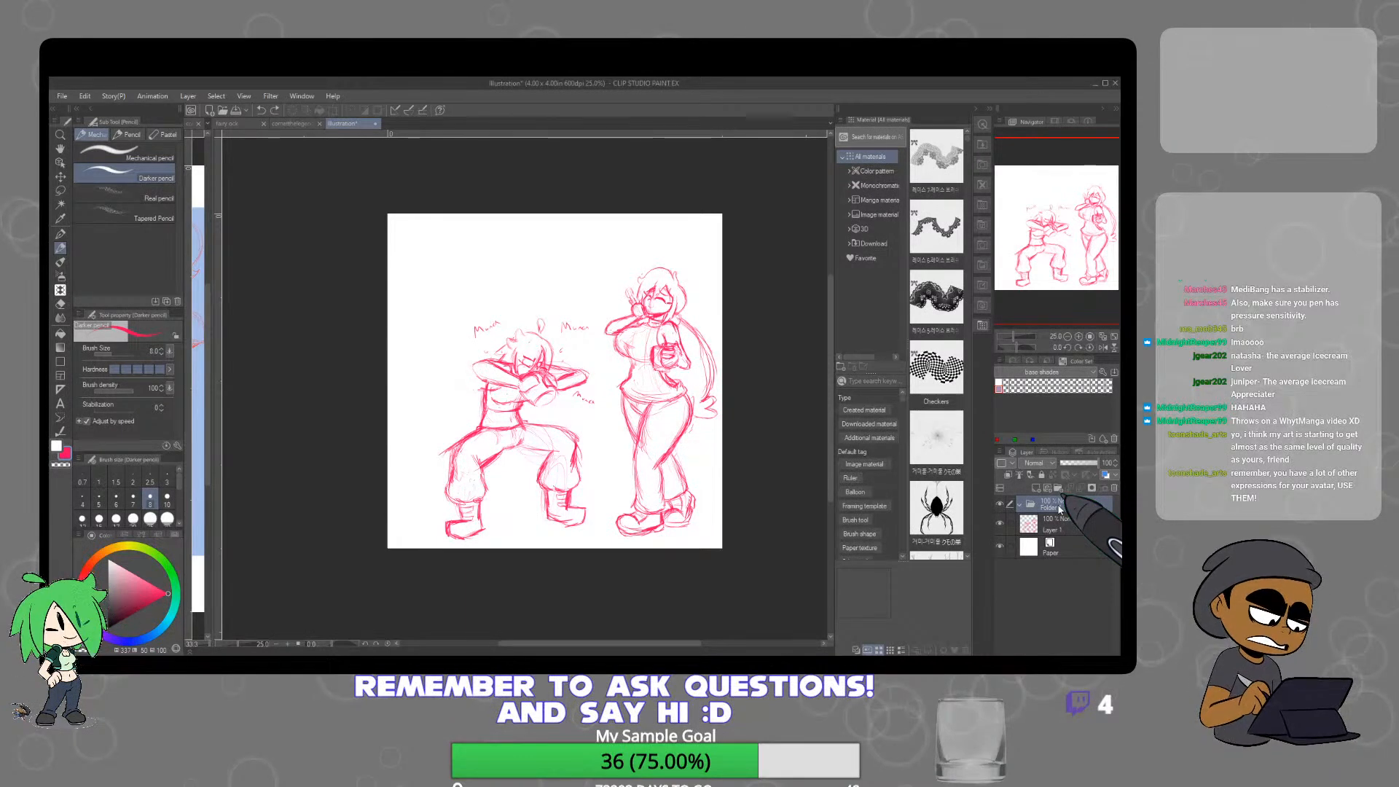
Collapse the materials palette to widen the canvas area and rename the new folder "everythin"
{"action": "left_click", "coordinate": [989, 110]}
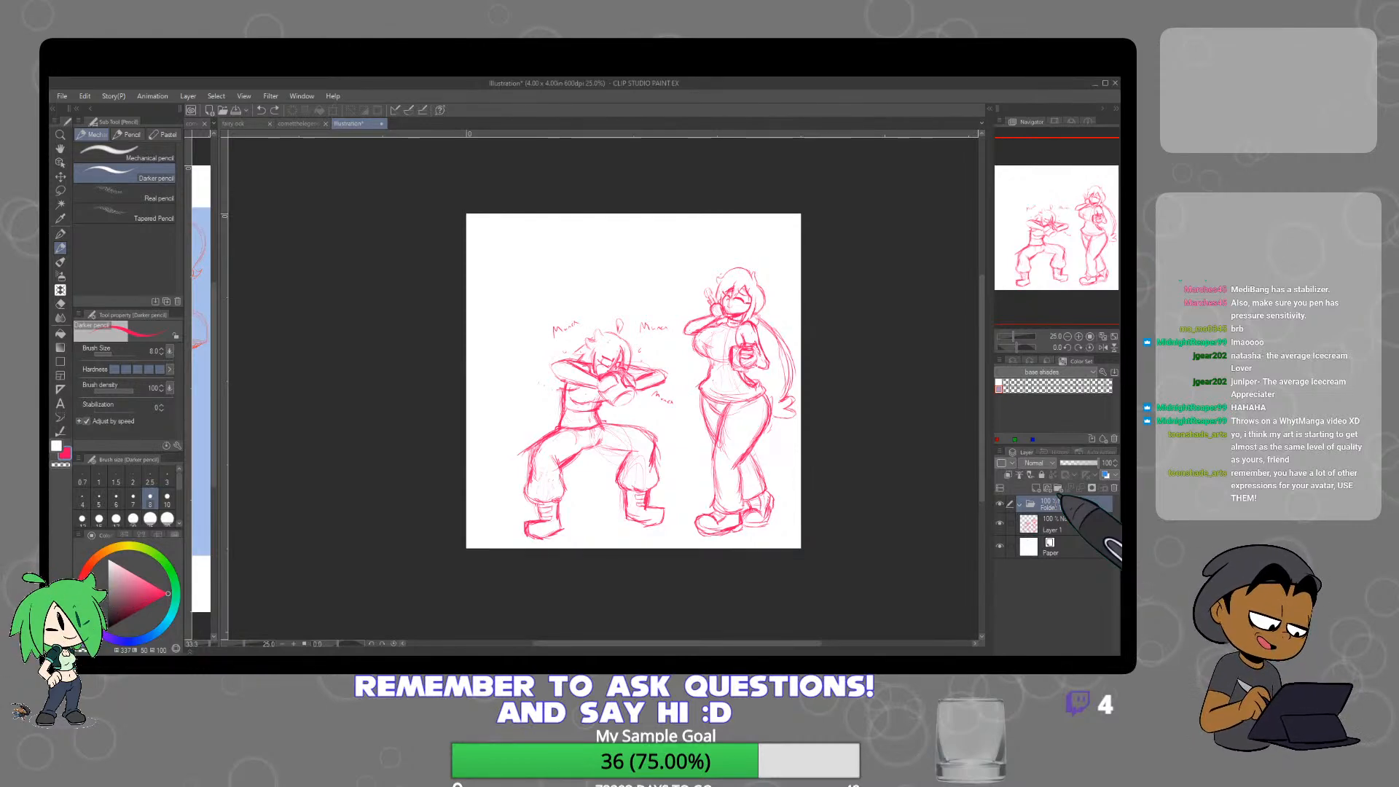
{"action": "key", "text": "Return"}
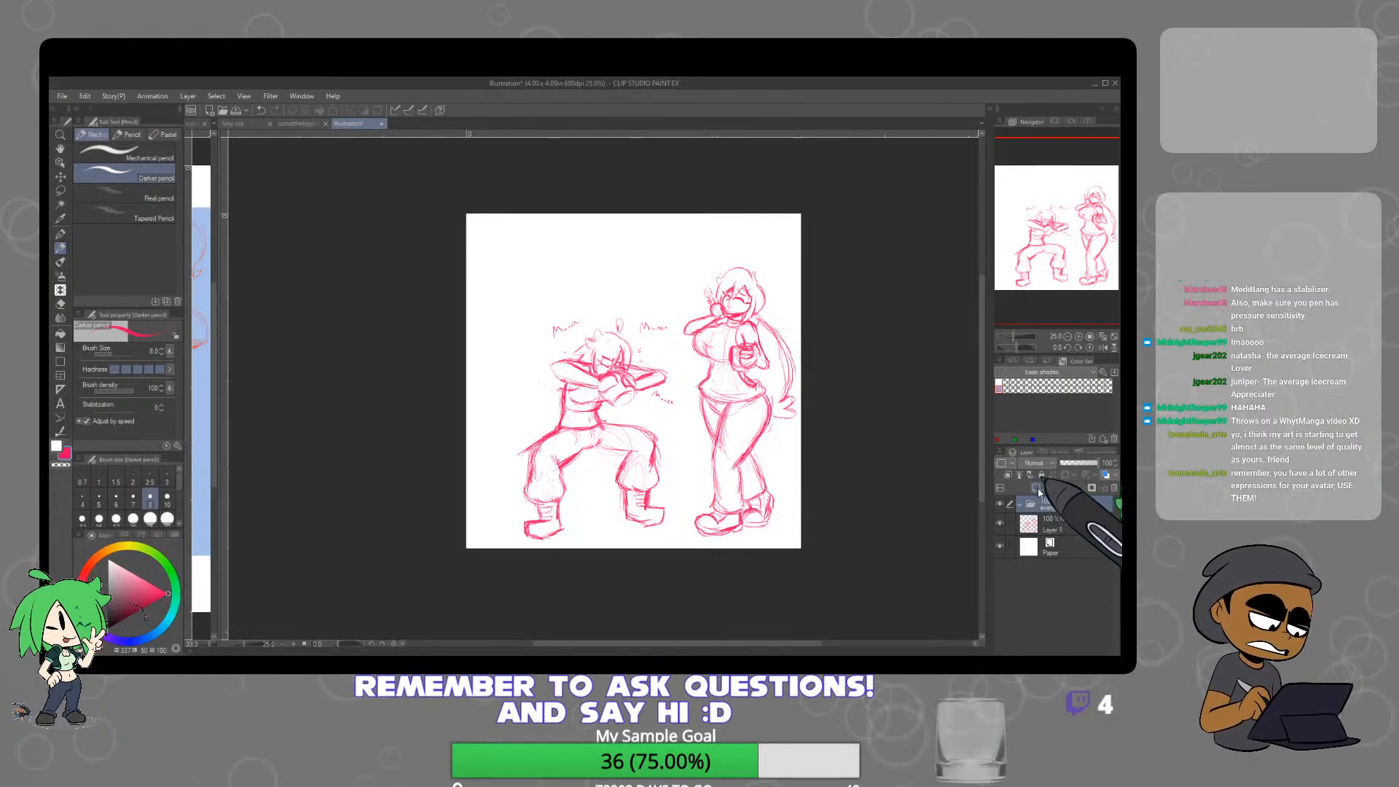
Add a new raster layer inside the everythin folder and name it "ink"
{"action": "left_click", "coordinate": [1036, 488]}
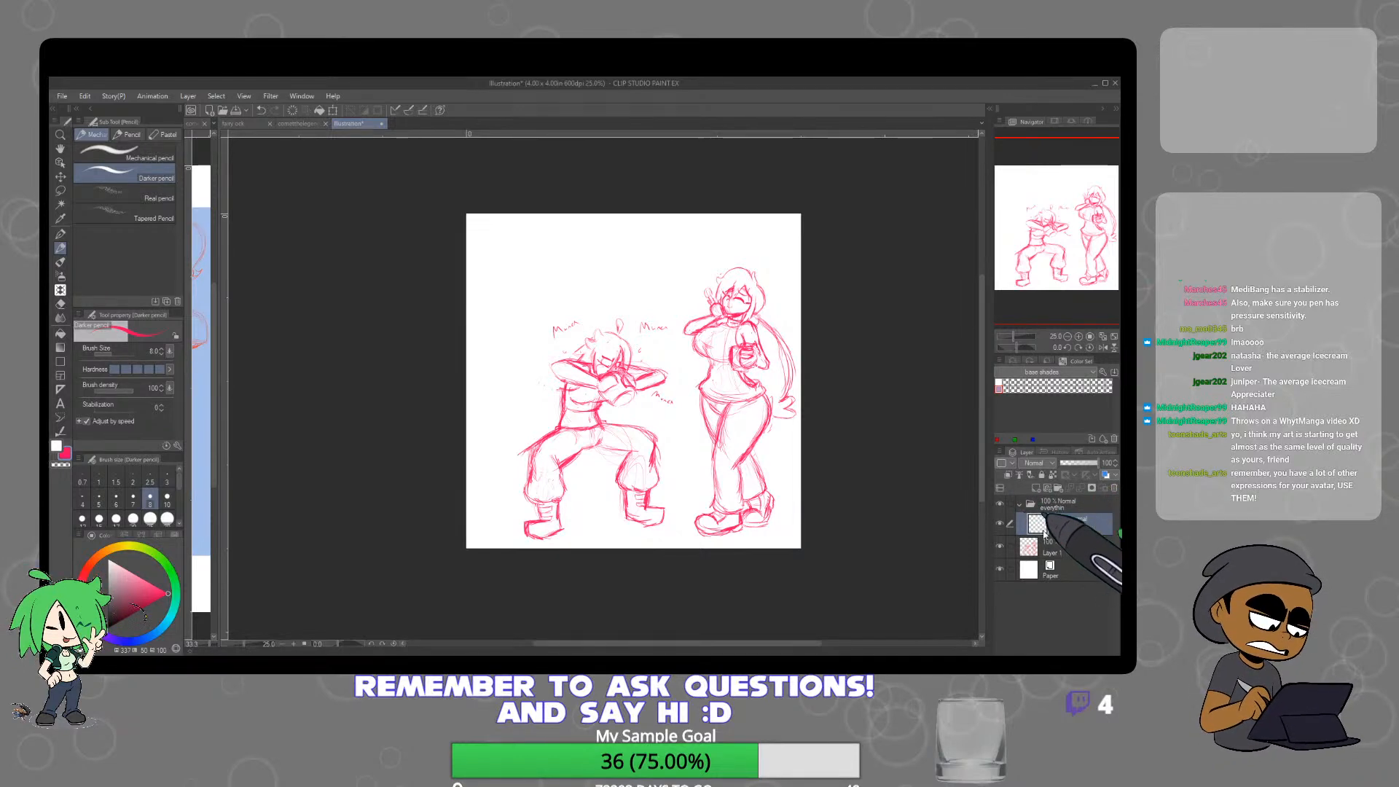
{"action": "left_click", "coordinate": [1019, 504]}
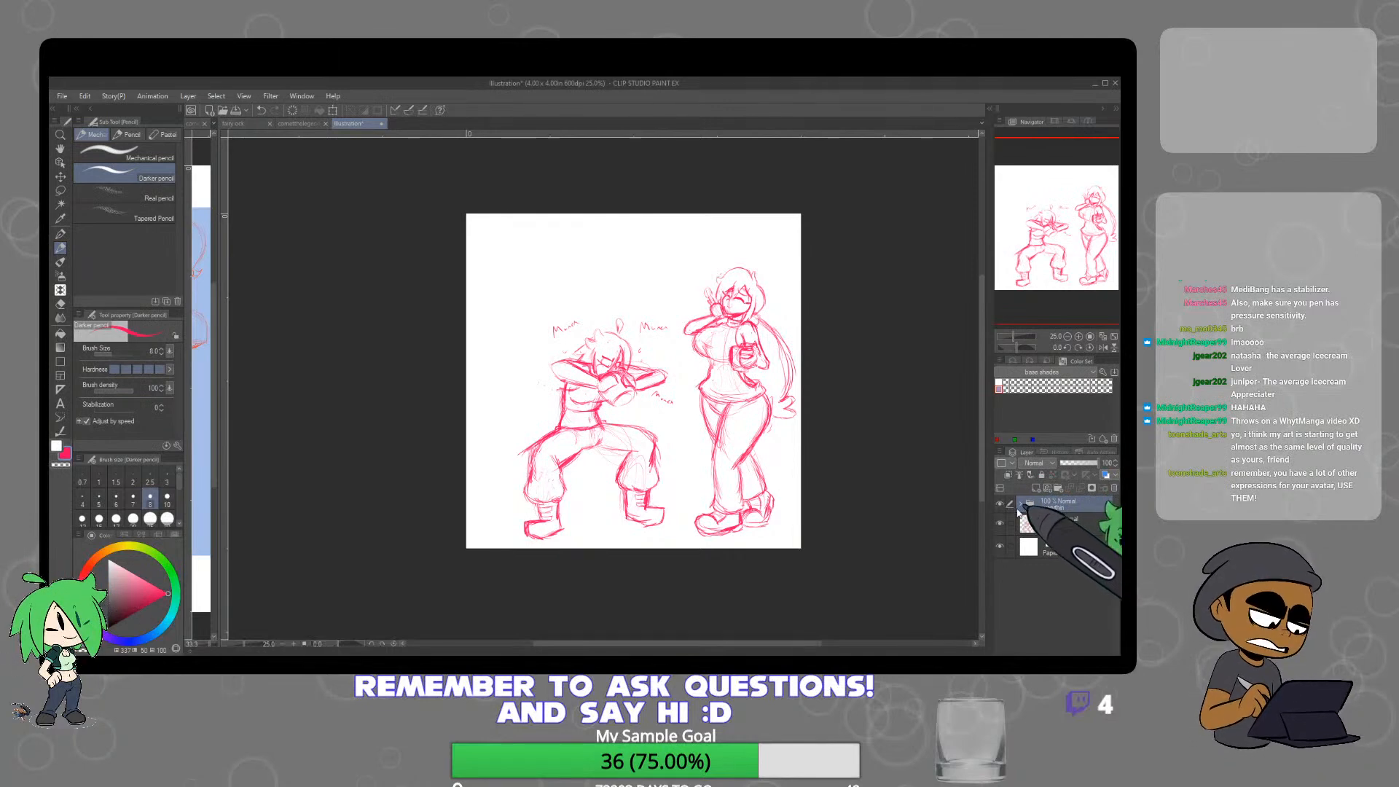
{"action": "left_click", "coordinate": [1019, 505]}
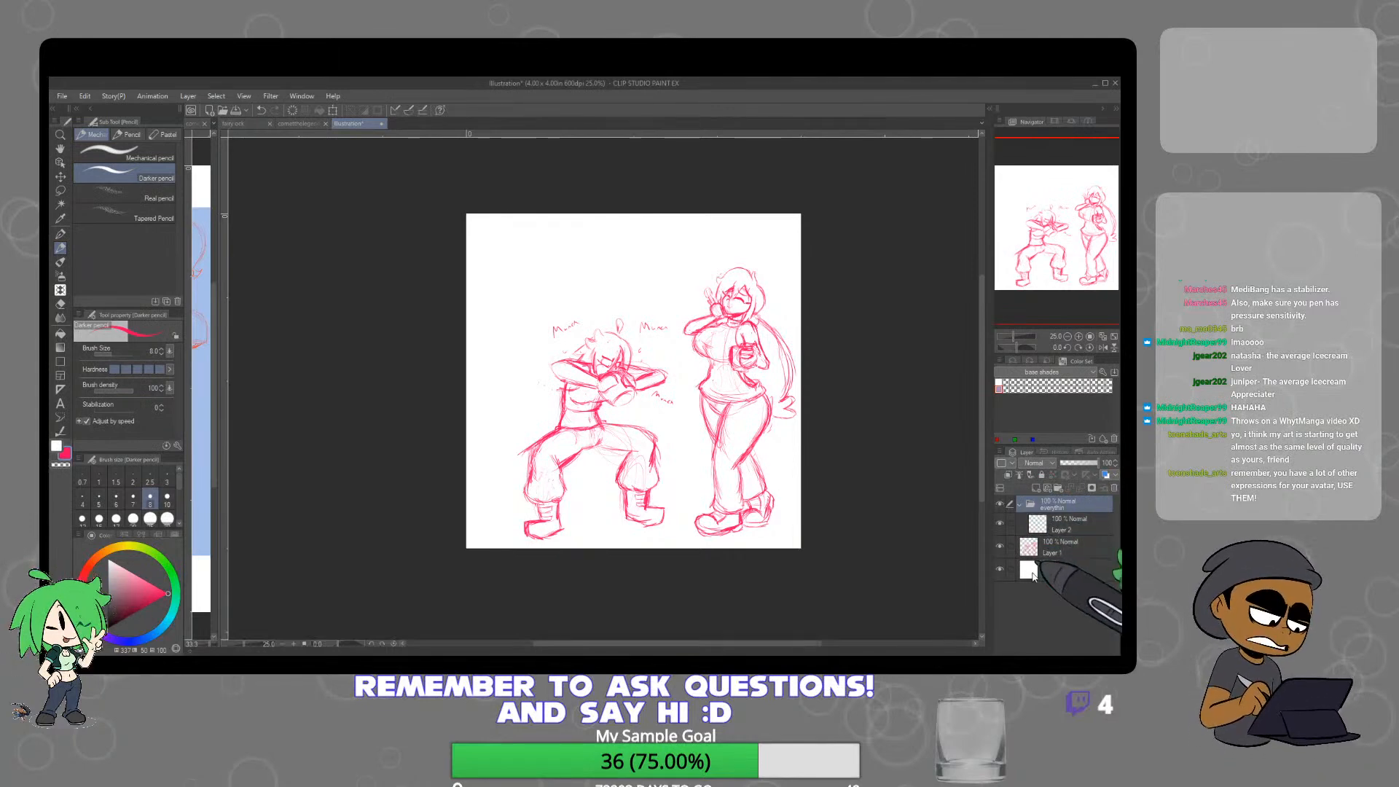
{"action": "left_click", "coordinate": [1065, 526]}
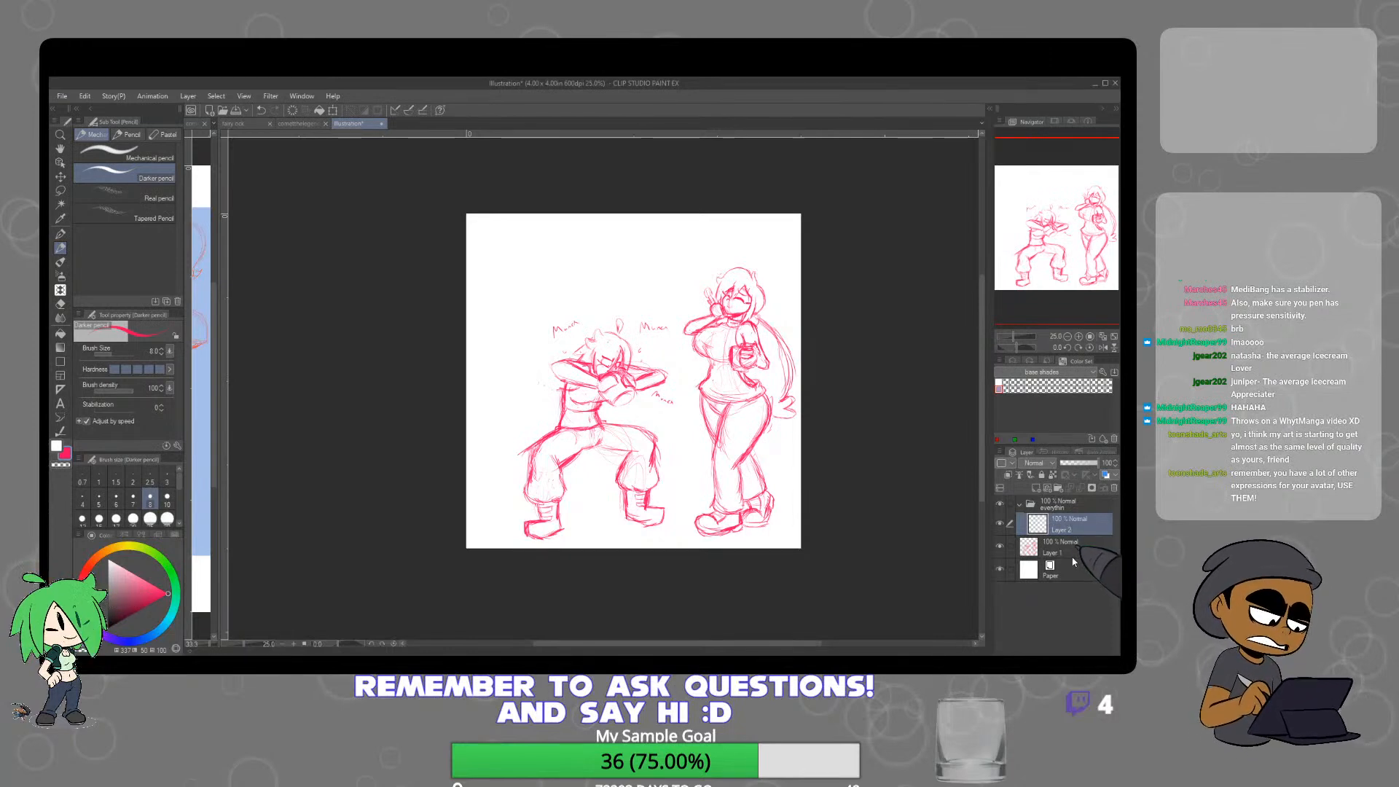
{"action": "type", "text": "ink"}
{"action": "key", "text": "Return"}
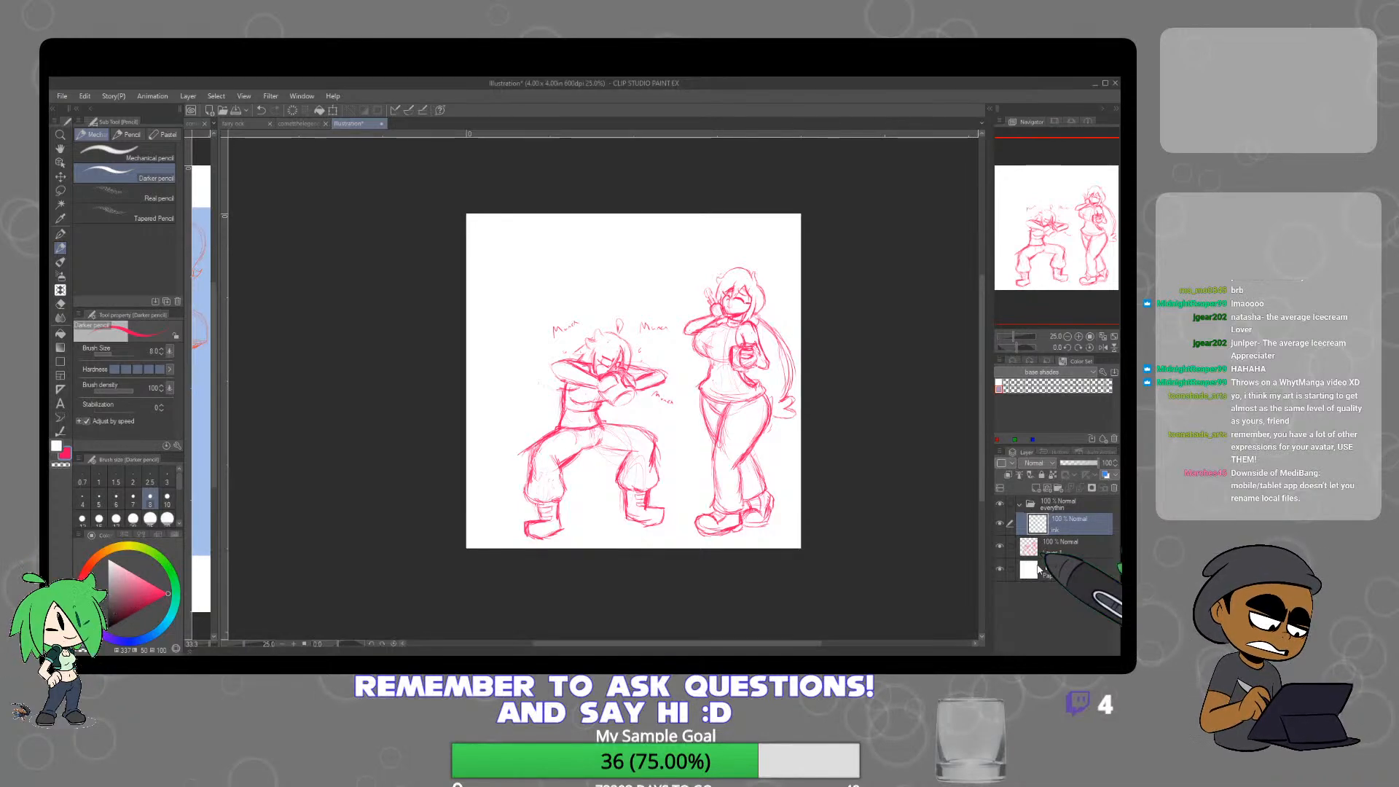
Create a subfolder beneath the ink layer inside the everythin folder and name it "fuckin colors"
{"action": "left_click", "coordinate": [1057, 488]}
{"action": "left_click_drag", "start_coordinate": [1072, 526], "coordinate": [1065, 550]}
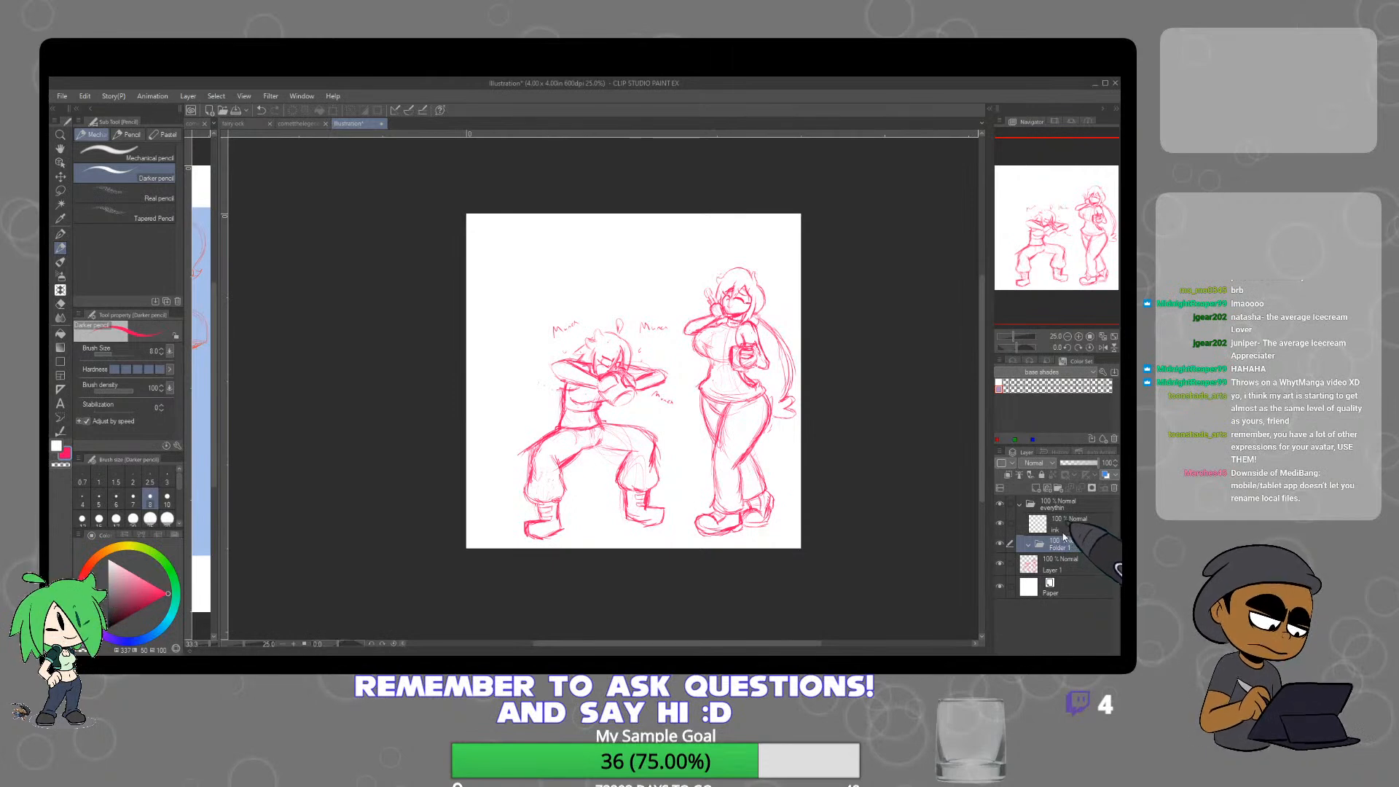
{"action": "double_click", "coordinate": [1061, 547]}
{"action": "type", "text": "fuckin colors"}
{"action": "key", "text": "Return"}
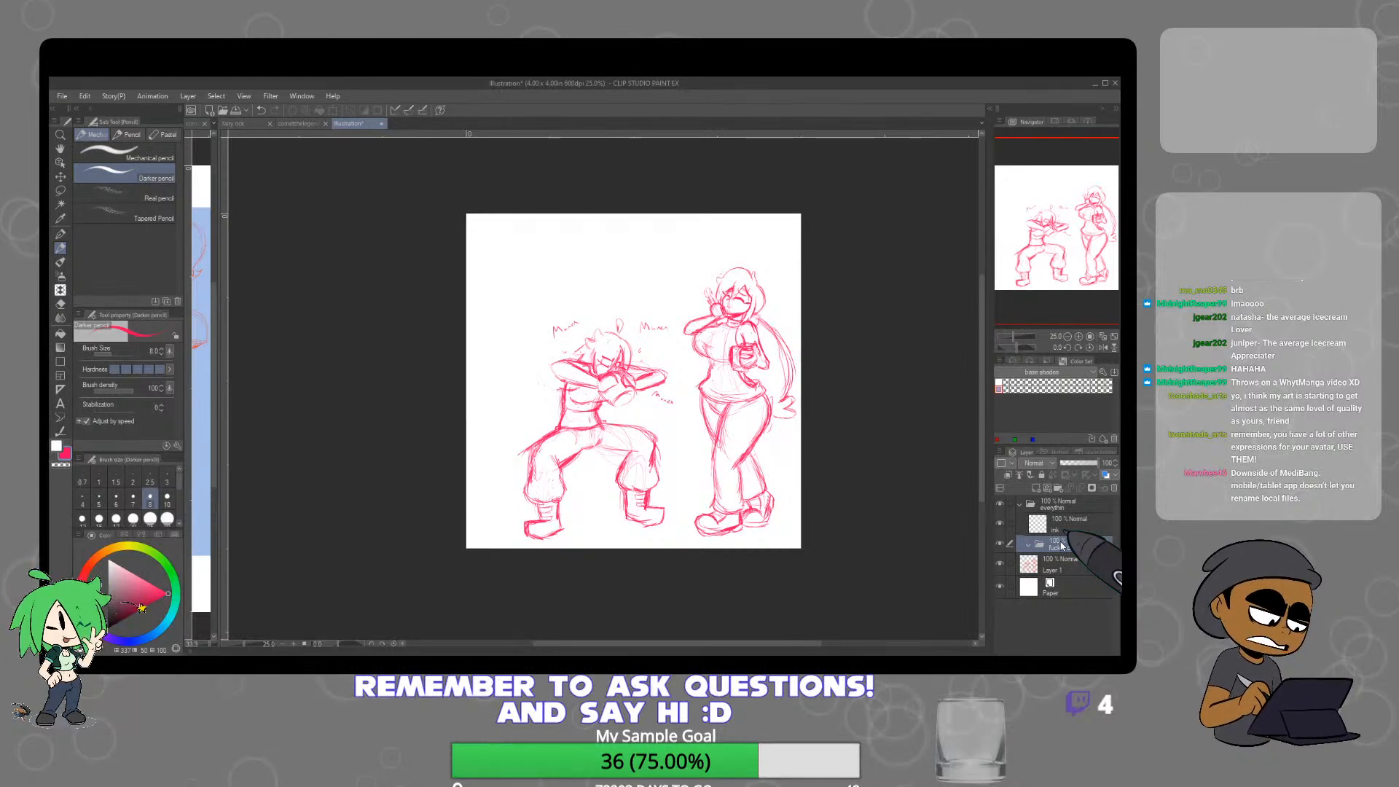
Lower the opacity of the Layer 1 sketch to 40% and make the ink layer active
{"action": "left_click", "coordinate": [1065, 565]}
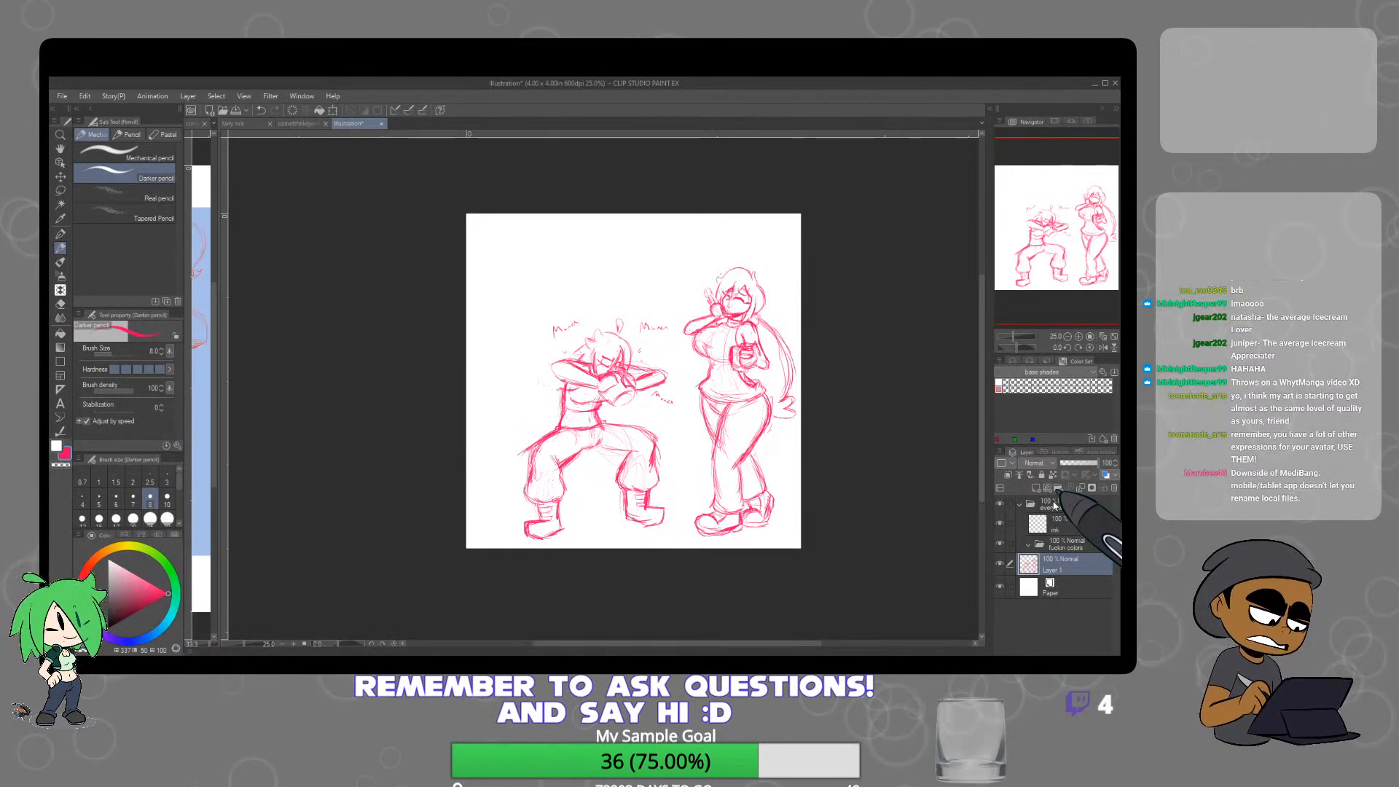
{"action": "left_click", "coordinate": [1078, 462]}
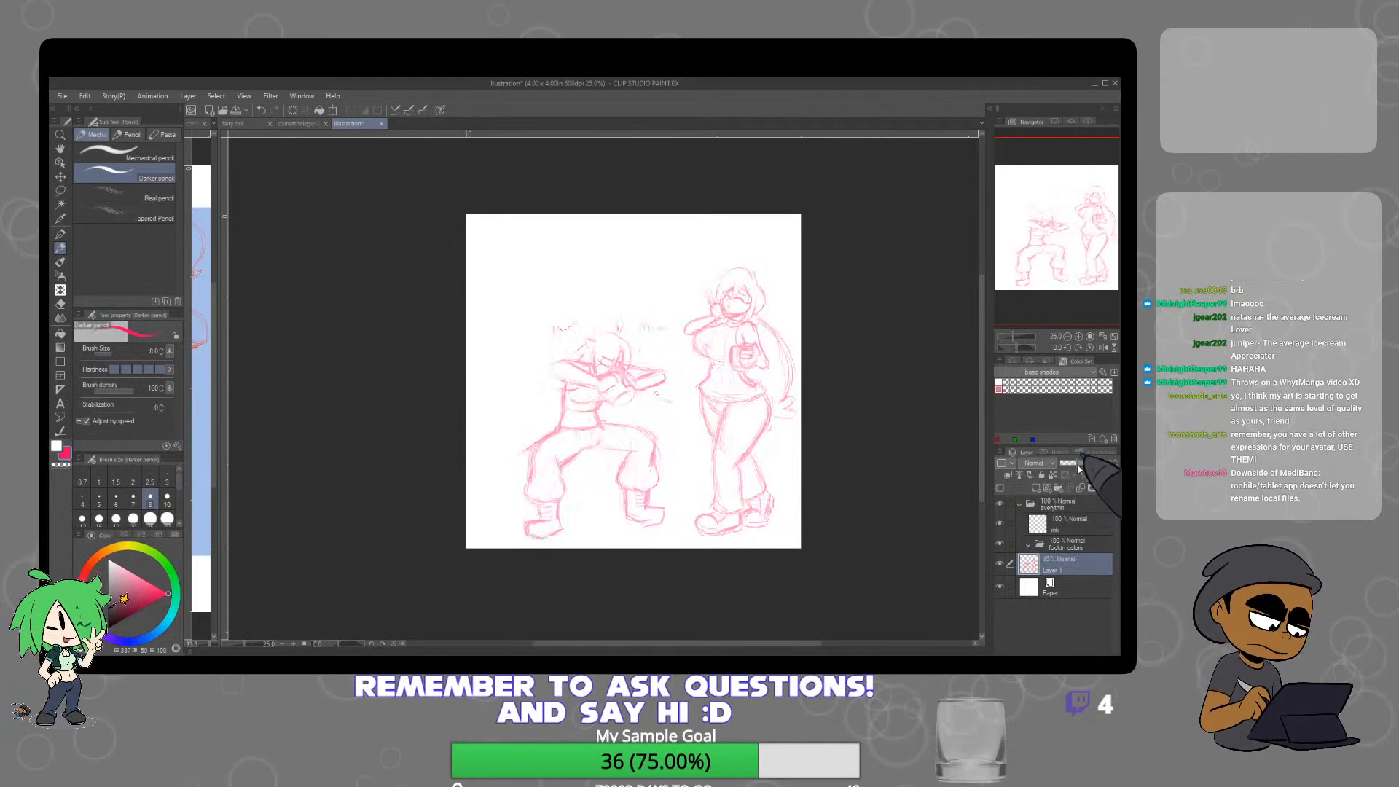
{"action": "left_click", "coordinate": [1069, 526]}
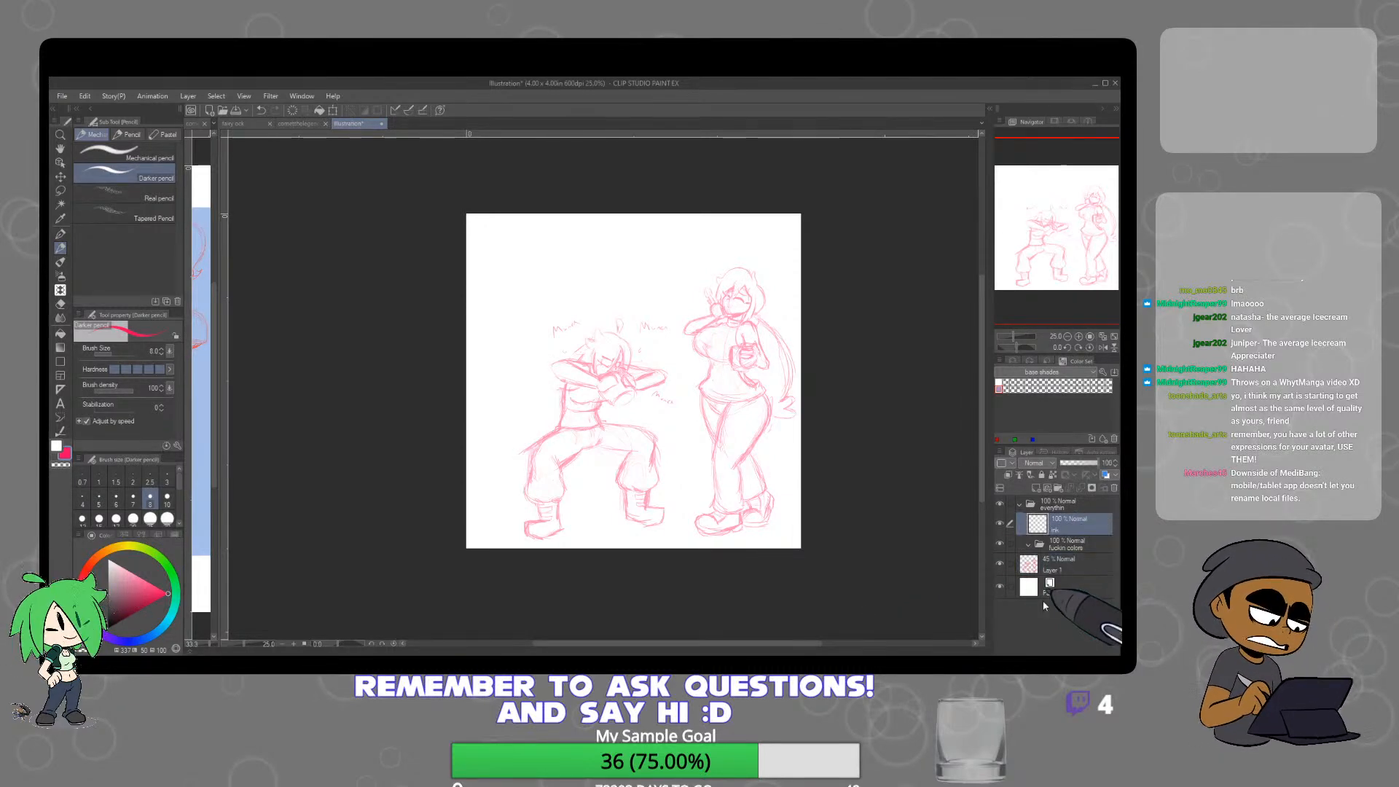
Fine-tune the opacity of the Layer 1 sketch and make the ink layer active again
{"action": "left_click", "coordinate": [1065, 564]}
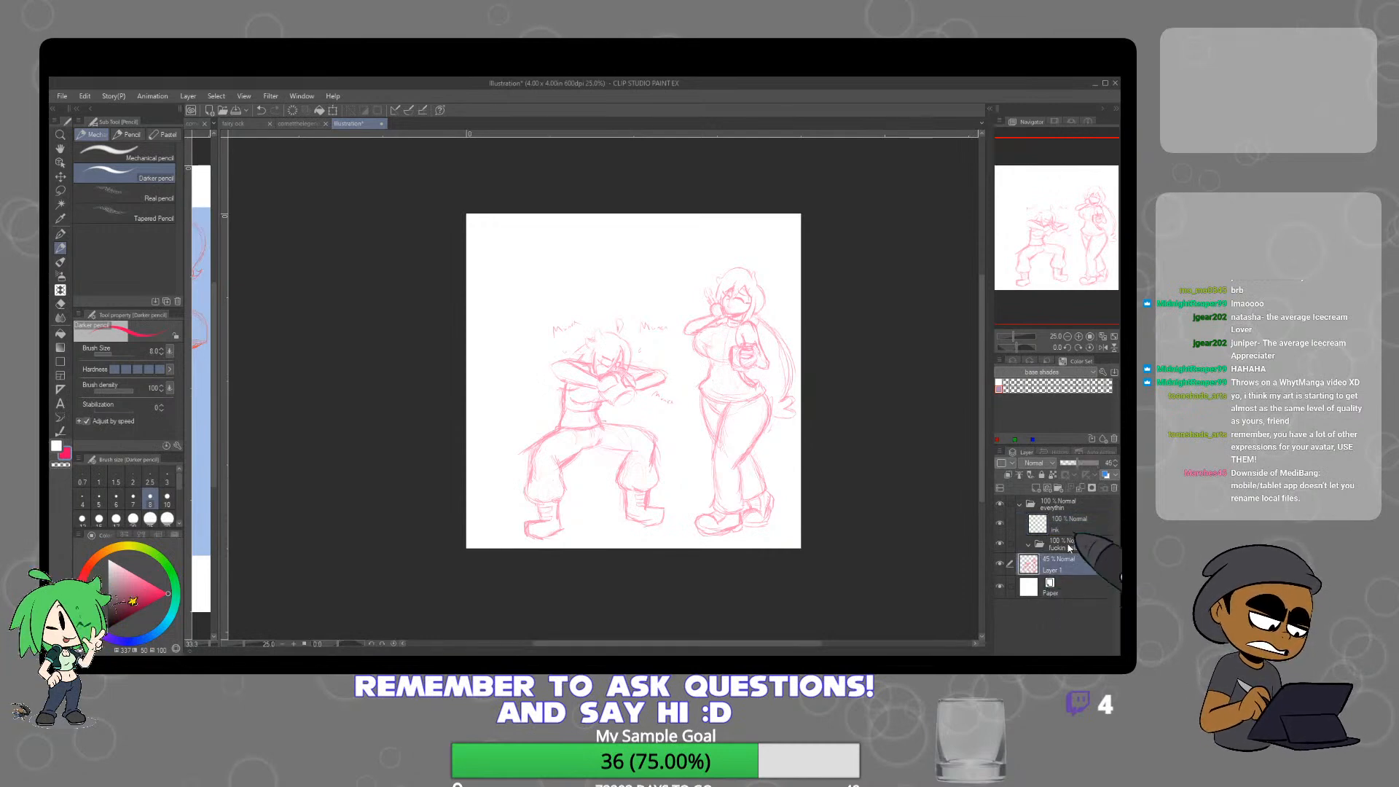
{"action": "mouse_move", "coordinate": [1094, 464]}
{"action": "left_mouse_down"}
{"action": "mouse_move", "coordinate": [1065, 467]}
{"action": "mouse_move", "coordinate": [1078, 466]}
{"action": "left_mouse_up"}
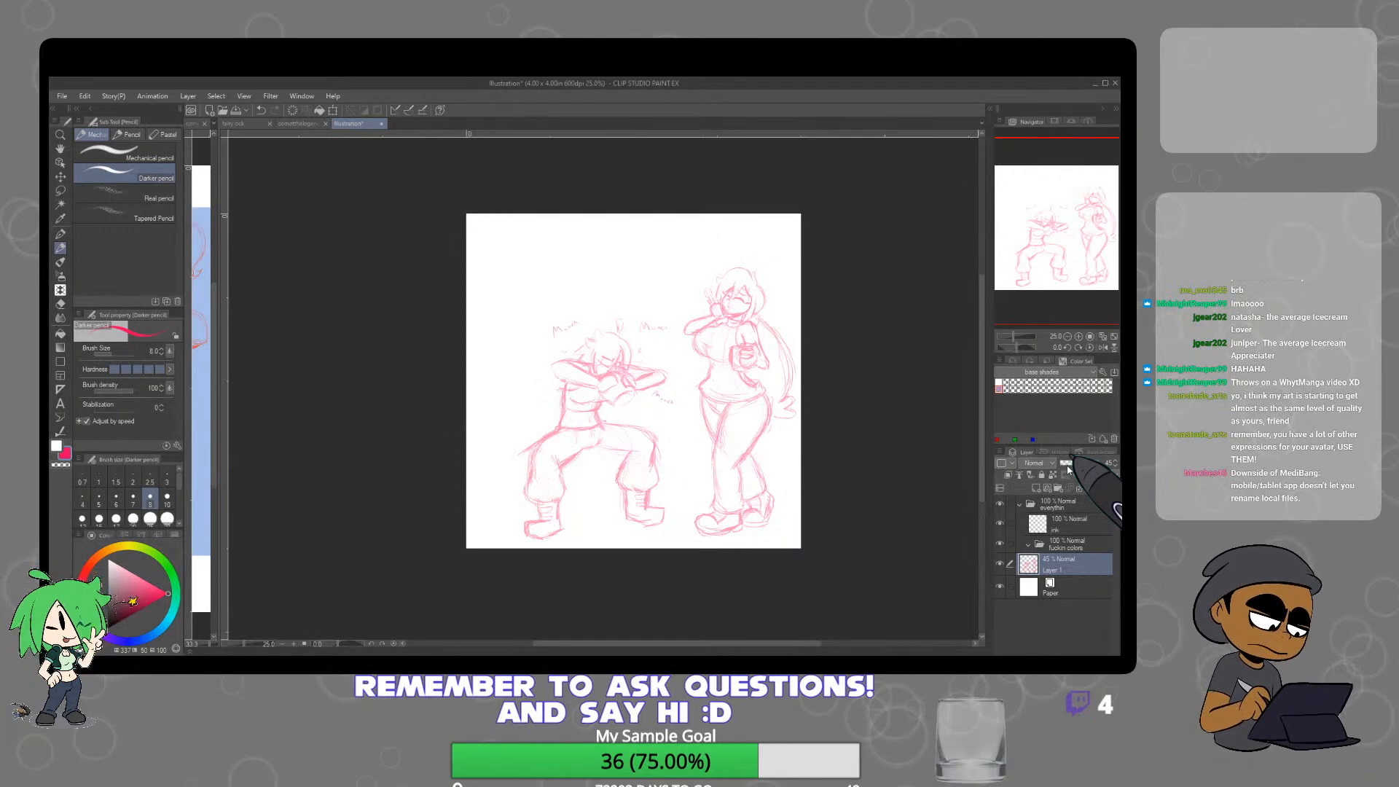
{"action": "left_click", "coordinate": [1090, 533]}
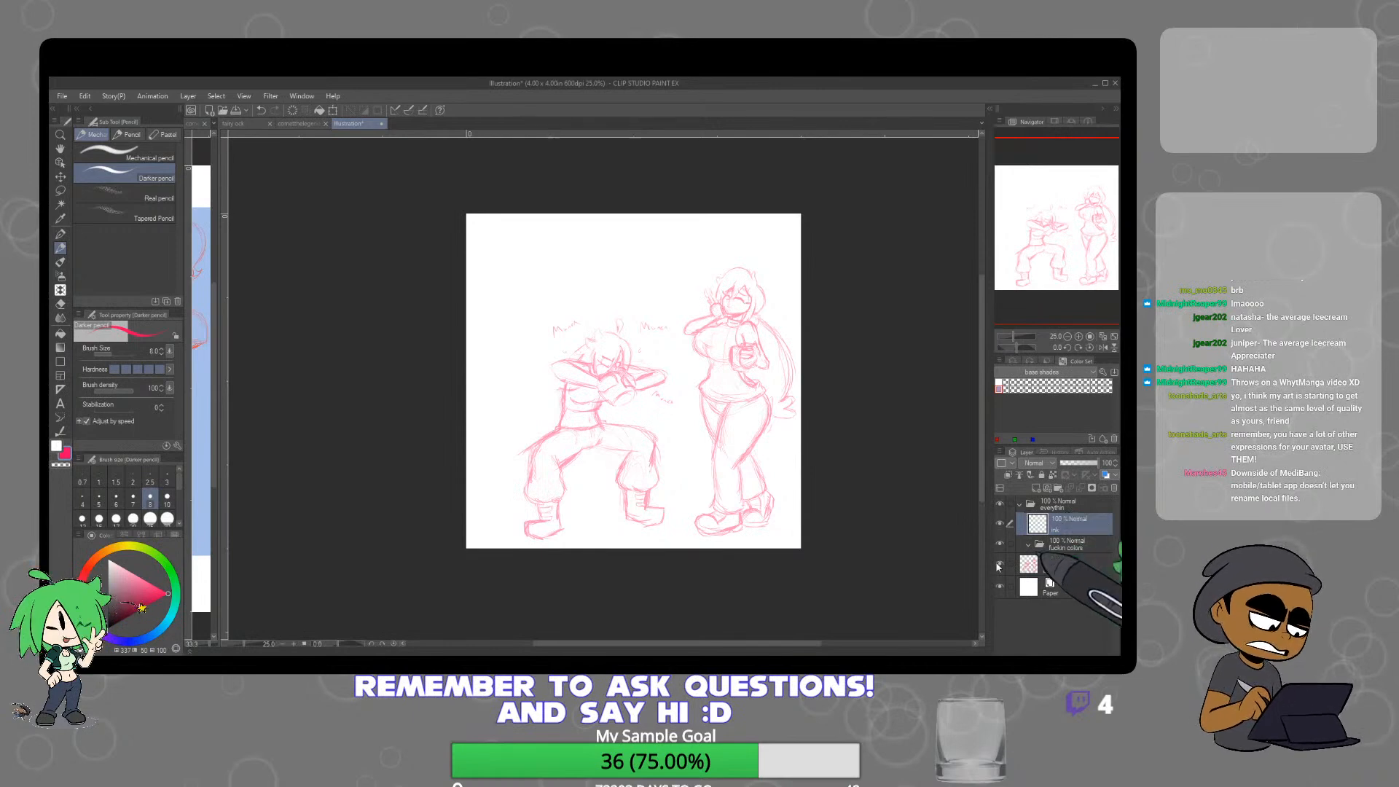
Choose the Mapping pen with a near-black colour and reduce its brush size to 20
{"action": "left_click", "coordinate": [60, 234]}
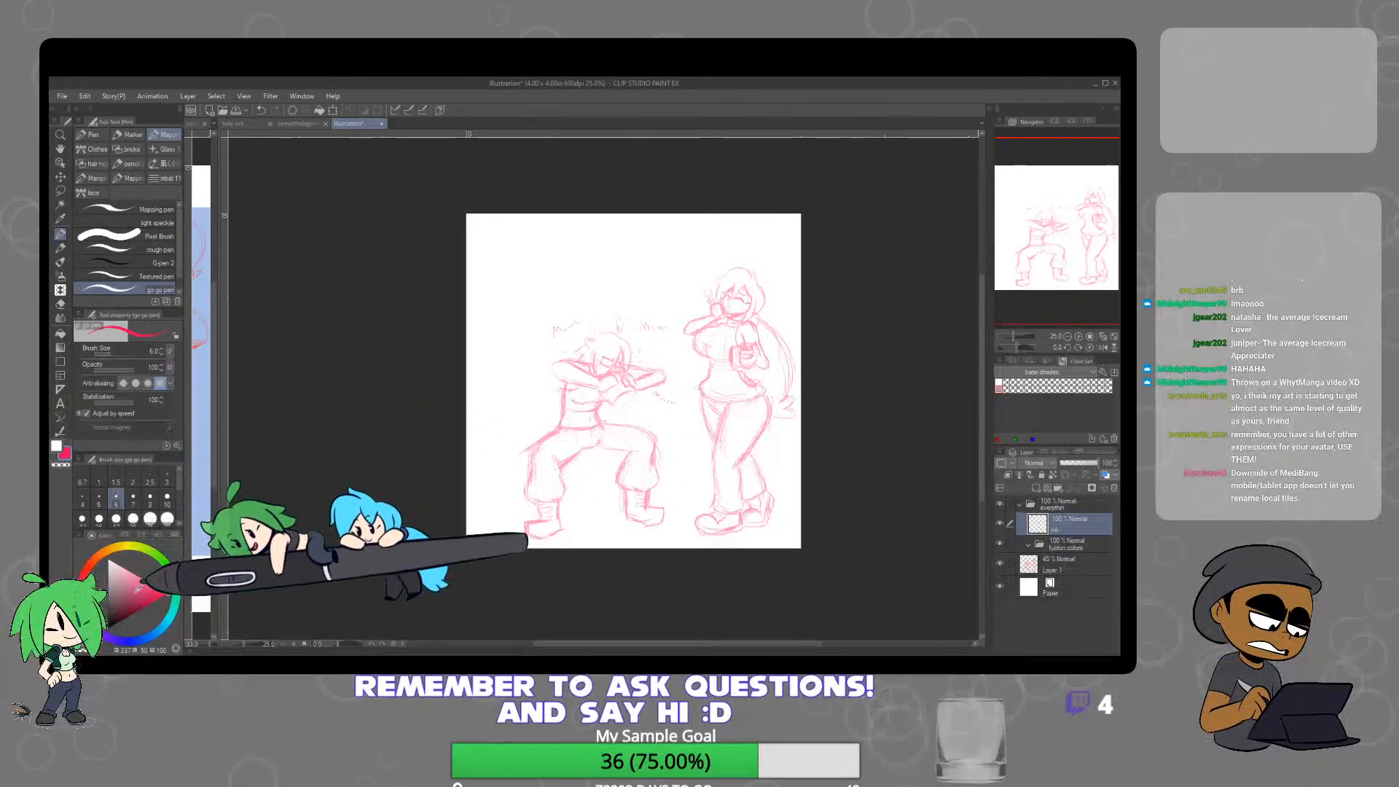
{"action": "left_click", "coordinate": [1060, 564]}
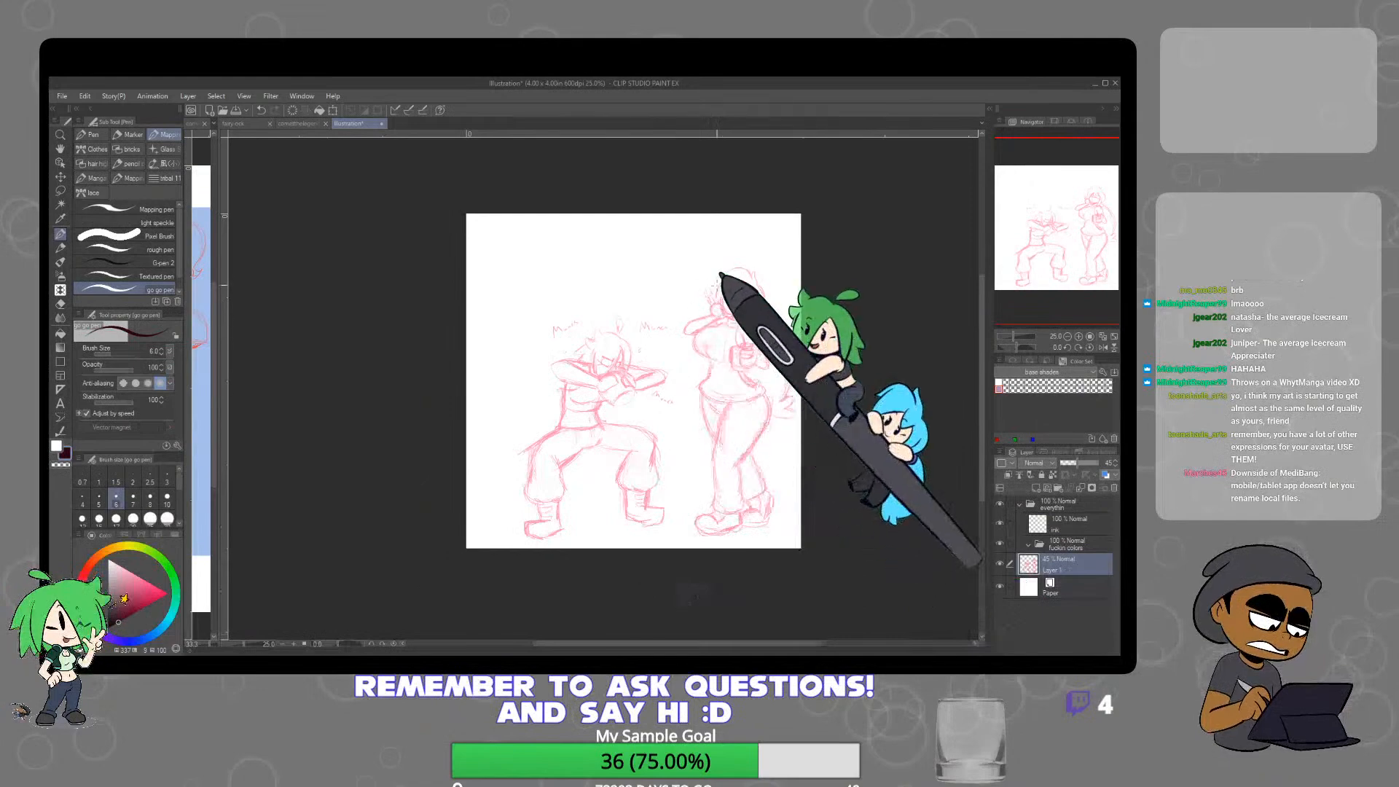
{"action": "scroll", "coordinate": [736, 282], "scroll_direction": "up", "scroll_amount": 1}
{"action": "scroll", "coordinate": [747, 285], "scroll_direction": "up", "scroll_amount": 4}
{"action": "scroll", "coordinate": [741, 275], "scroll_direction": "down", "scroll_amount": 1}
{"action": "scroll", "coordinate": [725, 266], "scroll_direction": "down", "scroll_amount": 1}
{"action": "left_click", "coordinate": [154, 209]}
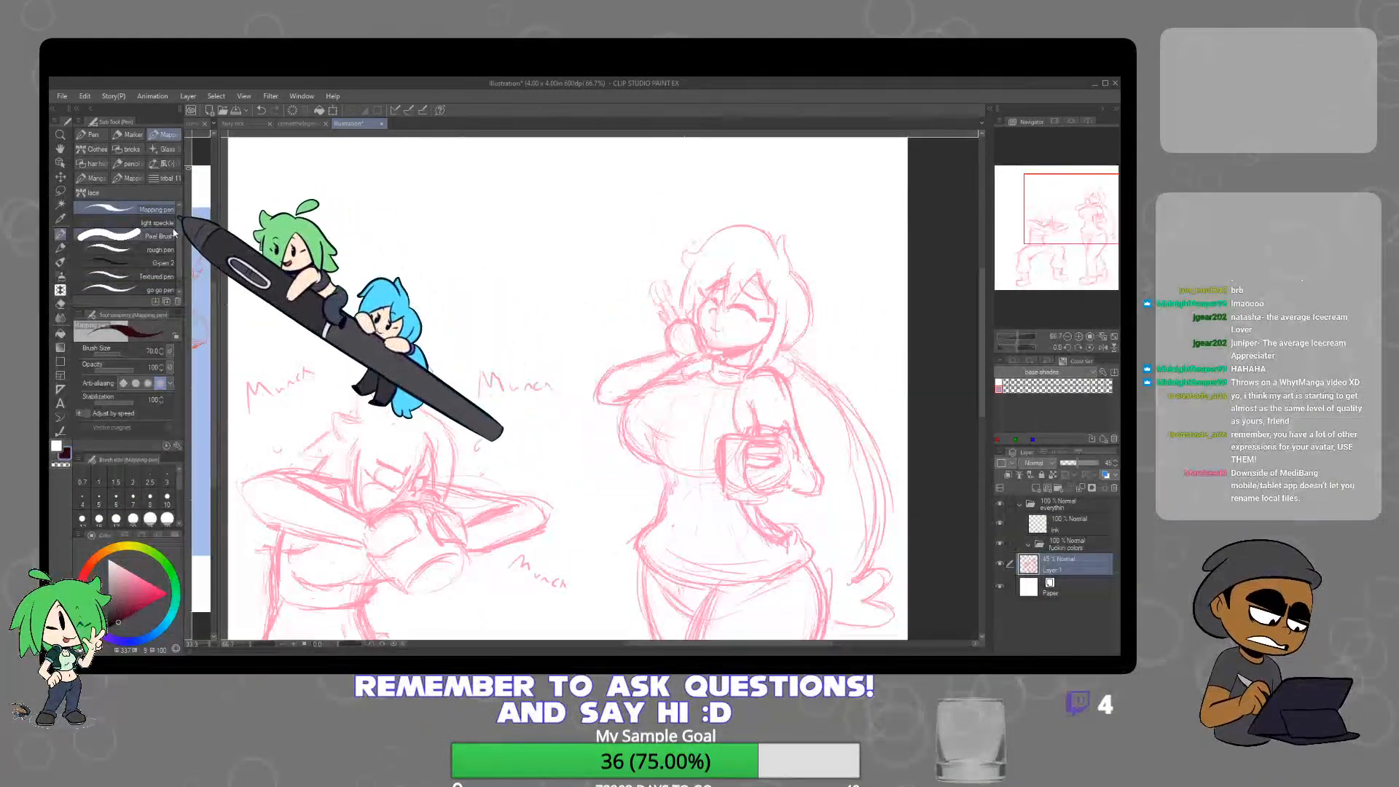
{"action": "key", "text": "bracketleft"}
{"action": "key", "text": "bracketleft"}
{"action": "key", "text": "bracketleft"}
{"action": "key", "text": "bracketleft"}
{"action": "key", "text": "bracketleft"}
{"action": "key", "text": "bracketleft"}
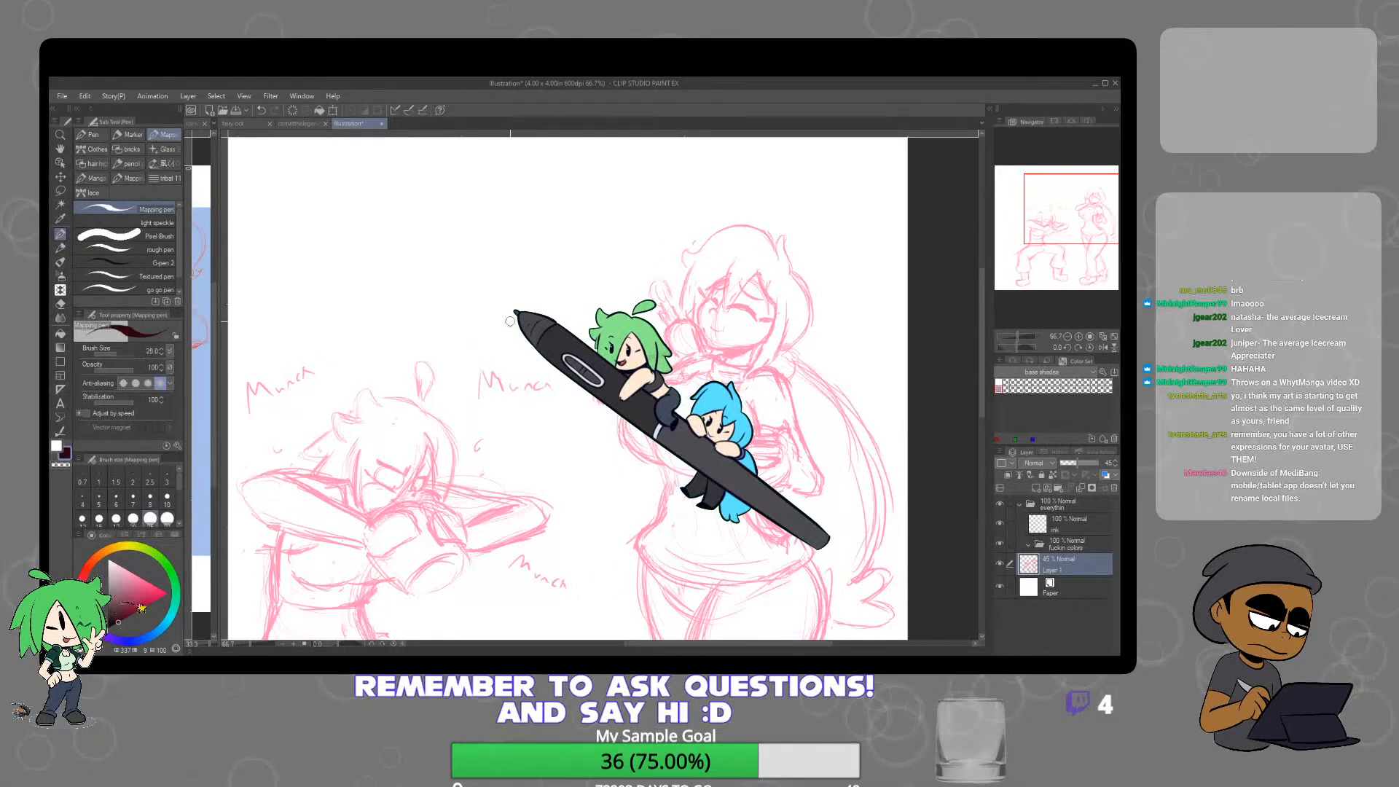
{"action": "scroll", "coordinate": [510, 320], "scroll_direction": "up", "scroll_amount": 4}
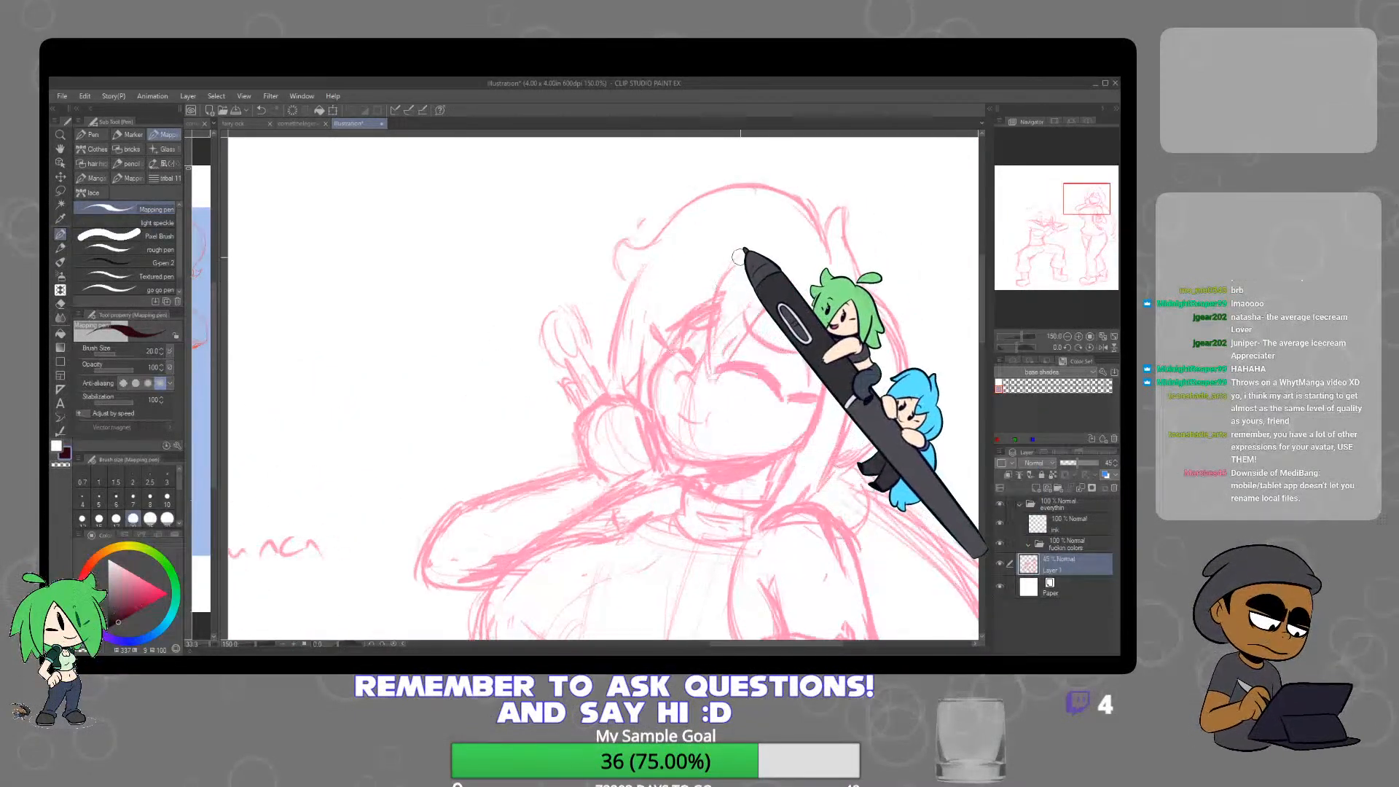
{"action": "left_click_drag", "start_coordinate": [717, 292], "coordinate": [722, 374]}
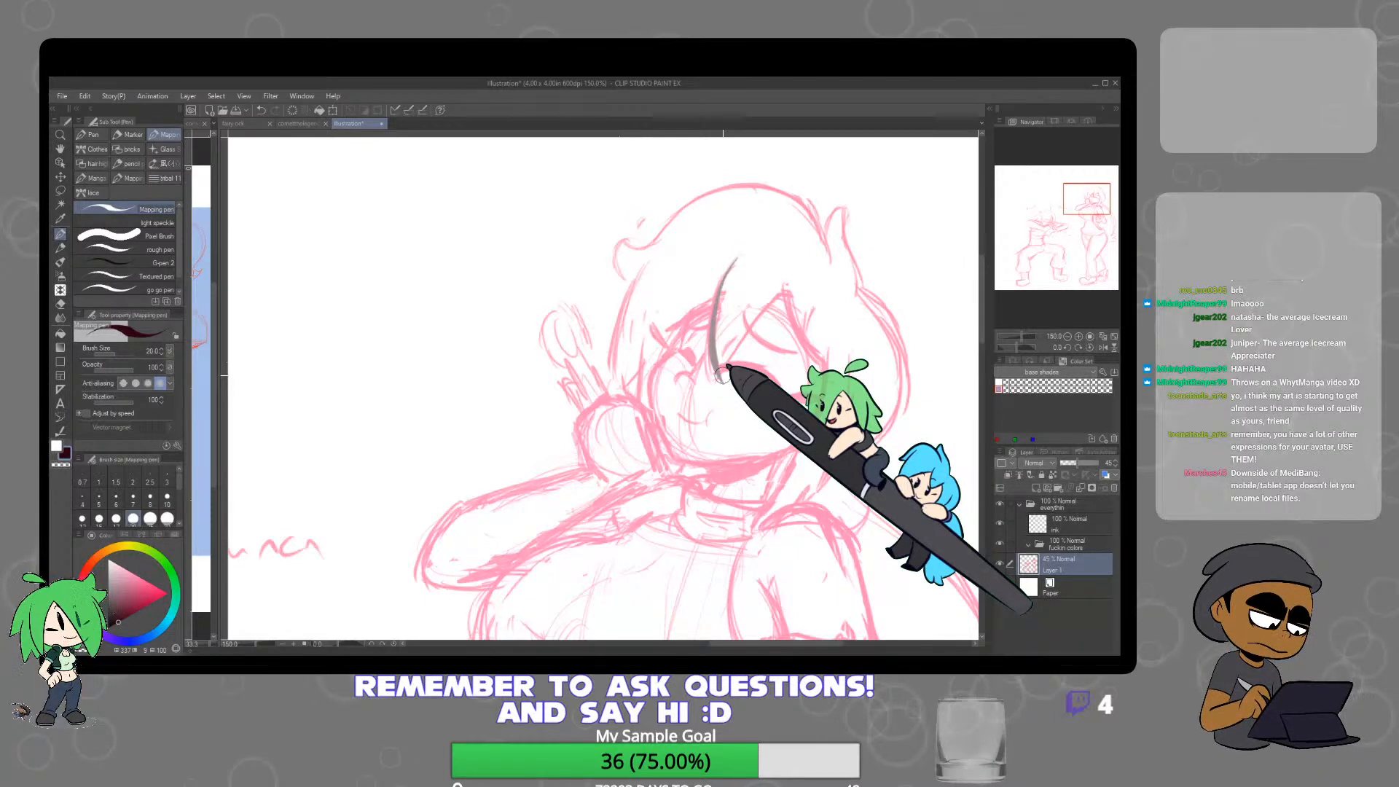
{"action": "key", "text": "ctrl+z"}
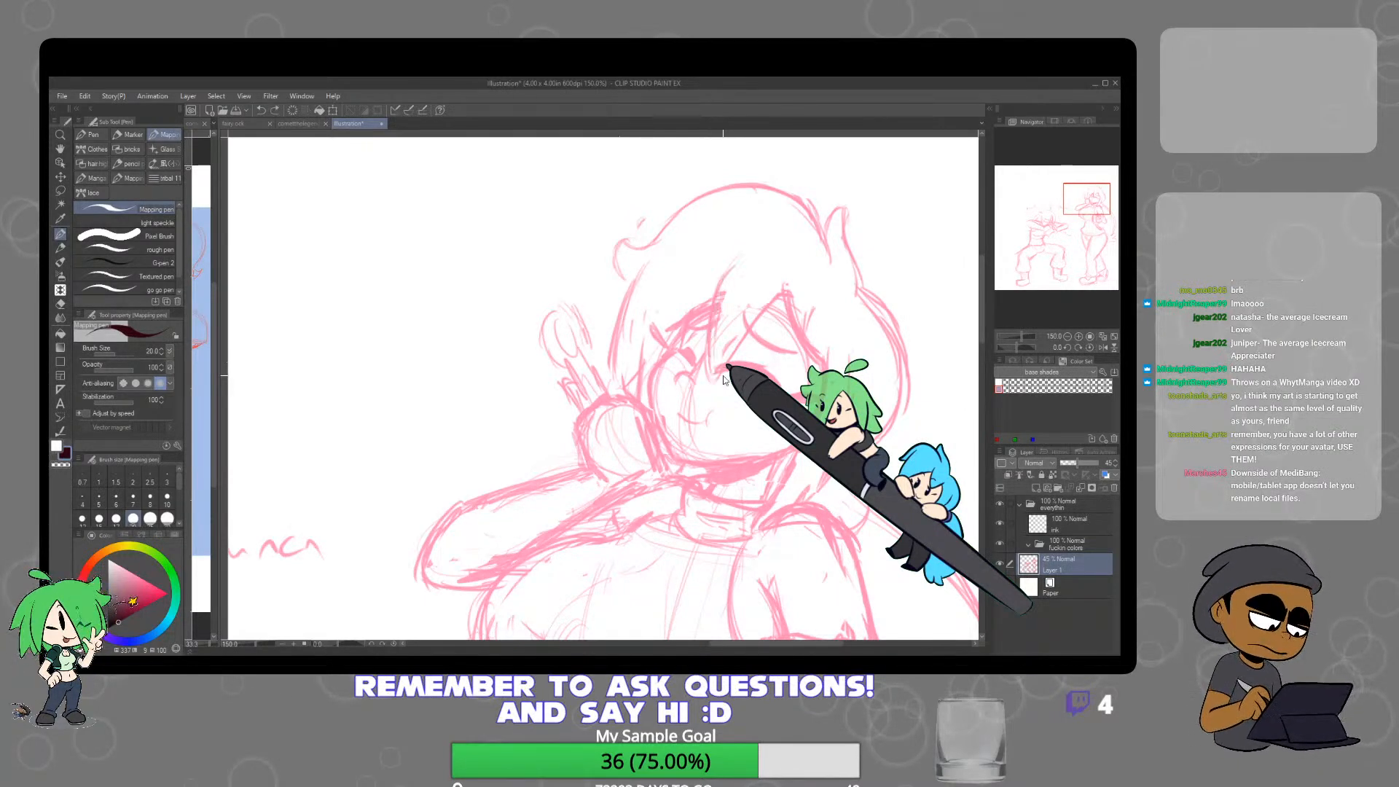
Make the ink layer active and set the Mapping pen's brush size to 12
{"action": "left_click", "coordinate": [1071, 526]}
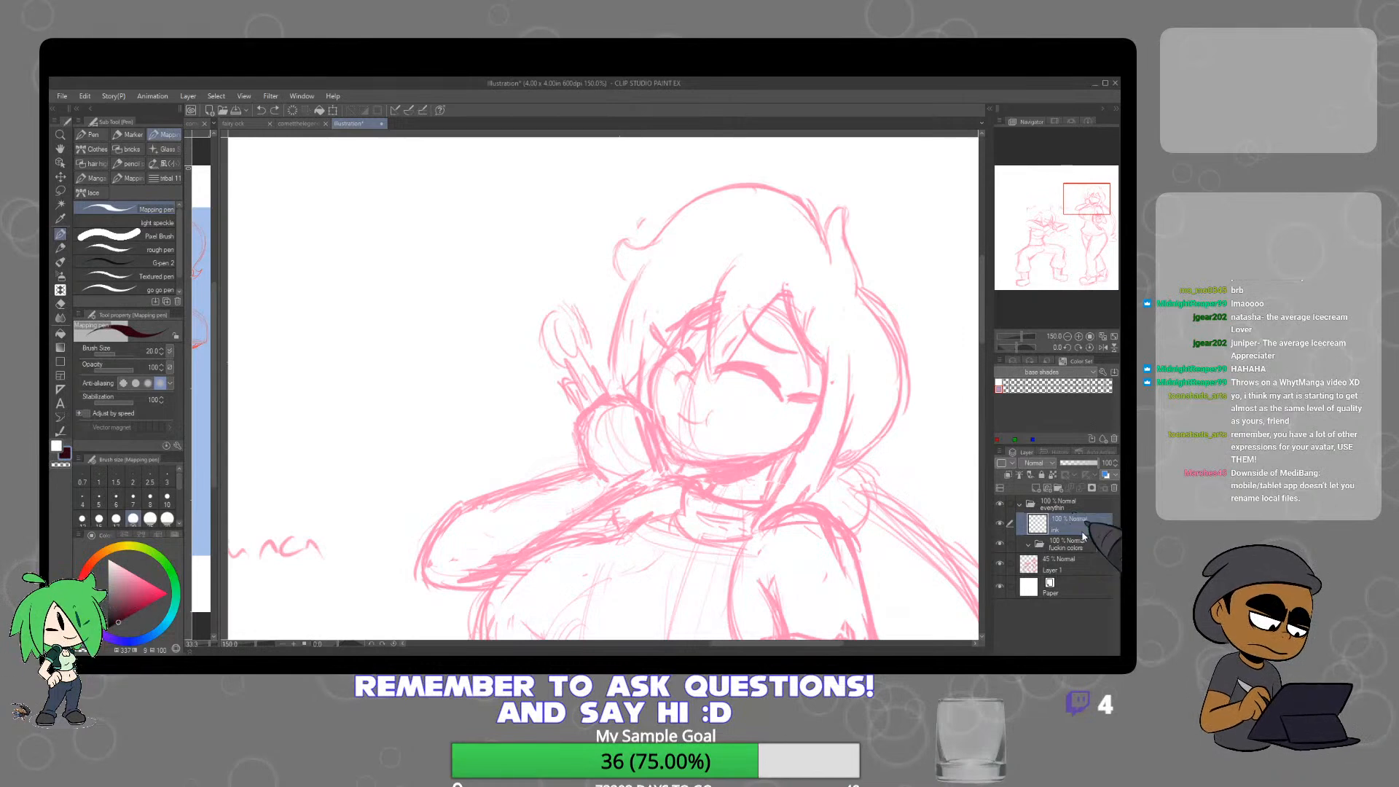
{"action": "left_click", "coordinate": [81, 518]}
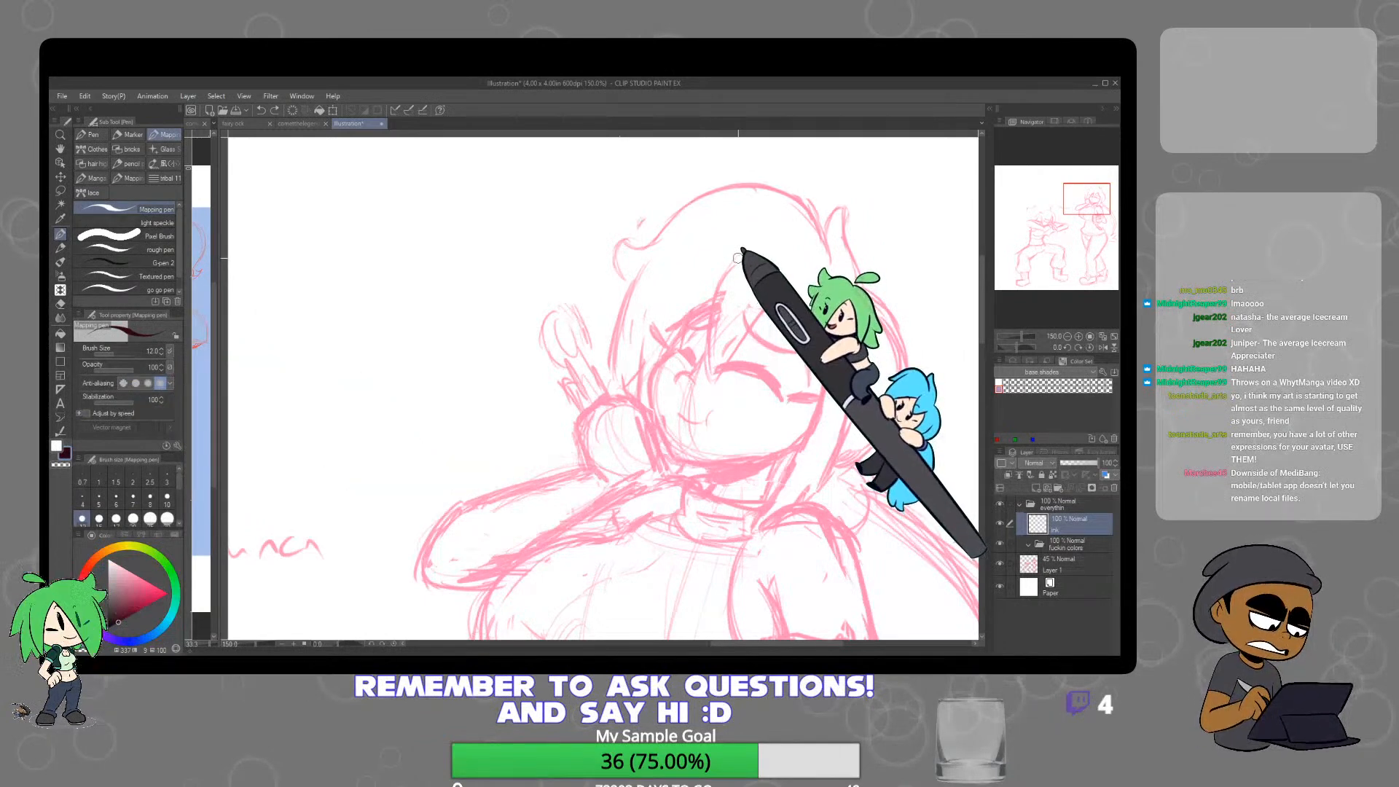
{"action": "mouse_move", "coordinate": [737, 259]}
{"action": "left_mouse_down"}
{"action": "mouse_move", "coordinate": [704, 321]}
{"action": "mouse_move", "coordinate": [708, 380]}
{"action": "mouse_move", "coordinate": [783, 291]}
{"action": "left_mouse_up"}
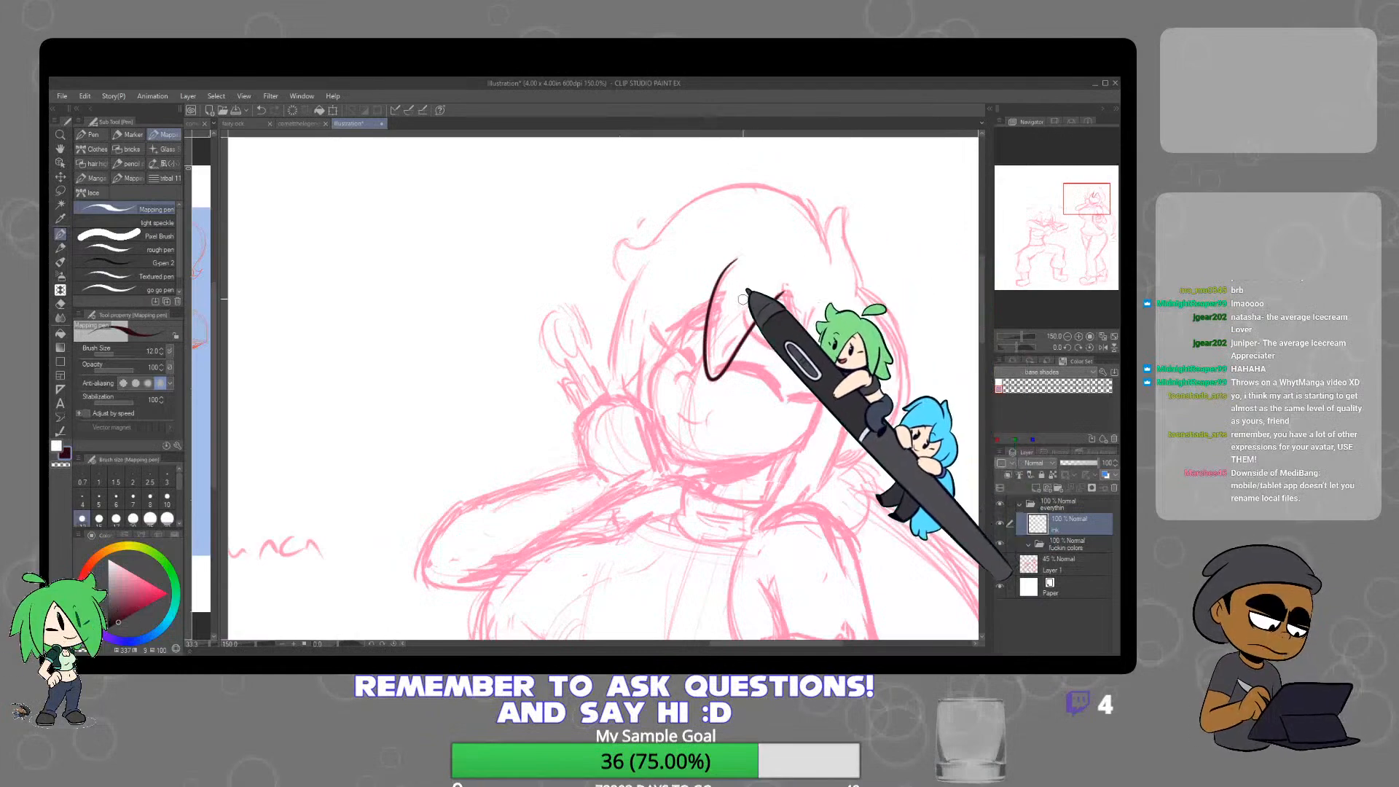
{"action": "scroll", "coordinate": [753, 296], "scroll_direction": "up", "scroll_amount": 3}
{"action": "scroll", "coordinate": [827, 359], "scroll_direction": "down", "scroll_amount": 2}
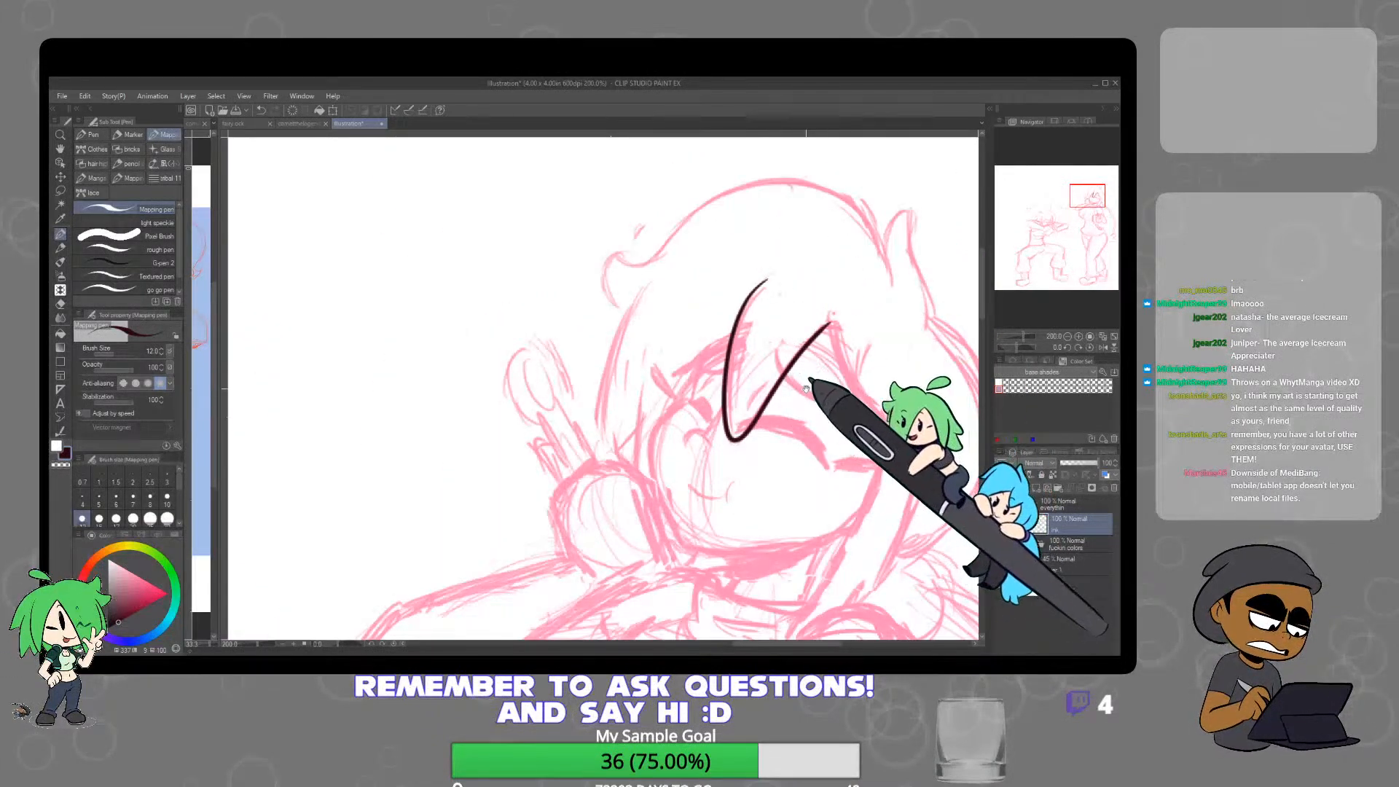
{"action": "left_click_drag", "start_coordinate": [804, 389], "coordinate": [642, 419]}
{"action": "key", "text": "ctrl+z"}
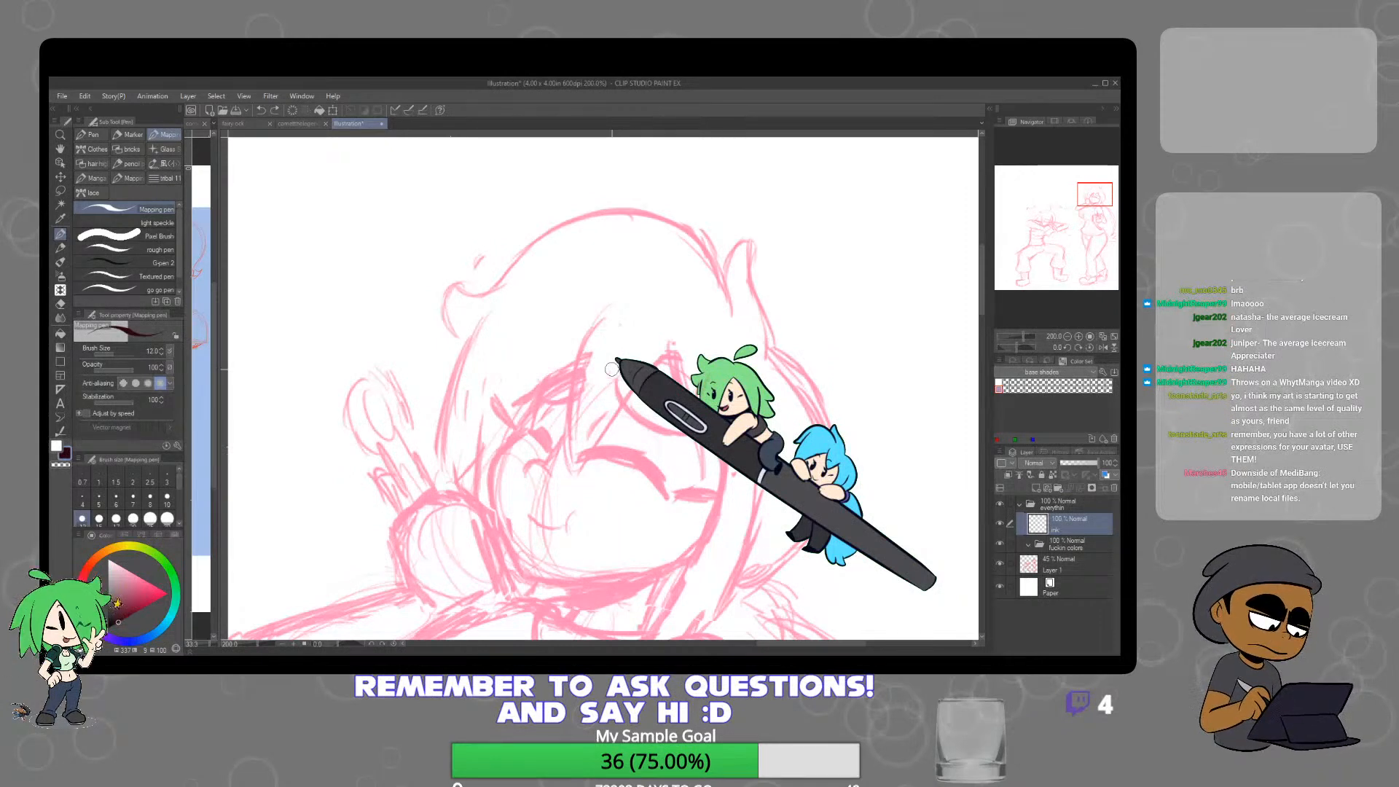
{"action": "mouse_move", "coordinate": [603, 313]}
{"action": "left_mouse_down"}
{"action": "mouse_move", "coordinate": [570, 399]}
{"action": "mouse_move", "coordinate": [570, 452]}
{"action": "mouse_move", "coordinate": [673, 353]}
{"action": "left_mouse_up"}
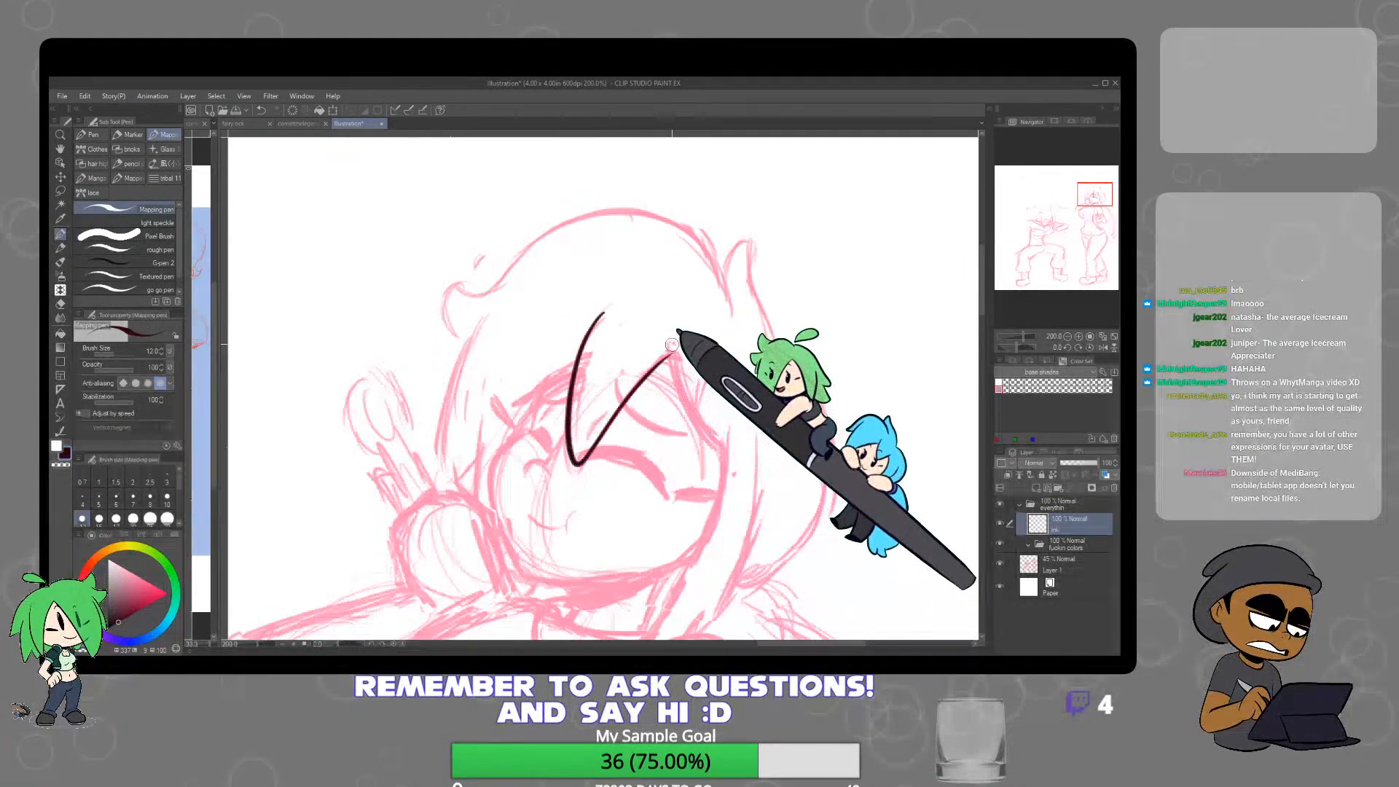
{"action": "key", "text": "ctrl+z"}
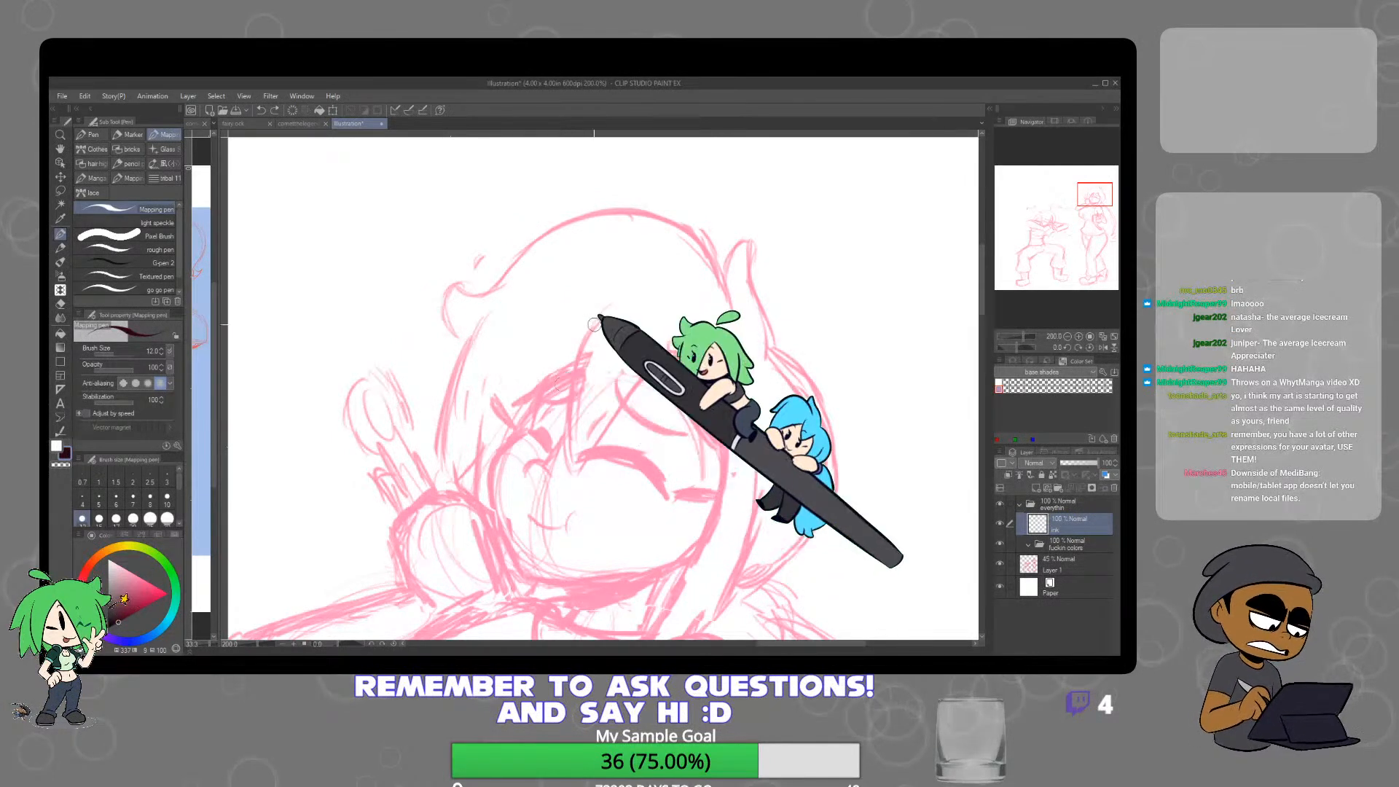
Ink the pointed front bangs of the standing figure, following the sketched strands over the forehead
{"action": "mouse_move", "coordinate": [594, 318]}
{"action": "left_mouse_down"}
{"action": "mouse_move", "coordinate": [566, 393]}
{"action": "mouse_move", "coordinate": [571, 468]}
{"action": "mouse_move", "coordinate": [625, 429]}
{"action": "mouse_move", "coordinate": [667, 364]}
{"action": "left_mouse_up"}
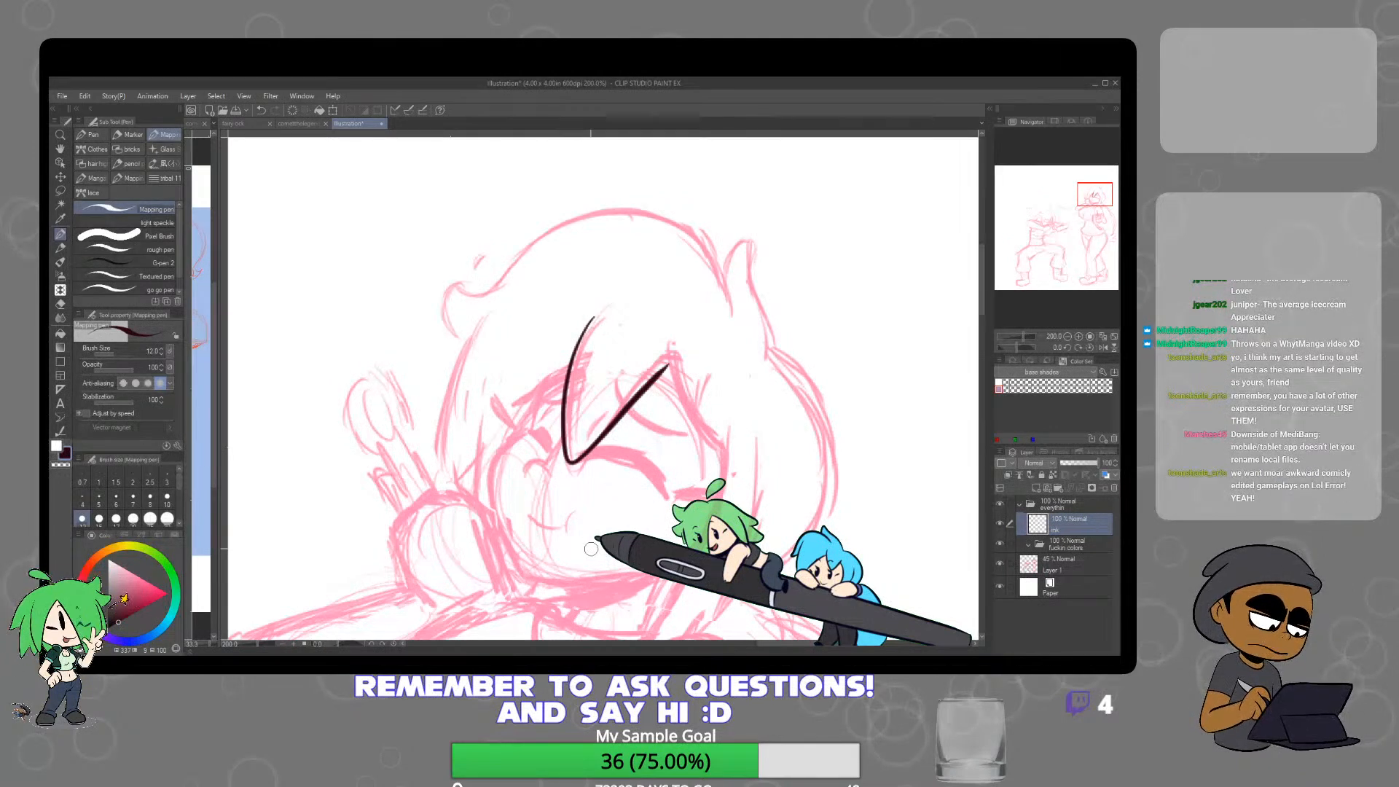
{"action": "mouse_move", "coordinate": [669, 349]}
{"action": "left_mouse_down"}
{"action": "mouse_move", "coordinate": [664, 382]}
{"action": "mouse_move", "coordinate": [685, 436]}
{"action": "mouse_move", "coordinate": [722, 457]}
{"action": "left_mouse_up"}
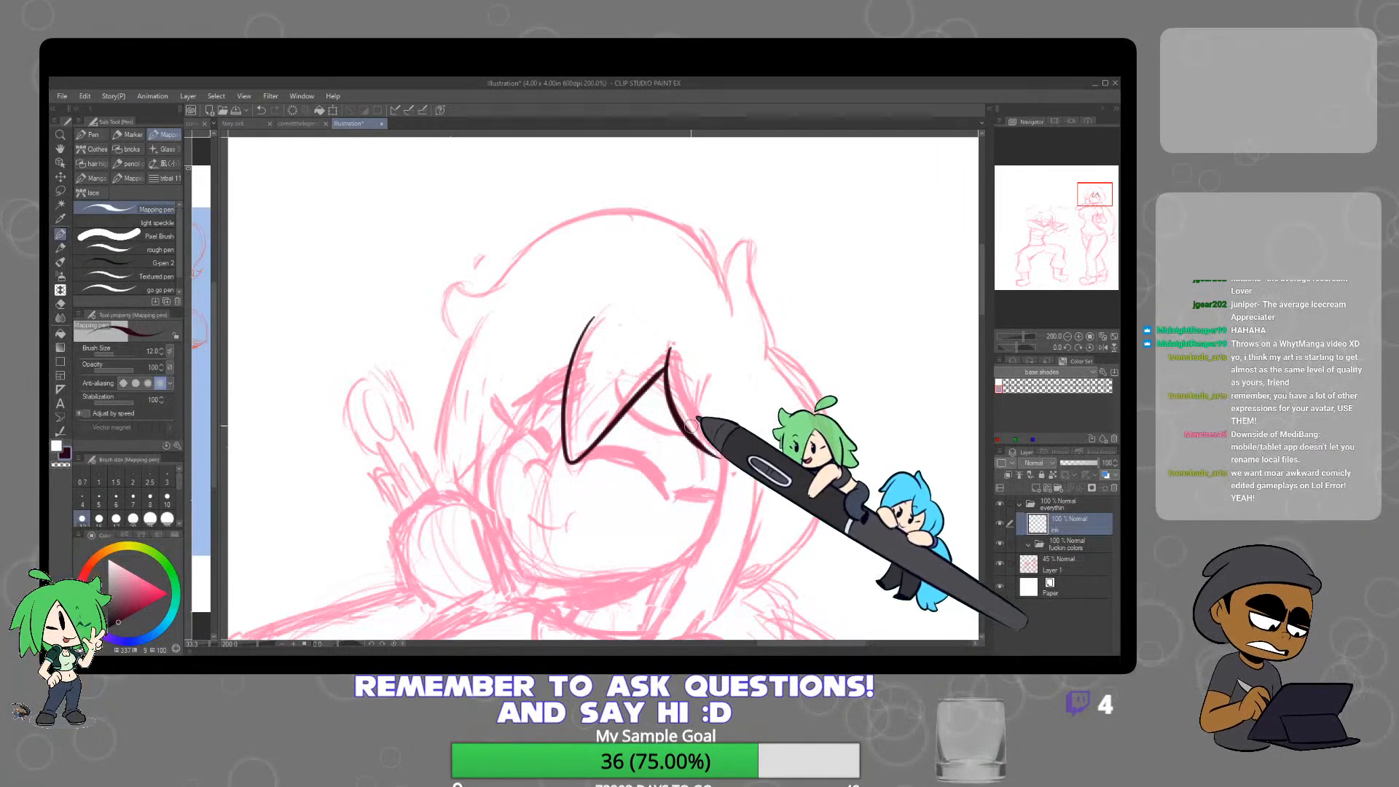
{"action": "left_click_drag", "start_coordinate": [683, 424], "coordinate": [698, 384]}
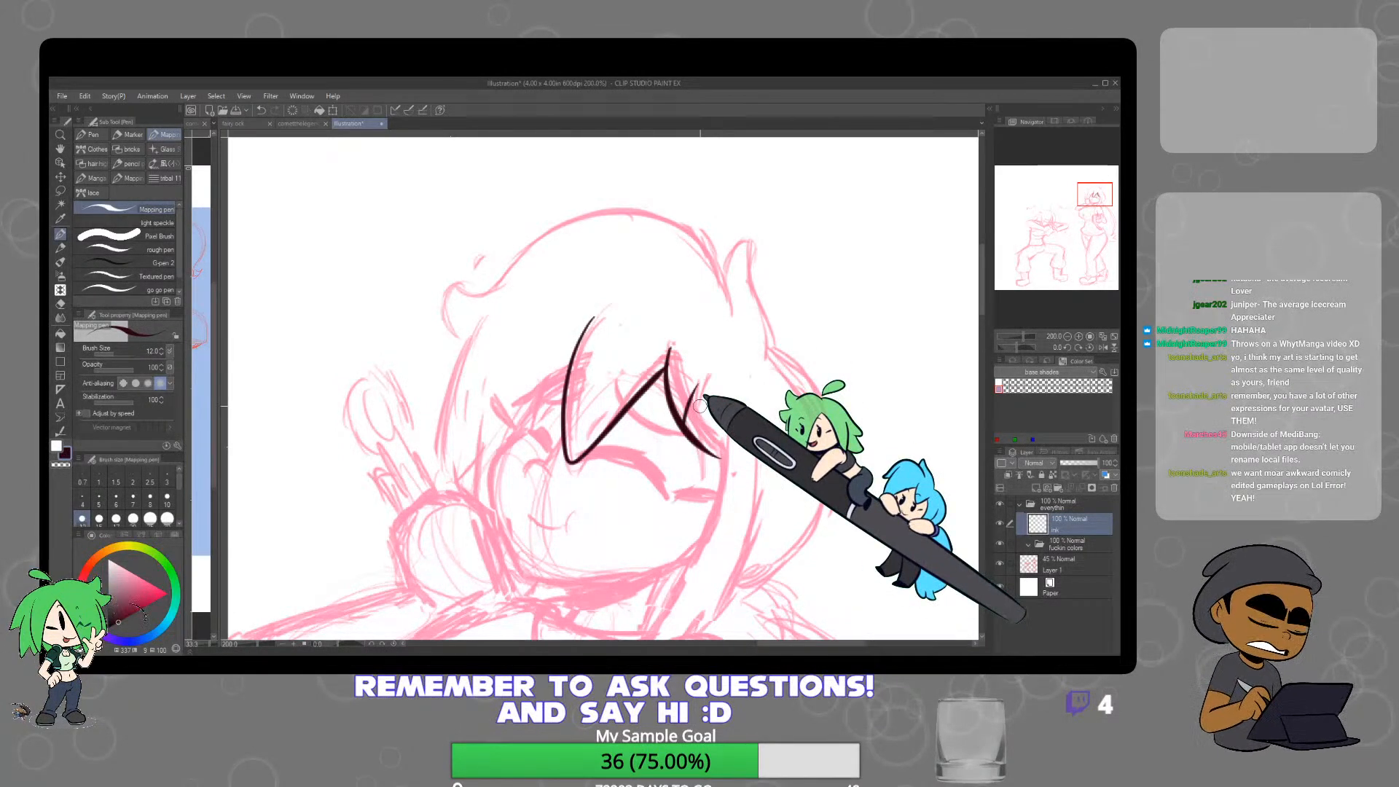
{"action": "left_click_drag", "start_coordinate": [614, 448], "coordinate": [703, 415]}
Ink the side bangs, the cheek and jaw outline and the small nose lines on the standing figure's face
{"action": "mouse_move", "coordinate": [659, 341]}
{"action": "left_mouse_down"}
{"action": "mouse_move", "coordinate": [601, 382]}
{"action": "mouse_move", "coordinate": [629, 375]}
{"action": "mouse_move", "coordinate": [631, 354]}
{"action": "mouse_move", "coordinate": [616, 398]}
{"action": "mouse_move", "coordinate": [580, 427]}
{"action": "left_mouse_up"}
{"action": "mouse_move", "coordinate": [583, 498]}
{"action": "left_mouse_down"}
{"action": "mouse_move", "coordinate": [633, 549]}
{"action": "mouse_move", "coordinate": [726, 535]}
{"action": "left_mouse_up"}
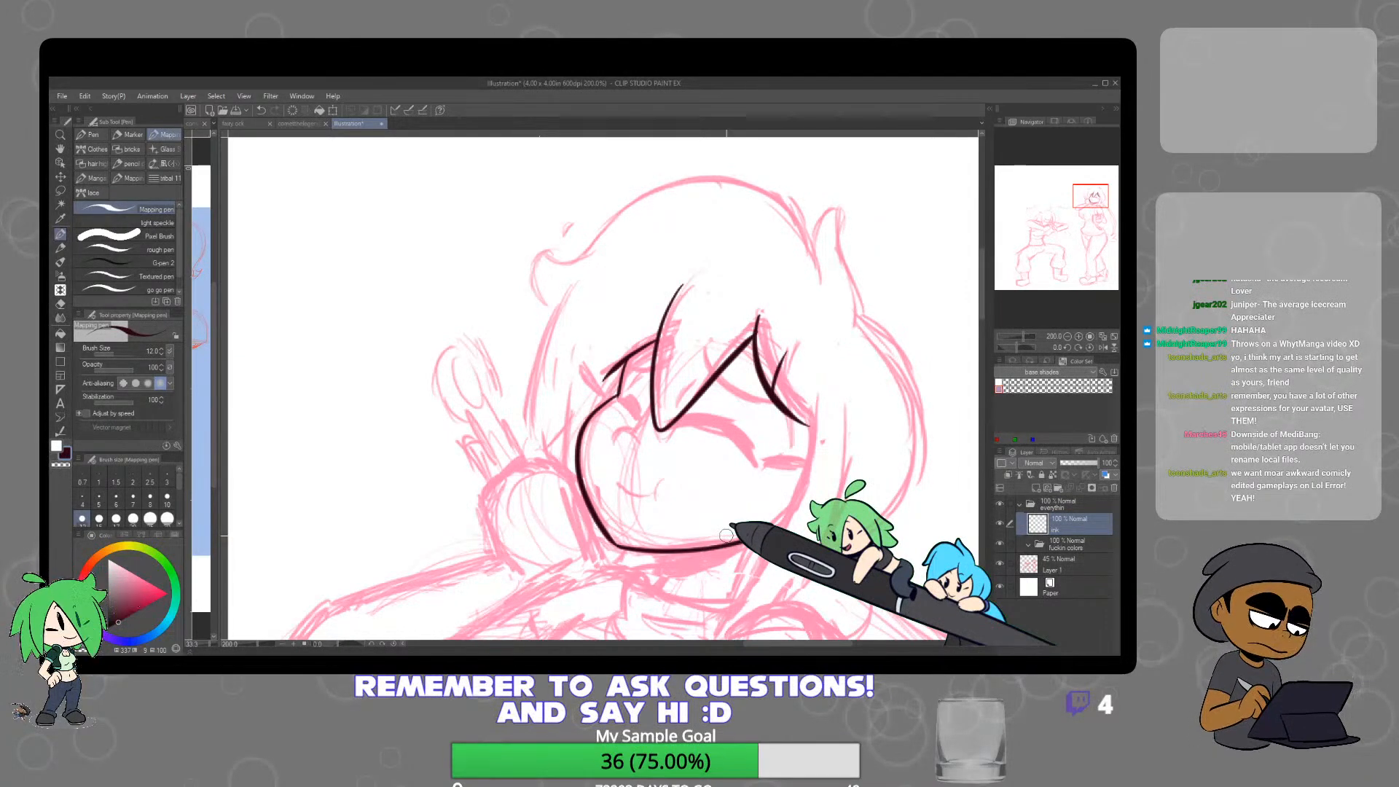
{"action": "left_click_drag", "start_coordinate": [616, 438], "coordinate": [637, 428]}
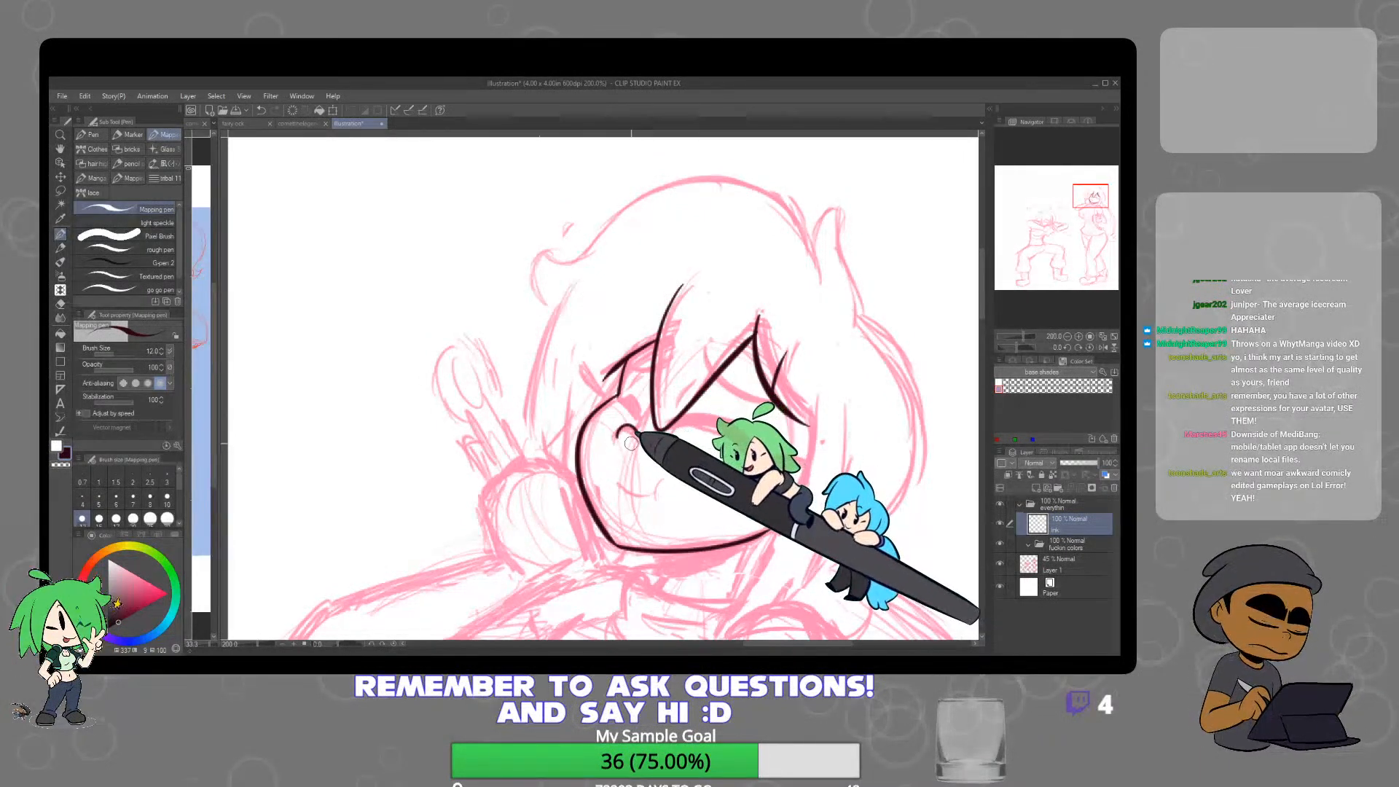
{"action": "left_click_drag", "start_coordinate": [634, 427], "coordinate": [652, 409]}
Ink the standing figure's closed eye as a thick filled curved lid with a short tapered stroke beside its outer corner
{"action": "scroll", "coordinate": [683, 423], "scroll_direction": "up", "scroll_amount": 2}
{"action": "scroll", "coordinate": [670, 430], "scroll_direction": "down", "scroll_amount": 2}
{"action": "scroll", "coordinate": [669, 431], "scroll_direction": "up", "scroll_amount": 2}
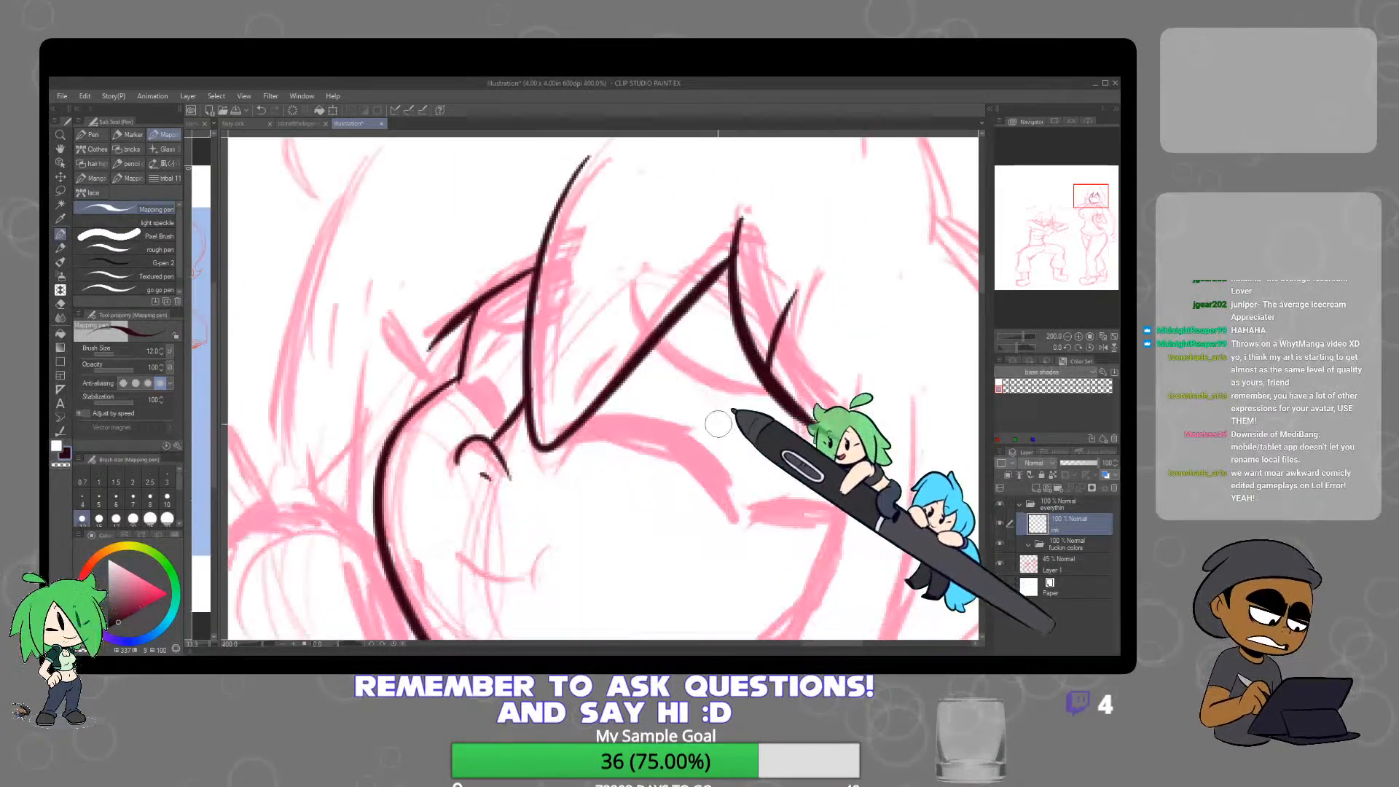
{"action": "mouse_move", "coordinate": [543, 444]}
{"action": "left_mouse_down"}
{"action": "mouse_move", "coordinate": [626, 437]}
{"action": "mouse_move", "coordinate": [702, 472]}
{"action": "mouse_move", "coordinate": [737, 531]}
{"action": "left_mouse_up"}
{"action": "mouse_move", "coordinate": [565, 436]}
{"action": "left_mouse_down"}
{"action": "mouse_move", "coordinate": [653, 427]}
{"action": "mouse_move", "coordinate": [724, 502]}
{"action": "mouse_move", "coordinate": [603, 430]}
{"action": "mouse_move", "coordinate": [685, 446]}
{"action": "mouse_move", "coordinate": [732, 486]}
{"action": "left_mouse_up"}
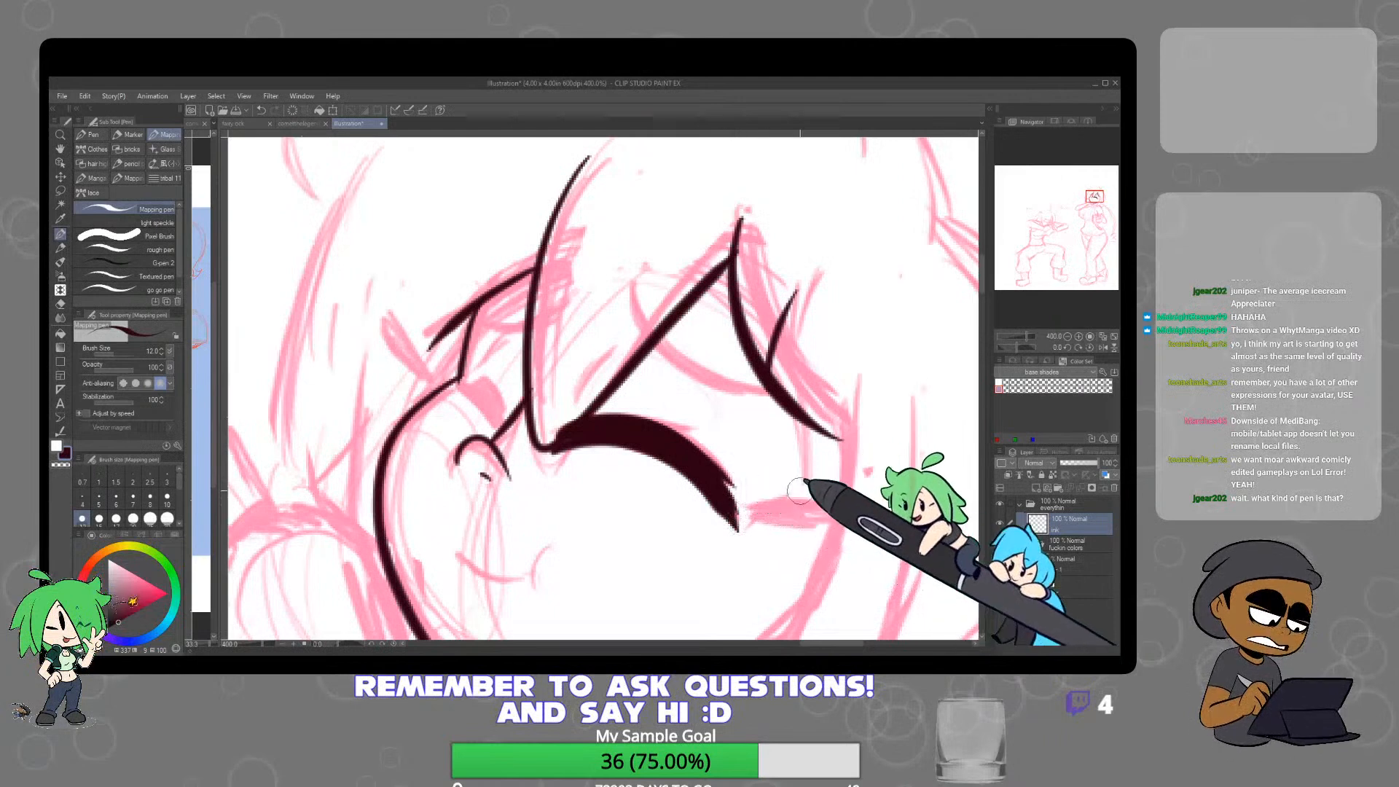
{"action": "left_click_drag", "start_coordinate": [754, 514], "coordinate": [857, 521]}
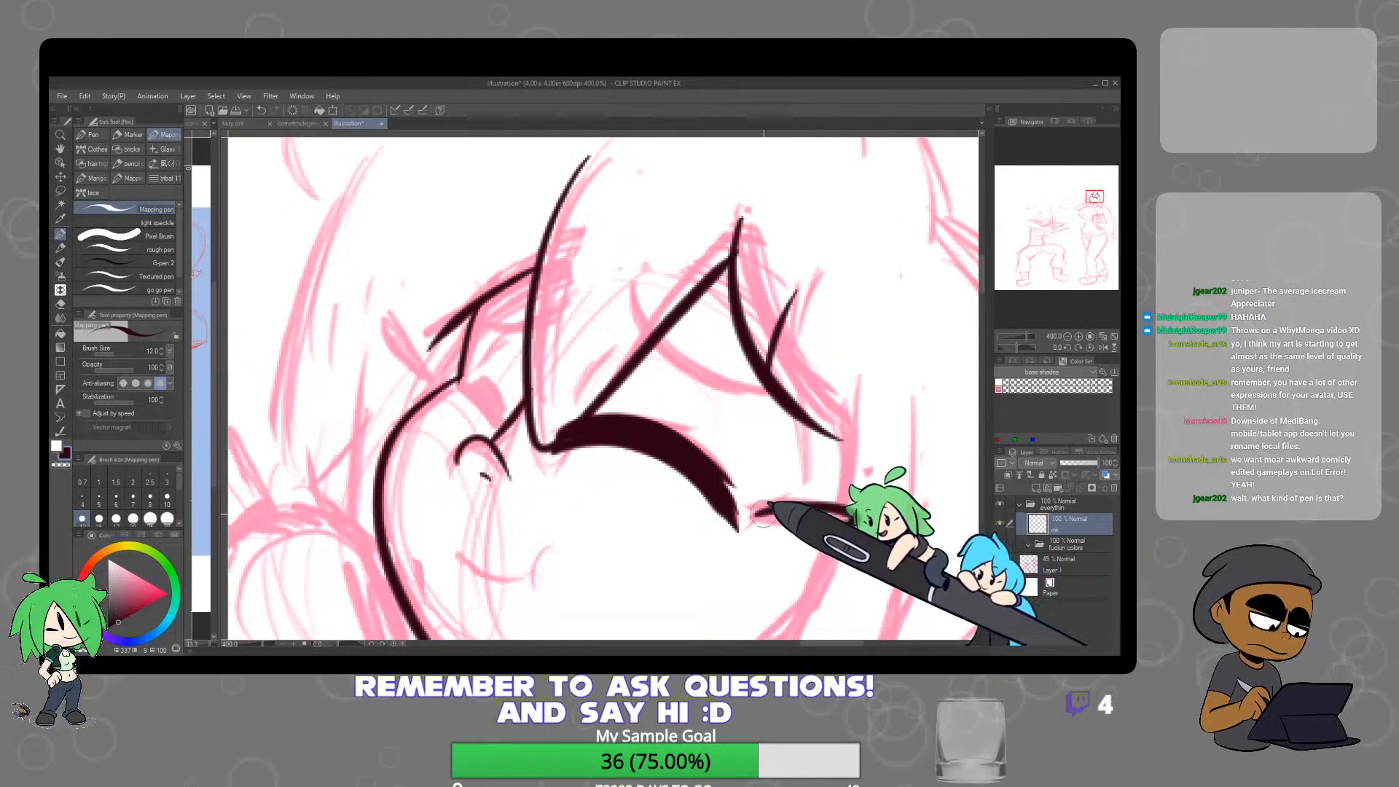
{"action": "left_click_drag", "start_coordinate": [757, 516], "coordinate": [818, 514]}
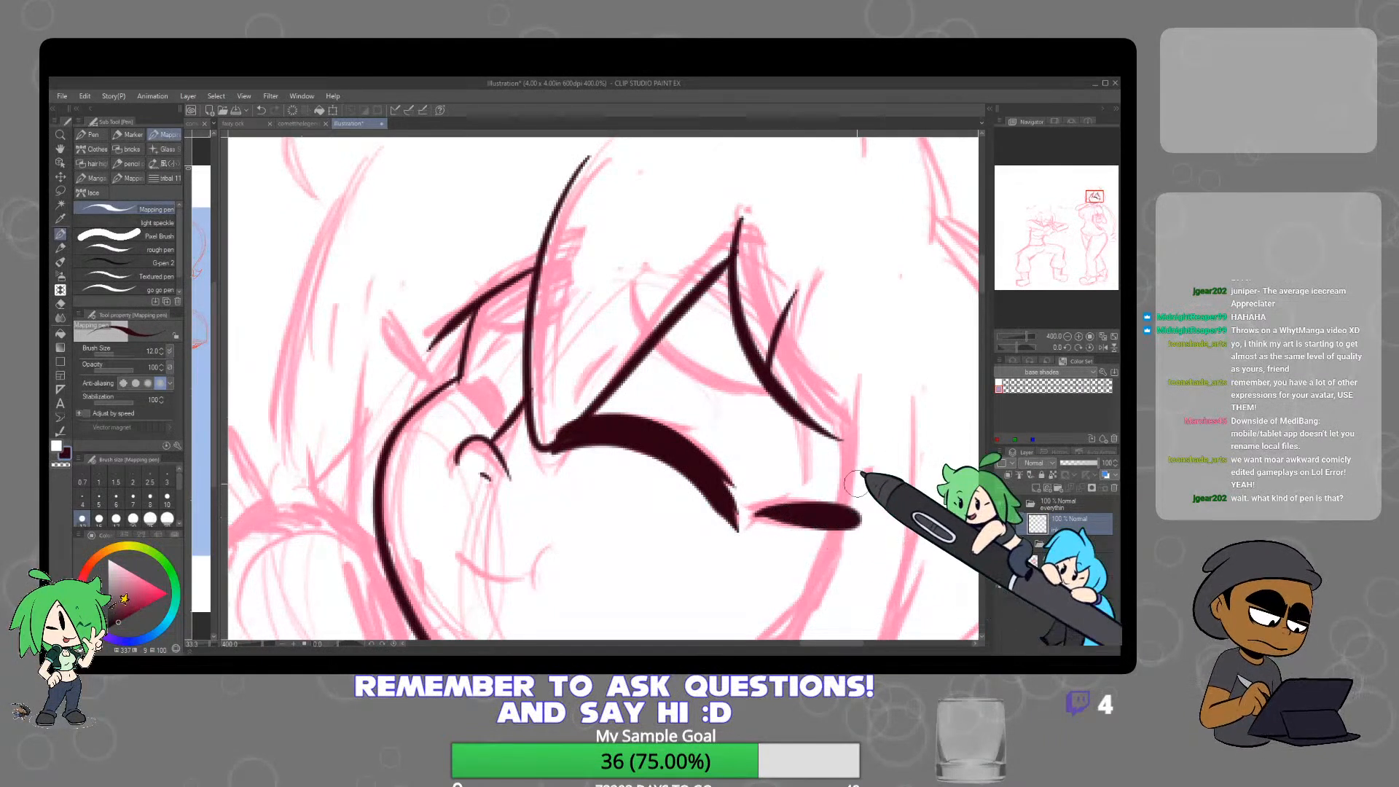
{"action": "scroll", "coordinate": [801, 510], "scroll_direction": "down", "scroll_amount": 3}
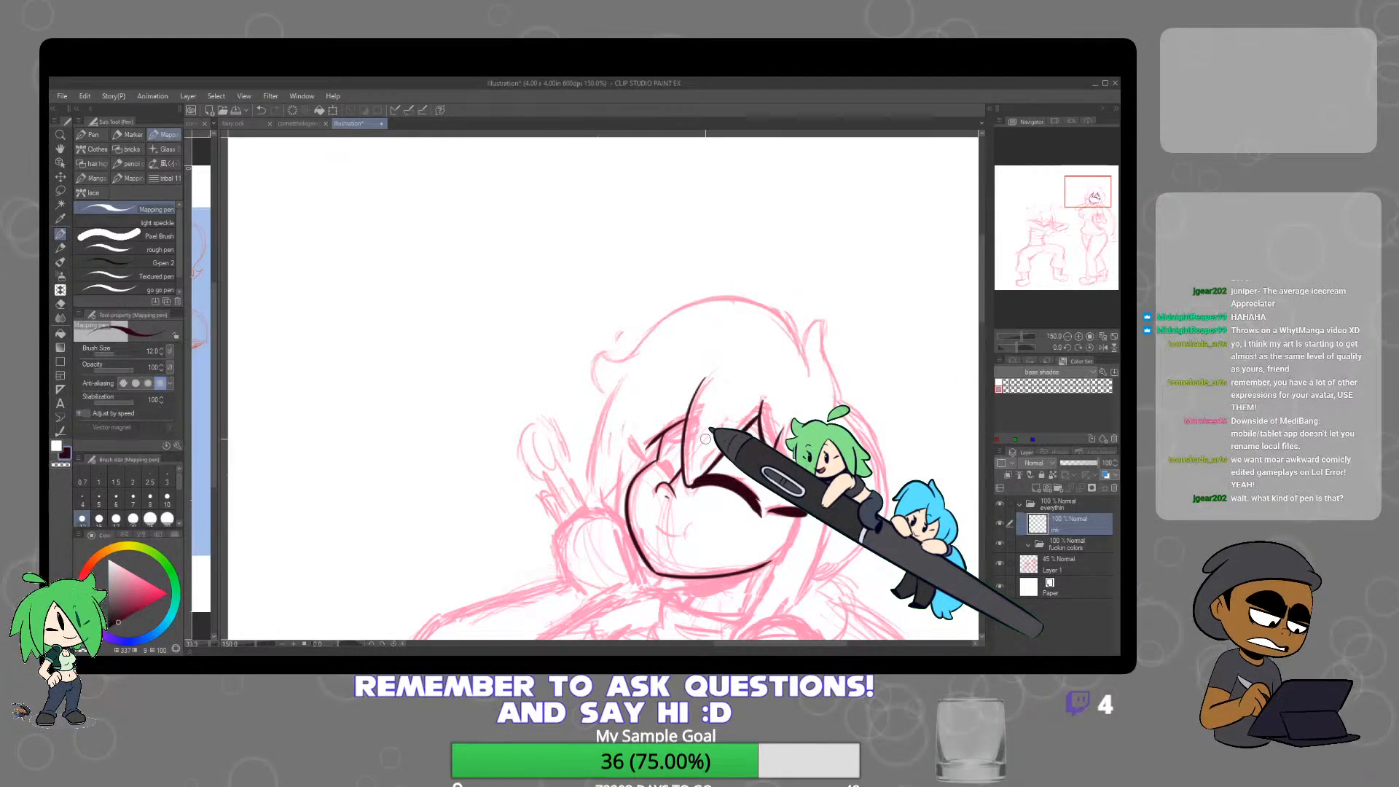
{"action": "left_click", "coordinate": [157, 288]}
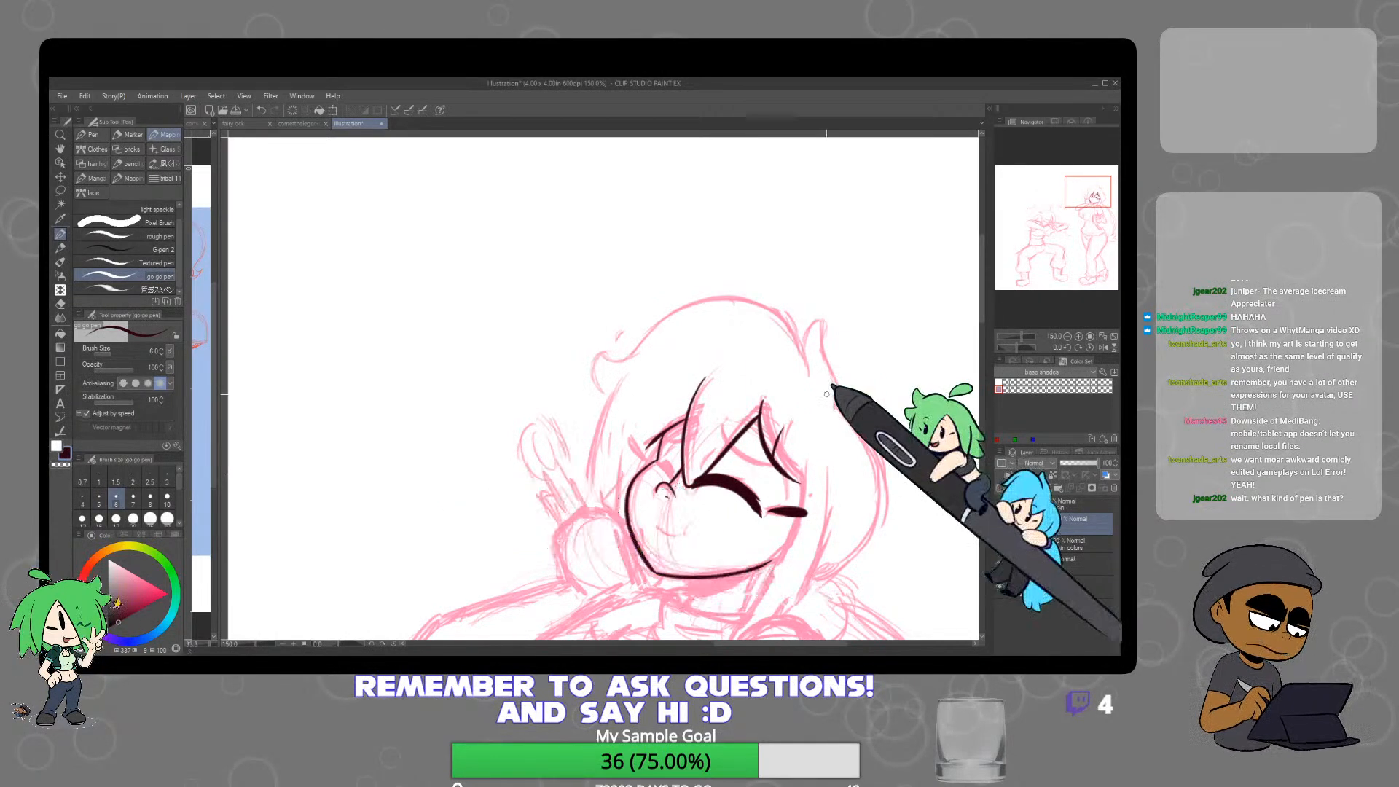
{"action": "scroll", "coordinate": [840, 403], "scroll_direction": "up", "scroll_amount": 5}
{"action": "scroll", "coordinate": [825, 425], "scroll_direction": "down", "scroll_amount": 4}
{"action": "mouse_move", "coordinate": [823, 430]}
{"action": "left_mouse_down"}
{"action": "mouse_move", "coordinate": [801, 342]}
{"action": "mouse_move", "coordinate": [810, 310]}
{"action": "mouse_move", "coordinate": [780, 329]}
{"action": "mouse_move", "coordinate": [779, 354]}
{"action": "left_mouse_up"}
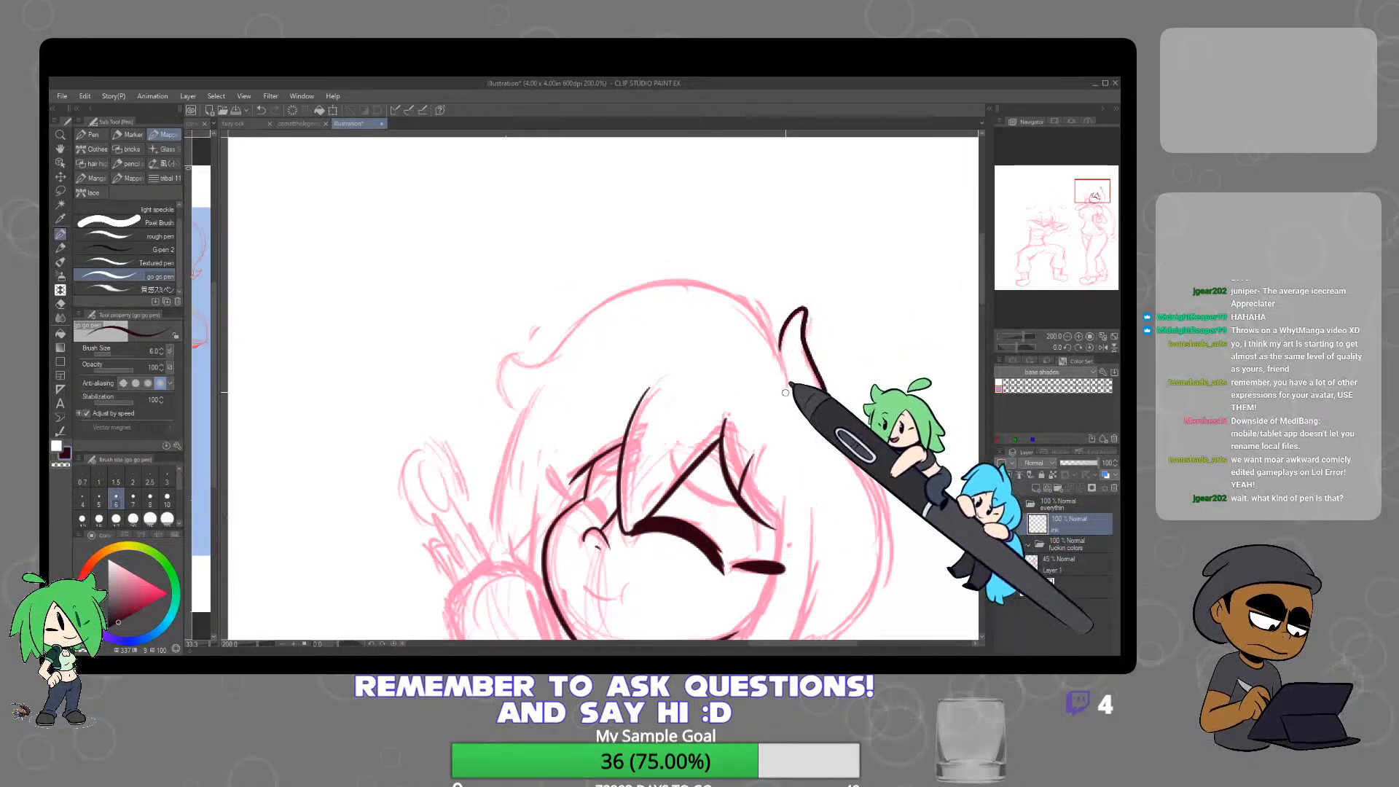
{"action": "scroll", "coordinate": [812, 325], "scroll_direction": "up", "scroll_amount": 2}
{"action": "scroll", "coordinate": [783, 350], "scroll_direction": "down", "scroll_amount": 1}
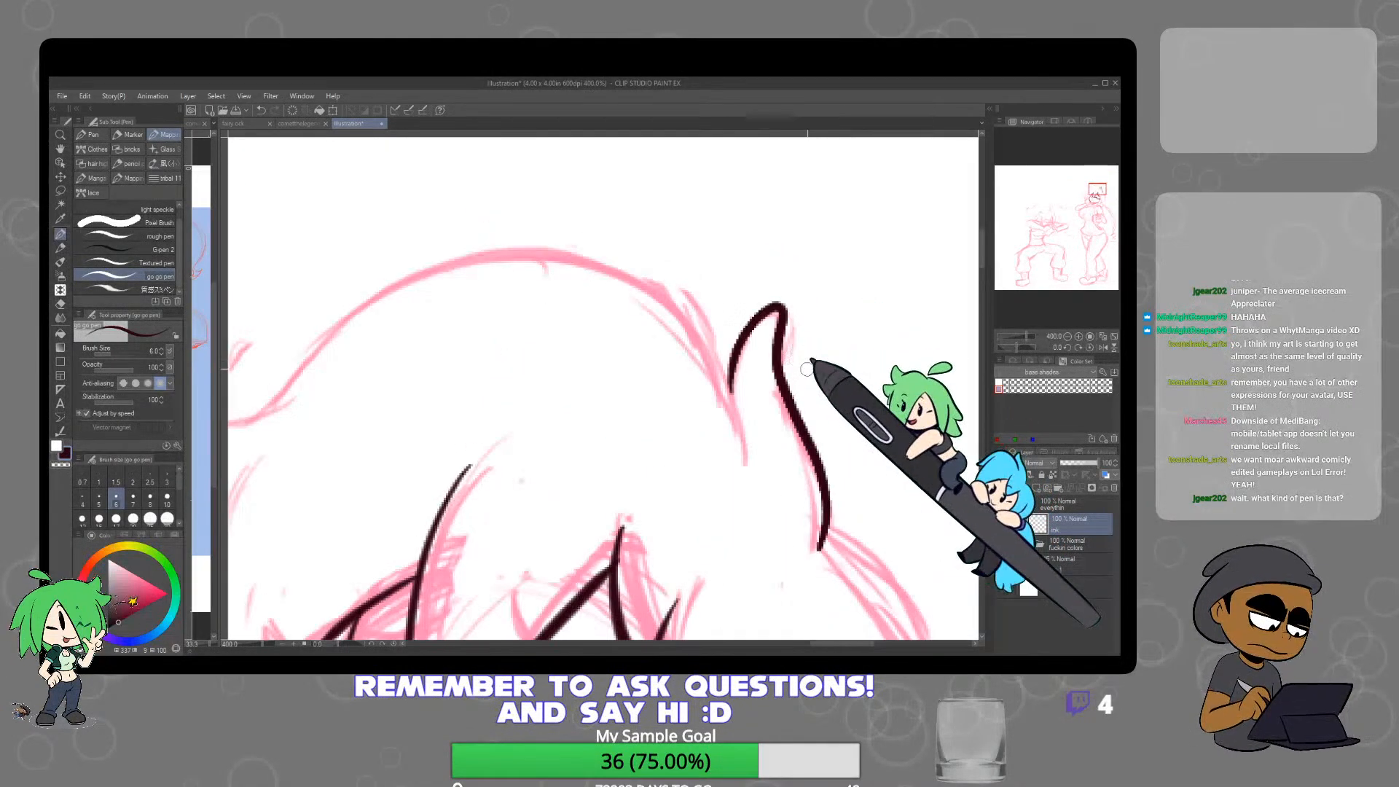
{"action": "key", "text": "ctrl+z"}
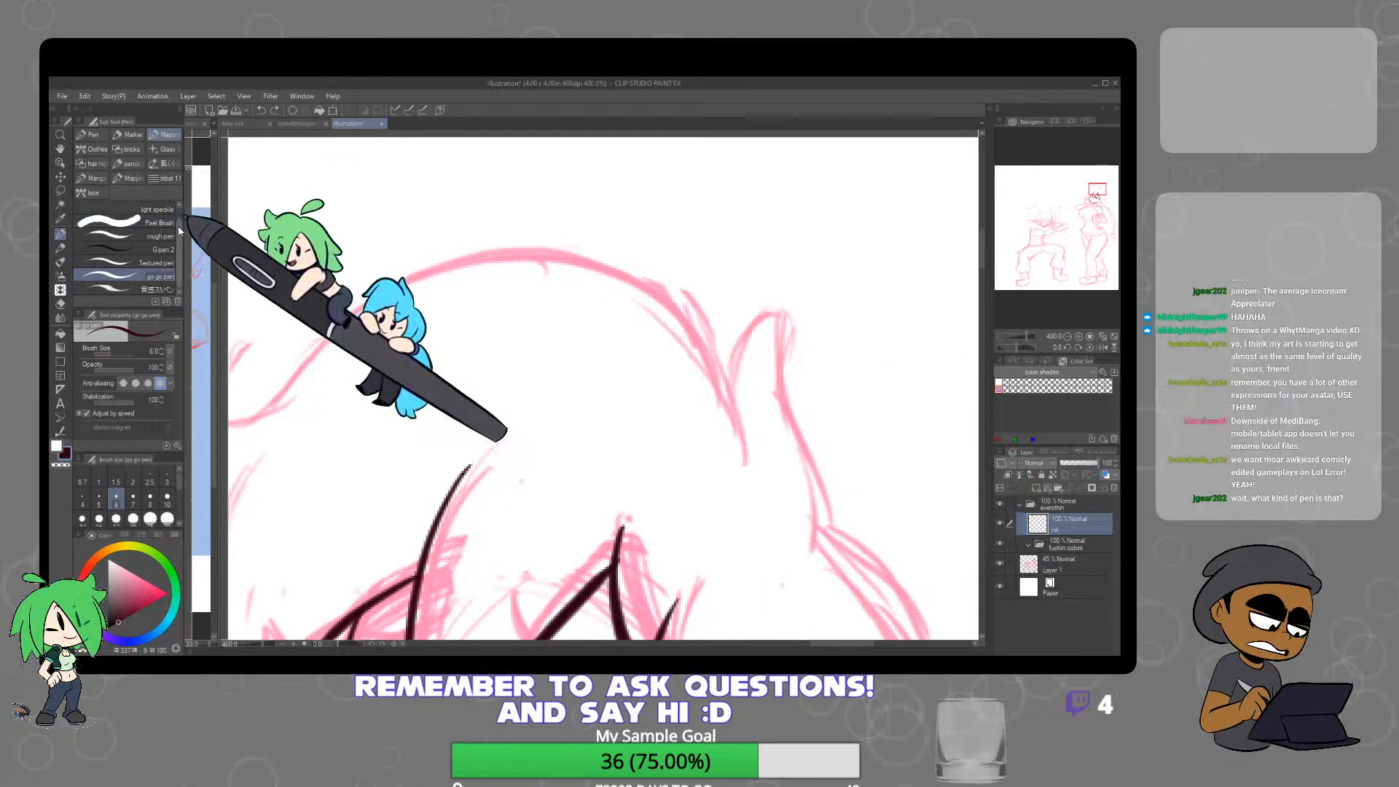
Switch back to the Mapping pen and ink the curved hair tuft sticking up from the standing figure's head
{"action": "scroll", "coordinate": [167, 220], "scroll_direction": "up", "scroll_amount": 1}
{"action": "left_click", "coordinate": [156, 210]}
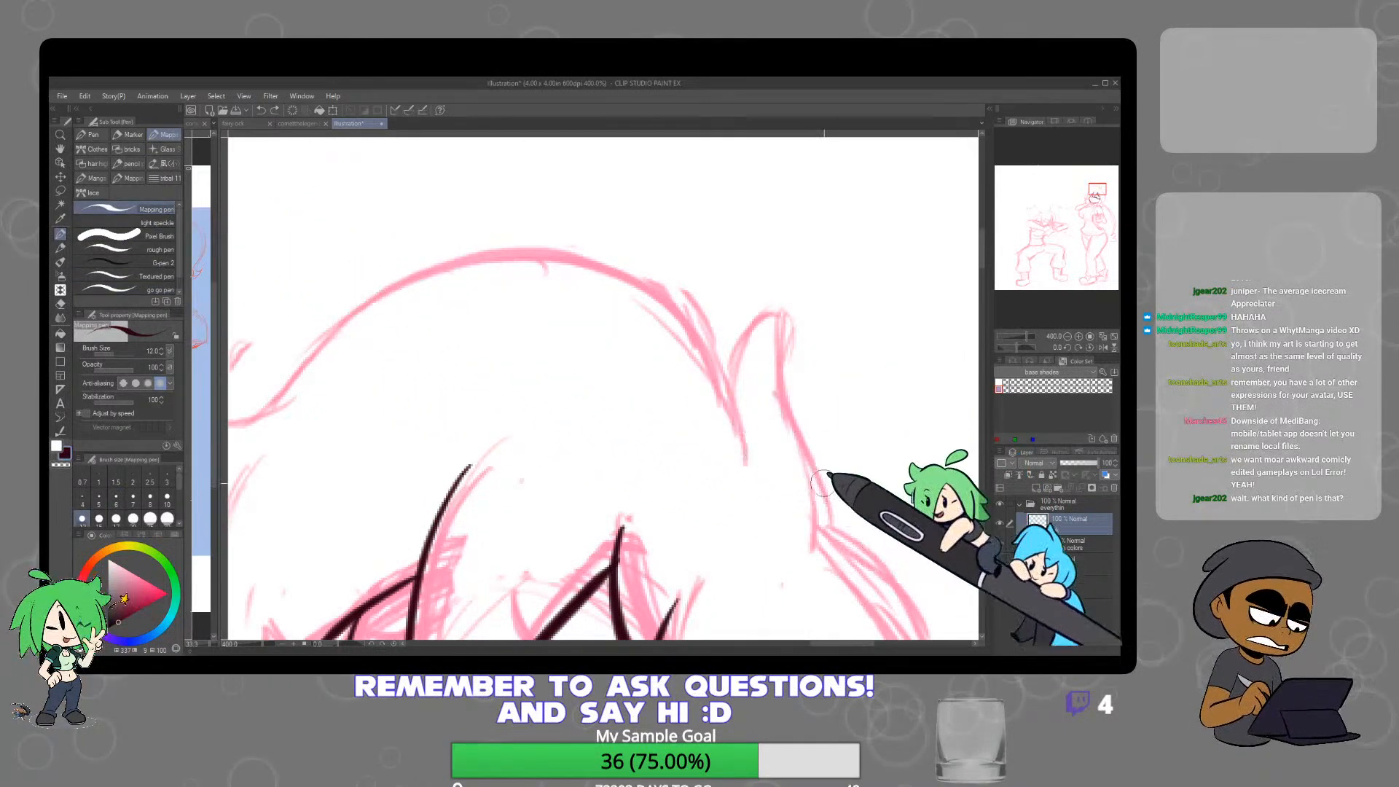
{"action": "mouse_move", "coordinate": [817, 528]}
{"action": "left_mouse_down"}
{"action": "mouse_move", "coordinate": [827, 475]}
{"action": "mouse_move", "coordinate": [774, 367]}
{"action": "mouse_move", "coordinate": [780, 294]}
{"action": "mouse_move", "coordinate": [750, 305]}
{"action": "mouse_move", "coordinate": [728, 346]}
{"action": "left_mouse_up"}
{"action": "scroll", "coordinate": [832, 518], "scroll_direction": "down", "scroll_amount": 6}
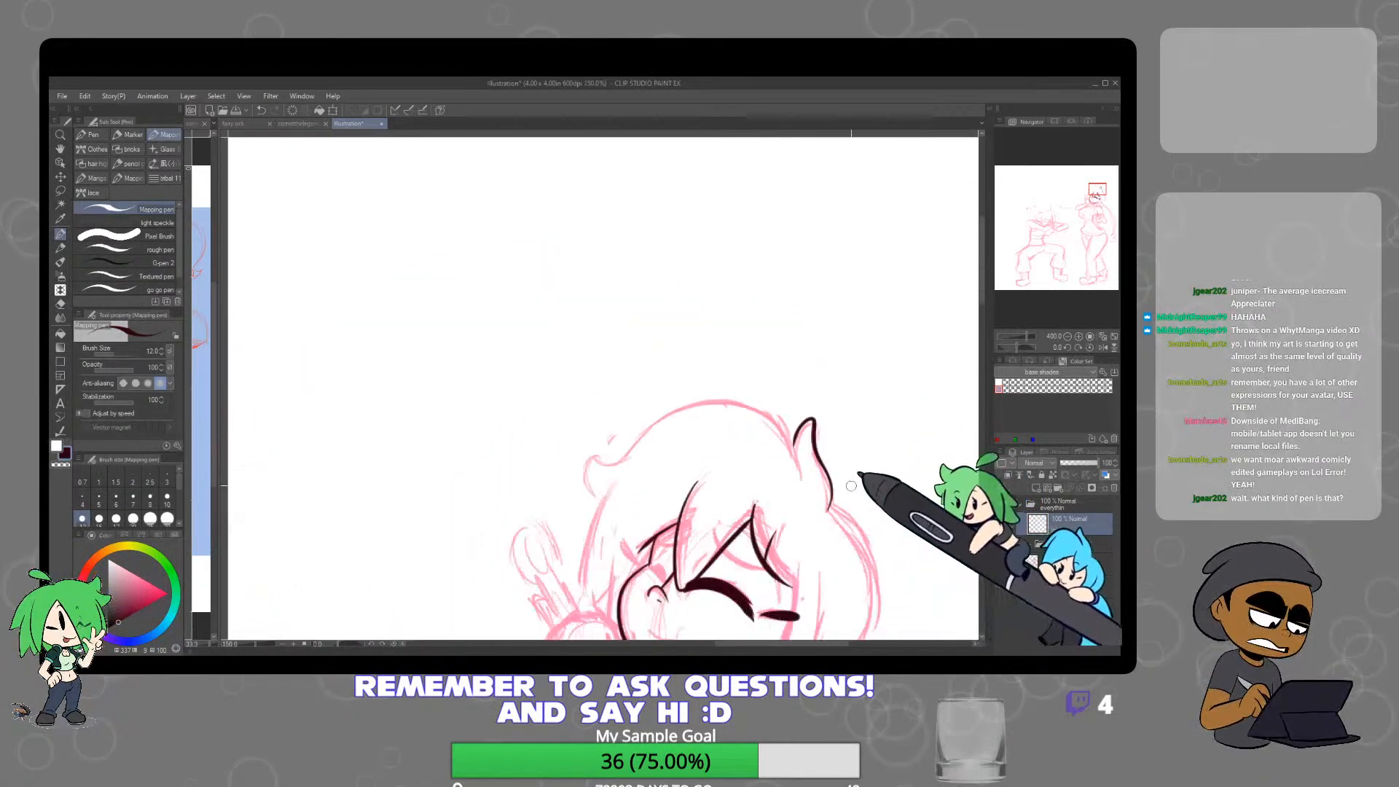
Ink the slanted eyebrow above the closed eye, crossing the front bangs
{"action": "scroll", "coordinate": [759, 423], "scroll_direction": "up", "scroll_amount": 5}
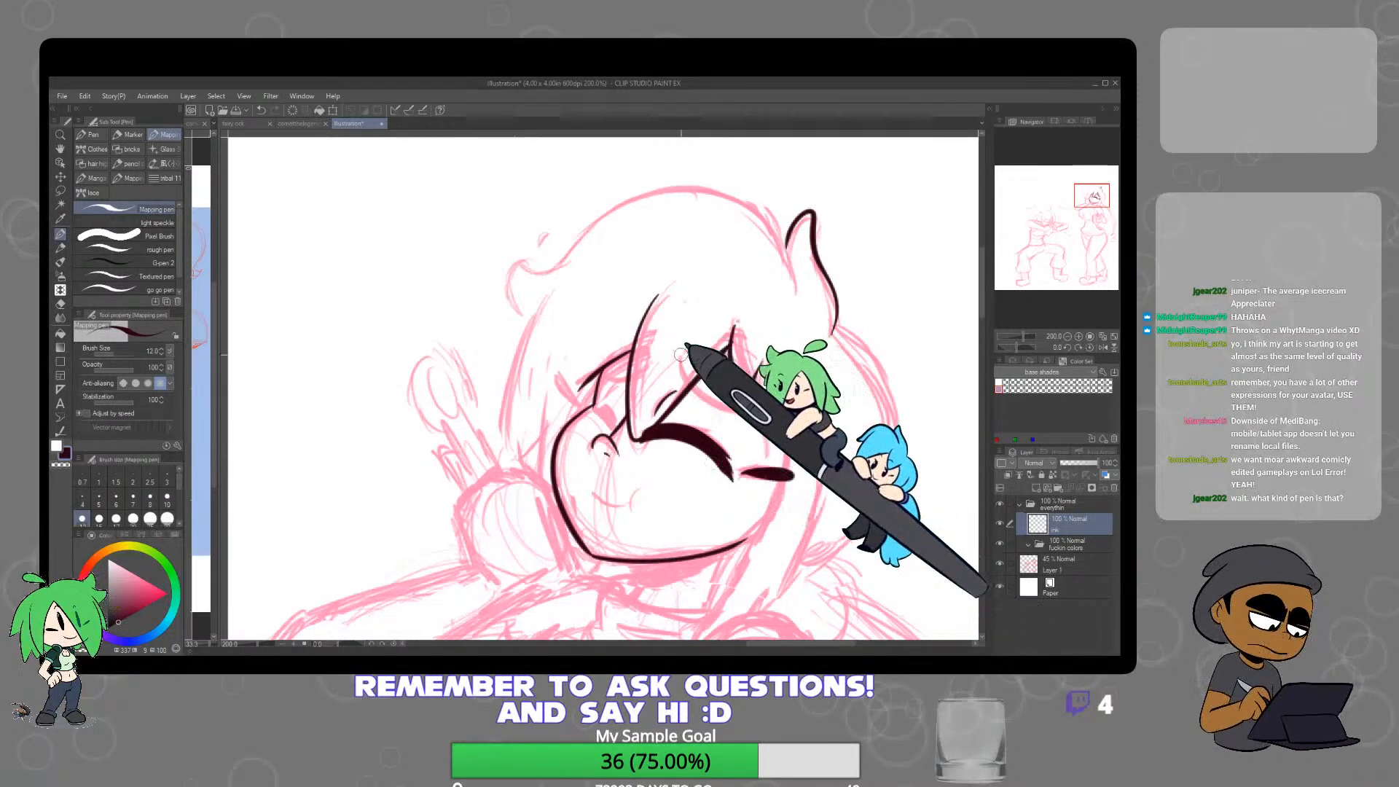
{"action": "left_click_drag", "start_coordinate": [681, 354], "coordinate": [727, 422]}
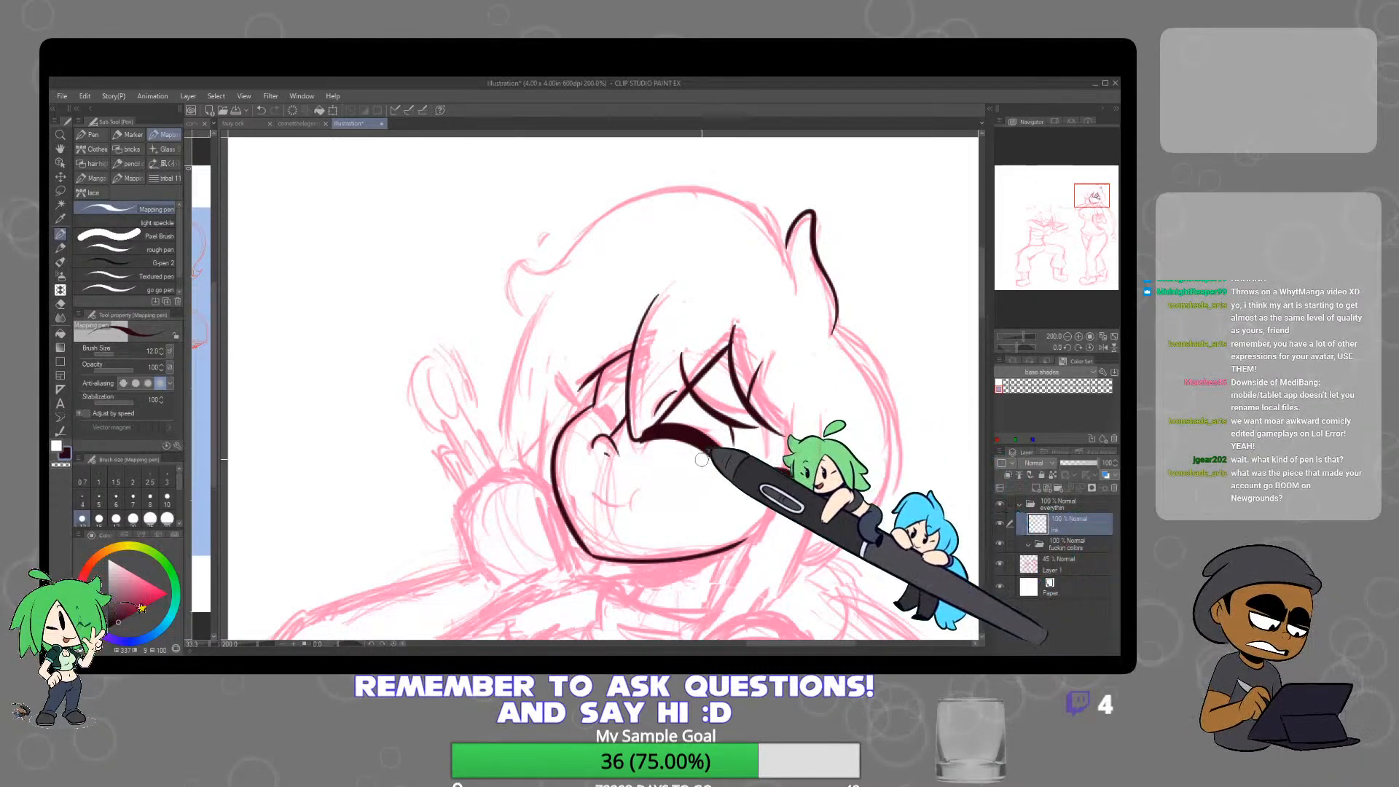
Tidy the near eyebrow's lower end with the eraser, and with the Mapping pen ink the crown outline and the far side hair lock
{"action": "key", "text": "e"}
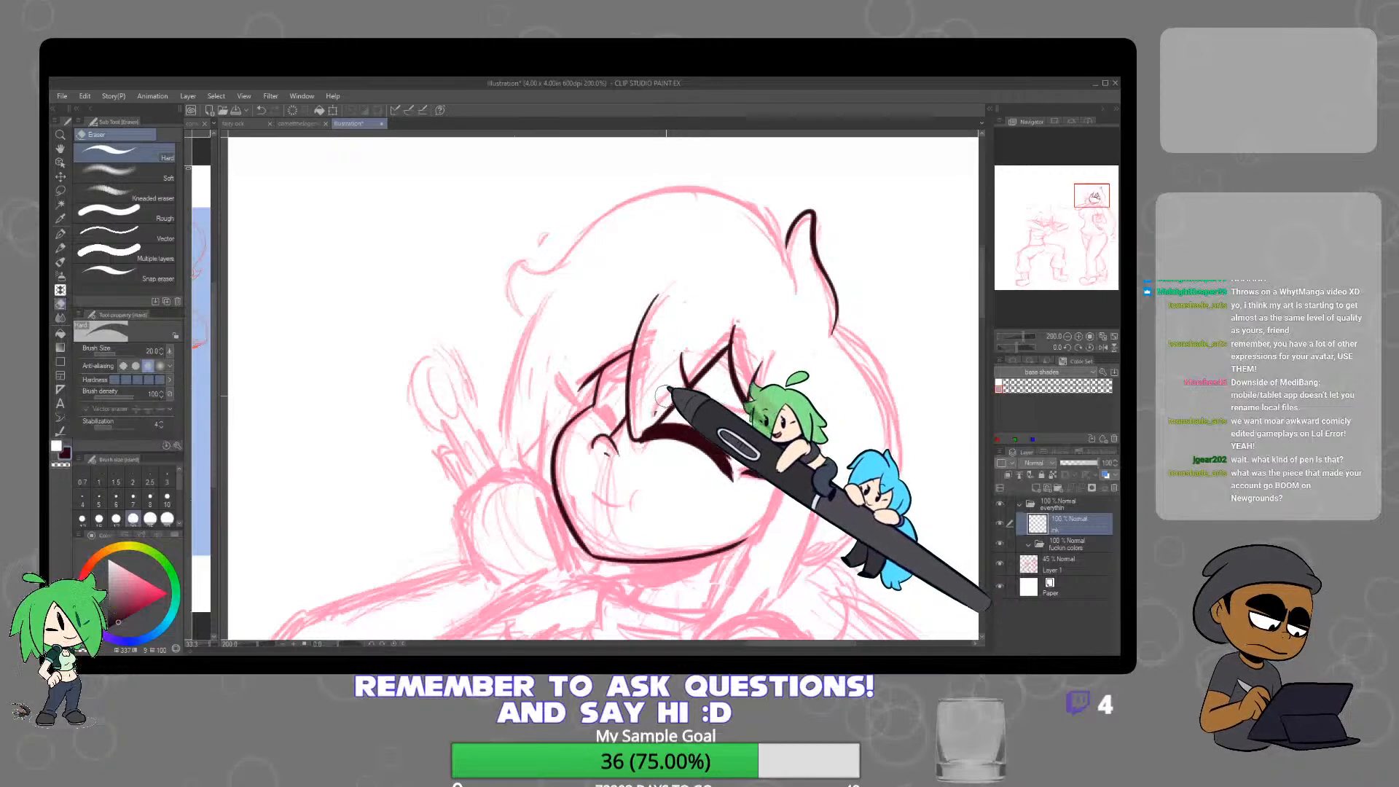
{"action": "key", "text": "p"}
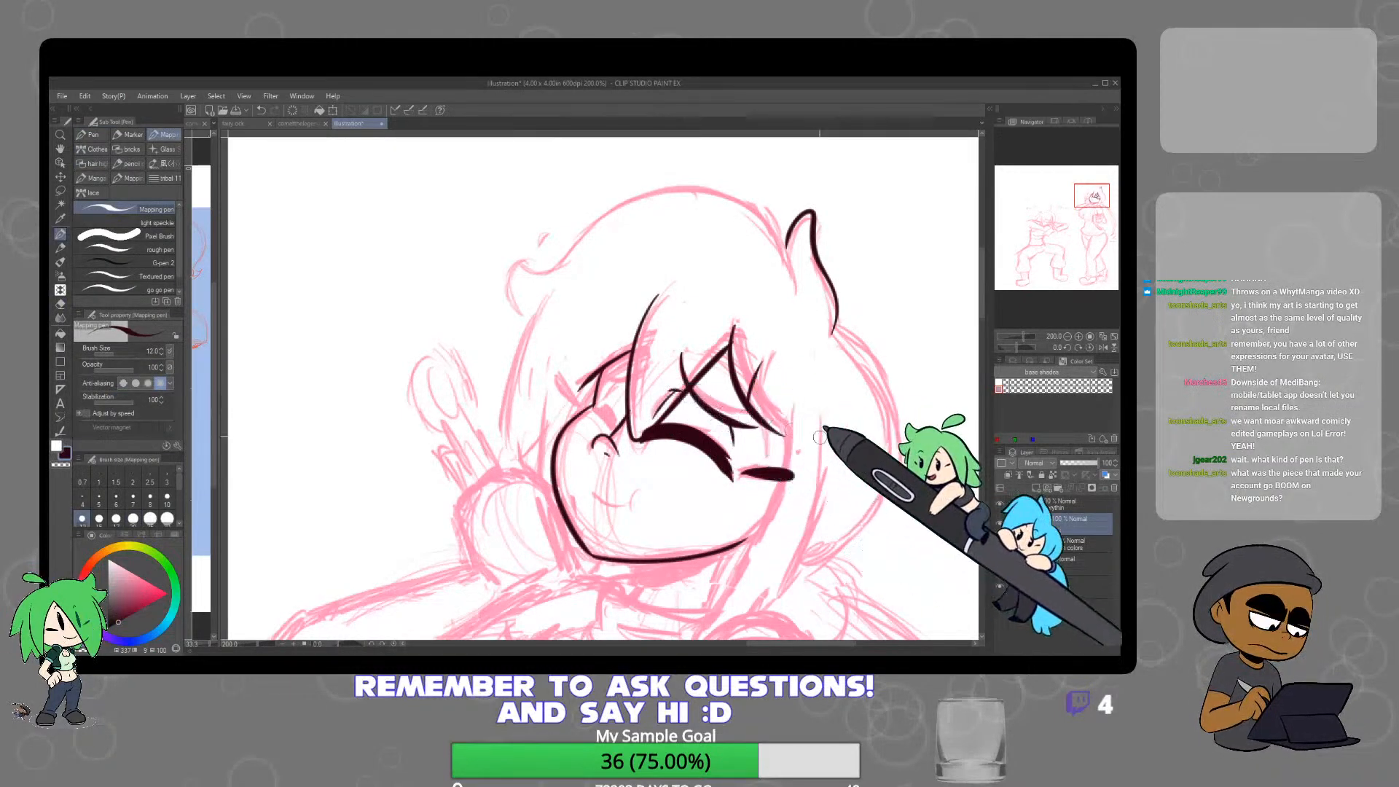
{"action": "mouse_move", "coordinate": [798, 281]}
{"action": "left_mouse_down"}
{"action": "mouse_move", "coordinate": [826, 308]}
{"action": "mouse_move", "coordinate": [751, 217]}
{"action": "mouse_move", "coordinate": [618, 246]}
{"action": "mouse_move", "coordinate": [563, 299]}
{"action": "mouse_move", "coordinate": [537, 297]}
{"action": "mouse_move", "coordinate": [563, 341]}
{"action": "mouse_move", "coordinate": [536, 440]}
{"action": "mouse_move", "coordinate": [548, 484]}
{"action": "mouse_move", "coordinate": [563, 468]}
{"action": "left_mouse_up"}
{"action": "left_click_drag", "start_coordinate": [574, 403], "coordinate": [573, 503]}
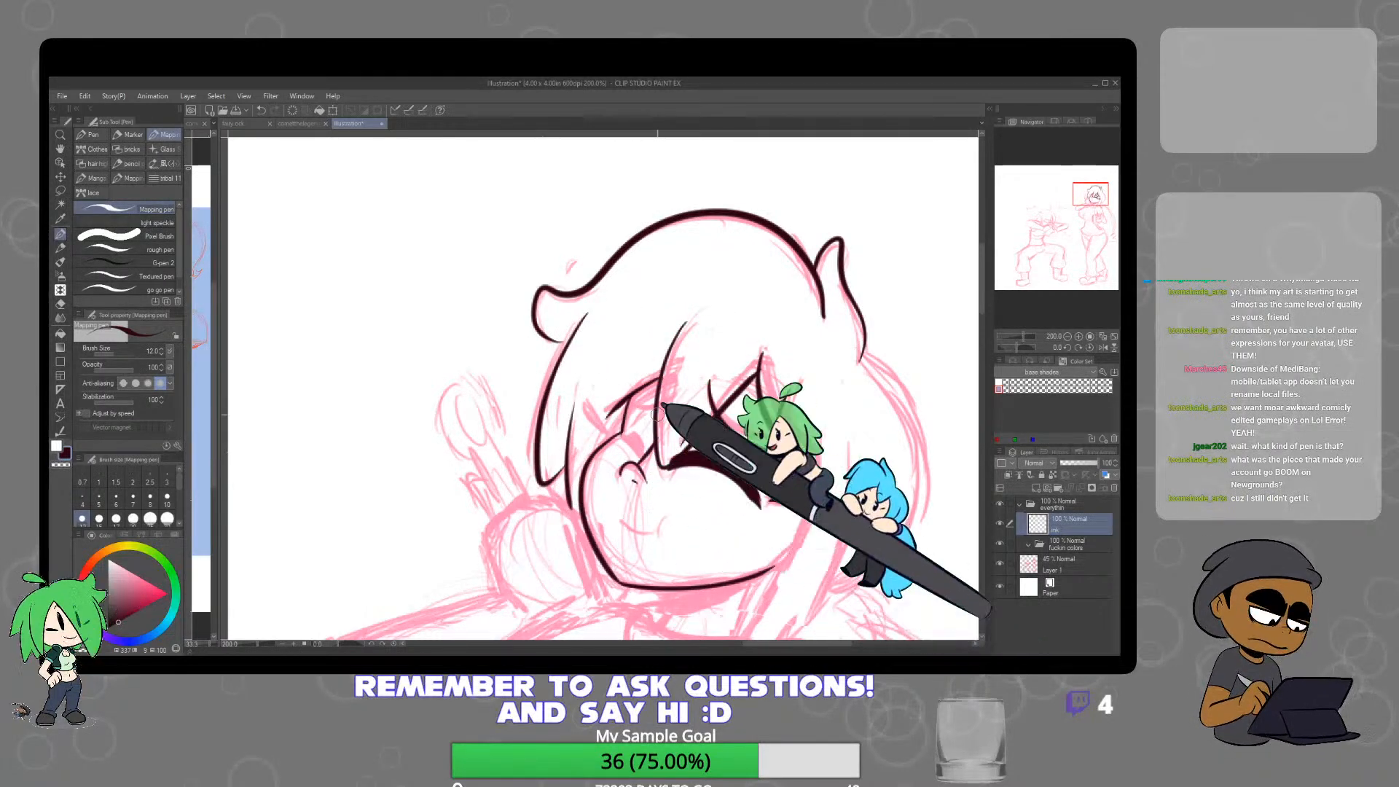
Ink the standing figure's far closed eye as a thick filled lid with a tapered filled stroke beside it, plus small brow lines between the bangs
{"action": "scroll", "coordinate": [656, 449], "scroll_direction": "up", "scroll_amount": 4}
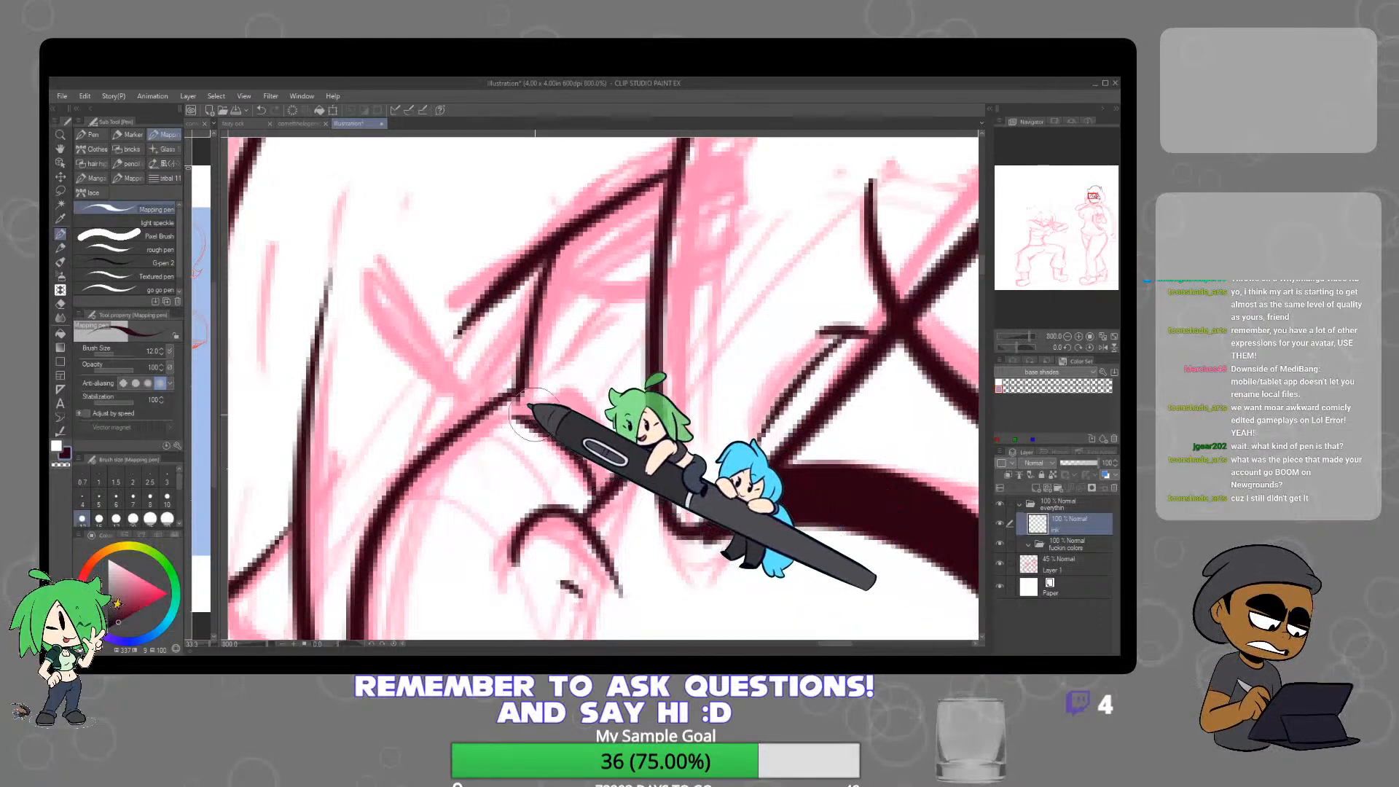
{"action": "mouse_move", "coordinate": [517, 419]}
{"action": "left_mouse_down"}
{"action": "mouse_move", "coordinate": [556, 391]}
{"action": "mouse_move", "coordinate": [609, 437]}
{"action": "mouse_move", "coordinate": [610, 477]}
{"action": "mouse_move", "coordinate": [556, 416]}
{"action": "mouse_move", "coordinate": [547, 476]}
{"action": "mouse_move", "coordinate": [547, 413]}
{"action": "mouse_move", "coordinate": [578, 446]}
{"action": "mouse_move", "coordinate": [564, 408]}
{"action": "mouse_move", "coordinate": [586, 472]}
{"action": "mouse_move", "coordinate": [643, 507]}
{"action": "left_mouse_up"}
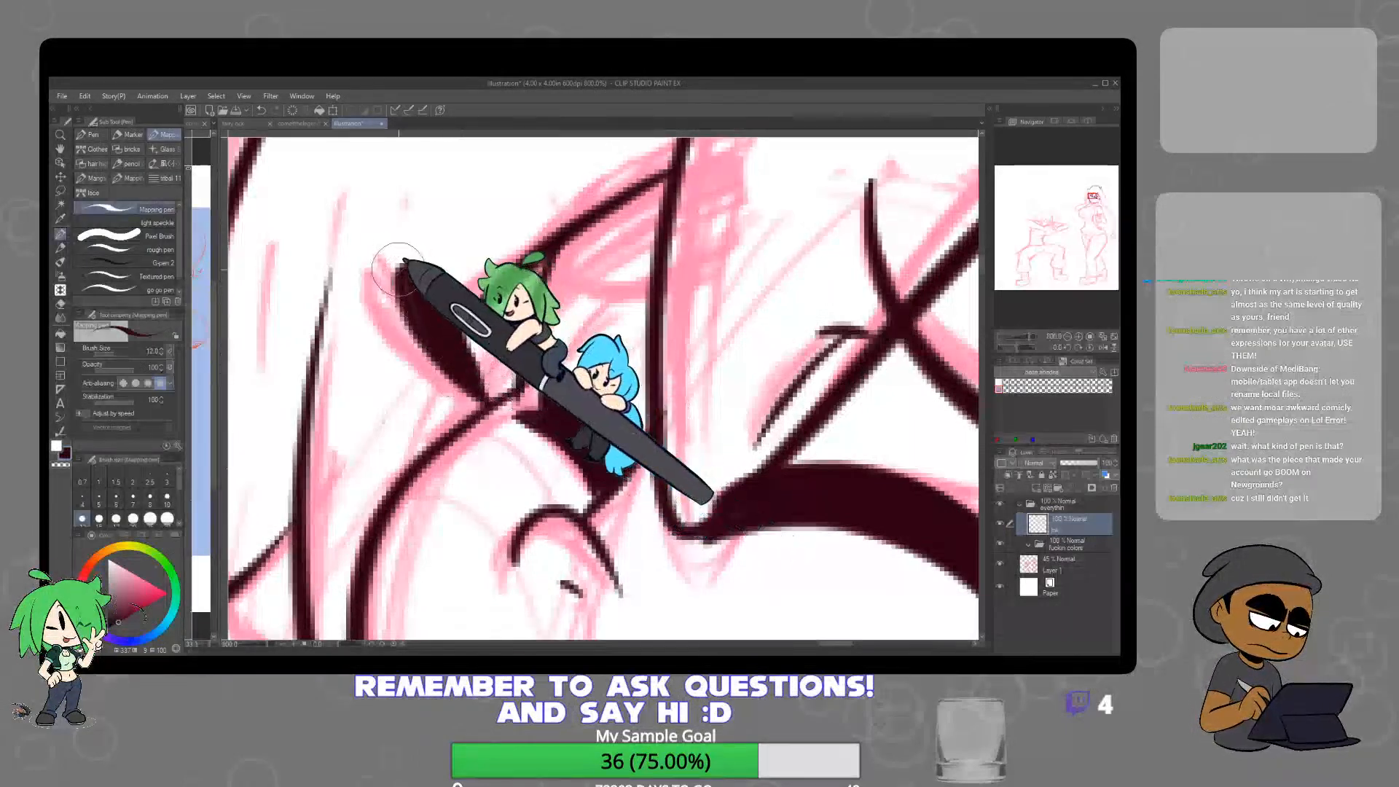
{"action": "scroll", "coordinate": [724, 479], "scroll_direction": "down", "scroll_amount": 6}
{"action": "scroll", "coordinate": [767, 469], "scroll_direction": "up", "scroll_amount": 4}
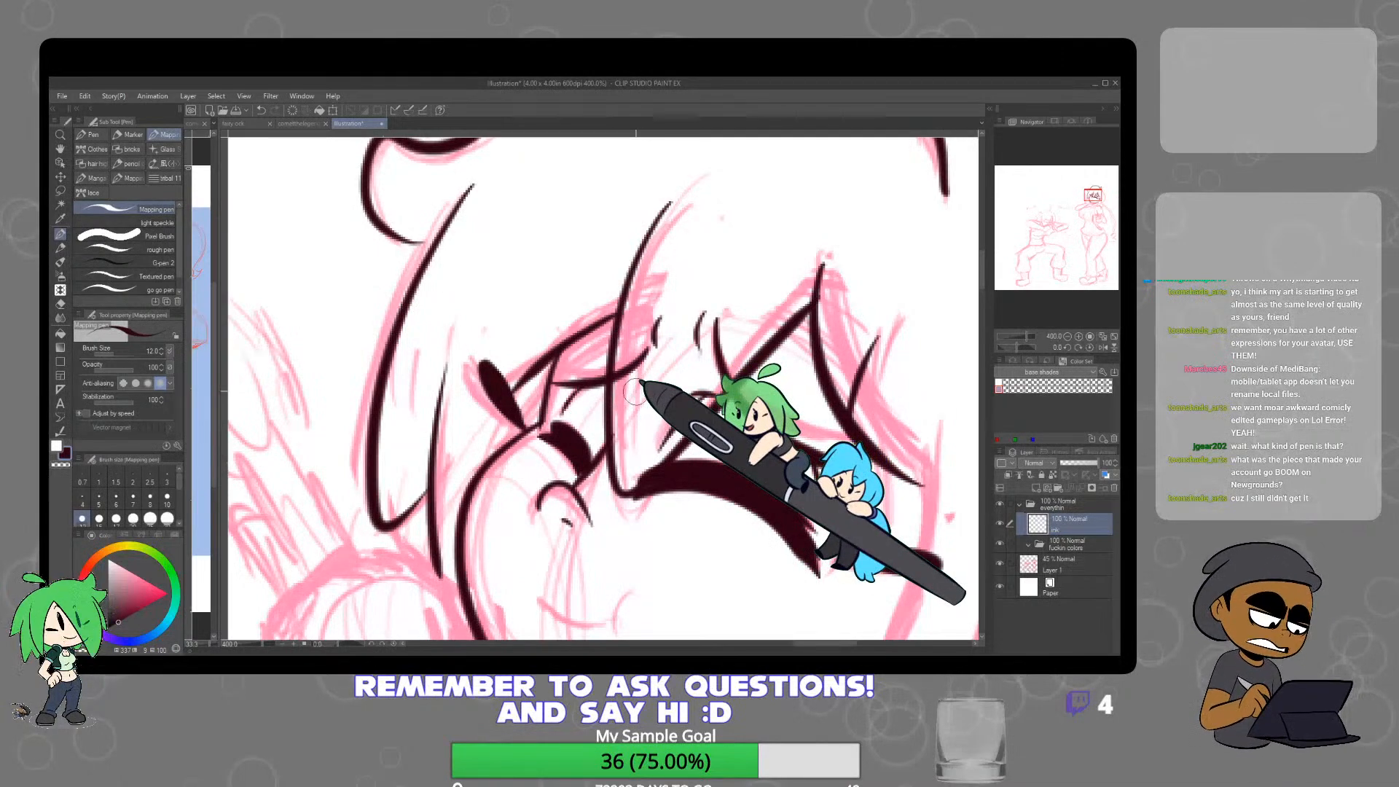
Ink the small smiling mouth with a short curved cheek crease at its near corner
{"action": "scroll", "coordinate": [685, 430], "scroll_direction": "down", "scroll_amount": 5}
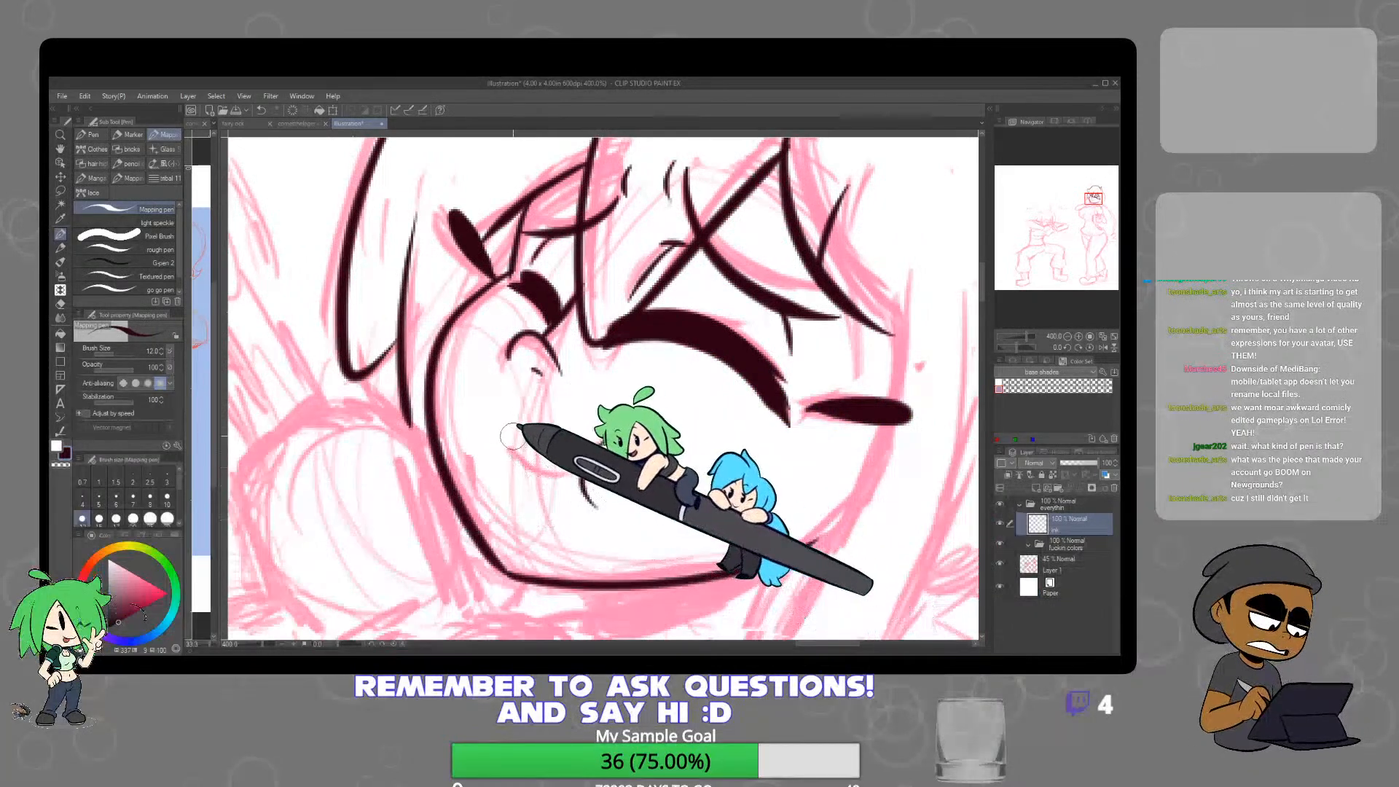
{"action": "mouse_move", "coordinate": [513, 450]}
{"action": "left_mouse_down"}
{"action": "mouse_move", "coordinate": [536, 478]}
{"action": "mouse_move", "coordinate": [575, 475]}
{"action": "left_mouse_up"}
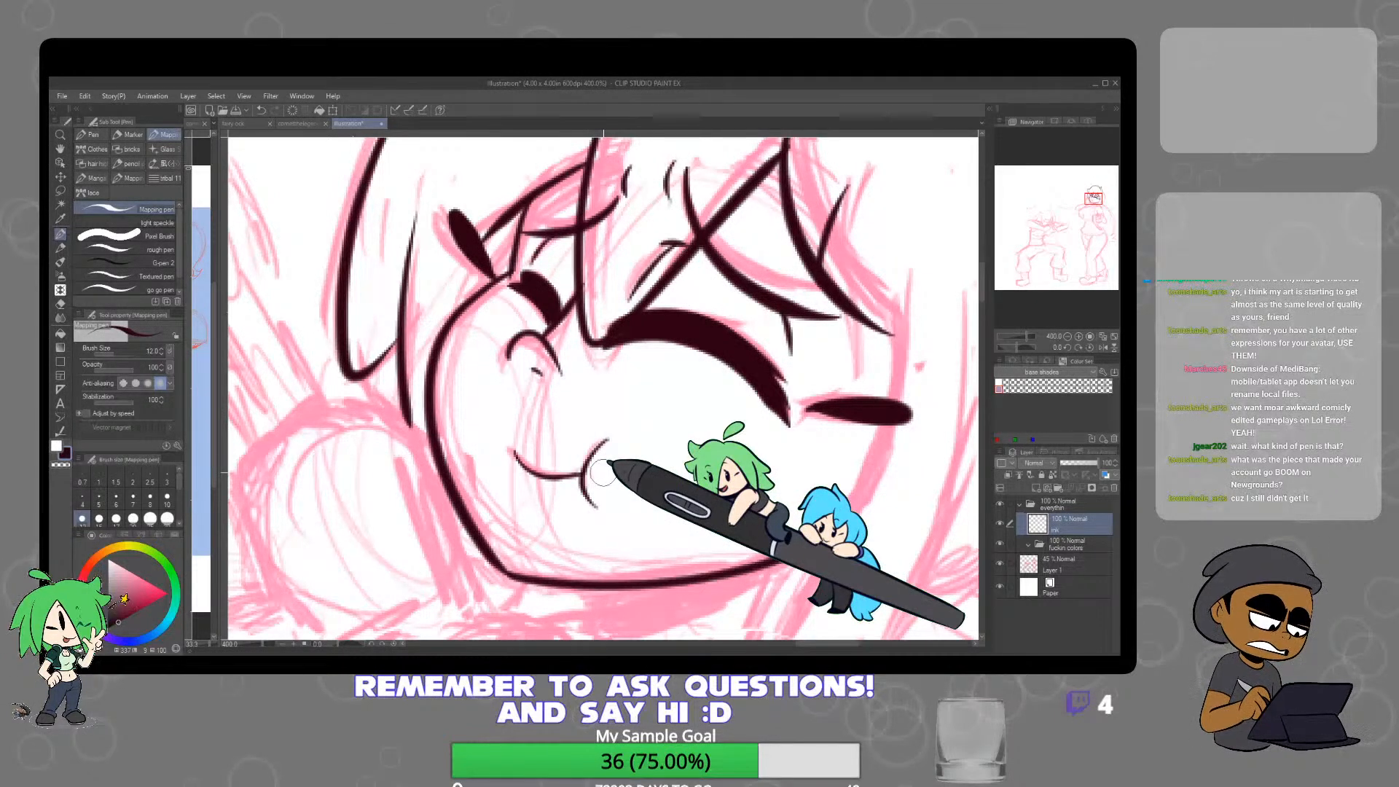
{"action": "left_click_drag", "start_coordinate": [897, 394], "coordinate": [763, 335]}
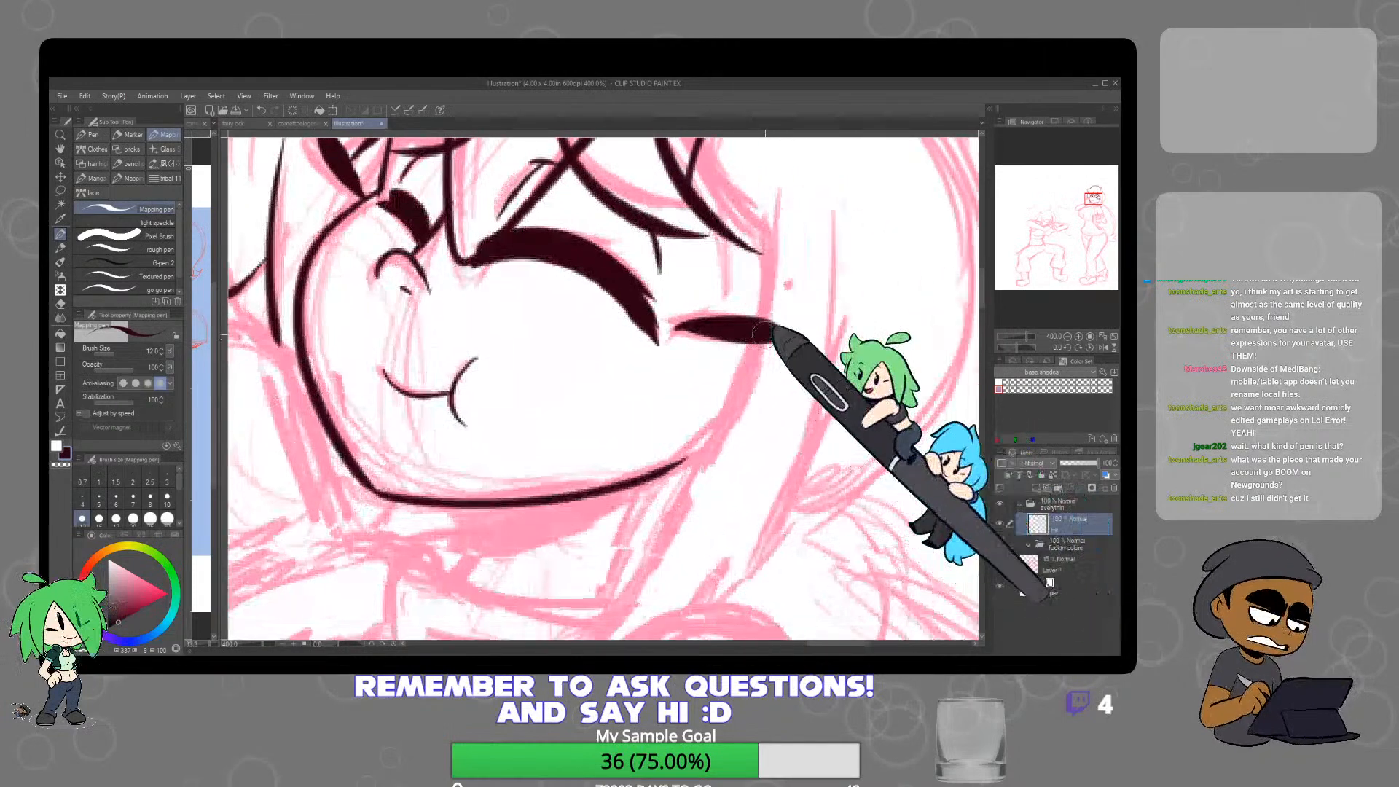
Ink the long pointed hair lock falling beside the near eye past the jaw, undoing and redrawing the first version
{"action": "scroll", "coordinate": [764, 256], "scroll_direction": "down", "scroll_amount": 2}
{"action": "scroll", "coordinate": [763, 257], "scroll_direction": "up", "scroll_amount": 2}
{"action": "scroll", "coordinate": [763, 256], "scroll_direction": "down", "scroll_amount": 2}
{"action": "scroll", "coordinate": [763, 256], "scroll_direction": "down", "scroll_amount": 1}
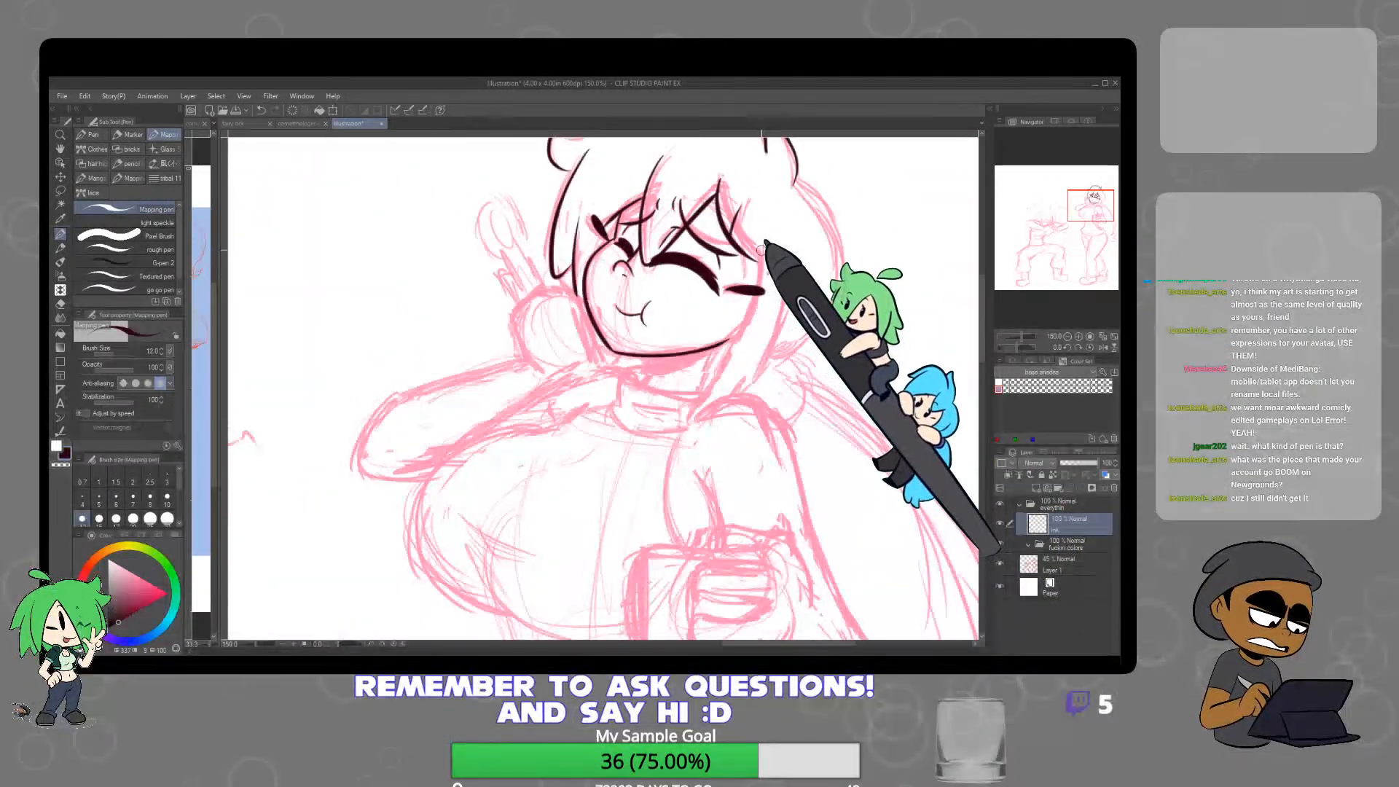
{"action": "mouse_move", "coordinate": [759, 249]}
{"action": "left_mouse_down"}
{"action": "mouse_move", "coordinate": [744, 326]}
{"action": "mouse_move", "coordinate": [683, 423]}
{"action": "mouse_move", "coordinate": [719, 413]}
{"action": "mouse_move", "coordinate": [746, 377]}
{"action": "left_mouse_up"}
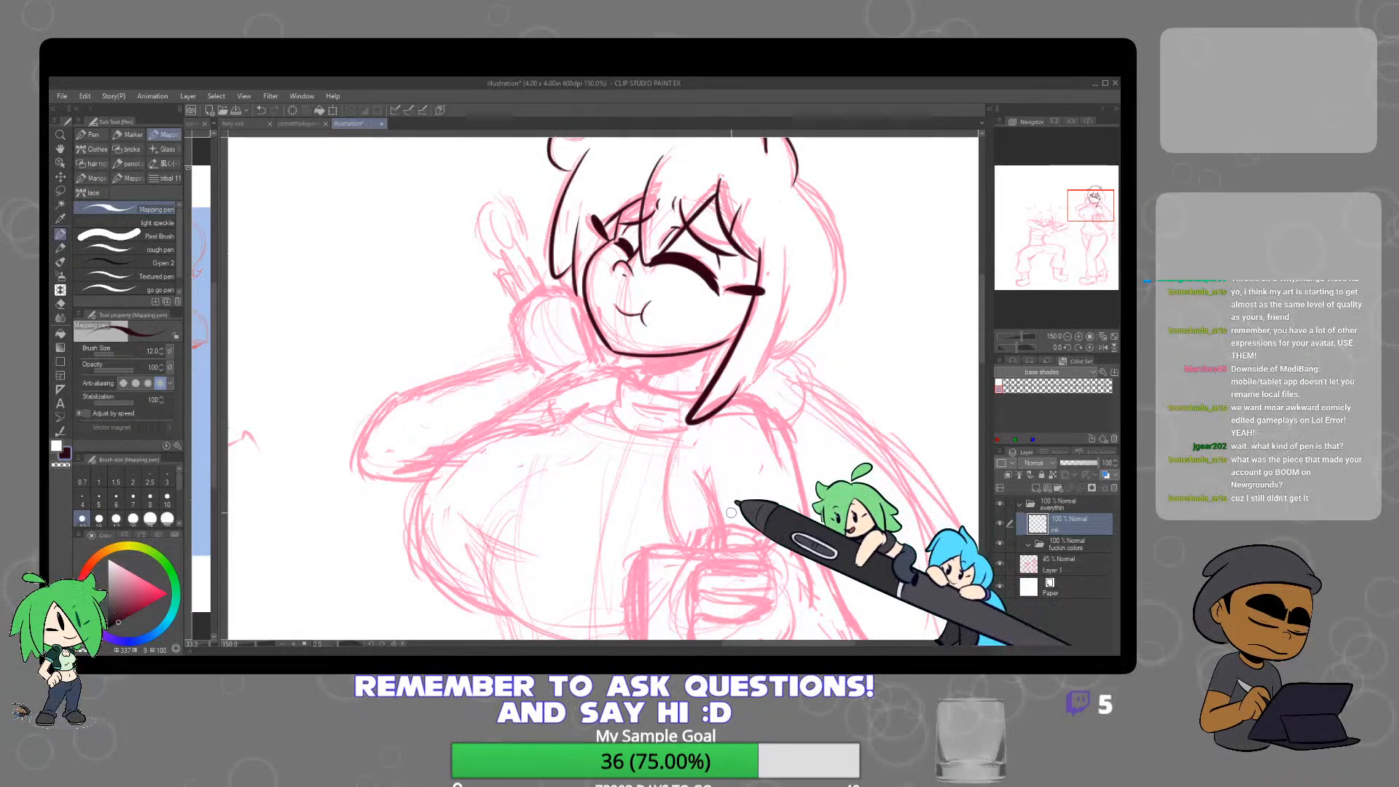
{"action": "key", "text": "ctrl+z"}
{"action": "left_click_drag", "start_coordinate": [760, 237], "coordinate": [687, 412]}
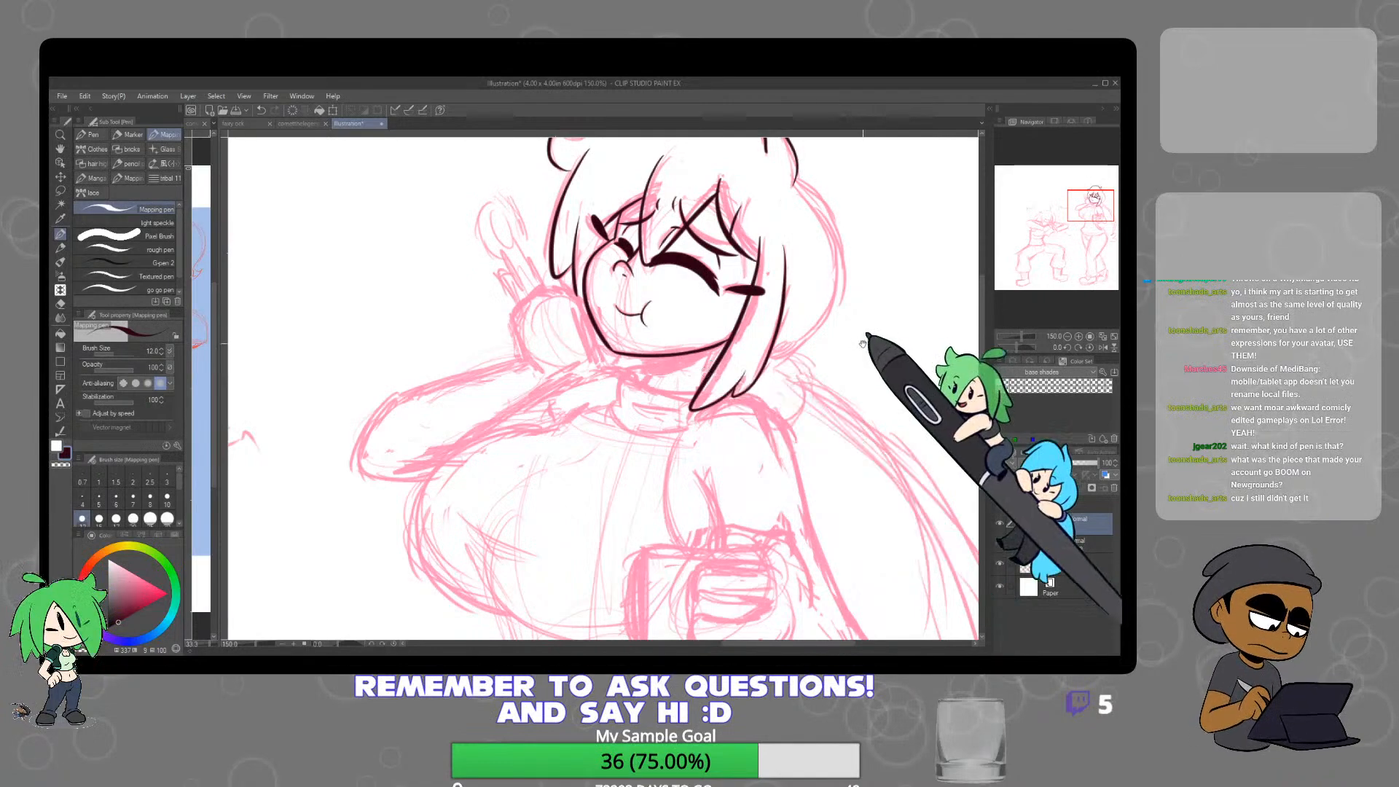
Draw thin and thick tapered test strokes on the blank canvas beside the head and undo them
{"action": "left_click_drag", "start_coordinate": [867, 334], "coordinate": [731, 387]}
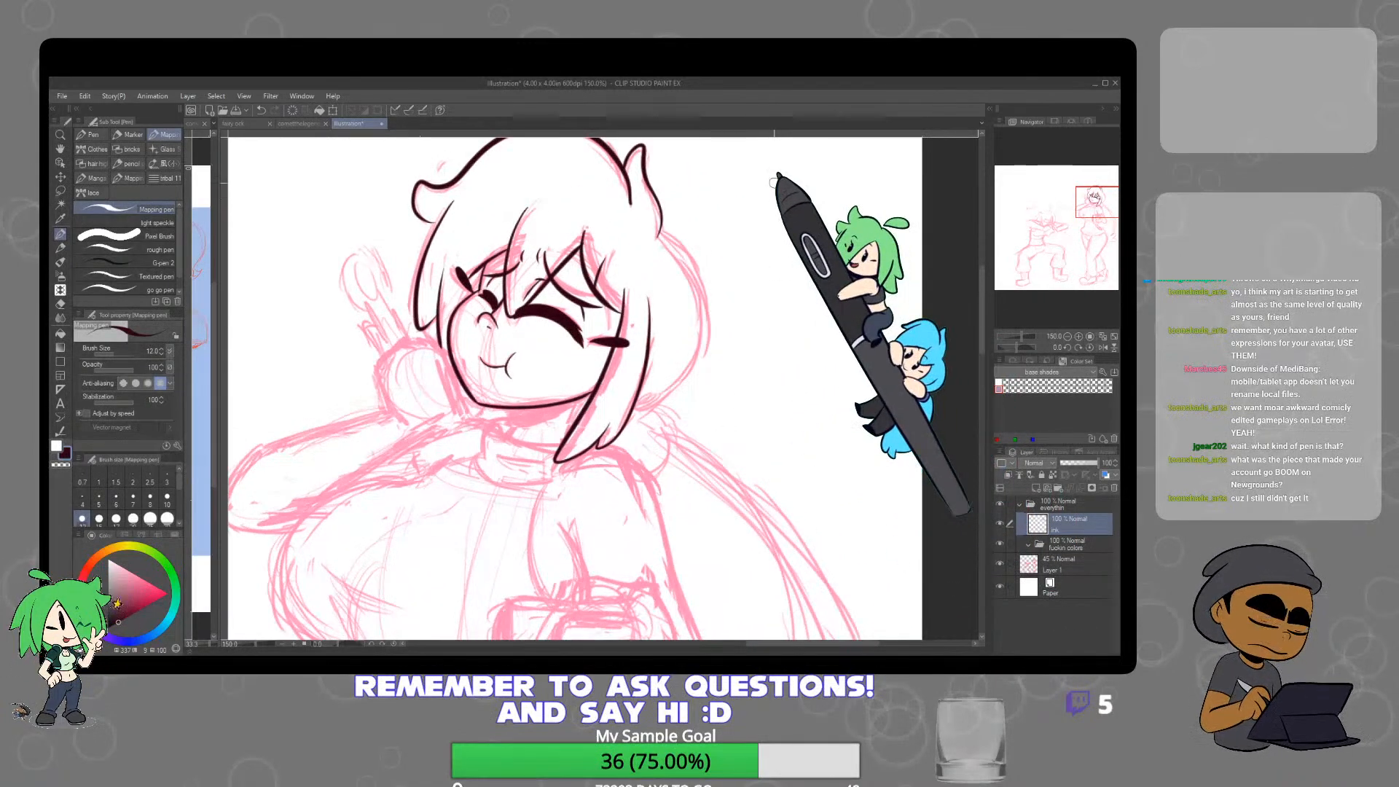
{"action": "left_click_drag", "start_coordinate": [771, 198], "coordinate": [783, 337]}
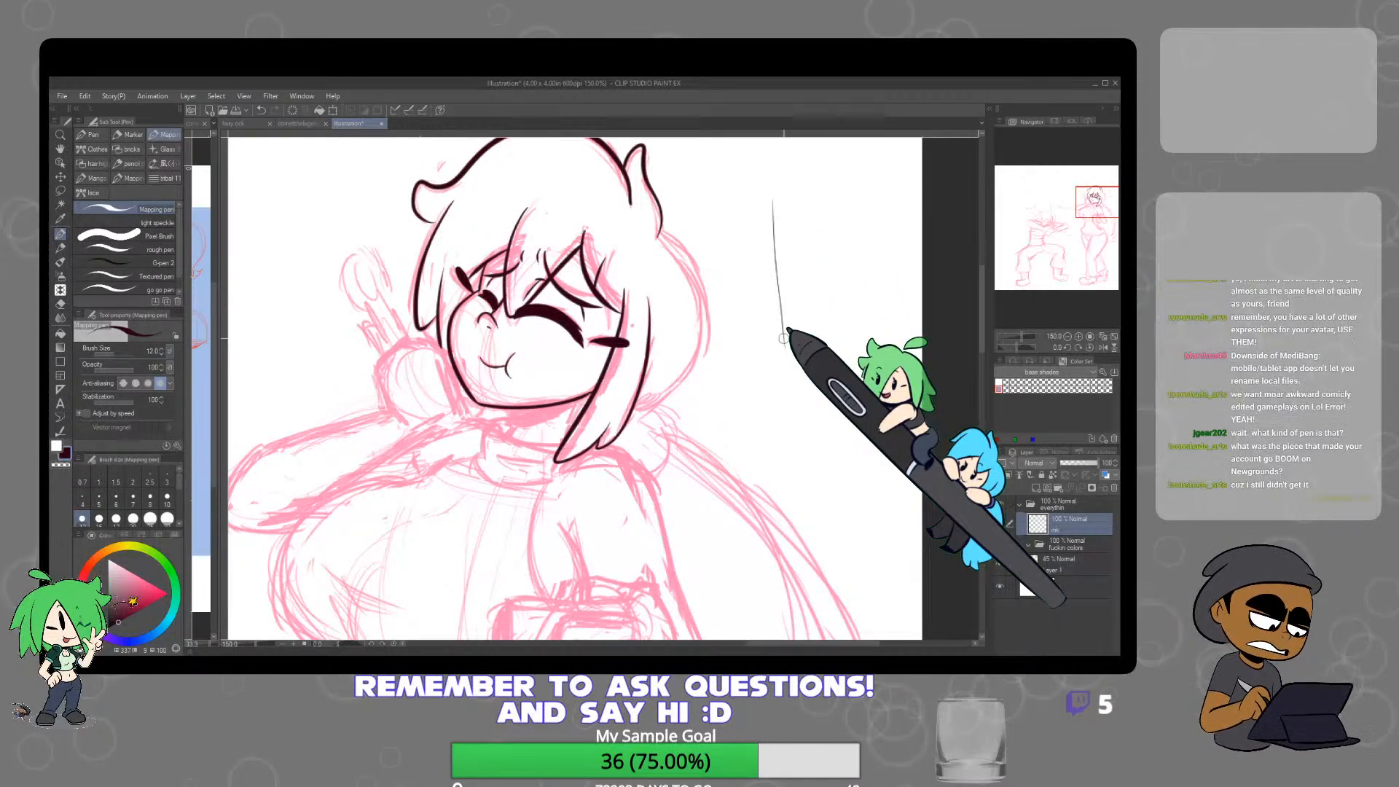
{"action": "left_click_drag", "start_coordinate": [811, 191], "coordinate": [845, 378]}
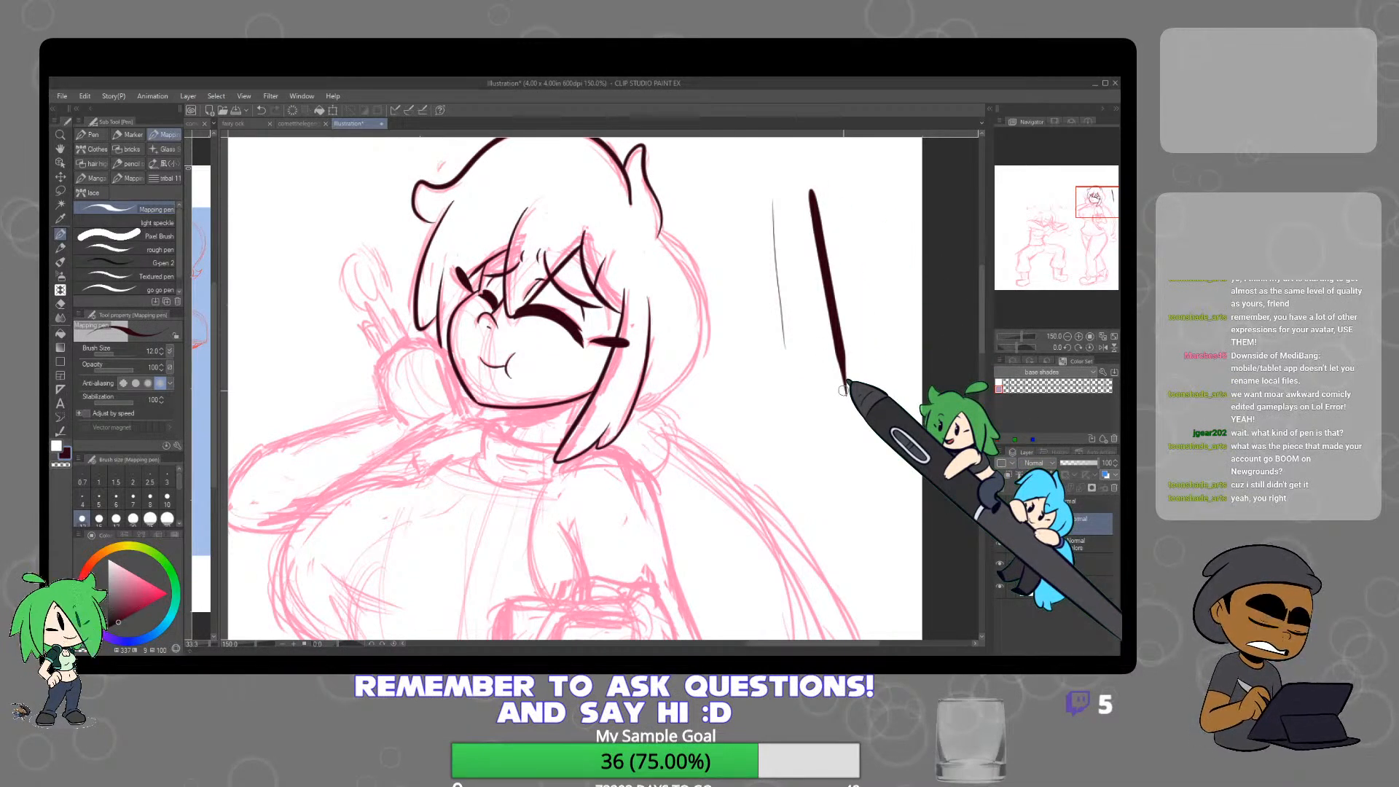
{"action": "scroll", "coordinate": [851, 336], "scroll_direction": "up", "scroll_amount": 2}
{"action": "scroll", "coordinate": [852, 341], "scroll_direction": "down", "scroll_amount": 1}
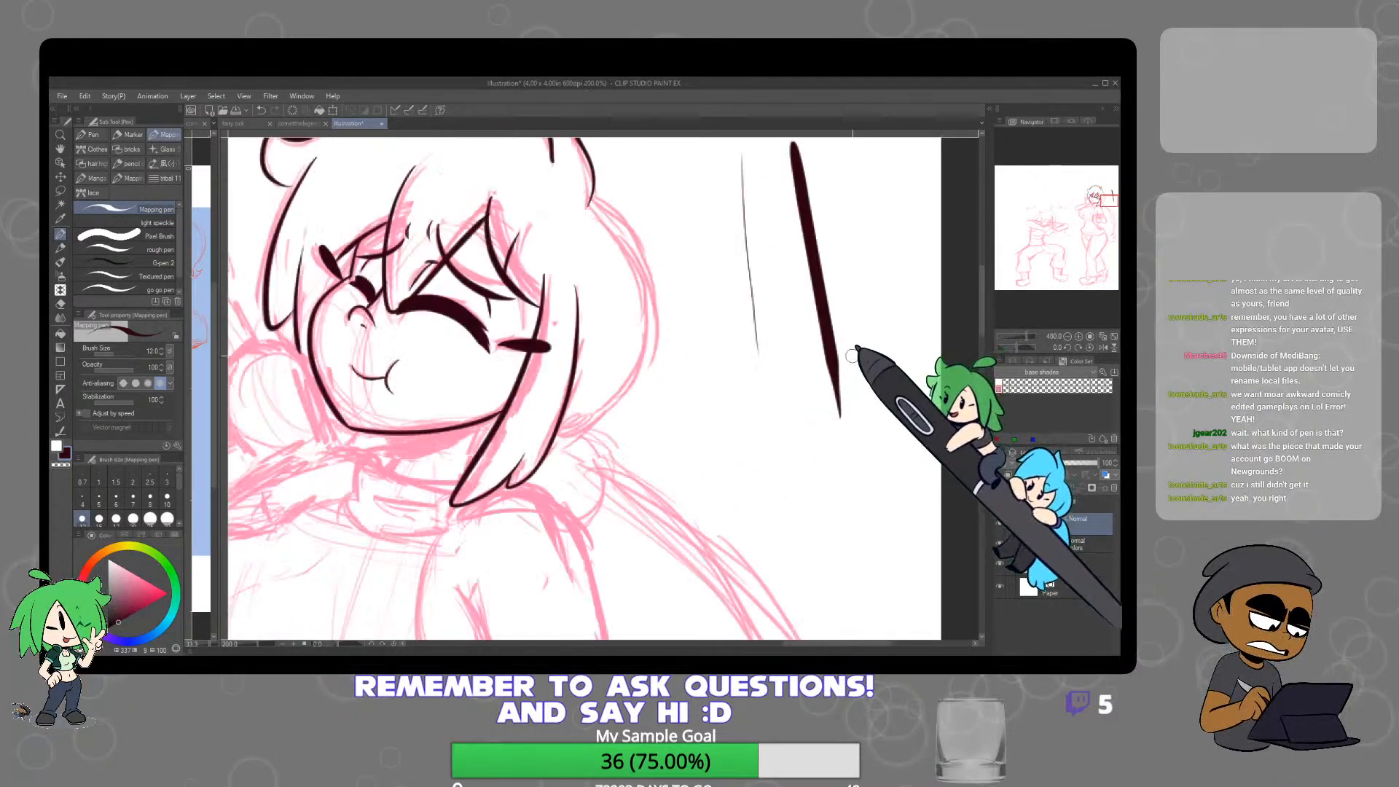
{"action": "scroll", "coordinate": [841, 313], "scroll_direction": "up", "scroll_amount": 2}
{"action": "mouse_move", "coordinate": [847, 402]}
{"action": "left_mouse_down"}
{"action": "mouse_move", "coordinate": [796, 409]}
{"action": "mouse_move", "coordinate": [786, 444]}
{"action": "mouse_move", "coordinate": [811, 551]}
{"action": "mouse_move", "coordinate": [878, 536]}
{"action": "left_mouse_up"}
{"action": "key", "text": "ctrl+z"}
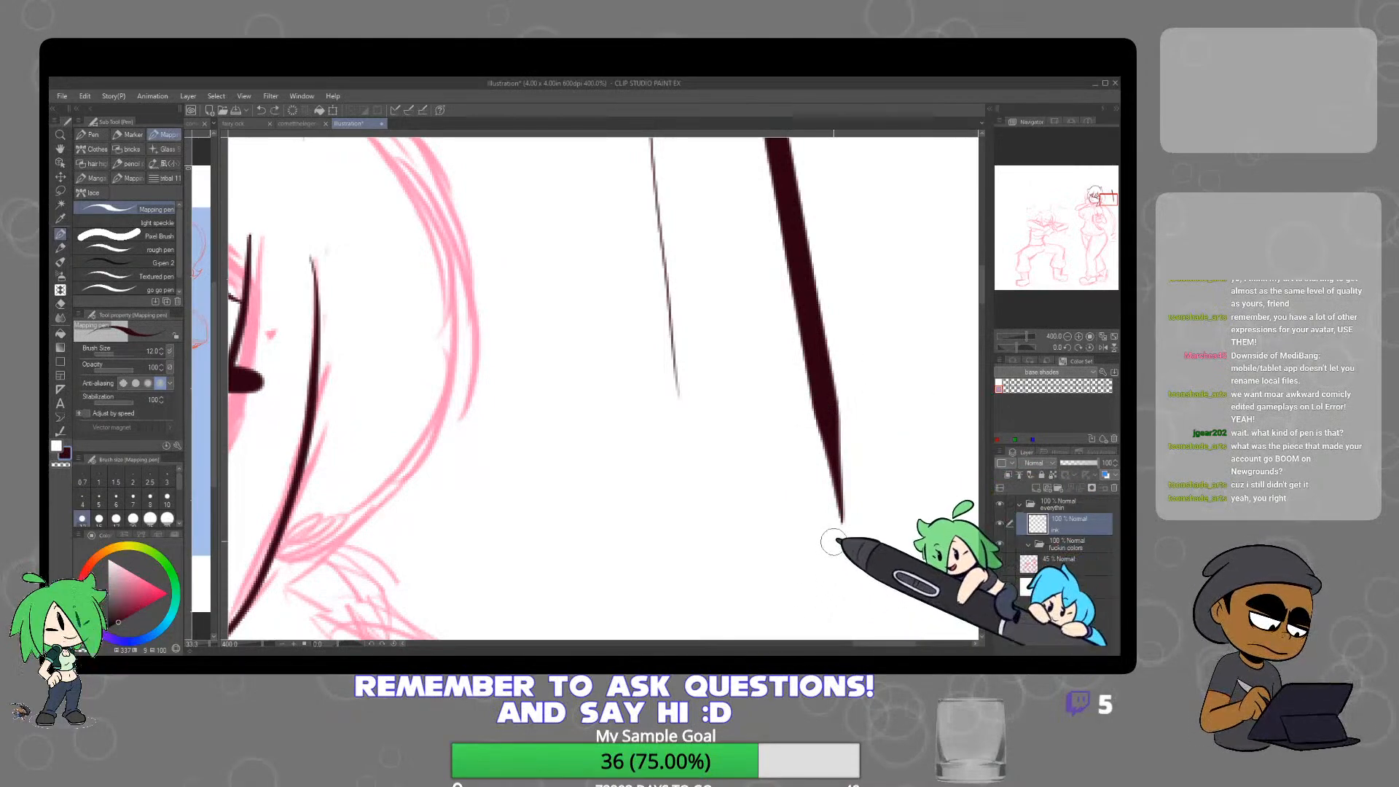
{"action": "scroll", "coordinate": [801, 437], "scroll_direction": "down", "scroll_amount": 2}
{"action": "left_click_drag", "start_coordinate": [754, 219], "coordinate": [796, 519]}
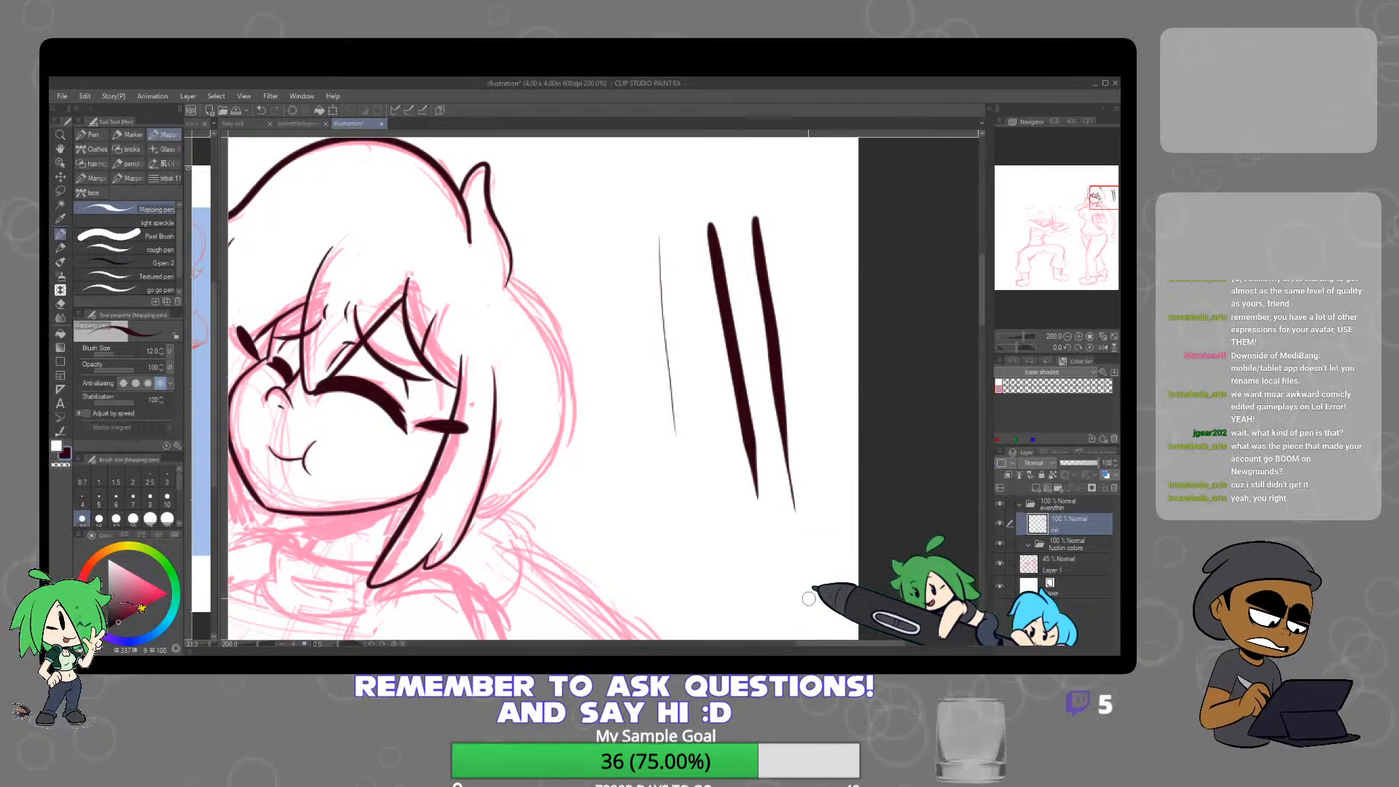
{"action": "key", "text": "ctrl+z"}
{"action": "key", "text": "ctrl+z"}
{"action": "key", "text": "ctrl+z"}
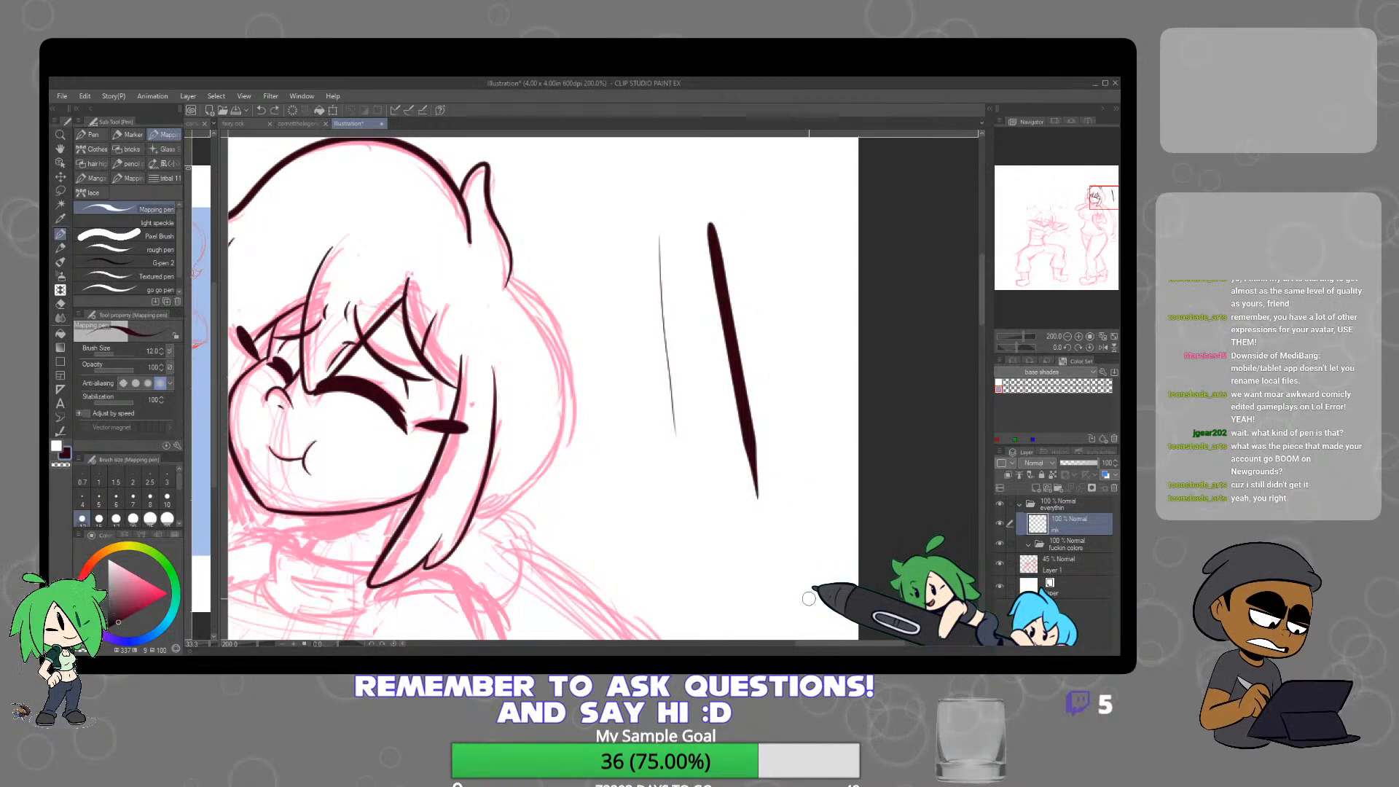
Thicken the slanted line above the far eye where it branches beneath the front bangs
{"action": "scroll", "coordinate": [808, 599], "scroll_direction": "up", "scroll_amount": 1}
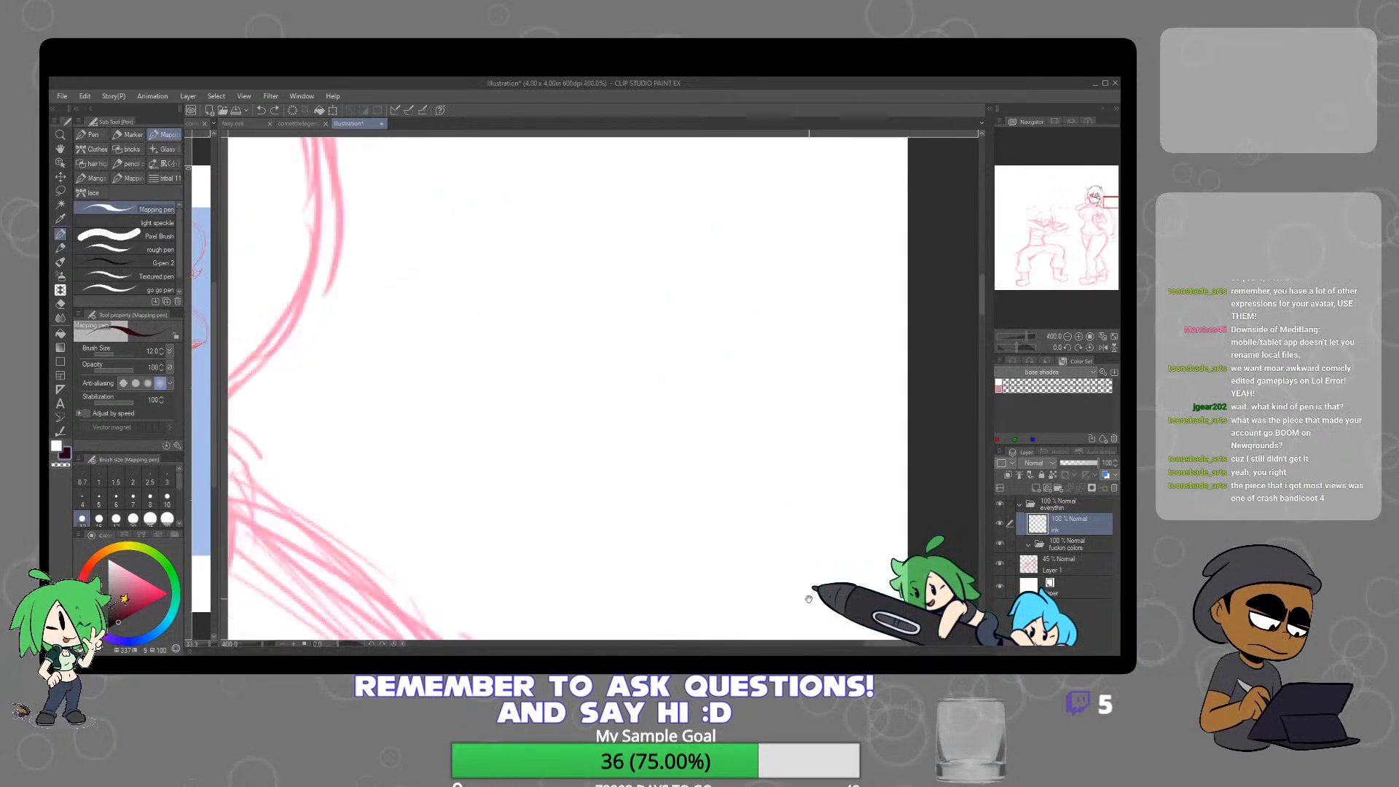
{"action": "scroll", "coordinate": [622, 396], "scroll_direction": "down", "scroll_amount": 1}
{"action": "left_click_drag", "start_coordinate": [528, 351], "coordinate": [712, 453]}
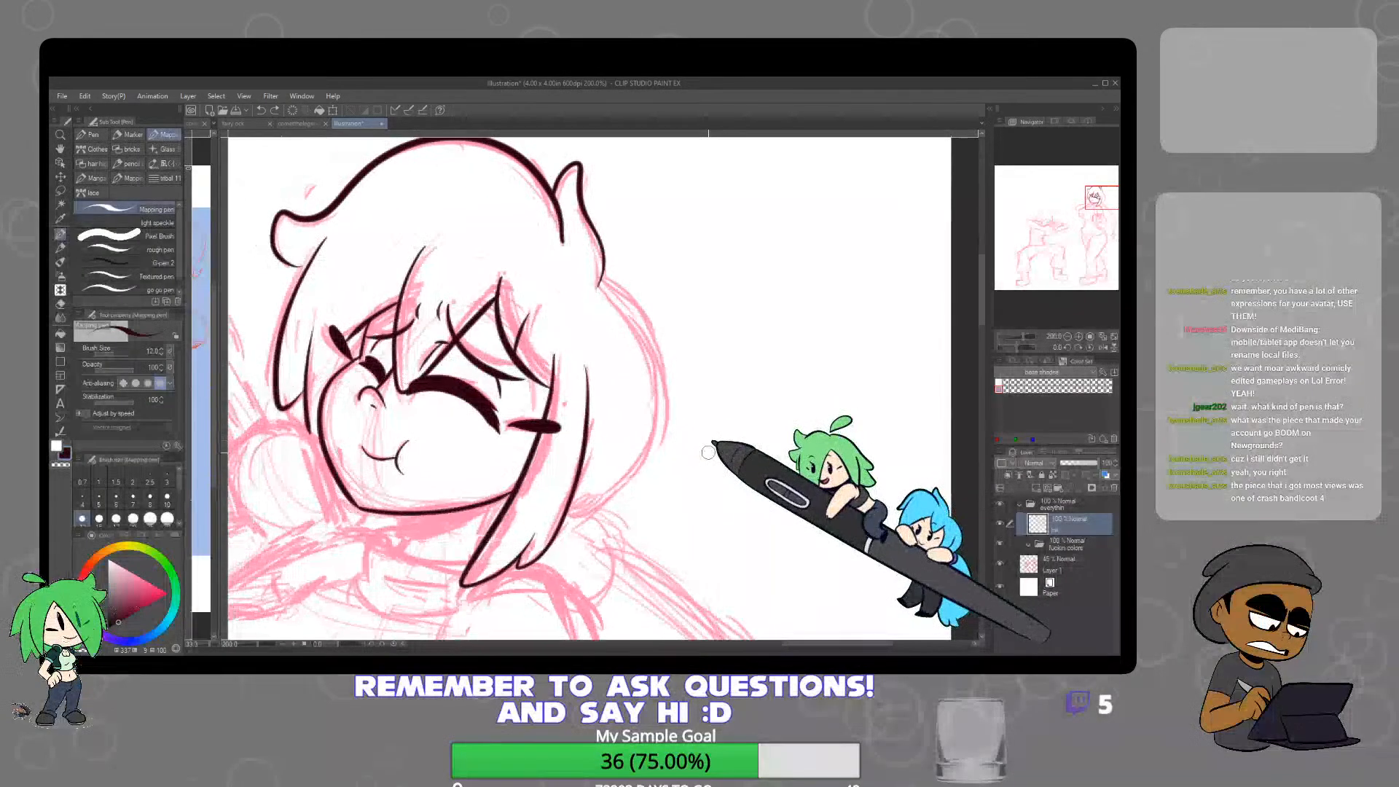
{"action": "left_click_drag", "start_coordinate": [489, 423], "coordinate": [576, 429]}
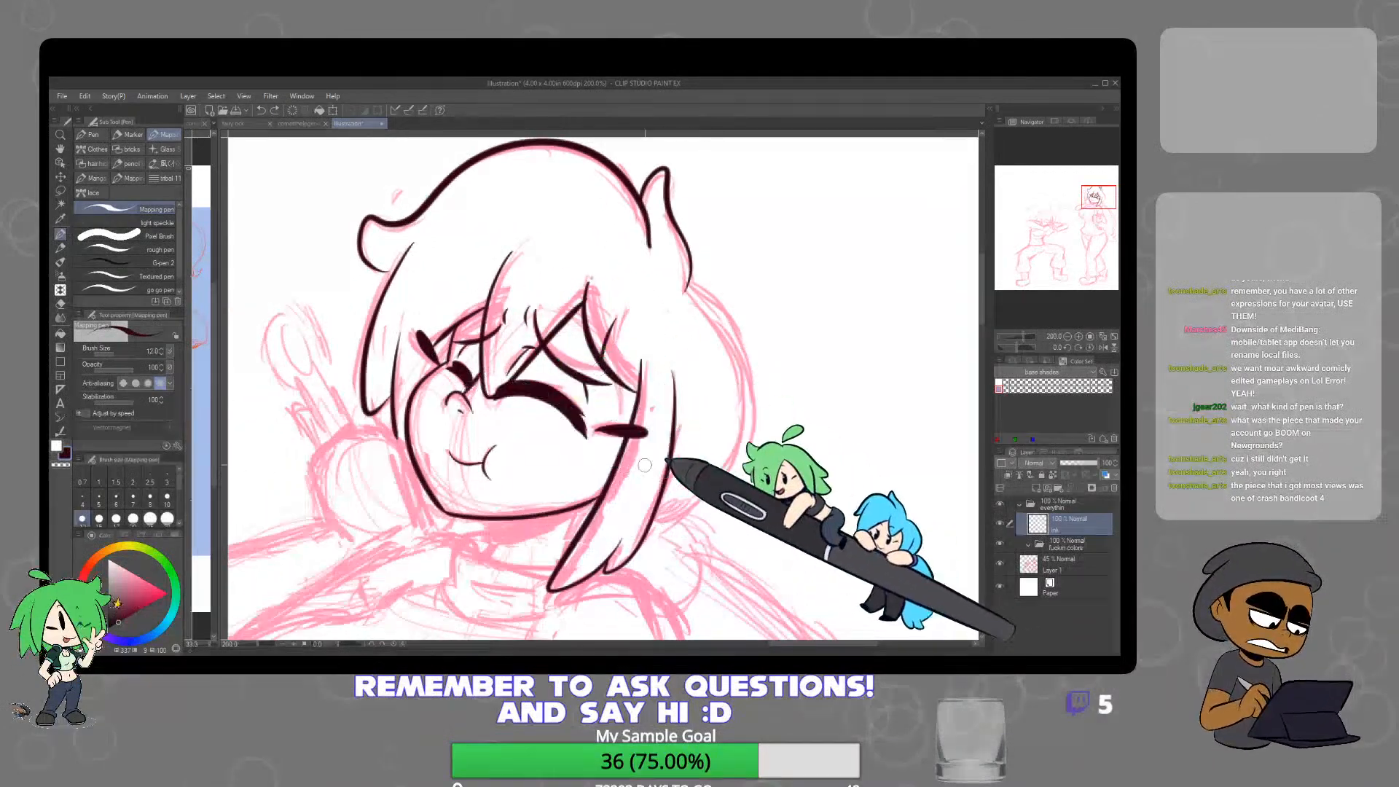
{"action": "scroll", "coordinate": [437, 341], "scroll_direction": "up", "scroll_amount": 3}
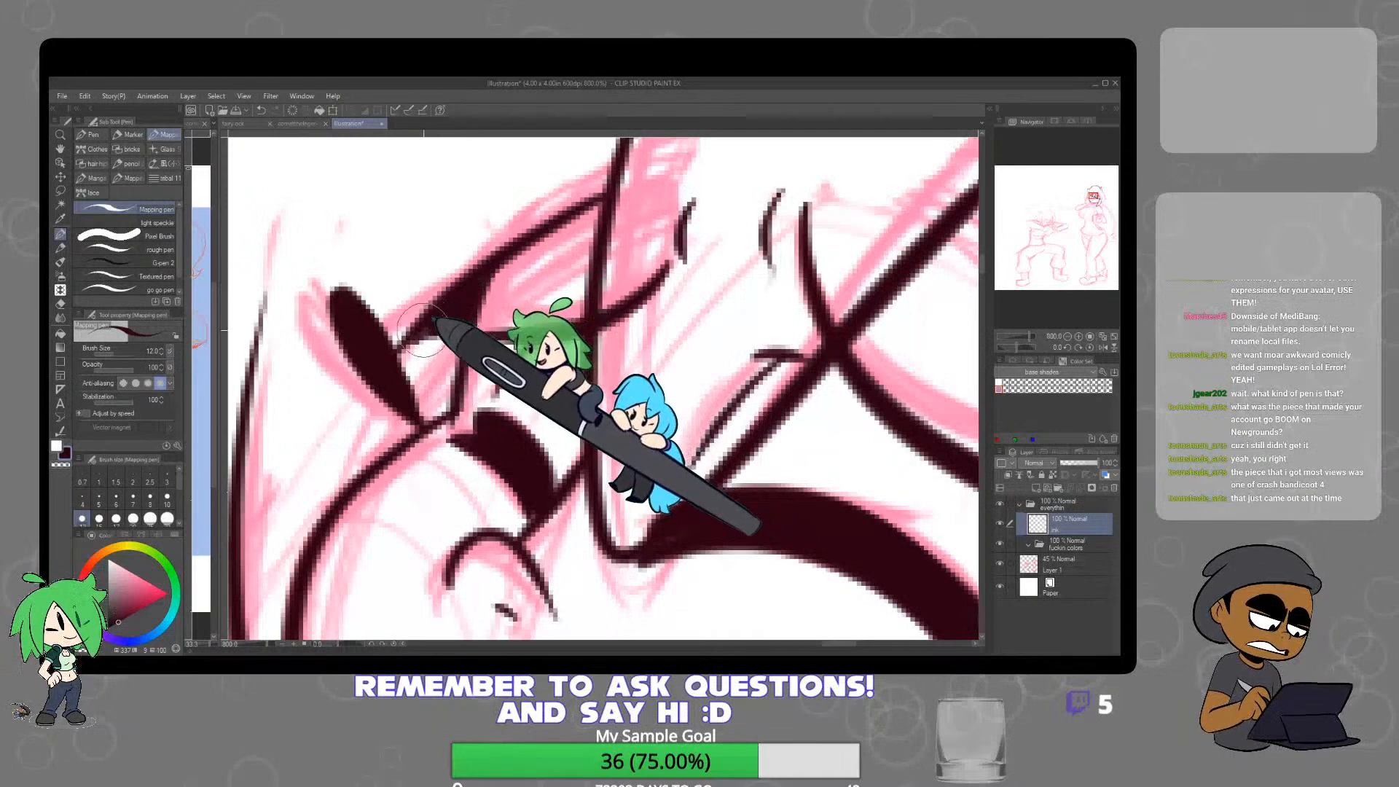
{"action": "scroll", "coordinate": [623, 492], "scroll_direction": "down", "scroll_amount": 5}
Ink the rounded outline of the back hair from the tuft down toward the nape
{"action": "left_click_drag", "start_coordinate": [685, 502], "coordinate": [639, 436]}
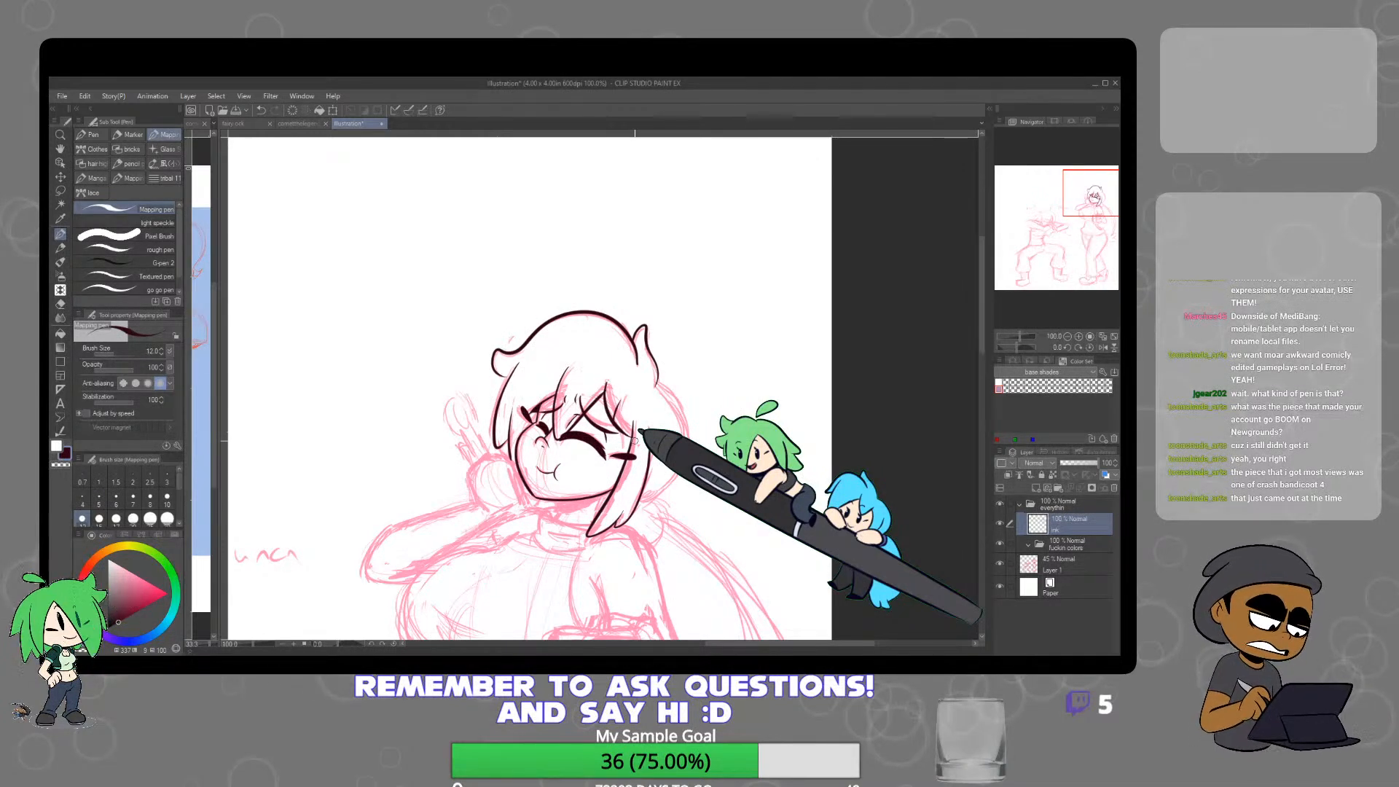
{"action": "scroll", "coordinate": [655, 383], "scroll_direction": "up", "scroll_amount": 2}
{"action": "left_click_drag", "start_coordinate": [704, 470], "coordinate": [671, 390]}
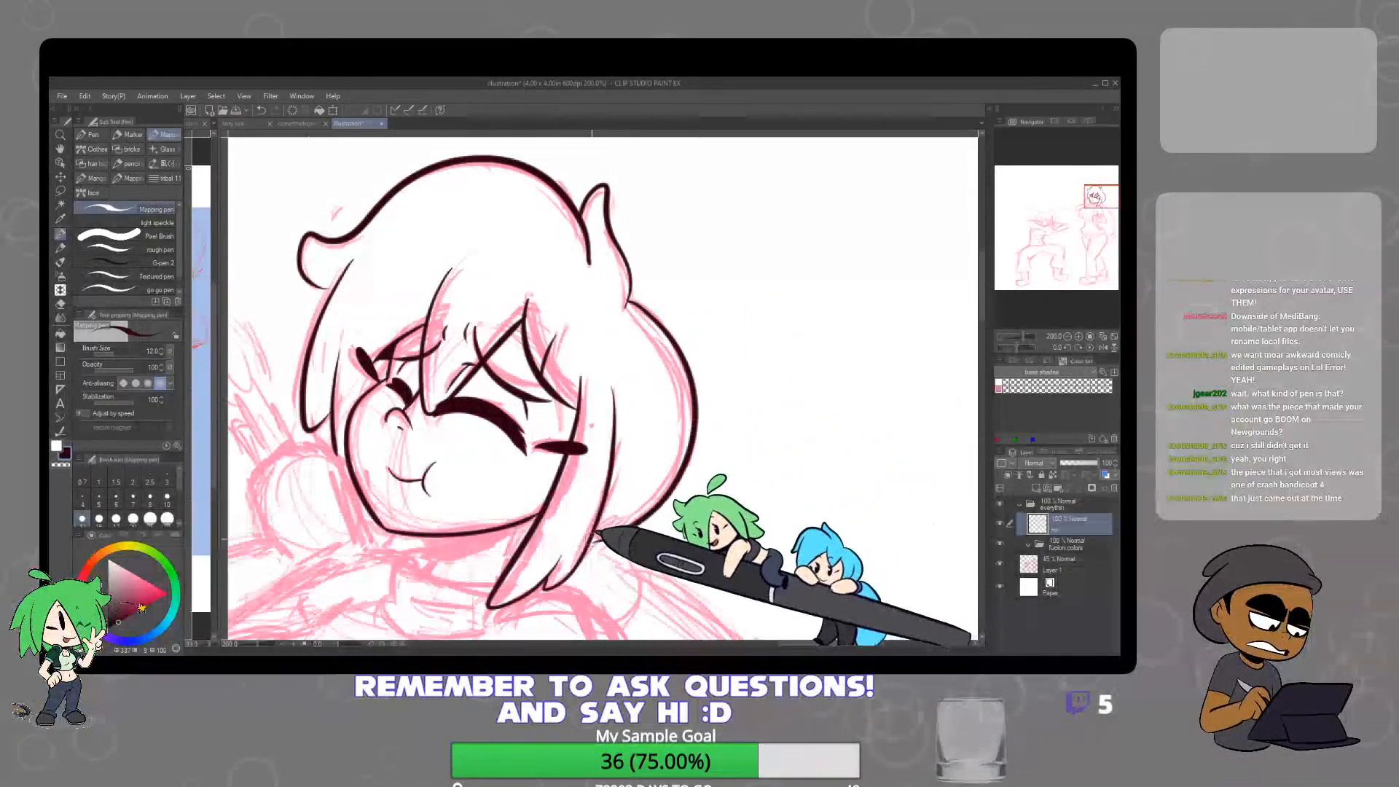
Ink the curved bump behind the neck below the back hair, and fill the neck shadow under the jaw
{"action": "left_click_drag", "start_coordinate": [694, 516], "coordinate": [759, 359]}
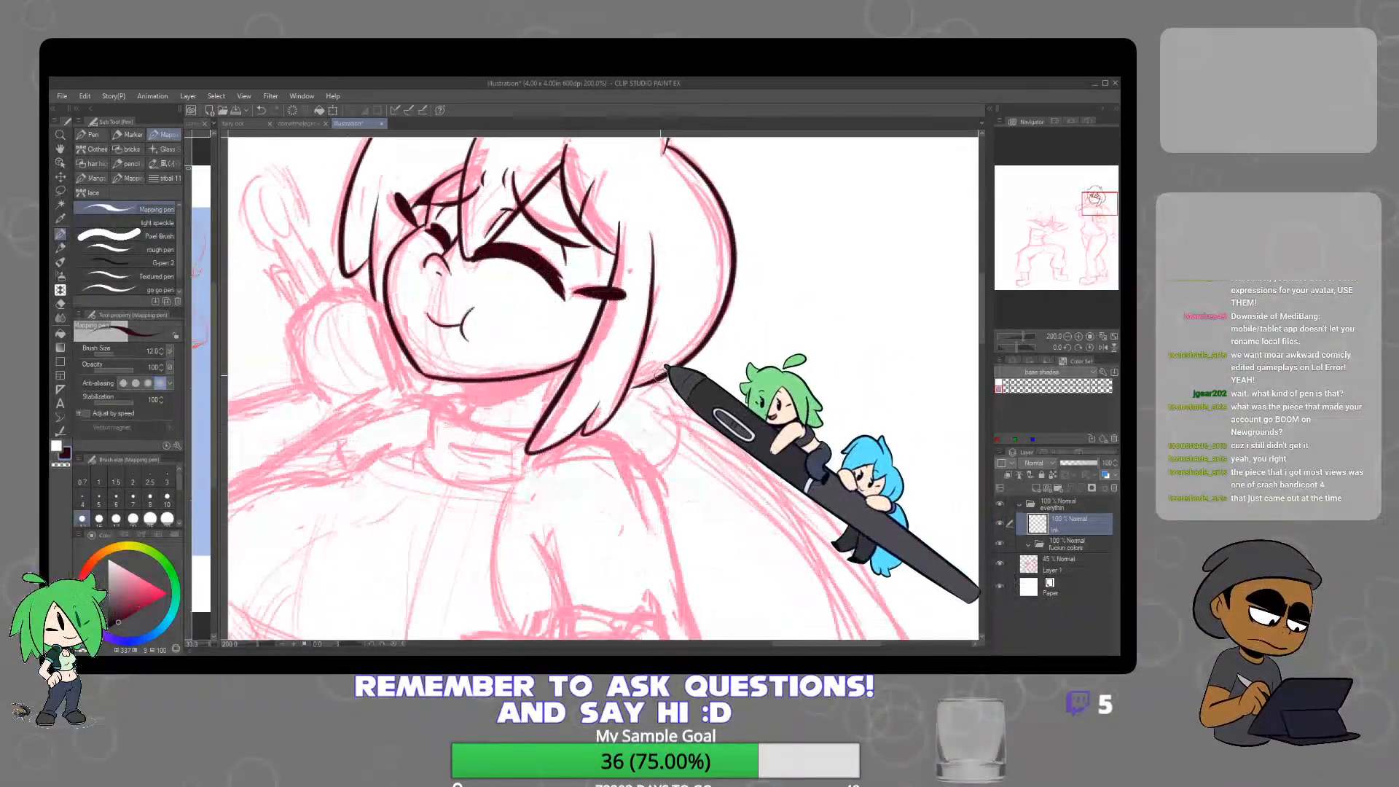
{"action": "mouse_move", "coordinate": [664, 380]}
{"action": "left_mouse_down"}
{"action": "mouse_move", "coordinate": [685, 419]}
{"action": "mouse_move", "coordinate": [657, 473]}
{"action": "left_mouse_up"}
{"action": "left_click_drag", "start_coordinate": [825, 493], "coordinate": [825, 374]}
{"action": "mouse_move", "coordinate": [477, 265]}
{"action": "left_mouse_down"}
{"action": "mouse_move", "coordinate": [569, 256]}
{"action": "mouse_move", "coordinate": [483, 263]}
{"action": "mouse_move", "coordinate": [475, 279]}
{"action": "mouse_move", "coordinate": [550, 266]}
{"action": "mouse_move", "coordinate": [567, 244]}
{"action": "mouse_move", "coordinate": [477, 278]}
{"action": "mouse_move", "coordinate": [571, 244]}
{"action": "mouse_move", "coordinate": [479, 277]}
{"action": "mouse_move", "coordinate": [555, 250]}
{"action": "mouse_move", "coordinate": [480, 275]}
{"action": "mouse_move", "coordinate": [526, 254]}
{"action": "mouse_move", "coordinate": [497, 264]}
{"action": "left_mouse_up"}
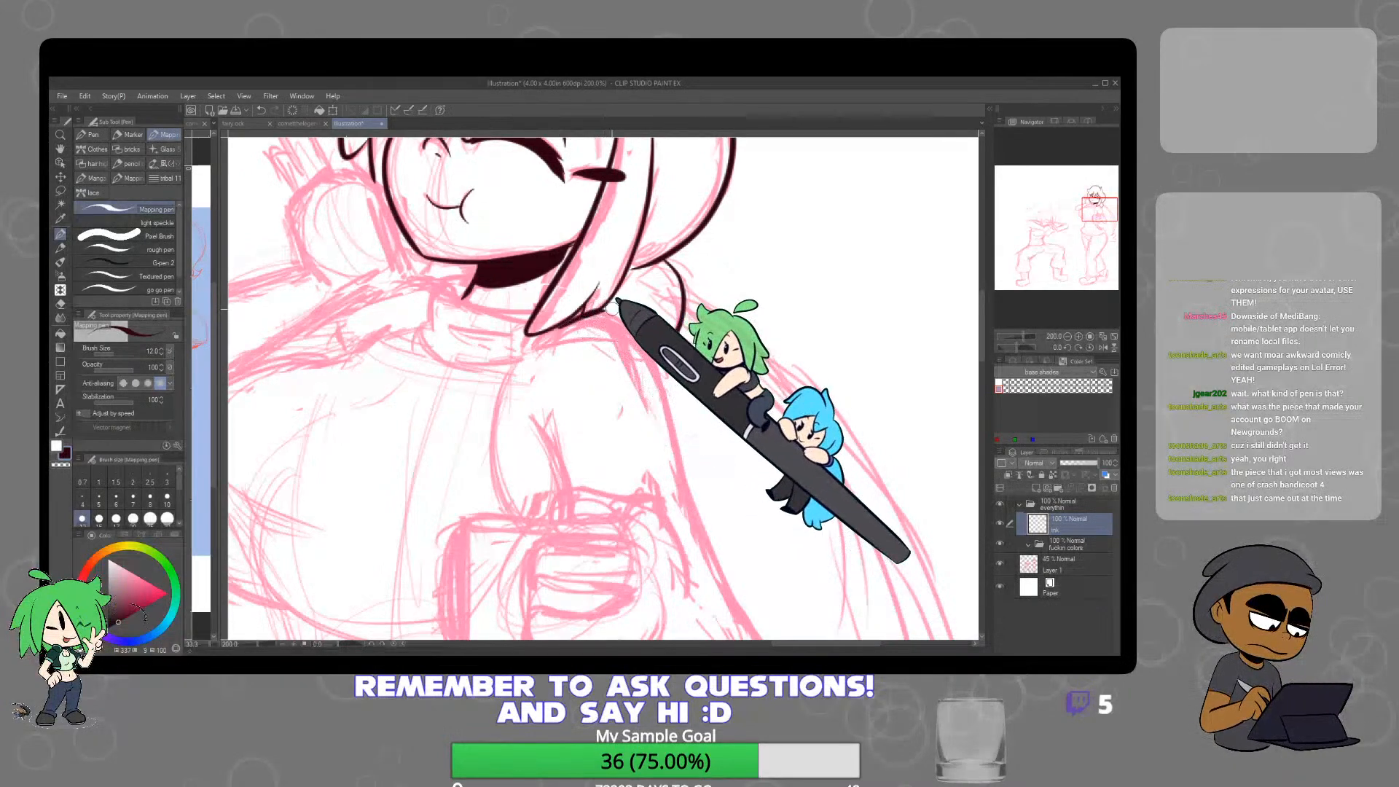
Ink the near arm's outer line from the shoulder down, and the back of the hand and upper finger gripping the mug
{"action": "mouse_move", "coordinate": [609, 313]}
{"action": "left_mouse_down"}
{"action": "mouse_move", "coordinate": [666, 374]}
{"action": "mouse_move", "coordinate": [740, 616]}
{"action": "left_mouse_up"}
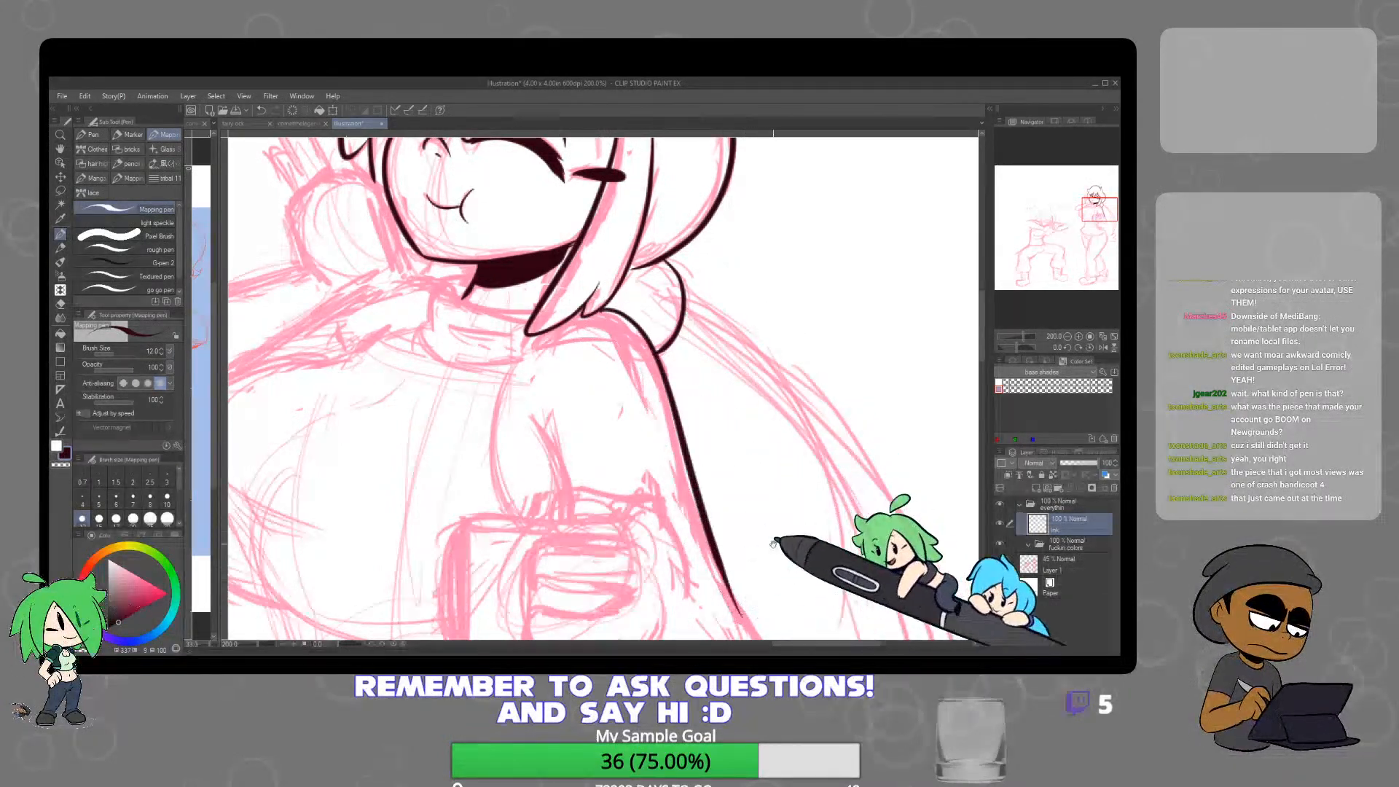
{"action": "left_click_drag", "start_coordinate": [740, 536], "coordinate": [727, 354]}
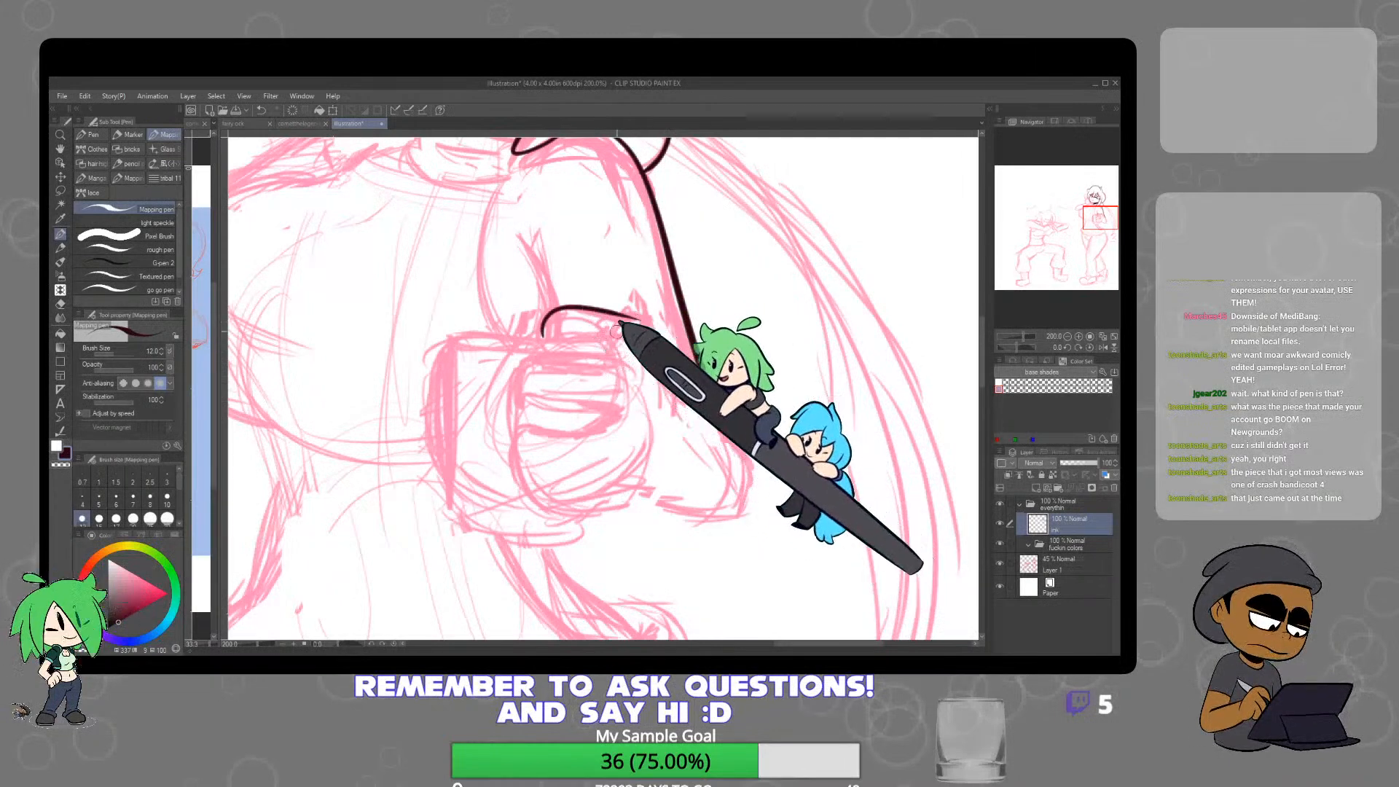
{"action": "mouse_move", "coordinate": [639, 316]}
{"action": "left_mouse_down"}
{"action": "mouse_move", "coordinate": [678, 352]}
{"action": "mouse_move", "coordinate": [679, 414]}
{"action": "left_mouse_up"}
{"action": "key", "text": "ctrl+z"}
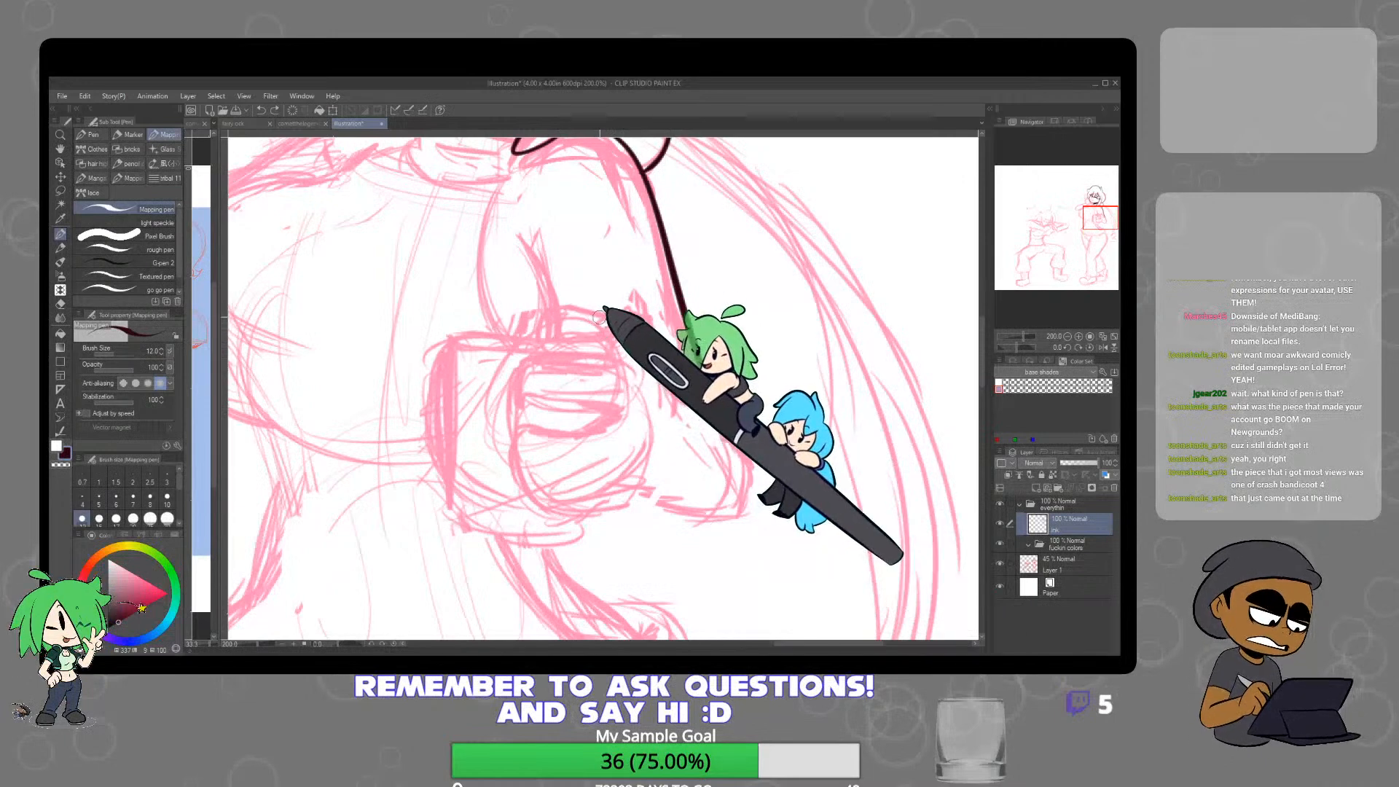
{"action": "mouse_move", "coordinate": [632, 314]}
{"action": "left_mouse_down"}
{"action": "mouse_move", "coordinate": [655, 337]}
{"action": "mouse_move", "coordinate": [674, 417]}
{"action": "left_mouse_up"}
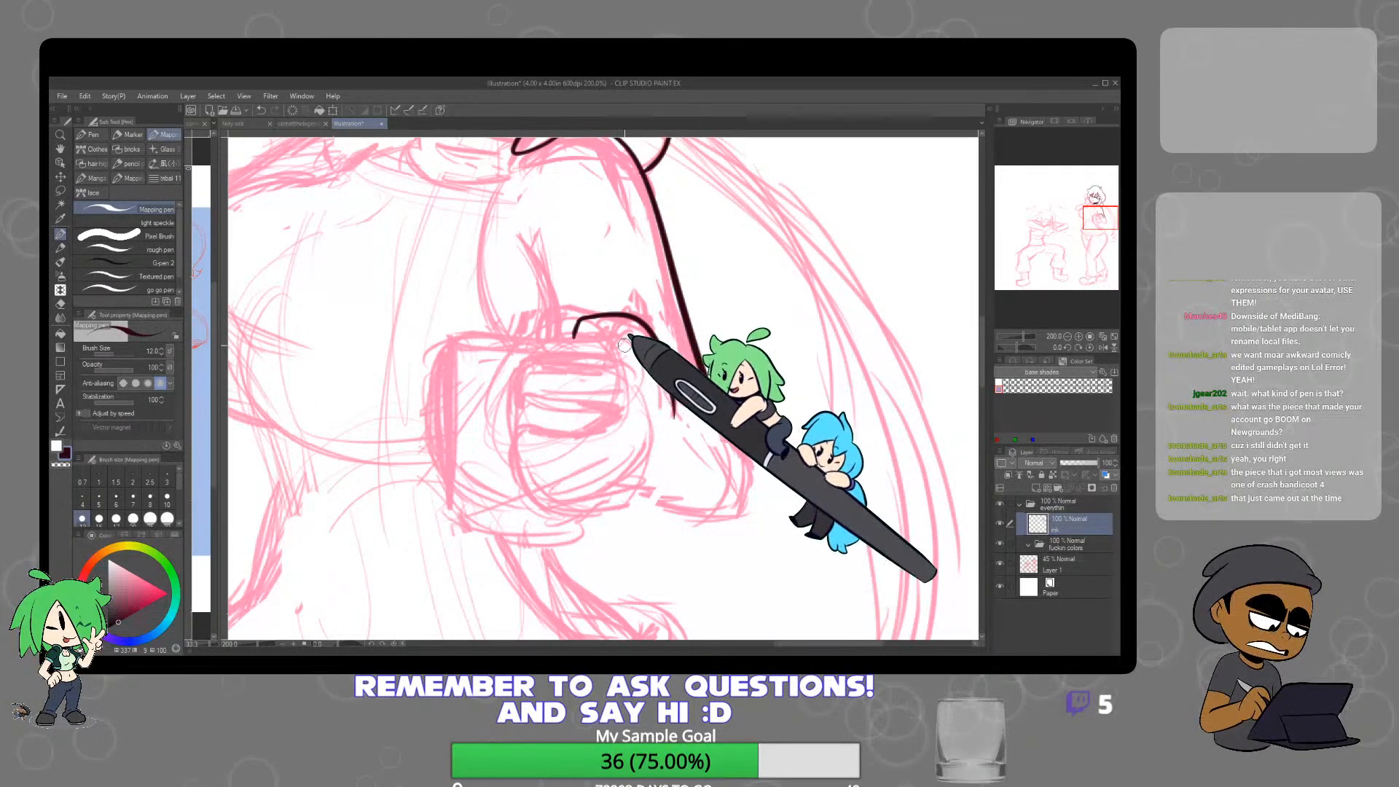
{"action": "mouse_move", "coordinate": [623, 349]}
{"action": "left_mouse_down"}
{"action": "mouse_move", "coordinate": [523, 370]}
{"action": "mouse_move", "coordinate": [517, 392]}
{"action": "left_mouse_up"}
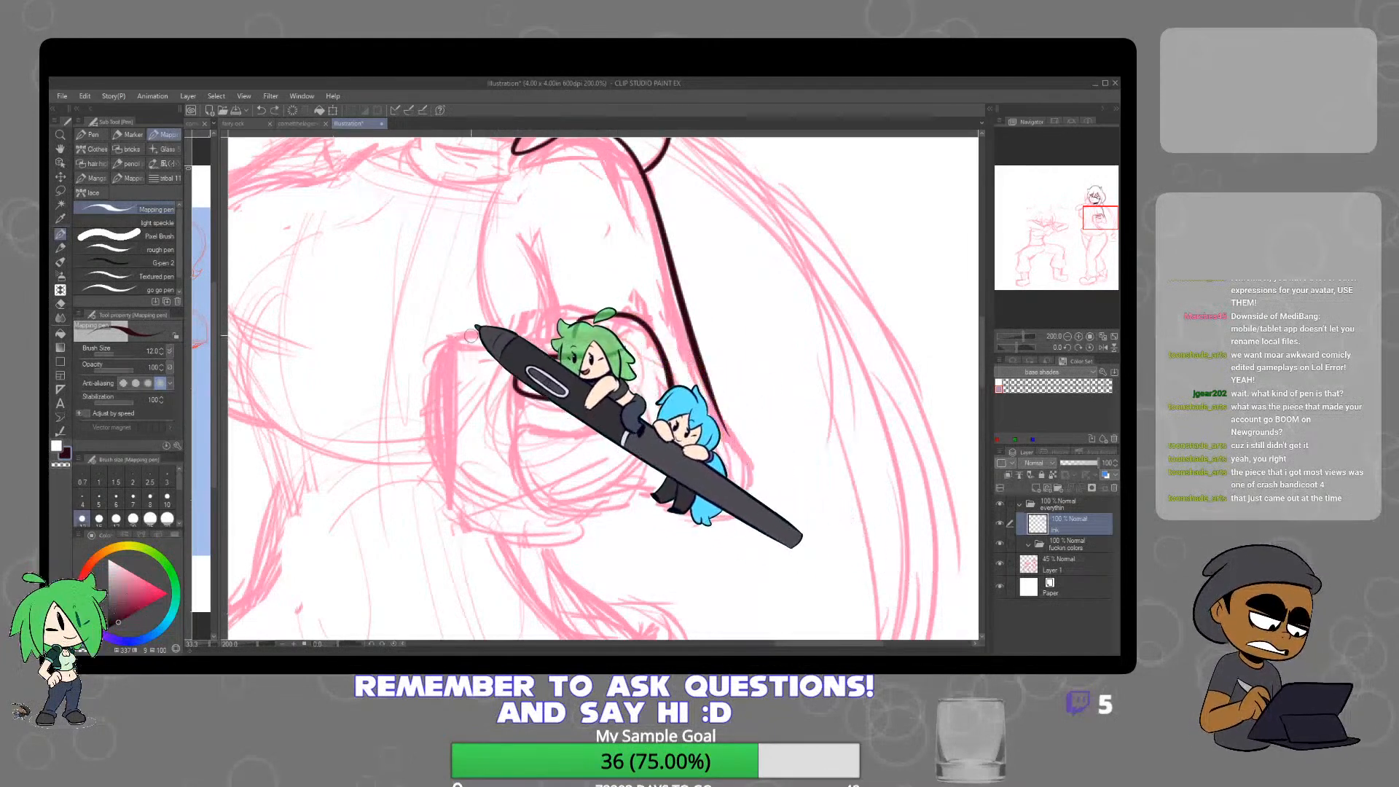
Ink the mug's elliptical rim, straight side and rounded base around the gripping hand
{"action": "mouse_move", "coordinate": [482, 334]}
{"action": "left_mouse_down"}
{"action": "mouse_move", "coordinate": [634, 325]}
{"action": "mouse_move", "coordinate": [628, 335]}
{"action": "left_mouse_up"}
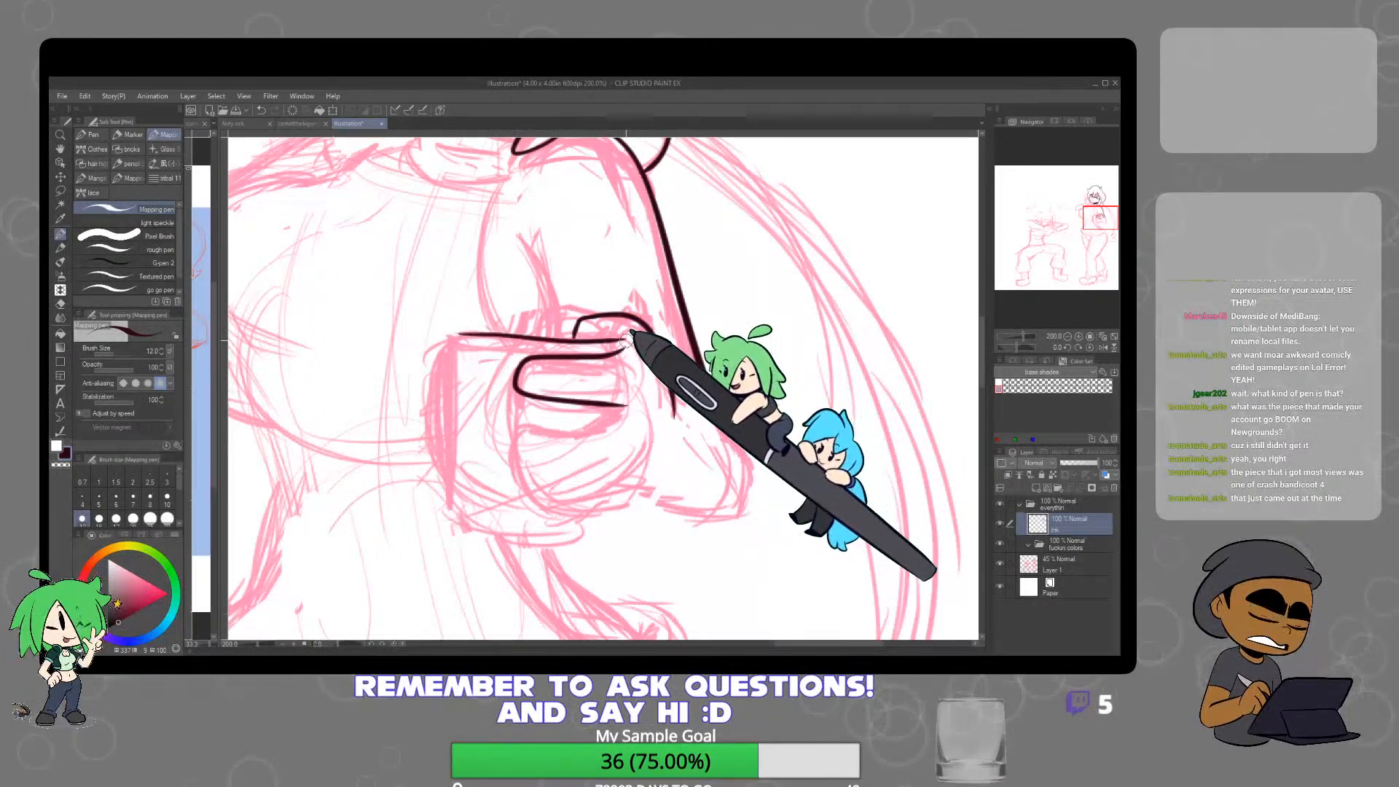
{"action": "mouse_move", "coordinate": [462, 329]}
{"action": "left_mouse_down"}
{"action": "mouse_move", "coordinate": [529, 353]}
{"action": "mouse_move", "coordinate": [471, 387]}
{"action": "mouse_move", "coordinate": [453, 345]}
{"action": "mouse_move", "coordinate": [452, 510]}
{"action": "mouse_move", "coordinate": [604, 538]}
{"action": "mouse_move", "coordinate": [581, 535]}
{"action": "mouse_move", "coordinate": [621, 505]}
{"action": "mouse_move", "coordinate": [615, 525]}
{"action": "mouse_move", "coordinate": [582, 534]}
{"action": "mouse_move", "coordinate": [631, 500]}
{"action": "left_mouse_up"}
{"action": "key", "text": "ctrl+z"}
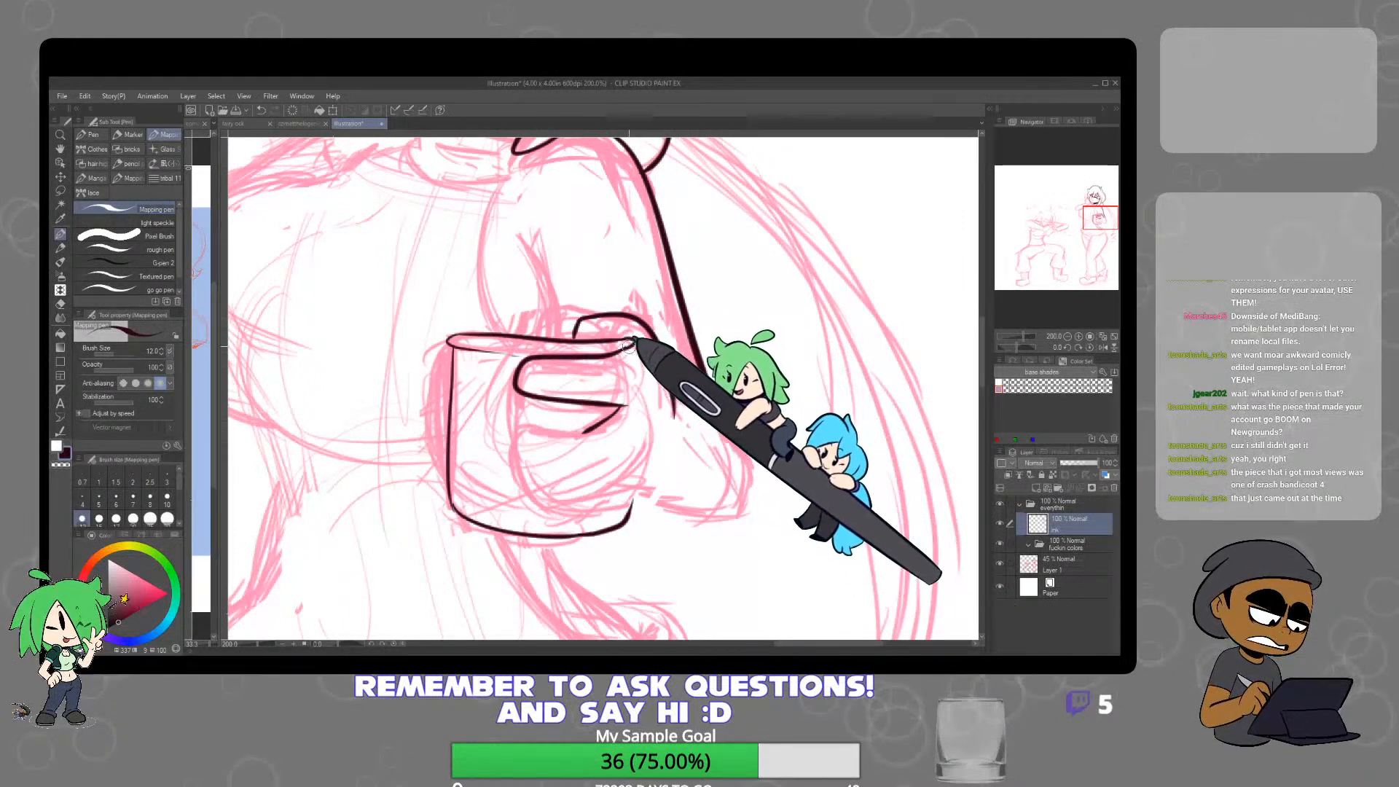
{"action": "key", "text": "e"}
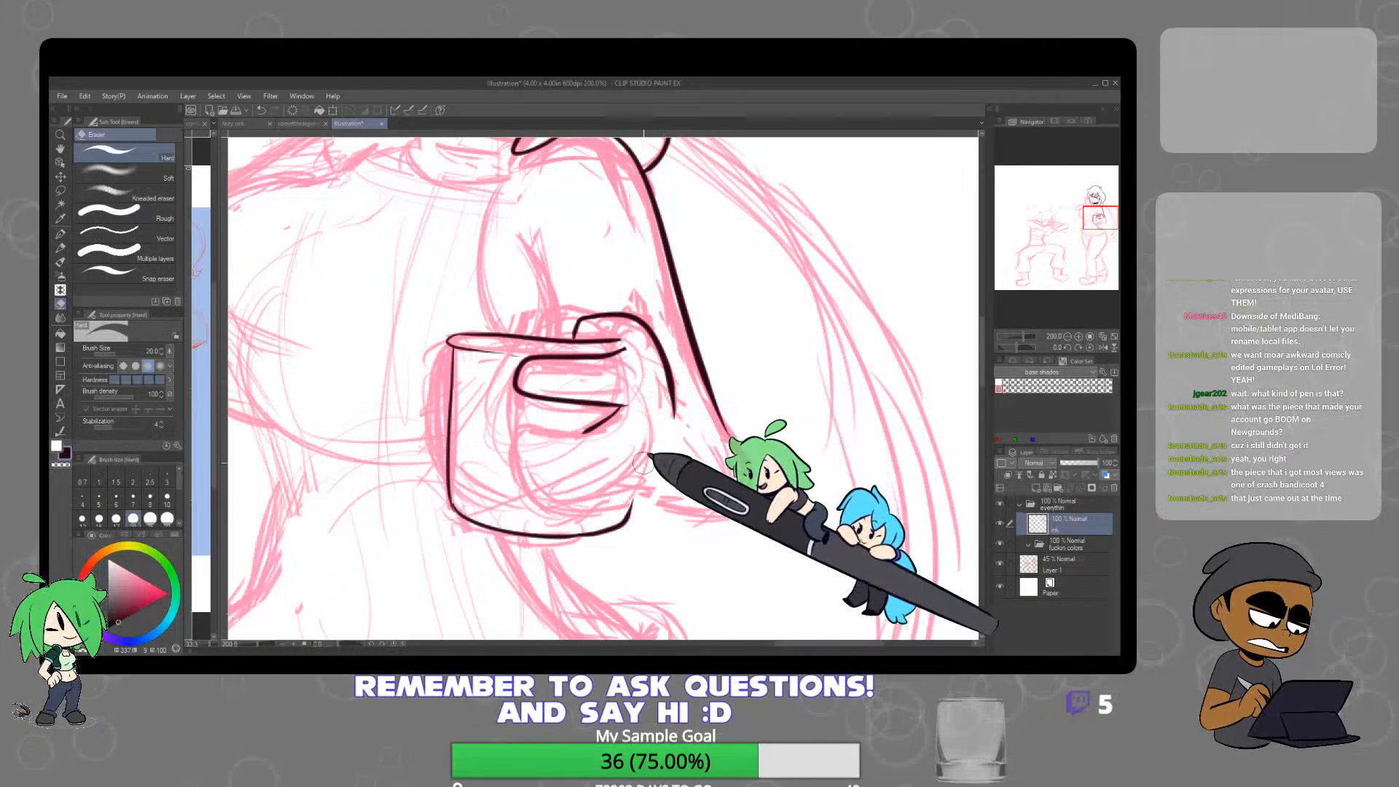
{"action": "key", "text": "p"}
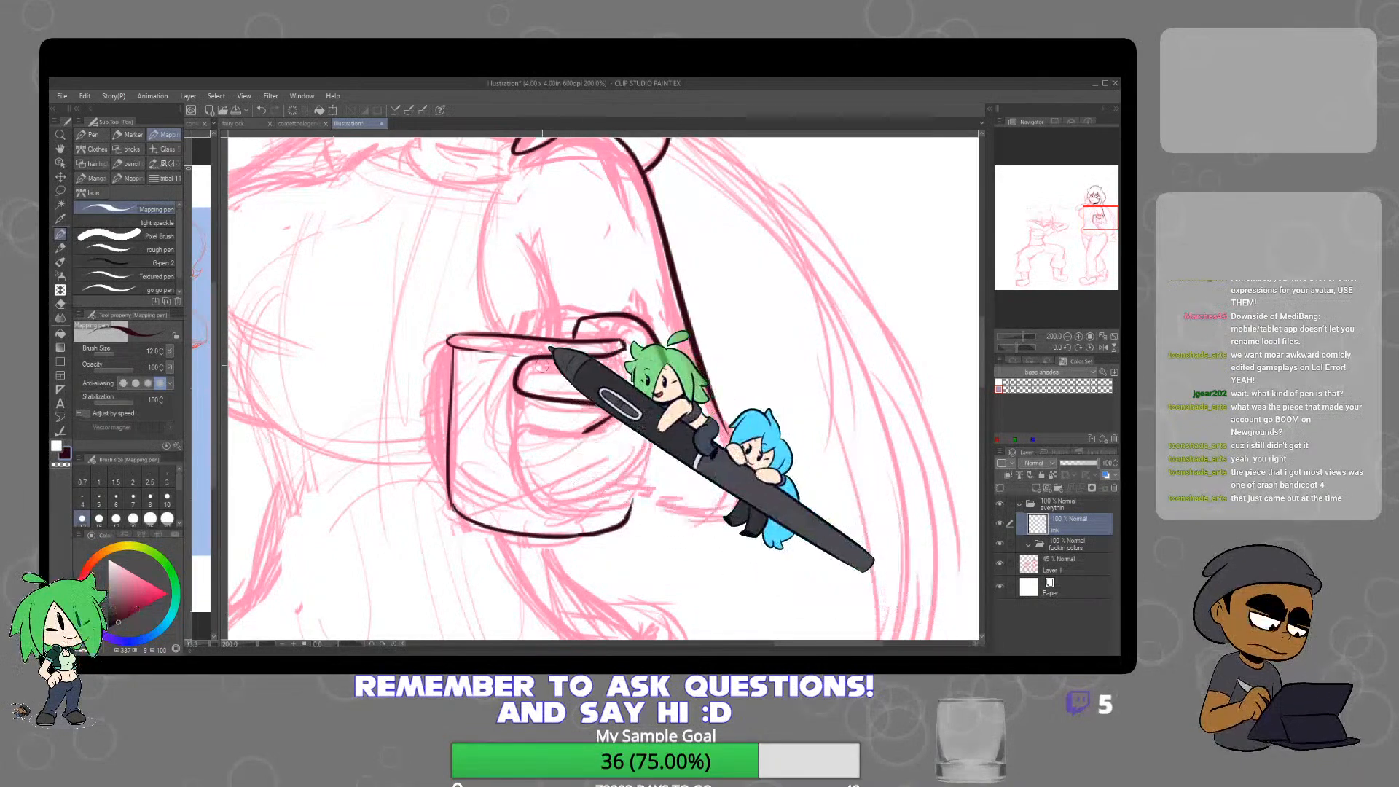
Ink the lower fingers wrapped around the mug and the edge of the palm behind them
{"action": "mouse_move", "coordinate": [623, 407]}
{"action": "left_mouse_down"}
{"action": "mouse_move", "coordinate": [531, 424]}
{"action": "mouse_move", "coordinate": [515, 448]}
{"action": "mouse_move", "coordinate": [557, 474]}
{"action": "left_mouse_up"}
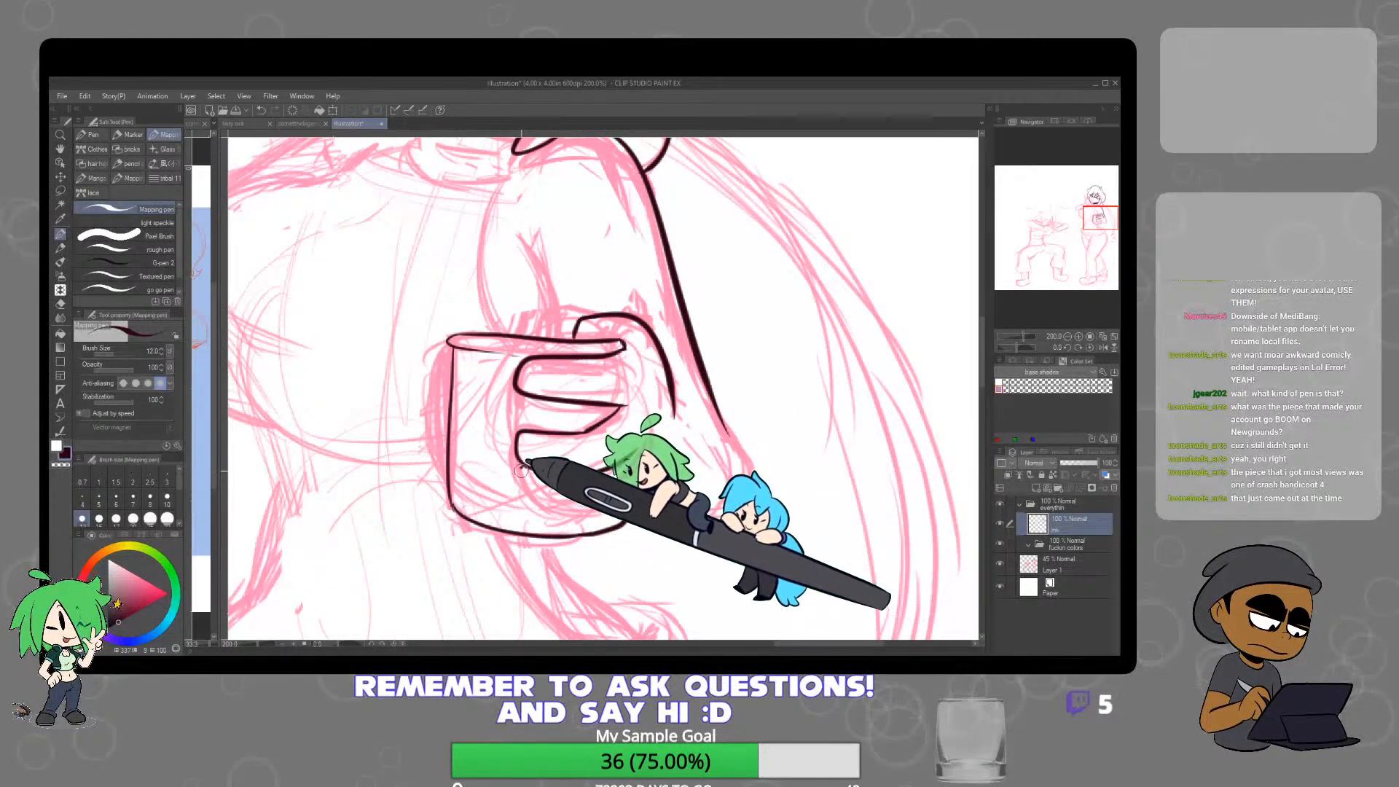
{"action": "mouse_move", "coordinate": [524, 465]}
{"action": "left_mouse_down"}
{"action": "mouse_move", "coordinate": [541, 485]}
{"action": "mouse_move", "coordinate": [621, 490]}
{"action": "left_mouse_up"}
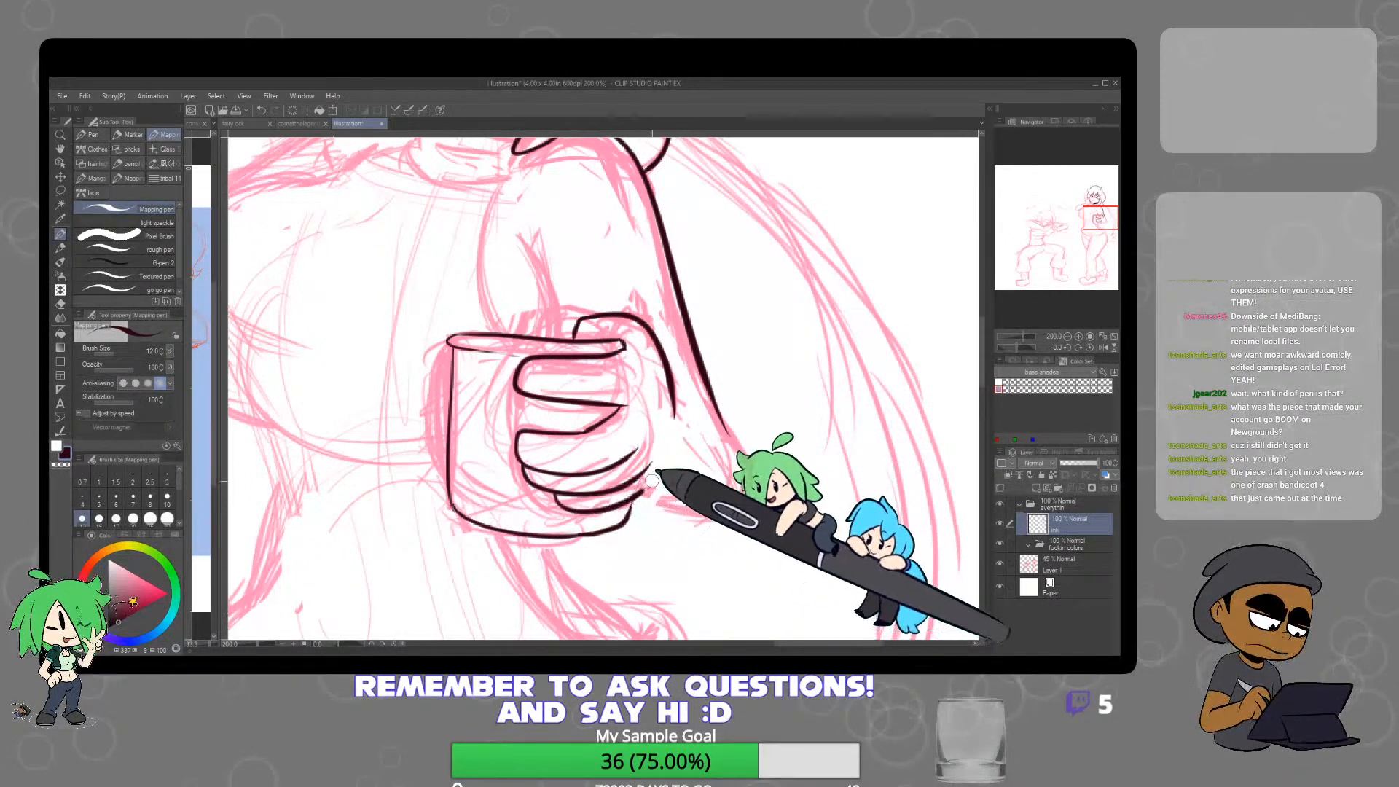
{"action": "key", "text": "e"}
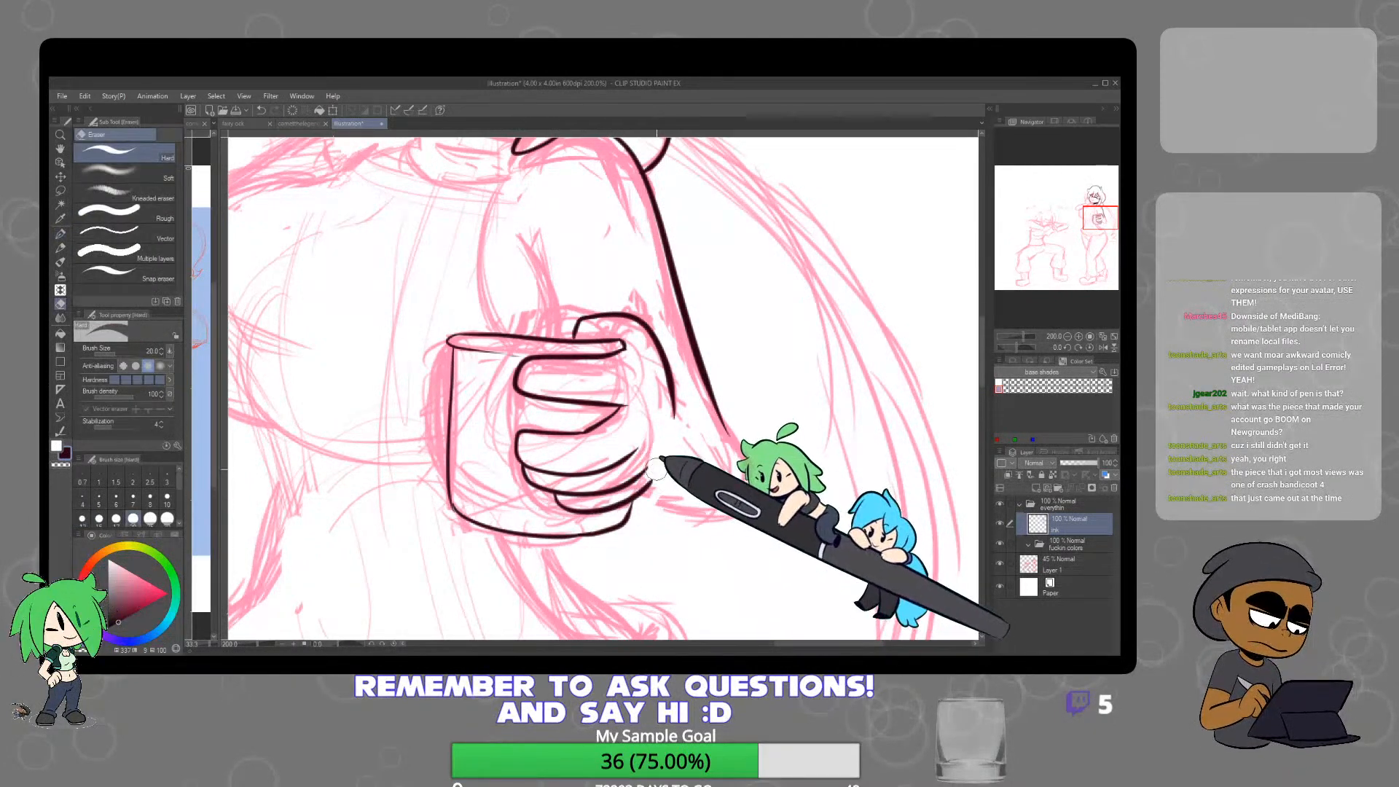
{"action": "key", "text": "p"}
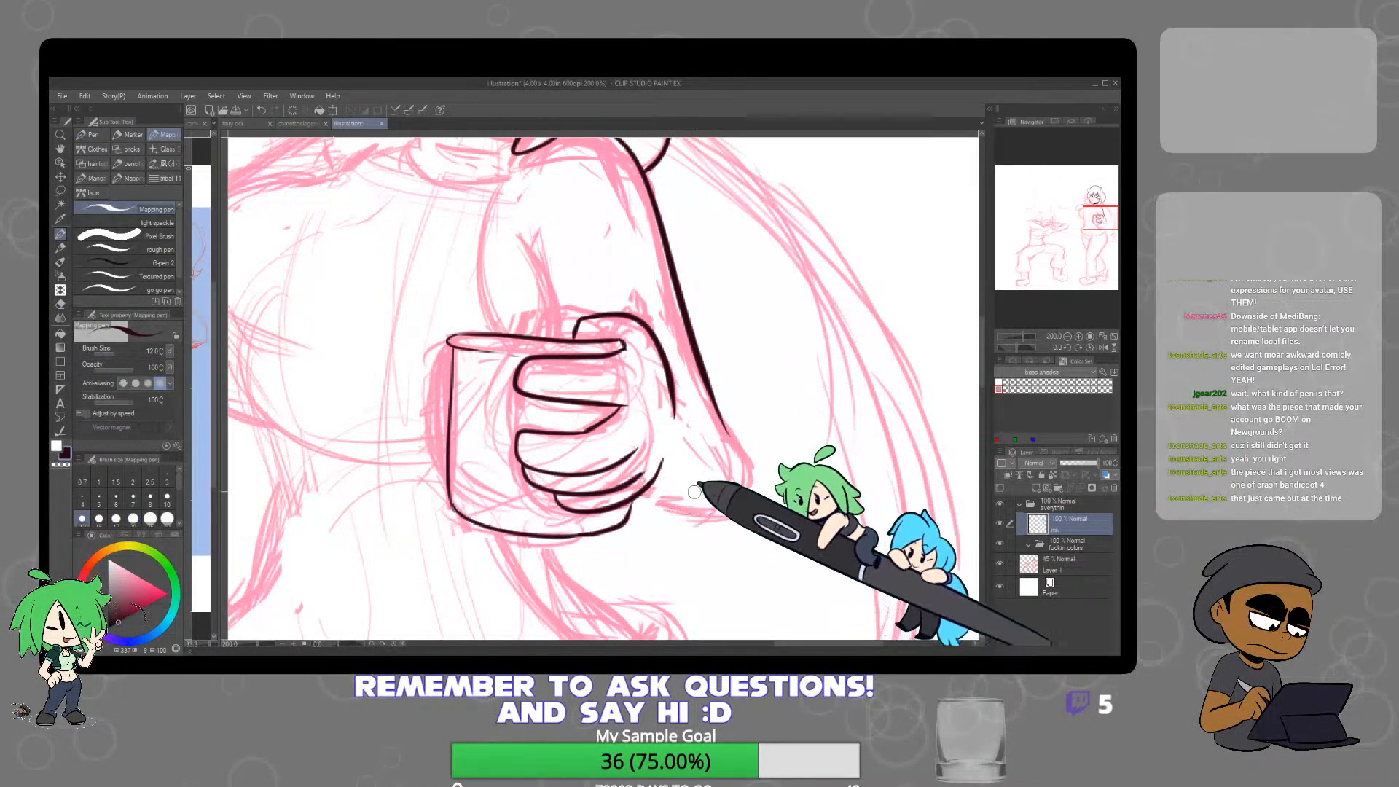
Ink the near forearm's upper edge from the wrist to the elbow and its underside below the palm
{"action": "mouse_move", "coordinate": [672, 386]}
{"action": "left_mouse_down"}
{"action": "mouse_move", "coordinate": [725, 410]}
{"action": "mouse_move", "coordinate": [737, 446]}
{"action": "left_mouse_up"}
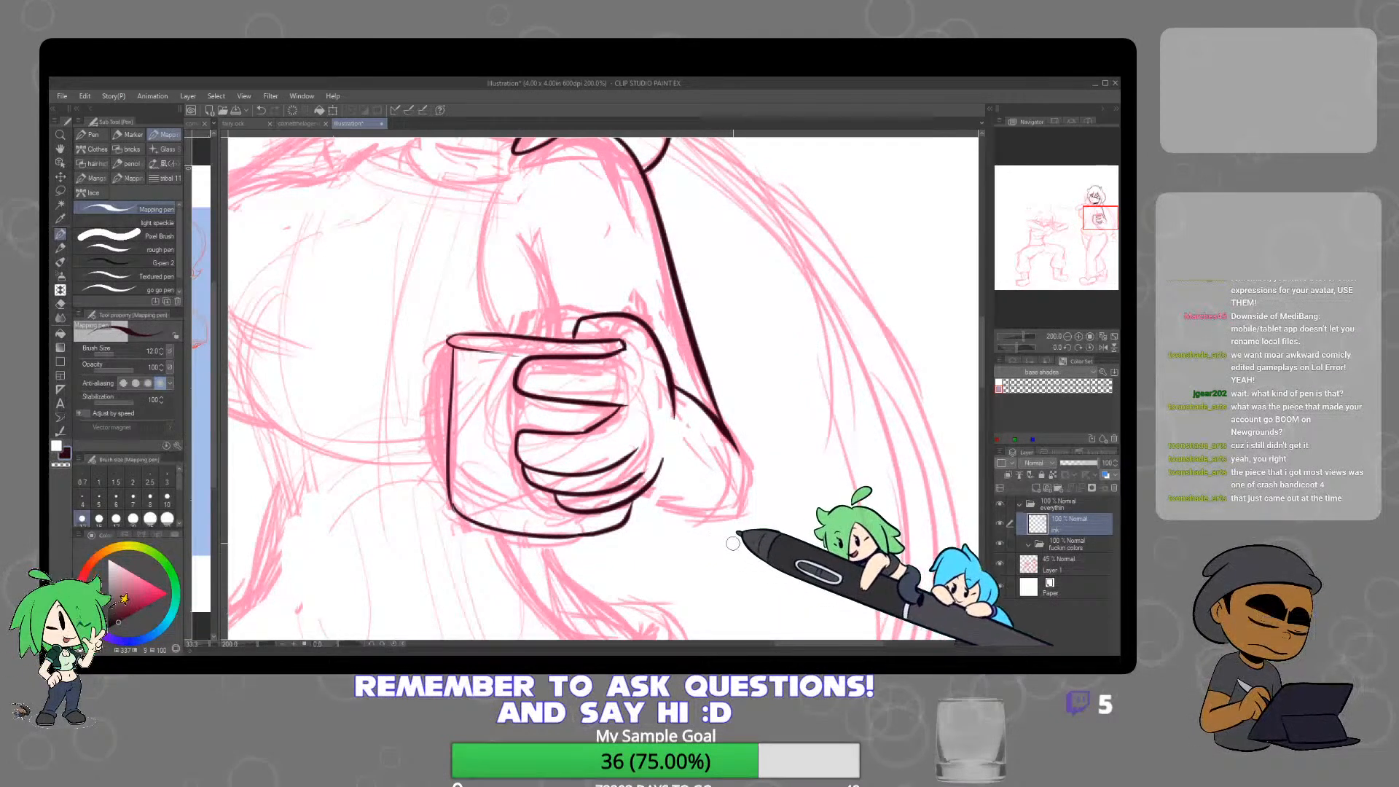
{"action": "left_click_drag", "start_coordinate": [654, 482], "coordinate": [749, 515]}
{"action": "key", "text": "ctrl+z"}
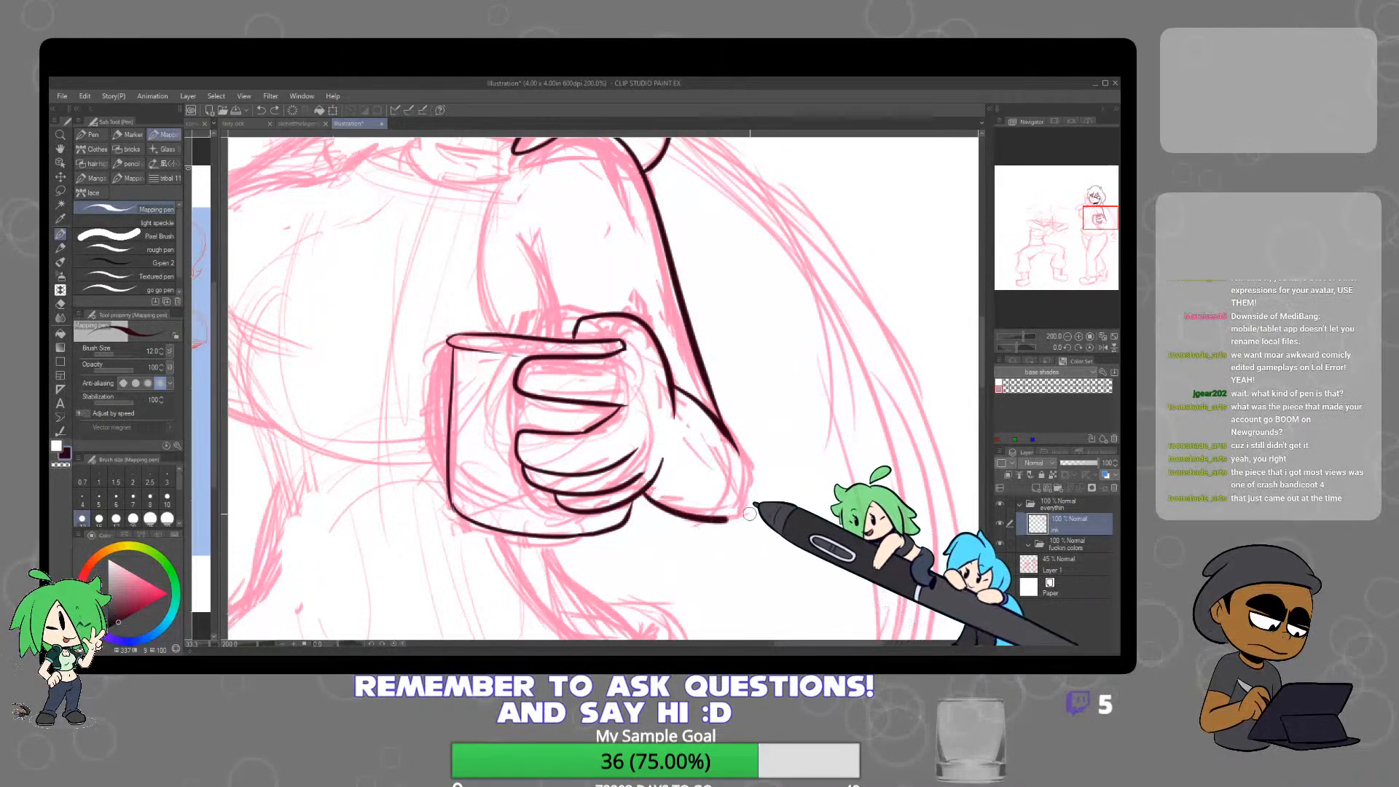
{"action": "scroll", "coordinate": [757, 481], "scroll_direction": "down", "scroll_amount": 4}
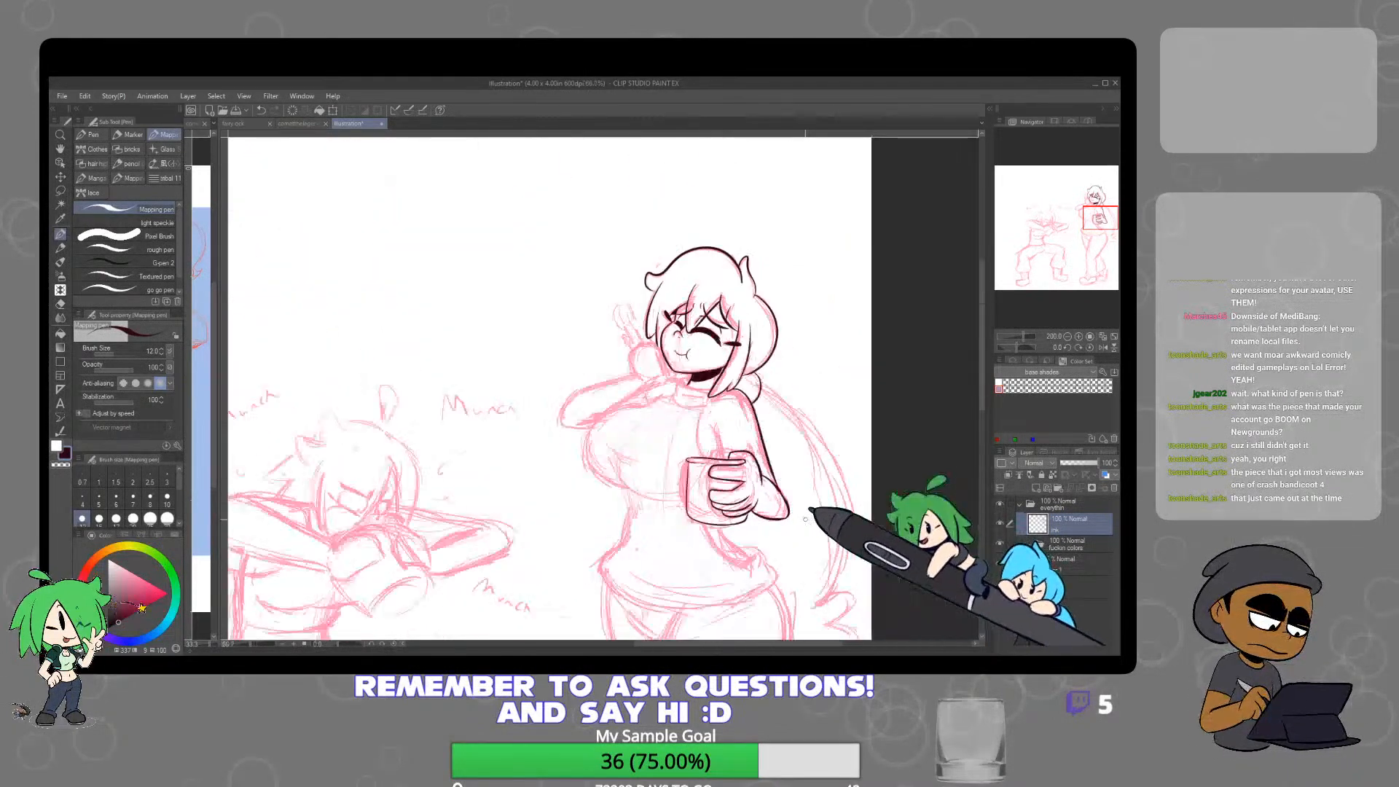
Erase the elbow corner and the forearm's upper edge, and ink a short line at the wrist instead
{"action": "scroll", "coordinate": [814, 511], "scroll_direction": "up", "scroll_amount": 3}
{"action": "key", "text": "e"}
{"action": "left_click_drag", "start_coordinate": [705, 434], "coordinate": [772, 504]}
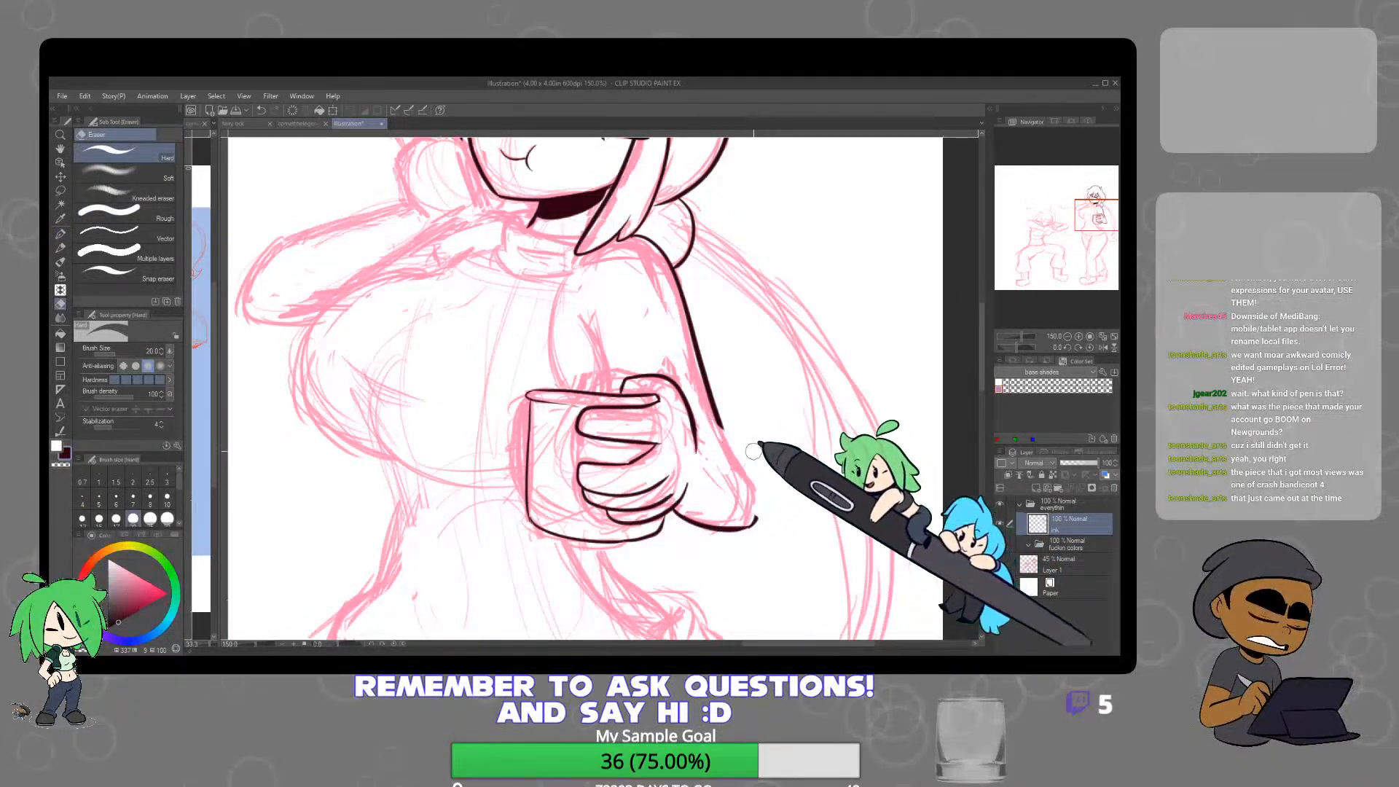
{"action": "key", "text": "p"}
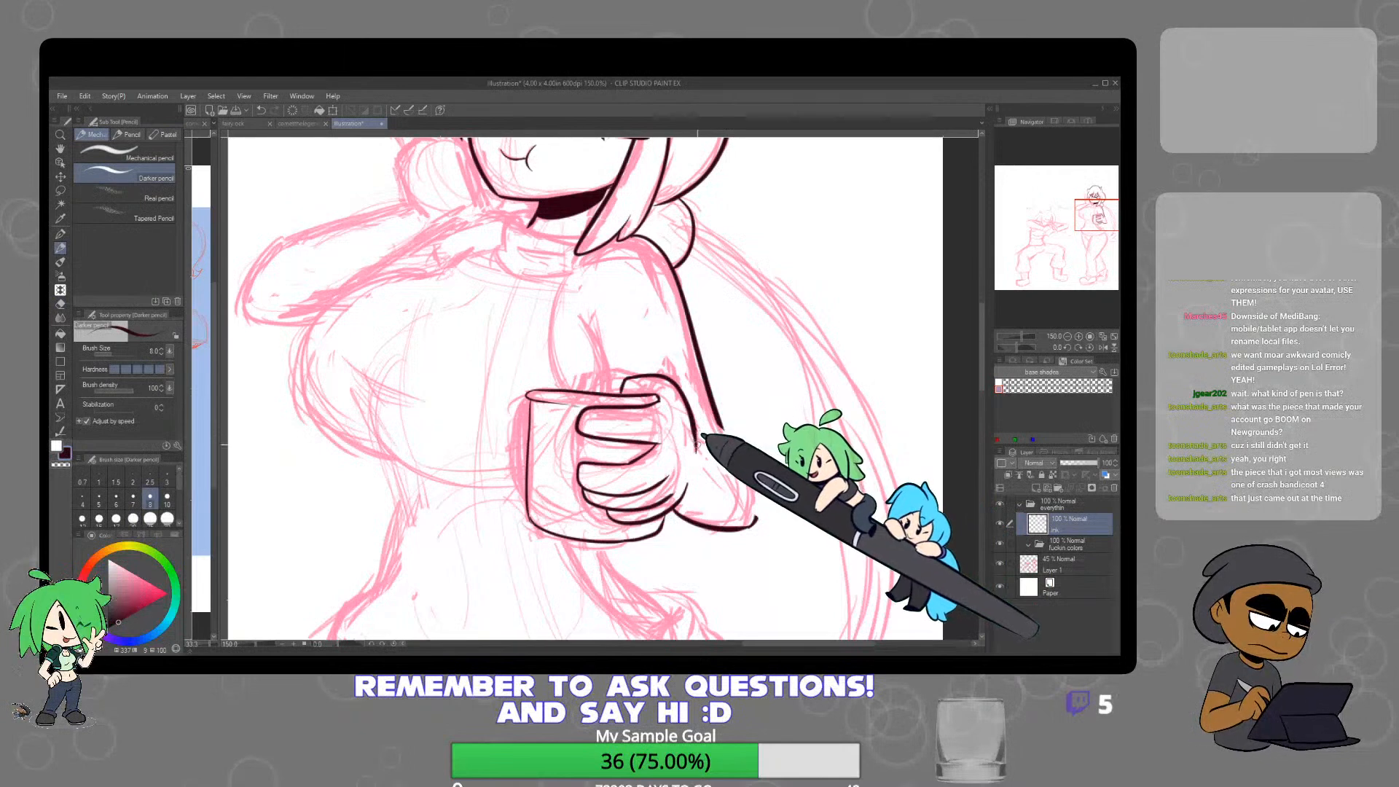
{"action": "key", "text": "p"}
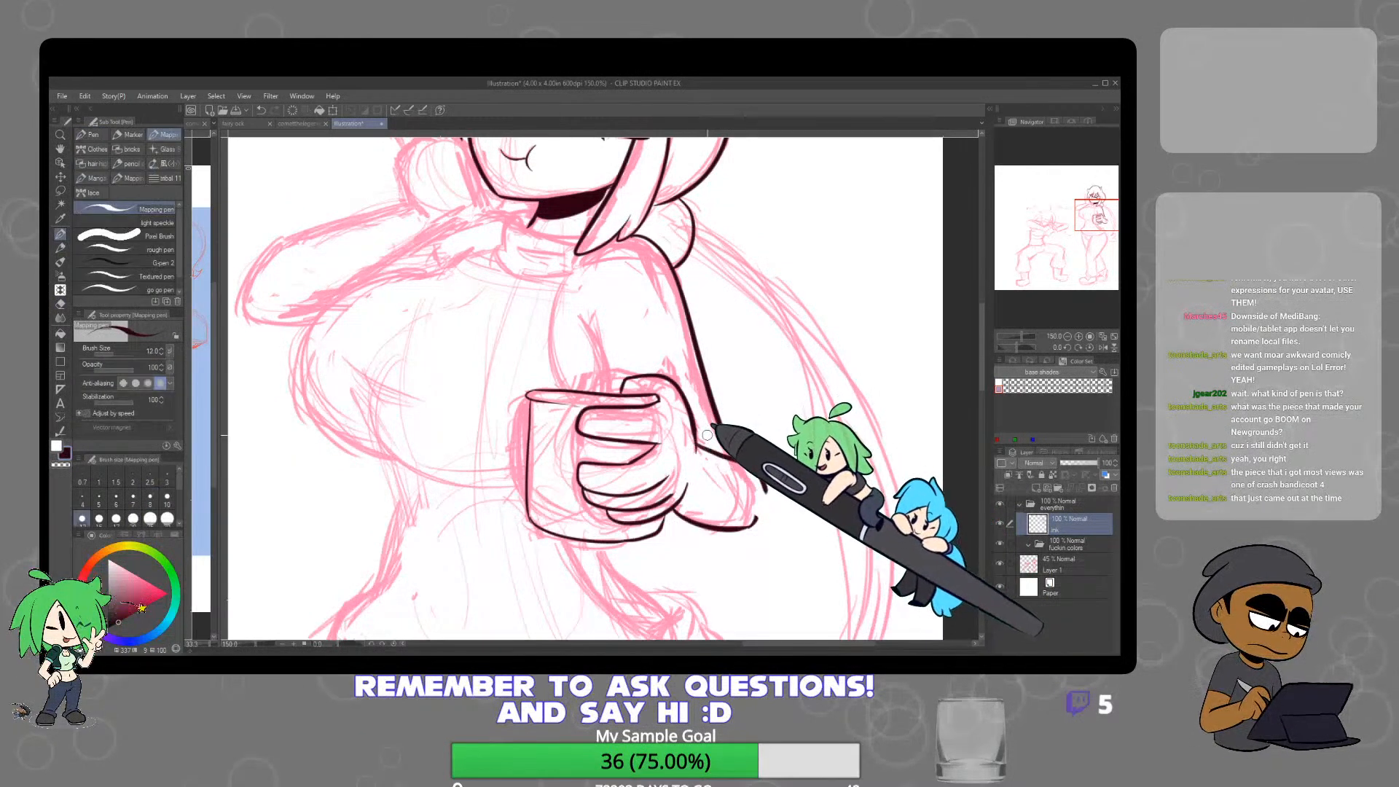
Redraw the elbow as a curve joining the upper arm's outer line to the forearm's underside
{"action": "key", "text": "p"}
{"action": "left_click_drag", "start_coordinate": [741, 456], "coordinate": [754, 520]}
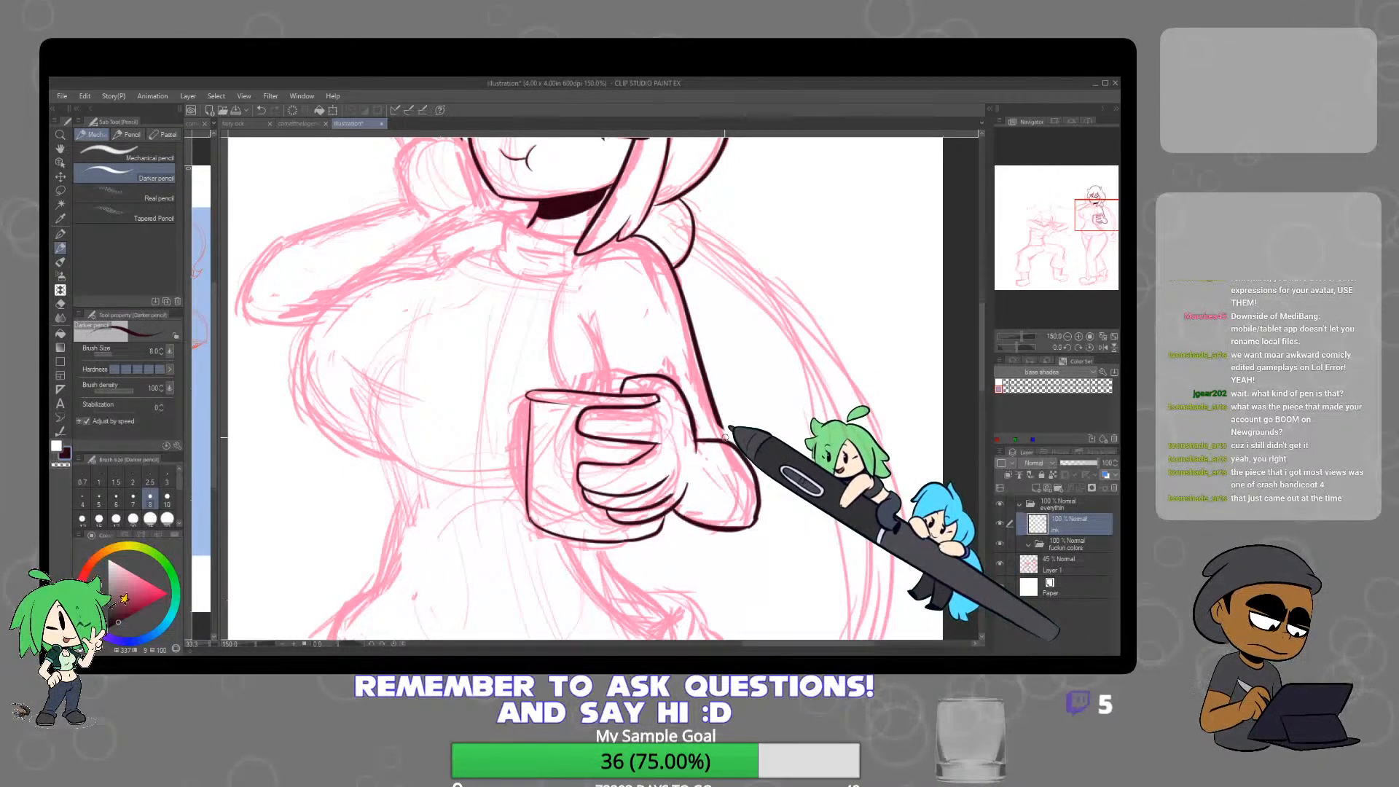
{"action": "key", "text": "p"}
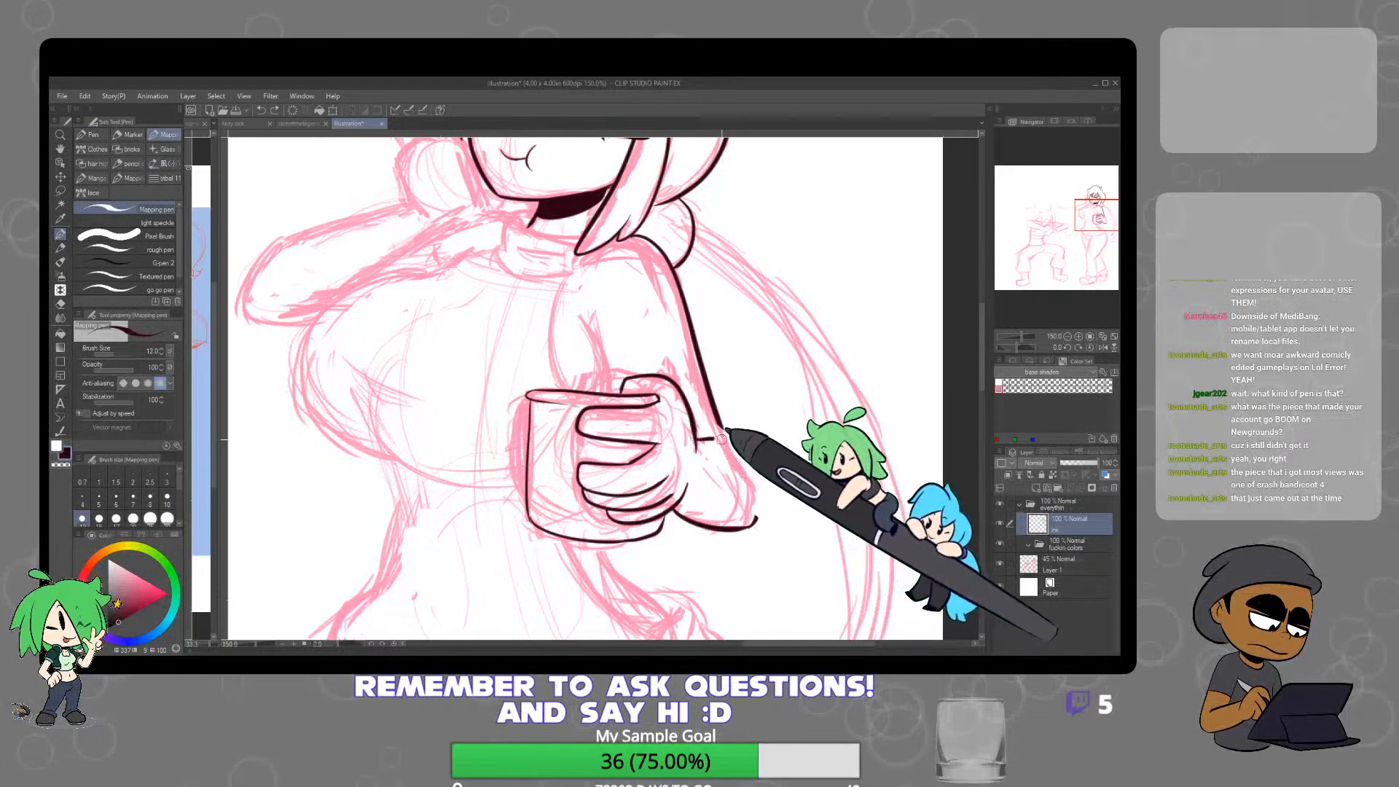
{"action": "mouse_move", "coordinate": [696, 350]}
{"action": "left_mouse_down"}
{"action": "mouse_move", "coordinate": [765, 500]}
{"action": "mouse_move", "coordinate": [754, 534]}
{"action": "left_mouse_up"}
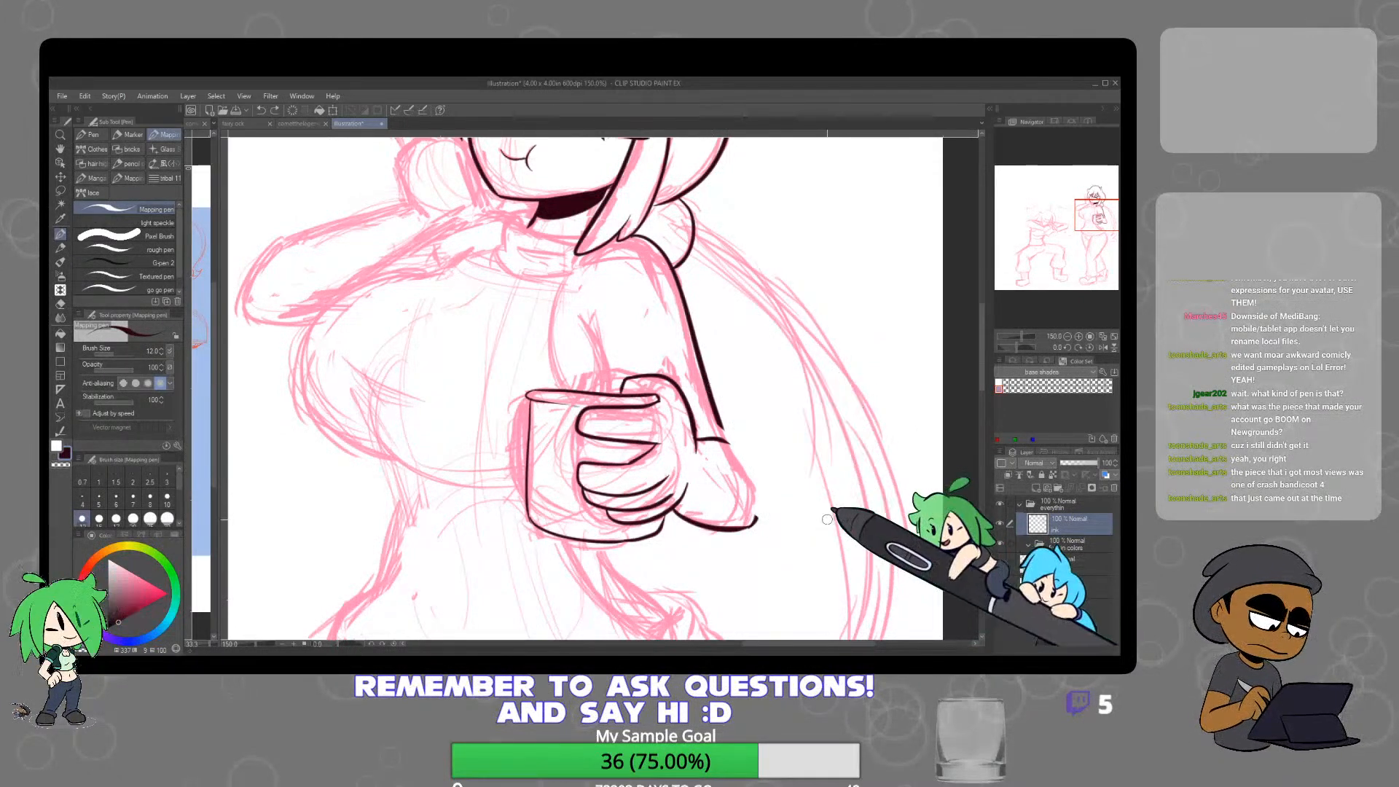
{"action": "left_click_drag", "start_coordinate": [706, 381], "coordinate": [755, 519]}
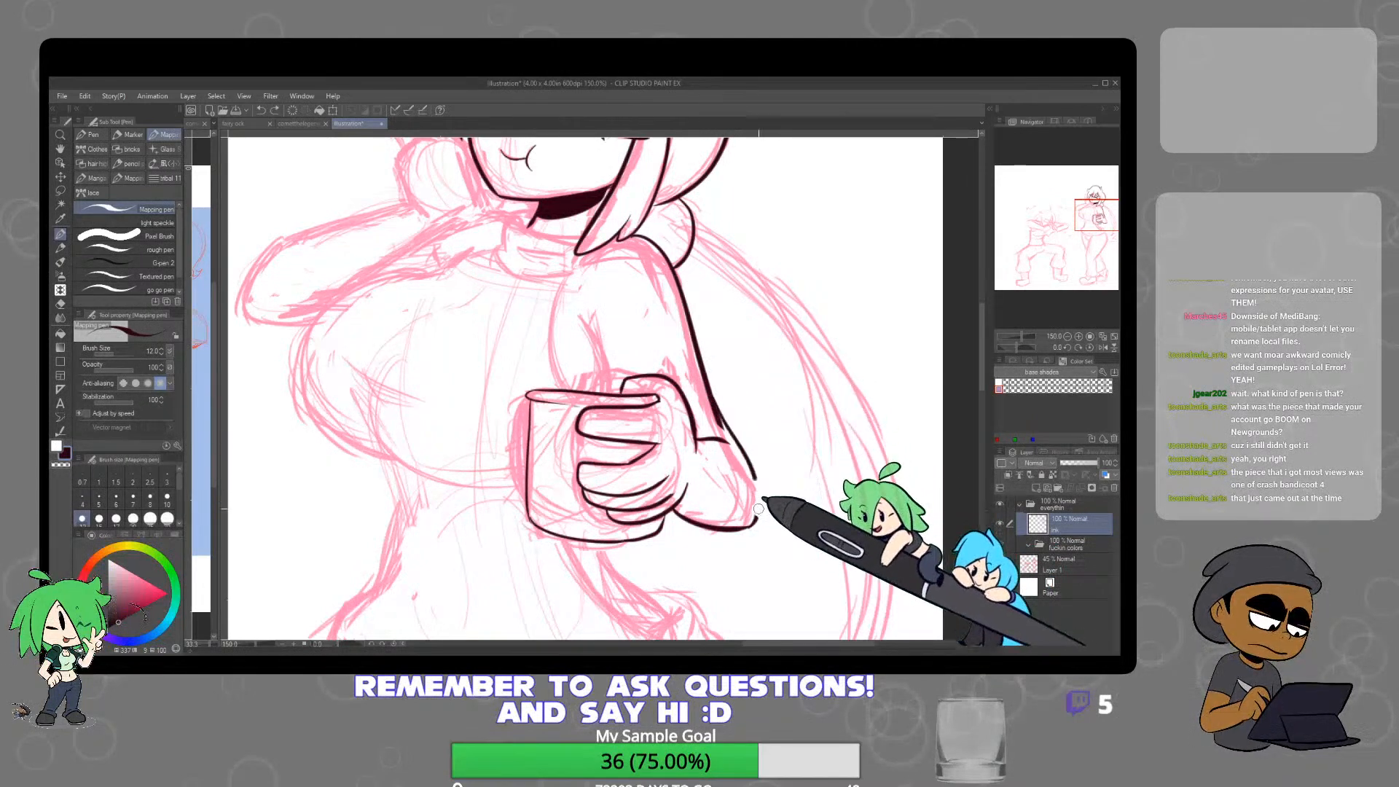
{"action": "key", "text": "e"}
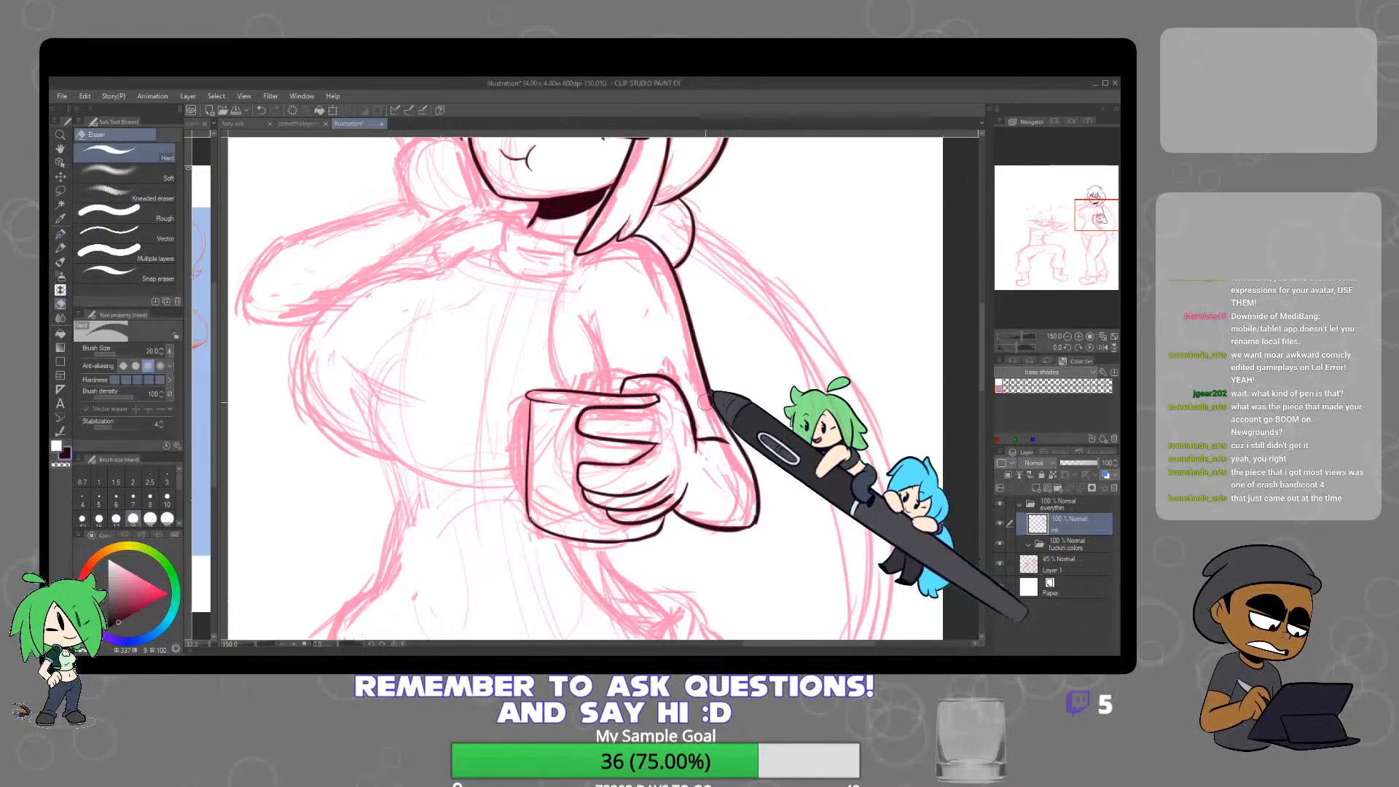
{"action": "key", "text": "p"}
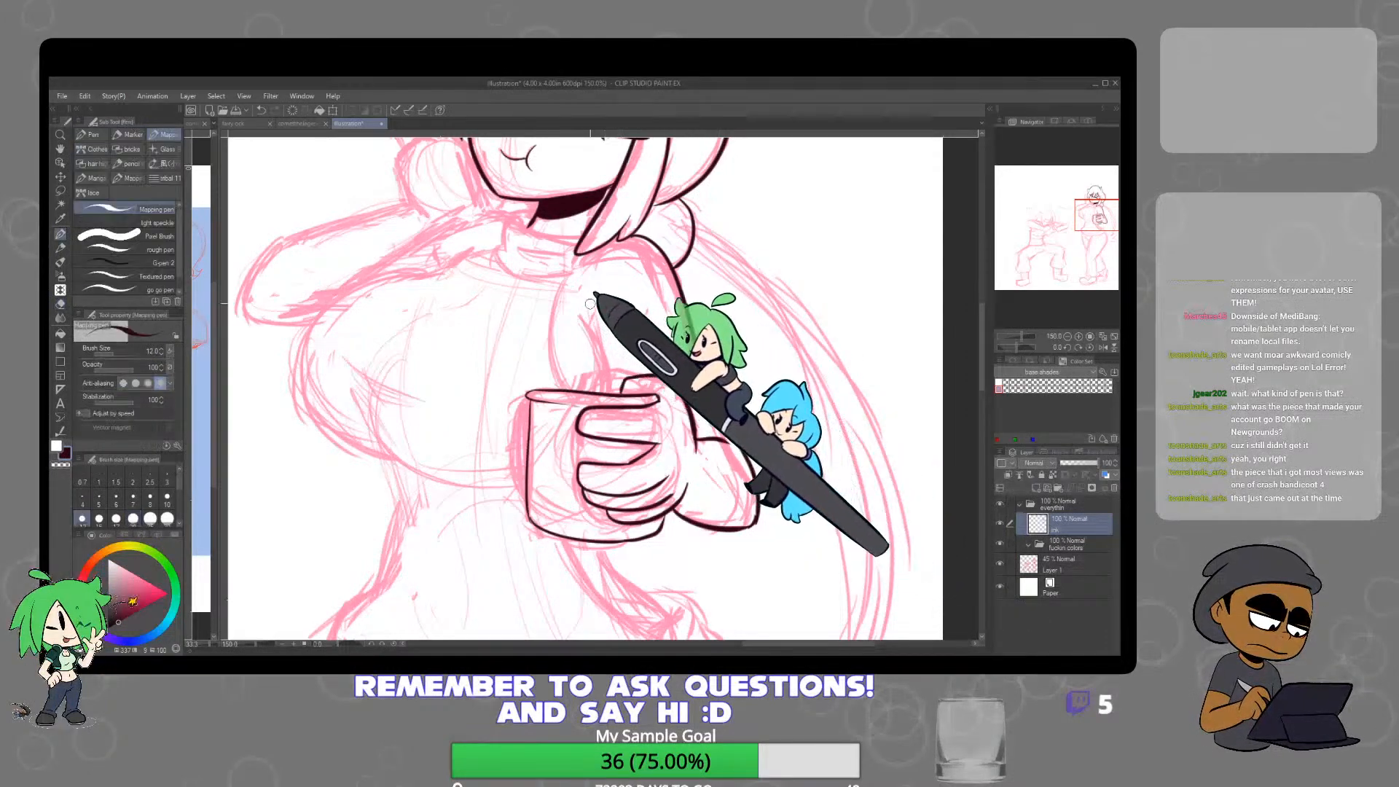
Ink the folded turtleneck collar beneath the chin and up to the side lock of hair
{"action": "left_click_drag", "start_coordinate": [597, 317], "coordinate": [656, 401]}
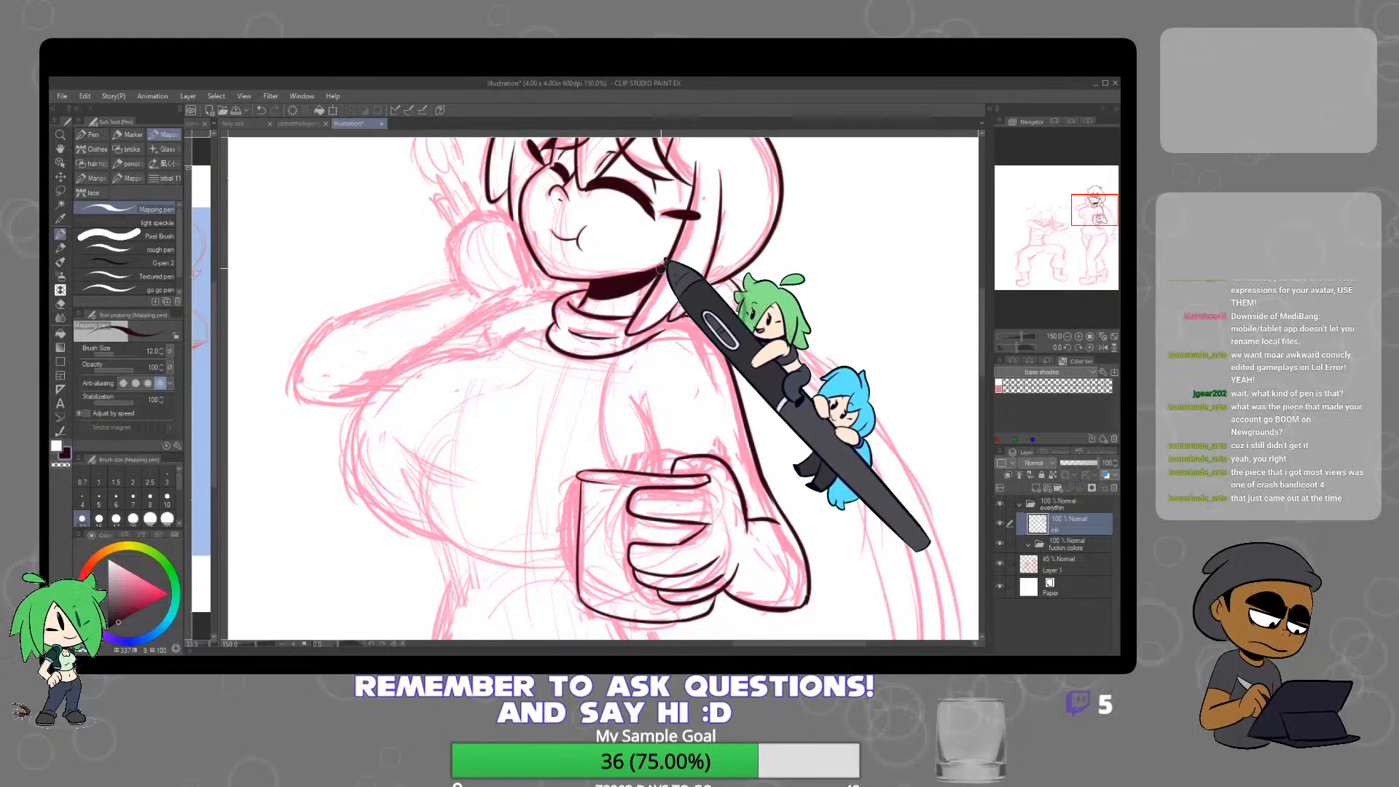
{"action": "scroll", "coordinate": [689, 342], "scroll_direction": "up", "scroll_amount": 3}
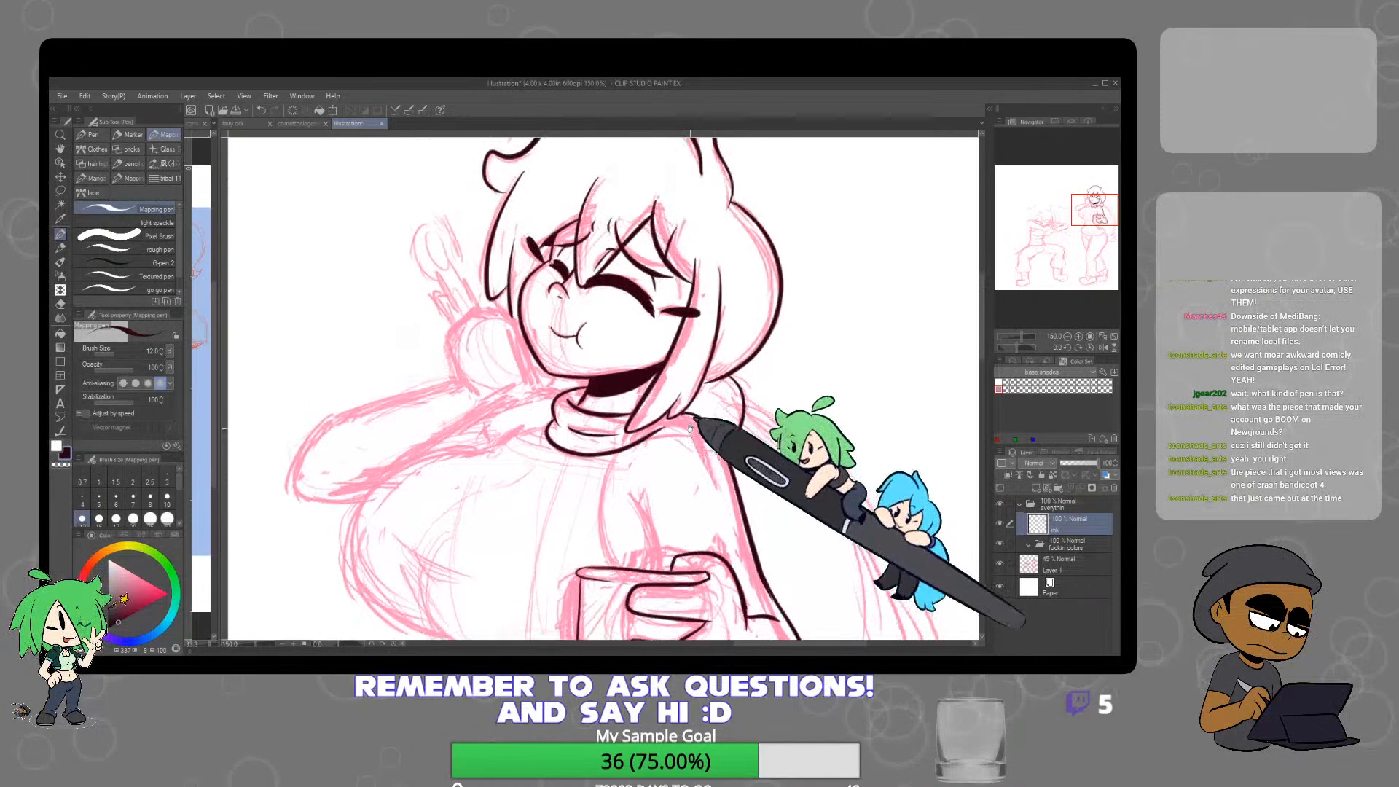
{"action": "left_click_drag", "start_coordinate": [655, 411], "coordinate": [675, 426]}
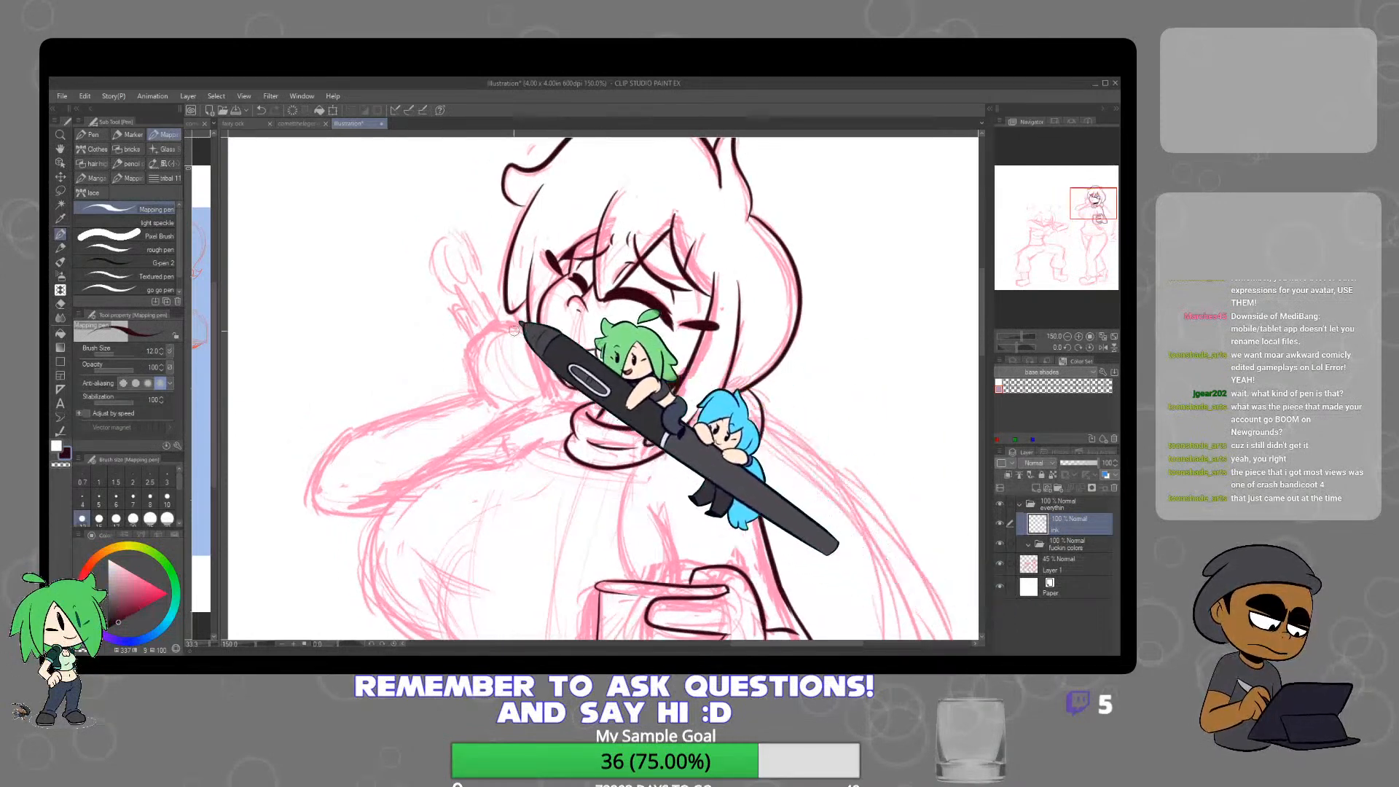
Ink the raised hand's curled fingers and thumb beside the face, and the spoon it holds
{"action": "mouse_move", "coordinate": [469, 371]}
{"action": "left_mouse_down"}
{"action": "mouse_move", "coordinate": [464, 345]}
{"action": "mouse_move", "coordinate": [512, 323]}
{"action": "mouse_move", "coordinate": [526, 332]}
{"action": "left_mouse_up"}
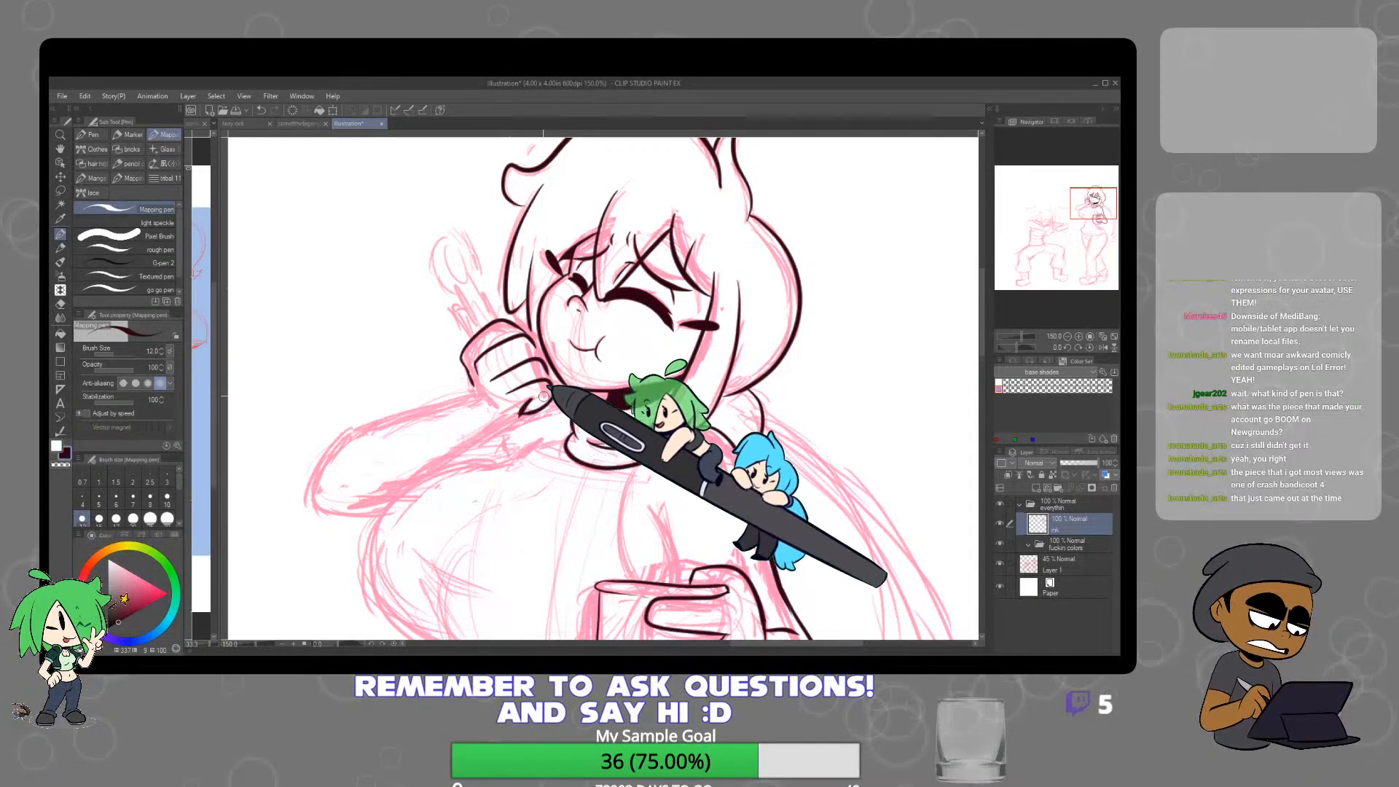
{"action": "key", "text": "e"}
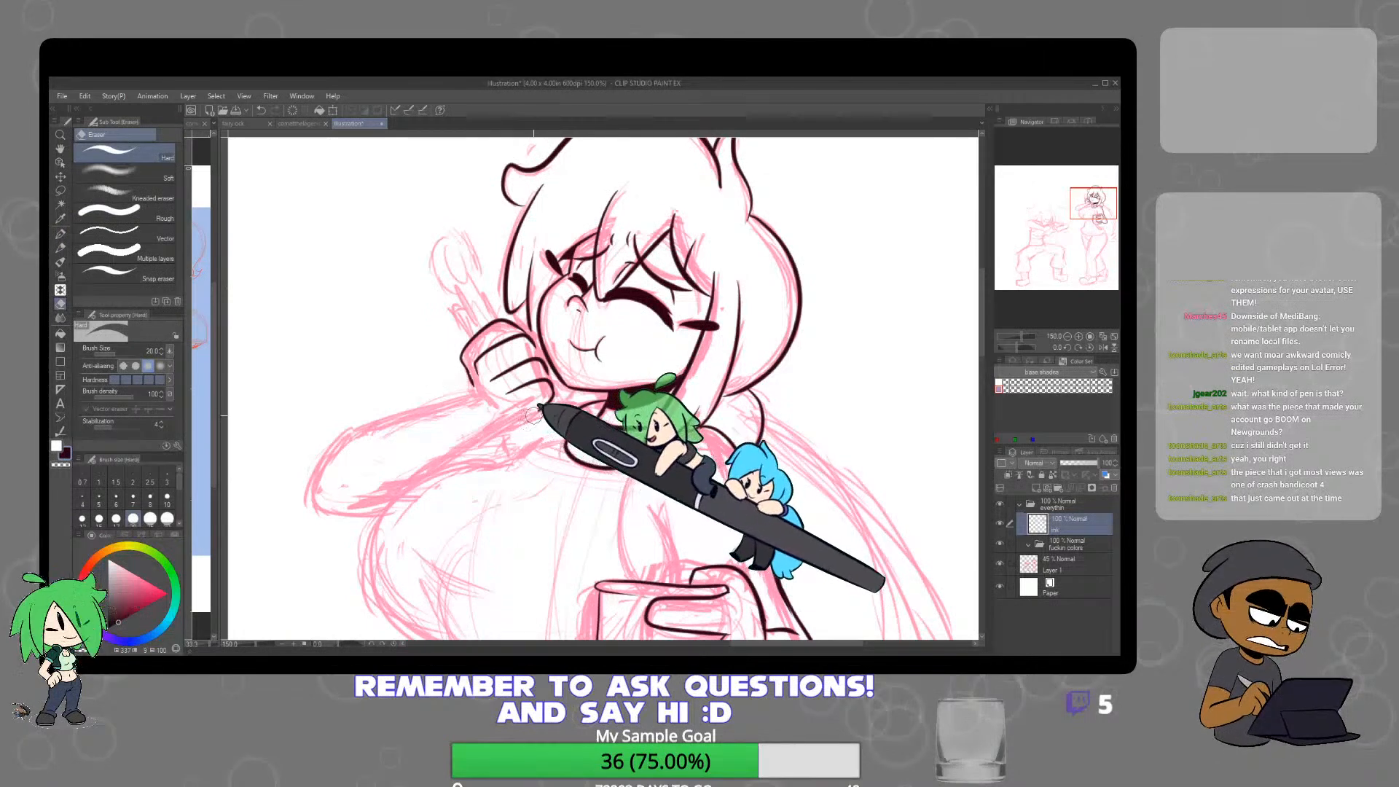
{"action": "key", "text": "p"}
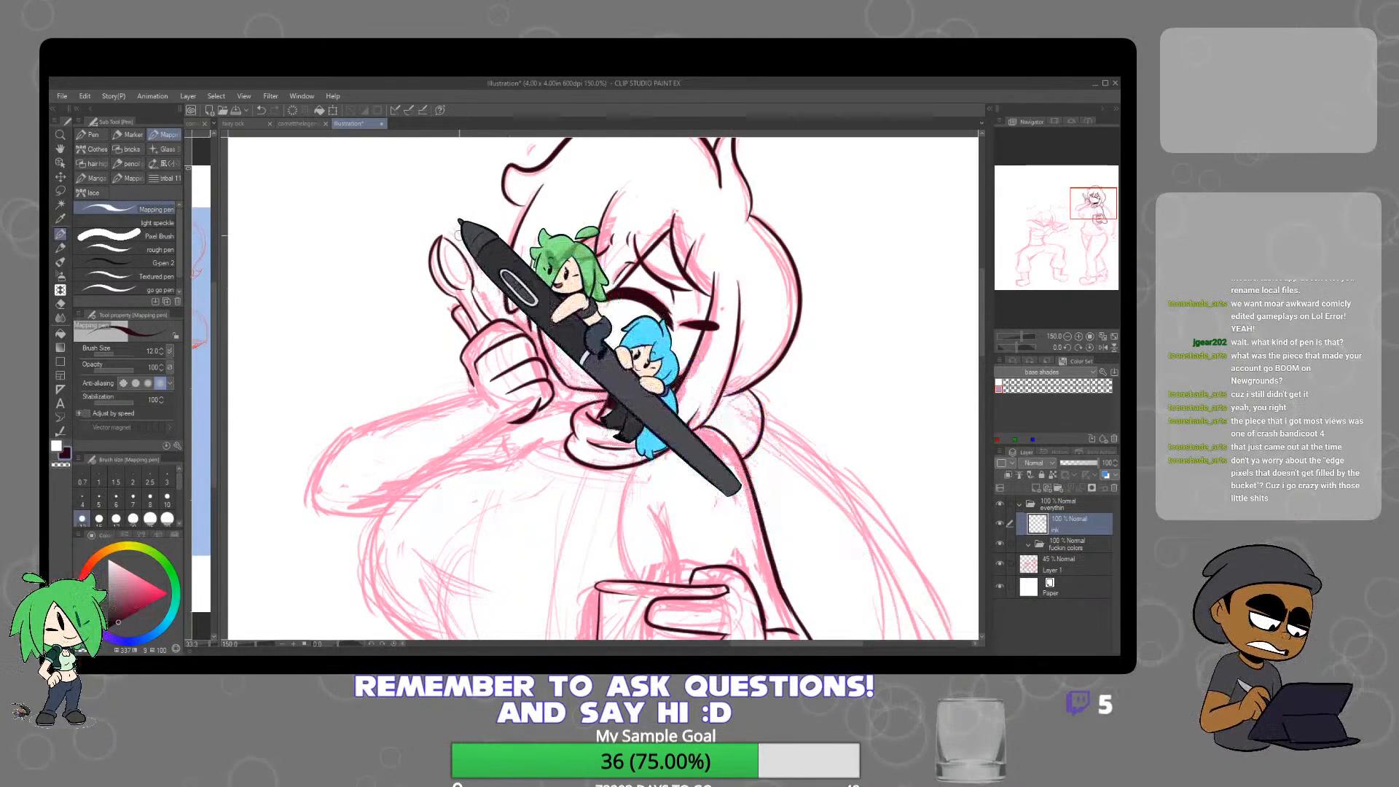
Touch up the inner contour of the spoon's bowl above the raised hand
{"action": "scroll", "coordinate": [447, 248], "scroll_direction": "up", "scroll_amount": 3}
{"action": "scroll", "coordinate": [438, 231], "scroll_direction": "down", "scroll_amount": 2}
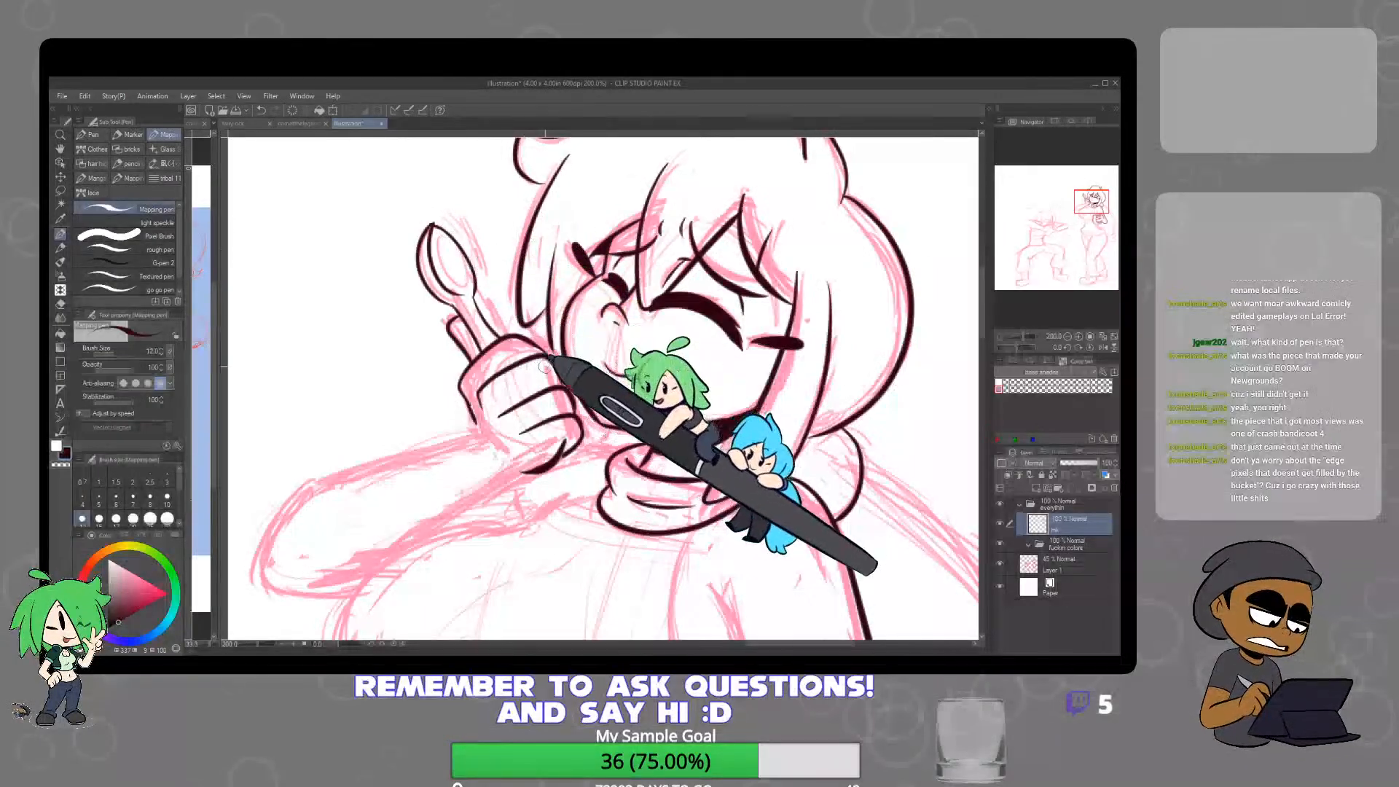
{"action": "scroll", "coordinate": [488, 306], "scroll_direction": "down", "scroll_amount": 1}
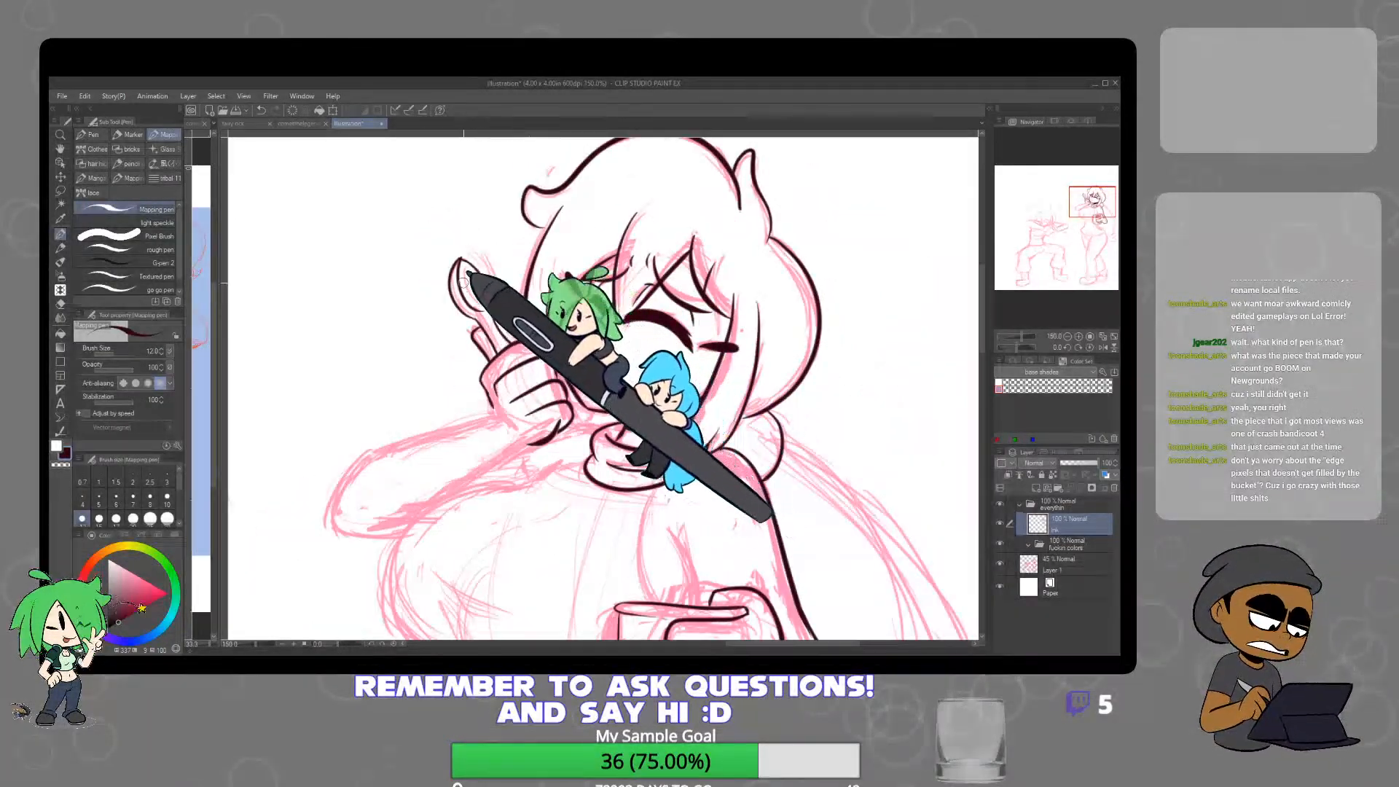
{"action": "scroll", "coordinate": [484, 291], "scroll_direction": "up", "scroll_amount": 5}
{"action": "scroll", "coordinate": [448, 239], "scroll_direction": "down", "scroll_amount": 5}
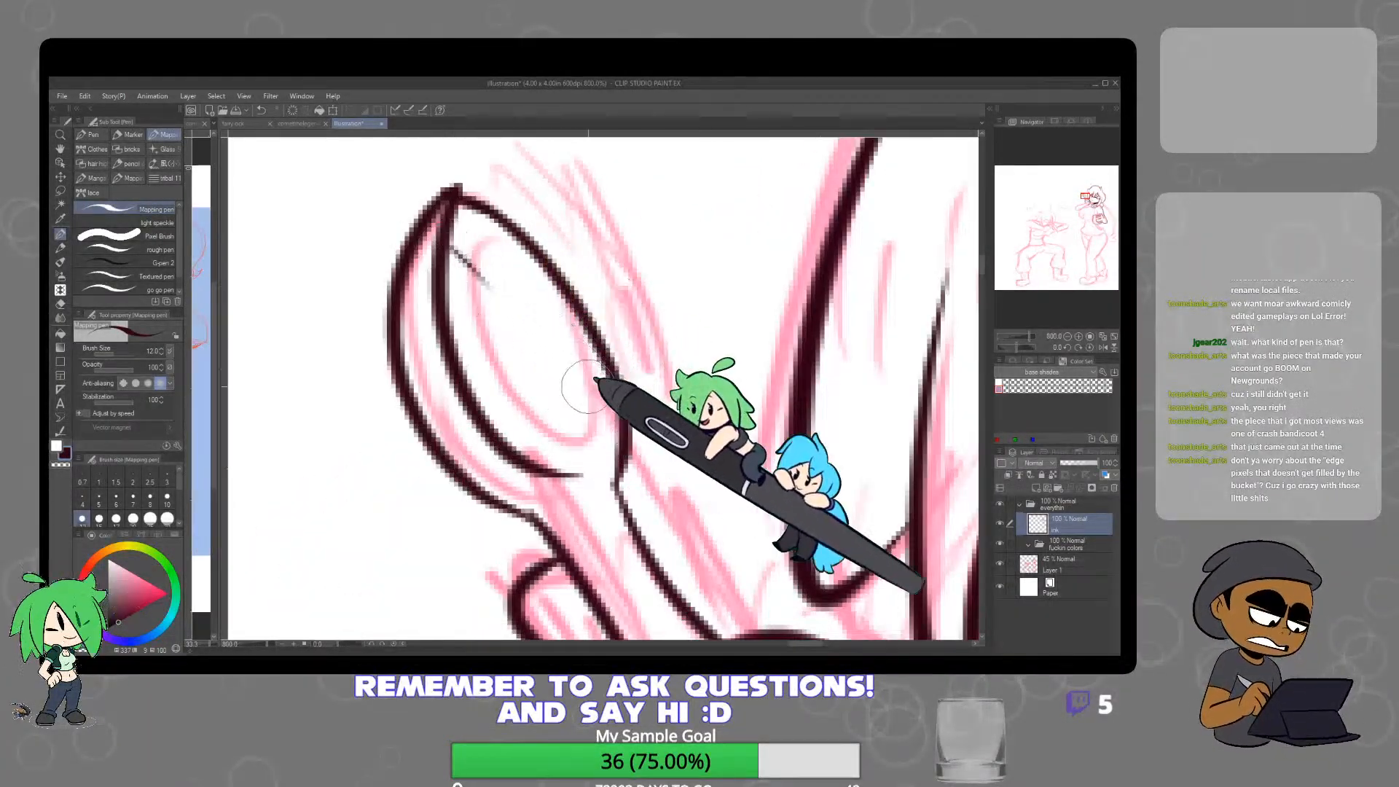
{"action": "left_click_drag", "start_coordinate": [659, 472], "coordinate": [630, 339]}
{"action": "left_click_drag", "start_coordinate": [636, 391], "coordinate": [650, 385]}
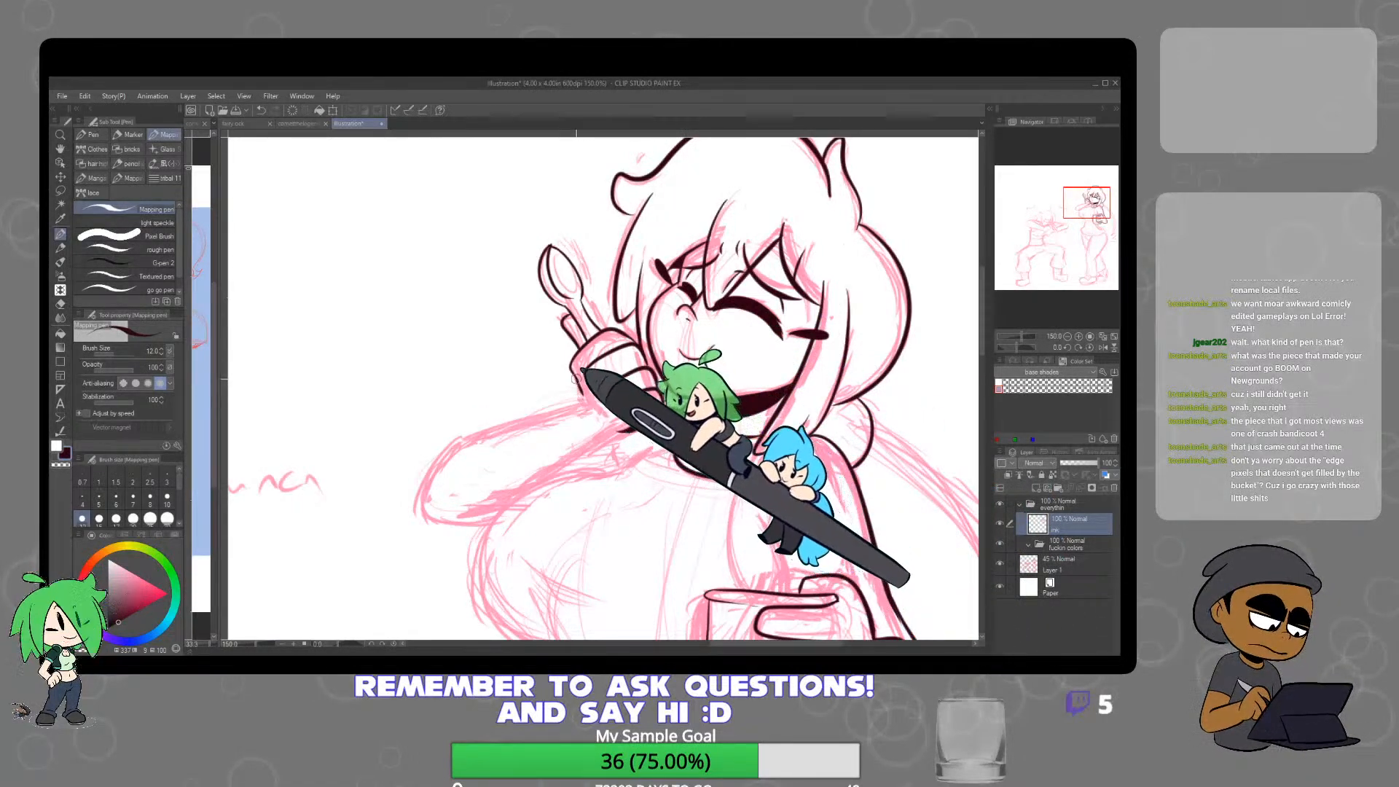
Ink the raised arm's upper edge, elbow and underside, and add a small crease mark near the shoulder
{"action": "mouse_move", "coordinate": [590, 405]}
{"action": "left_mouse_down"}
{"action": "mouse_move", "coordinate": [430, 485]}
{"action": "mouse_move", "coordinate": [430, 513]}
{"action": "mouse_move", "coordinate": [504, 518]}
{"action": "left_mouse_up"}
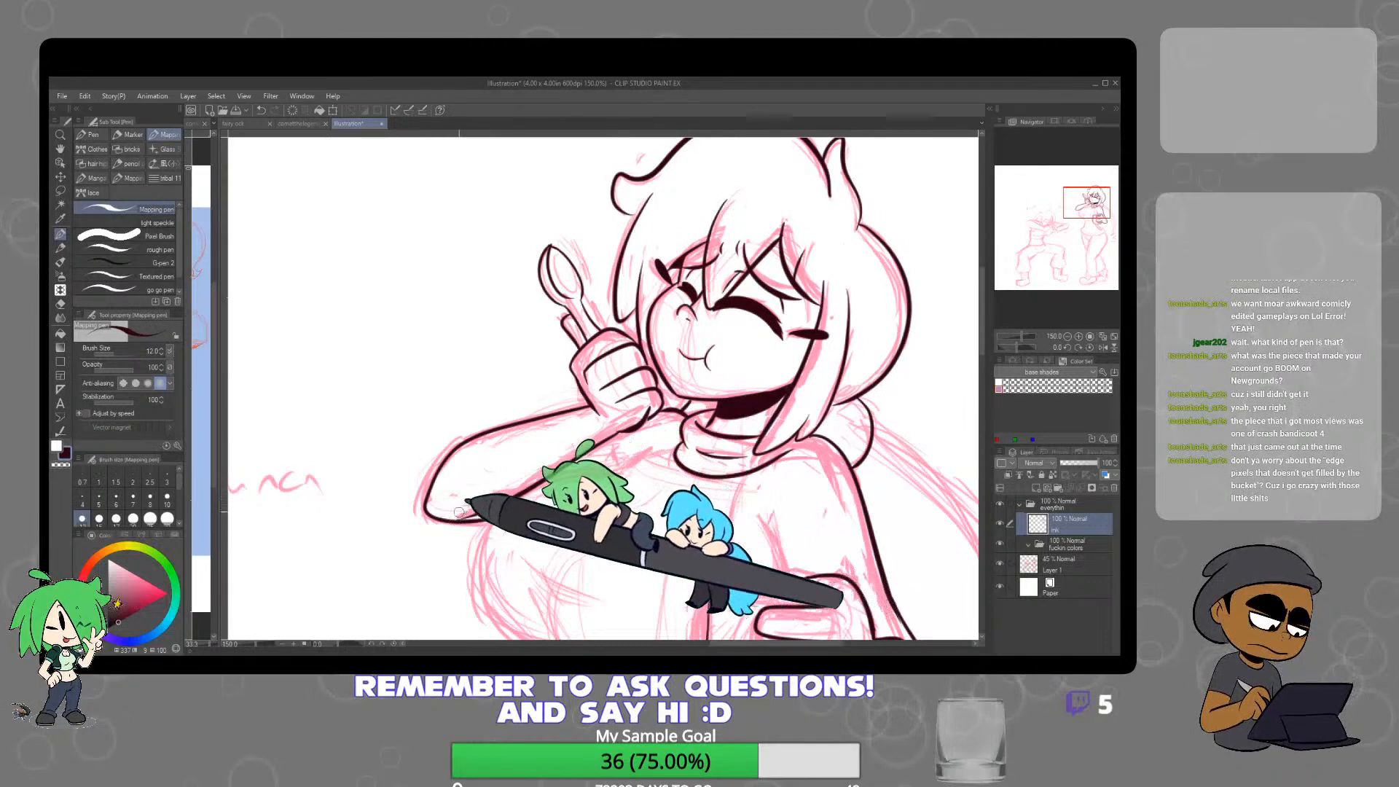
{"action": "scroll", "coordinate": [652, 461], "scroll_direction": "down", "scroll_amount": 1}
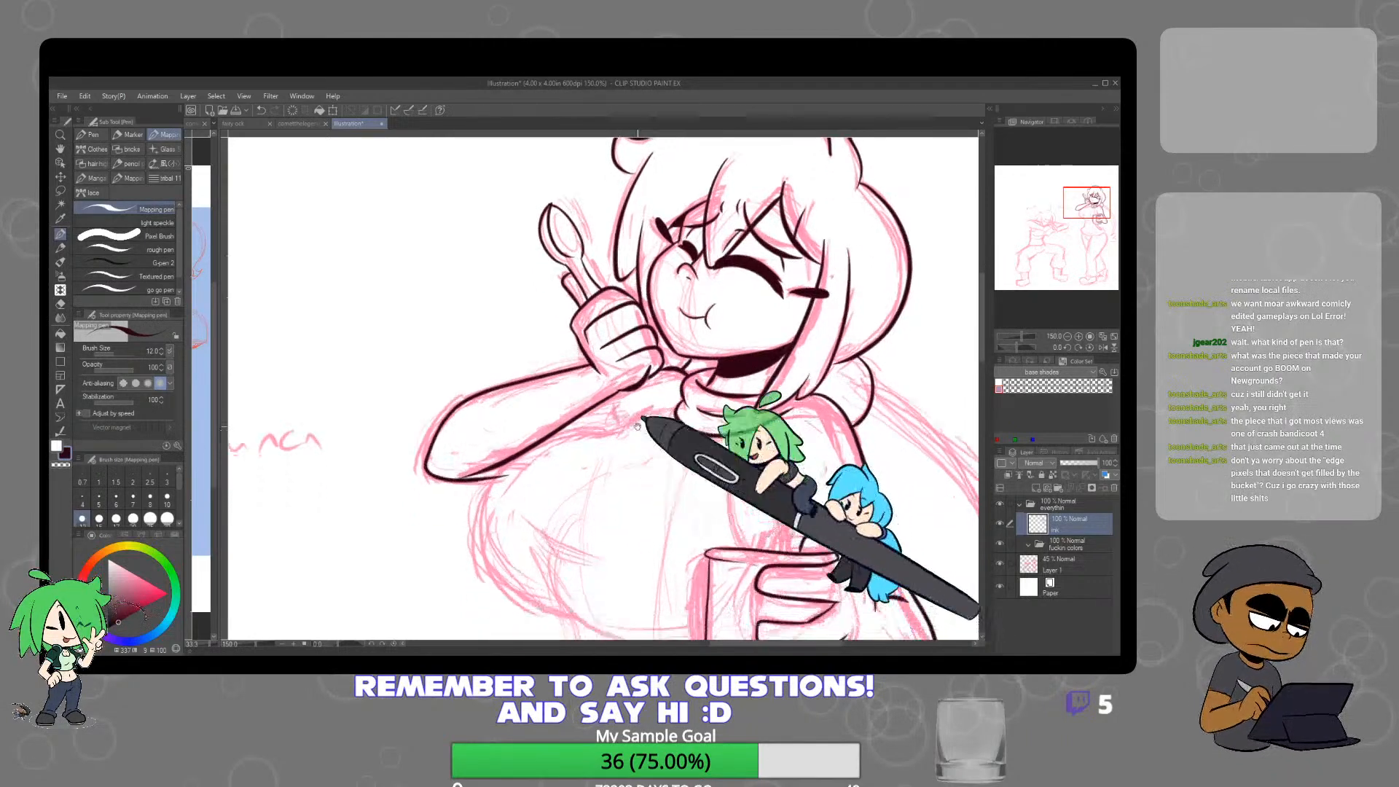
{"action": "left_click_drag", "start_coordinate": [623, 406], "coordinate": [625, 422]}
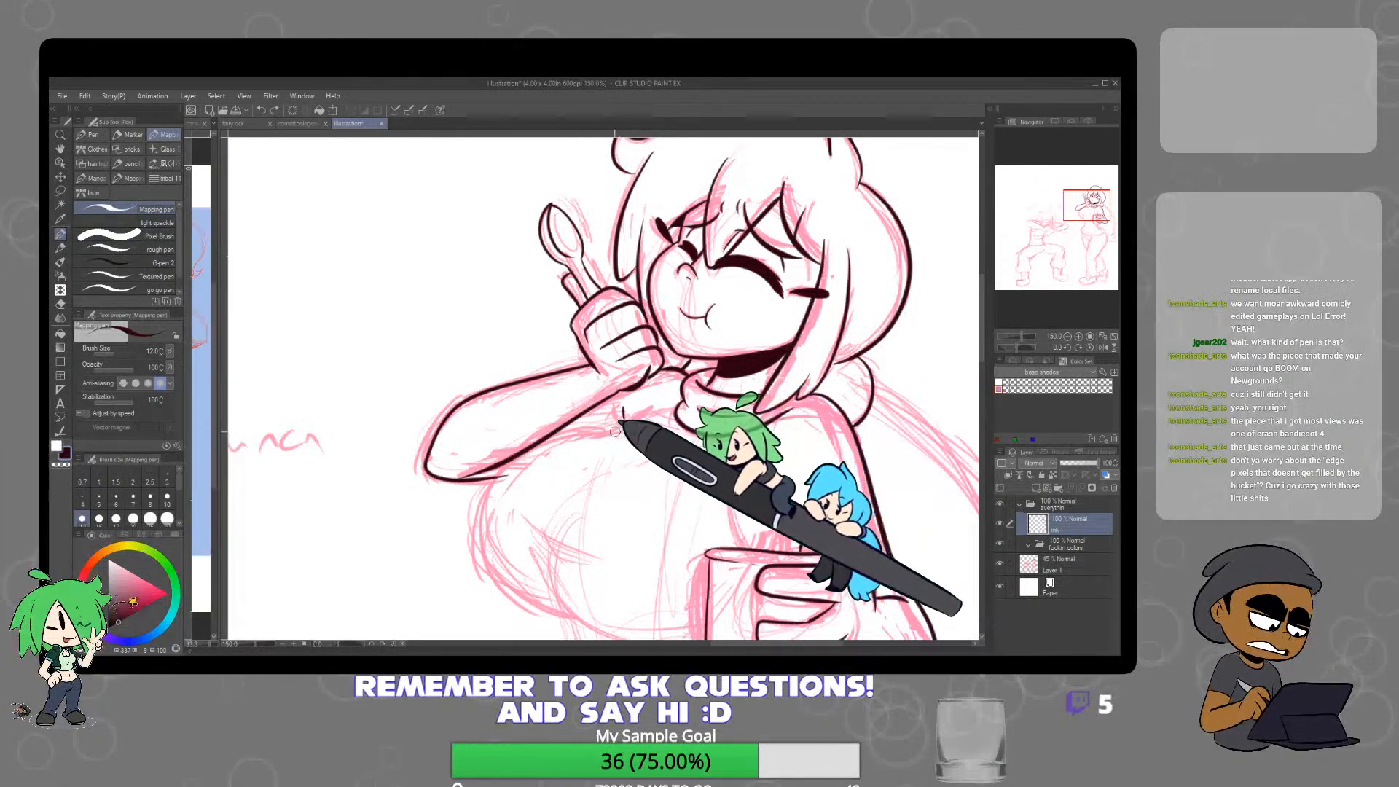
Ink the chest's rounded outer contour and the near arm's inner line and sleeve crease above the mug
{"action": "mouse_move", "coordinate": [643, 442]}
{"action": "left_mouse_down"}
{"action": "mouse_move", "coordinate": [723, 416]}
{"action": "mouse_move", "coordinate": [586, 446]}
{"action": "mouse_move", "coordinate": [562, 510]}
{"action": "mouse_move", "coordinate": [594, 565]}
{"action": "mouse_move", "coordinate": [641, 583]}
{"action": "left_mouse_up"}
{"action": "left_click_drag", "start_coordinate": [762, 571], "coordinate": [717, 483]}
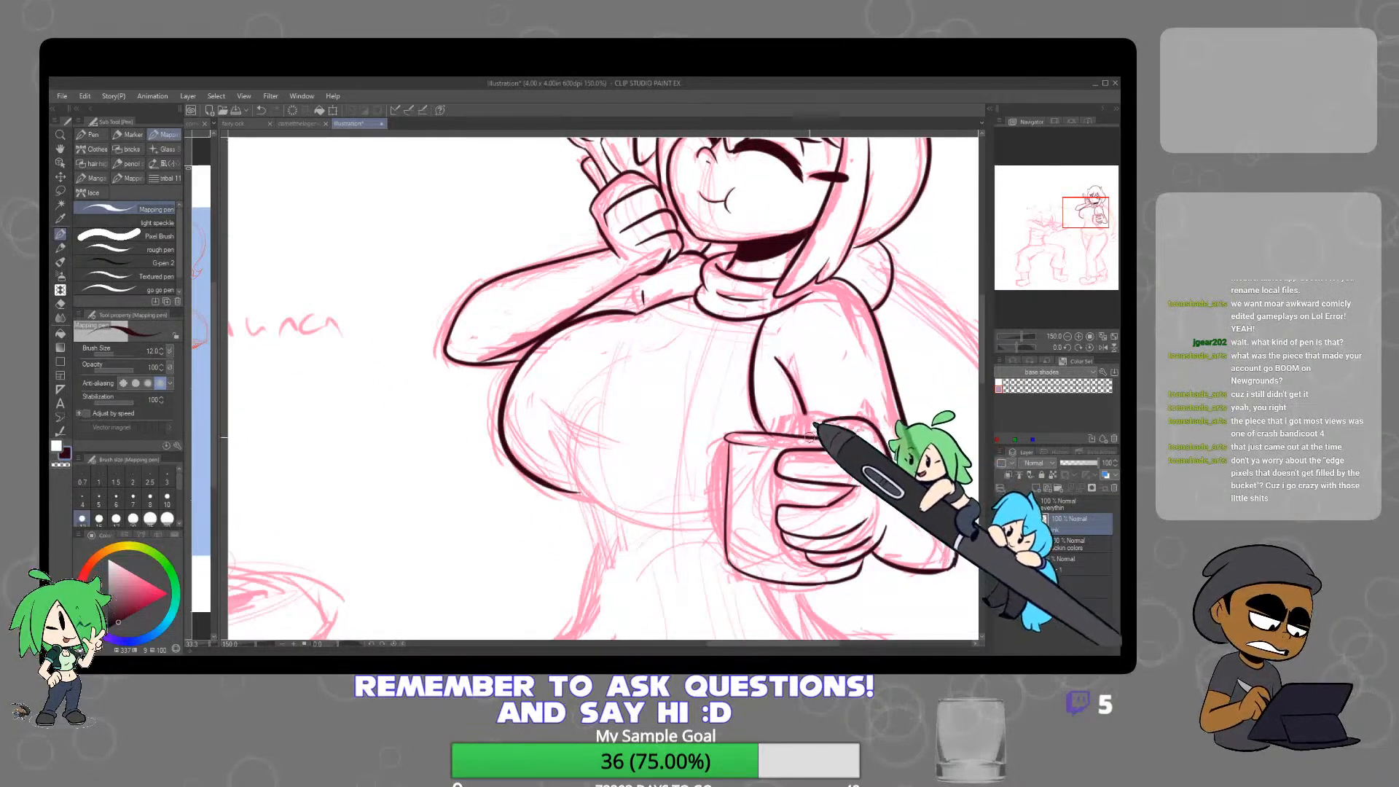
{"action": "key", "text": "ctrl+minus"}
{"action": "key", "text": "ctrl+minus"}
{"action": "key", "text": "ctrl+minus"}
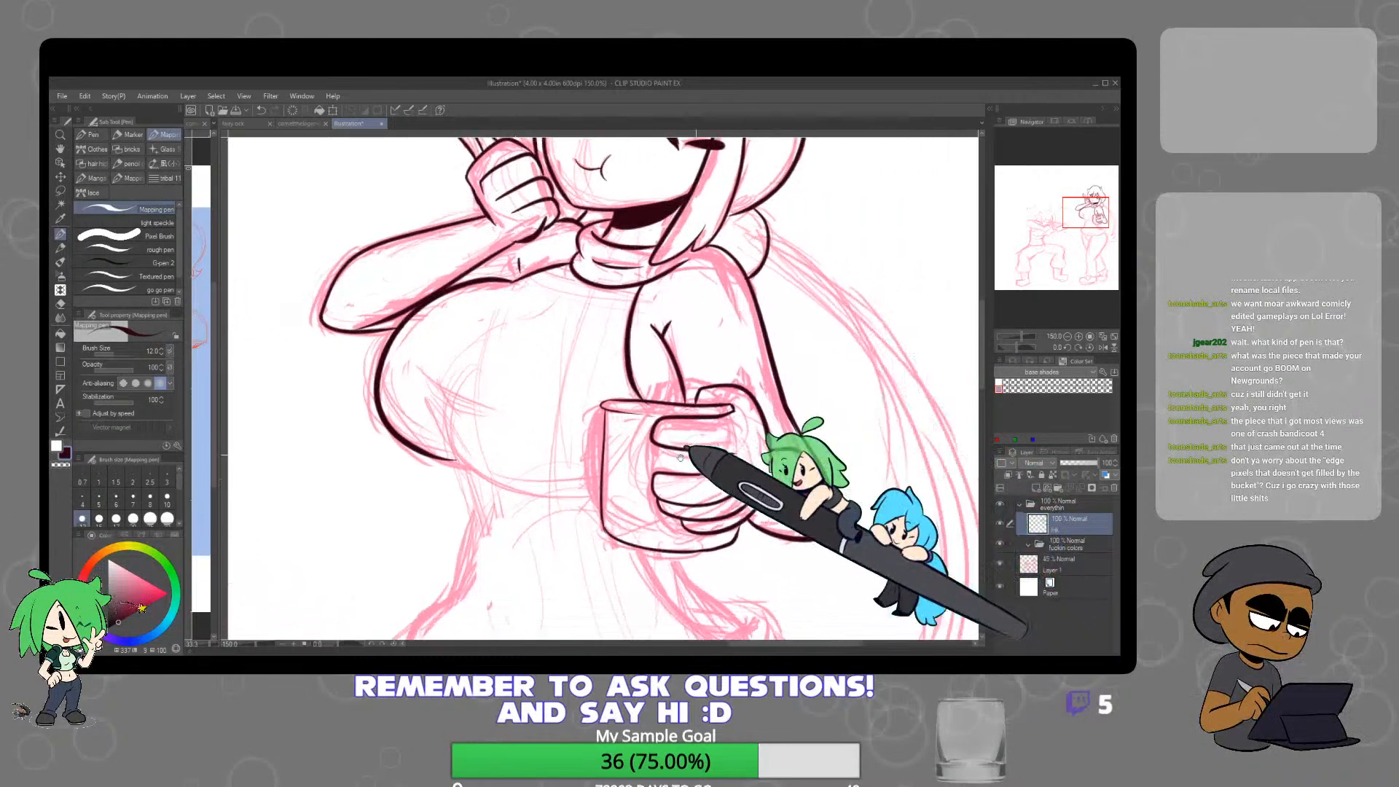
Ink the standing figure's long outer hair curve behind the arm and the rounded lobes at its tip
{"action": "mouse_move", "coordinate": [757, 316]}
{"action": "left_mouse_down"}
{"action": "mouse_move", "coordinate": [799, 337]}
{"action": "mouse_move", "coordinate": [839, 419]}
{"action": "mouse_move", "coordinate": [820, 537]}
{"action": "left_mouse_up"}
{"action": "key", "text": "ctrl+z"}
{"action": "mouse_move", "coordinate": [758, 317]}
{"action": "left_mouse_down"}
{"action": "mouse_move", "coordinate": [828, 386]}
{"action": "mouse_move", "coordinate": [847, 462]}
{"action": "mouse_move", "coordinate": [818, 550]}
{"action": "mouse_move", "coordinate": [838, 561]}
{"action": "mouse_move", "coordinate": [788, 278]}
{"action": "mouse_move", "coordinate": [776, 352]}
{"action": "mouse_move", "coordinate": [717, 385]}
{"action": "left_mouse_up"}
{"action": "key", "text": "ctrl+plus"}
{"action": "key", "text": "ctrl+plus"}
{"action": "key", "text": "ctrl+plus"}
{"action": "key", "text": "ctrl+plus"}
{"action": "key", "text": "ctrl+z"}
{"action": "mouse_move", "coordinate": [737, 287]}
{"action": "left_mouse_down"}
{"action": "mouse_move", "coordinate": [784, 354]}
{"action": "mouse_move", "coordinate": [716, 385]}
{"action": "mouse_move", "coordinate": [752, 389]}
{"action": "mouse_move", "coordinate": [745, 375]}
{"action": "mouse_move", "coordinate": [810, 396]}
{"action": "mouse_move", "coordinate": [788, 441]}
{"action": "mouse_move", "coordinate": [685, 450]}
{"action": "mouse_move", "coordinate": [608, 424]}
{"action": "left_mouse_up"}
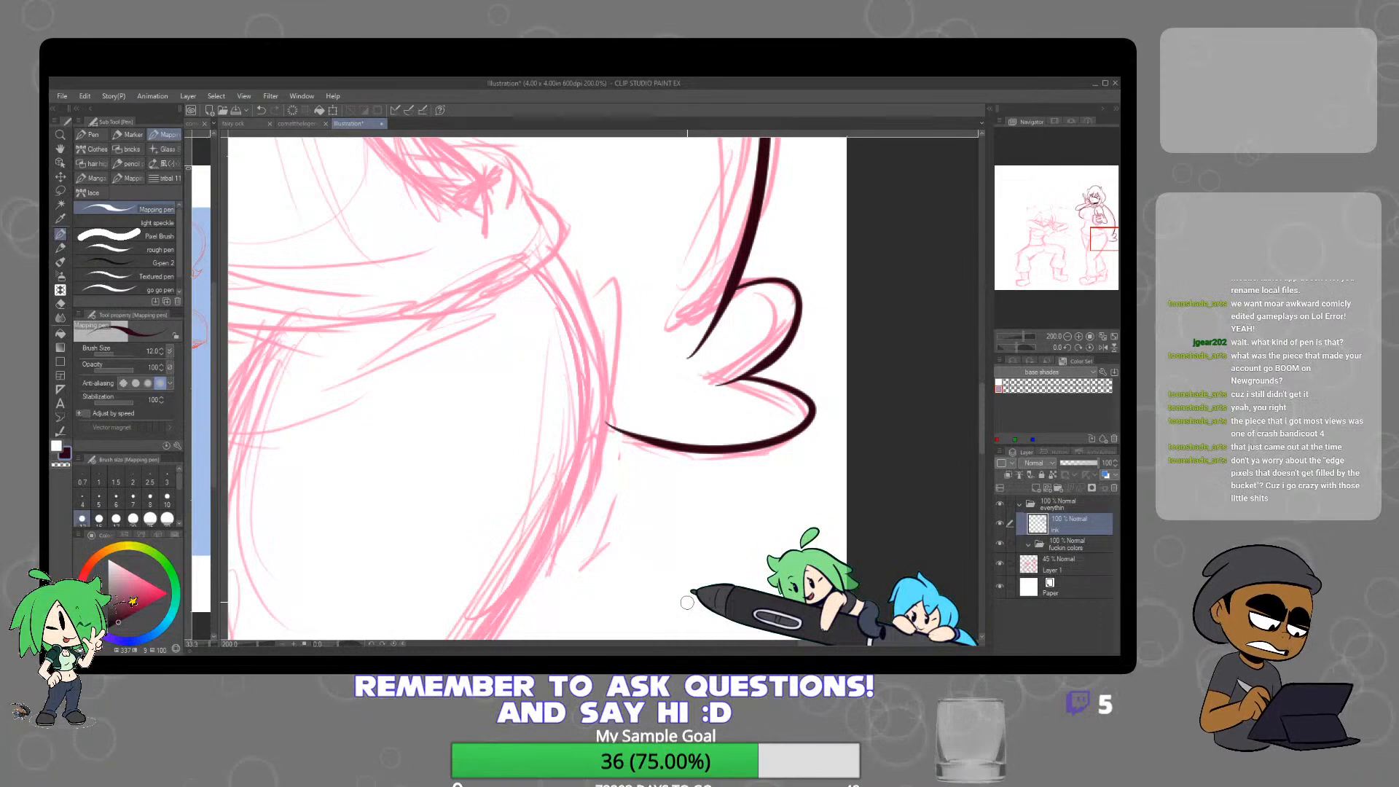
{"action": "scroll", "coordinate": [670, 439], "scroll_direction": "down", "scroll_amount": 1}
{"action": "left_click_drag", "start_coordinate": [564, 310], "coordinate": [740, 559]}
{"action": "scroll", "coordinate": [740, 558], "scroll_direction": "down", "scroll_amount": 1}
{"action": "scroll", "coordinate": [745, 559], "scroll_direction": "up", "scroll_amount": 1}
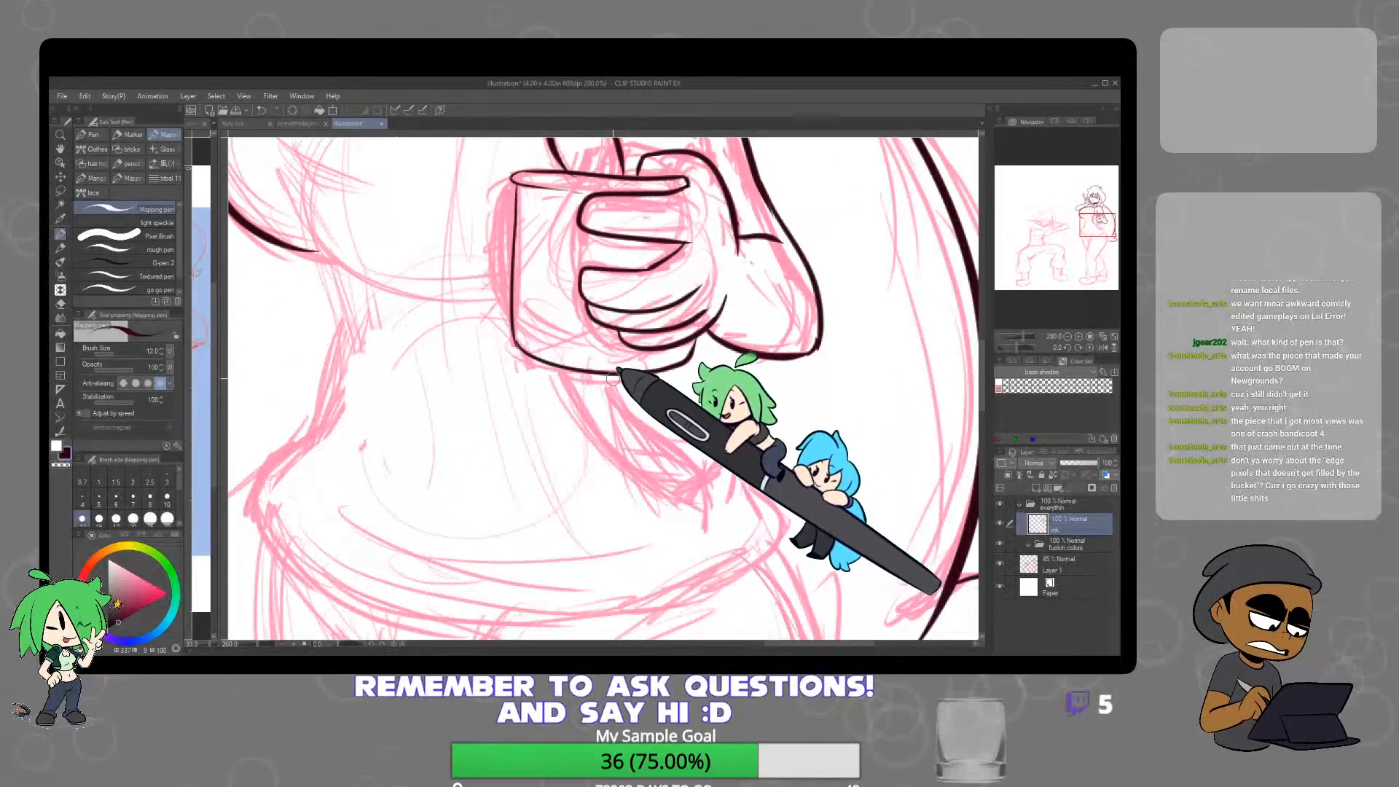
Ink the curved, tapering shape below the mug, the fold beside it and the sweater hem's lower edge around to the waist
{"action": "mouse_move", "coordinate": [610, 377]}
{"action": "left_mouse_down"}
{"action": "mouse_move", "coordinate": [685, 471]}
{"action": "mouse_move", "coordinate": [621, 395]}
{"action": "mouse_move", "coordinate": [716, 472]}
{"action": "mouse_move", "coordinate": [712, 485]}
{"action": "mouse_move", "coordinate": [716, 464]}
{"action": "mouse_move", "coordinate": [686, 489]}
{"action": "mouse_move", "coordinate": [642, 484]}
{"action": "mouse_move", "coordinate": [595, 451]}
{"action": "mouse_move", "coordinate": [559, 370]}
{"action": "left_mouse_up"}
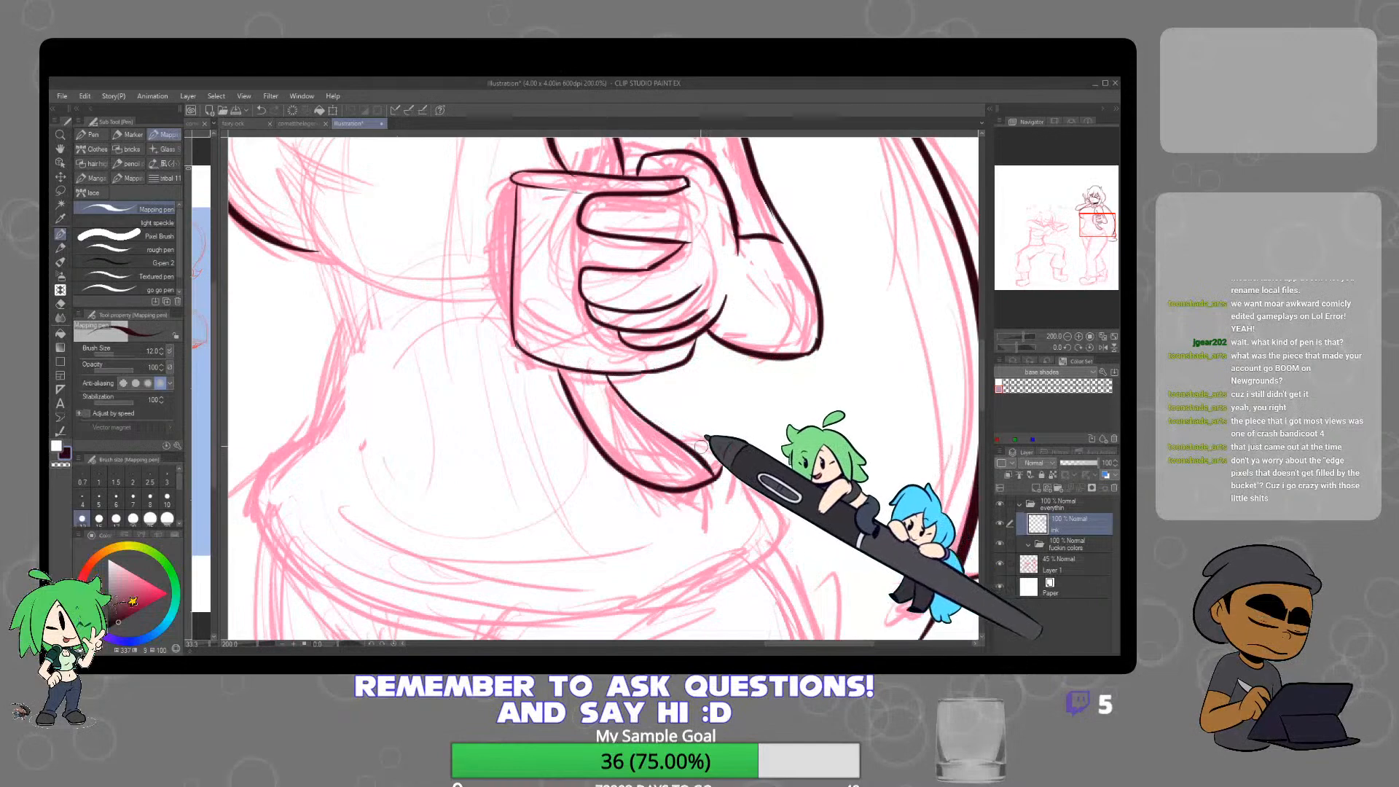
{"action": "mouse_move", "coordinate": [698, 440]}
{"action": "left_mouse_down"}
{"action": "mouse_move", "coordinate": [745, 500]}
{"action": "mouse_move", "coordinate": [755, 480]}
{"action": "mouse_move", "coordinate": [743, 480]}
{"action": "mouse_move", "coordinate": [780, 520]}
{"action": "mouse_move", "coordinate": [779, 545]}
{"action": "mouse_move", "coordinate": [804, 417]}
{"action": "mouse_move", "coordinate": [689, 486]}
{"action": "mouse_move", "coordinate": [542, 504]}
{"action": "mouse_move", "coordinate": [412, 491]}
{"action": "mouse_move", "coordinate": [309, 443]}
{"action": "left_mouse_up"}
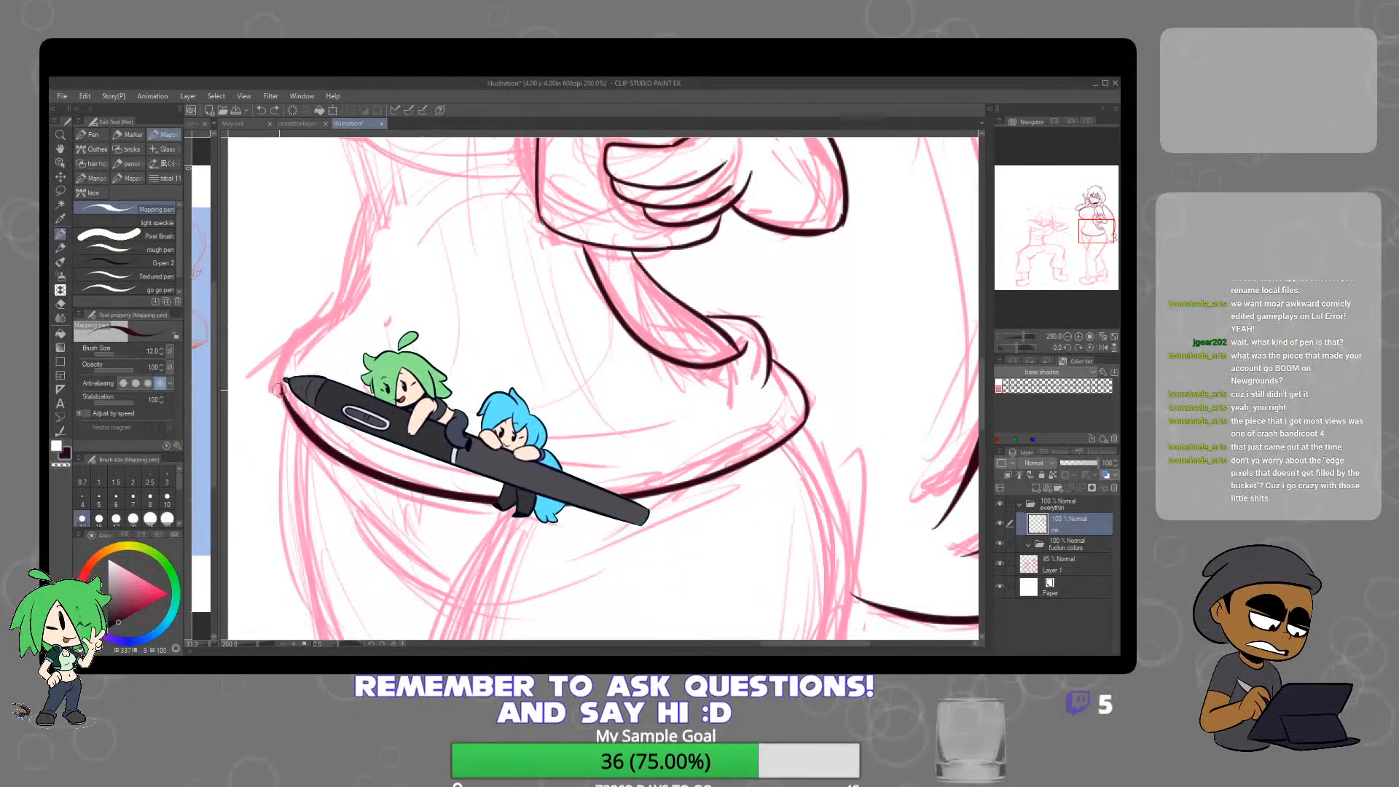
{"action": "mouse_move", "coordinate": [280, 391]}
{"action": "left_mouse_down"}
{"action": "mouse_move", "coordinate": [279, 356]}
{"action": "mouse_move", "coordinate": [333, 312]}
{"action": "left_mouse_up"}
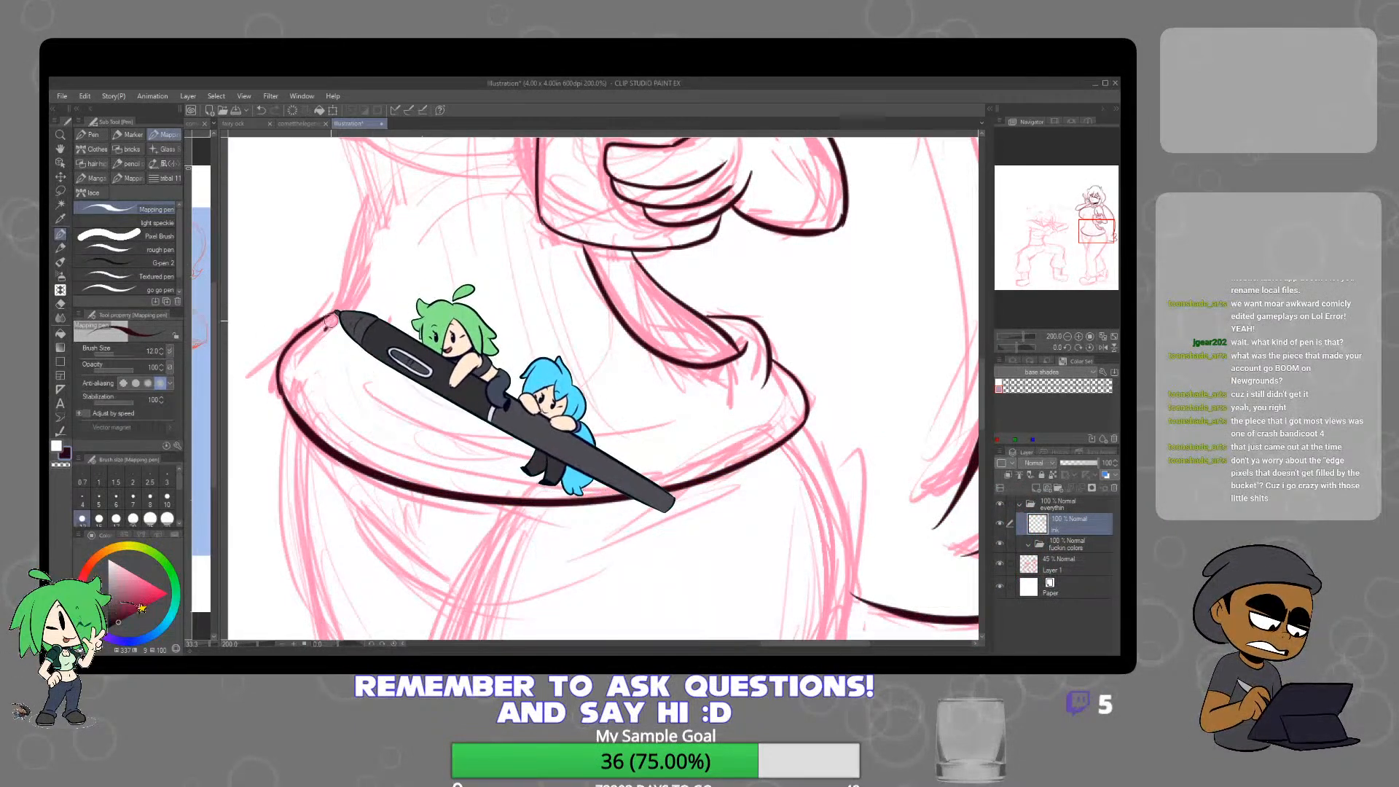
Ink the front waist contour from beneath the chest to the hem and the curved fold line above the hem
{"action": "scroll", "coordinate": [399, 215], "scroll_direction": "up", "scroll_amount": 2}
{"action": "scroll", "coordinate": [524, 401], "scroll_direction": "up", "scroll_amount": 1}
{"action": "scroll", "coordinate": [401, 246], "scroll_direction": "down", "scroll_amount": 4}
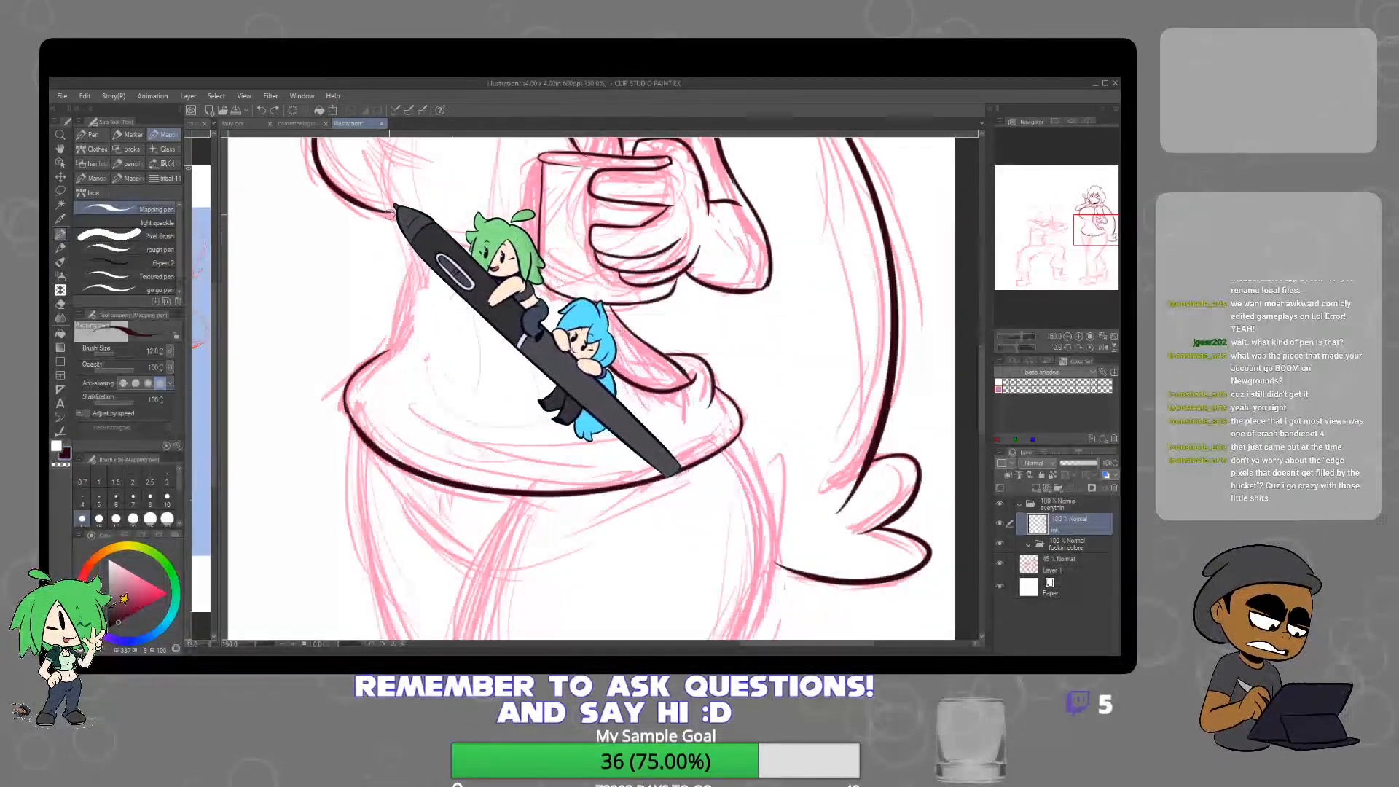
{"action": "left_click_drag", "start_coordinate": [413, 267], "coordinate": [389, 344]}
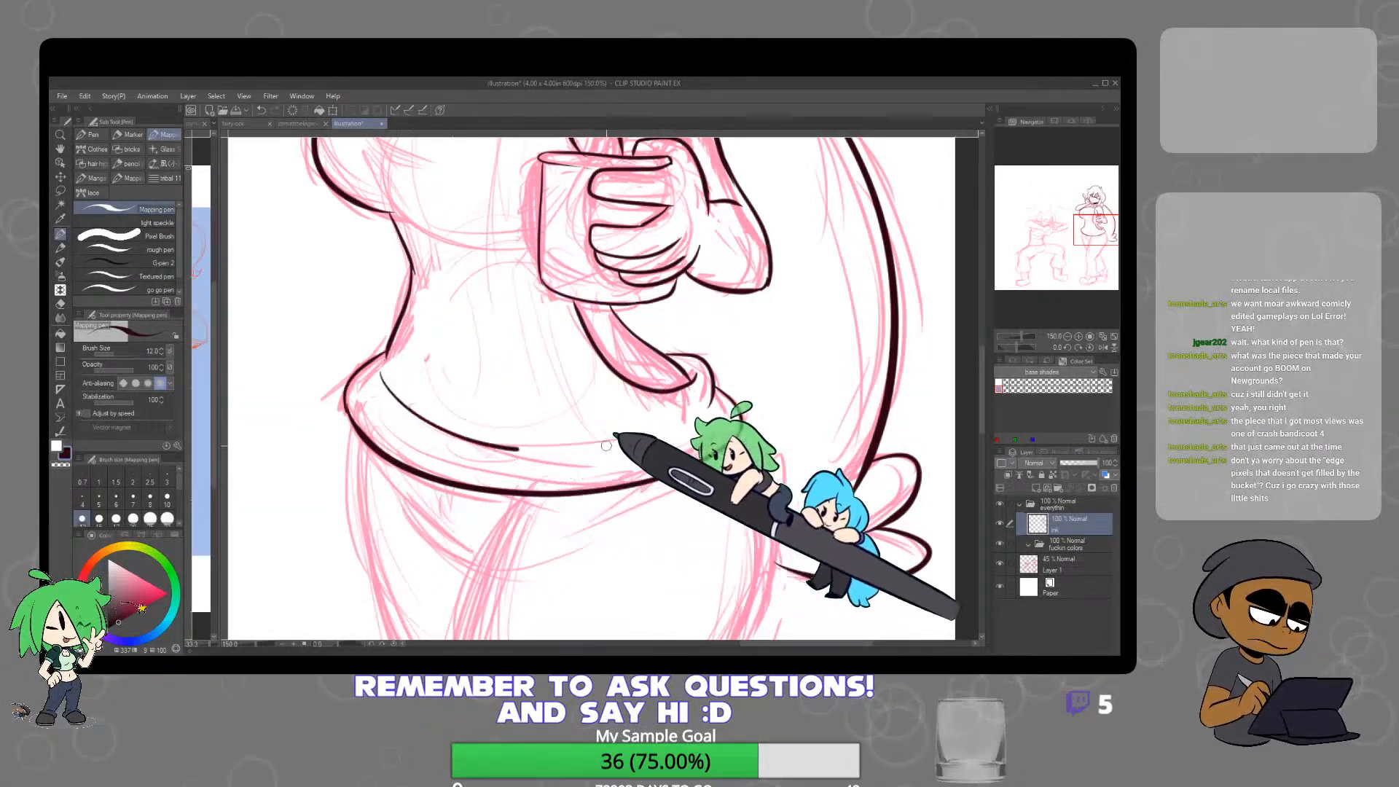
{"action": "mouse_move", "coordinate": [382, 392]}
{"action": "left_mouse_down"}
{"action": "mouse_move", "coordinate": [470, 442]}
{"action": "mouse_move", "coordinate": [612, 446]}
{"action": "left_mouse_up"}
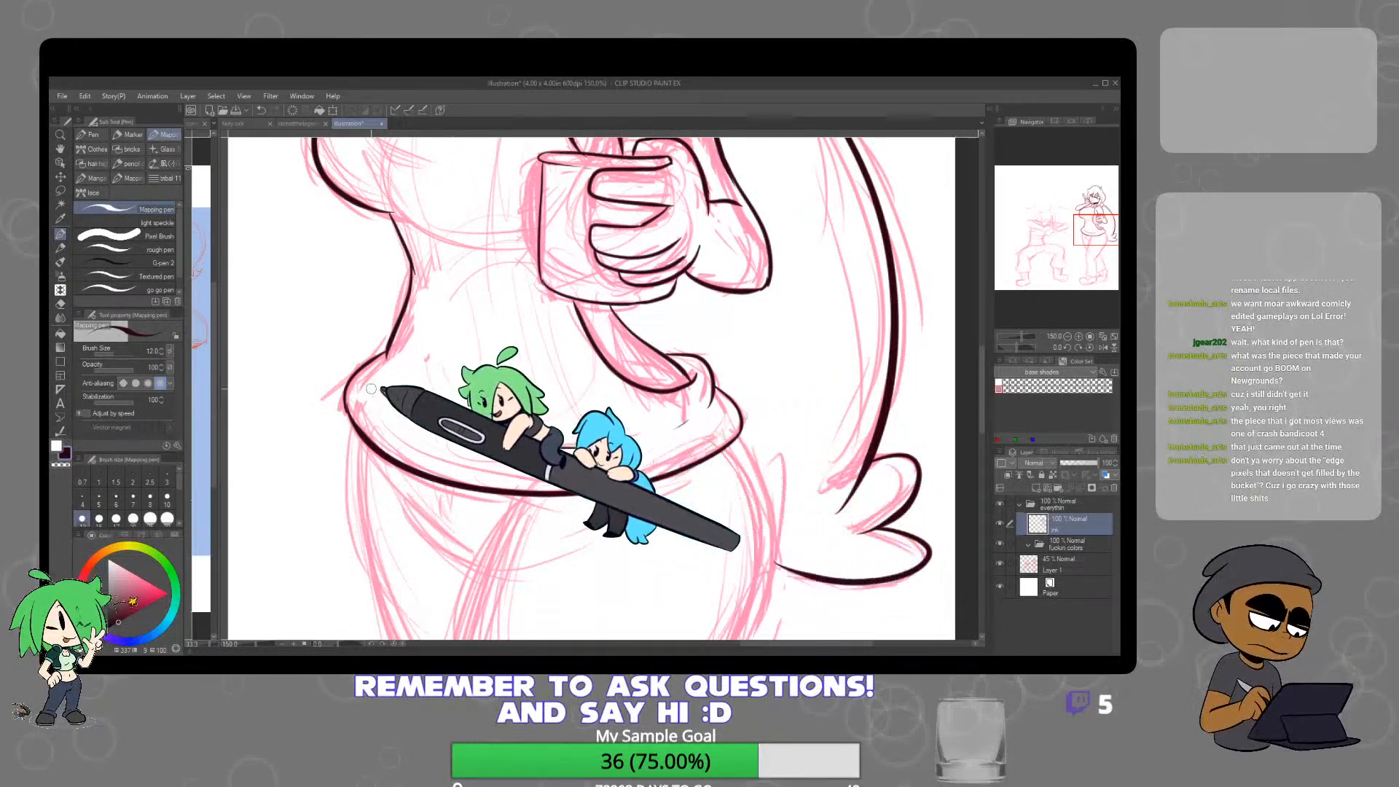
Ink the underside of the chest toward the mug and add the short crease lines on the chest
{"action": "left_click_drag", "start_coordinate": [457, 220], "coordinate": [504, 349]}
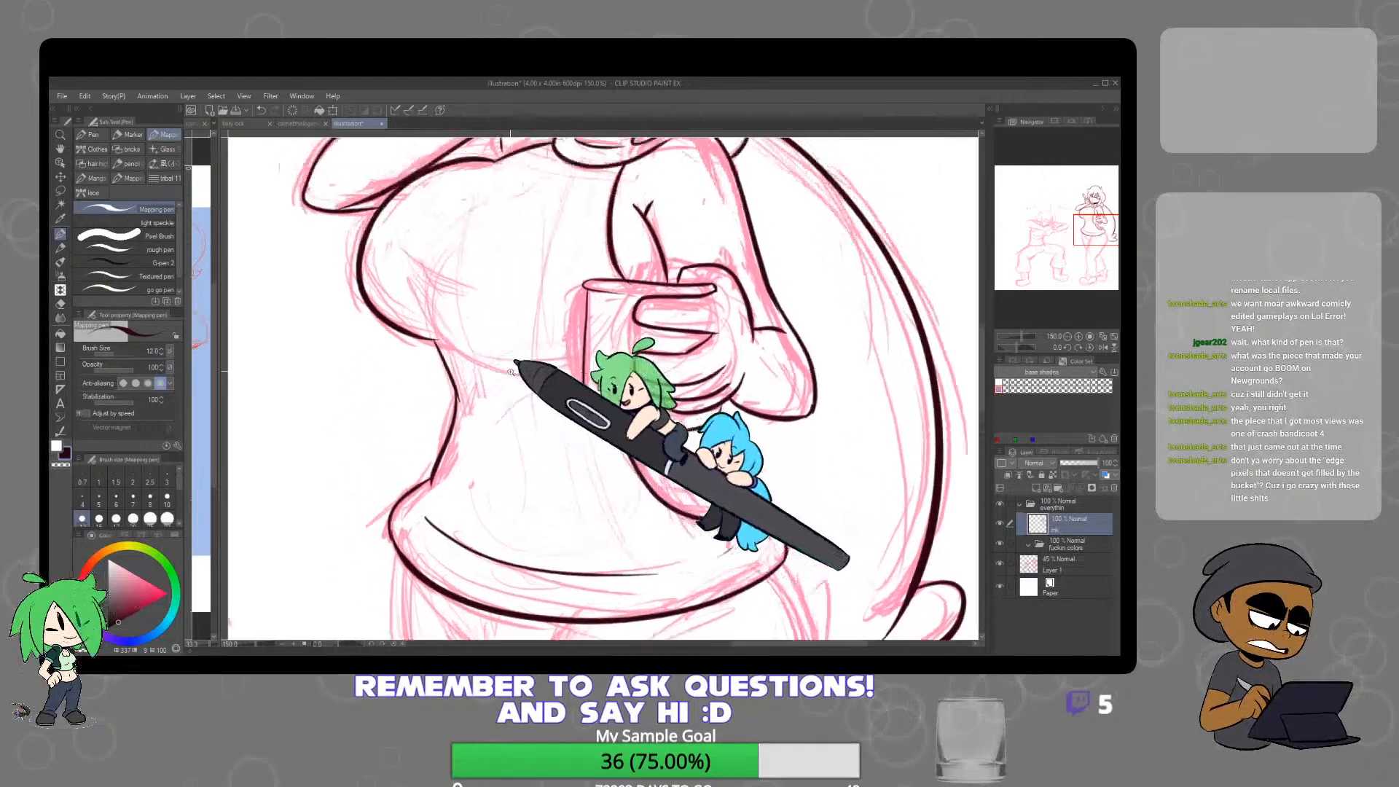
{"action": "scroll", "coordinate": [501, 346], "scroll_direction": "down", "scroll_amount": 1}
{"action": "scroll", "coordinate": [454, 326], "scroll_direction": "up", "scroll_amount": 1}
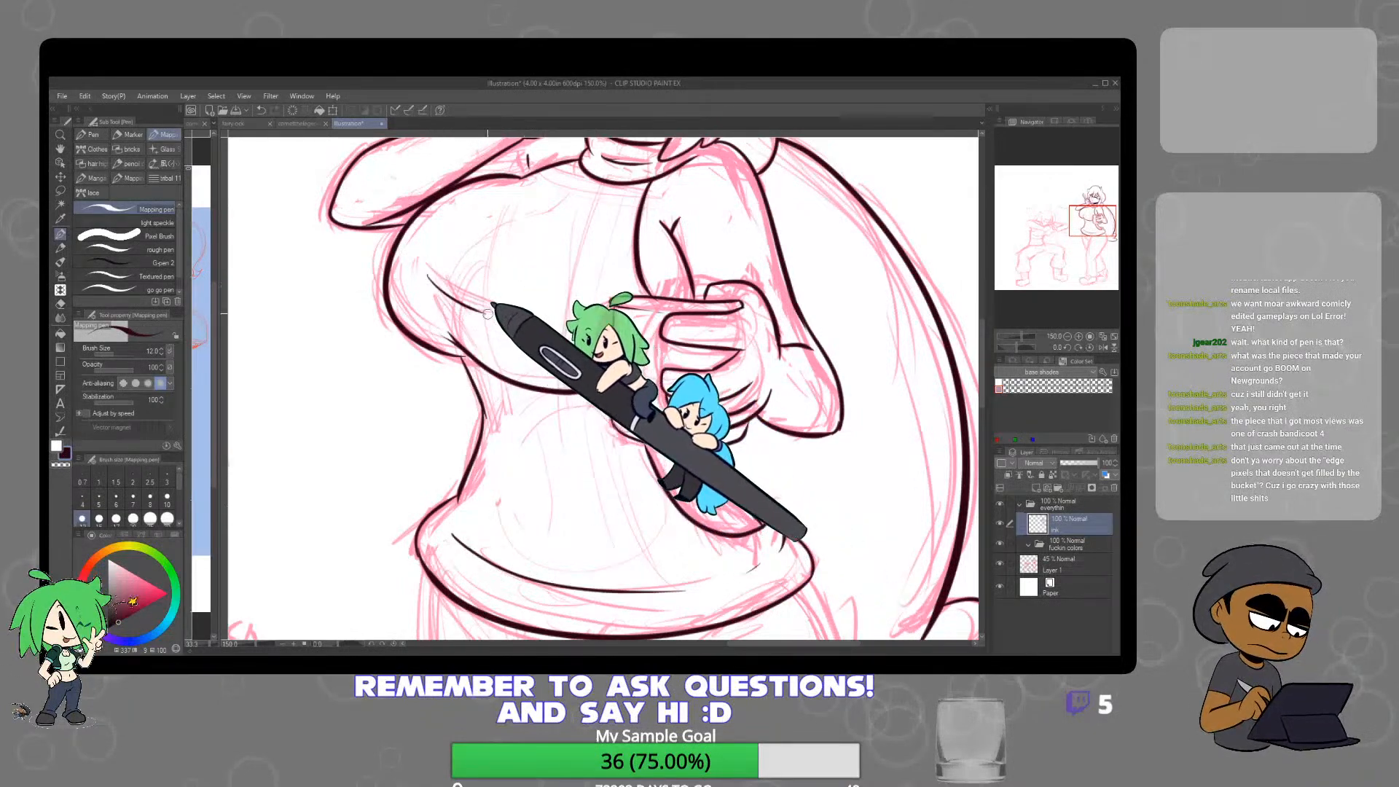
{"action": "scroll", "coordinate": [675, 514], "scroll_direction": "down", "scroll_amount": 4}
{"action": "left_click_drag", "start_coordinate": [739, 498], "coordinate": [736, 444]}
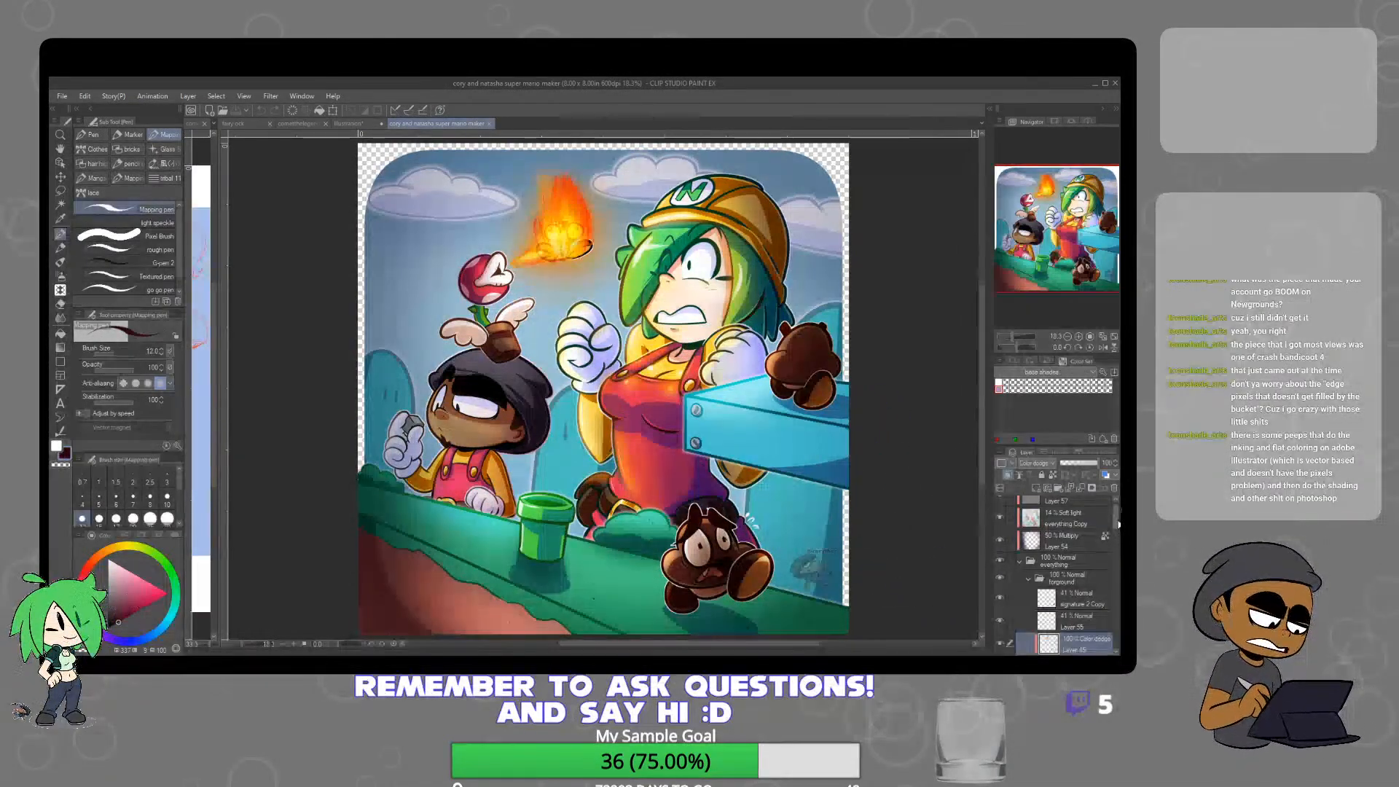
In the Super Mario Maker illustration, toggle the top Overlay, Soft light and Multiply layers and the everything folder to inspect their effect
{"action": "scroll", "coordinate": [1116, 514], "scroll_direction": "up", "scroll_amount": 1}
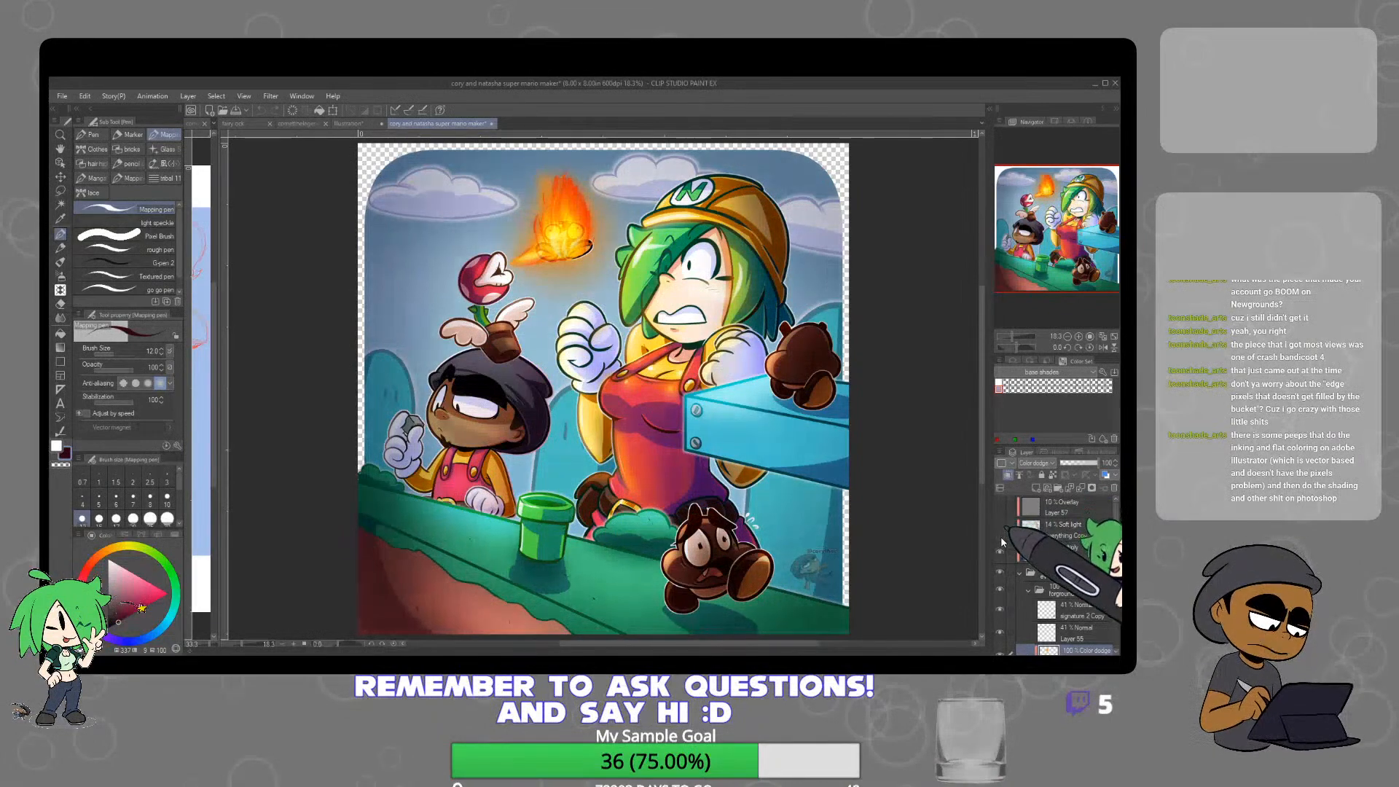
{"action": "left_click", "coordinate": [999, 556]}
{"action": "left_click", "coordinate": [1000, 559]}
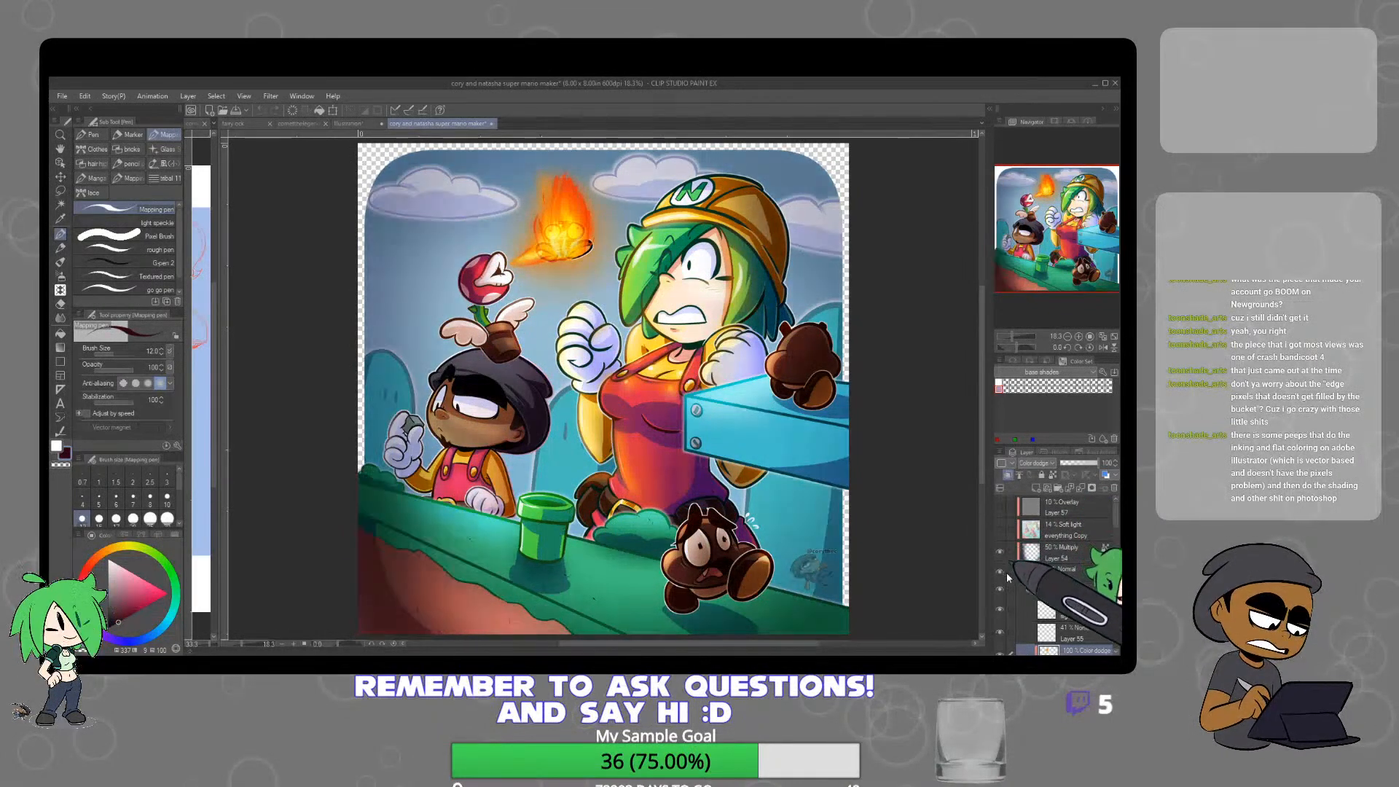
{"action": "left_click", "coordinate": [999, 544]}
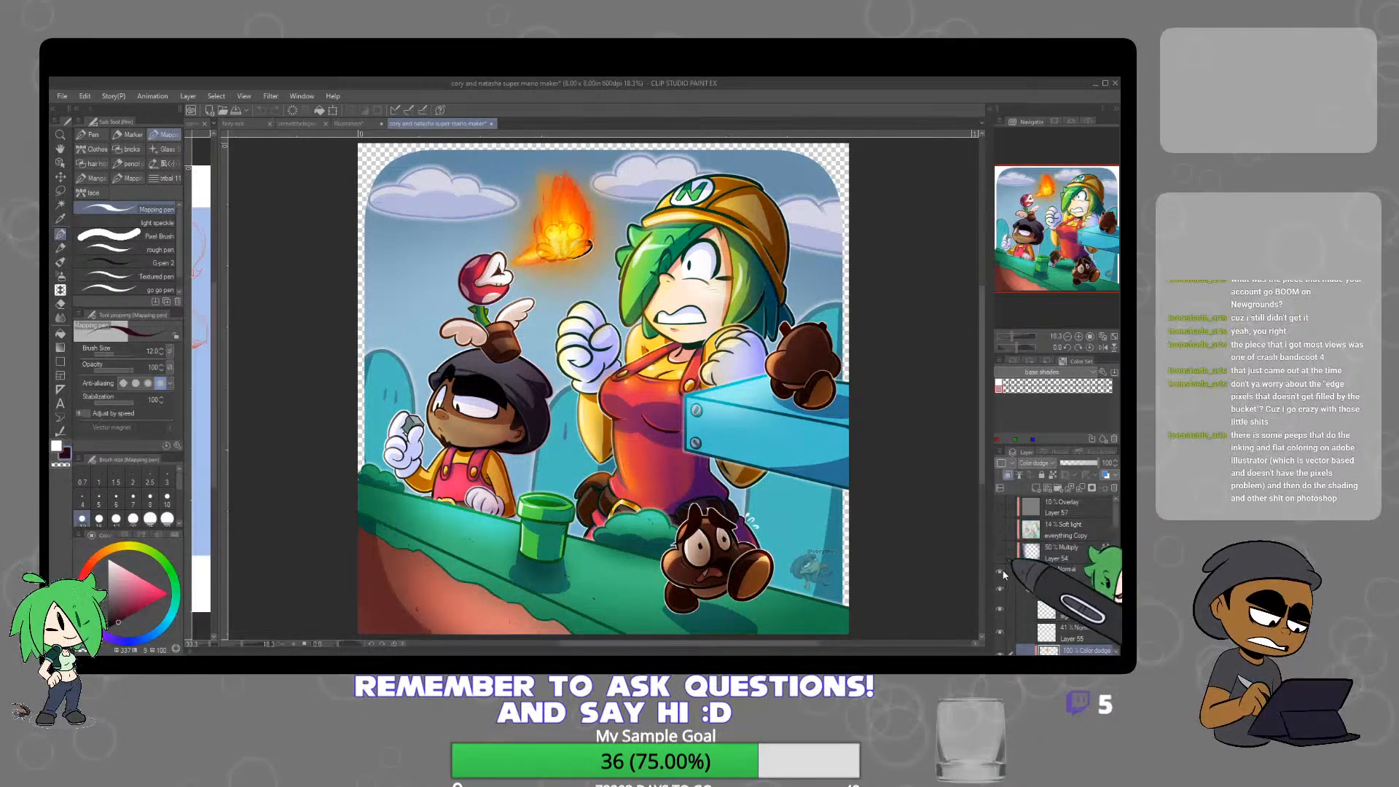
{"action": "left_click", "coordinate": [1000, 571]}
{"action": "left_click", "coordinate": [999, 569]}
Hide the foreground's Layer 55 and its Color dodge, Overlay and Multiply layers to inspect the artwork without them
{"action": "scroll", "coordinate": [1048, 579], "scroll_direction": "down", "scroll_amount": 2}
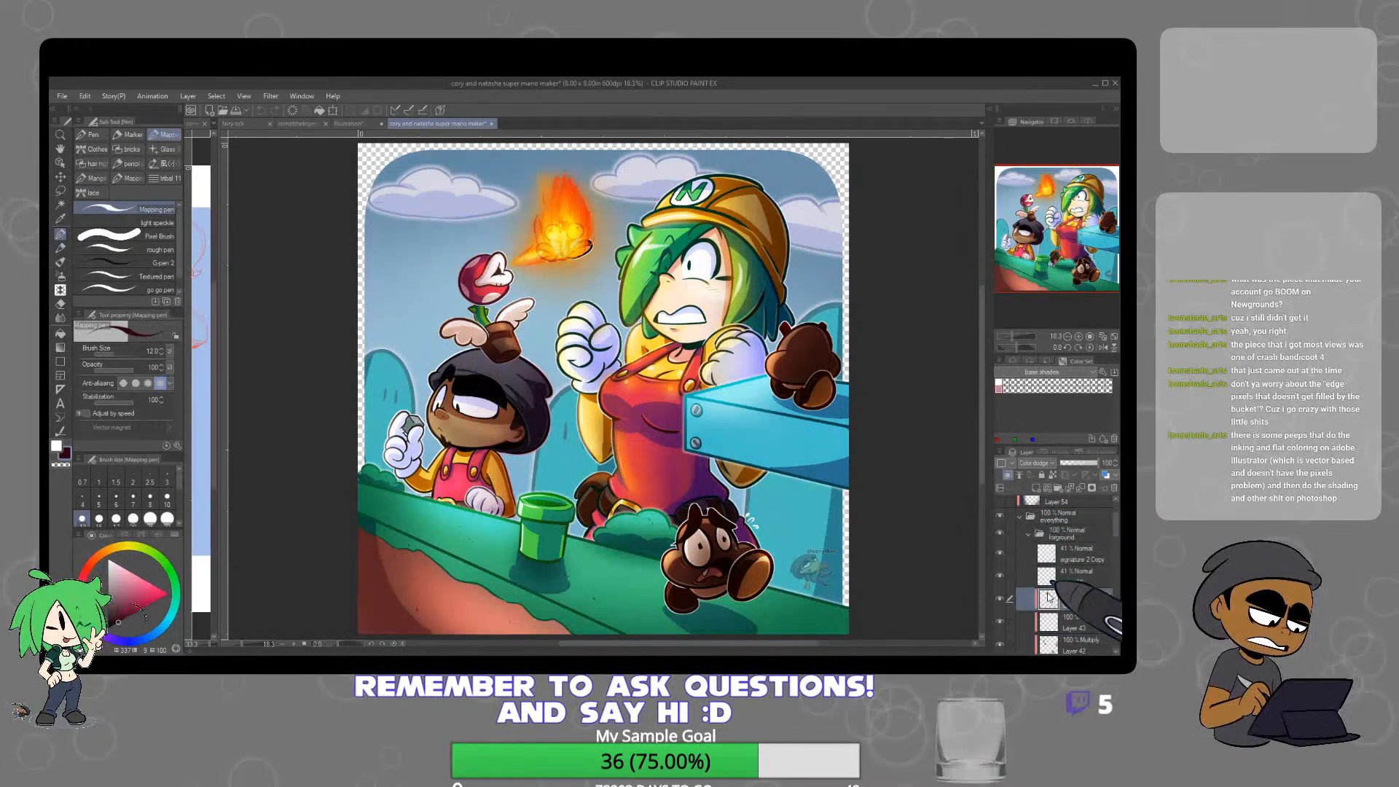
{"action": "mouse_move", "coordinate": [1113, 533]}
{"action": "left_mouse_down"}
{"action": "mouse_move", "coordinate": [1114, 548]}
{"action": "mouse_move", "coordinate": [1115, 533]}
{"action": "left_mouse_up"}
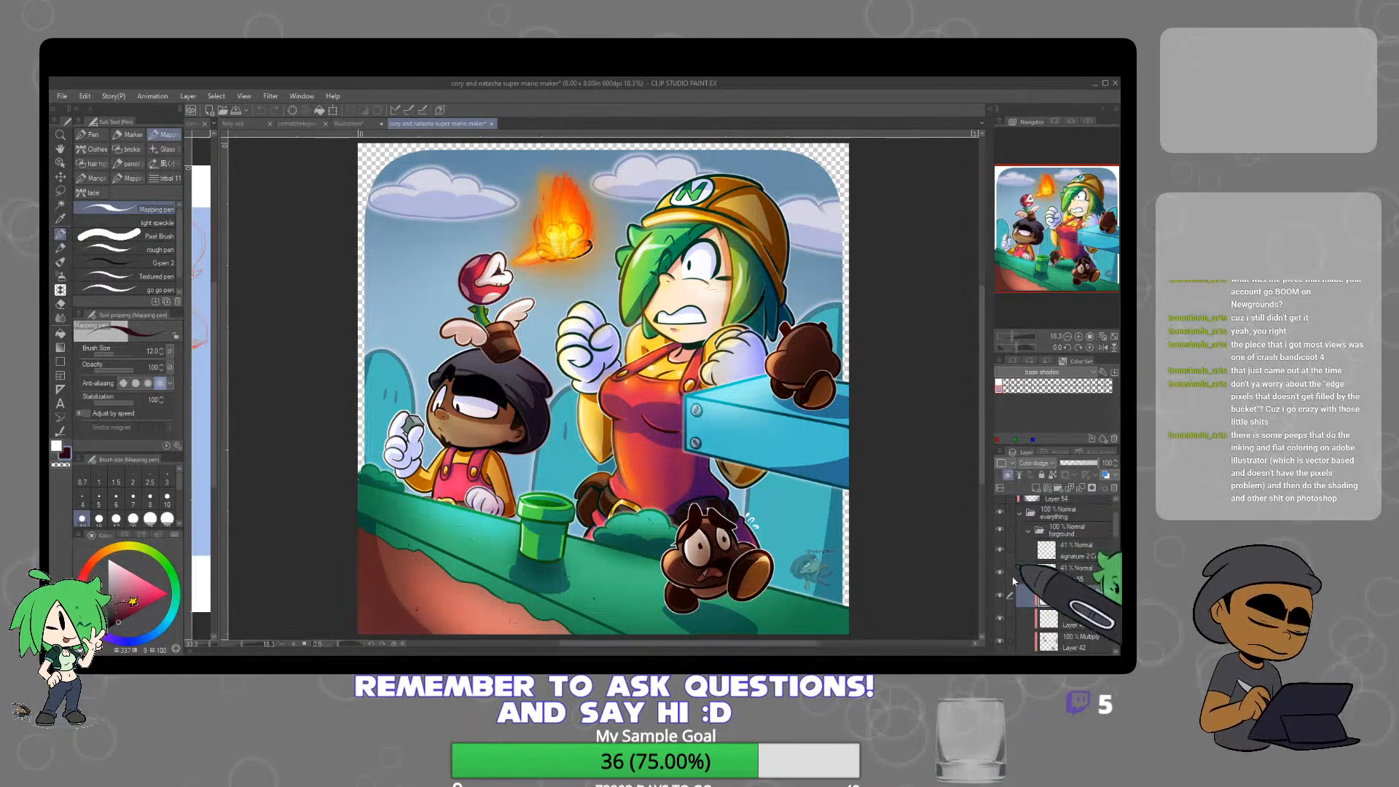
{"action": "left_click", "coordinate": [999, 574]}
{"action": "left_click", "coordinate": [999, 596]}
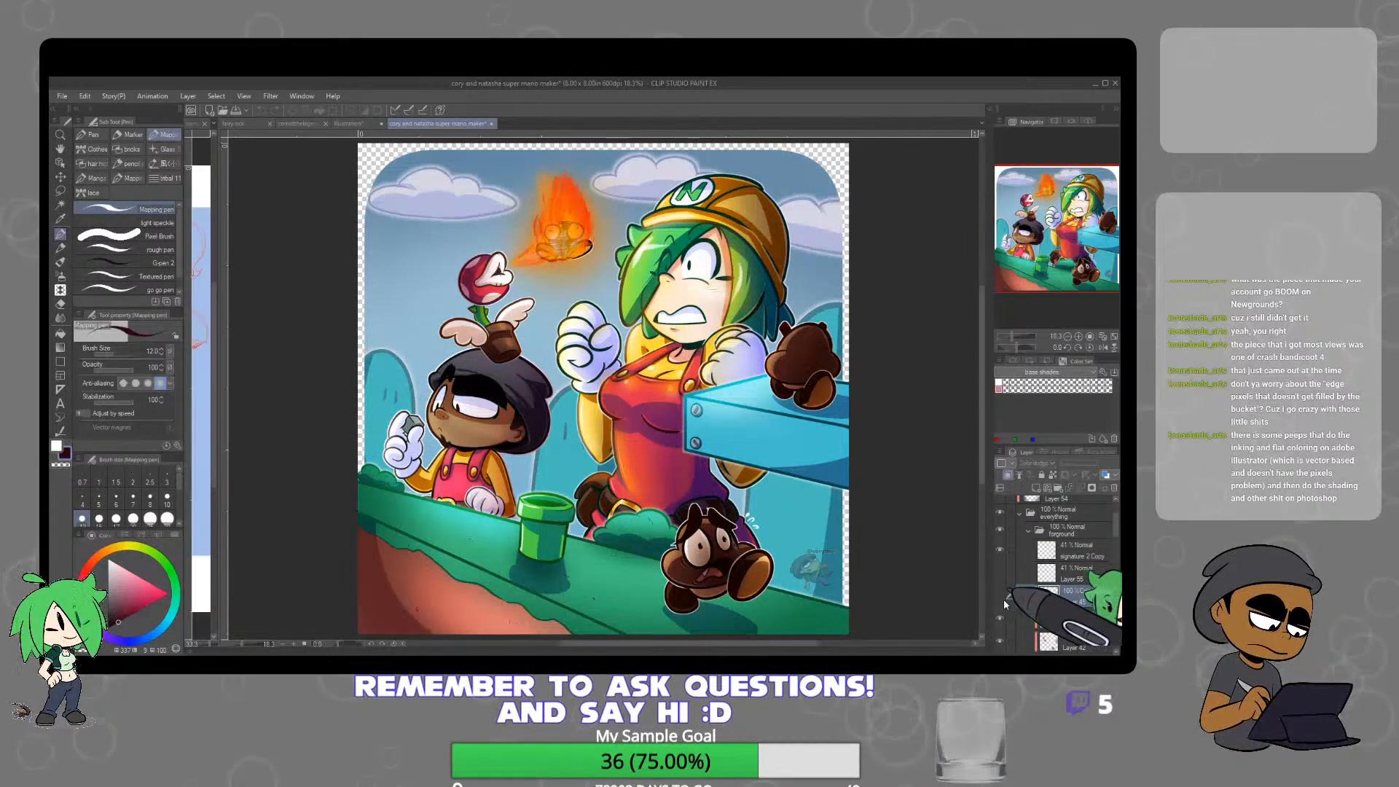
{"action": "scroll", "coordinate": [1110, 565], "scroll_direction": "down", "scroll_amount": 2}
{"action": "scroll", "coordinate": [1117, 544], "scroll_direction": "down", "scroll_amount": 2}
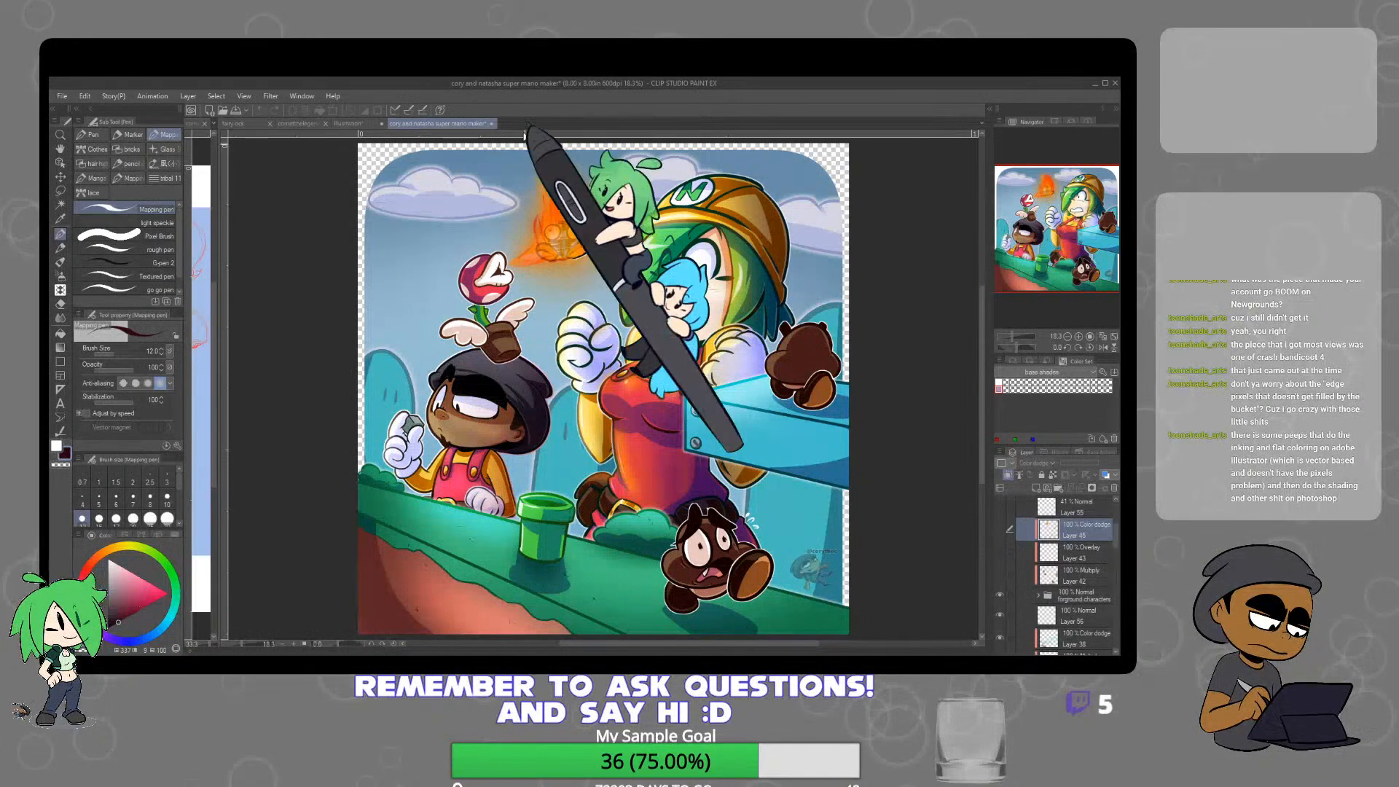
Close the Super Mario Maker illustration and open the layered sharkapus drawing
{"action": "left_click", "coordinate": [629, 298]}
{"action": "left_click", "coordinate": [63, 96]}
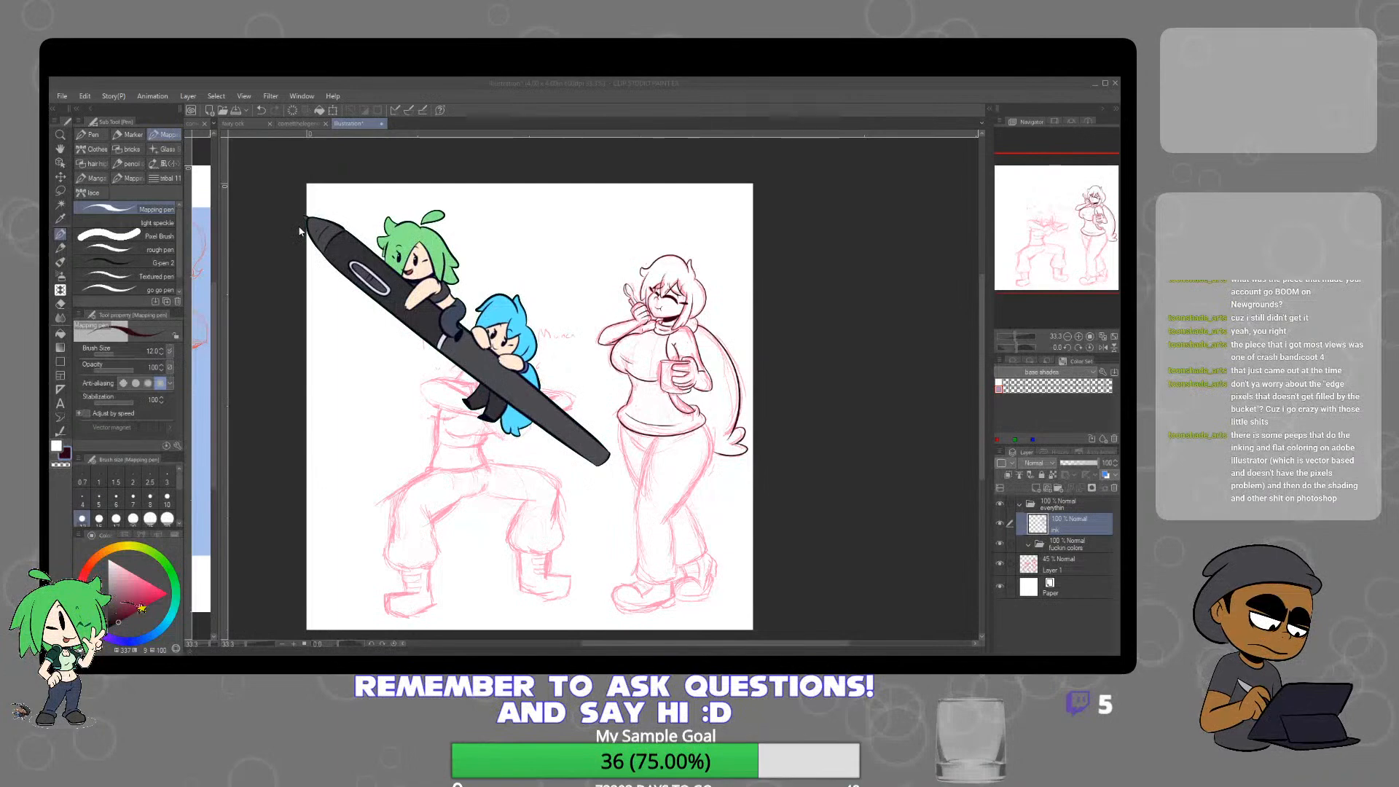
{"action": "left_click", "coordinate": [572, 509]}
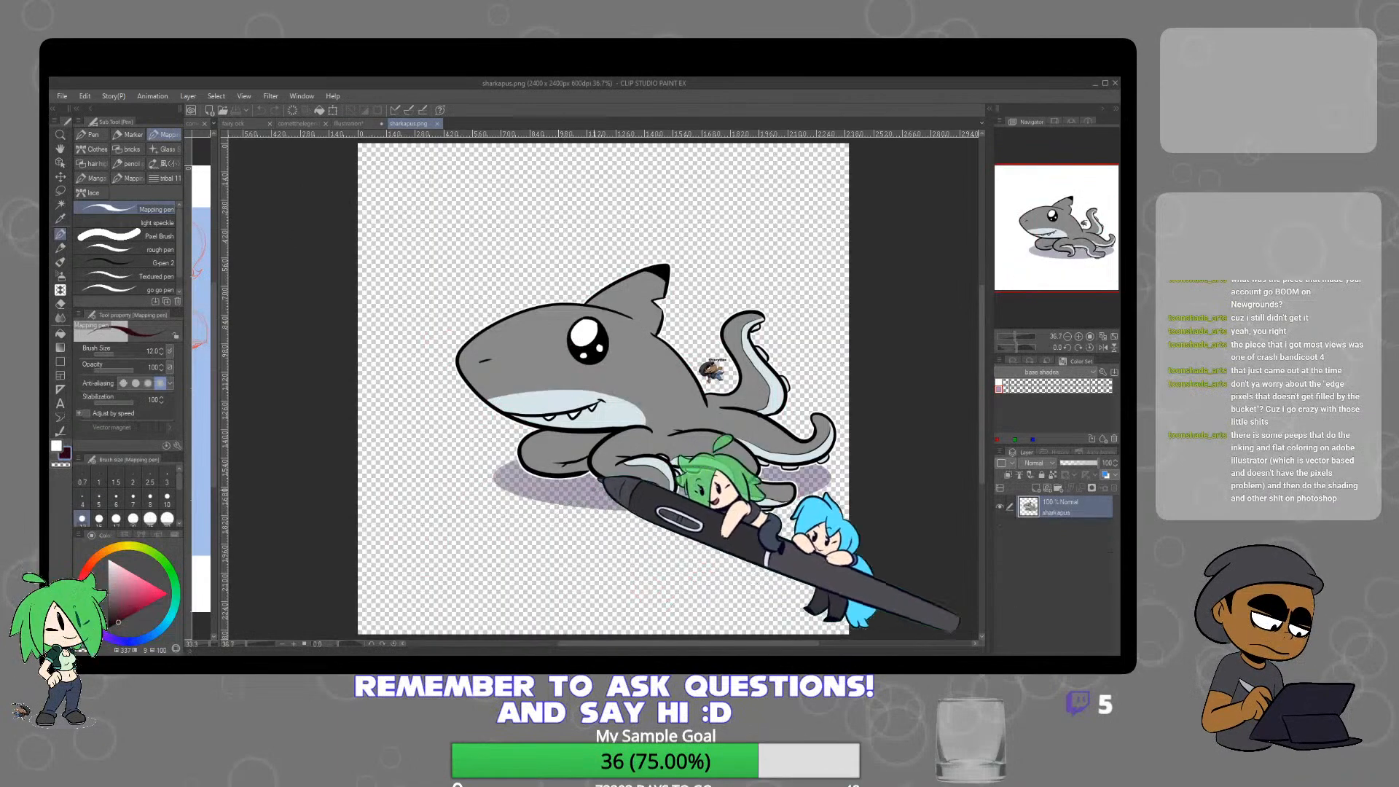
{"action": "left_click", "coordinate": [437, 123]}
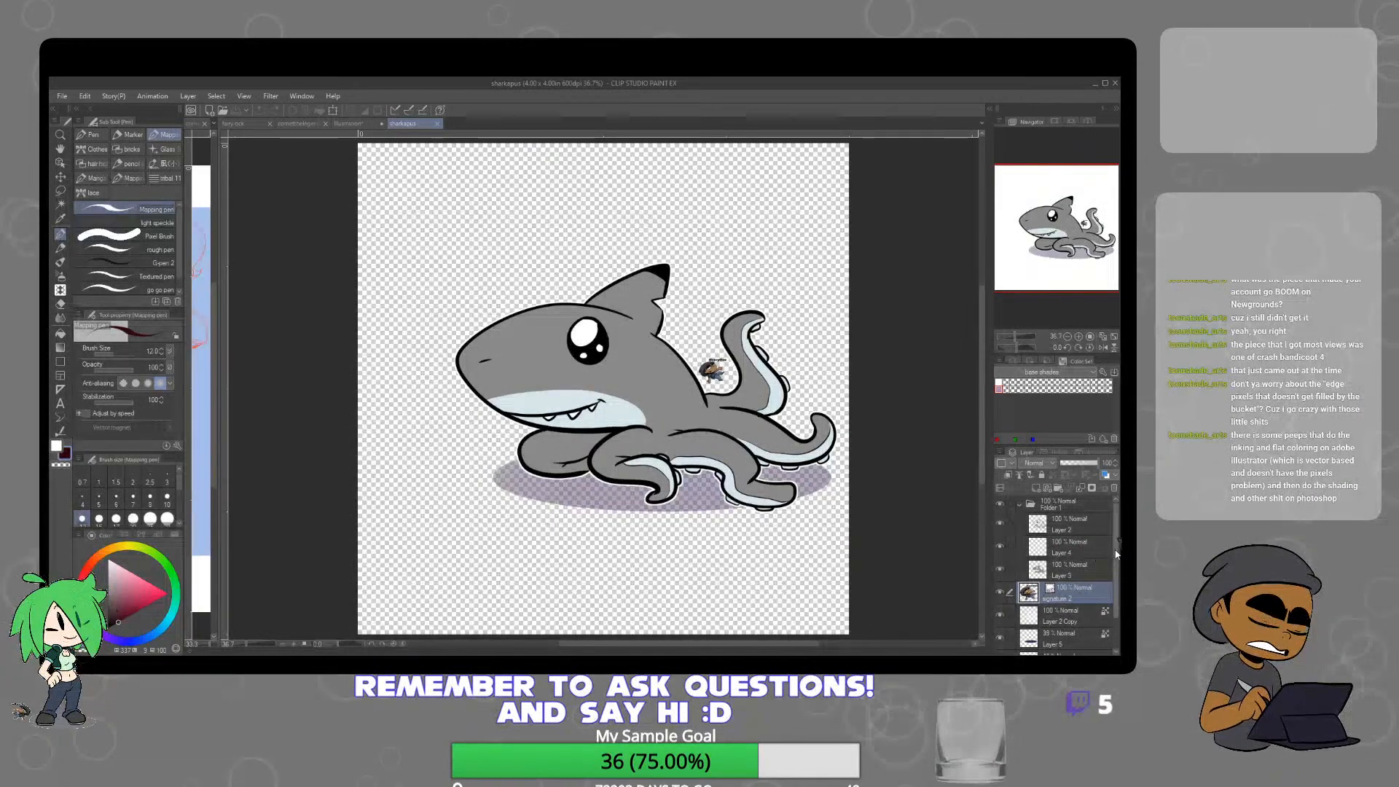
Toggle the shark drawing's sketch, line and flat colour layers to examine how the artwork is built up
{"action": "scroll", "coordinate": [1112, 553], "scroll_direction": "down", "scroll_amount": 3}
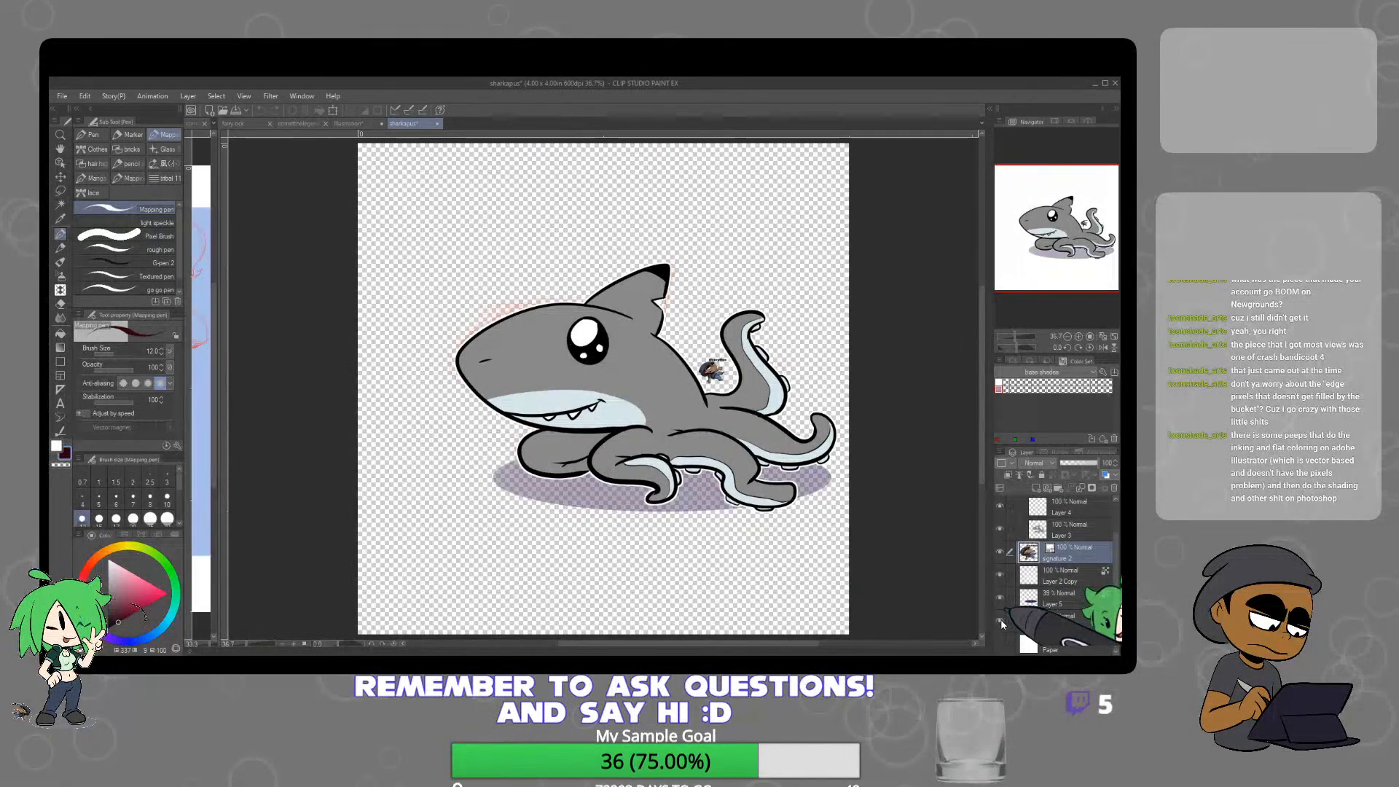
{"action": "scroll", "coordinate": [1094, 584], "scroll_direction": "up", "scroll_amount": 3}
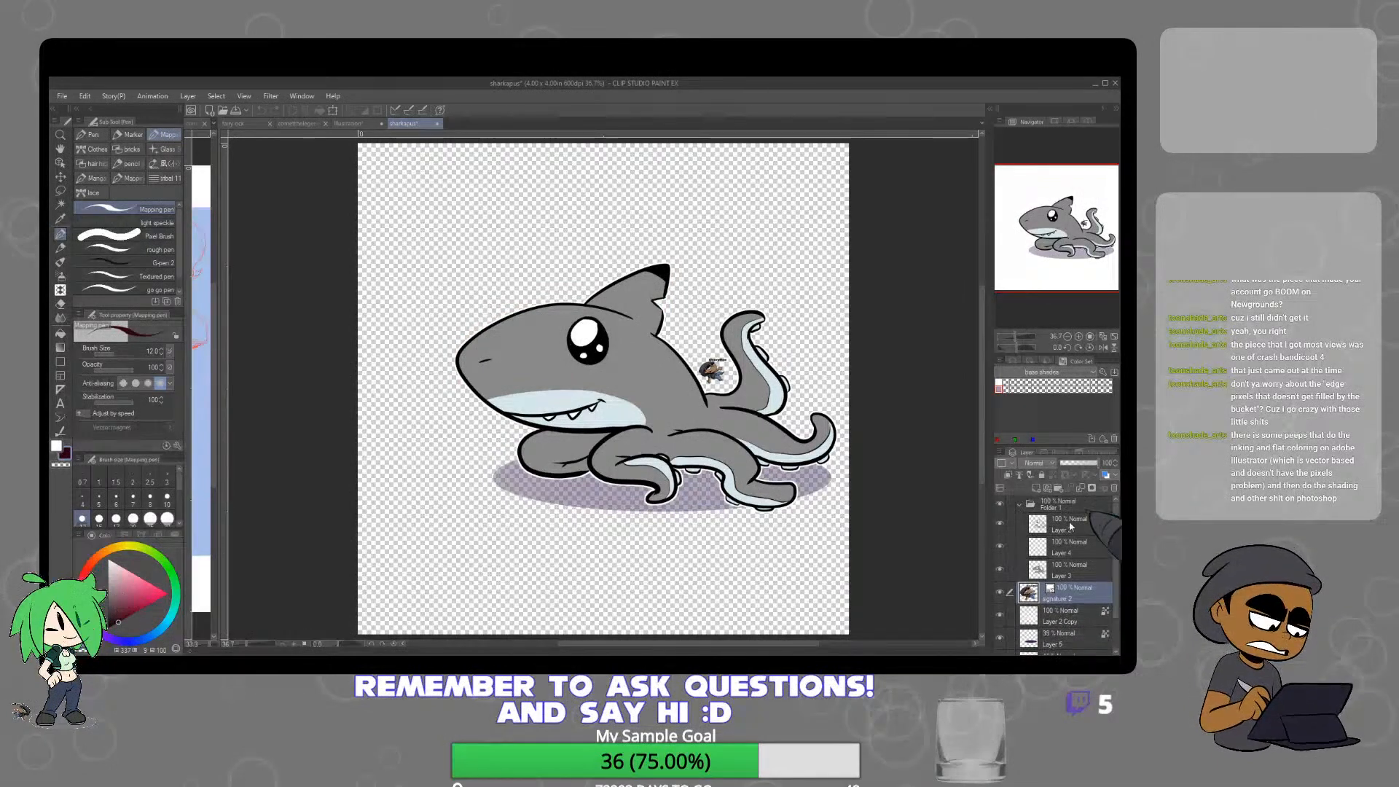
{"action": "left_click", "coordinate": [999, 522]}
{"action": "left_click", "coordinate": [999, 522]}
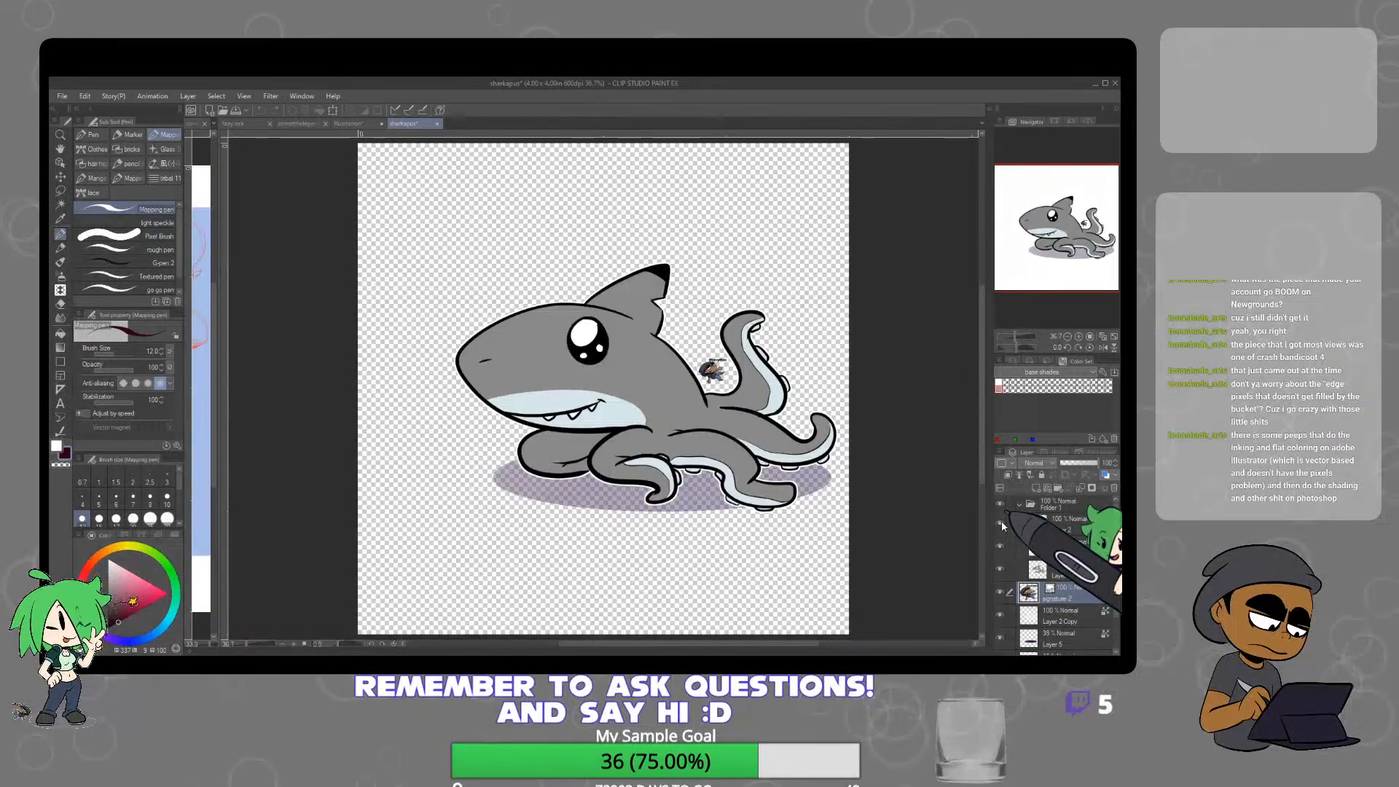
{"action": "left_click", "coordinate": [998, 567]}
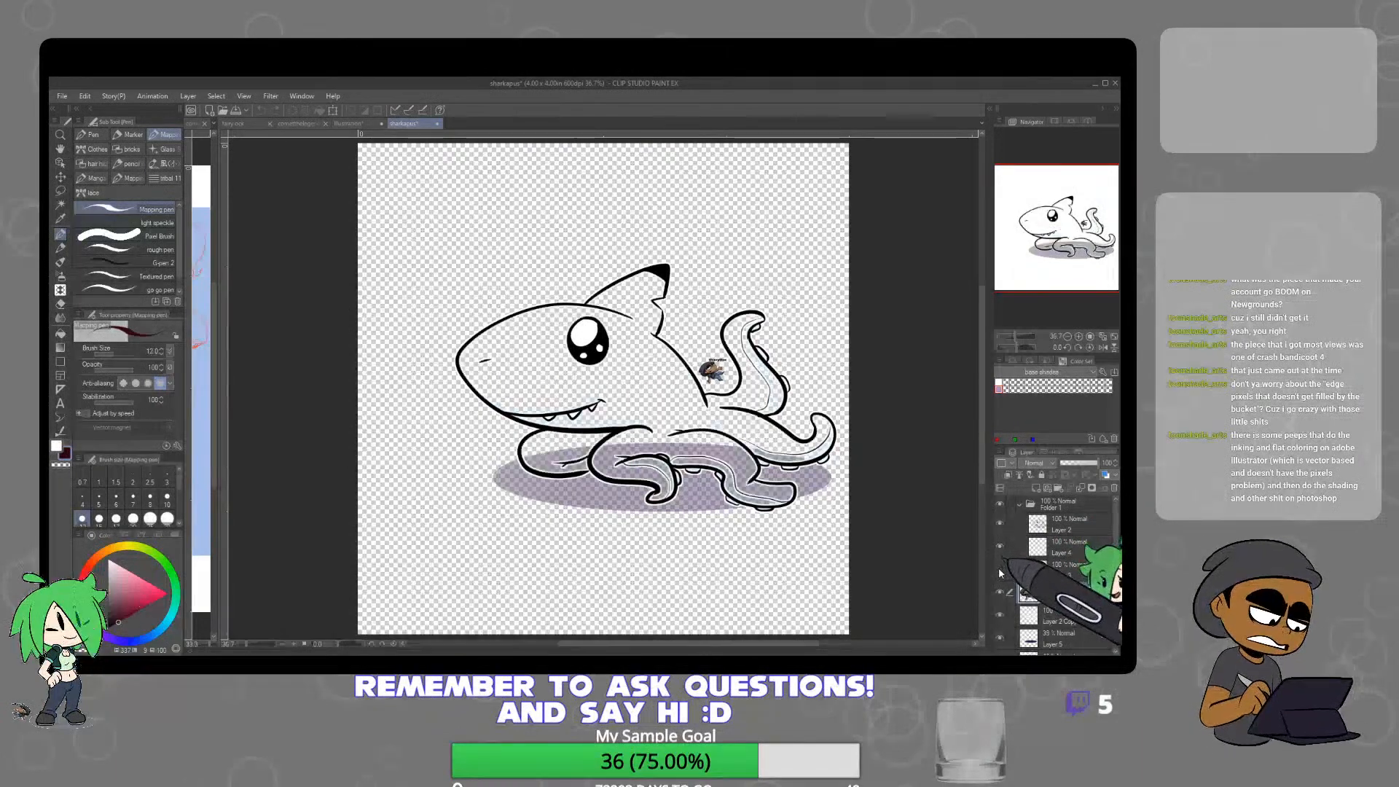
{"action": "left_click", "coordinate": [998, 567]}
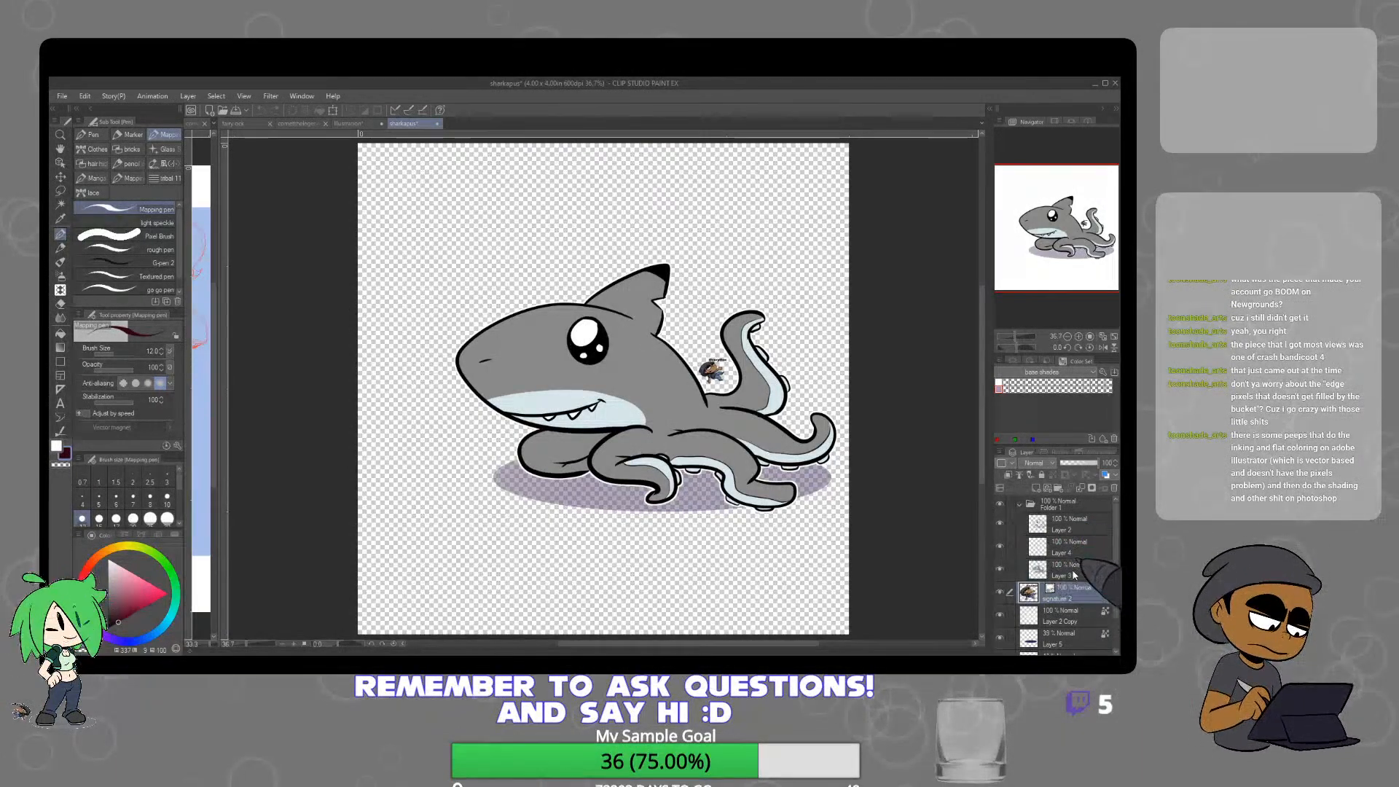
{"action": "left_click", "coordinate": [1000, 568]}
{"action": "left_click", "coordinate": [1000, 567]}
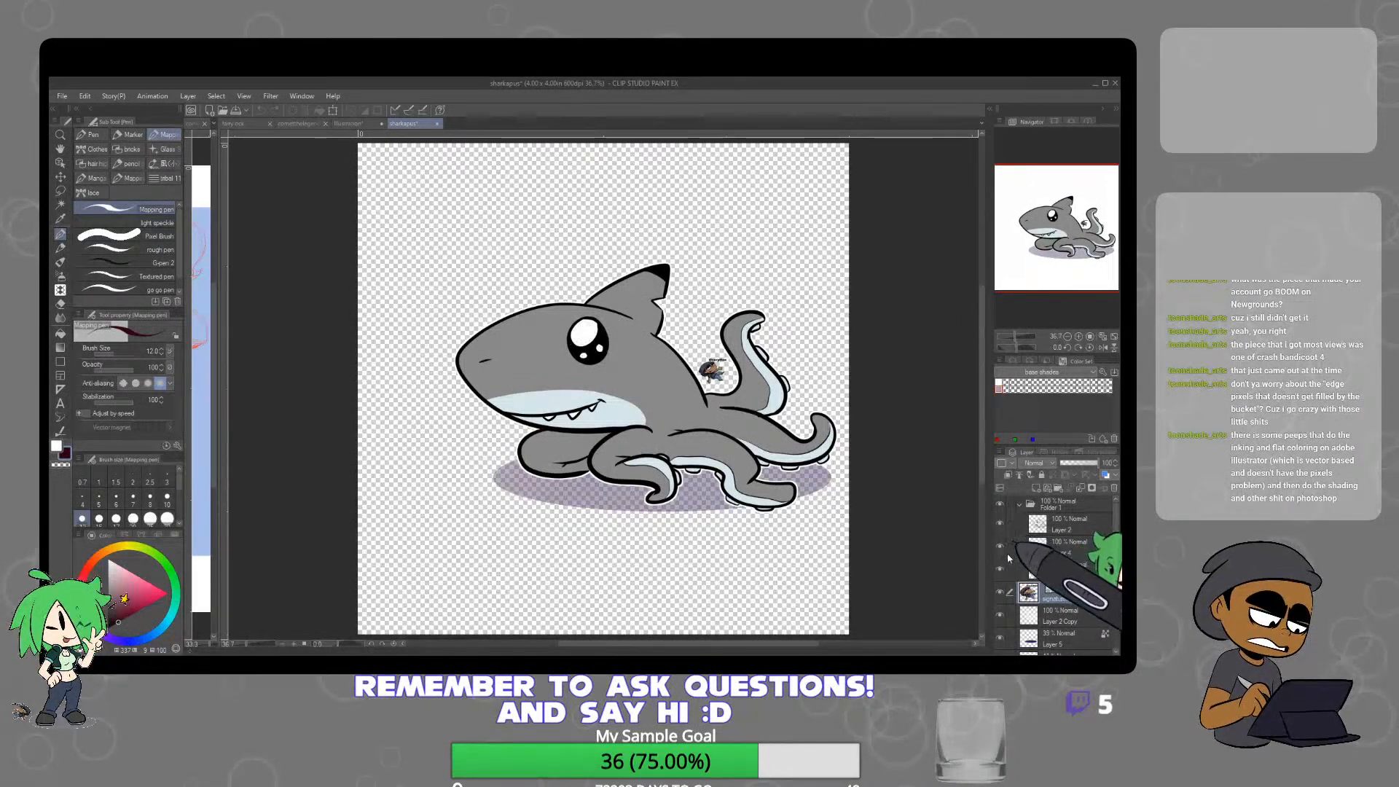
{"action": "scroll", "coordinate": [1082, 571], "scroll_direction": "down", "scroll_amount": 2}
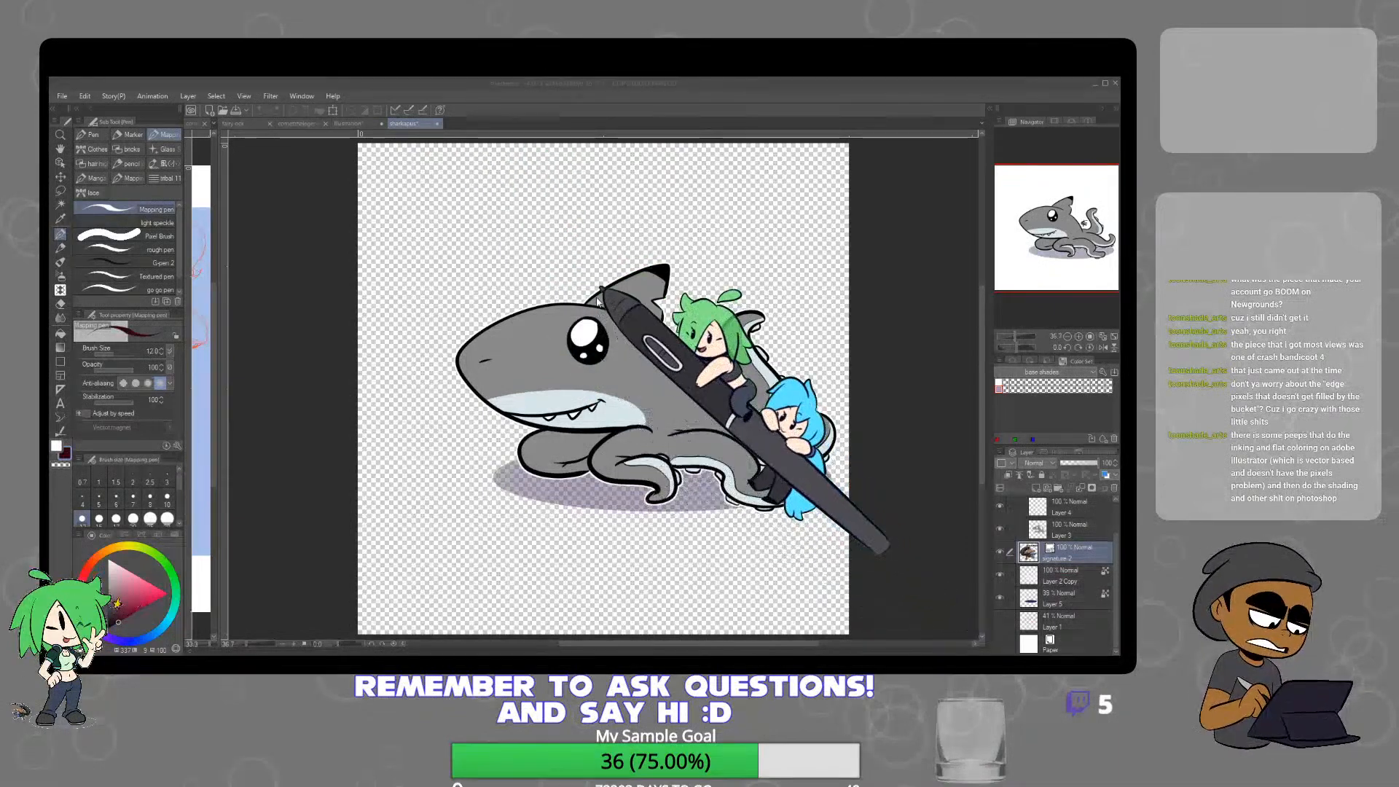
Switch to the "mario maker me" drawing and hide its Color dodge, Multiply and Hard light layers
{"action": "left_click", "coordinate": [671, 386]}
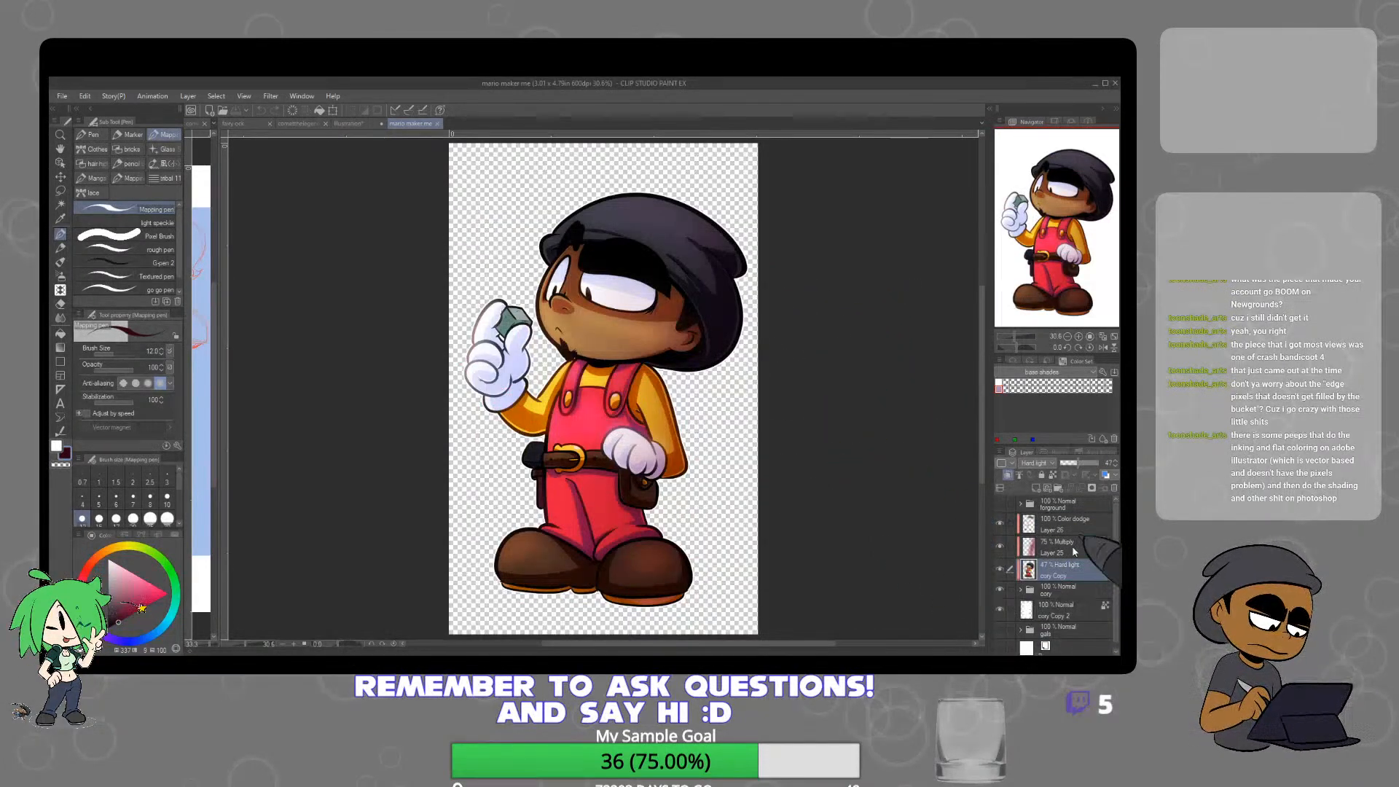
{"action": "left_click", "coordinate": [1000, 545]}
{"action": "left_click", "coordinate": [1001, 522]}
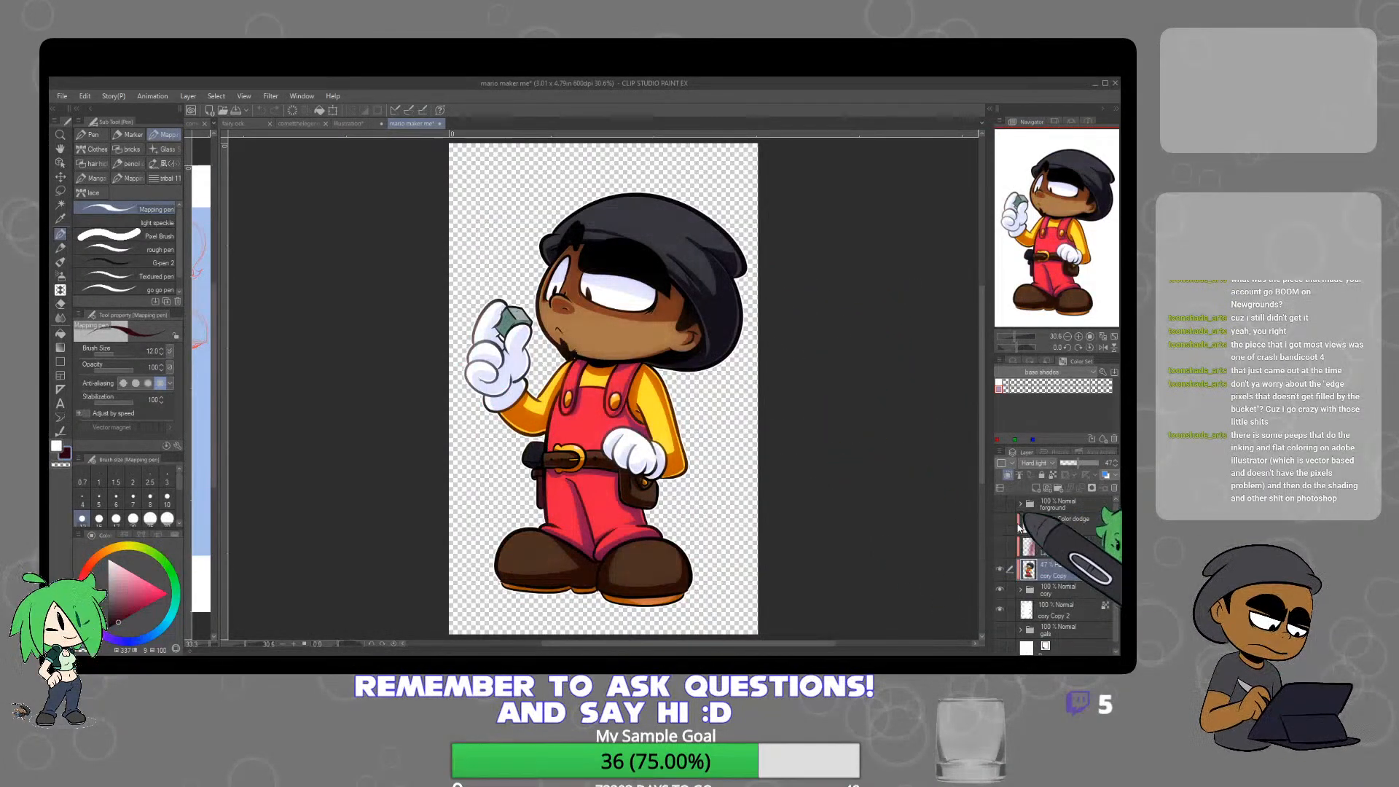
{"action": "left_click_drag", "start_coordinate": [1117, 534], "coordinate": [1117, 550]}
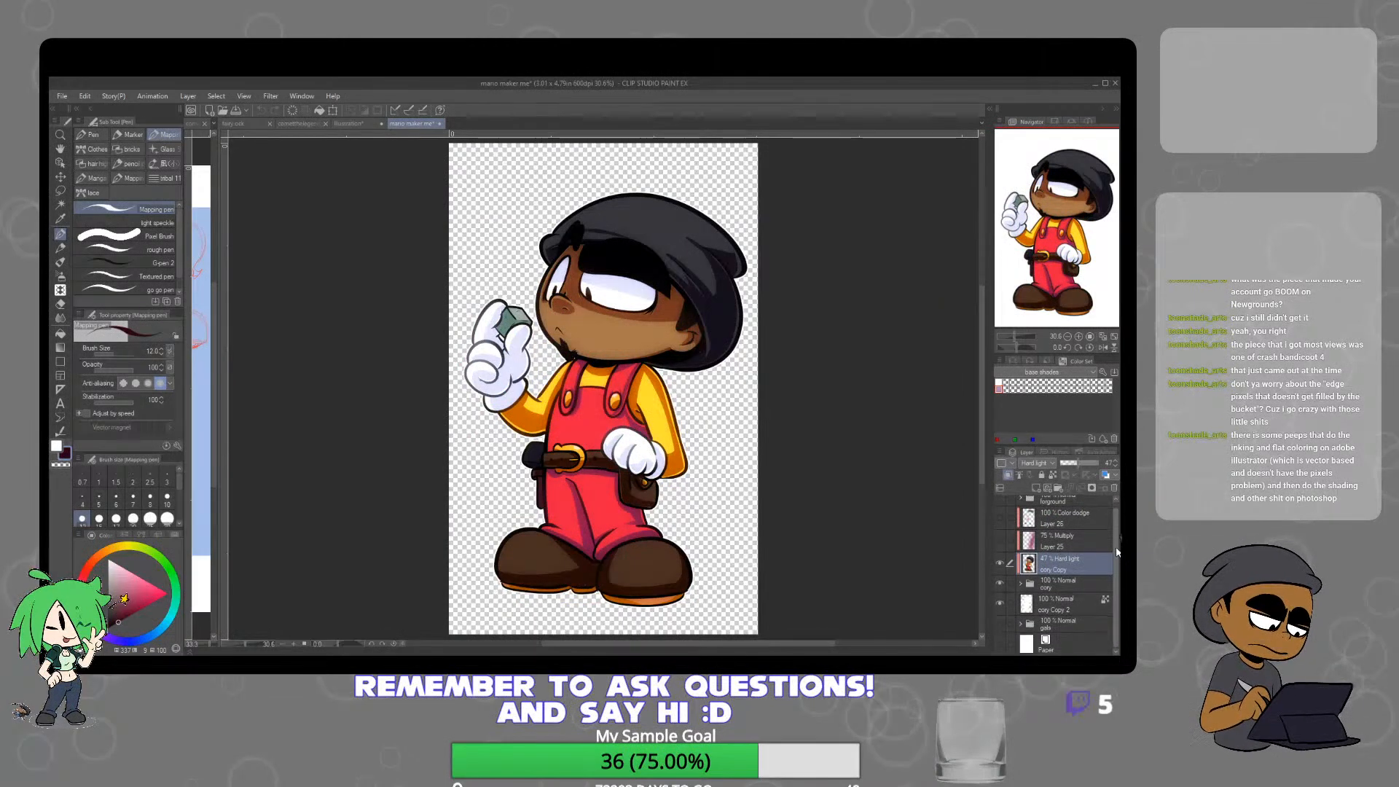
{"action": "left_click", "coordinate": [1000, 562]}
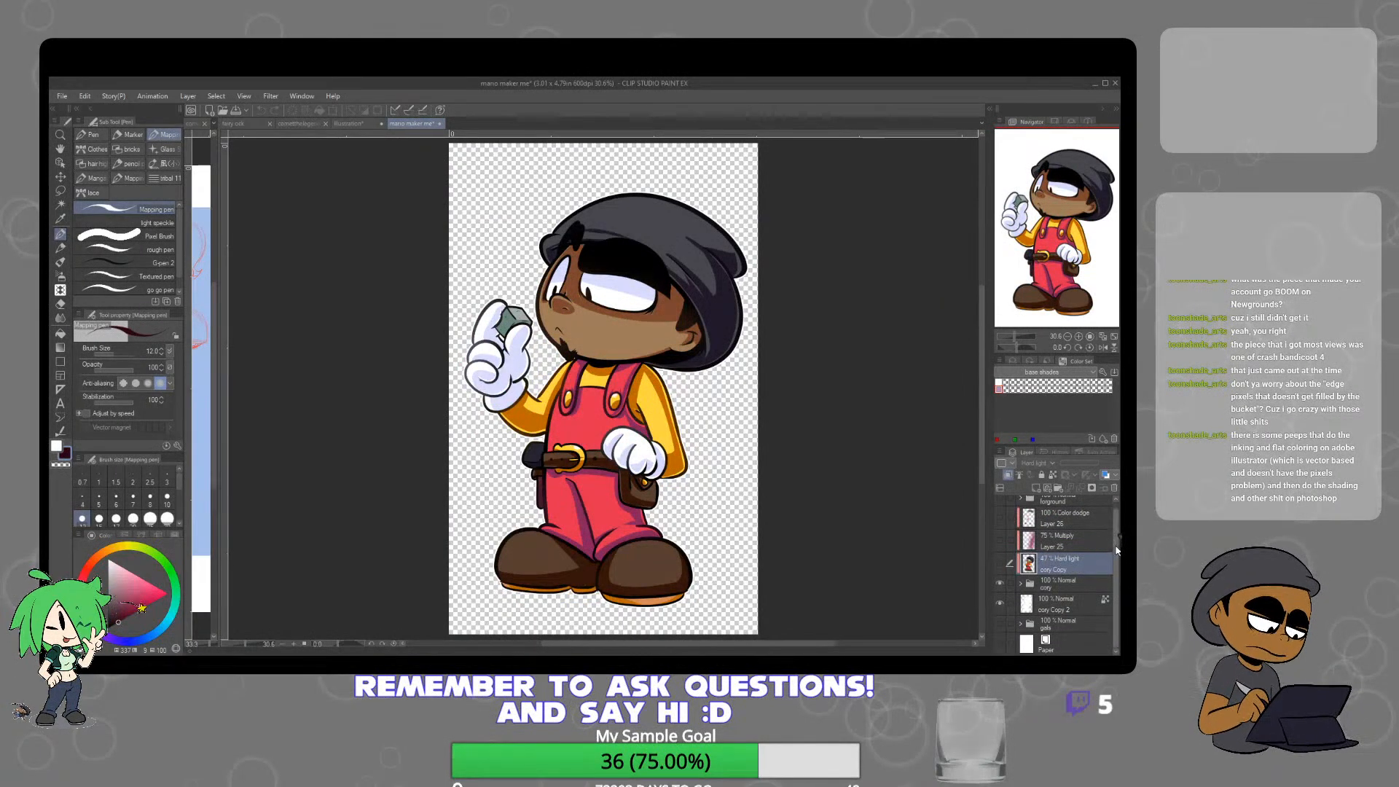
Expand the character's layer folder and toggle the 41% Screen layer to compare the shading, leaving it hidden
{"action": "left_click", "coordinate": [1020, 584]}
{"action": "scroll", "coordinate": [1063, 553], "scroll_direction": "down", "scroll_amount": 3}
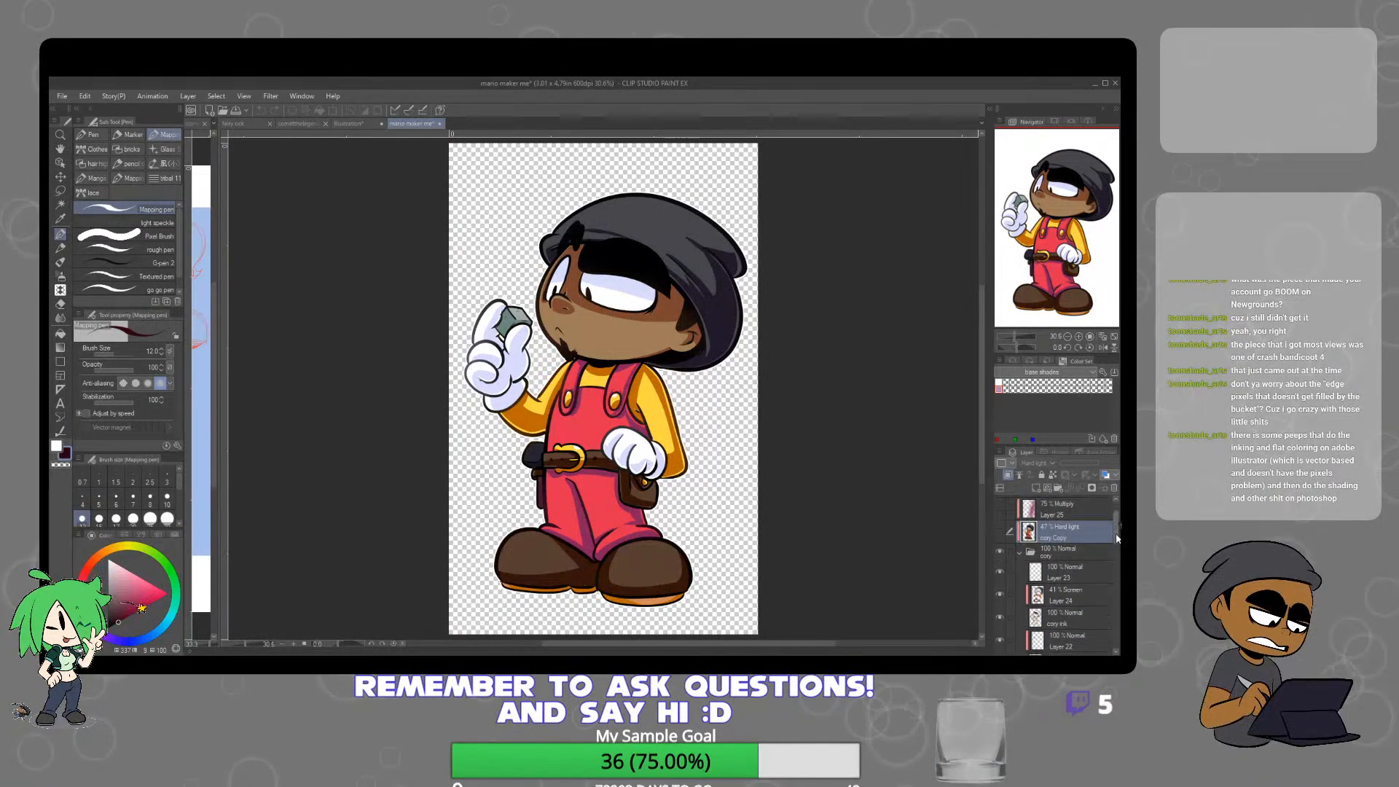
{"action": "left_click", "coordinate": [1000, 525]}
{"action": "left_click", "coordinate": [1000, 526]}
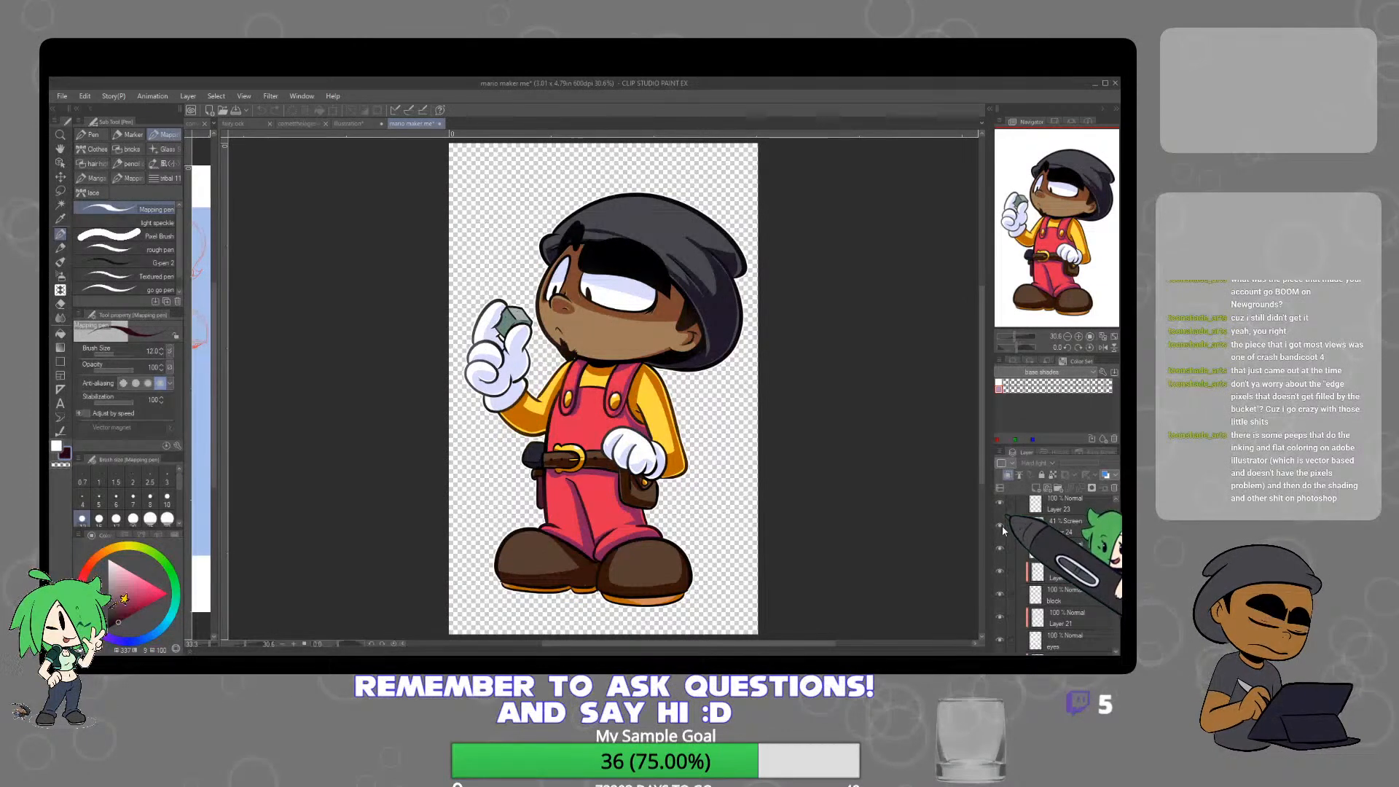
{"action": "left_click", "coordinate": [1000, 526]}
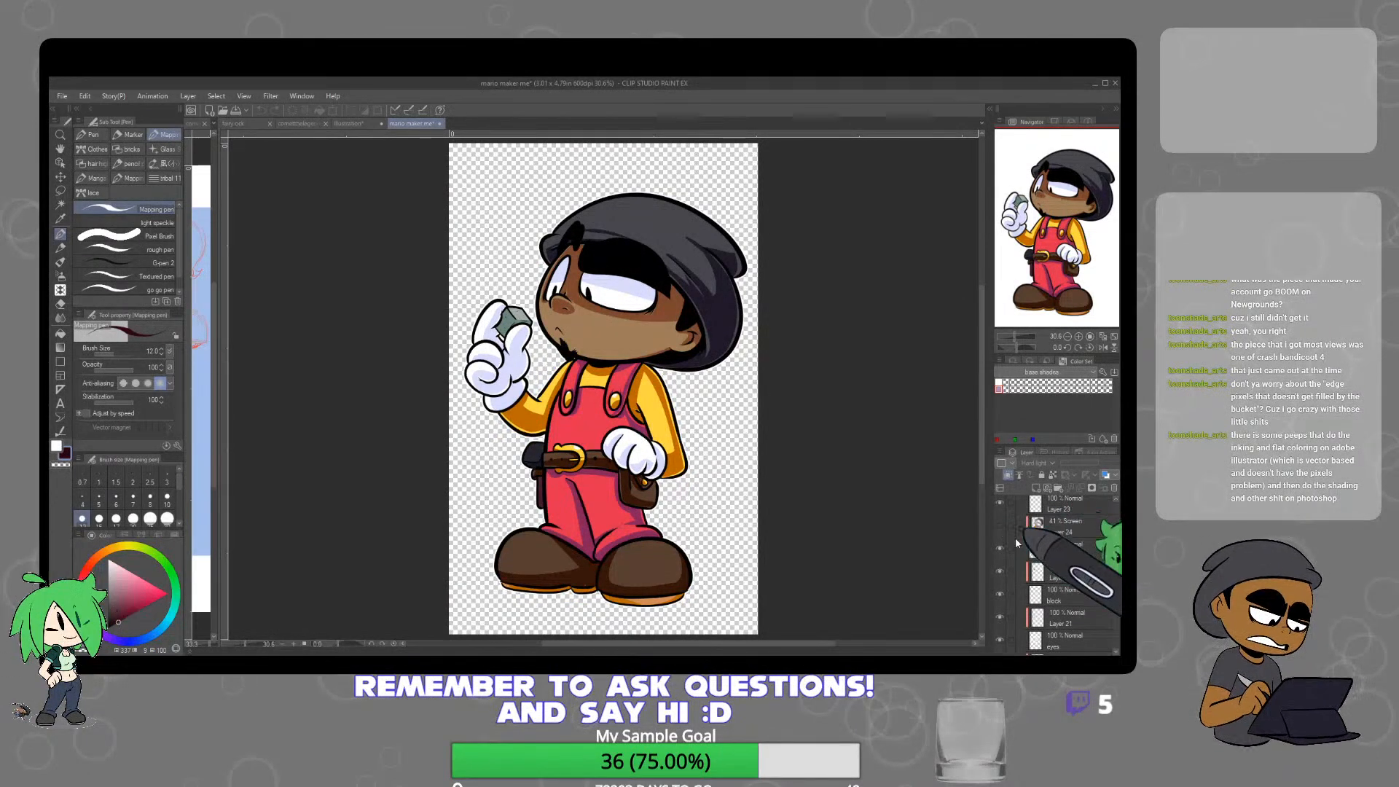
Show the 41% Screen layer again and toggle the character's base layer to examine the flat skin colour under the shading
{"action": "left_click", "coordinate": [1000, 526]}
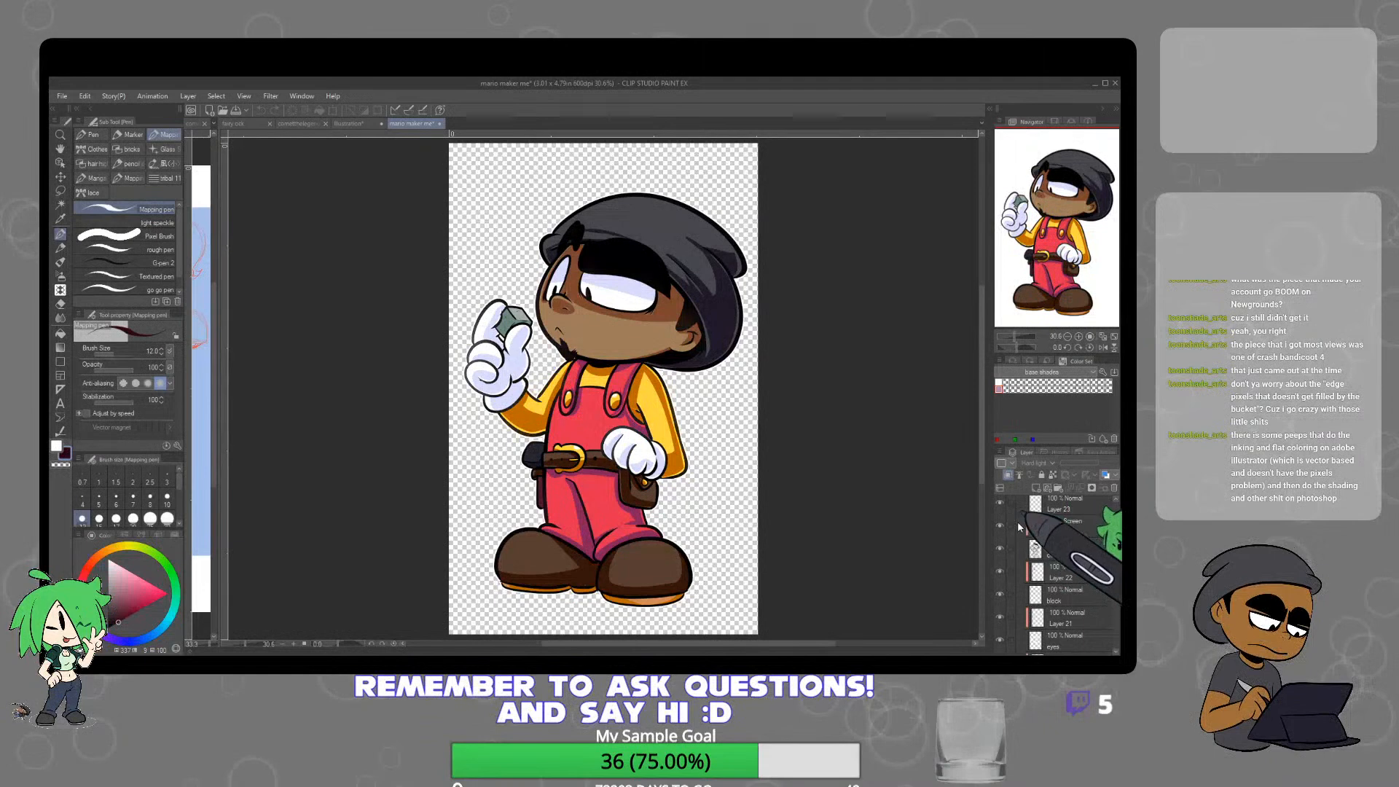
{"action": "scroll", "coordinate": [1117, 559], "scroll_direction": "down", "scroll_amount": 5}
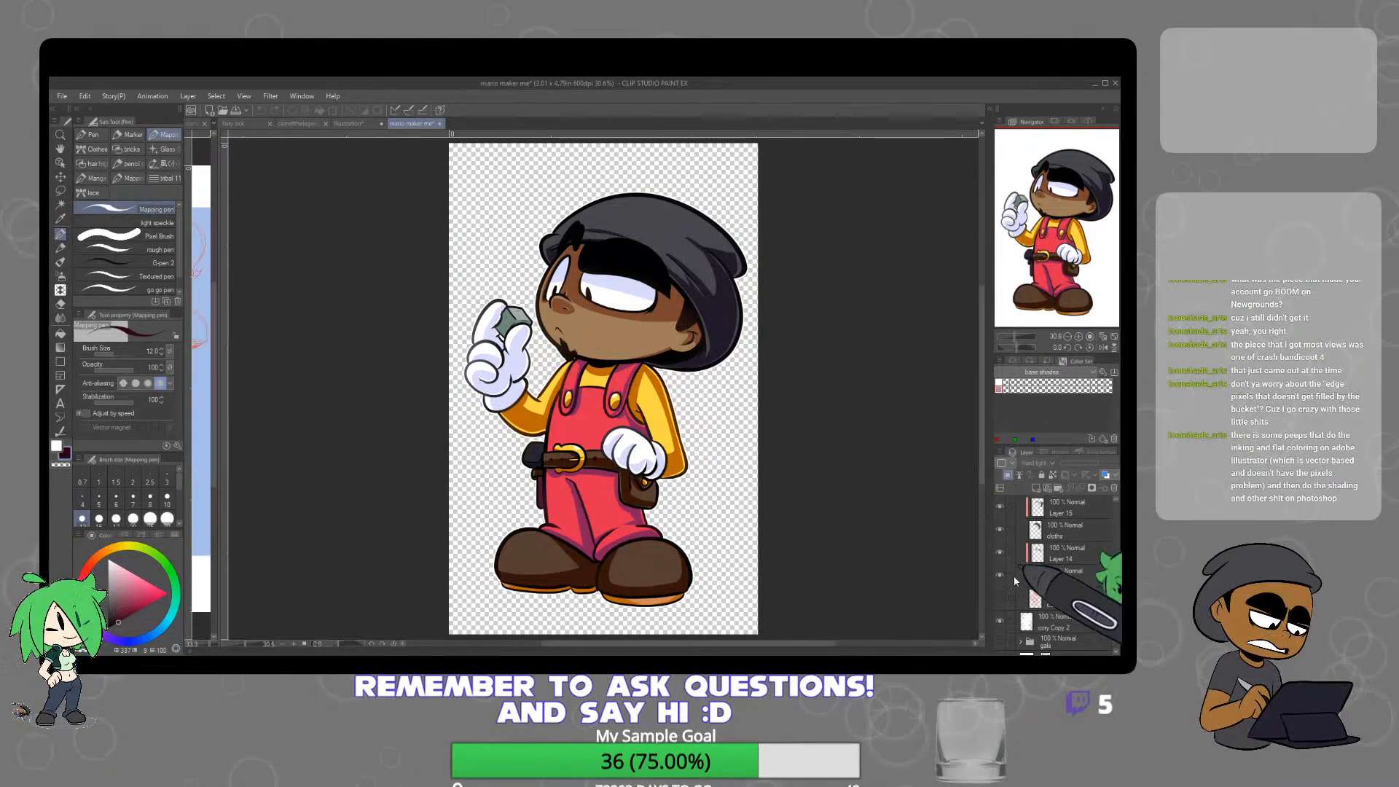
{"action": "left_click", "coordinate": [999, 572]}
{"action": "left_click", "coordinate": [999, 572]}
{"action": "left_click", "coordinate": [999, 573]}
{"action": "left_click", "coordinate": [999, 573]}
{"action": "left_click", "coordinate": [999, 573]}
{"action": "left_click", "coordinate": [999, 572]}
{"action": "left_click", "coordinate": [999, 572]}
{"action": "left_click", "coordinate": [999, 572]}
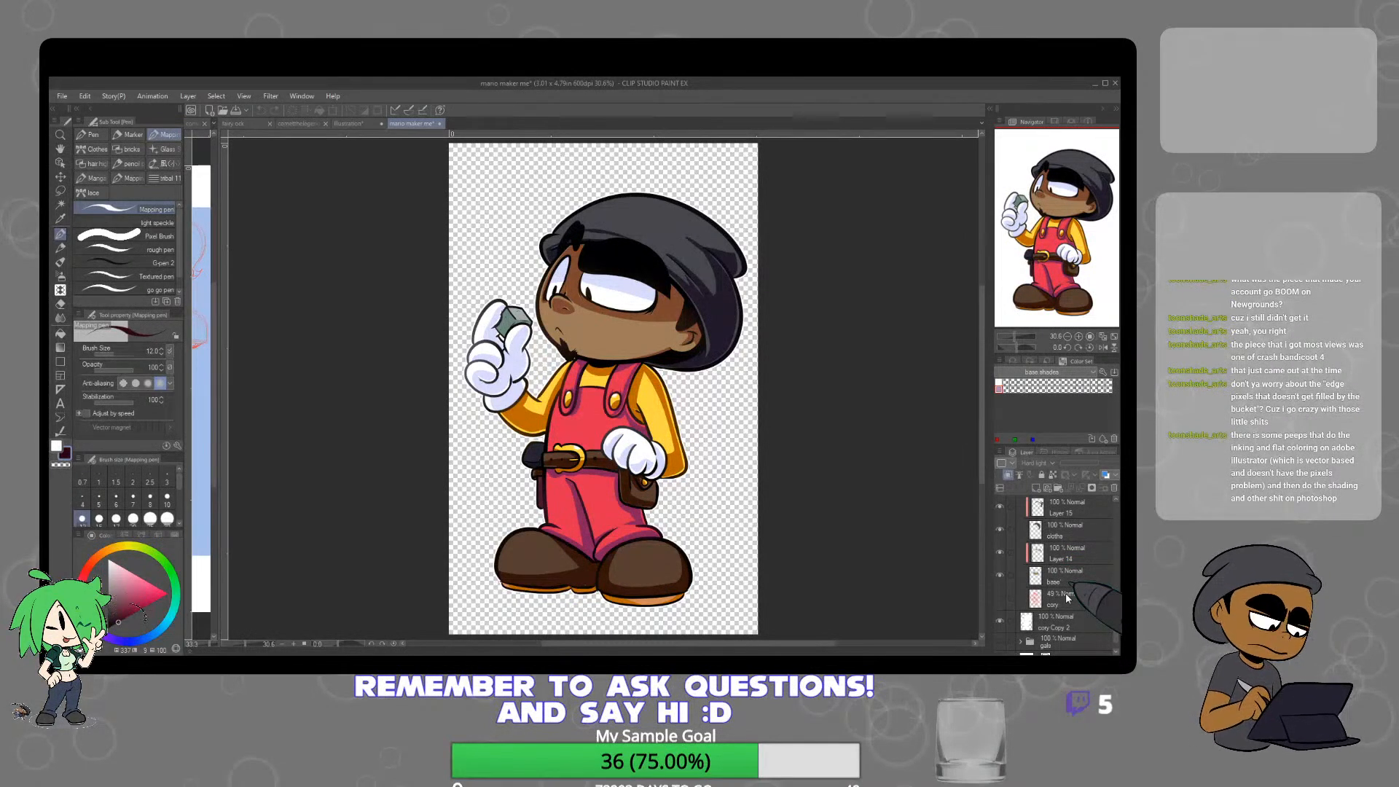
Try shifting the hue of the character's skin on the base layer
{"action": "left_click", "coordinate": [1069, 576]}
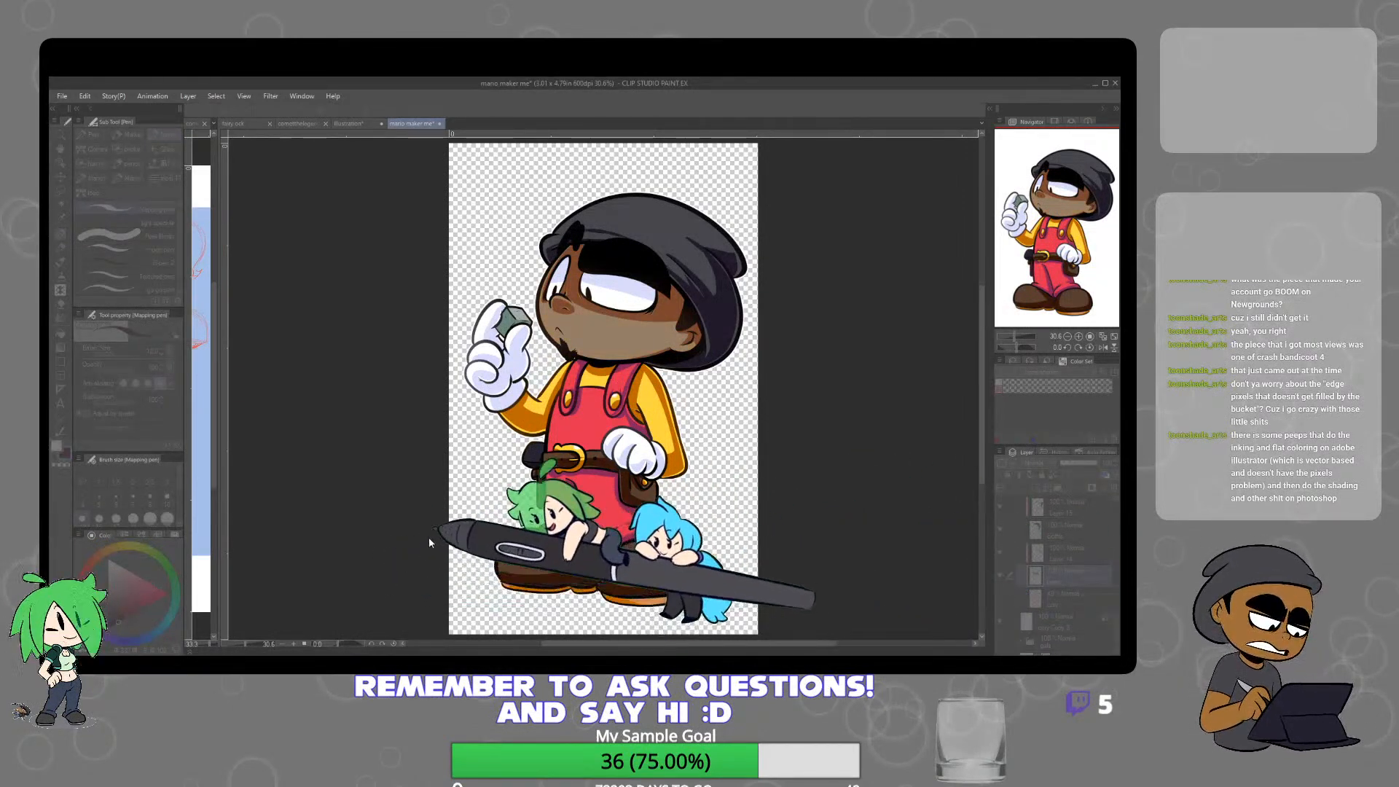
{"action": "left_click_drag", "start_coordinate": [491, 543], "coordinate": [377, 547]}
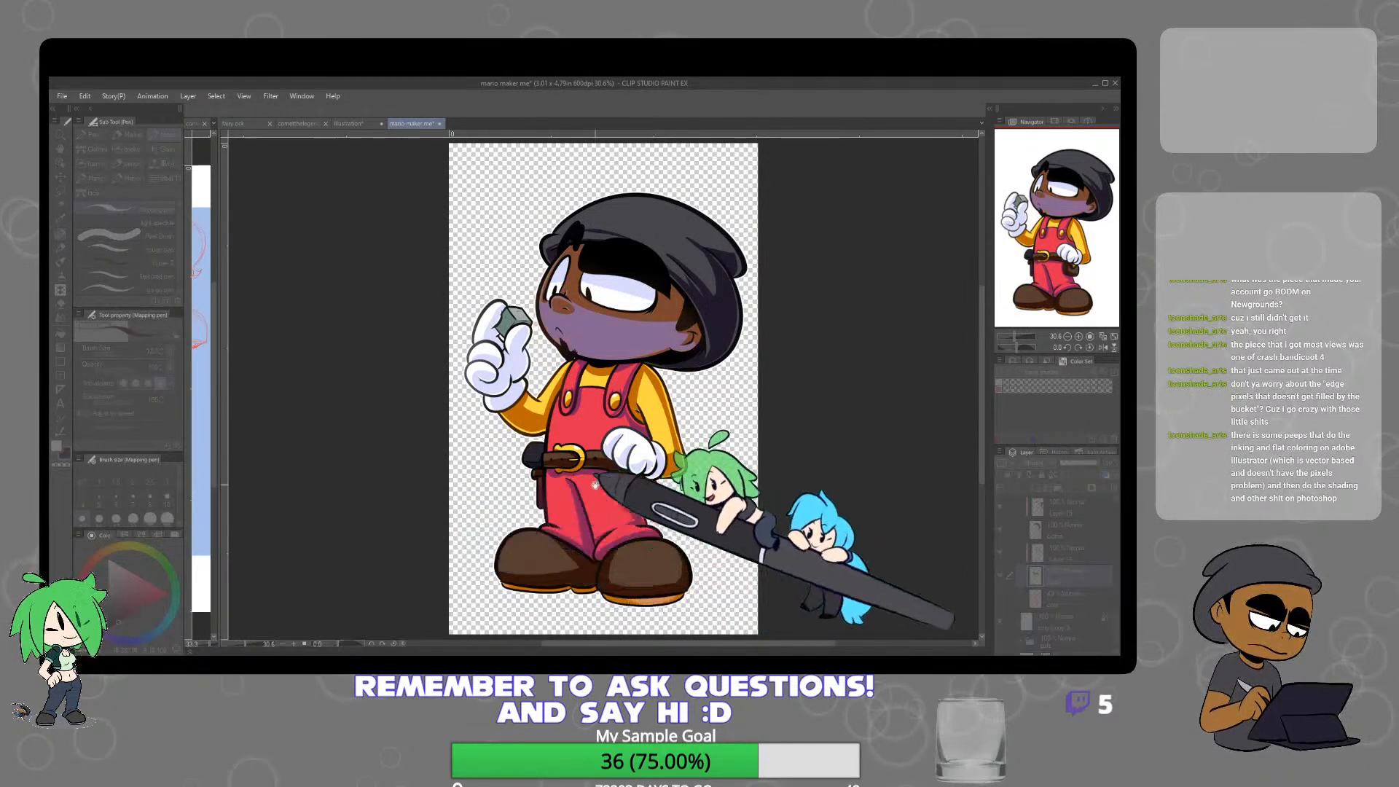
{"action": "left_click", "coordinate": [573, 517]}
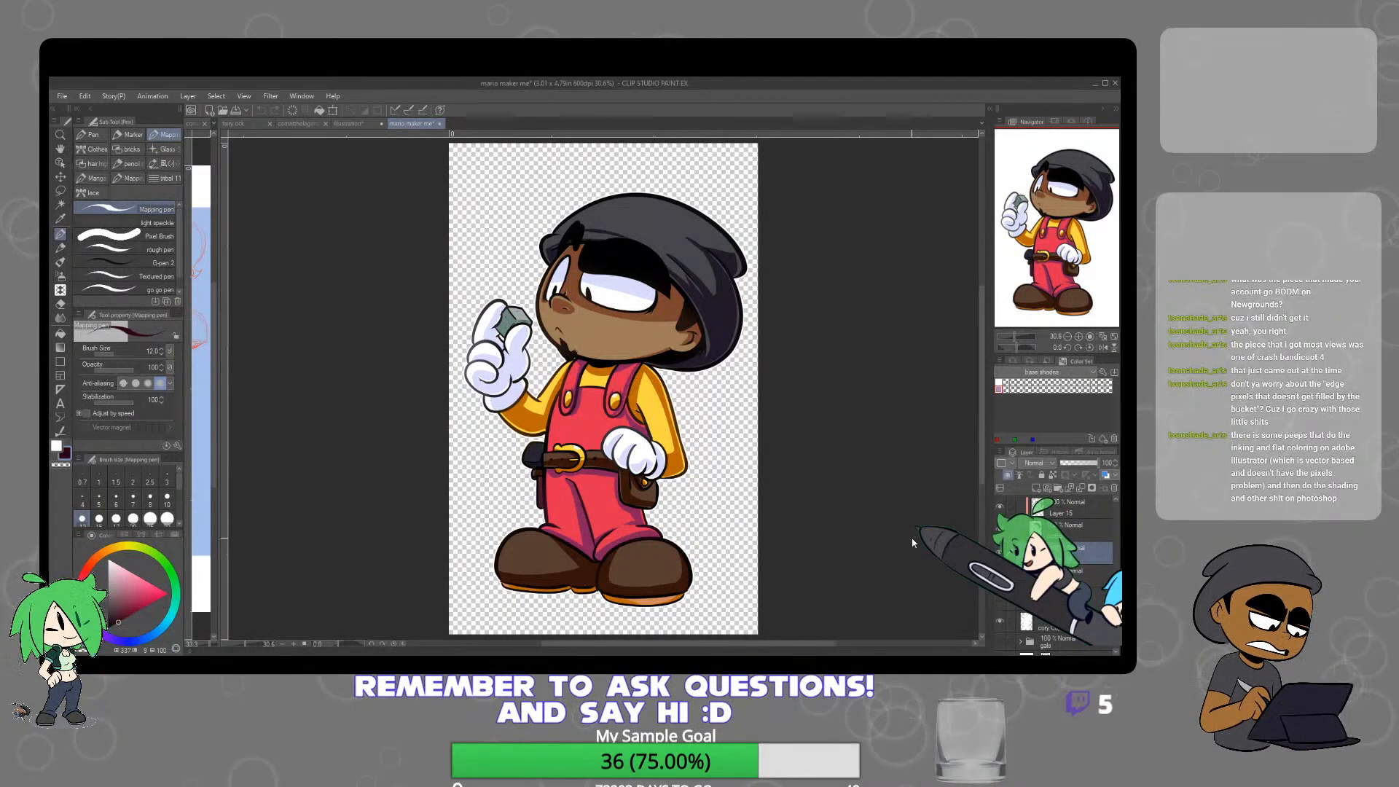
Try different hues for the skin shadows on Layer 14, directly above the base layer
{"action": "left_click_drag", "start_coordinate": [474, 535], "coordinate": [525, 538]}
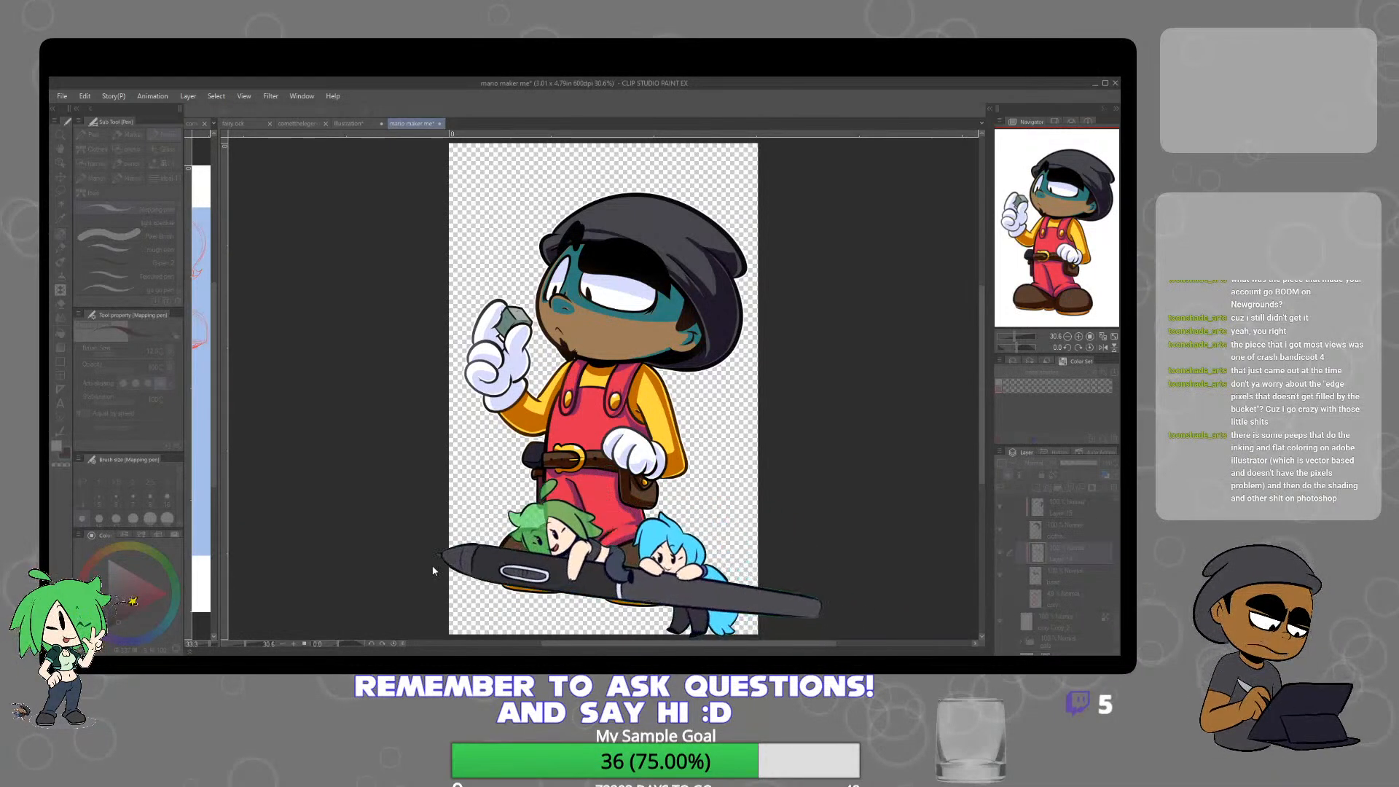
{"action": "mouse_move", "coordinate": [420, 535]}
{"action": "left_mouse_down"}
{"action": "mouse_move", "coordinate": [371, 537]}
{"action": "mouse_move", "coordinate": [408, 532]}
{"action": "left_mouse_up"}
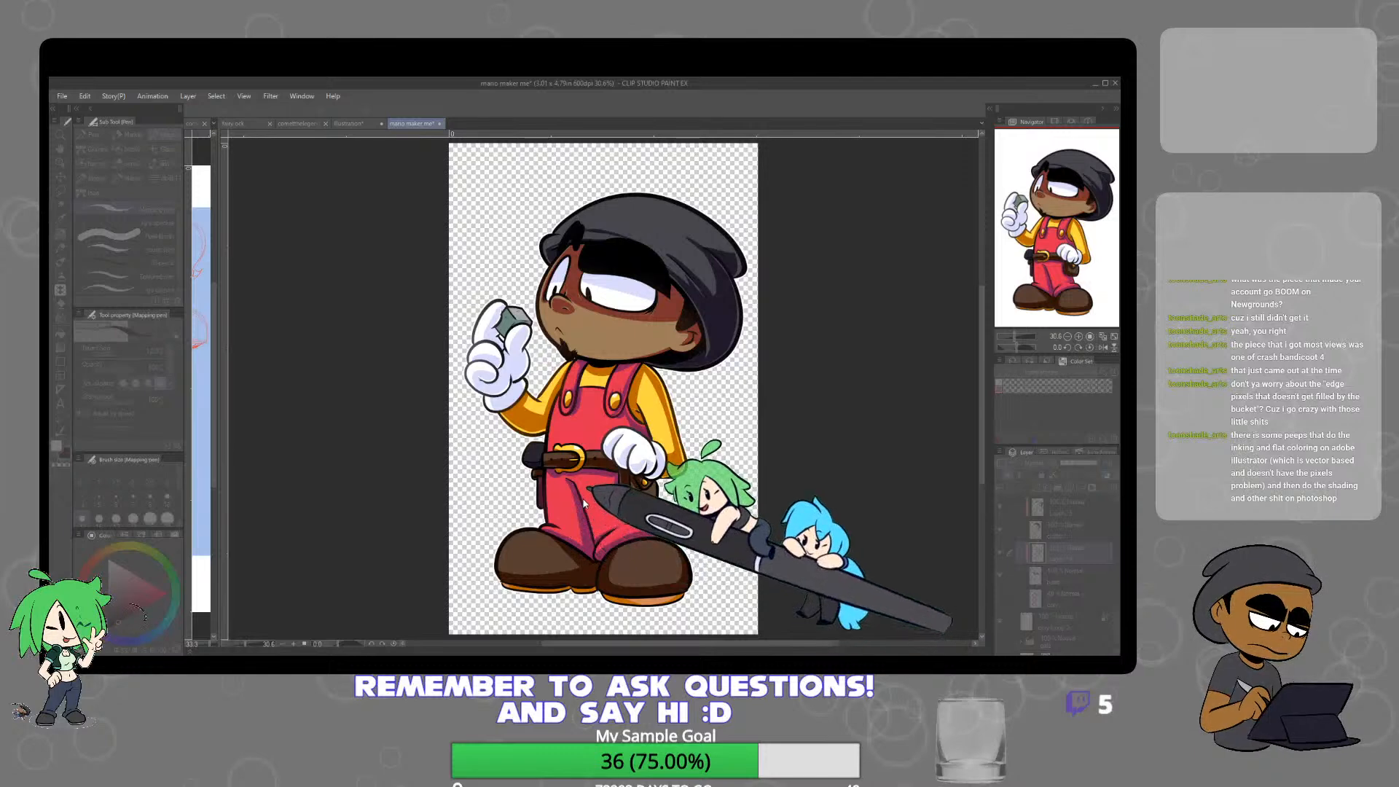
{"action": "left_click", "coordinate": [591, 500]}
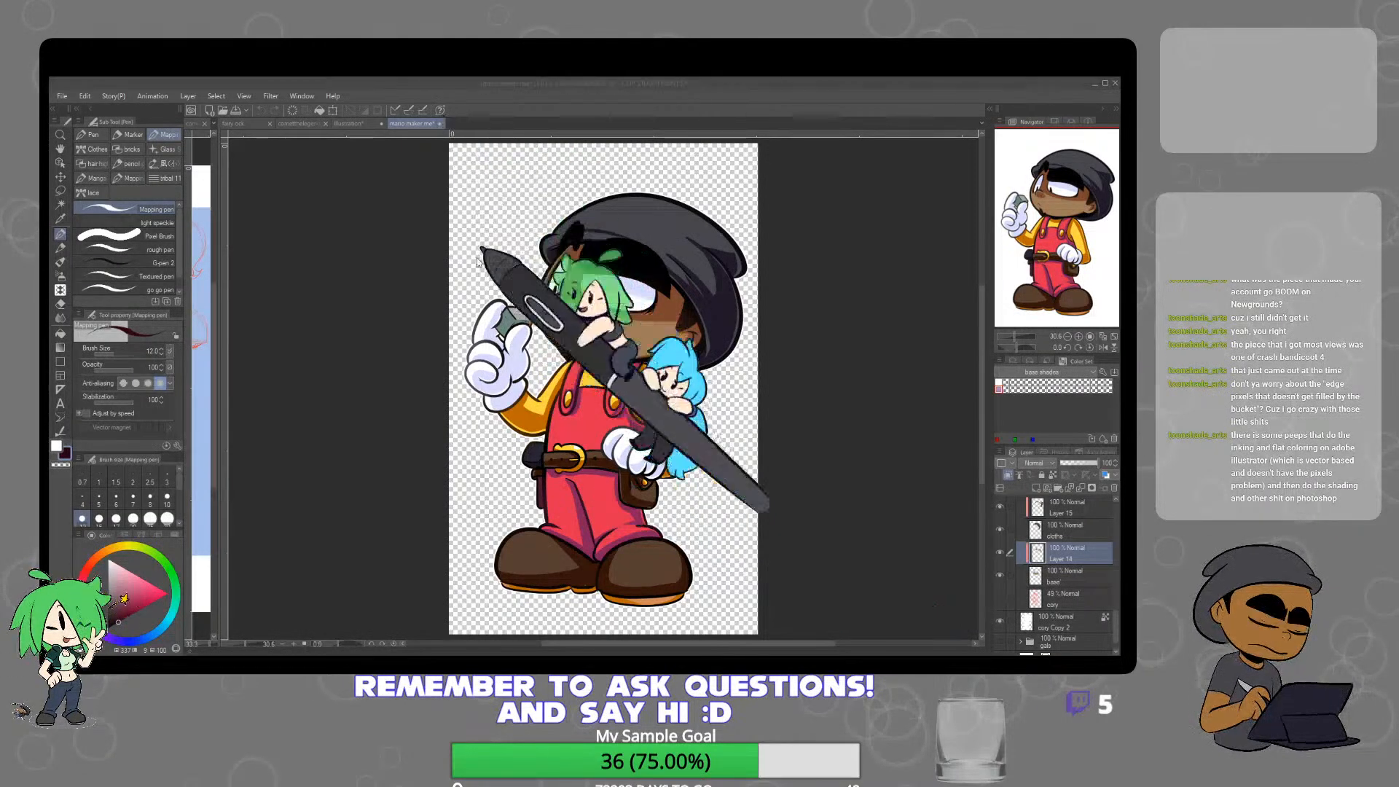
Close the "mario maker me" drawing and create a blank 4.00 x 4.00 in illustration at 600 dpi with the Darker pencil selected
{"action": "left_click", "coordinate": [608, 292]}
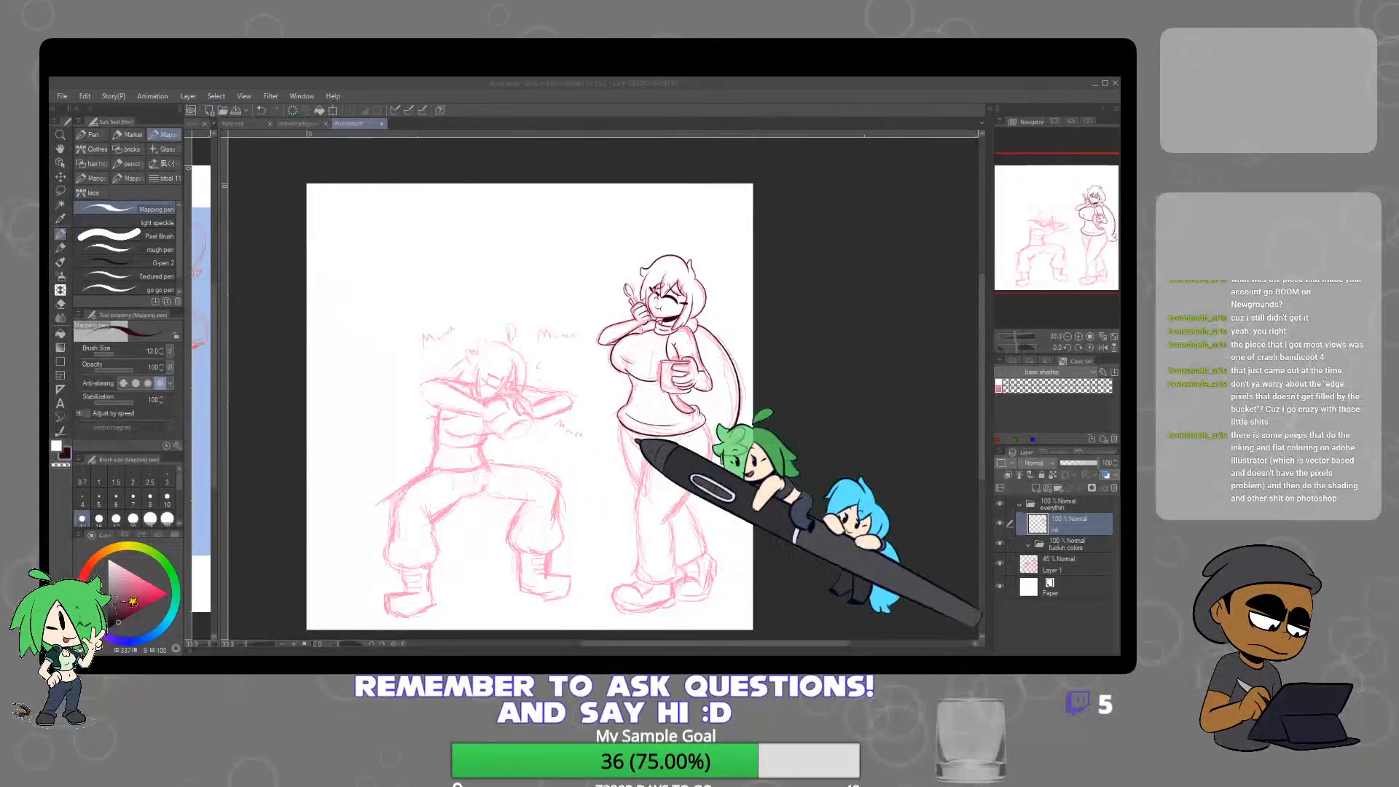
{"action": "key", "text": "Return"}
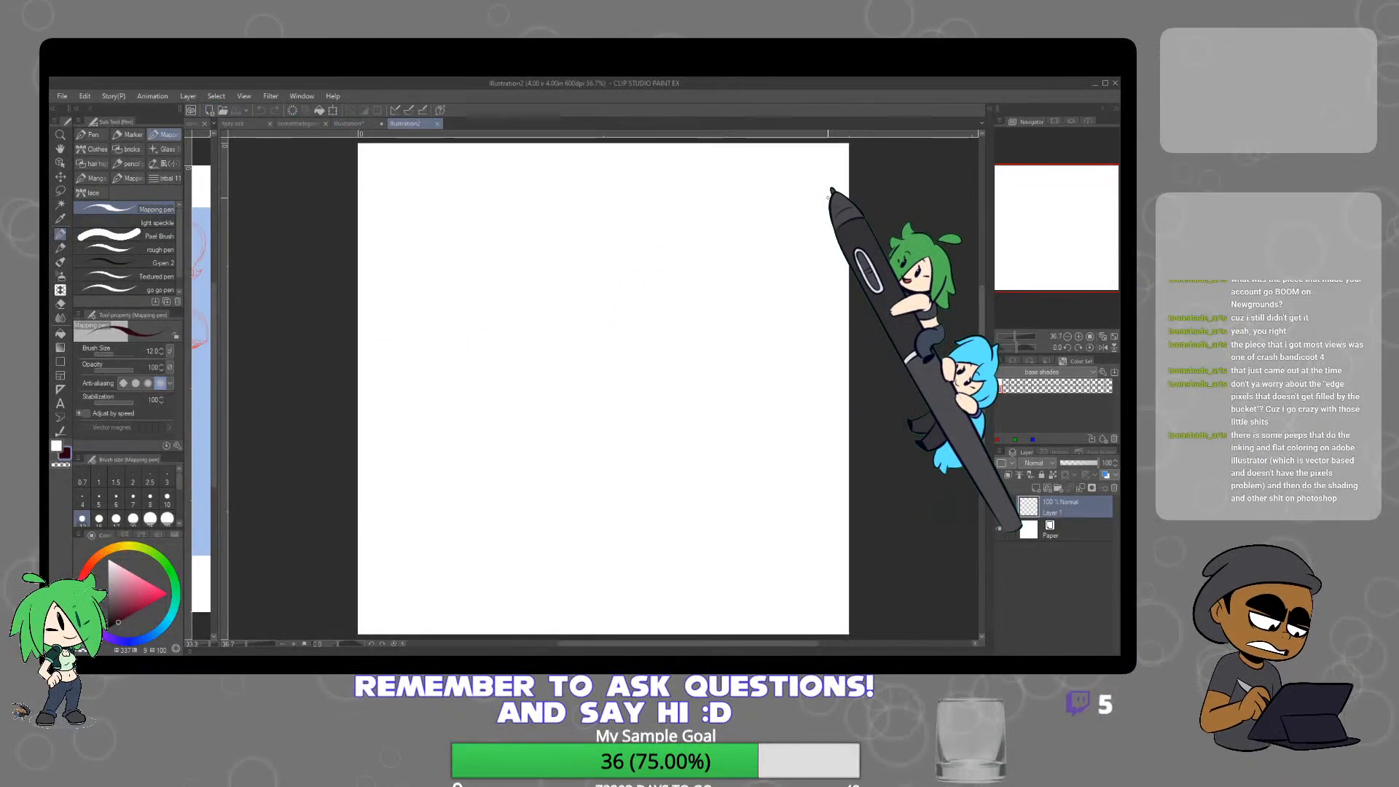
{"action": "key", "text": "p"}
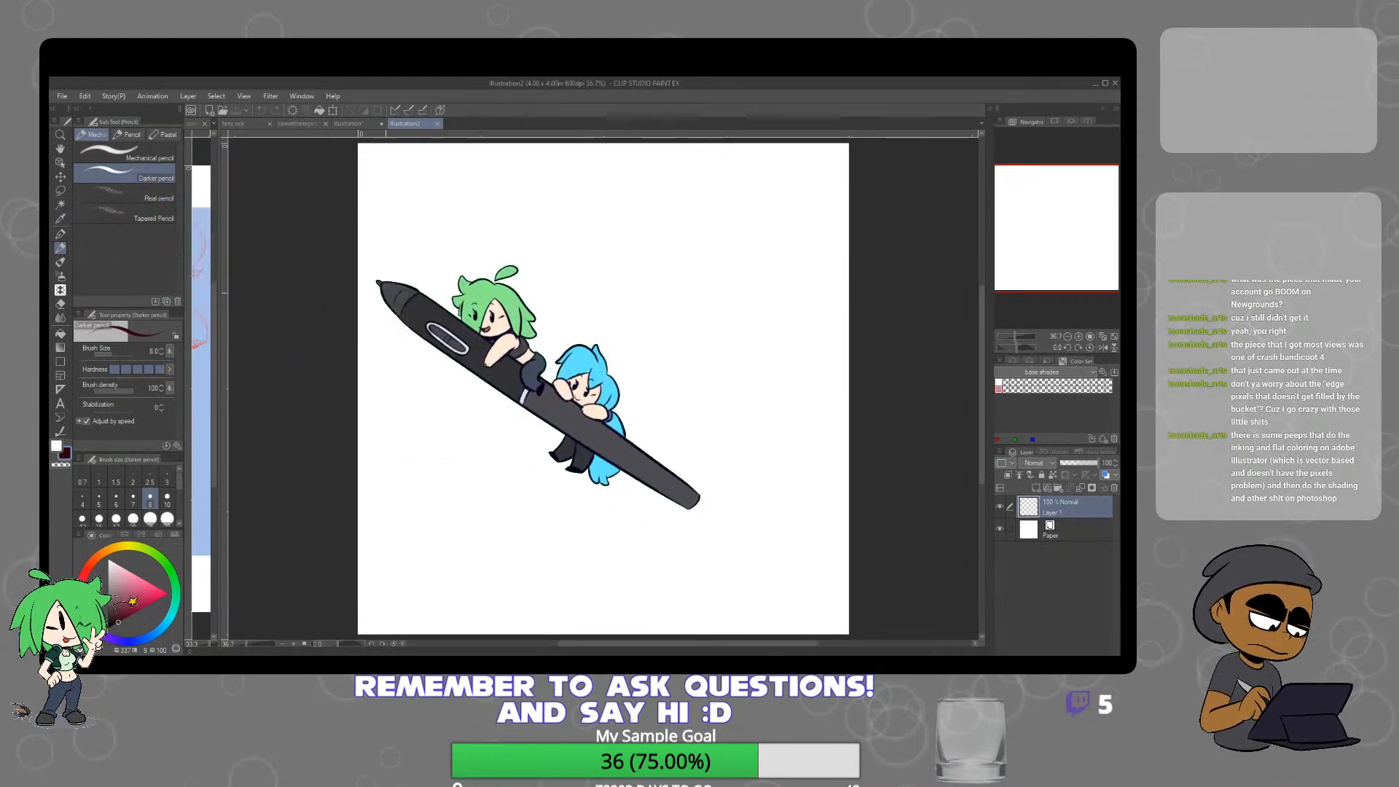
Sketch a round head with a jaw, a neck and a rounded torso in red with the Darker pencil
{"action": "left_click_drag", "start_coordinate": [161, 593], "coordinate": [221, 564]}
{"action": "left_click", "coordinate": [87, 566]}
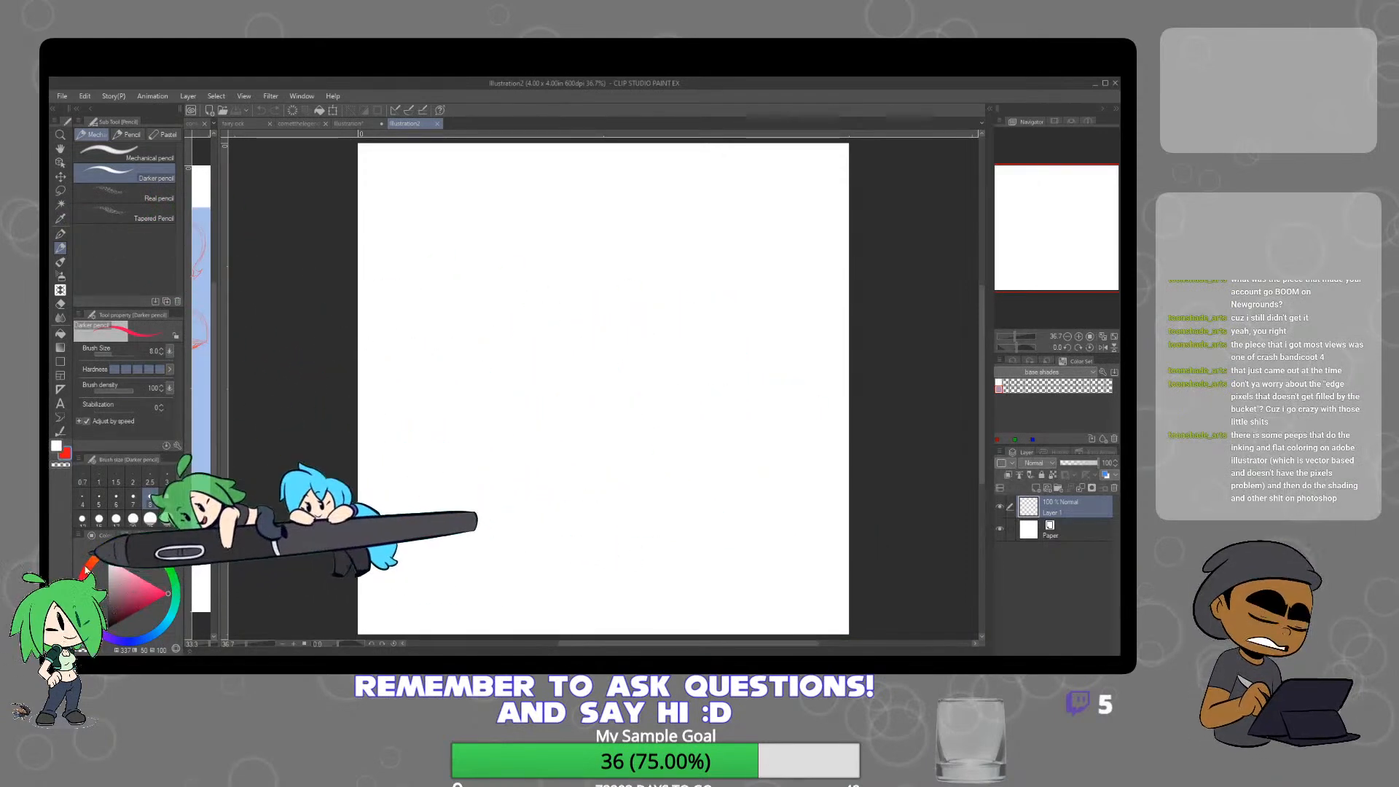
{"action": "left_click_drag", "start_coordinate": [601, 294], "coordinate": [606, 310]}
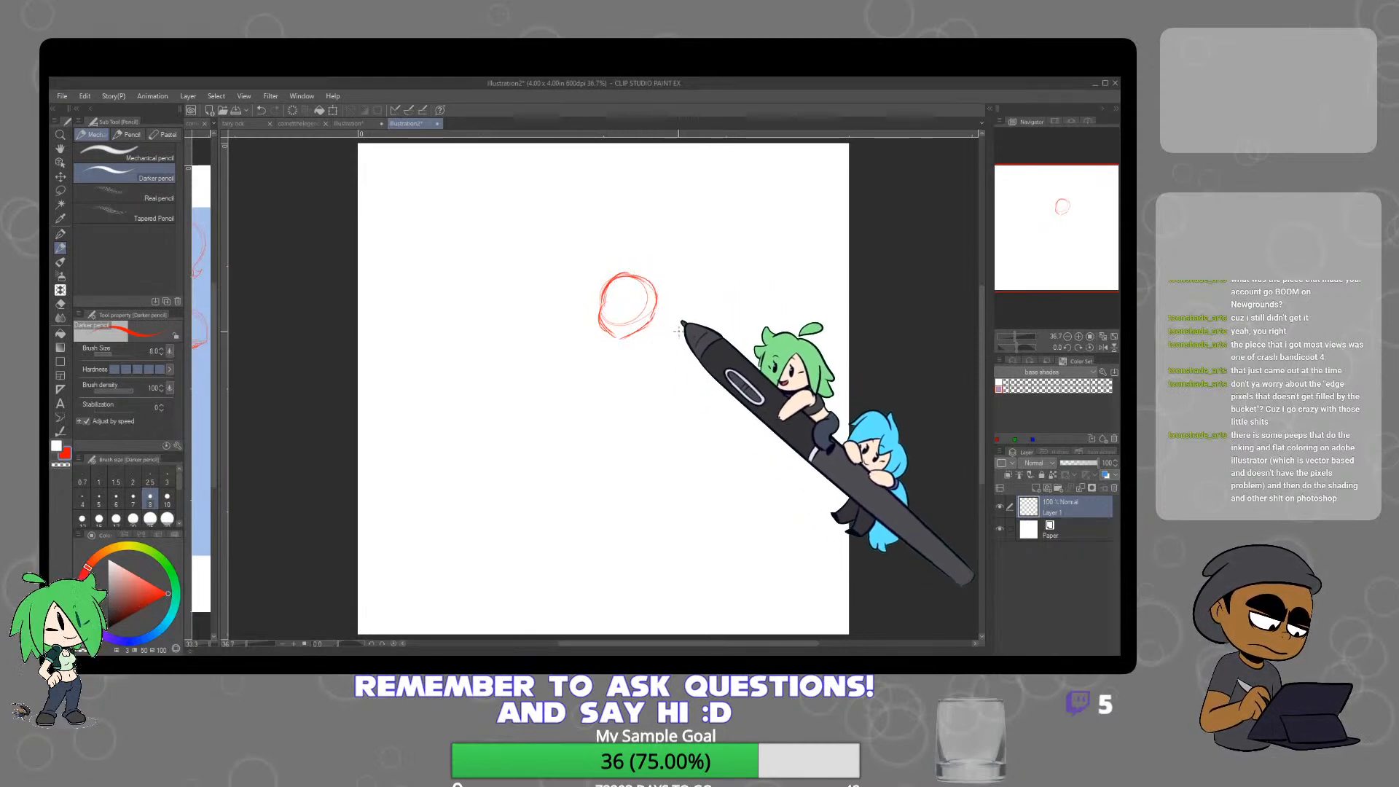
{"action": "scroll", "coordinate": [652, 314], "scroll_direction": "up", "scroll_amount": 1}
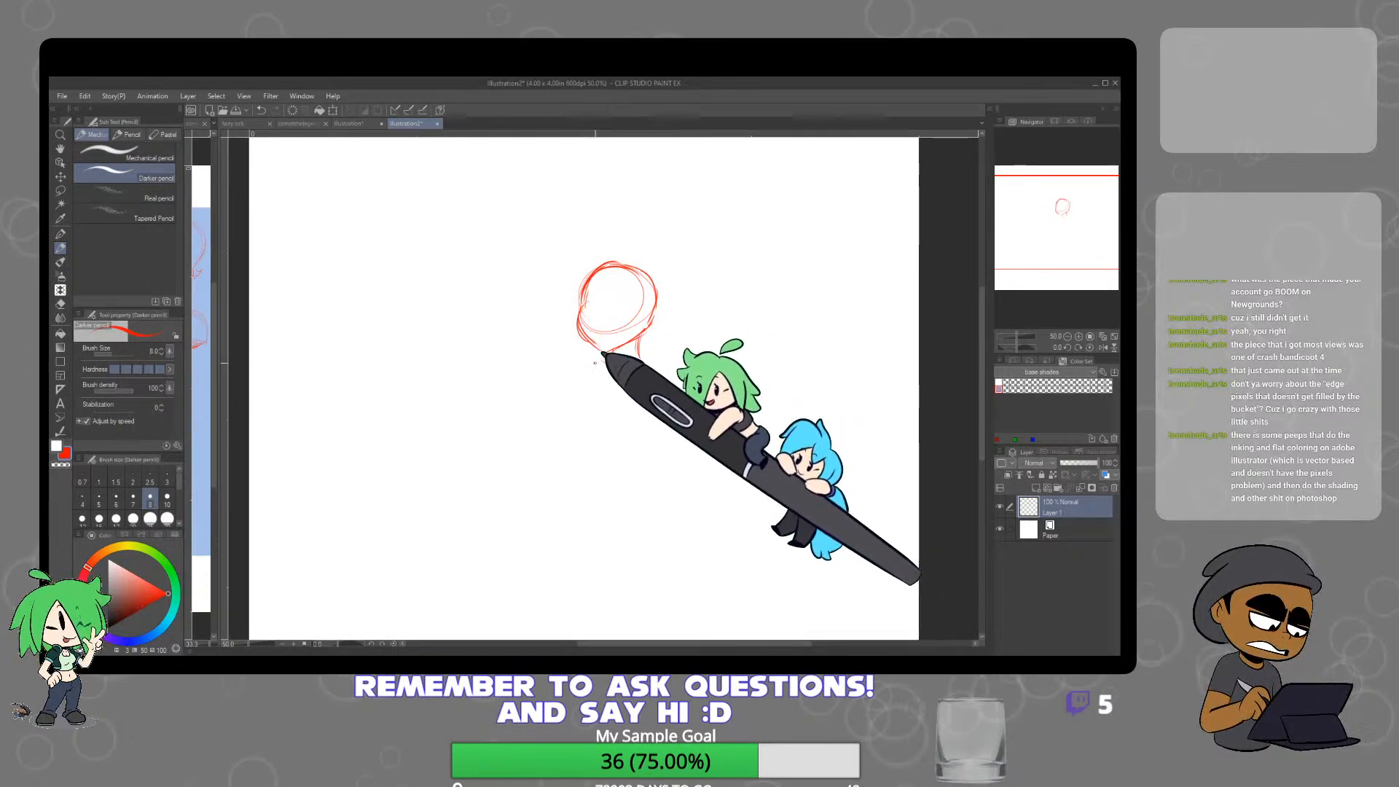
{"action": "left_click_drag", "start_coordinate": [593, 365], "coordinate": [650, 362]}
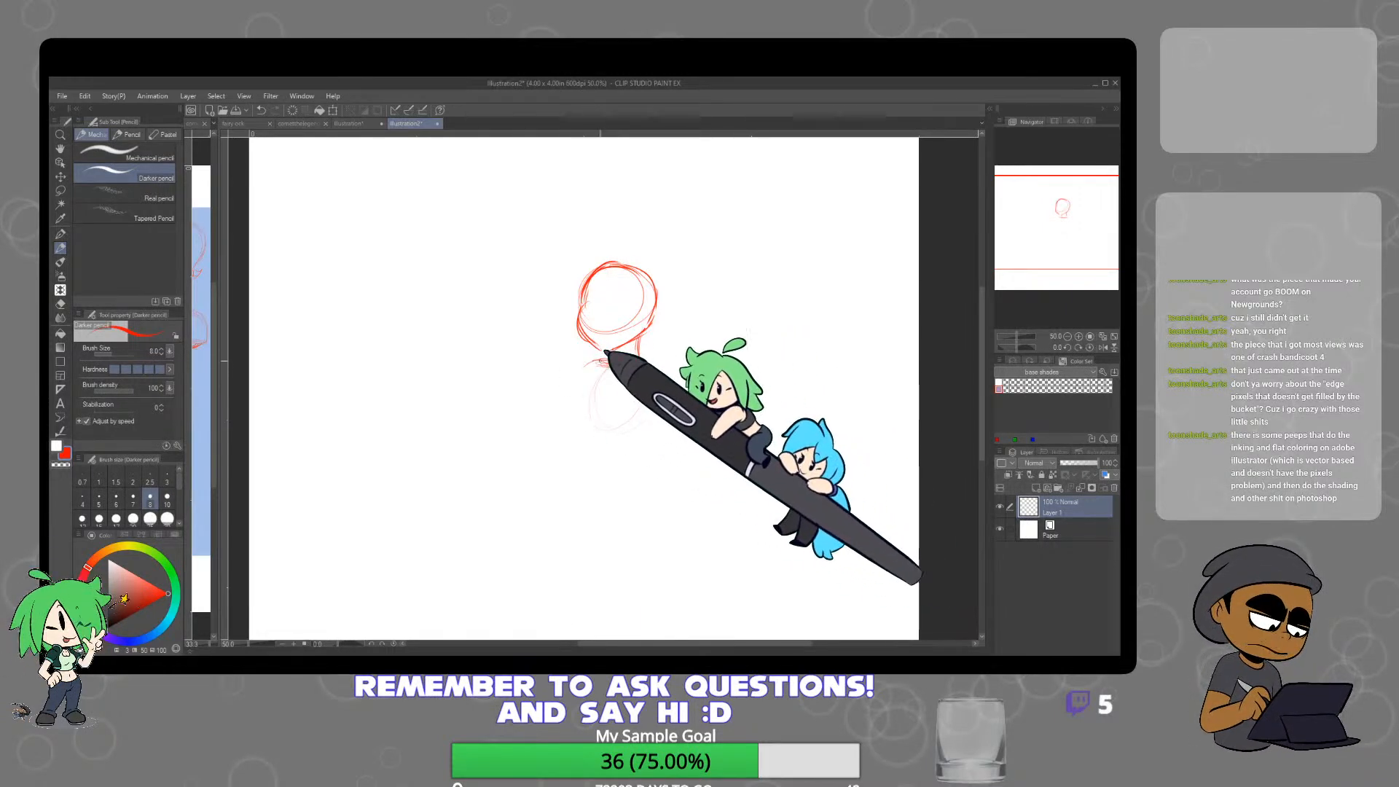
{"action": "left_click_drag", "start_coordinate": [591, 362], "coordinate": [585, 426]}
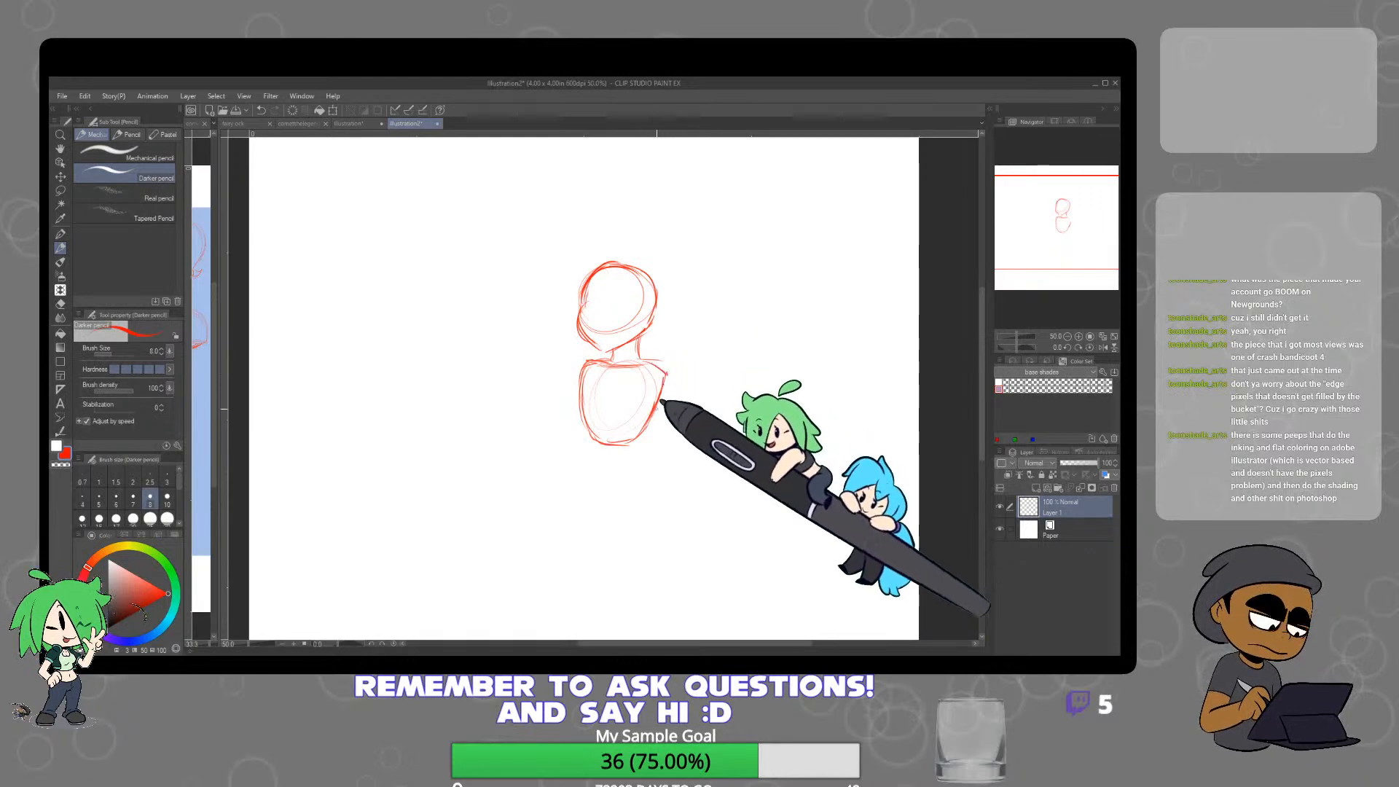
Lower the sketch layer's opacity and add a layer folder above it with a new layer inside for inking
{"action": "left_click_drag", "start_coordinate": [1086, 463], "coordinate": [1077, 464]}
{"action": "left_click", "coordinate": [1058, 488]}
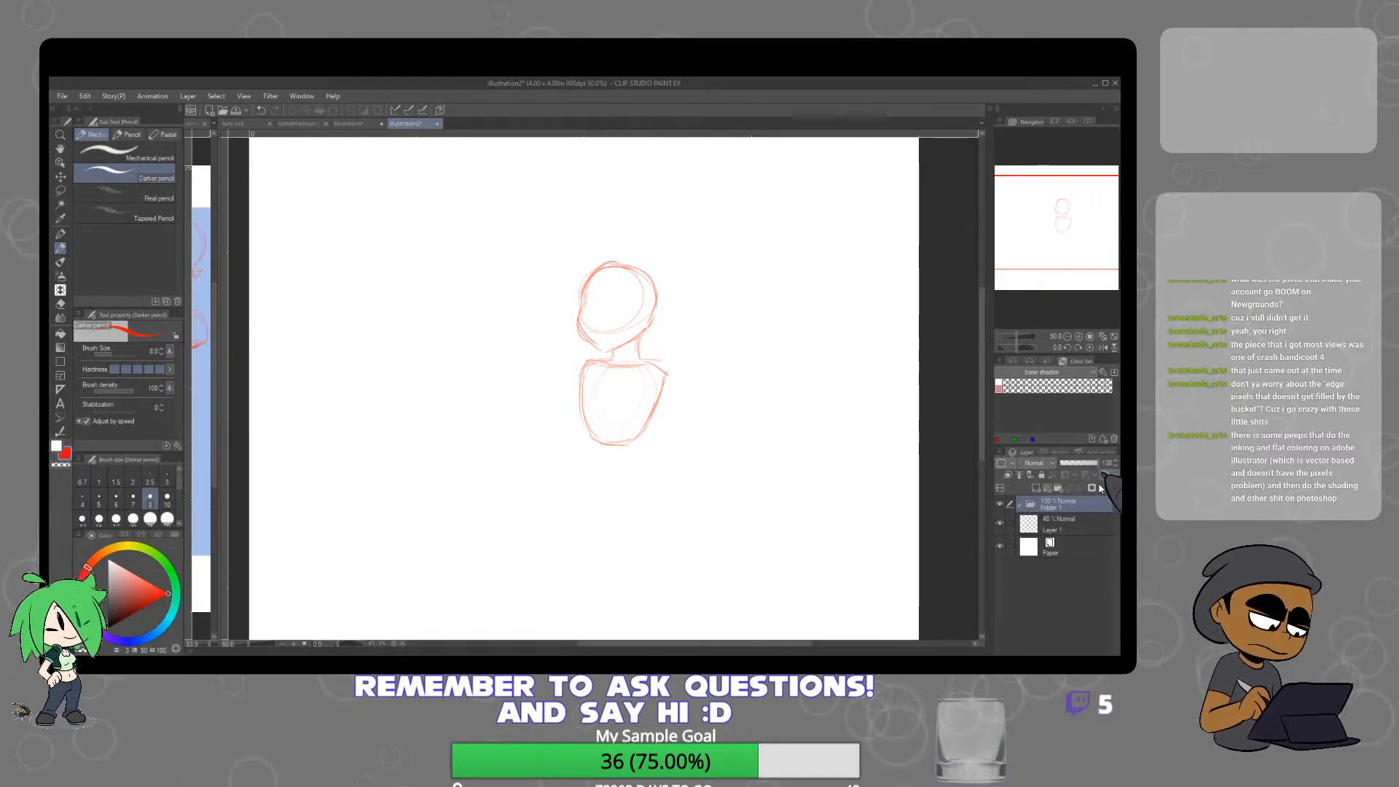
{"action": "left_click", "coordinate": [1035, 488]}
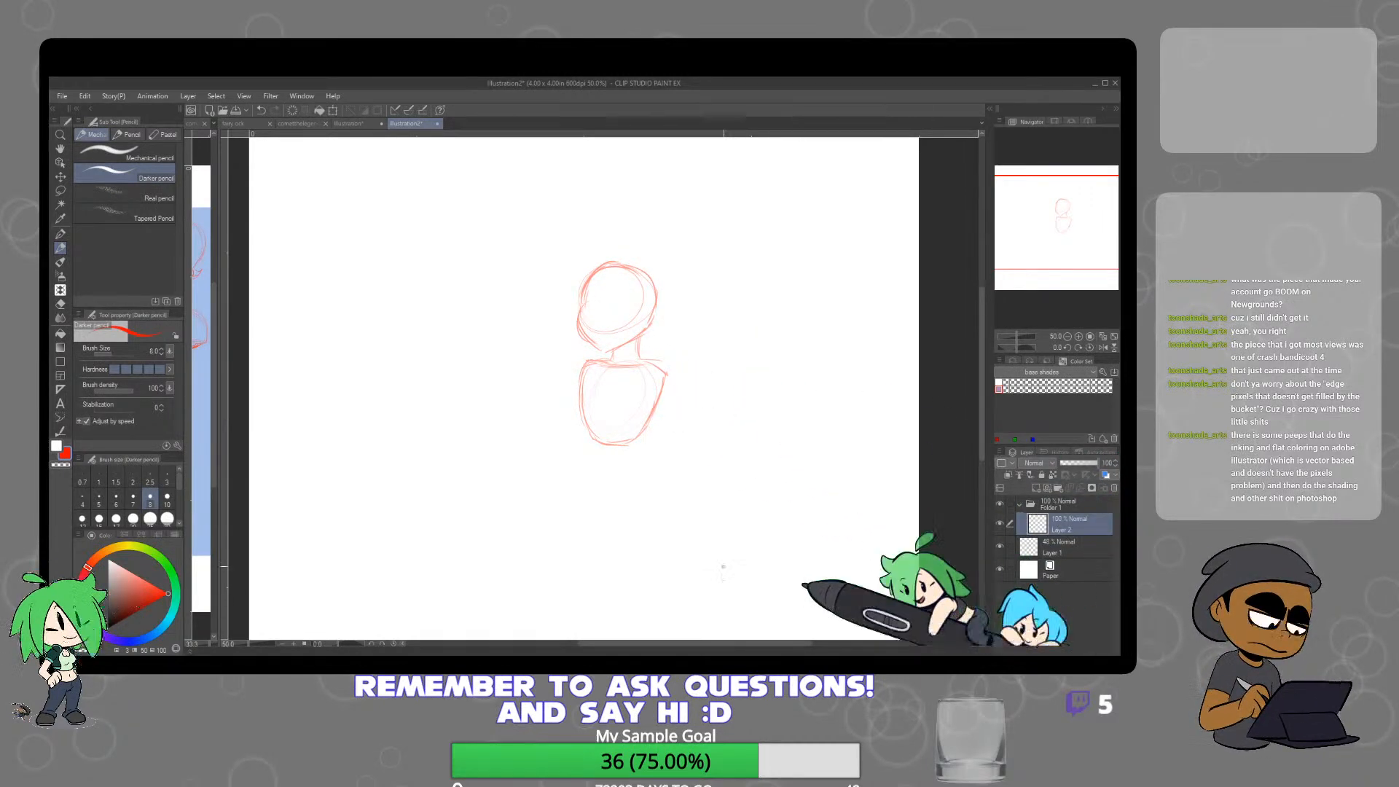
Ink the full head outline over the sketch in dark brown with the Mapping pen at size 12
{"action": "left_click", "coordinate": [61, 233]}
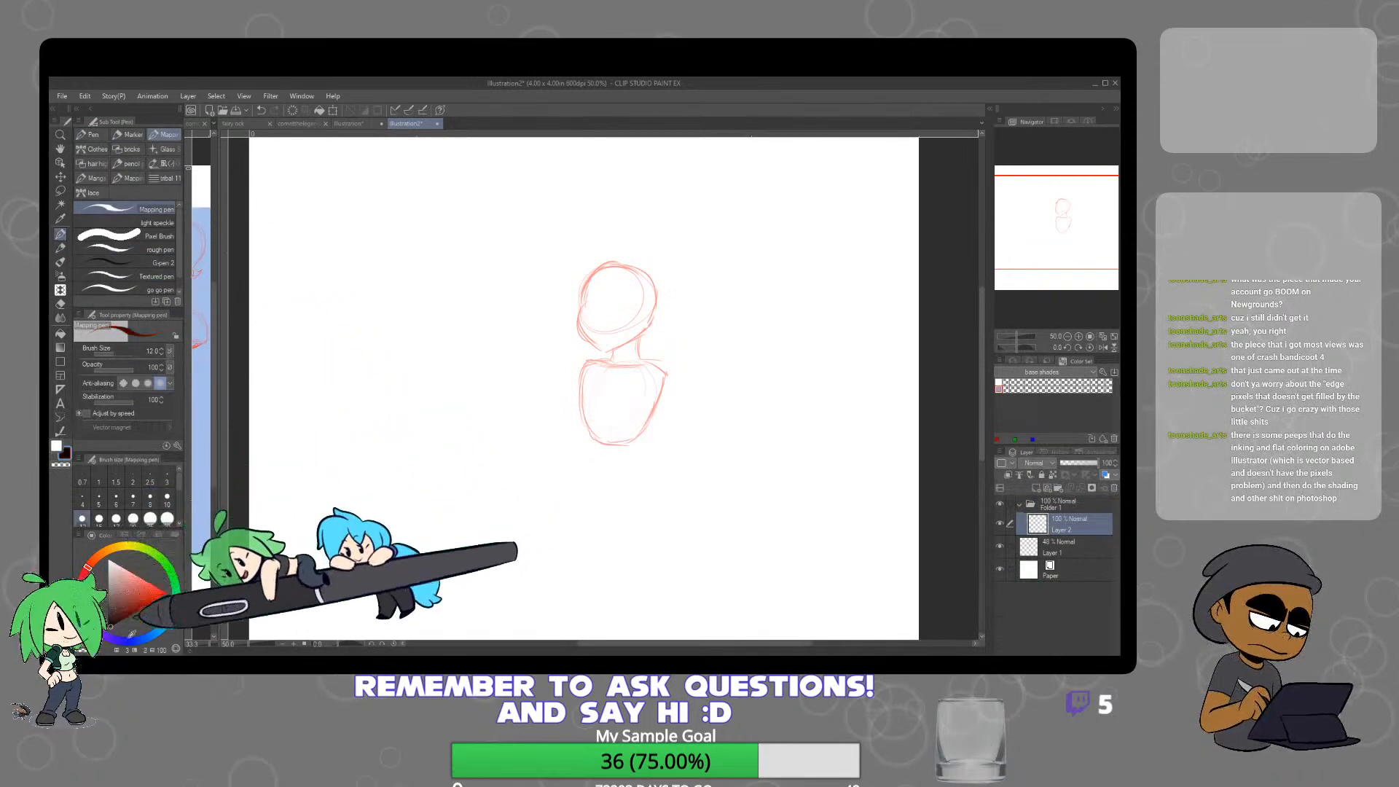
{"action": "scroll", "coordinate": [605, 289], "scroll_direction": "up", "scroll_amount": 2}
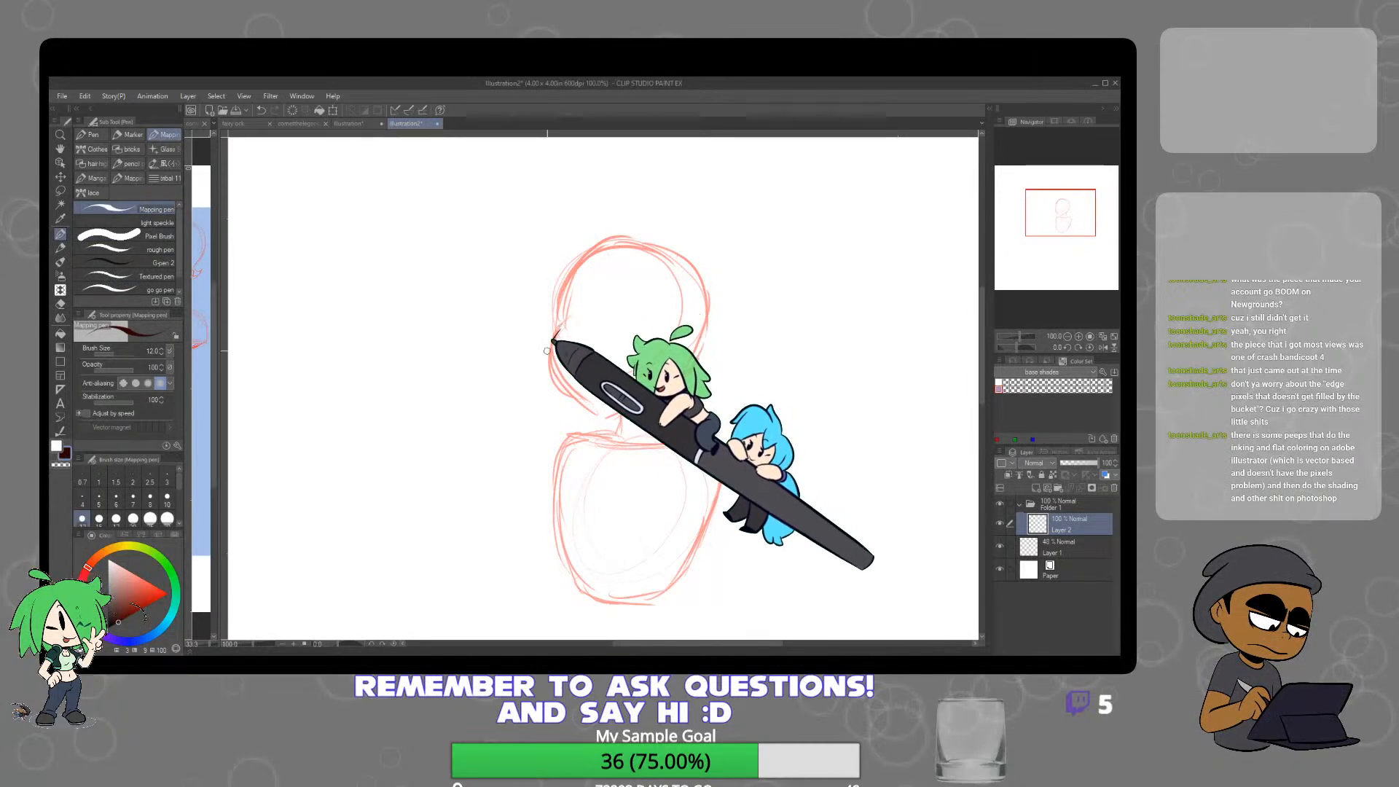
{"action": "mouse_move", "coordinate": [559, 334]}
{"action": "left_mouse_down"}
{"action": "mouse_move", "coordinate": [563, 396]}
{"action": "mouse_move", "coordinate": [596, 420]}
{"action": "left_mouse_up"}
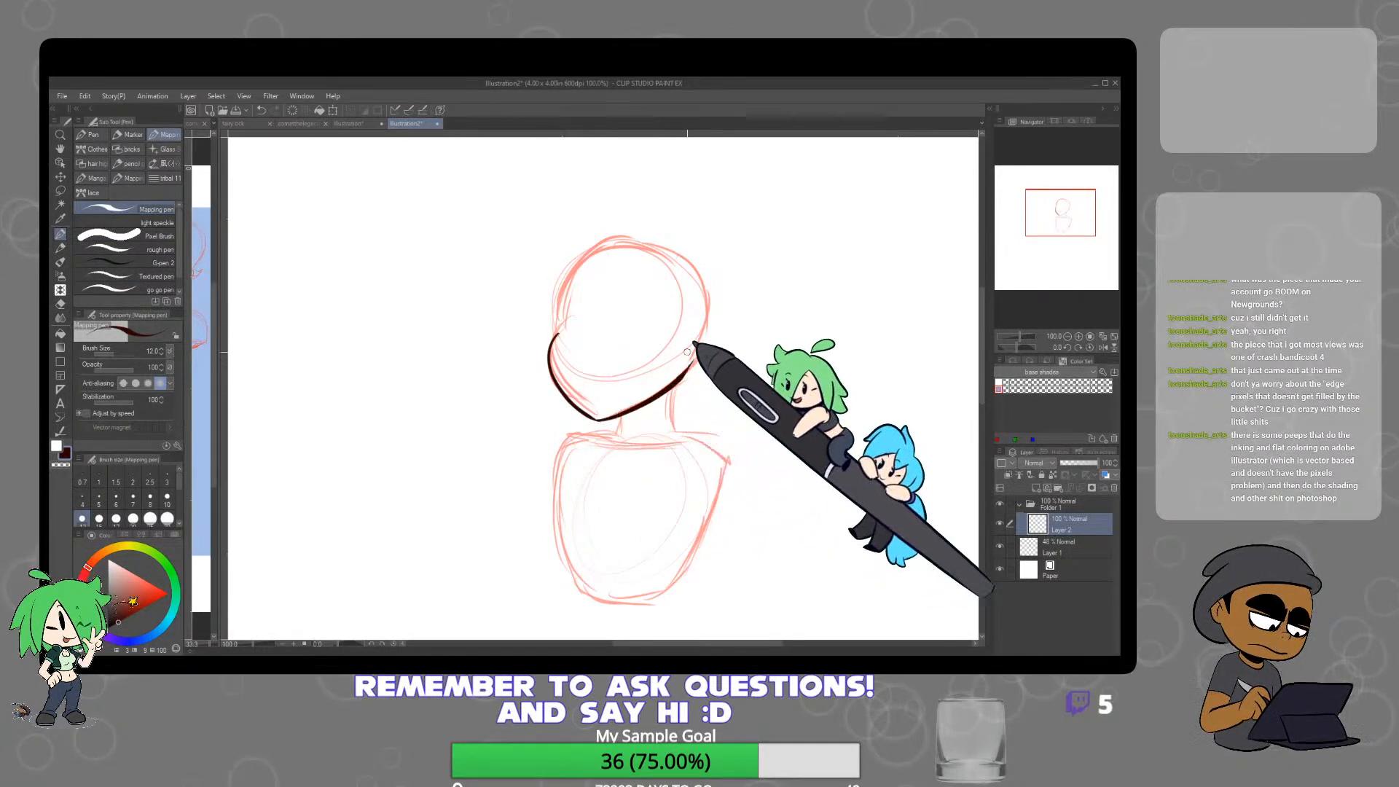
{"action": "mouse_move", "coordinate": [558, 334]}
{"action": "left_mouse_down"}
{"action": "mouse_move", "coordinate": [574, 263]}
{"action": "mouse_move", "coordinate": [618, 236]}
{"action": "mouse_move", "coordinate": [666, 244]}
{"action": "mouse_move", "coordinate": [702, 275]}
{"action": "mouse_move", "coordinate": [693, 363]}
{"action": "left_mouse_up"}
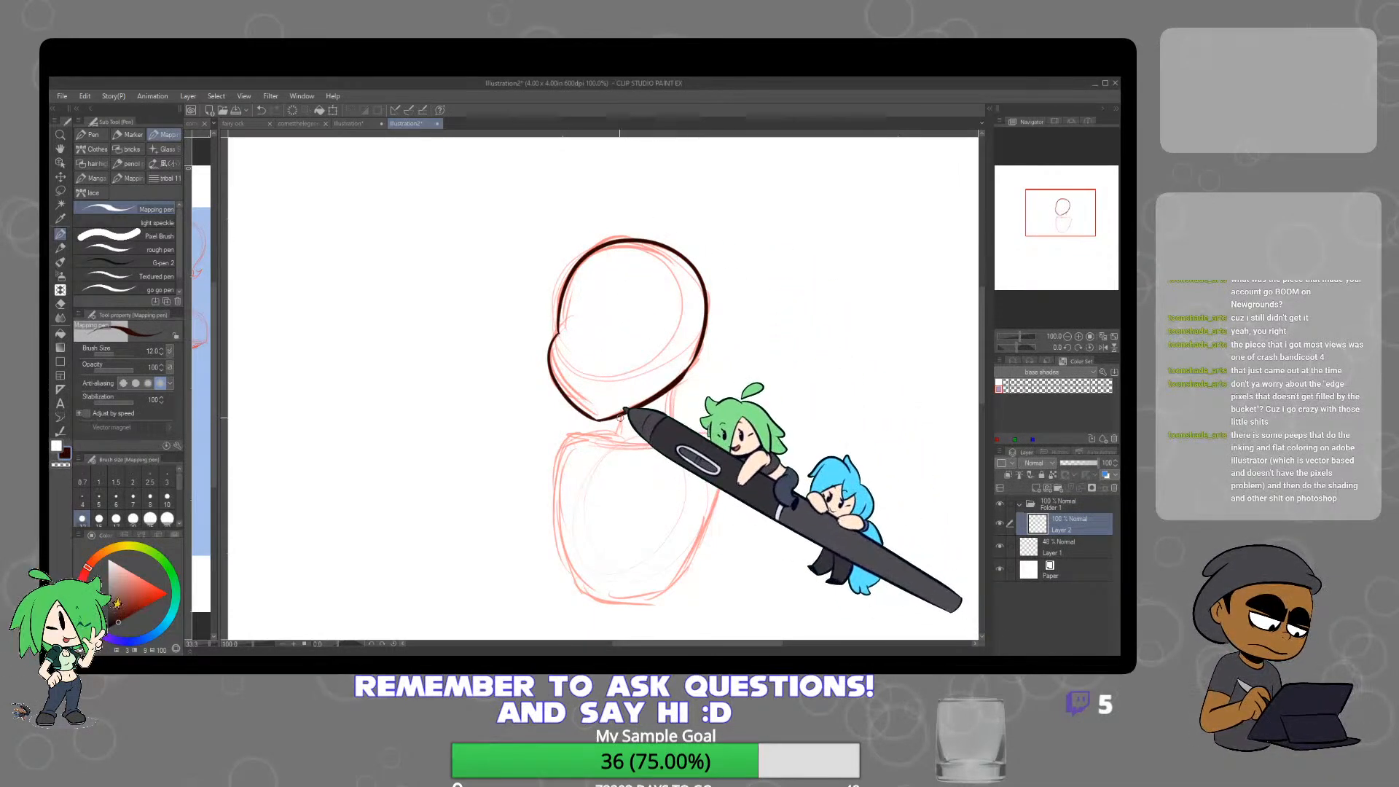
Ink the neck with a solid shadow under the jaw, the torso outline and thin arm and fold lines at the shoulder
{"action": "left_click_drag", "start_coordinate": [623, 418], "coordinate": [615, 441]}
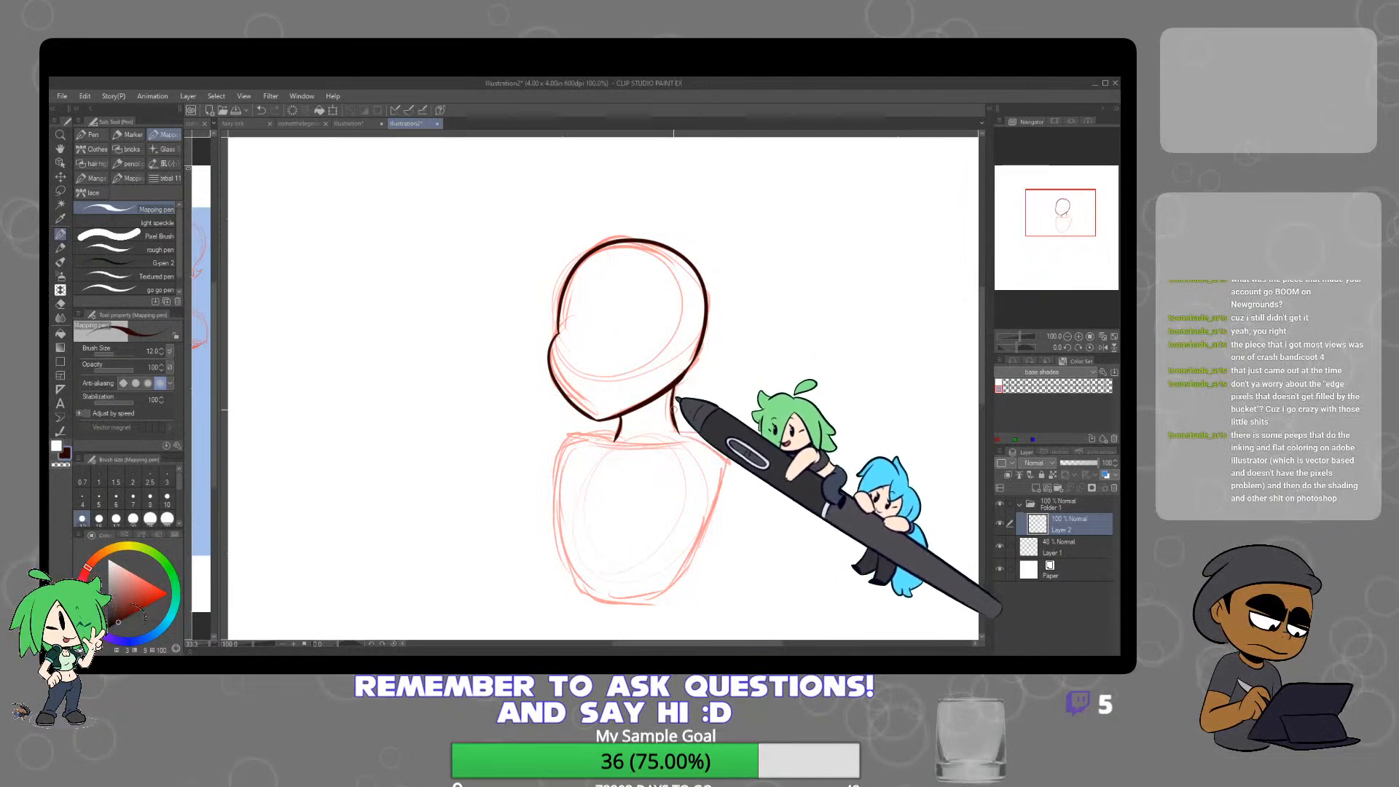
{"action": "left_click_drag", "start_coordinate": [619, 412], "coordinate": [630, 419]}
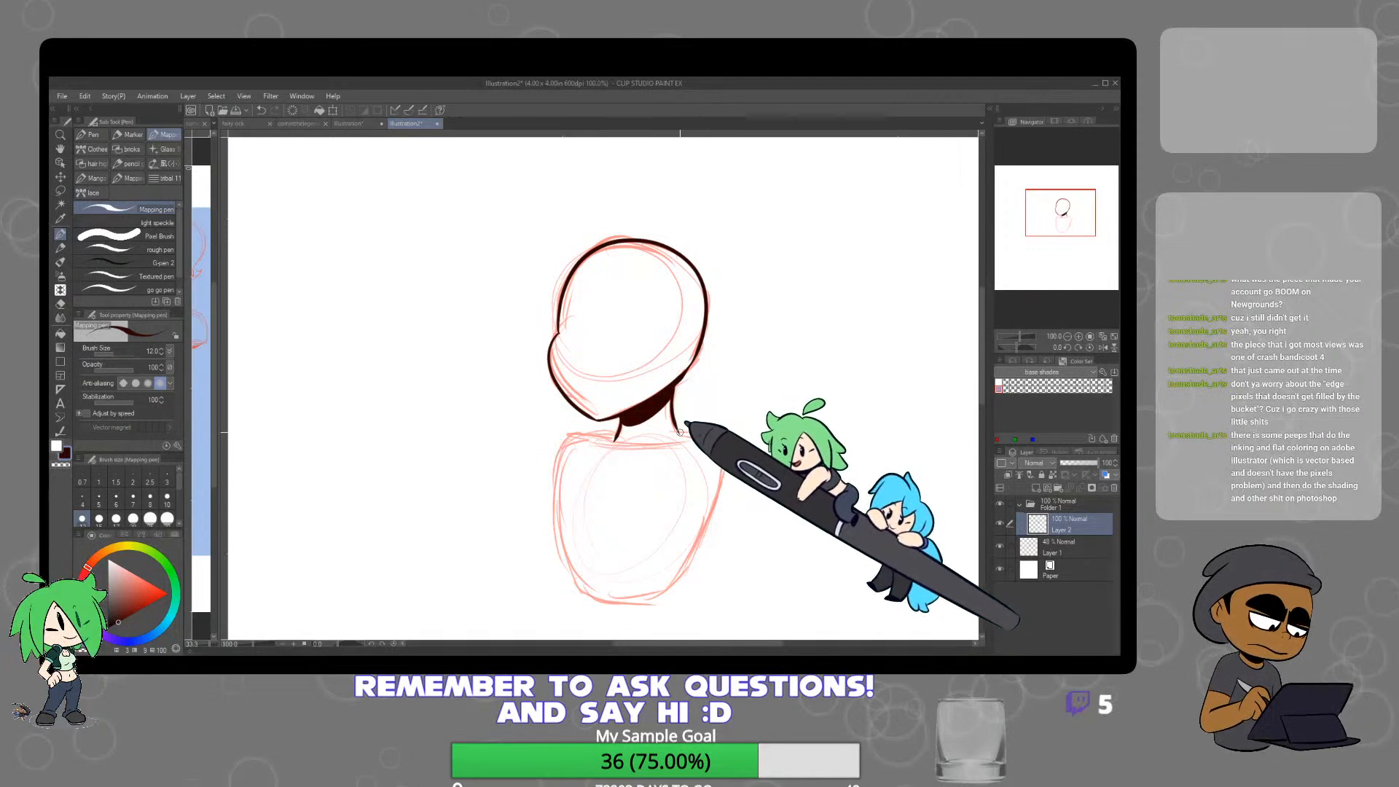
{"action": "mouse_move", "coordinate": [717, 434]}
{"action": "left_mouse_down"}
{"action": "mouse_move", "coordinate": [734, 488]}
{"action": "mouse_move", "coordinate": [667, 606]}
{"action": "mouse_move", "coordinate": [641, 608]}
{"action": "mouse_move", "coordinate": [573, 587]}
{"action": "mouse_move", "coordinate": [555, 542]}
{"action": "mouse_move", "coordinate": [557, 448]}
{"action": "mouse_move", "coordinate": [620, 429]}
{"action": "left_mouse_up"}
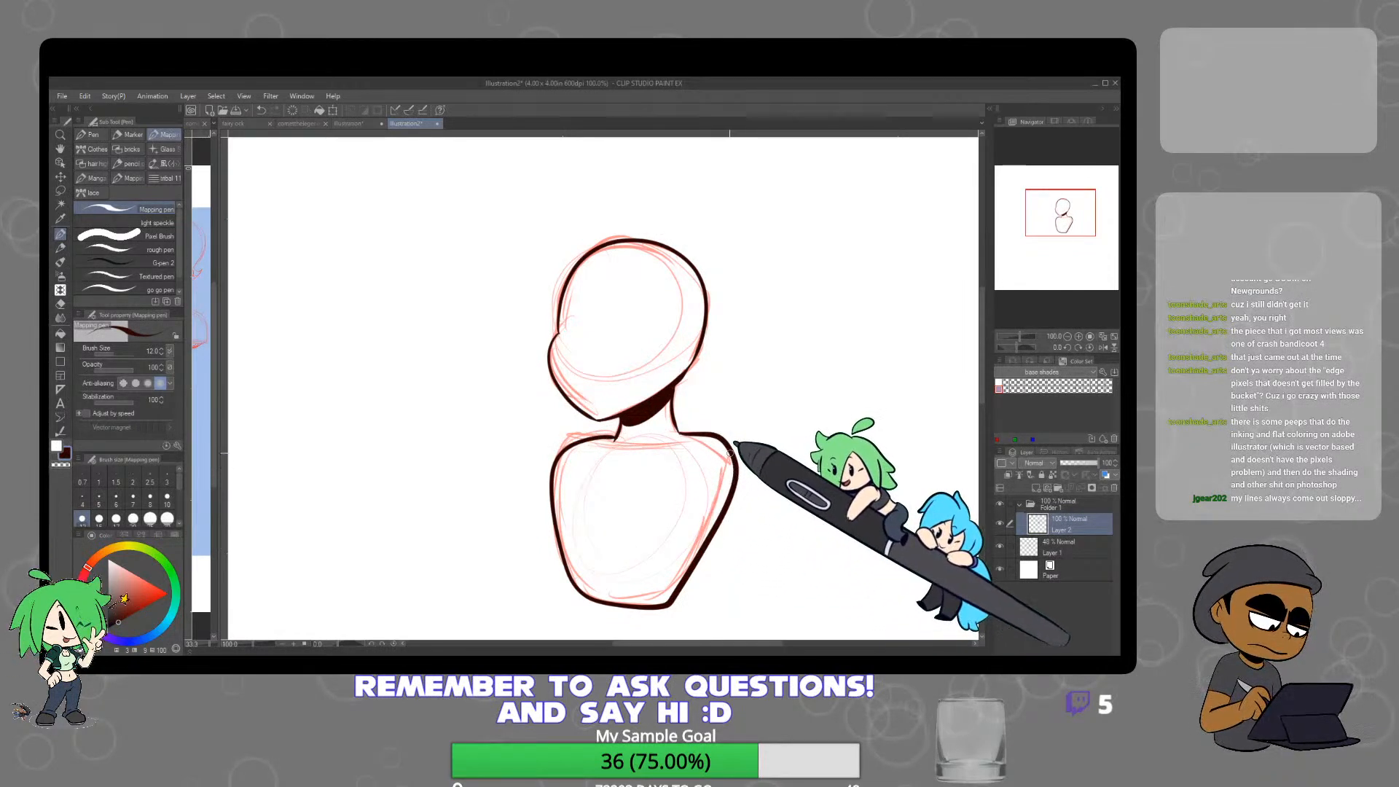
{"action": "mouse_move", "coordinate": [701, 438]}
{"action": "left_mouse_down"}
{"action": "mouse_move", "coordinate": [681, 496]}
{"action": "mouse_move", "coordinate": [714, 497]}
{"action": "mouse_move", "coordinate": [697, 515]}
{"action": "left_mouse_up"}
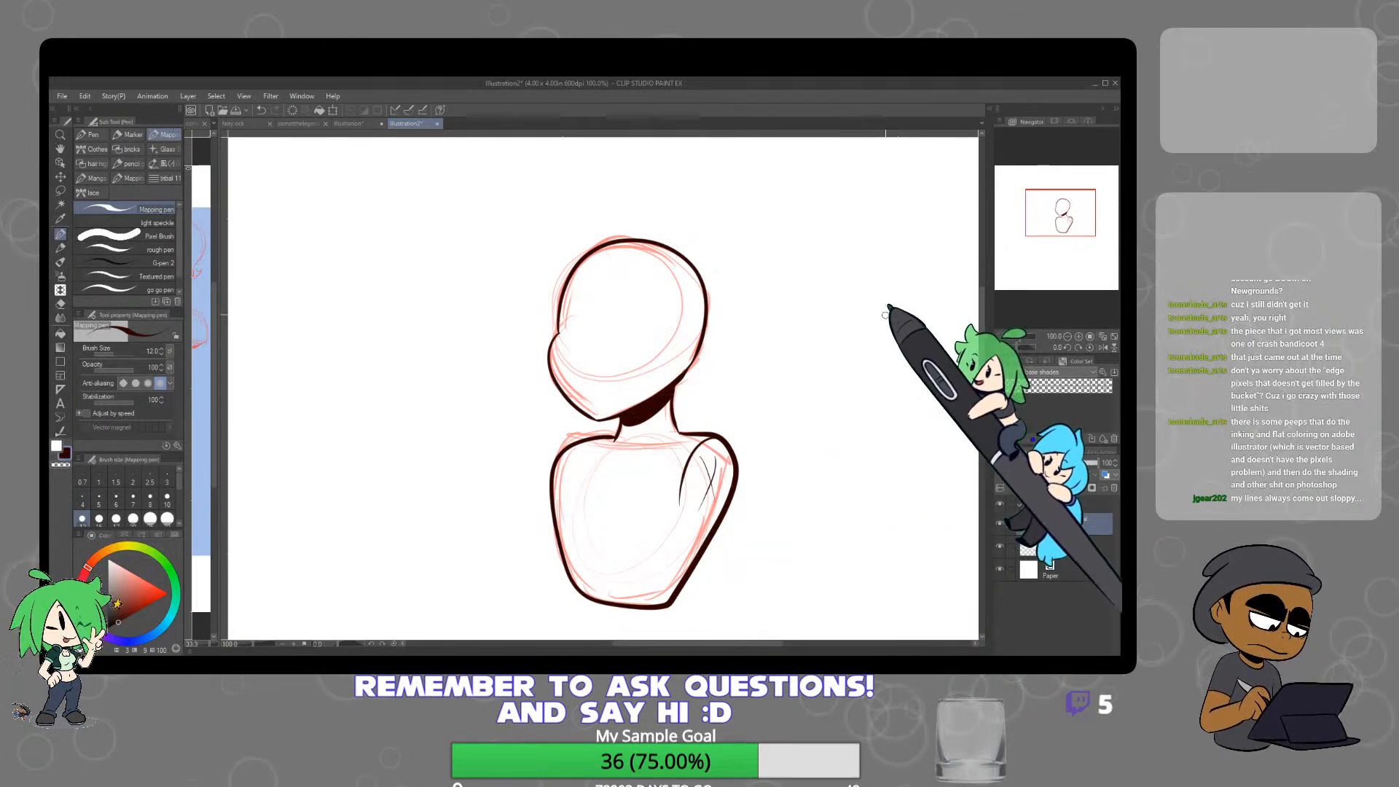
Draw a few small demonstration ovals beside the figure and undo them
{"action": "mouse_move", "coordinate": [885, 330]}
{"action": "left_mouse_down"}
{"action": "mouse_move", "coordinate": [866, 357]}
{"action": "mouse_move", "coordinate": [890, 359]}
{"action": "mouse_move", "coordinate": [890, 329]}
{"action": "mouse_move", "coordinate": [872, 330]}
{"action": "mouse_move", "coordinate": [929, 364]}
{"action": "mouse_move", "coordinate": [951, 349]}
{"action": "mouse_move", "coordinate": [947, 332]}
{"action": "mouse_move", "coordinate": [925, 326]}
{"action": "mouse_move", "coordinate": [885, 411]}
{"action": "mouse_move", "coordinate": [904, 392]}
{"action": "mouse_move", "coordinate": [880, 392]}
{"action": "mouse_move", "coordinate": [889, 404]}
{"action": "mouse_move", "coordinate": [920, 410]}
{"action": "left_mouse_up"}
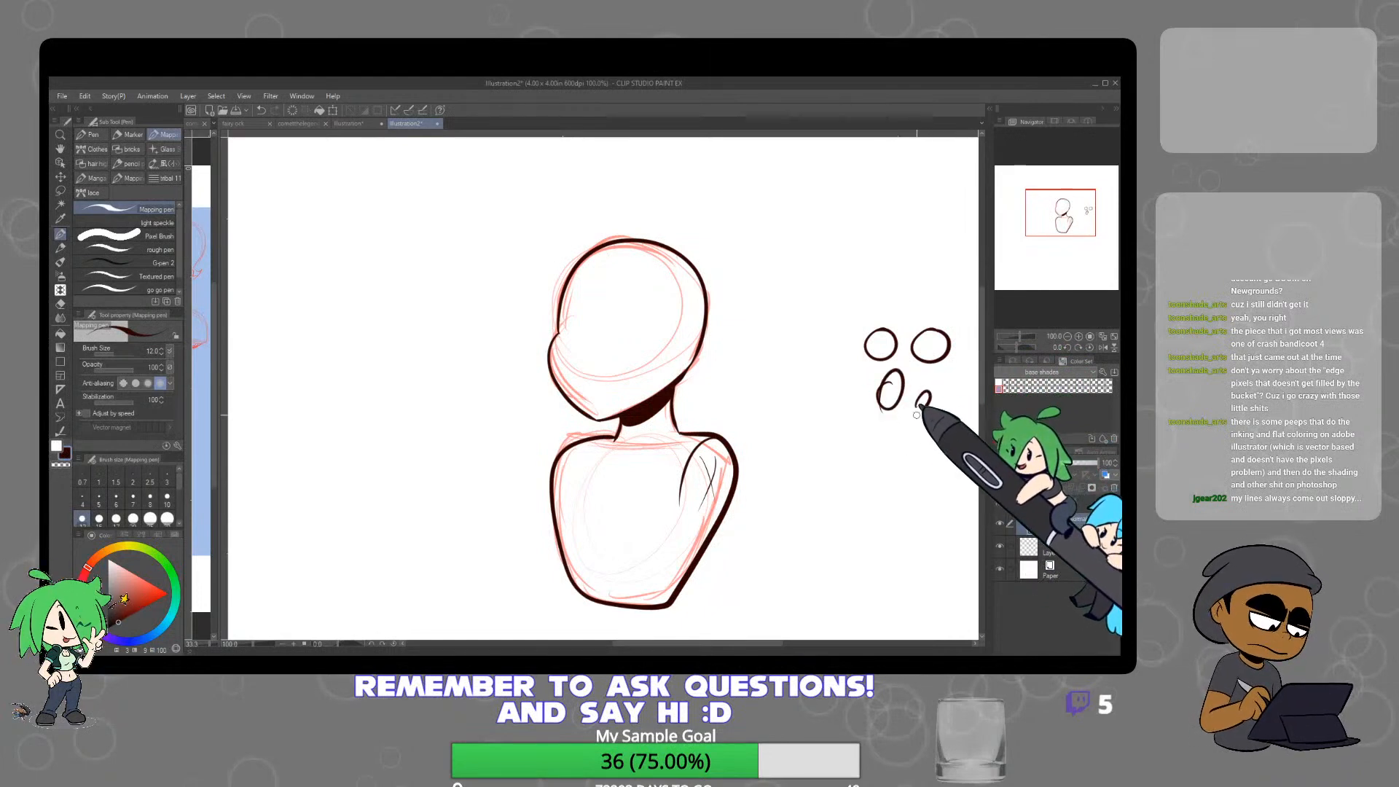
{"action": "key", "text": "ctrl+z"}
{"action": "key", "text": "ctrl+z"}
{"action": "key", "text": "ctrl+z"}
{"action": "key", "text": "ctrl+z"}
{"action": "key", "text": "ctrl+z"}
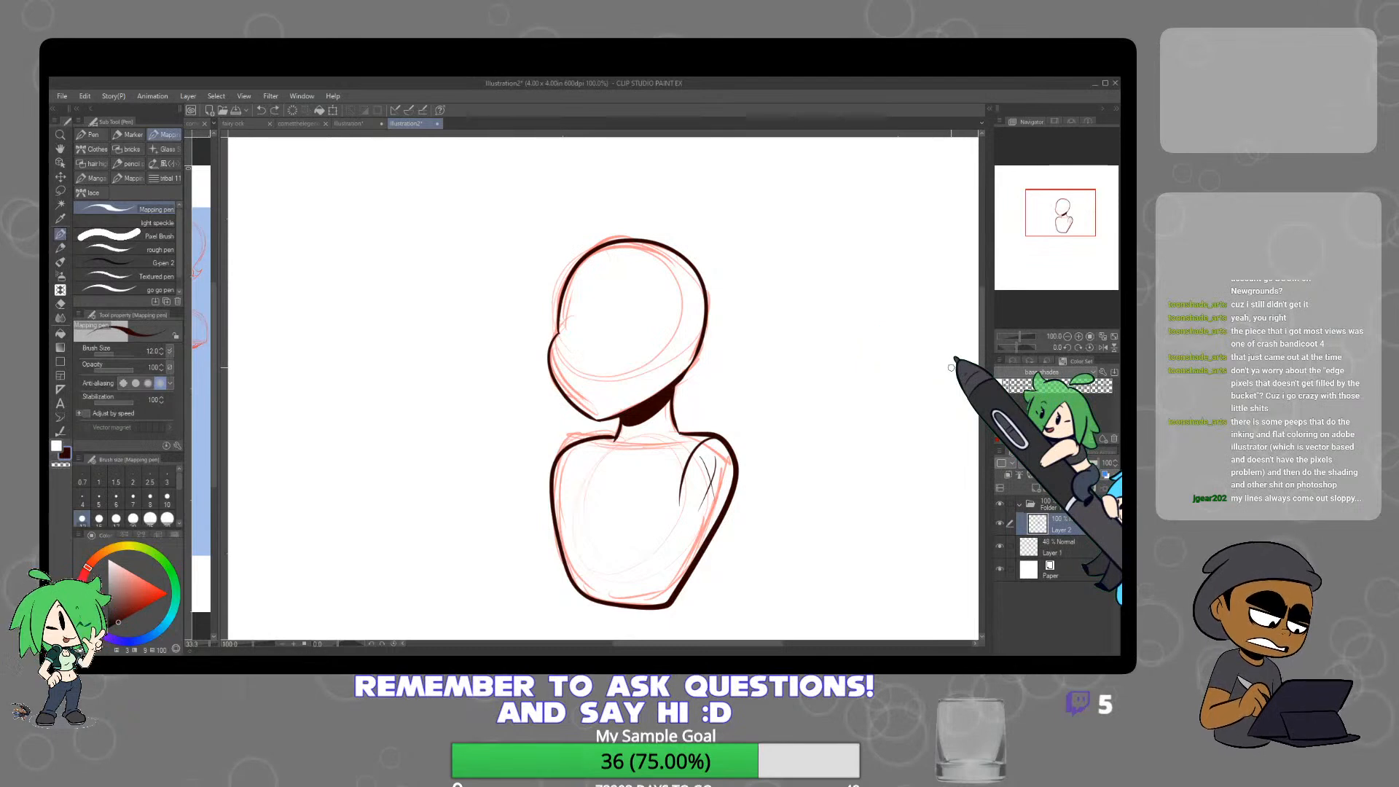
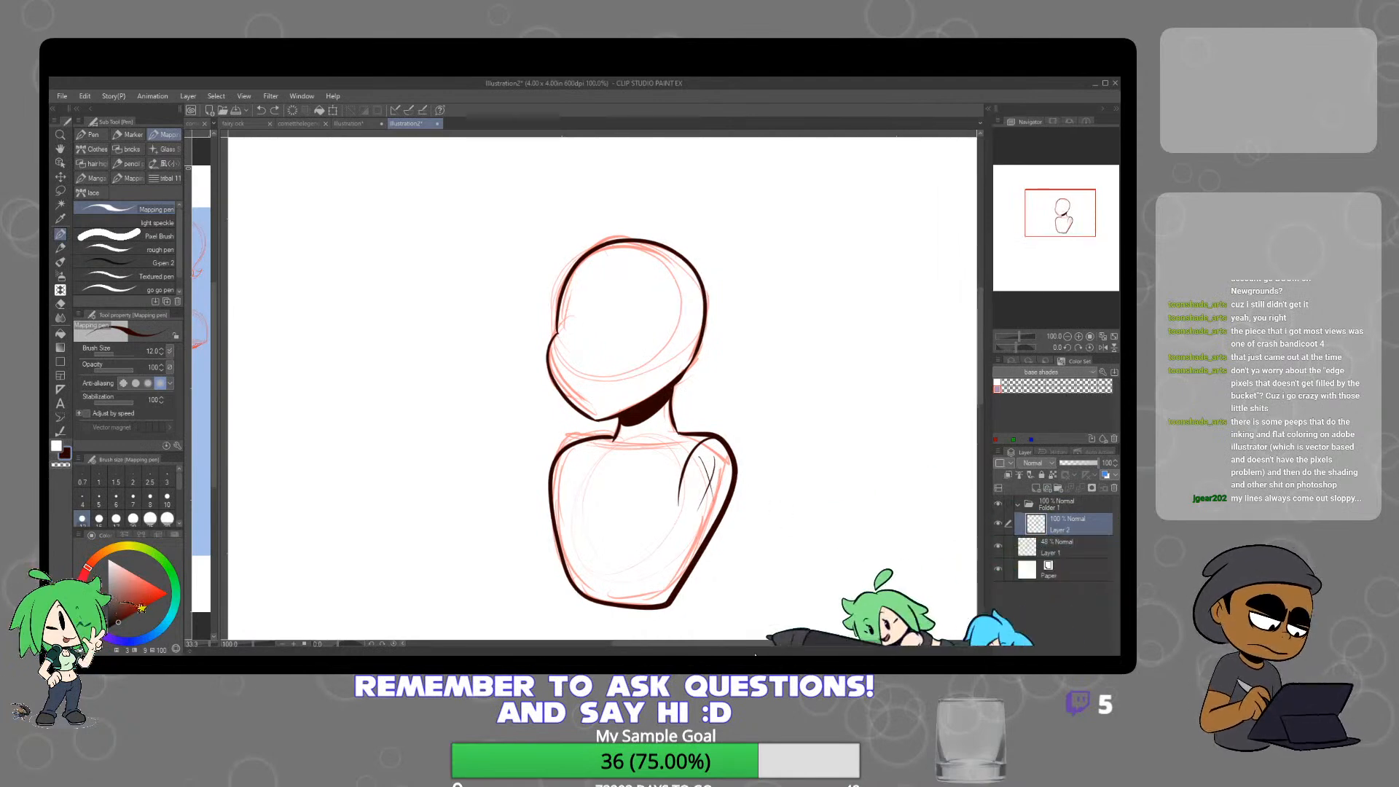
Hide the red sketch layer, erase a short piece of the head outline above the jaw and ink a small ear there
{"action": "left_click", "coordinate": [1006, 547]}
{"action": "left_click", "coordinate": [997, 547]}
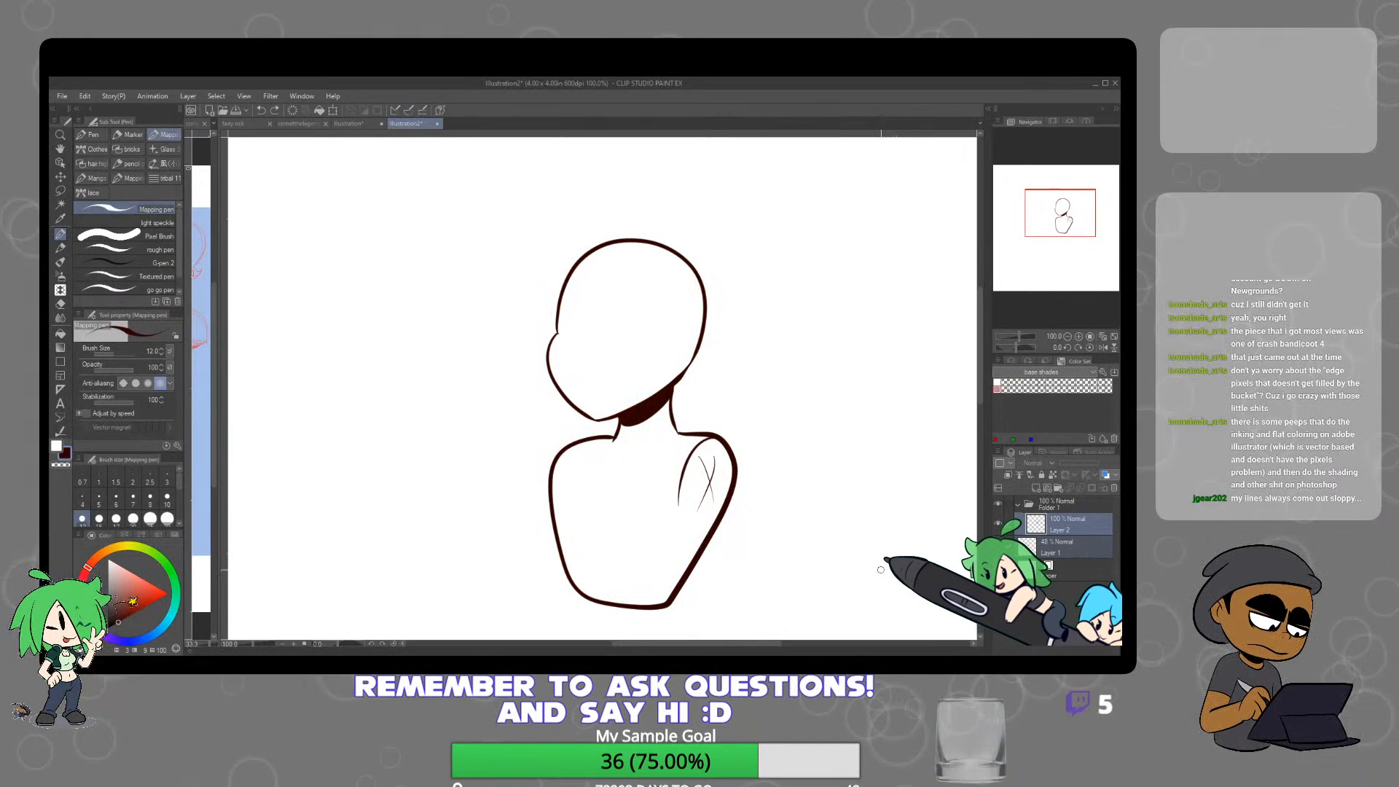
{"action": "key", "text": "e"}
{"action": "left_click_drag", "start_coordinate": [697, 357], "coordinate": [705, 337]}
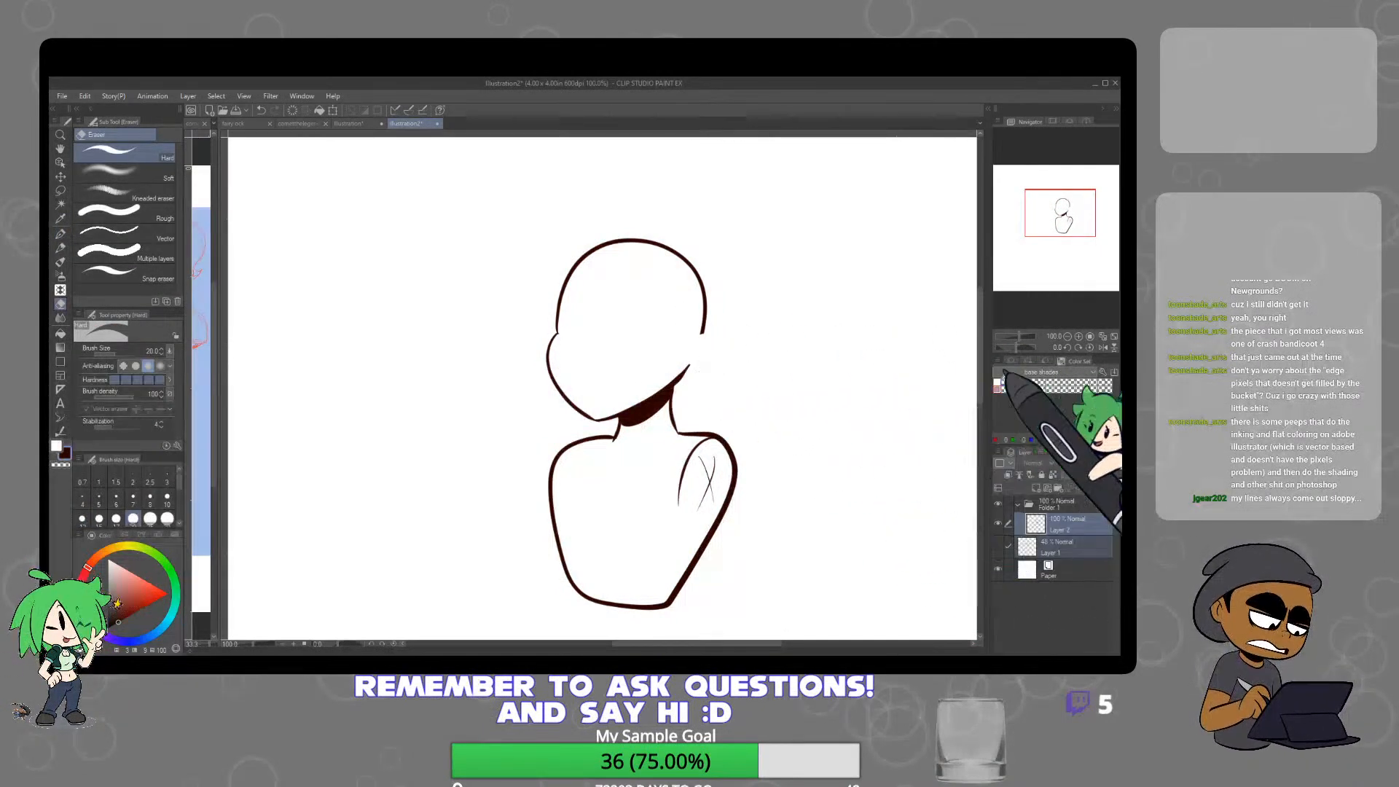
{"action": "key", "text": "p"}
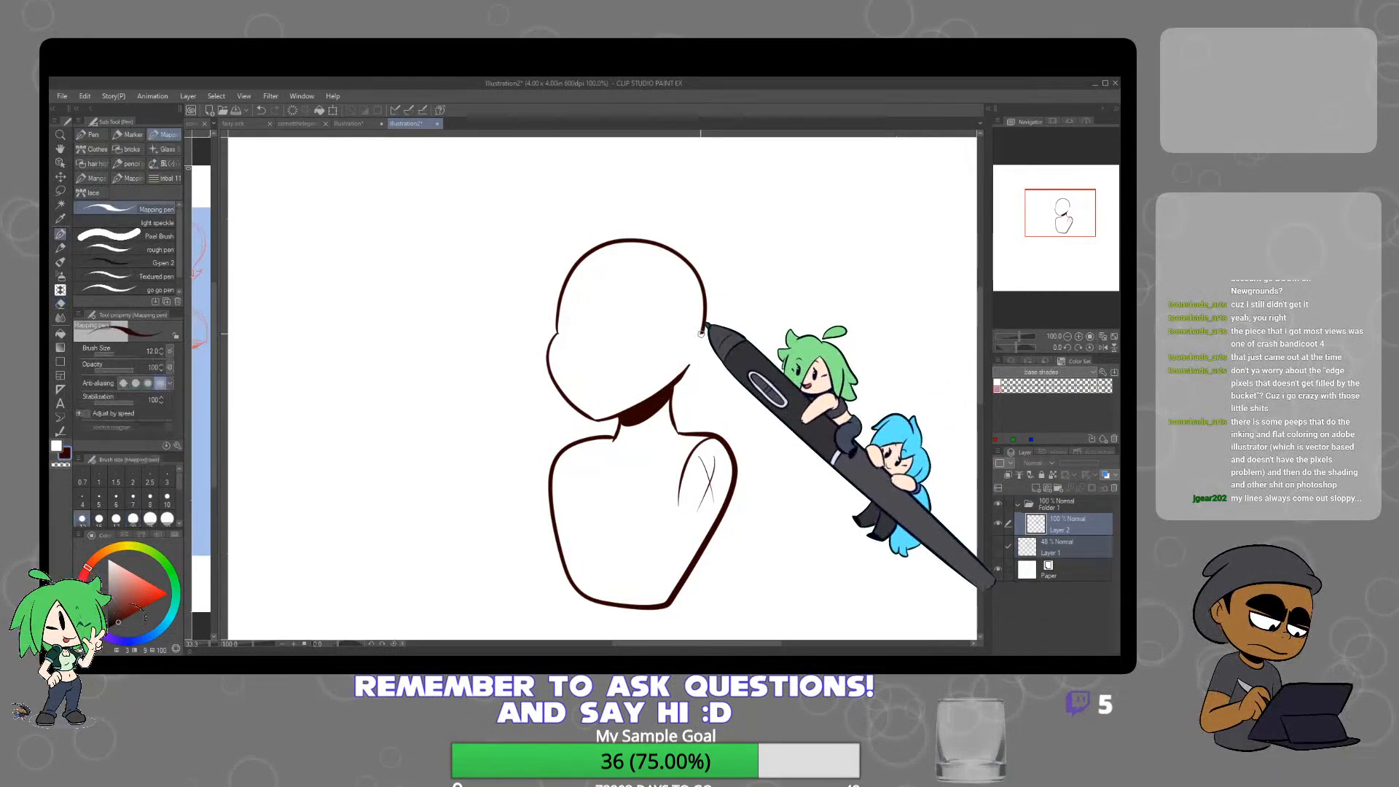
{"action": "mouse_move", "coordinate": [705, 332]}
{"action": "left_mouse_down"}
{"action": "mouse_move", "coordinate": [710, 350]}
{"action": "mouse_move", "coordinate": [686, 369]}
{"action": "left_mouse_up"}
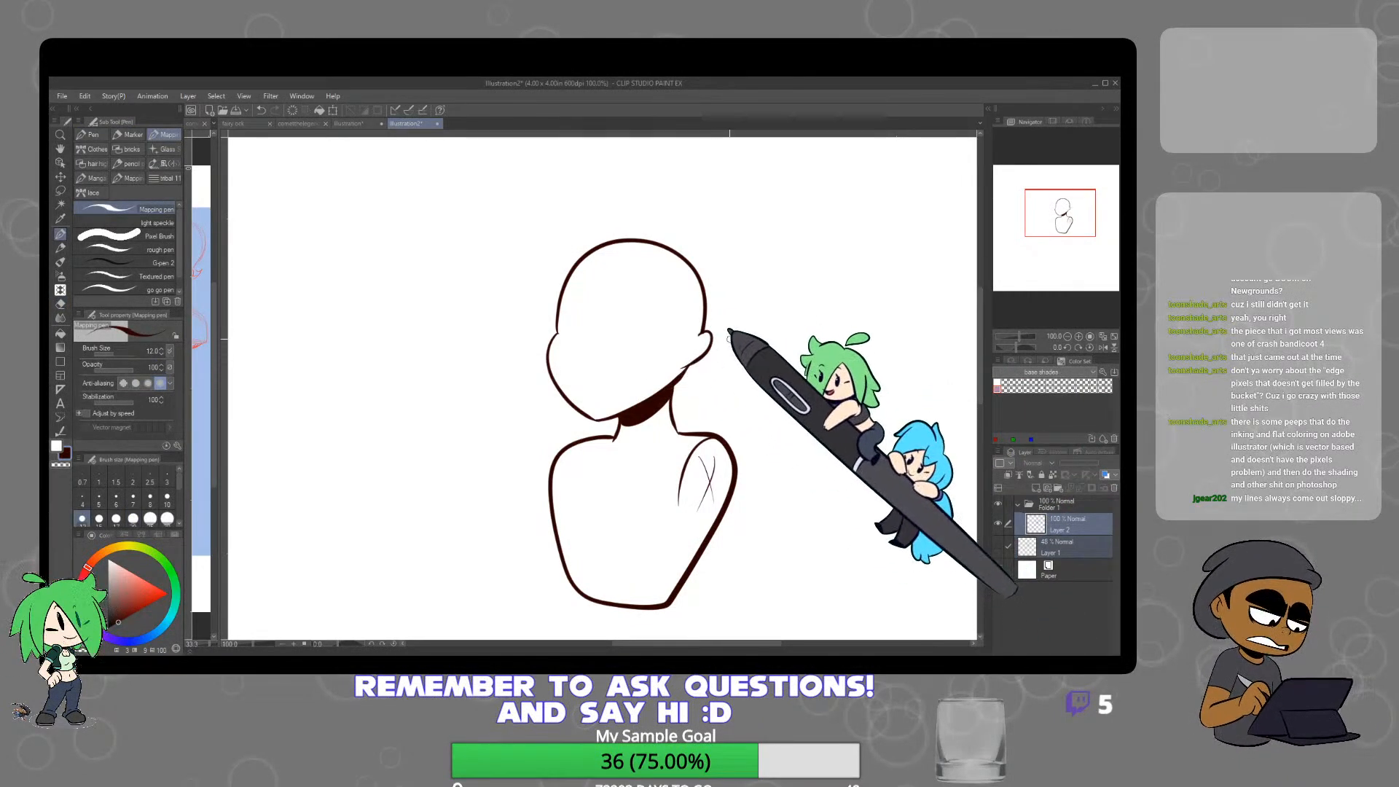
Draw practice curves and a large oval in the empty area beside the head and undo them
{"action": "mouse_move", "coordinate": [777, 350]}
{"action": "left_mouse_down"}
{"action": "mouse_move", "coordinate": [801, 351]}
{"action": "mouse_move", "coordinate": [800, 377]}
{"action": "left_mouse_up"}
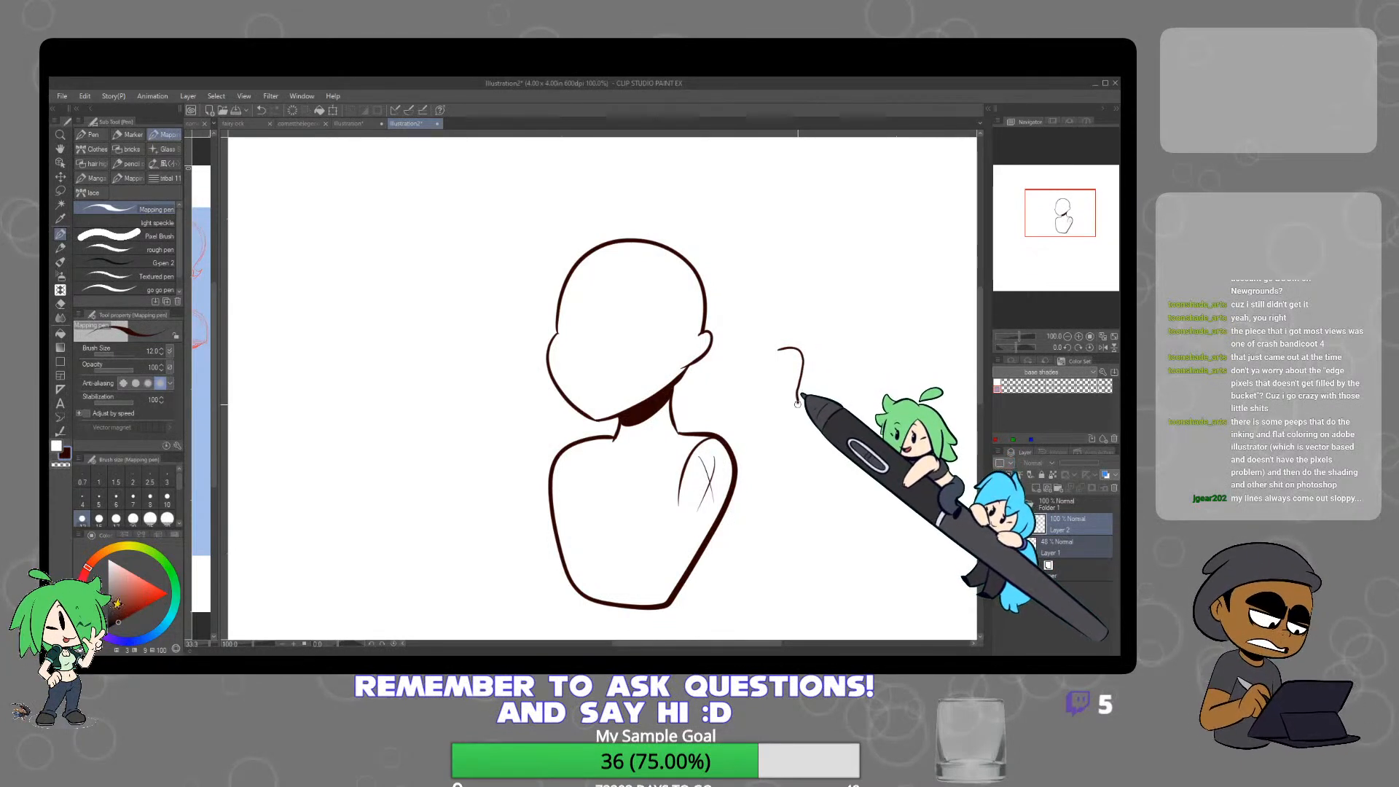
{"action": "scroll", "coordinate": [797, 403], "scroll_direction": "up", "scroll_amount": 5}
{"action": "scroll", "coordinate": [794, 408], "scroll_direction": "down", "scroll_amount": 3}
{"action": "key", "text": "ctrl+z"}
{"action": "mouse_move", "coordinate": [778, 331]}
{"action": "left_mouse_down"}
{"action": "mouse_move", "coordinate": [839, 305]}
{"action": "mouse_move", "coordinate": [878, 368]}
{"action": "mouse_move", "coordinate": [812, 459]}
{"action": "mouse_move", "coordinate": [727, 449]}
{"action": "left_mouse_up"}
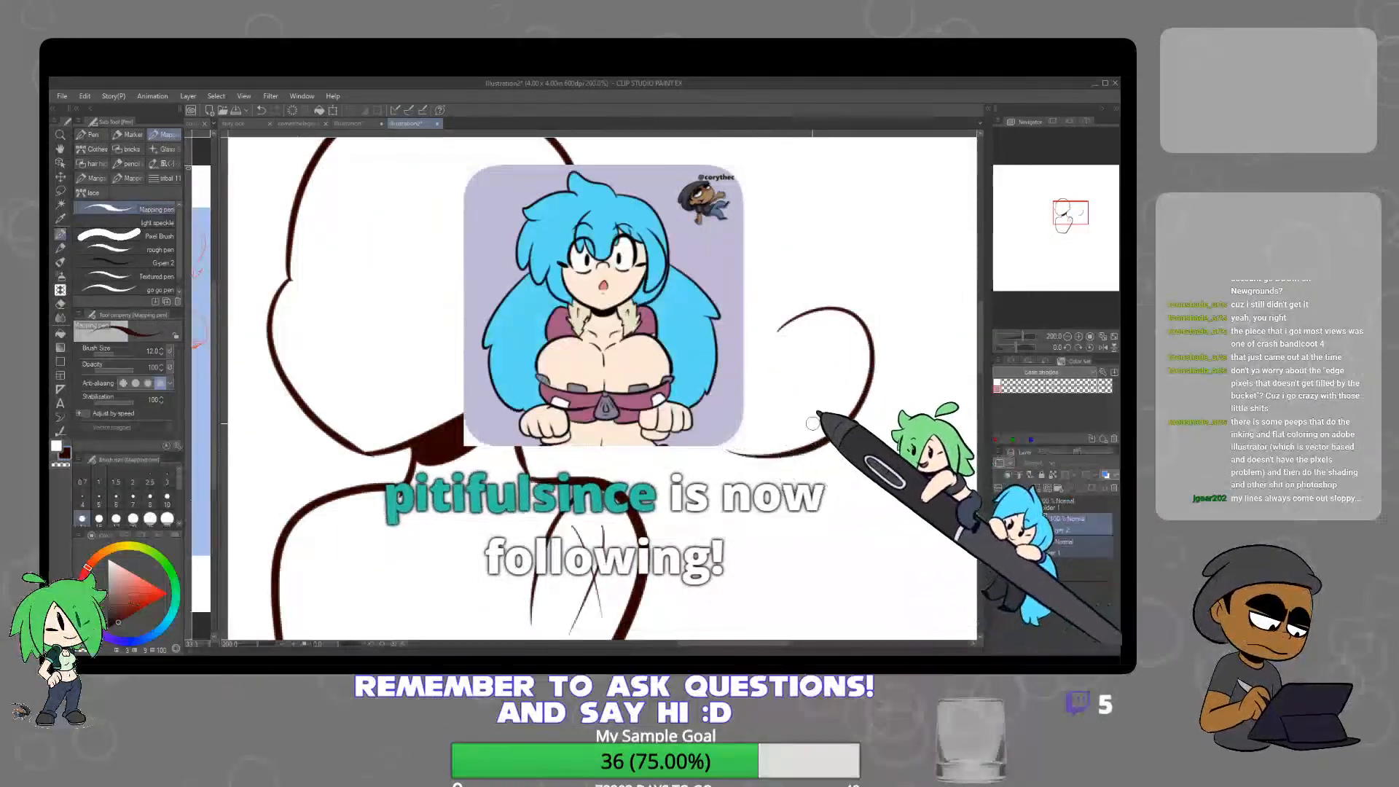
{"action": "key", "text": "ctrl+z"}
{"action": "mouse_move", "coordinate": [737, 278]}
{"action": "left_mouse_down"}
{"action": "mouse_move", "coordinate": [958, 340]}
{"action": "mouse_move", "coordinate": [894, 486]}
{"action": "mouse_move", "coordinate": [751, 502]}
{"action": "mouse_move", "coordinate": [762, 409]}
{"action": "left_mouse_up"}
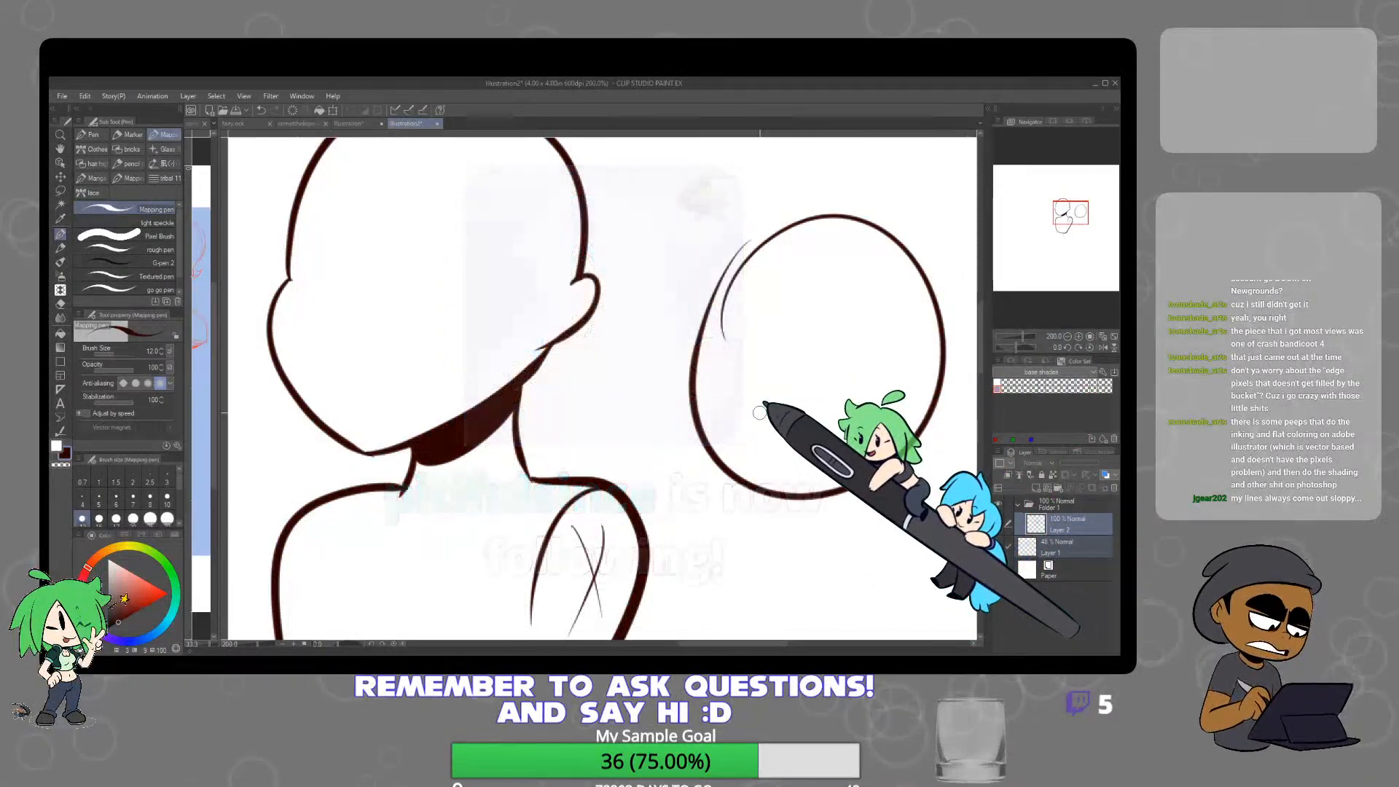
{"action": "key", "text": "ctrl+z"}
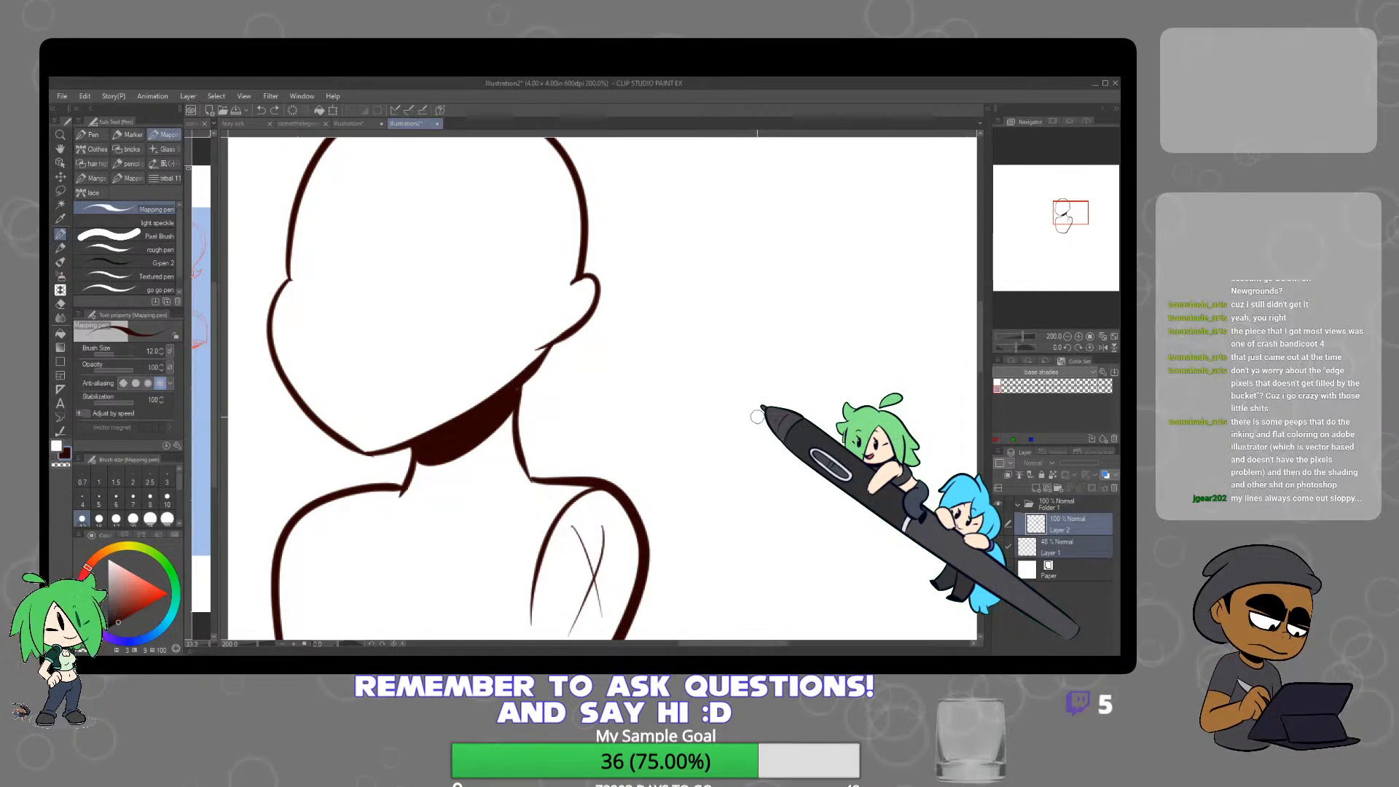
{"action": "scroll", "coordinate": [757, 416], "scroll_direction": "down", "scroll_amount": 1}
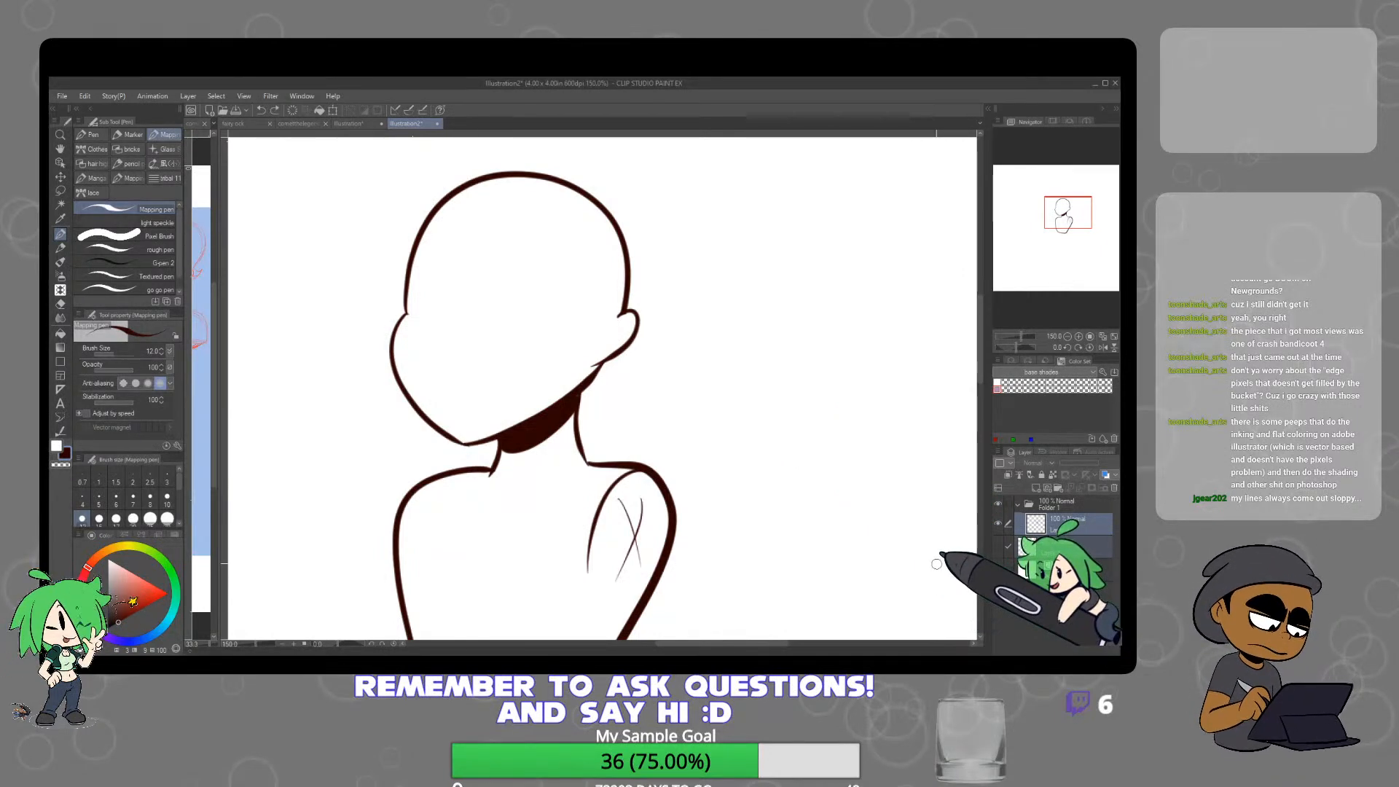
In the two-character illustration, ink thin fold lines down from the sweater's collar and thicken the contour under the chest up to the mug
{"action": "left_click", "coordinate": [348, 123]}
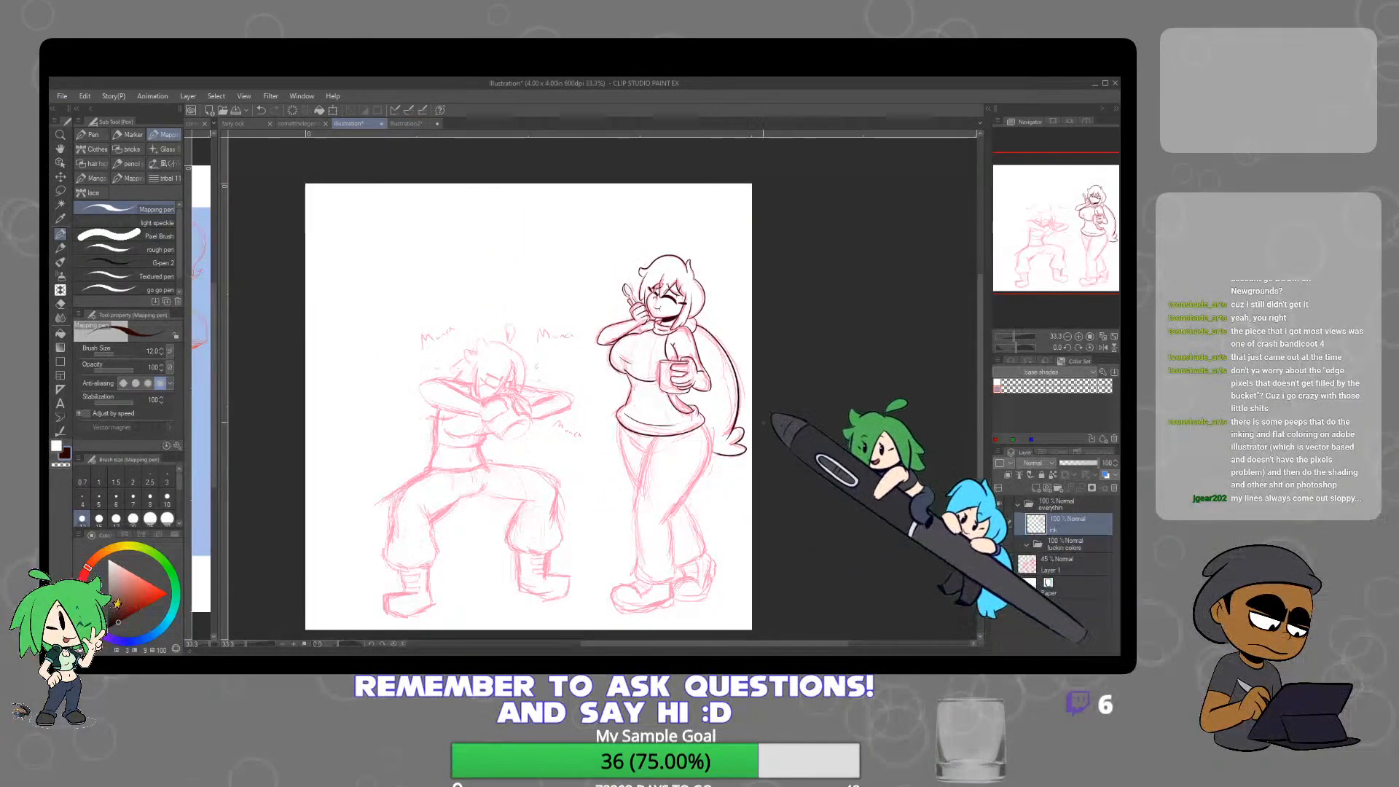
{"action": "scroll", "coordinate": [710, 436], "scroll_direction": "up", "scroll_amount": 2}
{"action": "scroll", "coordinate": [711, 437], "scroll_direction": "down", "scroll_amount": 2}
{"action": "scroll", "coordinate": [640, 470], "scroll_direction": "up", "scroll_amount": 3}
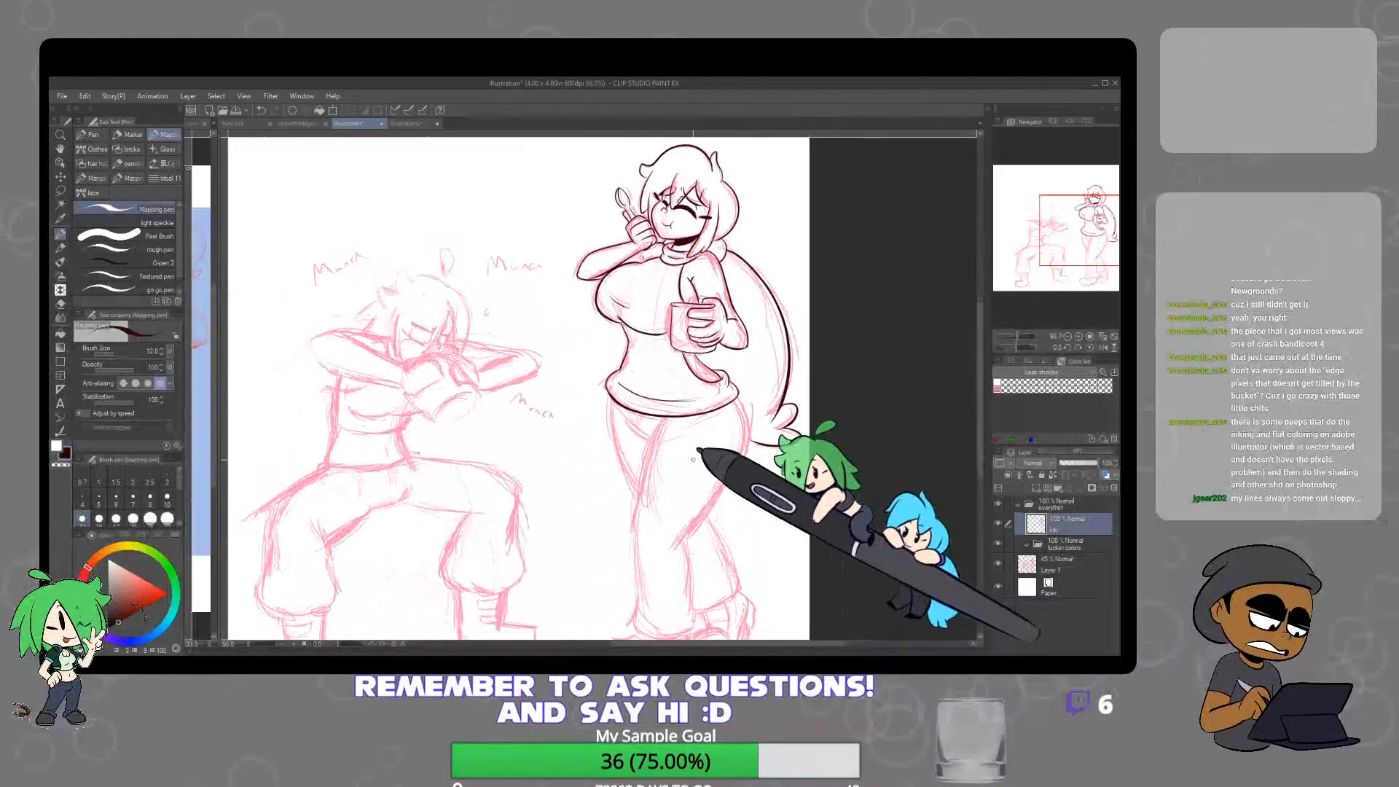
{"action": "scroll", "coordinate": [694, 434], "scroll_direction": "down", "scroll_amount": 3}
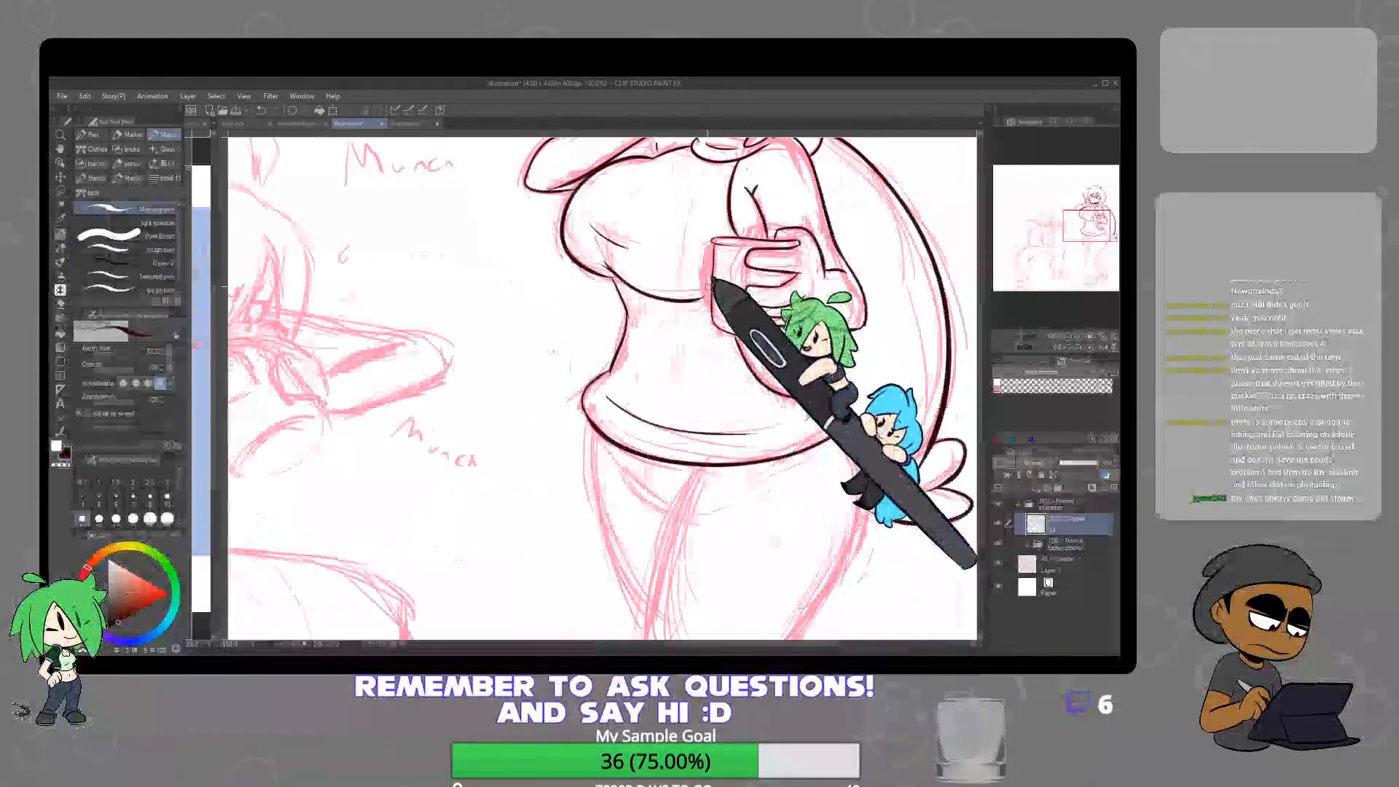
{"action": "scroll", "coordinate": [706, 324], "scroll_direction": "up", "scroll_amount": 4}
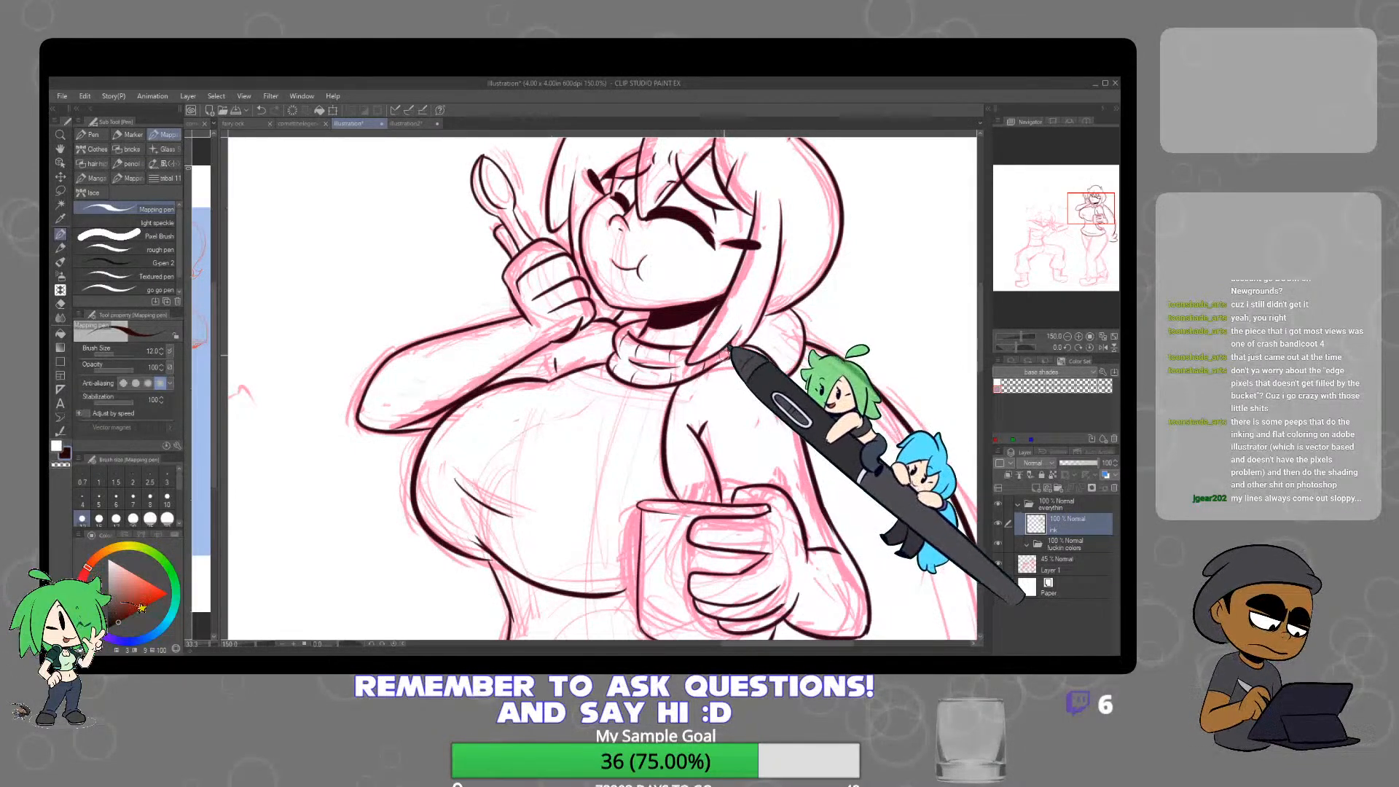
{"action": "left_click_drag", "start_coordinate": [654, 390], "coordinate": [777, 336]}
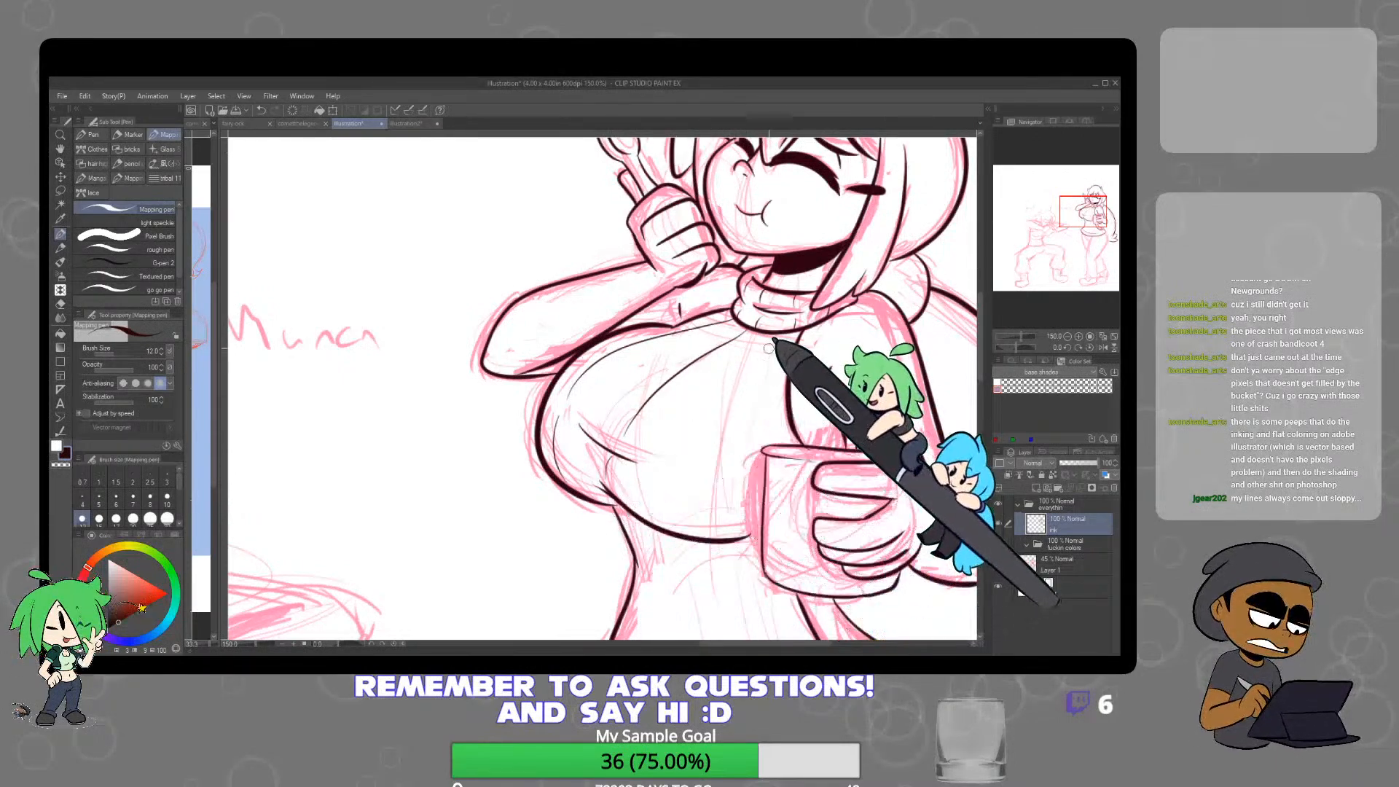
{"action": "left_click_drag", "start_coordinate": [772, 334], "coordinate": [706, 518]}
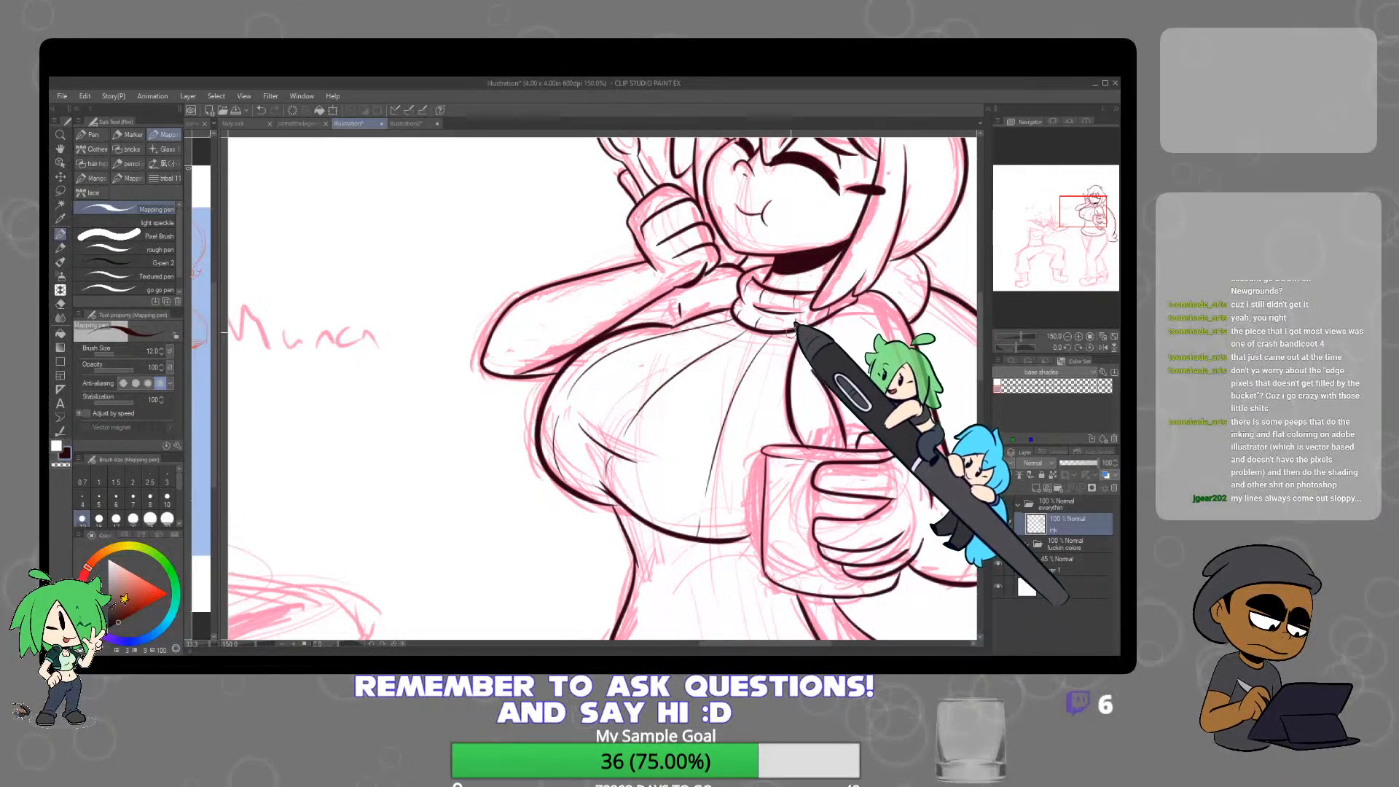
{"action": "left_click_drag", "start_coordinate": [789, 335], "coordinate": [770, 434]}
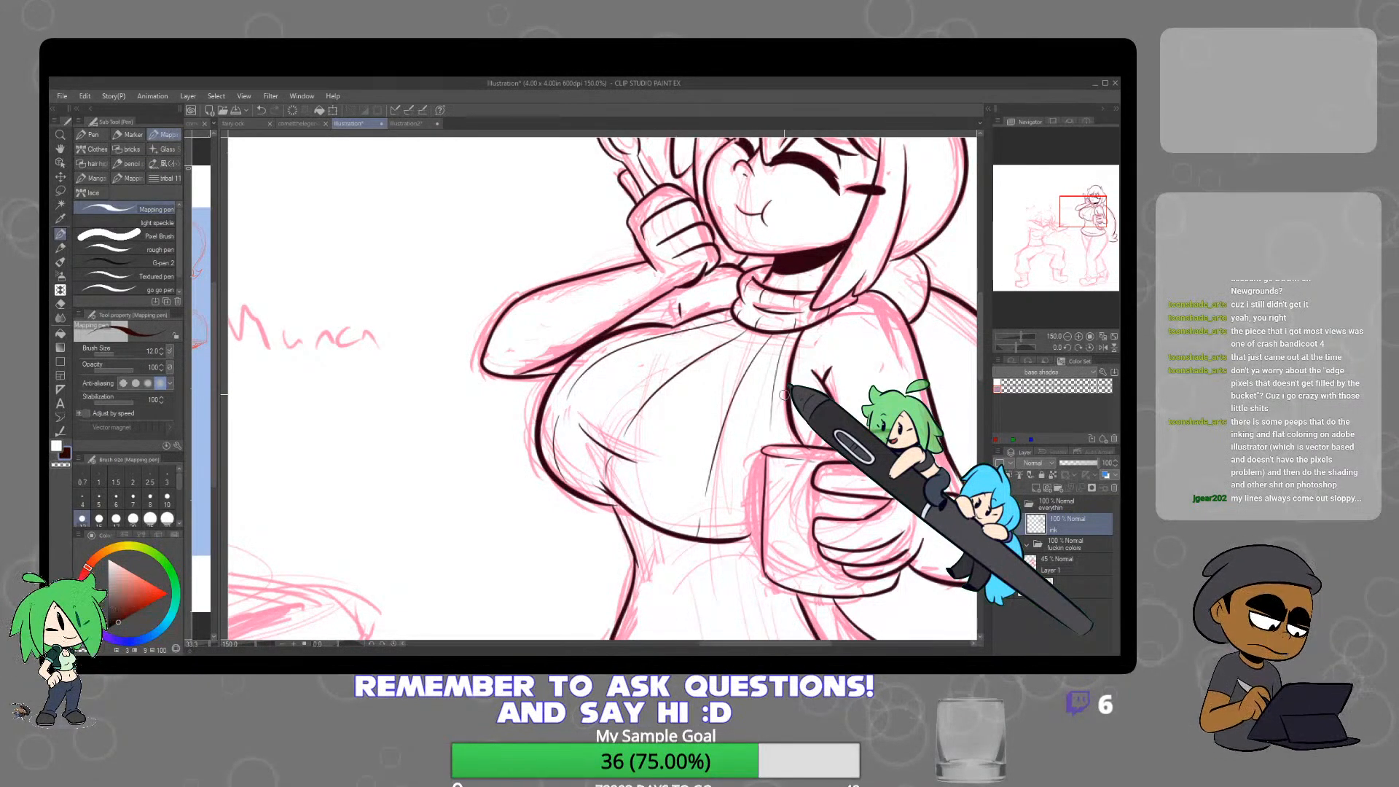
{"action": "scroll", "coordinate": [695, 535], "scroll_direction": "up", "scroll_amount": 1}
{"action": "left_click_drag", "start_coordinate": [757, 482], "coordinate": [625, 326]}
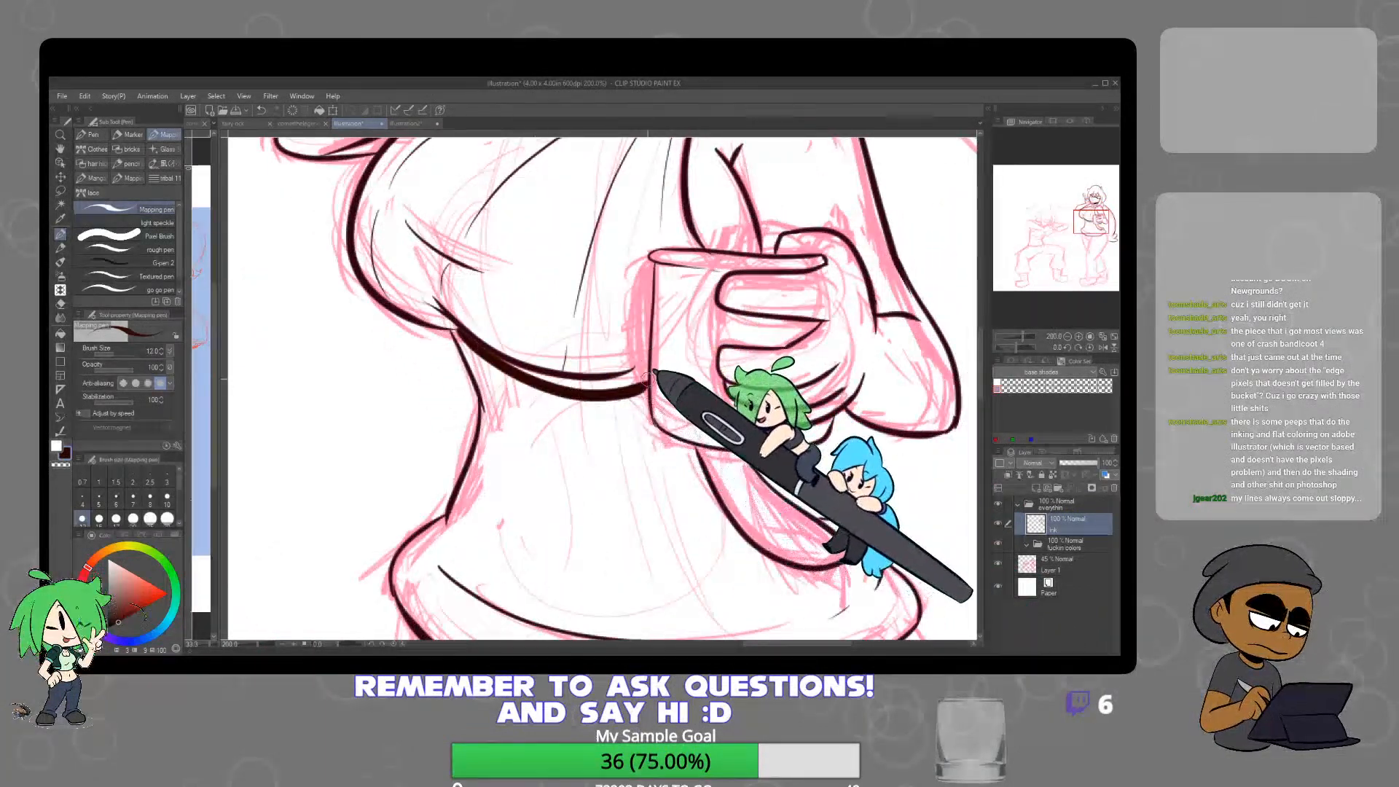
Build up the heavy contour under the chest into a solid tapered shadow reaching the mug's edge
{"action": "mouse_move", "coordinate": [453, 330]}
{"action": "left_mouse_down"}
{"action": "mouse_move", "coordinate": [641, 378]}
{"action": "mouse_move", "coordinate": [596, 382]}
{"action": "mouse_move", "coordinate": [643, 368]}
{"action": "left_mouse_up"}
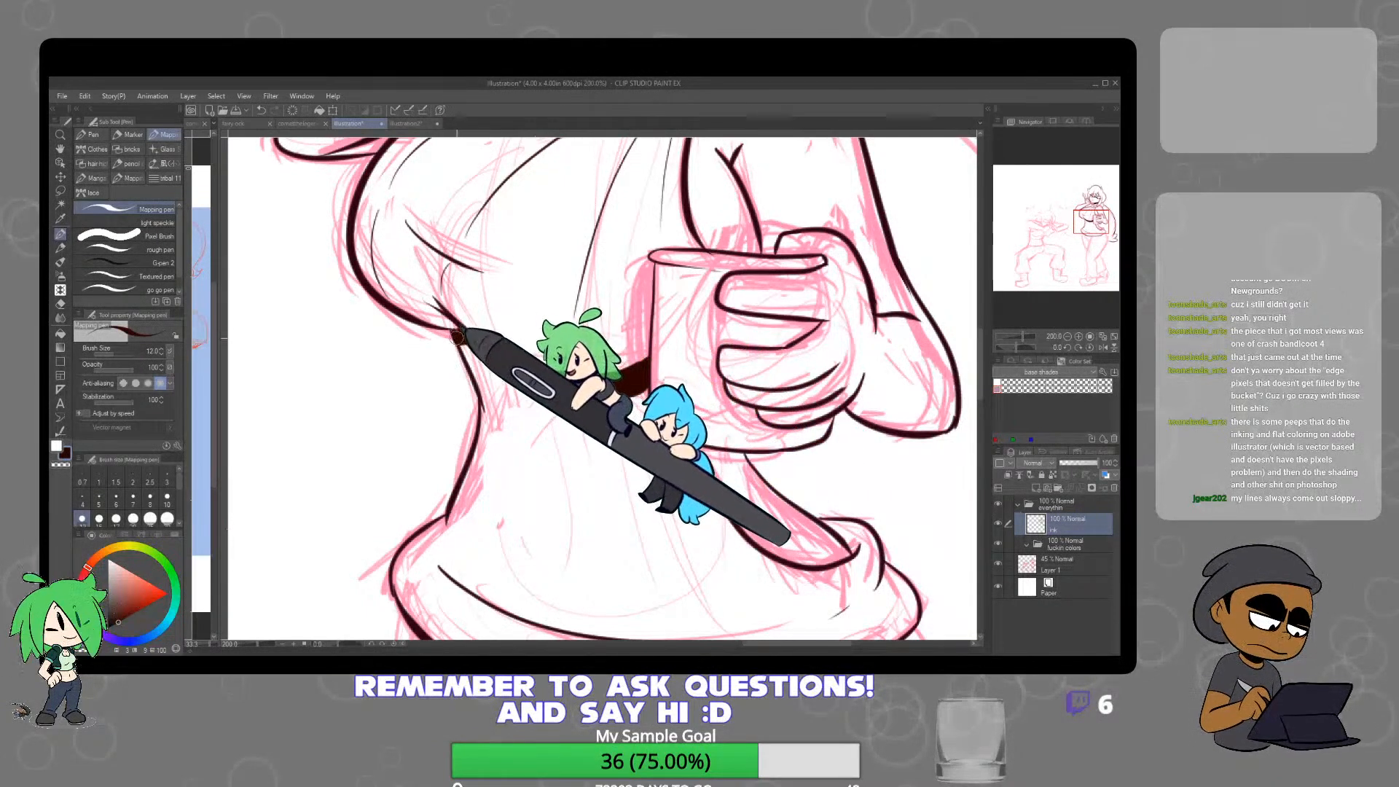
{"action": "key", "text": "ctrl+minus"}
{"action": "left_click_drag", "start_coordinate": [546, 221], "coordinate": [579, 306]}
{"action": "key", "text": "ctrl+plus"}
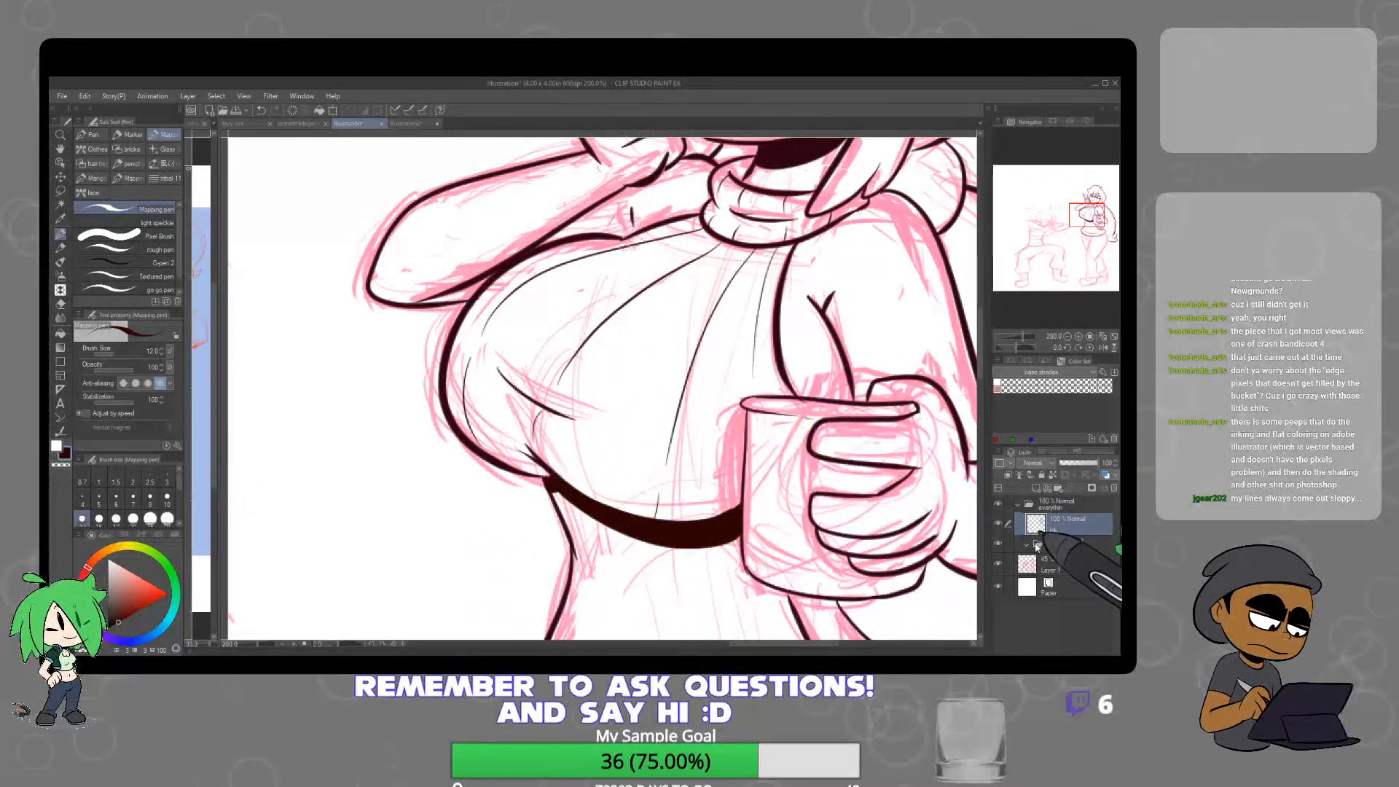
Hide the ink layer, add a new layer above it and try several curves over the chest sketch, undoing them
{"action": "left_click", "coordinate": [997, 523]}
{"action": "left_click", "coordinate": [1009, 476]}
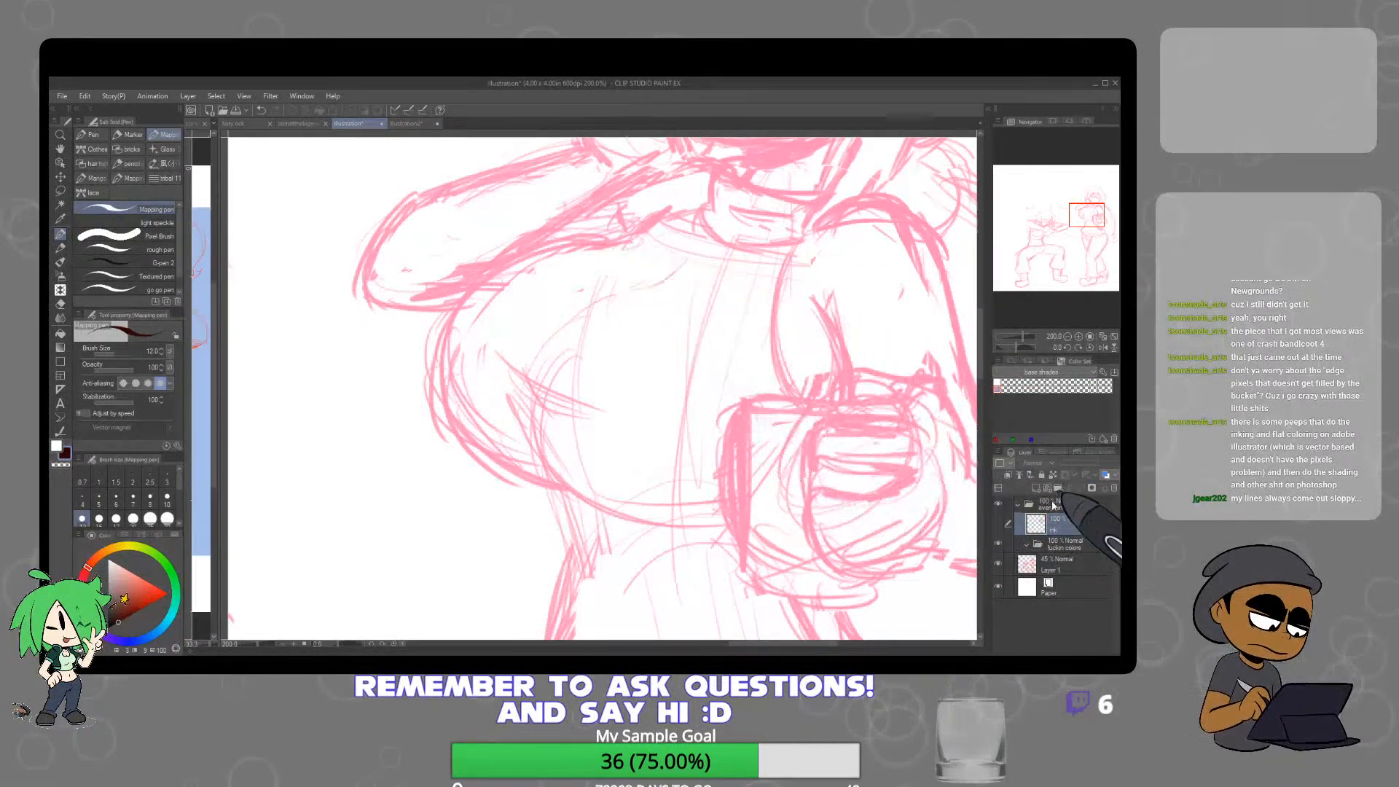
{"action": "mouse_move", "coordinate": [623, 242]}
{"action": "left_mouse_down"}
{"action": "mouse_move", "coordinate": [564, 244]}
{"action": "mouse_move", "coordinate": [485, 283]}
{"action": "mouse_move", "coordinate": [504, 267]}
{"action": "mouse_move", "coordinate": [459, 313]}
{"action": "mouse_move", "coordinate": [439, 384]}
{"action": "mouse_move", "coordinate": [441, 364]}
{"action": "mouse_move", "coordinate": [446, 427]}
{"action": "mouse_move", "coordinate": [549, 482]}
{"action": "left_mouse_up"}
{"action": "key", "text": "ctrl+z"}
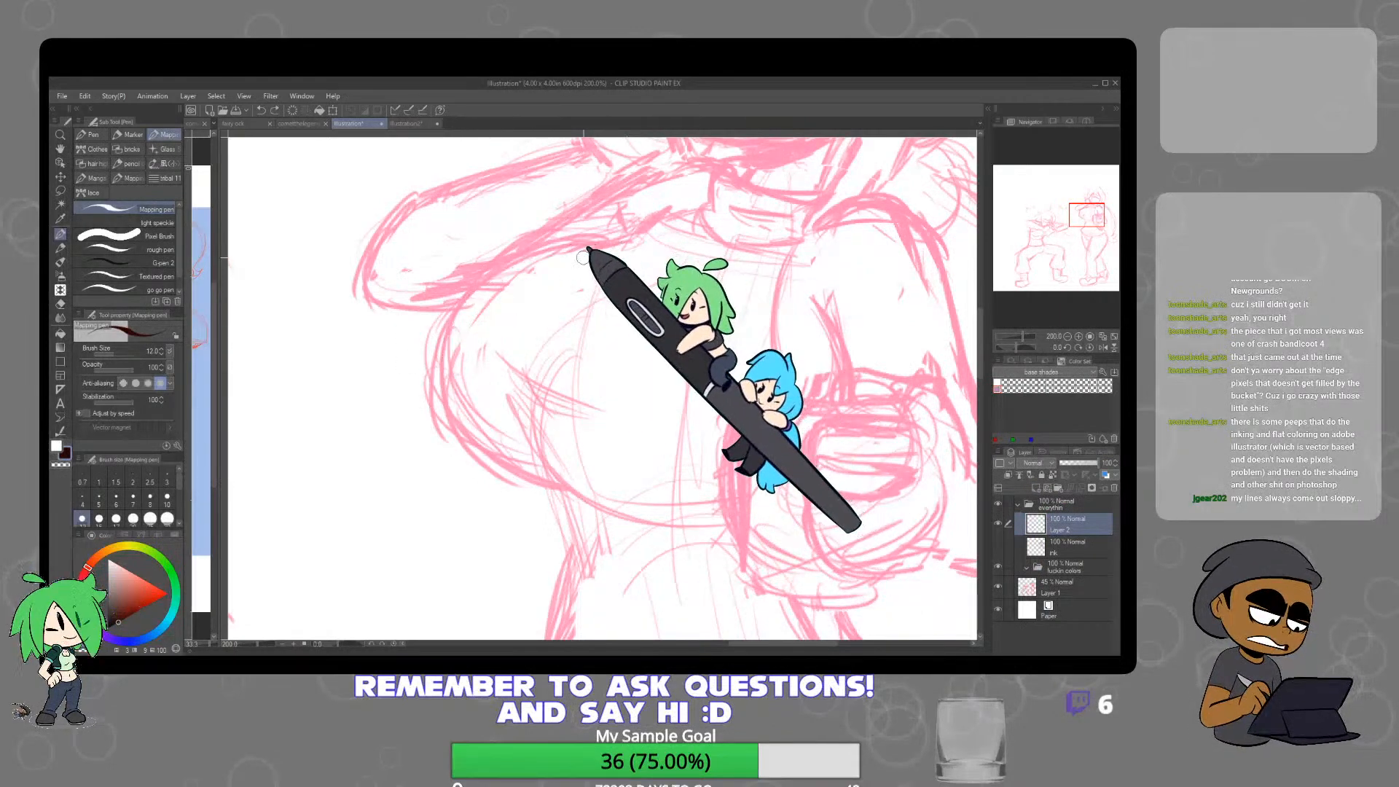
{"action": "mouse_move", "coordinate": [611, 241]}
{"action": "left_mouse_down"}
{"action": "mouse_move", "coordinate": [551, 248]}
{"action": "mouse_move", "coordinate": [456, 296]}
{"action": "mouse_move", "coordinate": [424, 384]}
{"action": "mouse_move", "coordinate": [474, 463]}
{"action": "mouse_move", "coordinate": [575, 483]}
{"action": "left_mouse_up"}
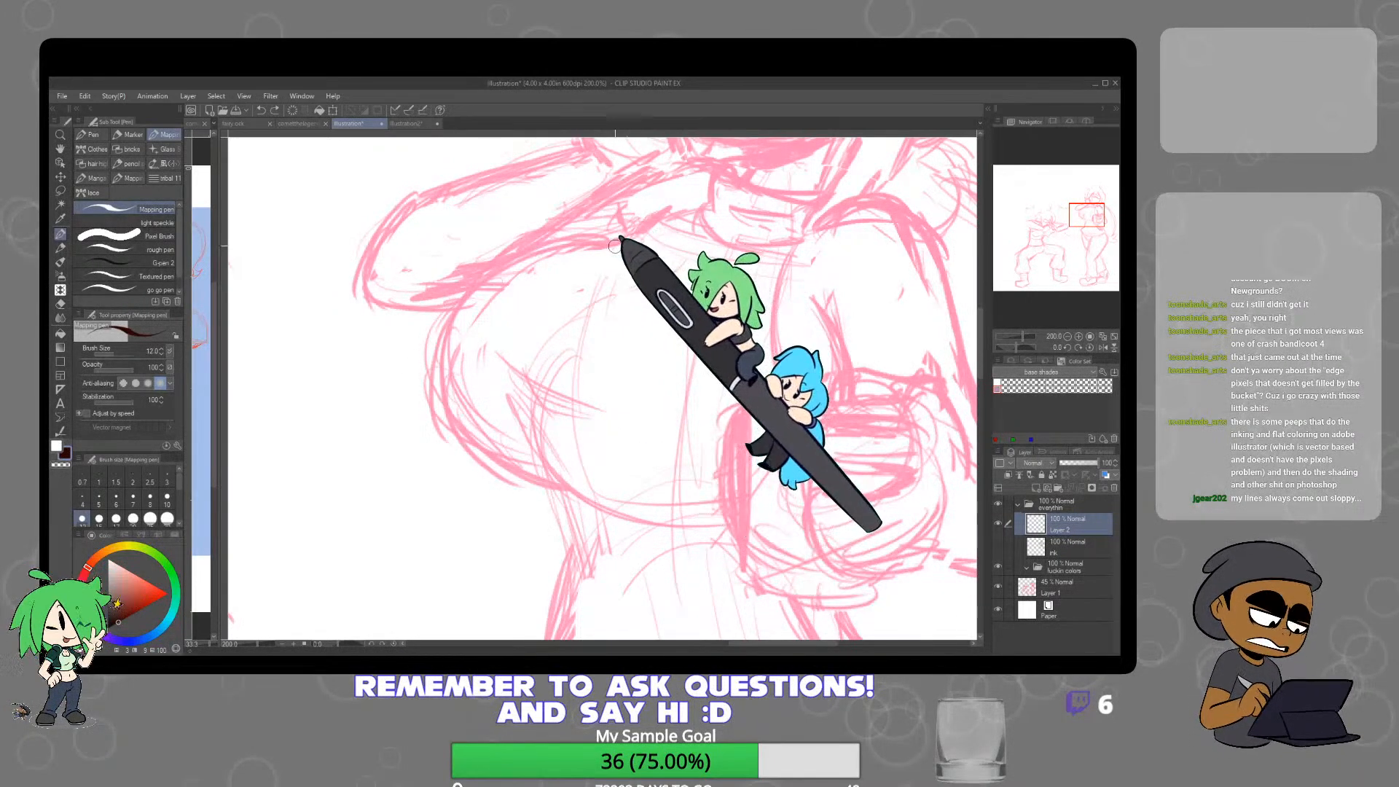
{"action": "mouse_move", "coordinate": [614, 244]}
{"action": "left_mouse_down"}
{"action": "mouse_move", "coordinate": [500, 261]}
{"action": "mouse_move", "coordinate": [443, 326]}
{"action": "mouse_move", "coordinate": [450, 441]}
{"action": "mouse_move", "coordinate": [569, 510]}
{"action": "mouse_move", "coordinate": [656, 503]}
{"action": "left_mouse_up"}
{"action": "key", "text": "ctrl+z"}
{"action": "mouse_move", "coordinate": [604, 235]}
{"action": "left_mouse_down"}
{"action": "mouse_move", "coordinate": [449, 297]}
{"action": "mouse_move", "coordinate": [481, 469]}
{"action": "mouse_move", "coordinate": [607, 467]}
{"action": "mouse_move", "coordinate": [546, 236]}
{"action": "mouse_move", "coordinate": [421, 364]}
{"action": "mouse_move", "coordinate": [559, 489]}
{"action": "mouse_move", "coordinate": [616, 477]}
{"action": "left_mouse_up"}
{"action": "key", "text": "ctrl+z"}
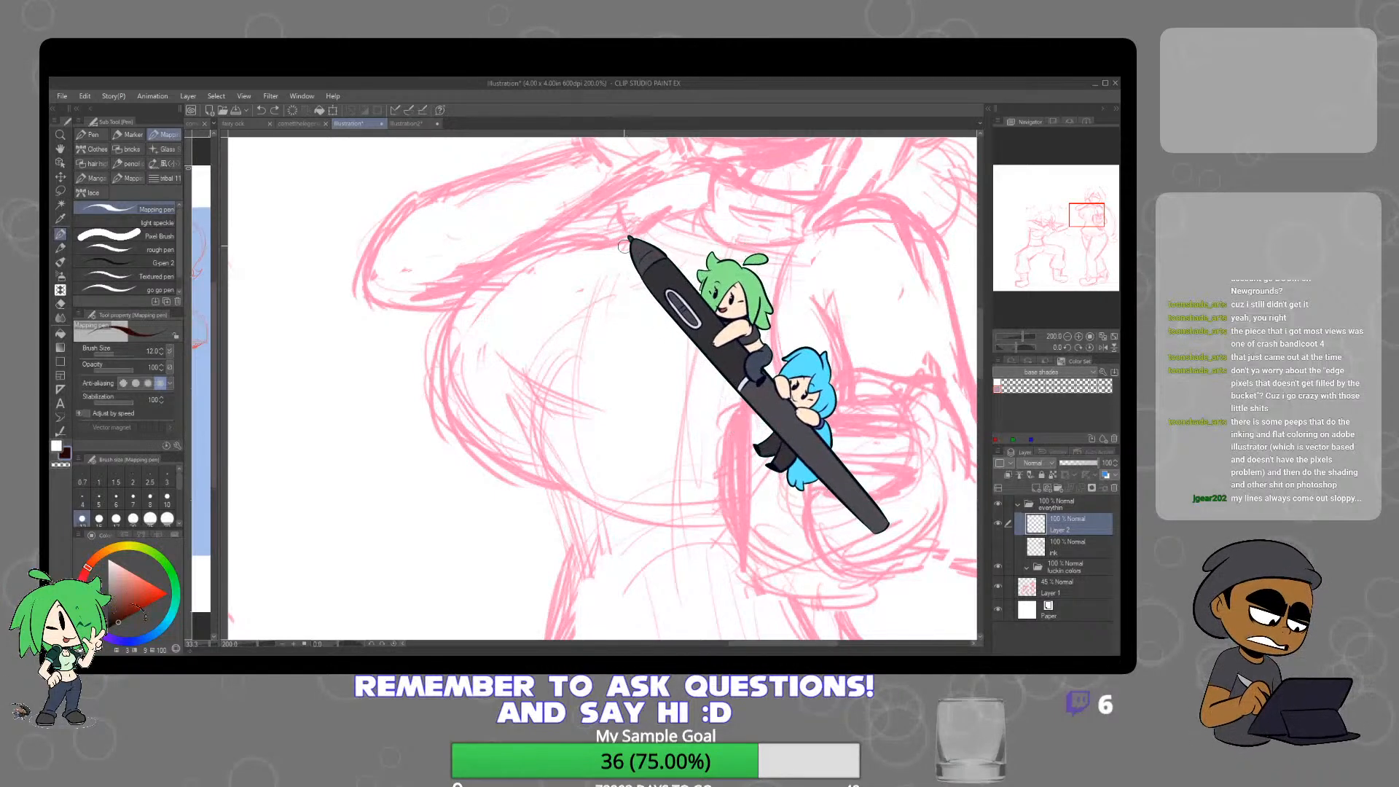
Ink a demonstration chest outline on the new layer, curving from below the raised arm around to the underside
{"action": "mouse_move", "coordinate": [628, 242]}
{"action": "left_mouse_down"}
{"action": "mouse_move", "coordinate": [558, 238]}
{"action": "mouse_move", "coordinate": [462, 282]}
{"action": "mouse_move", "coordinate": [427, 368]}
{"action": "left_mouse_up"}
{"action": "key", "text": "ctrl+z"}
{"action": "mouse_move", "coordinate": [633, 239]}
{"action": "left_mouse_down"}
{"action": "mouse_move", "coordinate": [520, 247]}
{"action": "mouse_move", "coordinate": [428, 316]}
{"action": "mouse_move", "coordinate": [441, 431]}
{"action": "left_mouse_up"}
{"action": "left_click_drag", "start_coordinate": [504, 494], "coordinate": [555, 495]}
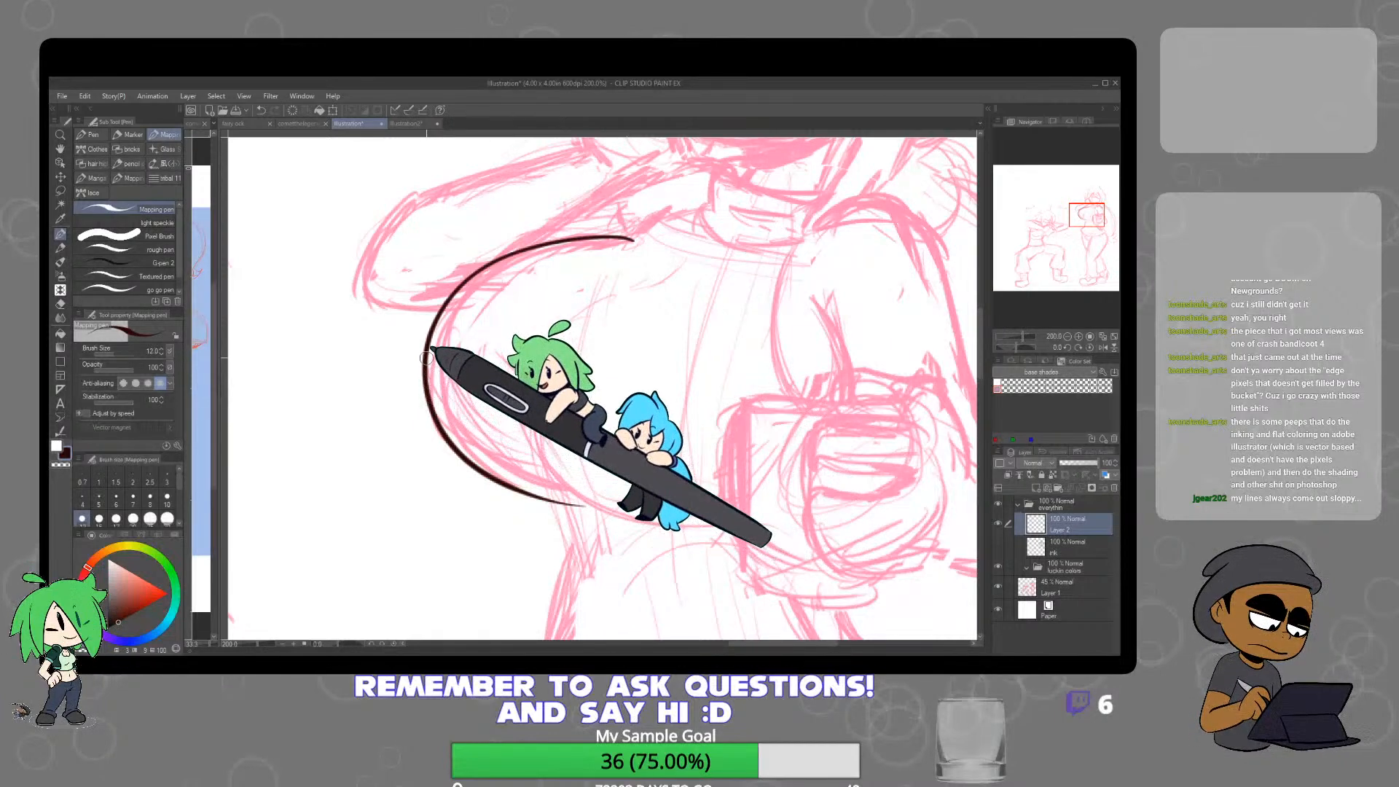
On a separate layer, ink a short bump over the demonstration curve, erase the overlapped outline beneath and merge the two layers
{"action": "left_click", "coordinate": [1036, 488]}
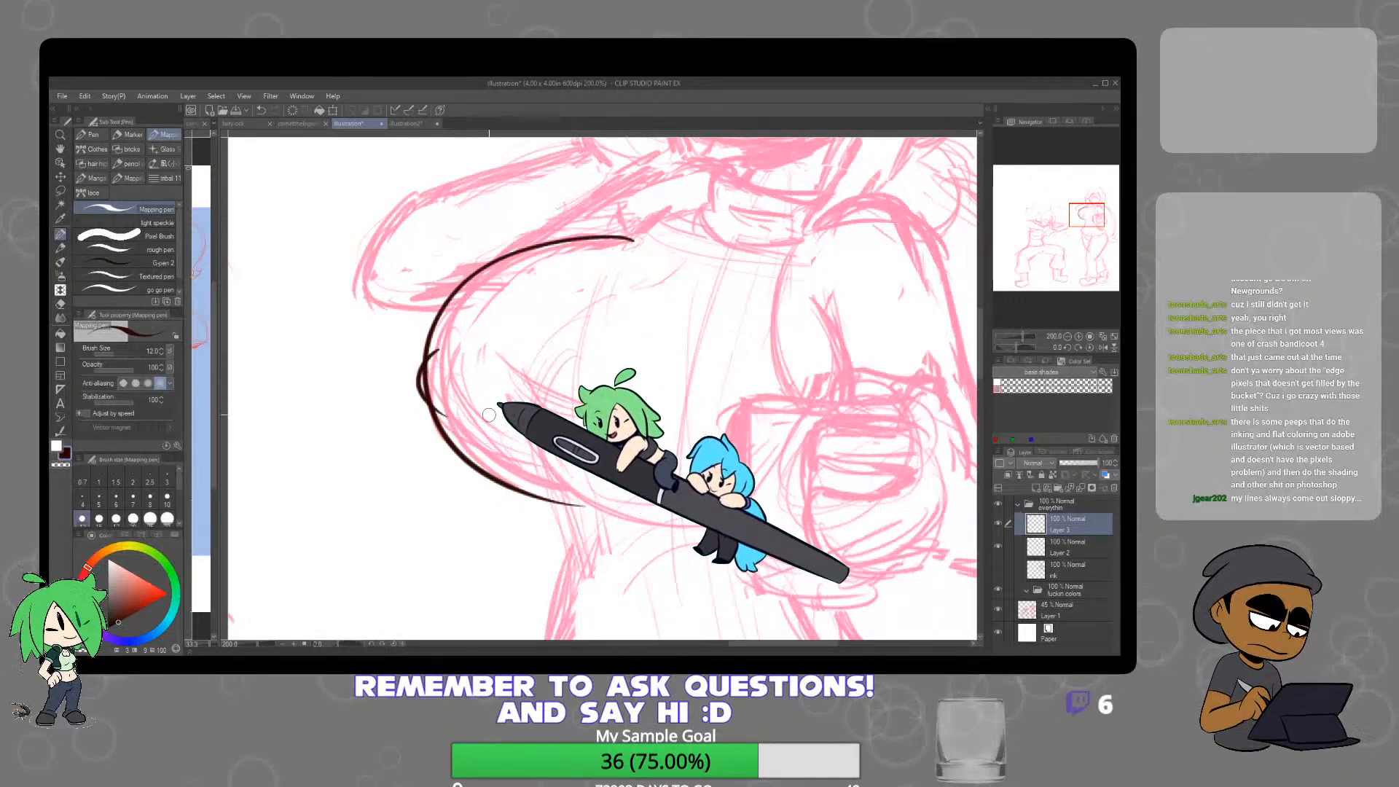
{"action": "left_click", "coordinate": [1072, 555]}
{"action": "key", "text": "e"}
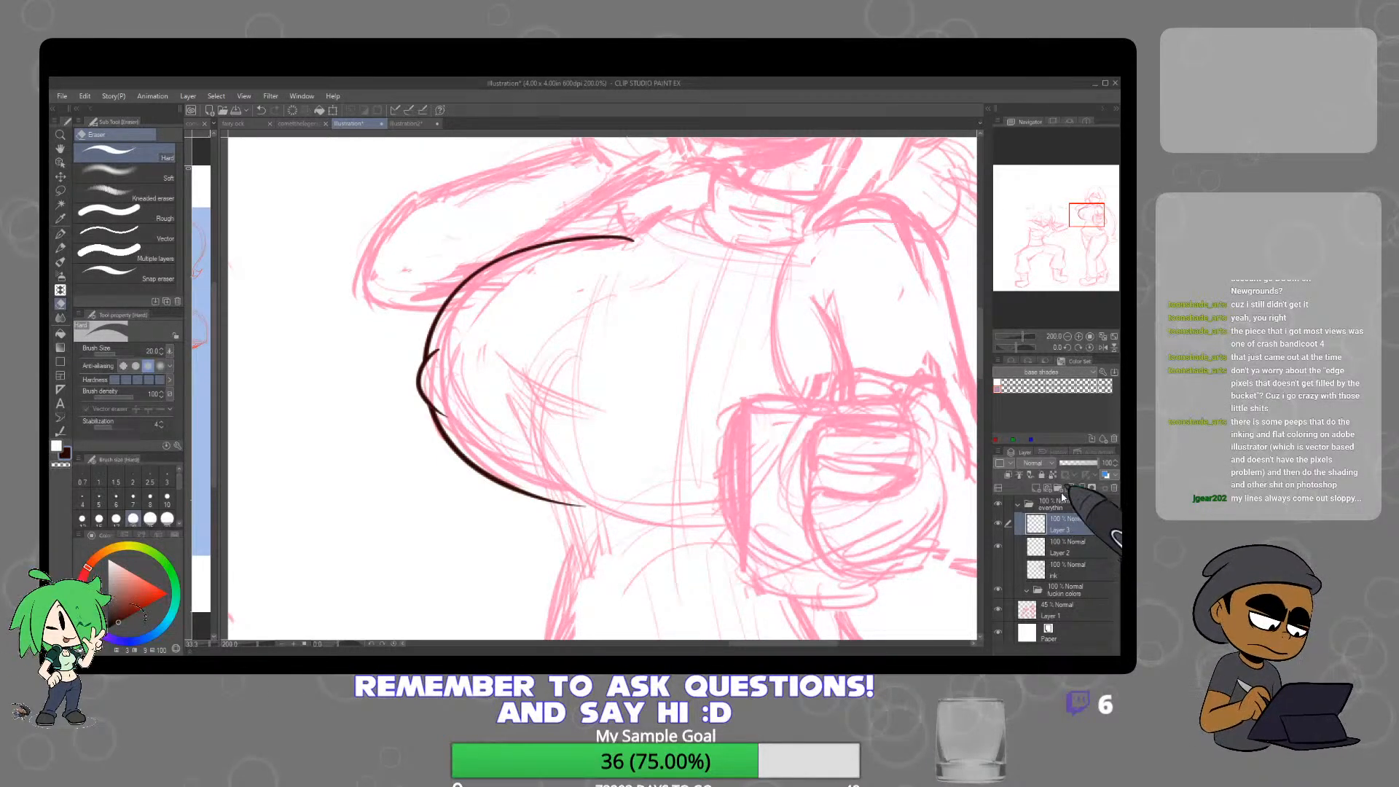
{"action": "key", "text": "ctrl+e"}
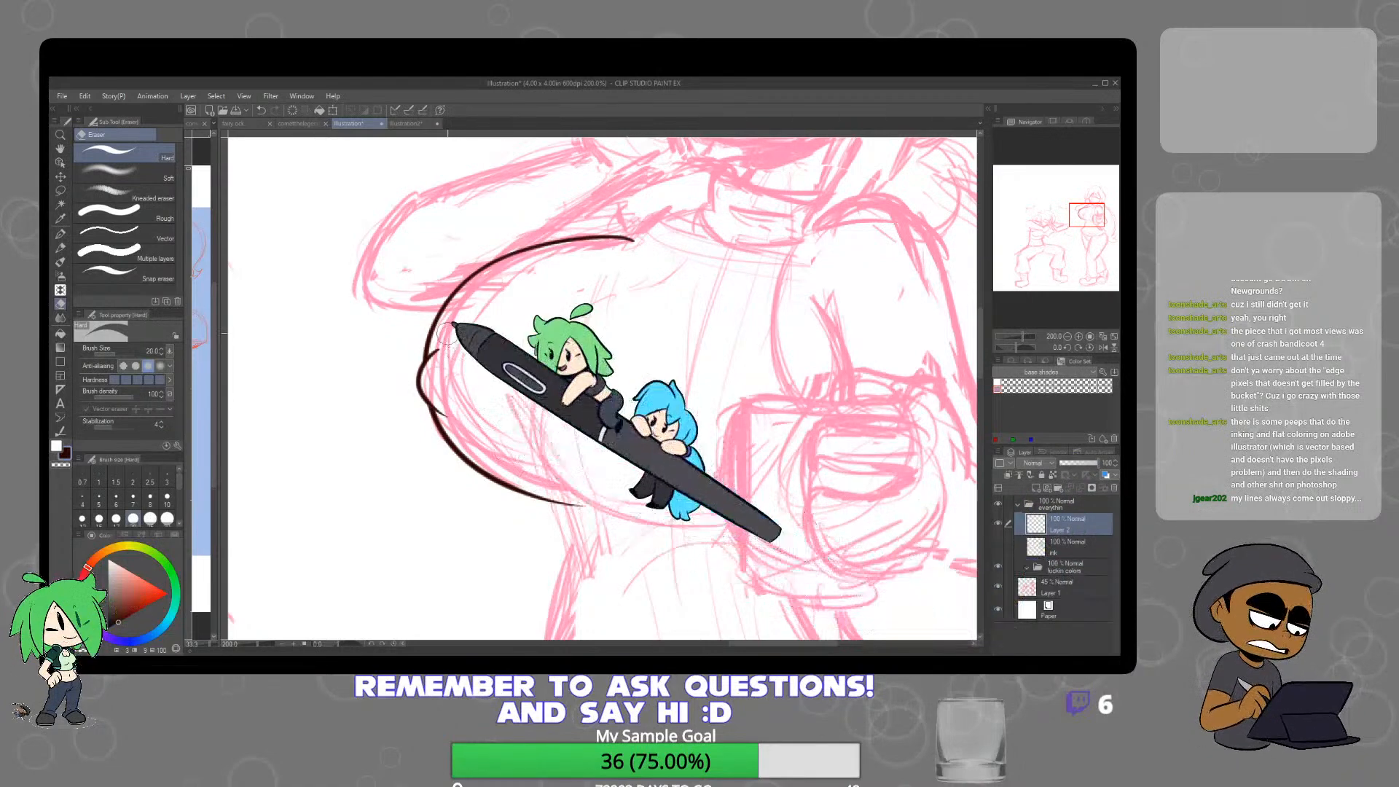
Erase the bump from the demonstration curve, remove the demonstration layer and show the ink layer again
{"action": "mouse_move", "coordinate": [440, 345]}
{"action": "left_mouse_down"}
{"action": "mouse_move", "coordinate": [412, 391]}
{"action": "mouse_move", "coordinate": [441, 421]}
{"action": "left_mouse_up"}
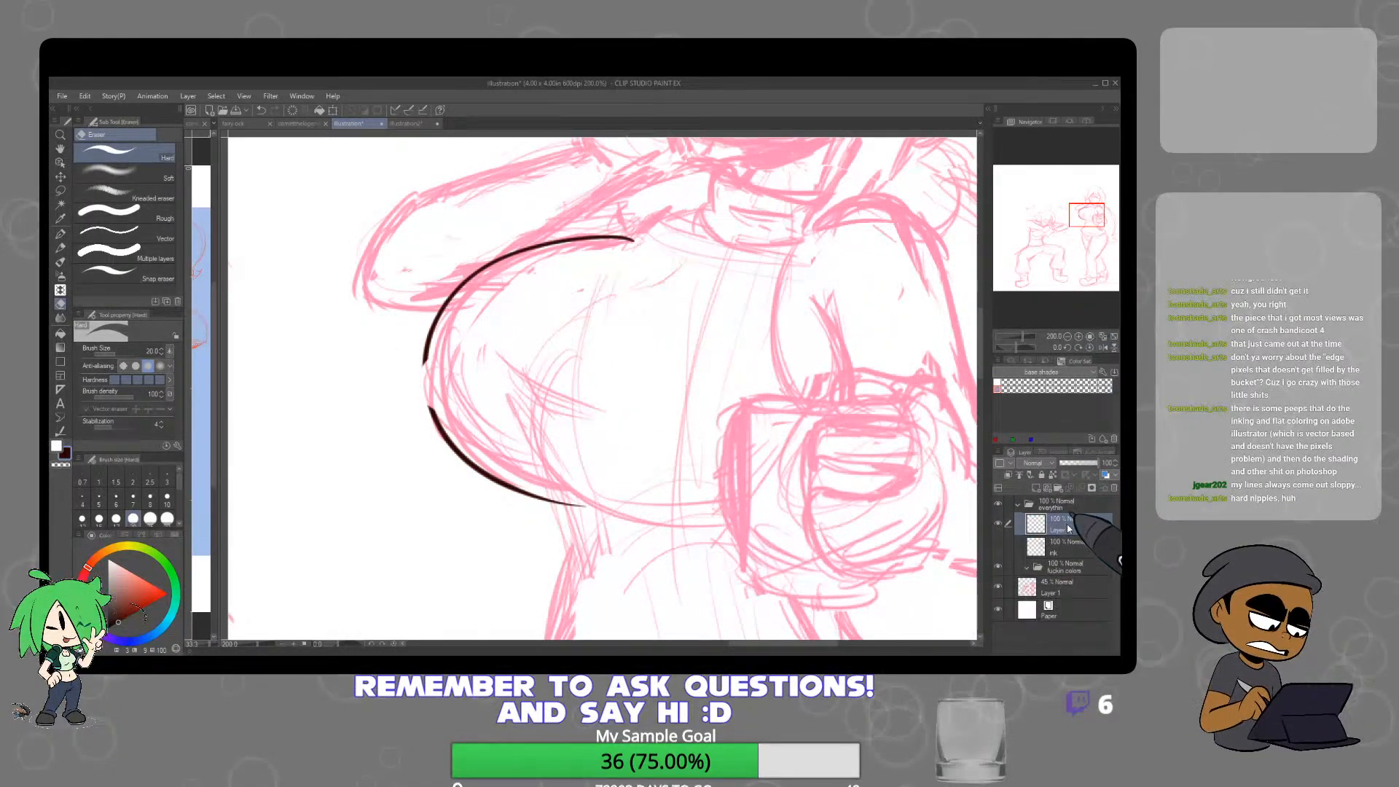
{"action": "key", "text": "ctrl+e"}
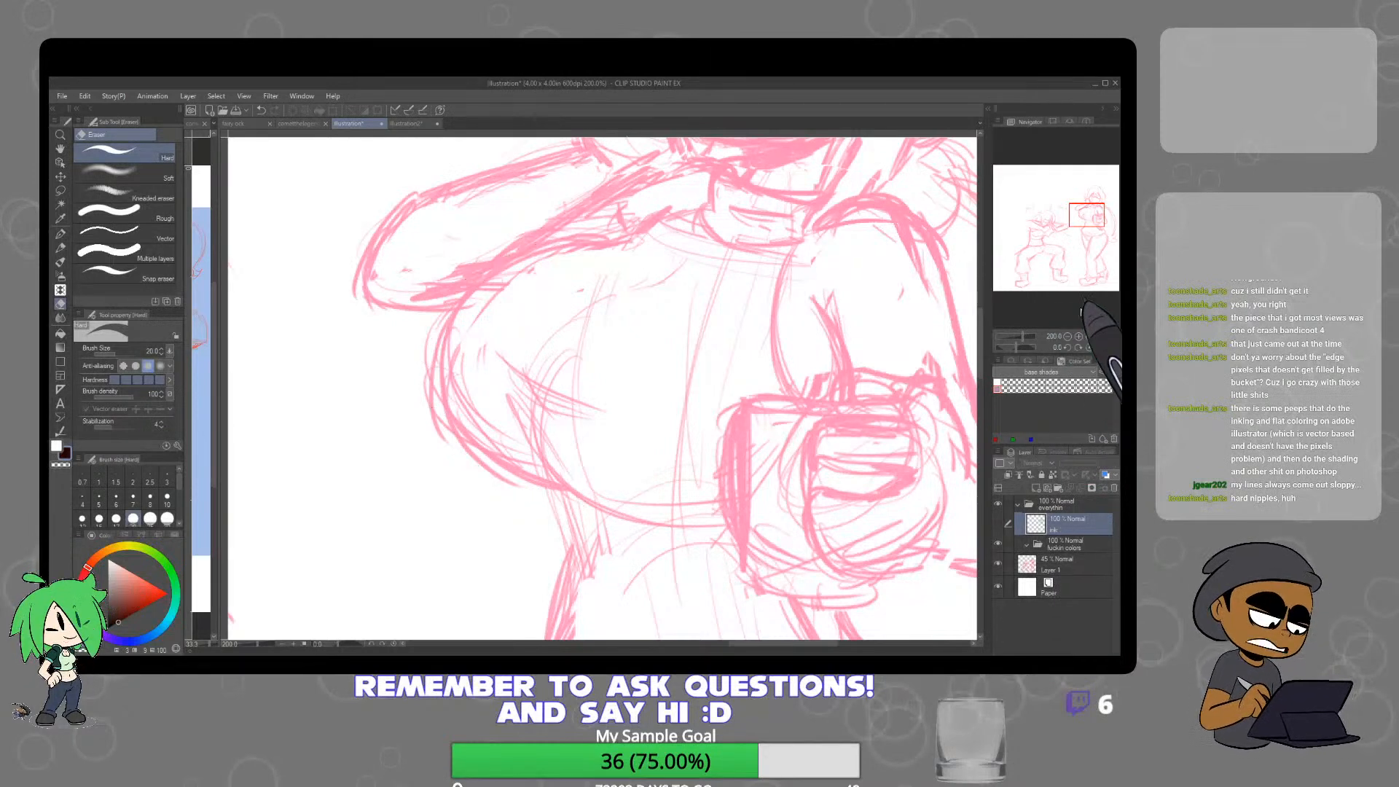
{"action": "left_click", "coordinate": [998, 522]}
{"action": "scroll", "coordinate": [728, 400], "scroll_direction": "down", "scroll_amount": 4}
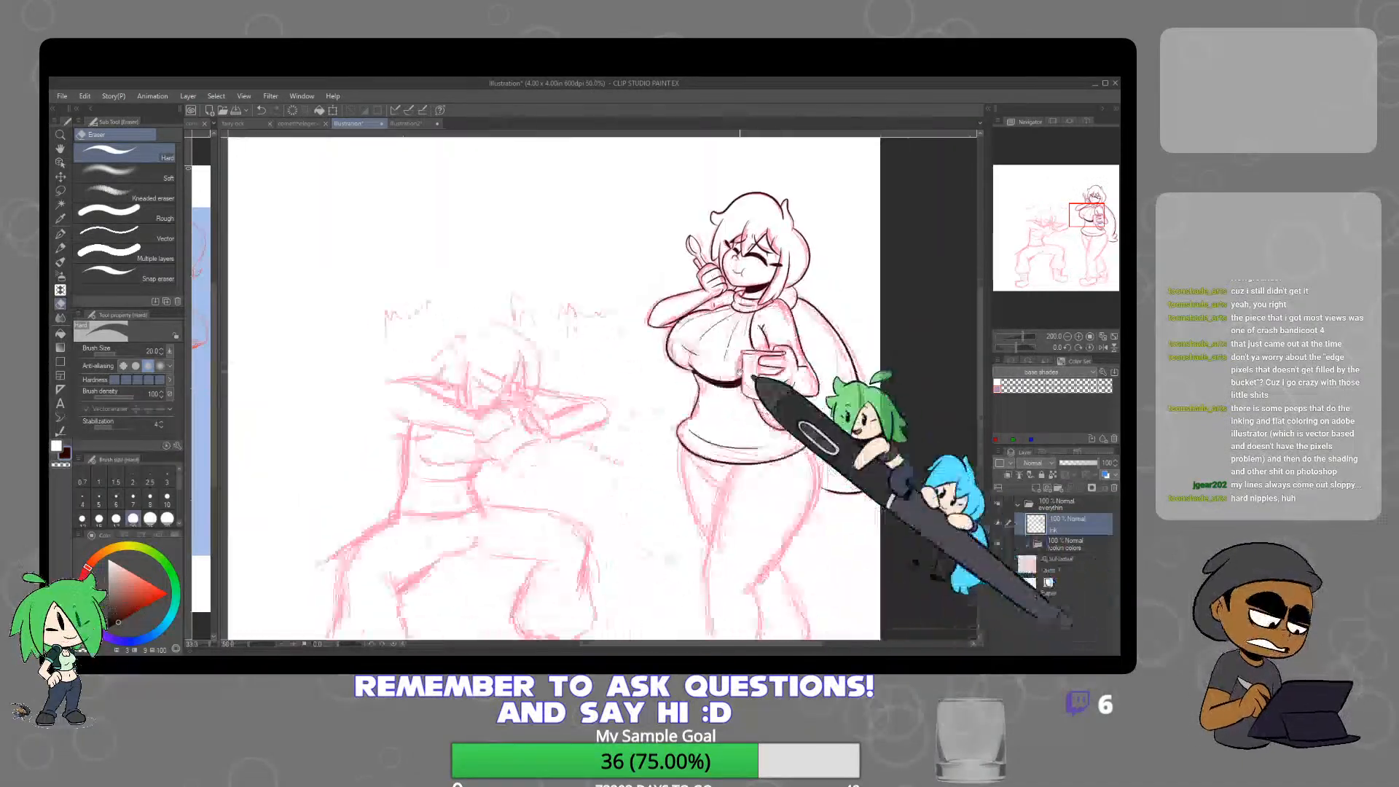
{"action": "scroll", "coordinate": [725, 401], "scroll_direction": "up", "scroll_amount": 4}
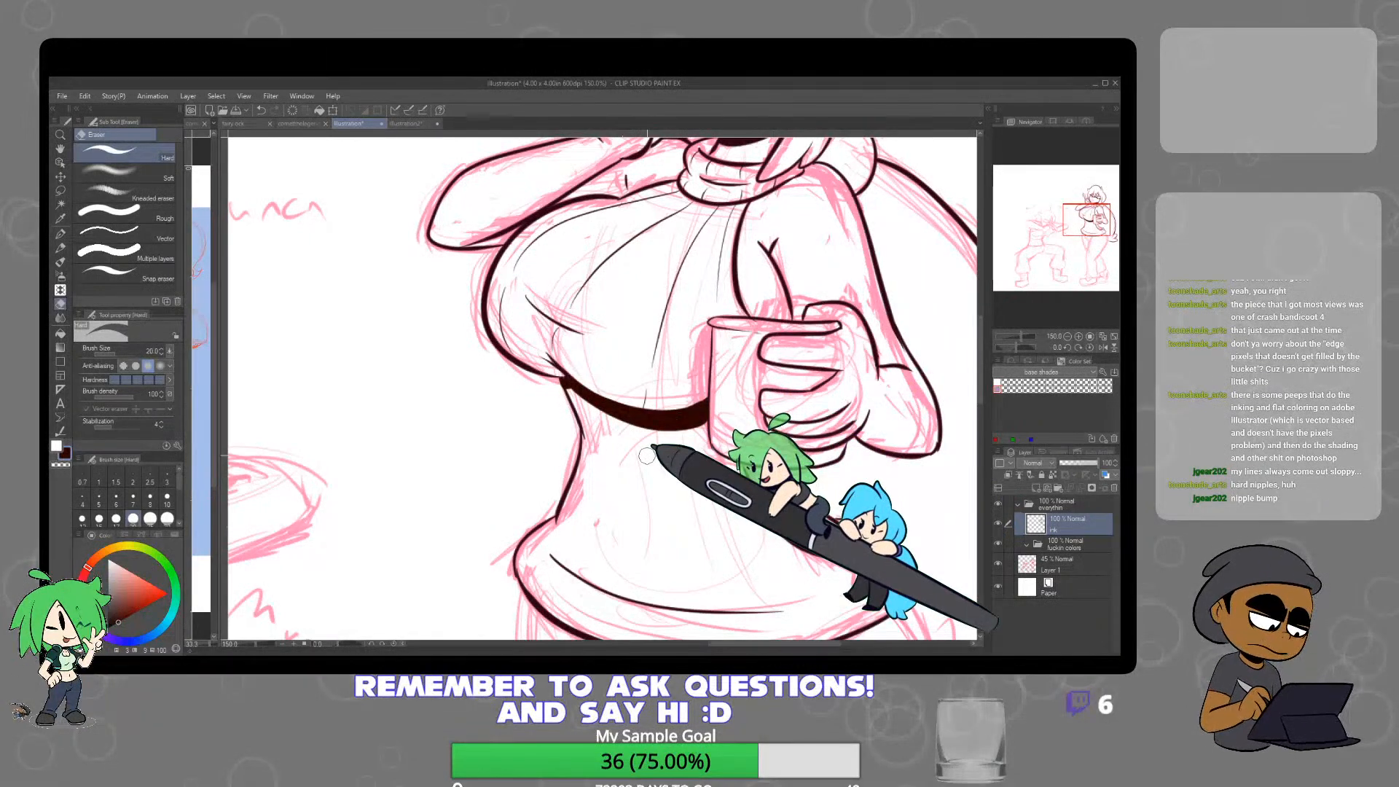
{"action": "scroll", "coordinate": [903, 408], "scroll_direction": "down", "scroll_amount": 4}
{"action": "scroll", "coordinate": [805, 415], "scroll_direction": "up", "scroll_amount": 4}
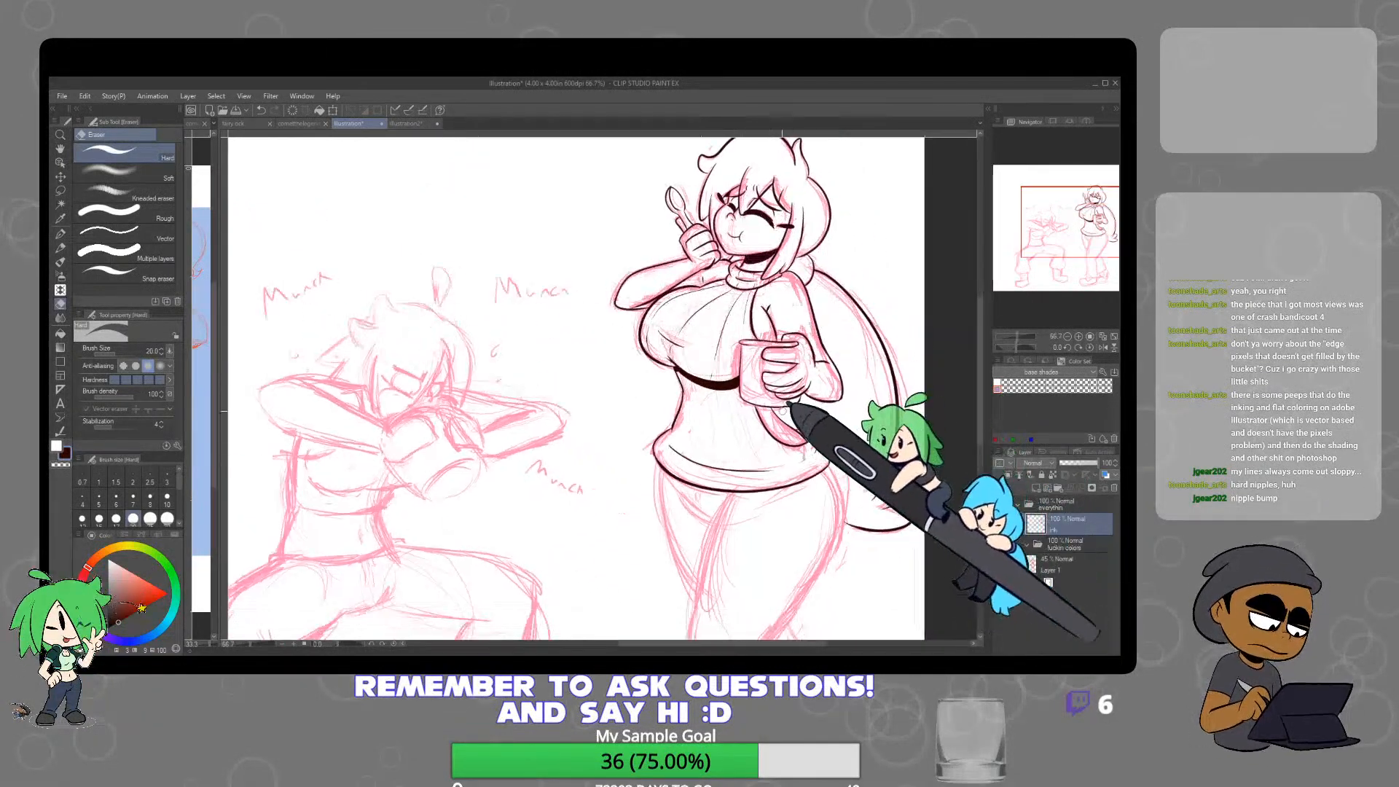
{"action": "scroll", "coordinate": [840, 396], "scroll_direction": "down", "scroll_amount": 3}
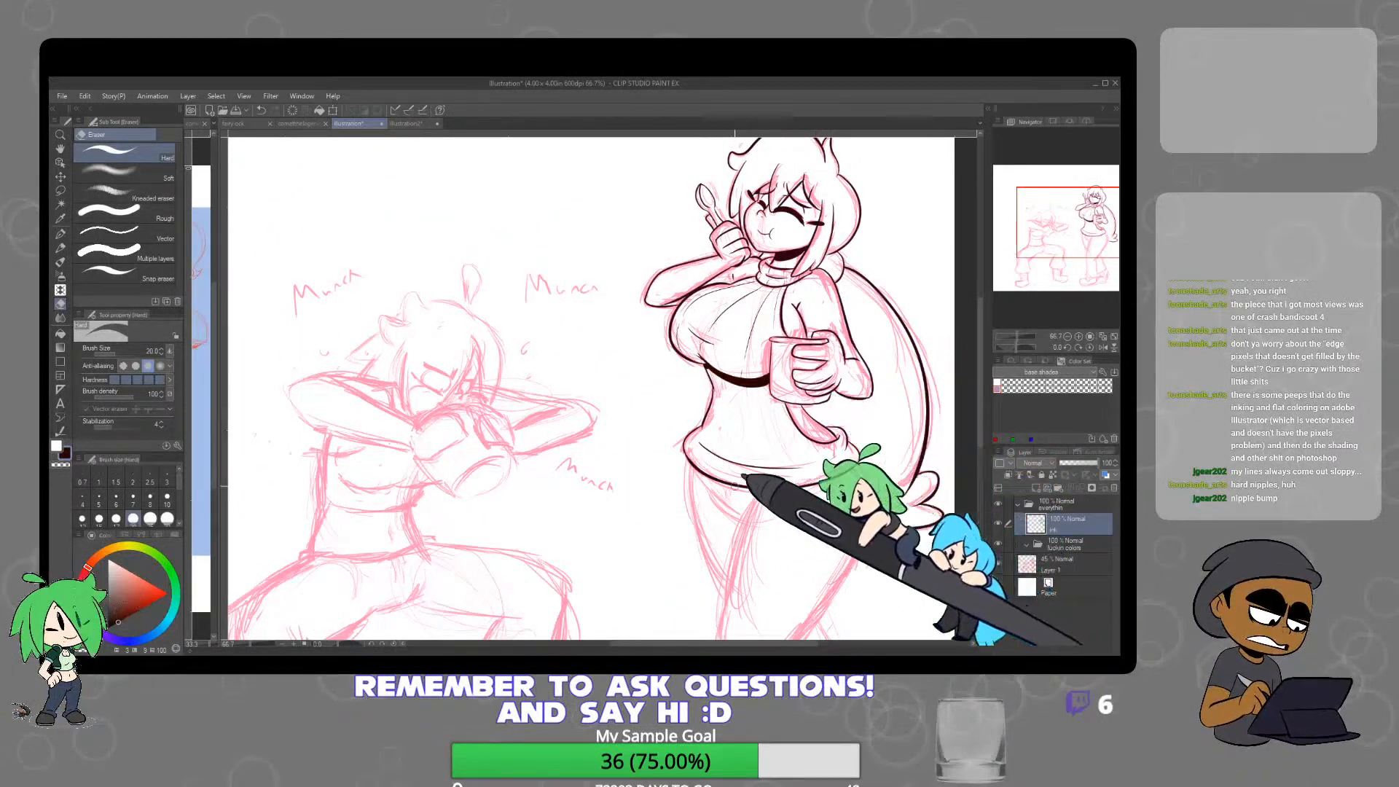
Ink thin vertical rib lines down the sweater's waist and short rib marks across its hem band with the Mapping pen
{"action": "left_click", "coordinate": [60, 233]}
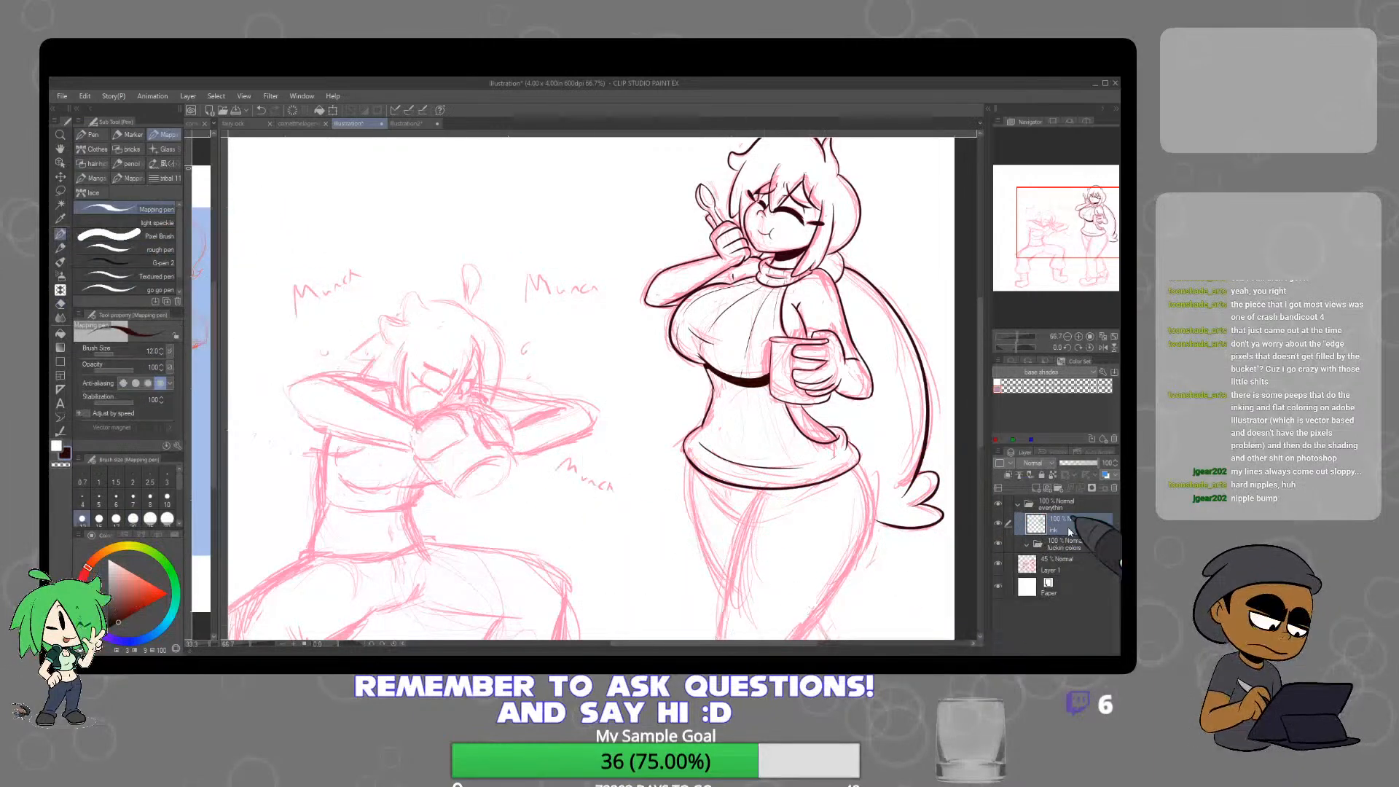
{"action": "mouse_move", "coordinate": [759, 423]}
{"action": "left_mouse_down"}
{"action": "mouse_move", "coordinate": [716, 326]}
{"action": "mouse_move", "coordinate": [737, 340]}
{"action": "left_mouse_up"}
{"action": "scroll", "coordinate": [709, 293], "scroll_direction": "up", "scroll_amount": 2}
{"action": "key", "text": "ctrl+z"}
{"action": "left_click_drag", "start_coordinate": [717, 290], "coordinate": [729, 382]}
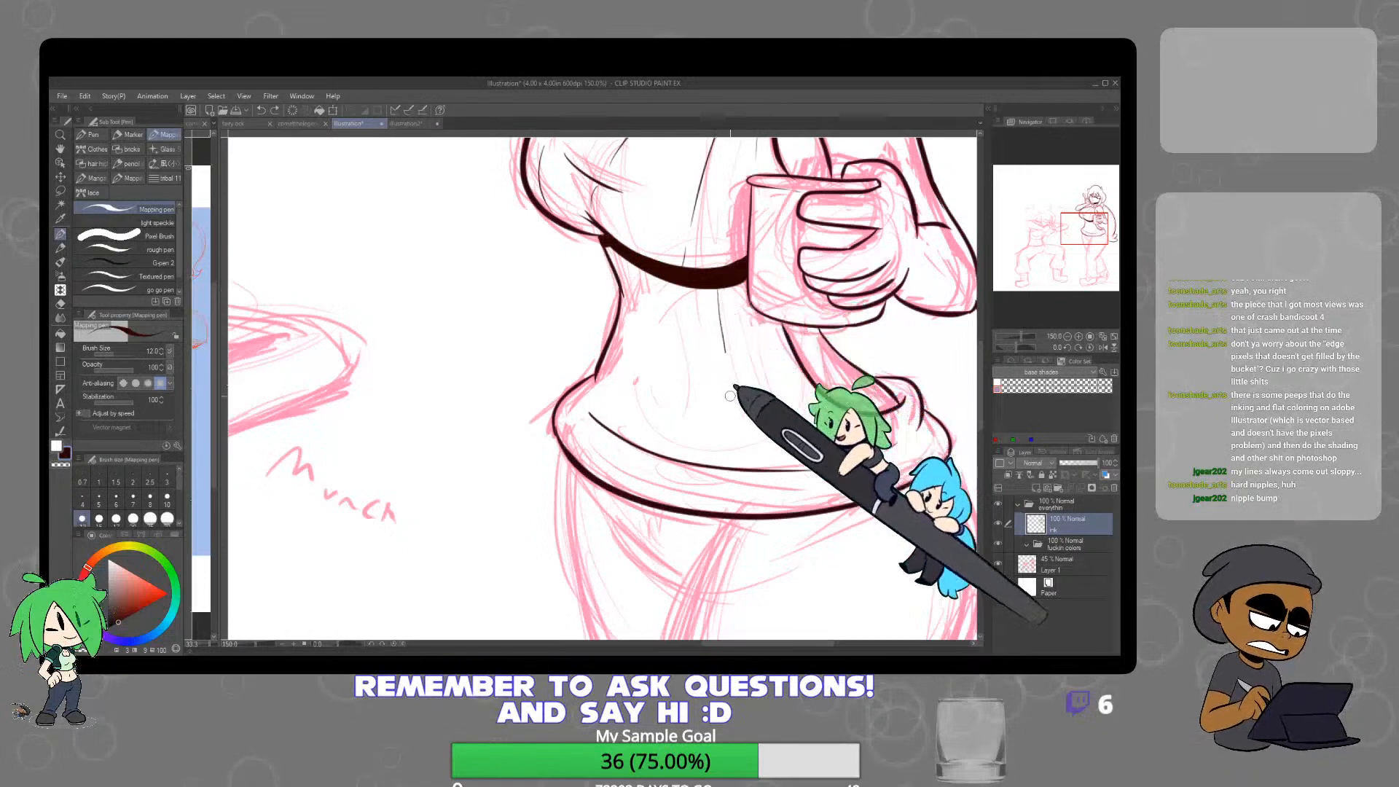
{"action": "left_click_drag", "start_coordinate": [720, 469], "coordinate": [715, 488]}
{"action": "mouse_move", "coordinate": [664, 280]}
{"action": "left_mouse_down"}
{"action": "mouse_move", "coordinate": [656, 437]}
{"action": "mouse_move", "coordinate": [639, 479]}
{"action": "left_mouse_up"}
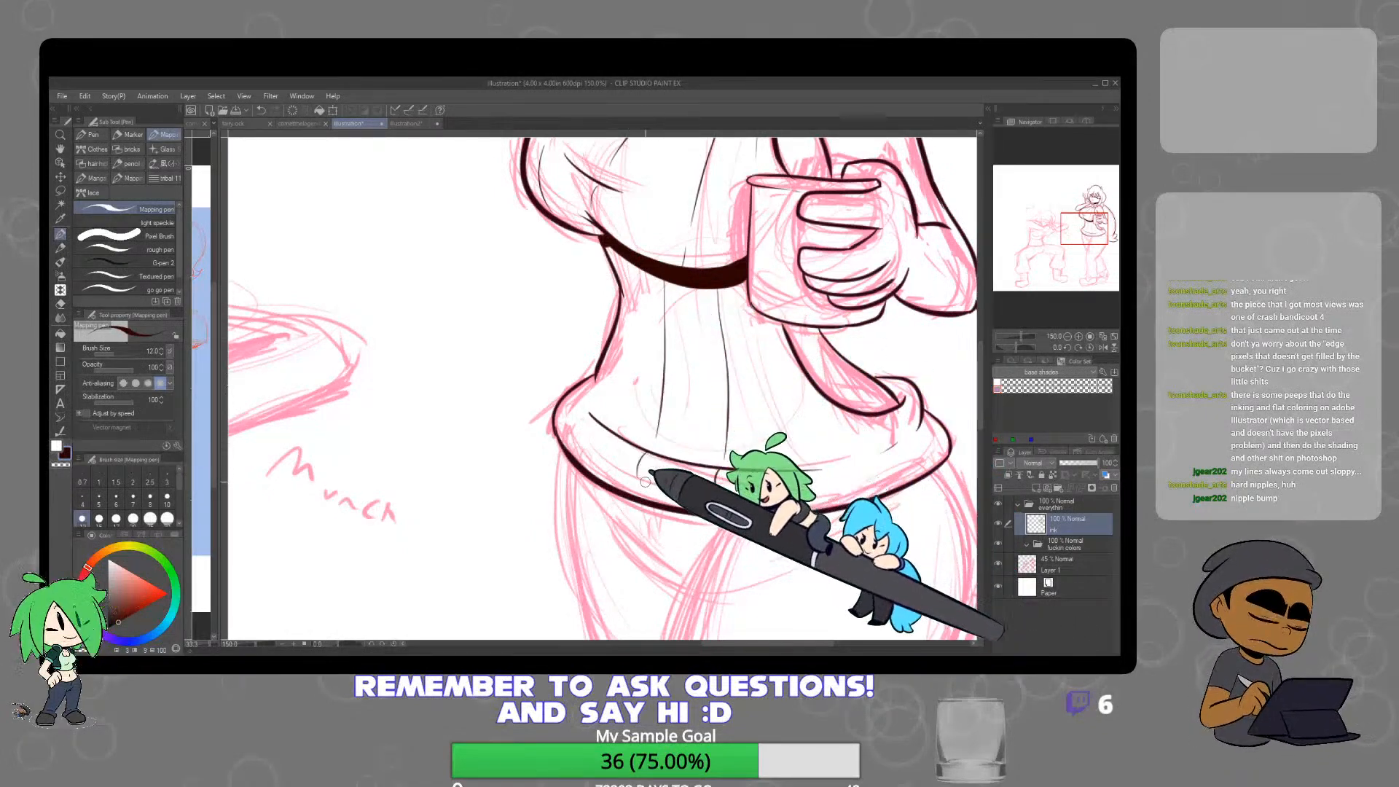
{"action": "left_click_drag", "start_coordinate": [637, 267], "coordinate": [622, 367]}
{"action": "key", "text": "ctrl+z"}
{"action": "left_click_drag", "start_coordinate": [637, 268], "coordinate": [613, 401]}
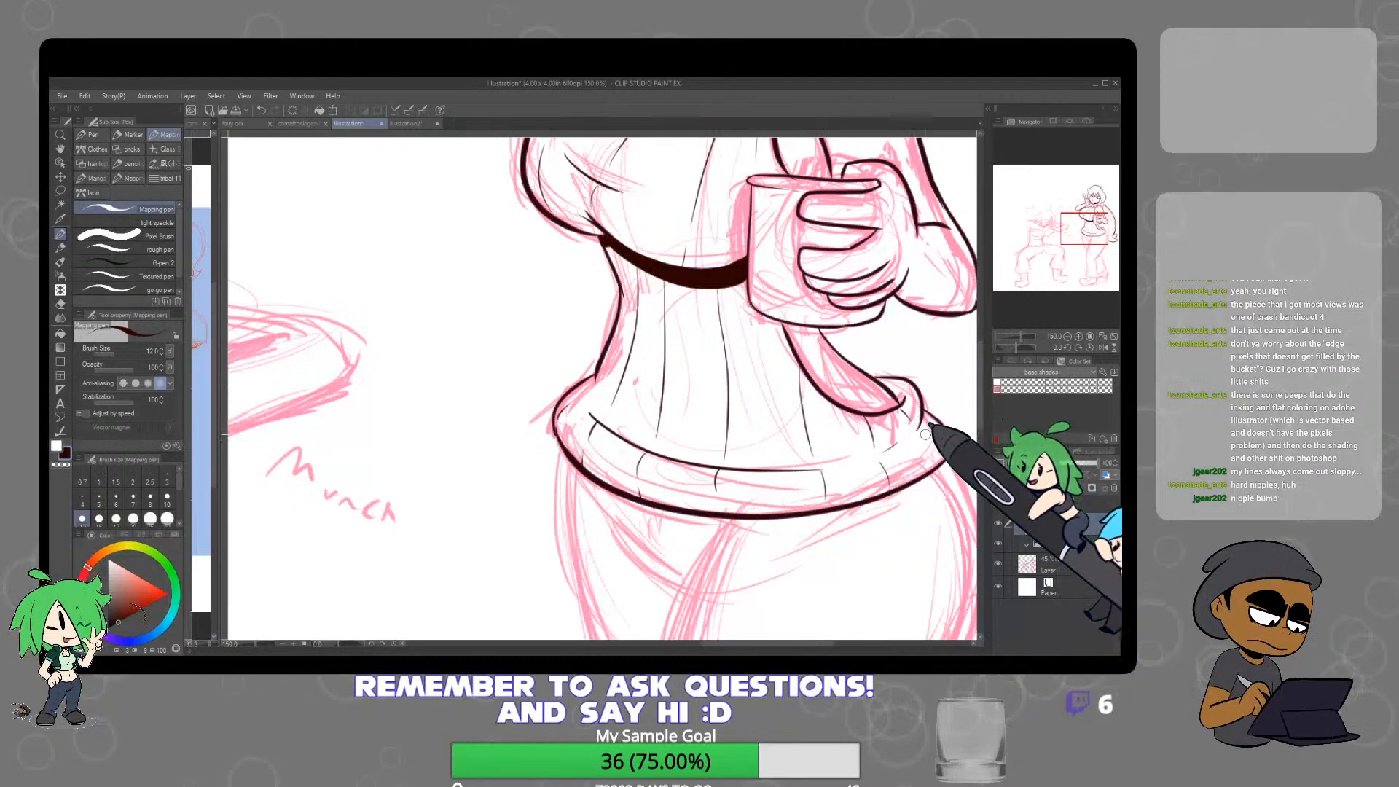
{"action": "scroll", "coordinate": [963, 423], "scroll_direction": "down", "scroll_amount": 3}
{"action": "scroll", "coordinate": [963, 422], "scroll_direction": "down", "scroll_amount": 2}
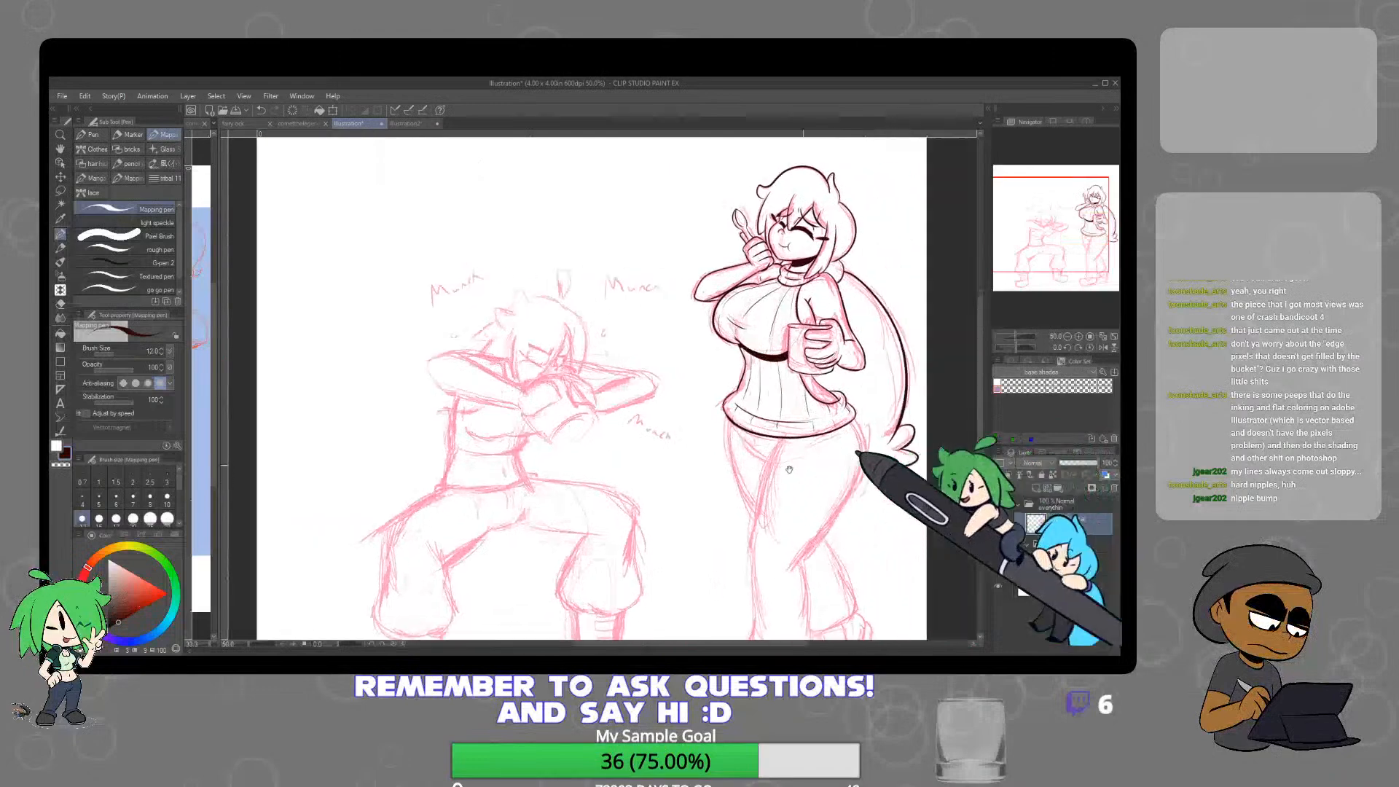
{"action": "scroll", "coordinate": [830, 444], "scroll_direction": "up", "scroll_amount": 5}
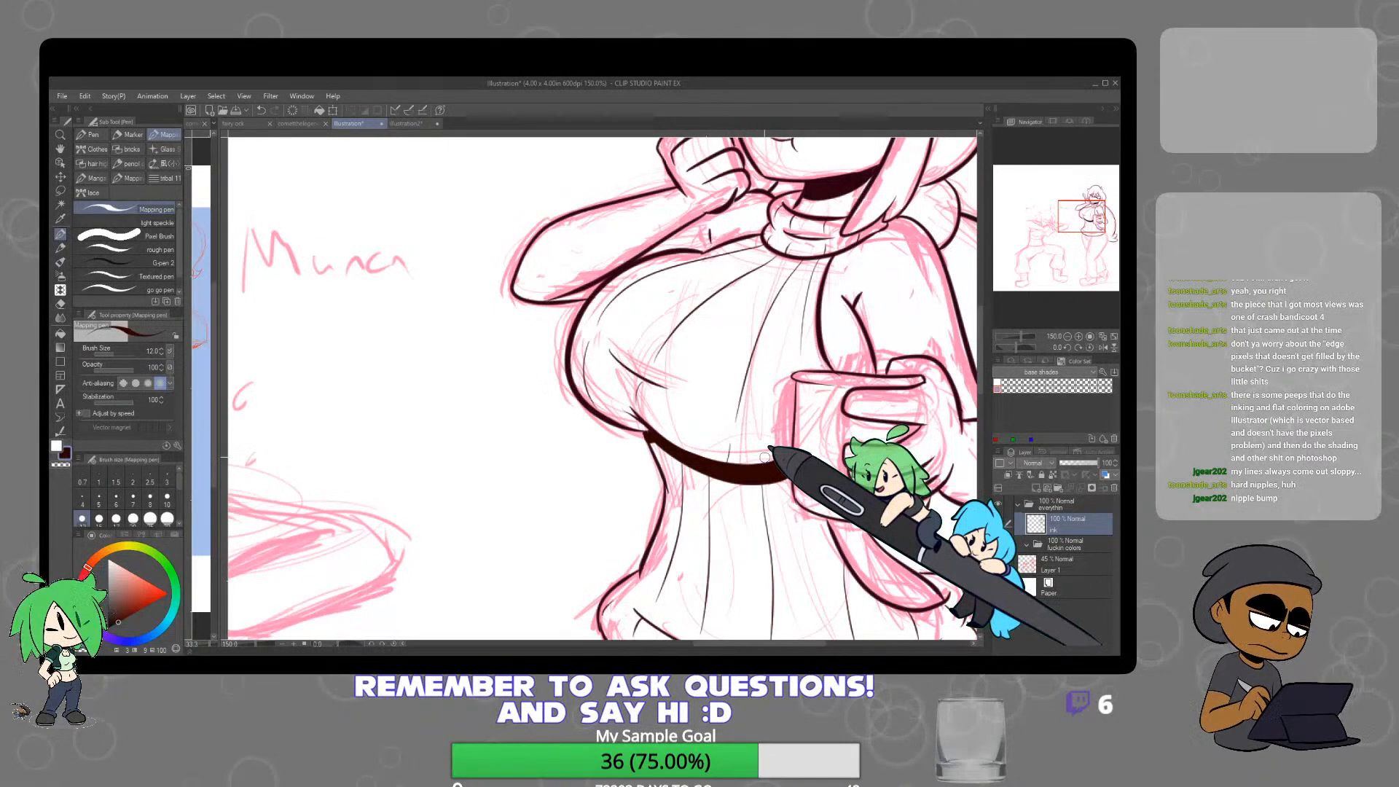
{"action": "scroll", "coordinate": [817, 445], "scroll_direction": "down", "scroll_amount": 6}
{"action": "scroll", "coordinate": [818, 467], "scroll_direction": "up", "scroll_amount": 3}
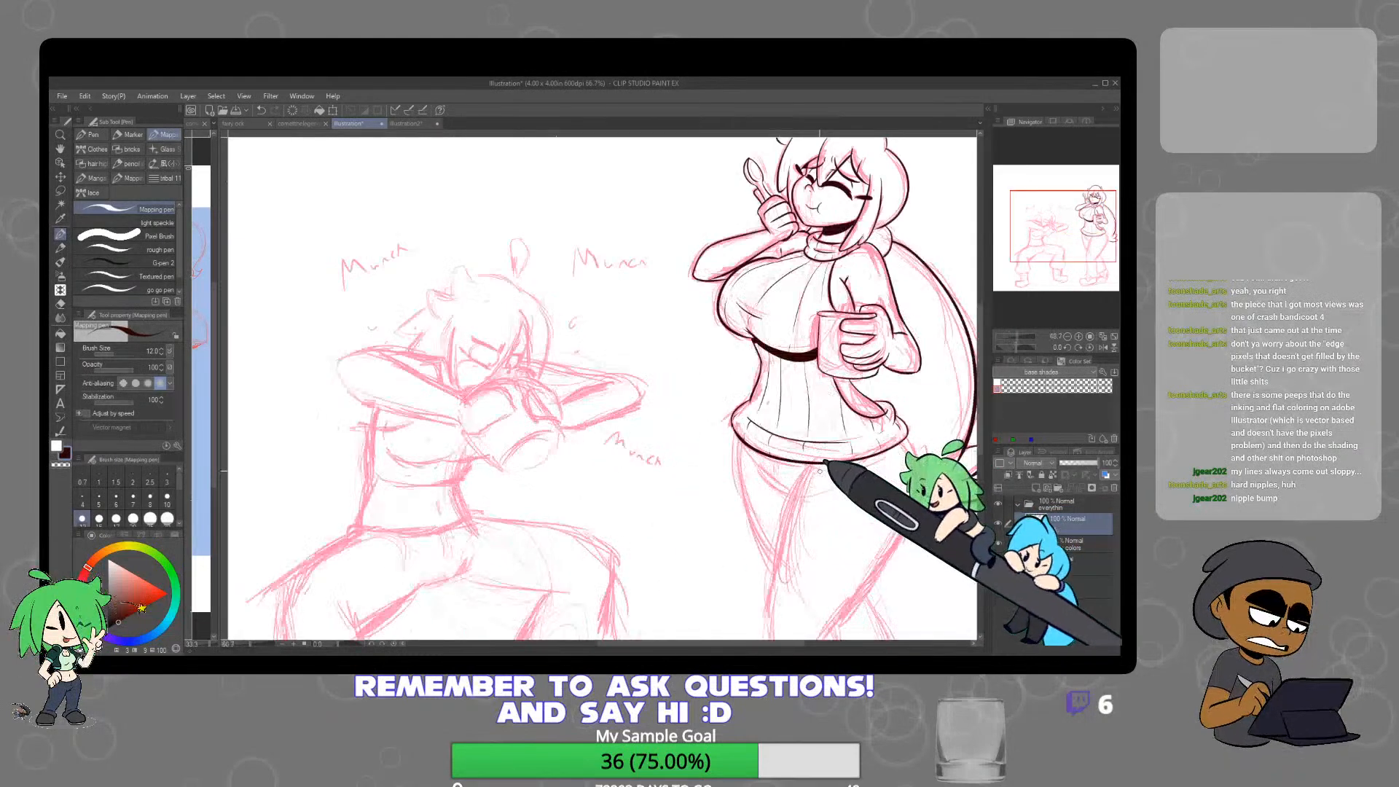
{"action": "scroll", "coordinate": [925, 539], "scroll_direction": "down", "scroll_amount": 3}
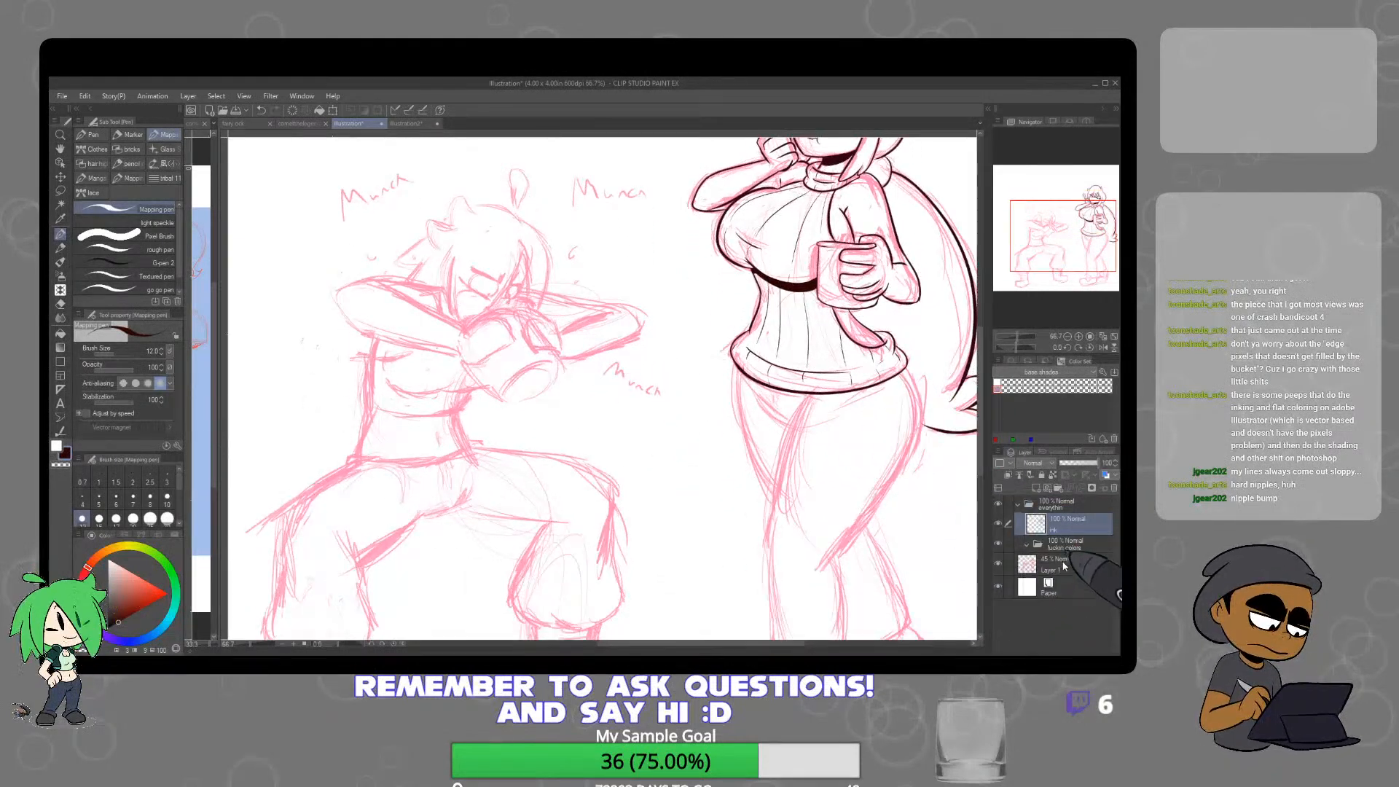
Add a layer above the ink layer, then ink the outer hip and thigh curve from the sweater's hem on the ink layer
{"action": "left_click", "coordinate": [1050, 545]}
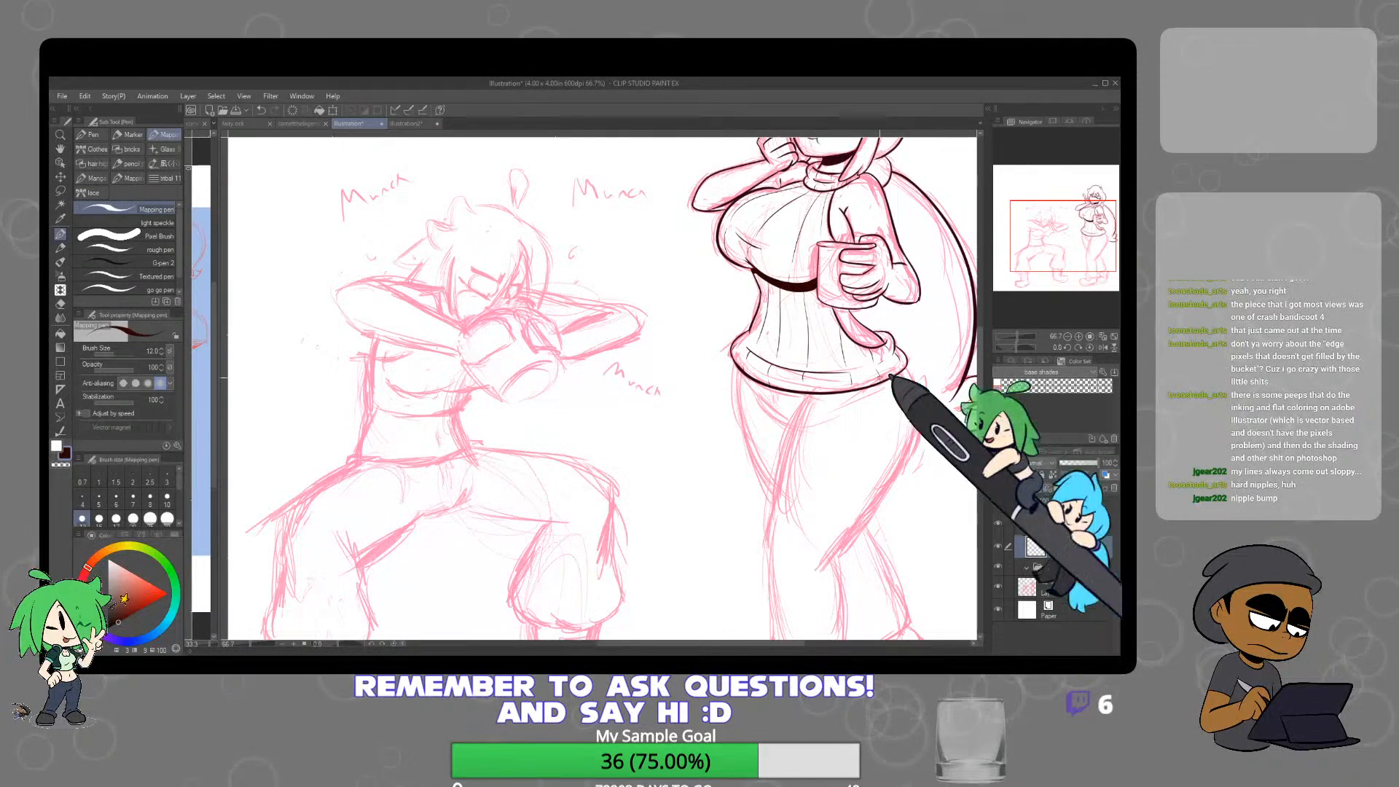
{"action": "scroll", "coordinate": [816, 291], "scroll_direction": "up", "scroll_amount": 2}
{"action": "mouse_move", "coordinate": [783, 268]}
{"action": "left_mouse_down"}
{"action": "mouse_move", "coordinate": [808, 326]}
{"action": "mouse_move", "coordinate": [794, 404]}
{"action": "mouse_move", "coordinate": [752, 482]}
{"action": "mouse_move", "coordinate": [672, 558]}
{"action": "left_mouse_up"}
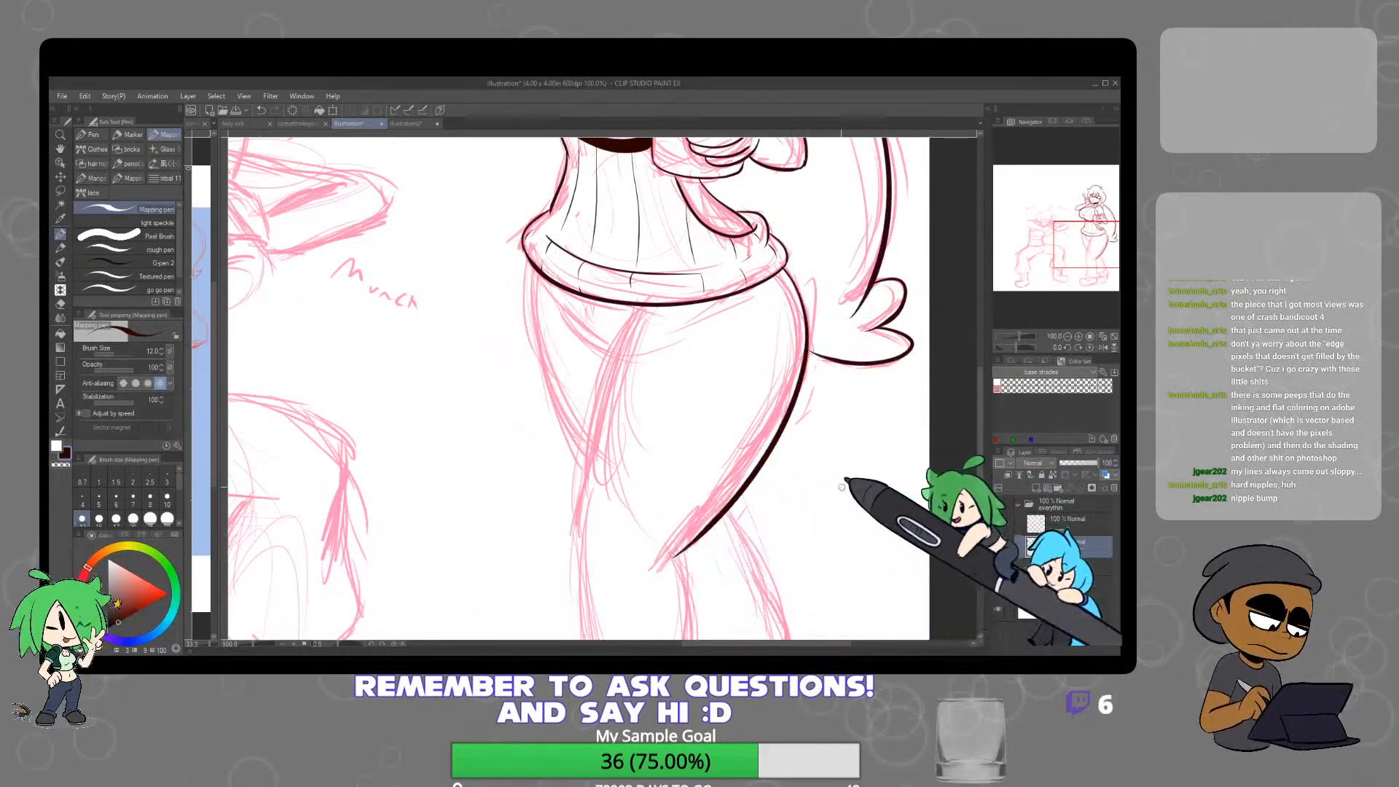
{"action": "key", "text": "ctrl+z"}
{"action": "mouse_move", "coordinate": [779, 269]}
{"action": "left_mouse_down"}
{"action": "mouse_move", "coordinate": [809, 324]}
{"action": "mouse_move", "coordinate": [773, 467]}
{"action": "mouse_move", "coordinate": [677, 553]}
{"action": "left_mouse_up"}
{"action": "key", "text": "ctrl+z"}
{"action": "mouse_move", "coordinate": [781, 268]}
{"action": "left_mouse_down"}
{"action": "mouse_move", "coordinate": [786, 398]}
{"action": "mouse_move", "coordinate": [692, 544]}
{"action": "mouse_move", "coordinate": [657, 567]}
{"action": "left_mouse_up"}
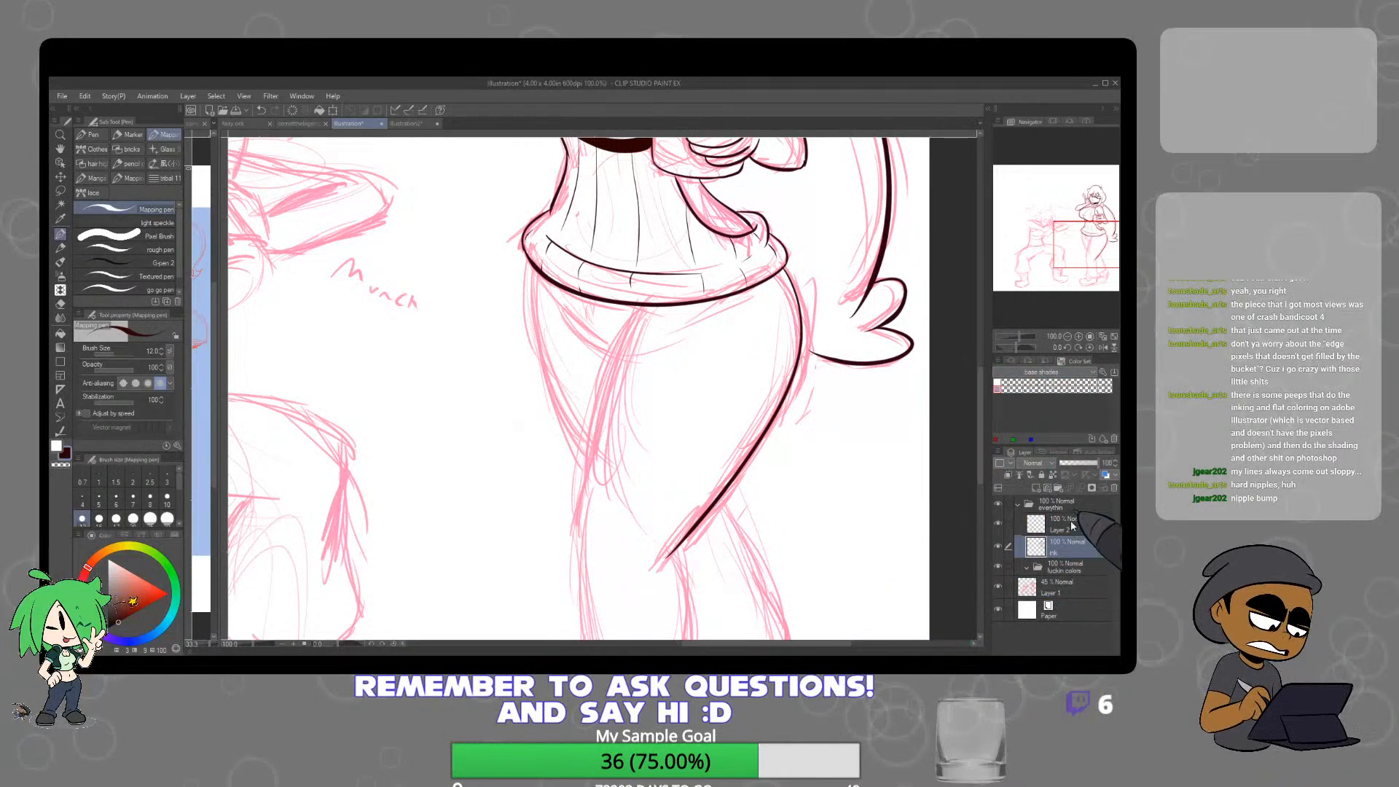
Ink a fuller hip curve below the sweater's hem on the upper layer and erase the overlapped part of the original line
{"action": "left_click", "coordinate": [1069, 529]}
{"action": "scroll", "coordinate": [765, 481], "scroll_direction": "up", "scroll_amount": 2}
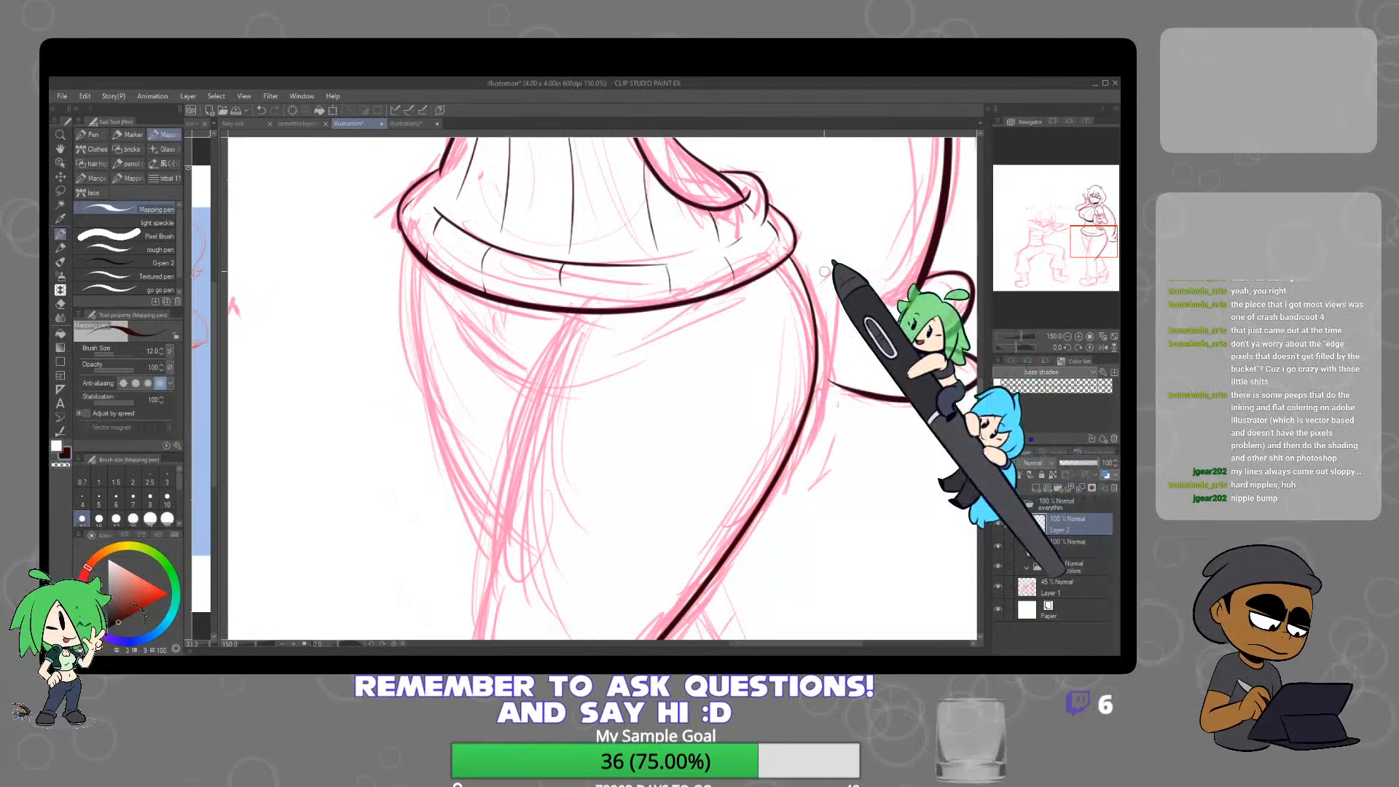
{"action": "left_click_drag", "start_coordinate": [829, 380], "coordinate": [974, 375]}
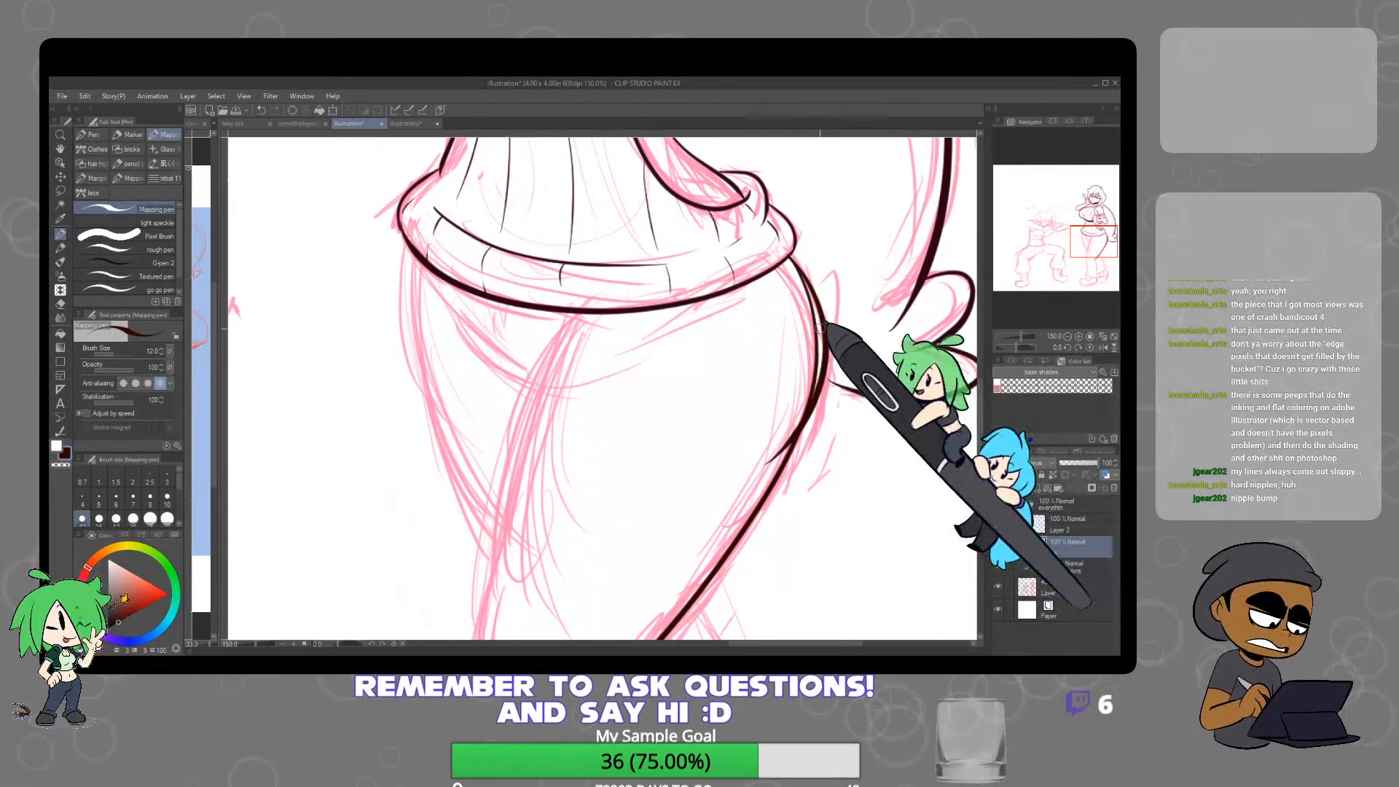
{"action": "key", "text": "e"}
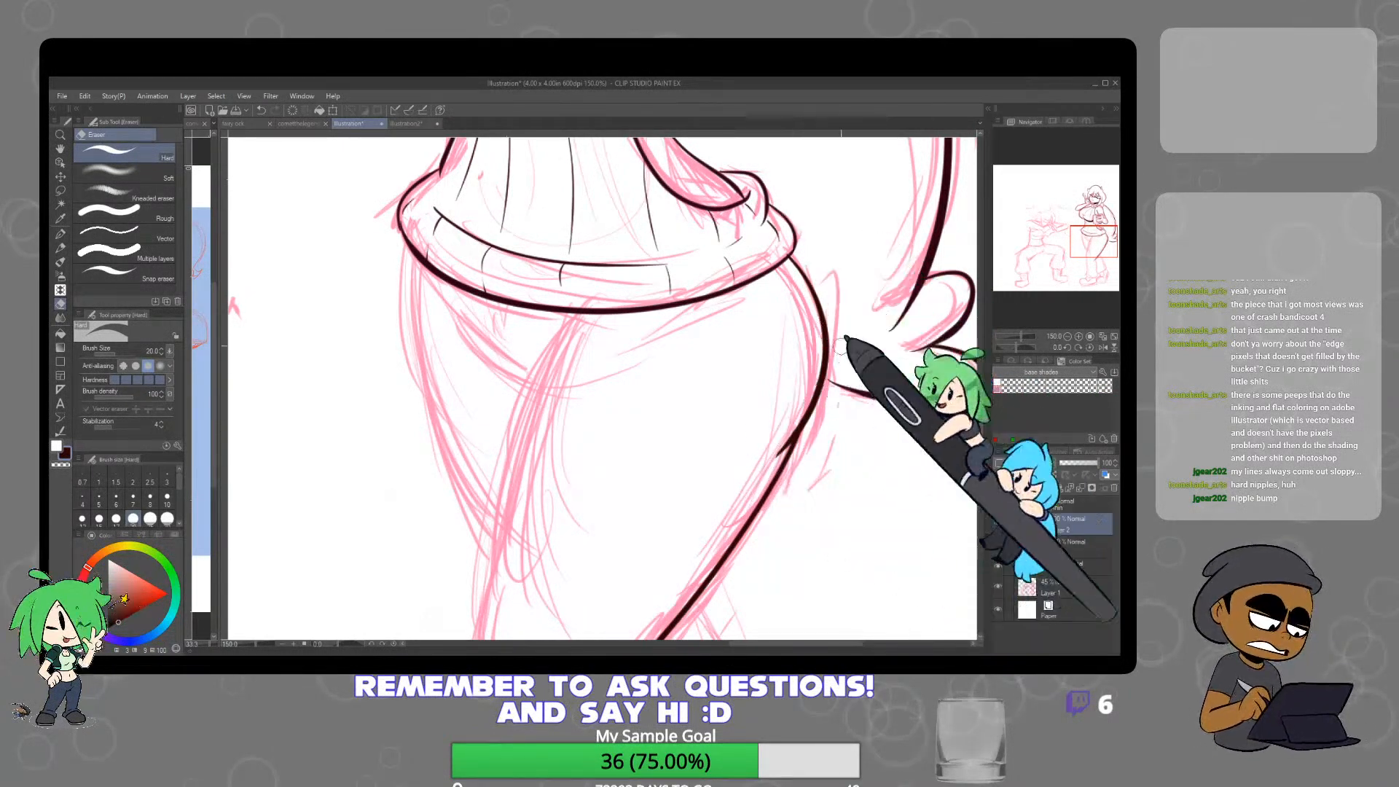
Toggle the ink layer's visibility to compare the hip strokes, and merge the hip-curve layer down into the ink layer
{"action": "left_click", "coordinate": [998, 544]}
{"action": "left_click", "coordinate": [998, 544]}
{"action": "left_click", "coordinate": [999, 543]}
{"action": "left_click", "coordinate": [999, 541]}
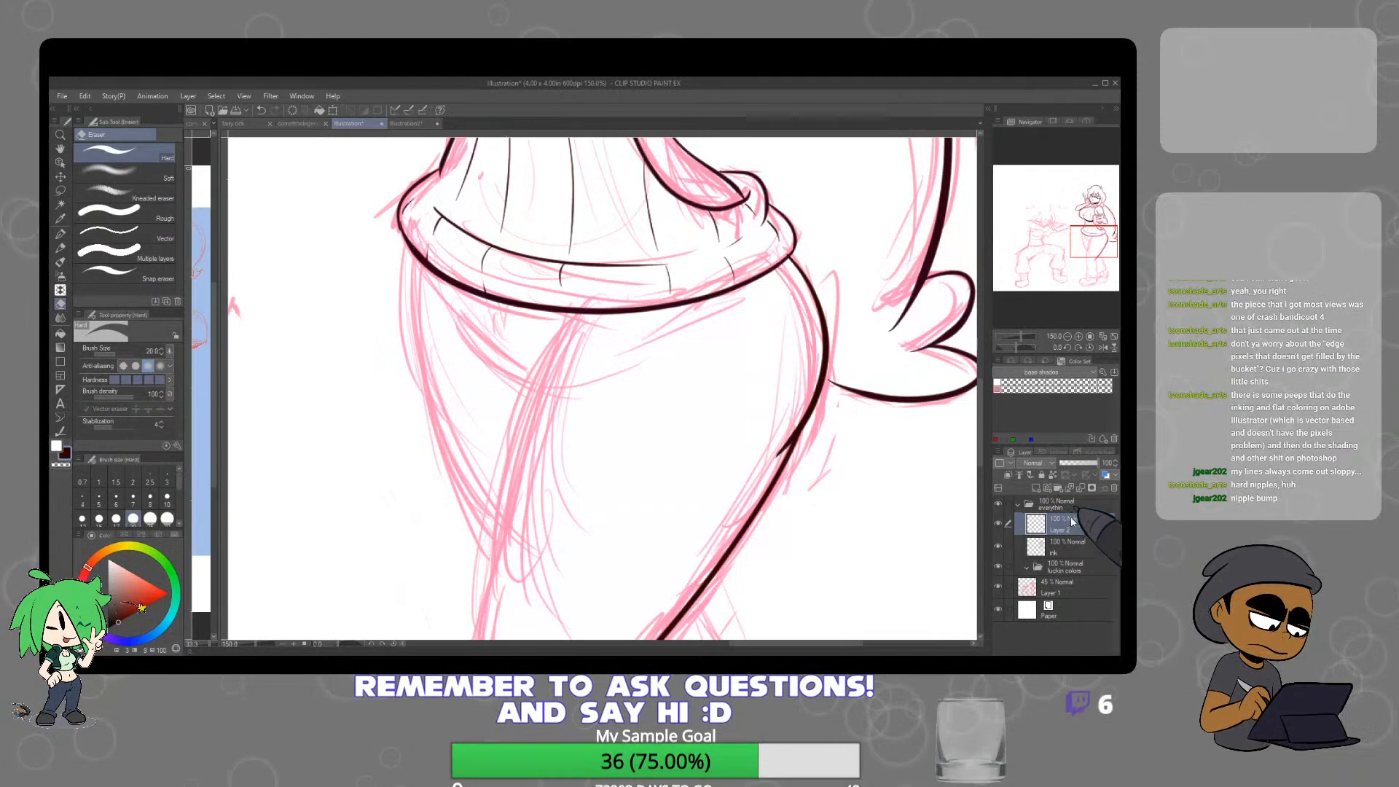
{"action": "left_click", "coordinate": [1080, 488]}
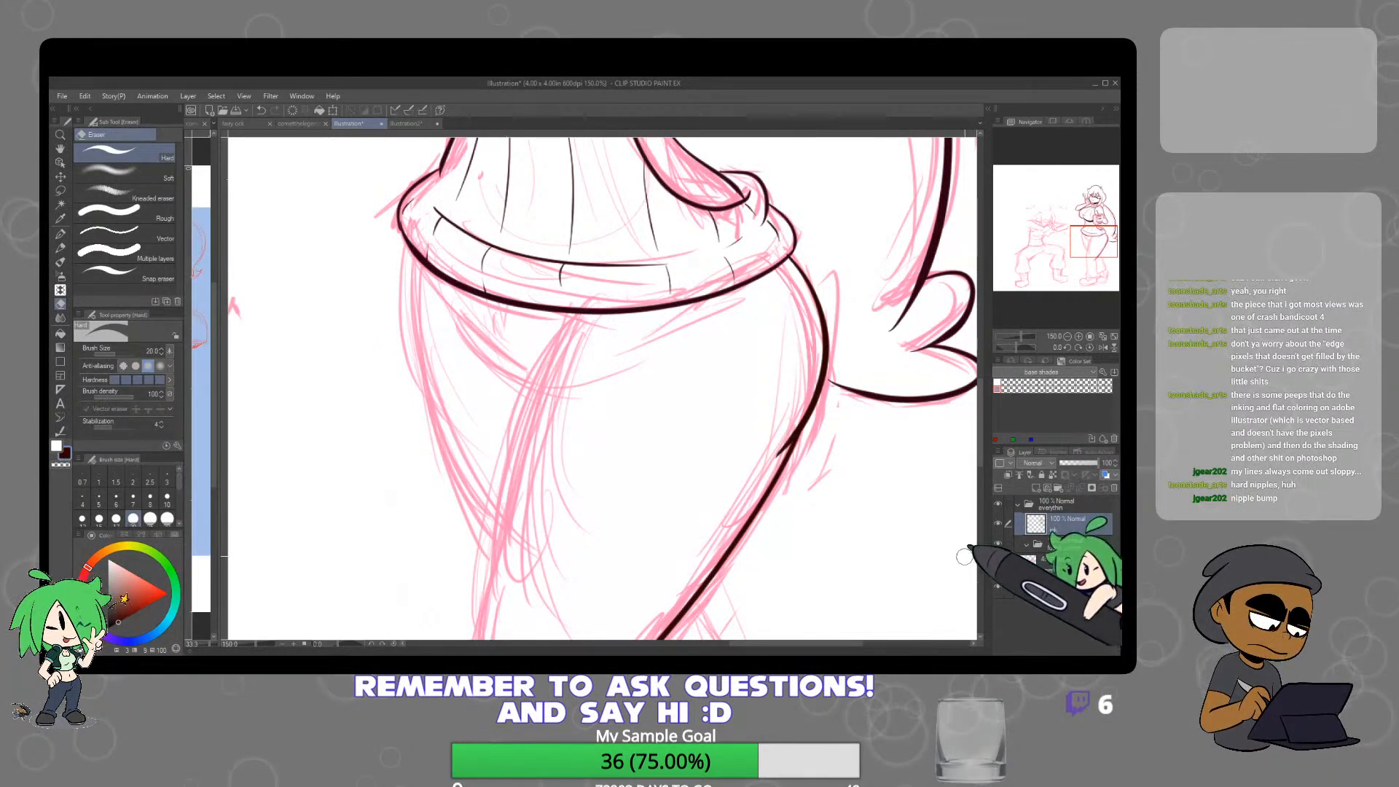
{"action": "left_click", "coordinate": [998, 523]}
{"action": "left_click", "coordinate": [998, 523]}
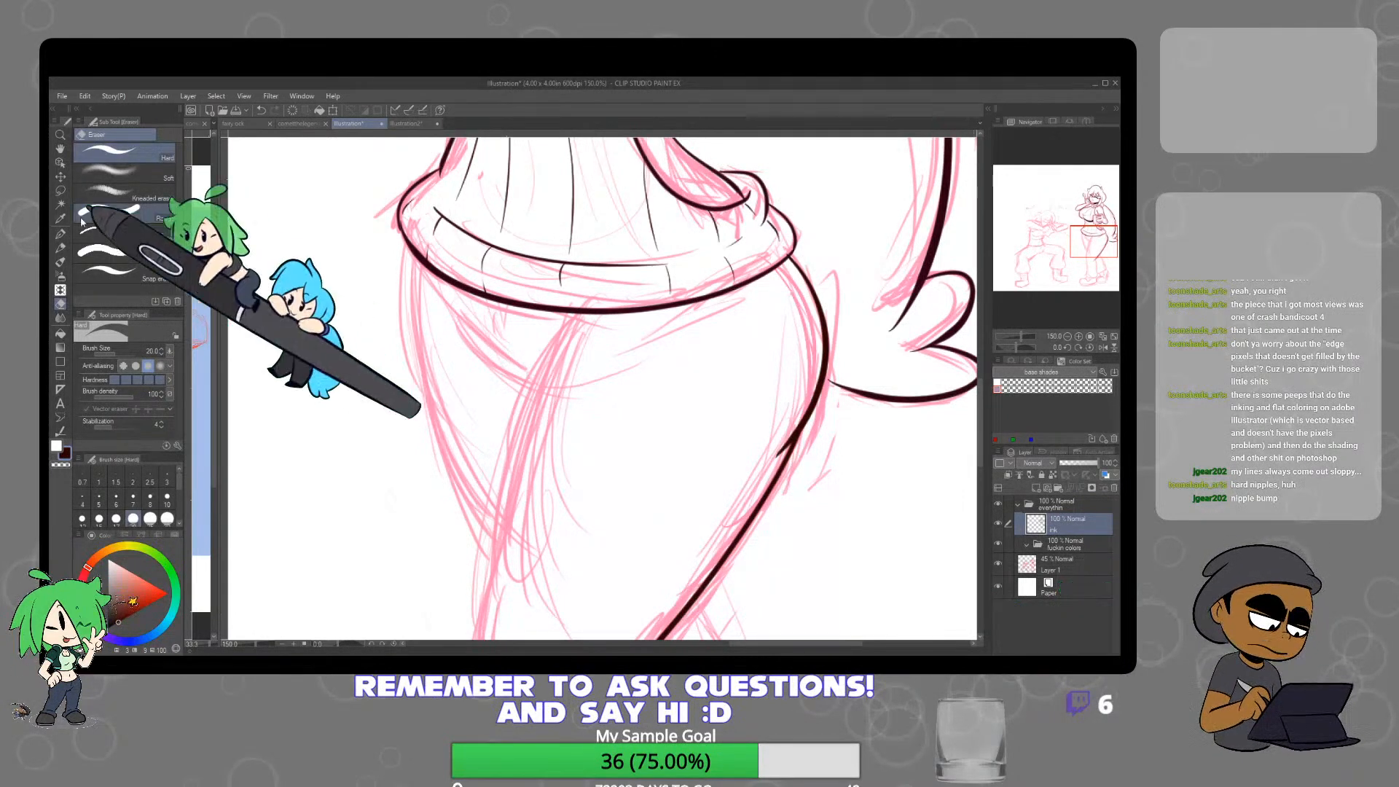
Ink the front leg's inner thigh line with the Mapping pen, from under the sweater's hem down toward the knee
{"action": "key", "text": "p"}
{"action": "scroll", "coordinate": [836, 371], "scroll_direction": "up", "scroll_amount": 5}
{"action": "mouse_move", "coordinate": [798, 376]}
{"action": "left_mouse_down"}
{"action": "mouse_move", "coordinate": [867, 420]}
{"action": "mouse_move", "coordinate": [902, 428]}
{"action": "left_mouse_up"}
{"action": "scroll", "coordinate": [903, 429], "scroll_direction": "down", "scroll_amount": 6}
{"action": "left_click_drag", "start_coordinate": [880, 510], "coordinate": [861, 468]}
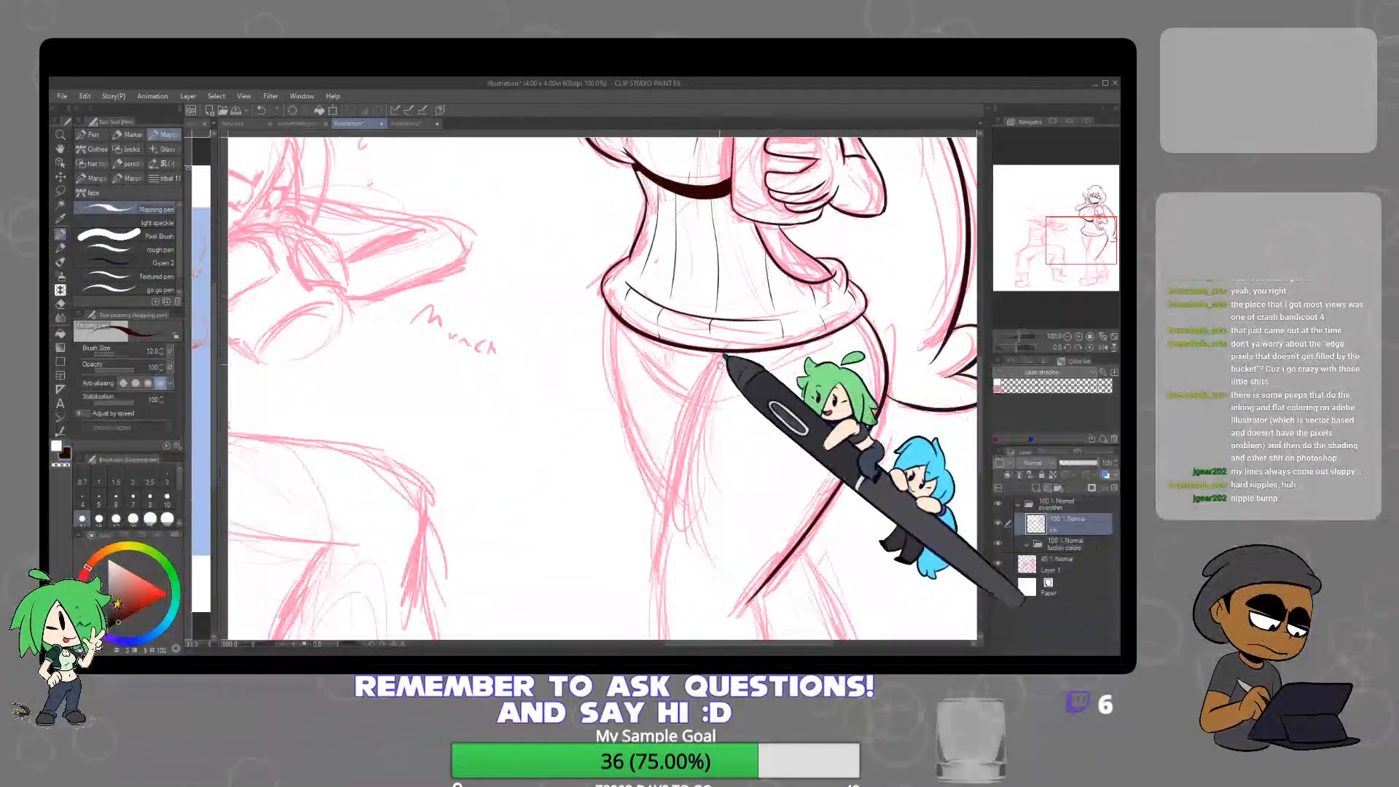
{"action": "left_click_drag", "start_coordinate": [762, 421], "coordinate": [741, 341]}
{"action": "mouse_move", "coordinate": [702, 271]}
{"action": "left_mouse_down"}
{"action": "mouse_move", "coordinate": [664, 347]}
{"action": "mouse_move", "coordinate": [645, 487]}
{"action": "left_mouse_up"}
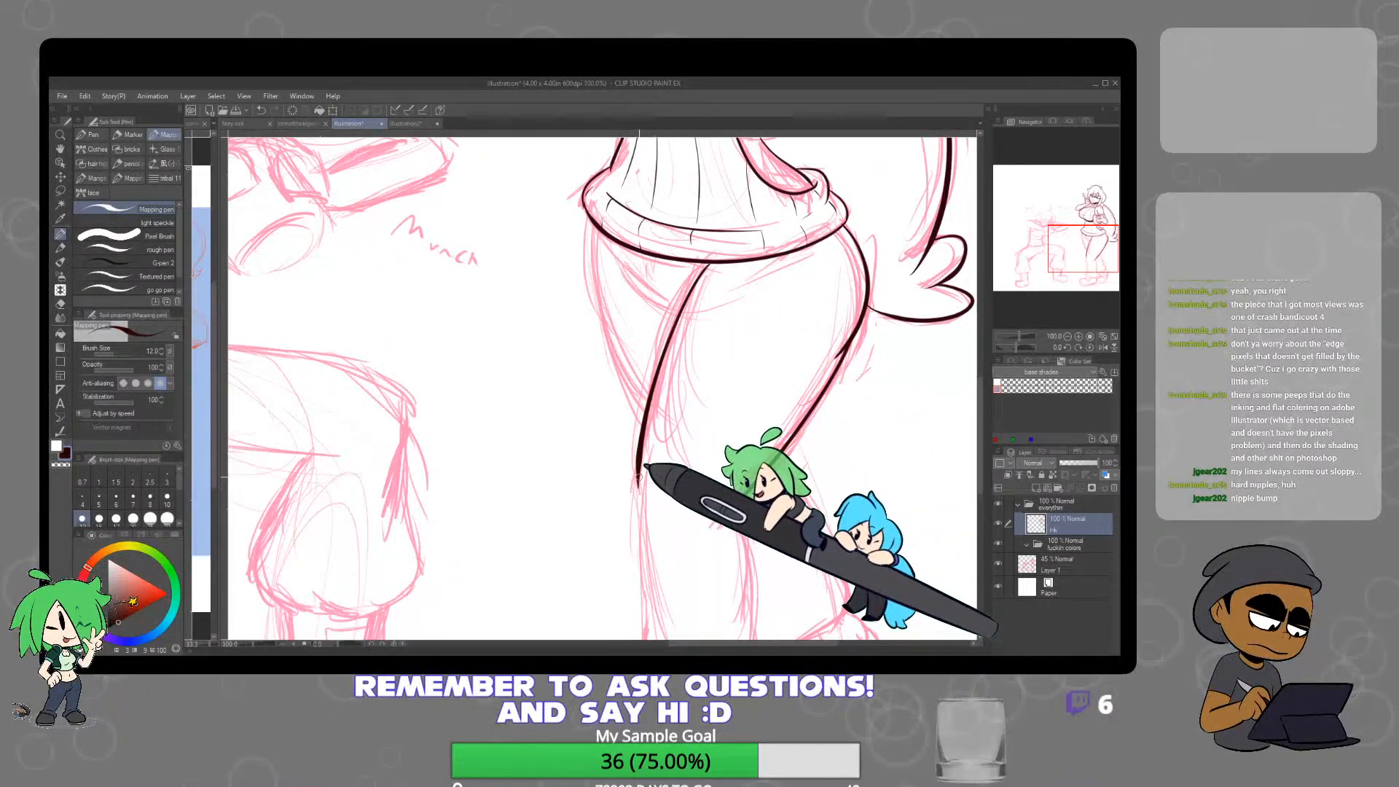
Ink the front trouser leg from the knee down, drawing both side contours and the curved hem at the ankle
{"action": "left_click_drag", "start_coordinate": [639, 475], "coordinate": [641, 522]}
{"action": "mouse_move", "coordinate": [757, 493]}
{"action": "left_mouse_down"}
{"action": "mouse_move", "coordinate": [727, 392]}
{"action": "mouse_move", "coordinate": [723, 559]}
{"action": "left_mouse_up"}
{"action": "left_click_drag", "start_coordinate": [612, 419], "coordinate": [612, 555]}
{"action": "key", "text": "ctrl+z"}
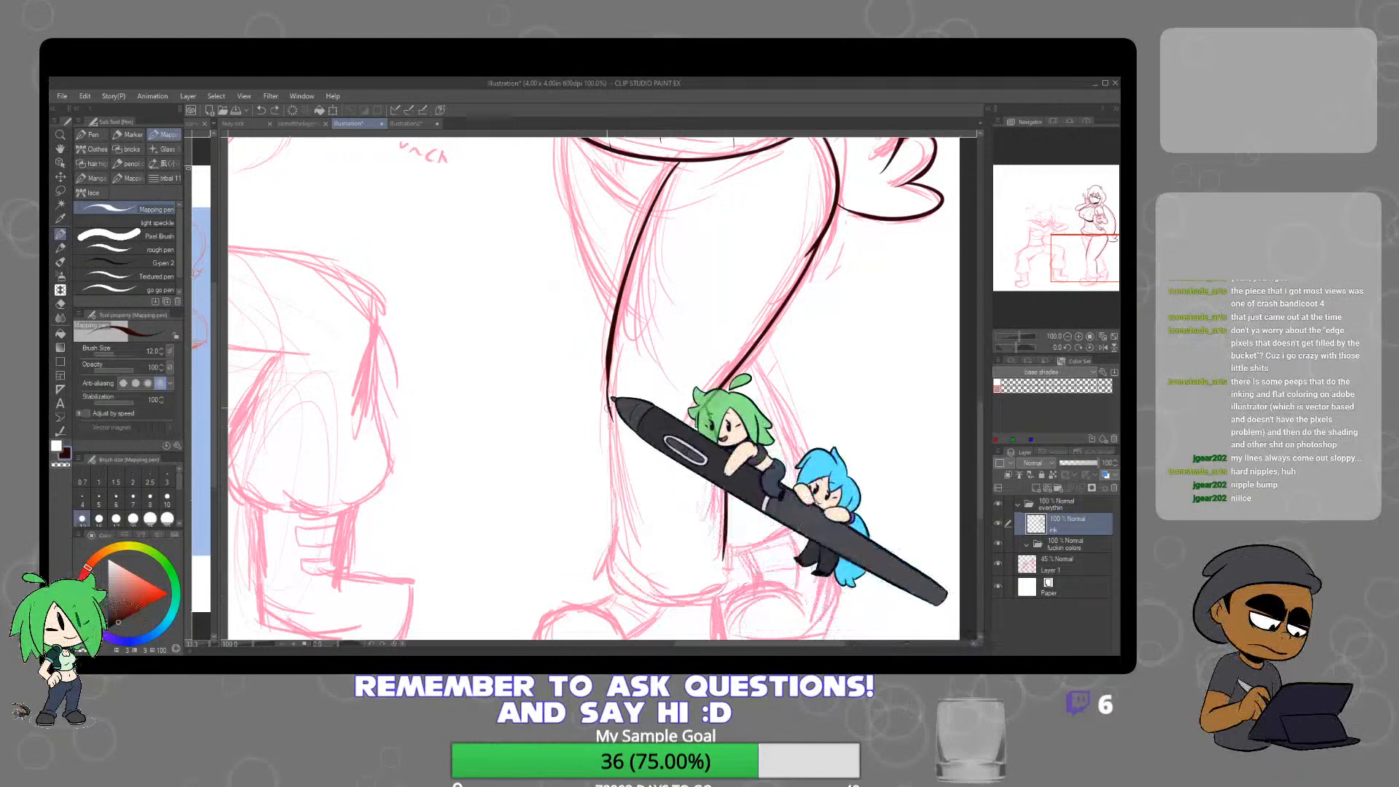
{"action": "mouse_move", "coordinate": [614, 472]}
{"action": "left_mouse_down"}
{"action": "mouse_move", "coordinate": [606, 564]}
{"action": "mouse_move", "coordinate": [656, 601]}
{"action": "mouse_move", "coordinate": [731, 585]}
{"action": "left_mouse_up"}
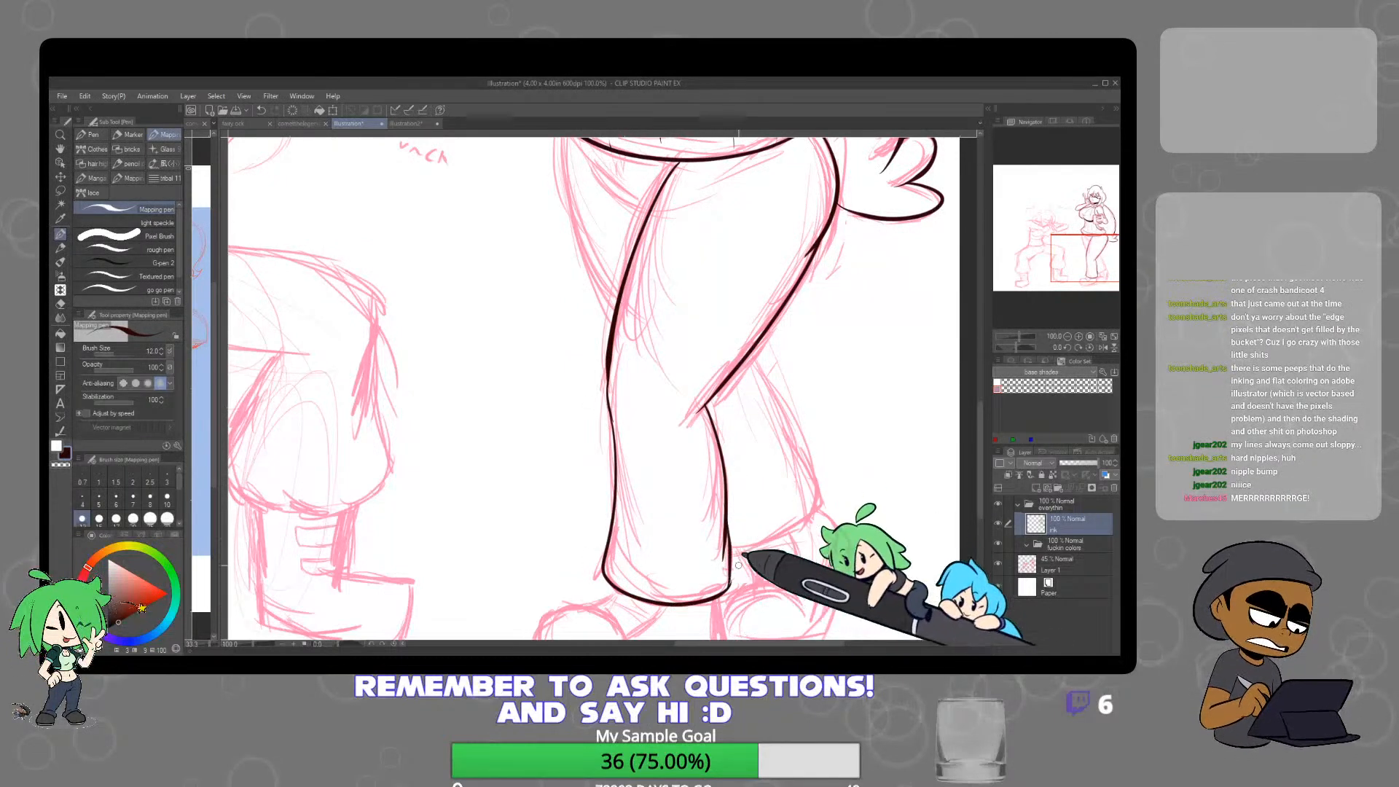
Ink the back trouser leg's curved hem and its outer edge below the front knee with the Mapping pen
{"action": "key", "text": "e"}
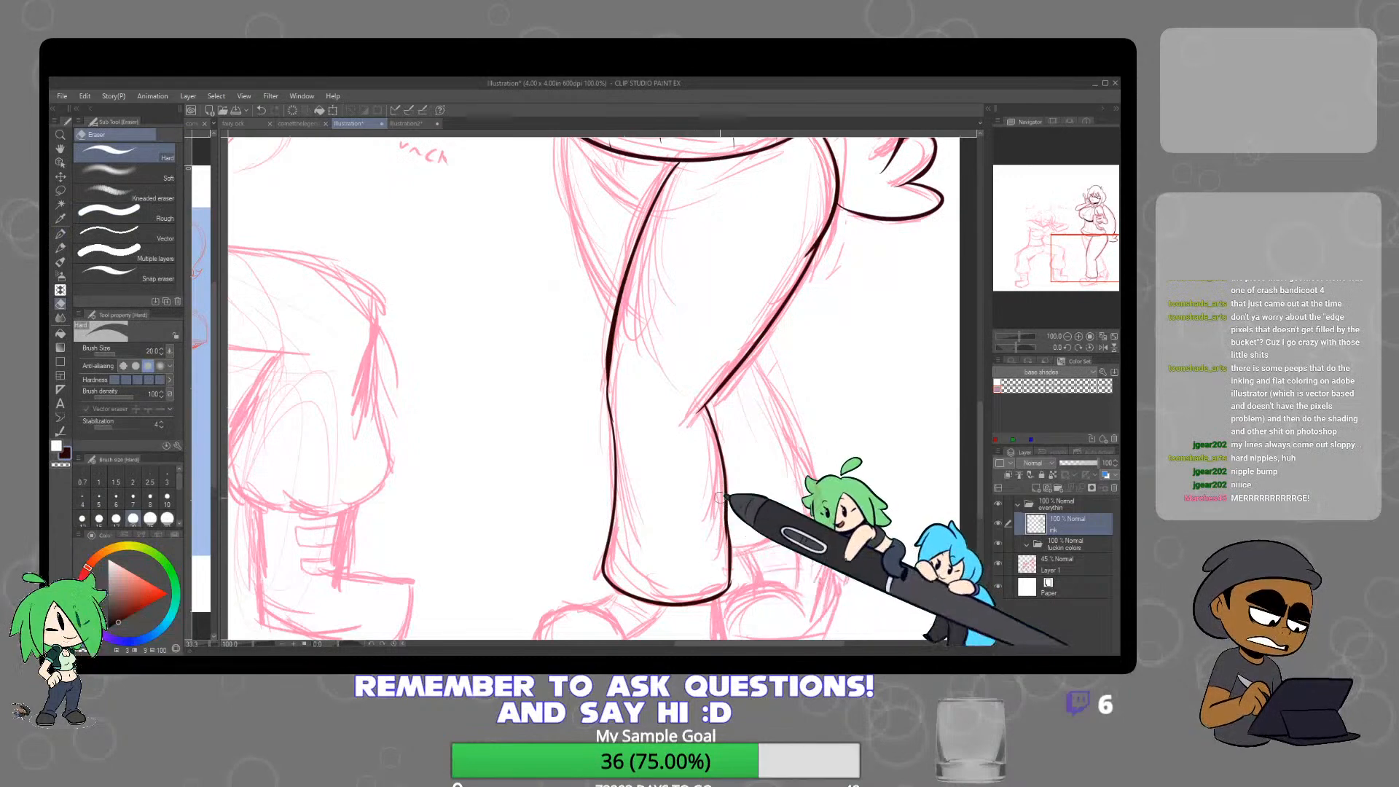
{"action": "key", "text": "p"}
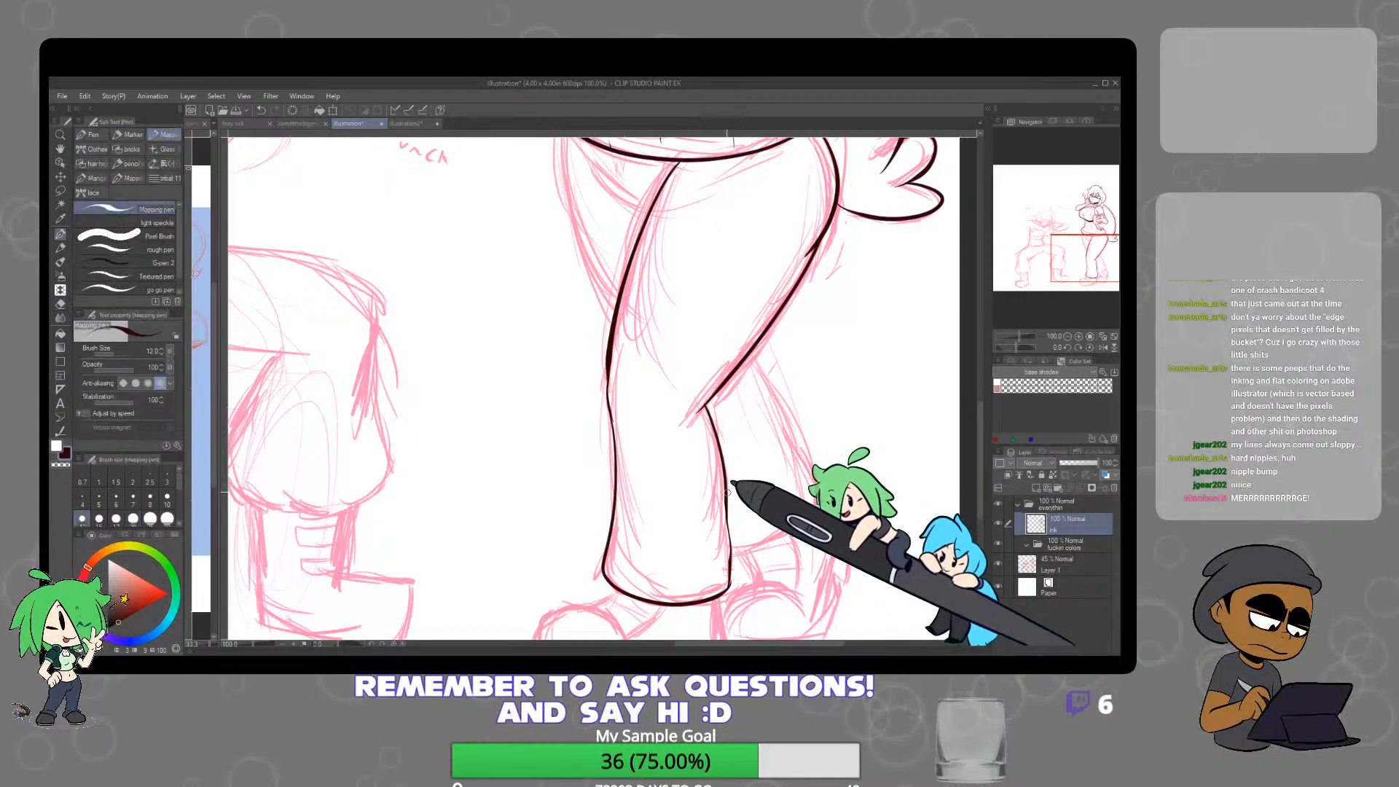
{"action": "scroll", "coordinate": [721, 466], "scroll_direction": "up", "scroll_amount": 4}
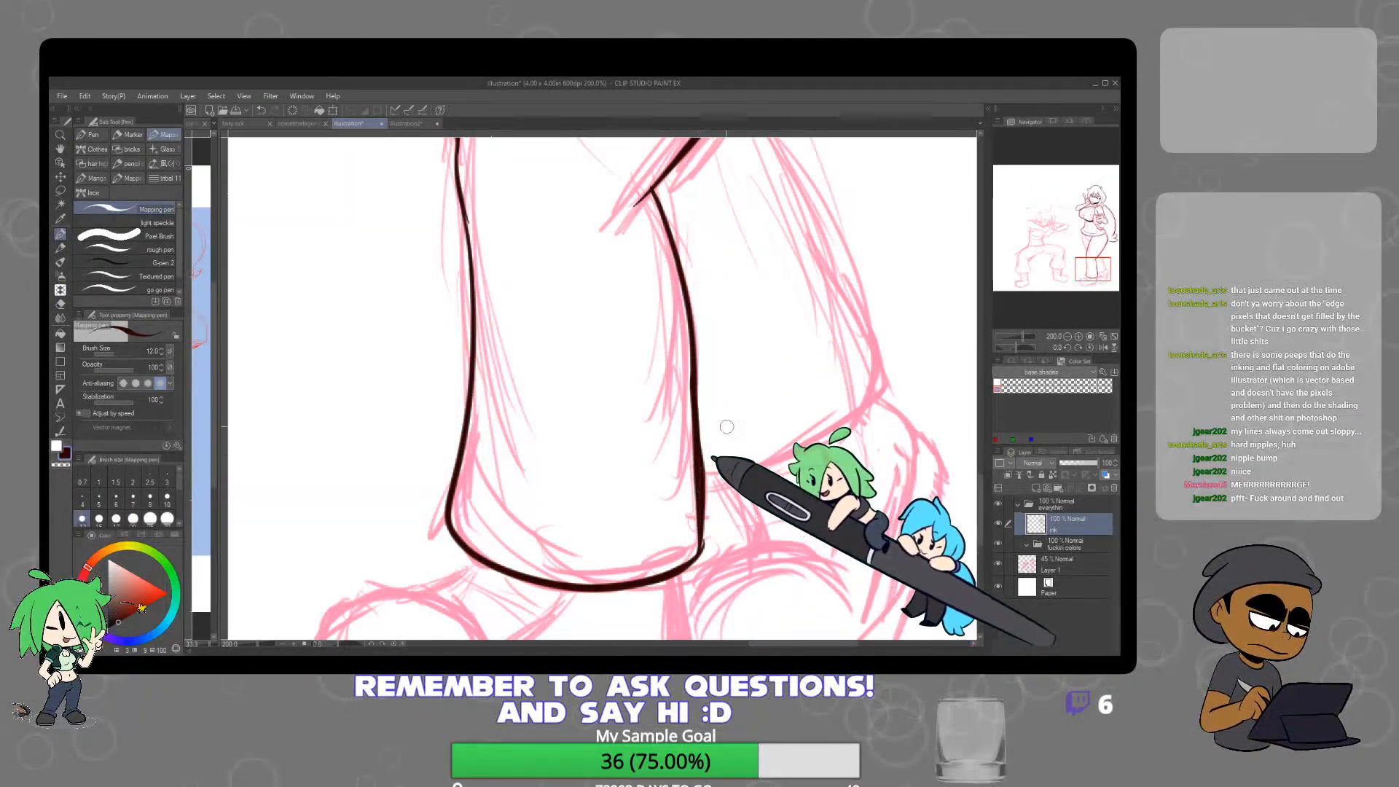
{"action": "key", "text": "e"}
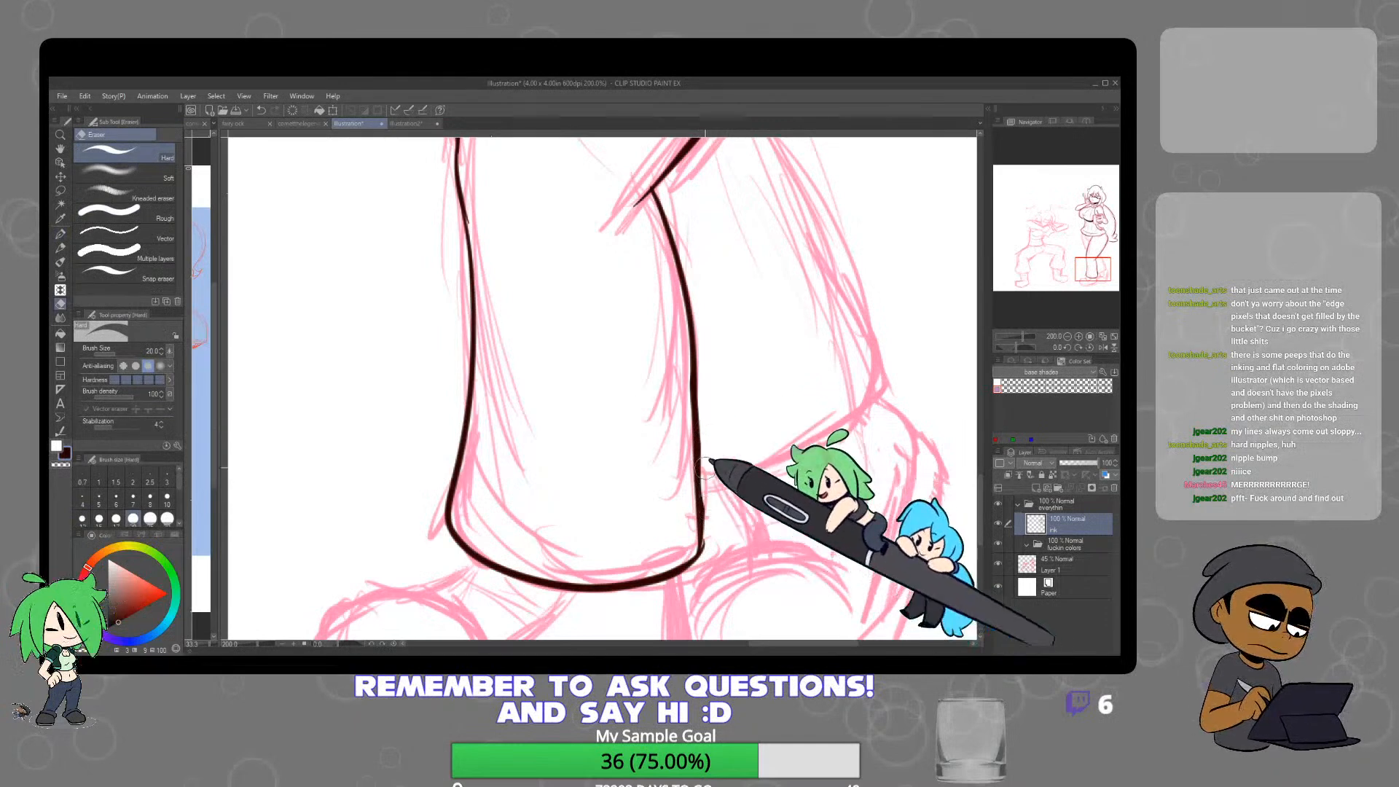
{"action": "key", "text": "p"}
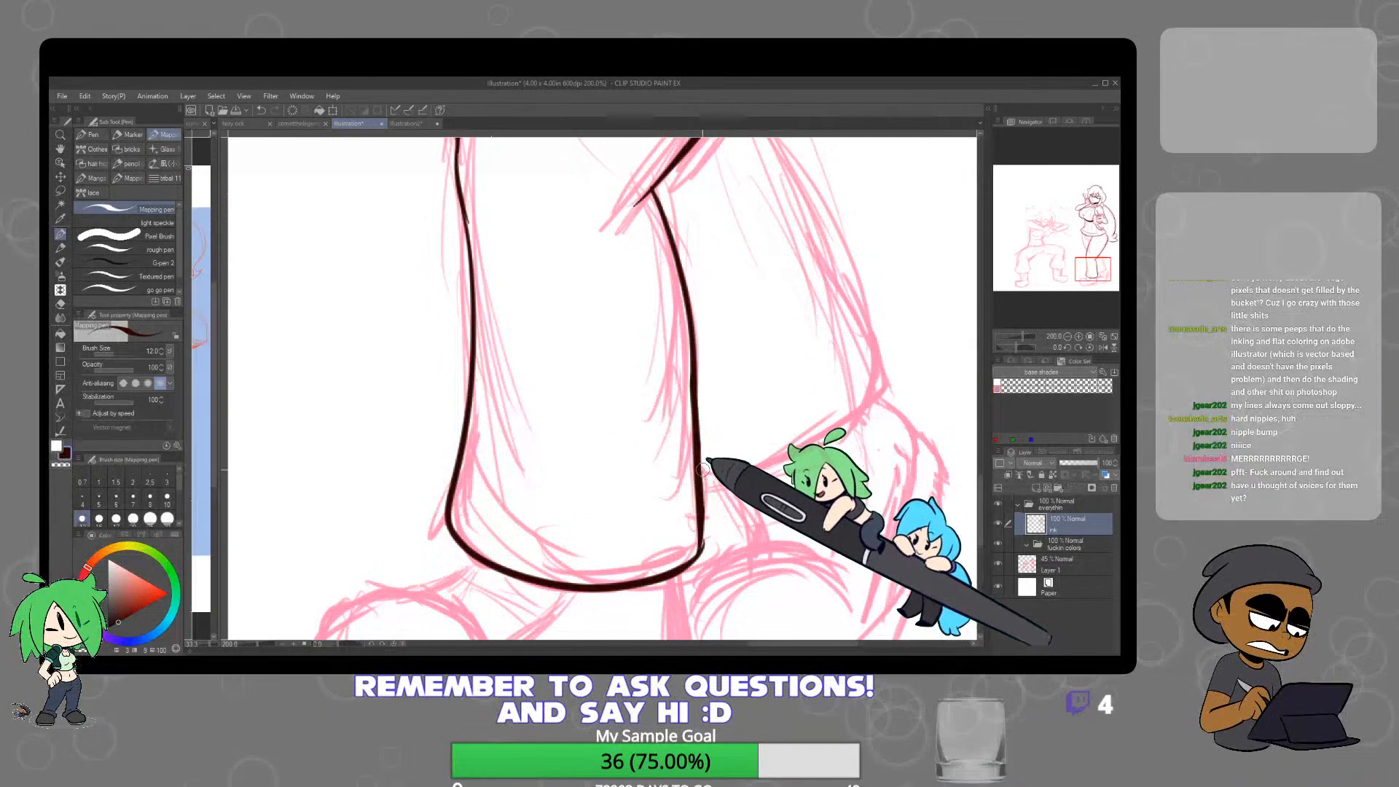
{"action": "mouse_move", "coordinate": [720, 471]}
{"action": "left_mouse_down"}
{"action": "mouse_move", "coordinate": [789, 452]}
{"action": "mouse_move", "coordinate": [849, 411]}
{"action": "mouse_move", "coordinate": [876, 366]}
{"action": "mouse_move", "coordinate": [818, 506]}
{"action": "left_mouse_up"}
{"action": "mouse_move", "coordinate": [678, 211]}
{"action": "left_mouse_down"}
{"action": "mouse_move", "coordinate": [769, 352]}
{"action": "mouse_move", "coordinate": [810, 484]}
{"action": "left_mouse_up"}
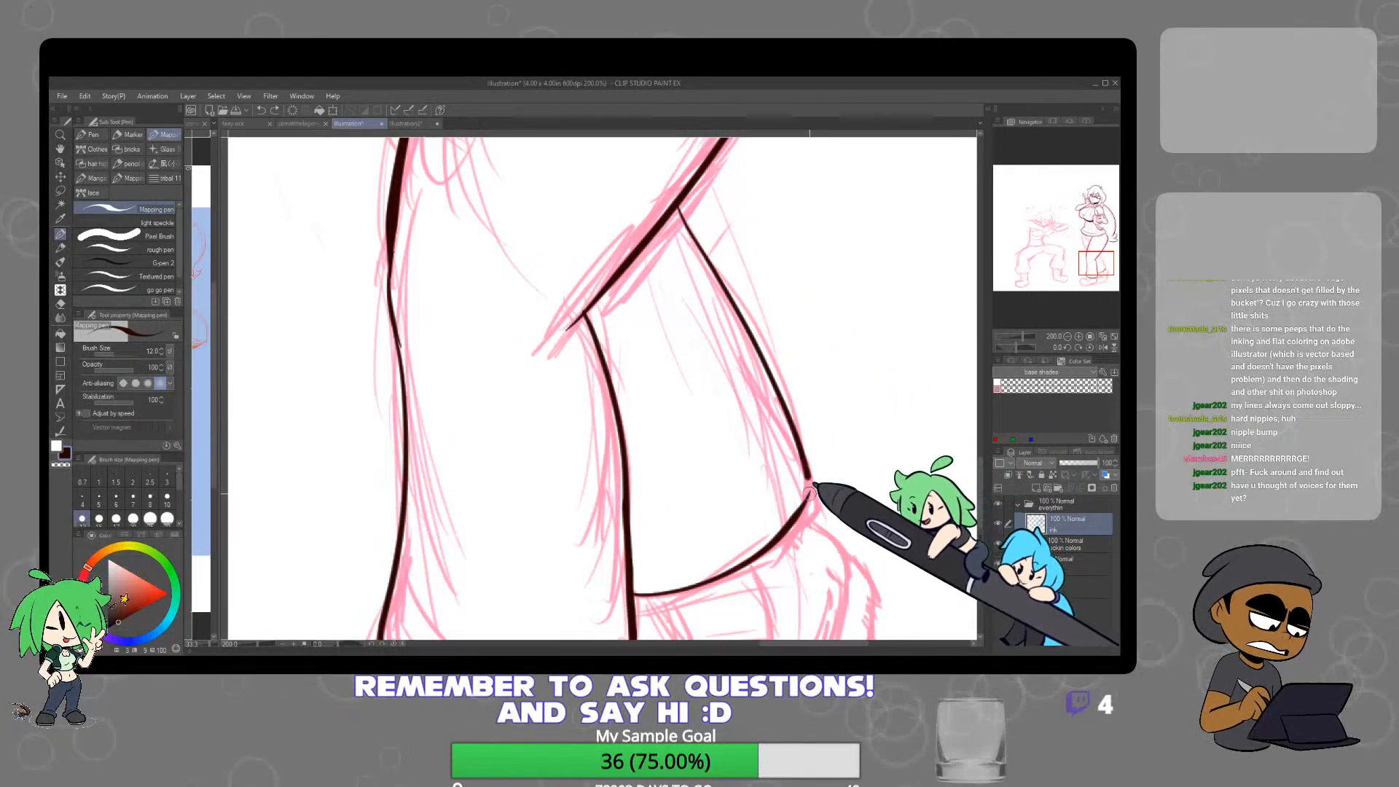
{"action": "scroll", "coordinate": [847, 510], "scroll_direction": "down", "scroll_amount": 4}
{"action": "left_click_drag", "start_coordinate": [824, 439], "coordinate": [822, 467]}
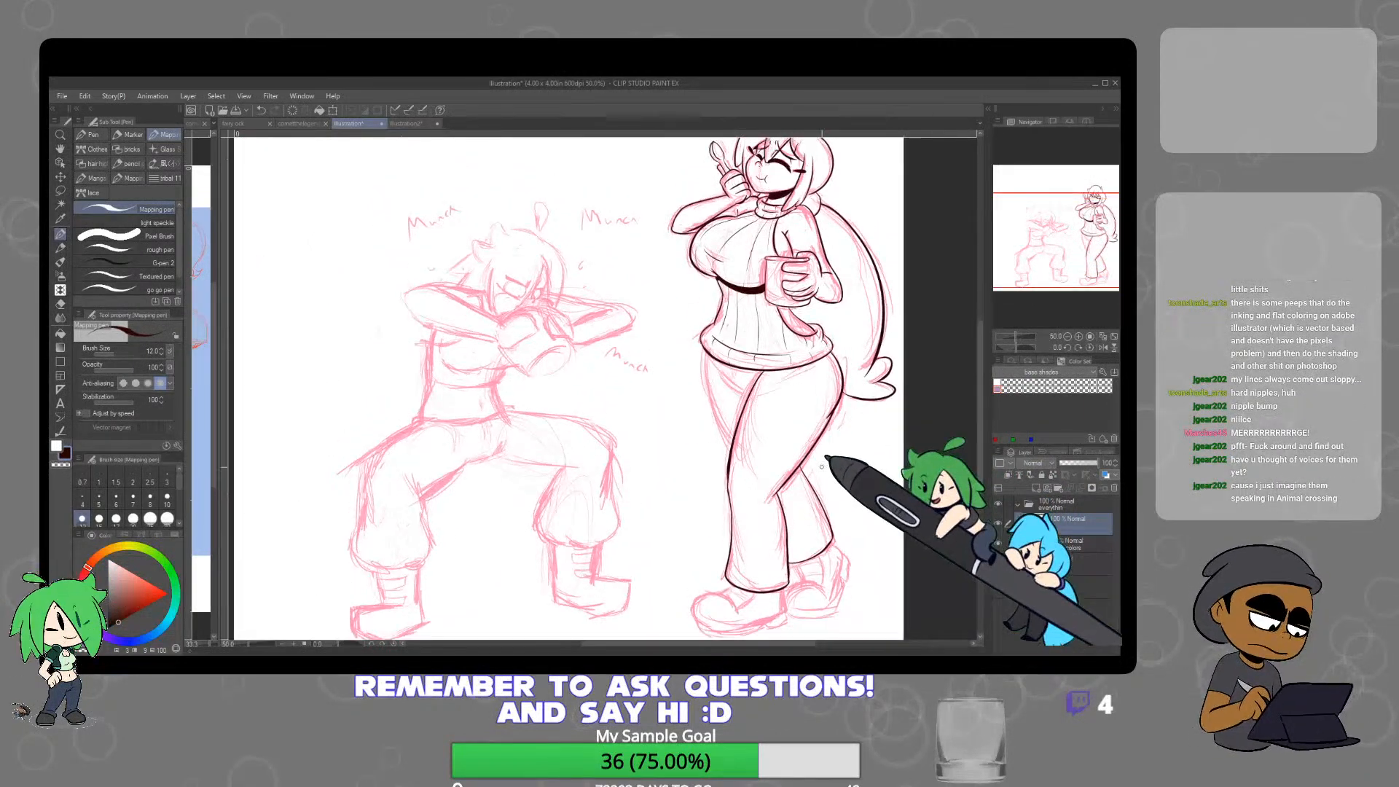
Ink the trouser fly and dark crotch fold under the sweater's hem, and the far thigh's outer contour
{"action": "scroll", "coordinate": [822, 467], "scroll_direction": "up", "scroll_amount": 3}
{"action": "left_click_drag", "start_coordinate": [647, 300], "coordinate": [750, 446]}
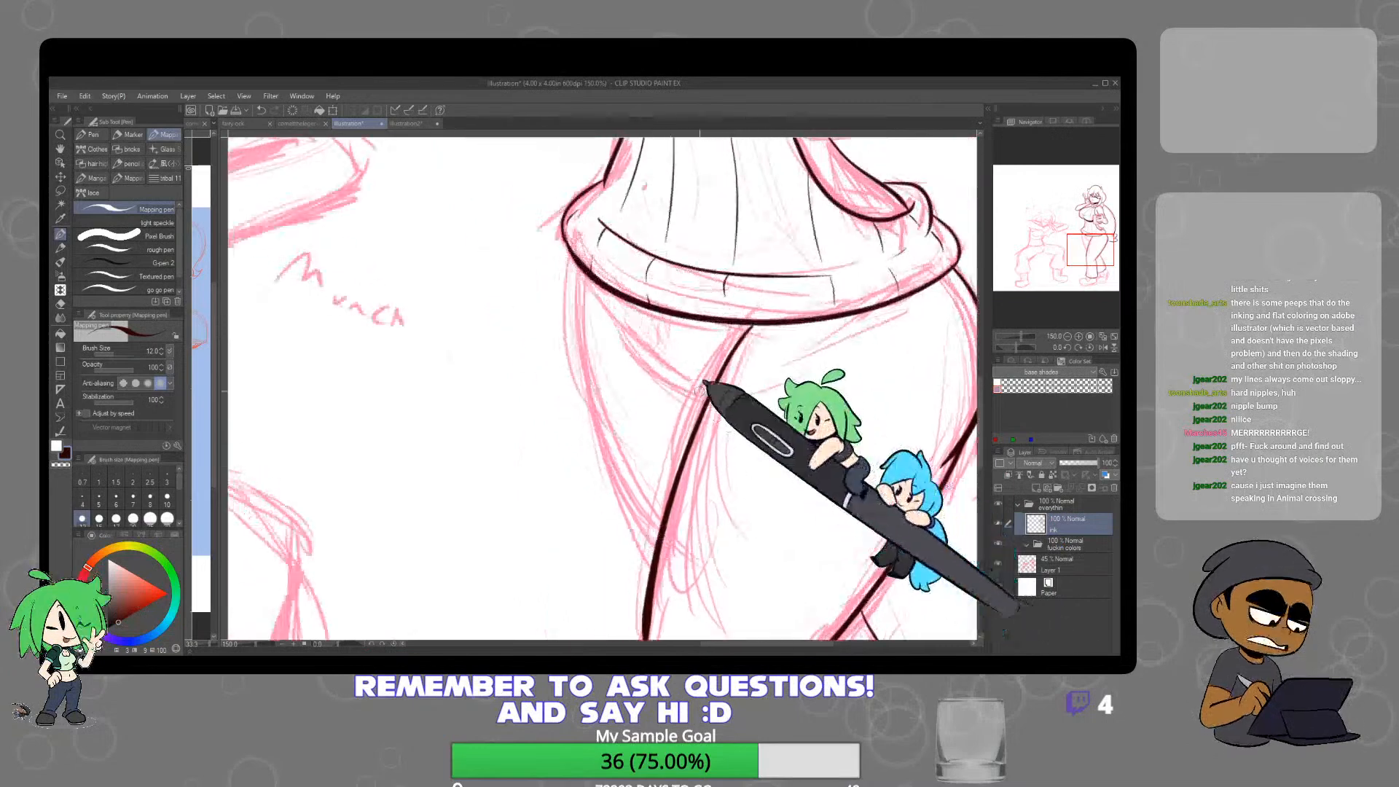
{"action": "left_click_drag", "start_coordinate": [652, 312], "coordinate": [662, 368]}
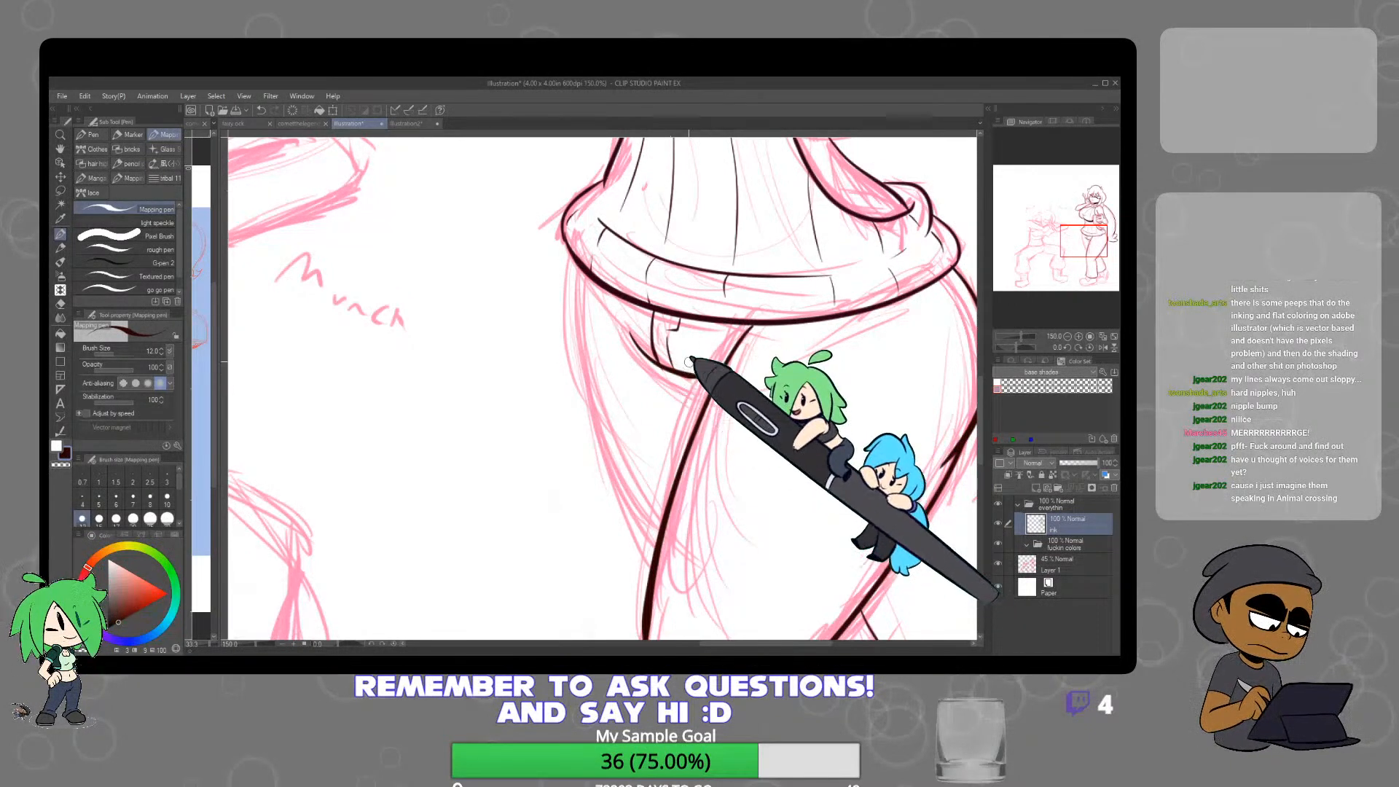
{"action": "key", "text": "ctrl+z"}
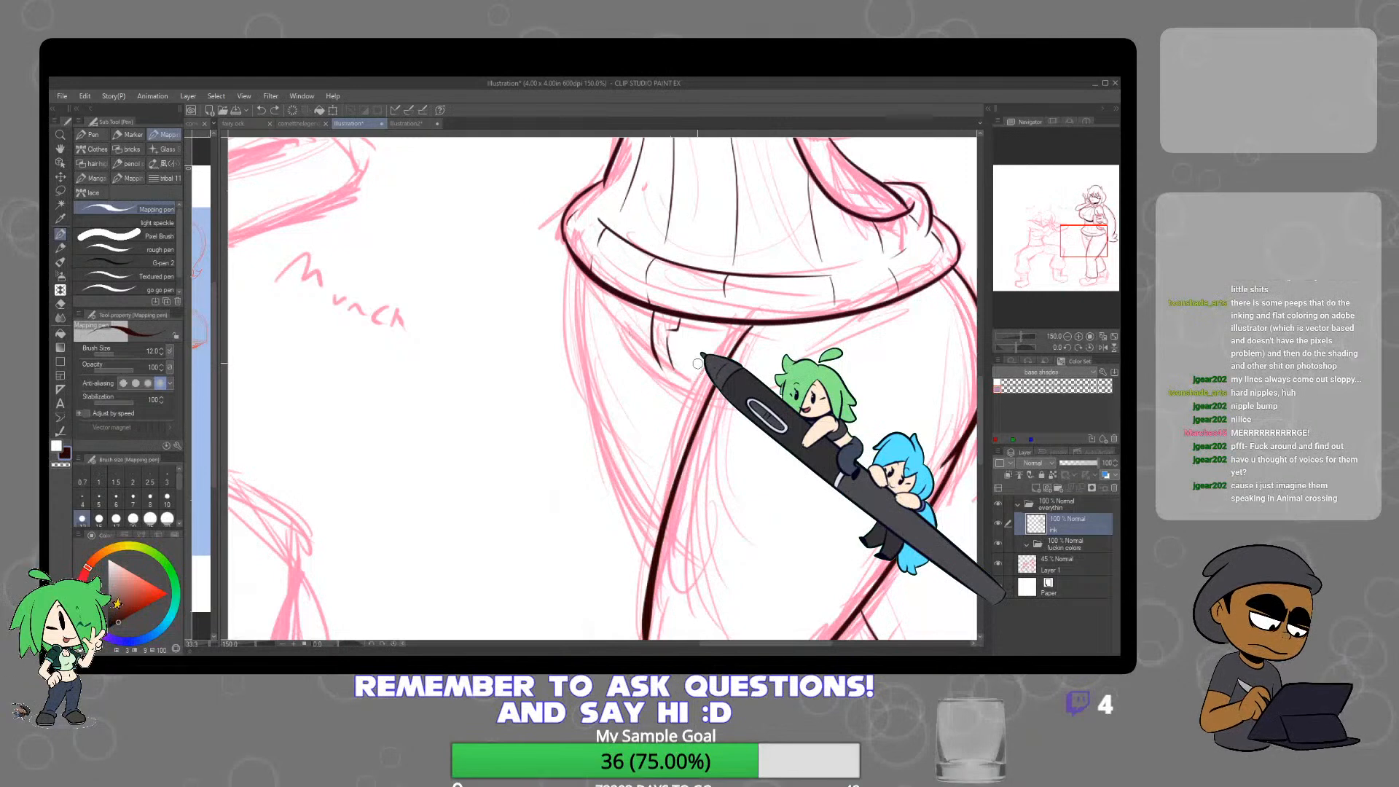
{"action": "left_click_drag", "start_coordinate": [644, 353], "coordinate": [685, 382]}
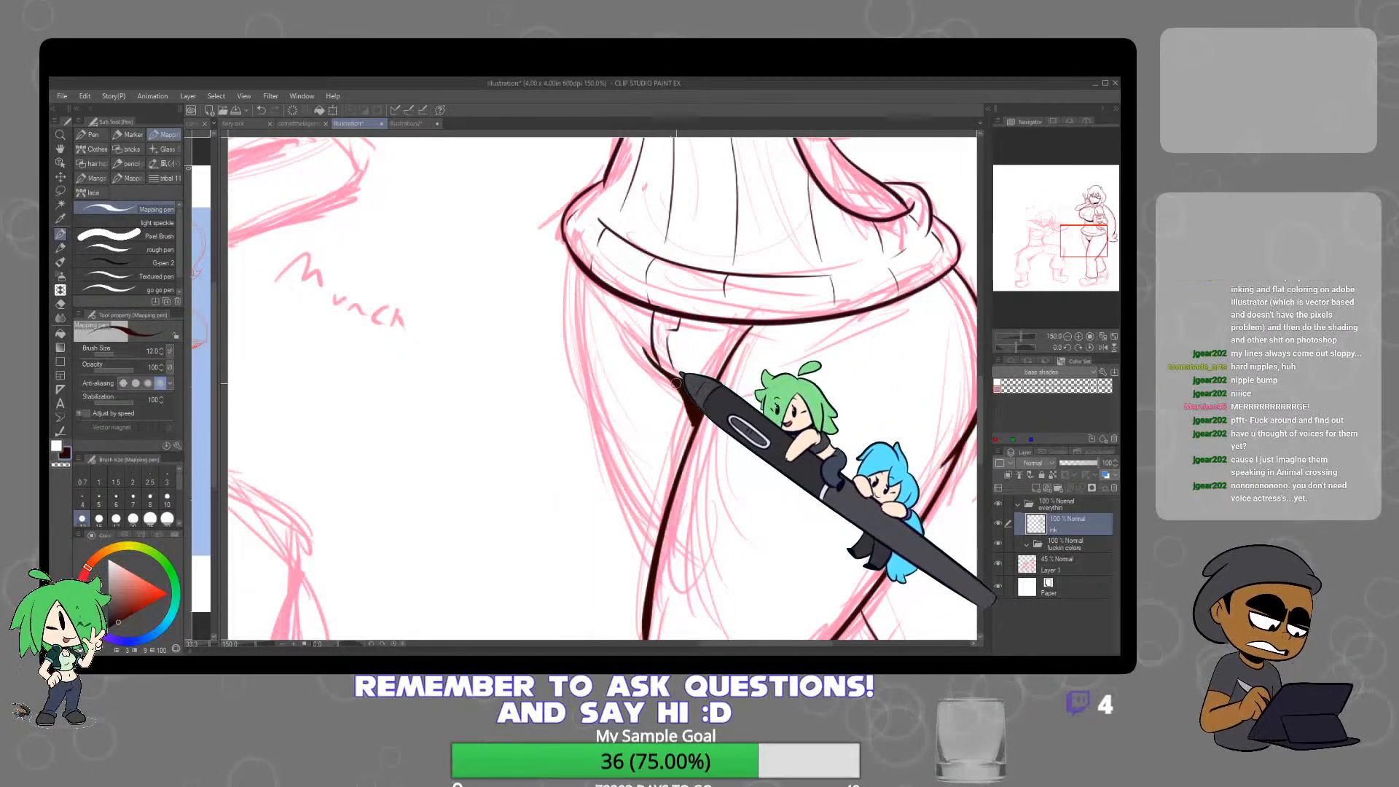
{"action": "mouse_move", "coordinate": [572, 263]}
{"action": "left_mouse_down"}
{"action": "mouse_move", "coordinate": [574, 354]}
{"action": "mouse_move", "coordinate": [652, 547]}
{"action": "left_mouse_up"}
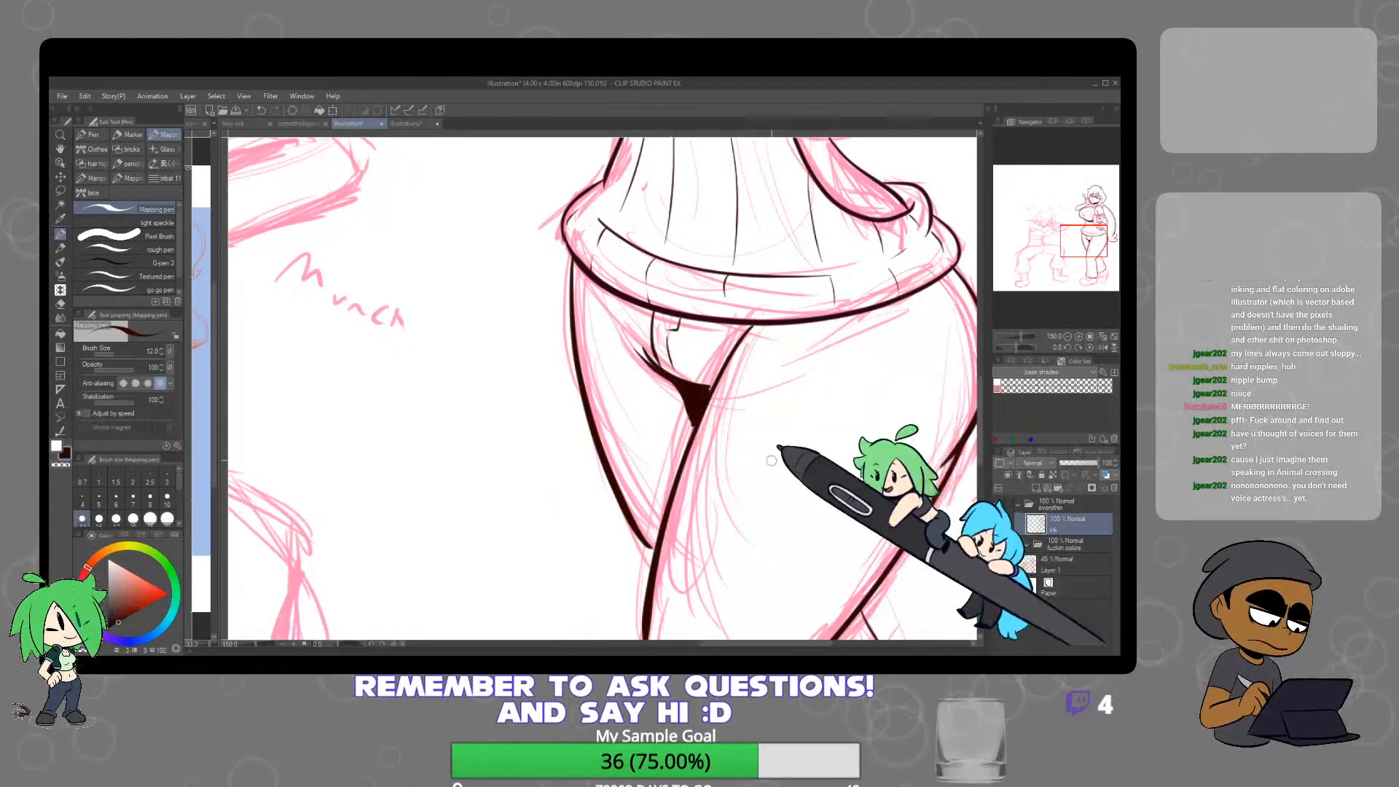
Review the inked character's face, upper body and overall figure at different zoom levels
{"action": "mouse_move", "coordinate": [859, 387]}
{"action": "left_mouse_down", "text": "ctrl"}
{"action": "mouse_move", "coordinate": [850, 403]}
{"action": "mouse_move", "coordinate": [868, 451]}
{"action": "mouse_move", "coordinate": [824, 439]}
{"action": "mouse_move", "coordinate": [810, 481]}
{"action": "mouse_move", "coordinate": [763, 391]}
{"action": "left_mouse_up", "text": "ctrl"}
{"action": "left_click", "coordinate": [810, 481], "text": "ctrl"}
{"action": "left_click_drag", "start_coordinate": [733, 290], "coordinate": [744, 300], "text": "ctrl"}
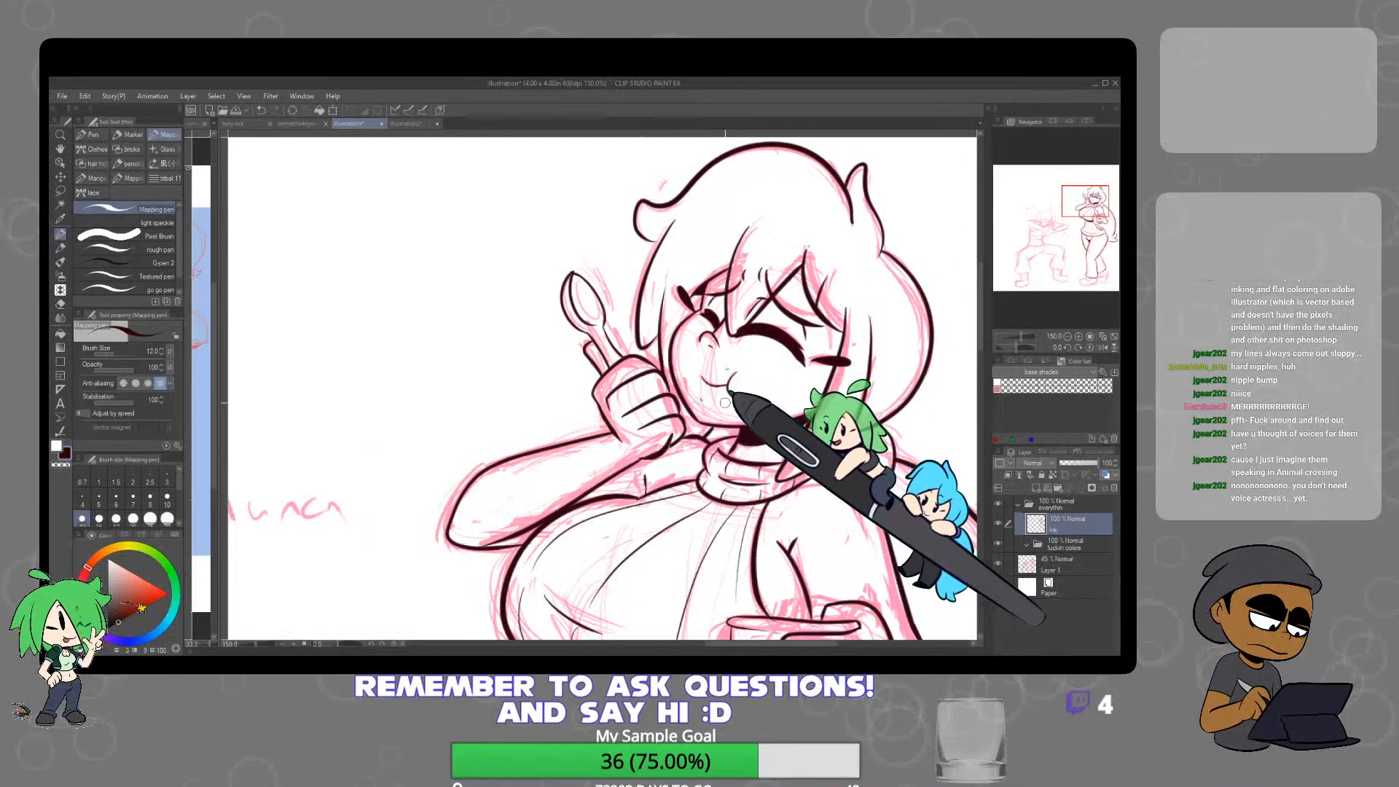
{"action": "mouse_move", "coordinate": [819, 375]}
{"action": "left_mouse_down", "text": "ctrl"}
{"action": "mouse_move", "coordinate": [838, 437]}
{"action": "mouse_move", "coordinate": [695, 437]}
{"action": "left_mouse_up", "text": "ctrl"}
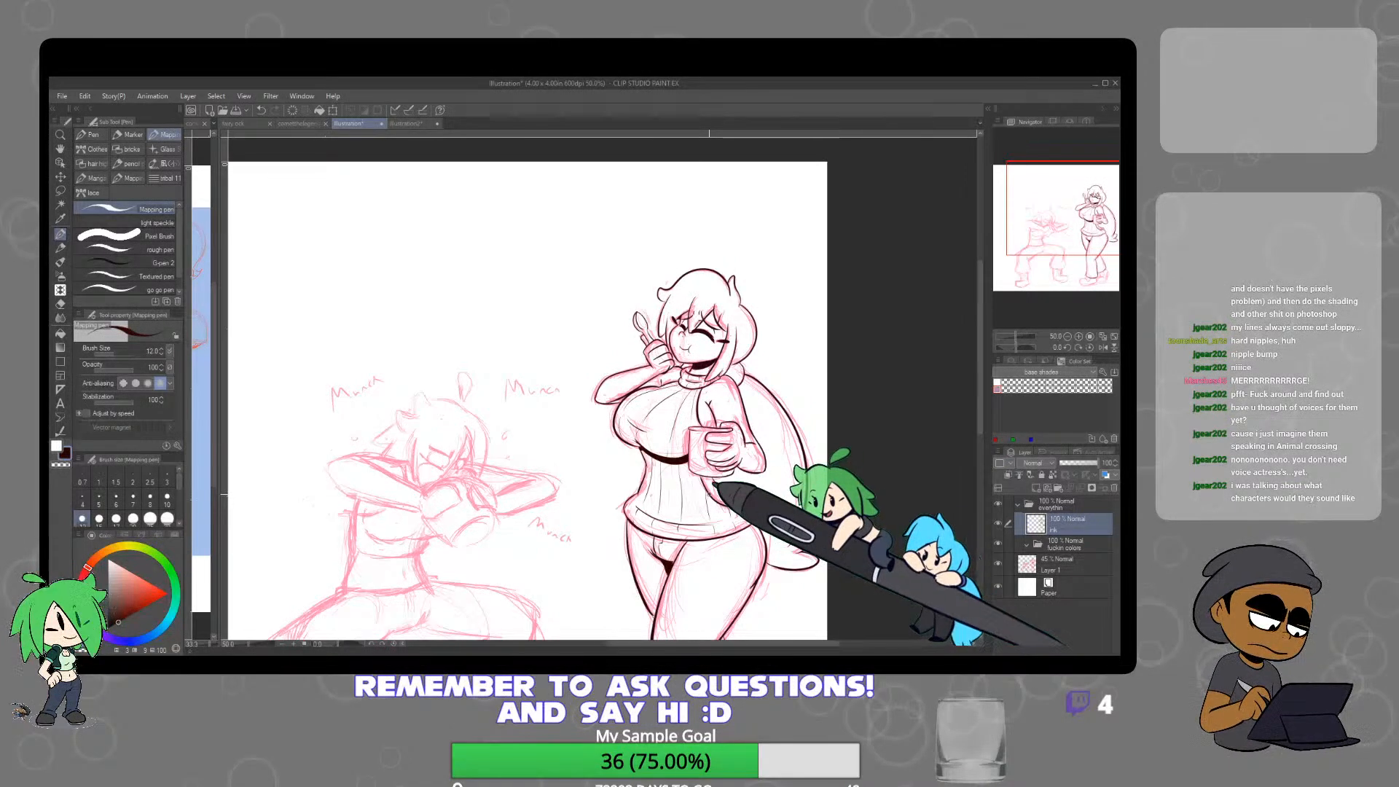
{"action": "left_click_drag", "start_coordinate": [767, 506], "coordinate": [876, 459]}
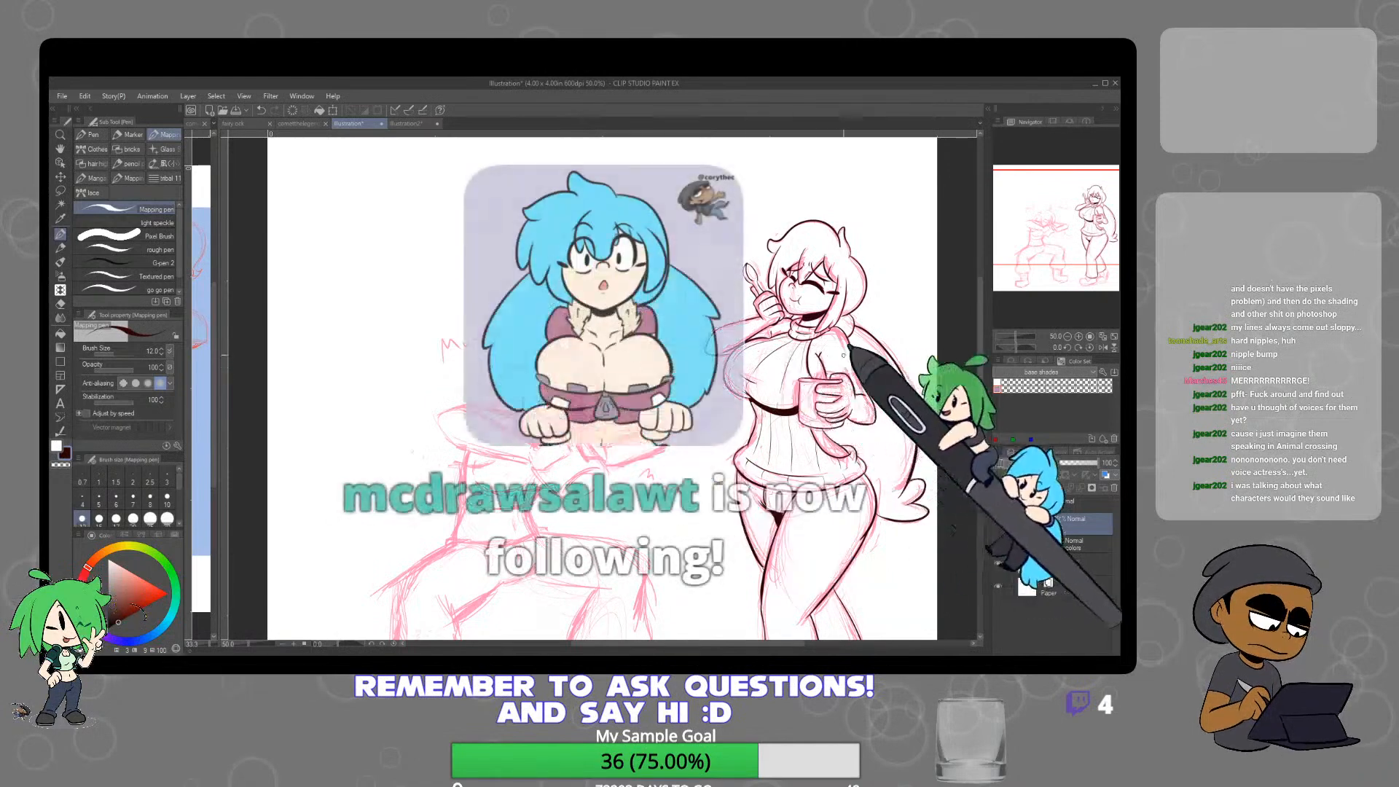
{"action": "left_click_drag", "start_coordinate": [866, 338], "coordinate": [745, 409]}
{"action": "scroll", "coordinate": [712, 343], "scroll_direction": "up", "scroll_amount": 1}
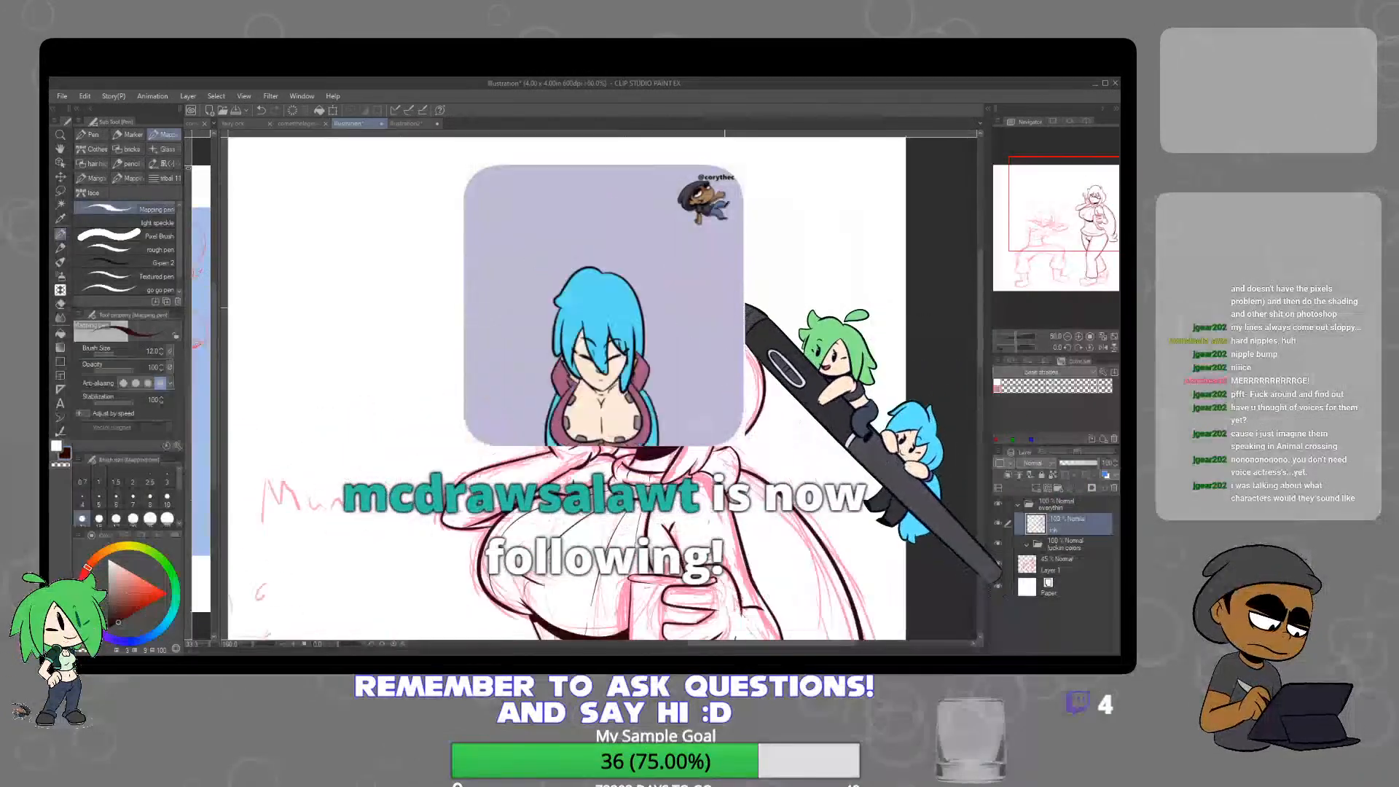
{"action": "scroll", "coordinate": [708, 353], "scroll_direction": "up", "scroll_amount": 2}
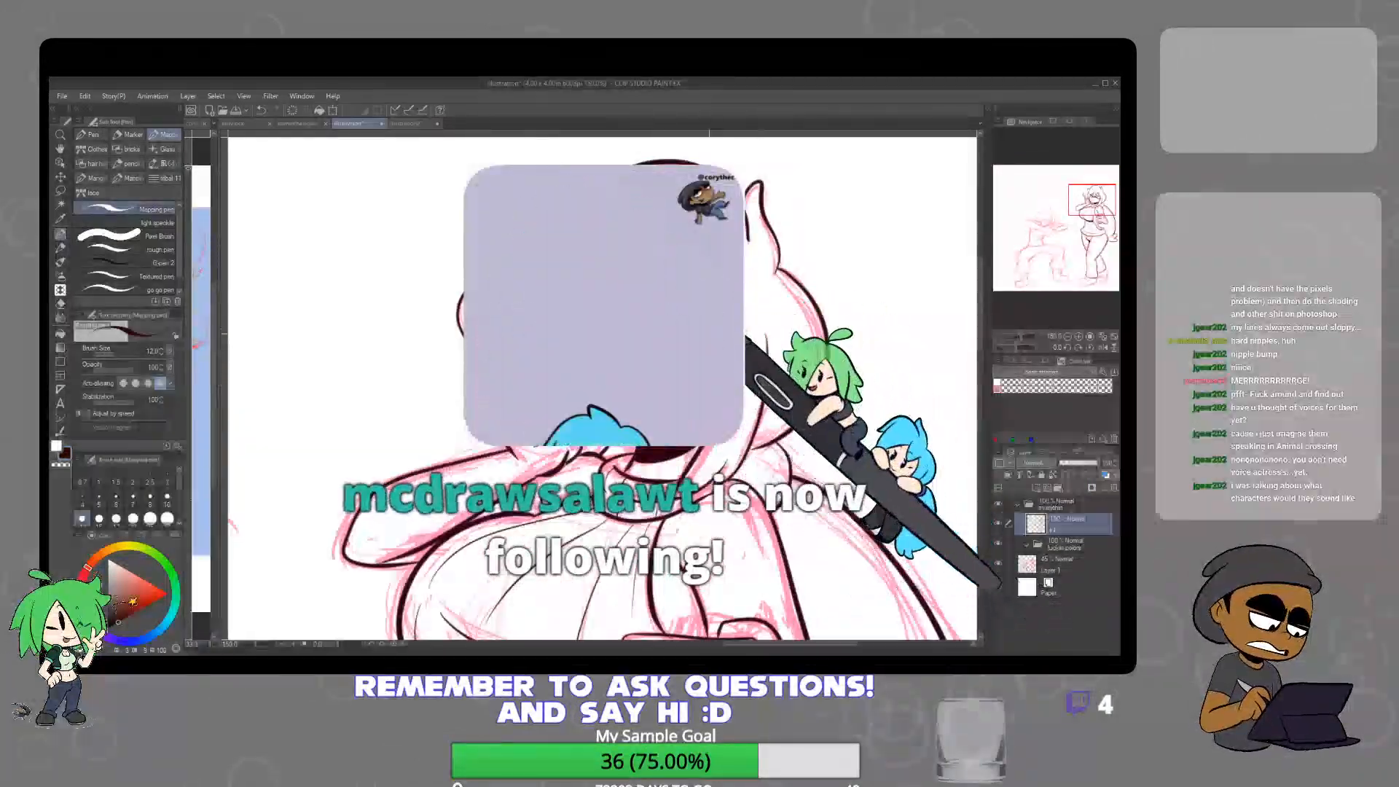
{"action": "scroll", "coordinate": [708, 353], "scroll_direction": "down", "scroll_amount": 3}
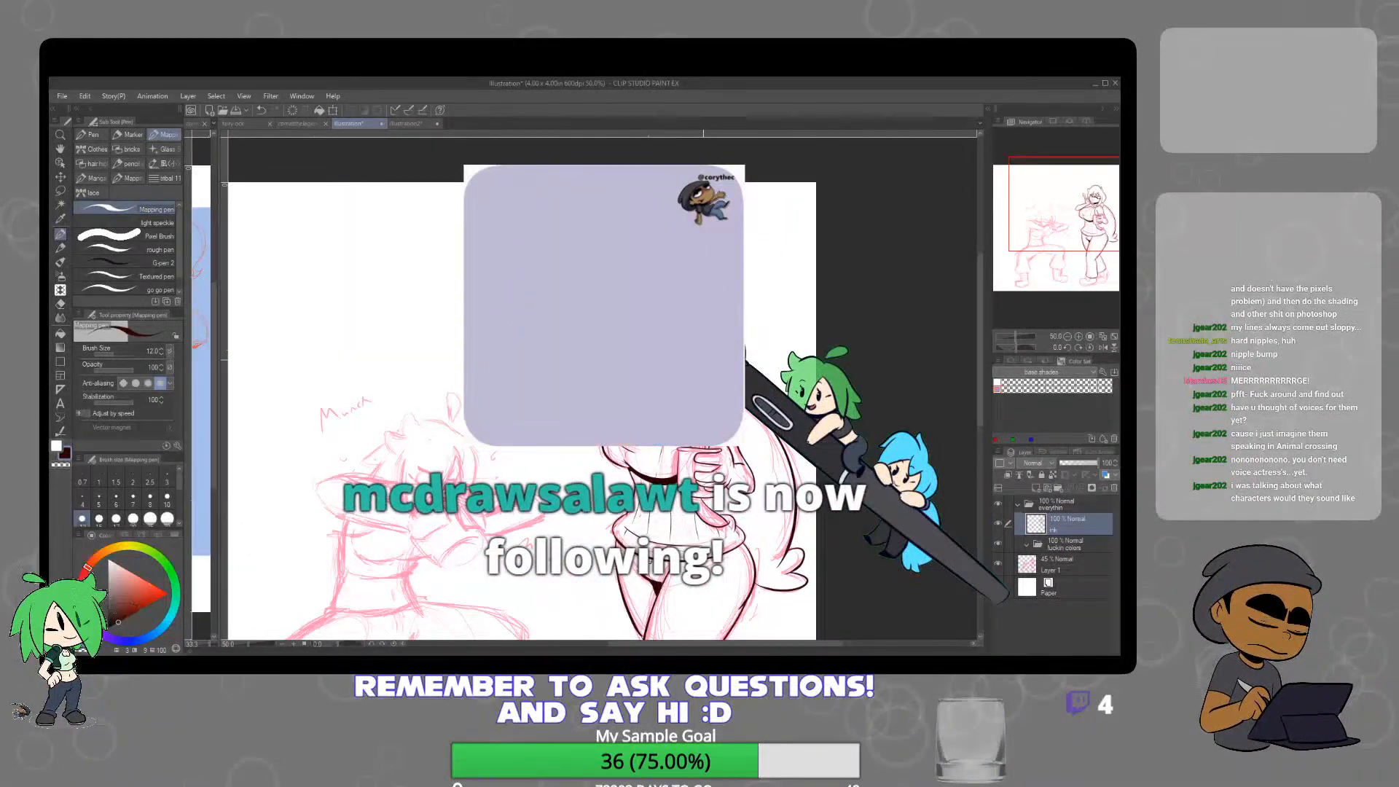
{"action": "scroll", "coordinate": [724, 431], "scroll_direction": "down", "scroll_amount": 2}
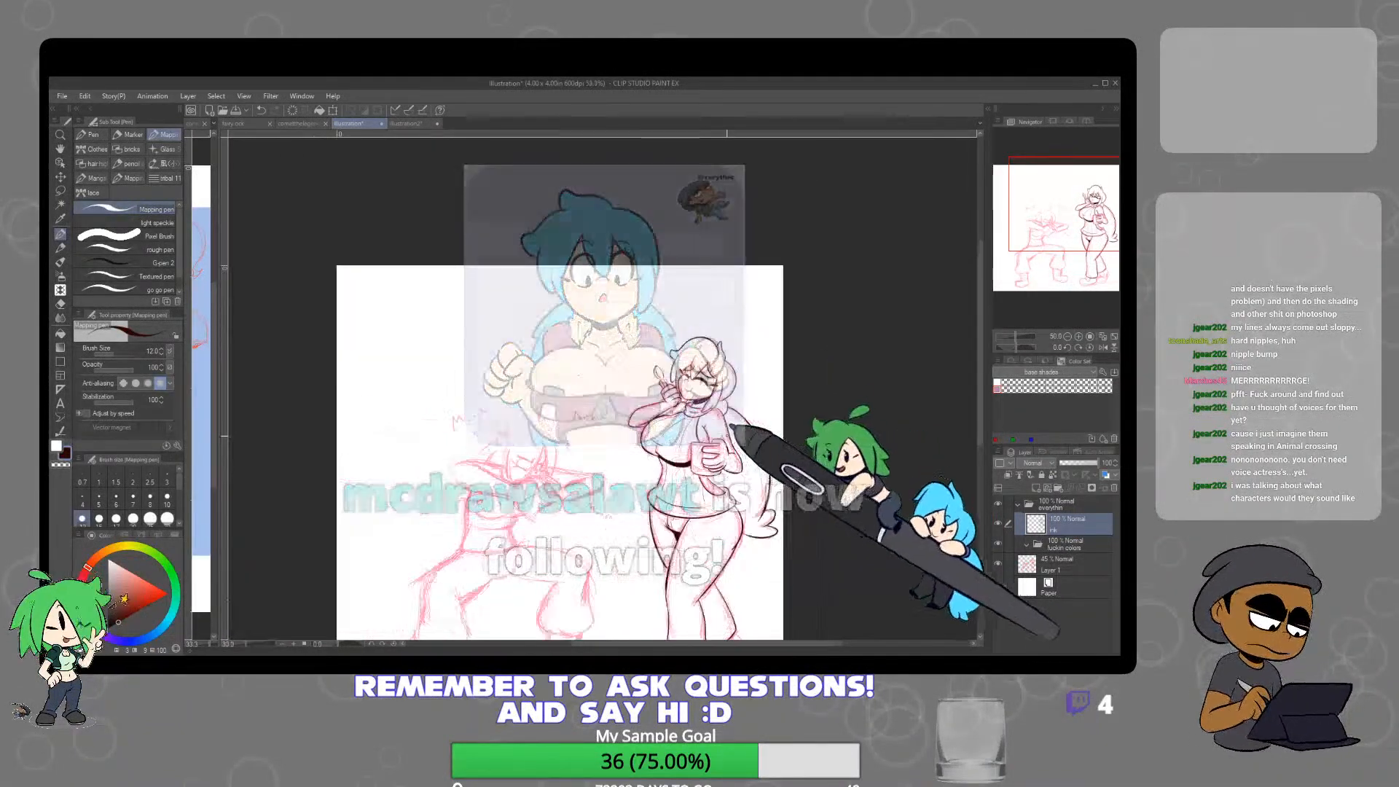
Ink the back shoe's heel line, tongue edges and lace lines below the back trouser hem
{"action": "left_click_drag", "start_coordinate": [728, 560], "coordinate": [712, 466]}
{"action": "scroll", "coordinate": [699, 461], "scroll_direction": "up", "scroll_amount": 3}
{"action": "scroll", "coordinate": [712, 496], "scroll_direction": "down", "scroll_amount": 1}
{"action": "left_click_drag", "start_coordinate": [734, 526], "coordinate": [704, 435]}
{"action": "scroll", "coordinate": [700, 388], "scroll_direction": "up", "scroll_amount": 3}
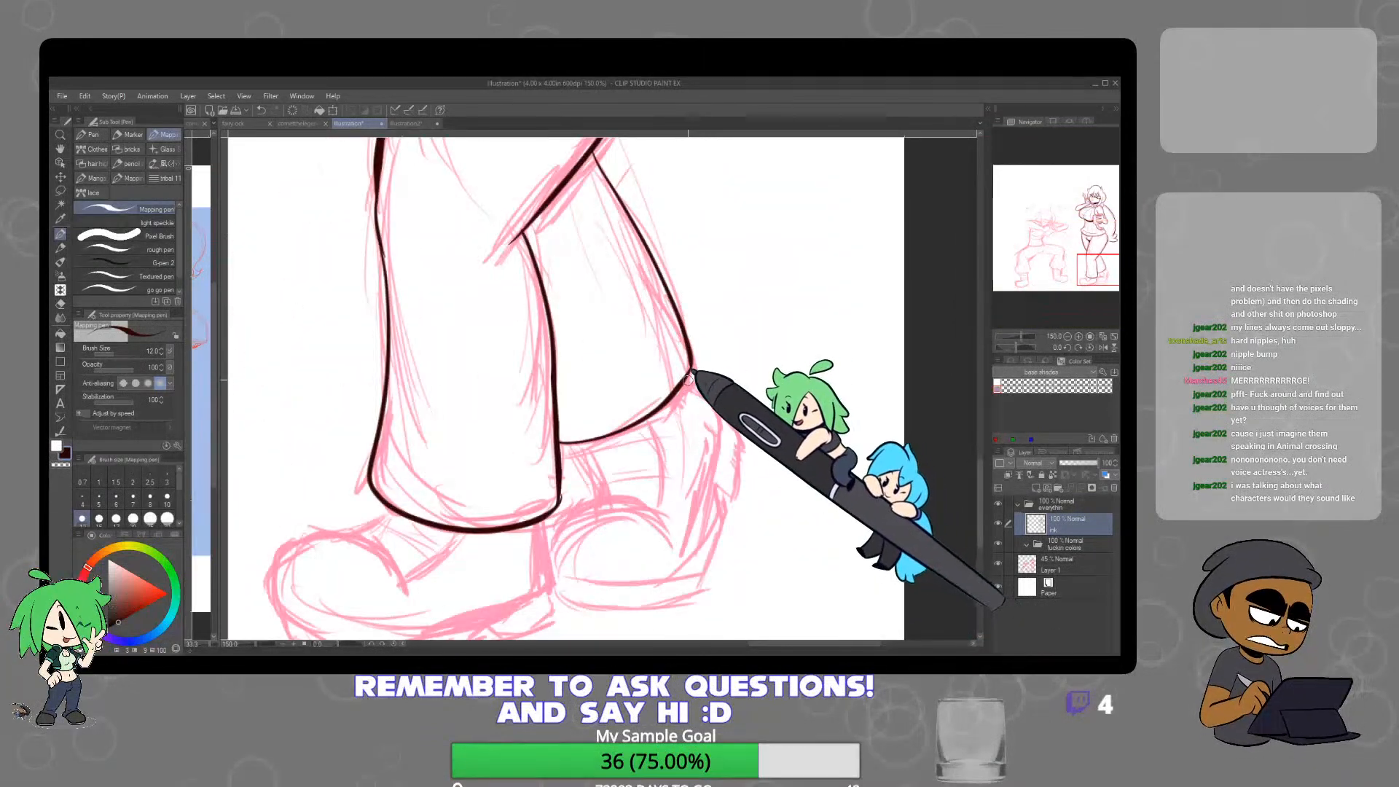
{"action": "left_click_drag", "start_coordinate": [689, 379], "coordinate": [718, 457]}
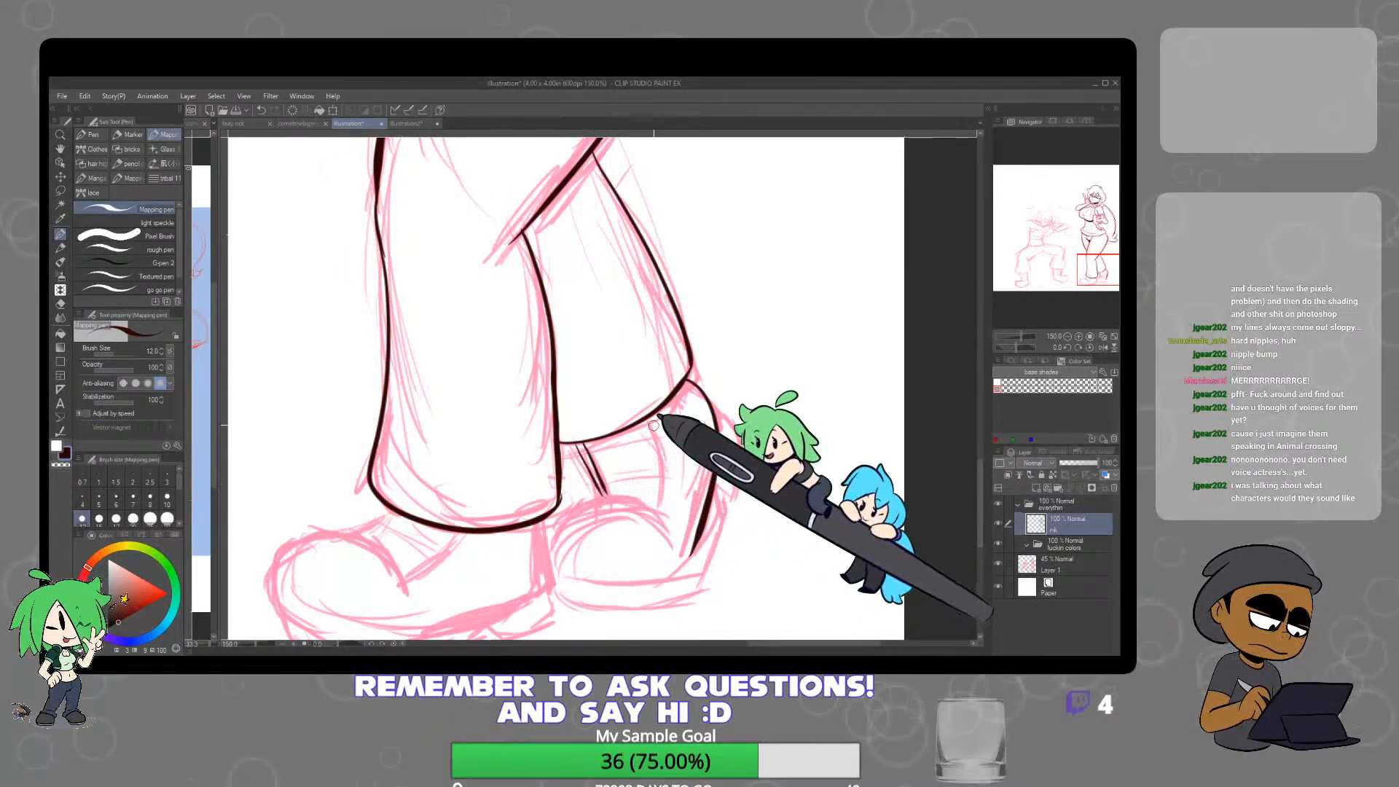
{"action": "left_click_drag", "start_coordinate": [583, 442], "coordinate": [624, 437]}
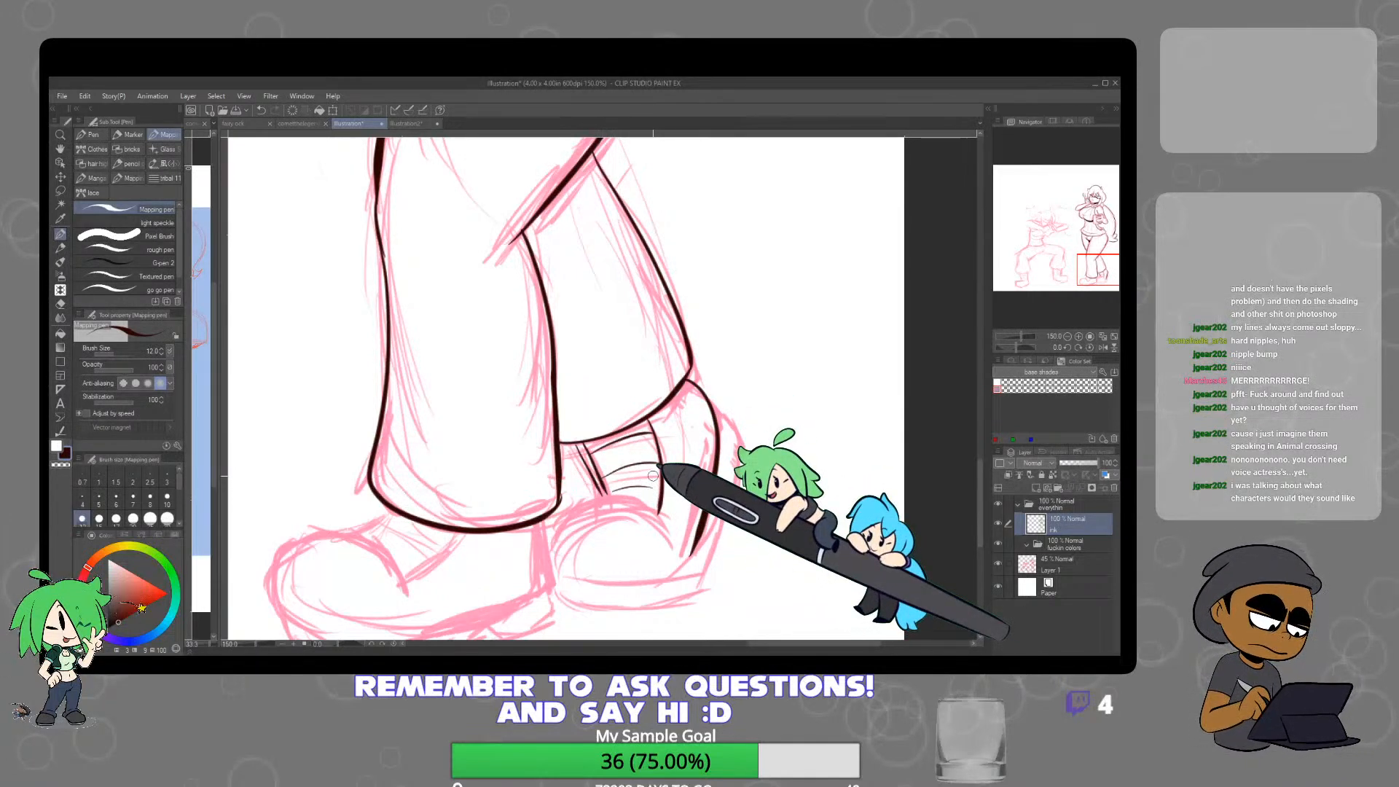
Ink the back shoe's rounded toe cap, double sole line and the tab behind its heel
{"action": "mouse_move", "coordinate": [575, 530]}
{"action": "left_mouse_down"}
{"action": "mouse_move", "coordinate": [614, 491]}
{"action": "mouse_move", "coordinate": [661, 521]}
{"action": "left_mouse_up"}
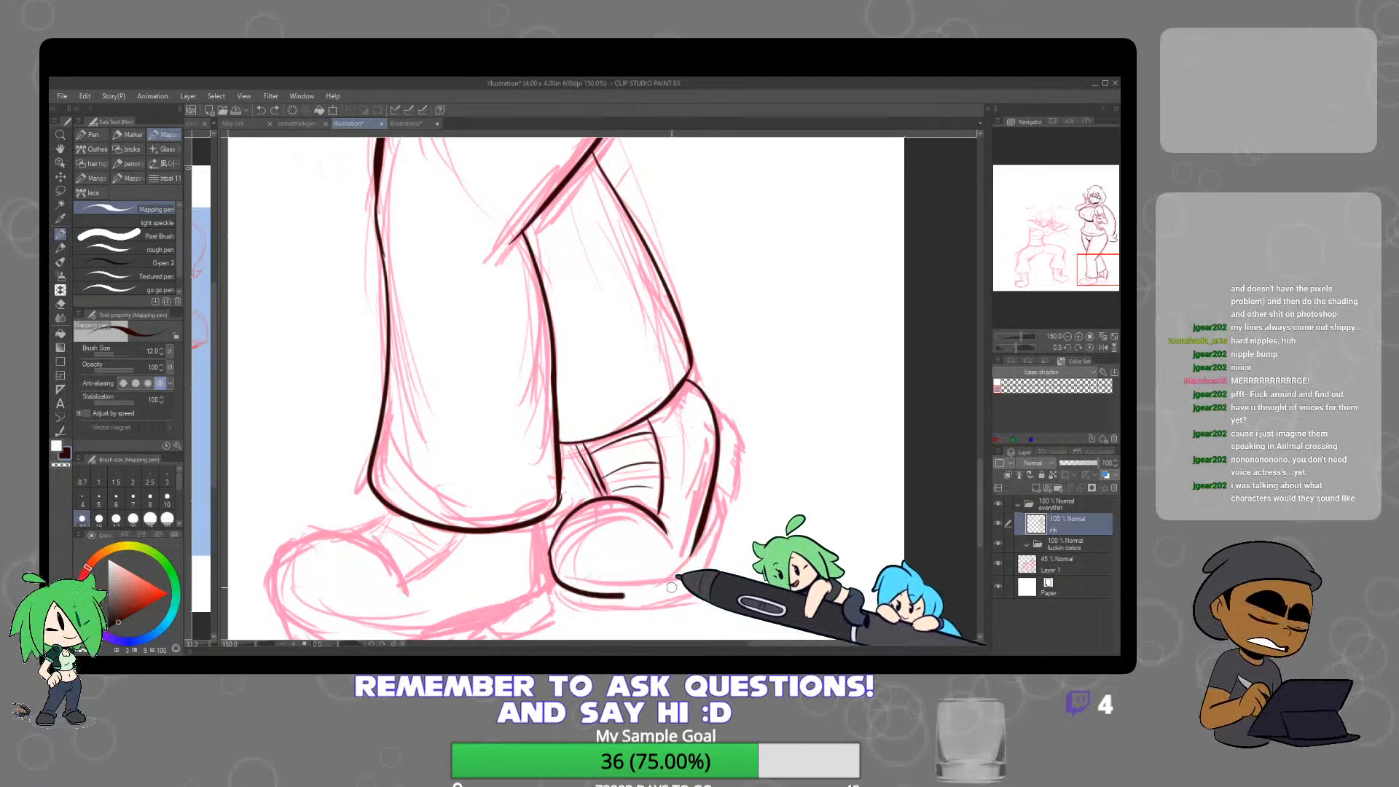
{"action": "mouse_move", "coordinate": [554, 552]}
{"action": "left_mouse_down"}
{"action": "mouse_move", "coordinate": [557, 580]}
{"action": "mouse_move", "coordinate": [661, 573]}
{"action": "left_mouse_up"}
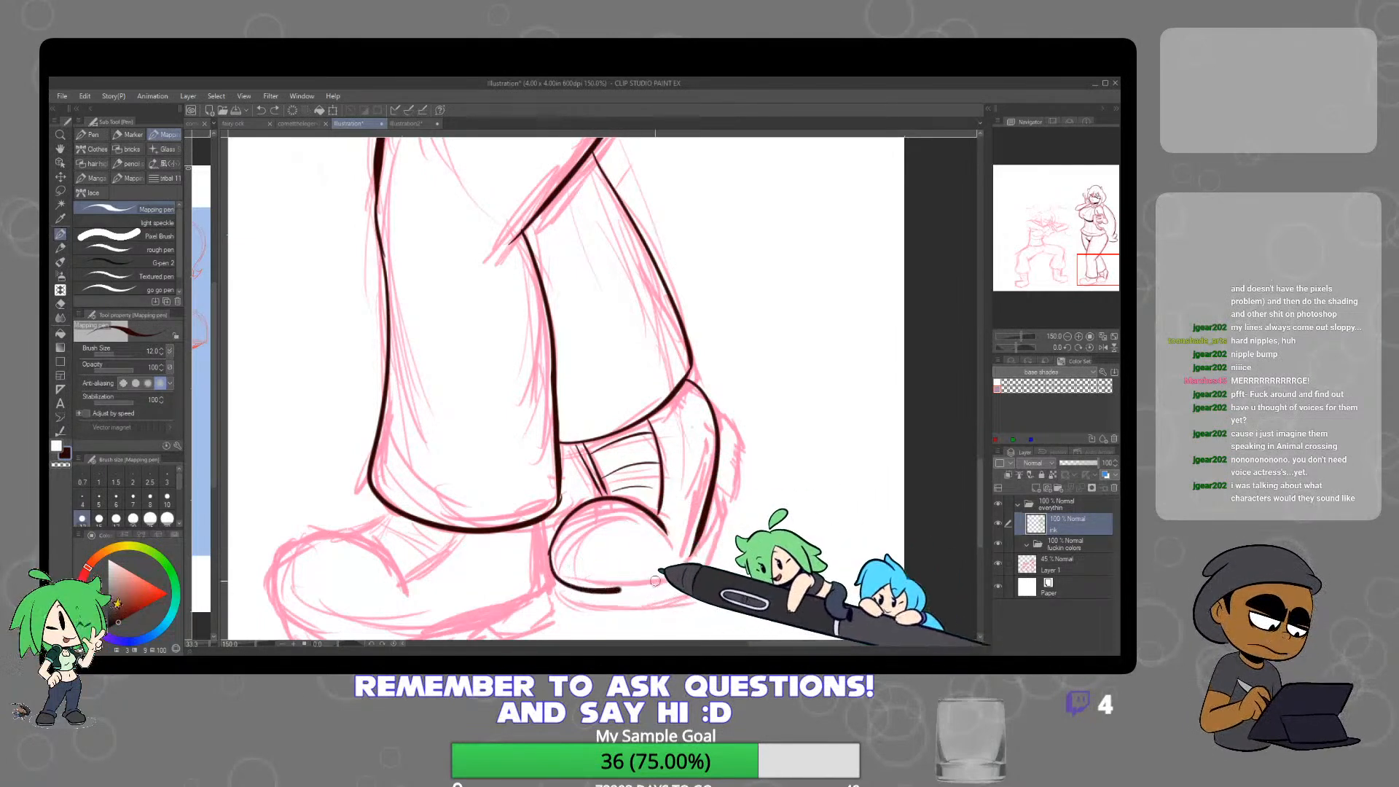
{"action": "mouse_move", "coordinate": [558, 581]}
{"action": "left_mouse_down"}
{"action": "mouse_move", "coordinate": [599, 604]}
{"action": "mouse_move", "coordinate": [679, 585]}
{"action": "mouse_move", "coordinate": [701, 562]}
{"action": "mouse_move", "coordinate": [718, 445]}
{"action": "left_mouse_up"}
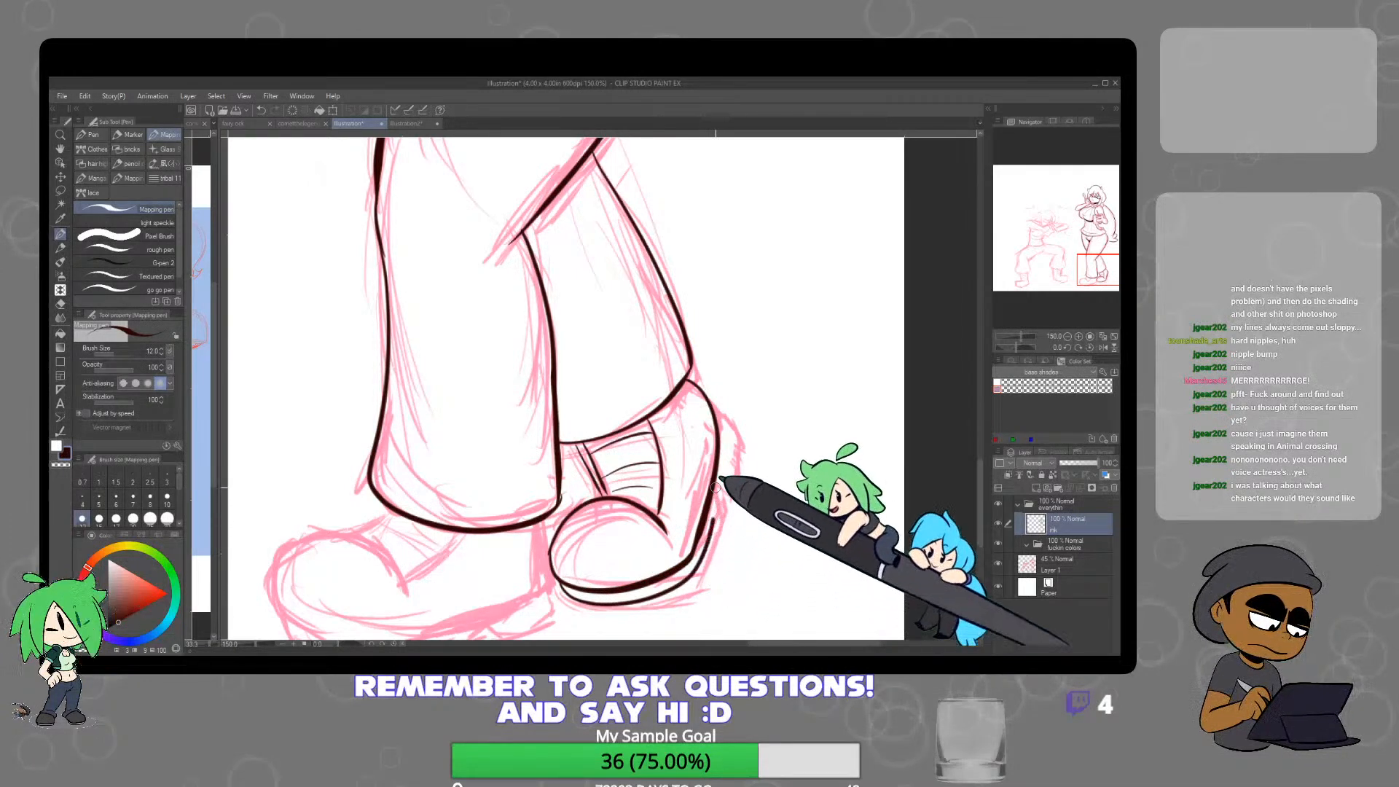
{"action": "left_click_drag", "start_coordinate": [688, 380], "coordinate": [736, 442]}
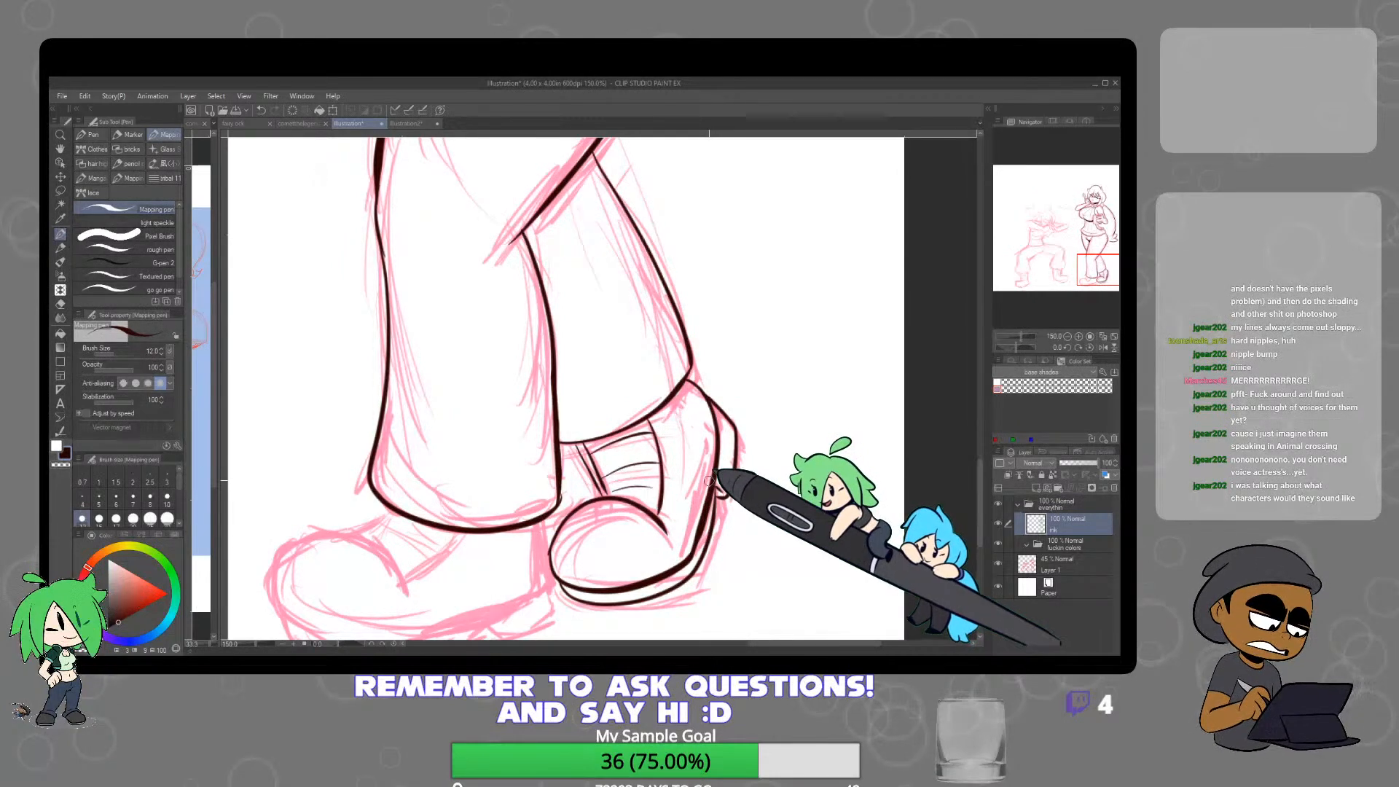
{"action": "scroll", "coordinate": [705, 475], "scroll_direction": "up", "scroll_amount": 2}
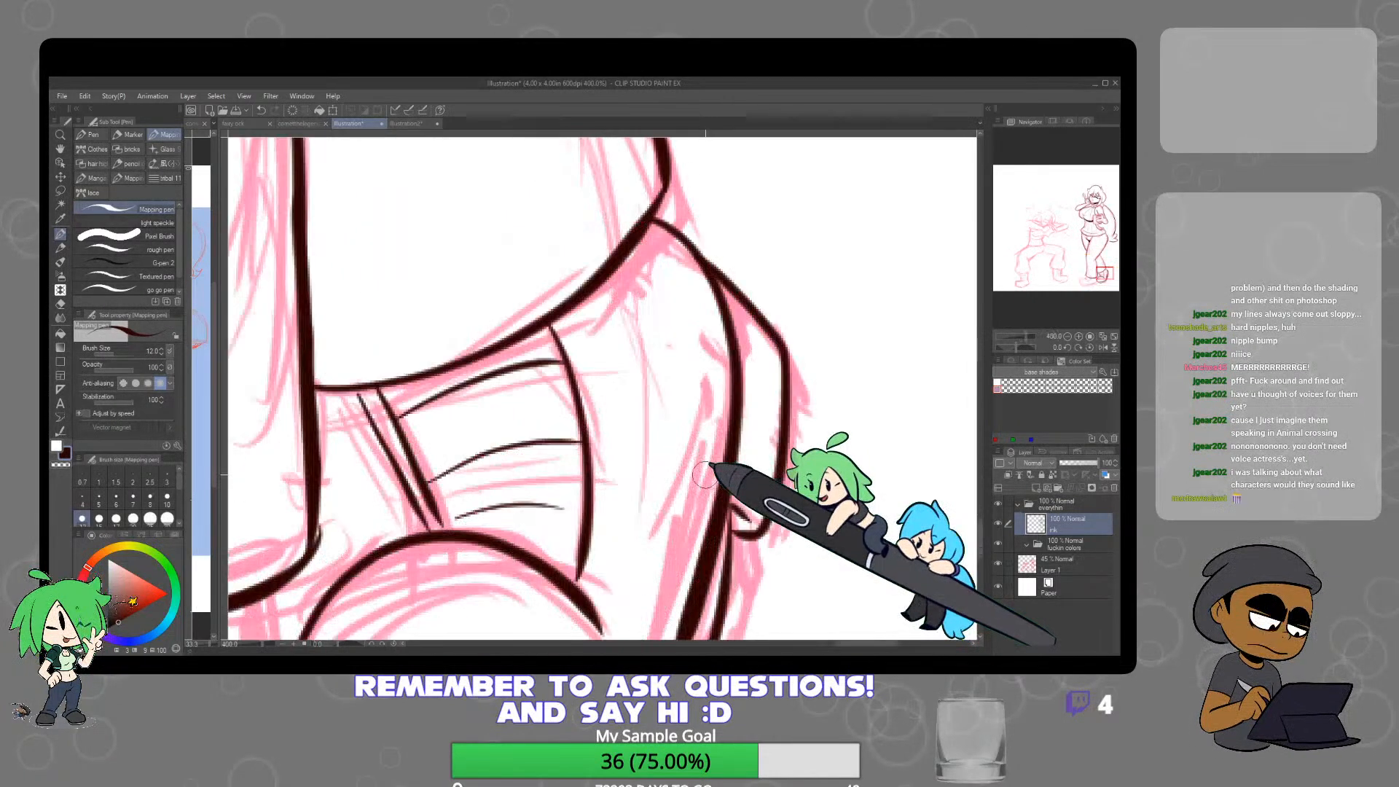
{"action": "scroll", "coordinate": [705, 473], "scroll_direction": "down", "scroll_amount": 4}
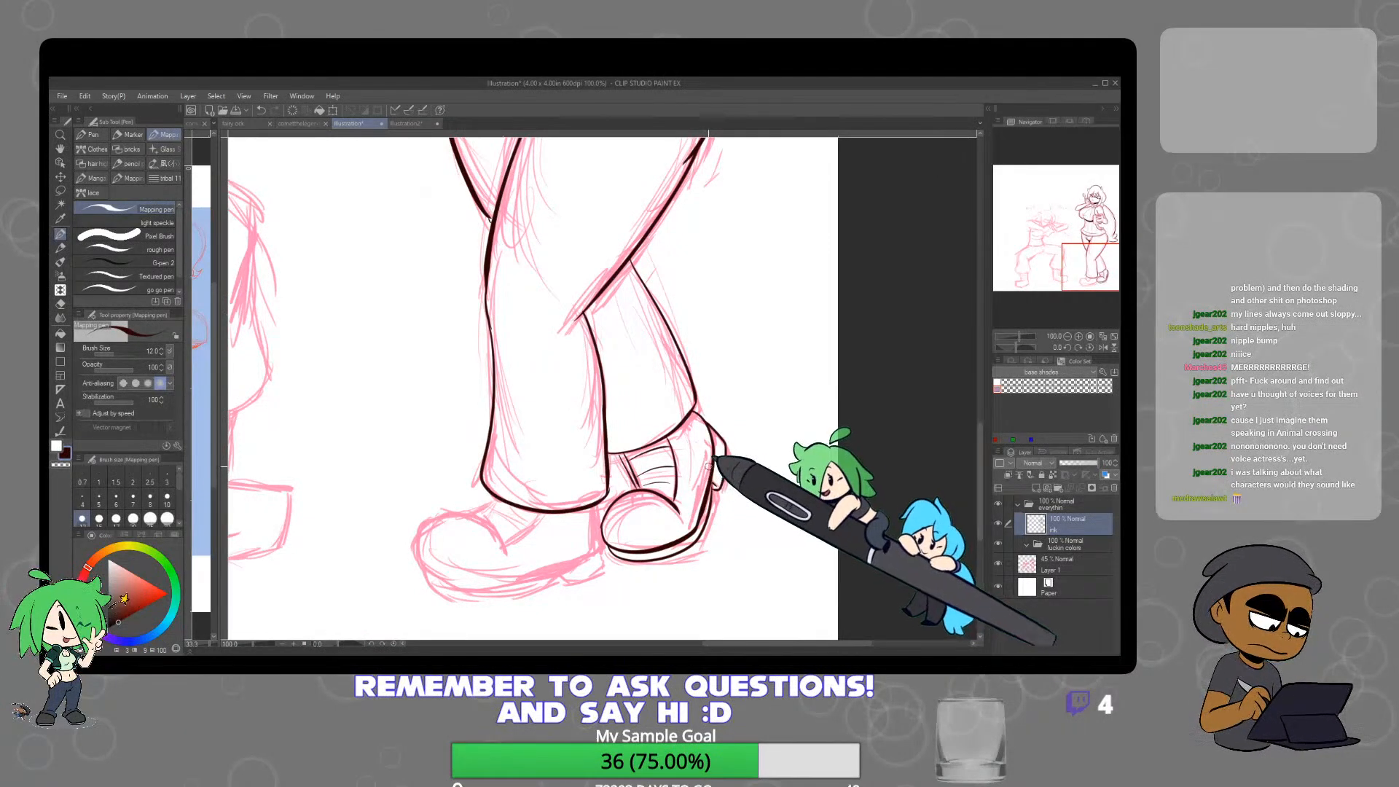
{"action": "left_click_drag", "start_coordinate": [686, 434], "coordinate": [716, 444]}
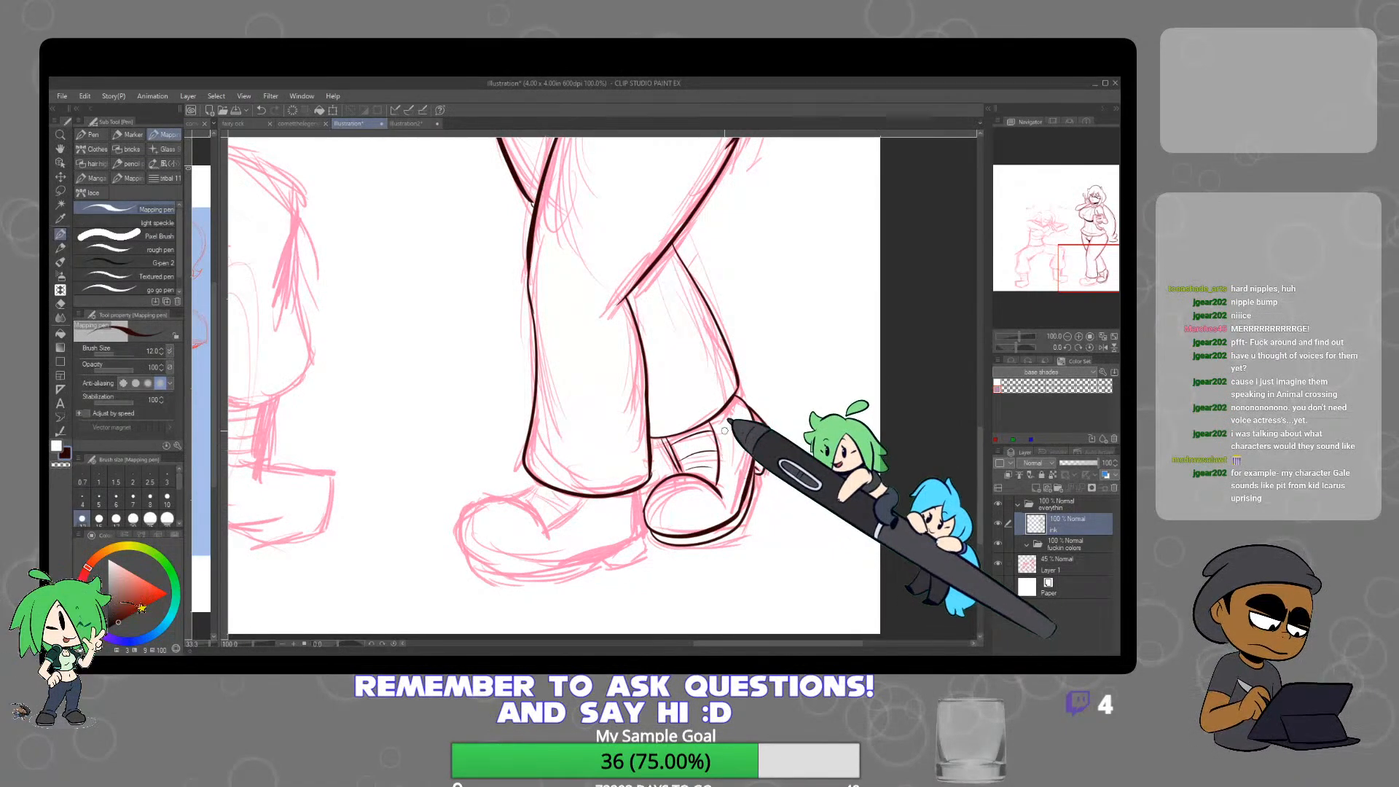
Ink the front shoe's rounded toe cap, sole and heel line, plus the tongue edges and lace lines below the trouser hem
{"action": "scroll", "coordinate": [724, 430], "scroll_direction": "down", "scroll_amount": 2}
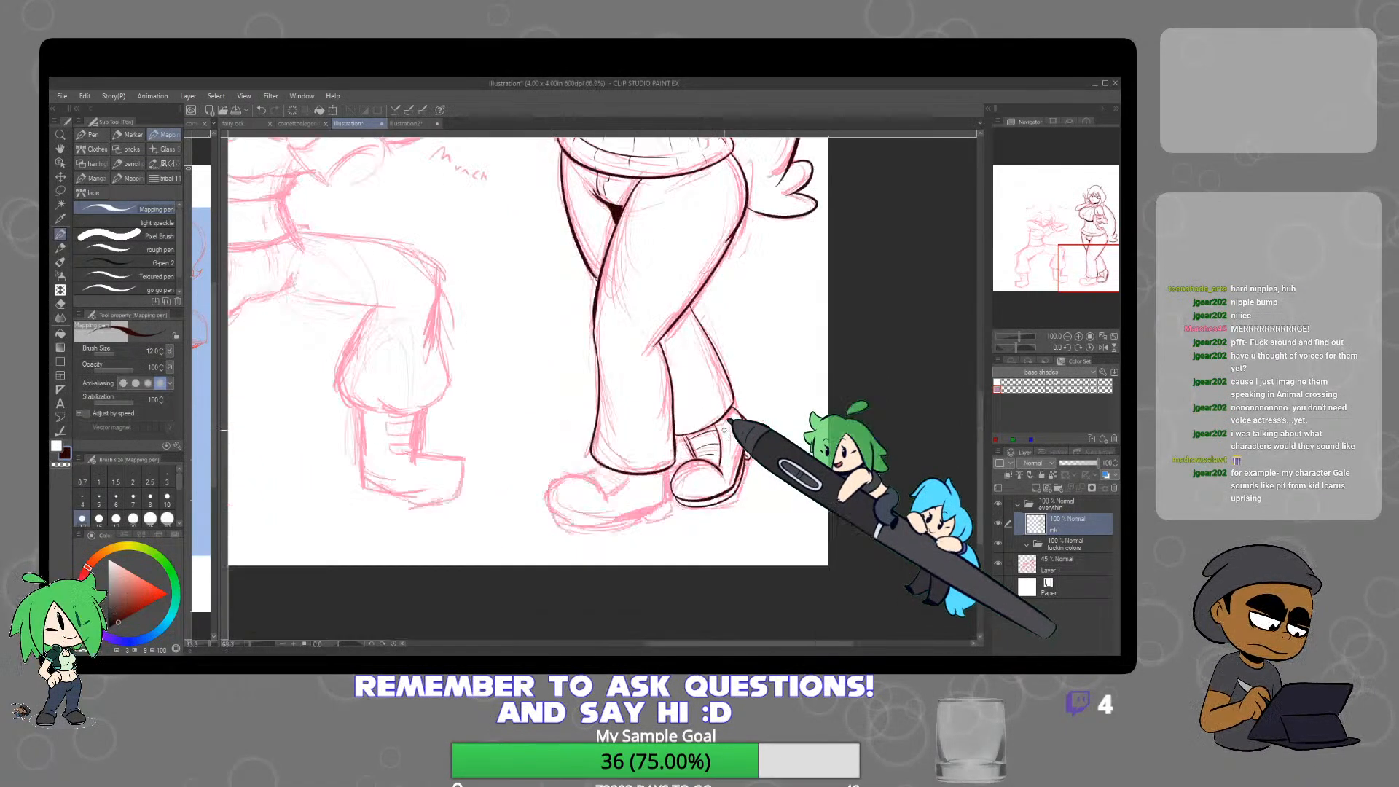
{"action": "scroll", "coordinate": [667, 467], "scroll_direction": "up", "scroll_amount": 3}
{"action": "mouse_move", "coordinate": [745, 464]}
{"action": "left_mouse_down"}
{"action": "mouse_move", "coordinate": [741, 429]}
{"action": "mouse_move", "coordinate": [742, 476]}
{"action": "mouse_move", "coordinate": [564, 533]}
{"action": "mouse_move", "coordinate": [471, 485]}
{"action": "mouse_move", "coordinate": [475, 446]}
{"action": "mouse_move", "coordinate": [499, 423]}
{"action": "mouse_move", "coordinate": [543, 417]}
{"action": "mouse_move", "coordinate": [604, 464]}
{"action": "left_mouse_up"}
{"action": "left_click_drag", "start_coordinate": [540, 420], "coordinate": [593, 393]}
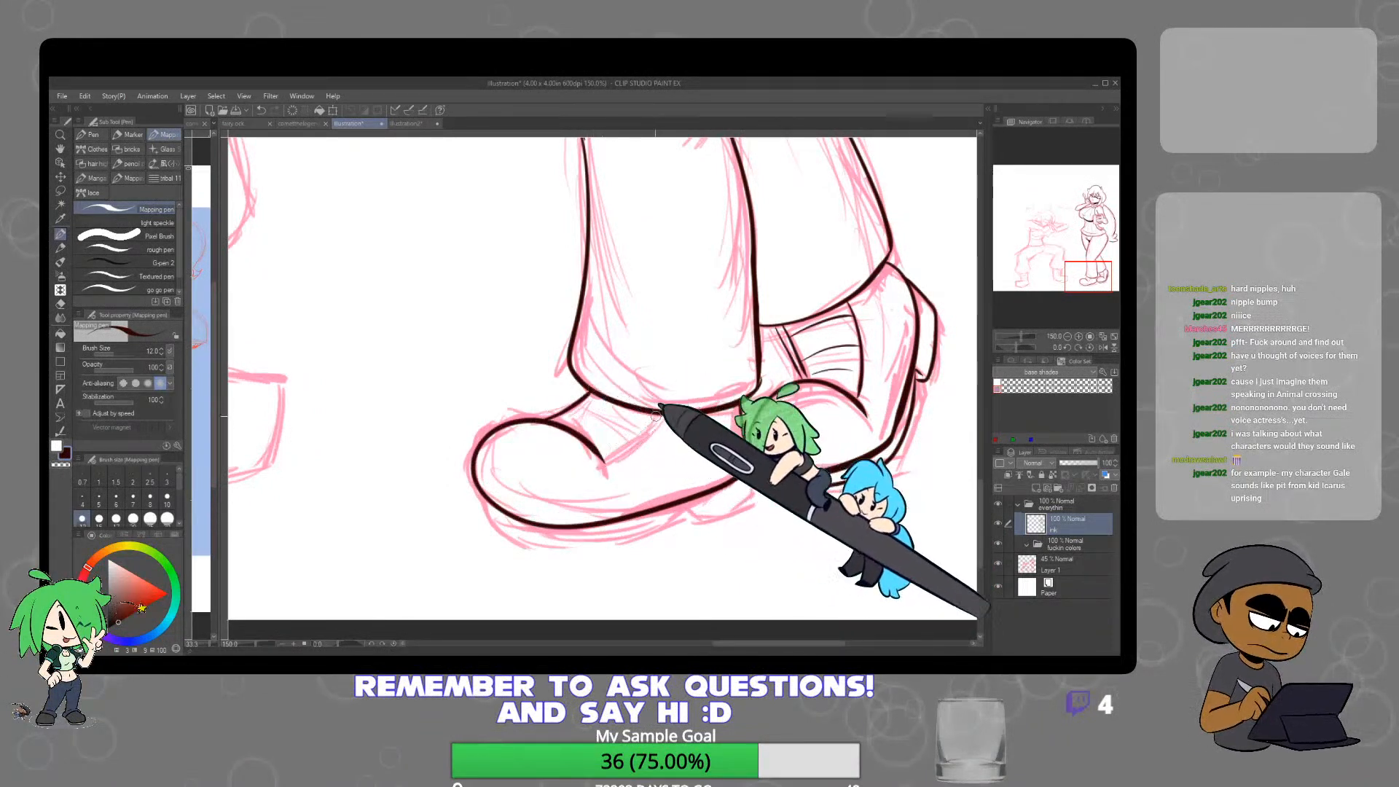
{"action": "left_click_drag", "start_coordinate": [604, 458], "coordinate": [658, 417]}
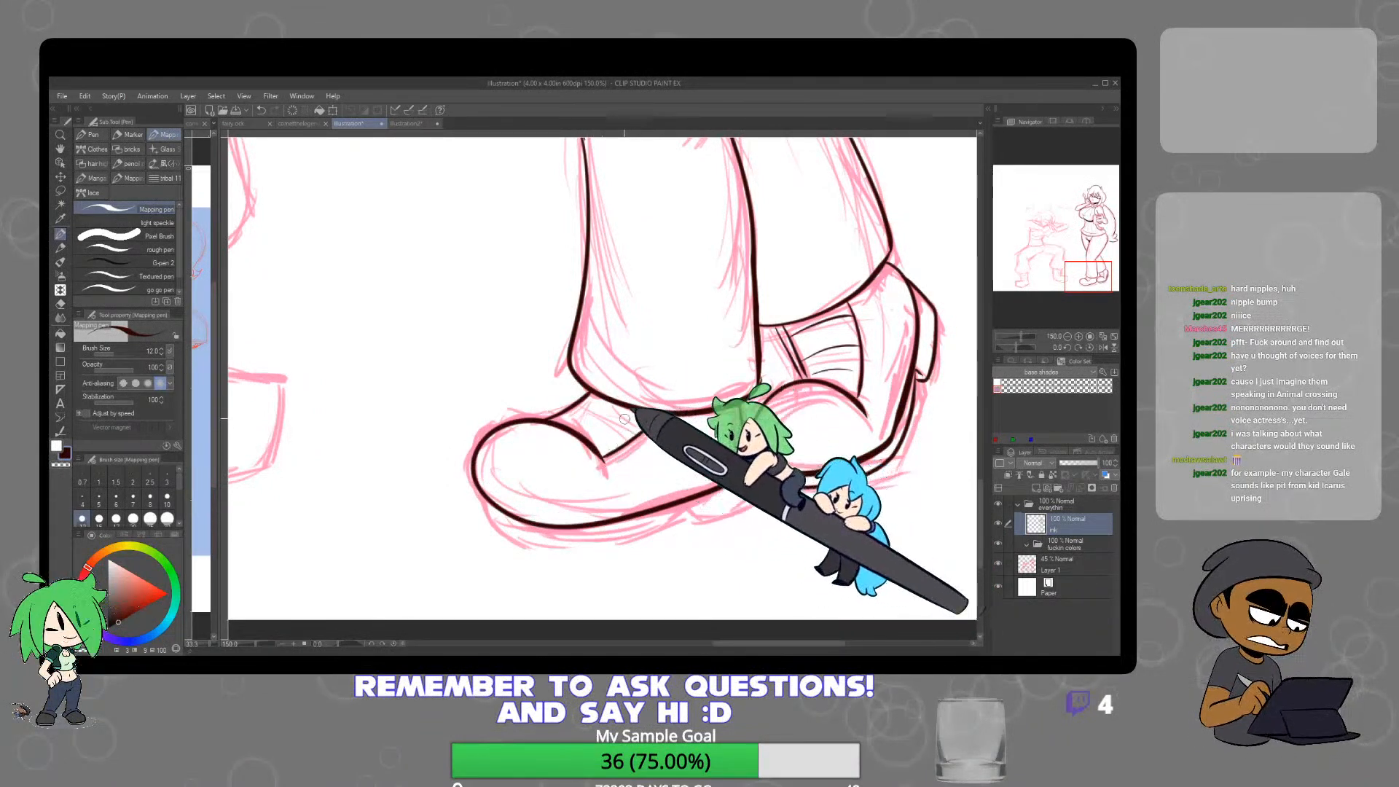
{"action": "left_click_drag", "start_coordinate": [565, 418], "coordinate": [614, 436]}
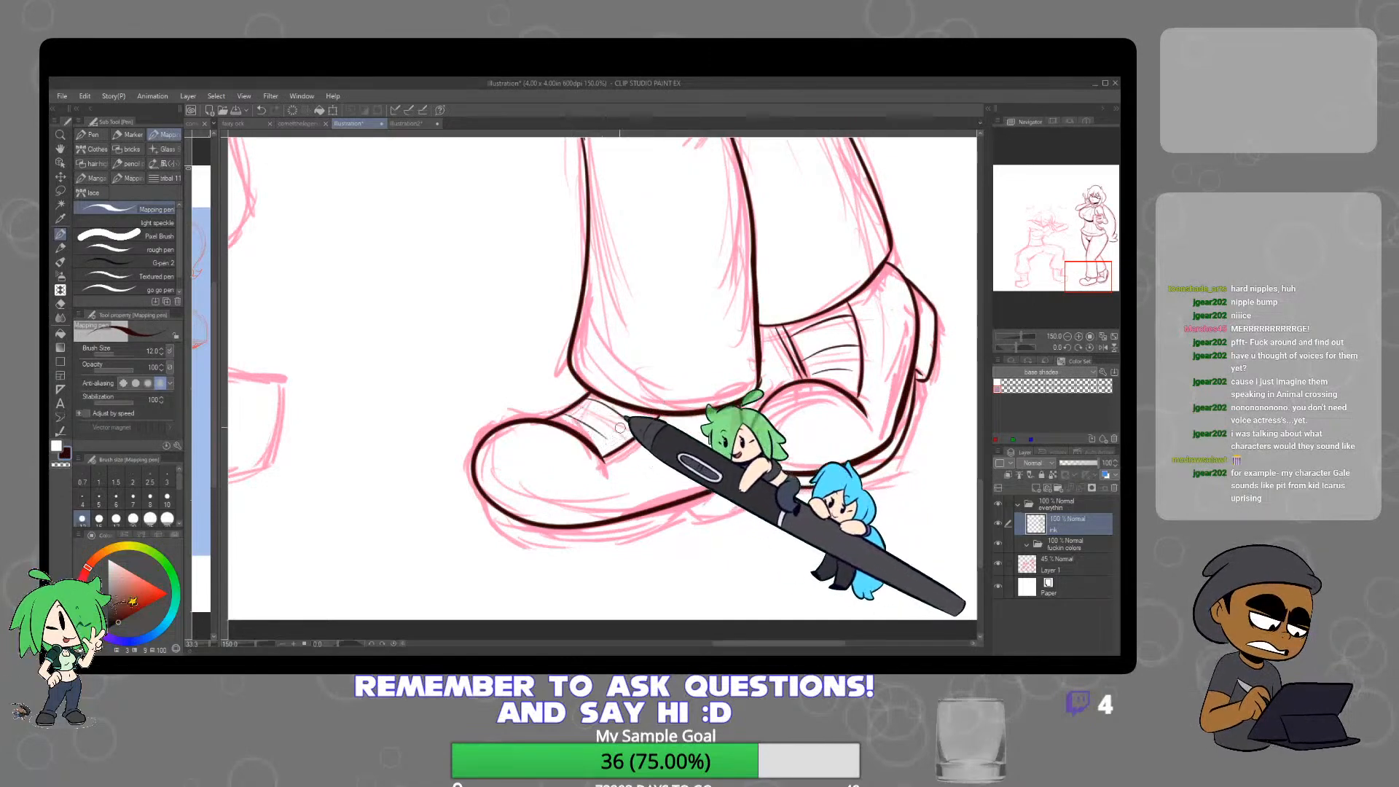
{"action": "scroll", "coordinate": [809, 408], "scroll_direction": "down", "scroll_amount": 4}
{"action": "scroll", "coordinate": [807, 410], "scroll_direction": "up", "scroll_amount": 4}
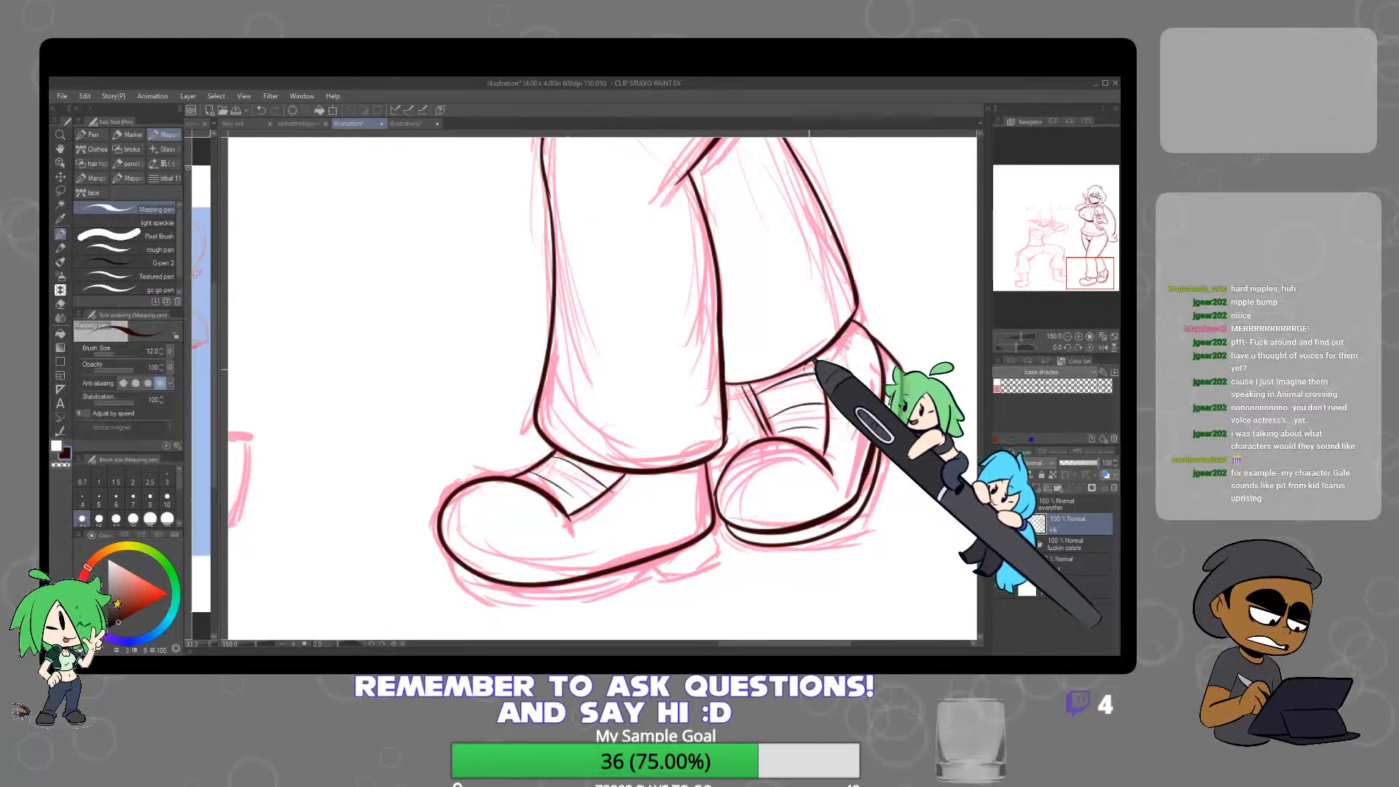
Review the inked shoes, trousers and upper body of the mug-holding character at different zoom levels
{"action": "key", "text": "e"}
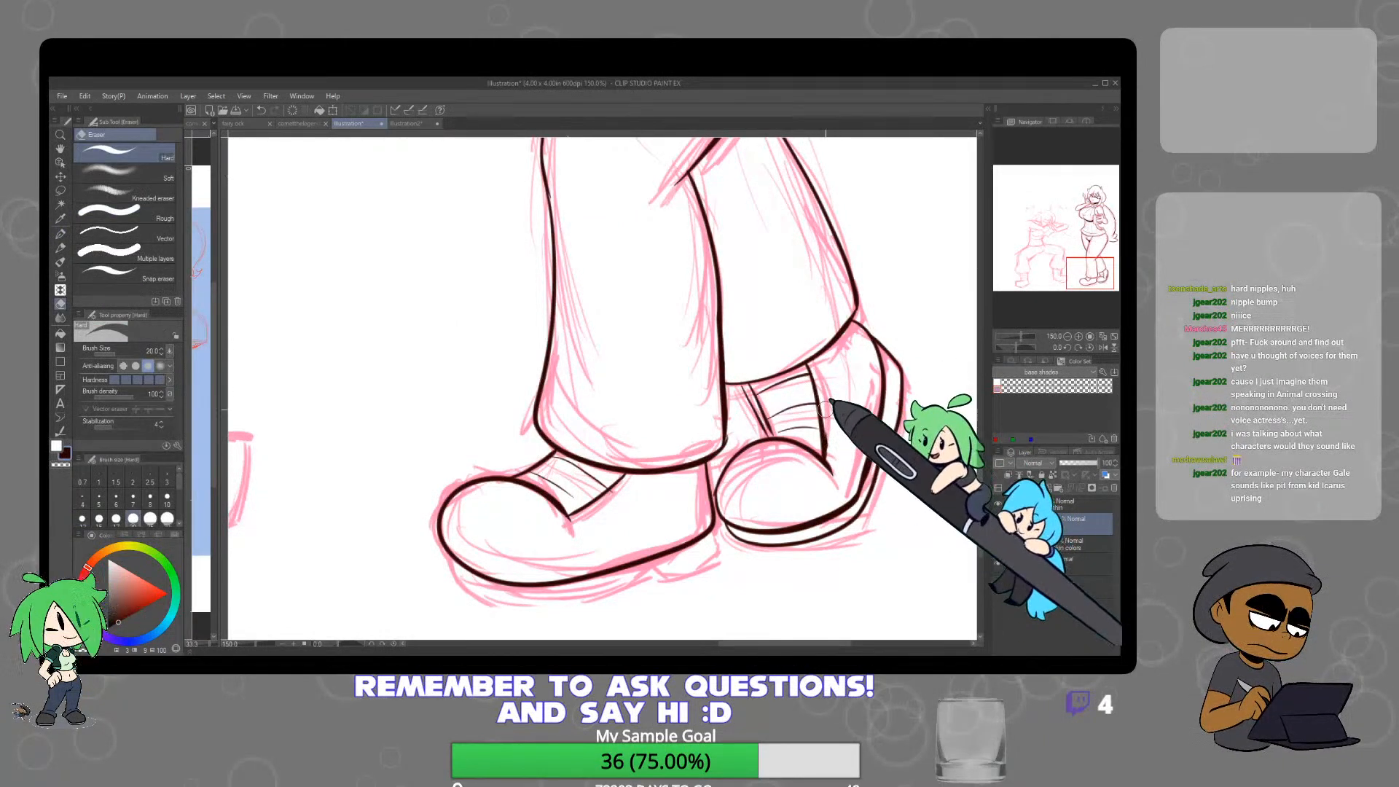
{"action": "scroll", "coordinate": [837, 408], "scroll_direction": "down", "scroll_amount": 4}
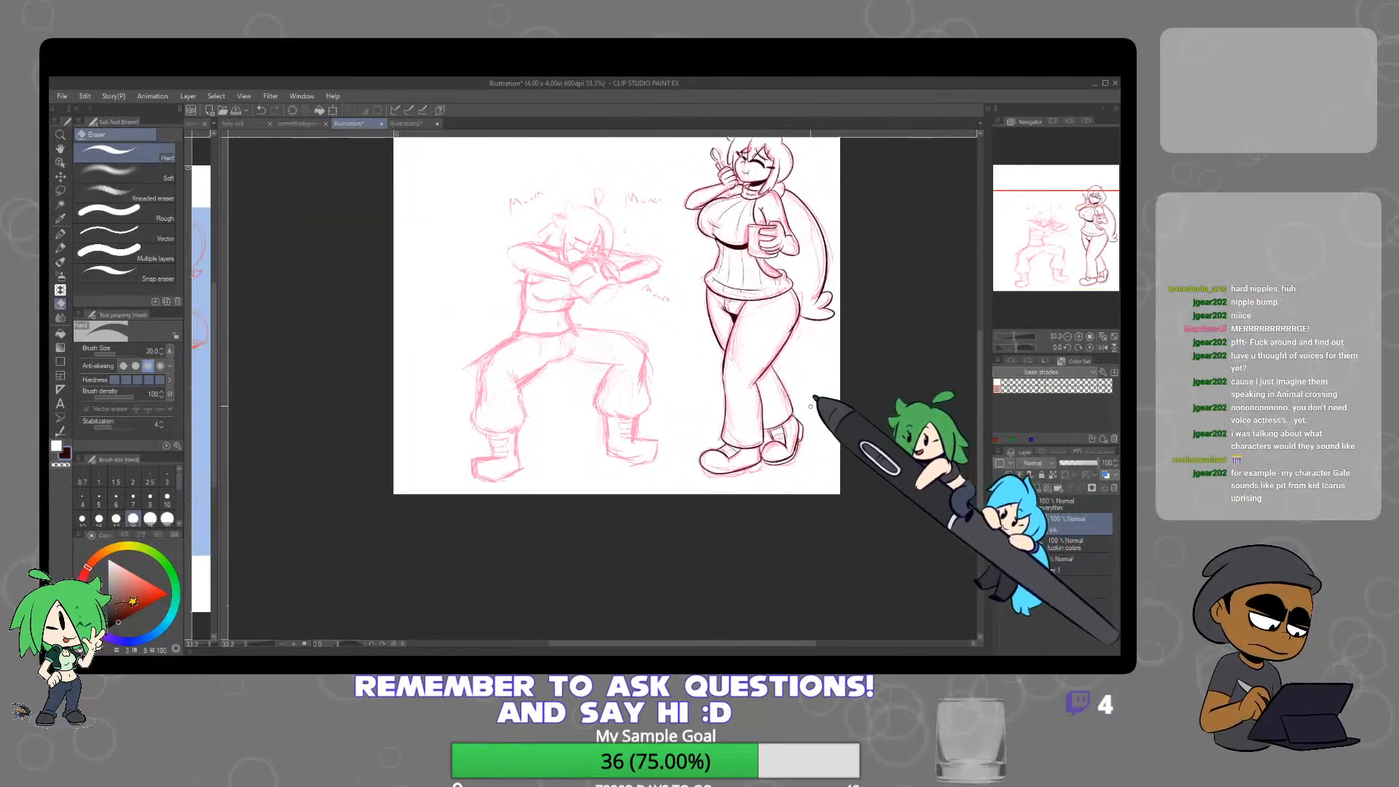
{"action": "scroll", "coordinate": [808, 414], "scroll_direction": "up", "scroll_amount": 1}
{"action": "scroll", "coordinate": [807, 414], "scroll_direction": "up", "scroll_amount": 1}
{"action": "scroll", "coordinate": [802, 421], "scroll_direction": "down", "scroll_amount": 2}
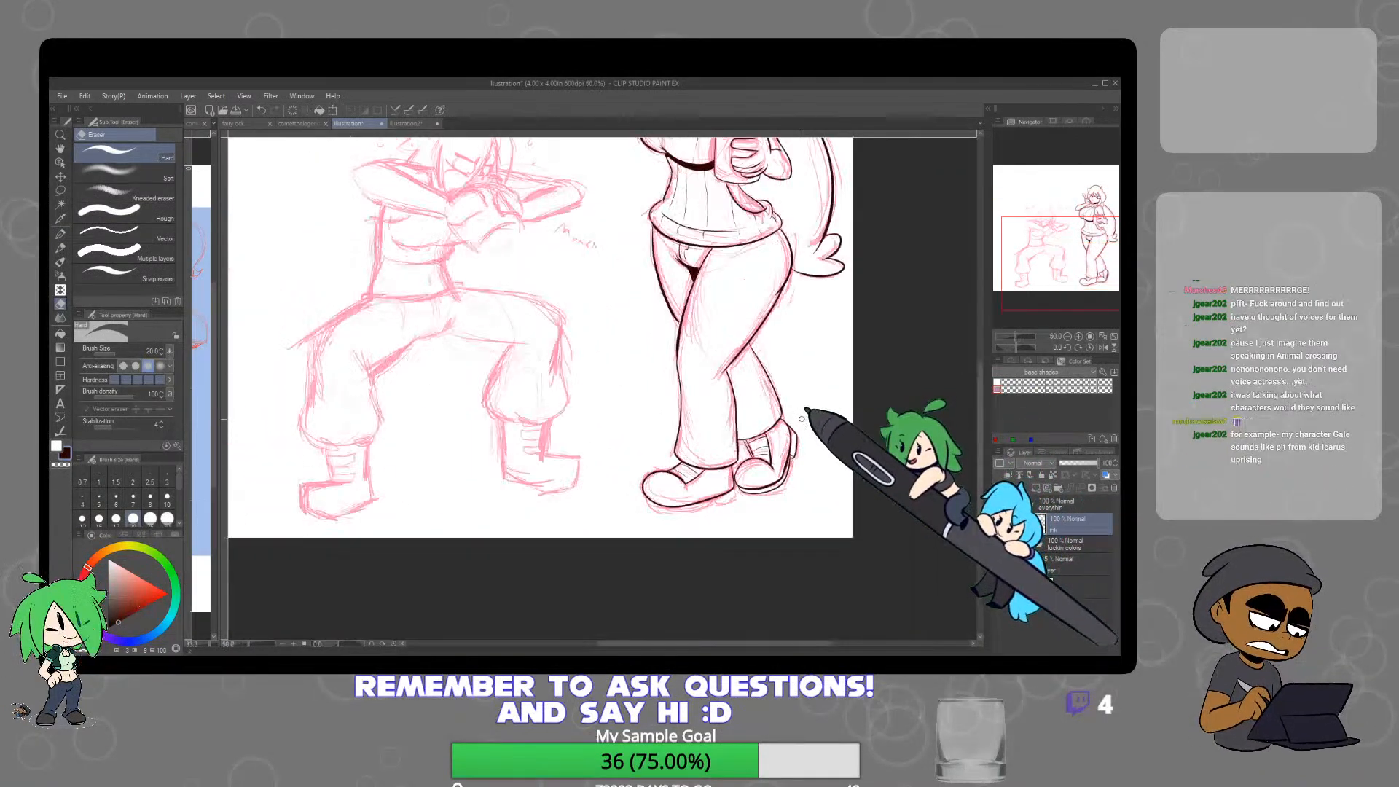
{"action": "left_click_drag", "start_coordinate": [802, 371], "coordinate": [806, 503]}
{"action": "scroll", "coordinate": [798, 495], "scroll_direction": "up", "scroll_amount": 1}
{"action": "scroll", "coordinate": [758, 356], "scroll_direction": "down", "scroll_amount": 1}
{"action": "left_click_drag", "start_coordinate": [783, 328], "coordinate": [736, 444]}
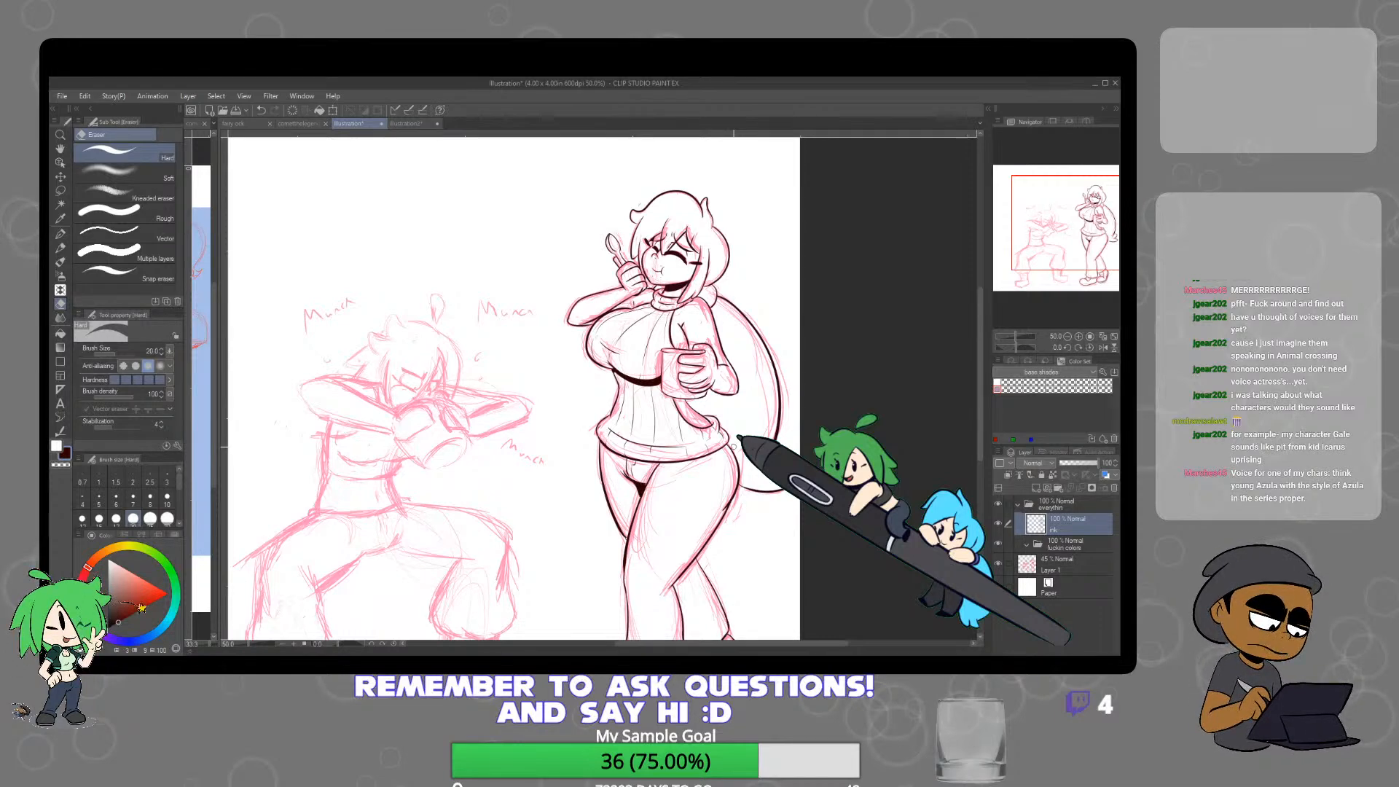
Ink the outer edge of the bowl of the spoon in the character's raised hand with the Mapping pen
{"action": "left_click", "coordinate": [60, 234]}
{"action": "scroll", "coordinate": [637, 267], "scroll_direction": "up", "scroll_amount": 3}
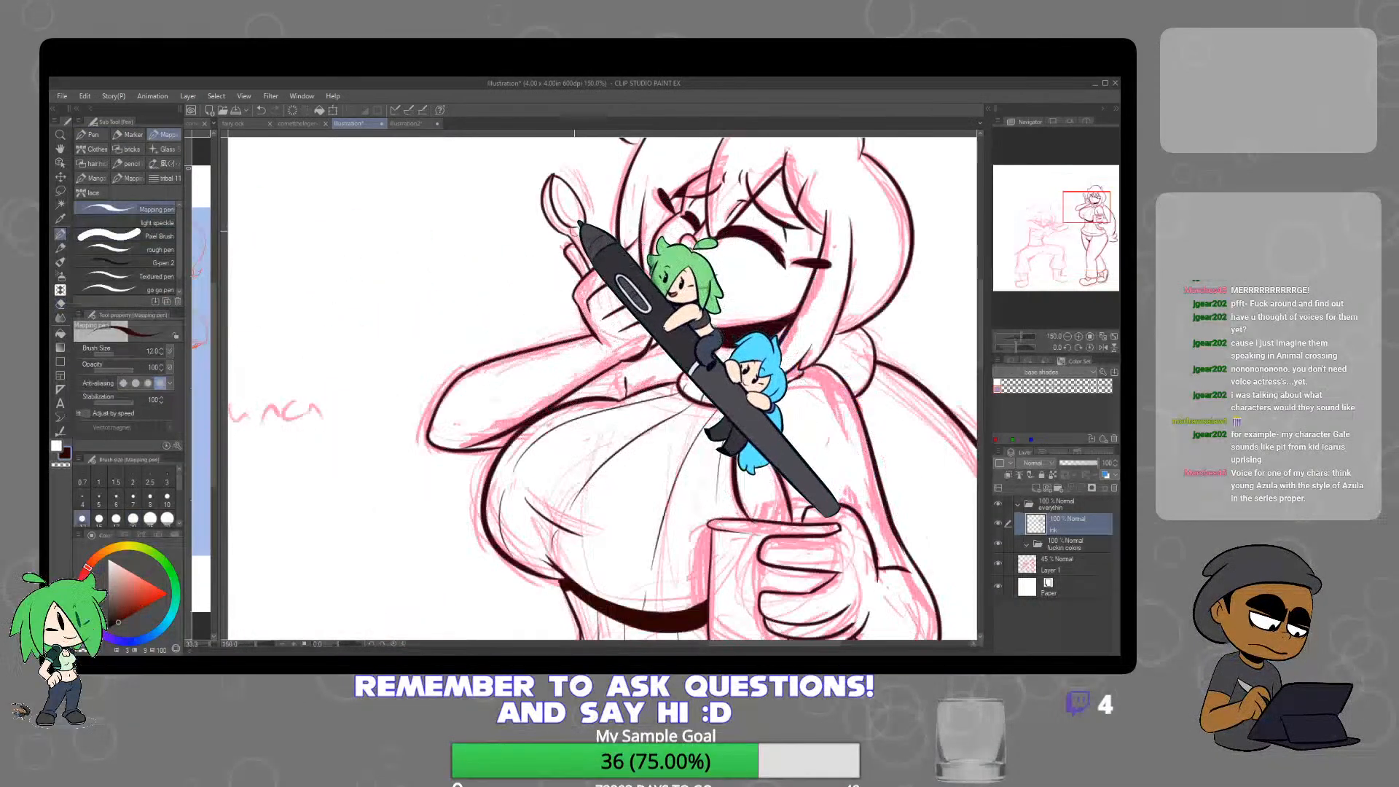
{"action": "scroll", "coordinate": [575, 227], "scroll_direction": "up", "scroll_amount": 2}
{"action": "scroll", "coordinate": [571, 291], "scroll_direction": "up", "scroll_amount": 2}
{"action": "left_click_drag", "start_coordinate": [583, 288], "coordinate": [596, 376]}
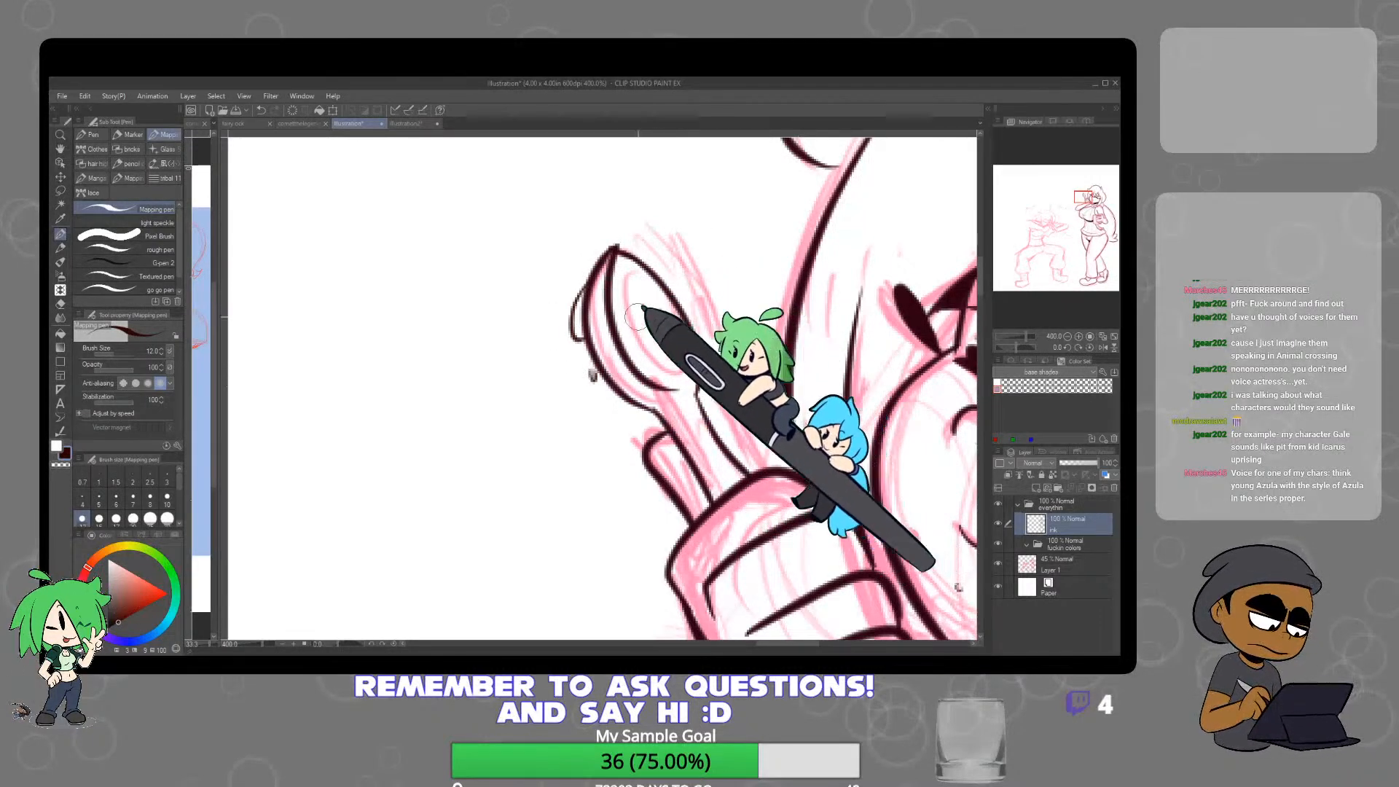
{"action": "left_click_drag", "start_coordinate": [659, 378], "coordinate": [649, 364]}
{"action": "scroll", "coordinate": [649, 360], "scroll_direction": "down", "scroll_amount": 5}
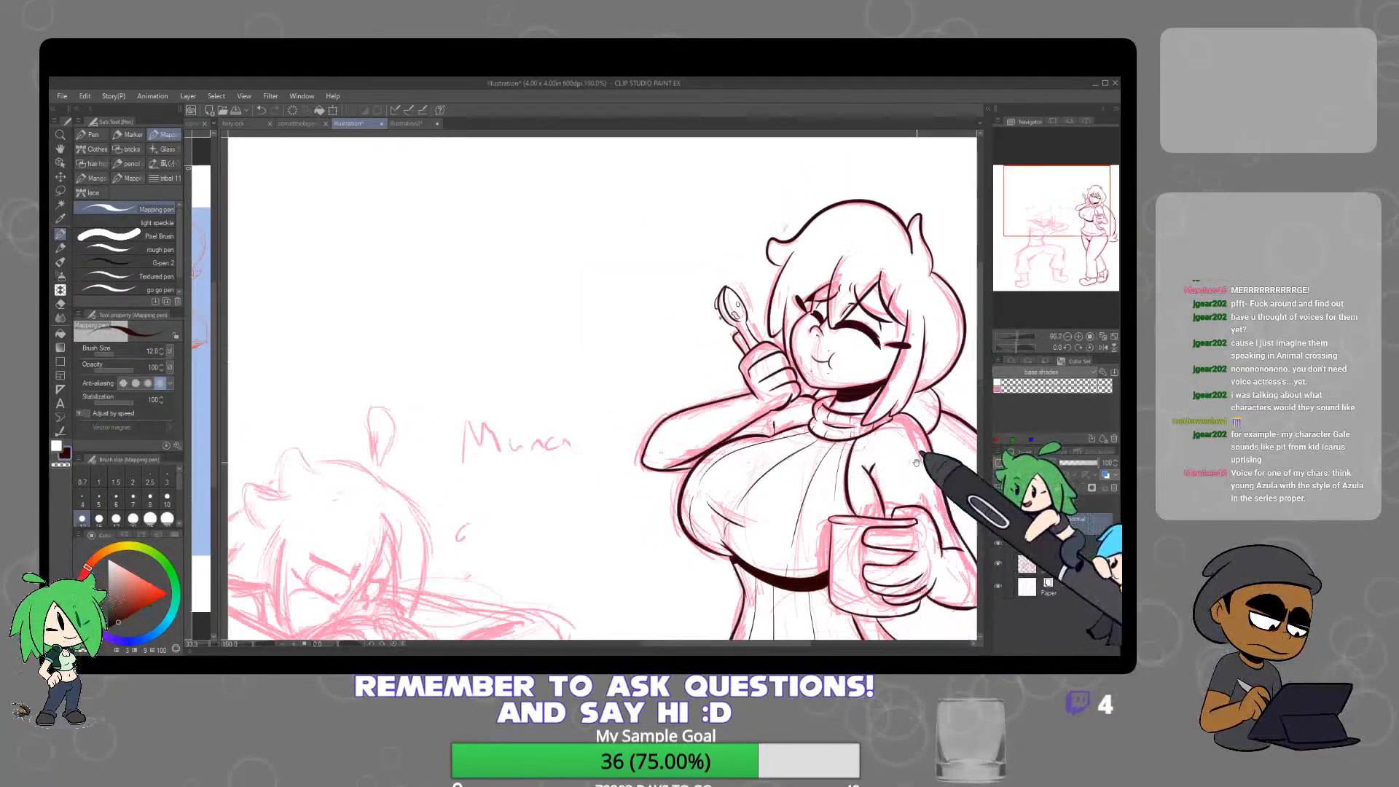
{"action": "scroll", "coordinate": [911, 430], "scroll_direction": "up", "scroll_amount": 2}
{"action": "scroll", "coordinate": [781, 510], "scroll_direction": "up", "scroll_amount": 2}
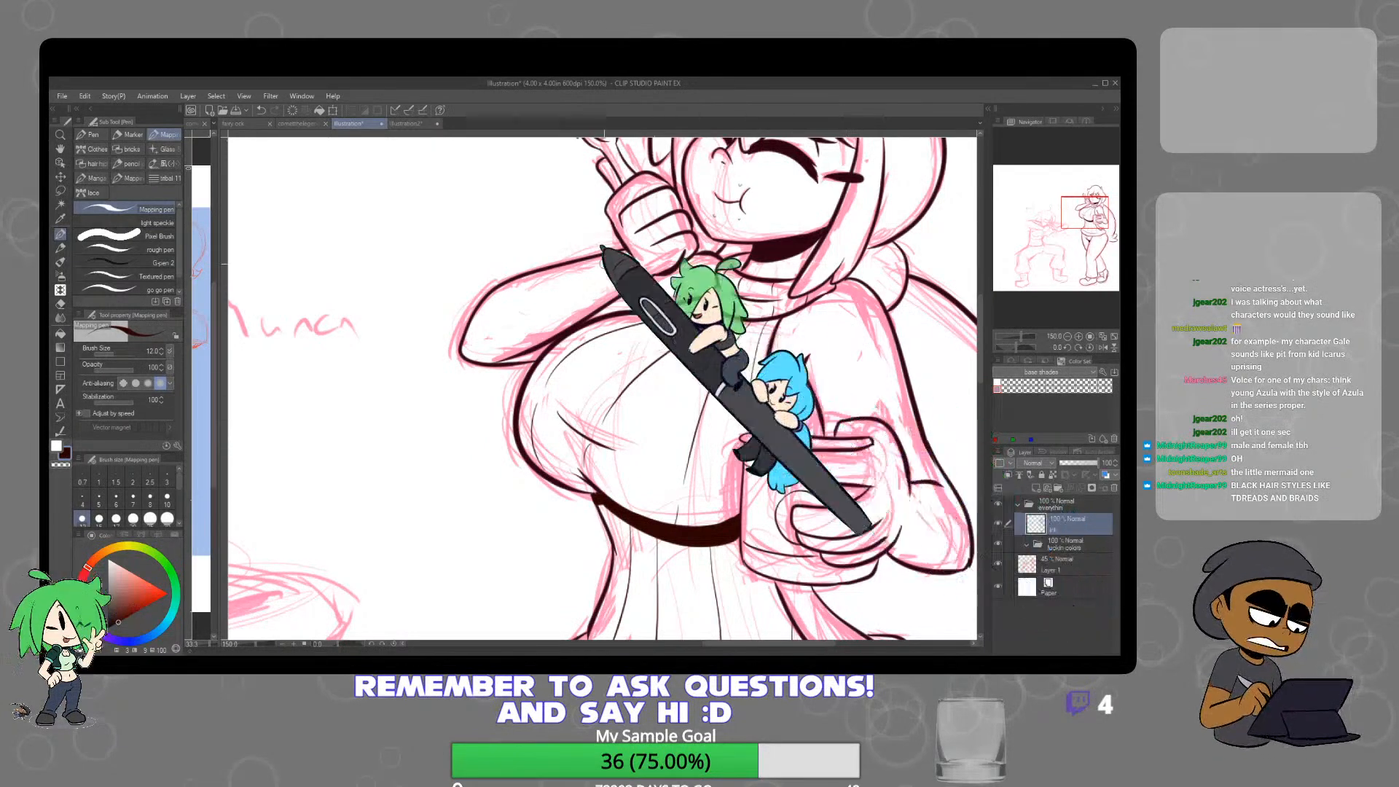
Switch to the Illustration2 canvas and move the 40% opacity Layer 1 into Folder 1 above Layer 2, then hide it
{"action": "left_click", "coordinate": [410, 126]}
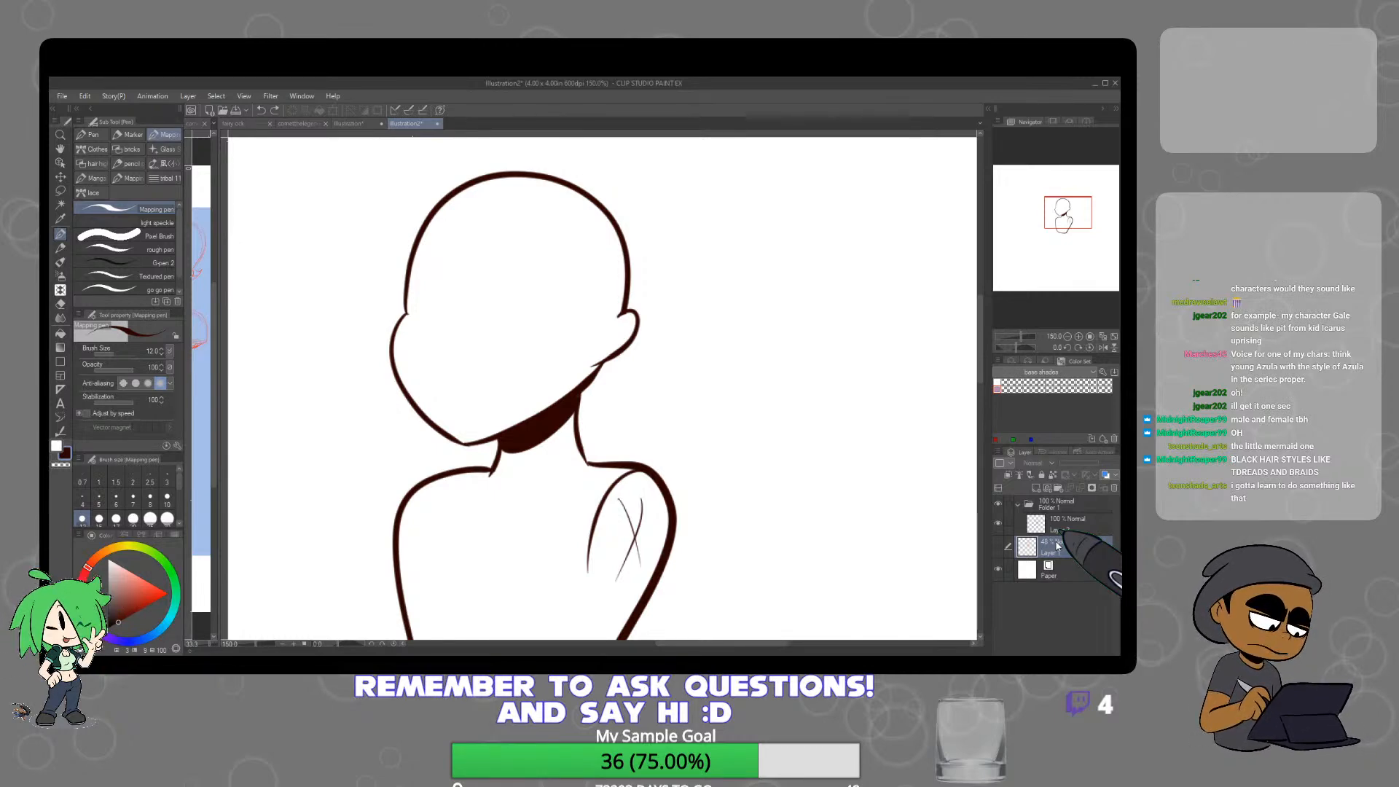
{"action": "left_click_drag", "start_coordinate": [1058, 545], "coordinate": [1093, 514]}
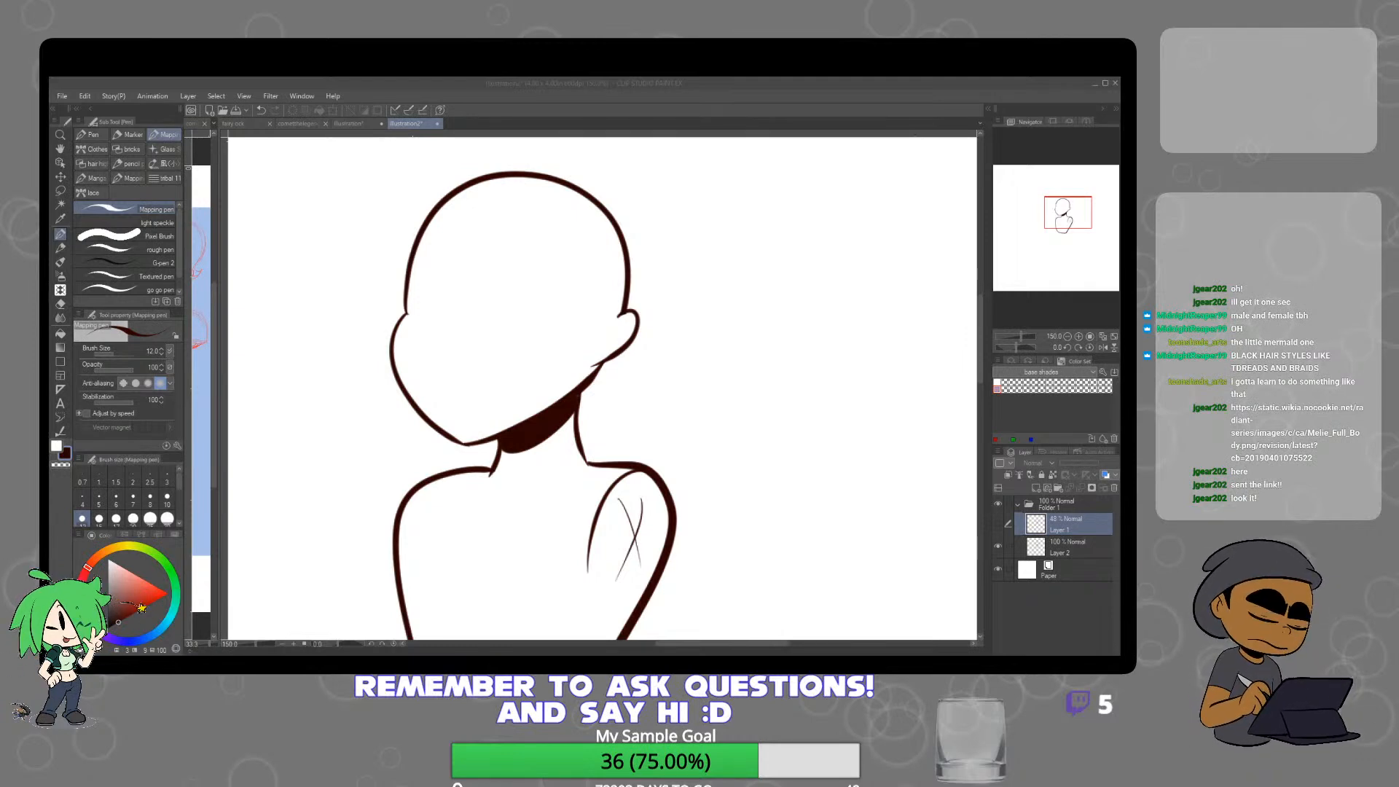
{"action": "left_click", "coordinate": [1078, 478]}
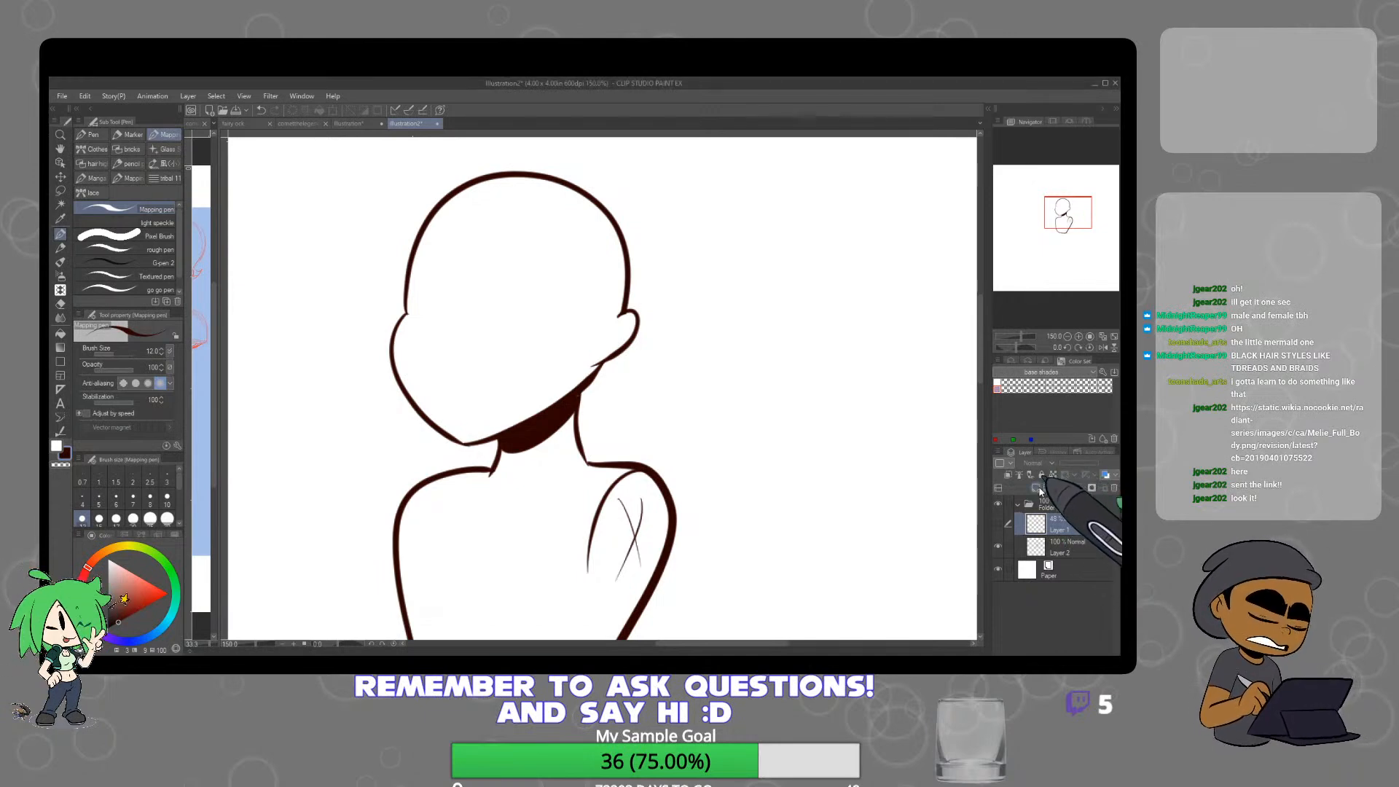
Paste the orange-haired anime girl reference image onto its own layer at the top of Folder 1
{"action": "left_click", "coordinate": [1047, 488]}
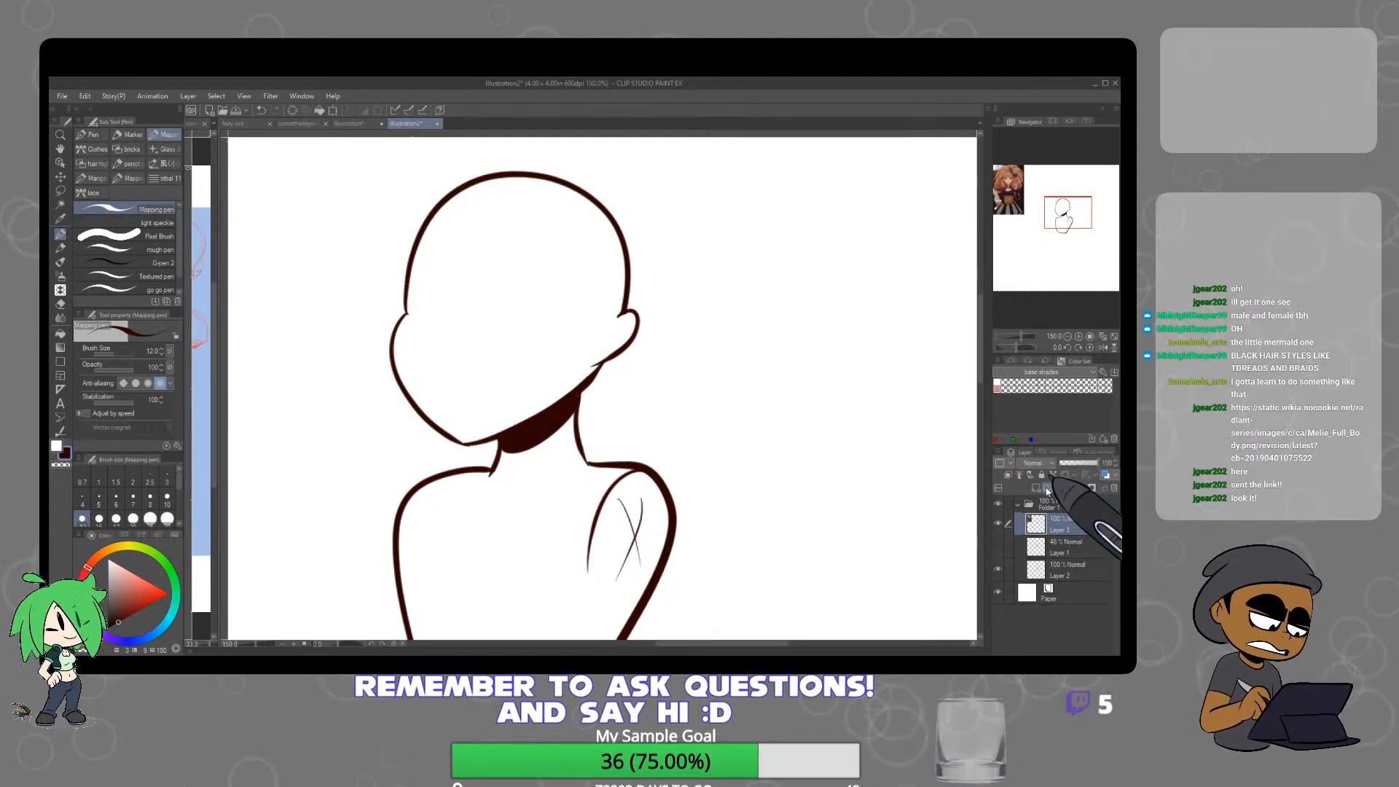
{"action": "key", "text": "ctrl+v"}
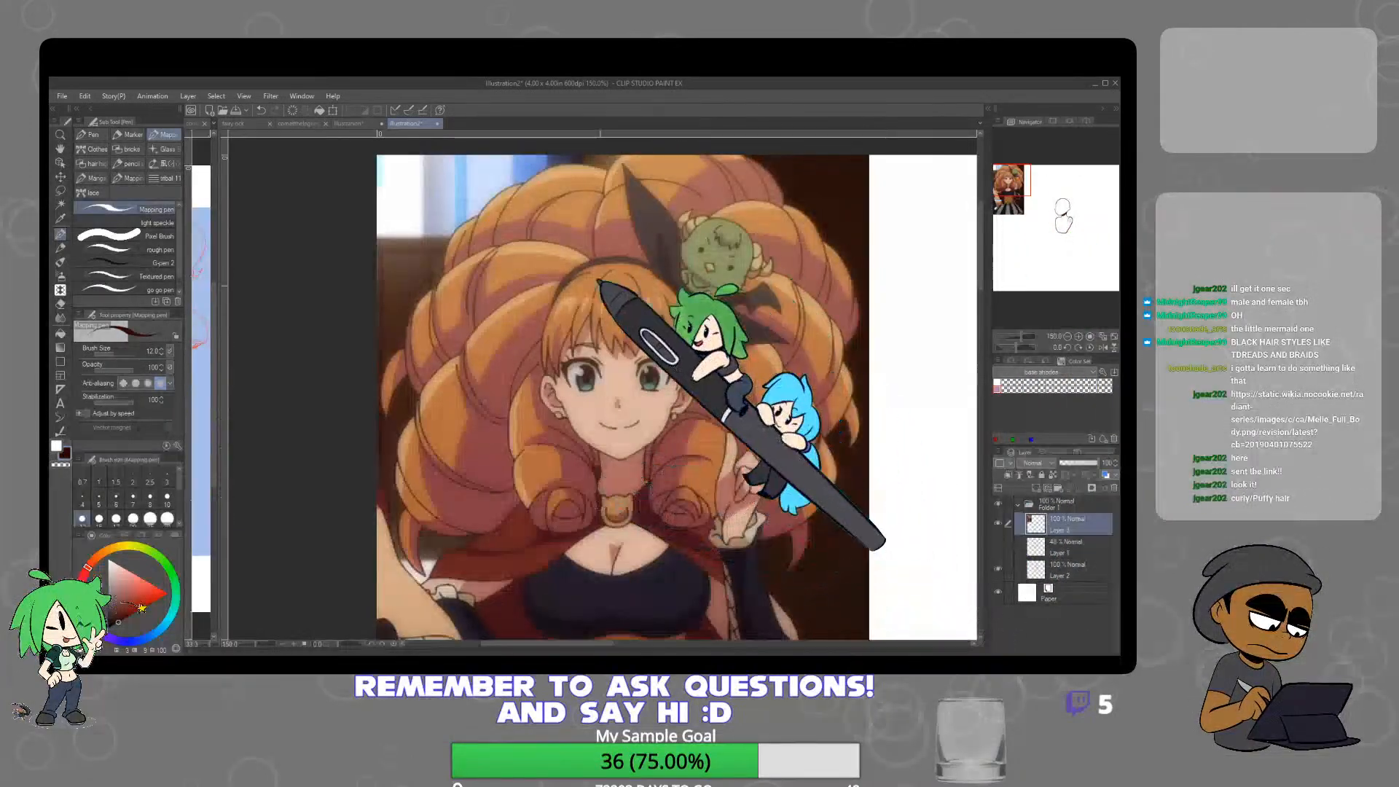
{"action": "key", "text": "ctrl+minus"}
{"action": "key", "text": "ctrl+minus"}
{"action": "key", "text": "ctrl+minus"}
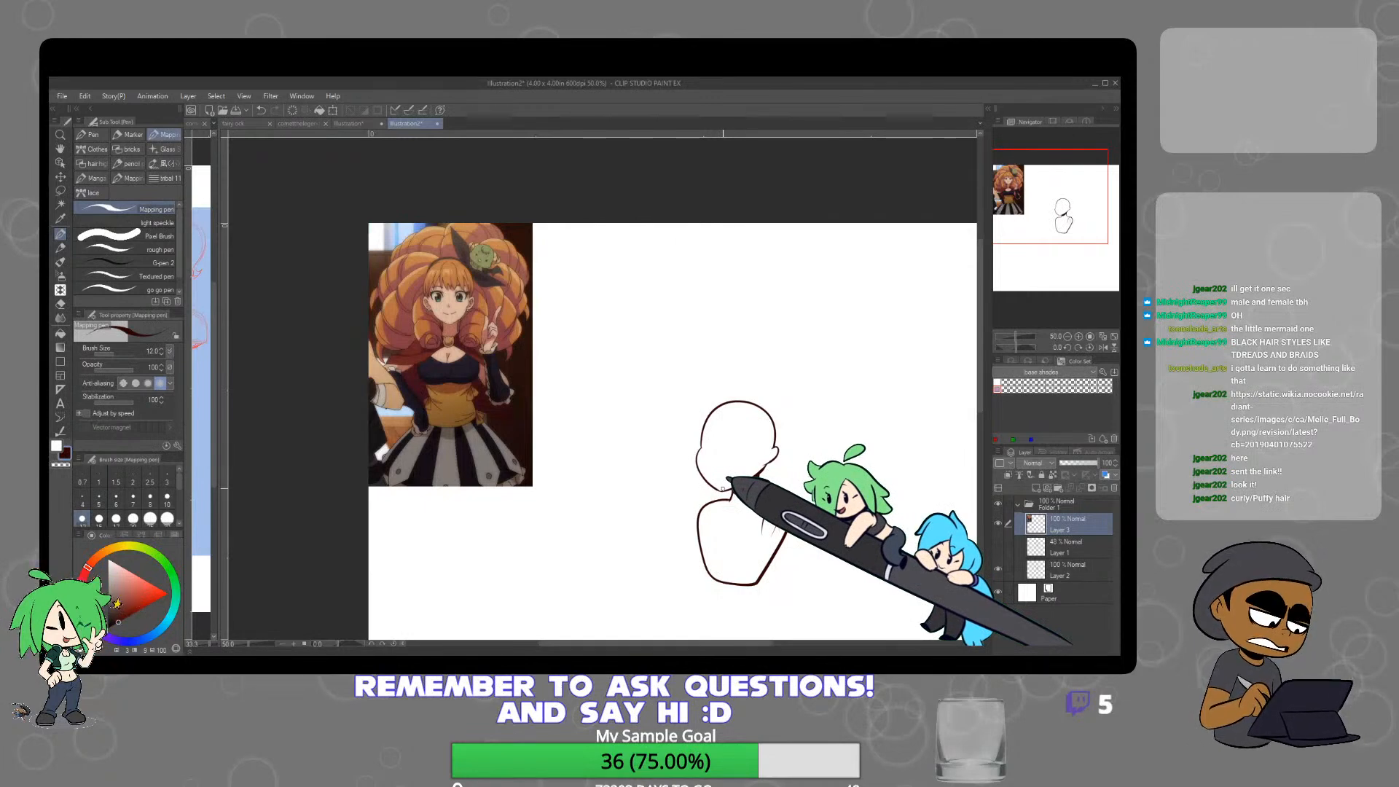
Add a new layer directly above the bust's Layer 2 and set up the Darker pencil with bright red for sketching
{"action": "key", "text": "p"}
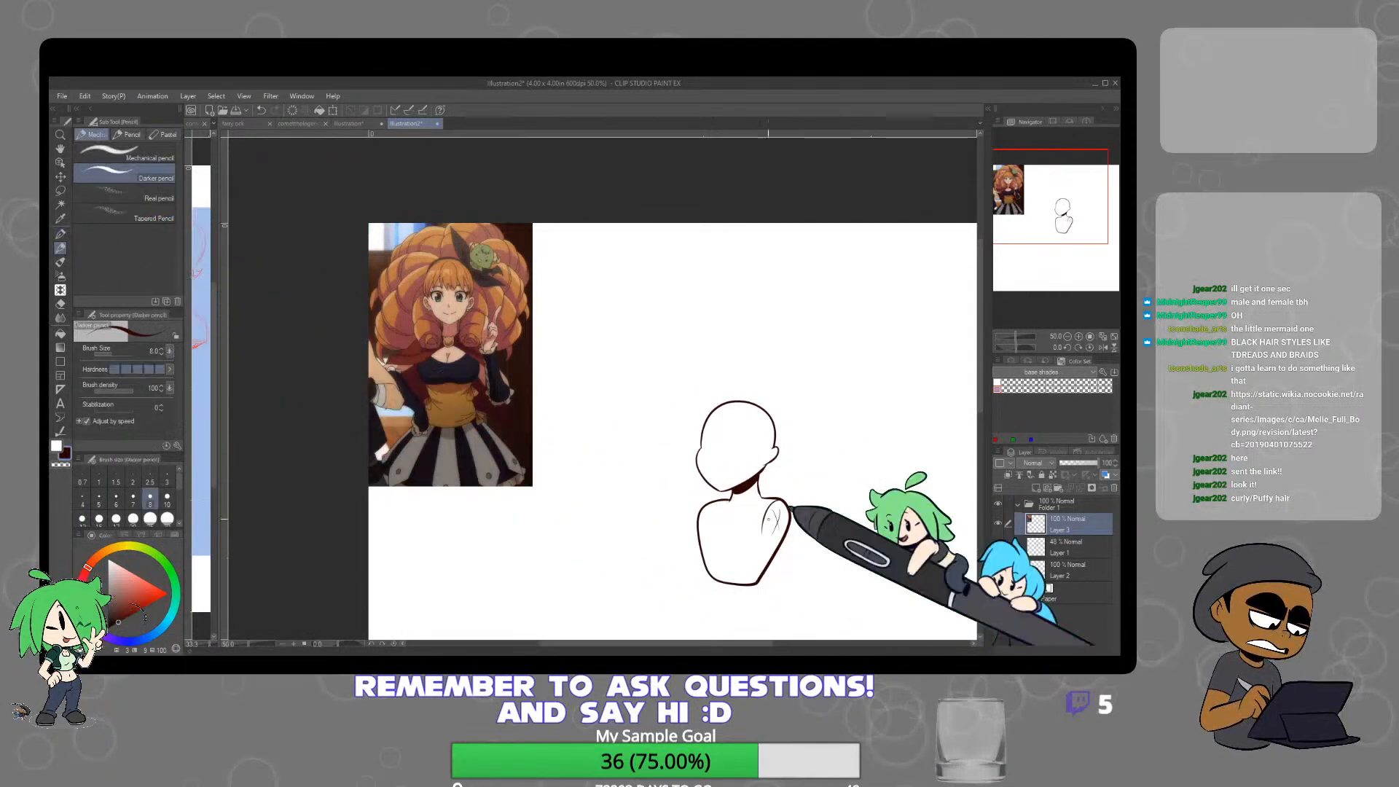
{"action": "left_click", "coordinate": [1067, 547]}
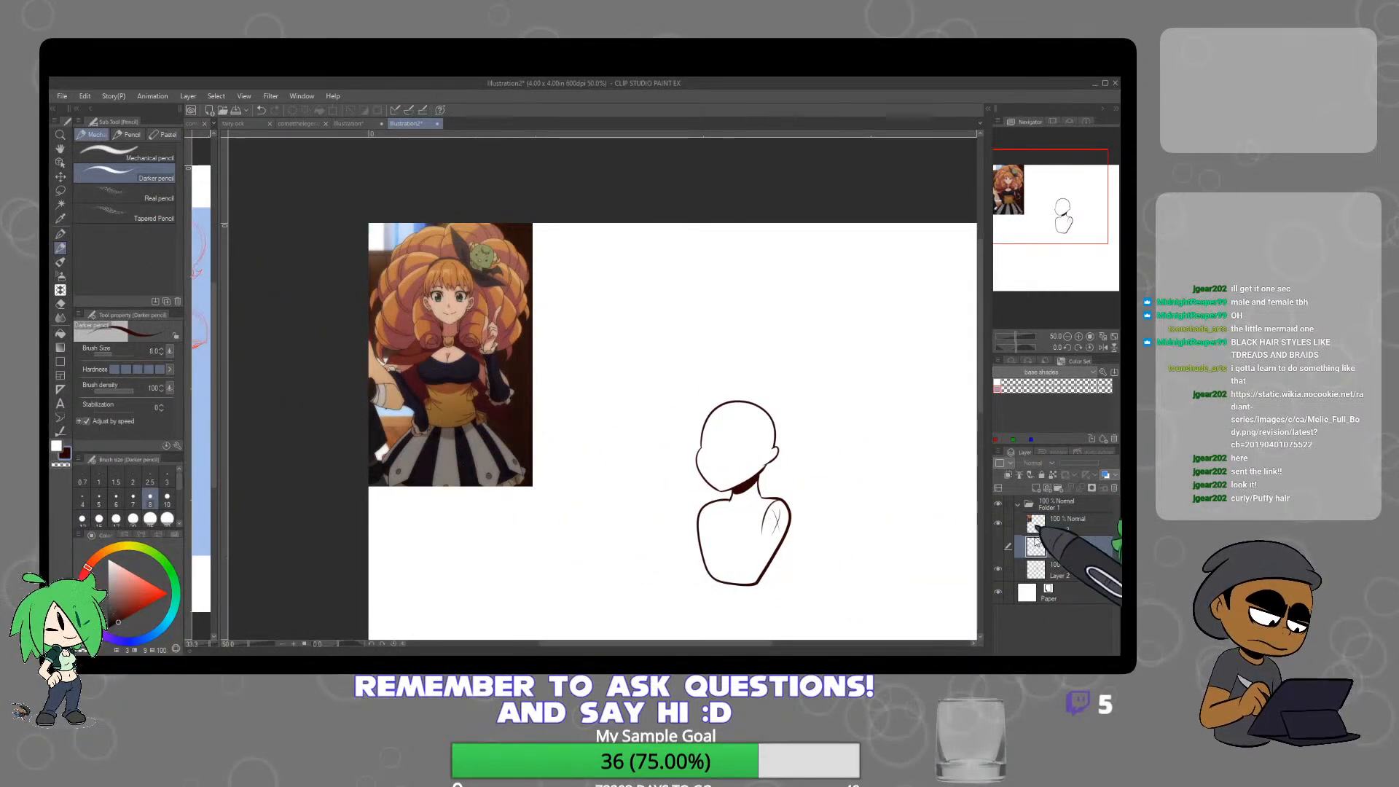
{"action": "left_click", "coordinate": [1020, 569]}
{"action": "left_click", "coordinate": [1036, 488]}
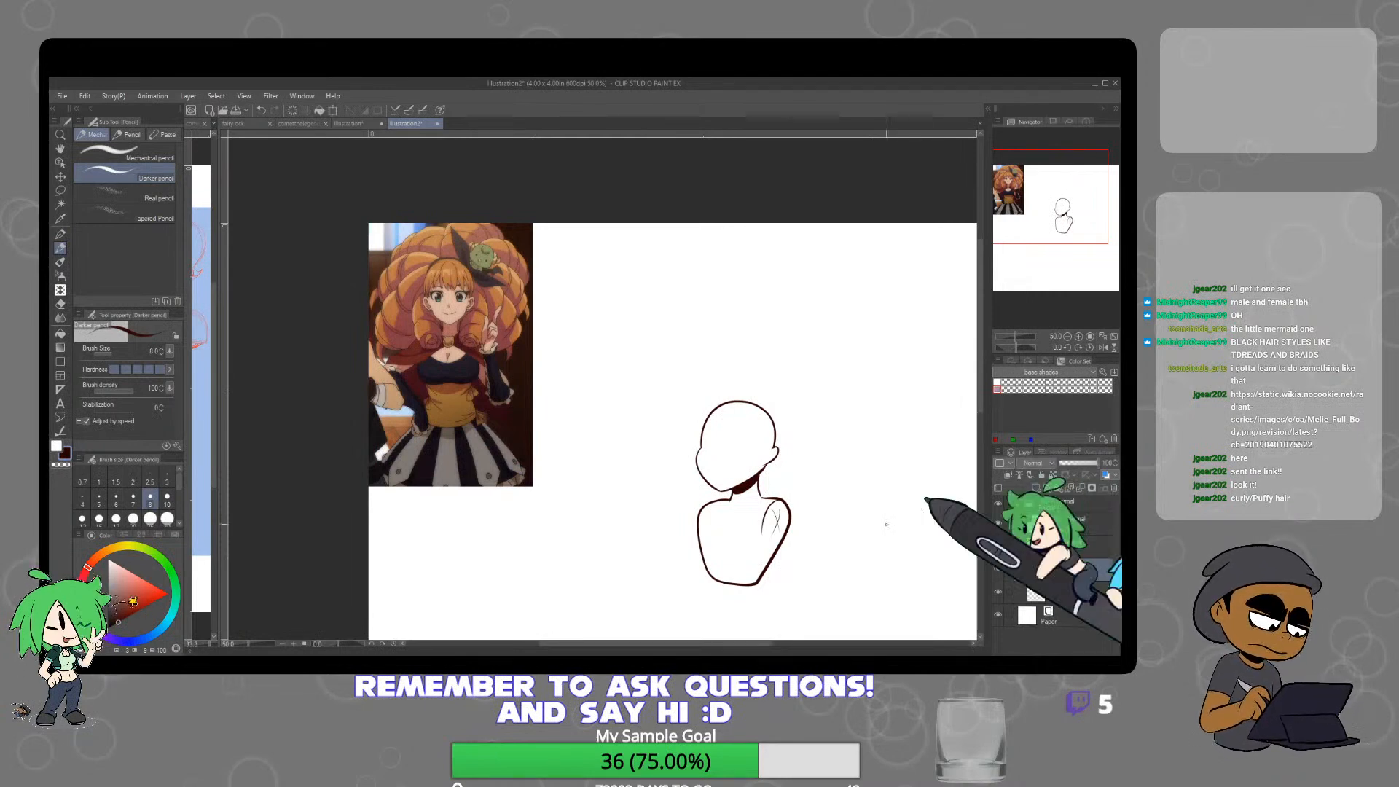
{"action": "mouse_move", "coordinate": [548, 269]}
{"action": "left_mouse_down"}
{"action": "mouse_move", "coordinate": [532, 359]}
{"action": "mouse_move", "coordinate": [370, 332]}
{"action": "mouse_move", "coordinate": [574, 253]}
{"action": "mouse_move", "coordinate": [562, 373]}
{"action": "left_mouse_up"}
{"action": "key", "text": "ctrl+z"}
{"action": "left_click", "coordinate": [167, 592]}
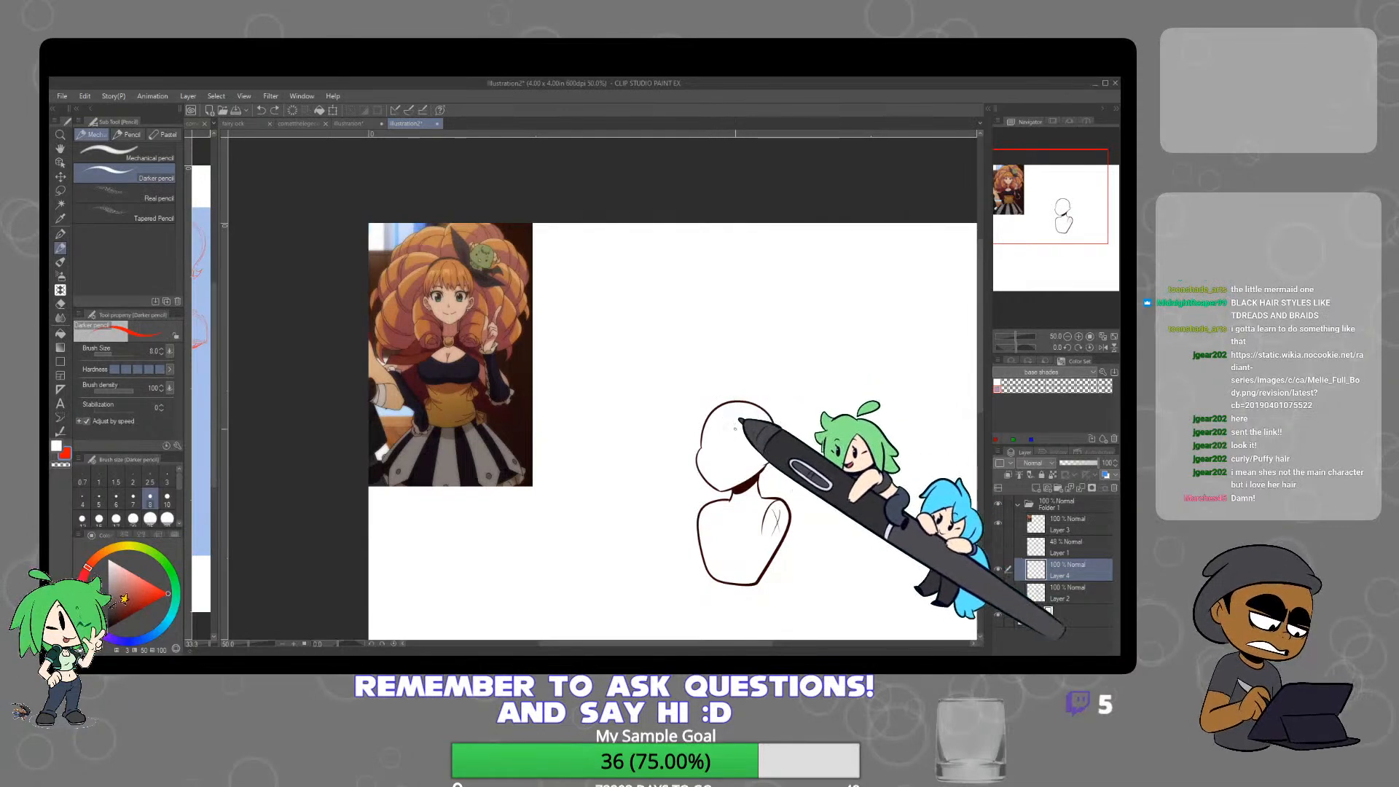
Sketch a red ellipse across the crown of the bust's head and a large round hair volume surrounding the head
{"action": "mouse_move", "coordinate": [731, 400]}
{"action": "left_mouse_down"}
{"action": "mouse_move", "coordinate": [708, 420]}
{"action": "mouse_move", "coordinate": [743, 391]}
{"action": "mouse_move", "coordinate": [757, 418]}
{"action": "left_mouse_up"}
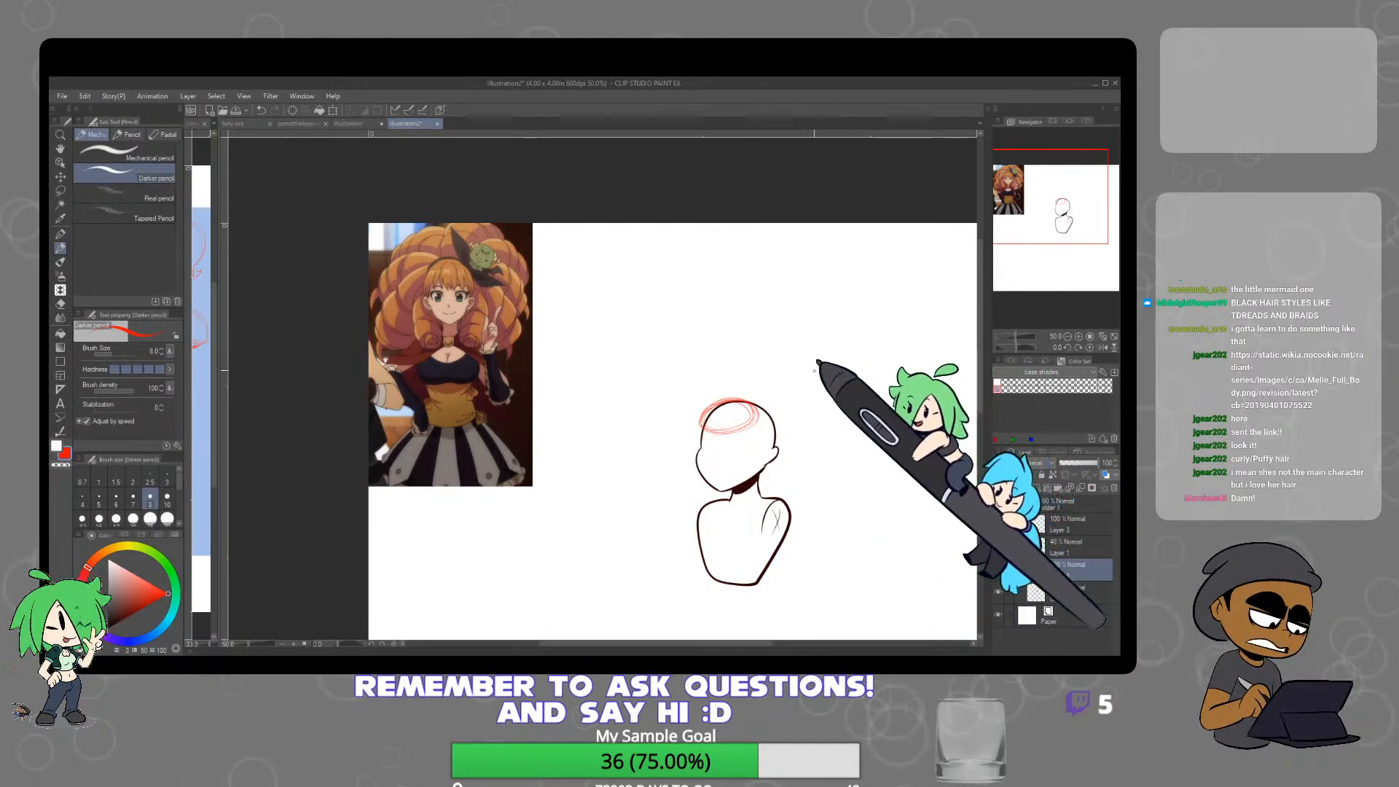
{"action": "mouse_move", "coordinate": [705, 393]}
{"action": "left_mouse_down"}
{"action": "mouse_move", "coordinate": [748, 347]}
{"action": "mouse_move", "coordinate": [838, 375]}
{"action": "mouse_move", "coordinate": [846, 417]}
{"action": "left_mouse_up"}
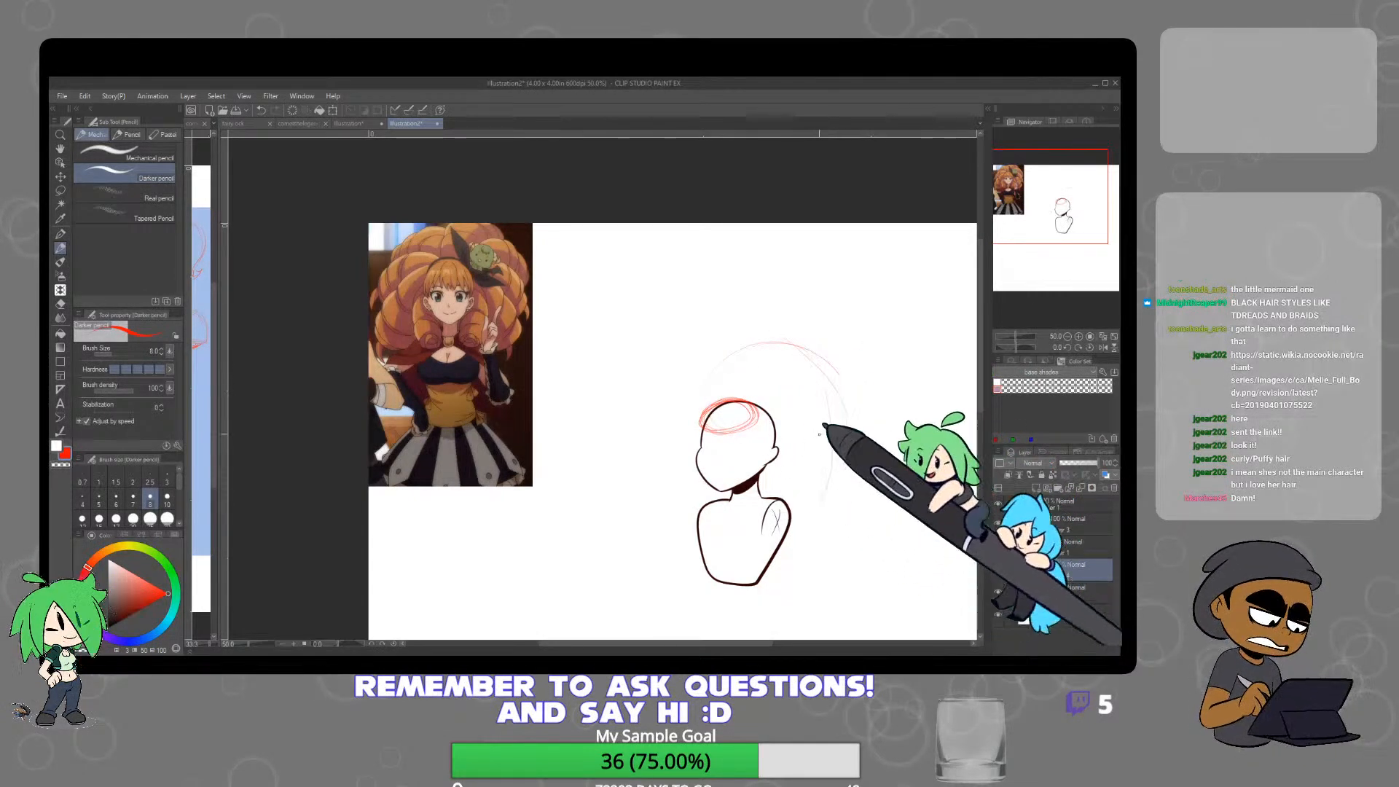
{"action": "left_click_drag", "start_coordinate": [682, 420], "coordinate": [715, 487]}
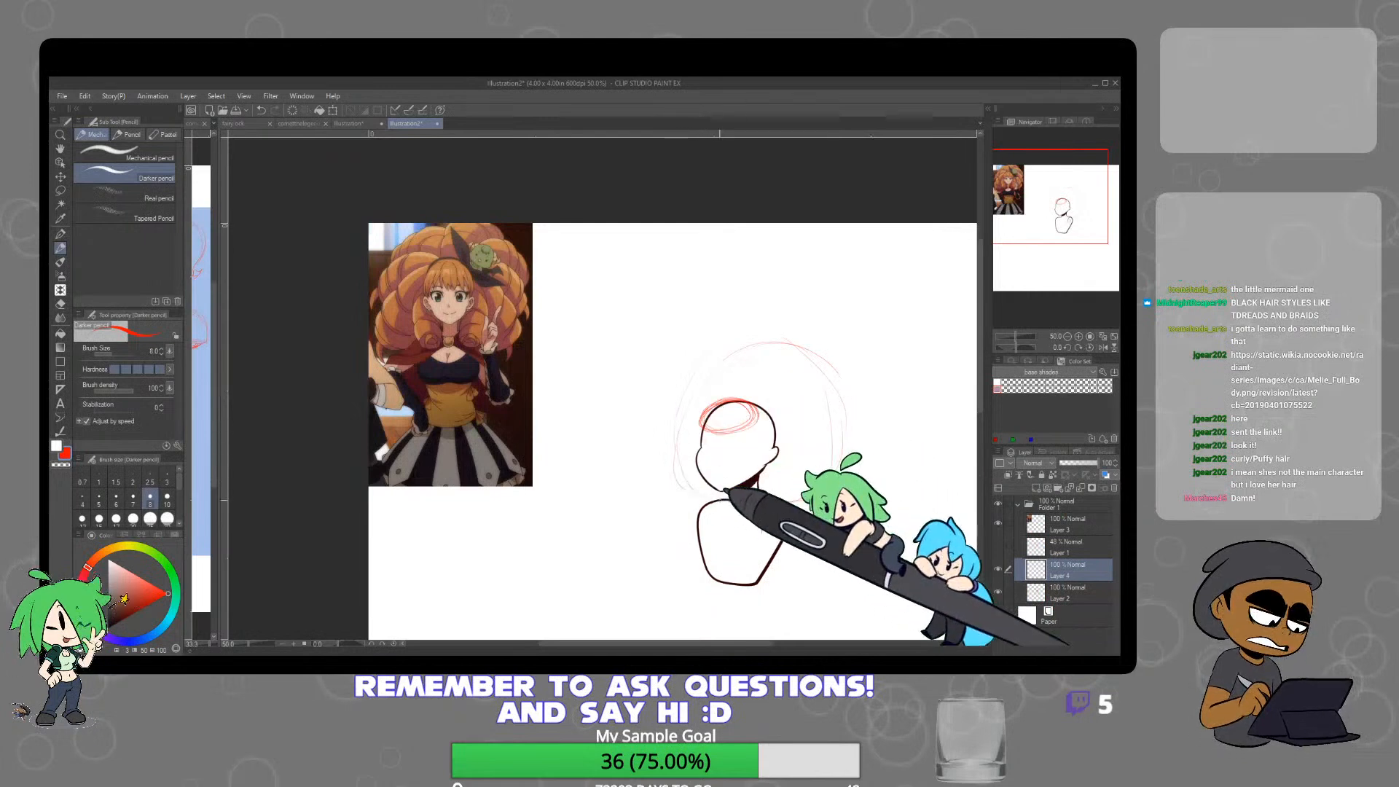
{"action": "left_click_drag", "start_coordinate": [774, 344], "coordinate": [842, 436]}
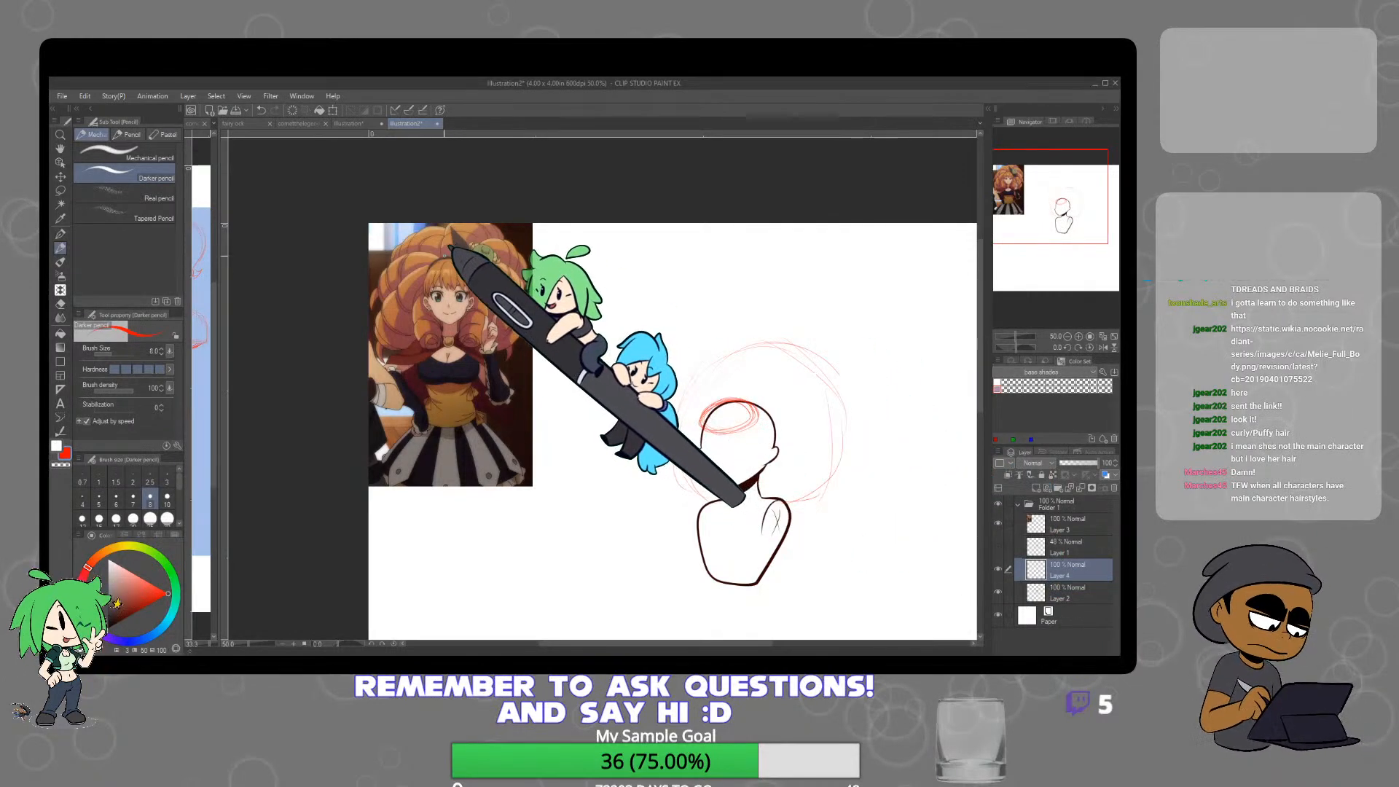
{"action": "mouse_move", "coordinate": [597, 334]}
{"action": "left_mouse_down"}
{"action": "mouse_move", "coordinate": [648, 300]}
{"action": "mouse_move", "coordinate": [668, 329]}
{"action": "mouse_move", "coordinate": [642, 332]}
{"action": "mouse_move", "coordinate": [671, 337]}
{"action": "mouse_move", "coordinate": [606, 304]}
{"action": "mouse_move", "coordinate": [661, 331]}
{"action": "left_mouse_up"}
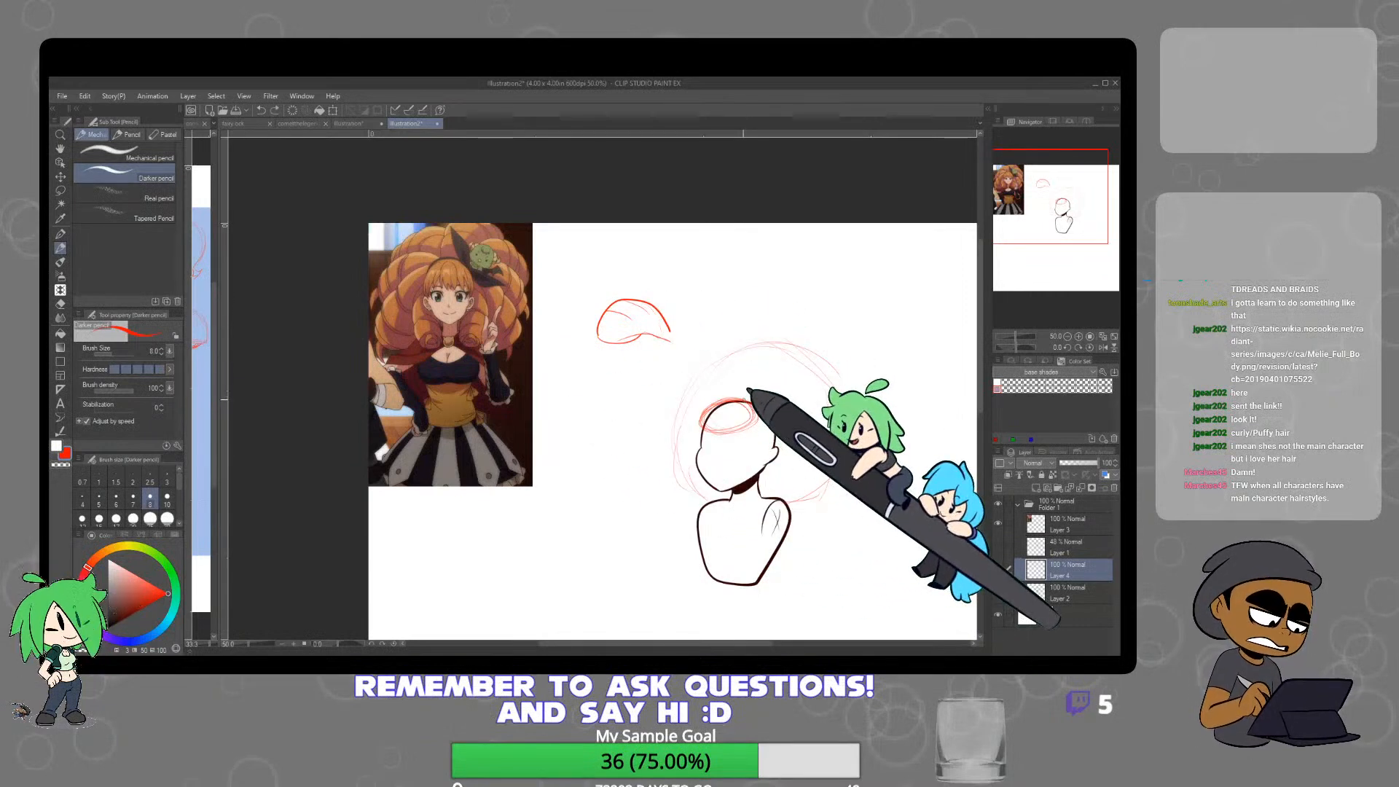
{"action": "key", "text": "ctrl+z"}
{"action": "key", "text": "ctrl+z"}
{"action": "key", "text": "ctrl+z"}
{"action": "key", "text": "ctrl+z"}
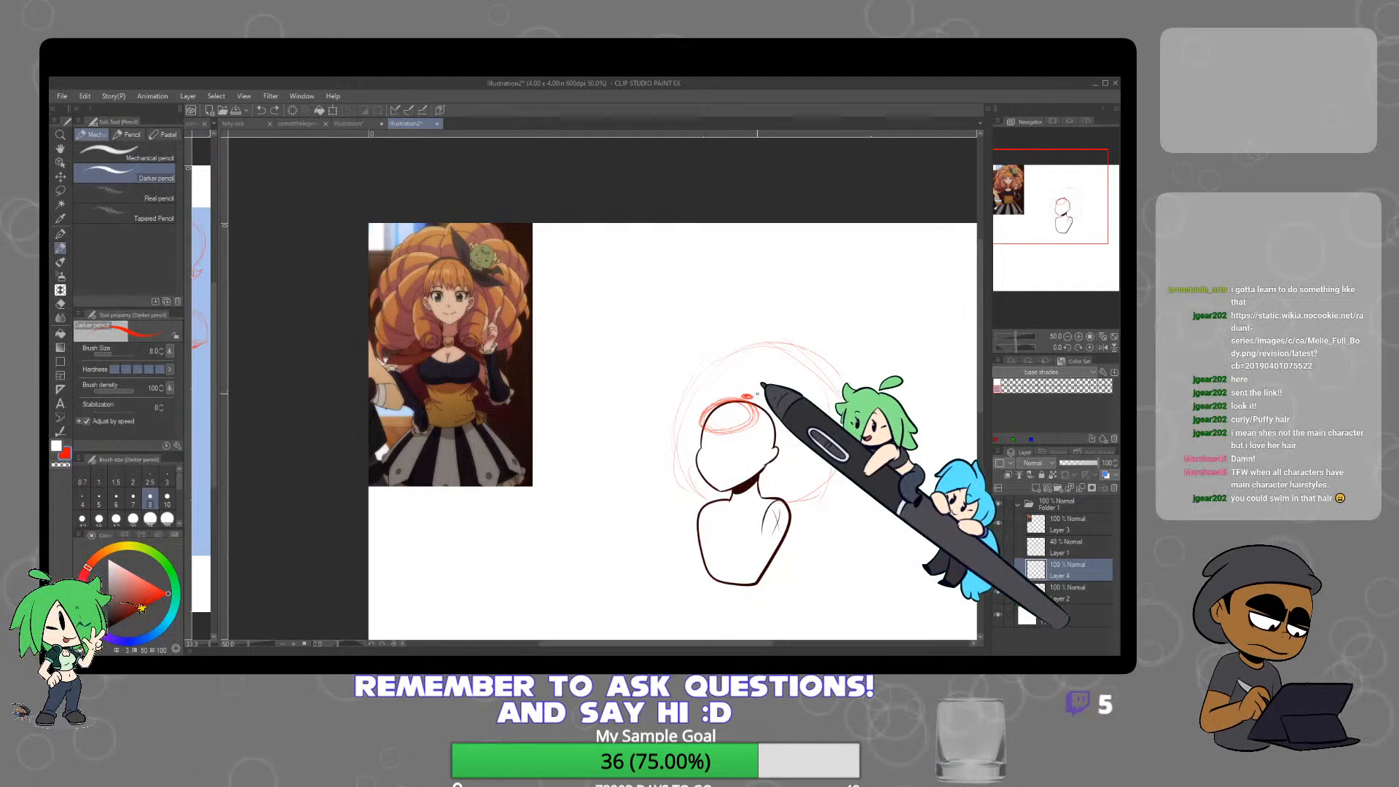
Sketch puffy curl sections fanning out from the crown ellipse over the top and down both sides of the bust's head
{"action": "left_click_drag", "start_coordinate": [745, 359], "coordinate": [777, 340]}
{"action": "mouse_move", "coordinate": [732, 396]}
{"action": "left_mouse_down"}
{"action": "mouse_move", "coordinate": [808, 343]}
{"action": "mouse_move", "coordinate": [797, 357]}
{"action": "mouse_move", "coordinate": [830, 372]}
{"action": "mouse_move", "coordinate": [799, 397]}
{"action": "mouse_move", "coordinate": [816, 367]}
{"action": "mouse_move", "coordinate": [818, 391]}
{"action": "mouse_move", "coordinate": [857, 419]}
{"action": "left_mouse_up"}
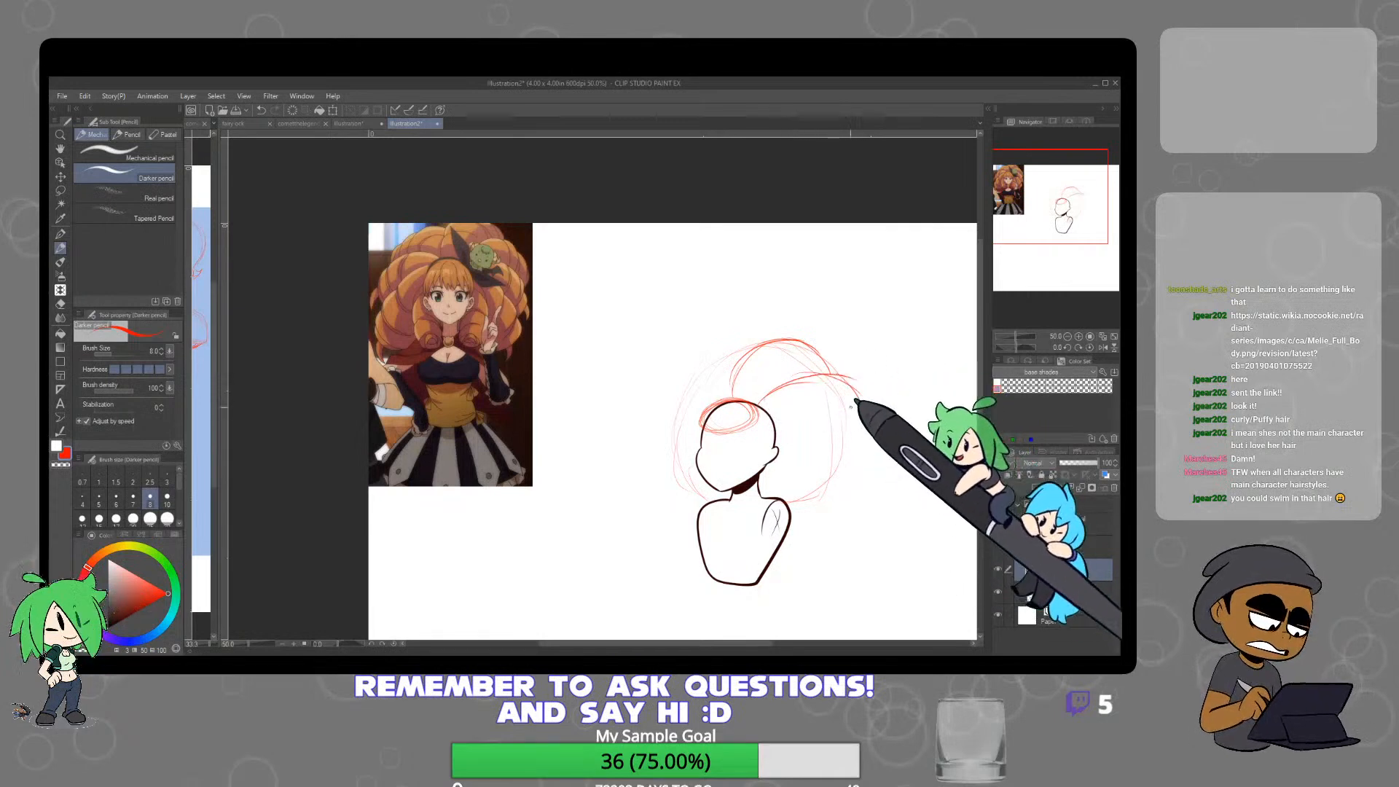
{"action": "left_click_drag", "start_coordinate": [761, 409], "coordinate": [787, 405]}
{"action": "left_click_drag", "start_coordinate": [763, 413], "coordinate": [831, 422]}
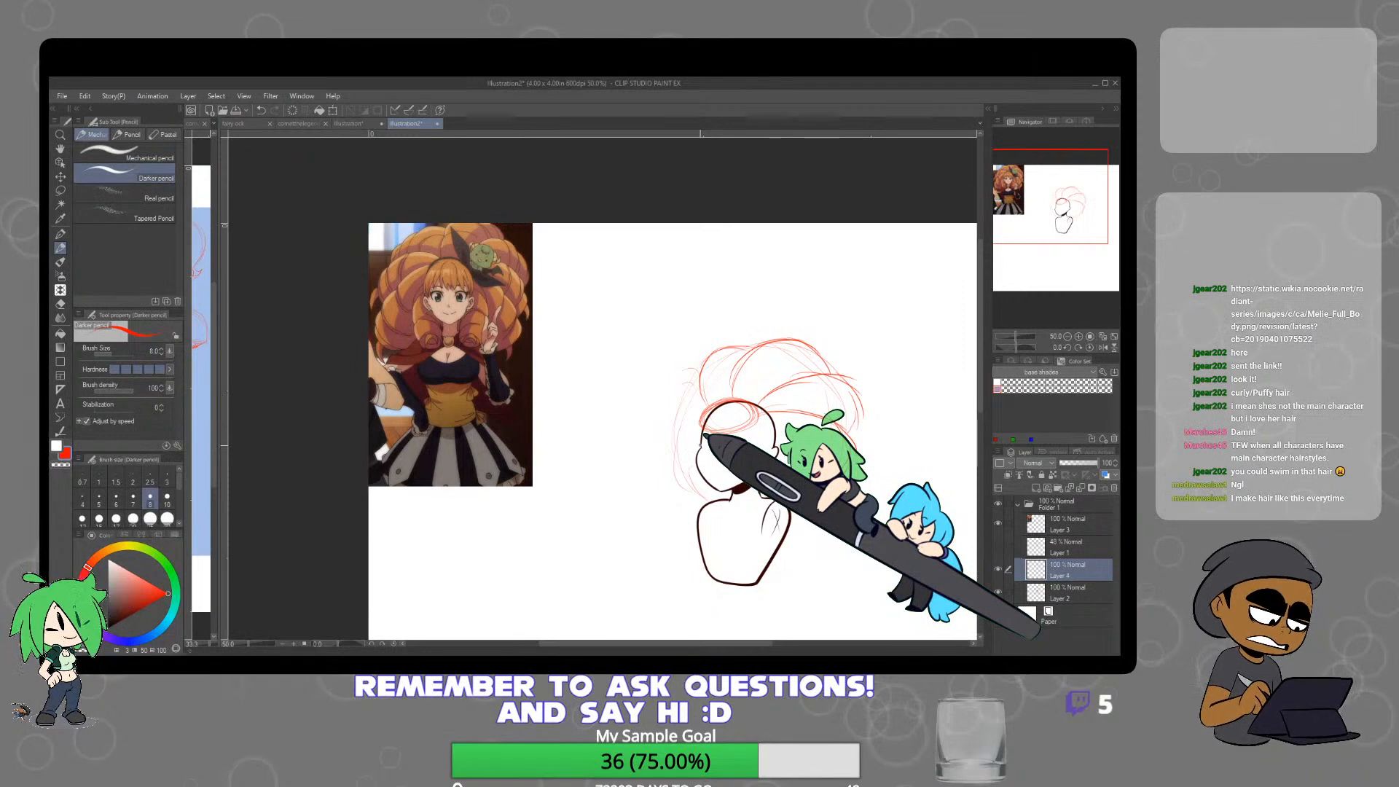
{"action": "mouse_move", "coordinate": [699, 370]}
{"action": "left_mouse_down"}
{"action": "mouse_move", "coordinate": [661, 391]}
{"action": "mouse_move", "coordinate": [694, 377]}
{"action": "mouse_move", "coordinate": [681, 425]}
{"action": "mouse_move", "coordinate": [662, 403]}
{"action": "mouse_move", "coordinate": [700, 433]}
{"action": "mouse_move", "coordinate": [670, 430]}
{"action": "left_mouse_up"}
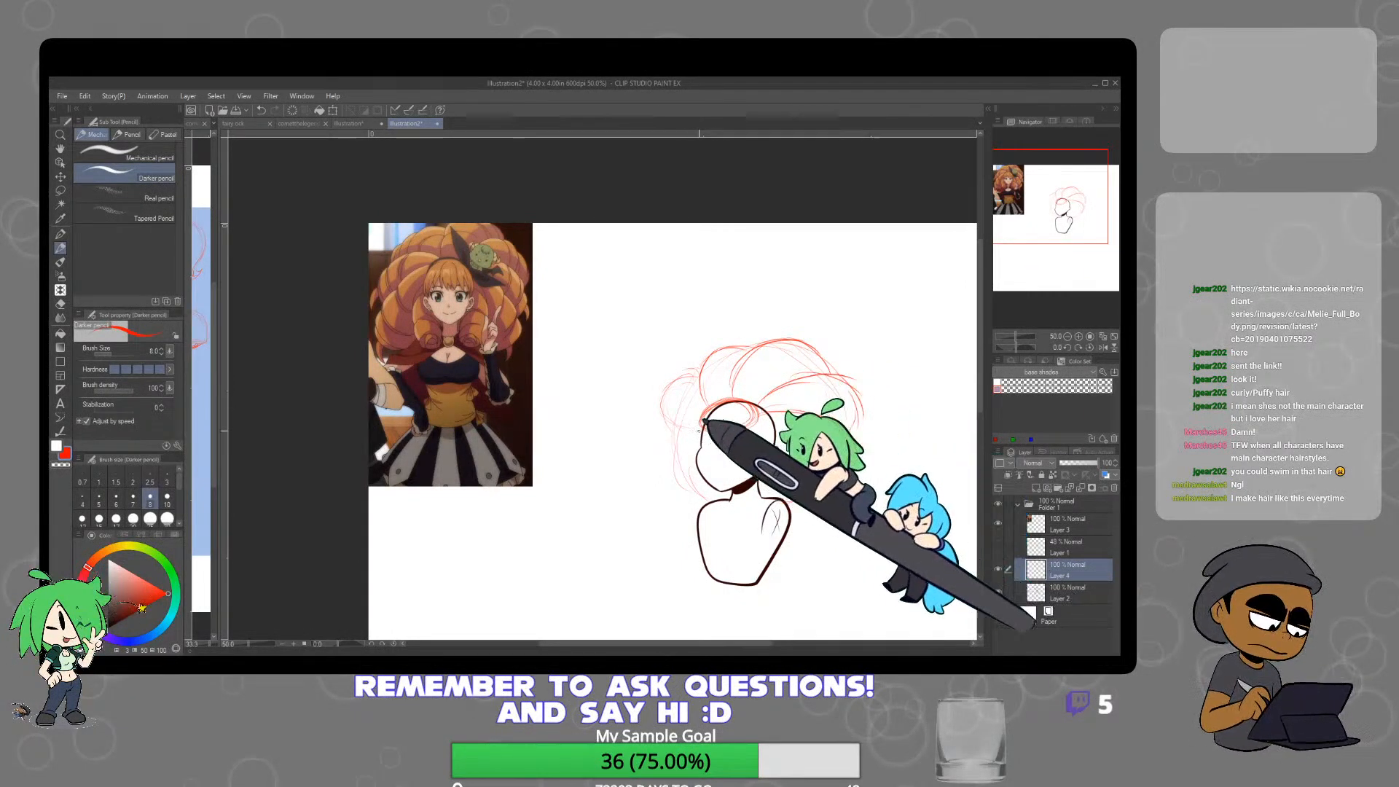
{"action": "mouse_move", "coordinate": [701, 426]}
{"action": "left_mouse_down"}
{"action": "mouse_move", "coordinate": [662, 458]}
{"action": "mouse_move", "coordinate": [651, 496]}
{"action": "mouse_move", "coordinate": [684, 516]}
{"action": "left_mouse_up"}
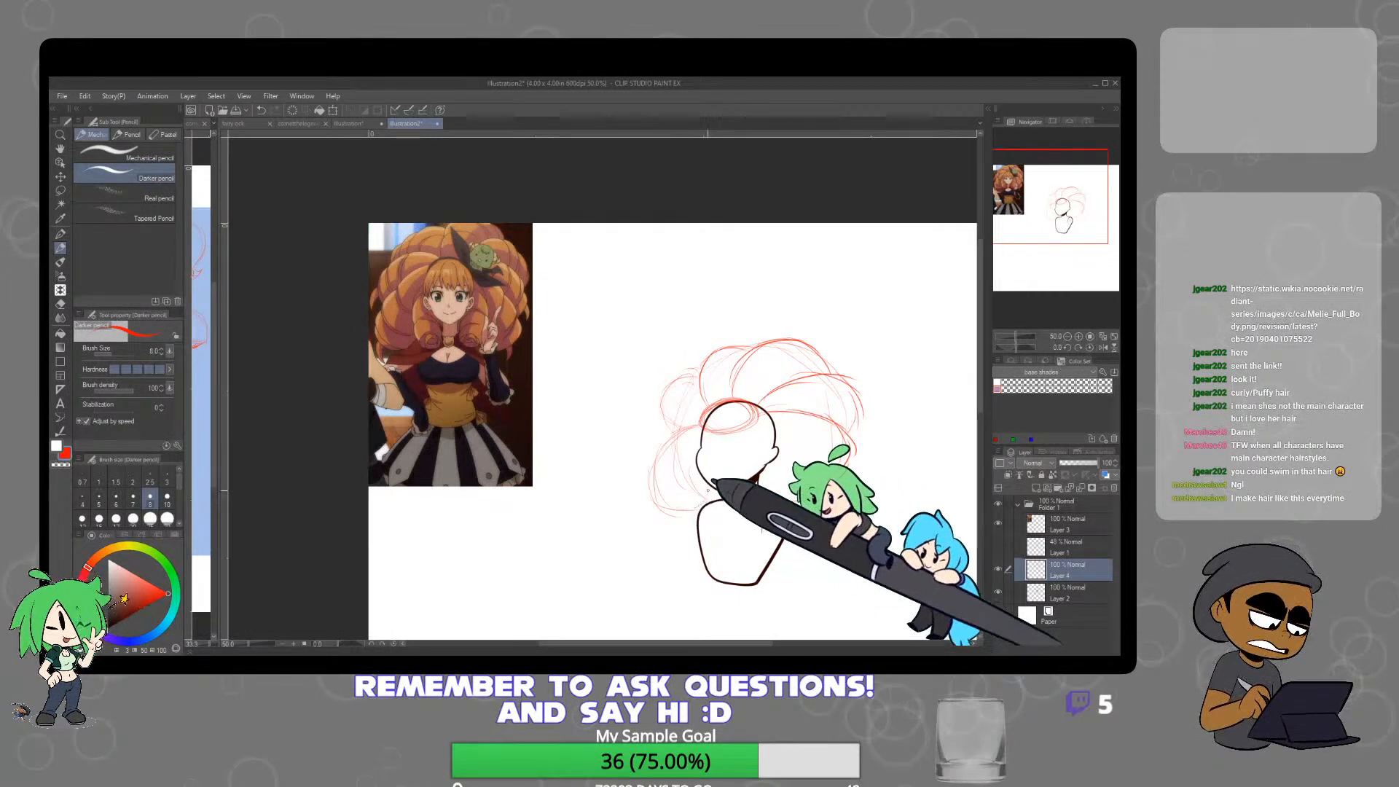
{"action": "left_click_drag", "start_coordinate": [779, 424], "coordinate": [822, 473]}
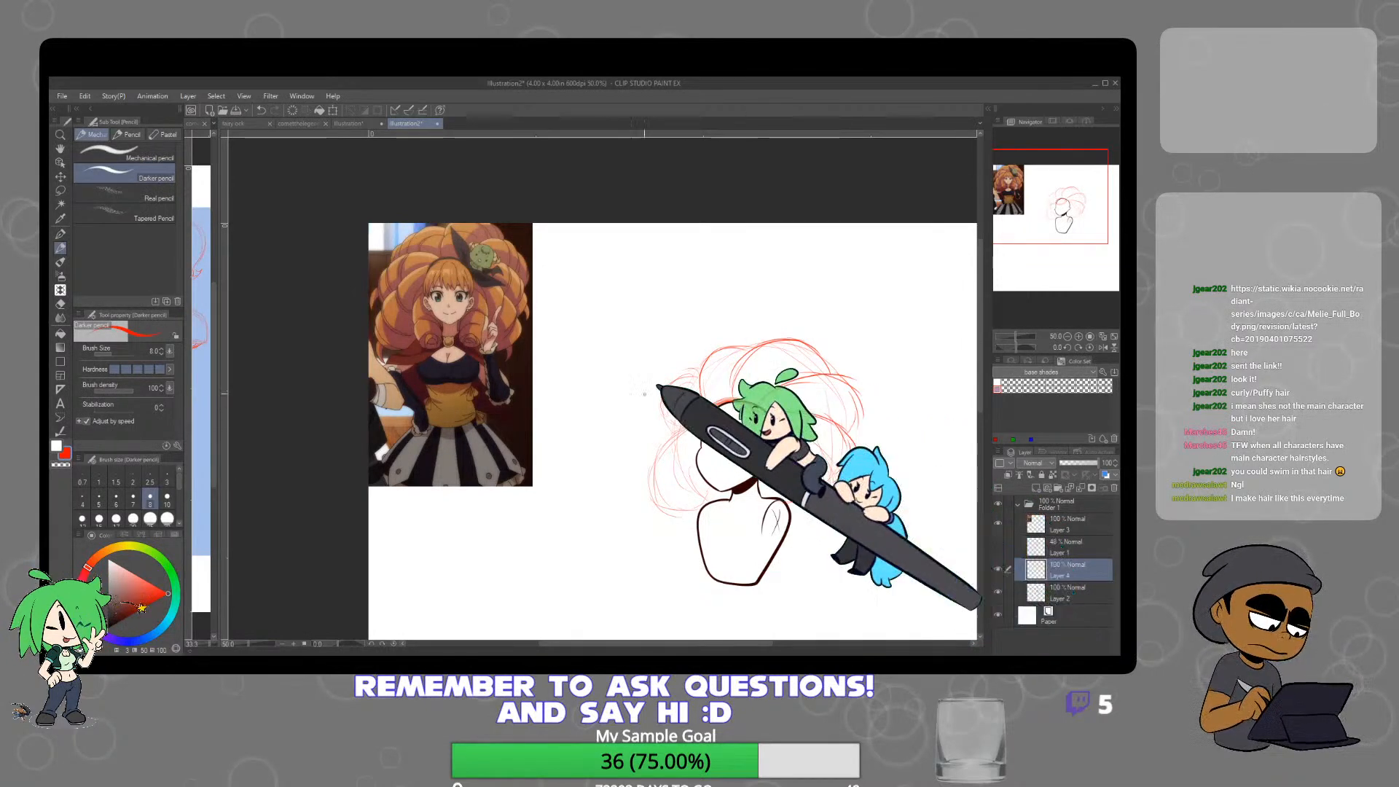
Outline curl sections over the anime reference's hair in red on a new layer, and undo the outlines and the layer
{"action": "left_click", "coordinate": [1035, 488]}
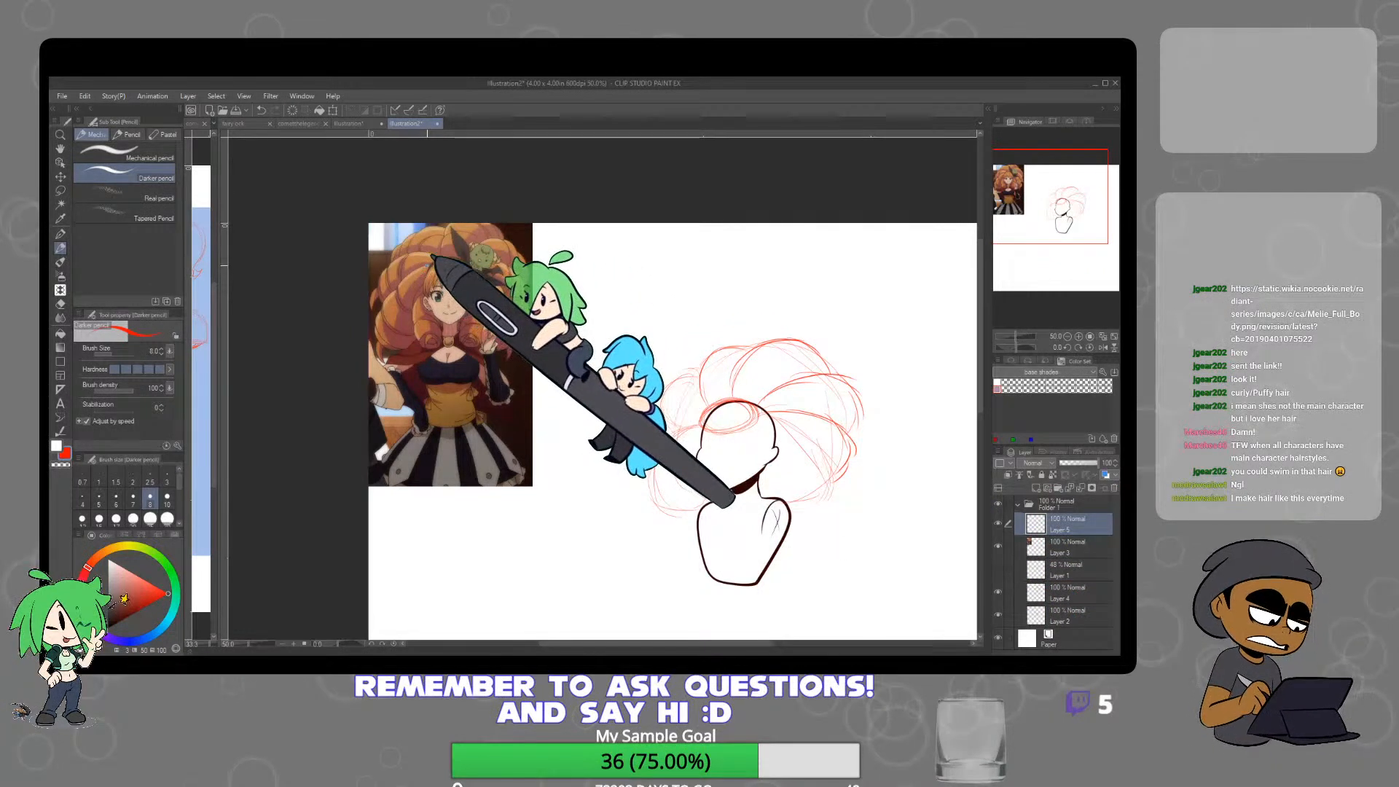
{"action": "mouse_move", "coordinate": [424, 277]}
{"action": "left_mouse_down"}
{"action": "mouse_move", "coordinate": [377, 323]}
{"action": "mouse_move", "coordinate": [403, 350]}
{"action": "mouse_move", "coordinate": [440, 304]}
{"action": "mouse_move", "coordinate": [429, 267]}
{"action": "left_mouse_up"}
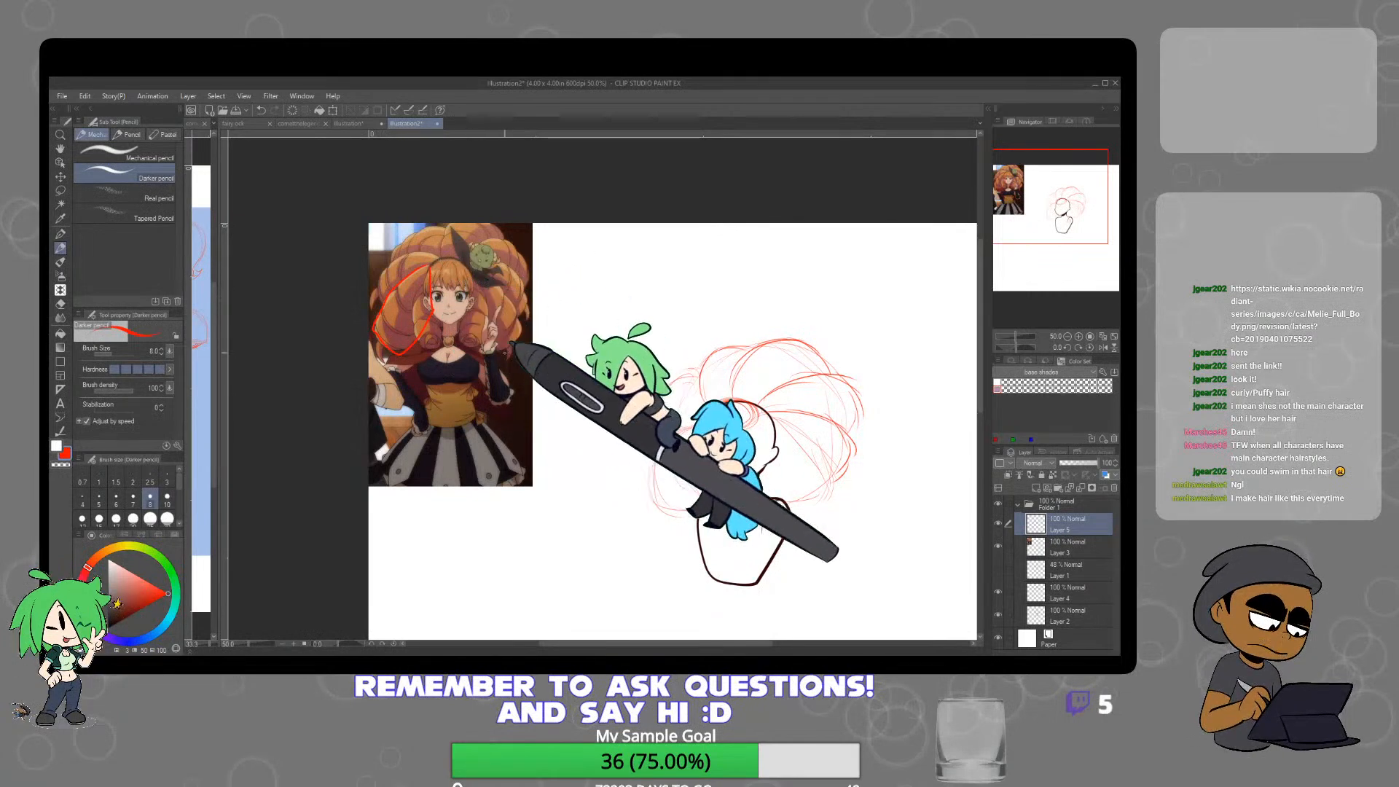
{"action": "mouse_move", "coordinate": [441, 257]}
{"action": "left_mouse_down"}
{"action": "mouse_move", "coordinate": [456, 215]}
{"action": "mouse_move", "coordinate": [500, 216]}
{"action": "mouse_move", "coordinate": [510, 236]}
{"action": "mouse_move", "coordinate": [469, 256]}
{"action": "mouse_move", "coordinate": [510, 238]}
{"action": "mouse_move", "coordinate": [498, 242]}
{"action": "mouse_move", "coordinate": [535, 253]}
{"action": "mouse_move", "coordinate": [536, 276]}
{"action": "mouse_move", "coordinate": [463, 263]}
{"action": "left_mouse_up"}
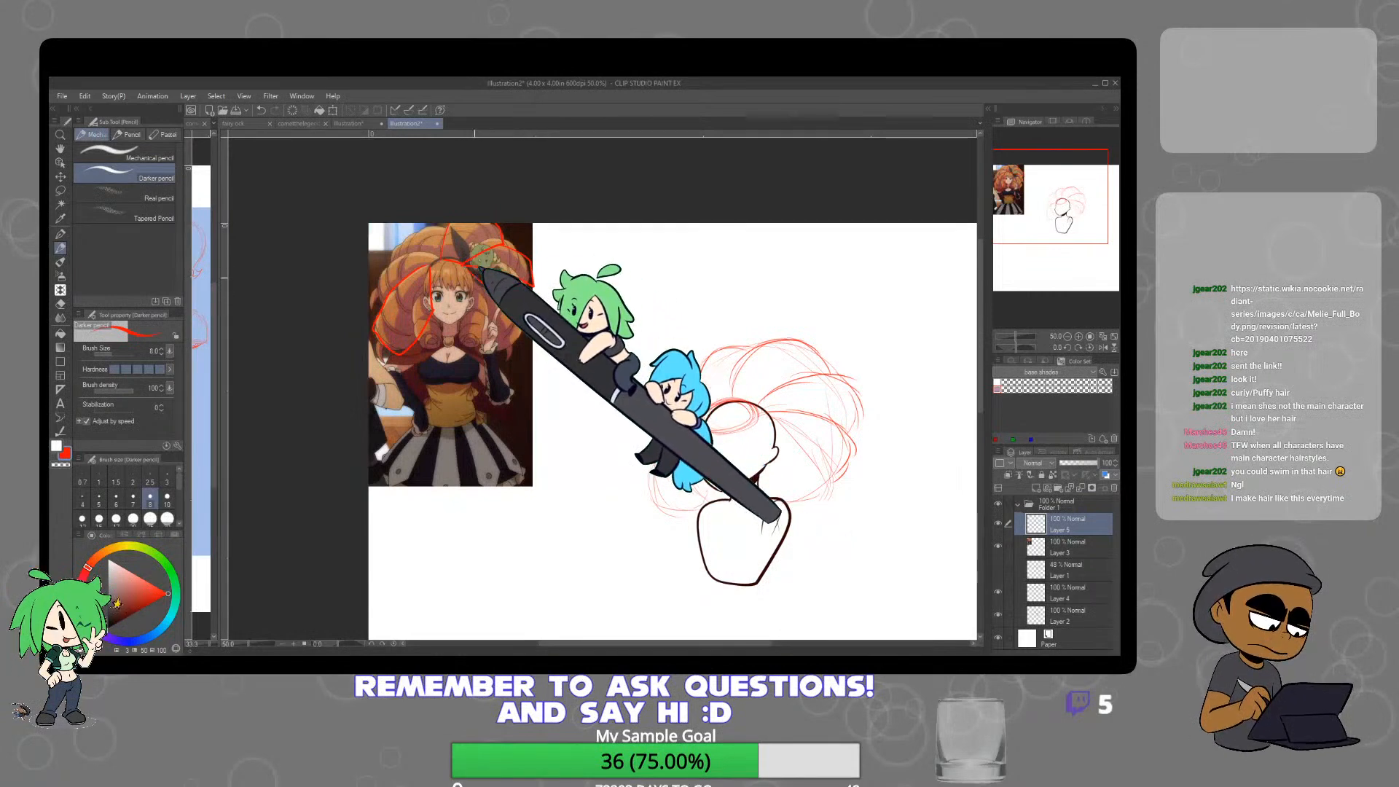
{"action": "key", "text": "ctrl+z"}
{"action": "key", "text": "ctrl+z"}
{"action": "key", "text": "ctrl+z"}
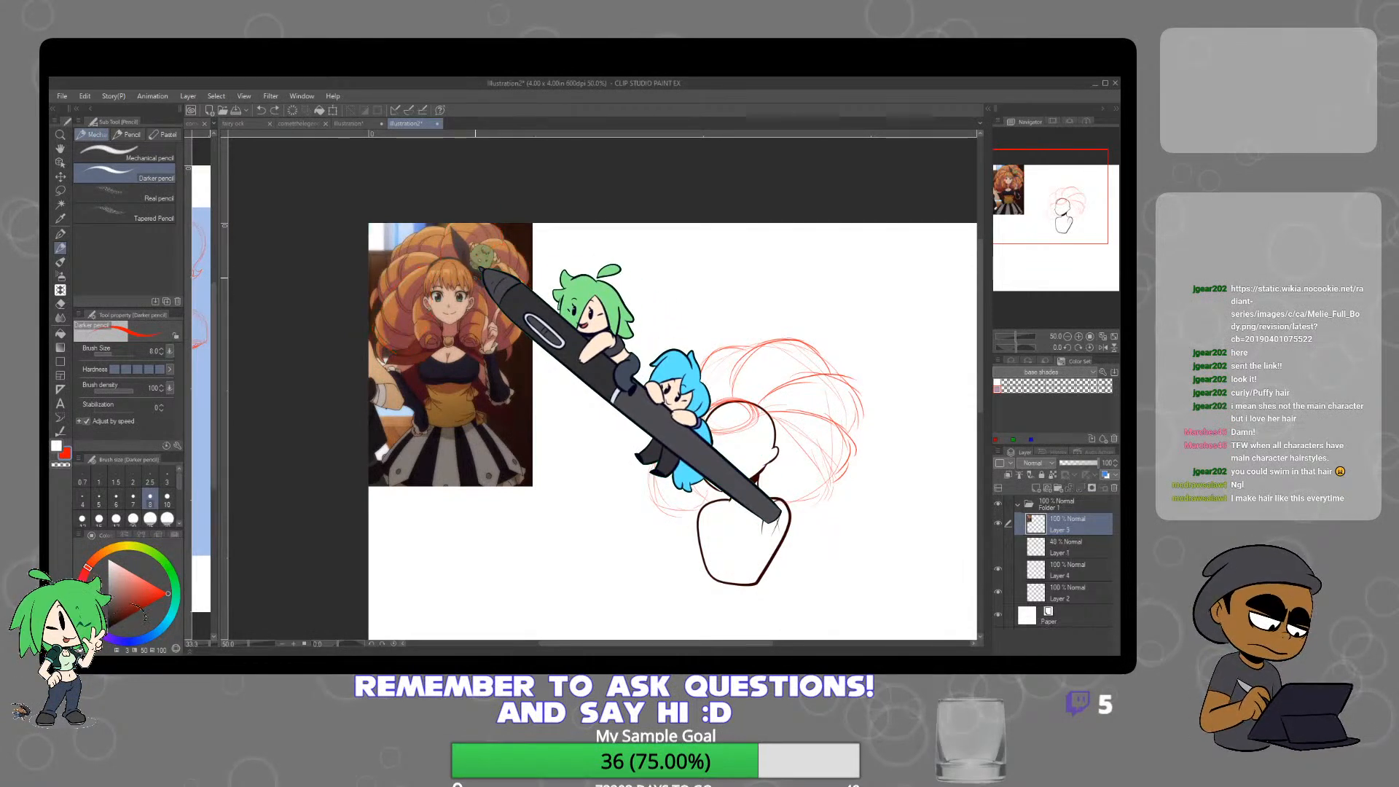
Delete the unused Layer 1 from Folder 1
{"action": "left_click", "coordinate": [1020, 548]}
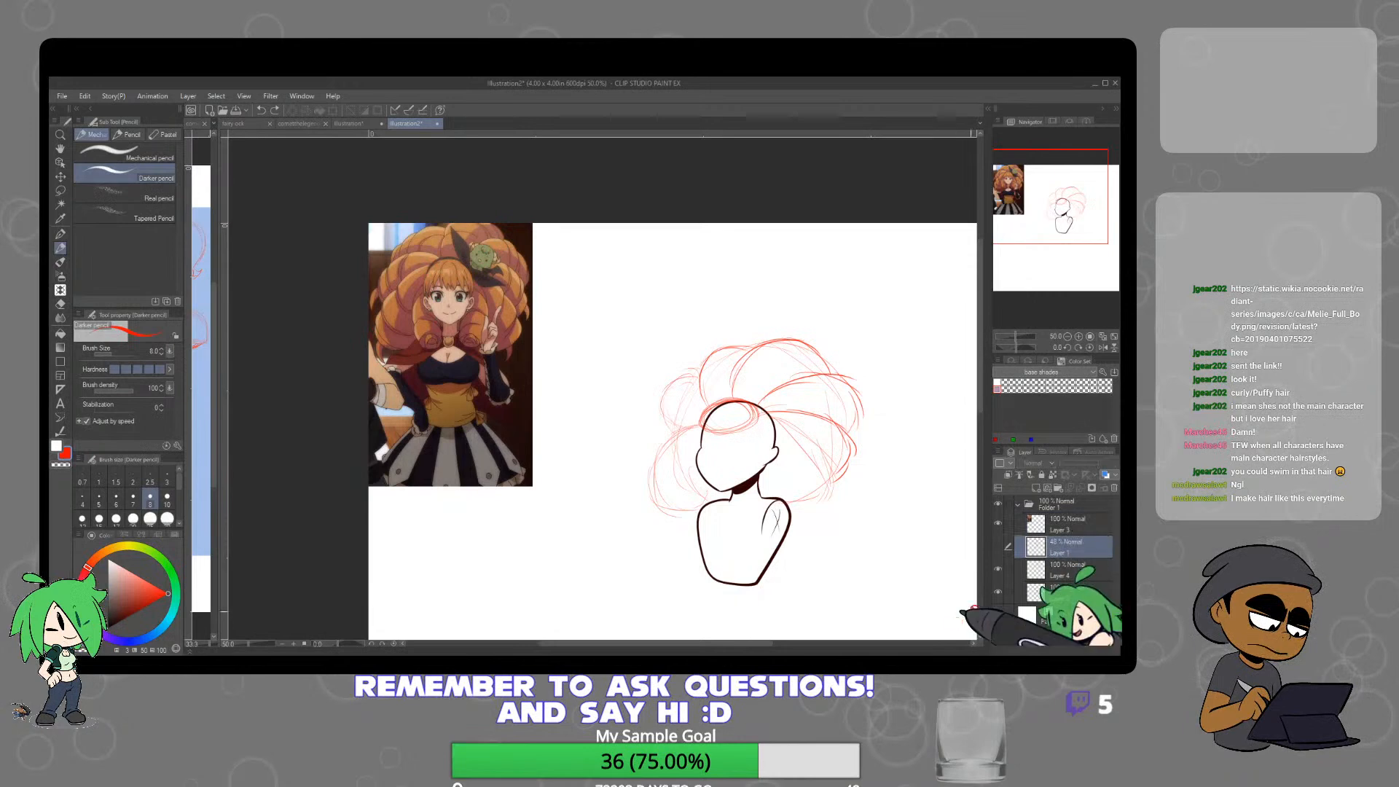
{"action": "left_click_drag", "start_coordinate": [1020, 548], "coordinate": [1083, 586]}
{"action": "key", "text": "Delete"}
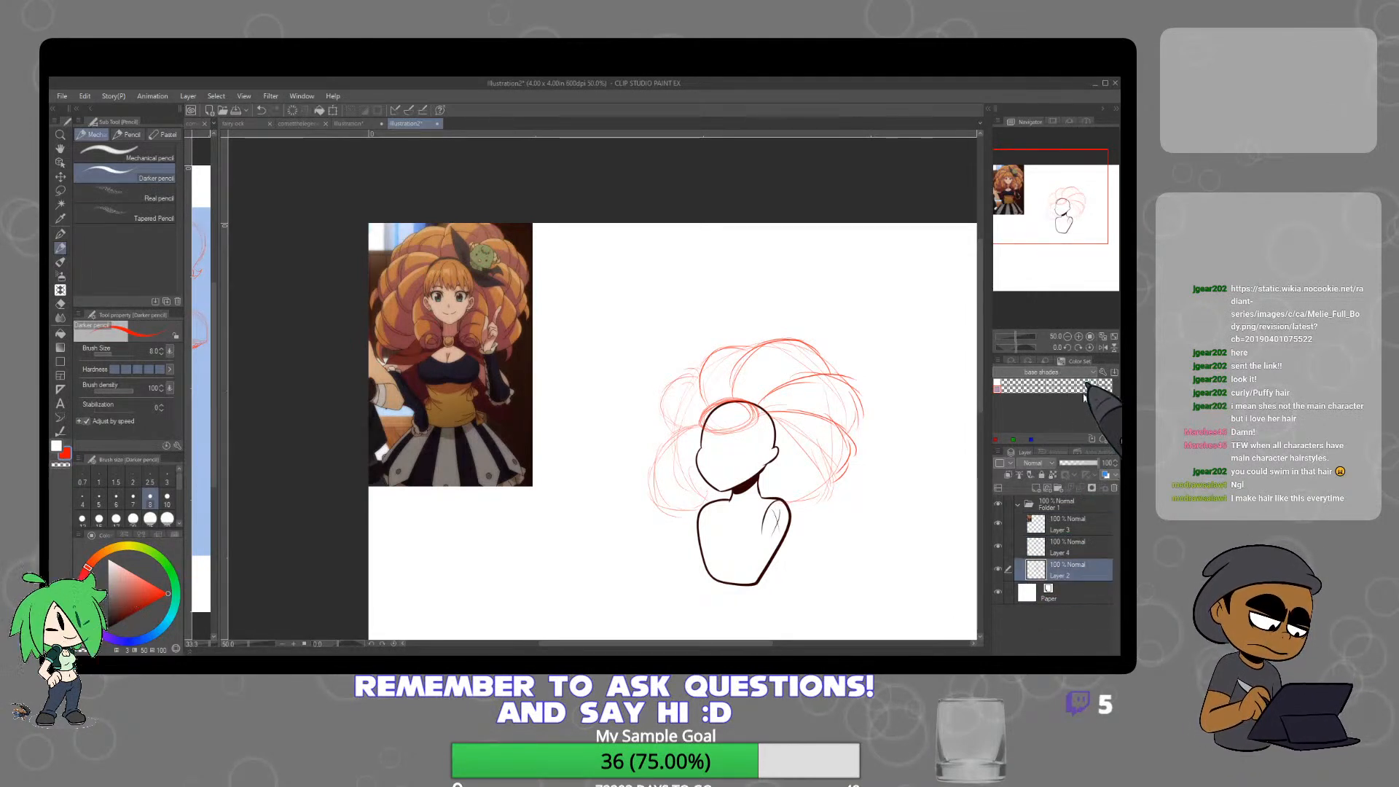
Fade the rough hair sketch on Layer 4 to roughly half opacity and add a new layer directly above it
{"action": "left_click", "coordinate": [1069, 555]}
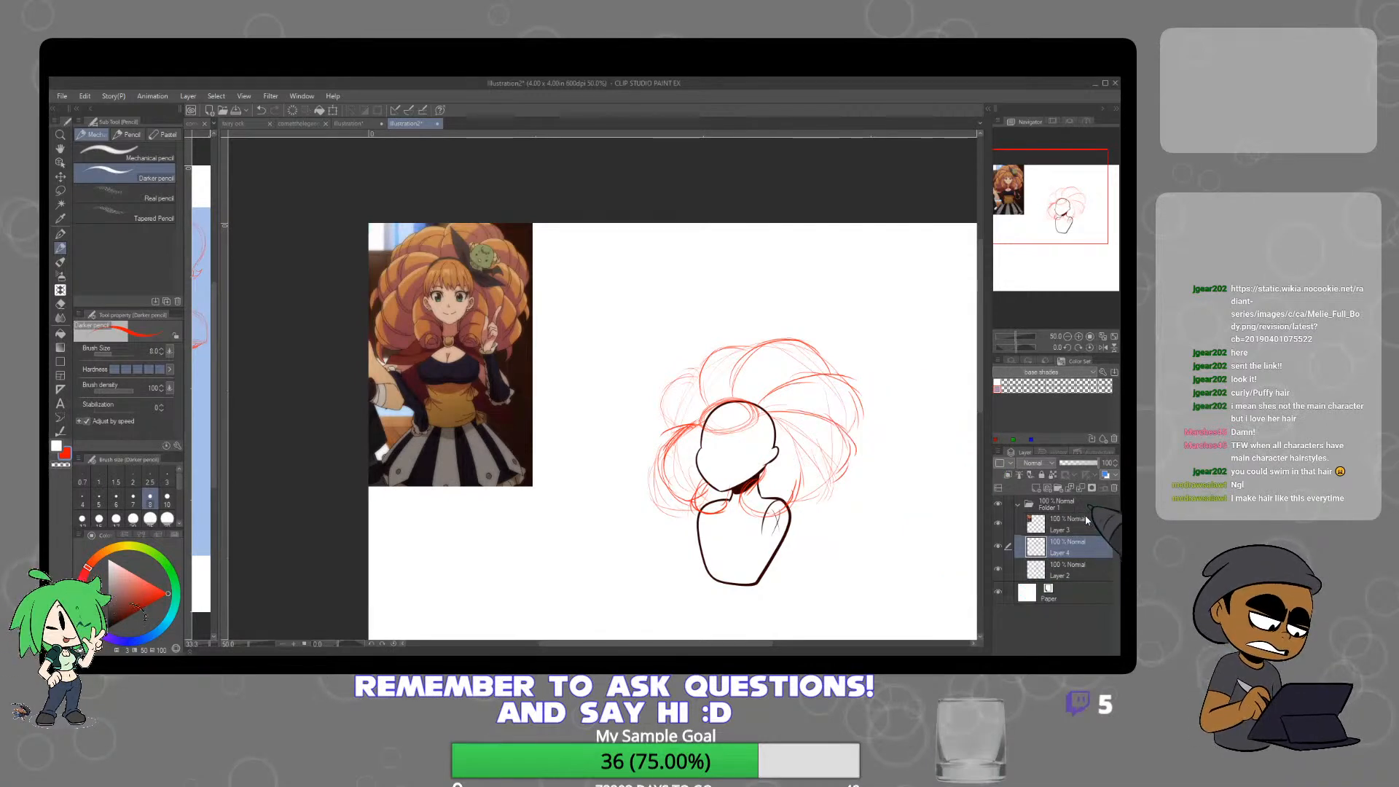
{"action": "left_click", "coordinate": [1083, 463]}
{"action": "left_click_drag", "start_coordinate": [1083, 464], "coordinate": [1080, 464]}
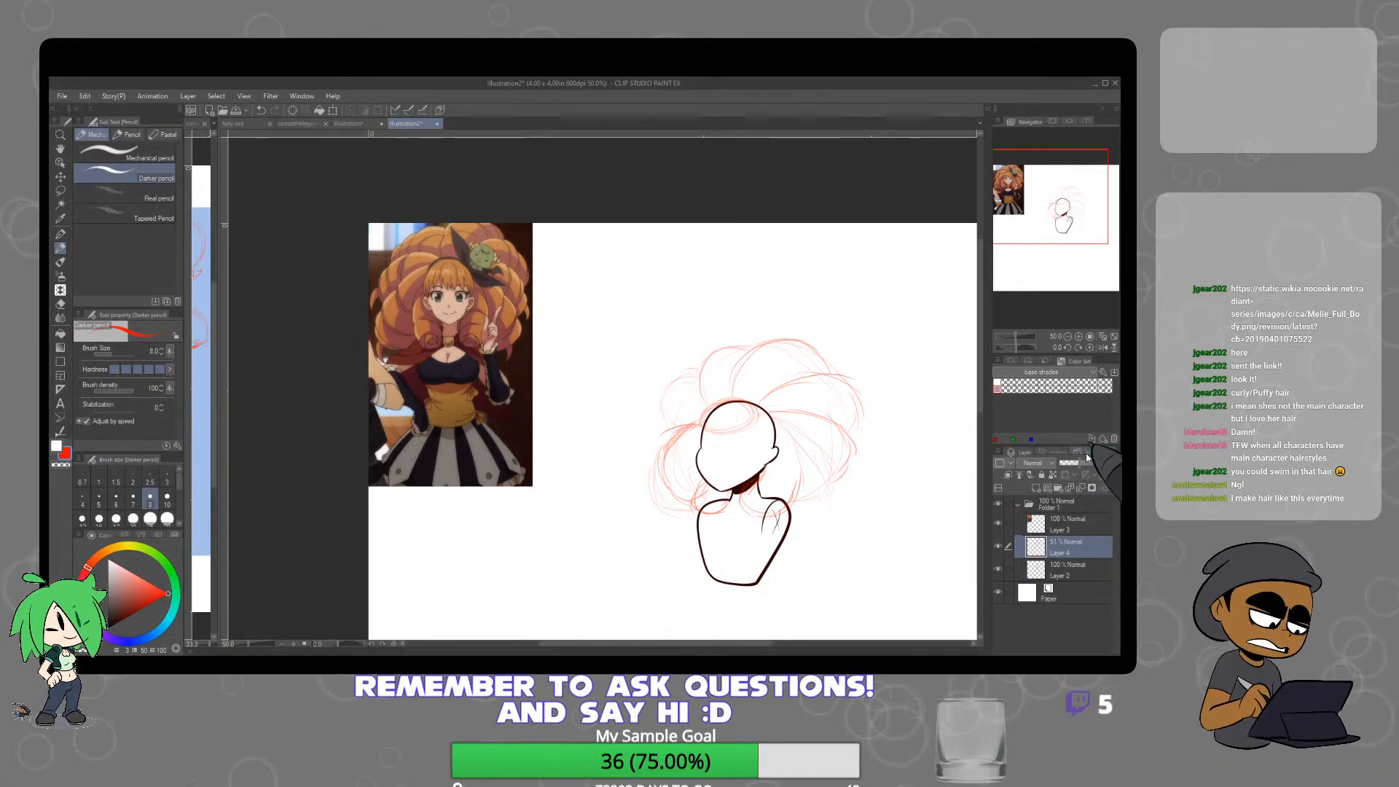
{"action": "left_click", "coordinate": [1046, 488]}
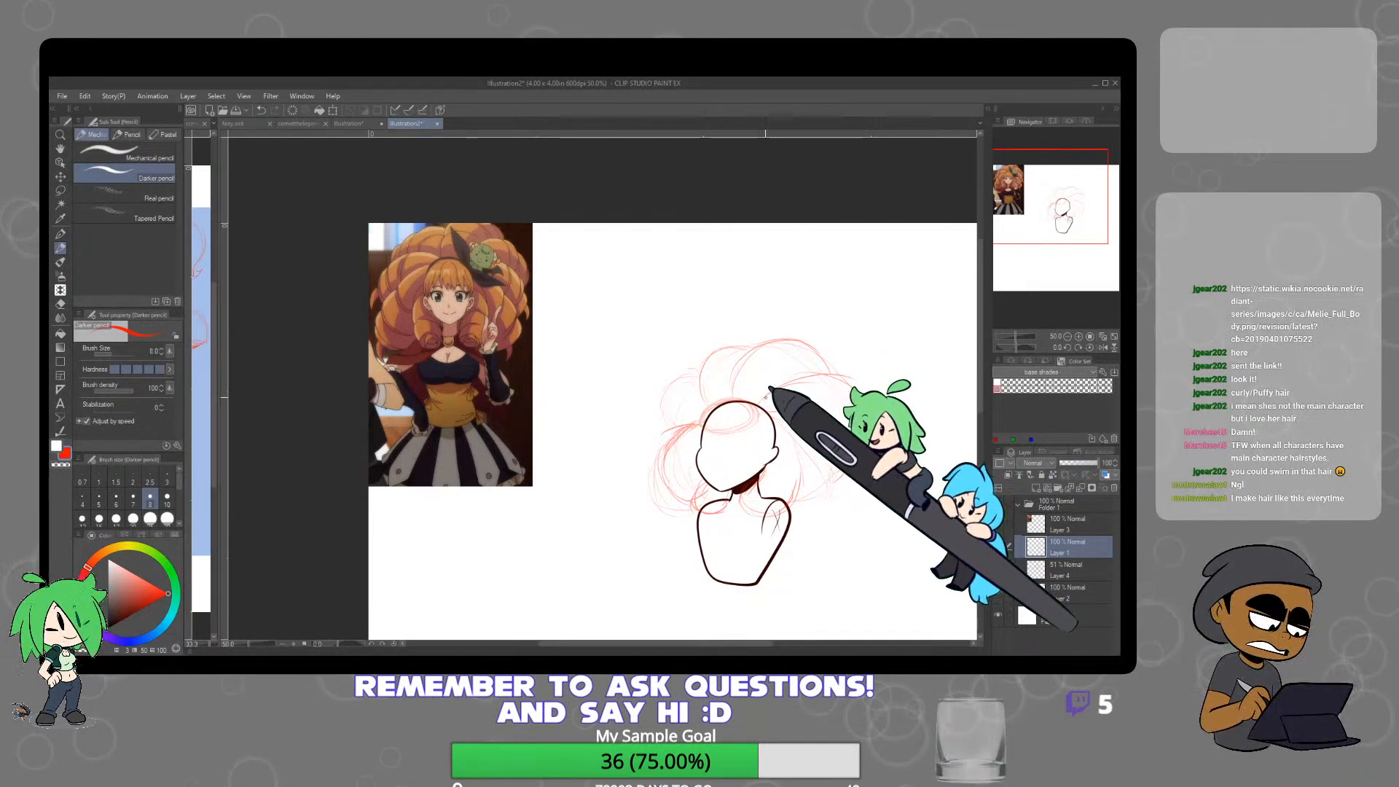
Draw refined red puffy curls fanning from behind the head down the ear side, with bangs and a headband across the crown
{"action": "mouse_move", "coordinate": [759, 402]}
{"action": "left_mouse_down"}
{"action": "mouse_move", "coordinate": [797, 372]}
{"action": "mouse_move", "coordinate": [779, 380]}
{"action": "mouse_move", "coordinate": [823, 385]}
{"action": "mouse_move", "coordinate": [802, 370]}
{"action": "mouse_move", "coordinate": [832, 391]}
{"action": "mouse_move", "coordinate": [808, 370]}
{"action": "mouse_move", "coordinate": [832, 365]}
{"action": "mouse_move", "coordinate": [847, 426]}
{"action": "left_mouse_up"}
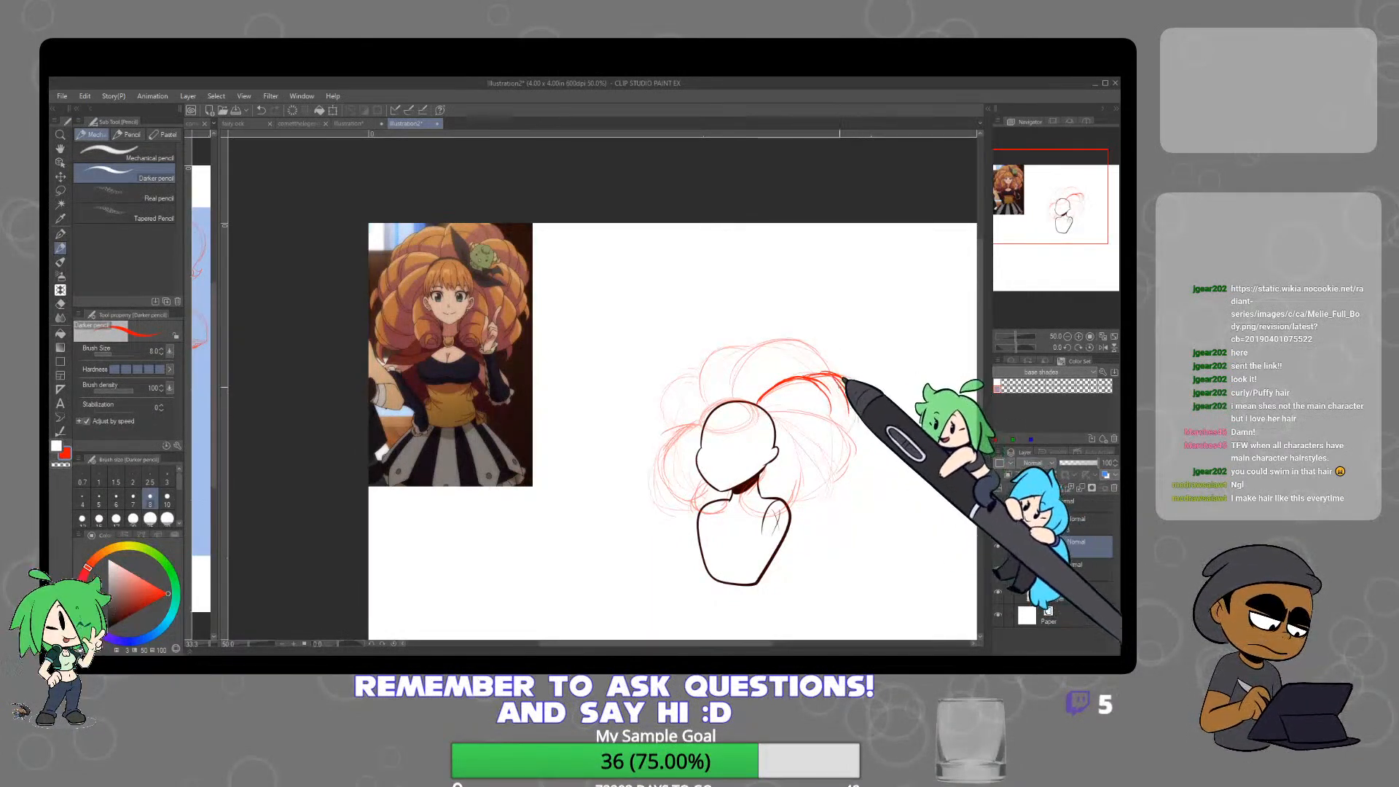
{"action": "left_click_drag", "start_coordinate": [847, 377], "coordinate": [866, 421]}
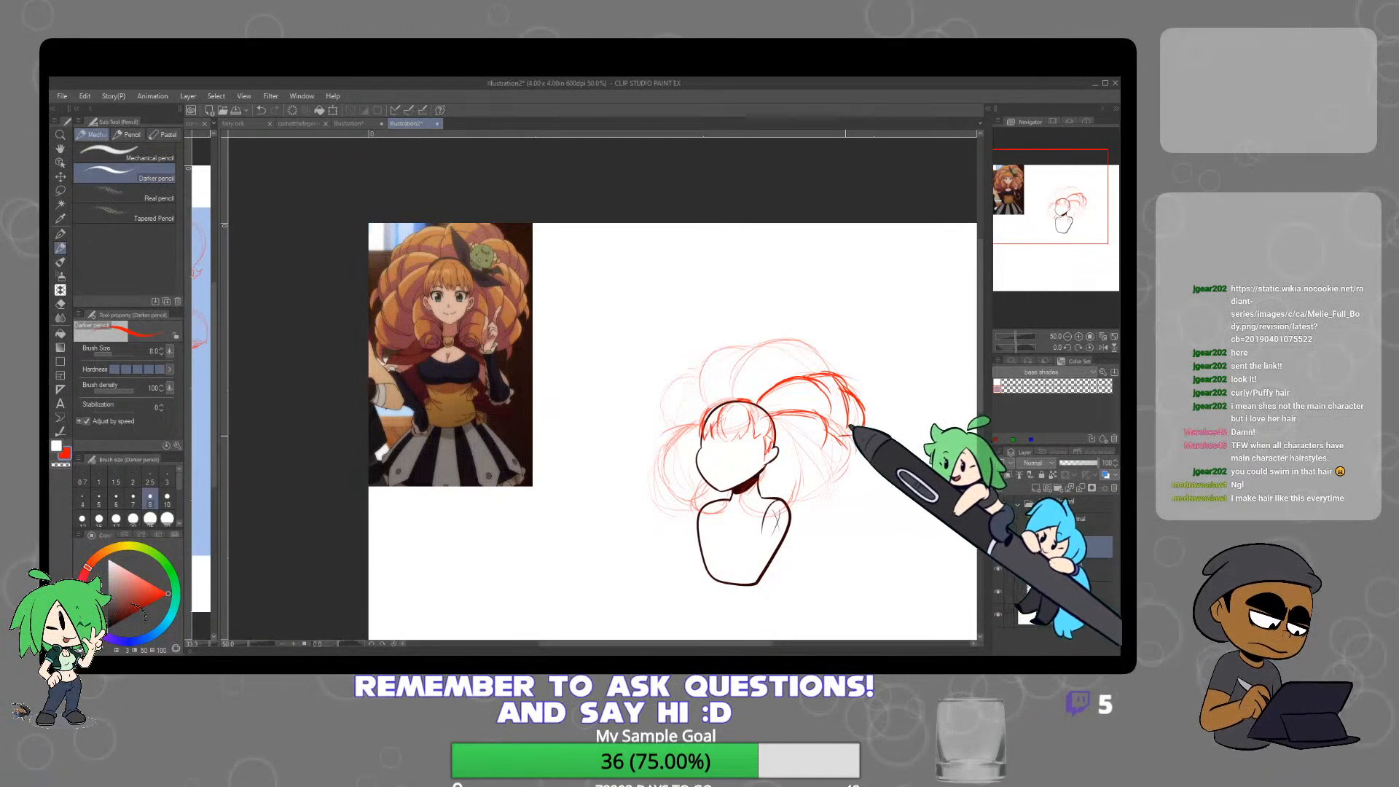
{"action": "left_click_drag", "start_coordinate": [860, 441], "coordinate": [852, 480]}
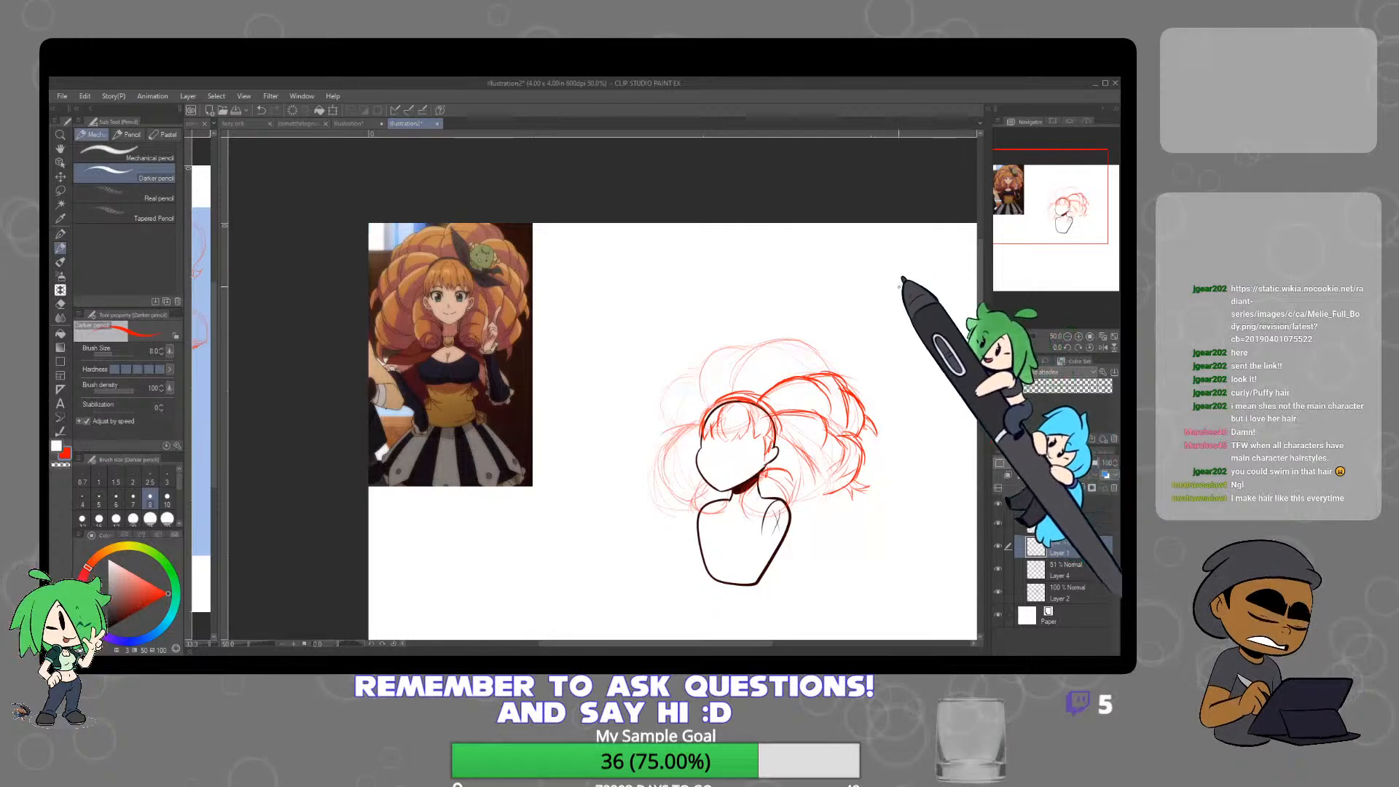
Sketch a separate curl example from a large and a small circle joined by curves in the empty canvas area, and undo it
{"action": "mouse_move", "coordinate": [925, 295]}
{"action": "left_mouse_down"}
{"action": "mouse_move", "coordinate": [943, 299]}
{"action": "mouse_move", "coordinate": [854, 342]}
{"action": "left_mouse_up"}
{"action": "left_click_drag", "start_coordinate": [861, 278], "coordinate": [865, 280]}
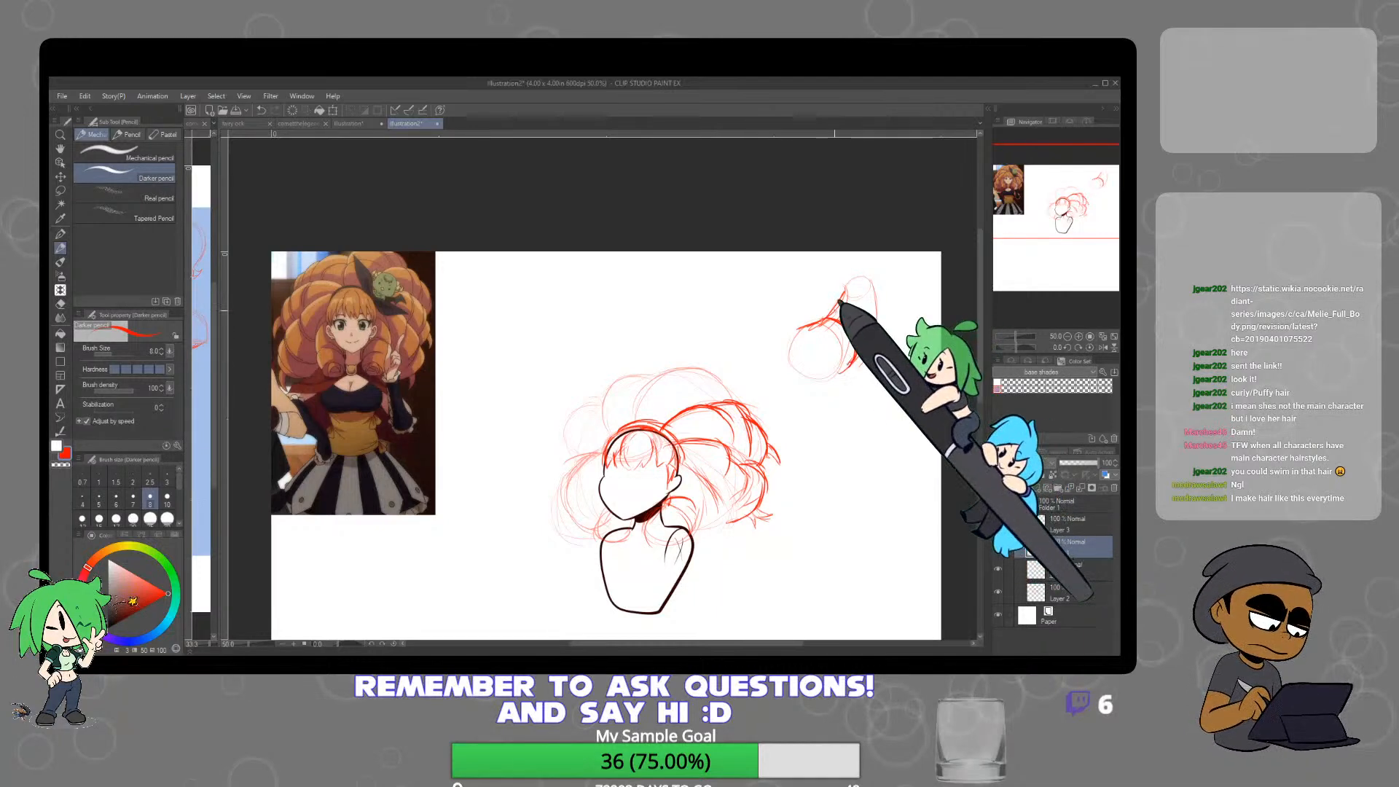
{"action": "left_click_drag", "start_coordinate": [868, 312], "coordinate": [876, 330]}
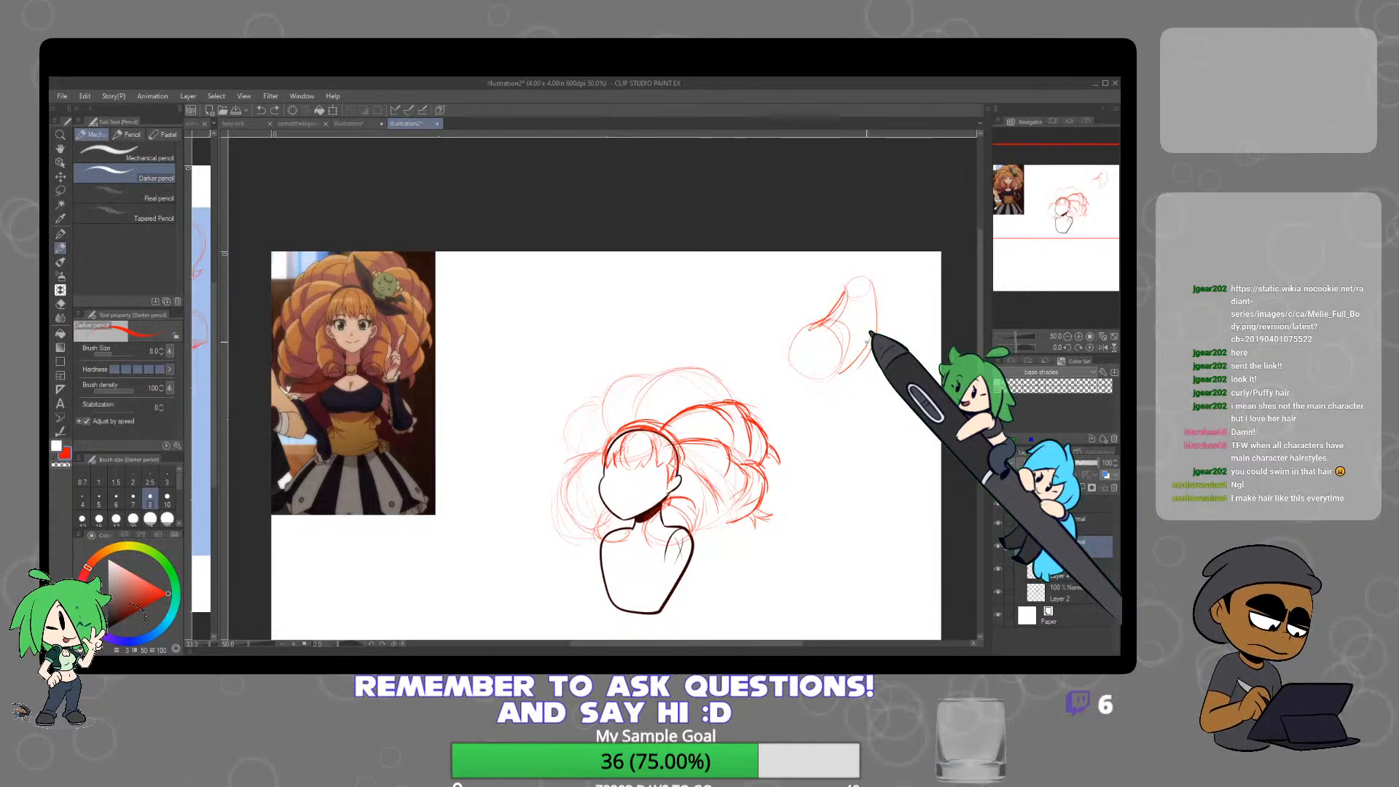
{"action": "key", "text": "ctrl+z"}
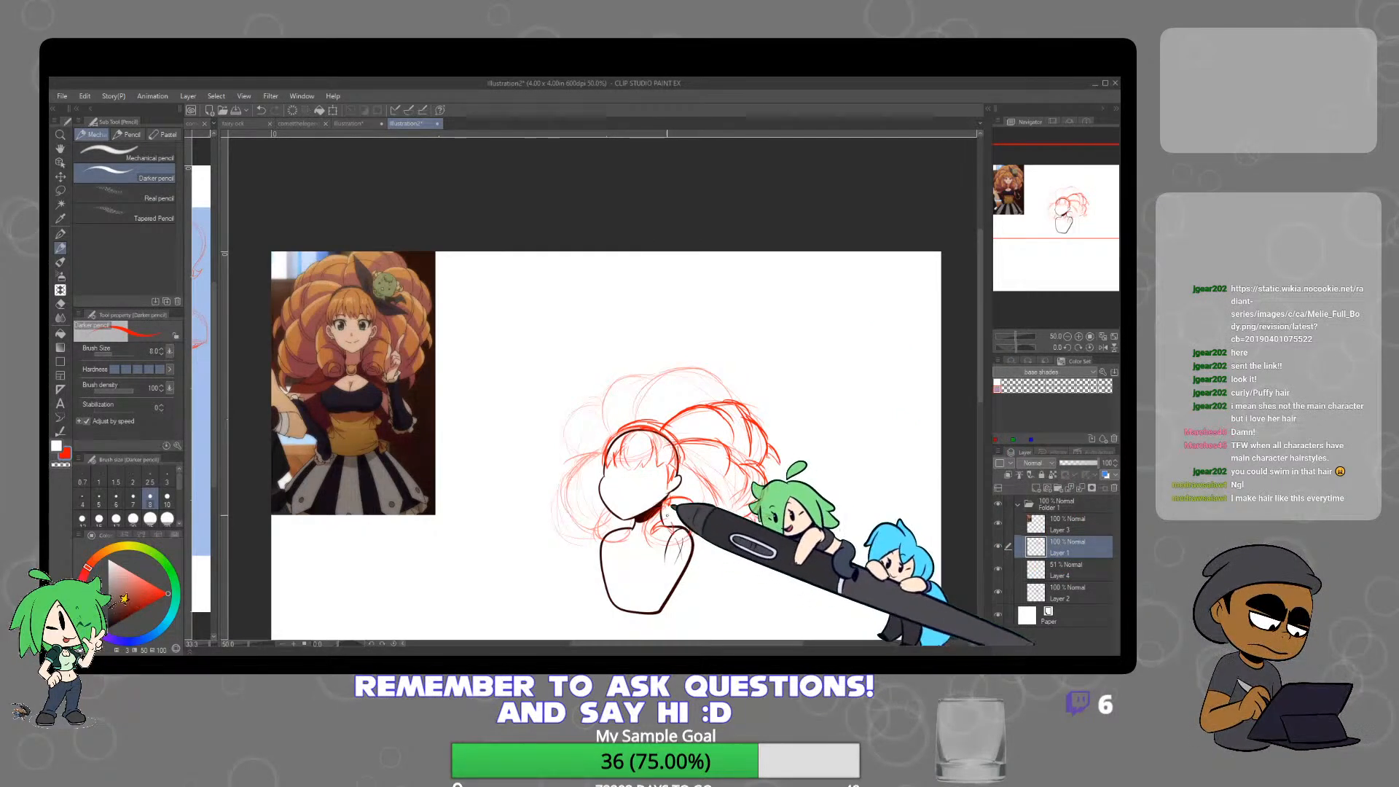
Draw the remaining refined curls at the neck, over the top of the head and down the face side
{"action": "mouse_move", "coordinate": [653, 511]}
{"action": "left_mouse_down"}
{"action": "mouse_move", "coordinate": [659, 547]}
{"action": "mouse_move", "coordinate": [672, 546]}
{"action": "left_mouse_up"}
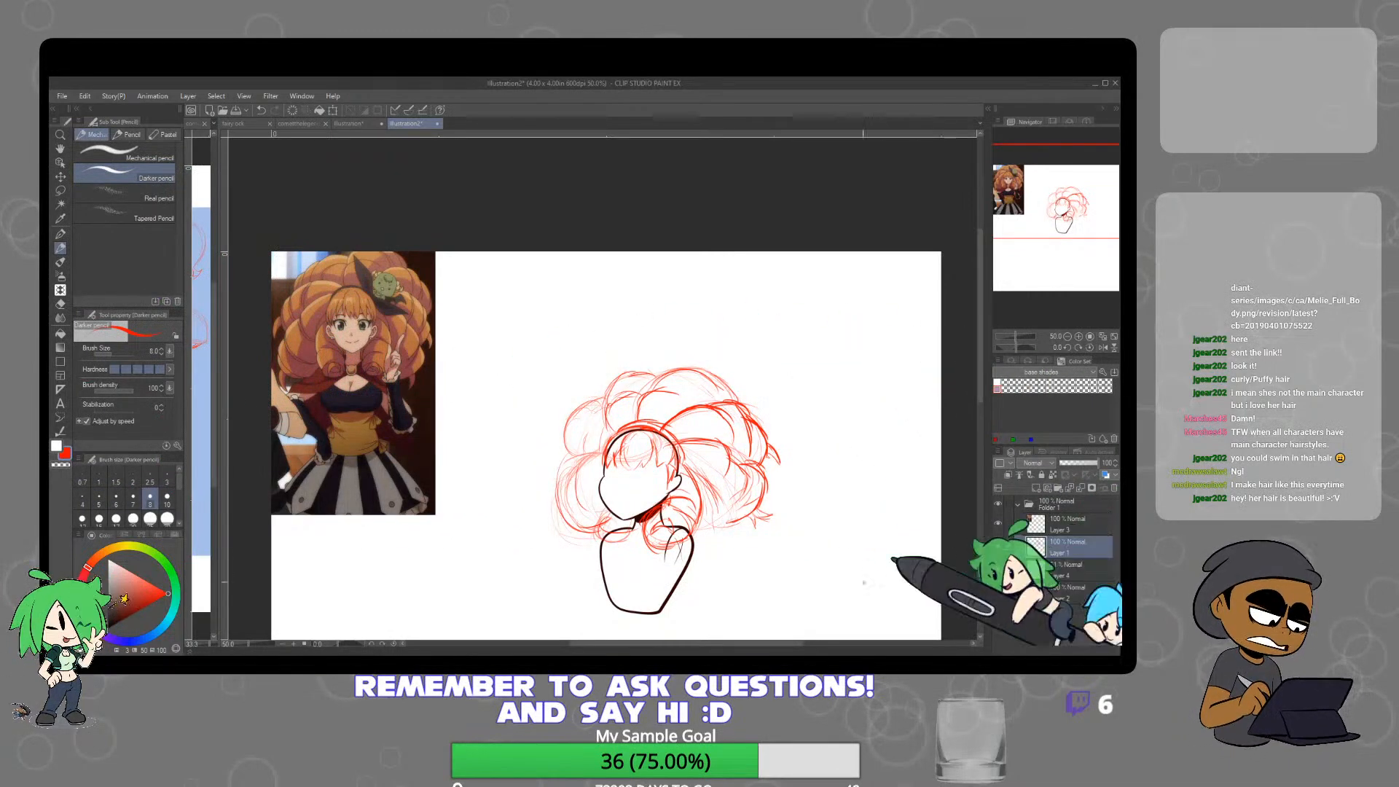
Hide the reference and refined hair layers, and delete the rough hair sketch on Layer 4
{"action": "left_click", "coordinate": [1072, 526]}
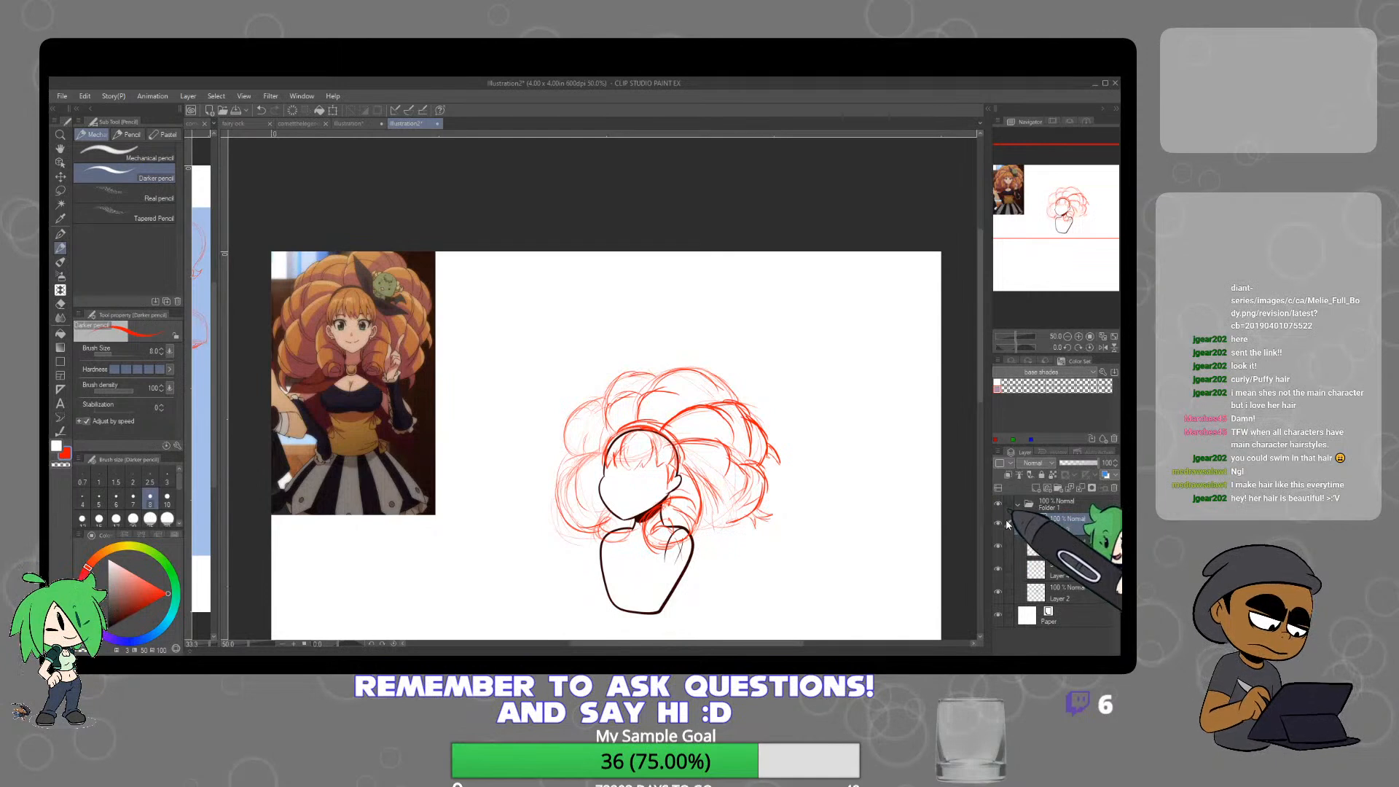
{"action": "left_click", "coordinate": [997, 546]}
{"action": "left_click", "coordinate": [996, 548]}
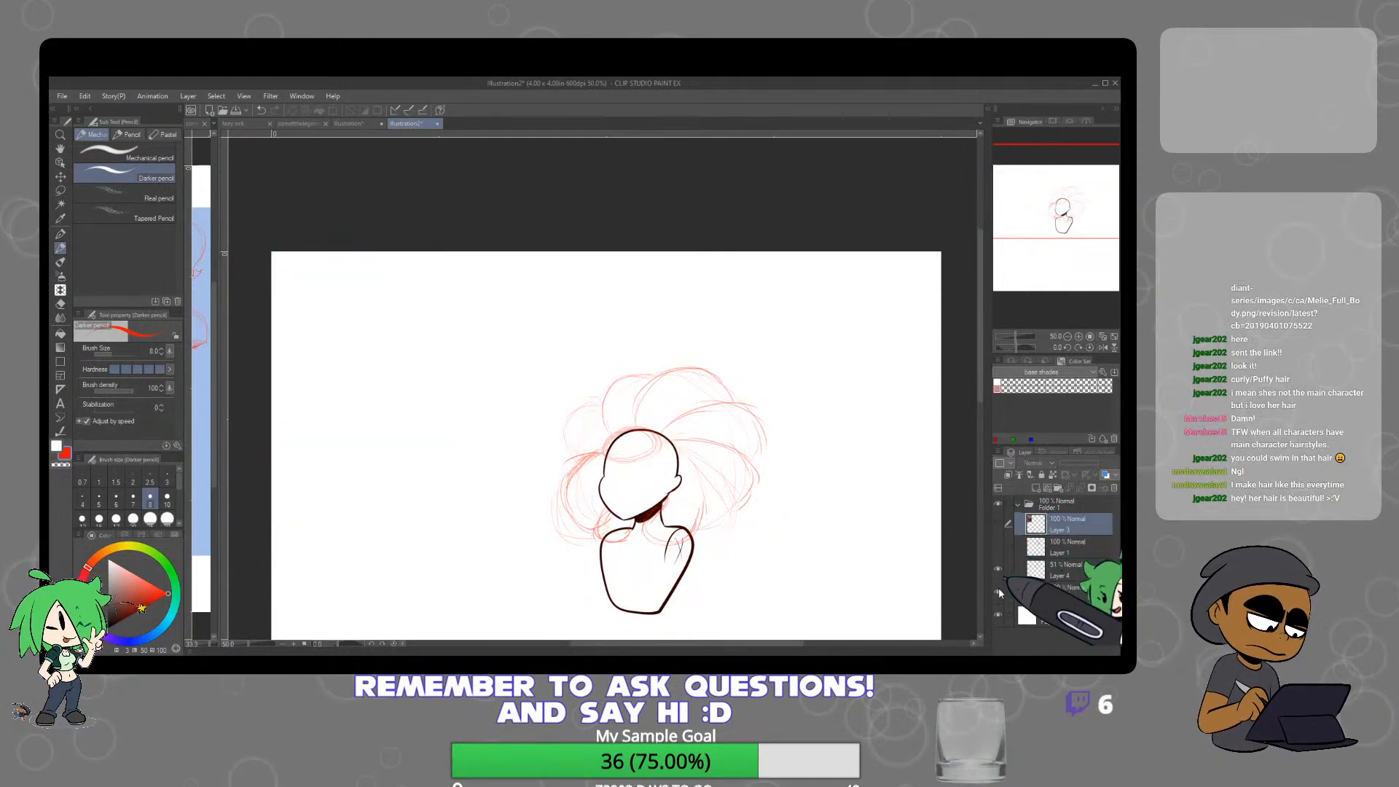
{"action": "left_click", "coordinate": [1059, 570]}
{"action": "left_click", "coordinate": [1113, 488]}
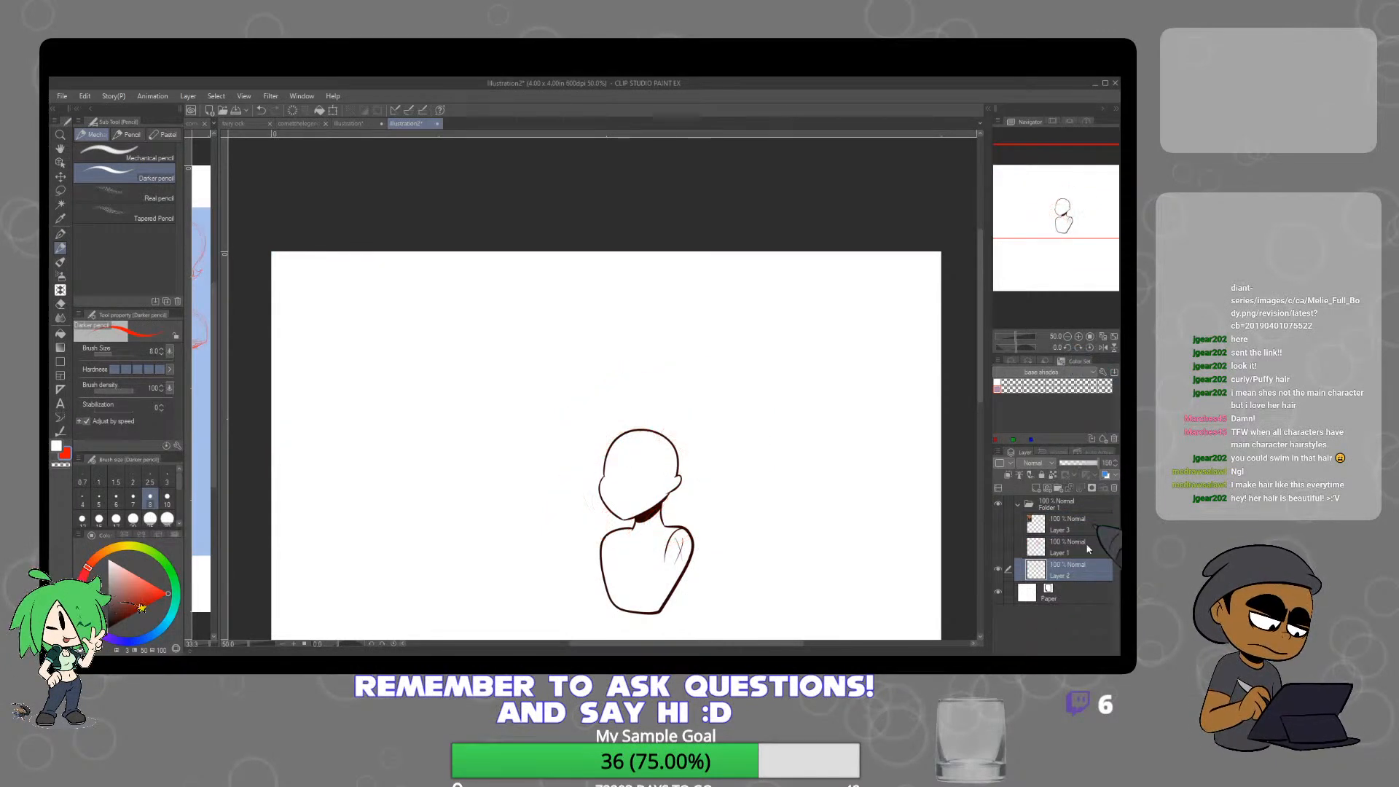
Move the bust's Layer 2 out of the folder to directly below it, and rename the folder as one
{"action": "left_click", "coordinate": [1064, 526]}
{"action": "left_click_drag", "start_coordinate": [1066, 570], "coordinate": [1048, 583]}
{"action": "left_click", "coordinate": [1019, 504]}
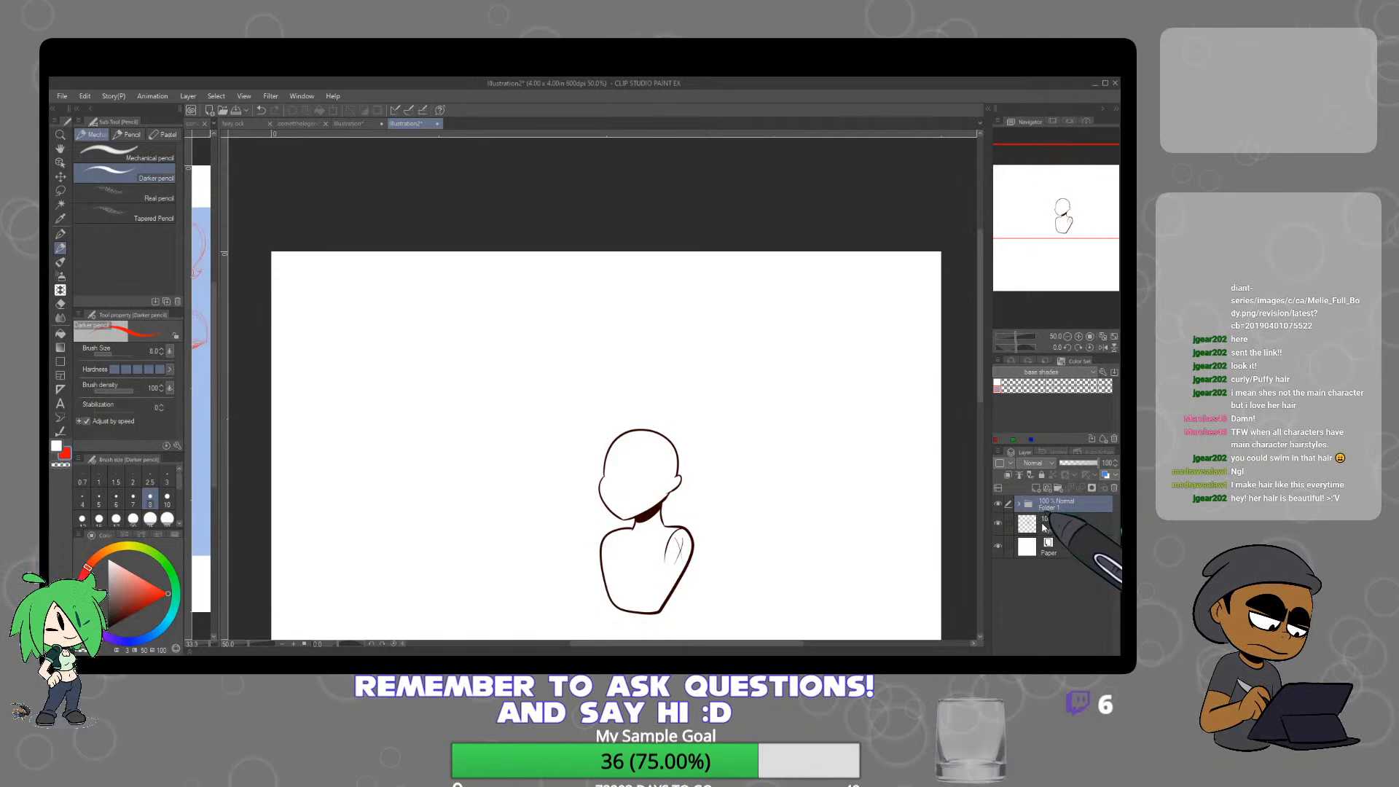
{"action": "type", "text": "one"}
{"action": "key", "text": "Return"}
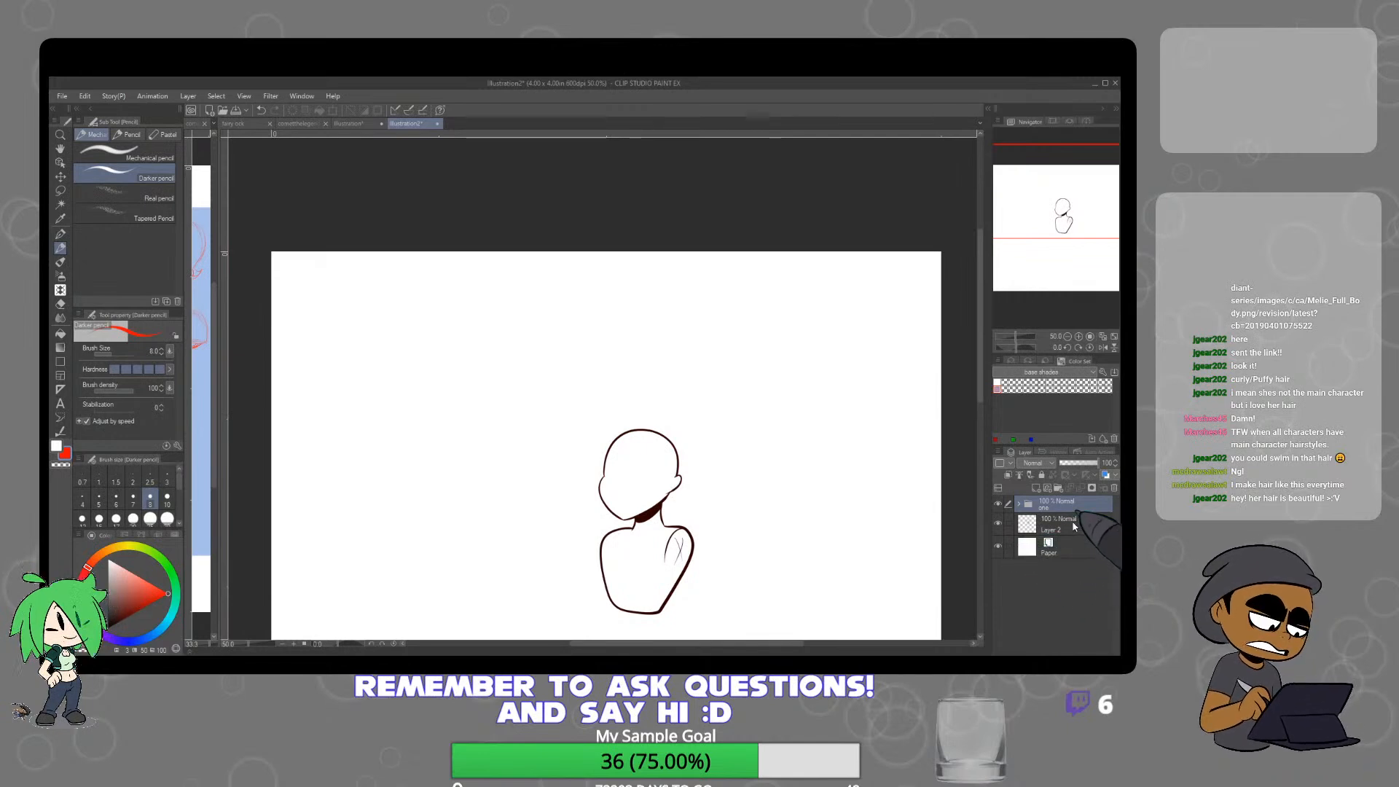
Paste the red-haired mermaid reference into a new folder at 211% scale, with an empty layer above it
{"action": "left_click", "coordinate": [1058, 487]}
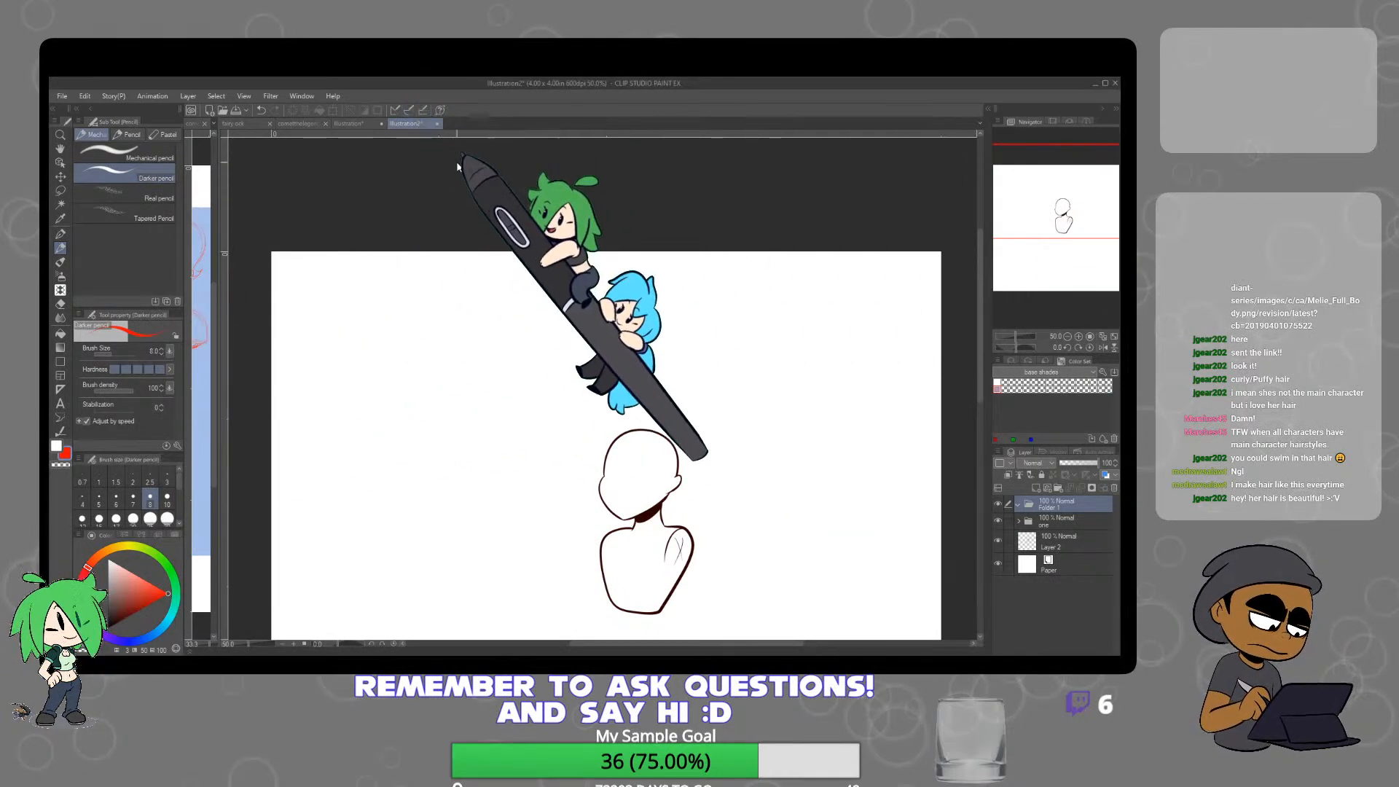
{"action": "key", "text": "ctrl+v"}
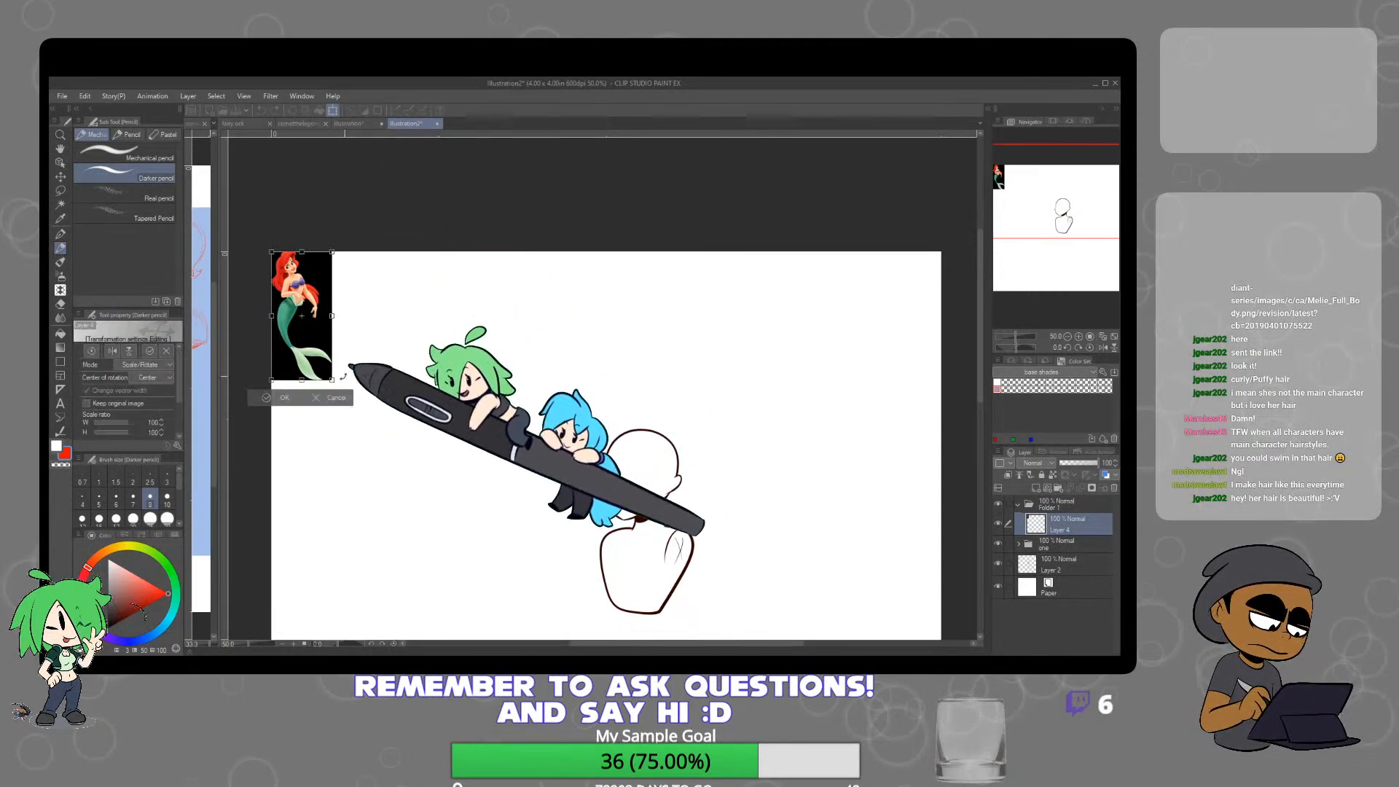
{"action": "key", "text": "ctrl+t"}
{"action": "left_click_drag", "start_coordinate": [486, 522], "coordinate": [487, 523]}
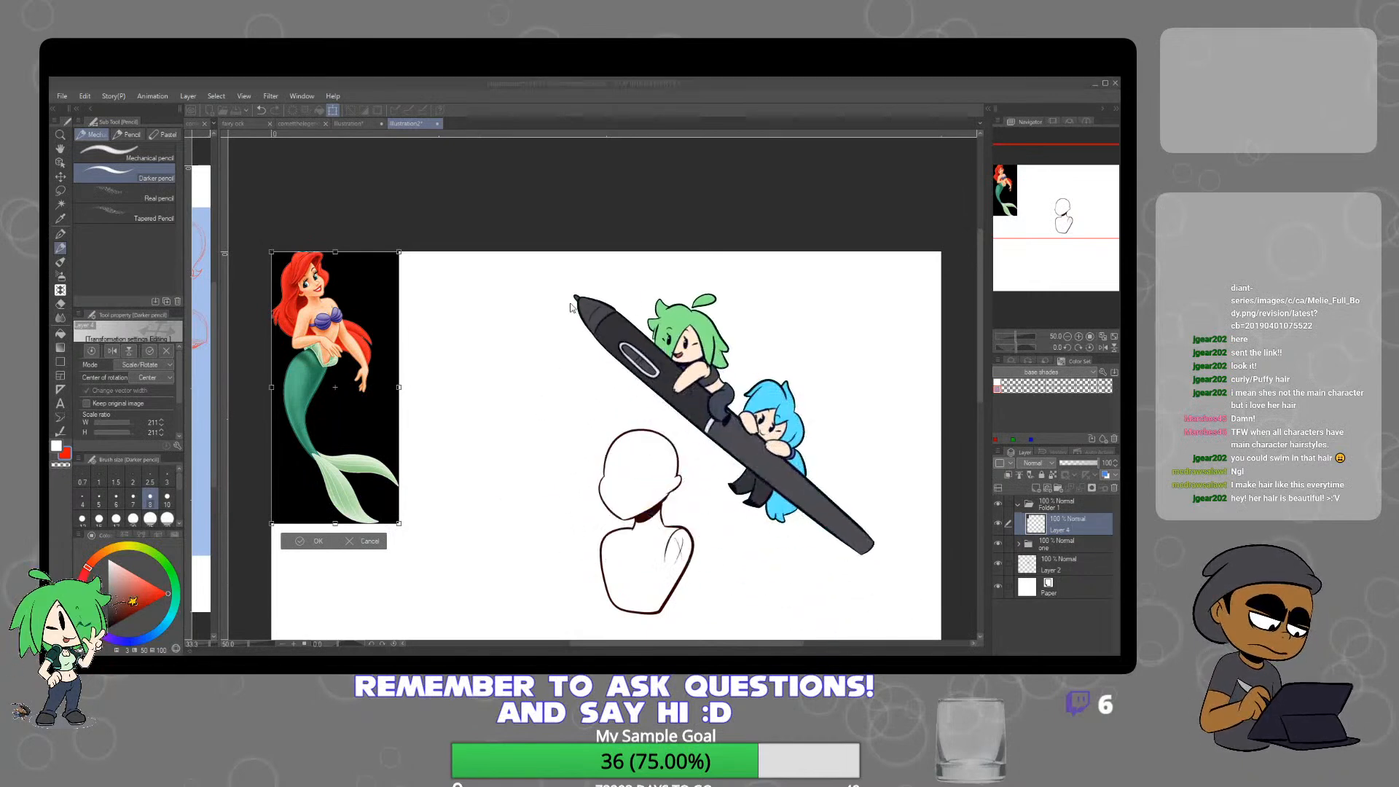
{"action": "key", "text": "Return"}
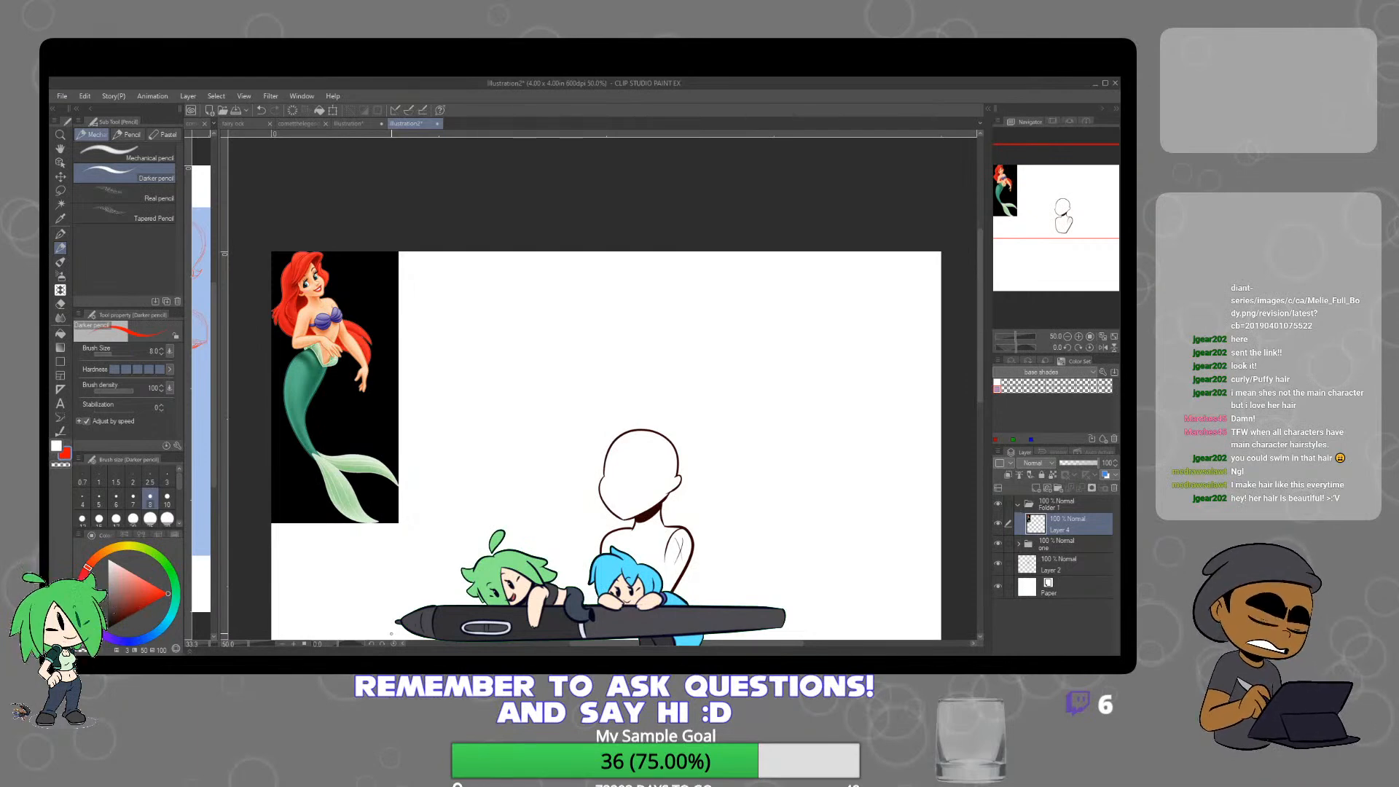
{"action": "left_click", "coordinate": [1038, 489]}
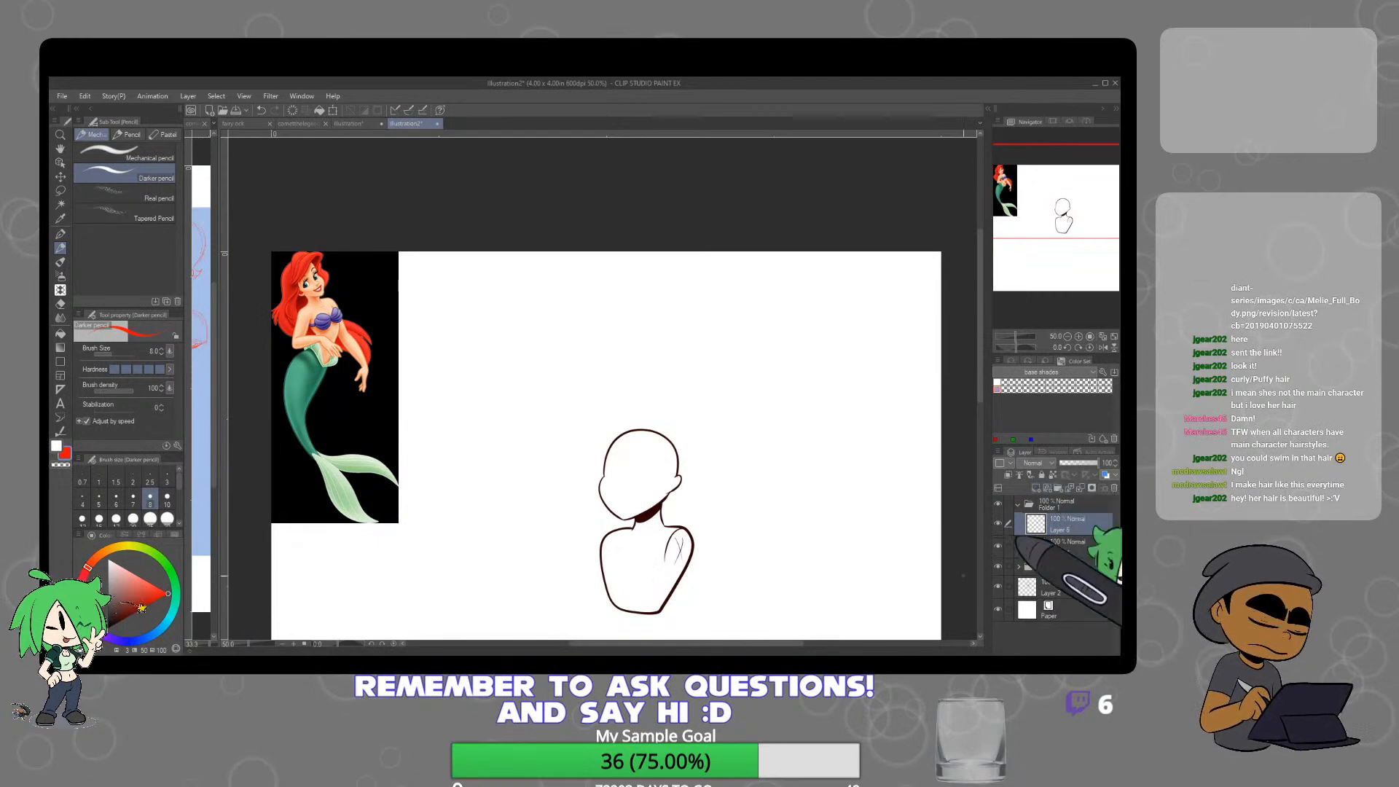
Outline the mermaid's hair masses in blue around the head, behind the torso and trailing past the arm, and undo the outlines
{"action": "scroll", "coordinate": [339, 272], "scroll_direction": "up", "scroll_amount": 3}
{"action": "left_click_drag", "start_coordinate": [418, 328], "coordinate": [533, 351]}
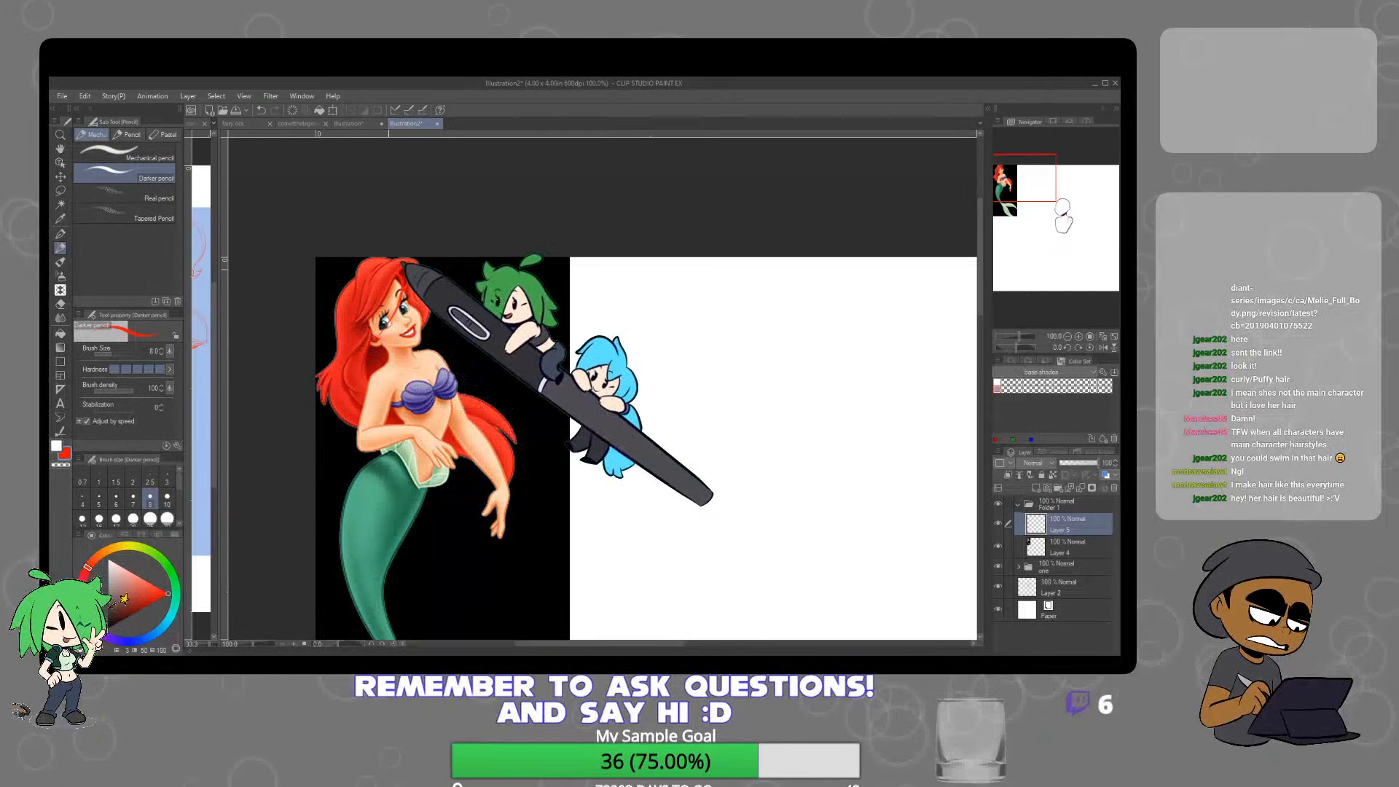
{"action": "left_click", "coordinate": [141, 639]}
{"action": "mouse_move", "coordinate": [362, 279]}
{"action": "left_mouse_down"}
{"action": "mouse_move", "coordinate": [362, 339]}
{"action": "mouse_move", "coordinate": [413, 288]}
{"action": "mouse_move", "coordinate": [355, 281]}
{"action": "left_mouse_up"}
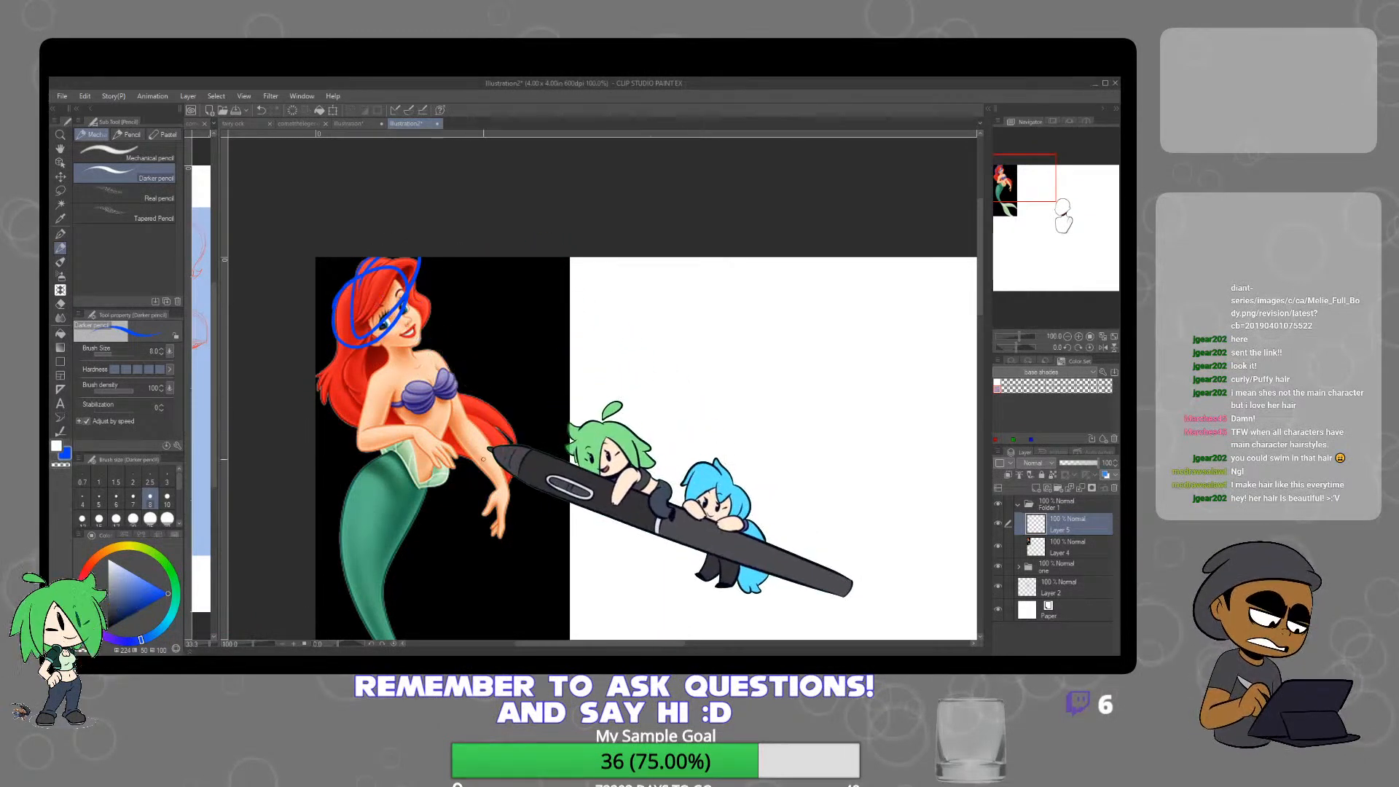
{"action": "mouse_move", "coordinate": [340, 344]}
{"action": "left_mouse_down"}
{"action": "mouse_move", "coordinate": [337, 427]}
{"action": "mouse_move", "coordinate": [420, 456]}
{"action": "mouse_move", "coordinate": [469, 423]}
{"action": "mouse_move", "coordinate": [412, 343]}
{"action": "left_mouse_up"}
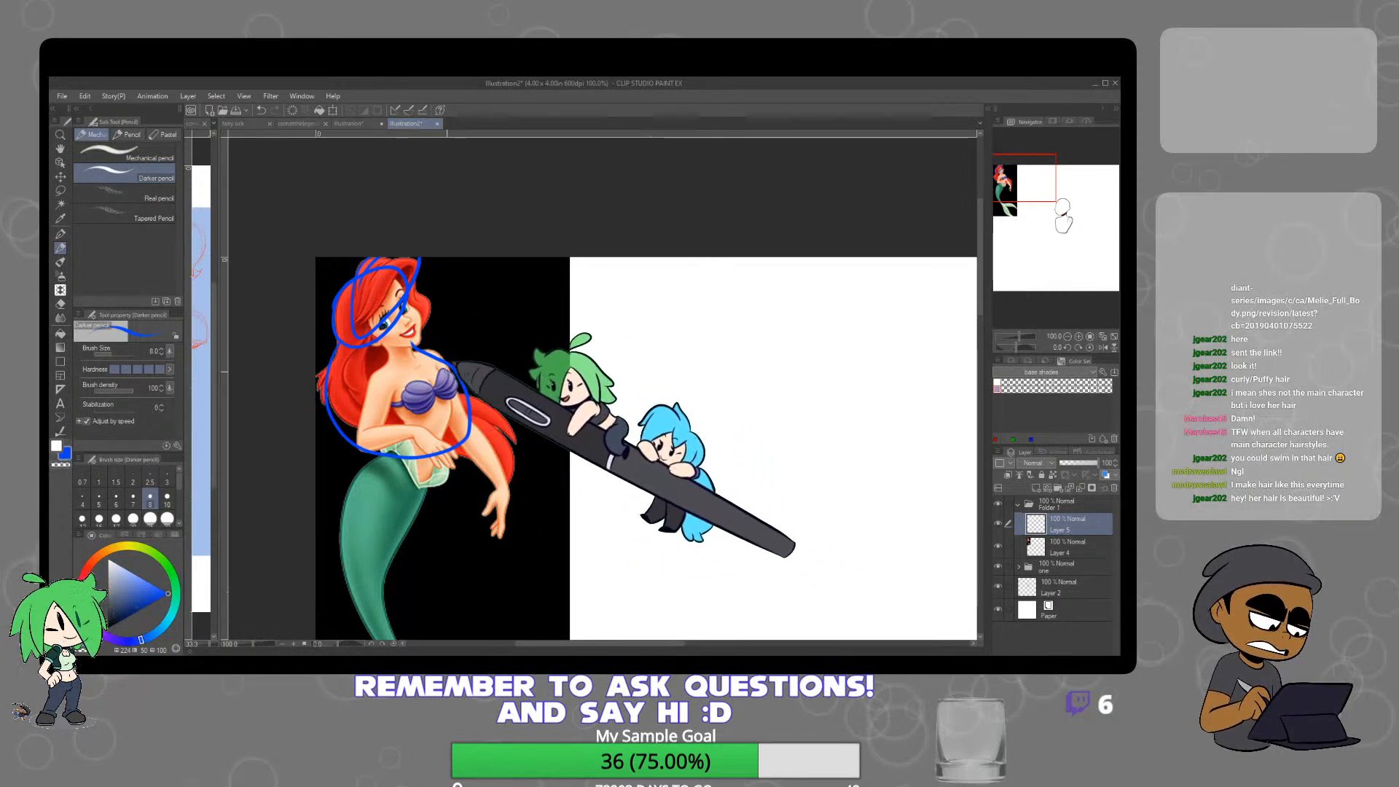
{"action": "mouse_move", "coordinate": [447, 452]}
{"action": "left_mouse_down"}
{"action": "mouse_move", "coordinate": [537, 523]}
{"action": "mouse_move", "coordinate": [464, 376]}
{"action": "left_mouse_up"}
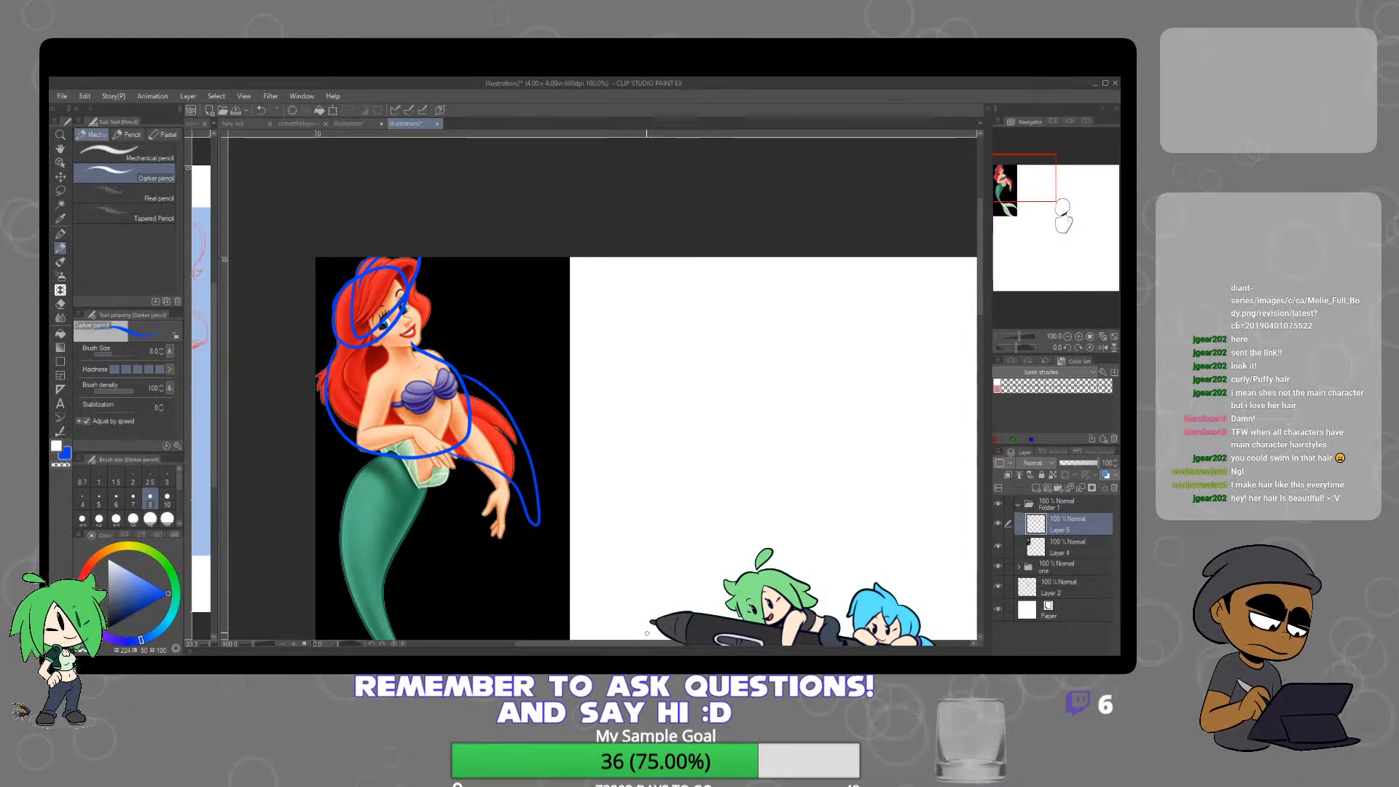
{"action": "key", "text": "ctrl+z"}
{"action": "key", "text": "ctrl+z"}
{"action": "key", "text": "ctrl+z"}
{"action": "key", "text": "ctrl+z"}
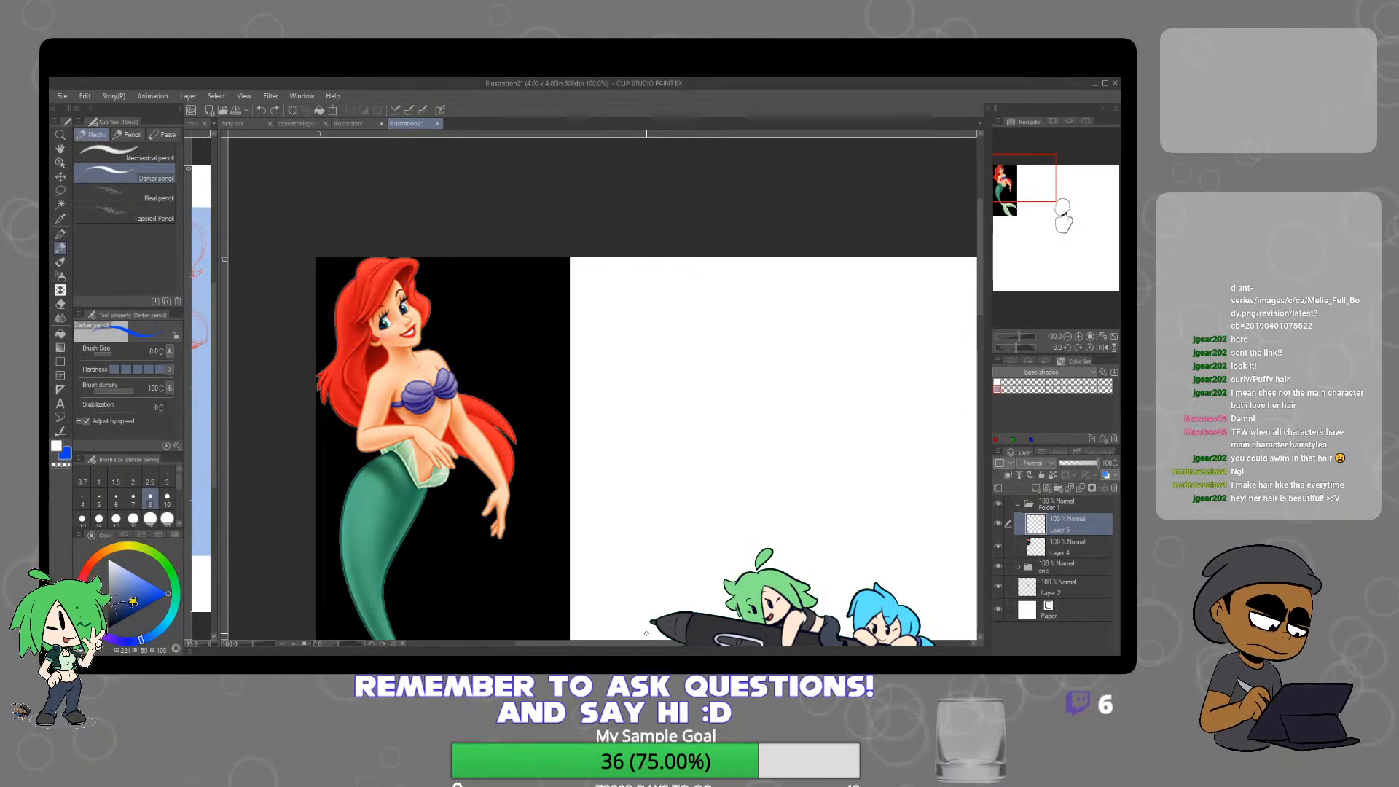
Switch the pencil back to red and sketch two rounded hair volumes over the crown and swept bangs of the bust's head
{"action": "key", "text": "ctrl+minus"}
{"action": "left_click_drag", "start_coordinate": [715, 548], "coordinate": [627, 331]}
{"action": "mouse_move", "coordinate": [803, 501]}
{"action": "left_mouse_down"}
{"action": "mouse_move", "coordinate": [731, 441]}
{"action": "mouse_move", "coordinate": [734, 490]}
{"action": "mouse_move", "coordinate": [720, 497]}
{"action": "left_mouse_up"}
{"action": "key", "text": "ctrl+minus"}
{"action": "left_click", "coordinate": [90, 564]}
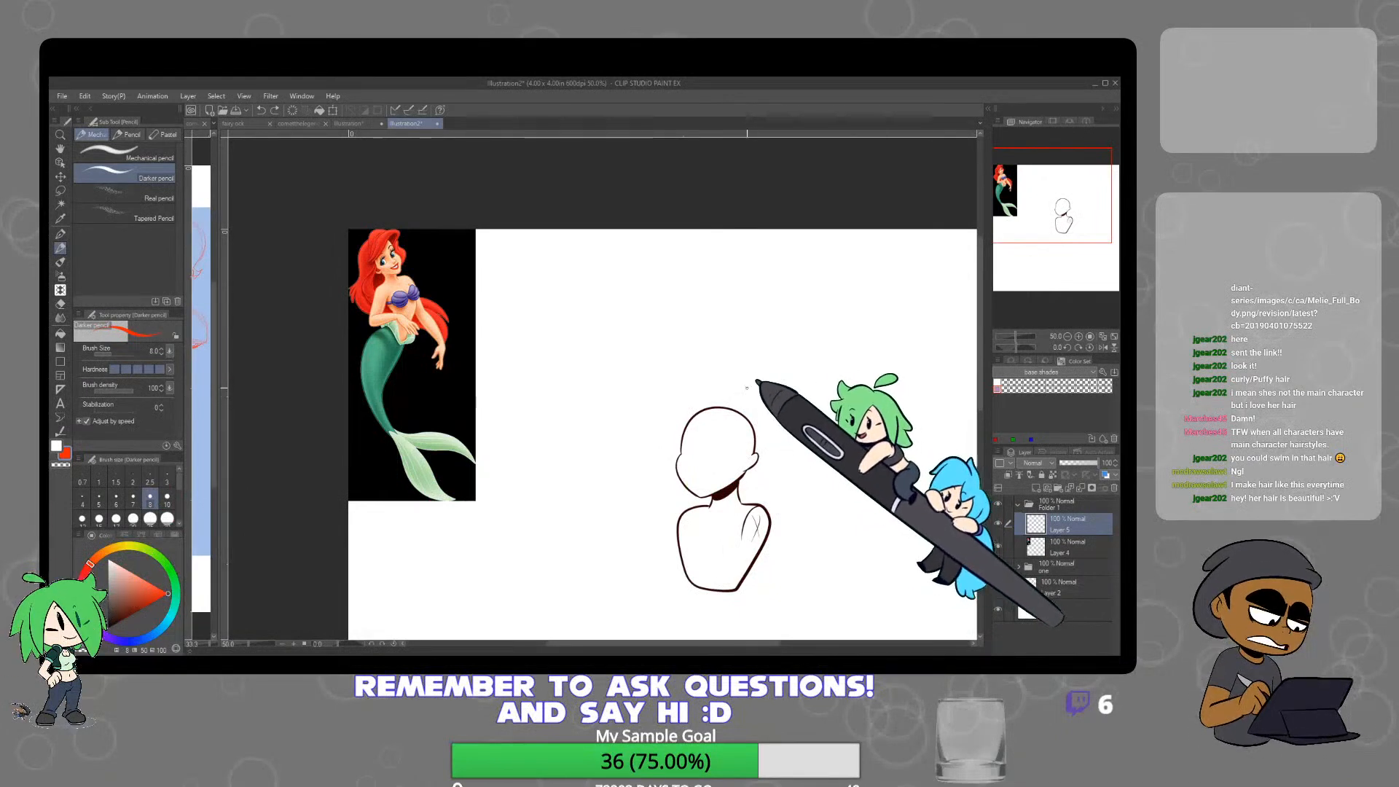
{"action": "mouse_move", "coordinate": [772, 429]}
{"action": "left_mouse_down"}
{"action": "mouse_move", "coordinate": [712, 386]}
{"action": "mouse_move", "coordinate": [692, 409]}
{"action": "mouse_move", "coordinate": [711, 397]}
{"action": "mouse_move", "coordinate": [771, 435]}
{"action": "mouse_move", "coordinate": [699, 399]}
{"action": "mouse_move", "coordinate": [727, 439]}
{"action": "mouse_move", "coordinate": [696, 442]}
{"action": "mouse_move", "coordinate": [671, 406]}
{"action": "mouse_move", "coordinate": [757, 430]}
{"action": "left_mouse_up"}
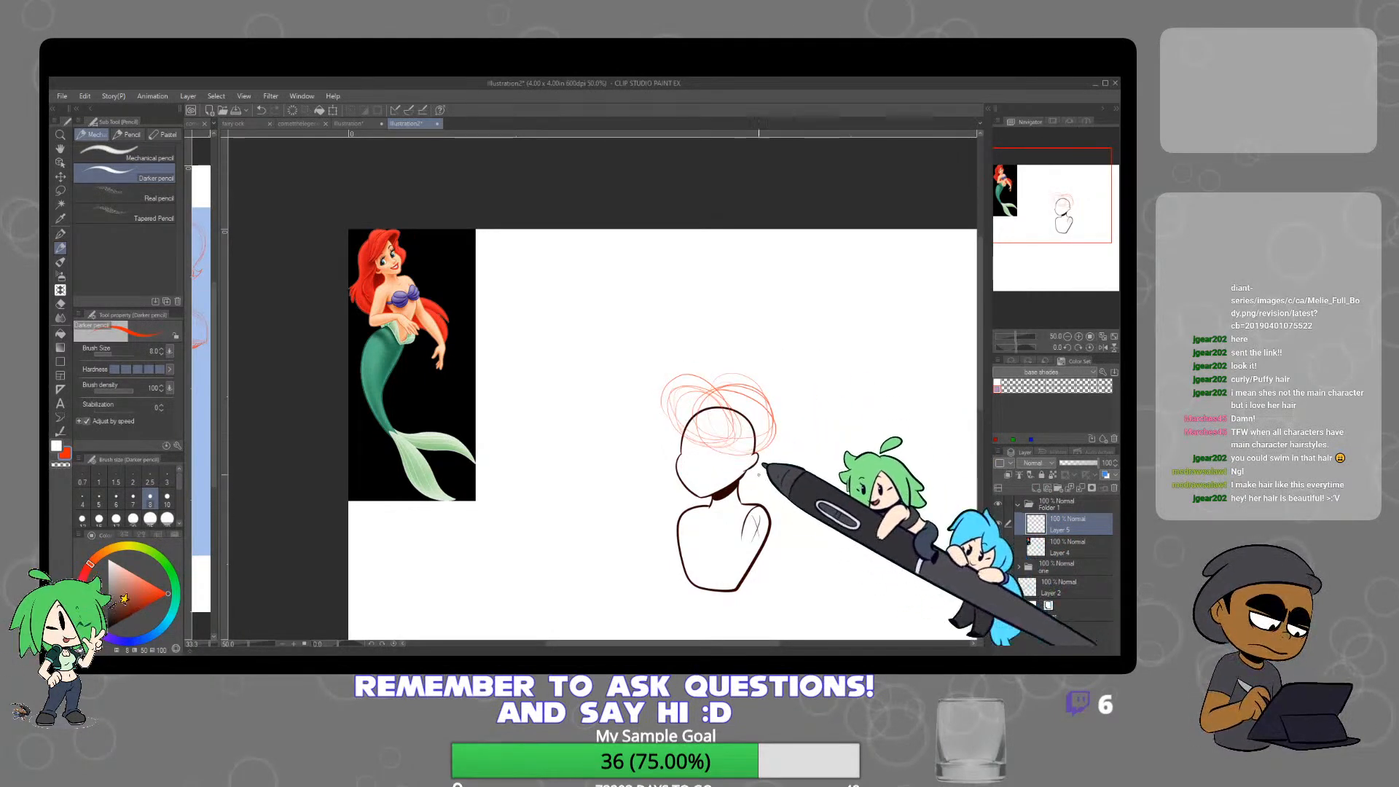
{"action": "mouse_move", "coordinate": [660, 401]}
{"action": "left_mouse_down"}
{"action": "mouse_move", "coordinate": [726, 429]}
{"action": "mouse_move", "coordinate": [677, 418]}
{"action": "mouse_move", "coordinate": [703, 408]}
{"action": "mouse_move", "coordinate": [660, 397]}
{"action": "mouse_move", "coordinate": [707, 390]}
{"action": "left_mouse_up"}
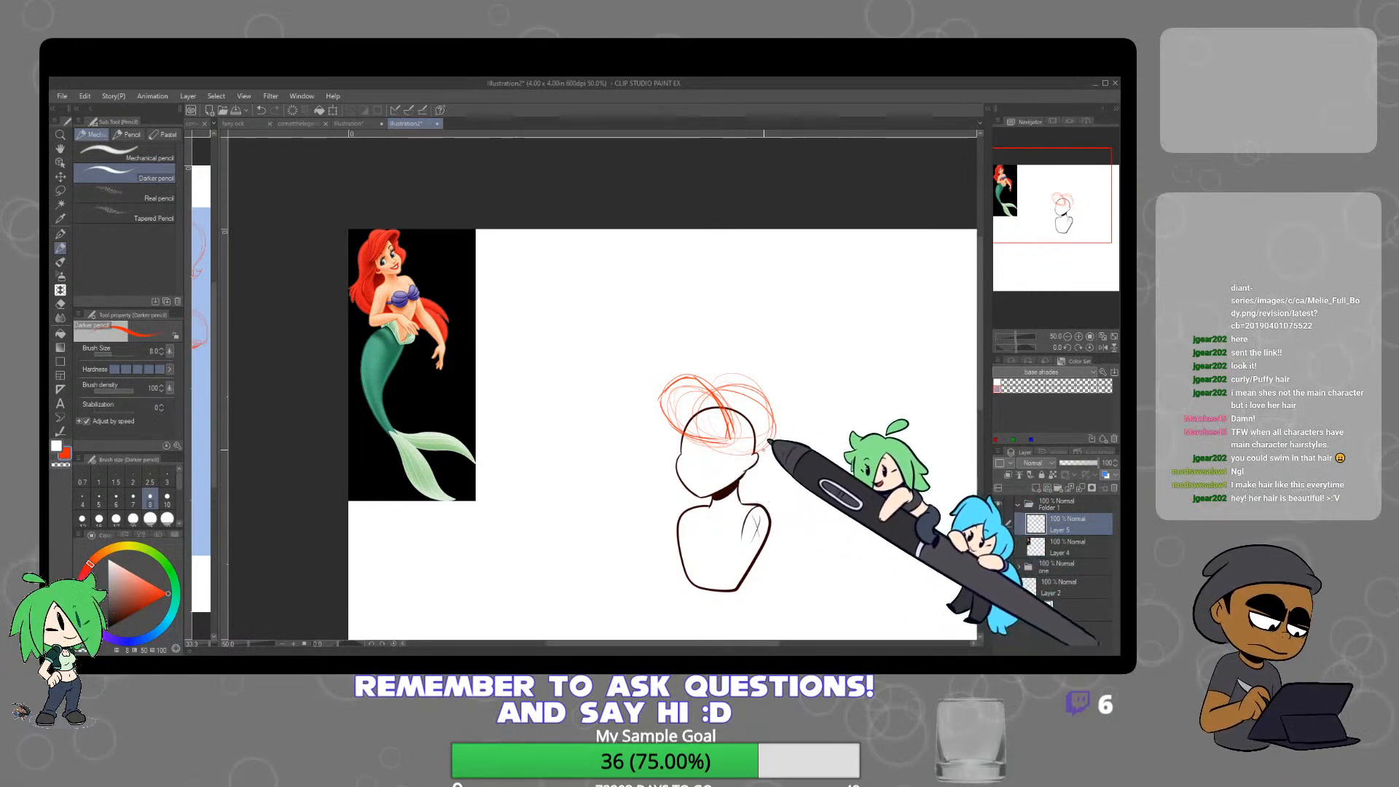
Sketch loose red guide strokes for the hair falling behind the head, around the shoulders and torso, and beside the face
{"action": "left_click_drag", "start_coordinate": [774, 437], "coordinate": [785, 481]}
{"action": "mouse_move", "coordinate": [772, 429]}
{"action": "left_mouse_down"}
{"action": "mouse_move", "coordinate": [802, 523]}
{"action": "mouse_move", "coordinate": [755, 567]}
{"action": "left_mouse_up"}
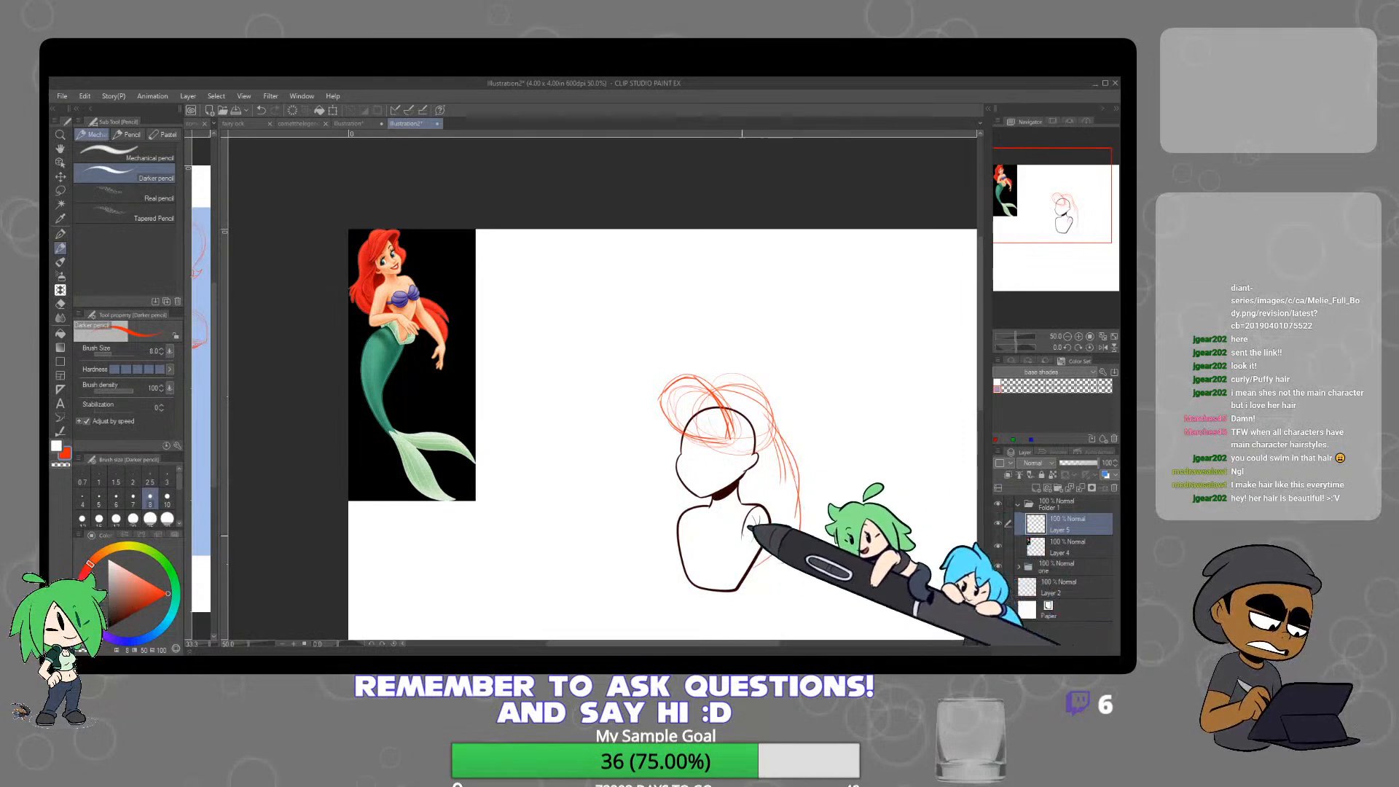
{"action": "mouse_move", "coordinate": [694, 501]}
{"action": "left_mouse_down"}
{"action": "mouse_move", "coordinate": [685, 564]}
{"action": "mouse_move", "coordinate": [667, 526]}
{"action": "mouse_move", "coordinate": [741, 599]}
{"action": "left_mouse_up"}
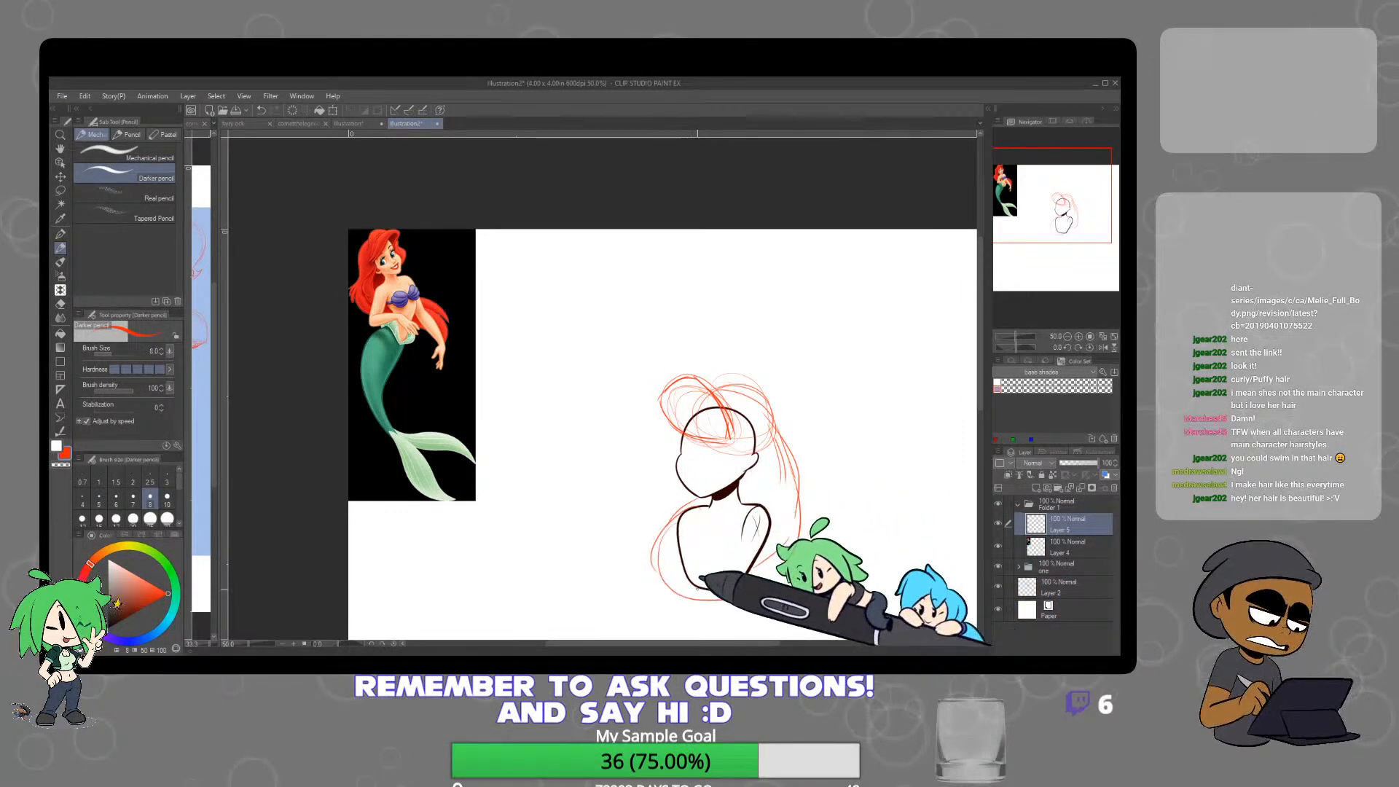
{"action": "left_click_drag", "start_coordinate": [733, 458], "coordinate": [718, 486]}
{"action": "mouse_move", "coordinate": [730, 447]}
{"action": "left_mouse_down"}
{"action": "mouse_move", "coordinate": [729, 477]}
{"action": "mouse_move", "coordinate": [706, 489]}
{"action": "left_mouse_up"}
{"action": "key", "text": "e"}
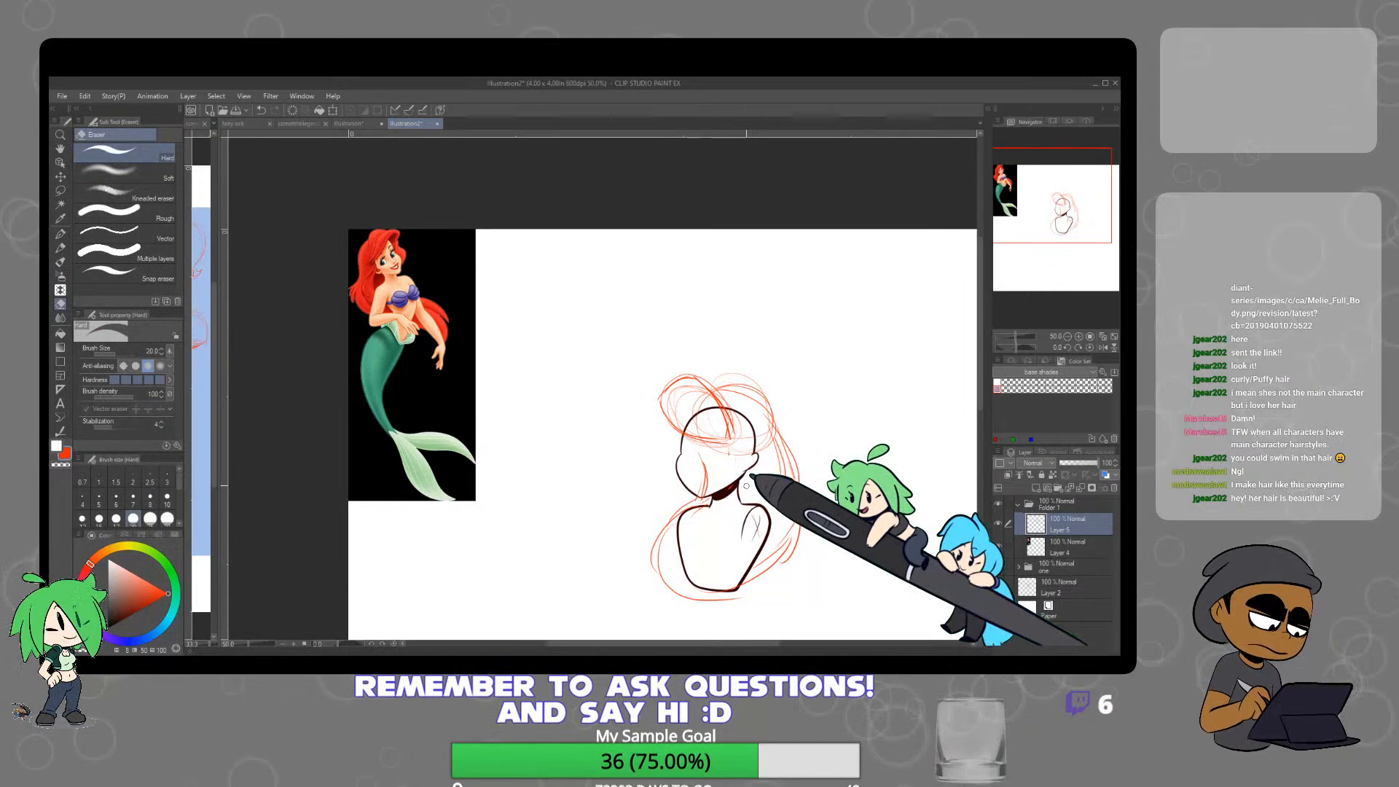
Extend the rough hair mass below the bust with the Darker pencil, sweeping it into a long tail
{"action": "scroll", "coordinate": [804, 531], "scroll_direction": "down", "scroll_amount": 2}
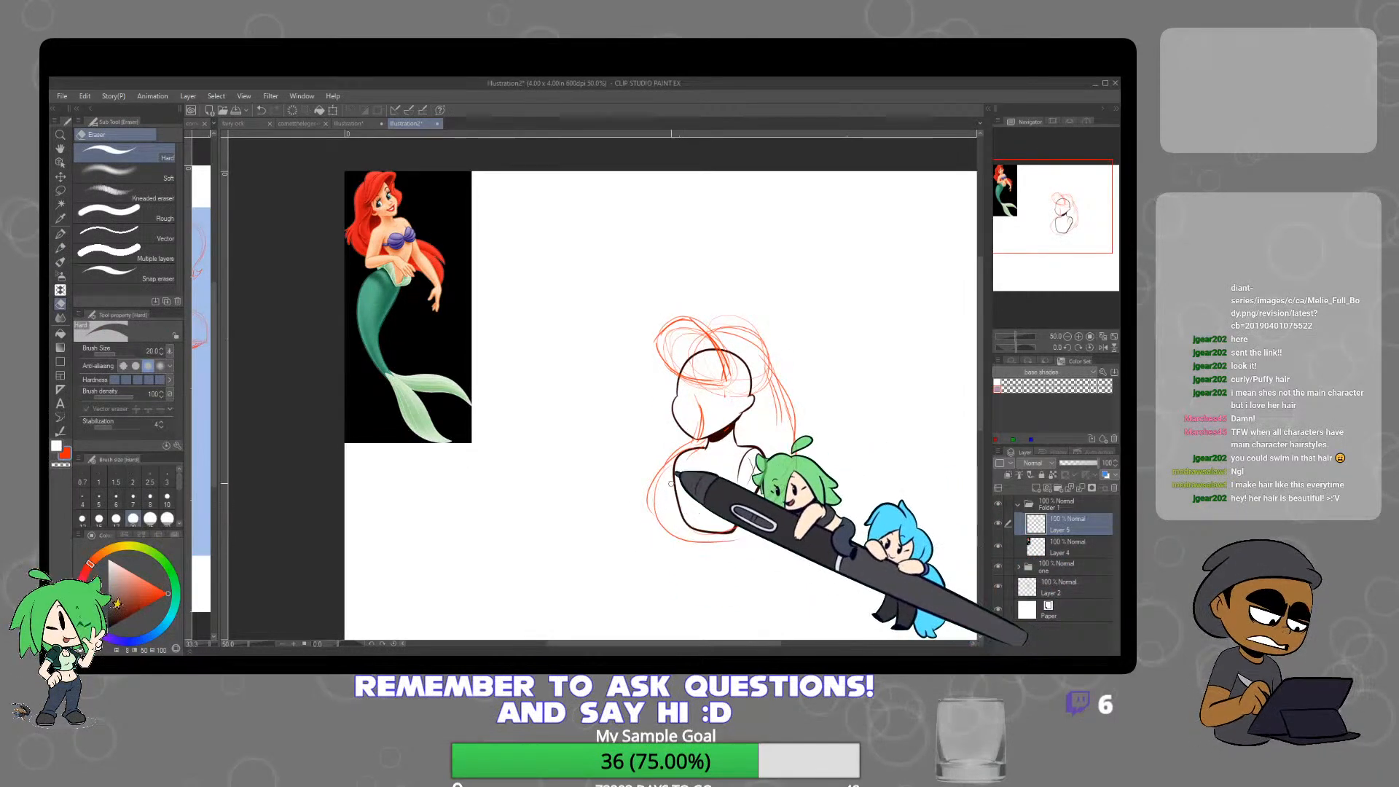
{"action": "key", "text": "p"}
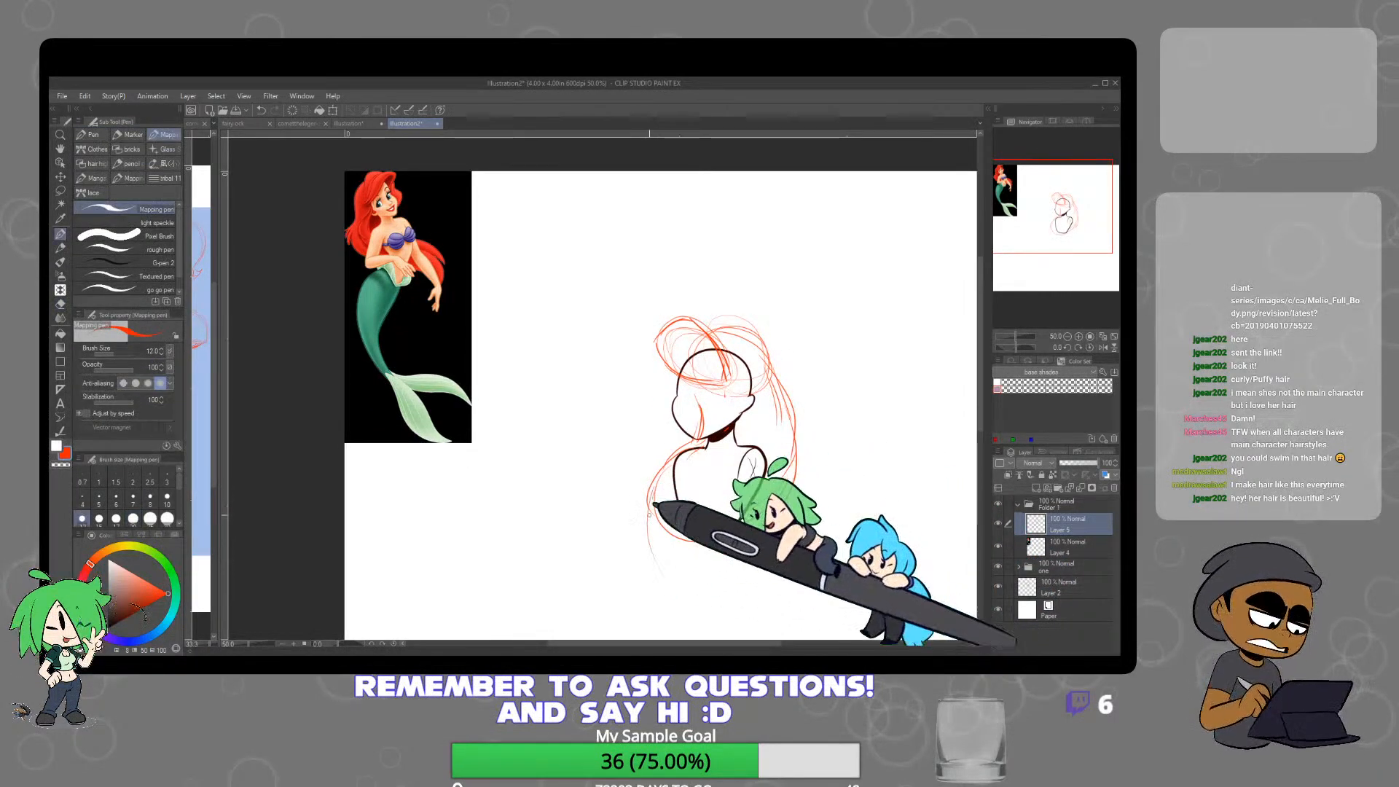
{"action": "key", "text": "p"}
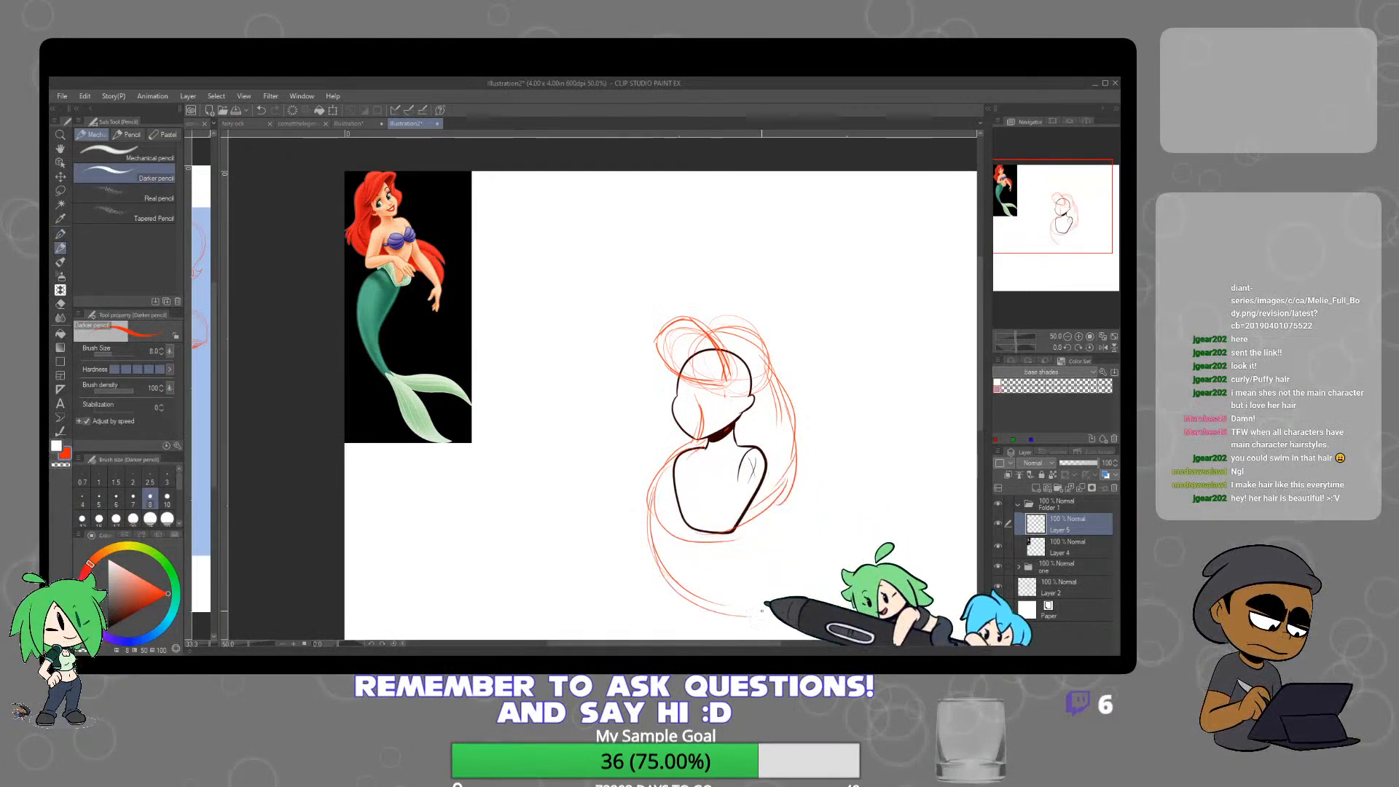
{"action": "left_click_drag", "start_coordinate": [769, 605], "coordinate": [803, 608]}
{"action": "left_click_drag", "start_coordinate": [742, 534], "coordinate": [792, 601]}
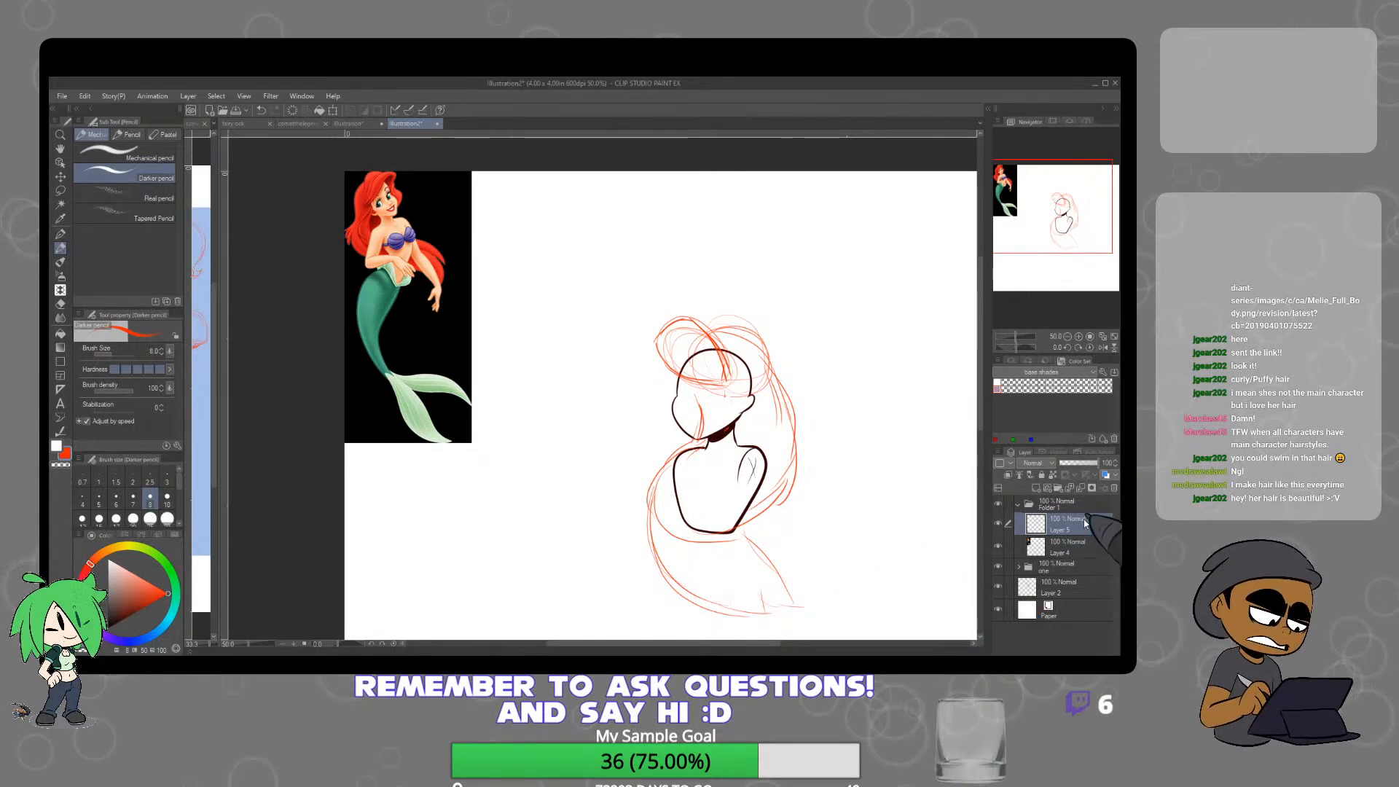
Add a new layer above the rough hair sketch, fade the sketch layer to 36% opacity, and make the new layer active
{"action": "left_click", "coordinate": [1086, 481]}
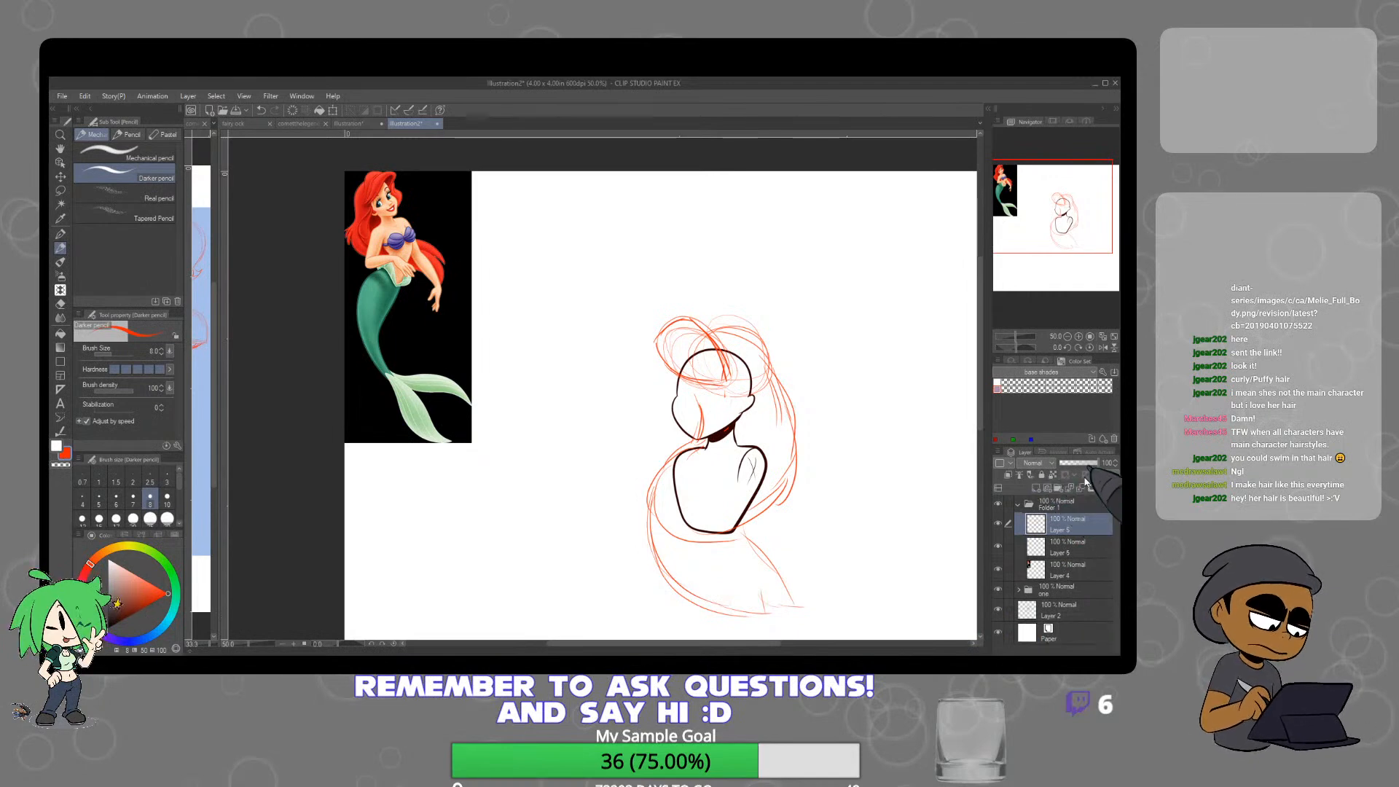
{"action": "left_click_drag", "start_coordinate": [1097, 462], "coordinate": [1066, 464]}
{"action": "left_click", "coordinate": [1065, 546]}
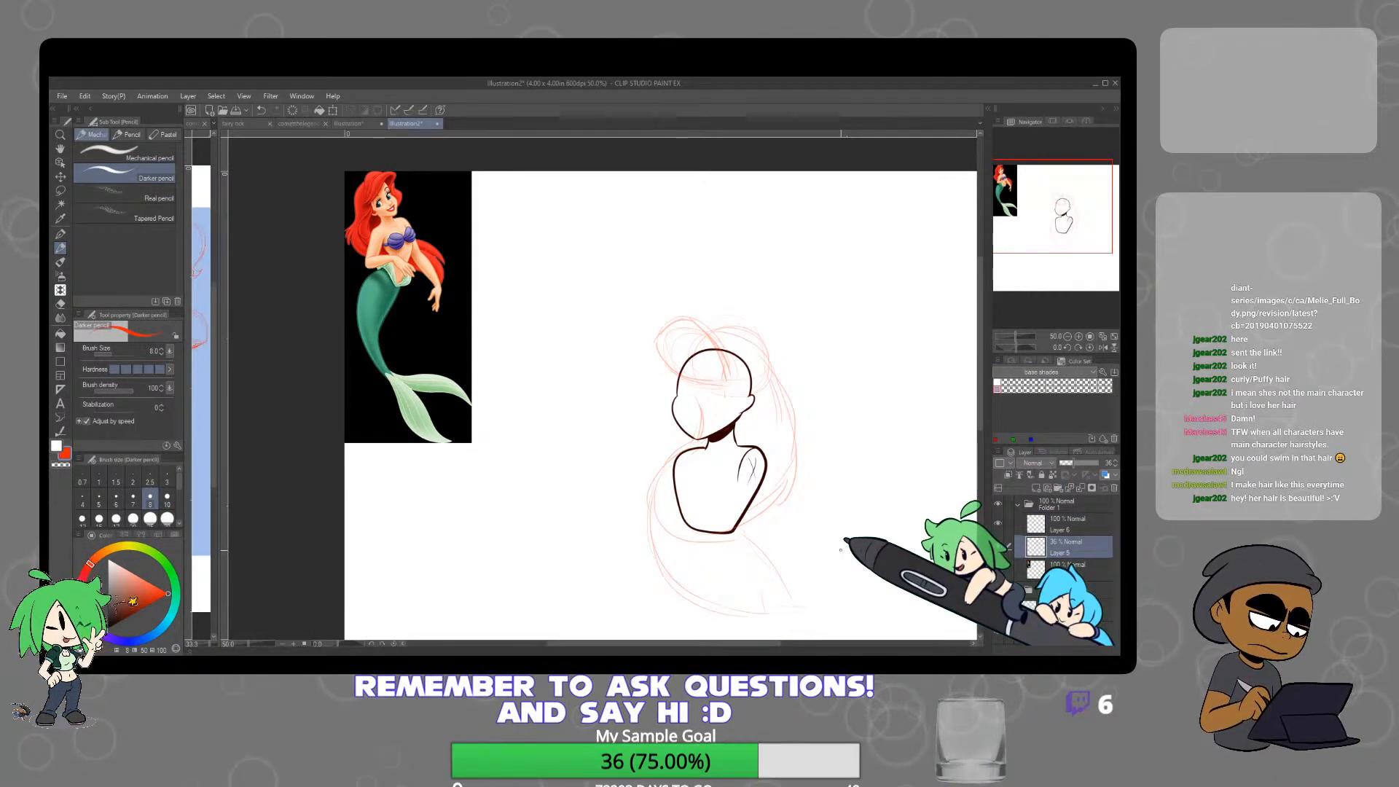
{"action": "left_click", "coordinate": [1071, 524]}
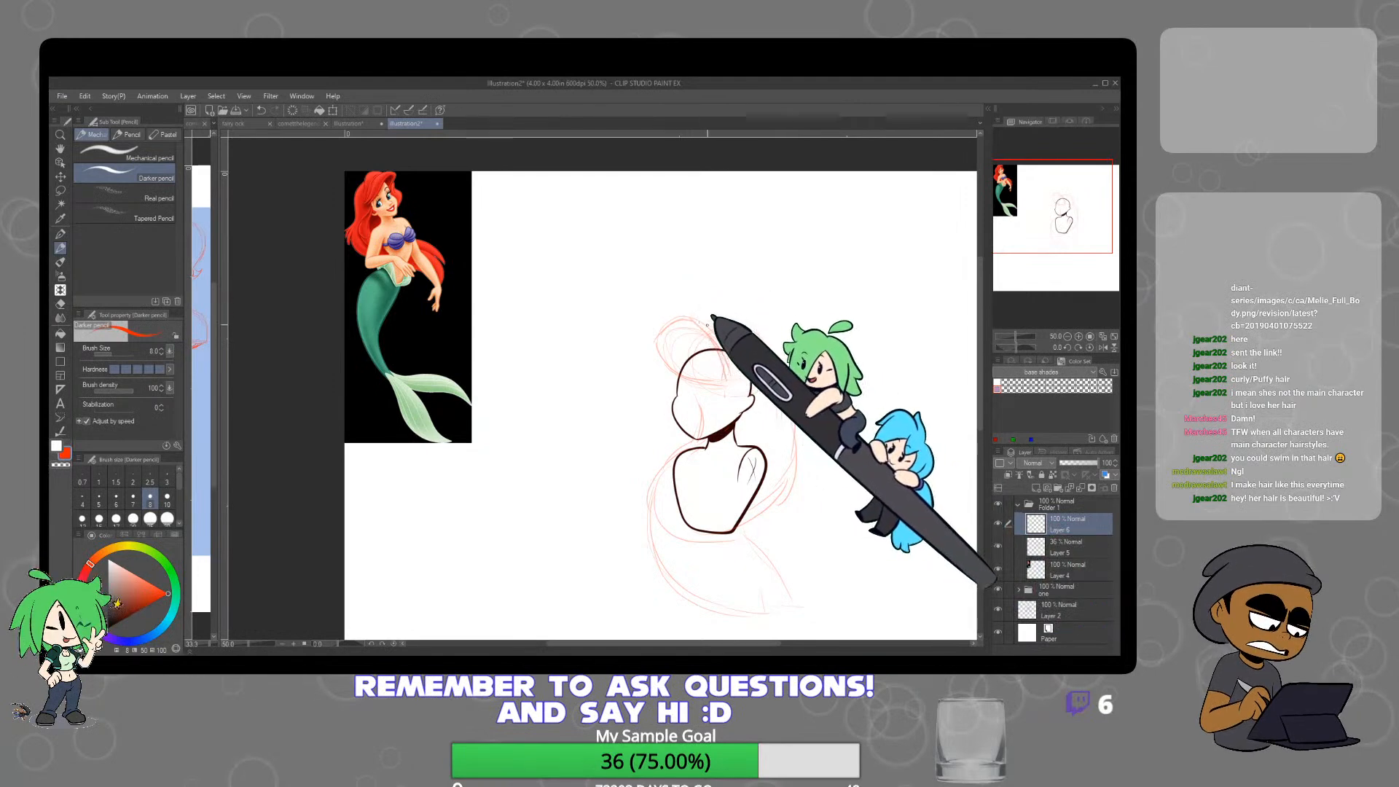
Mark the swoop of the mermaid's bangs in red on the reference image, and undo the marks
{"action": "scroll", "coordinate": [395, 180], "scroll_direction": "up", "scroll_amount": 3}
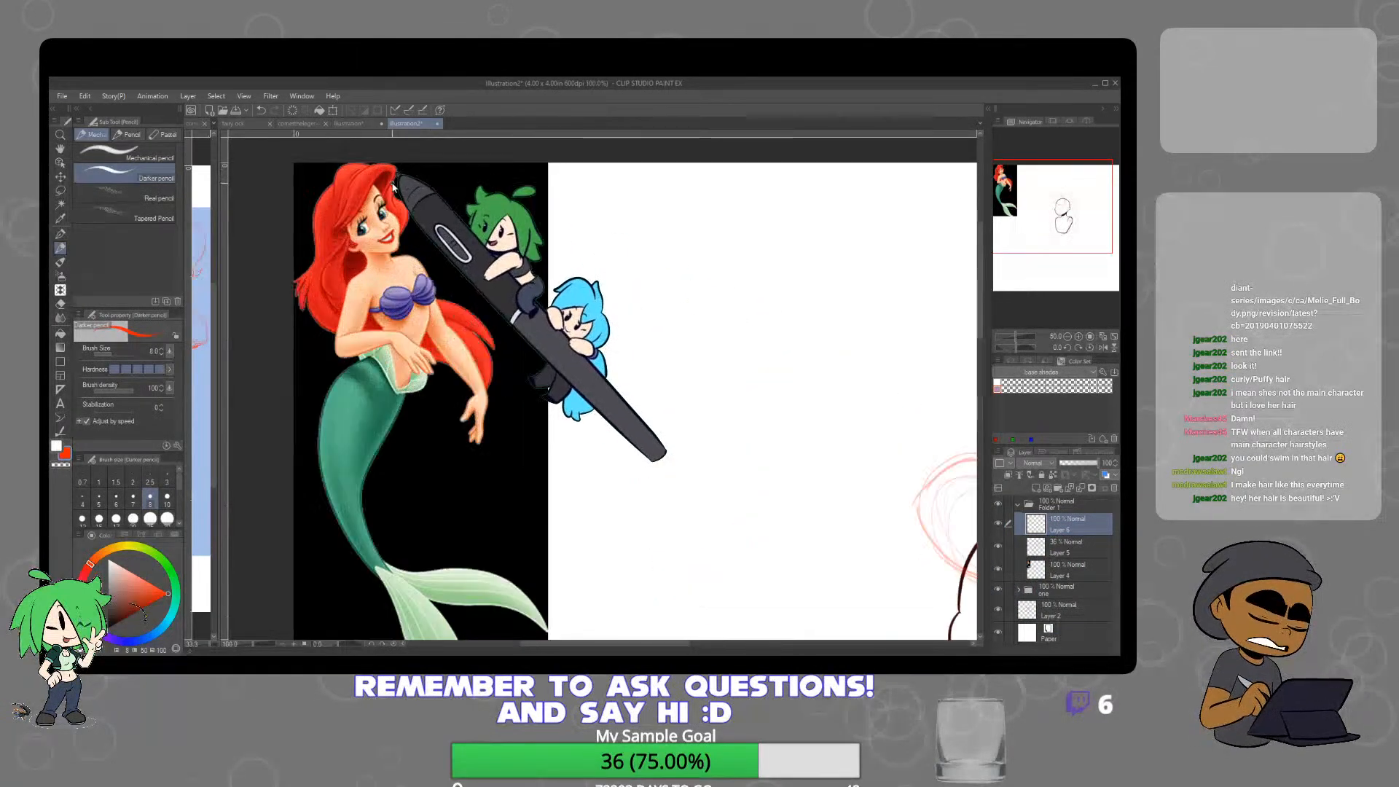
{"action": "mouse_move", "coordinate": [395, 160]}
{"action": "left_mouse_down"}
{"action": "mouse_move", "coordinate": [355, 208]}
{"action": "mouse_move", "coordinate": [410, 170]}
{"action": "mouse_move", "coordinate": [394, 160]}
{"action": "mouse_move", "coordinate": [455, 201]}
{"action": "mouse_move", "coordinate": [380, 187]}
{"action": "mouse_move", "coordinate": [456, 201]}
{"action": "left_mouse_up"}
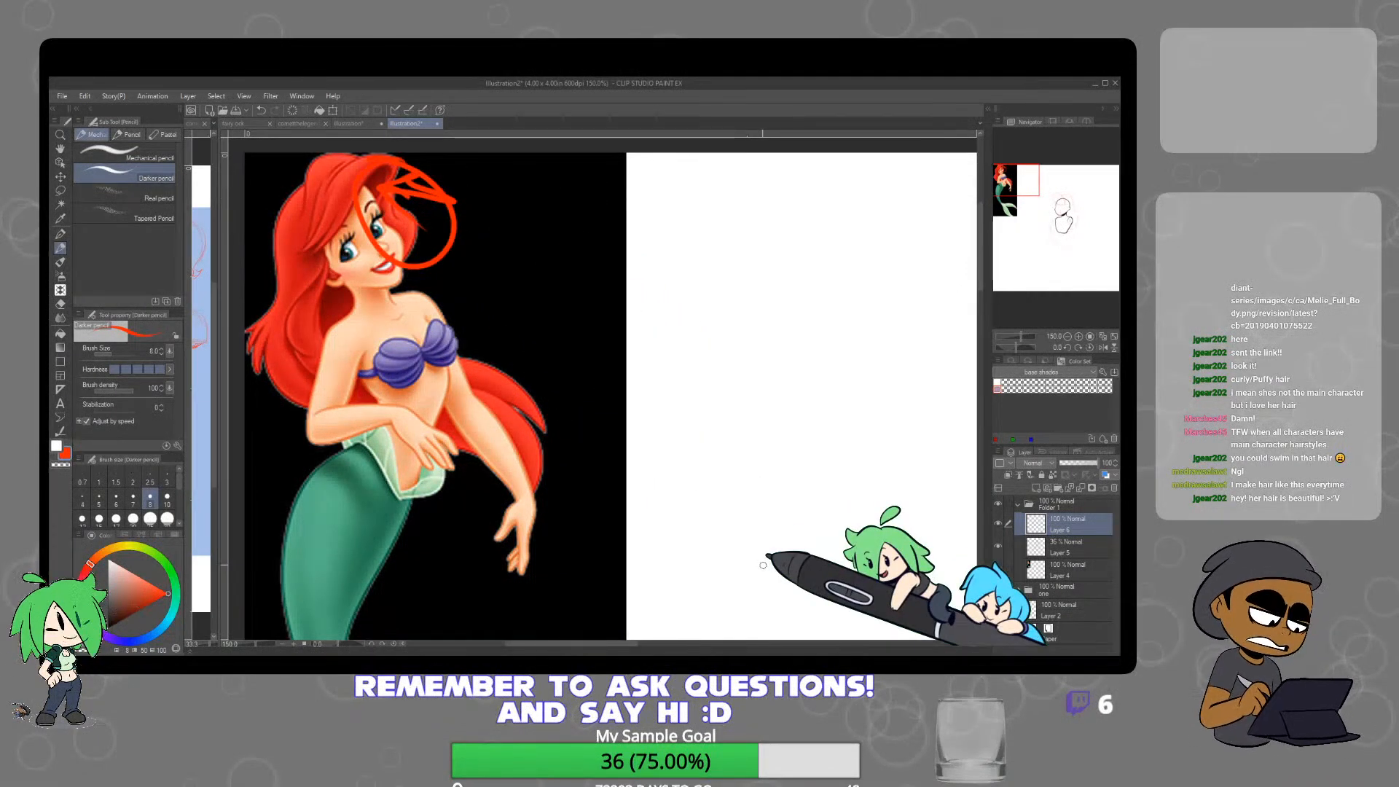
{"action": "key", "text": "ctrl+z"}
{"action": "key", "text": "ctrl+z"}
{"action": "key", "text": "ctrl+z"}
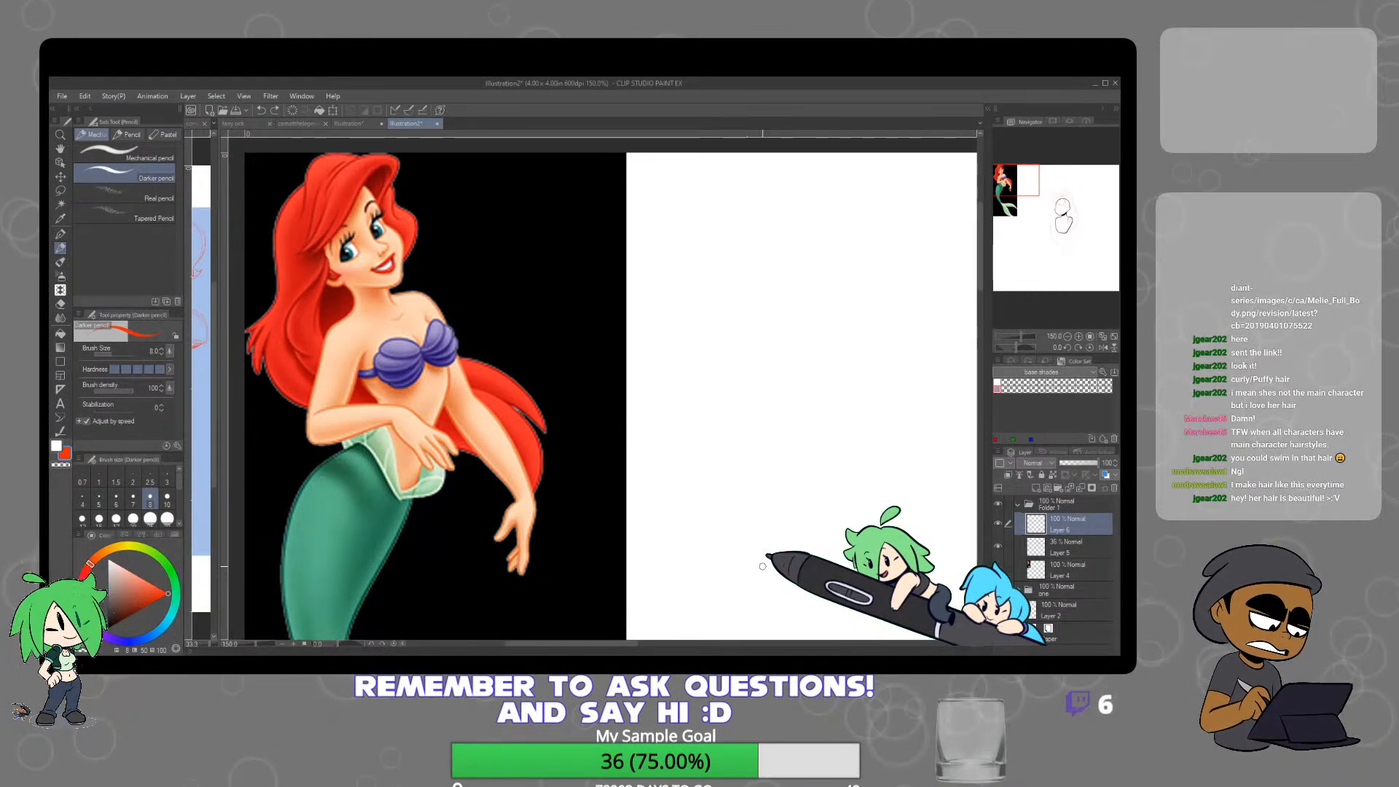
Draw the bust's swept-up bangs in darker red over the faded sketch, erasing stray lines and adding inner strands
{"action": "scroll", "coordinate": [762, 566], "scroll_direction": "down", "scroll_amount": 3}
{"action": "left_click_drag", "start_coordinate": [791, 527], "coordinate": [725, 442]}
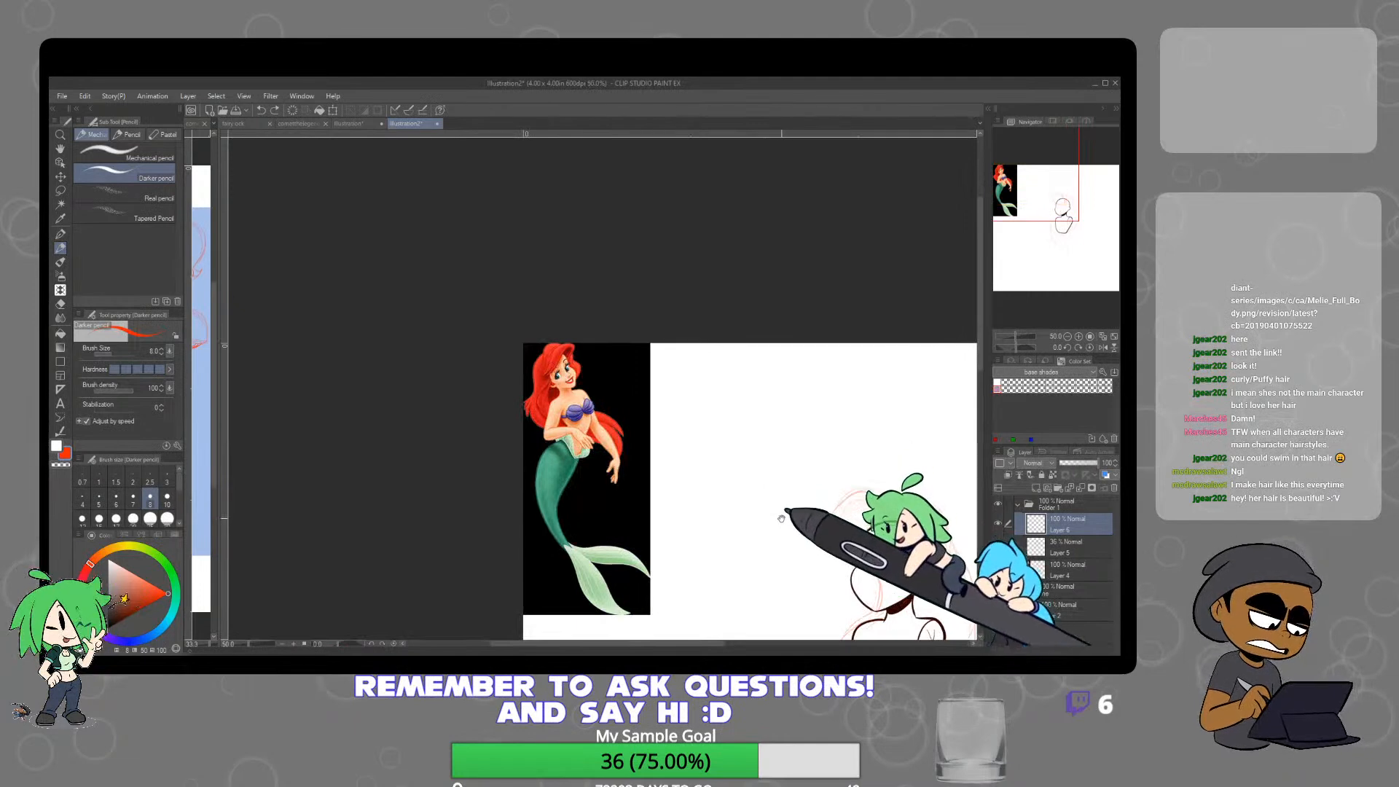
{"action": "left_click_drag", "start_coordinate": [781, 519], "coordinate": [659, 454]}
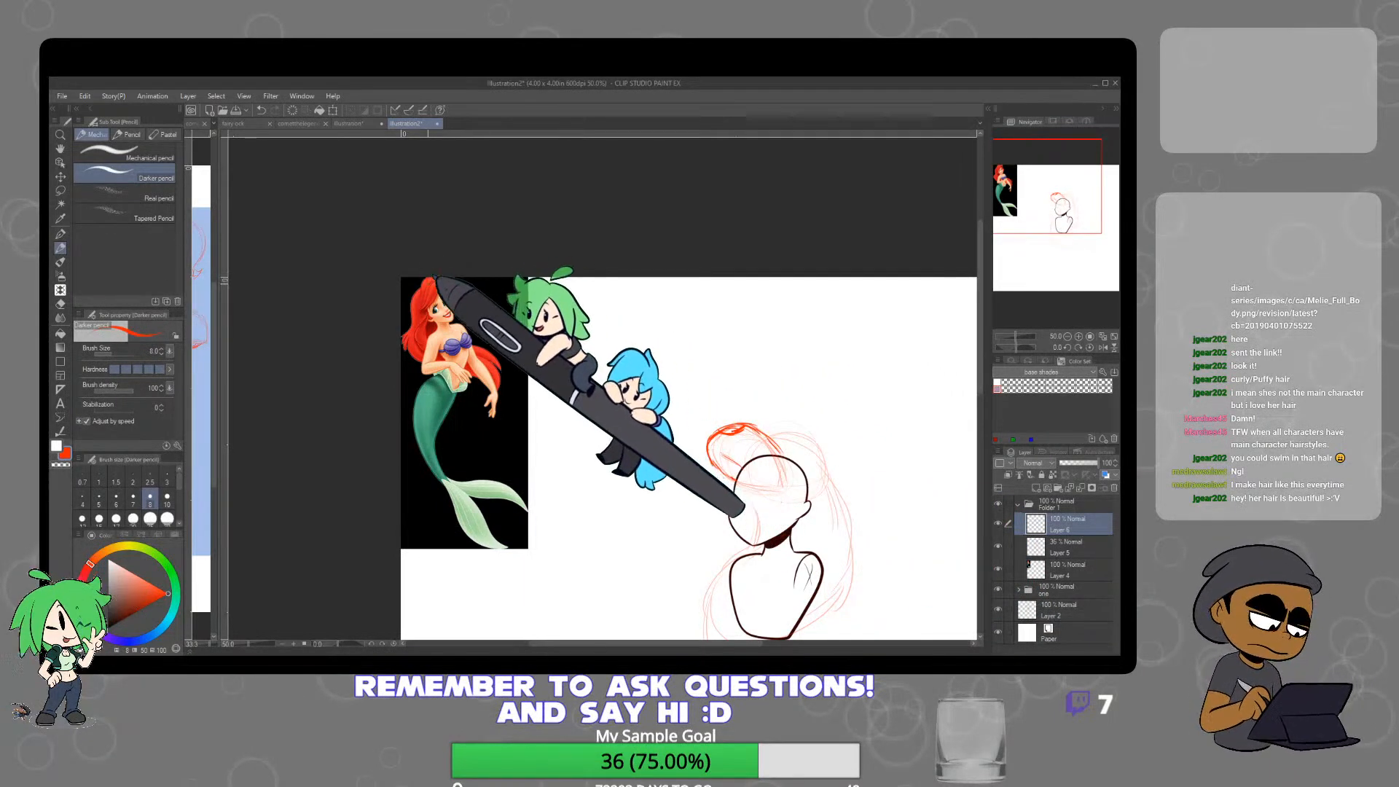
{"action": "key", "text": "e"}
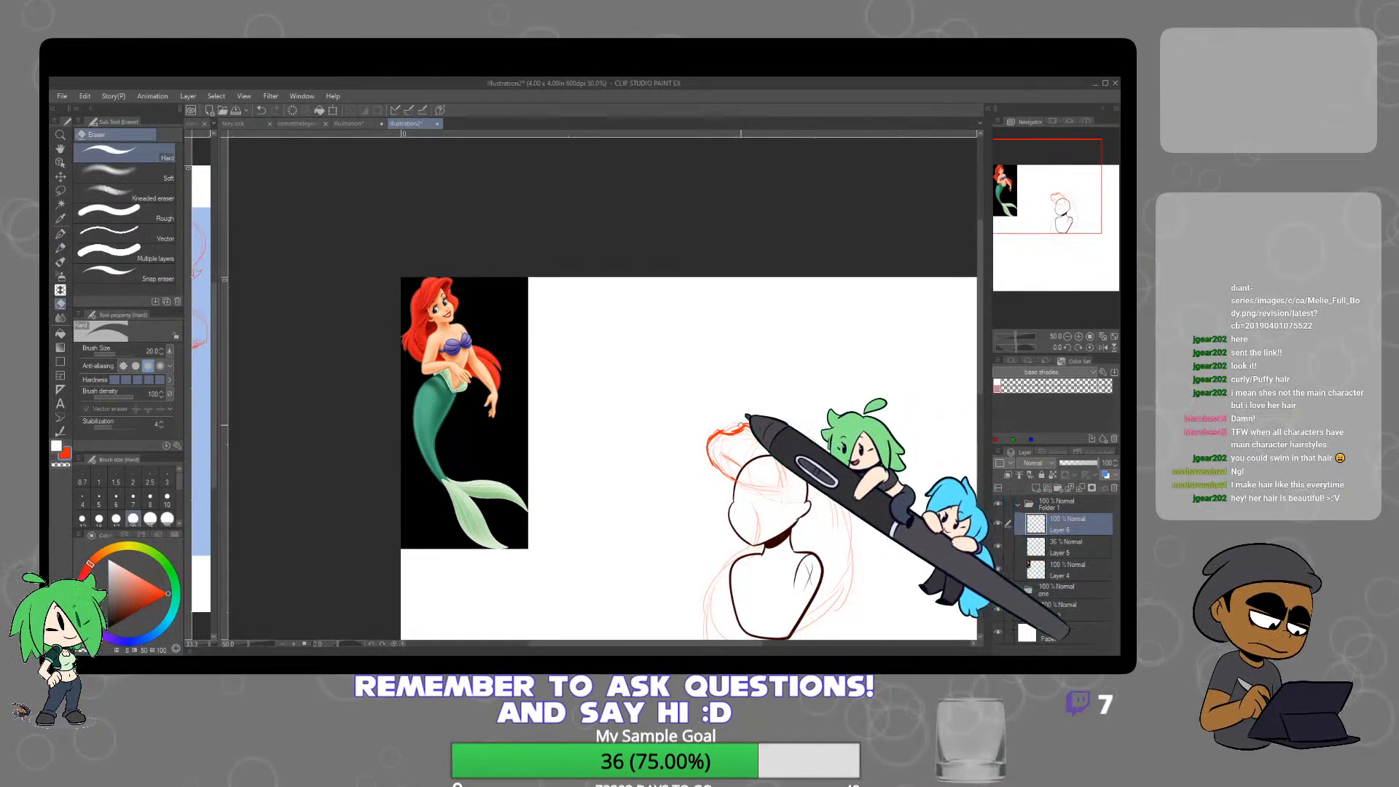
{"action": "key", "text": "p"}
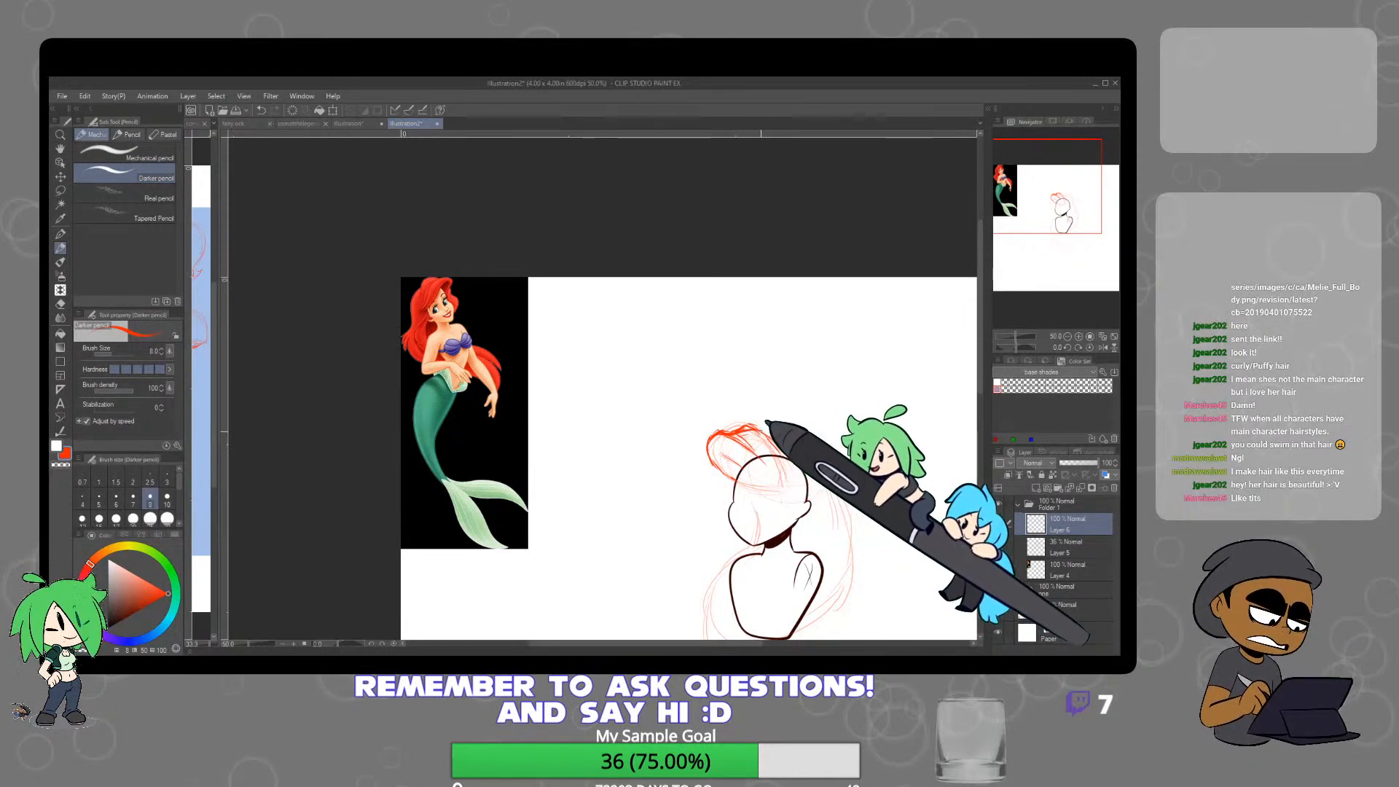
{"action": "key", "text": "e"}
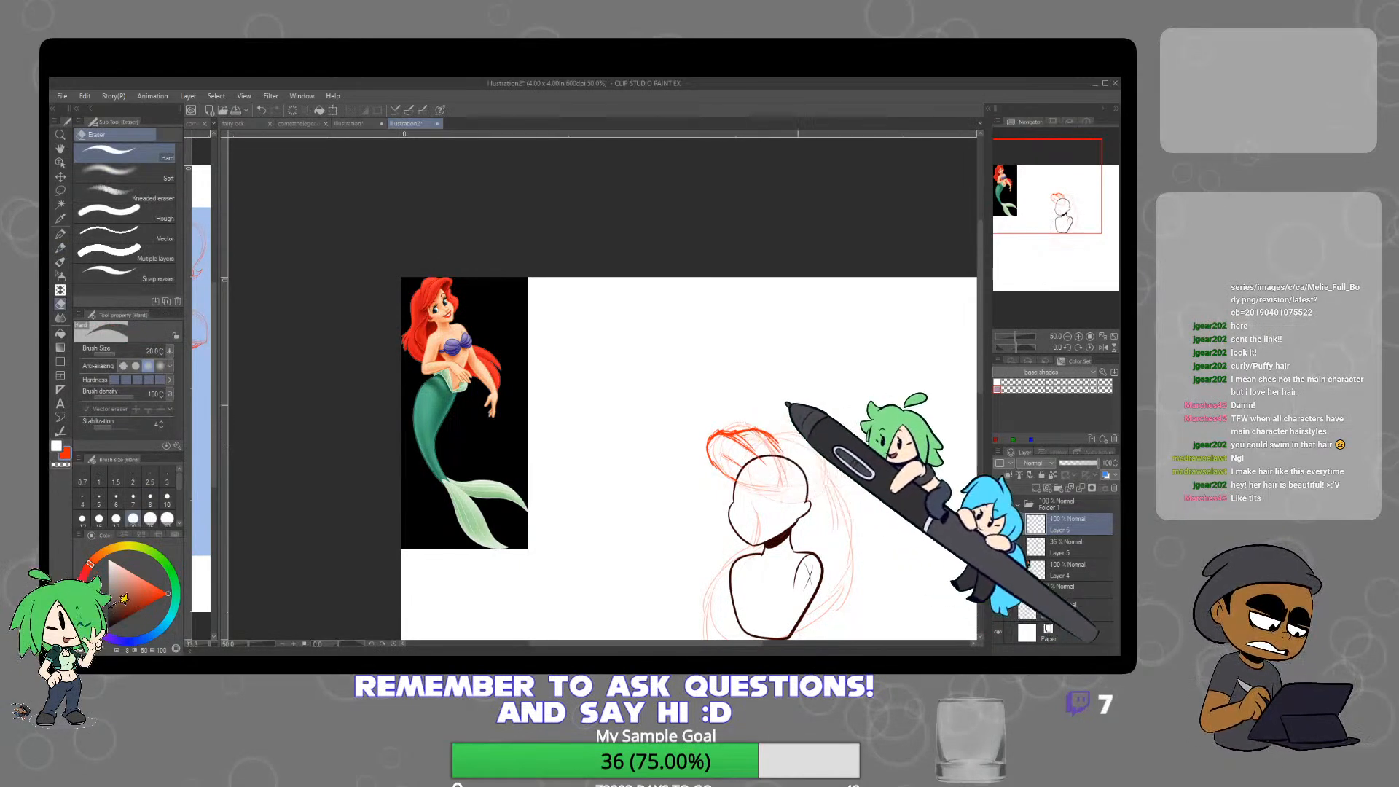
{"action": "key", "text": "p"}
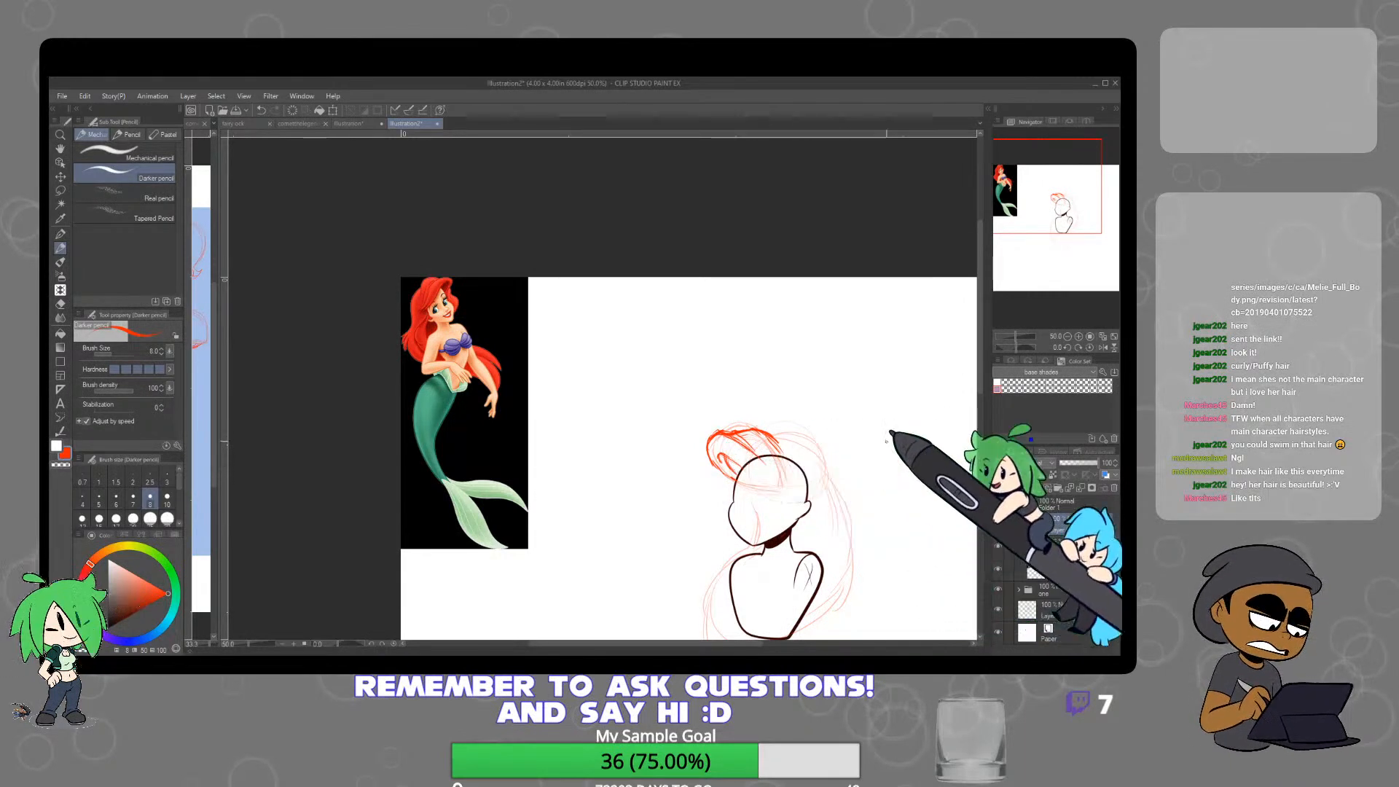
{"action": "scroll", "coordinate": [728, 469], "scroll_direction": "up", "scroll_amount": 3}
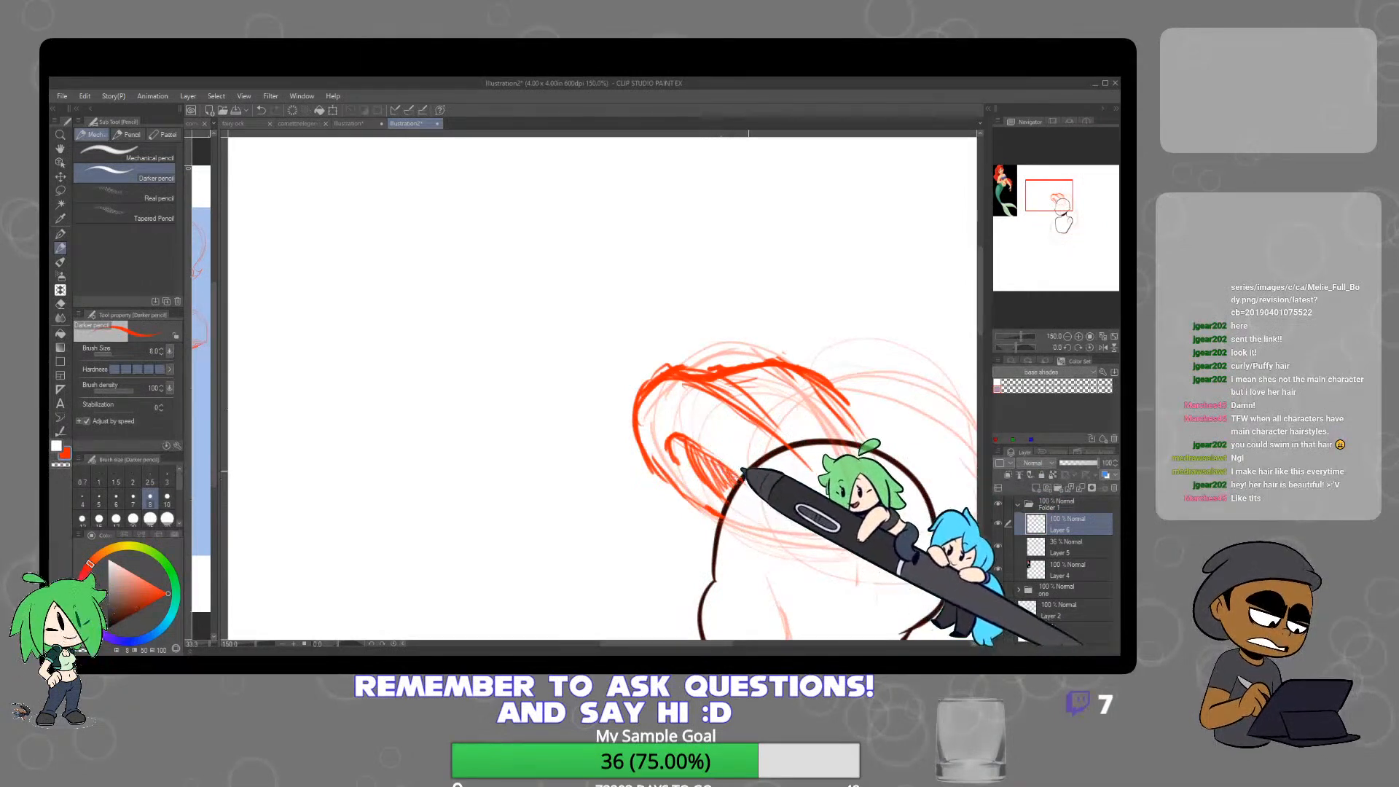
{"action": "scroll", "coordinate": [743, 473], "scroll_direction": "down", "scroll_amount": 3}
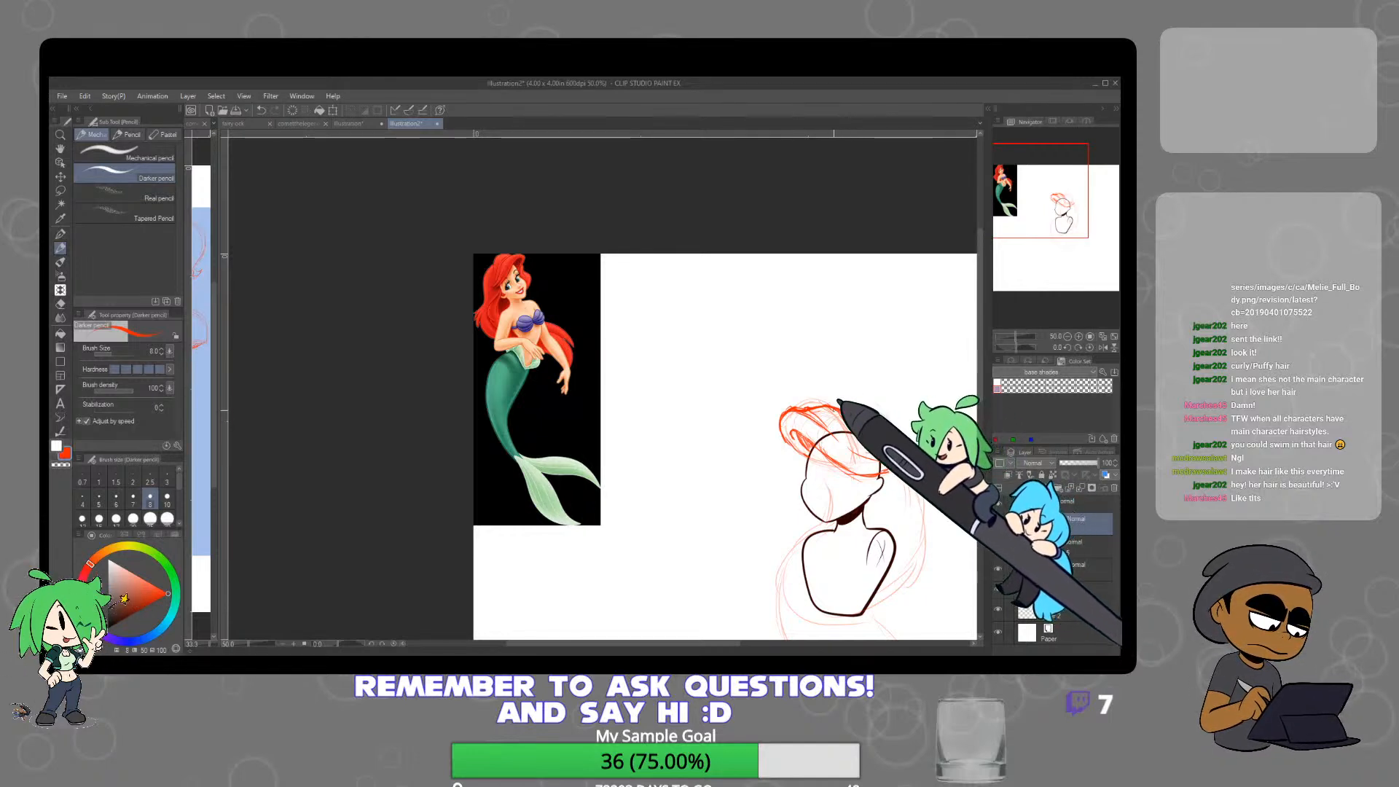
Draw the hair over the crown and down behind the neck in tapered strands, plus a curved lock in front of the face
{"action": "mouse_move", "coordinate": [833, 409]}
{"action": "left_mouse_down"}
{"action": "mouse_move", "coordinate": [871, 437]}
{"action": "mouse_move", "coordinate": [802, 388]}
{"action": "left_mouse_up"}
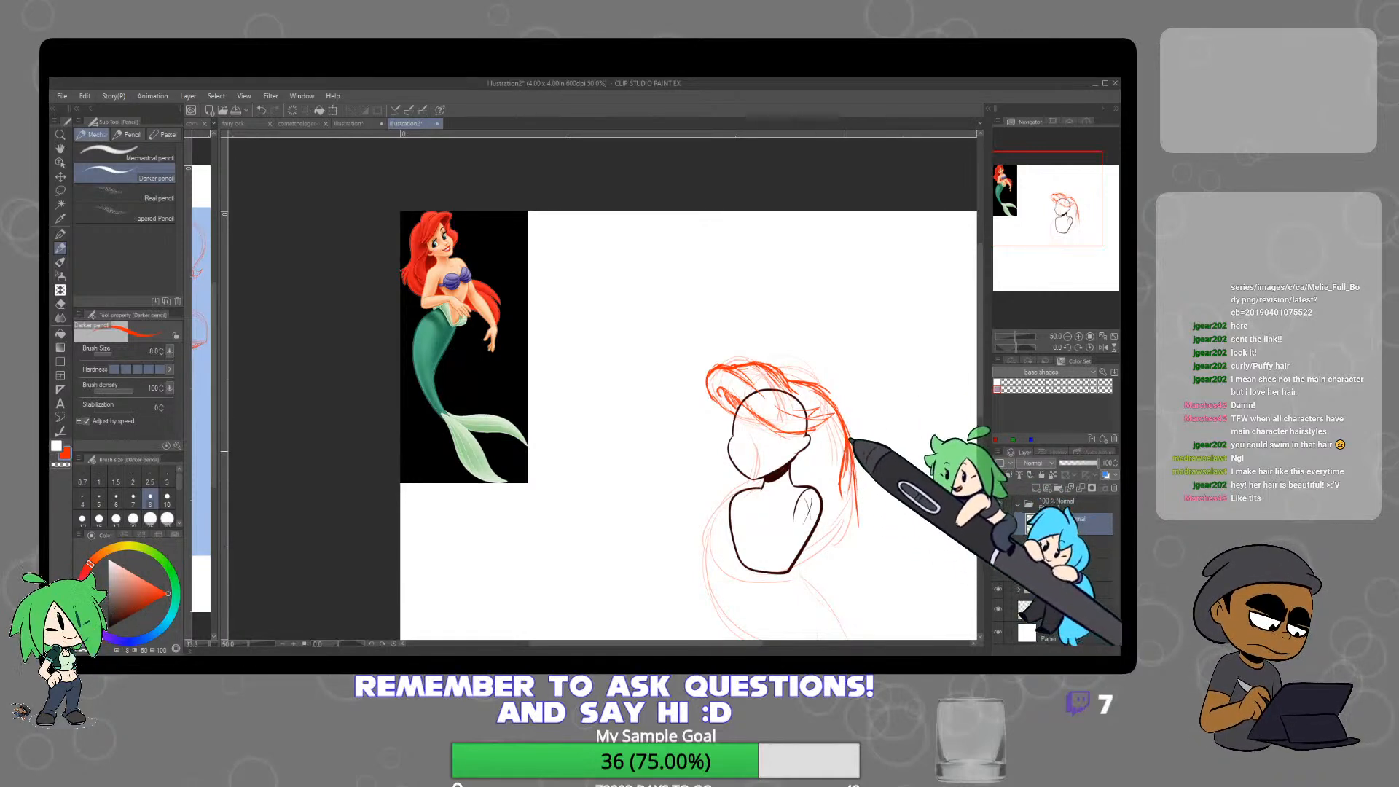
{"action": "key", "text": "e"}
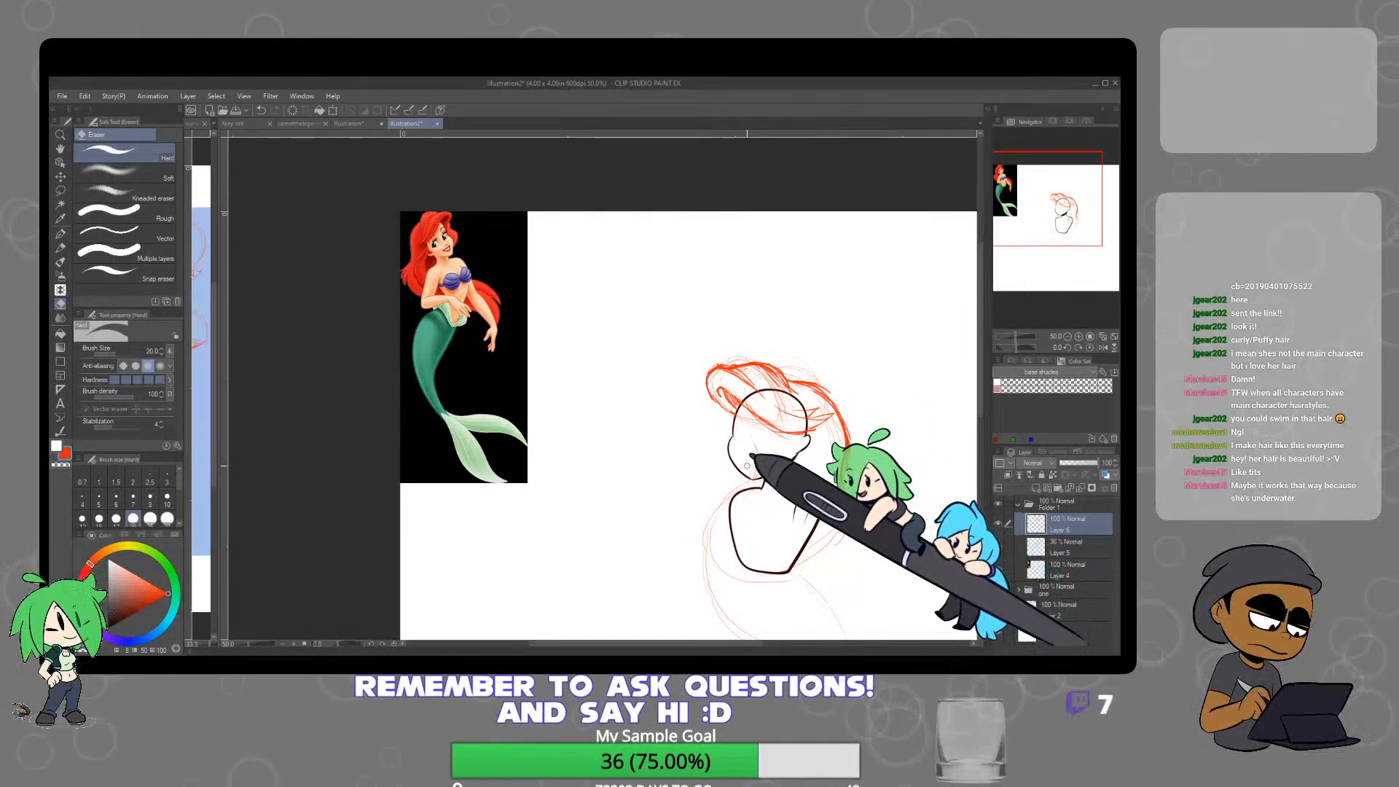
{"action": "key", "text": "p"}
{"action": "key", "text": "p"}
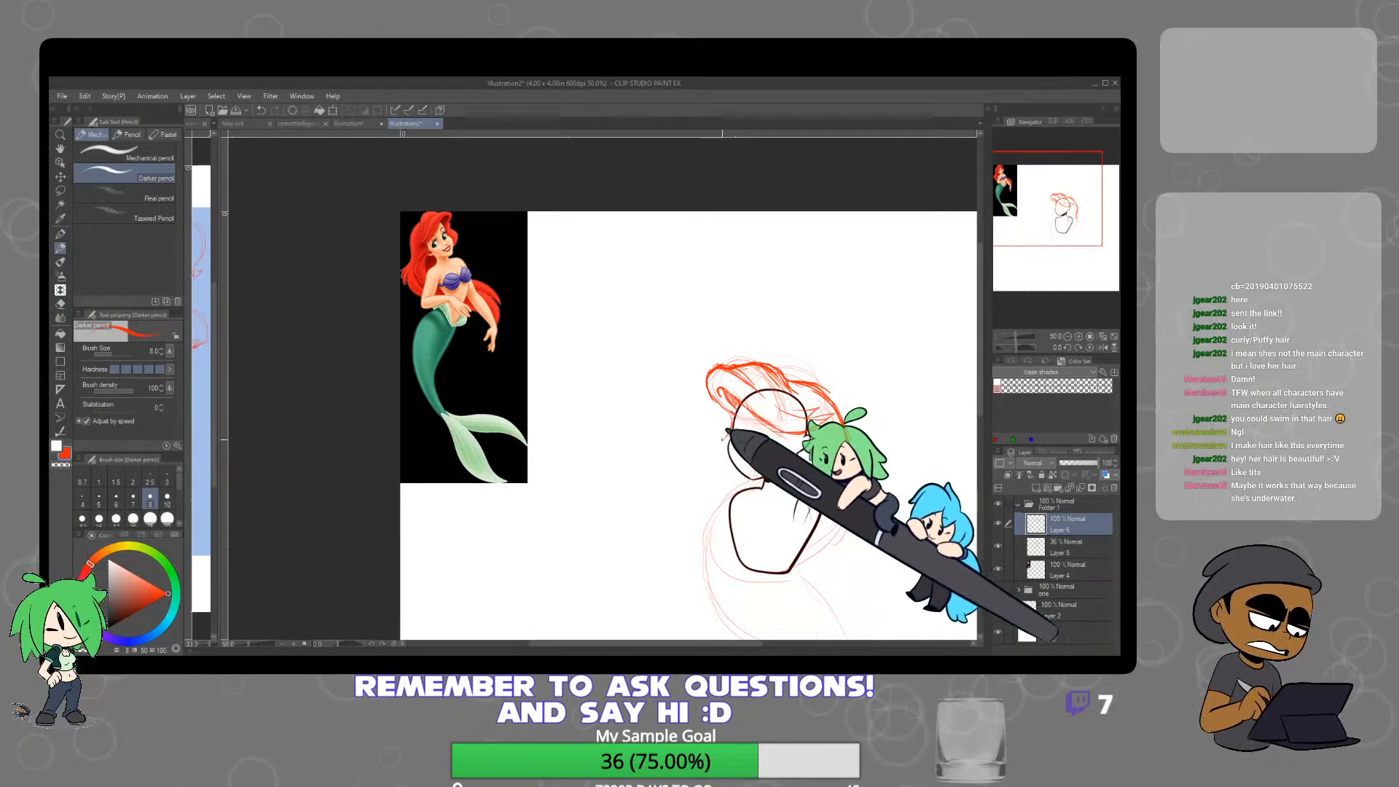
{"action": "mouse_move", "coordinate": [728, 414]}
{"action": "left_mouse_down"}
{"action": "mouse_move", "coordinate": [705, 450]}
{"action": "mouse_move", "coordinate": [715, 473]}
{"action": "left_mouse_up"}
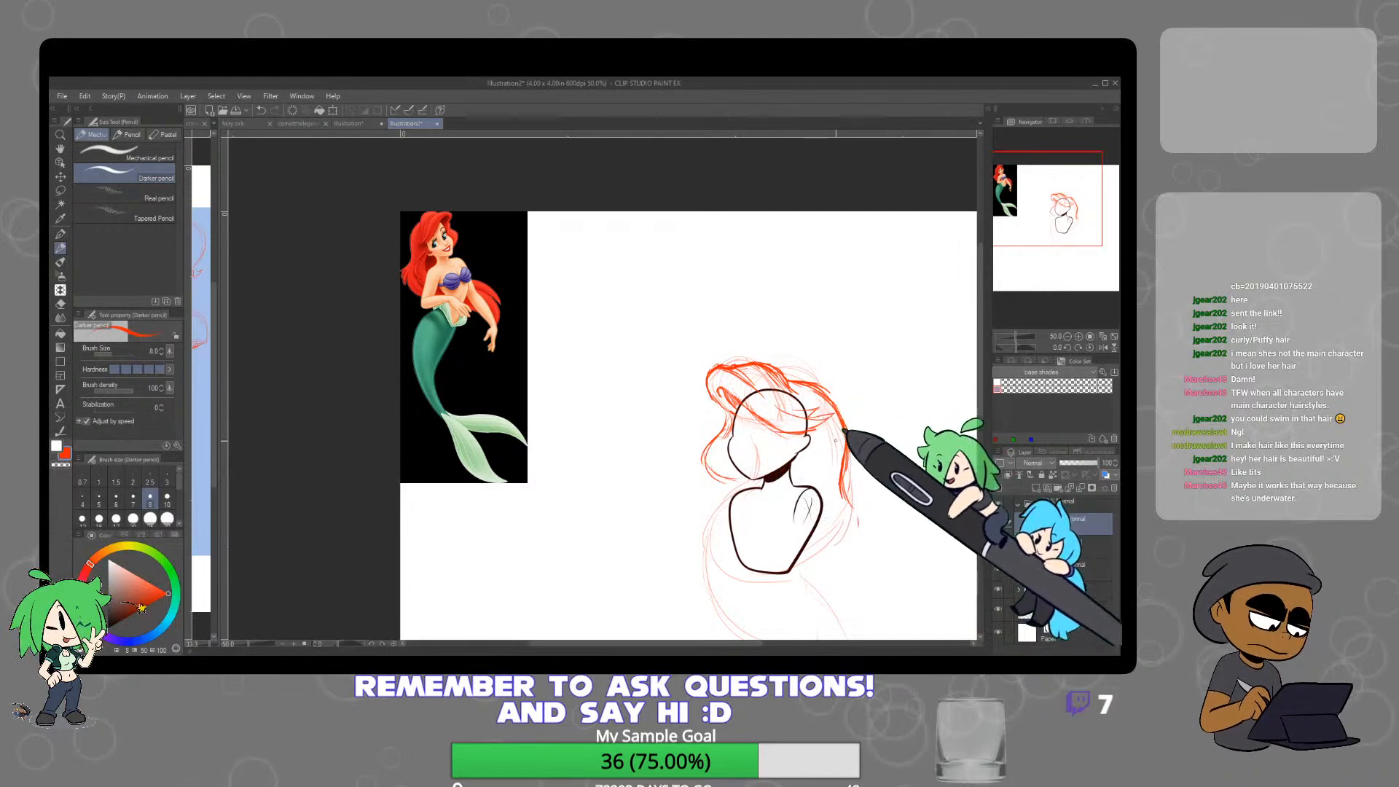
{"action": "left_click_drag", "start_coordinate": [847, 456], "coordinate": [868, 547]}
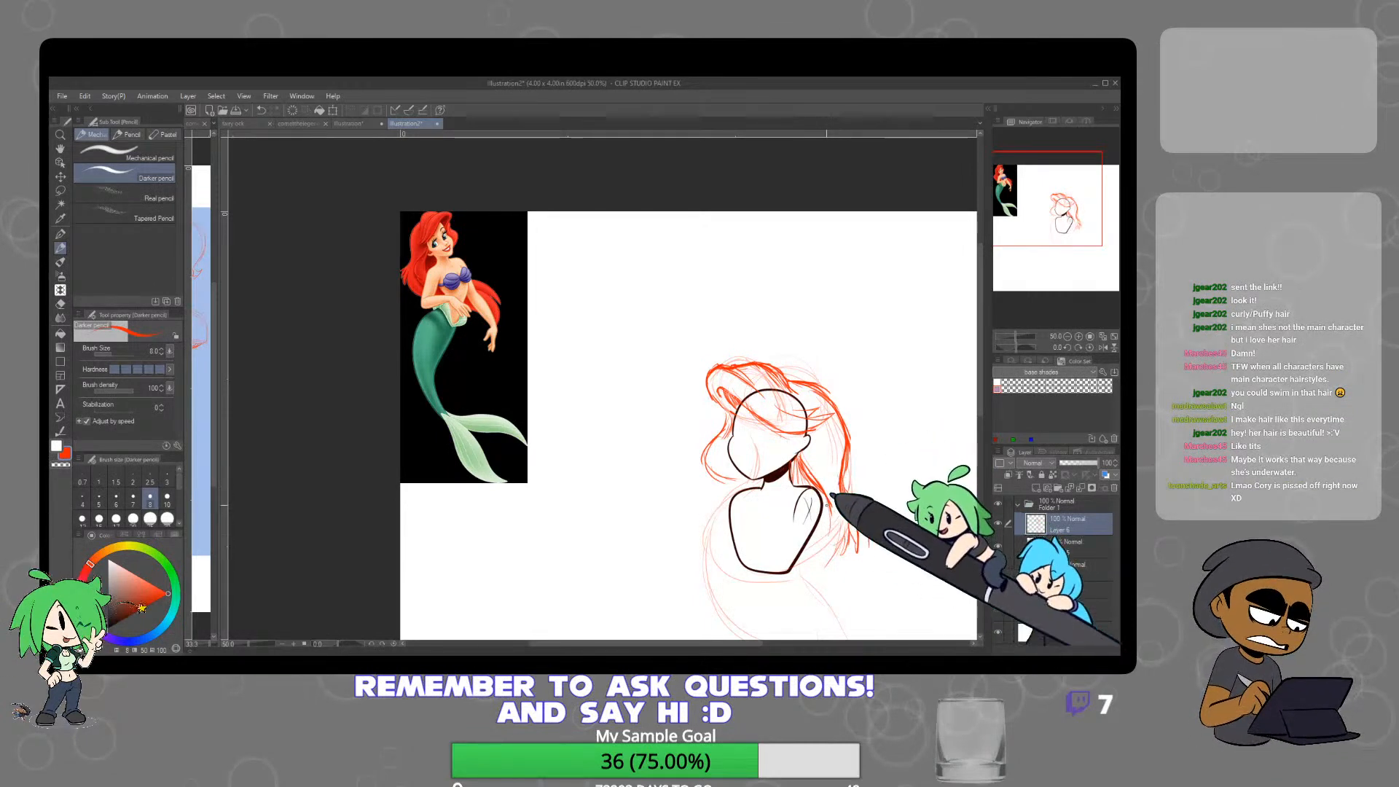
Draw the long hair mass curving around and beneath the bust into an upswept pointed tip
{"action": "left_click_drag", "start_coordinate": [877, 532], "coordinate": [889, 463]}
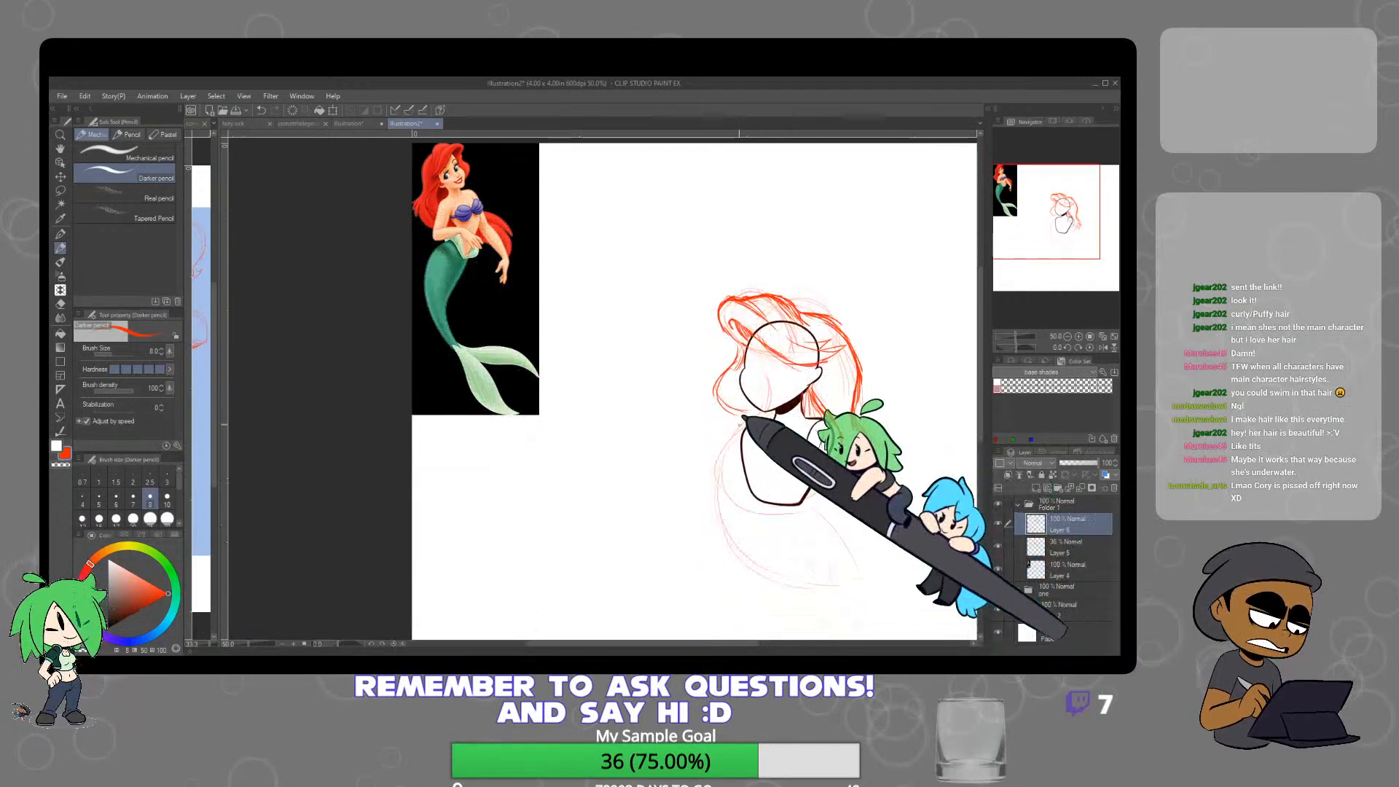
{"action": "mouse_move", "coordinate": [751, 414]}
{"action": "left_mouse_down"}
{"action": "mouse_move", "coordinate": [717, 454]}
{"action": "mouse_move", "coordinate": [735, 433]}
{"action": "mouse_move", "coordinate": [703, 514]}
{"action": "left_mouse_up"}
{"action": "mouse_move", "coordinate": [715, 465]}
{"action": "left_mouse_down"}
{"action": "mouse_move", "coordinate": [714, 545]}
{"action": "mouse_move", "coordinate": [797, 605]}
{"action": "left_mouse_up"}
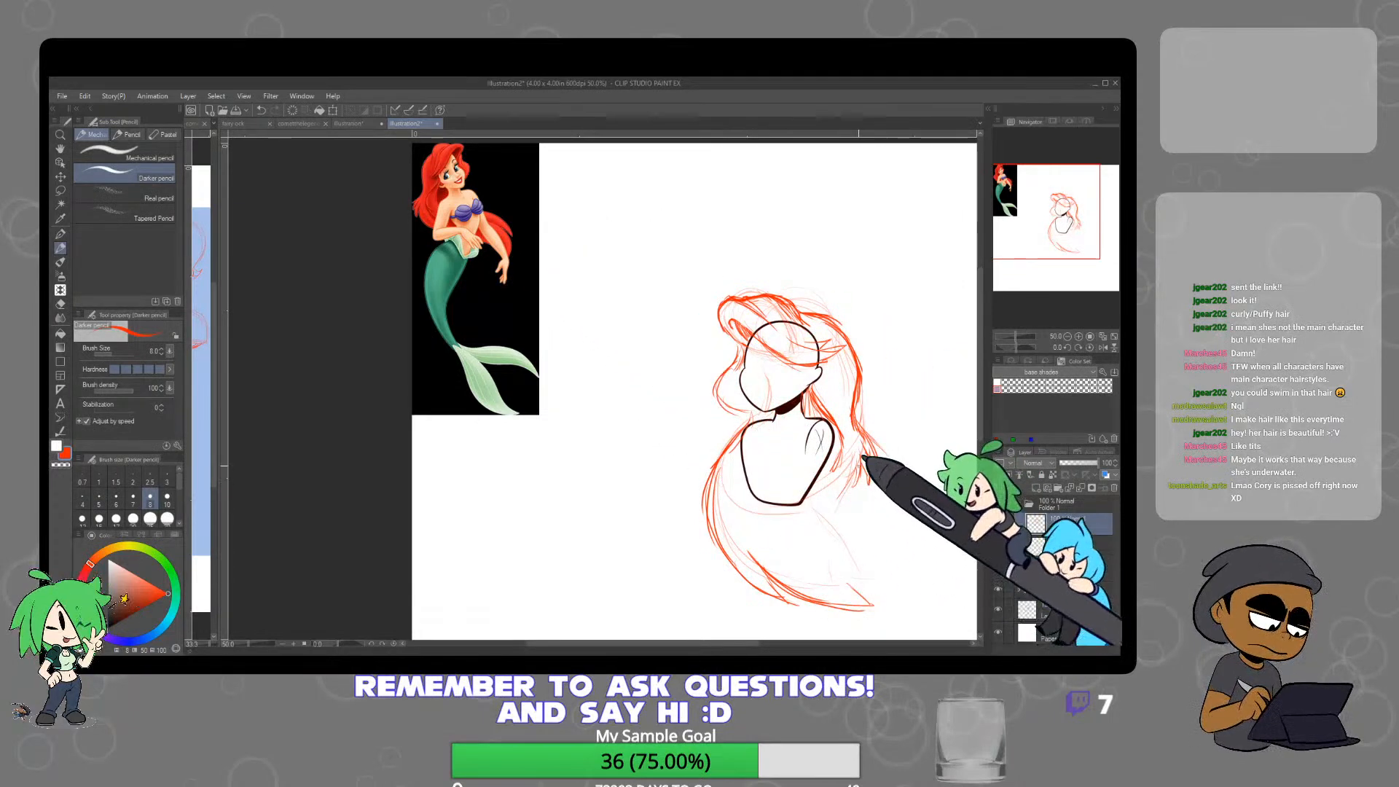
{"action": "mouse_move", "coordinate": [846, 493]}
{"action": "left_mouse_down"}
{"action": "mouse_move", "coordinate": [833, 531]}
{"action": "mouse_move", "coordinate": [879, 574]}
{"action": "mouse_move", "coordinate": [913, 561]}
{"action": "left_mouse_up"}
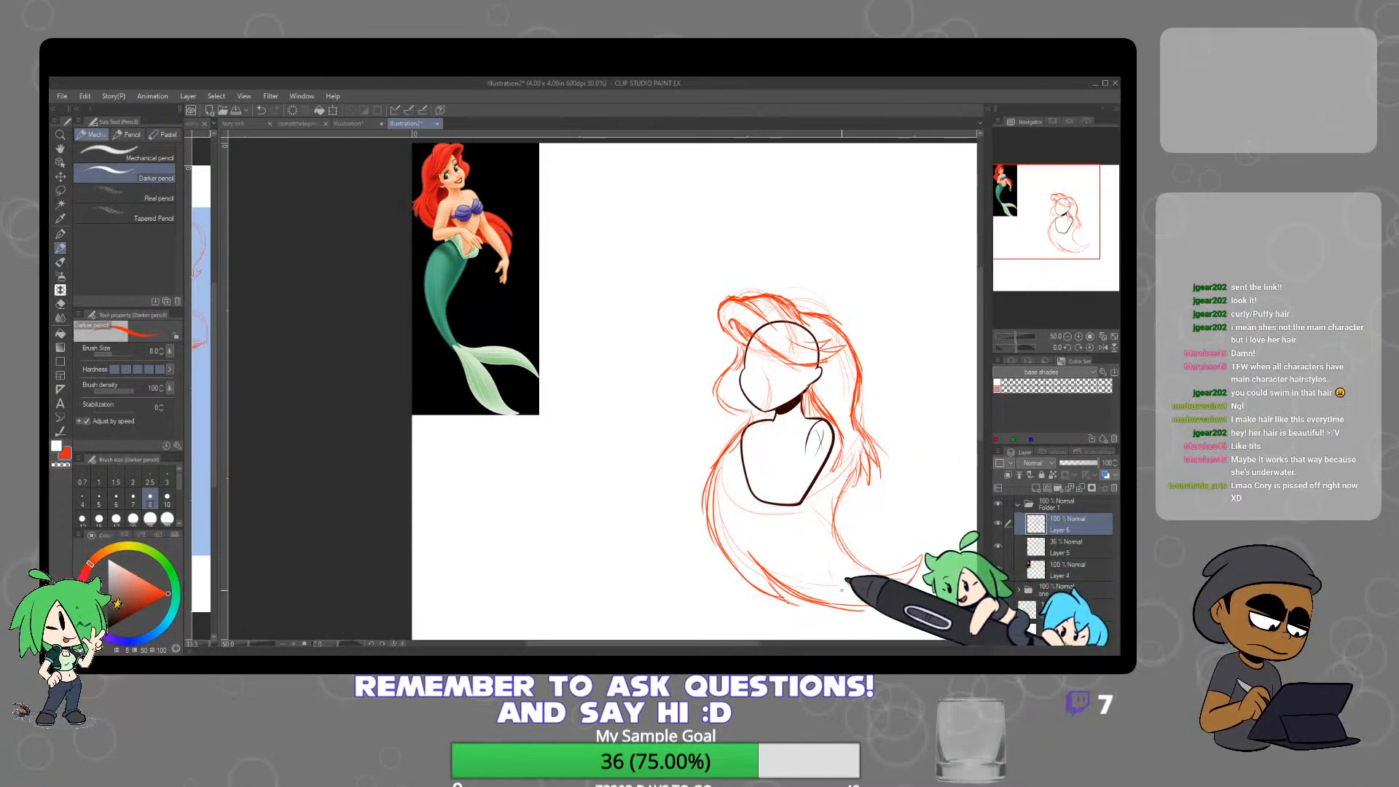
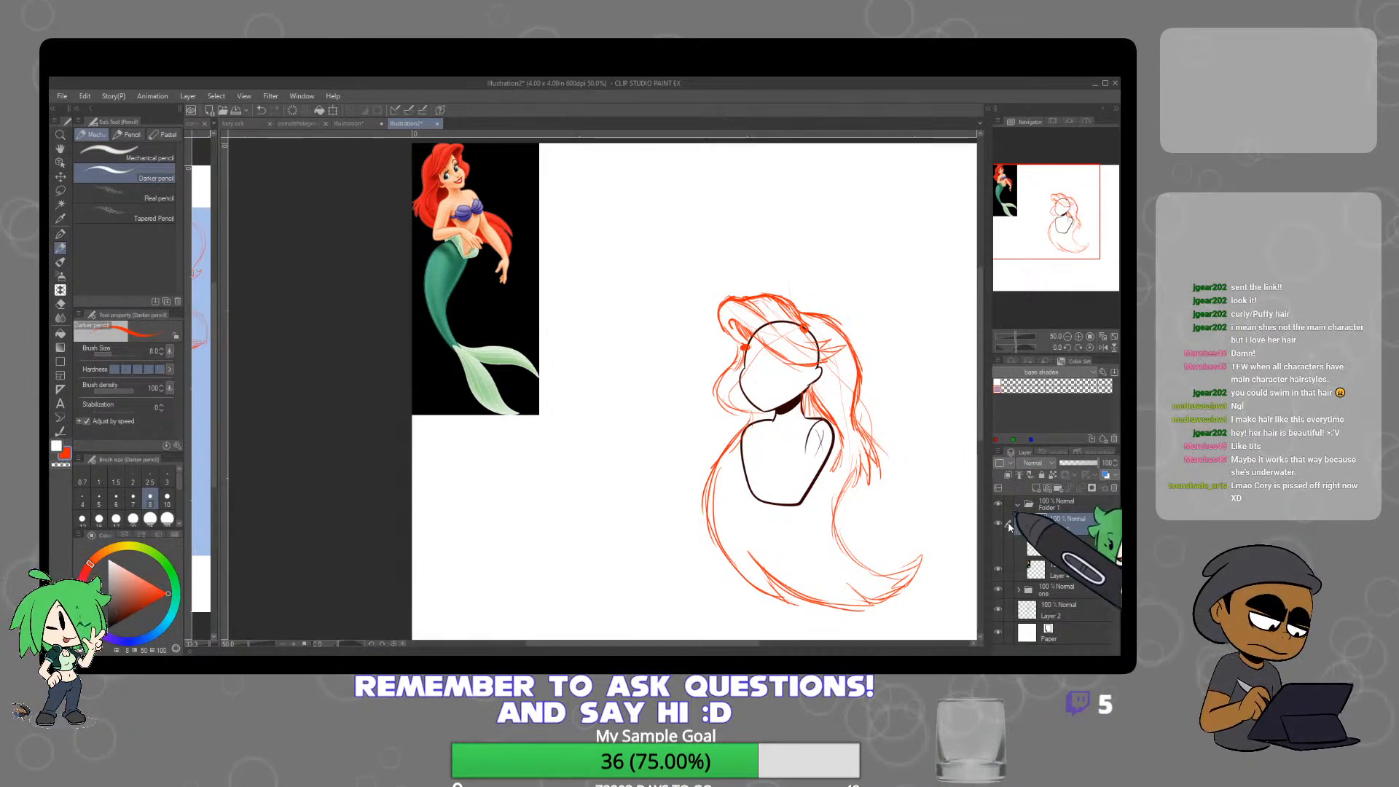
Rename the mermaid hair folder as 2, then collapse and hide it
{"action": "left_click", "coordinate": [1031, 505]}
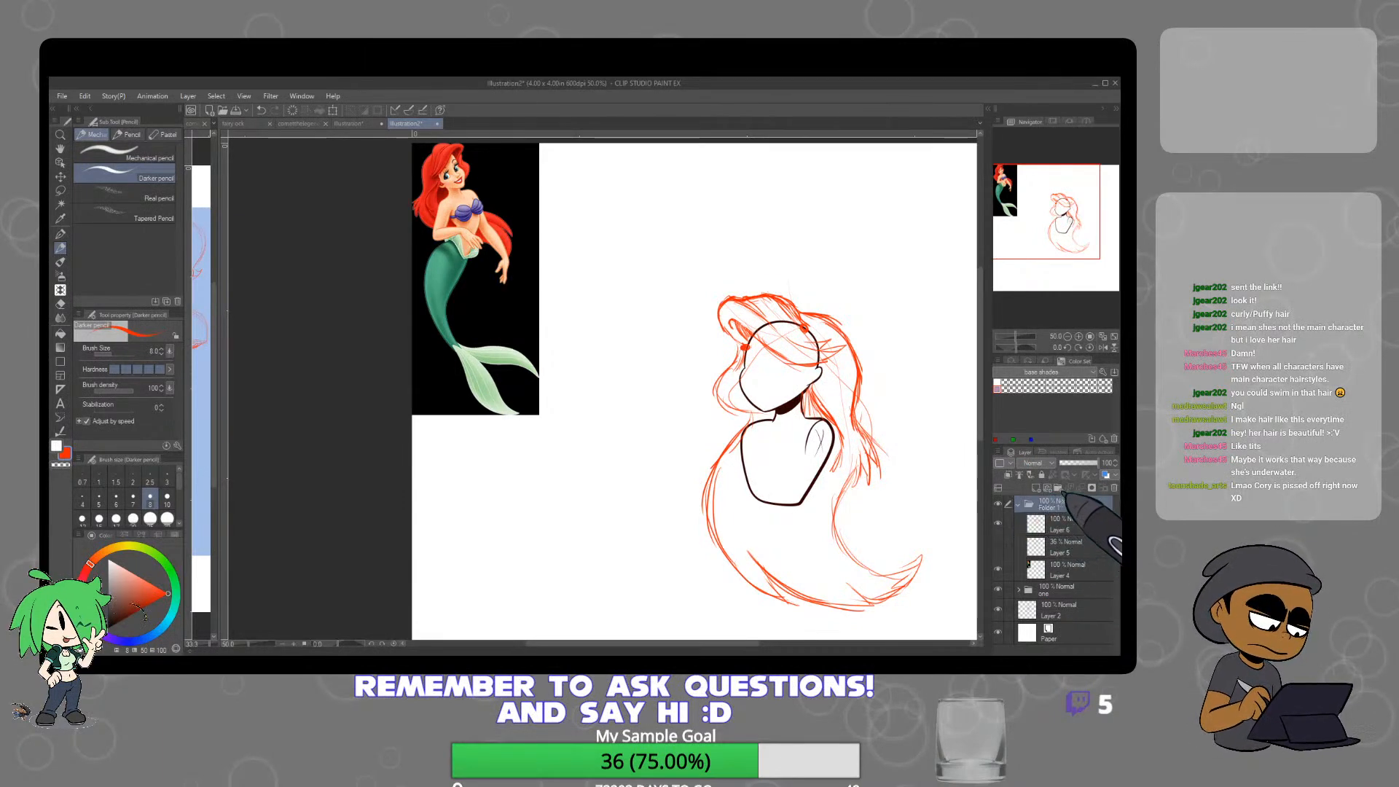
{"action": "double_click", "coordinate": [1070, 506]}
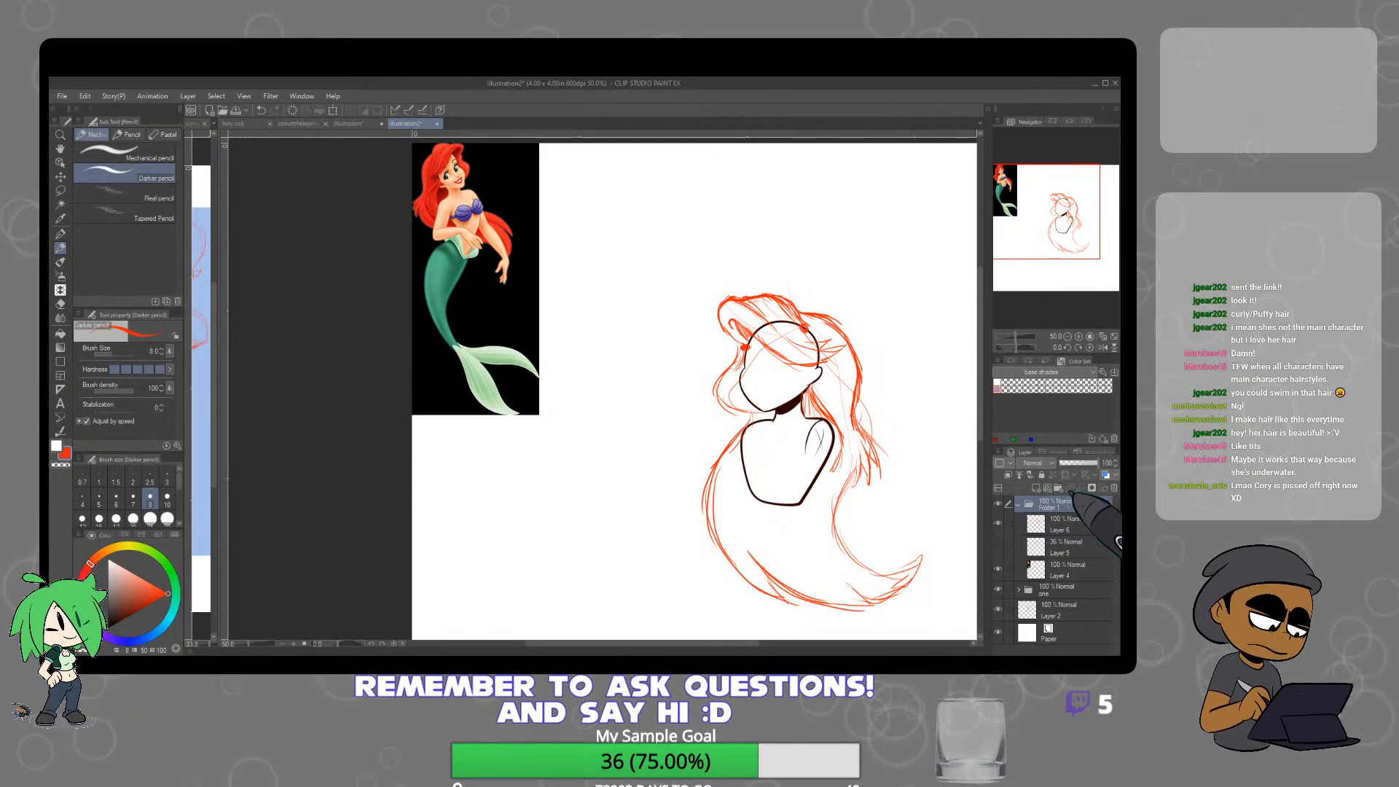
{"action": "type", "text": "2"}
{"action": "key", "text": "Return"}
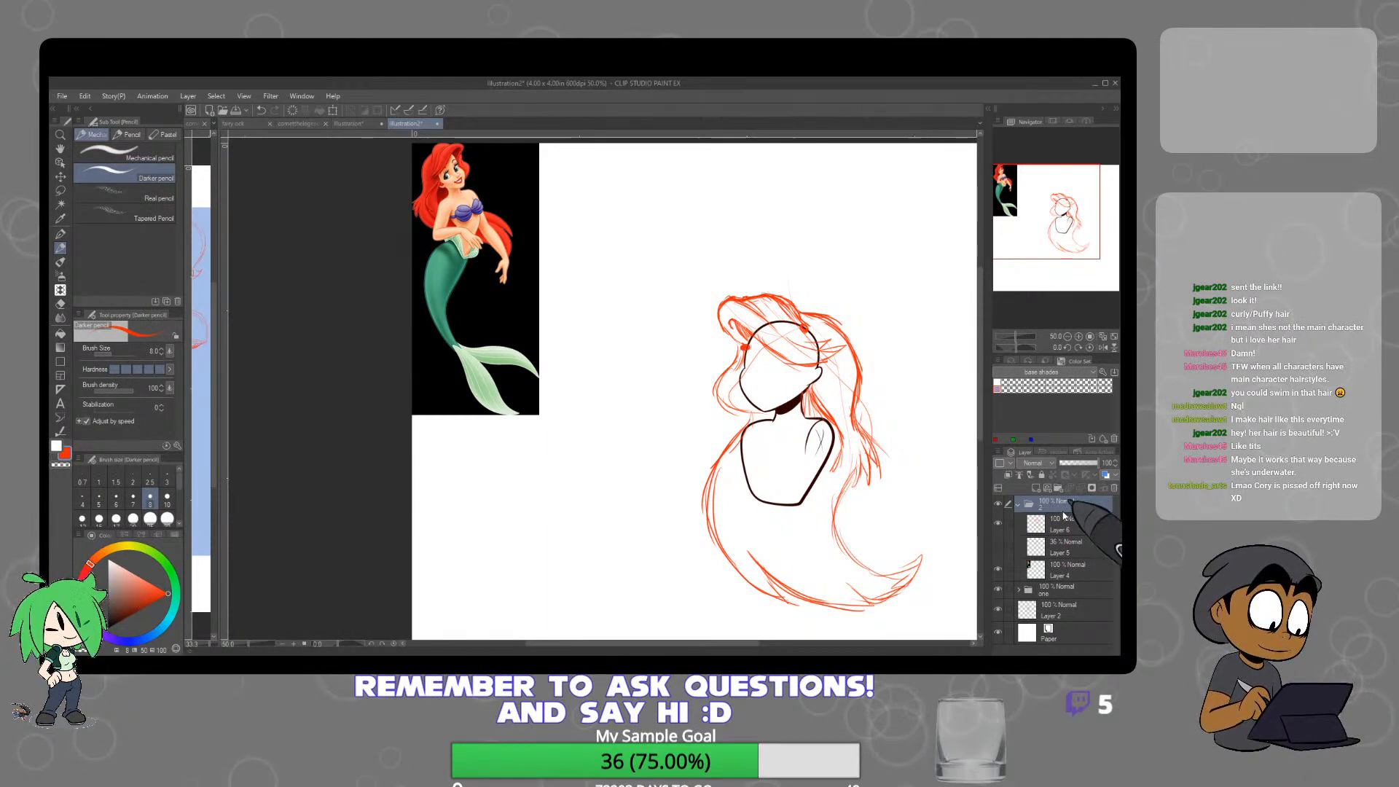
{"action": "left_click", "coordinate": [1018, 505]}
{"action": "left_click", "coordinate": [998, 504]}
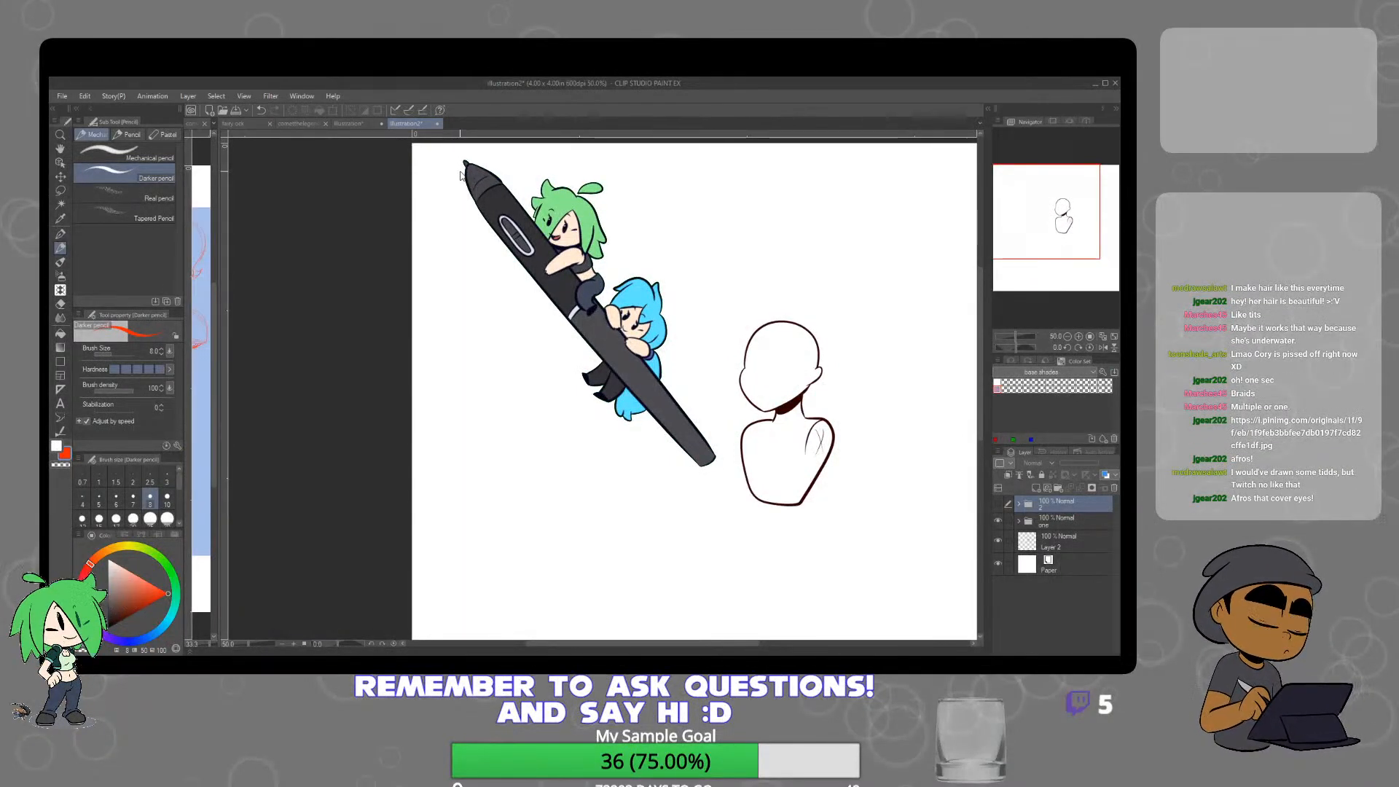
Paste the braid reference image and scale it down to 50% in the canvas's upper-left corner
{"action": "key", "text": "ctrl+v"}
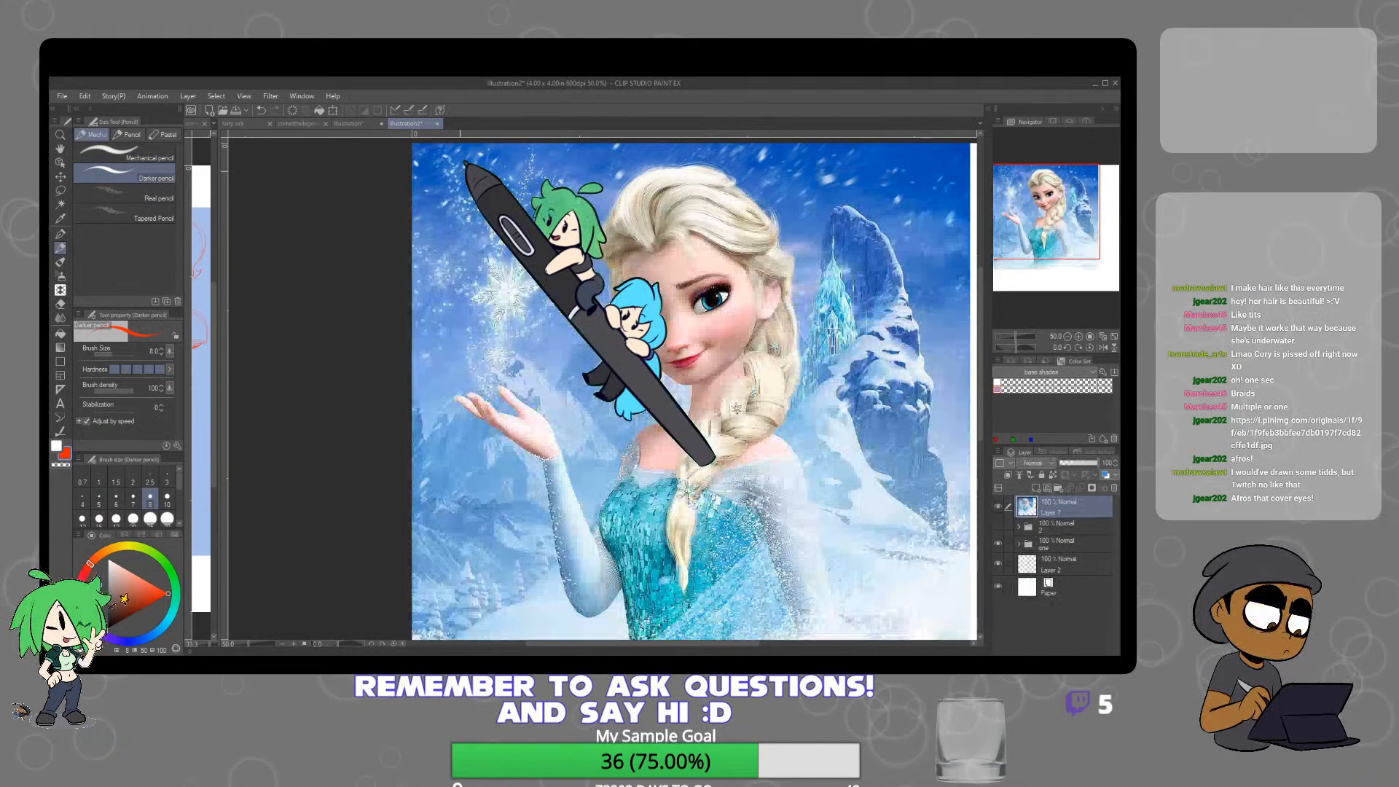
{"action": "left_click", "coordinate": [331, 110]}
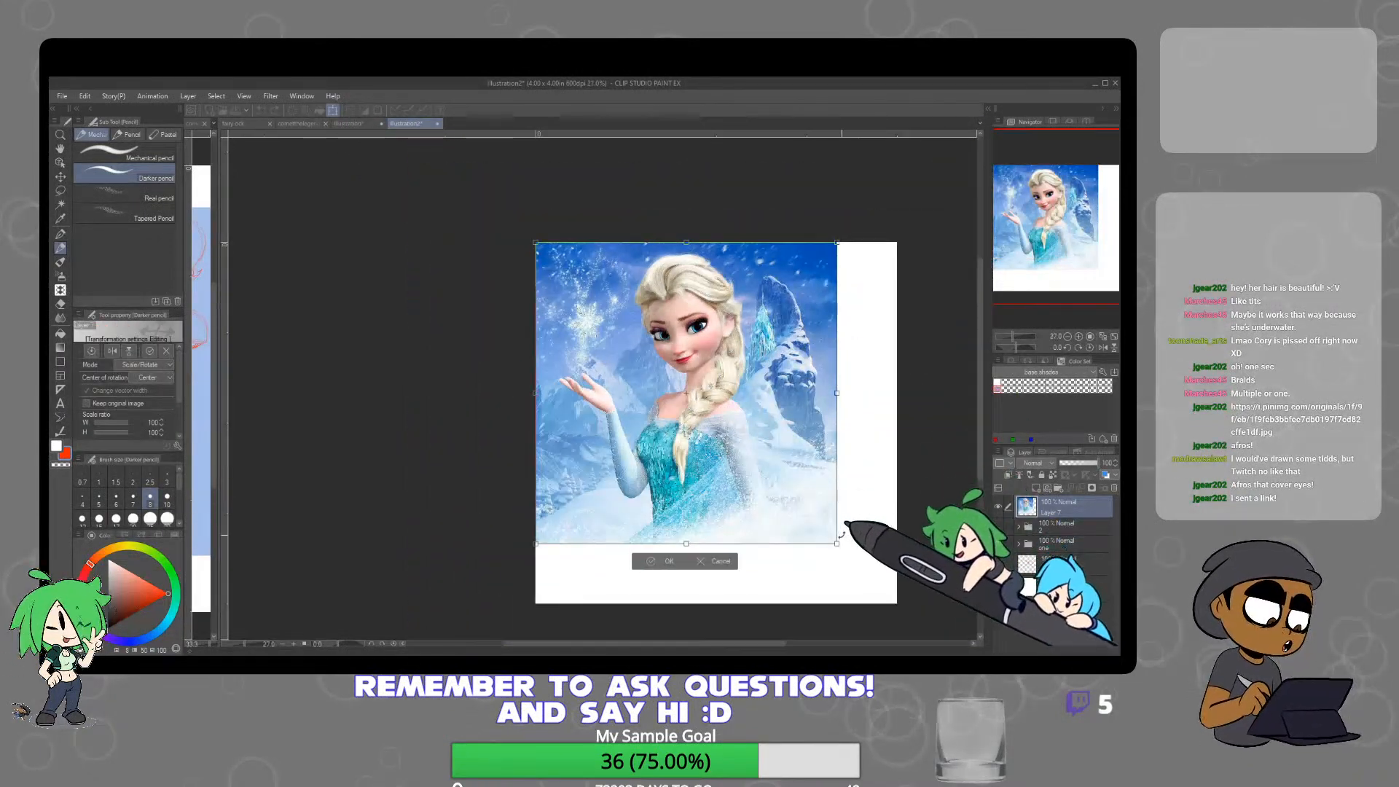
{"action": "left_click_drag", "start_coordinate": [838, 541], "coordinate": [686, 392]}
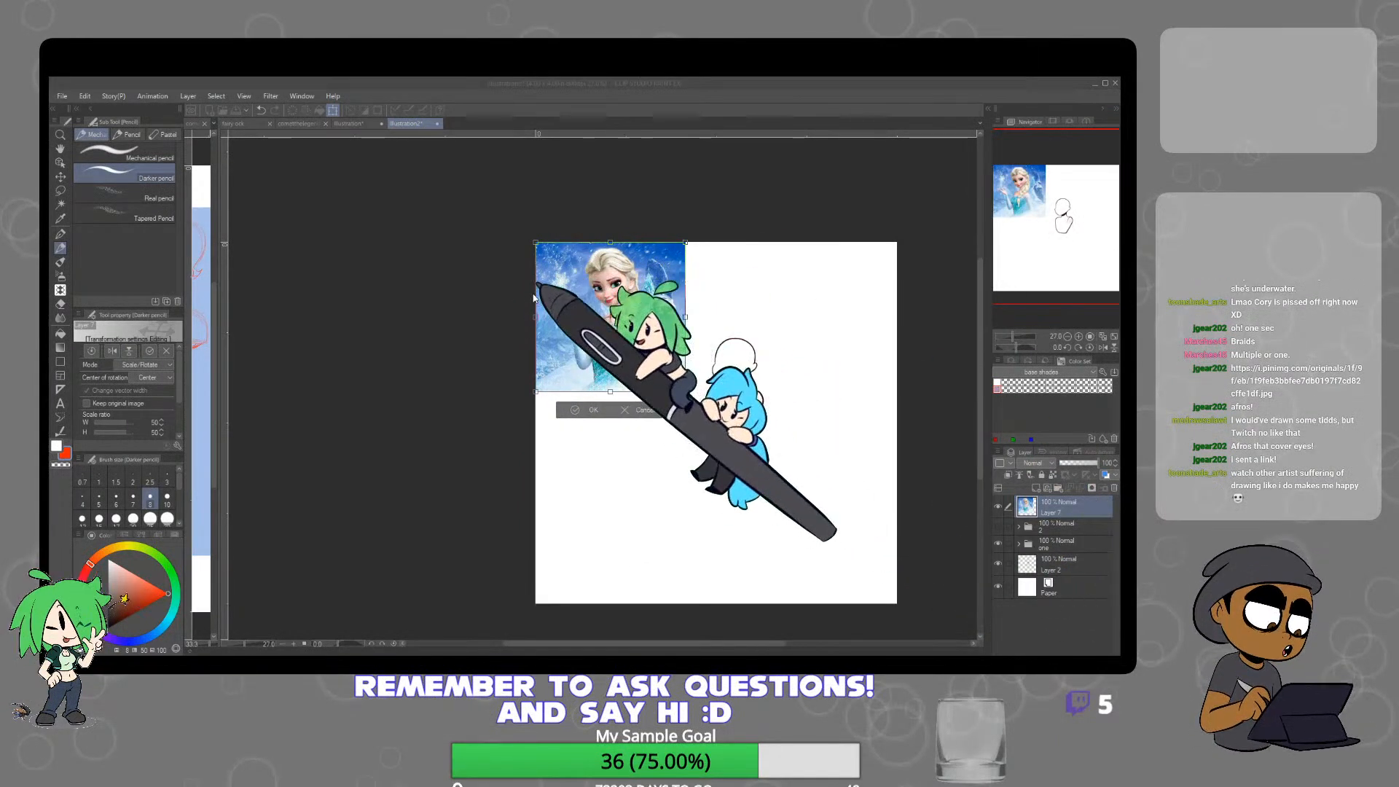
{"action": "key", "text": "Return"}
Create a layer folder, move the braid reference into it, and add a blank layer above the image
{"action": "left_click", "coordinate": [1058, 487]}
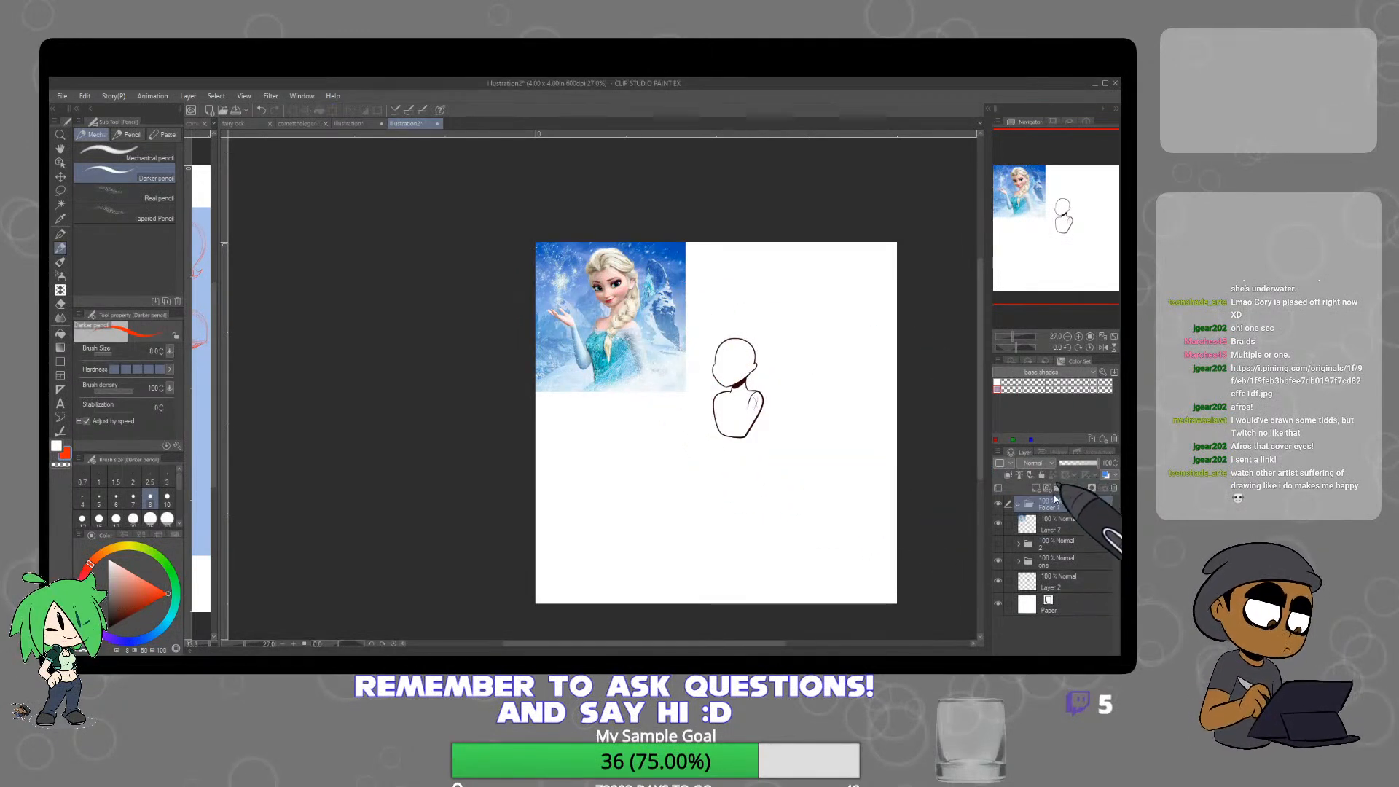
{"action": "left_click", "coordinate": [1055, 528]}
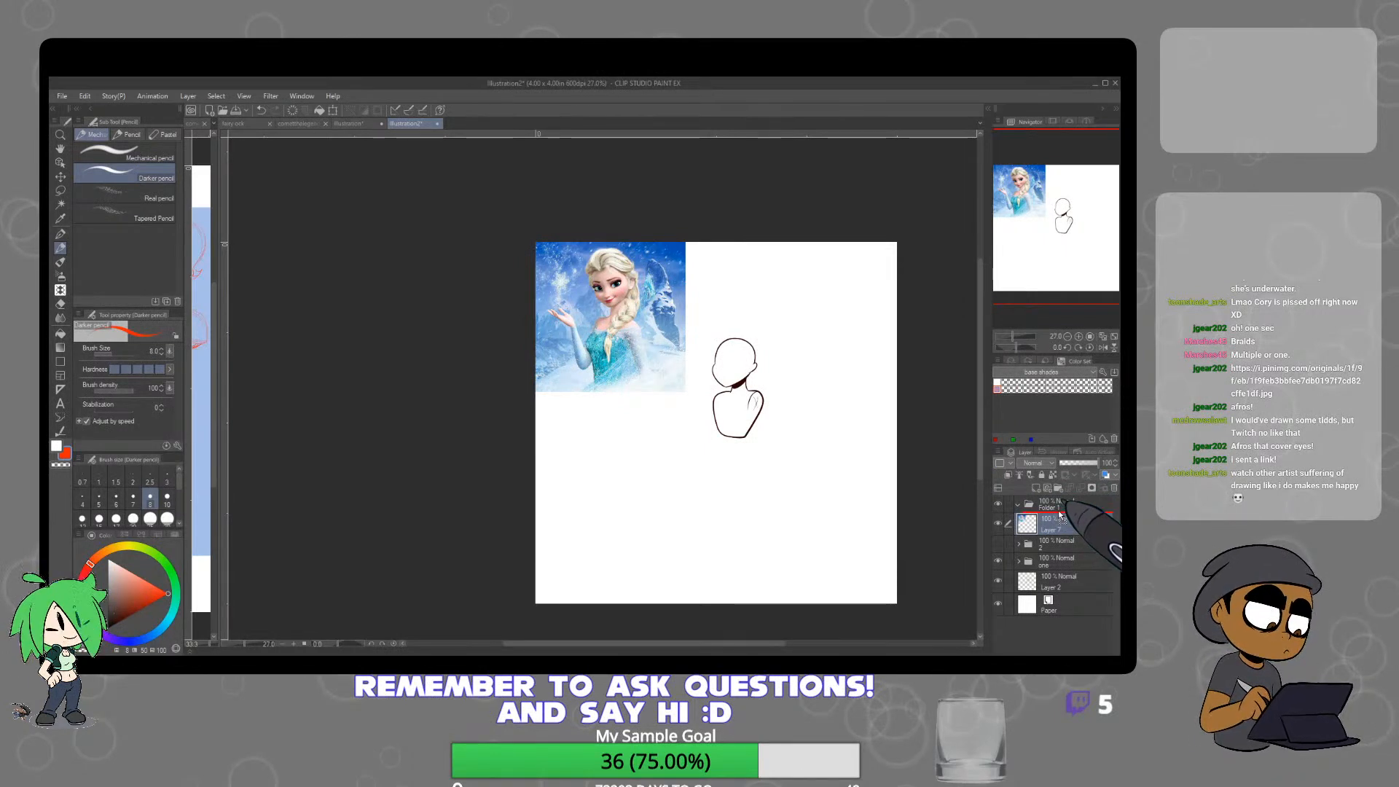
{"action": "left_click_drag", "start_coordinate": [1058, 519], "coordinate": [1053, 533]}
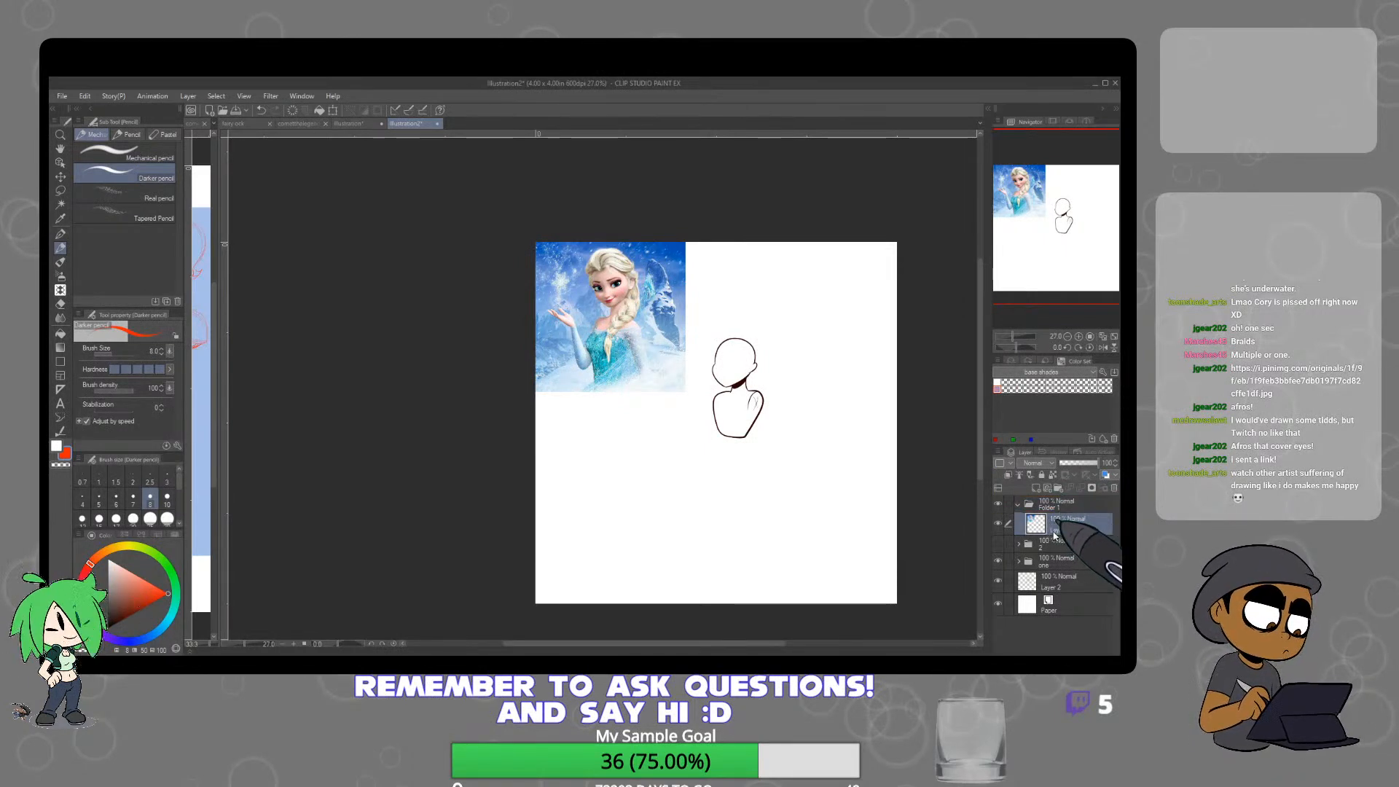
{"action": "left_click", "coordinate": [1036, 489]}
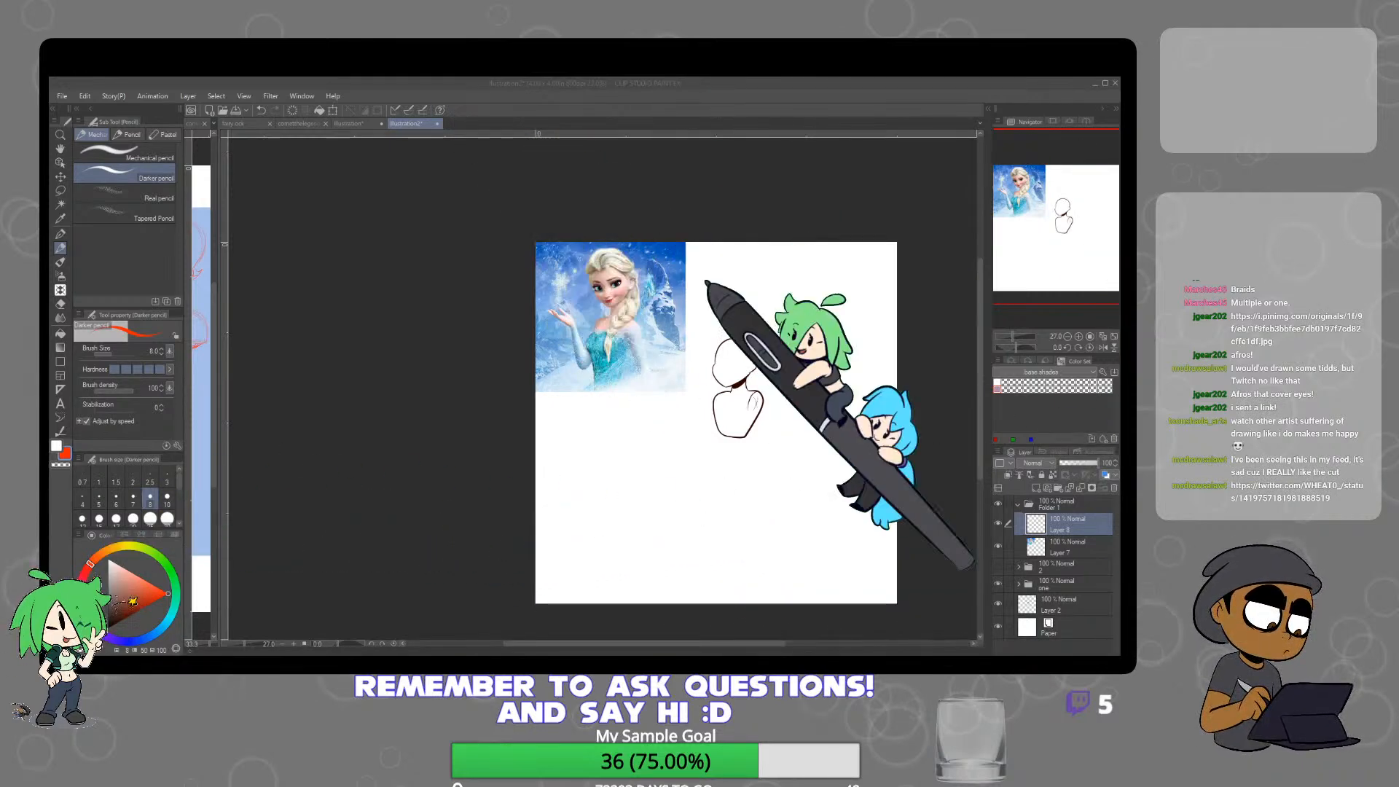
Create a second layer folder and place it above the braid reference's folder
{"action": "left_click", "coordinate": [1072, 531]}
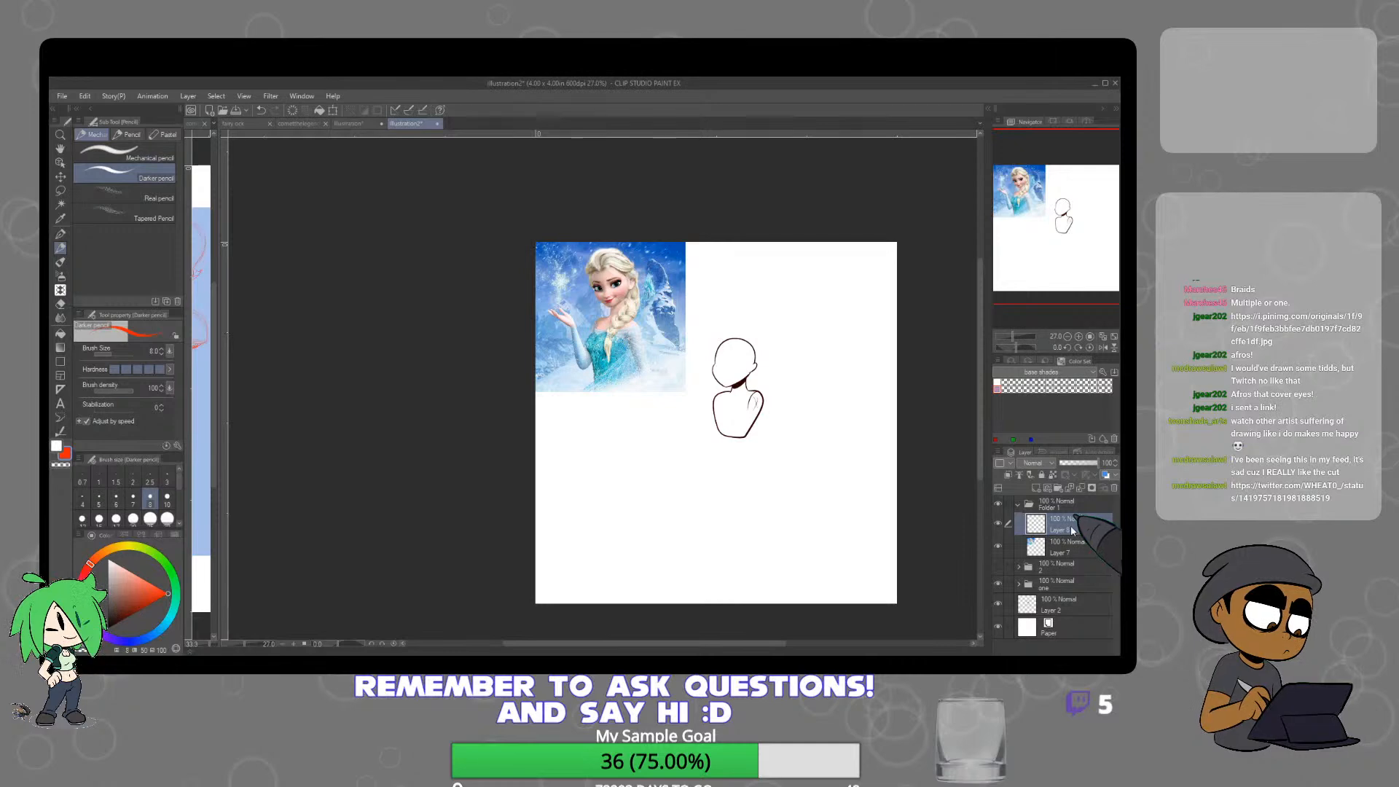
{"action": "left_click", "coordinate": [1058, 488]}
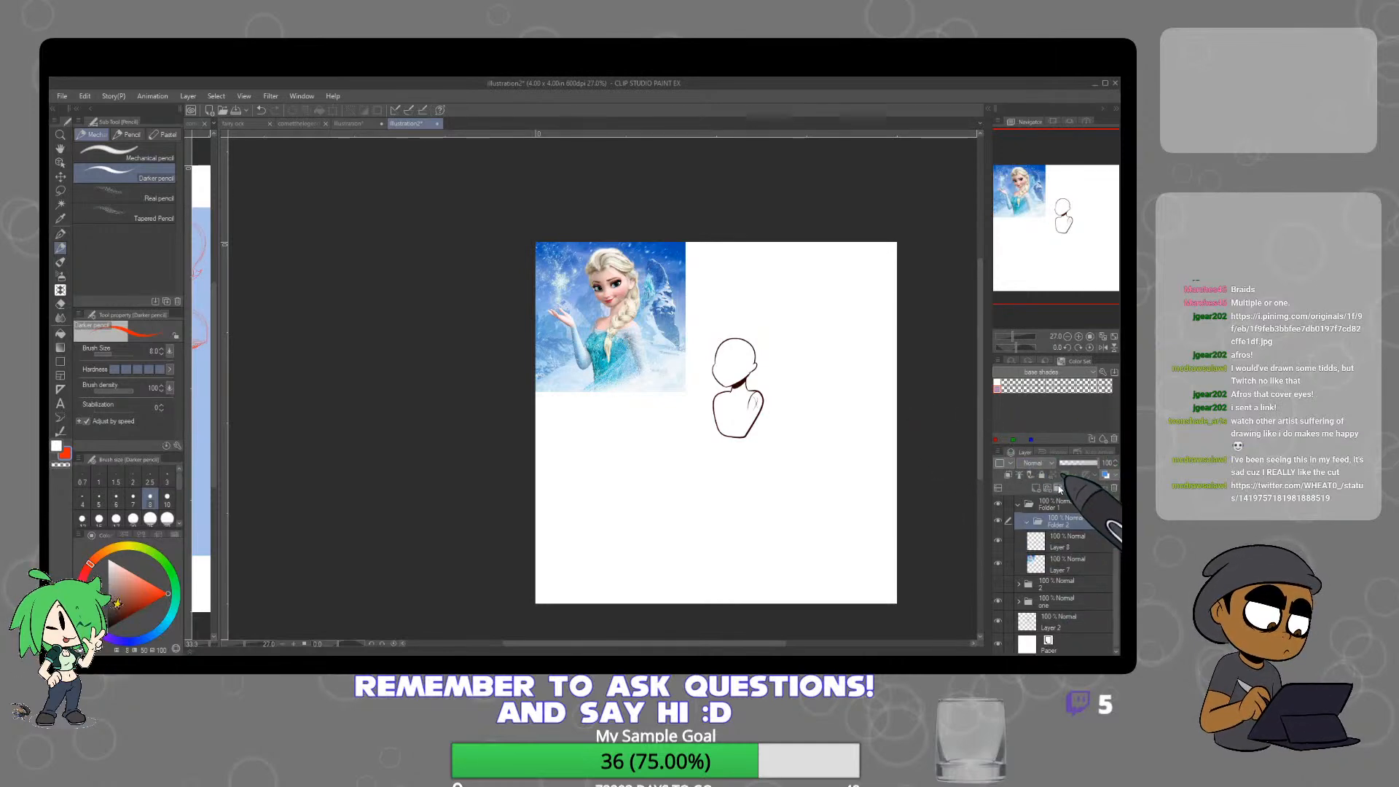
{"action": "left_click_drag", "start_coordinate": [1067, 521], "coordinate": [1067, 498]}
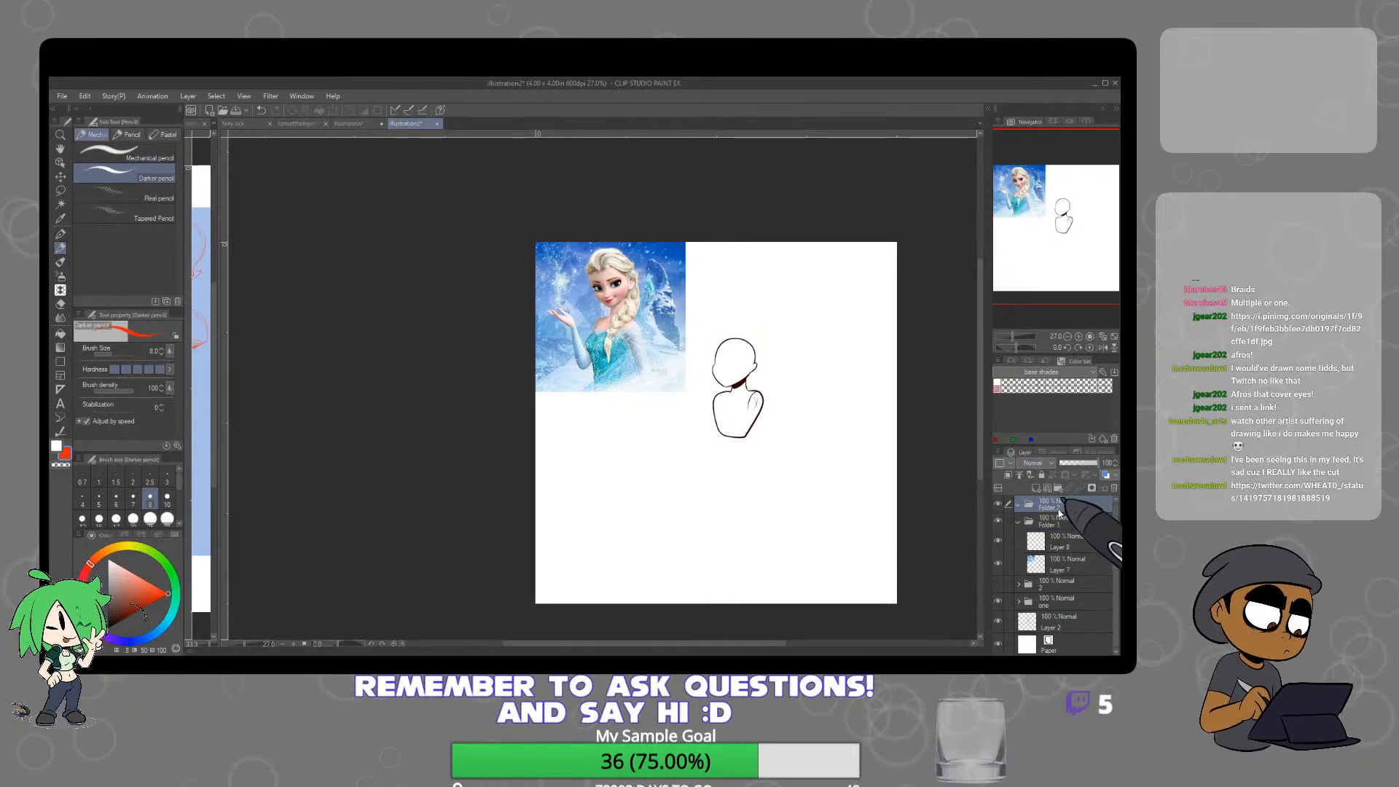
Paste the afro reference into the new top folder, scale it to about 251% over the braid image, and hide the folder
{"action": "key", "text": "ctrl+v"}
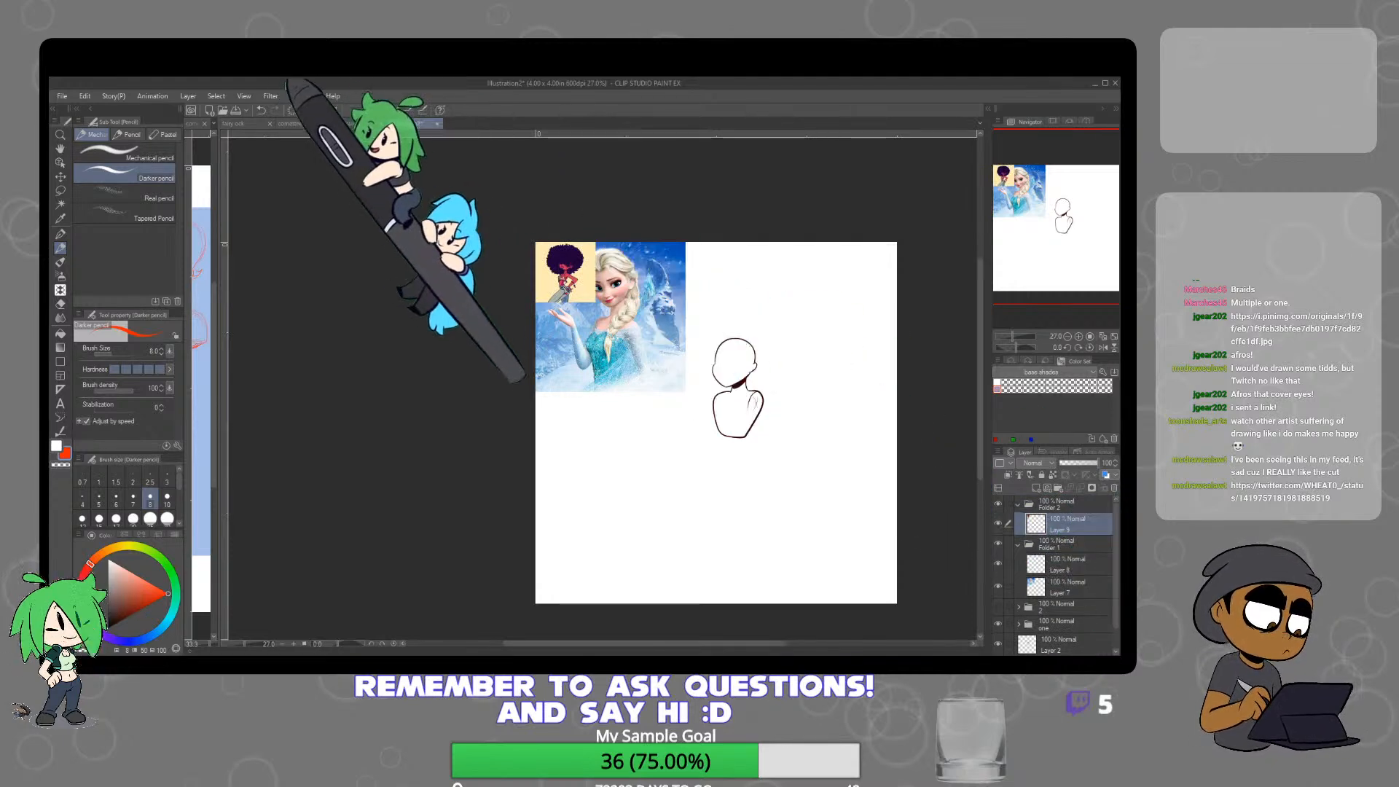
{"action": "key", "text": "ctrl+t"}
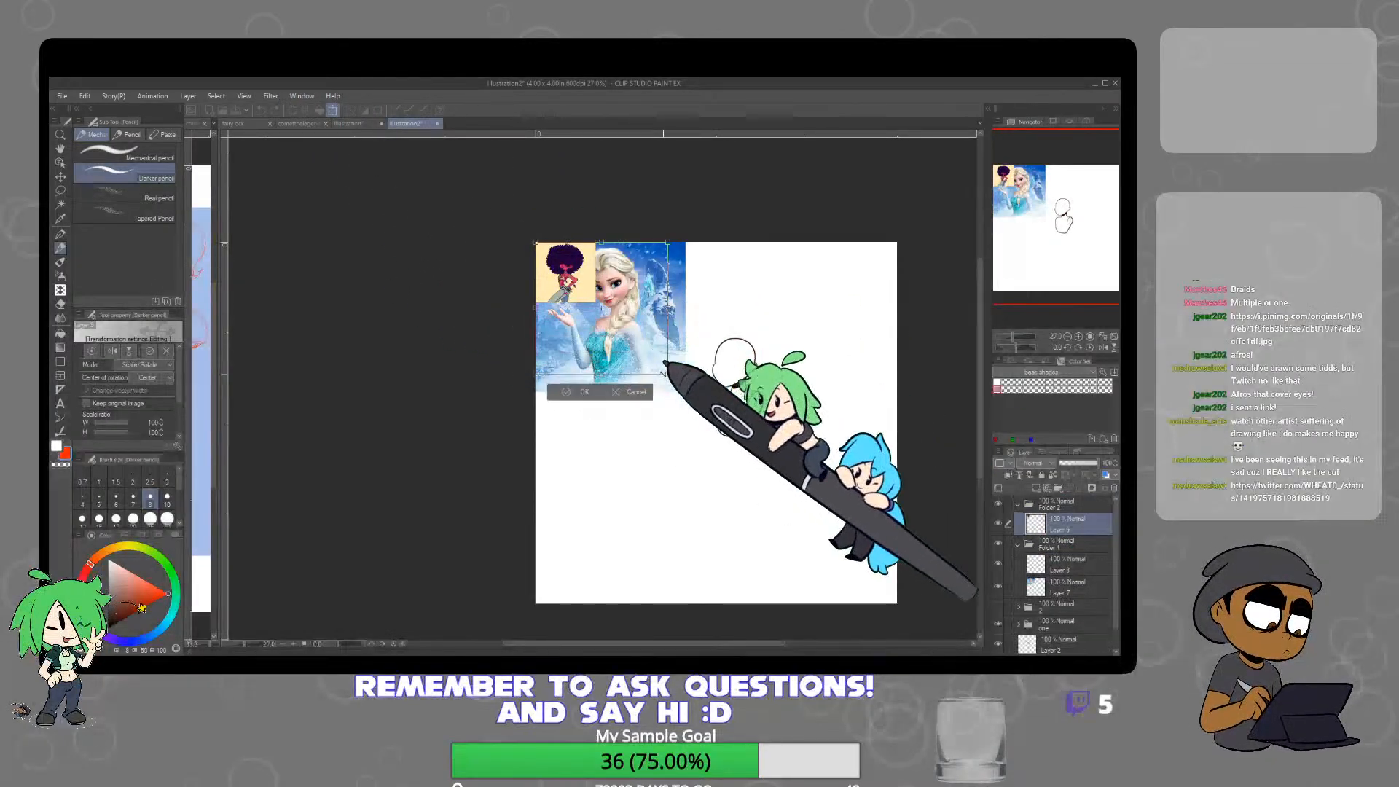
{"action": "left_click_drag", "start_coordinate": [661, 368], "coordinate": [686, 393]}
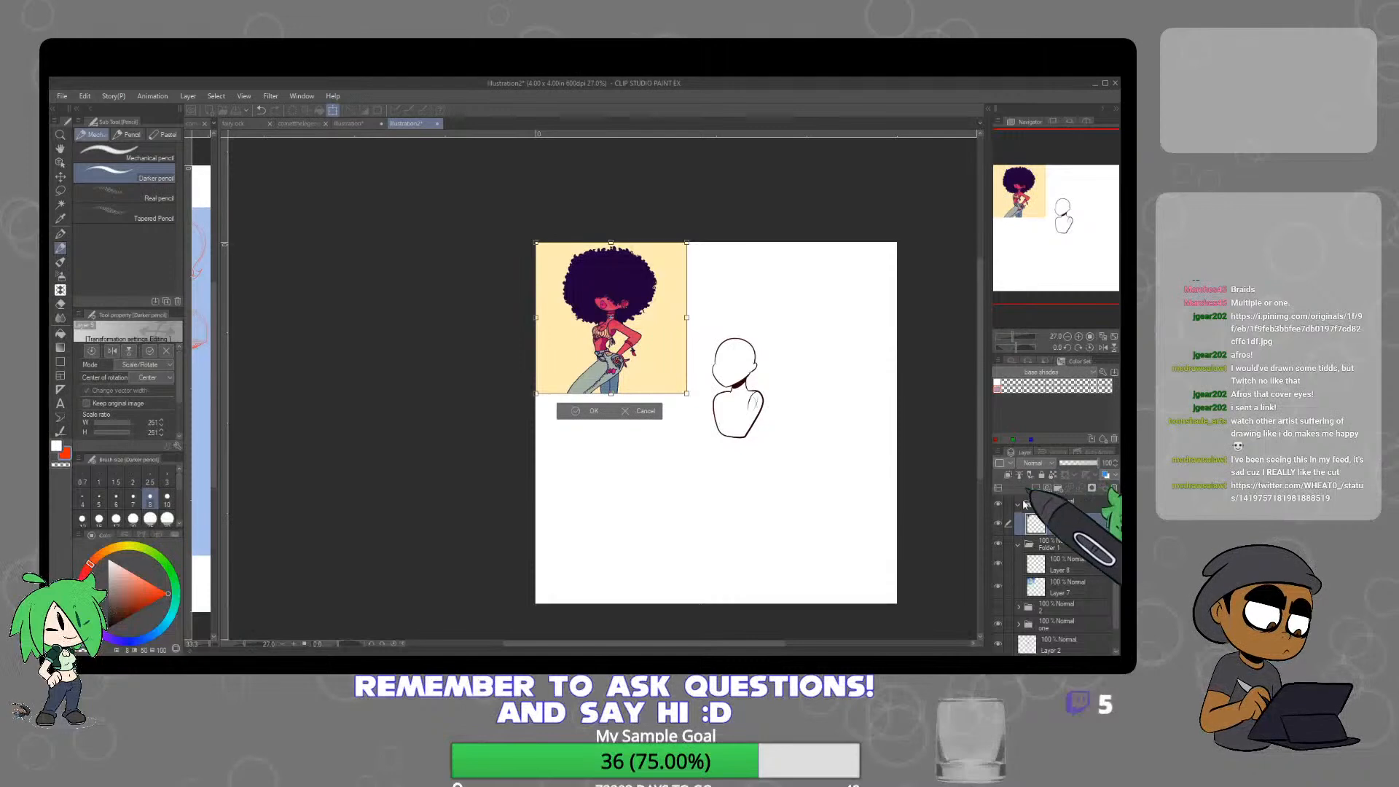
{"action": "key", "text": "Return"}
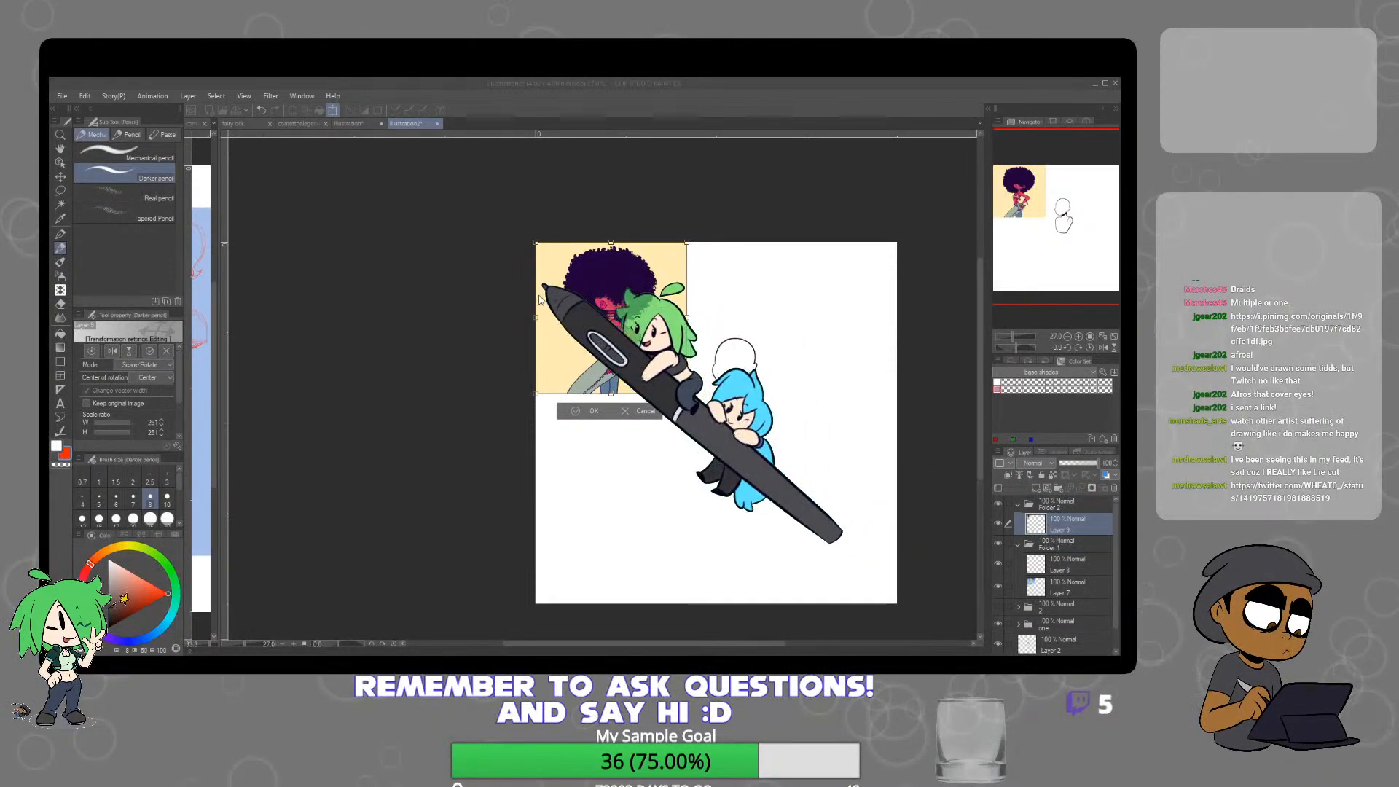
{"action": "key", "text": "Return"}
{"action": "left_click", "coordinate": [1005, 502]}
{"action": "left_click", "coordinate": [998, 503]}
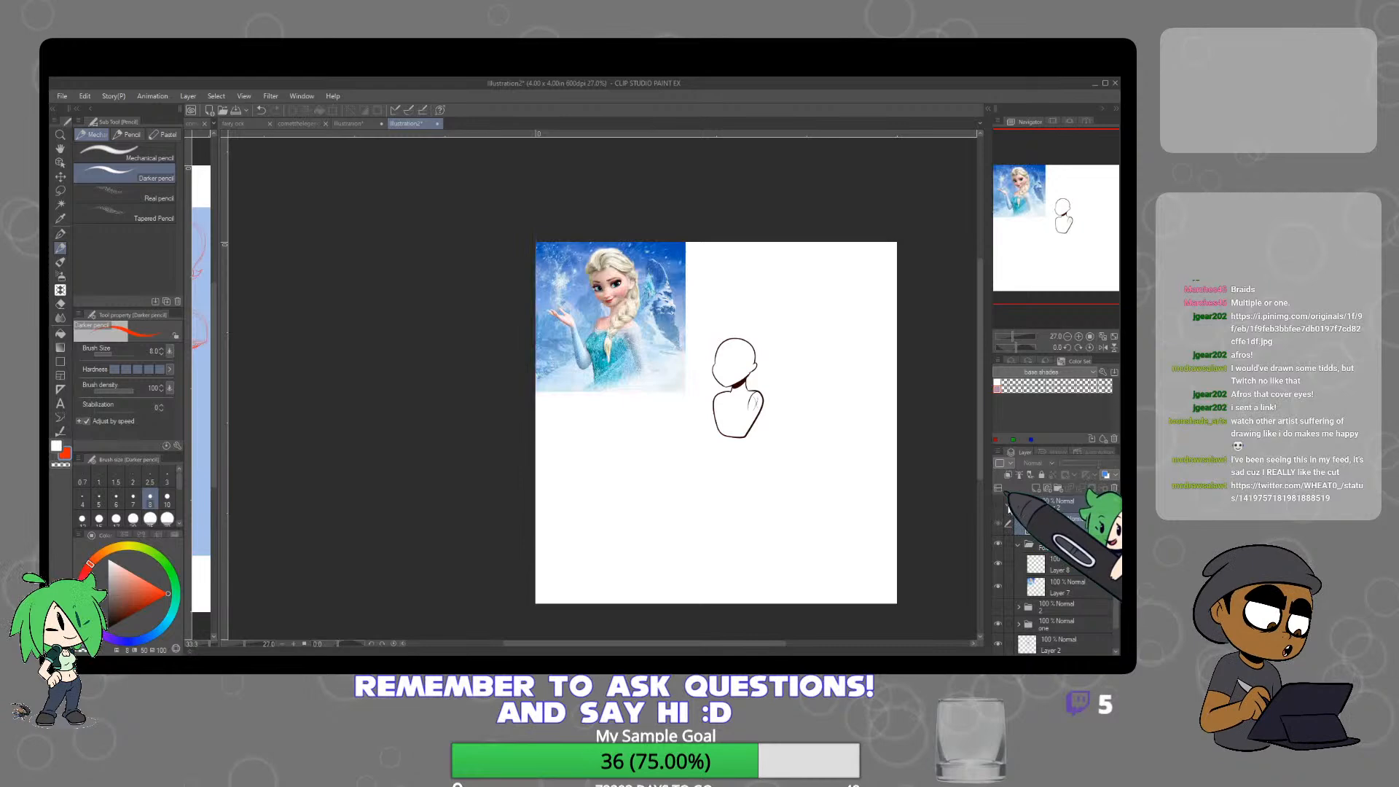
Create a third top-level folder and paste the portrait collage reference into it, enlarged to about 125%
{"action": "left_click", "coordinate": [1058, 487]}
{"action": "left_click_drag", "start_coordinate": [1069, 494], "coordinate": [1064, 502]}
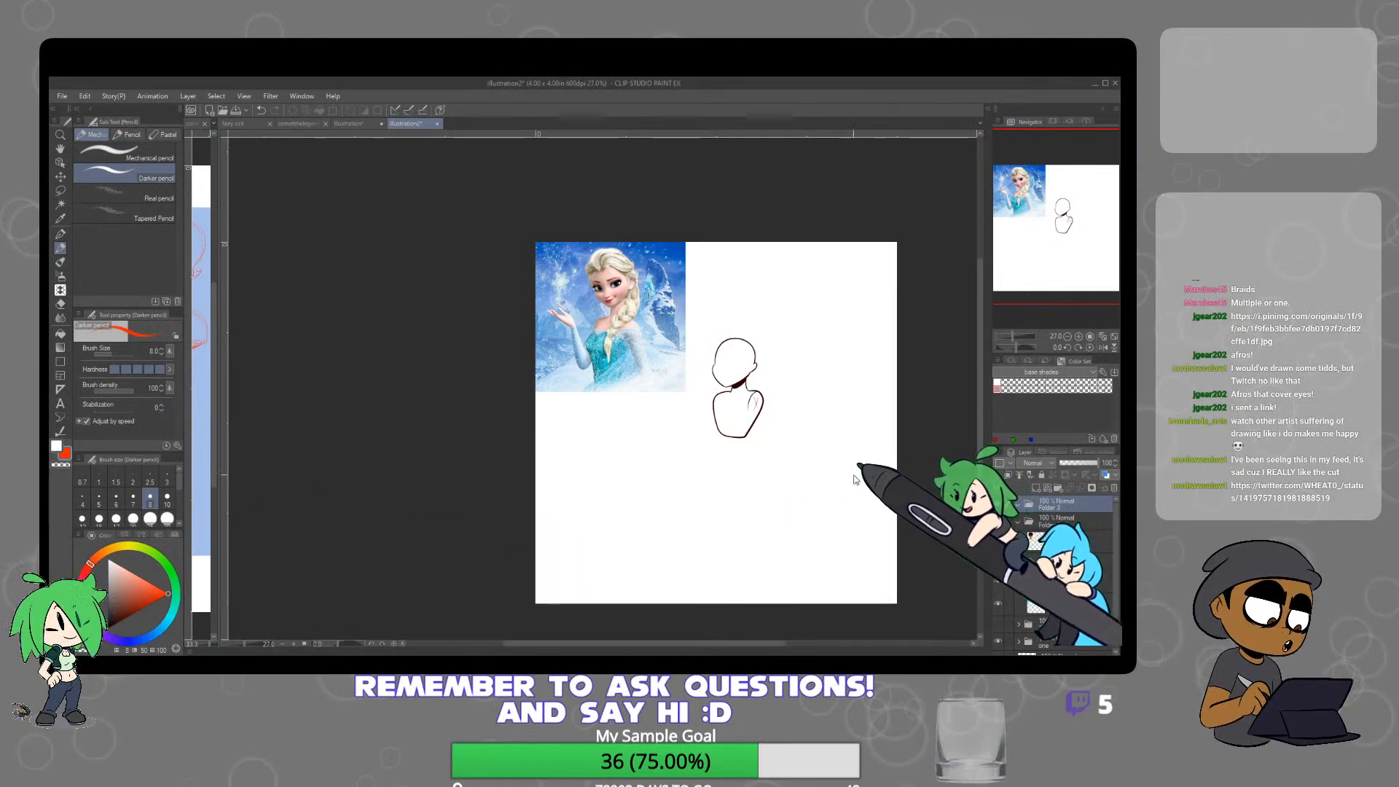
{"action": "key", "text": "ctrl+v"}
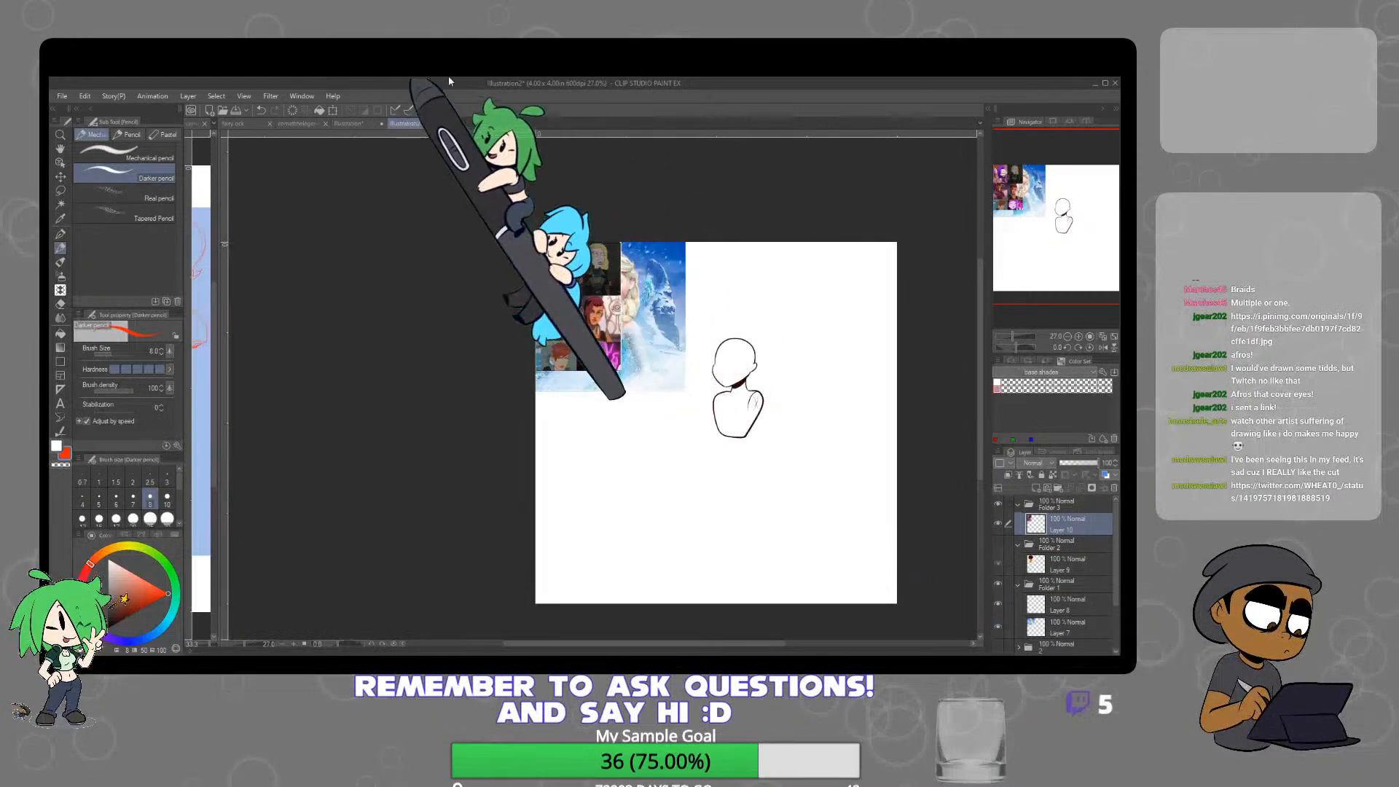
{"action": "left_click", "coordinate": [332, 109]}
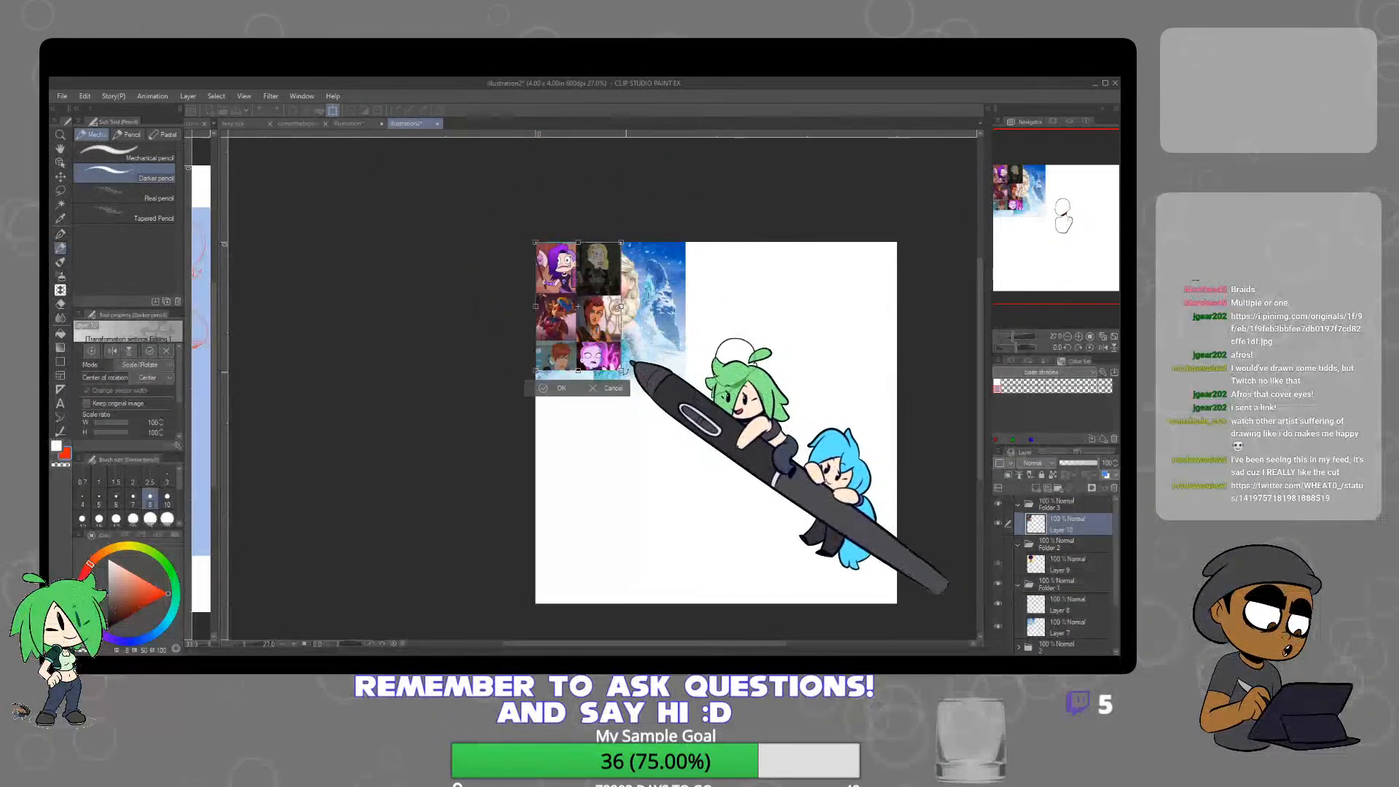
{"action": "left_click_drag", "start_coordinate": [621, 373], "coordinate": [642, 403]}
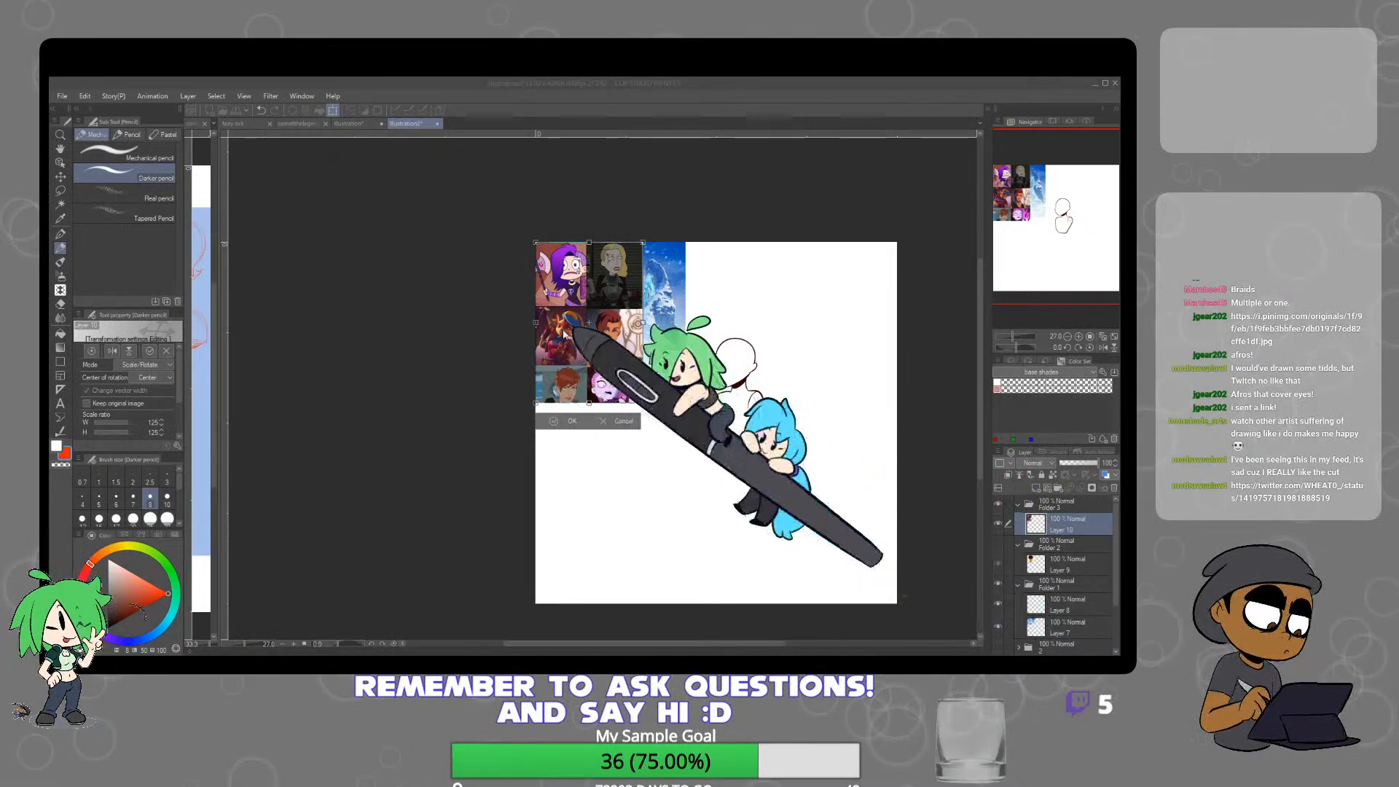
{"action": "key", "text": "Return"}
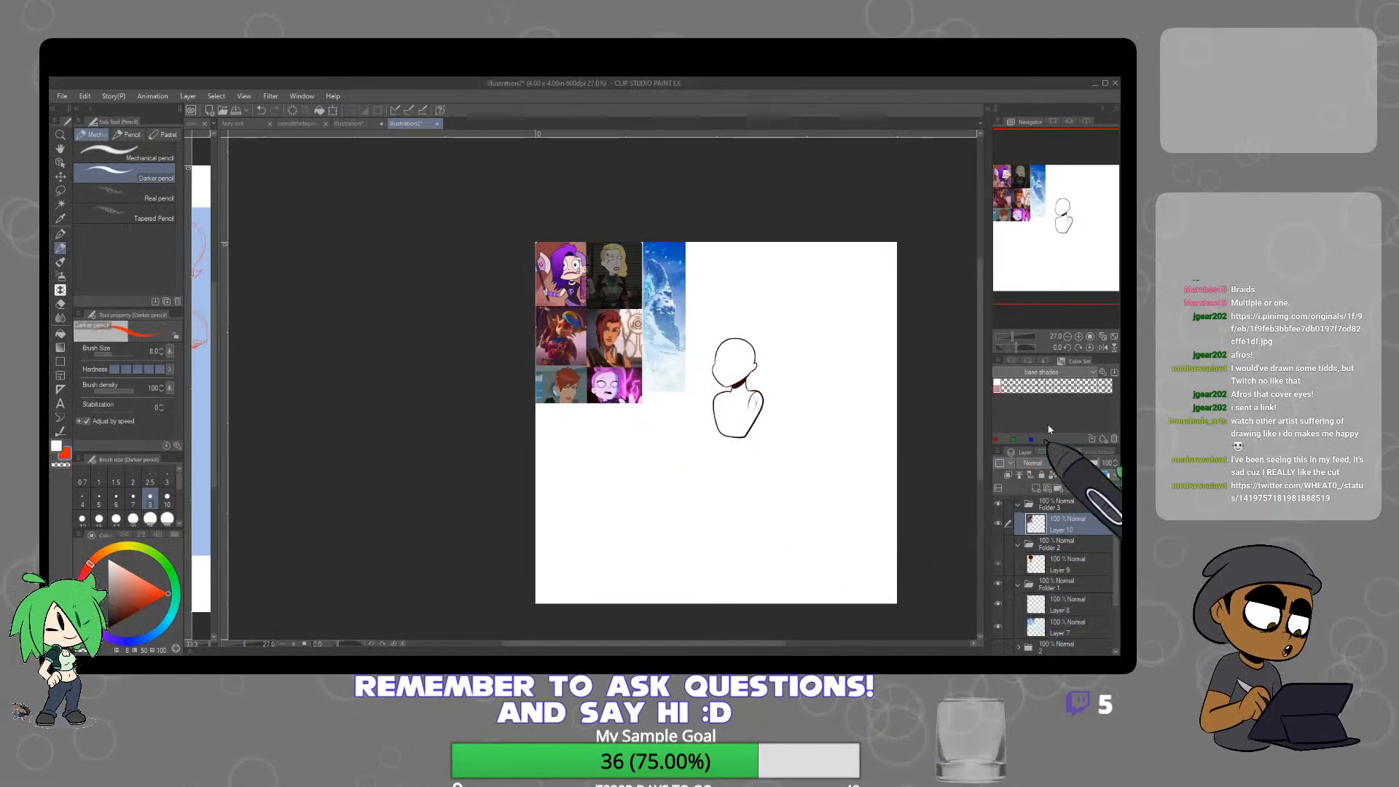
Hide the portrait collage's folder and collapse both the collage and afro folders
{"action": "left_click", "coordinate": [998, 502]}
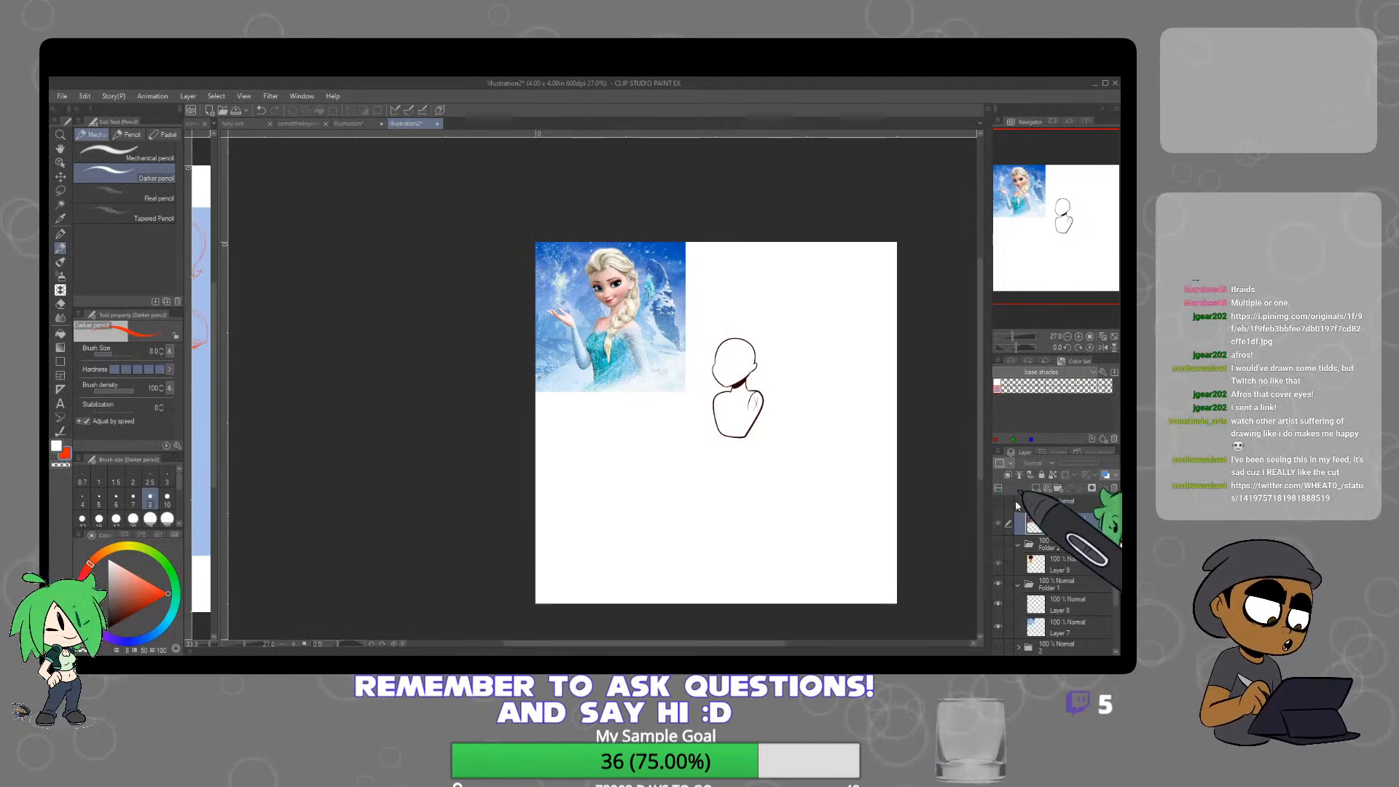
{"action": "left_click", "coordinate": [1018, 504]}
{"action": "left_click", "coordinate": [1018, 520]}
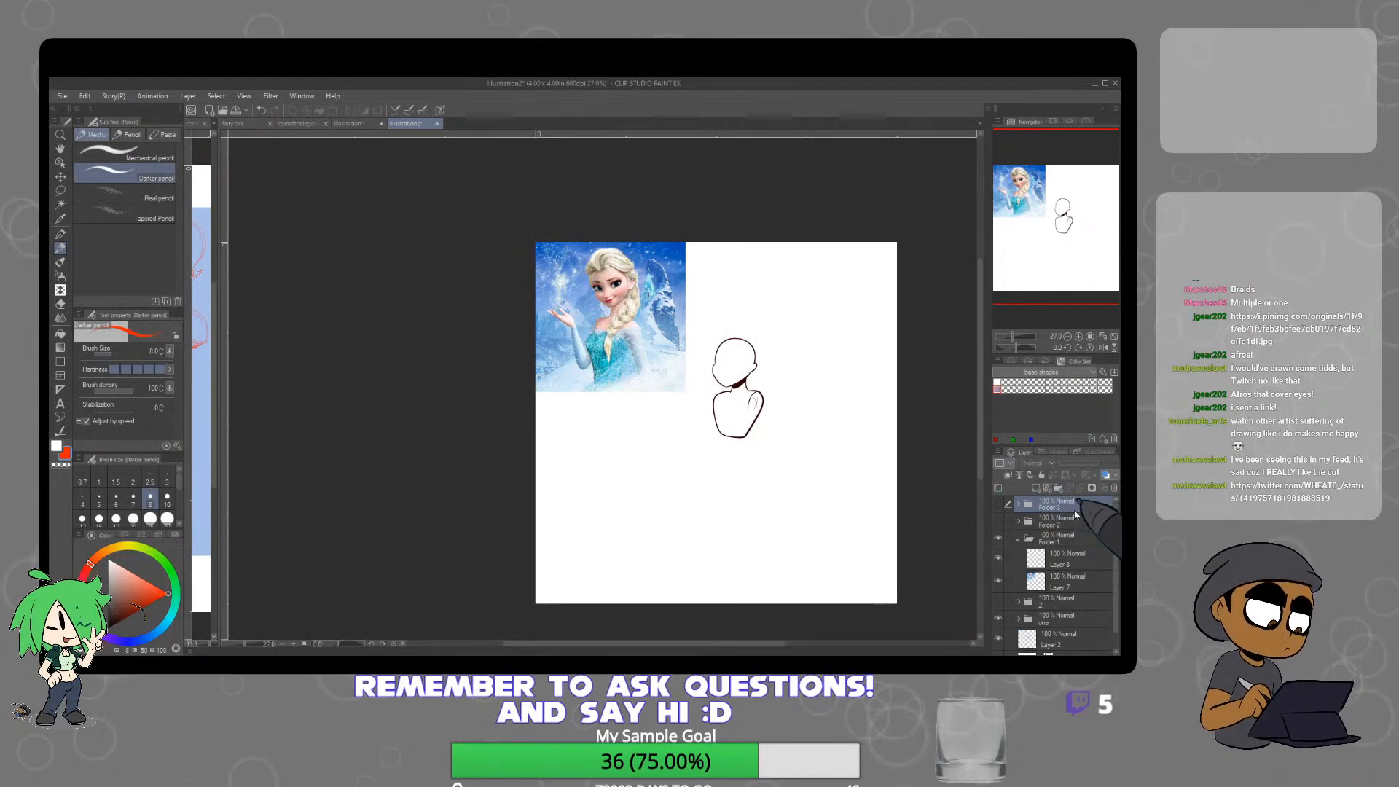
Sketch the swept-back hair volume in red around the bust's head on the blank layer above the braid reference
{"action": "left_click", "coordinate": [1053, 560]}
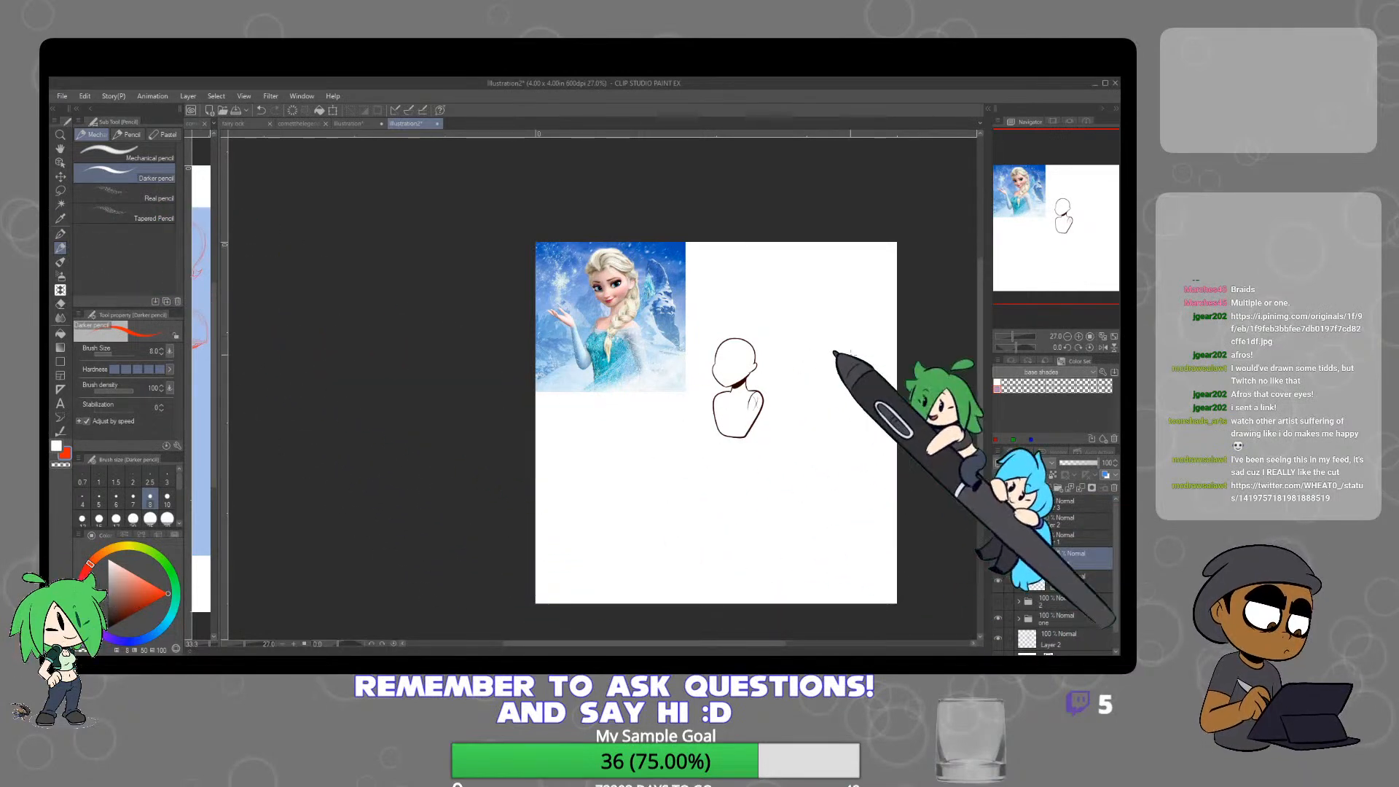
{"action": "scroll", "coordinate": [730, 350], "scroll_direction": "up", "scroll_amount": 1}
{"action": "scroll", "coordinate": [729, 350], "scroll_direction": "down", "scroll_amount": 3}
{"action": "scroll", "coordinate": [729, 350], "scroll_direction": "up", "scroll_amount": 4}
{"action": "scroll", "coordinate": [731, 352], "scroll_direction": "up", "scroll_amount": 1}
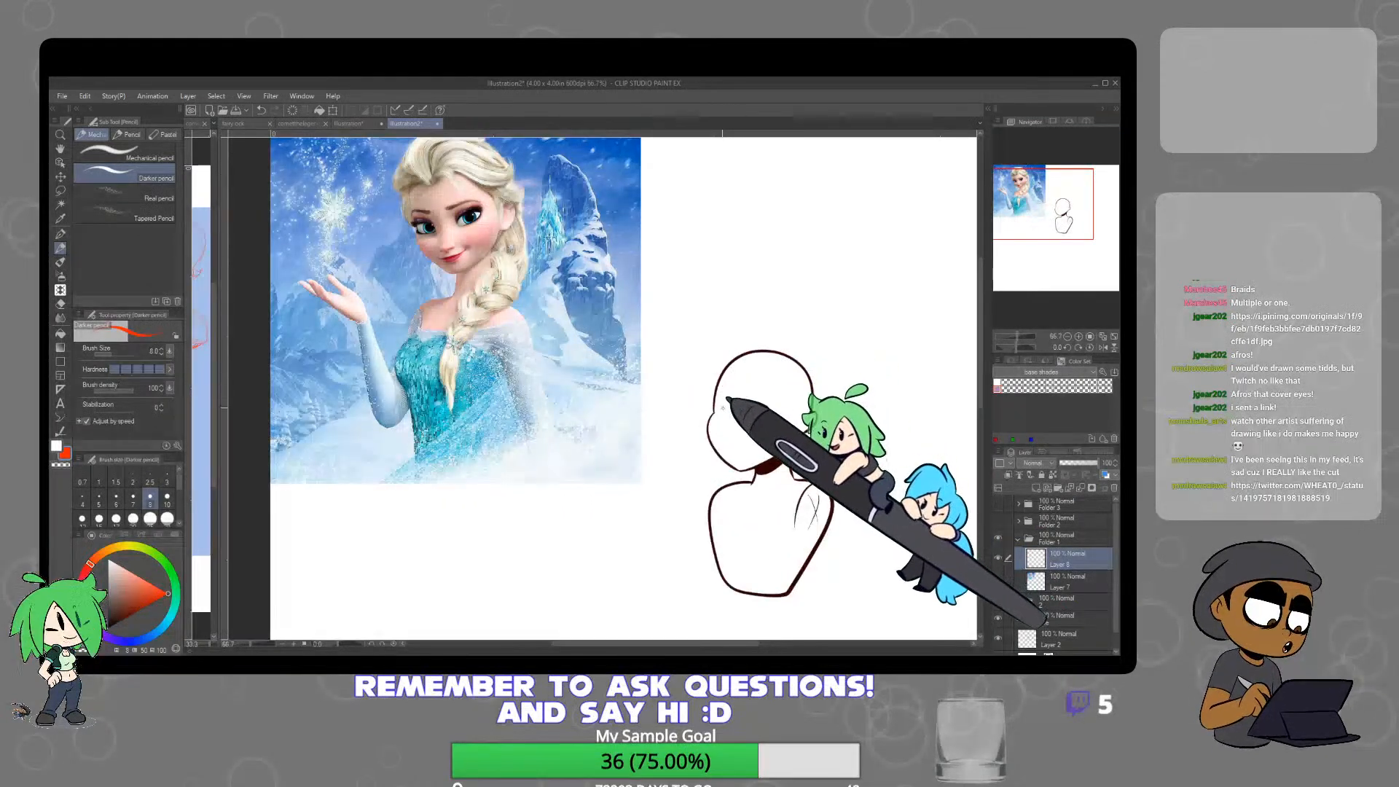
{"action": "mouse_move", "coordinate": [716, 401]}
{"action": "left_mouse_down"}
{"action": "mouse_move", "coordinate": [725, 337]}
{"action": "mouse_move", "coordinate": [784, 330]}
{"action": "mouse_move", "coordinate": [807, 345]}
{"action": "mouse_move", "coordinate": [821, 413]}
{"action": "left_mouse_up"}
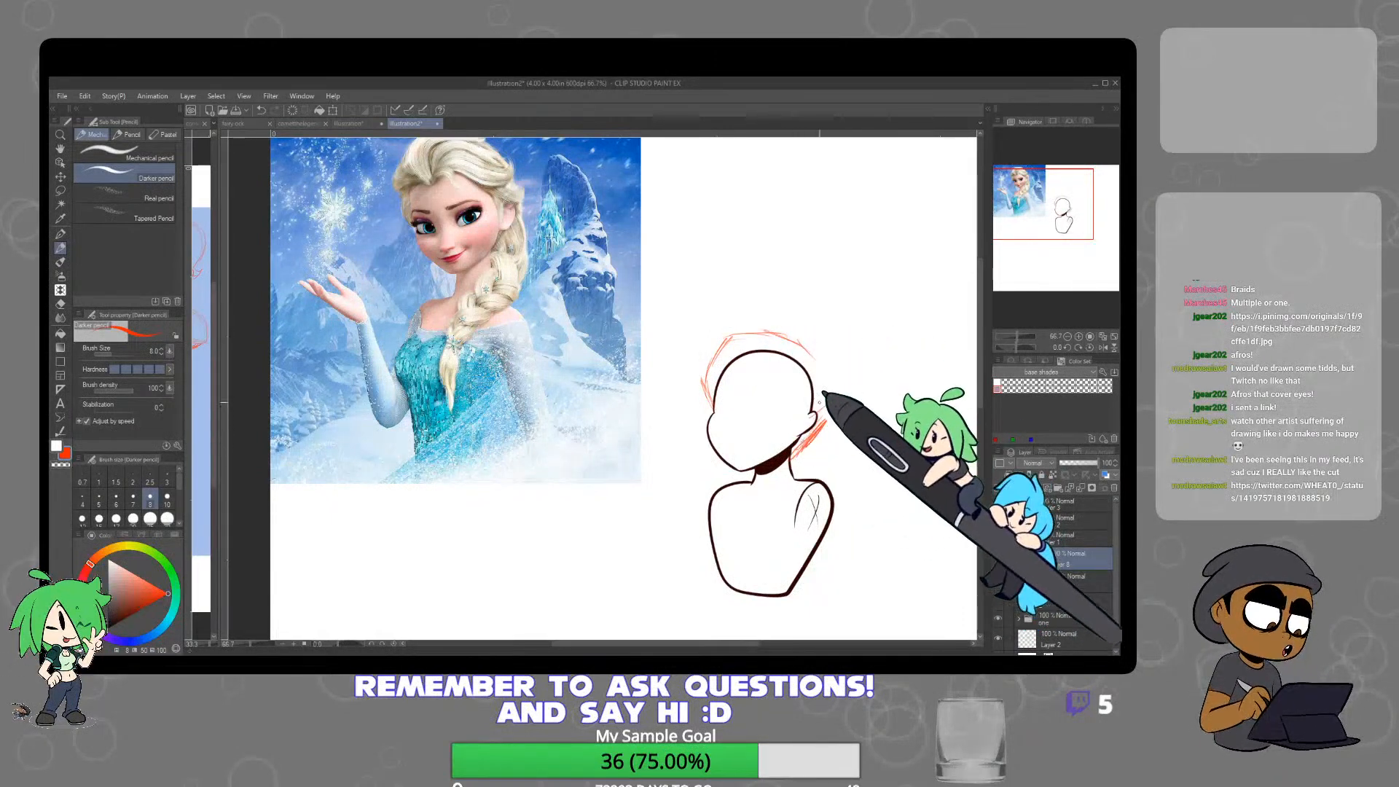
{"action": "mouse_move", "coordinate": [799, 341]}
{"action": "left_mouse_down"}
{"action": "mouse_move", "coordinate": [833, 397]}
{"action": "mouse_move", "coordinate": [818, 374]}
{"action": "left_mouse_up"}
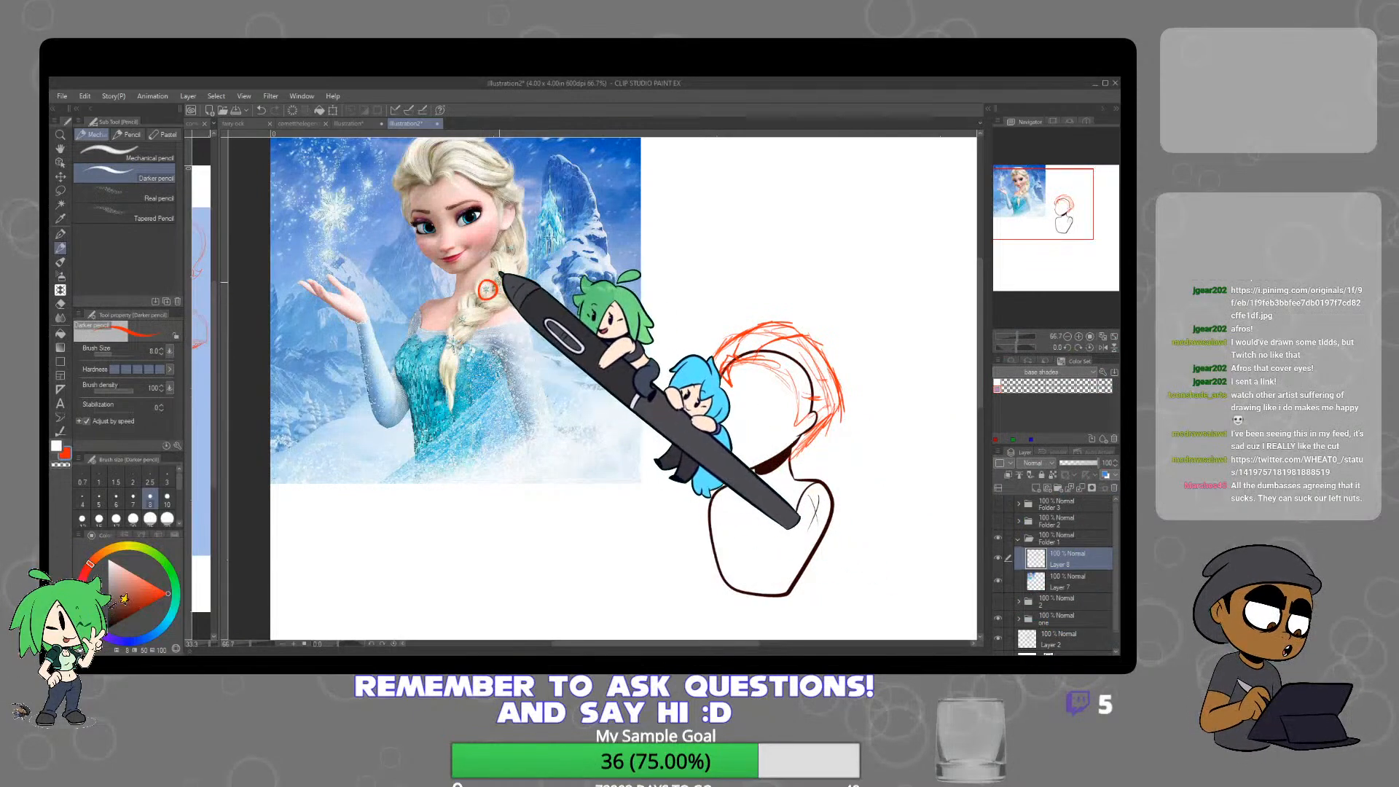
Circle the snowflake ornaments along the reference image's braid in red
{"action": "scroll", "coordinate": [473, 288], "scroll_direction": "up", "scroll_amount": 3}
{"action": "mouse_move", "coordinate": [494, 258]}
{"action": "left_mouse_down"}
{"action": "mouse_move", "coordinate": [481, 271]}
{"action": "mouse_move", "coordinate": [492, 257]}
{"action": "left_mouse_up"}
{"action": "mouse_move", "coordinate": [517, 183]}
{"action": "left_mouse_down"}
{"action": "mouse_move", "coordinate": [527, 204]}
{"action": "mouse_move", "coordinate": [519, 184]}
{"action": "left_mouse_up"}
{"action": "left_click_drag", "start_coordinate": [408, 341], "coordinate": [405, 343]}
{"action": "left_click_drag", "start_coordinate": [393, 391], "coordinate": [392, 391]}
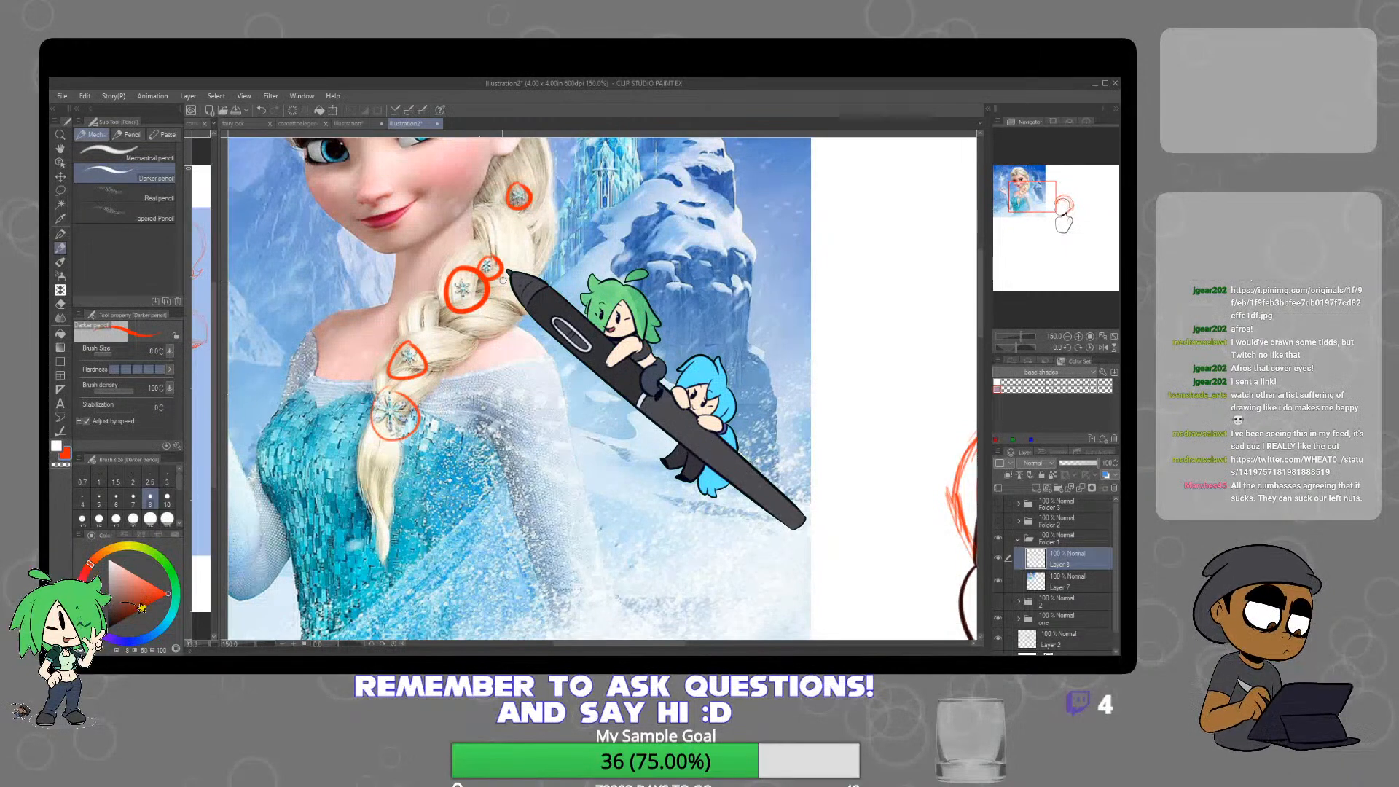
Sketch a segmented braid in light red, hanging from the back of the bust's head down past the shoulder
{"action": "scroll", "coordinate": [888, 427], "scroll_direction": "down", "scroll_amount": 4}
{"action": "left_click_drag", "start_coordinate": [887, 499], "coordinate": [741, 457]}
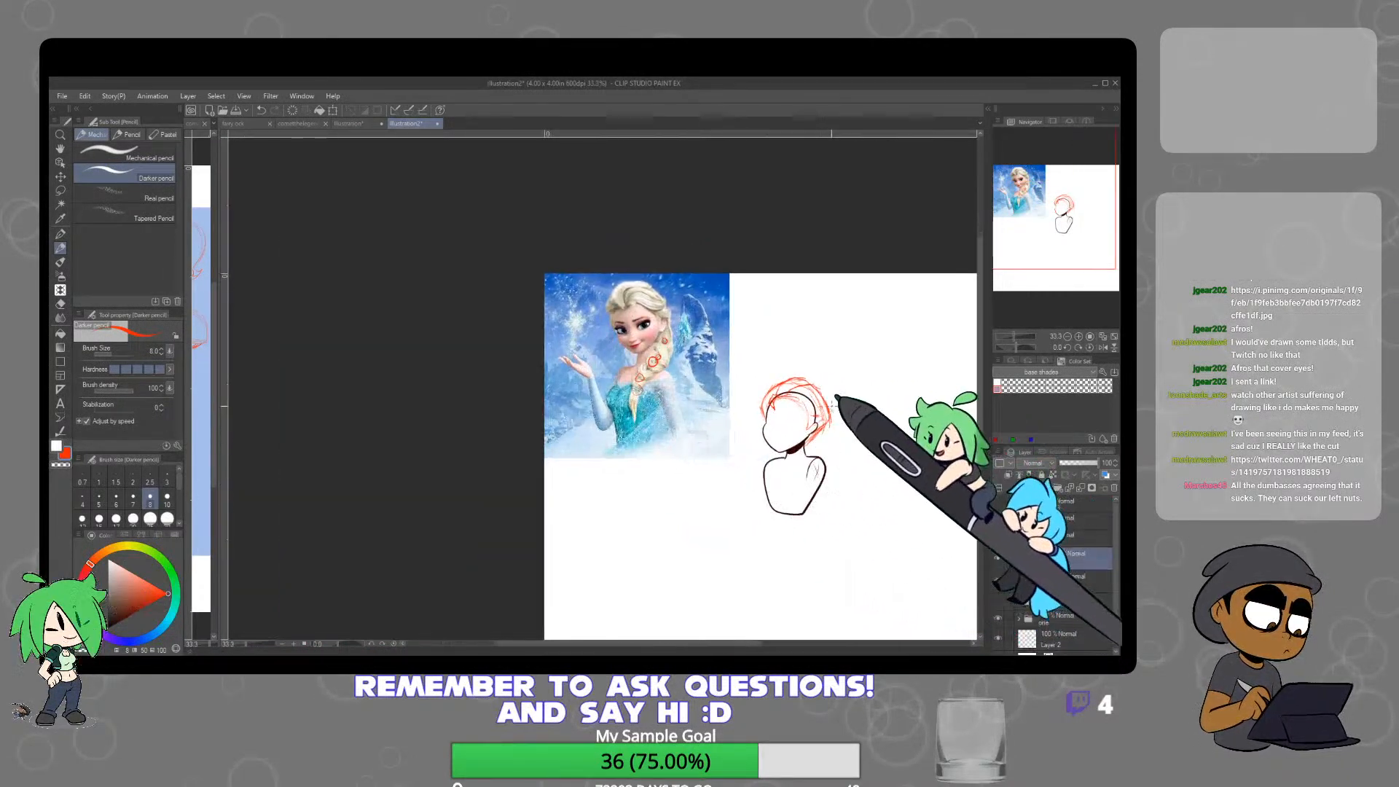
{"action": "scroll", "coordinate": [836, 399], "scroll_direction": "up", "scroll_amount": 4}
{"action": "scroll", "coordinate": [838, 408], "scroll_direction": "down", "scroll_amount": 3}
{"action": "scroll", "coordinate": [817, 421], "scroll_direction": "up", "scroll_amount": 1}
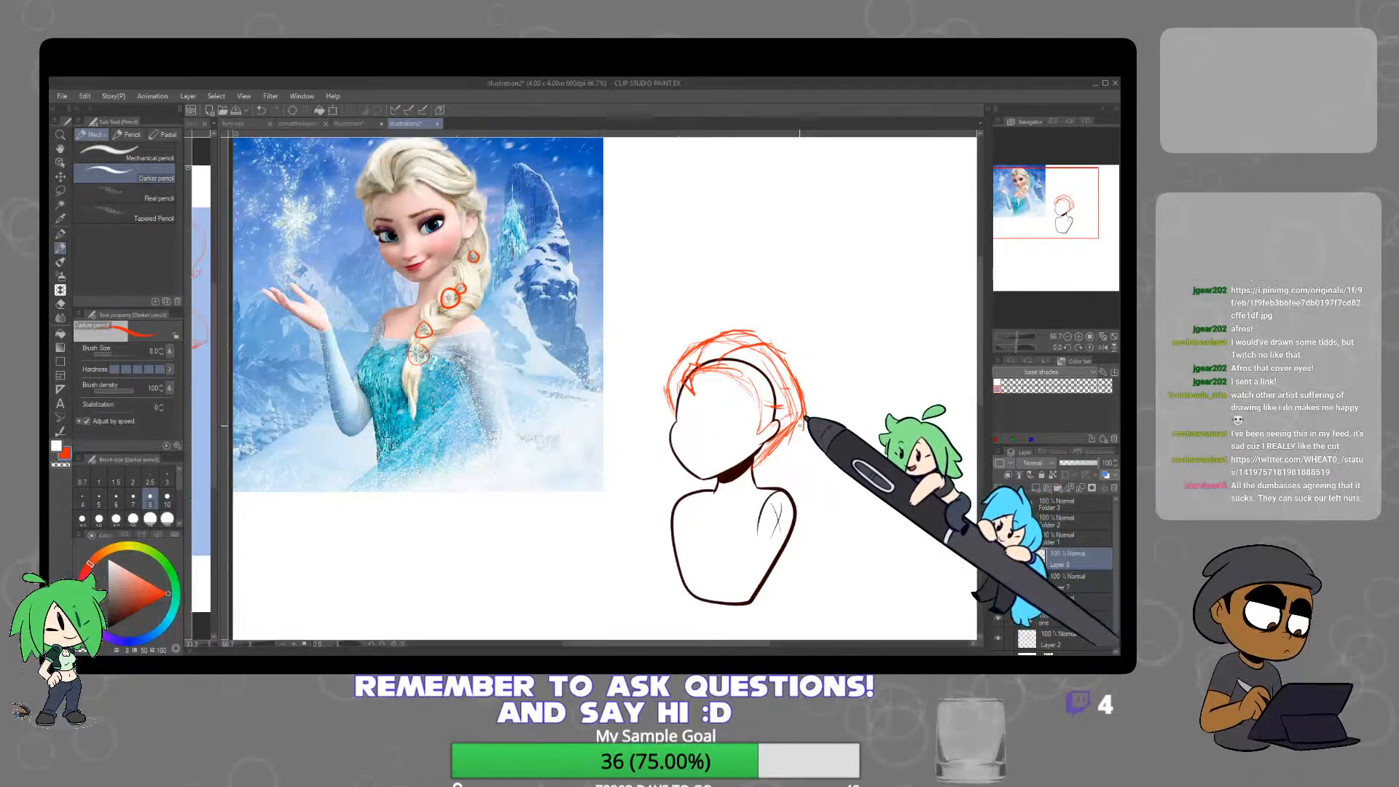
{"action": "mouse_move", "coordinate": [814, 434]}
{"action": "left_mouse_down"}
{"action": "mouse_move", "coordinate": [794, 462]}
{"action": "mouse_move", "coordinate": [781, 454]}
{"action": "mouse_move", "coordinate": [825, 451]}
{"action": "mouse_move", "coordinate": [798, 449]}
{"action": "mouse_move", "coordinate": [818, 454]}
{"action": "mouse_move", "coordinate": [809, 481]}
{"action": "left_mouse_up"}
{"action": "mouse_move", "coordinate": [809, 481]}
{"action": "left_mouse_down"}
{"action": "mouse_move", "coordinate": [802, 520]}
{"action": "mouse_move", "coordinate": [781, 505]}
{"action": "mouse_move", "coordinate": [801, 493]}
{"action": "mouse_move", "coordinate": [820, 528]}
{"action": "mouse_move", "coordinate": [805, 554]}
{"action": "mouse_move", "coordinate": [781, 539]}
{"action": "mouse_move", "coordinate": [802, 550]}
{"action": "mouse_move", "coordinate": [818, 539]}
{"action": "mouse_move", "coordinate": [810, 590]}
{"action": "mouse_move", "coordinate": [785, 554]}
{"action": "mouse_move", "coordinate": [803, 600]}
{"action": "mouse_move", "coordinate": [824, 572]}
{"action": "mouse_move", "coordinate": [803, 605]}
{"action": "left_mouse_up"}
{"action": "left_click_drag", "start_coordinate": [863, 562], "coordinate": [854, 504]}
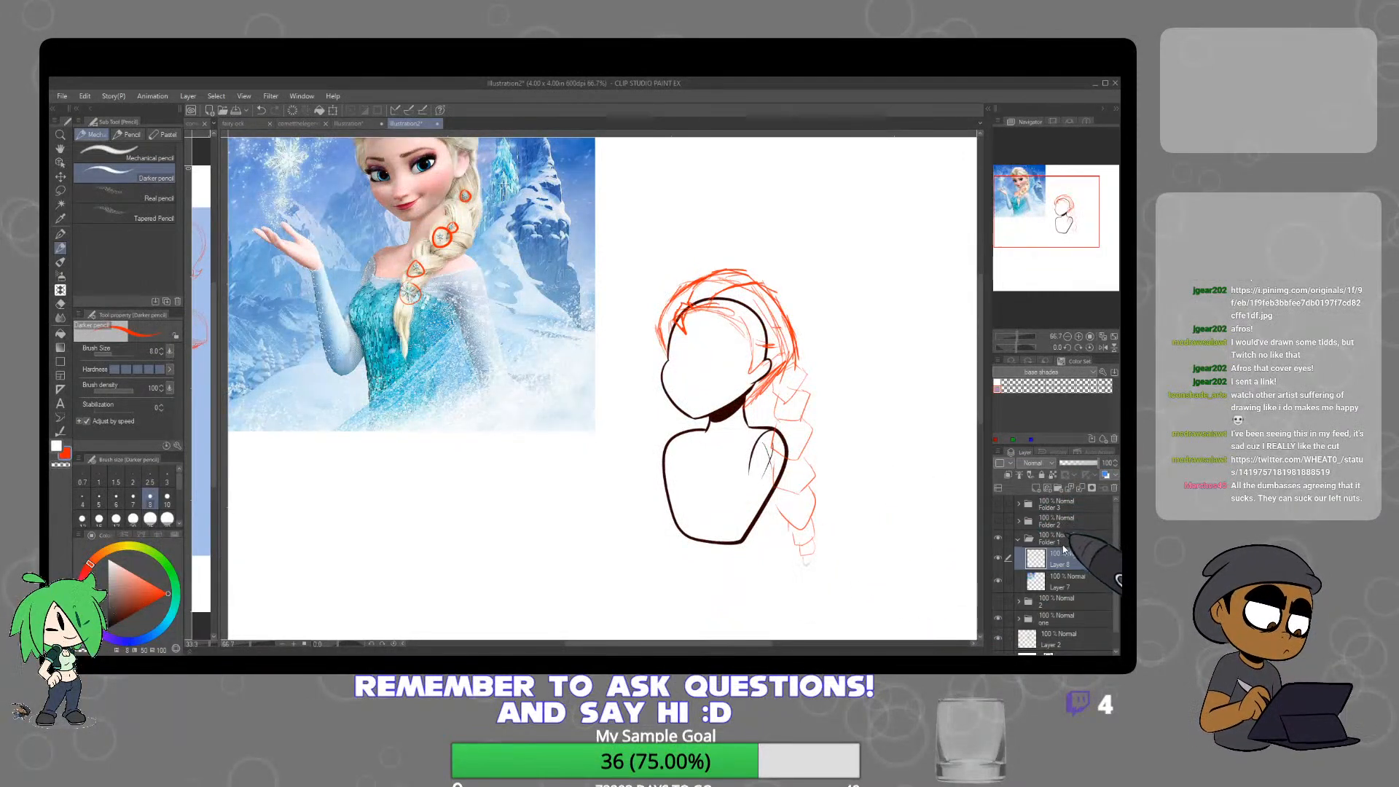
Add a new layer above the braid sketch and lower the sketch layer's opacity to 50%
{"action": "left_click", "coordinate": [1036, 488]}
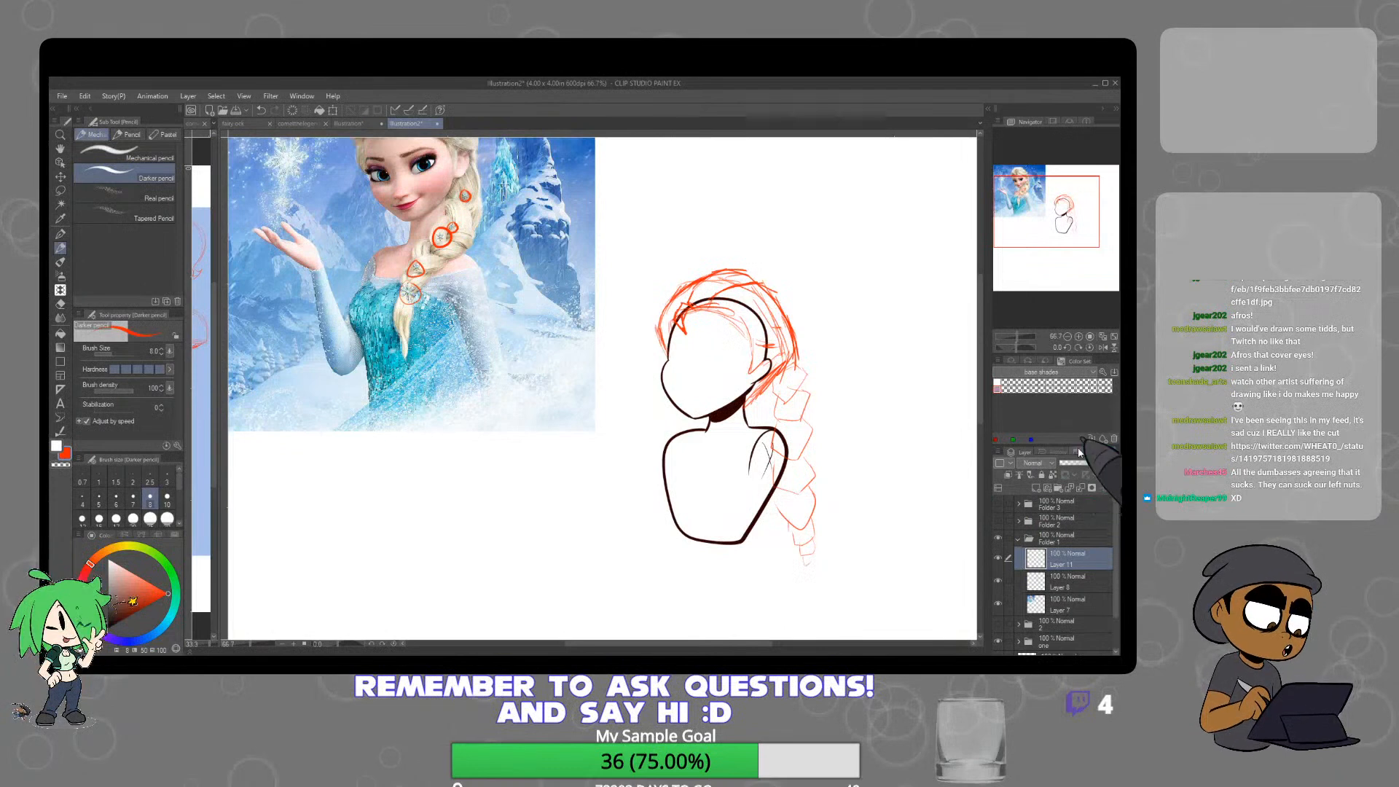
{"action": "left_click", "coordinate": [1066, 580]}
{"action": "left_click_drag", "start_coordinate": [1094, 463], "coordinate": [1078, 463]}
{"action": "left_click", "coordinate": [1085, 558]}
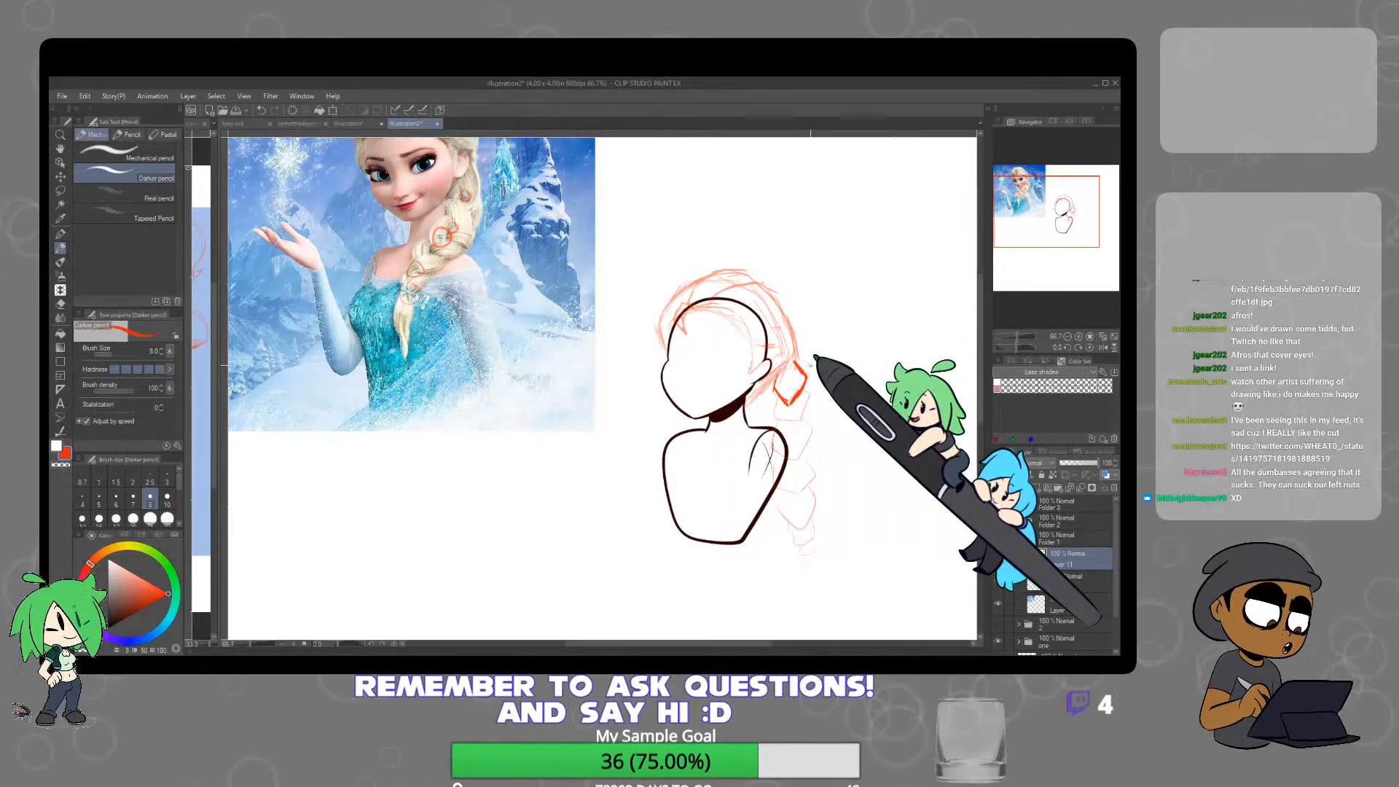
Draw the interlocking V-shaped strands over the bust's braid sketch and trace the matching strands on the reference image's braid
{"action": "left_click_drag", "start_coordinate": [801, 367], "coordinate": [805, 390]}
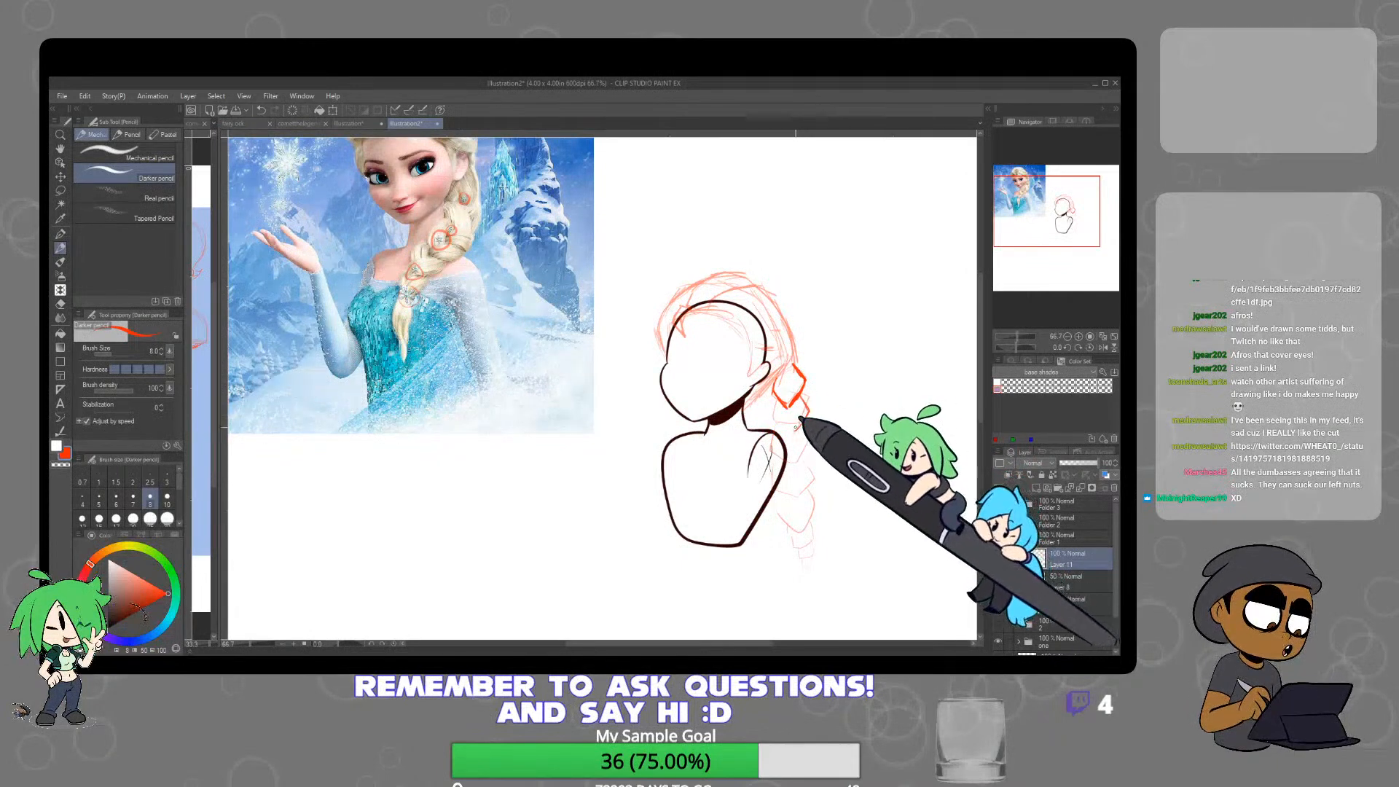
{"action": "mouse_move", "coordinate": [778, 398]}
{"action": "left_mouse_down"}
{"action": "mouse_move", "coordinate": [789, 428]}
{"action": "mouse_move", "coordinate": [808, 417]}
{"action": "mouse_move", "coordinate": [808, 440]}
{"action": "mouse_move", "coordinate": [793, 460]}
{"action": "mouse_move", "coordinate": [786, 417]}
{"action": "mouse_move", "coordinate": [776, 451]}
{"action": "left_mouse_up"}
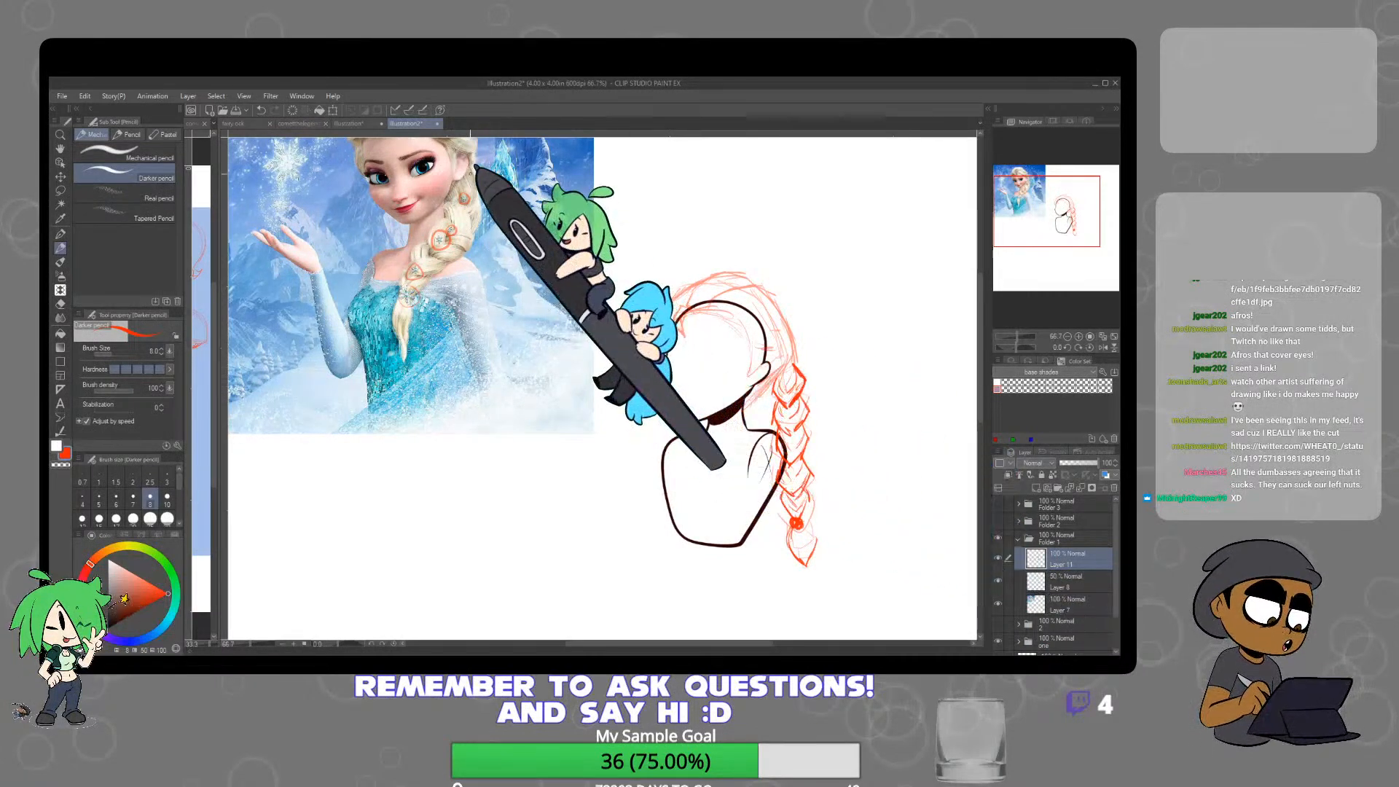
{"action": "mouse_move", "coordinate": [464, 179]}
{"action": "left_mouse_down"}
{"action": "mouse_move", "coordinate": [495, 191]}
{"action": "mouse_move", "coordinate": [447, 202]}
{"action": "mouse_move", "coordinate": [467, 231]}
{"action": "left_mouse_up"}
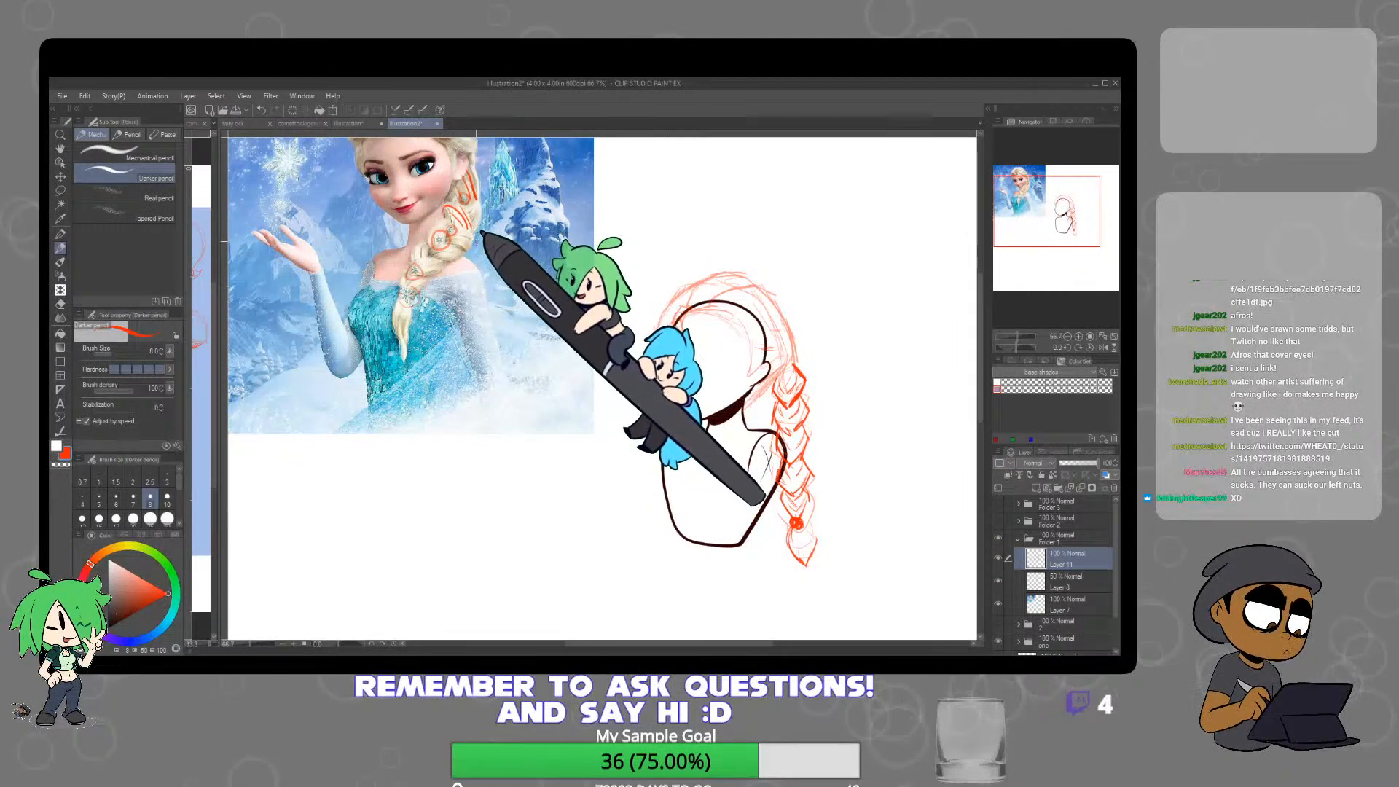
{"action": "mouse_move", "coordinate": [449, 226]}
{"action": "left_mouse_down"}
{"action": "mouse_move", "coordinate": [431, 248]}
{"action": "mouse_move", "coordinate": [452, 240]}
{"action": "left_mouse_up"}
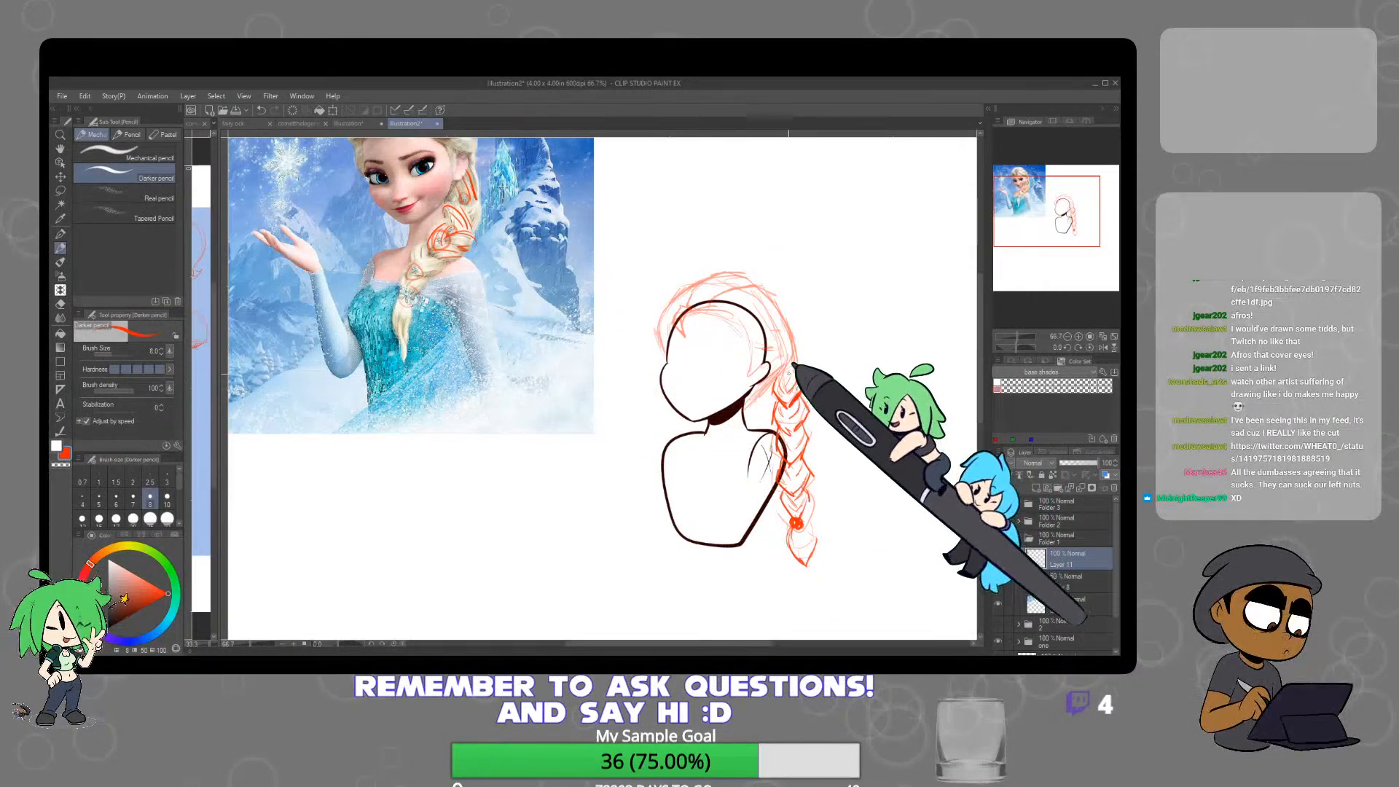
Sketch two separate braid studies beside the bust, one twisted and one of overlapping lobes, and frame the bust's braid with long outer contours
{"action": "mouse_move", "coordinate": [843, 386]}
{"action": "left_mouse_down"}
{"action": "mouse_move", "coordinate": [871, 397]}
{"action": "mouse_move", "coordinate": [865, 359]}
{"action": "mouse_move", "coordinate": [881, 381]}
{"action": "mouse_move", "coordinate": [856, 407]}
{"action": "left_mouse_up"}
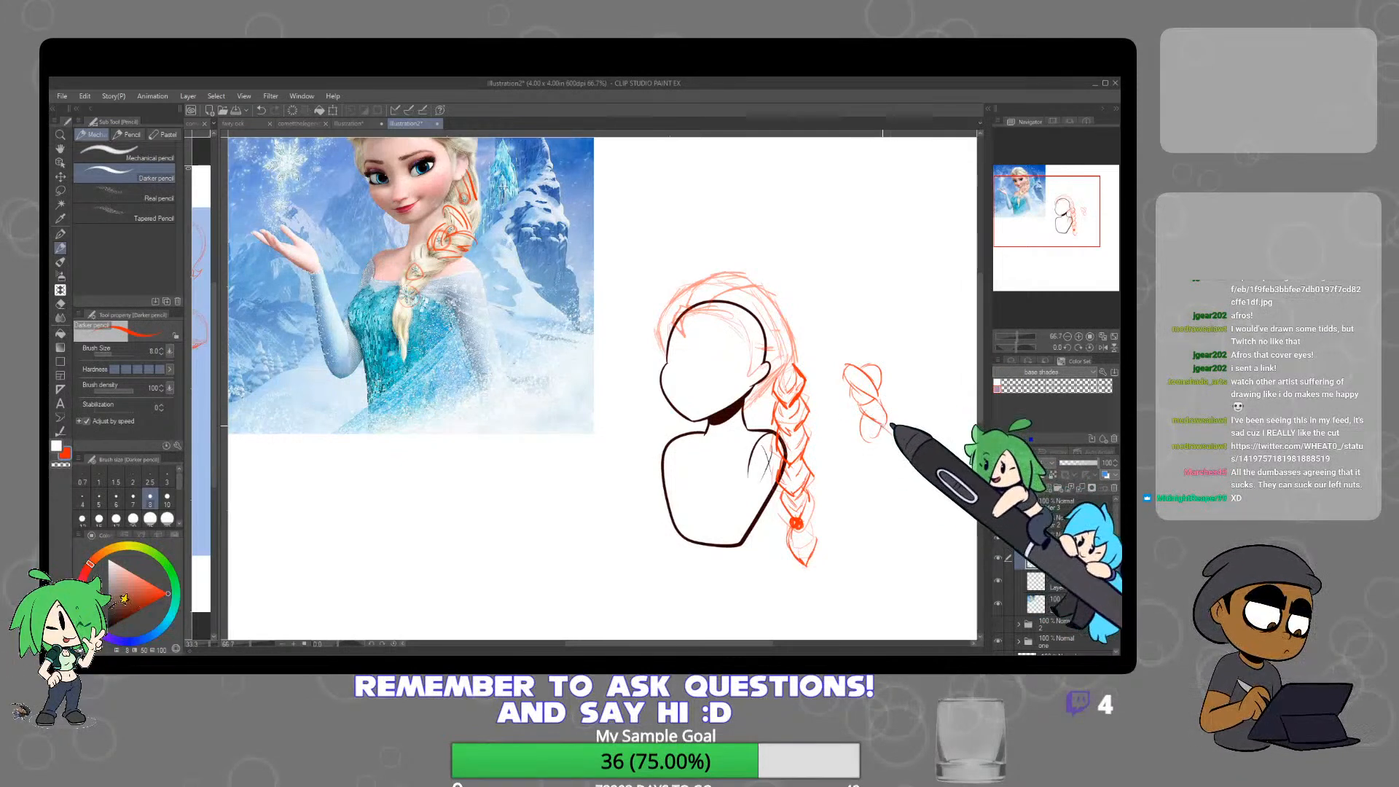
{"action": "left_click_drag", "start_coordinate": [881, 441], "coordinate": [891, 441]}
{"action": "mouse_move", "coordinate": [801, 368]}
{"action": "left_mouse_down"}
{"action": "mouse_move", "coordinate": [837, 541]}
{"action": "mouse_move", "coordinate": [814, 572]}
{"action": "left_mouse_up"}
{"action": "left_click_drag", "start_coordinate": [762, 397], "coordinate": [788, 568]}
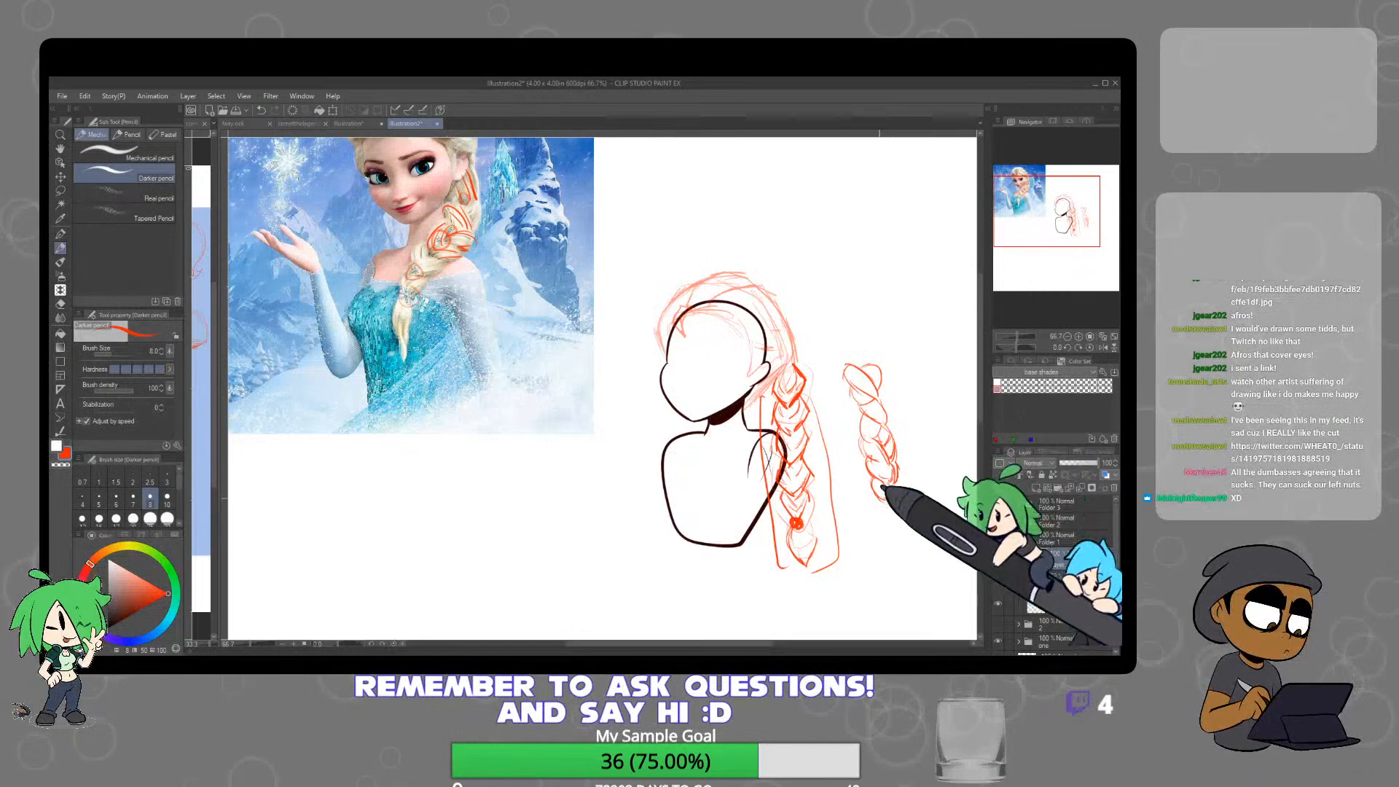
{"action": "left_click_drag", "start_coordinate": [921, 466], "coordinate": [788, 474]}
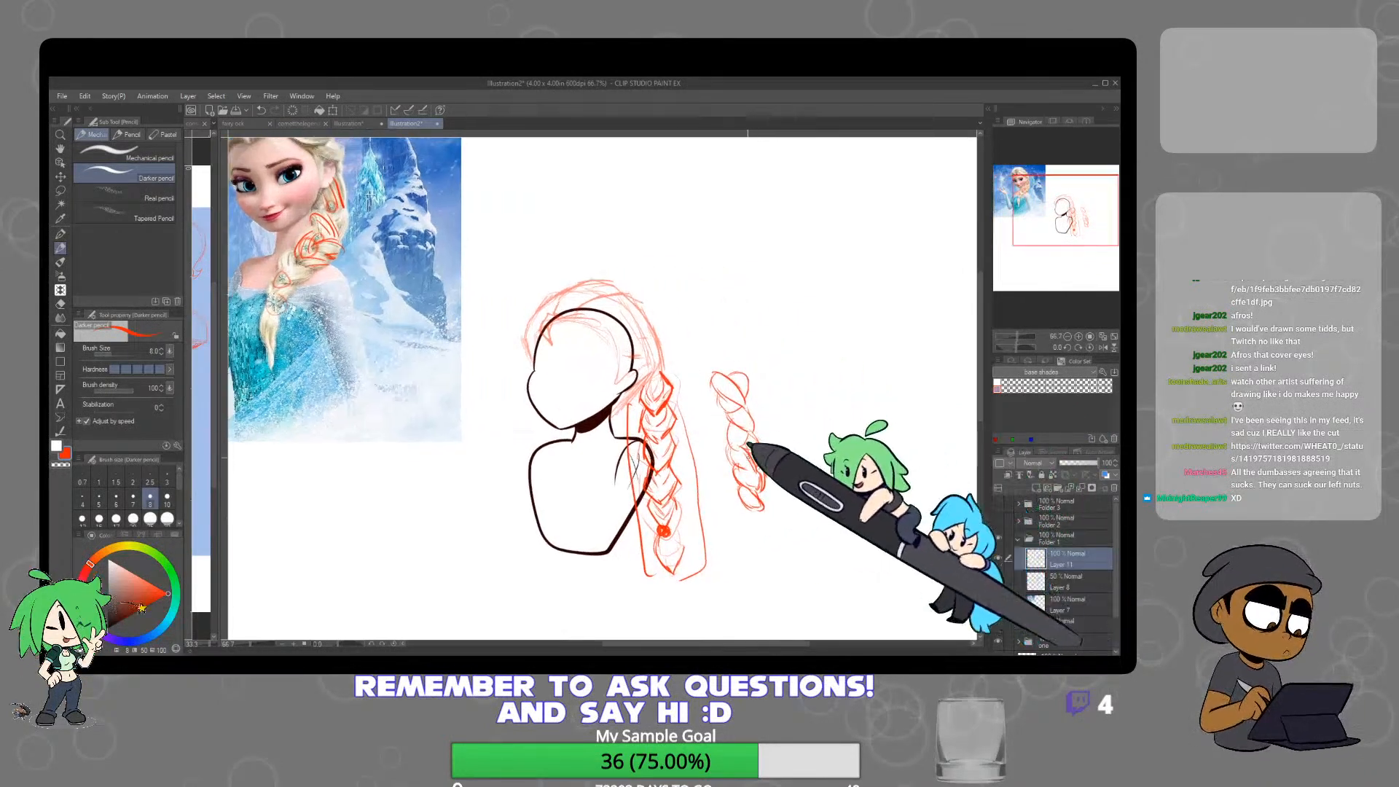
{"action": "mouse_move", "coordinate": [849, 376]}
{"action": "left_mouse_down"}
{"action": "mouse_move", "coordinate": [820, 384]}
{"action": "mouse_move", "coordinate": [834, 403]}
{"action": "mouse_move", "coordinate": [821, 373]}
{"action": "mouse_move", "coordinate": [830, 402]}
{"action": "mouse_move", "coordinate": [839, 393]}
{"action": "mouse_move", "coordinate": [821, 366]}
{"action": "mouse_move", "coordinate": [826, 400]}
{"action": "left_mouse_up"}
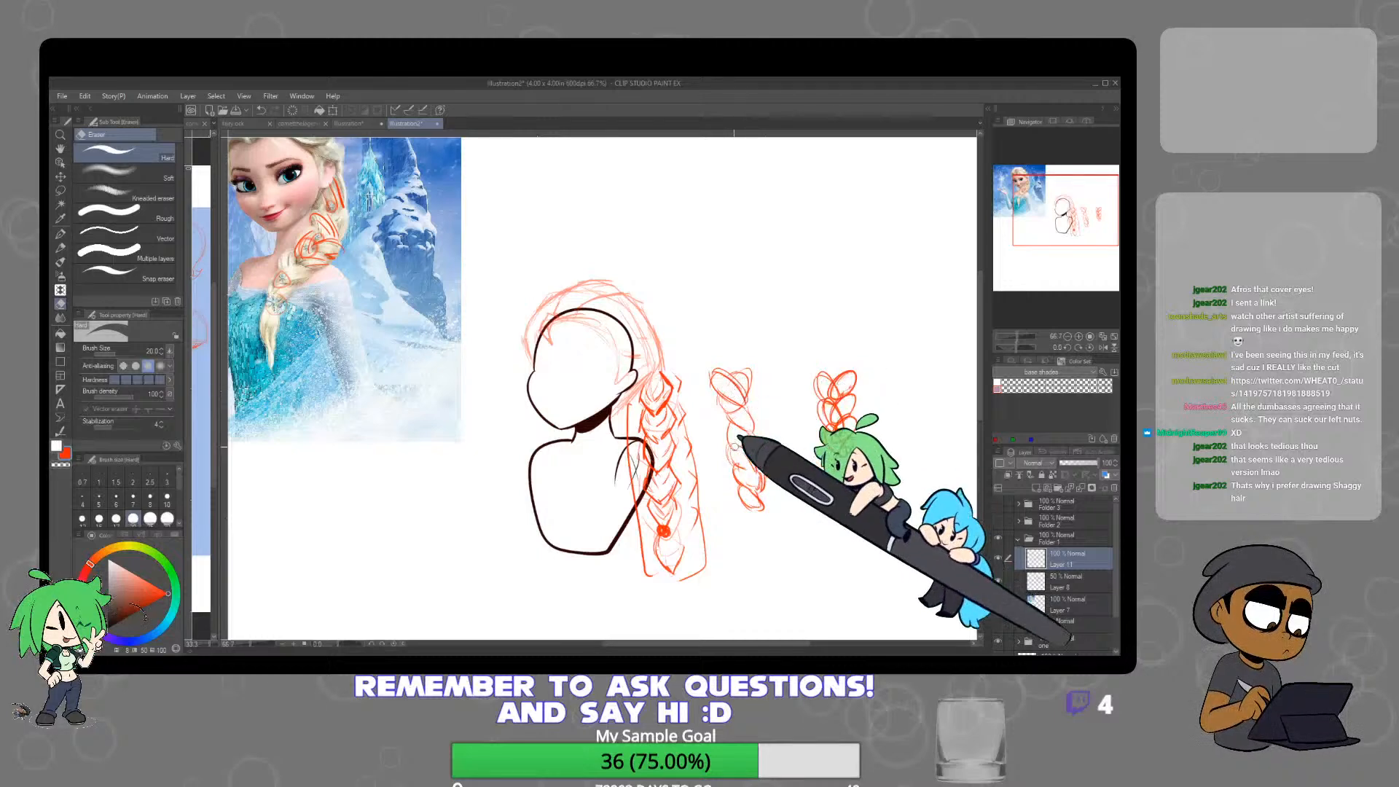
Collapse and hide Folder 1 with the braid drawing, and show Folder 2 with the afro reference
{"action": "key", "text": "p"}
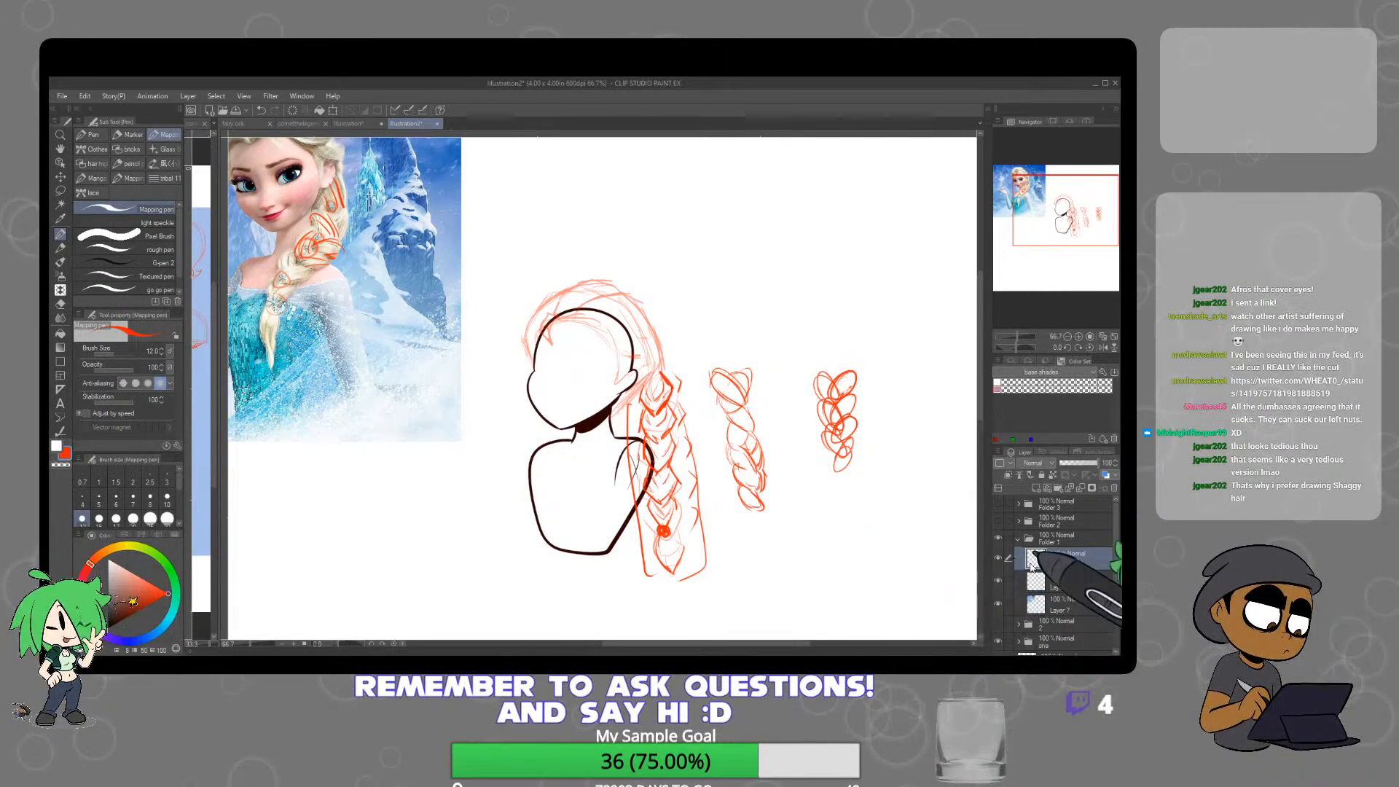
{"action": "left_click", "coordinate": [1002, 620]}
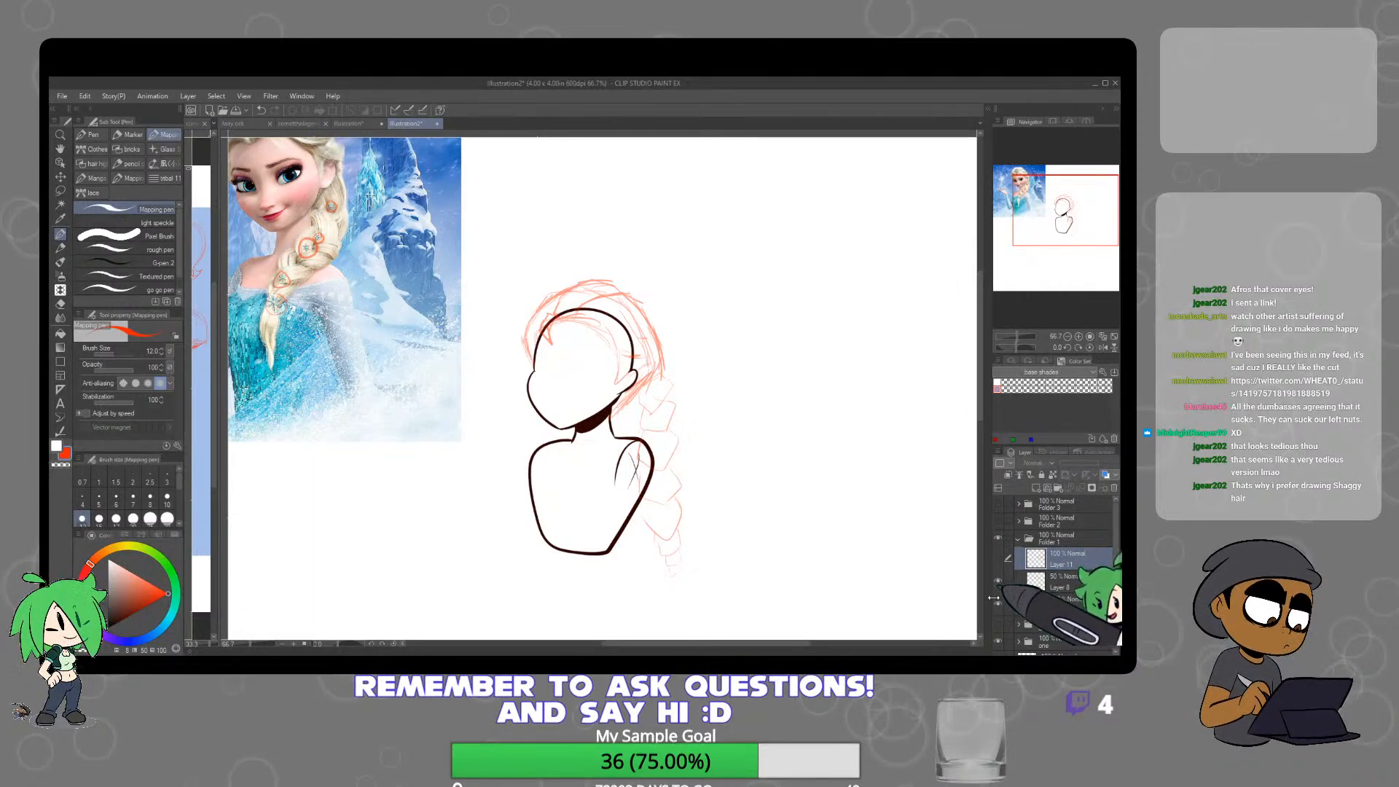
{"action": "left_click", "coordinate": [998, 558]}
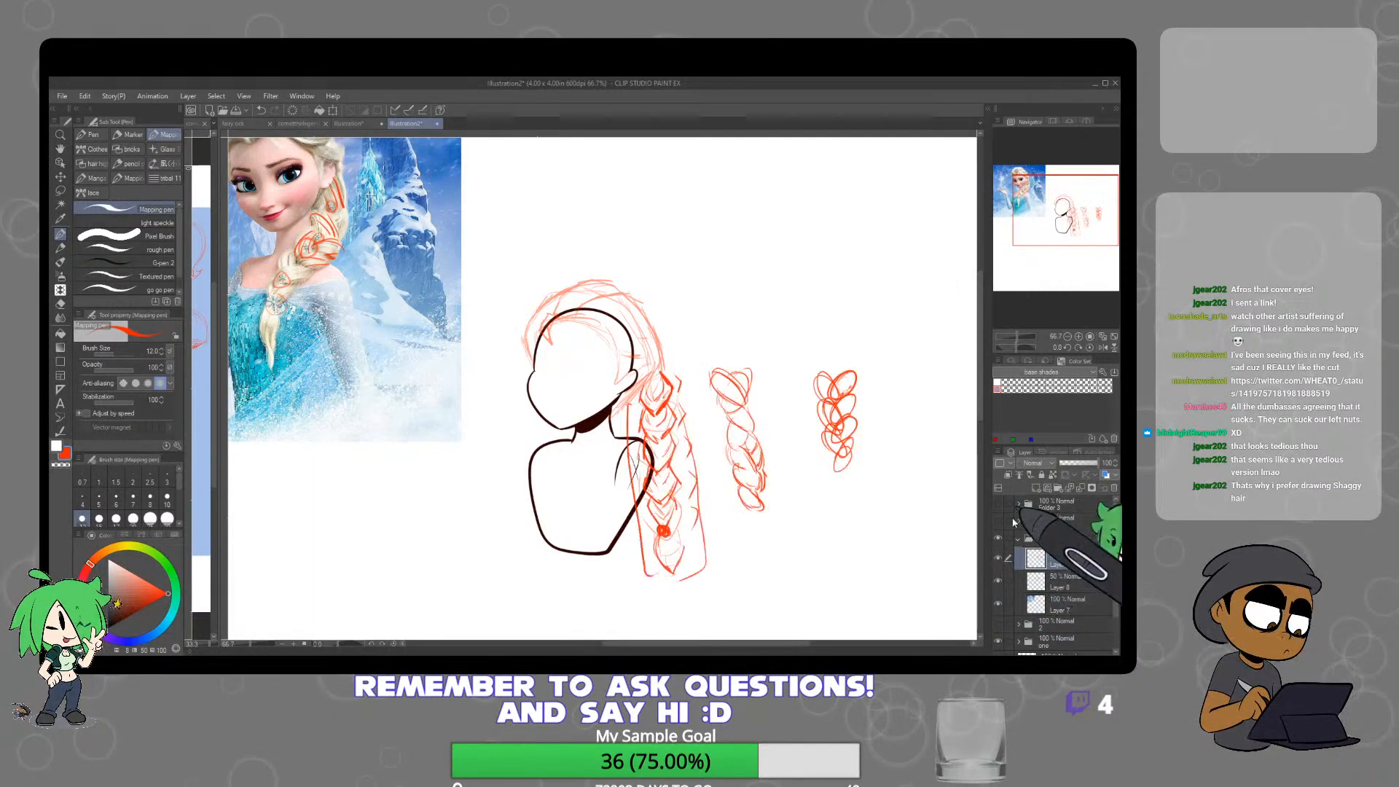
{"action": "left_click", "coordinate": [1017, 539]}
{"action": "left_click", "coordinate": [997, 521]}
{"action": "left_click", "coordinate": [998, 538]}
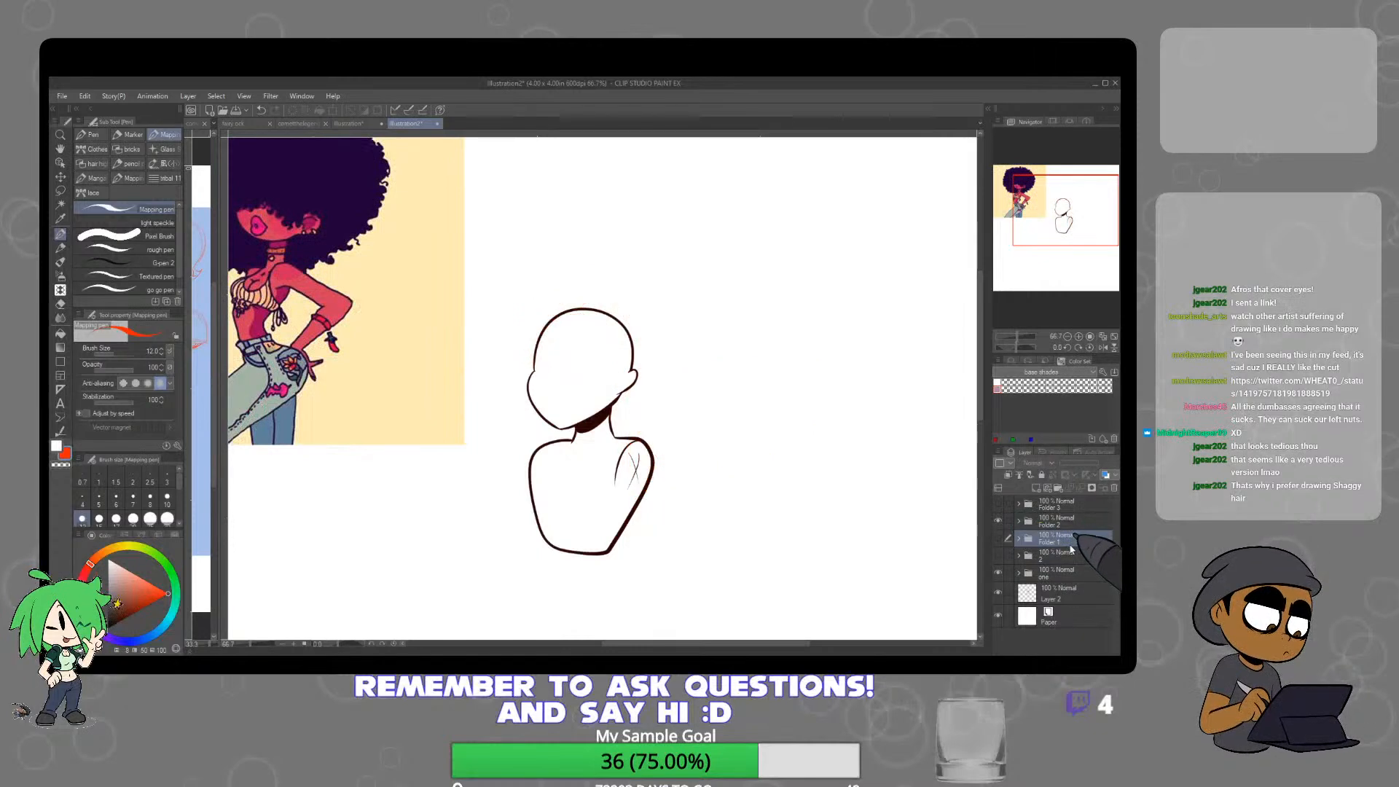
Add a layer above the afro reference in Folder 2 and sketch a large round afro with a jagged edge around the bust's head in red pencil
{"action": "left_click", "coordinate": [61, 249]}
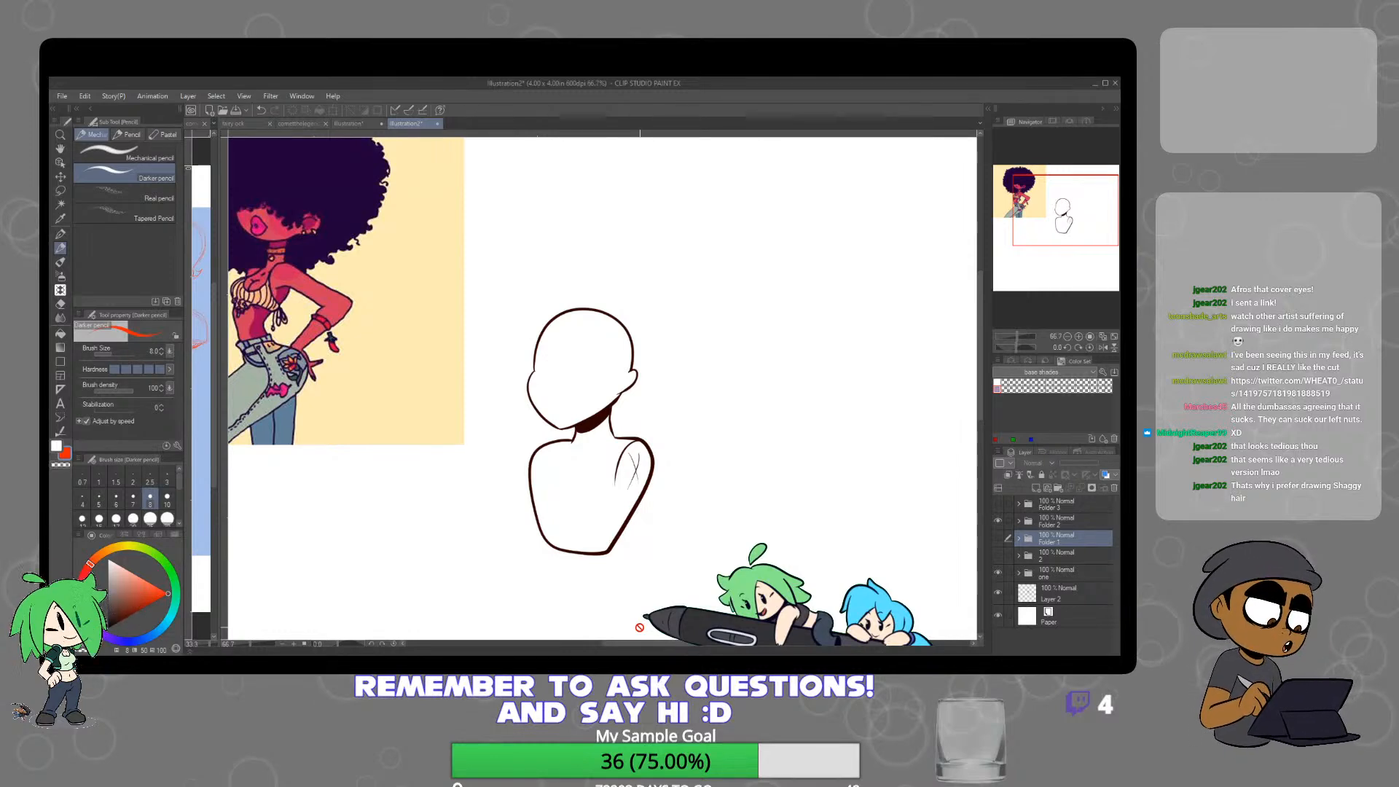
{"action": "left_click_drag", "start_coordinate": [589, 405], "coordinate": [663, 483]}
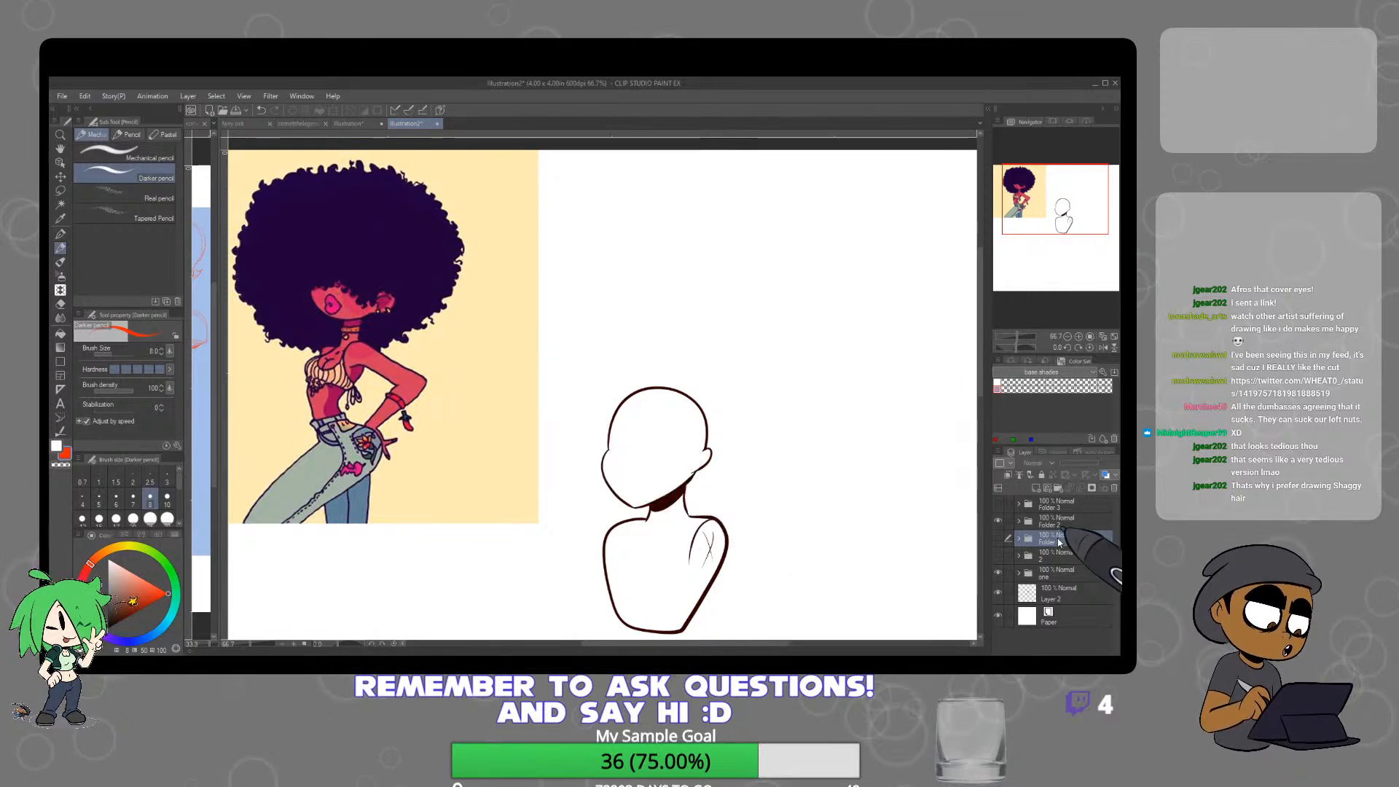
{"action": "left_click", "coordinate": [1019, 538]}
{"action": "left_click", "coordinate": [1018, 537]}
{"action": "left_click", "coordinate": [1019, 521]}
{"action": "left_click", "coordinate": [1056, 542]}
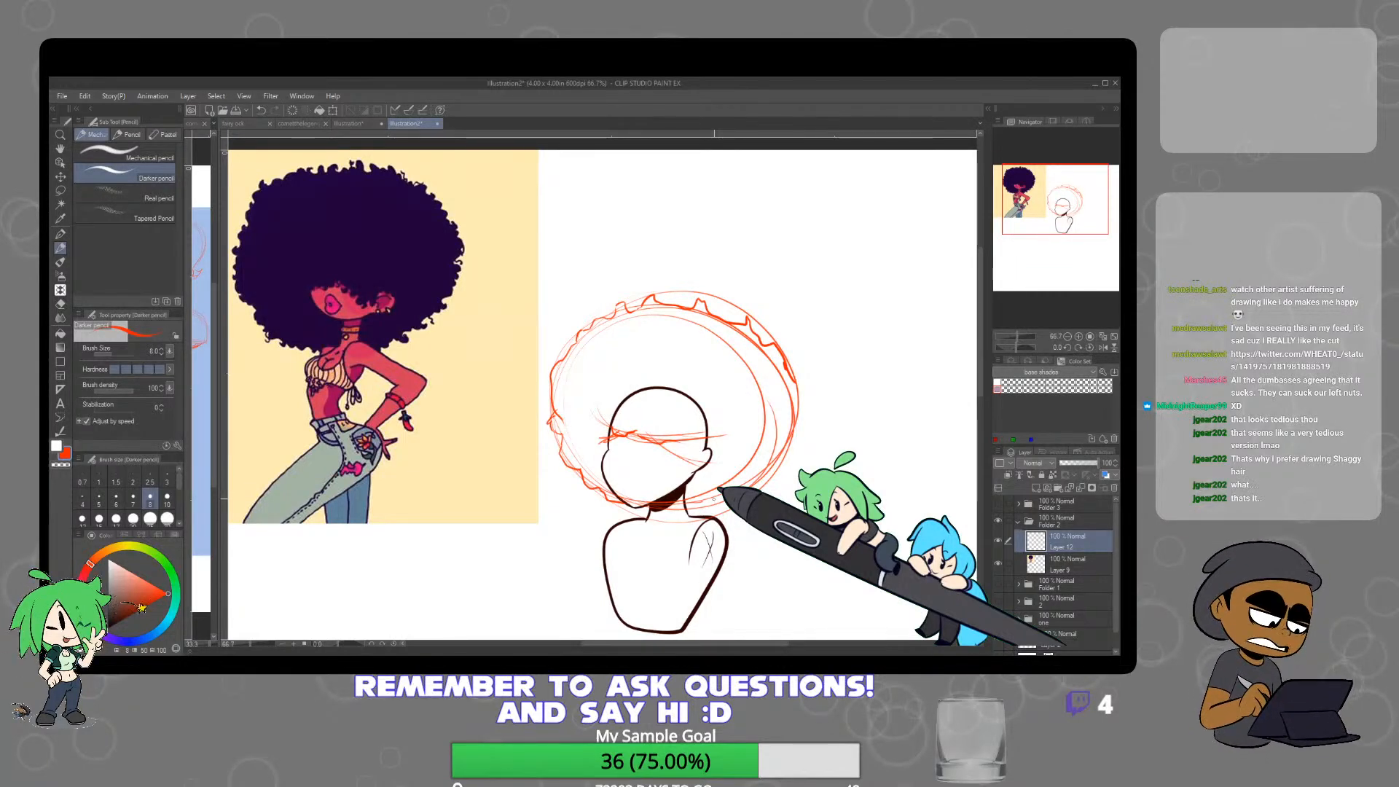
{"action": "mouse_move", "coordinate": [794, 376]}
{"action": "left_mouse_down"}
{"action": "mouse_move", "coordinate": [808, 412]}
{"action": "mouse_move", "coordinate": [792, 443]}
{"action": "left_mouse_up"}
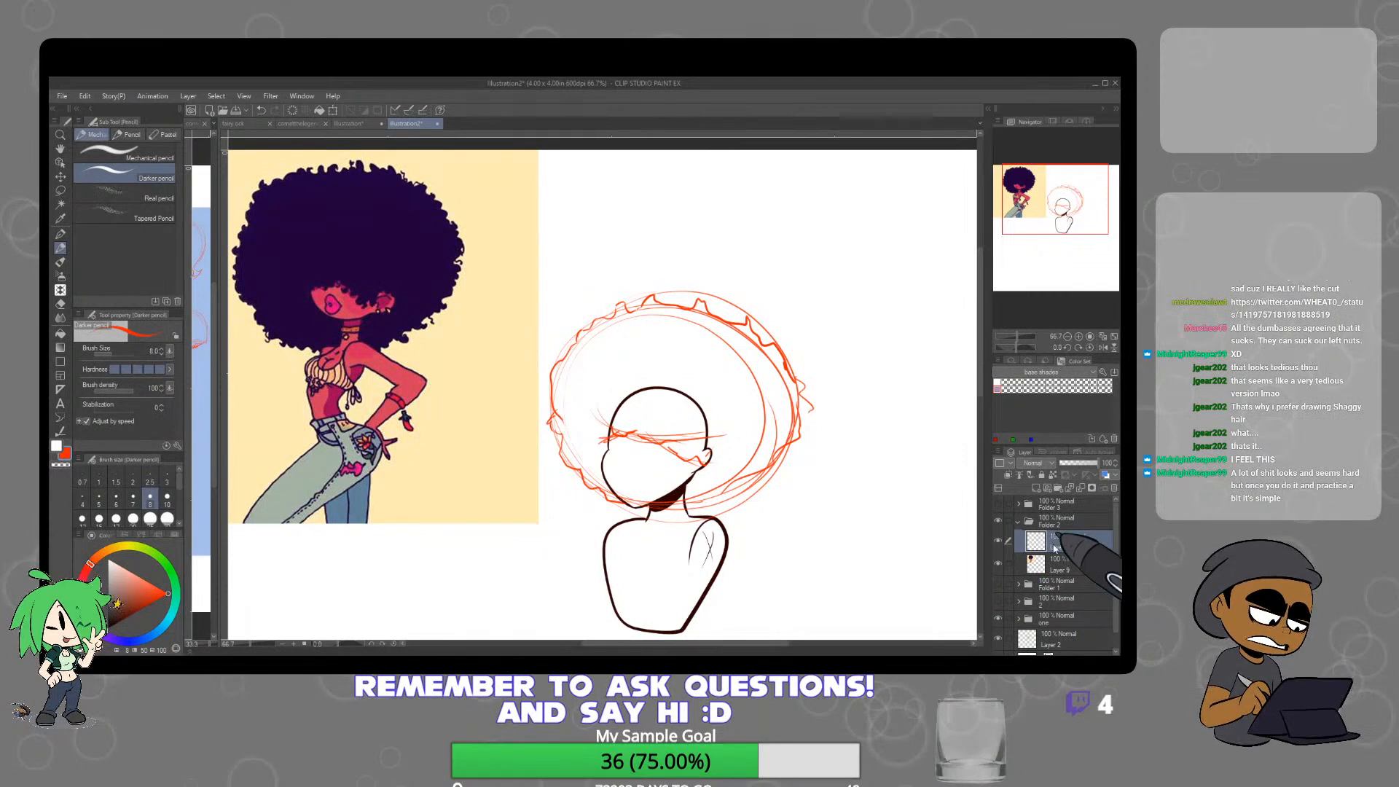
Trace red construction shapes over the afro reference figure's head, torso, hips and legs, and outline the whole afro
{"action": "left_click_drag", "start_coordinate": [557, 514], "coordinate": [634, 574]}
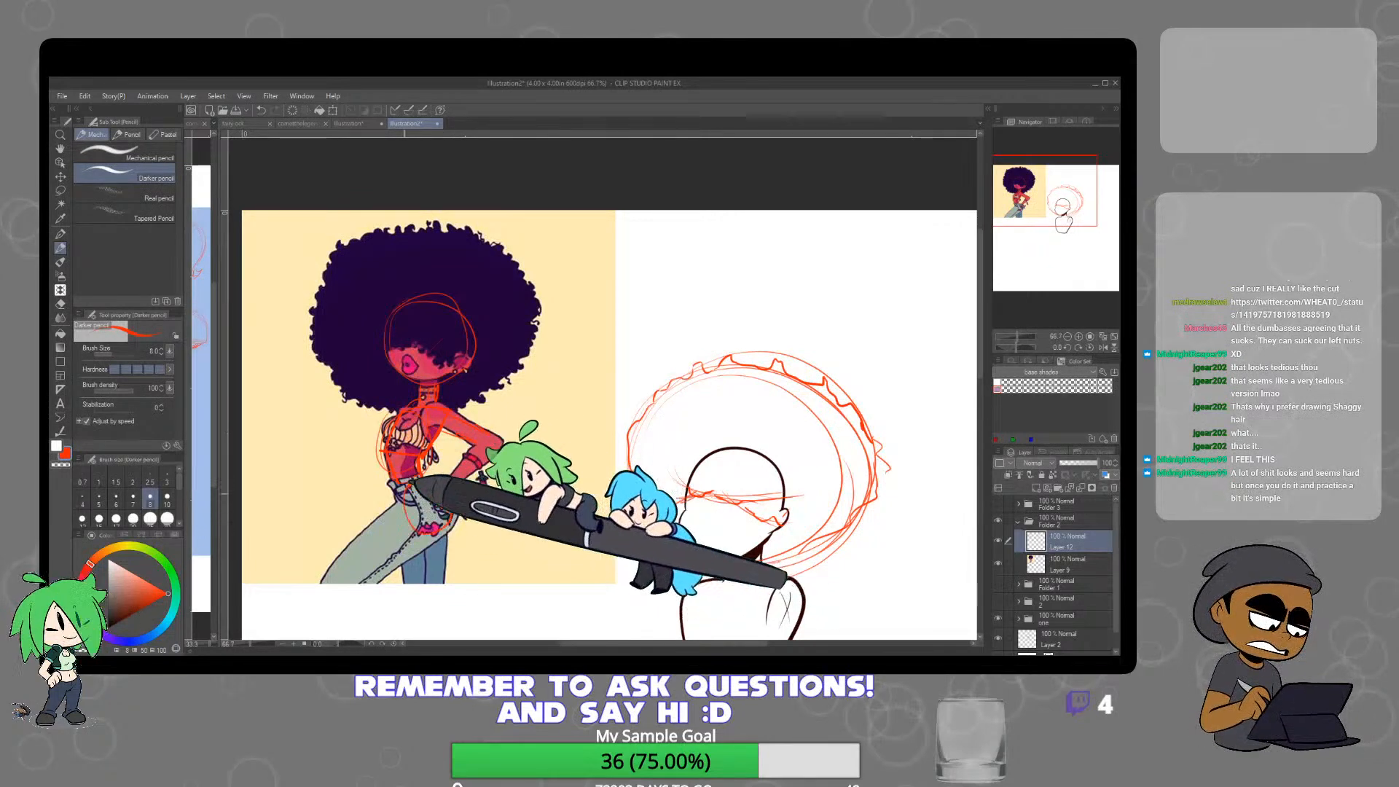
{"action": "left_click_drag", "start_coordinate": [406, 503], "coordinate": [316, 586]}
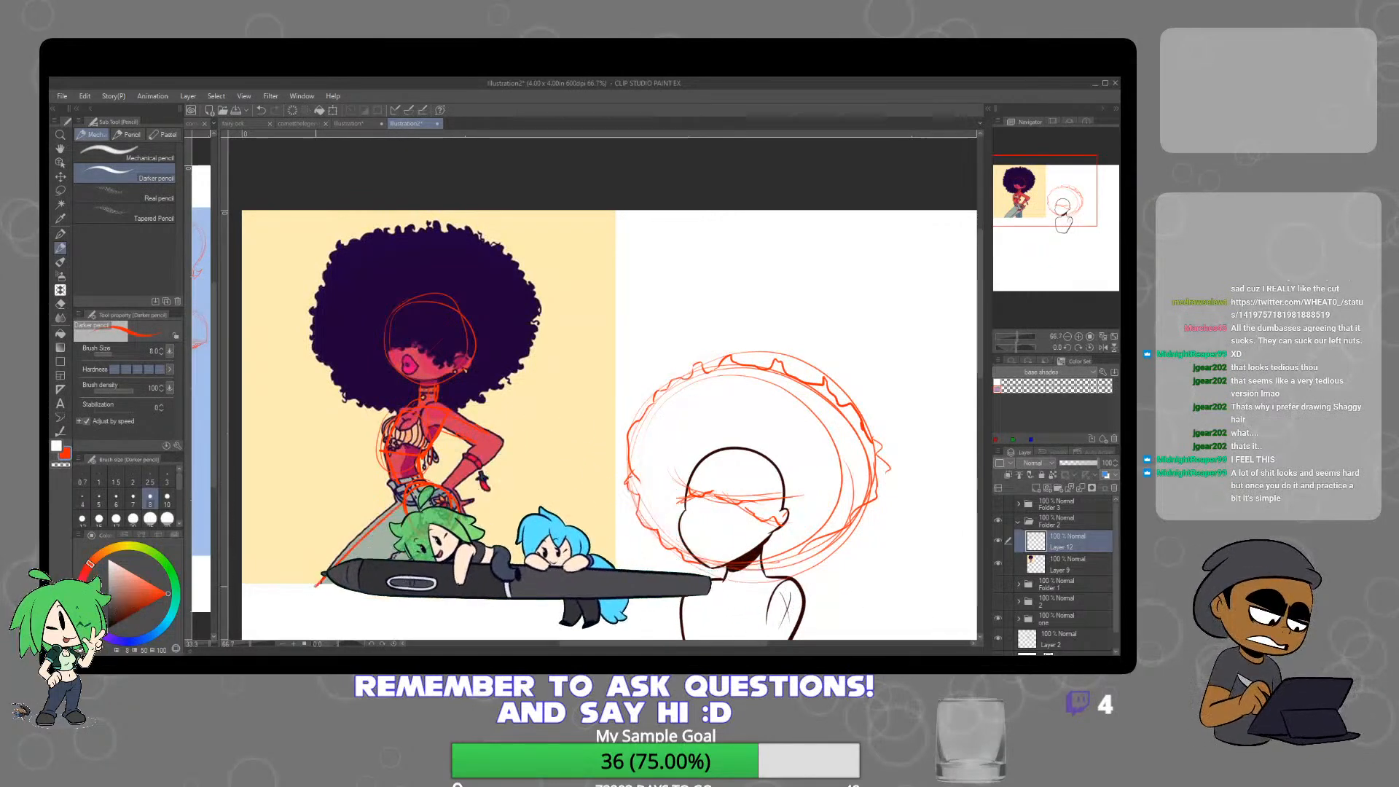
{"action": "left_click_drag", "start_coordinate": [443, 537], "coordinate": [352, 604]}
{"action": "left_click_drag", "start_coordinate": [407, 562], "coordinate": [413, 605]}
{"action": "left_click_drag", "start_coordinate": [447, 539], "coordinate": [441, 606]}
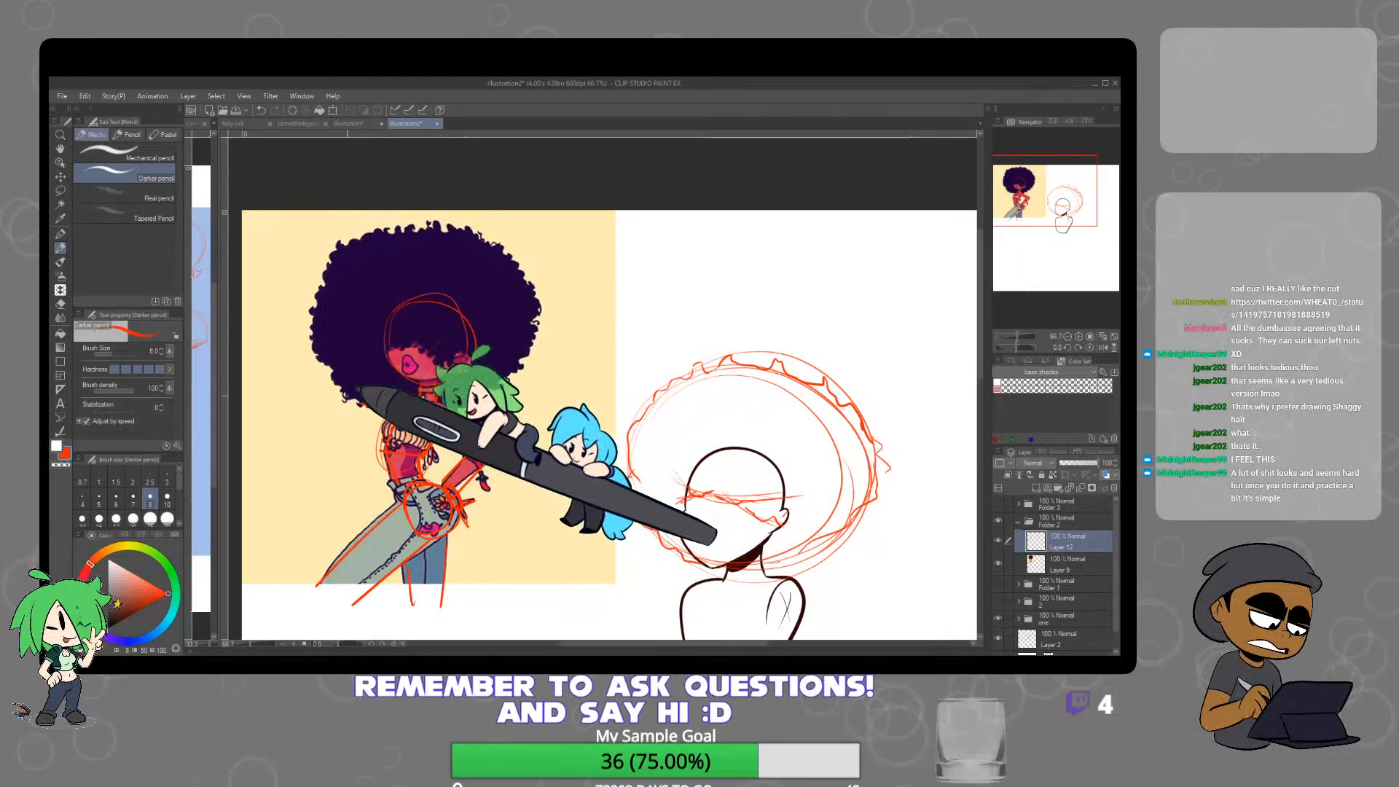
{"action": "mouse_move", "coordinate": [398, 412]}
{"action": "left_mouse_down"}
{"action": "mouse_move", "coordinate": [332, 377]}
{"action": "mouse_move", "coordinate": [498, 393]}
{"action": "mouse_move", "coordinate": [439, 392]}
{"action": "left_mouse_up"}
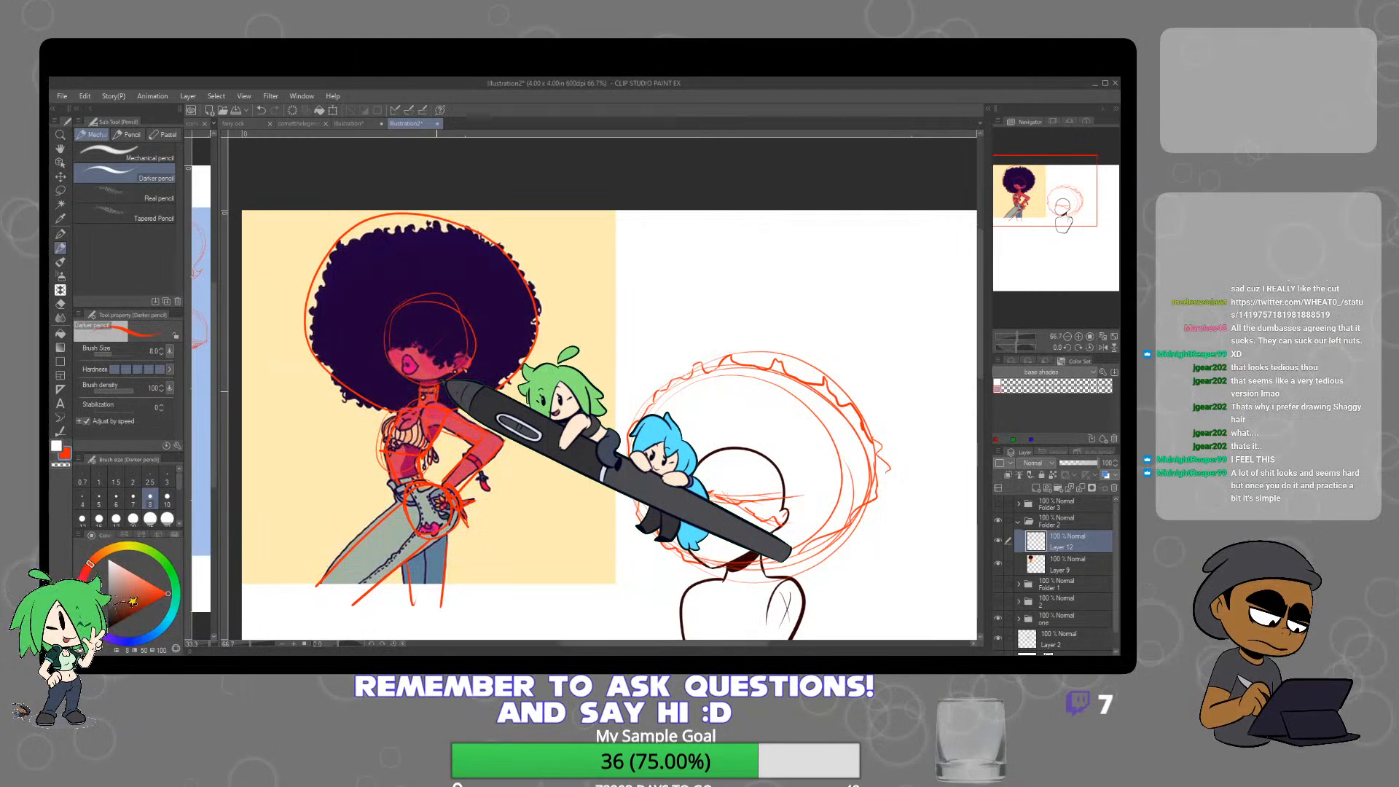
Sketch a study of the reference figure's full, puckered lips in the blank area above and beside the bust's afro
{"action": "scroll", "coordinate": [446, 377], "scroll_direction": "up", "scroll_amount": 4}
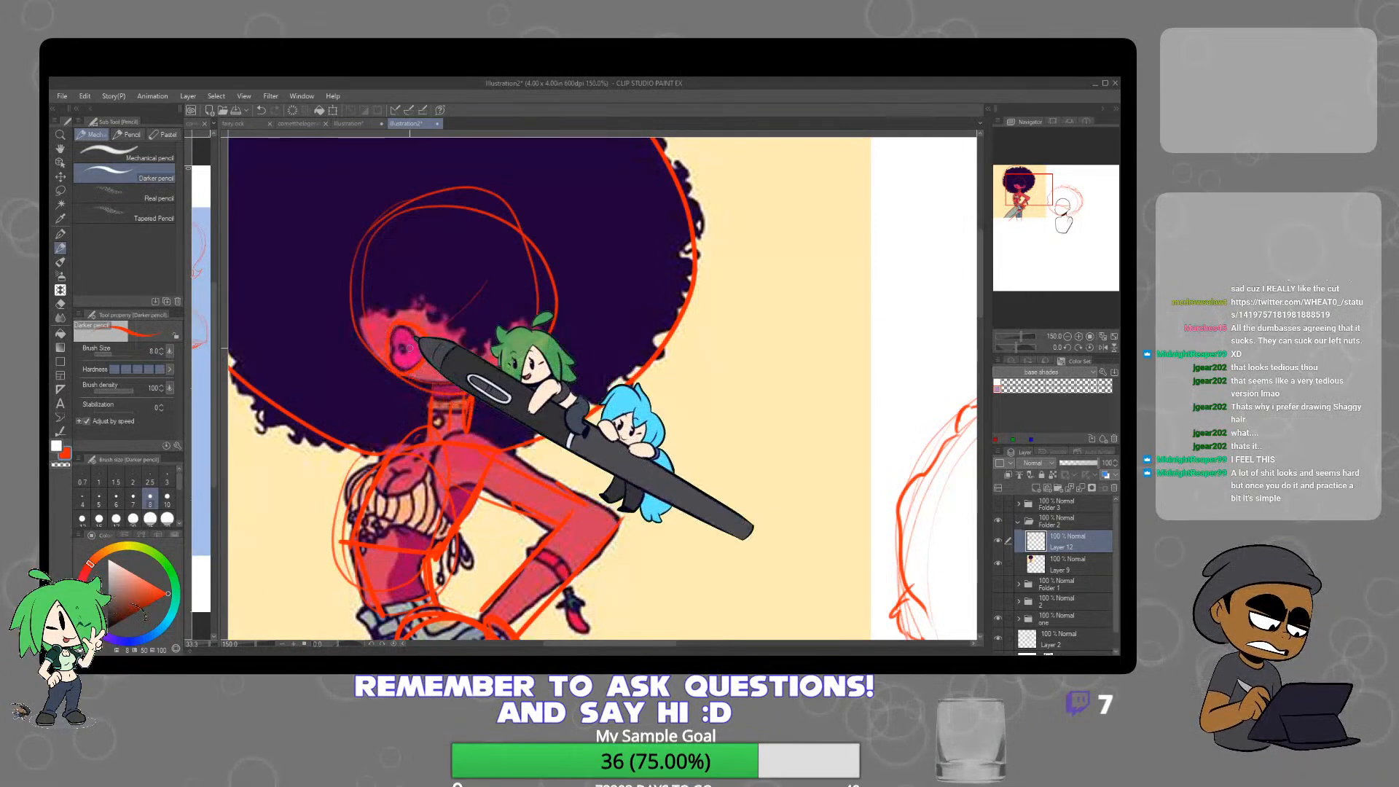
{"action": "scroll", "coordinate": [453, 357], "scroll_direction": "down", "scroll_amount": 4}
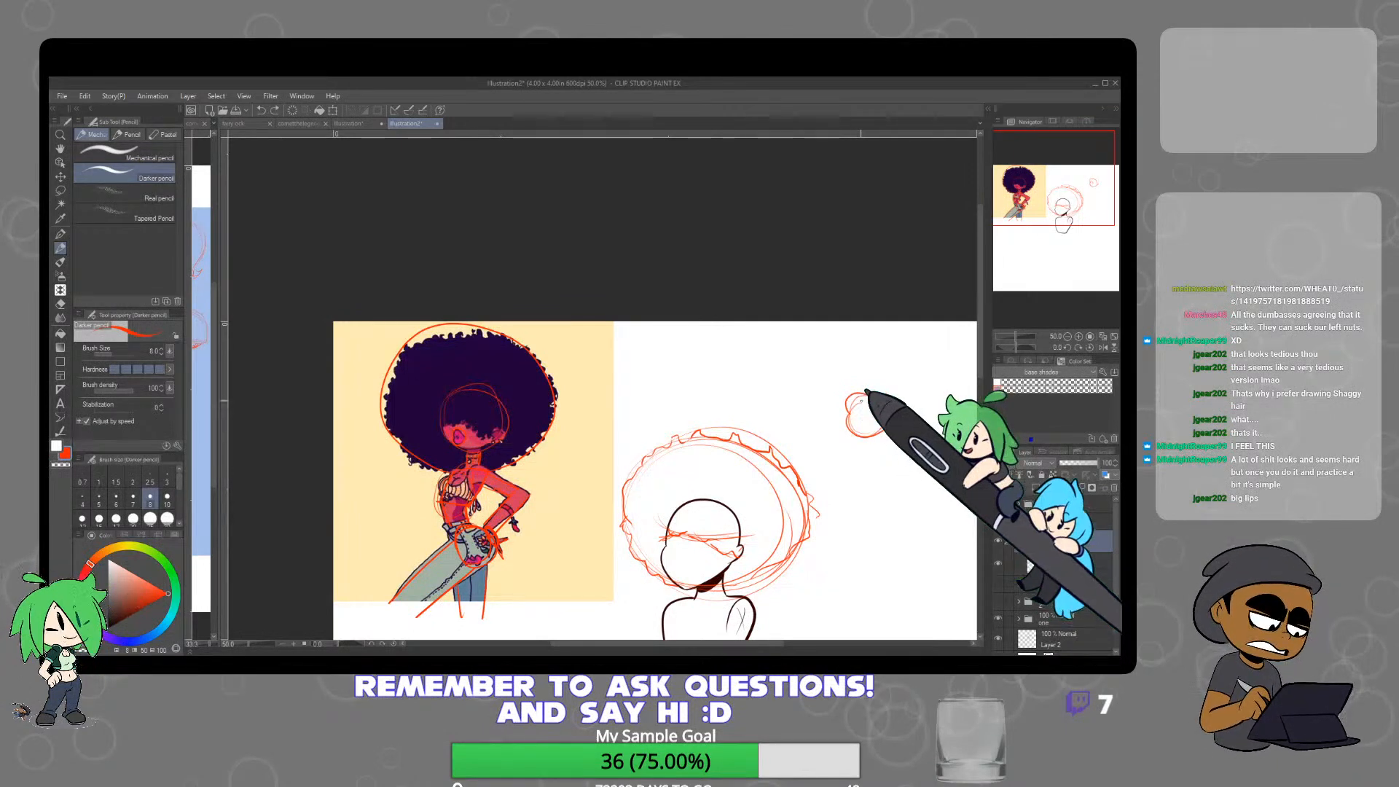
{"action": "scroll", "coordinate": [857, 412], "scroll_direction": "up", "scroll_amount": 5}
{"action": "mouse_move", "coordinate": [856, 395]}
{"action": "left_mouse_down"}
{"action": "mouse_move", "coordinate": [876, 418]}
{"action": "mouse_move", "coordinate": [851, 406]}
{"action": "mouse_move", "coordinate": [875, 417]}
{"action": "left_mouse_up"}
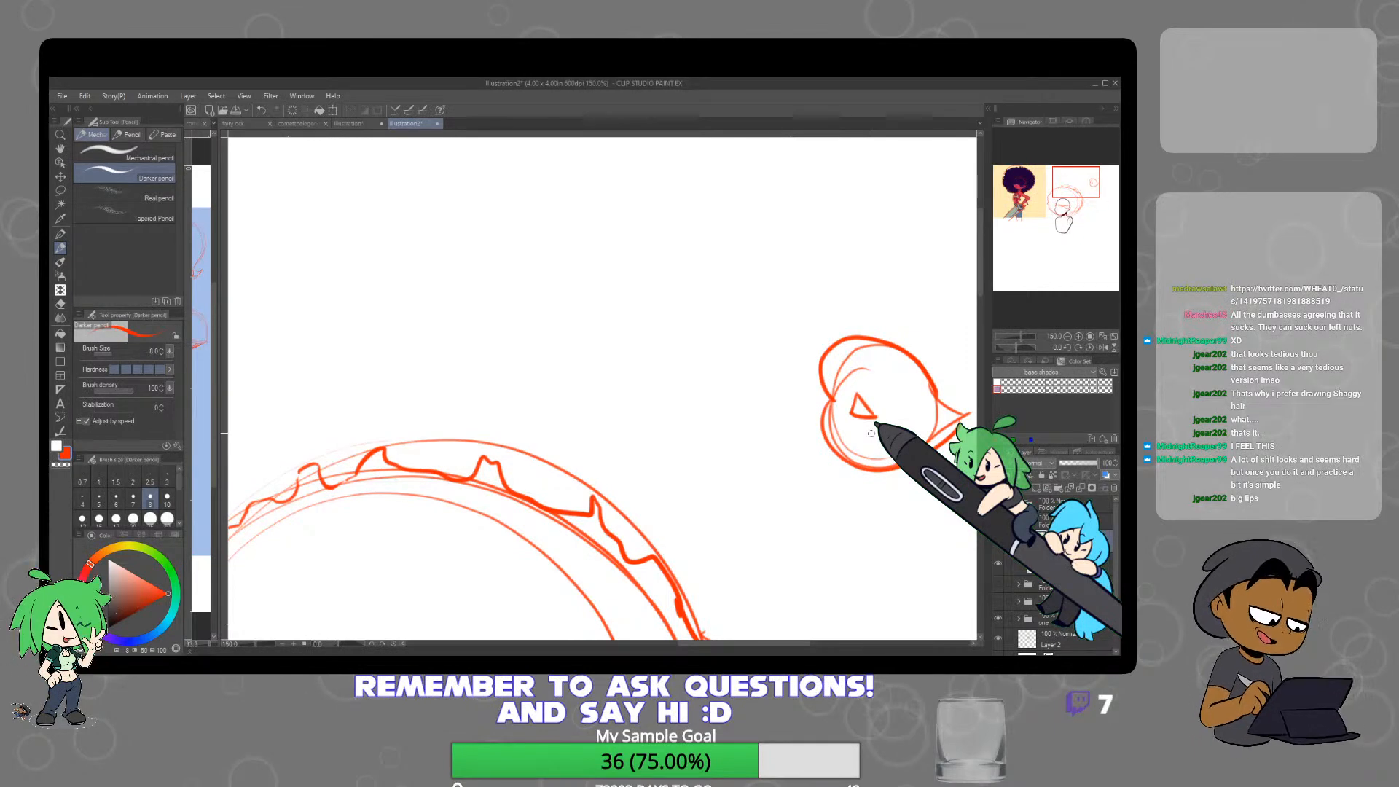
{"action": "scroll", "coordinate": [883, 523], "scroll_direction": "down", "scroll_amount": 3}
{"action": "left_click_drag", "start_coordinate": [845, 545], "coordinate": [772, 317]}
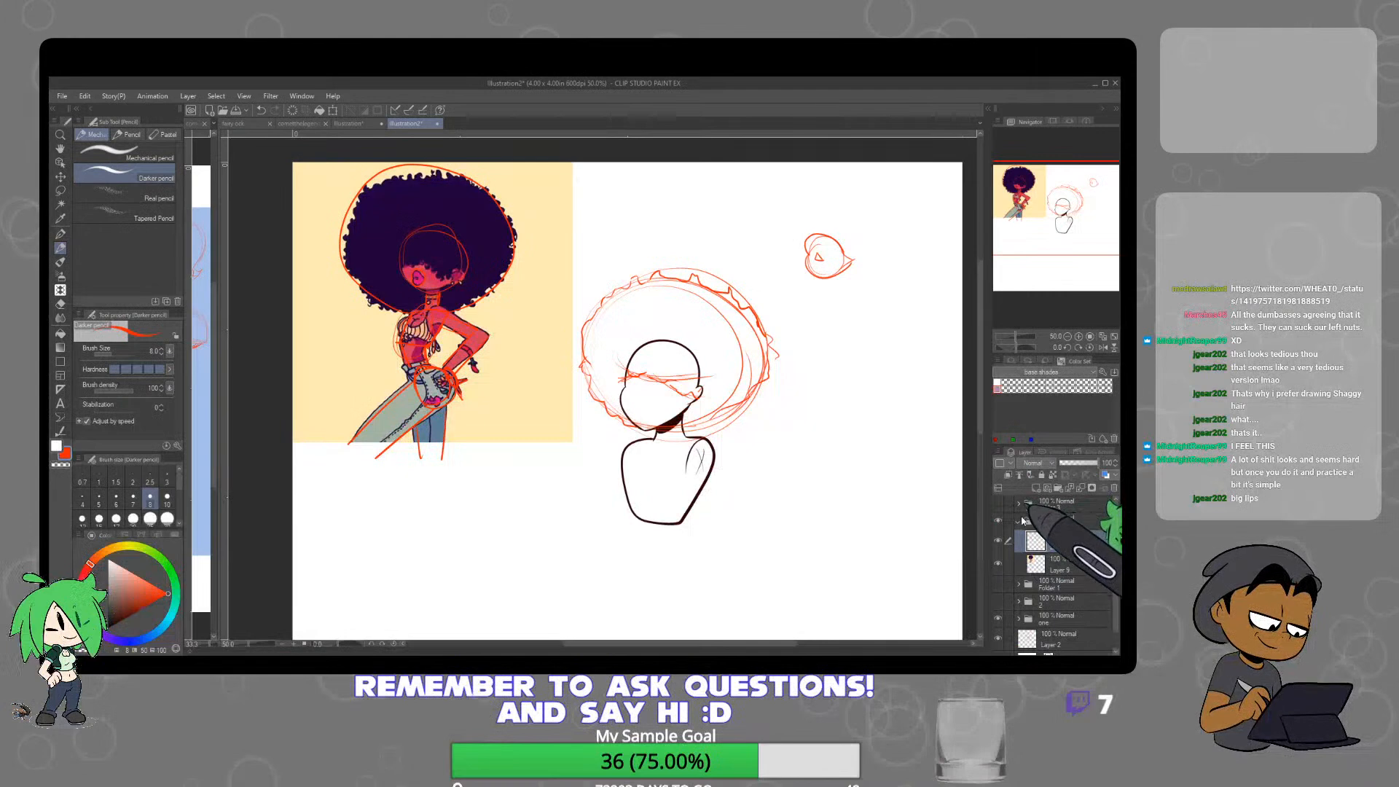
Show the half-shaved hairstyle references in Folder 3 and sketch a second lip study below the first one on the afro layer
{"action": "left_click", "coordinate": [998, 521]}
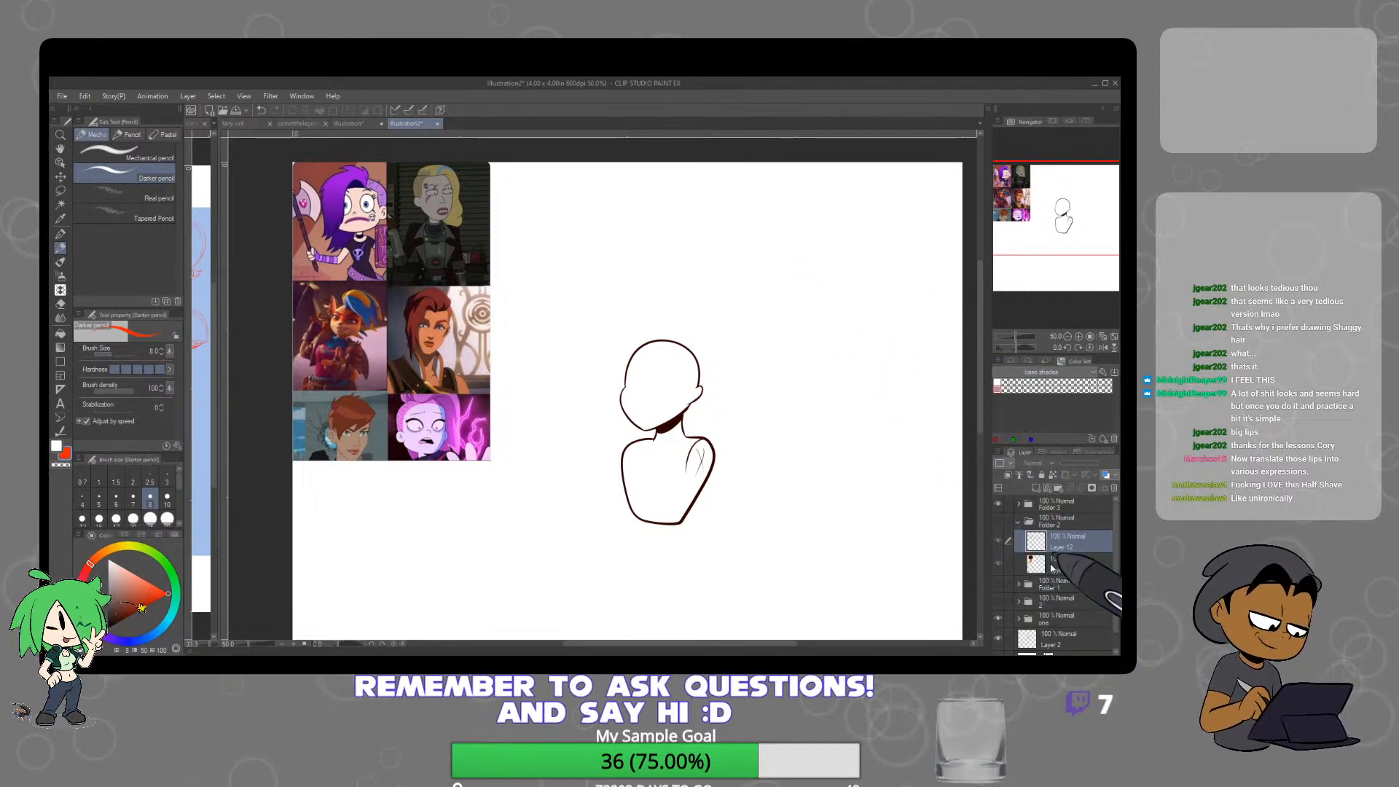
{"action": "left_click", "coordinate": [998, 521]}
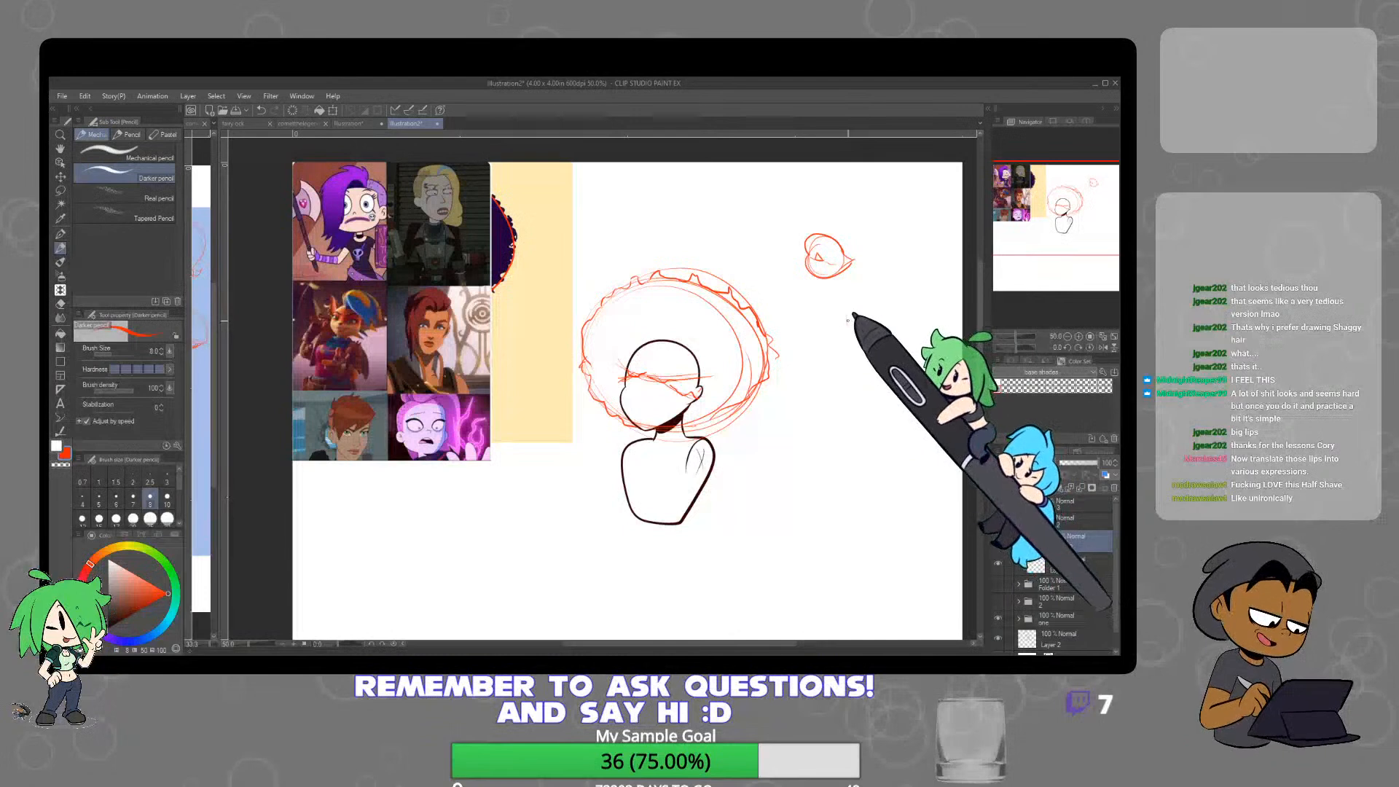
{"action": "mouse_move", "coordinate": [850, 323]}
{"action": "left_mouse_down"}
{"action": "mouse_move", "coordinate": [879, 315]}
{"action": "mouse_move", "coordinate": [859, 300]}
{"action": "mouse_move", "coordinate": [852, 321]}
{"action": "mouse_move", "coordinate": [877, 362]}
{"action": "mouse_move", "coordinate": [861, 333]}
{"action": "left_mouse_up"}
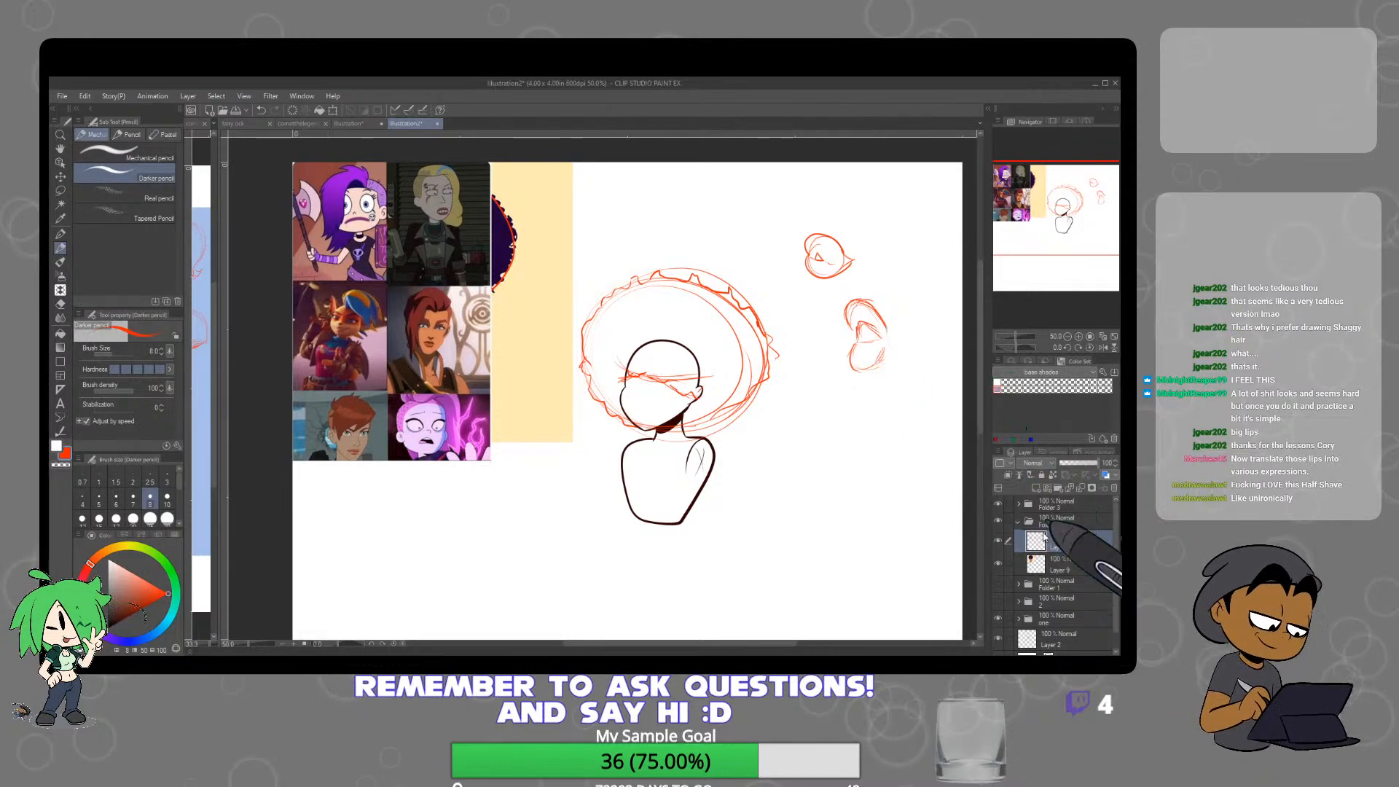
Hide Folder 2 with the afro drawing and add a blank layer above the half-shaved hairstyle references in Folder 3
{"action": "left_click", "coordinate": [999, 517]}
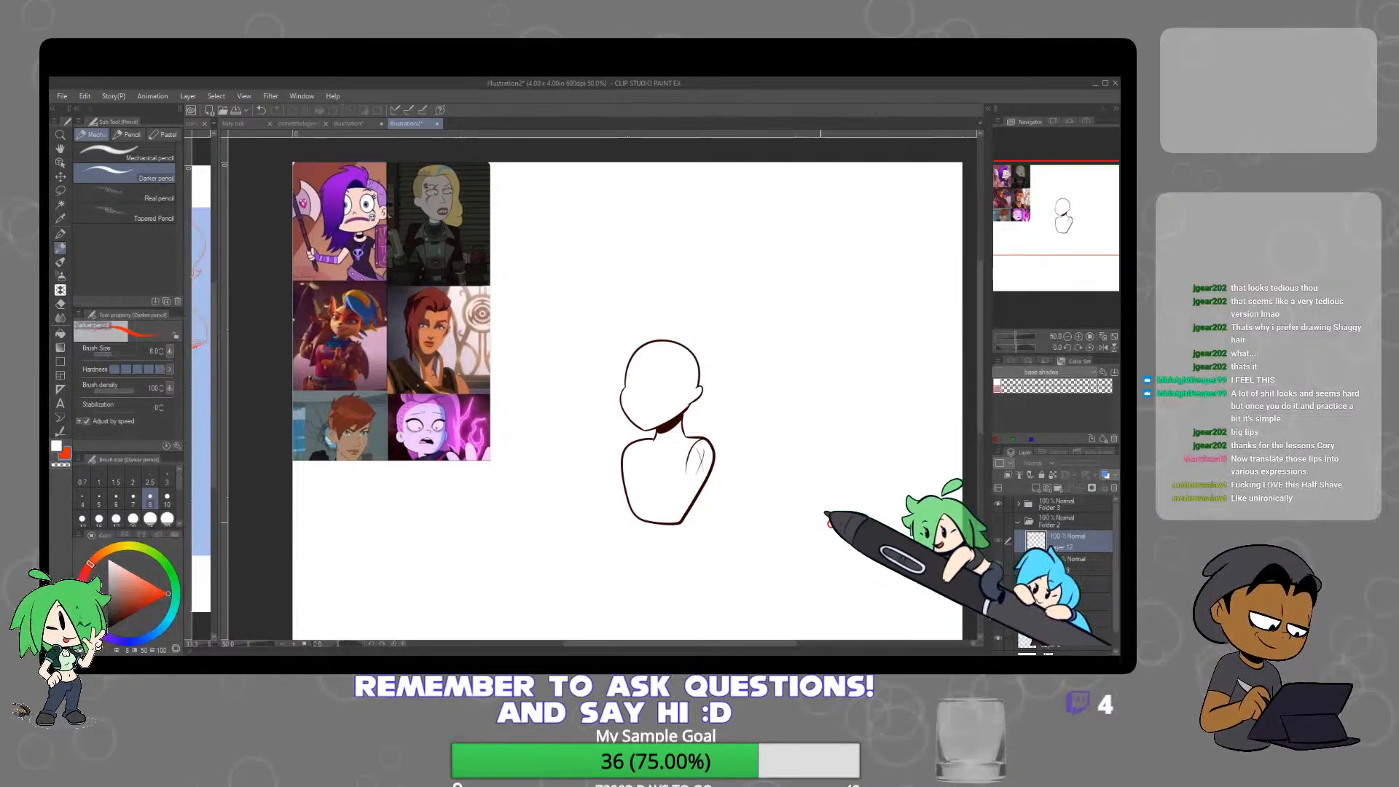
{"action": "left_click", "coordinate": [1017, 505]}
{"action": "left_click", "coordinate": [1053, 525]}
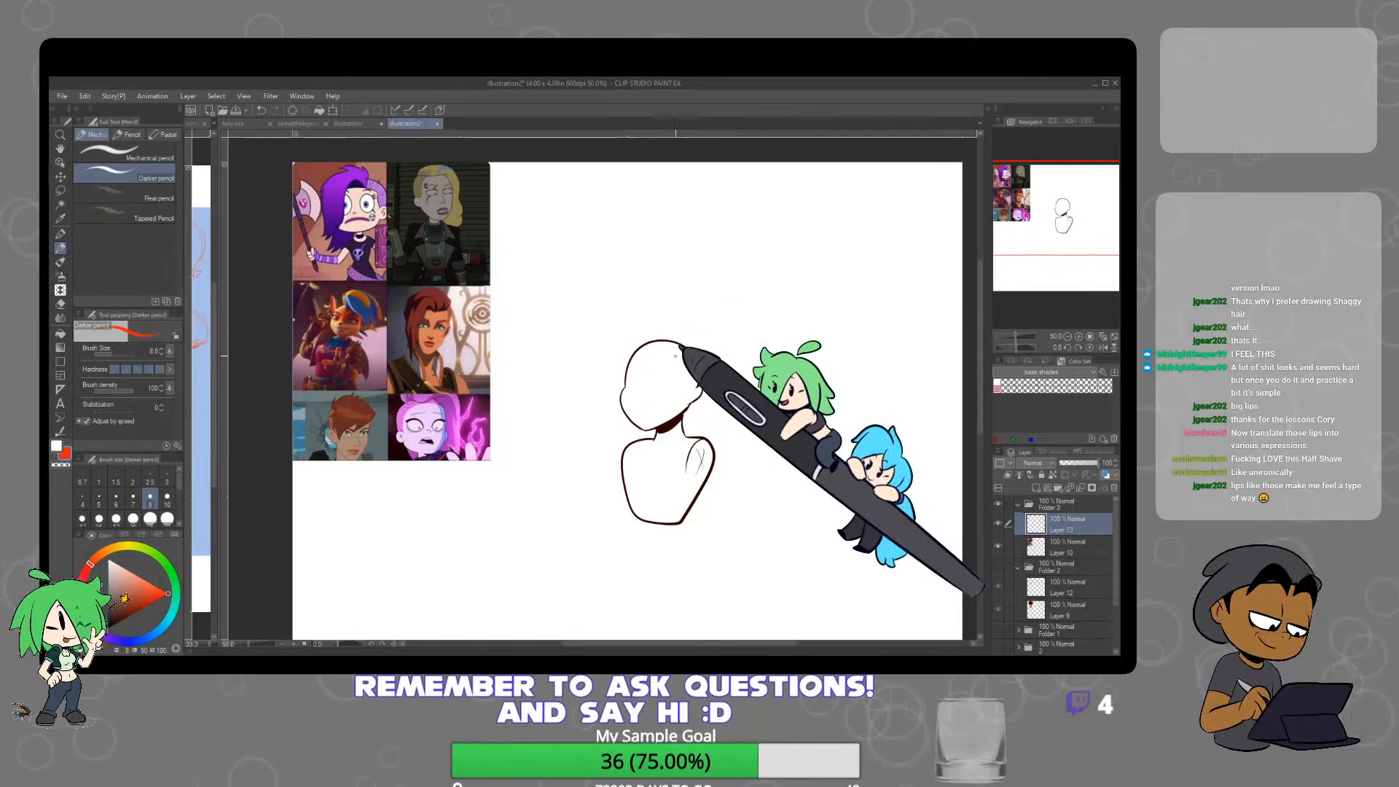
Mark the parting and shaved side section on the bust's head, and outline the hair shapes on the half-shaved reference images in red
{"action": "mouse_move", "coordinate": [672, 354]}
{"action": "left_mouse_down"}
{"action": "mouse_move", "coordinate": [689, 350]}
{"action": "mouse_move", "coordinate": [636, 406]}
{"action": "left_mouse_up"}
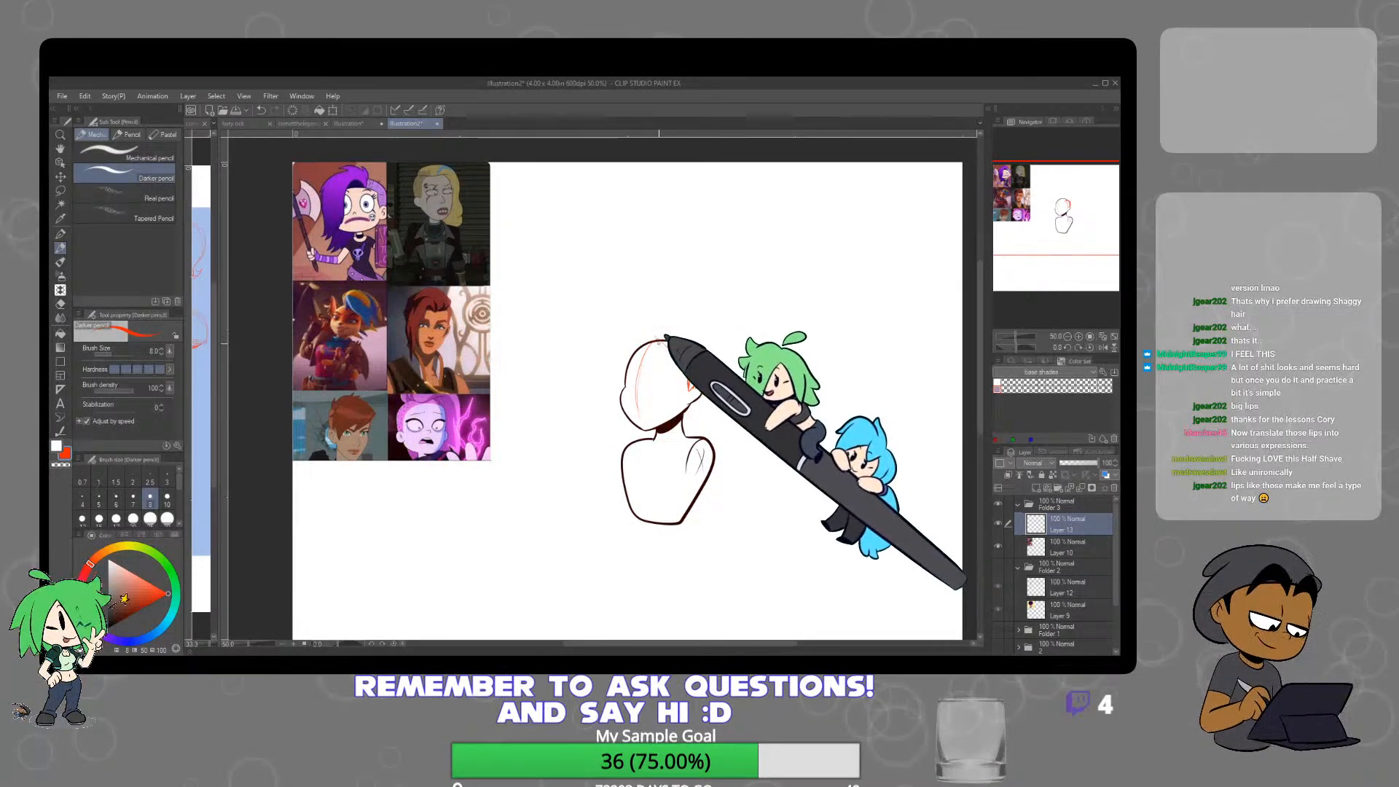
{"action": "left_click_drag", "start_coordinate": [658, 341], "coordinate": [632, 342]}
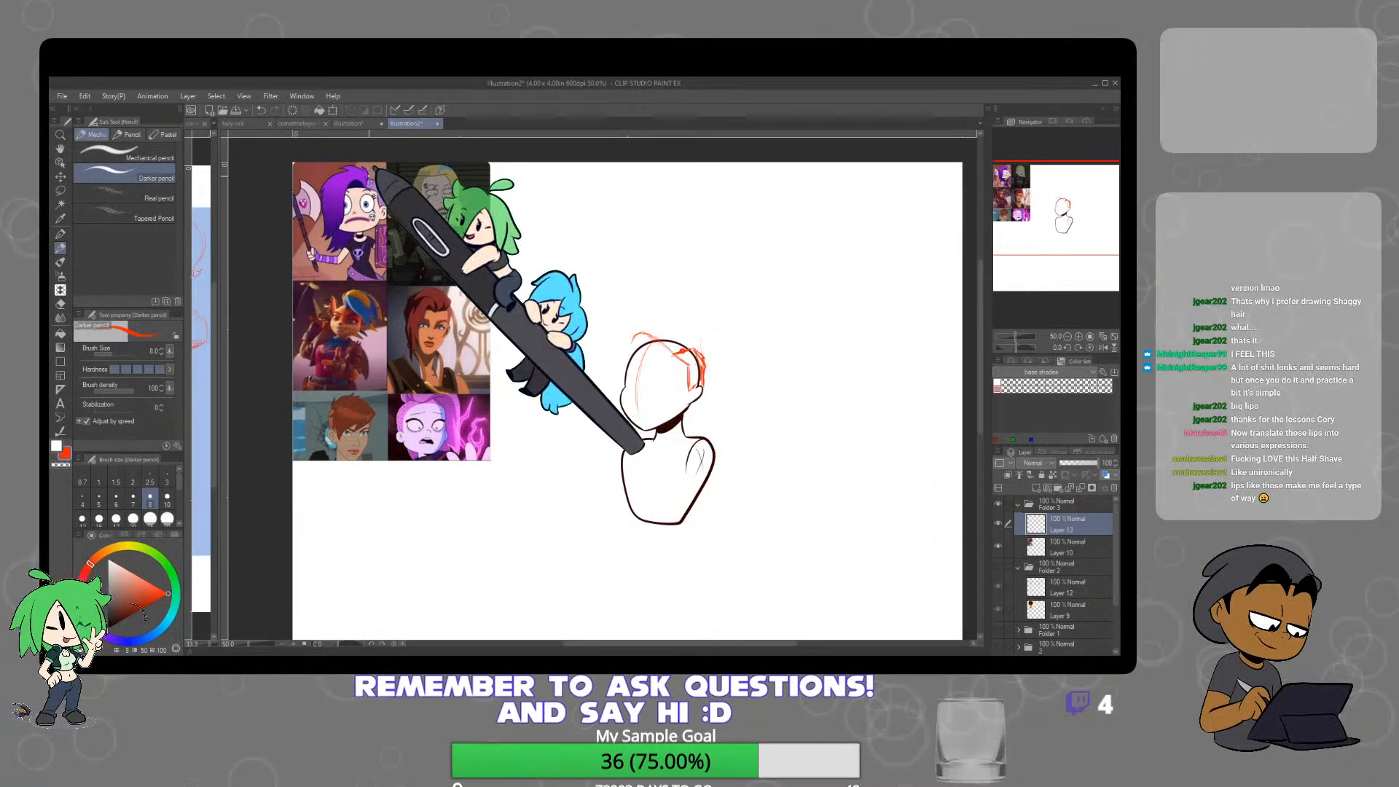
{"action": "mouse_move", "coordinate": [359, 166]}
{"action": "left_mouse_down"}
{"action": "mouse_move", "coordinate": [315, 221]}
{"action": "mouse_move", "coordinate": [320, 252]}
{"action": "left_mouse_up"}
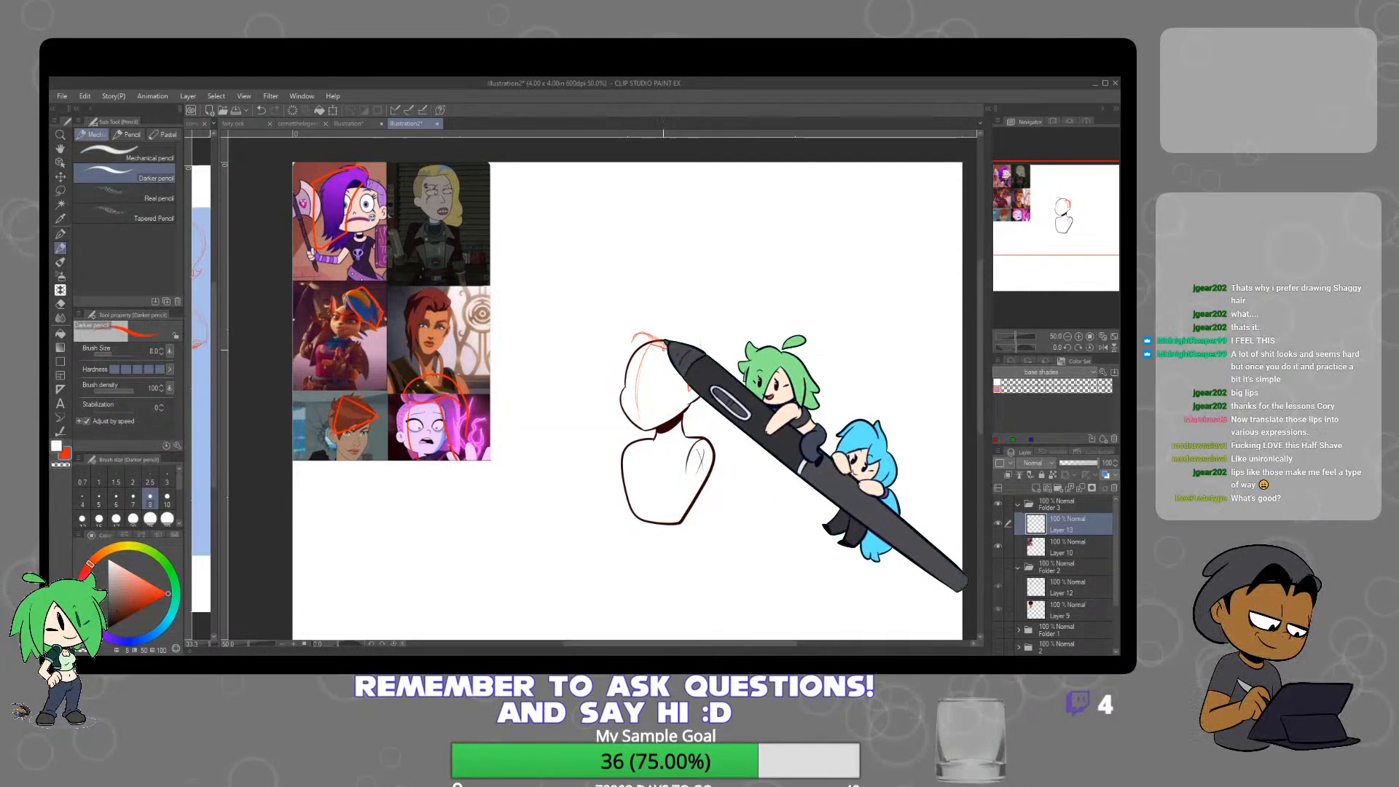
Sketch the half-shaved hairstyle on the bust in red, with a raised crown, a long sweep down one side and a short shaved section
{"action": "left_click_drag", "start_coordinate": [666, 351], "coordinate": [631, 347]}
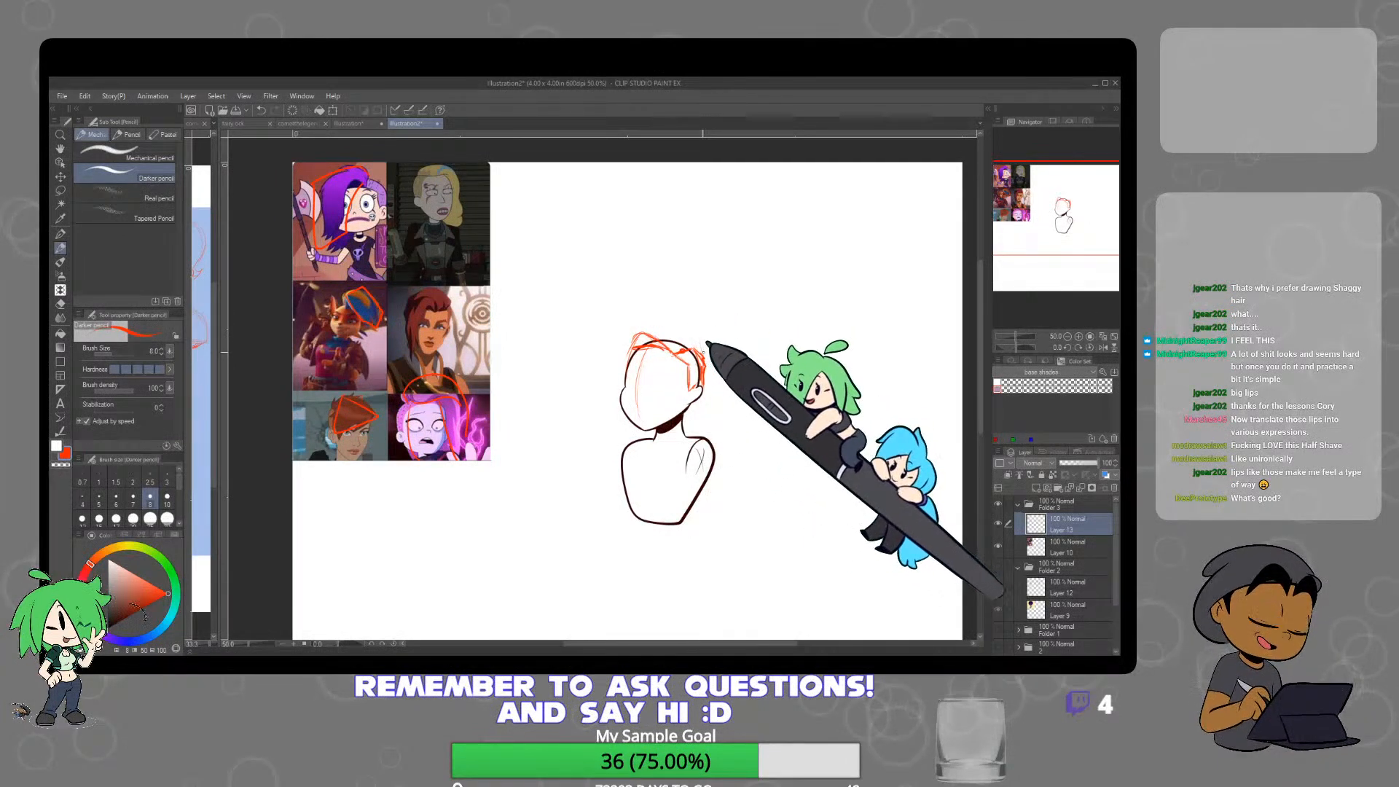
{"action": "mouse_move", "coordinate": [638, 313]}
{"action": "left_mouse_down"}
{"action": "mouse_move", "coordinate": [618, 321]}
{"action": "mouse_move", "coordinate": [607, 453]}
{"action": "left_mouse_up"}
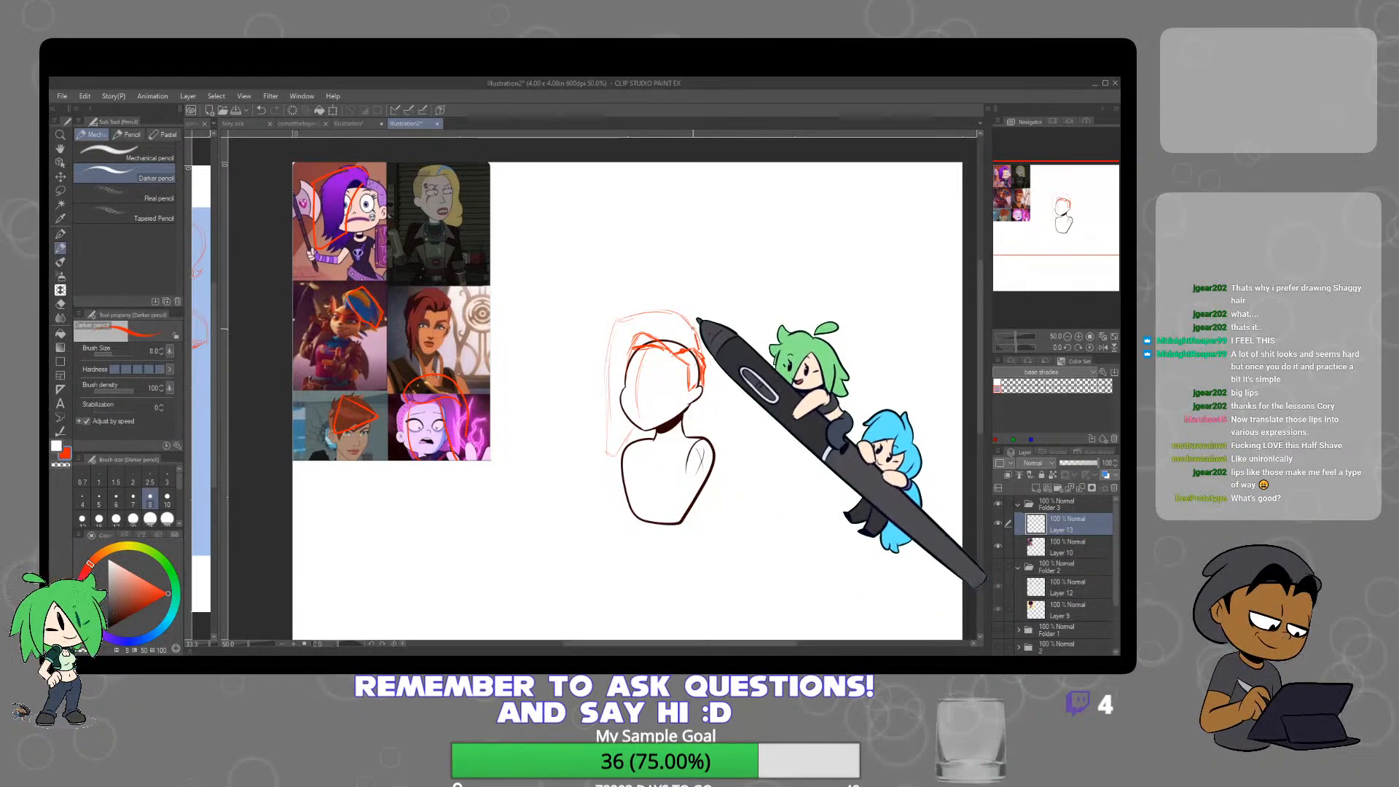
{"action": "mouse_move", "coordinate": [693, 323]}
{"action": "left_mouse_down"}
{"action": "mouse_move", "coordinate": [661, 305]}
{"action": "mouse_move", "coordinate": [607, 319]}
{"action": "left_mouse_up"}
{"action": "left_click_drag", "start_coordinate": [612, 320], "coordinate": [601, 409]}
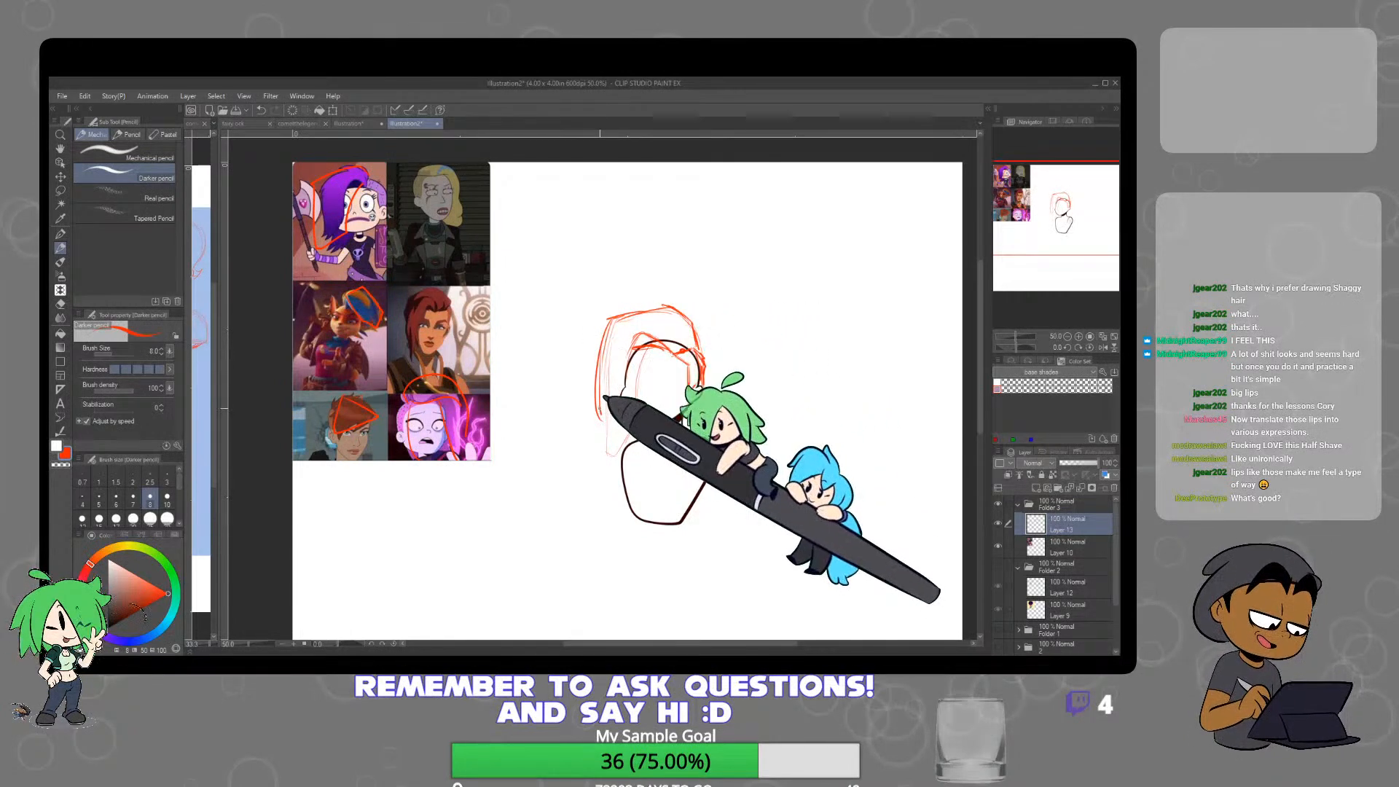
{"action": "left_click_drag", "start_coordinate": [616, 332], "coordinate": [610, 443]}
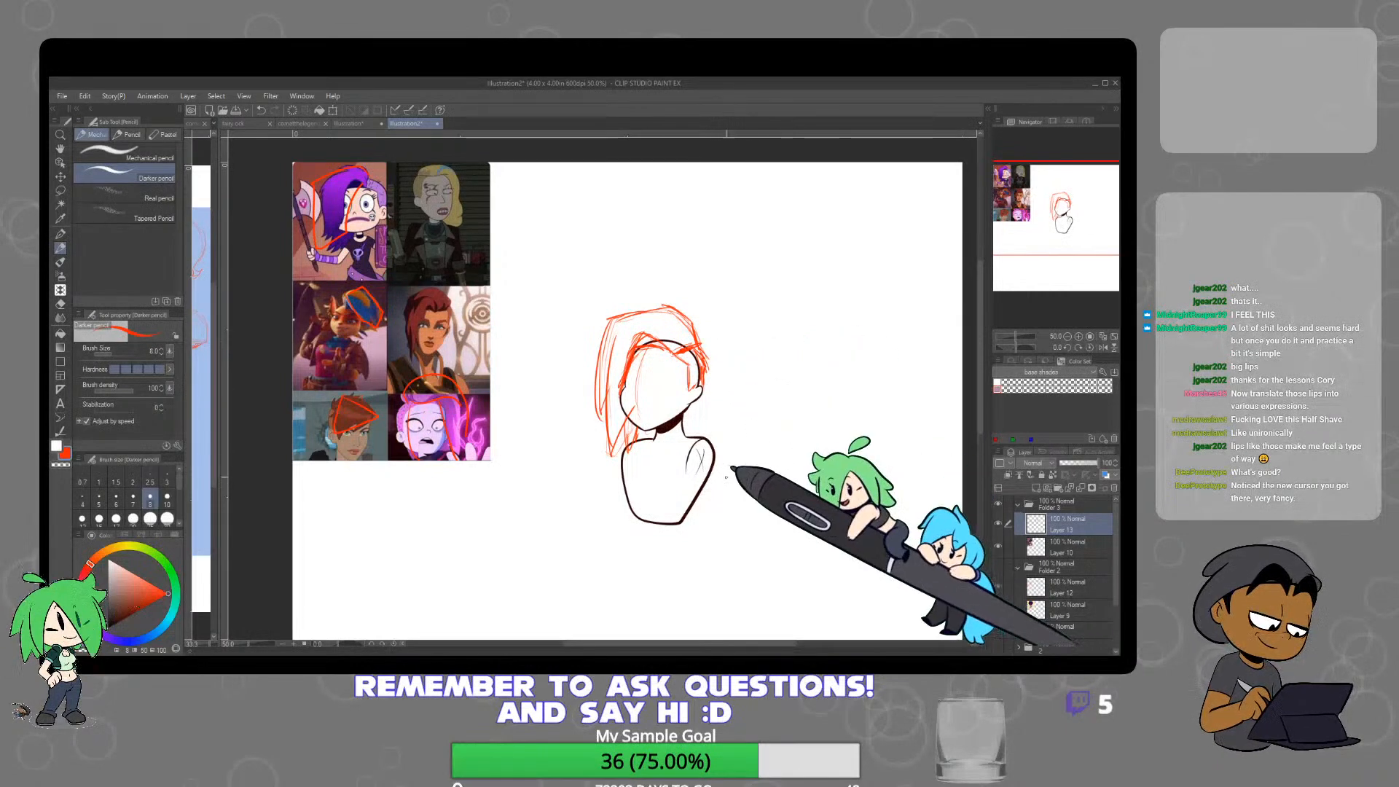
{"action": "key", "text": "e"}
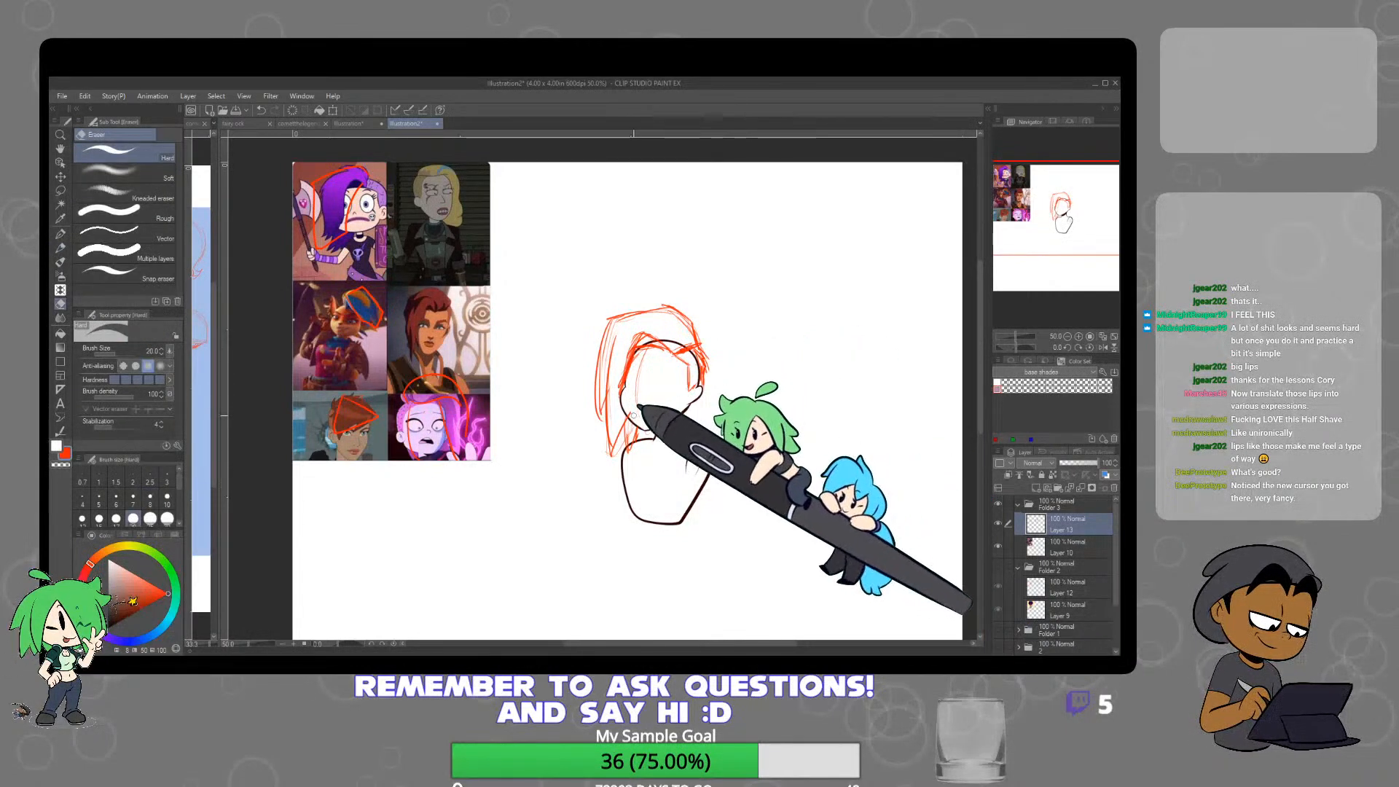
{"action": "key", "text": "p"}
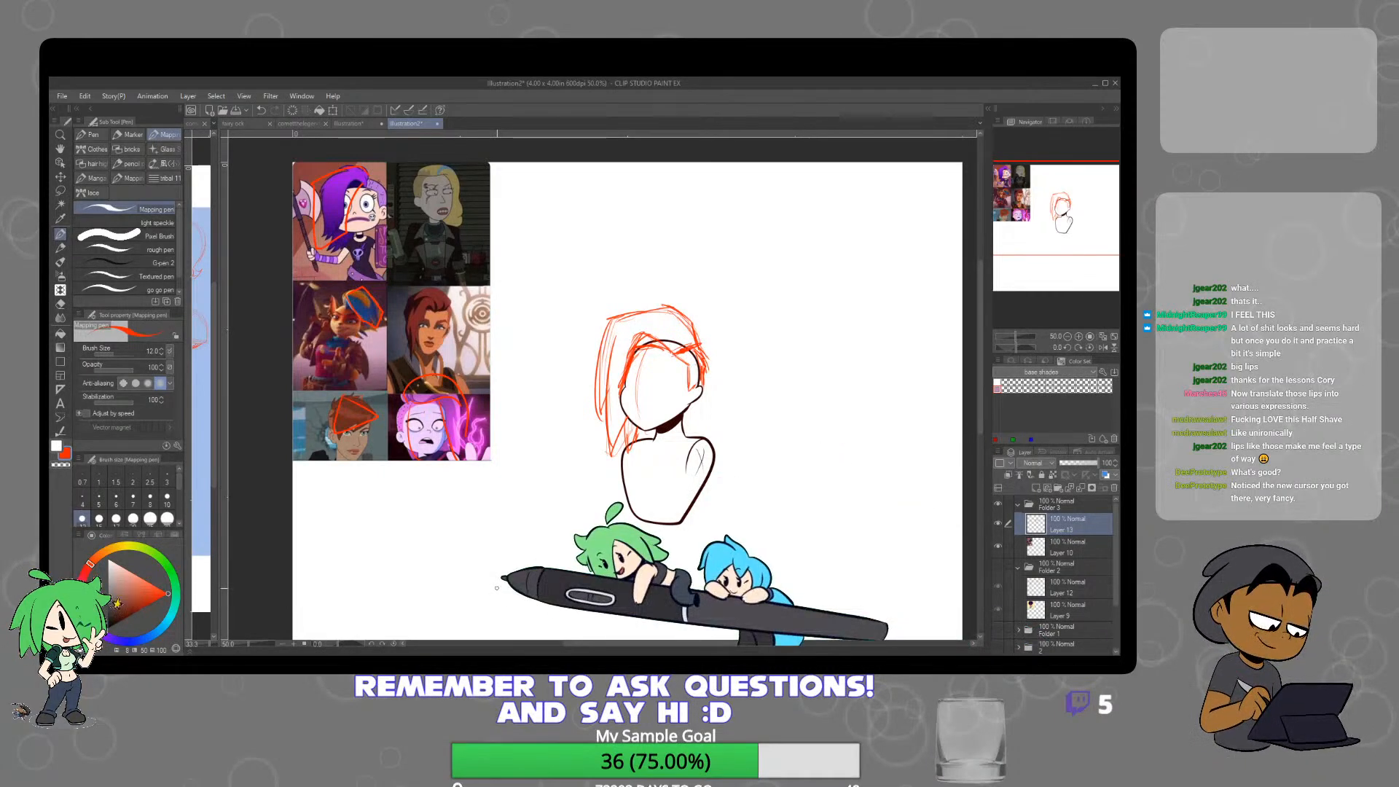
{"action": "left_click_drag", "start_coordinate": [765, 503], "coordinate": [743, 480]}
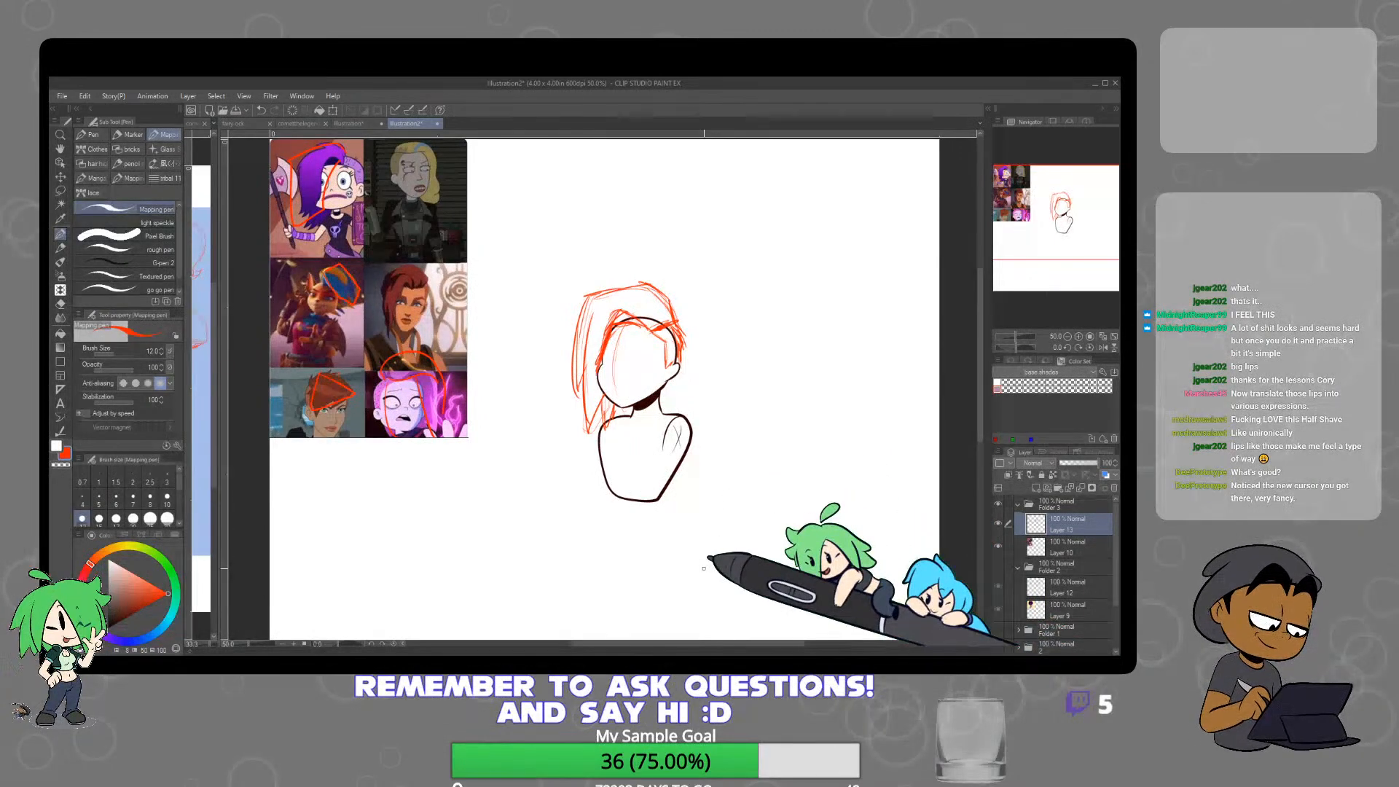
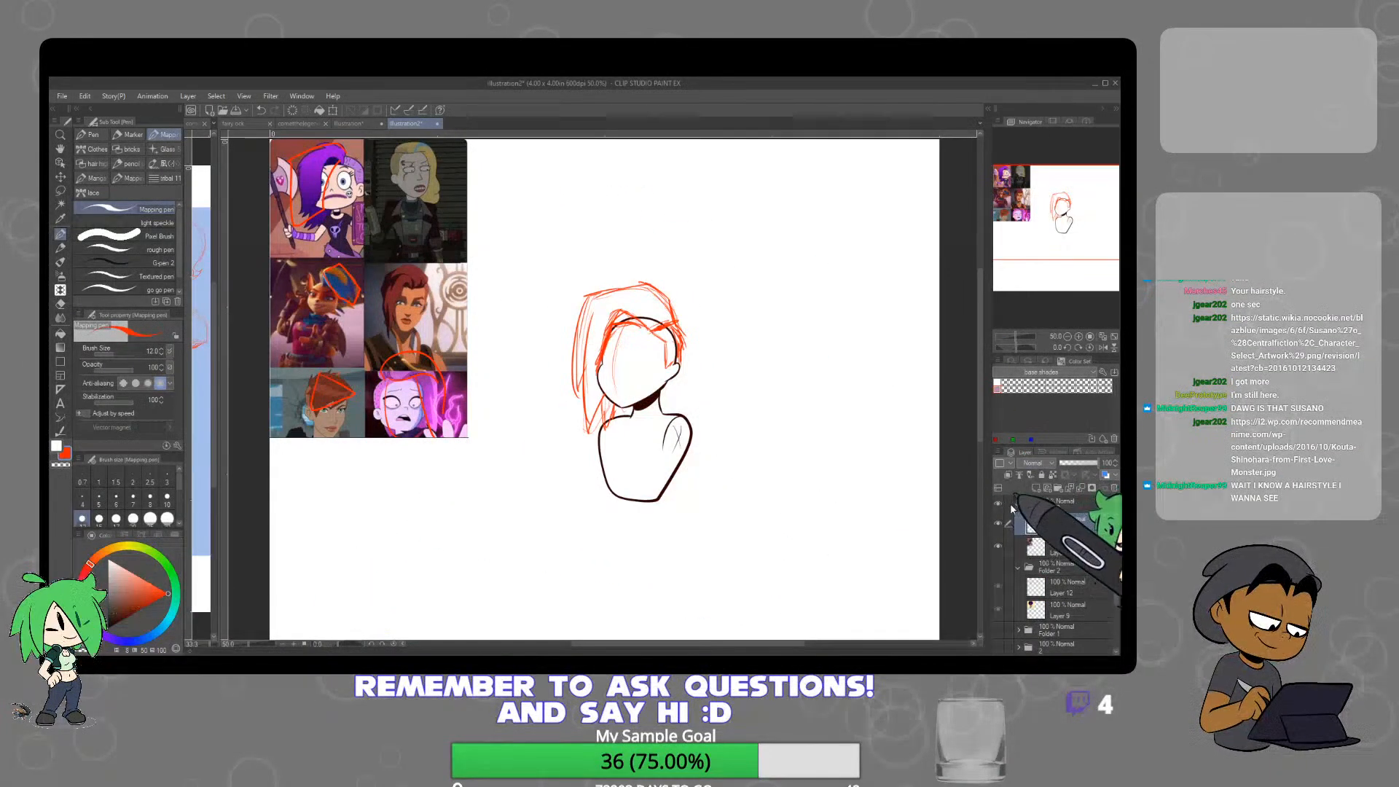
Hide Folder 3, add a new folder, and paste the dark armoured character reference into it, scaled down to clear the bust
{"action": "left_click", "coordinate": [1018, 506]}
{"action": "left_click", "coordinate": [998, 504]}
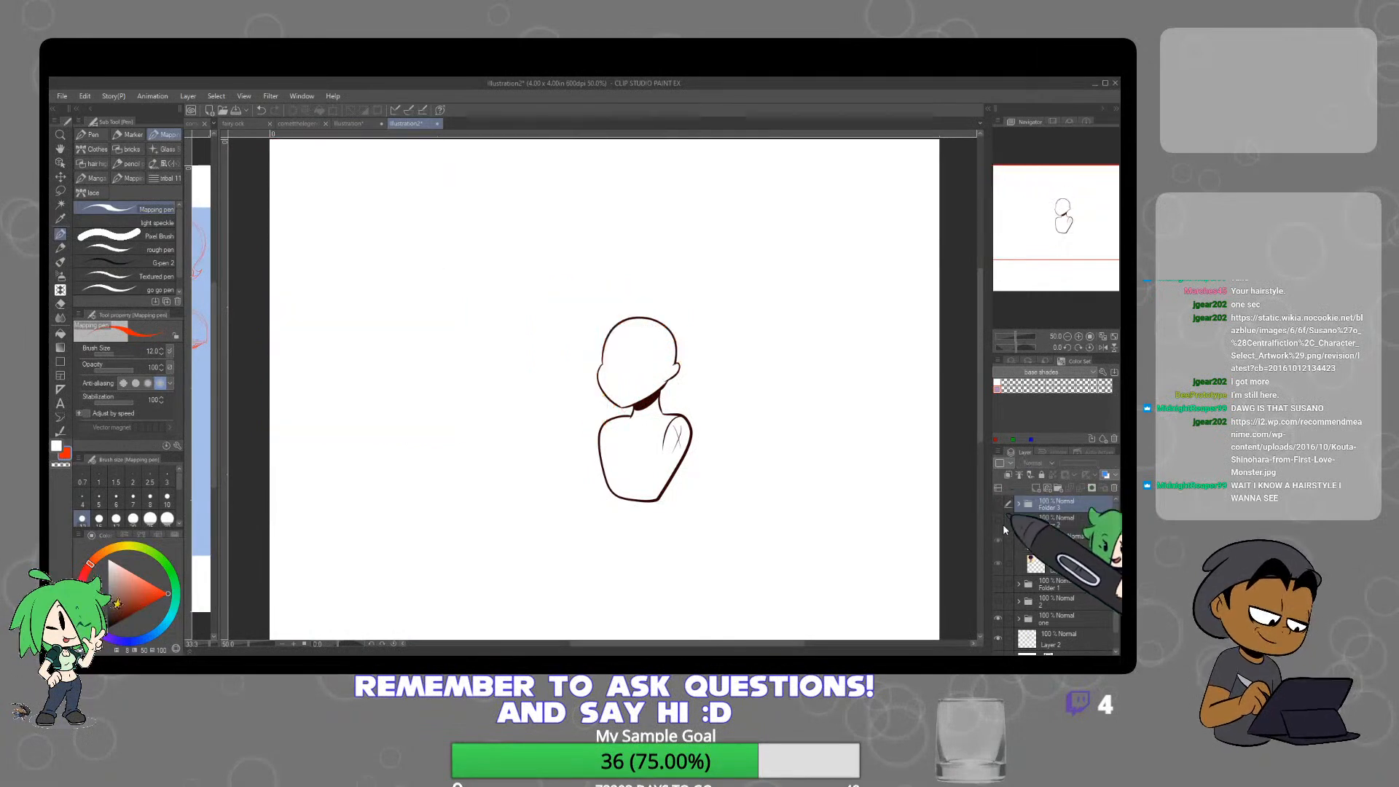
{"action": "left_click", "coordinate": [1047, 487]}
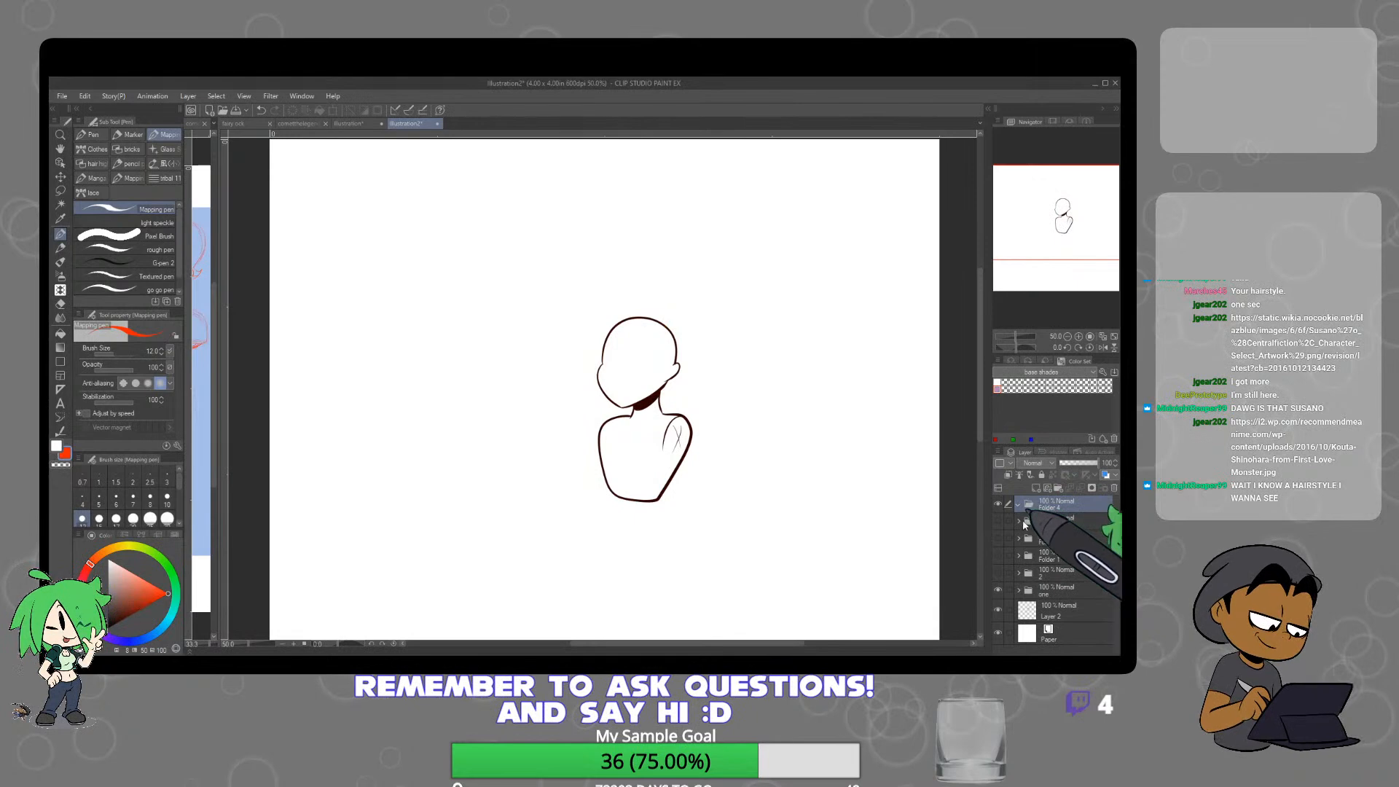
{"action": "key", "text": "ctrl+v"}
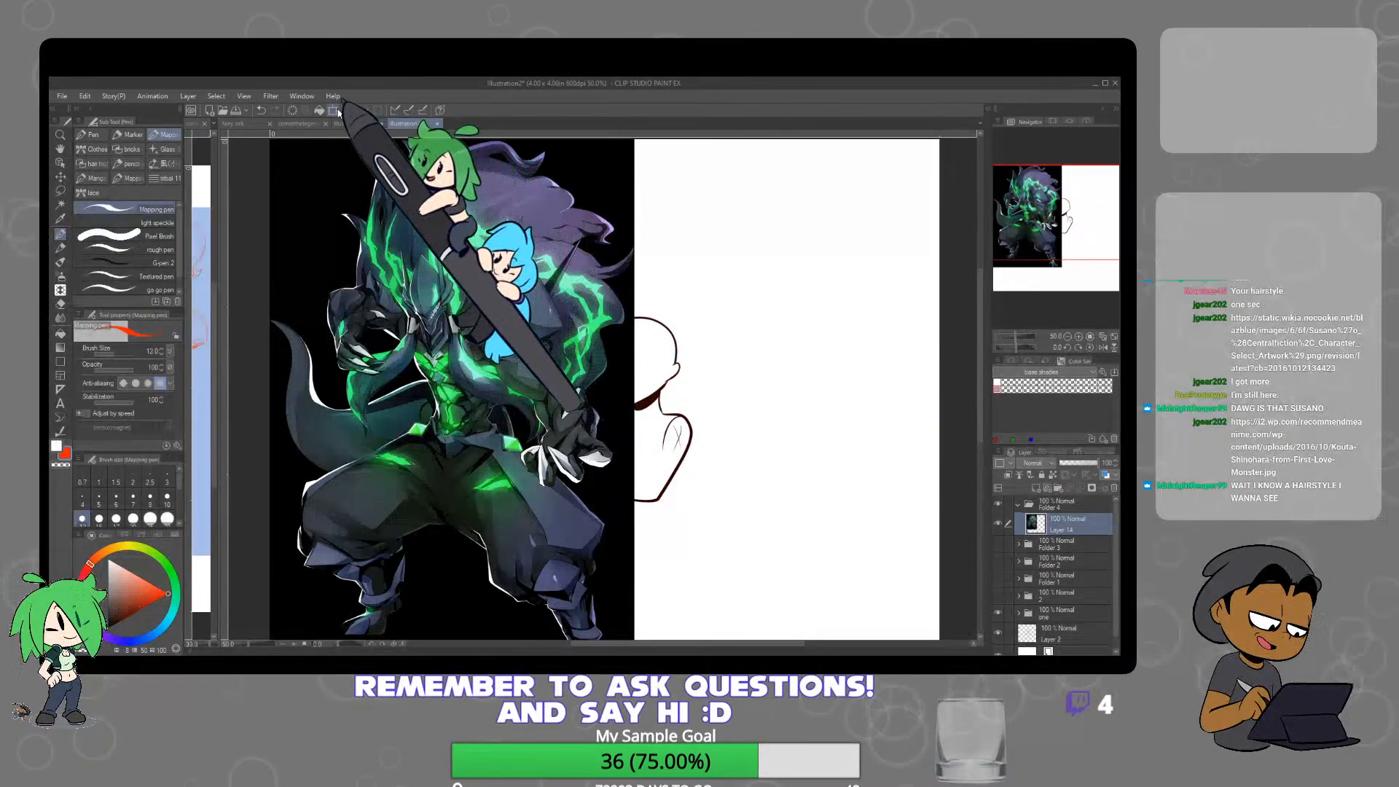
{"action": "key", "text": "ctrl+t"}
{"action": "left_click_drag", "start_coordinate": [636, 430], "coordinate": [445, 319]}
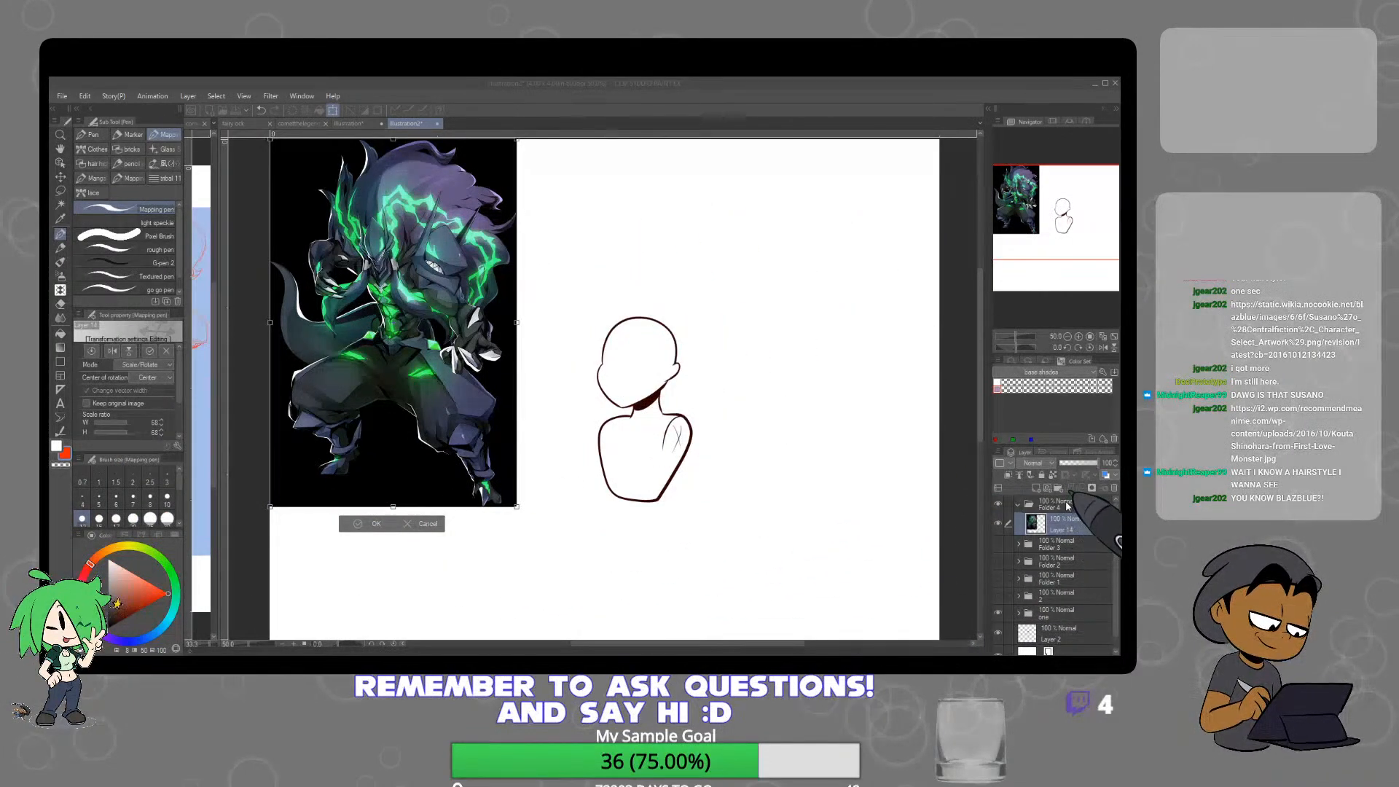
{"action": "key", "text": "Return"}
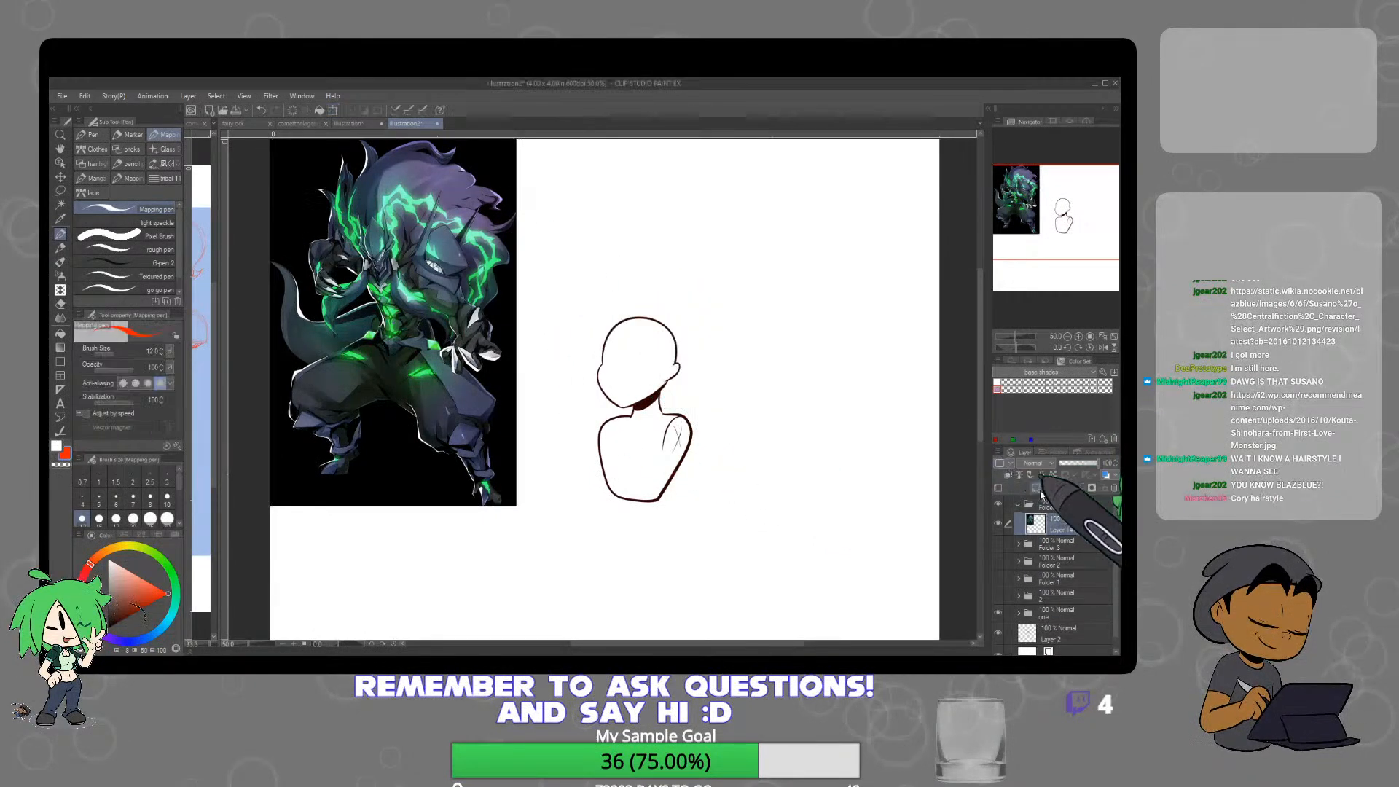
Add two new folders above Folder 4 and paste the blue-haired anime boy reference into the lower one
{"action": "left_click", "coordinate": [1058, 489]}
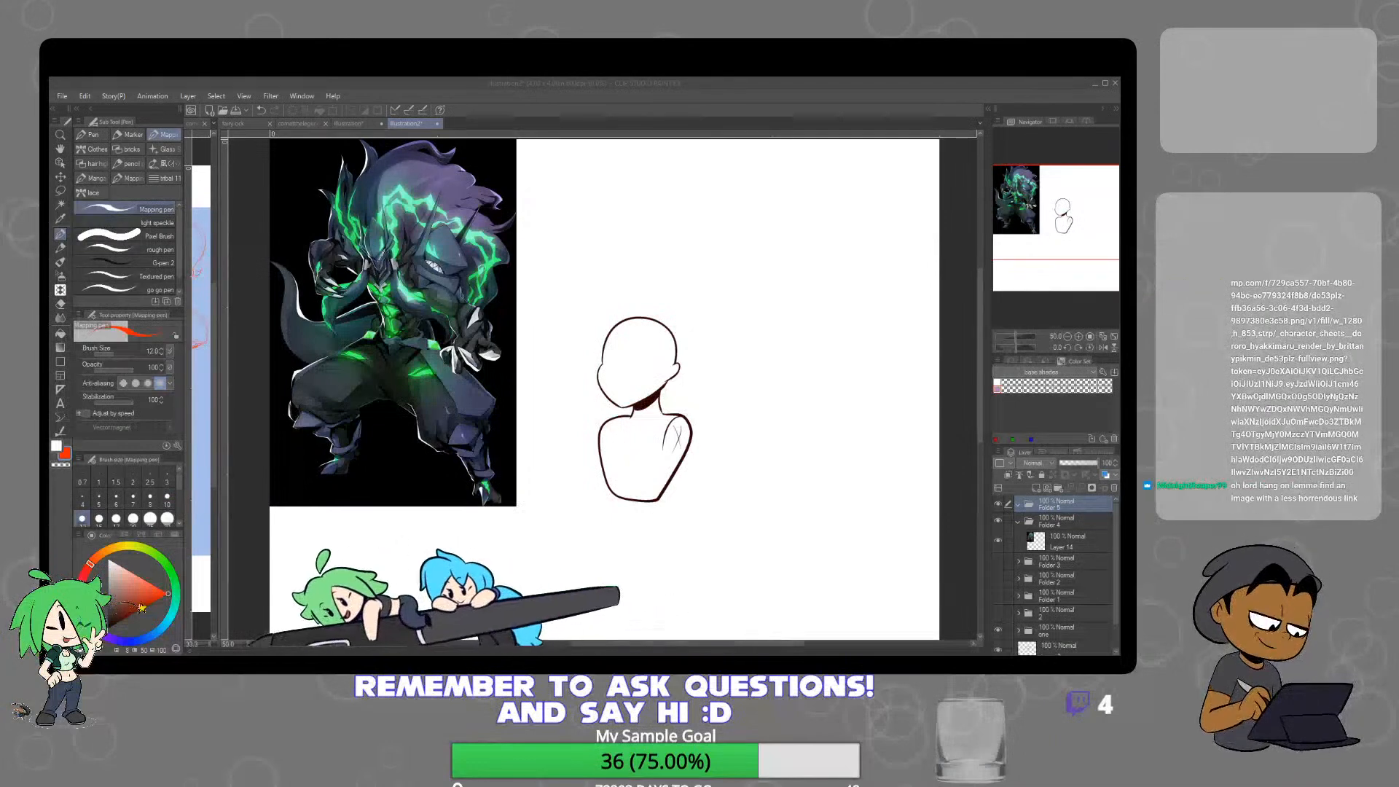
{"action": "left_click", "coordinate": [1060, 488]}
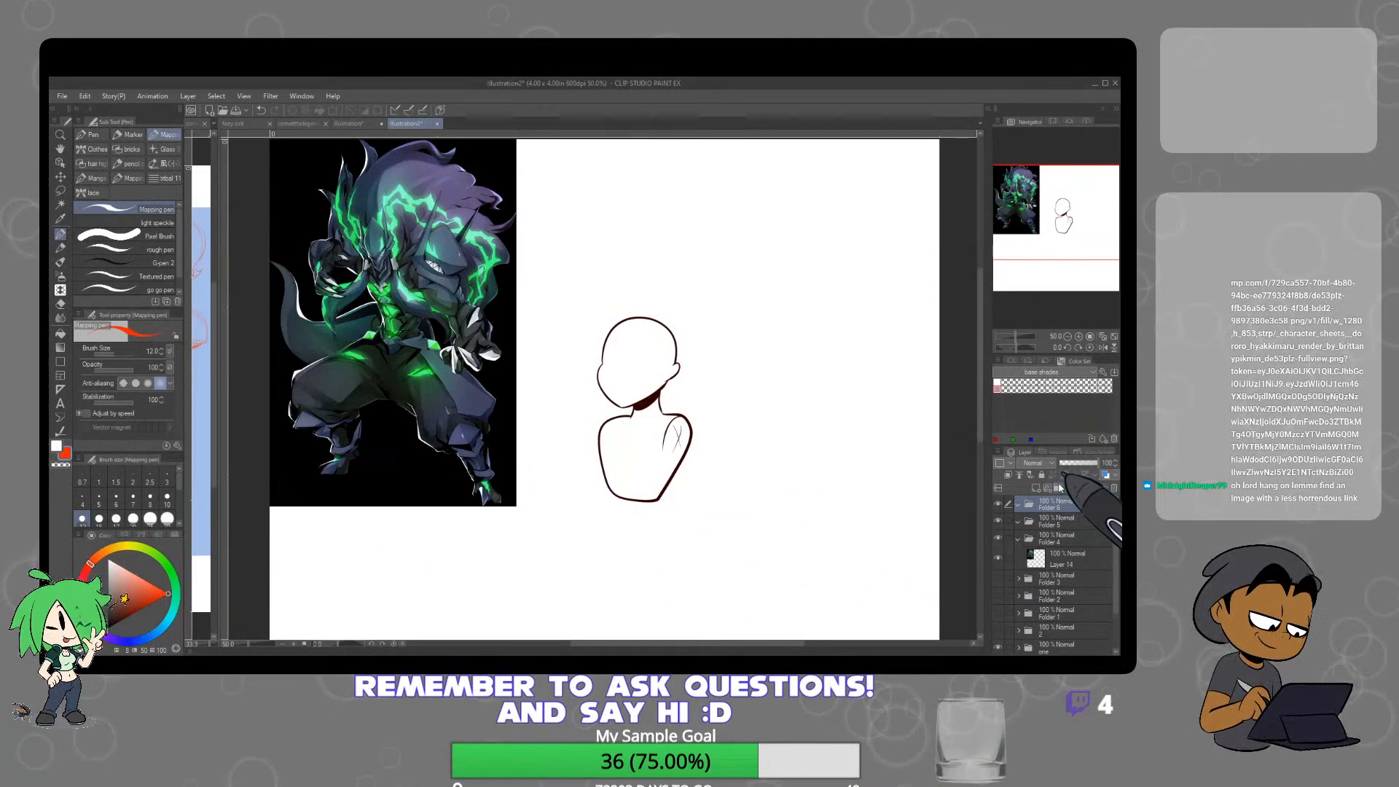
{"action": "left_click", "coordinate": [1040, 541]}
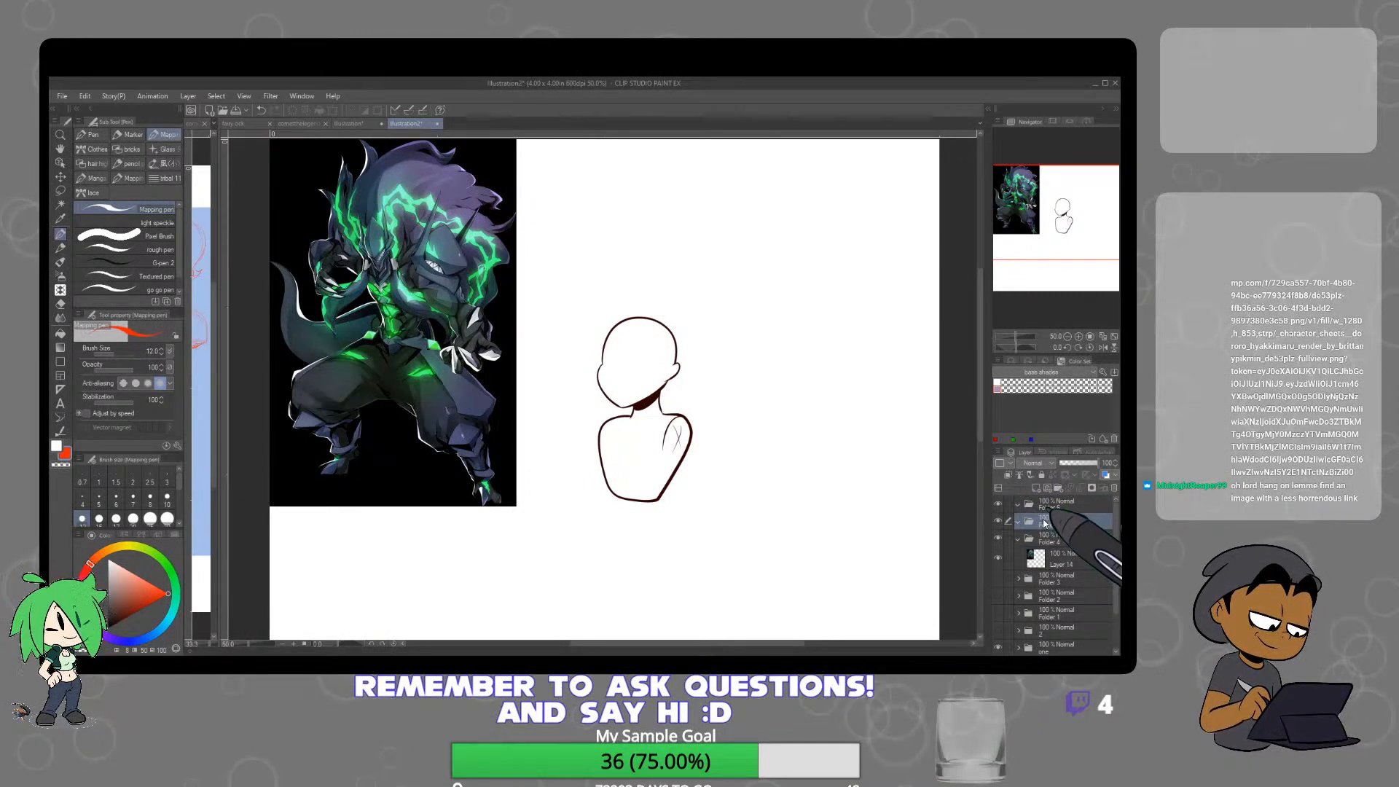
{"action": "key", "text": "ctrl+v"}
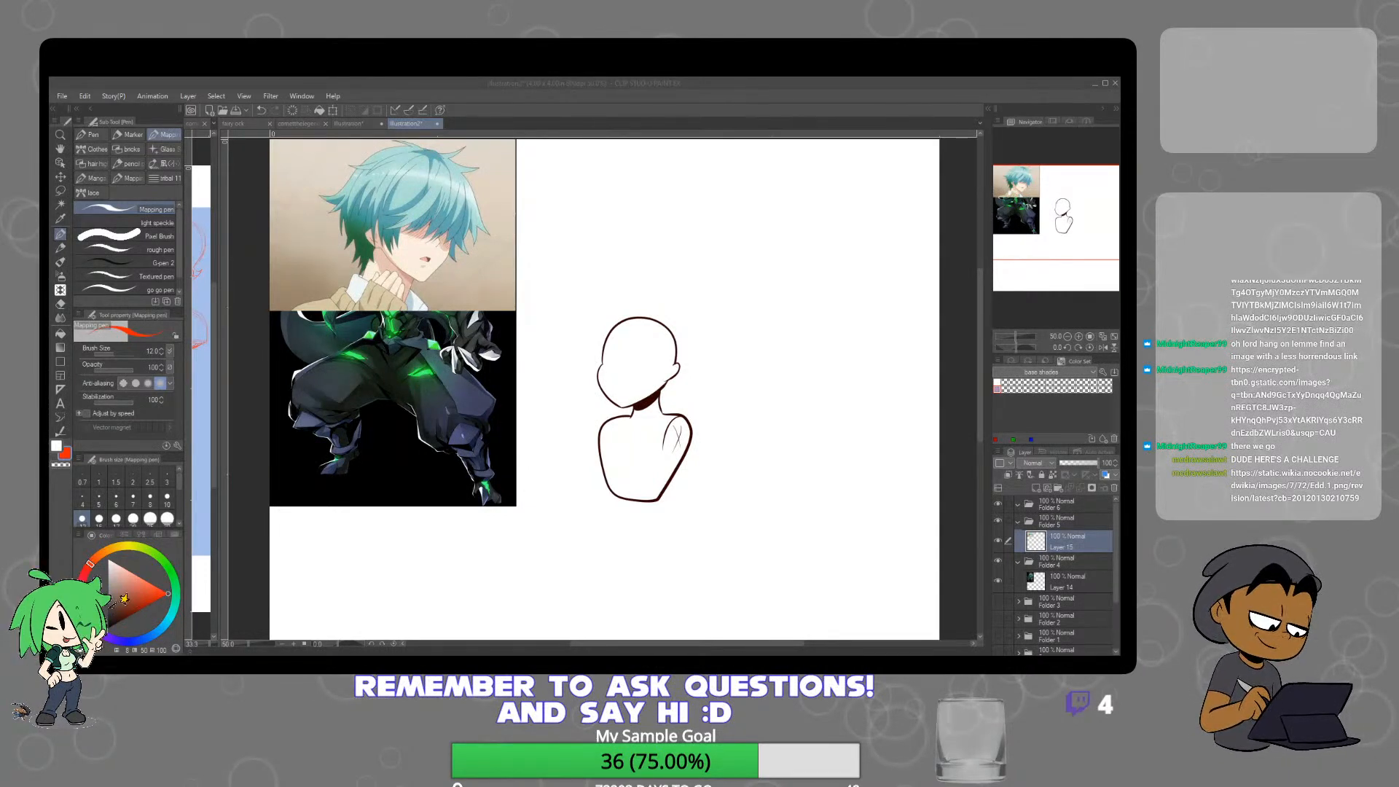
Paste the cloaked, black-haired character sheet into Folder 6 and enlarge it to roughly the width of the blue-haired reference
{"action": "left_click", "coordinate": [1071, 502]}
{"action": "key", "text": "ctrl+v"}
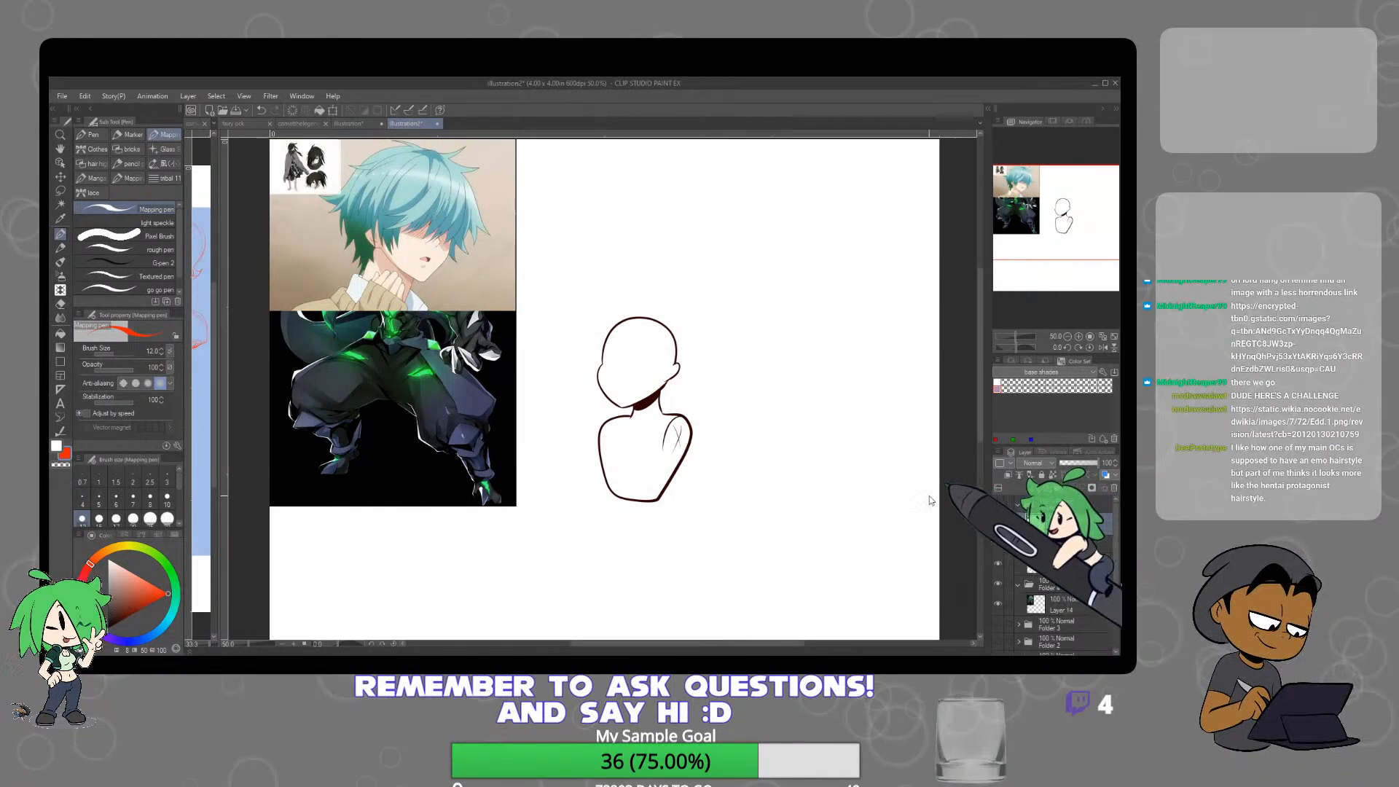
{"action": "left_click", "coordinate": [334, 111]}
{"action": "left_click_drag", "start_coordinate": [341, 194], "coordinate": [489, 354]}
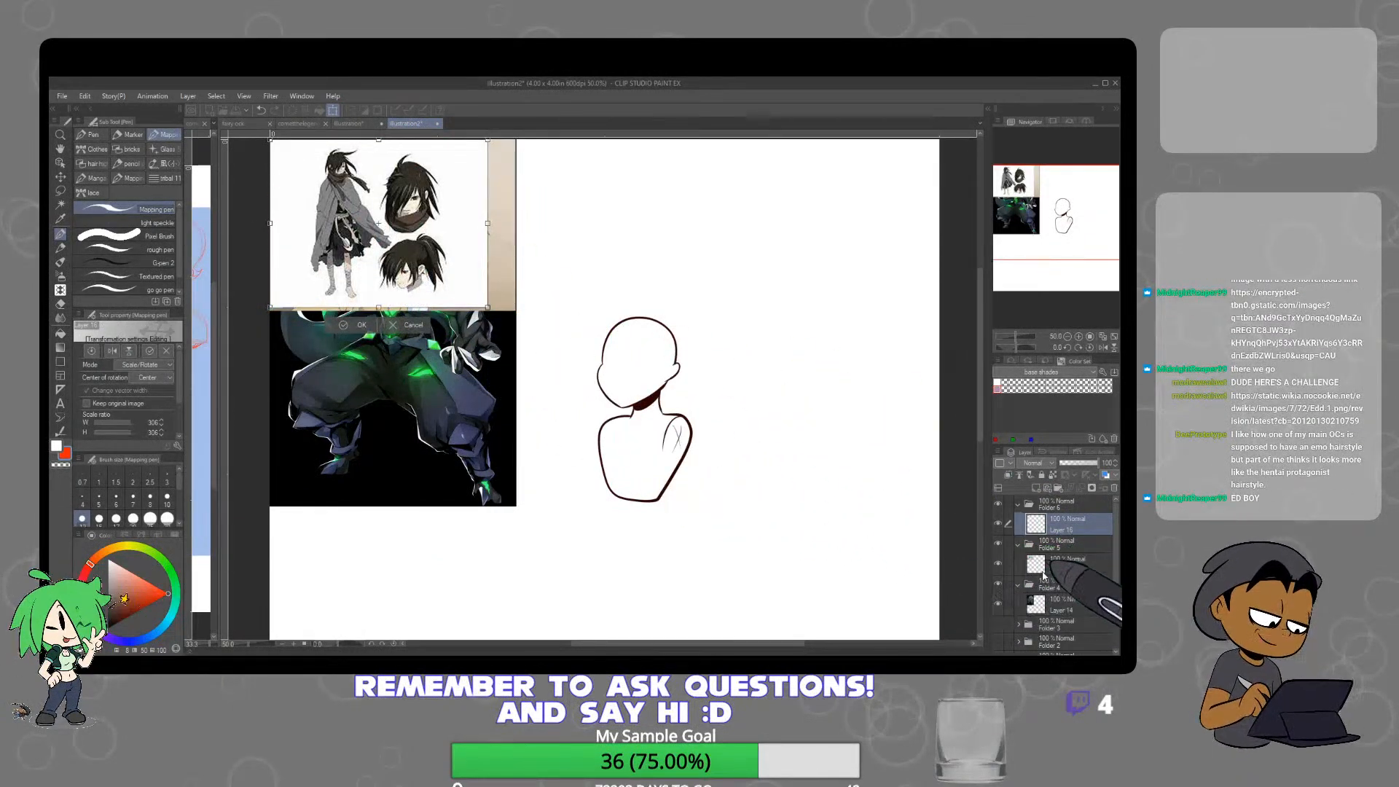
{"action": "key", "text": "Return"}
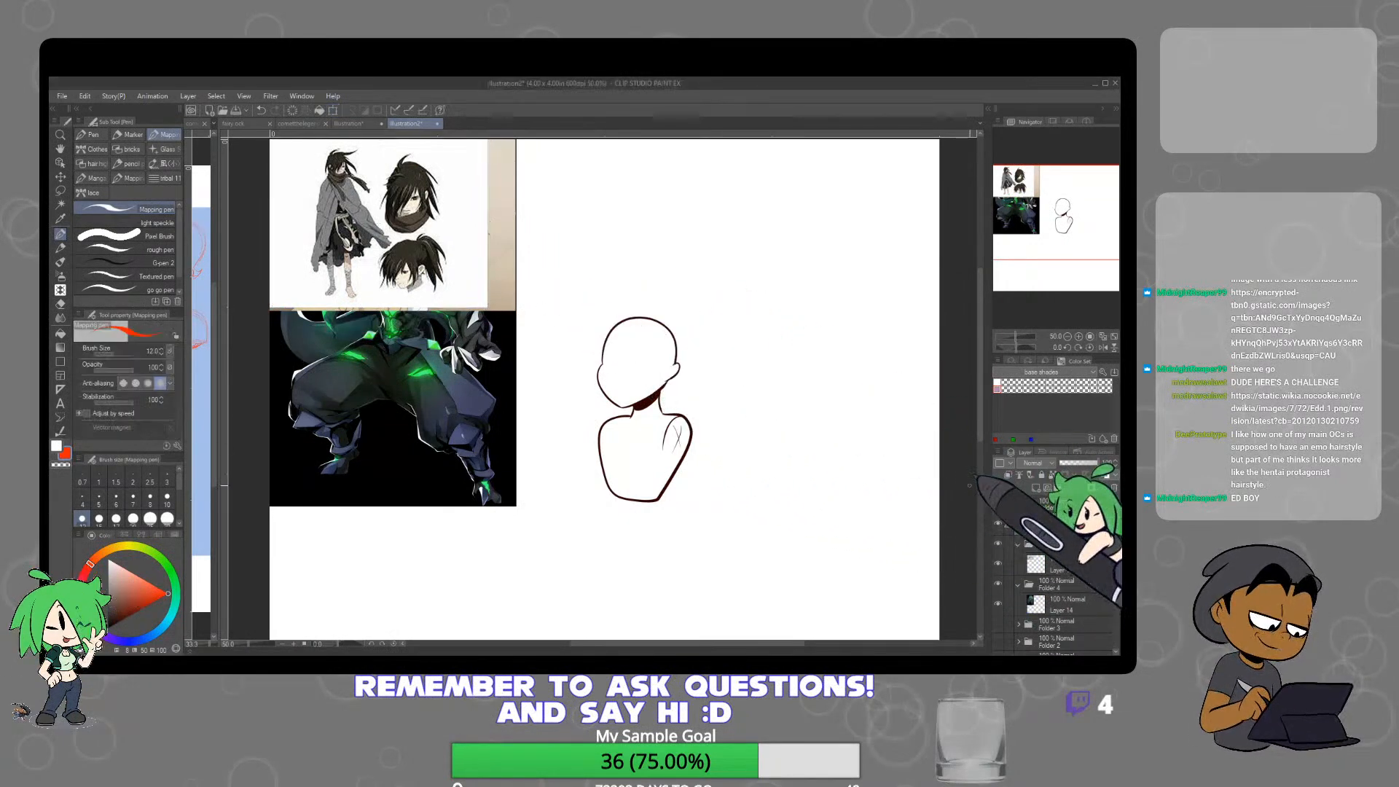
Hide Folders 5 and 6, add a new folder above them, and paste the orange-shirted cartoon character reference into it
{"action": "left_click", "coordinate": [998, 504]}
{"action": "left_click", "coordinate": [998, 544]}
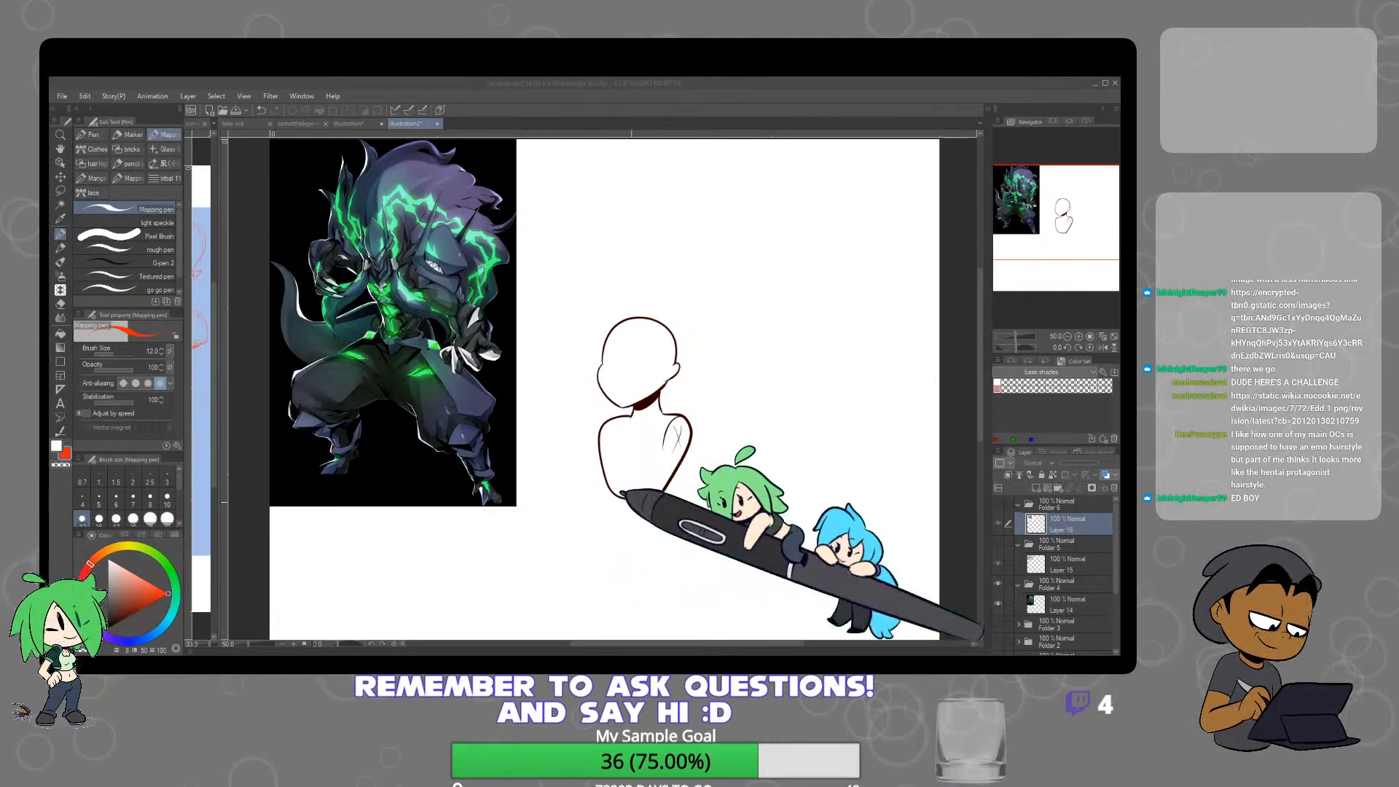
{"action": "left_click", "coordinate": [1043, 509]}
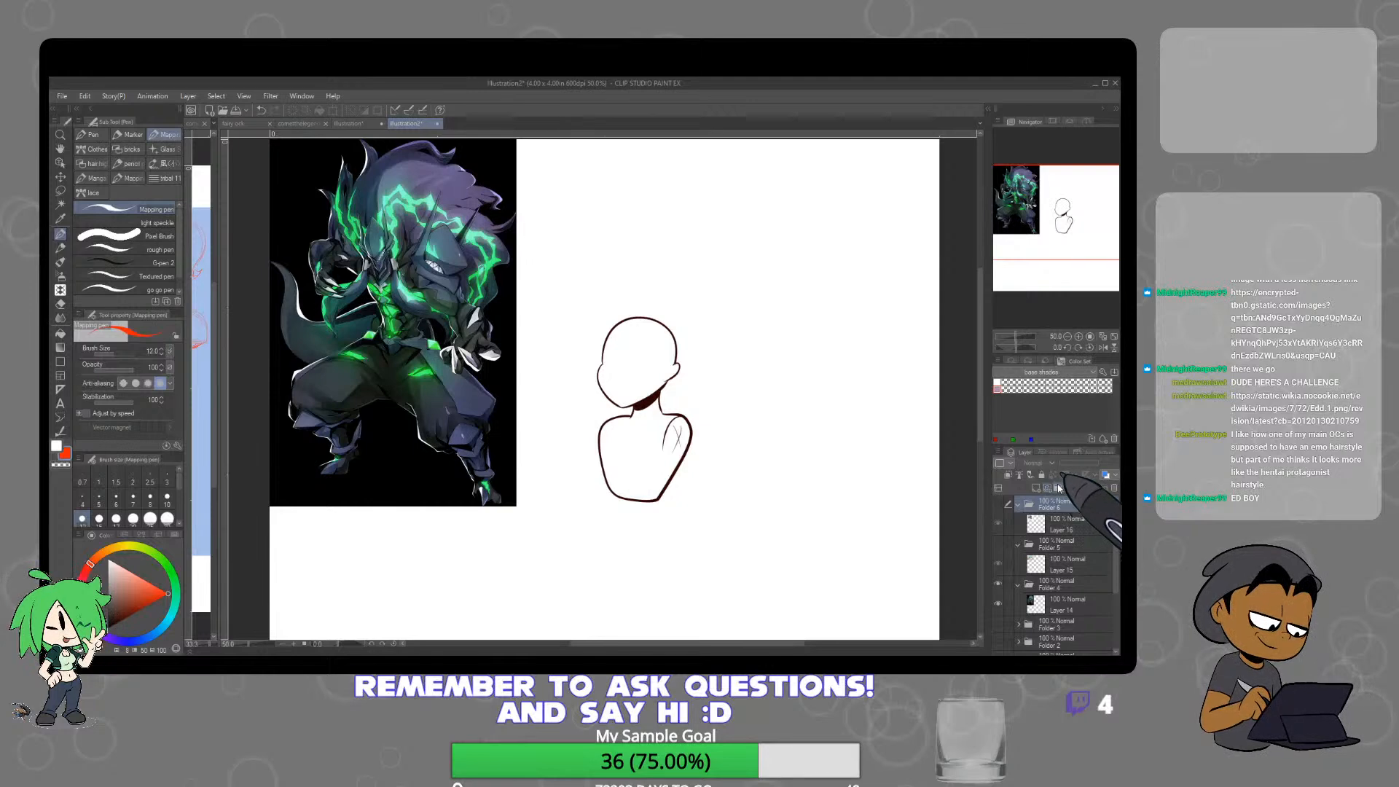
{"action": "left_click", "coordinate": [1057, 488]}
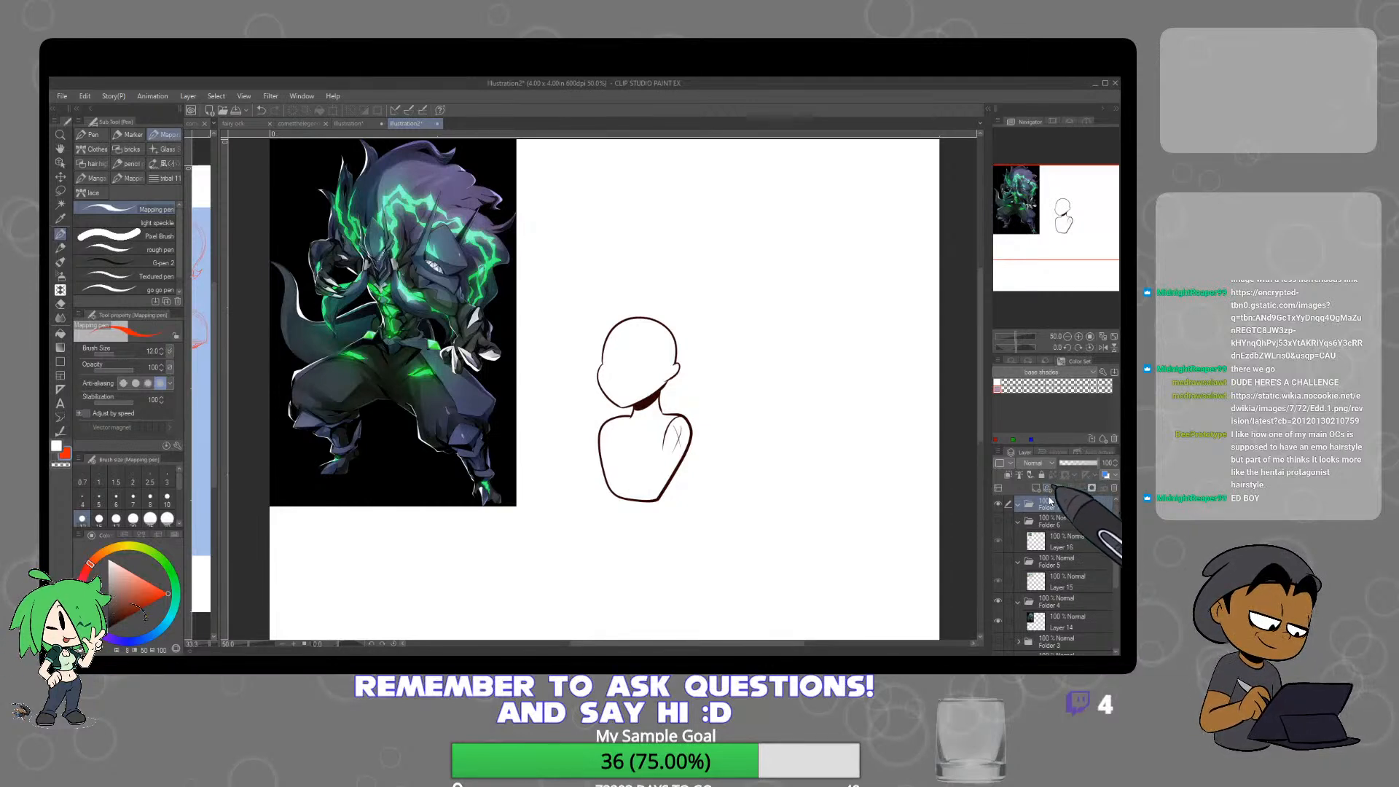
{"action": "key", "text": "ctrl+v"}
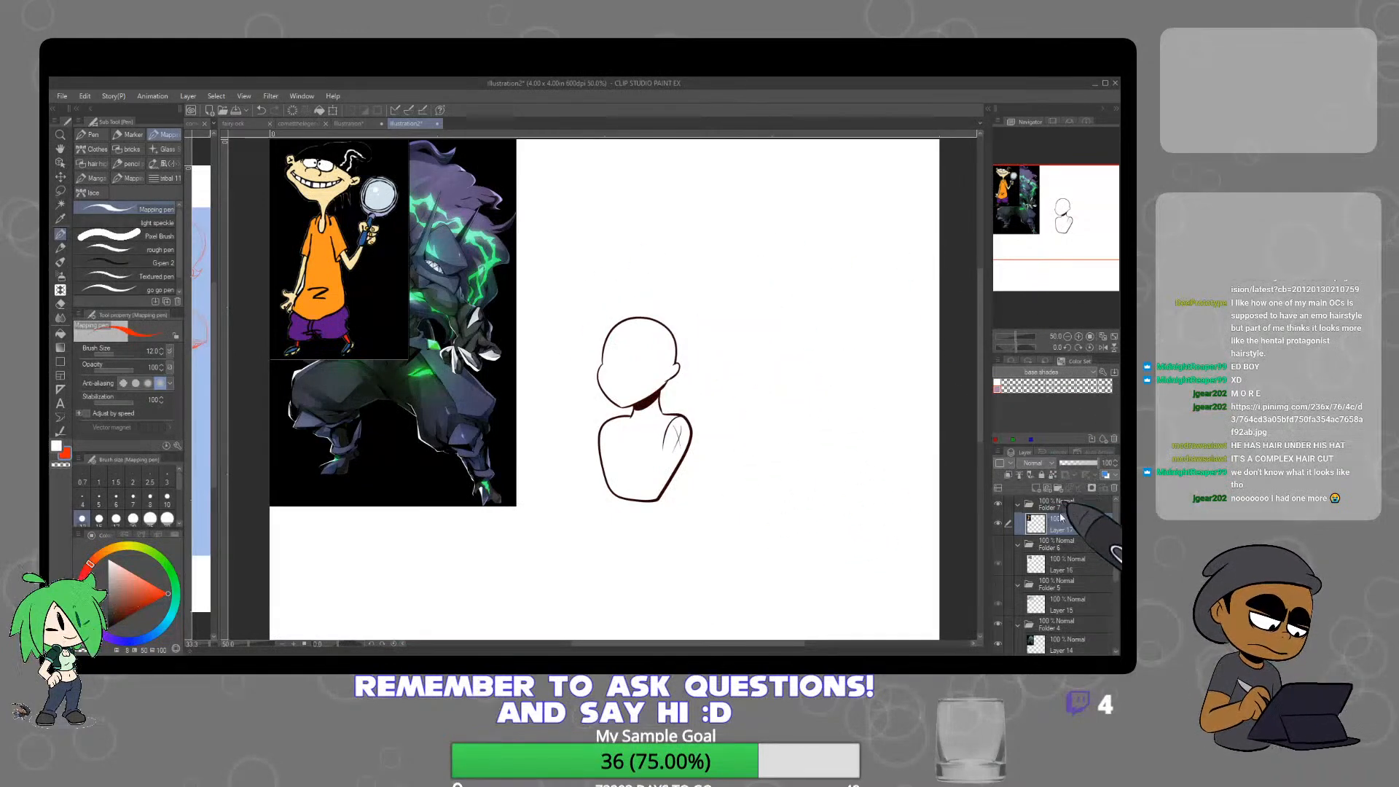
Add another folder, paste the long black layered hair reference into it, and scale the image up to 347%
{"action": "left_click", "coordinate": [1057, 487]}
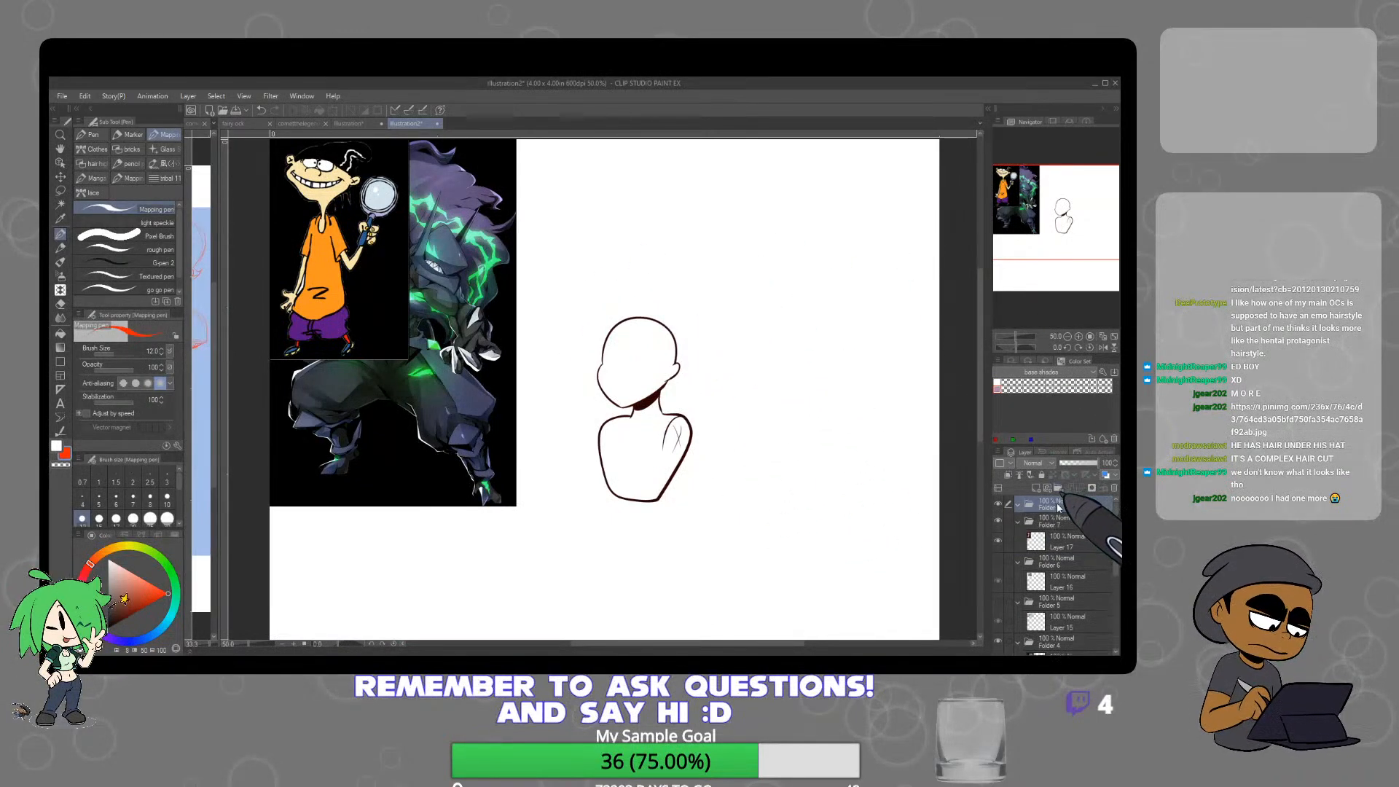
{"action": "key", "text": "ctrl+v"}
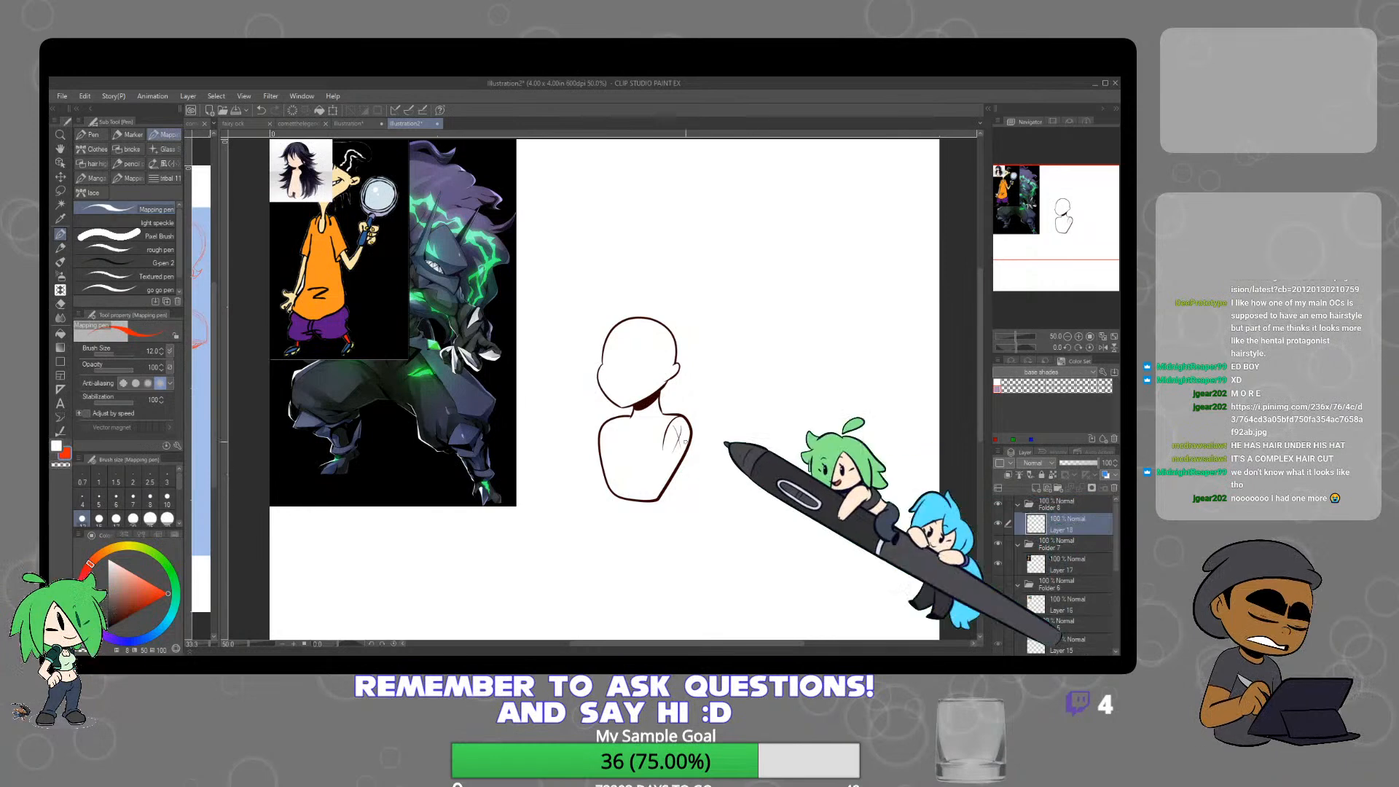
{"action": "key", "text": "ctrl+t"}
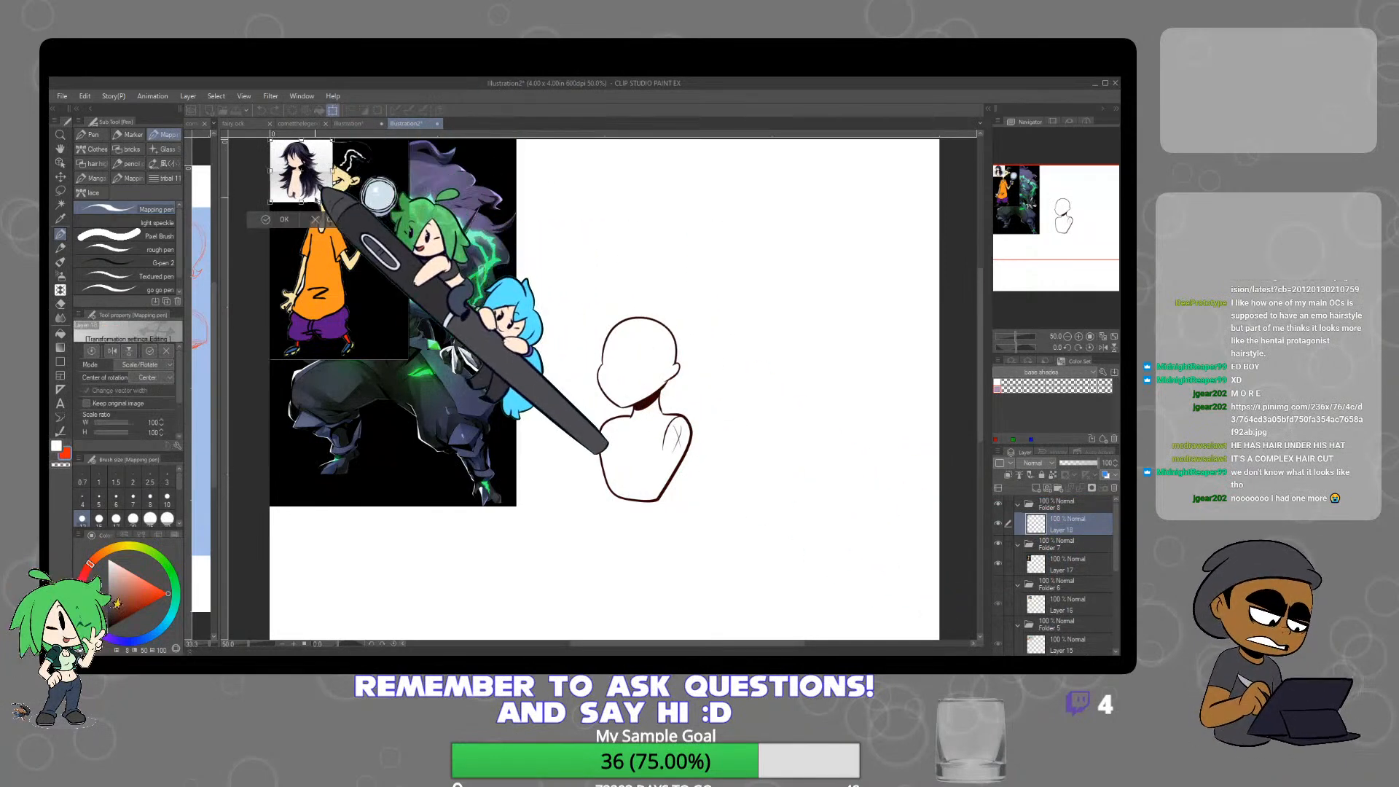
{"action": "left_click_drag", "start_coordinate": [330, 199], "coordinate": [485, 354]}
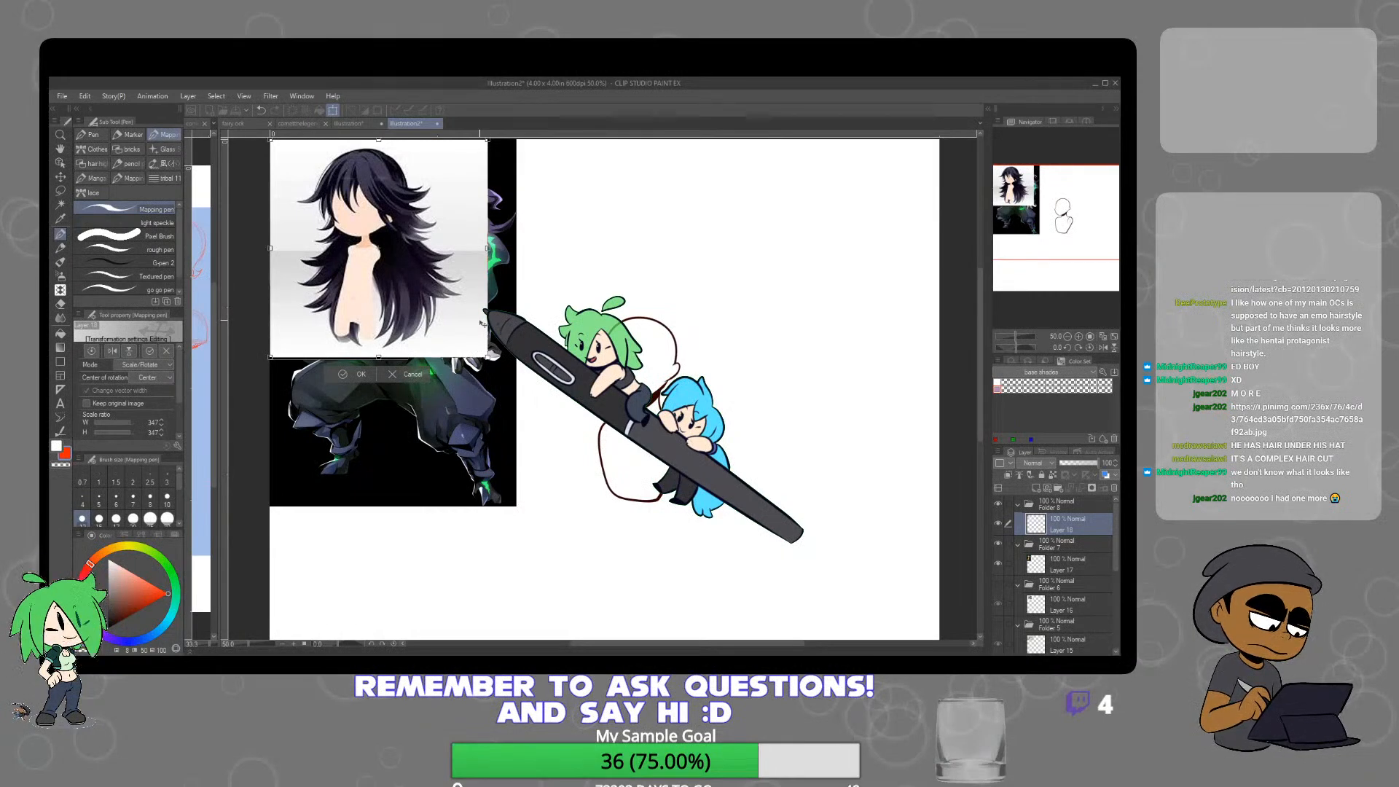
{"action": "left_click", "coordinate": [352, 375]}
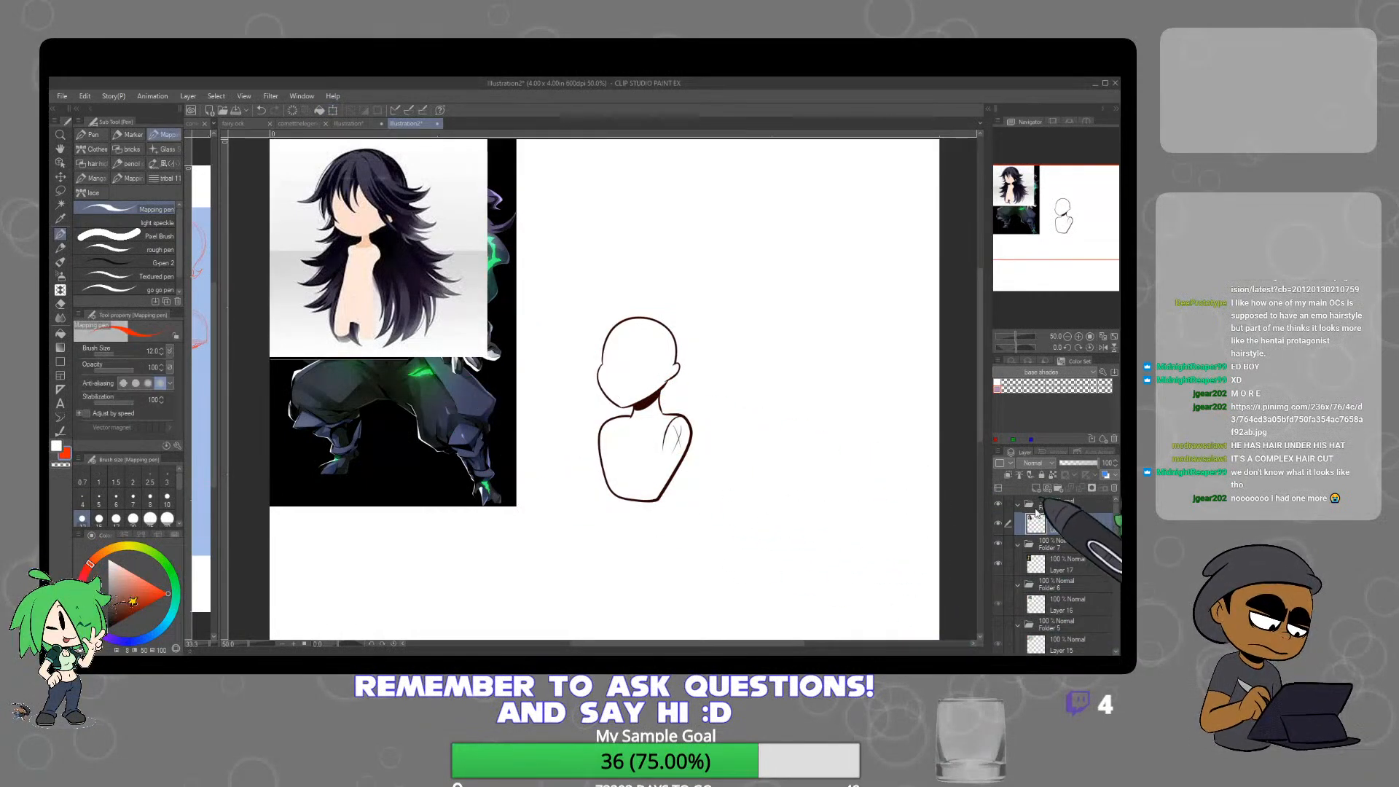
Collapse Folders 5 through 8 in the layer stack, leaving Folder 4 expanded
{"action": "left_click", "coordinate": [1019, 505]}
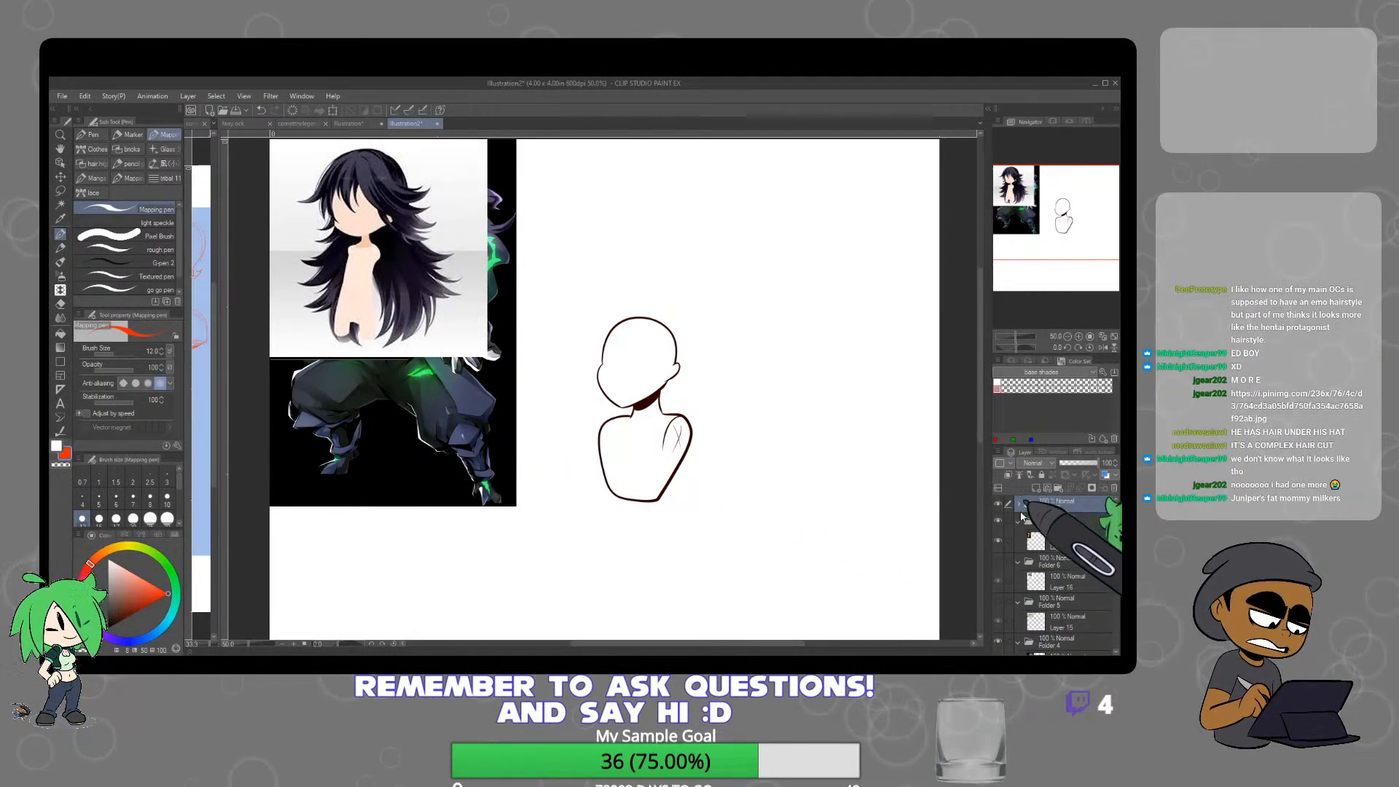
{"action": "left_click", "coordinate": [1018, 522]}
{"action": "left_click", "coordinate": [1018, 539]}
{"action": "left_click", "coordinate": [1029, 556]}
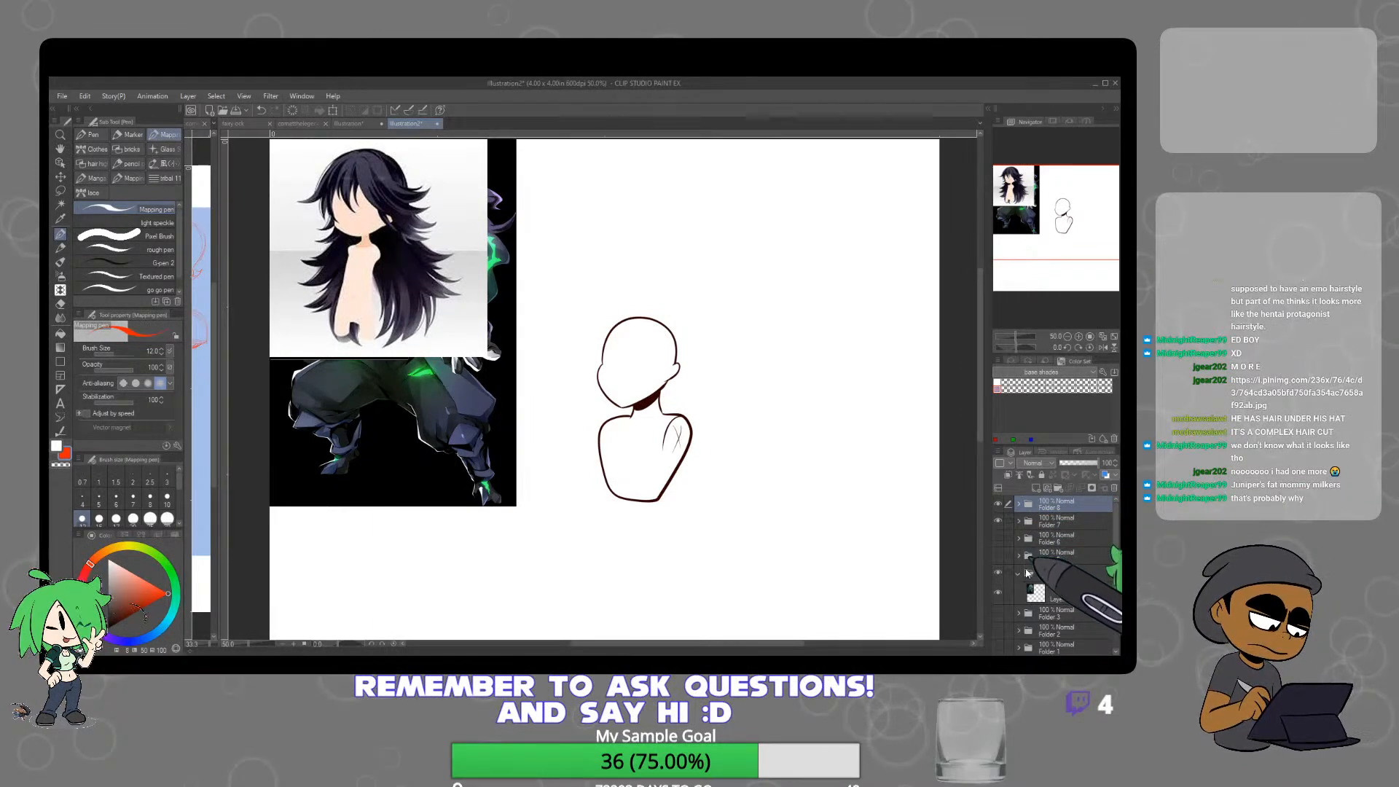
{"action": "left_click", "coordinate": [1018, 504]}
{"action": "left_click", "coordinate": [1019, 505]}
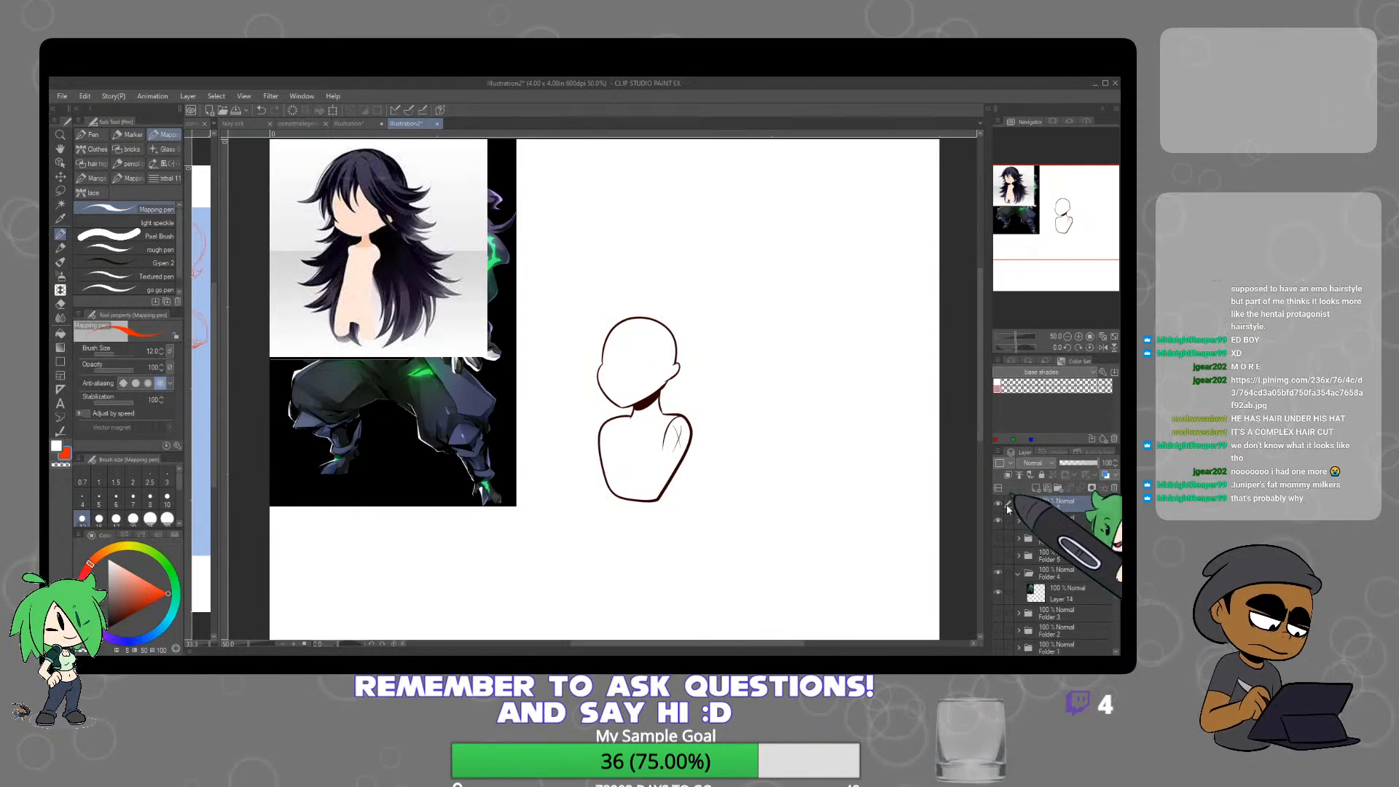
Hide Folders 7 and 8, add a blank layer above the armoured character reference in Folder 4, and switch to the Darker pencil
{"action": "left_click_drag", "start_coordinate": [998, 504], "coordinate": [998, 521]}
{"action": "left_click", "coordinate": [1067, 593]}
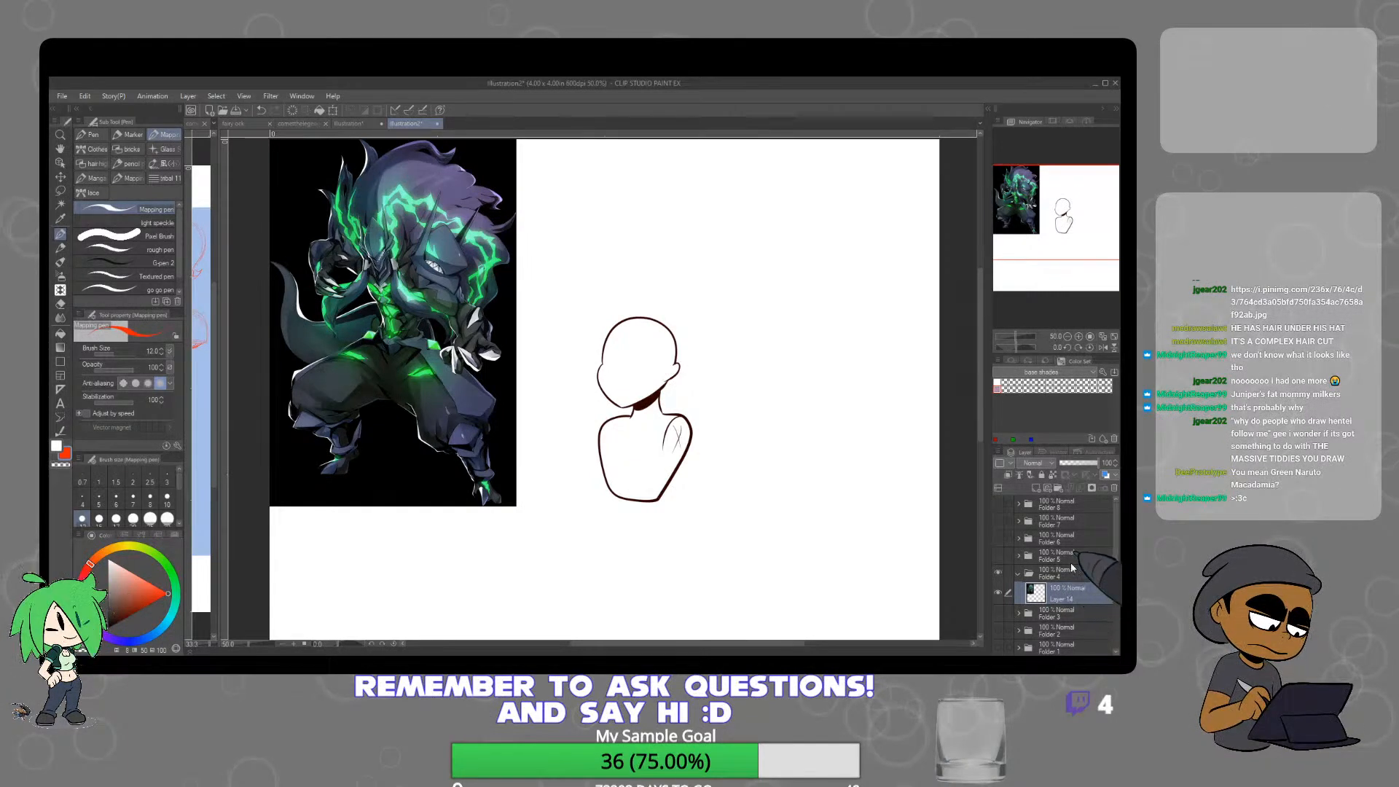
{"action": "left_click", "coordinate": [1035, 488]}
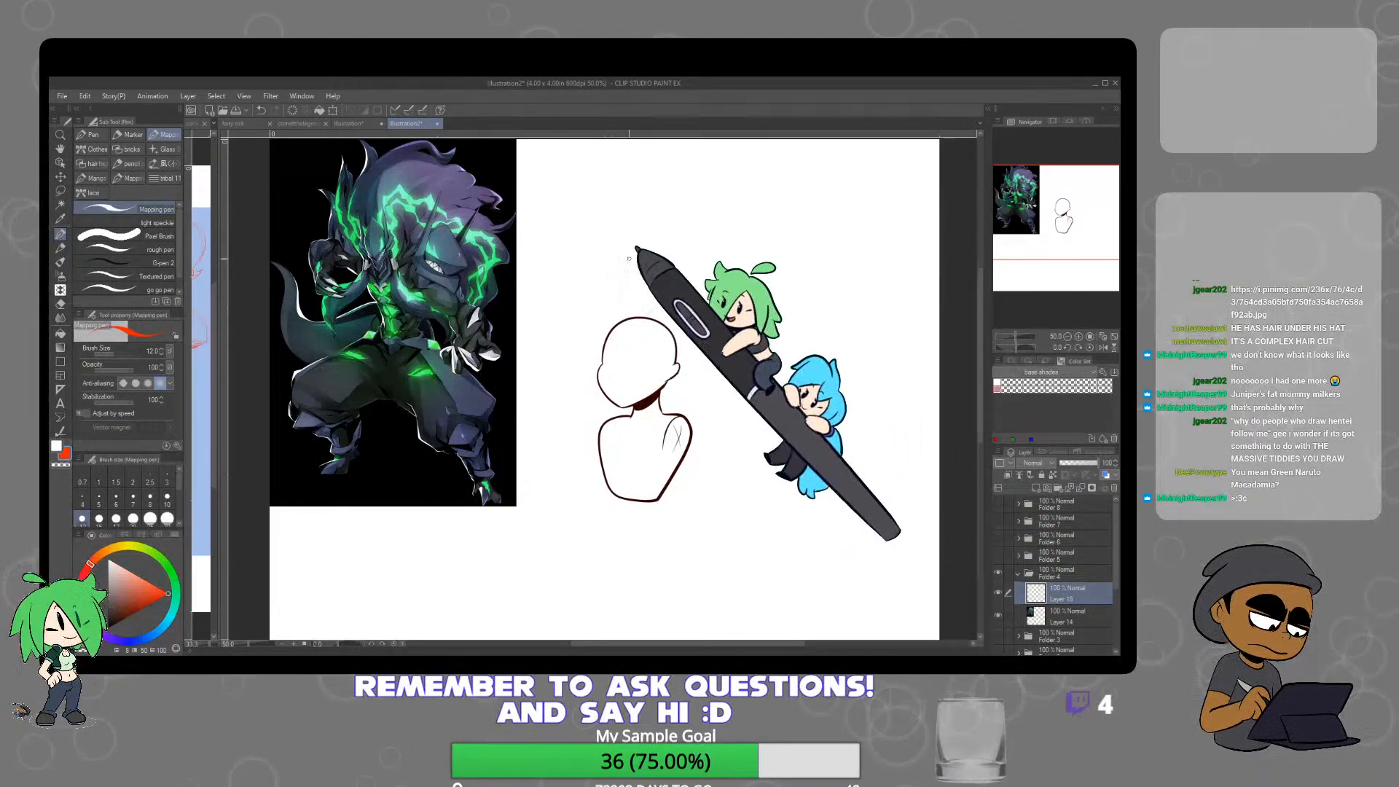
{"action": "key", "text": "p"}
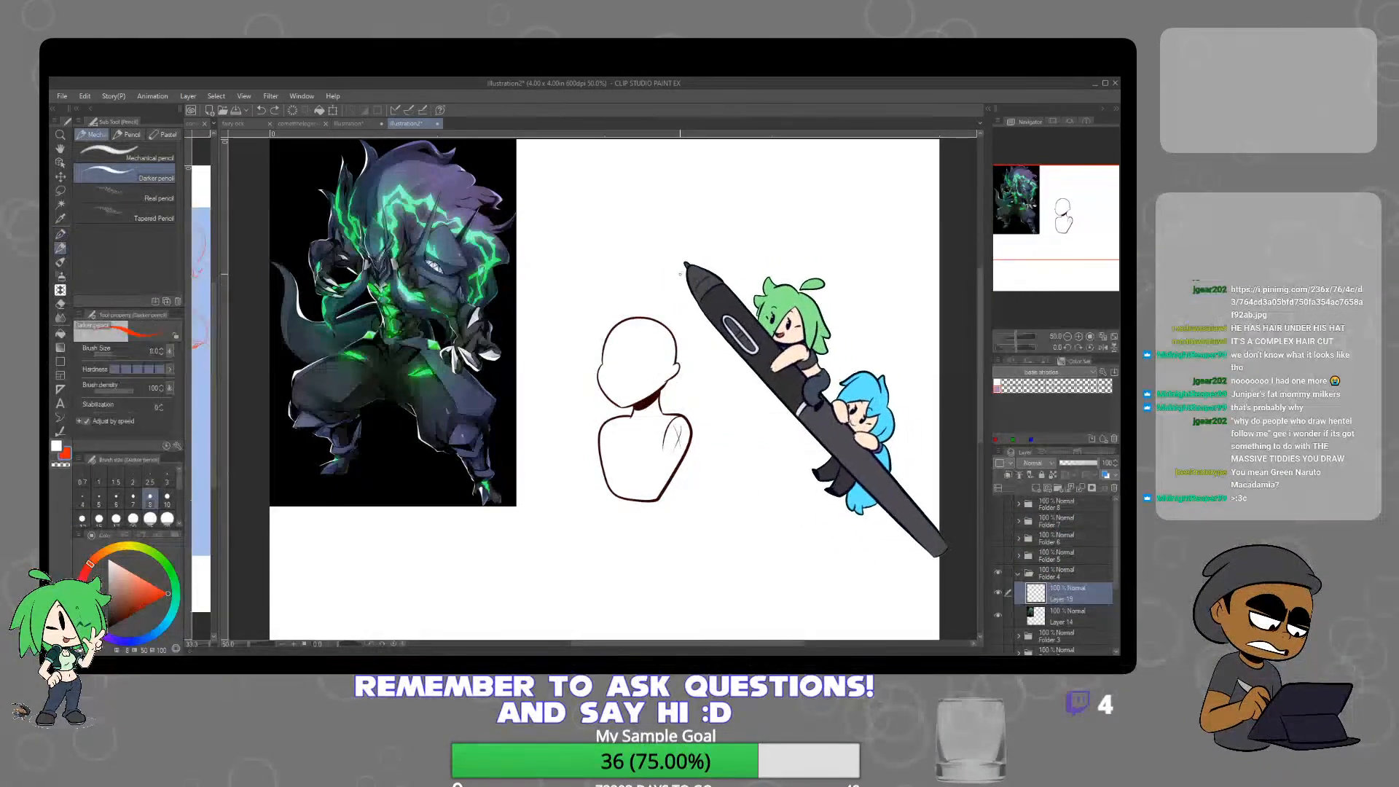
Sketch a large rounded hair mass above the bust's head with loose overlapping ovals, following the armoured character reference
{"action": "mouse_move", "coordinate": [617, 309]}
{"action": "left_mouse_down"}
{"action": "mouse_move", "coordinate": [702, 288]}
{"action": "mouse_move", "coordinate": [611, 322]}
{"action": "mouse_move", "coordinate": [681, 250]}
{"action": "mouse_move", "coordinate": [670, 302]}
{"action": "left_mouse_up"}
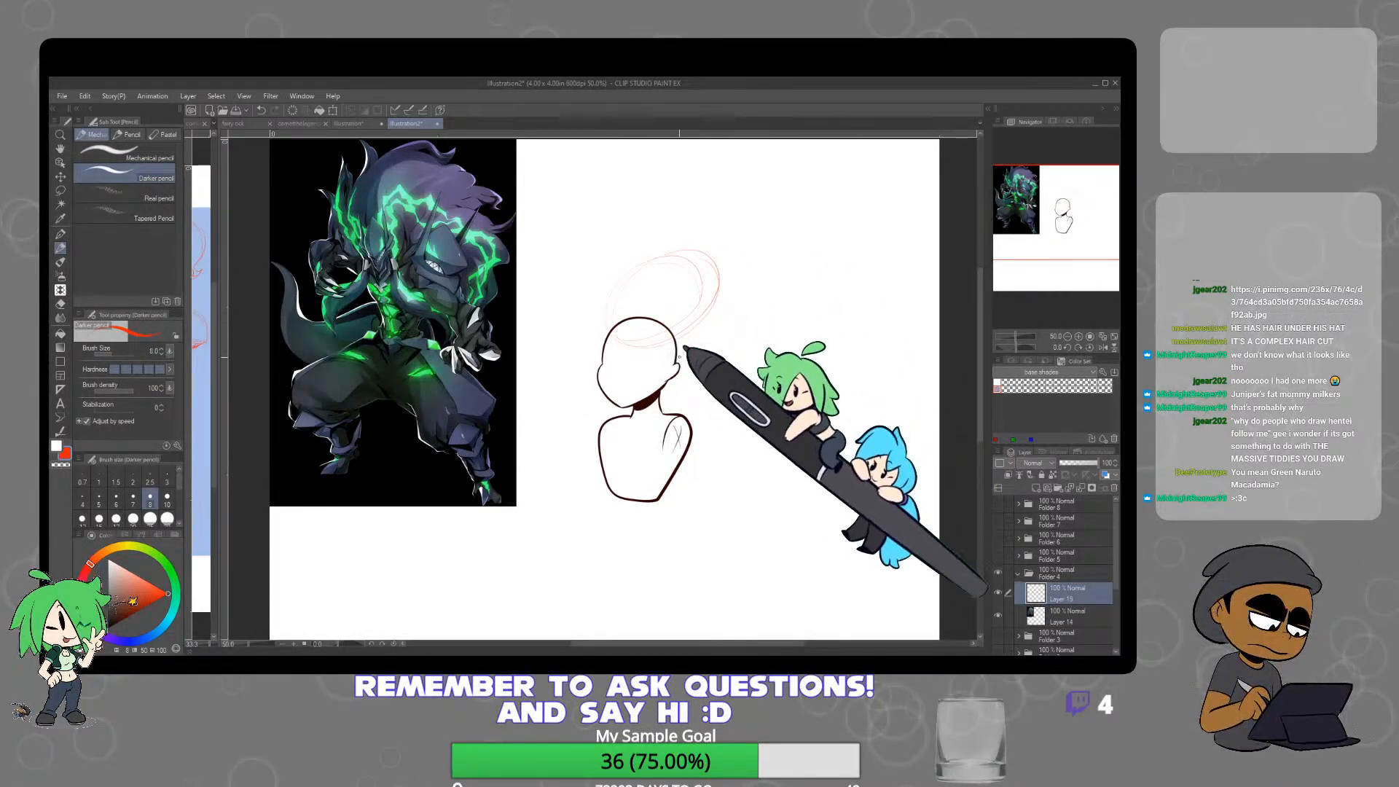
{"action": "mouse_move", "coordinate": [664, 273]}
{"action": "left_mouse_down"}
{"action": "mouse_move", "coordinate": [632, 340]}
{"action": "mouse_move", "coordinate": [702, 249]}
{"action": "mouse_move", "coordinate": [664, 355]}
{"action": "mouse_move", "coordinate": [649, 260]}
{"action": "mouse_move", "coordinate": [736, 314]}
{"action": "mouse_move", "coordinate": [654, 330]}
{"action": "mouse_move", "coordinate": [683, 348]}
{"action": "mouse_move", "coordinate": [687, 329]}
{"action": "mouse_move", "coordinate": [582, 350]}
{"action": "left_mouse_up"}
{"action": "left_click_drag", "start_coordinate": [611, 291], "coordinate": [607, 362]}
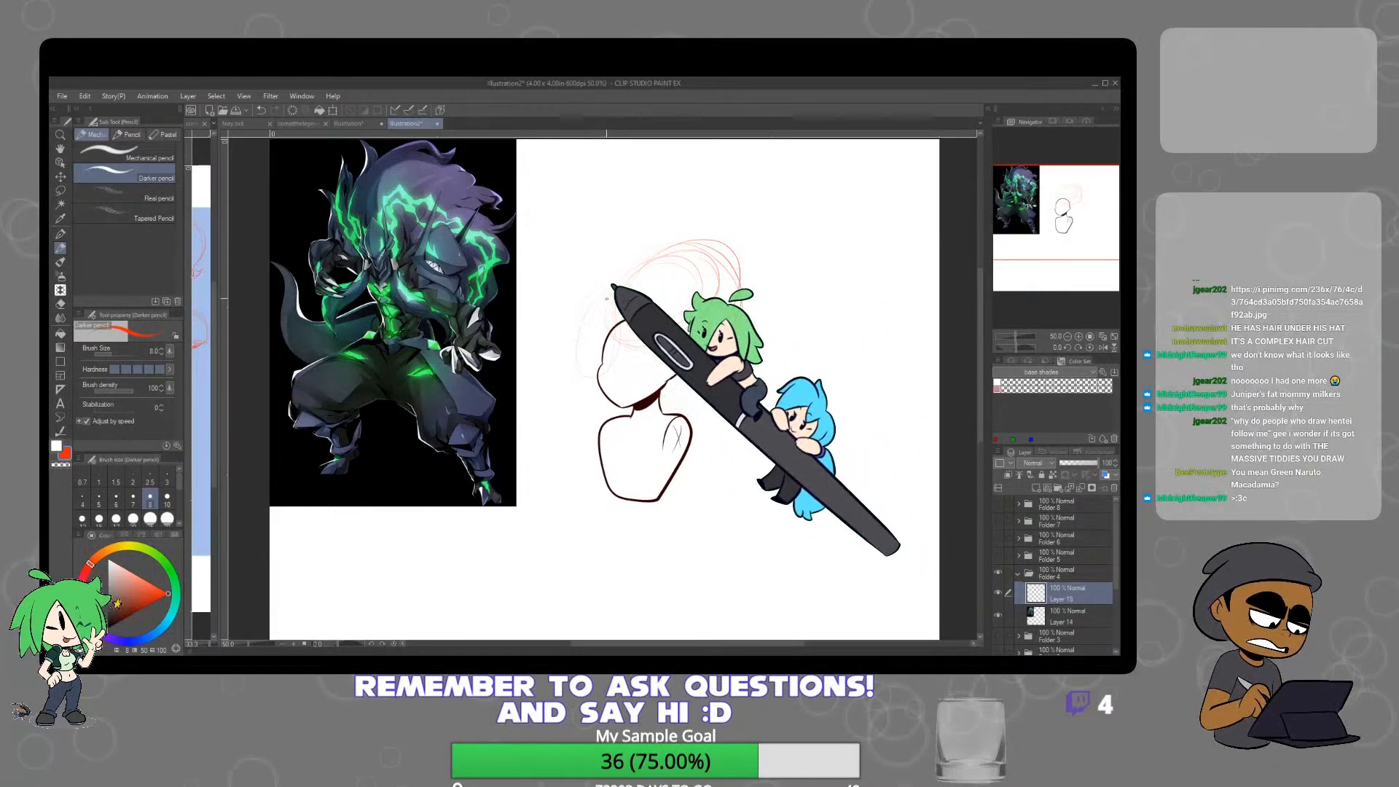
{"action": "mouse_move", "coordinate": [617, 280]}
{"action": "left_mouse_down"}
{"action": "mouse_move", "coordinate": [656, 243]}
{"action": "mouse_move", "coordinate": [710, 272]}
{"action": "left_mouse_up"}
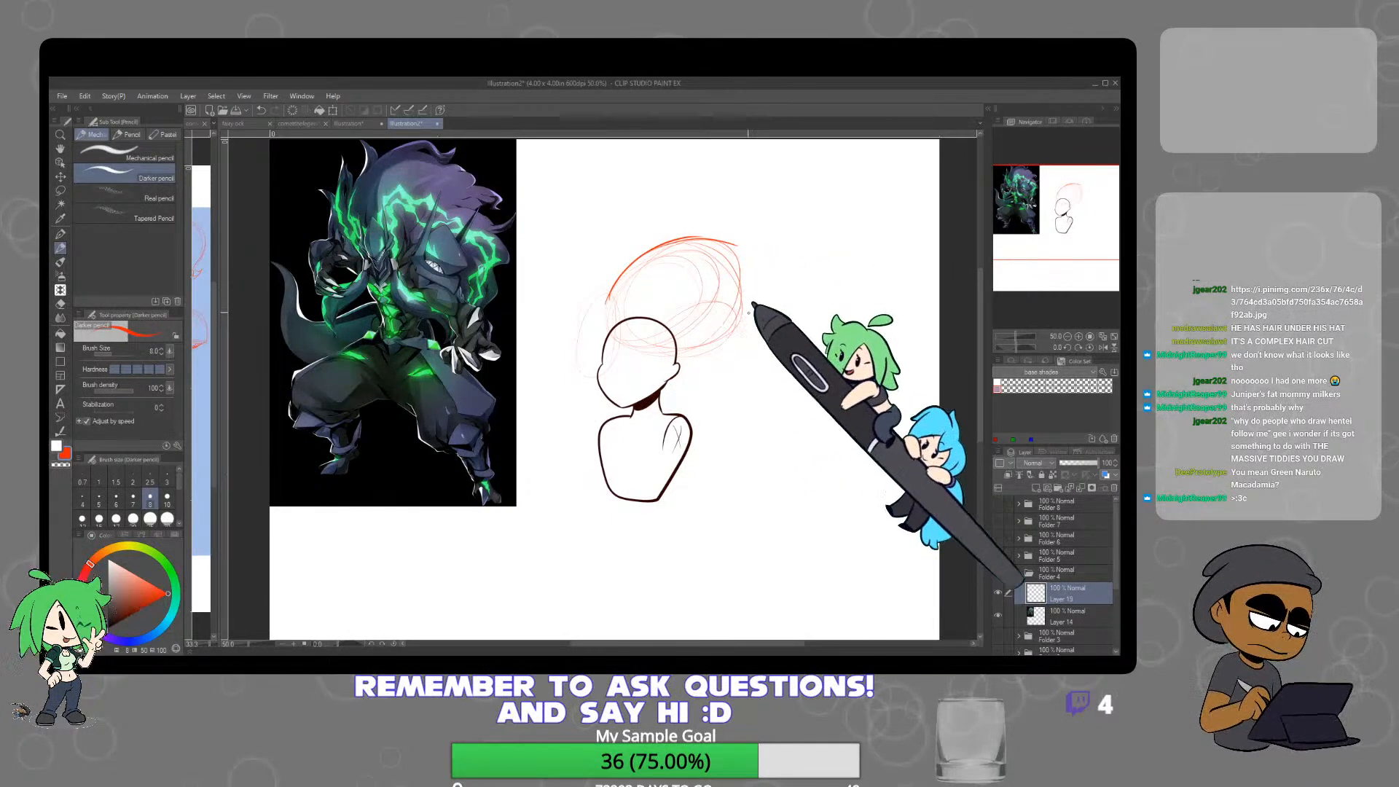
Add sweeping spikes around the hair mass, flaring out behind the head, above the crown and beside the face
{"action": "mouse_move", "coordinate": [757, 266]}
{"action": "left_mouse_down"}
{"action": "mouse_move", "coordinate": [742, 334]}
{"action": "mouse_move", "coordinate": [756, 300]}
{"action": "mouse_move", "coordinate": [730, 331]}
{"action": "mouse_move", "coordinate": [745, 336]}
{"action": "mouse_move", "coordinate": [708, 375]}
{"action": "mouse_move", "coordinate": [708, 347]}
{"action": "mouse_move", "coordinate": [689, 353]}
{"action": "mouse_move", "coordinate": [751, 340]}
{"action": "mouse_move", "coordinate": [751, 321]}
{"action": "mouse_move", "coordinate": [685, 330]}
{"action": "mouse_move", "coordinate": [785, 318]}
{"action": "mouse_move", "coordinate": [737, 370]}
{"action": "left_mouse_up"}
{"action": "mouse_move", "coordinate": [595, 373]}
{"action": "left_mouse_down"}
{"action": "mouse_move", "coordinate": [585, 332]}
{"action": "mouse_move", "coordinate": [610, 254]}
{"action": "left_mouse_up"}
{"action": "mouse_move", "coordinate": [580, 319]}
{"action": "left_mouse_down"}
{"action": "mouse_move", "coordinate": [613, 247]}
{"action": "mouse_move", "coordinate": [608, 299]}
{"action": "left_mouse_up"}
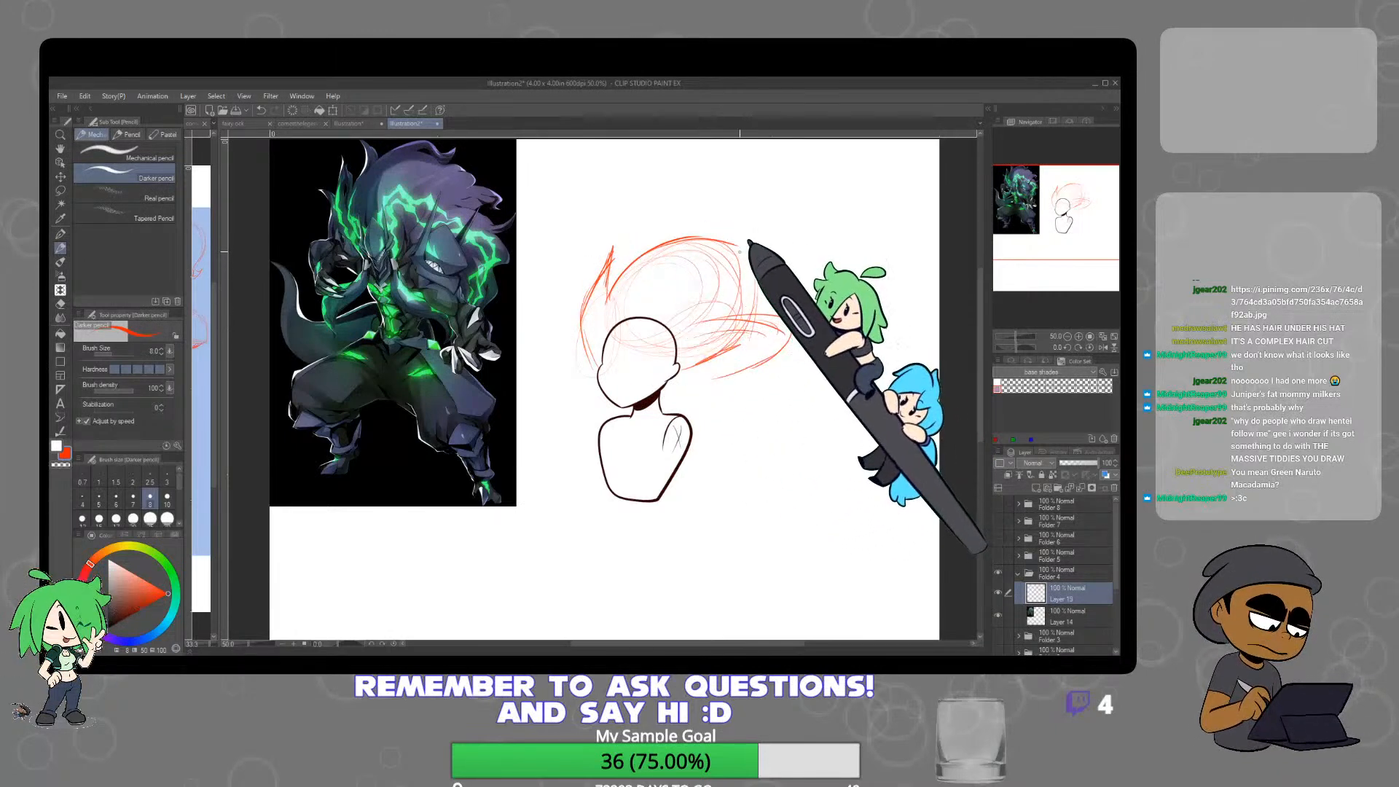
{"action": "mouse_move", "coordinate": [649, 249]}
{"action": "left_mouse_down"}
{"action": "mouse_move", "coordinate": [681, 207]}
{"action": "mouse_move", "coordinate": [687, 237]}
{"action": "mouse_move", "coordinate": [746, 220]}
{"action": "mouse_move", "coordinate": [784, 229]}
{"action": "left_mouse_up"}
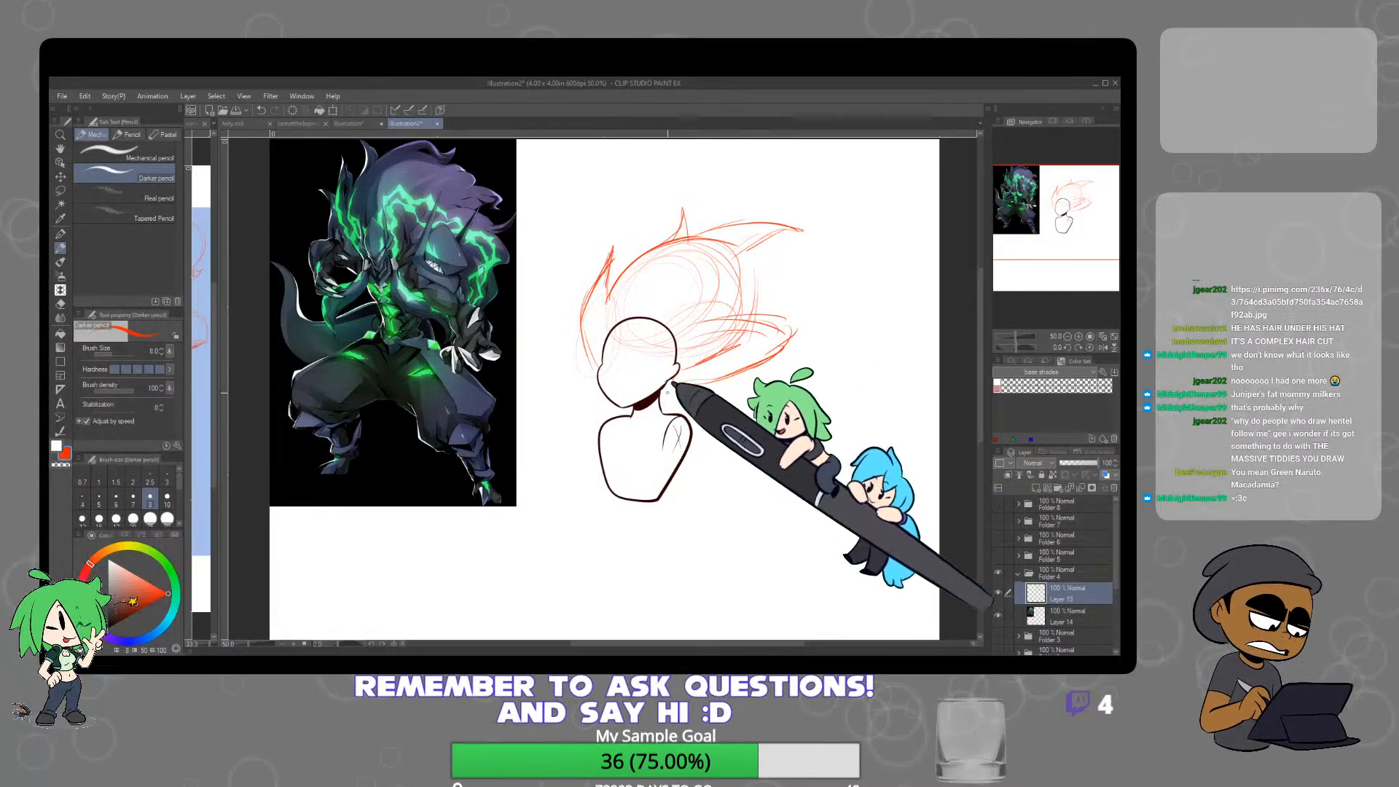
Sketch long locks falling over both shoulders, and draw a separate circle with radiating spikes beside the bust as a simplified diagram
{"action": "left_click_drag", "start_coordinate": [665, 397], "coordinate": [662, 469]}
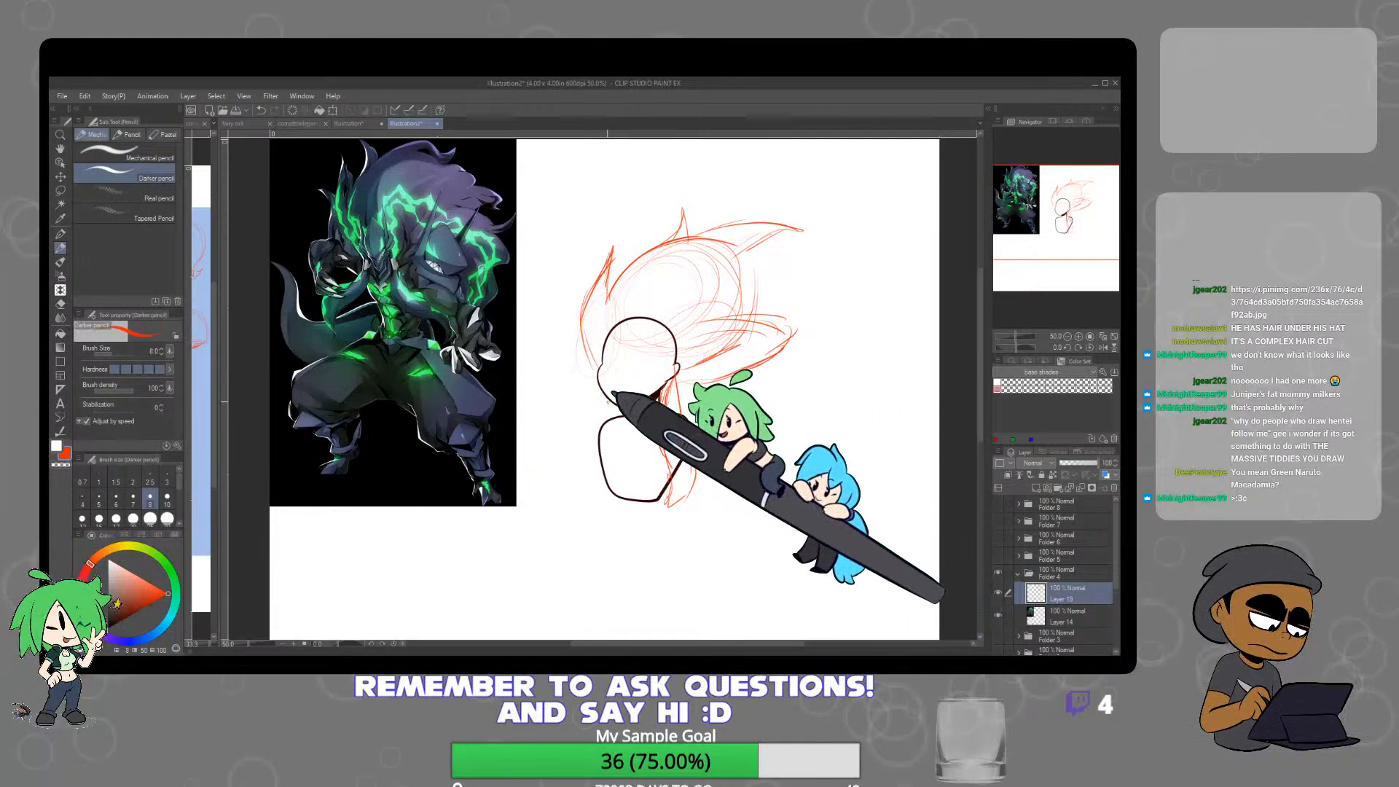
{"action": "mouse_move", "coordinate": [590, 421]}
{"action": "left_mouse_down"}
{"action": "mouse_move", "coordinate": [583, 502]}
{"action": "mouse_move", "coordinate": [604, 487]}
{"action": "left_mouse_up"}
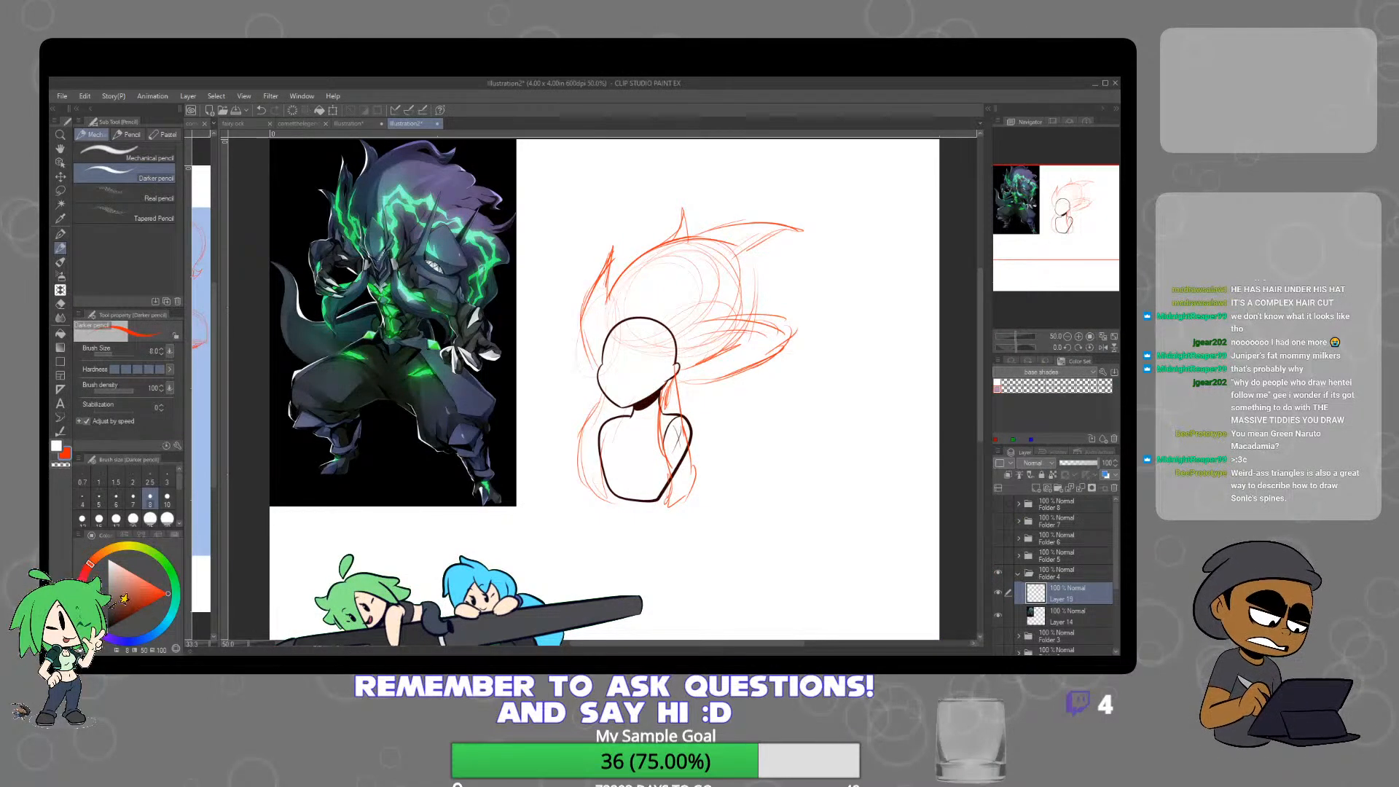
{"action": "left_click_drag", "start_coordinate": [782, 451], "coordinate": [733, 362]}
{"action": "mouse_move", "coordinate": [722, 470]}
{"action": "left_mouse_down"}
{"action": "mouse_move", "coordinate": [763, 427]}
{"action": "mouse_move", "coordinate": [727, 410]}
{"action": "mouse_move", "coordinate": [761, 470]}
{"action": "mouse_move", "coordinate": [720, 411]}
{"action": "mouse_move", "coordinate": [794, 372]}
{"action": "mouse_move", "coordinate": [787, 415]}
{"action": "mouse_move", "coordinate": [818, 397]}
{"action": "mouse_move", "coordinate": [778, 452]}
{"action": "mouse_move", "coordinate": [813, 483]}
{"action": "left_mouse_up"}
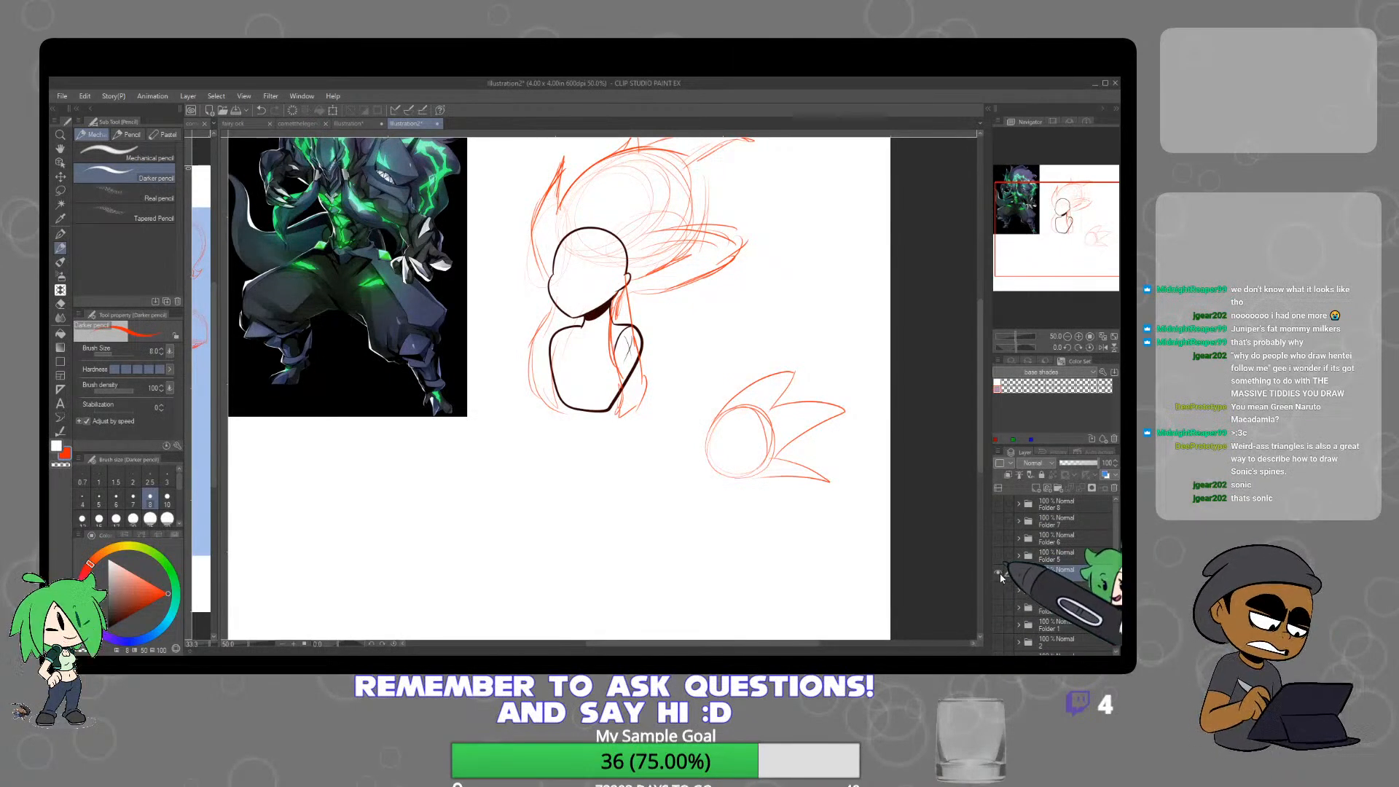
Hide Folder 4, show Folder 5, and add a blank layer above its teal-haired reference
{"action": "left_click", "coordinate": [1000, 572]}
{"action": "left_click", "coordinate": [998, 556]}
{"action": "left_click_drag", "start_coordinate": [710, 448], "coordinate": [725, 580]}
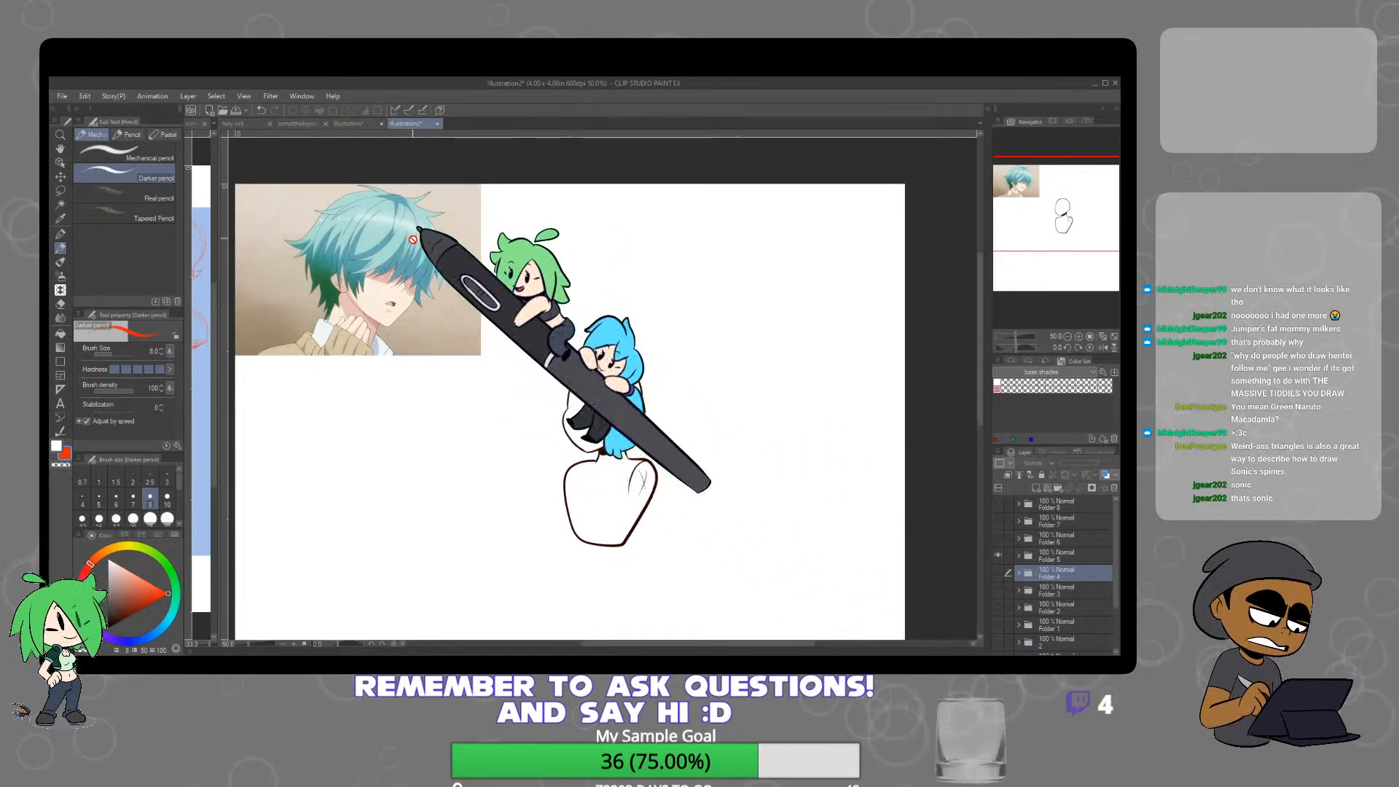
{"action": "left_click", "coordinate": [1038, 488]}
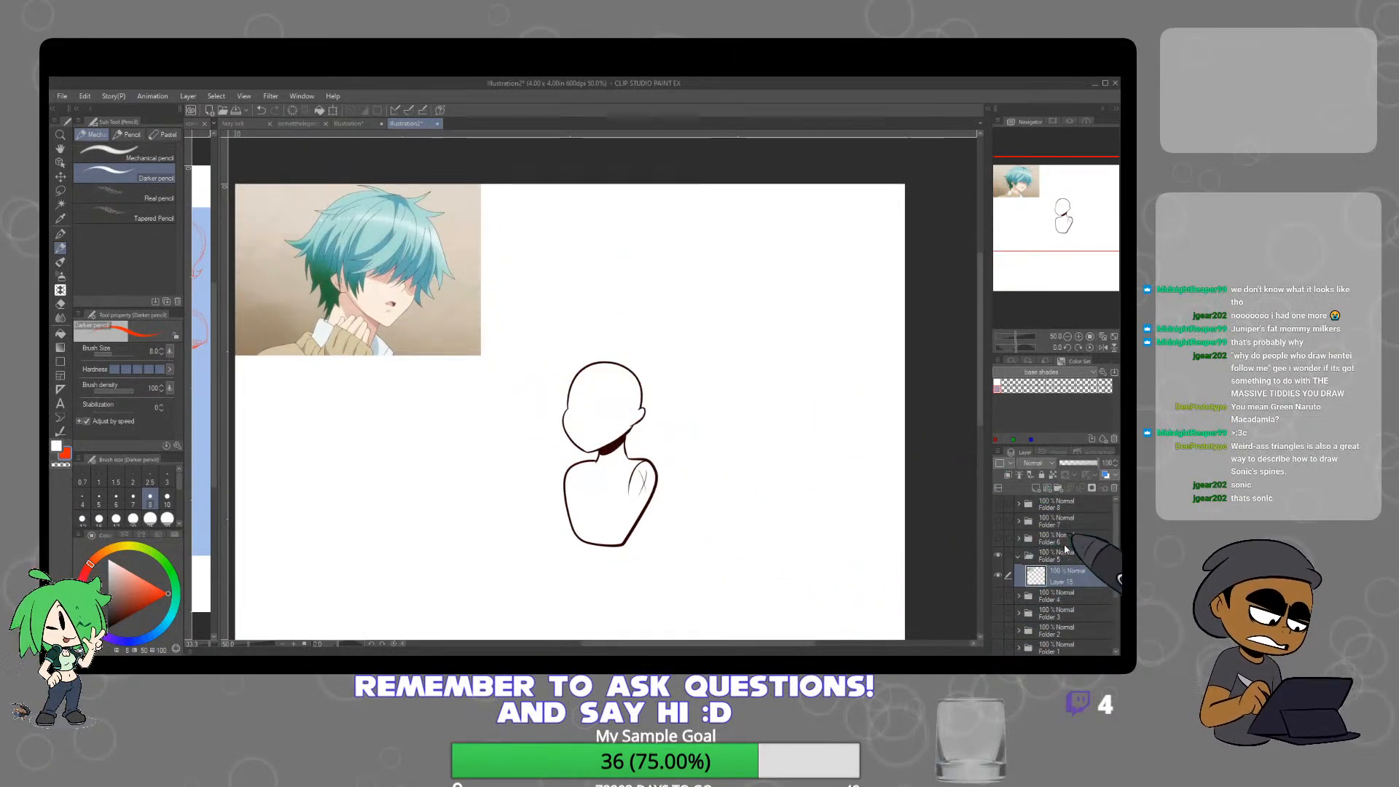
{"action": "left_click", "coordinate": [1039, 488]}
Mark the crown point and trace the fringe strands radiating from it over the teal-haired reference, and clear the tracing from the layer
{"action": "scroll", "coordinate": [397, 240], "scroll_direction": "up", "scroll_amount": 2}
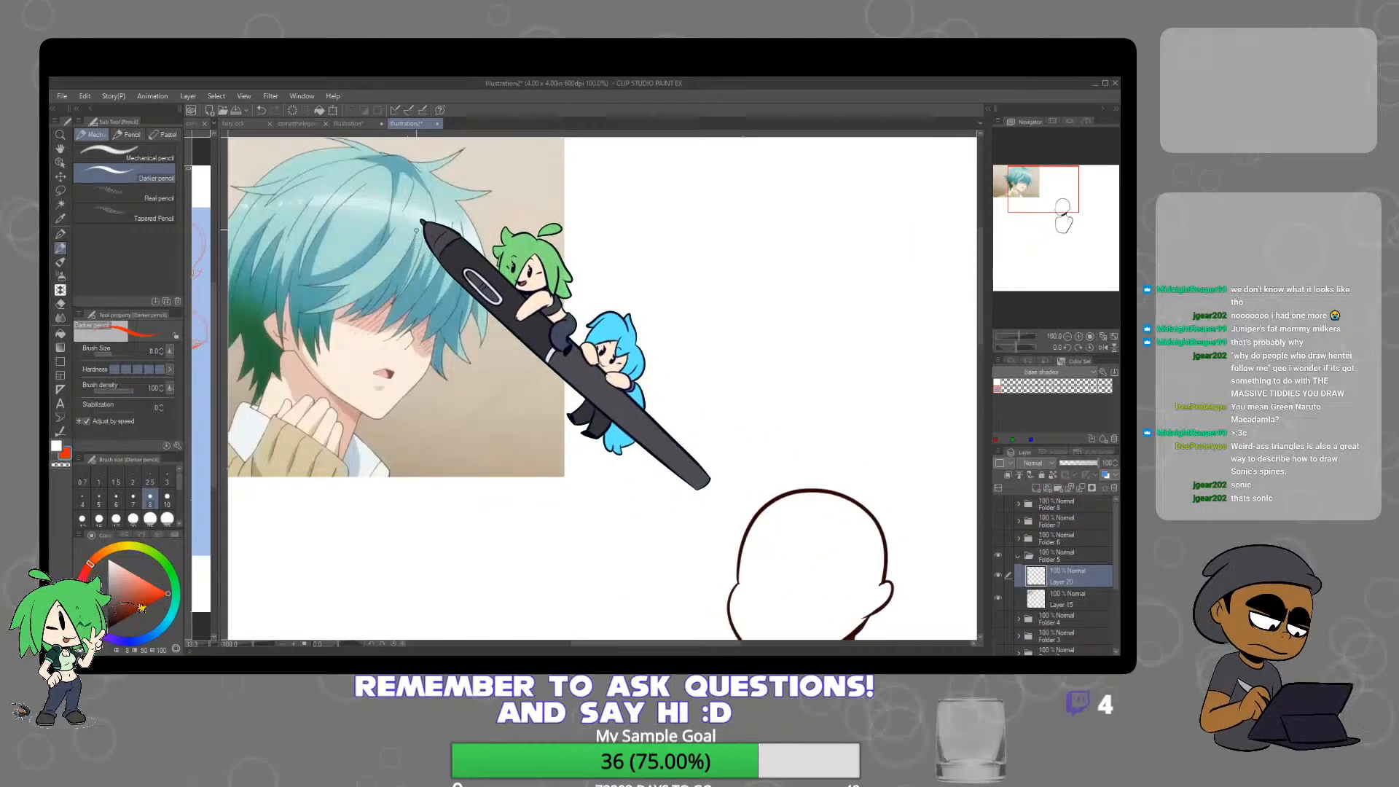
{"action": "mouse_move", "coordinate": [389, 276]}
{"action": "left_mouse_down"}
{"action": "mouse_move", "coordinate": [304, 318]}
{"action": "mouse_move", "coordinate": [417, 229]}
{"action": "left_mouse_up"}
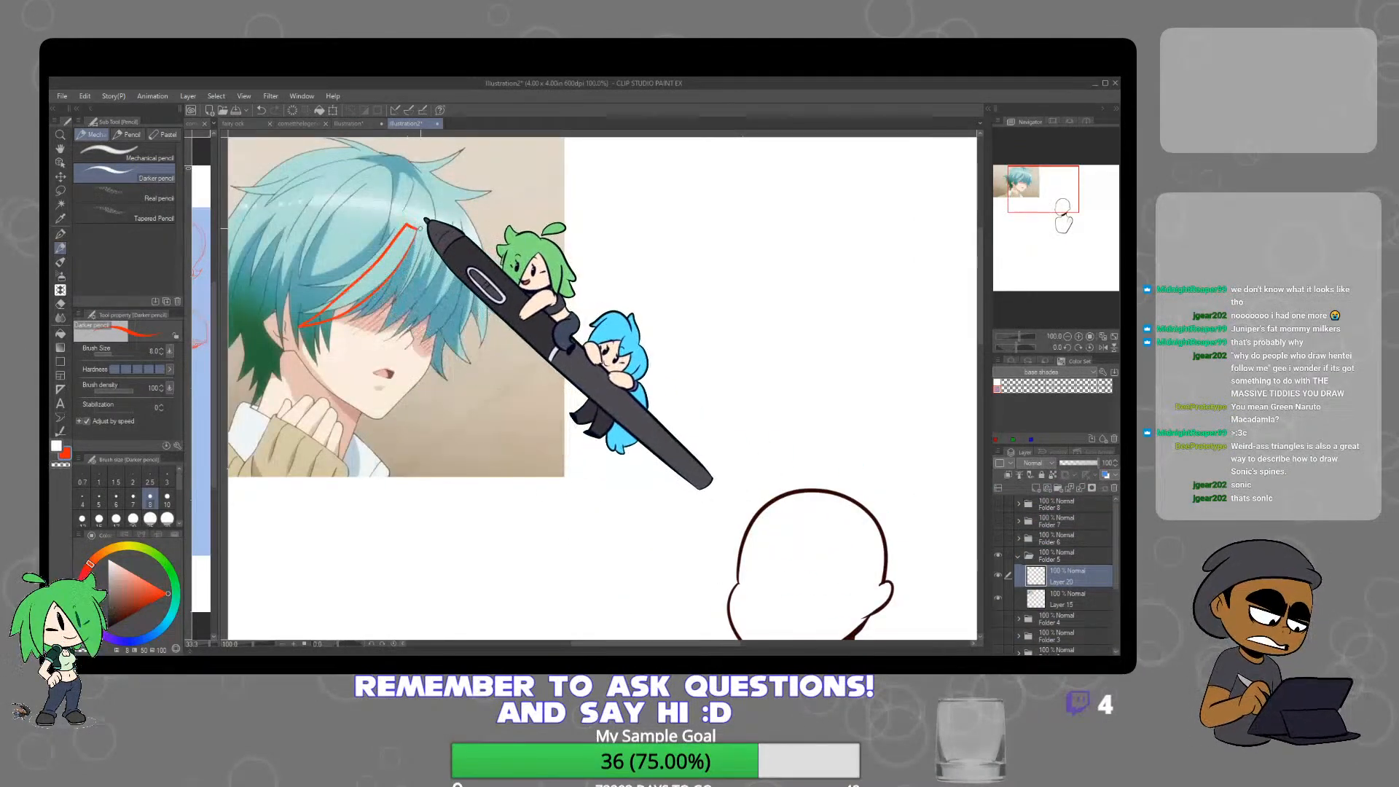
{"action": "mouse_move", "coordinate": [400, 155]}
{"action": "left_mouse_down"}
{"action": "mouse_move", "coordinate": [435, 176]}
{"action": "mouse_move", "coordinate": [439, 255]}
{"action": "mouse_move", "coordinate": [351, 322]}
{"action": "left_mouse_up"}
{"action": "mouse_move", "coordinate": [352, 322]}
{"action": "left_mouse_down"}
{"action": "mouse_move", "coordinate": [372, 298]}
{"action": "mouse_move", "coordinate": [503, 320]}
{"action": "left_mouse_up"}
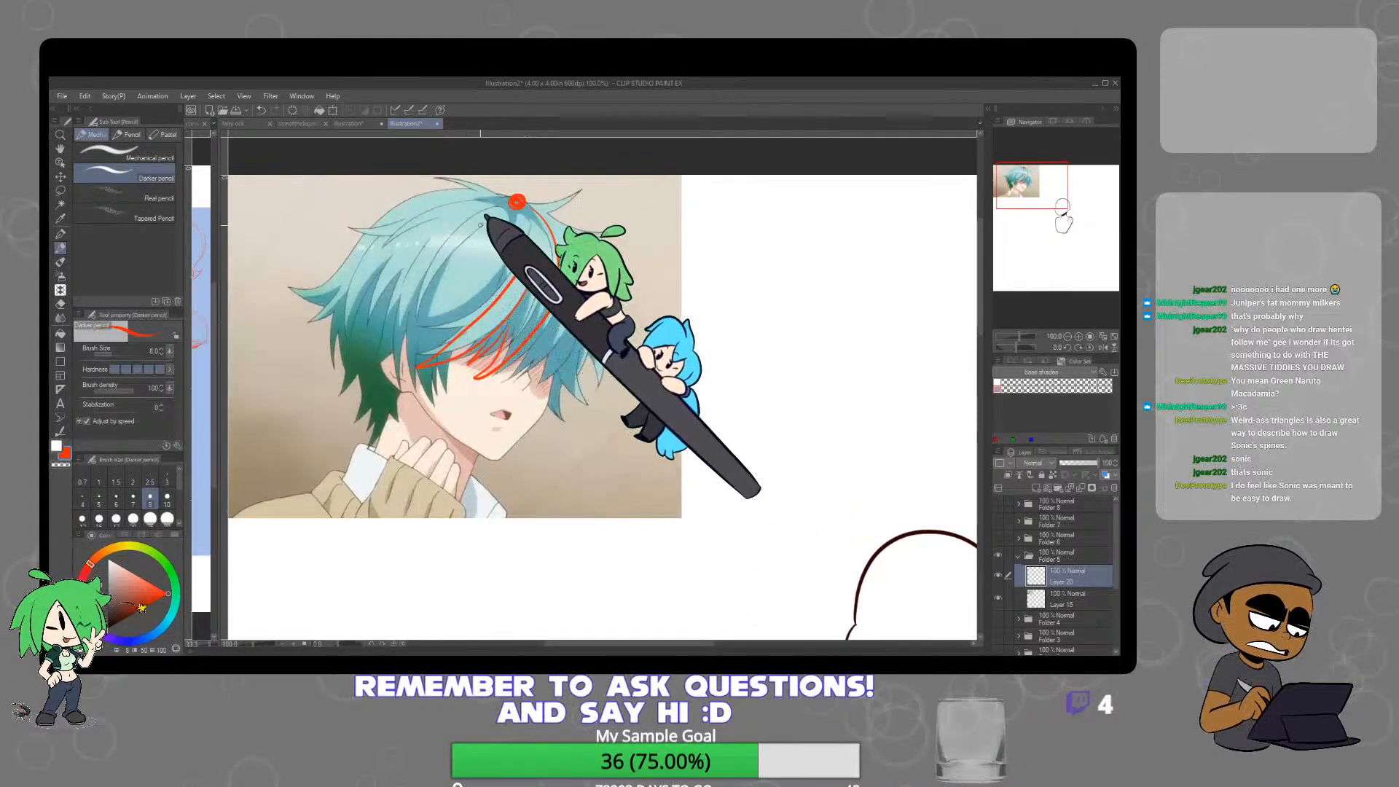
{"action": "mouse_move", "coordinate": [409, 314]}
{"action": "left_mouse_down"}
{"action": "mouse_move", "coordinate": [422, 406]}
{"action": "mouse_move", "coordinate": [422, 340]}
{"action": "mouse_move", "coordinate": [456, 357]}
{"action": "left_mouse_up"}
{"action": "left_click_drag", "start_coordinate": [526, 206], "coordinate": [616, 349]}
{"action": "mouse_move", "coordinate": [557, 244]}
{"action": "left_mouse_down"}
{"action": "mouse_move", "coordinate": [583, 389]}
{"action": "mouse_move", "coordinate": [557, 326]}
{"action": "mouse_move", "coordinate": [509, 331]}
{"action": "left_mouse_up"}
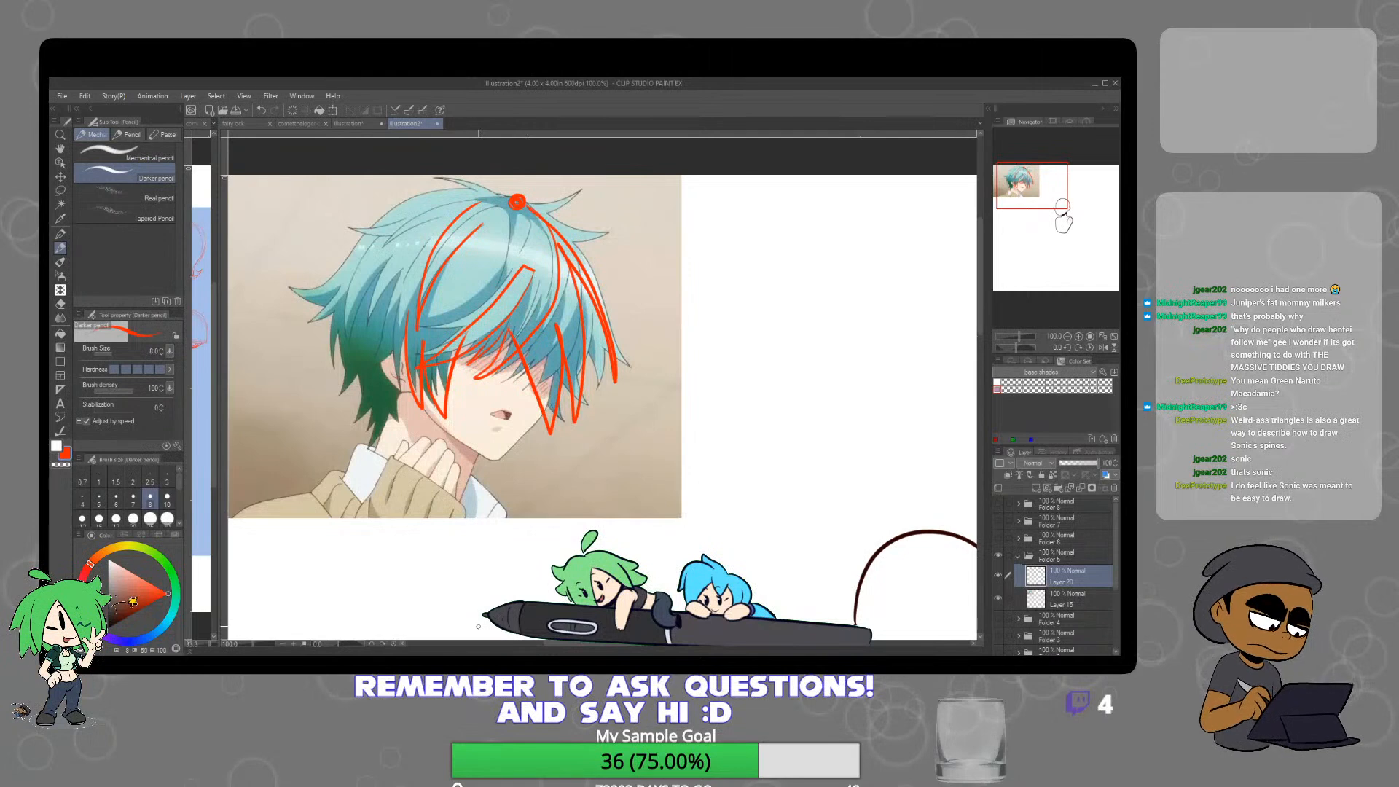
{"action": "left_click", "coordinate": [292, 110]}
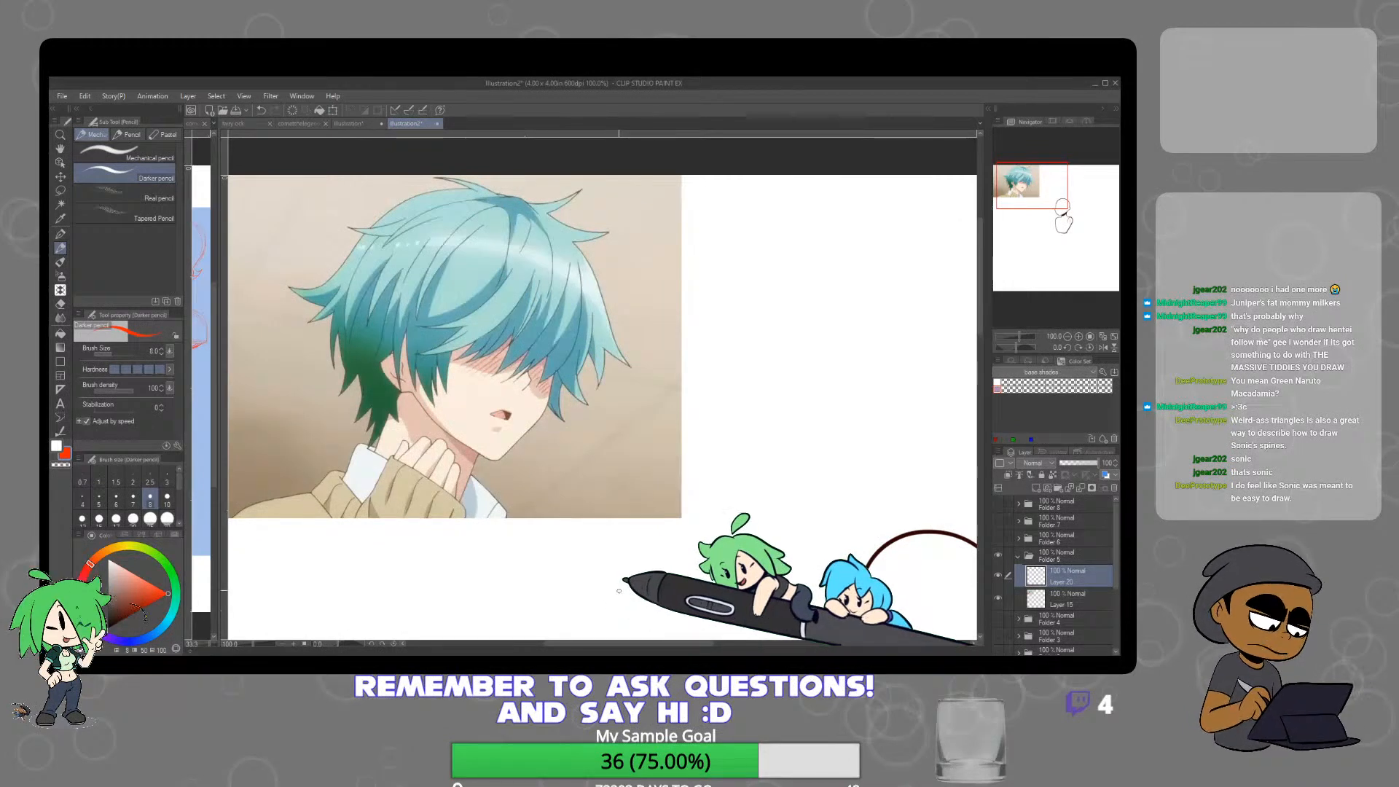
Mark the crown, fringe line and outer hair dome on the bust, and outline the same dome shape over the teal-haired reference
{"action": "left_click_drag", "start_coordinate": [893, 547], "coordinate": [734, 504]}
{"action": "scroll", "coordinate": [776, 519], "scroll_direction": "down", "scroll_amount": 2}
{"action": "left_click_drag", "start_coordinate": [723, 411], "coordinate": [703, 505]}
{"action": "key", "text": "ctrl+z"}
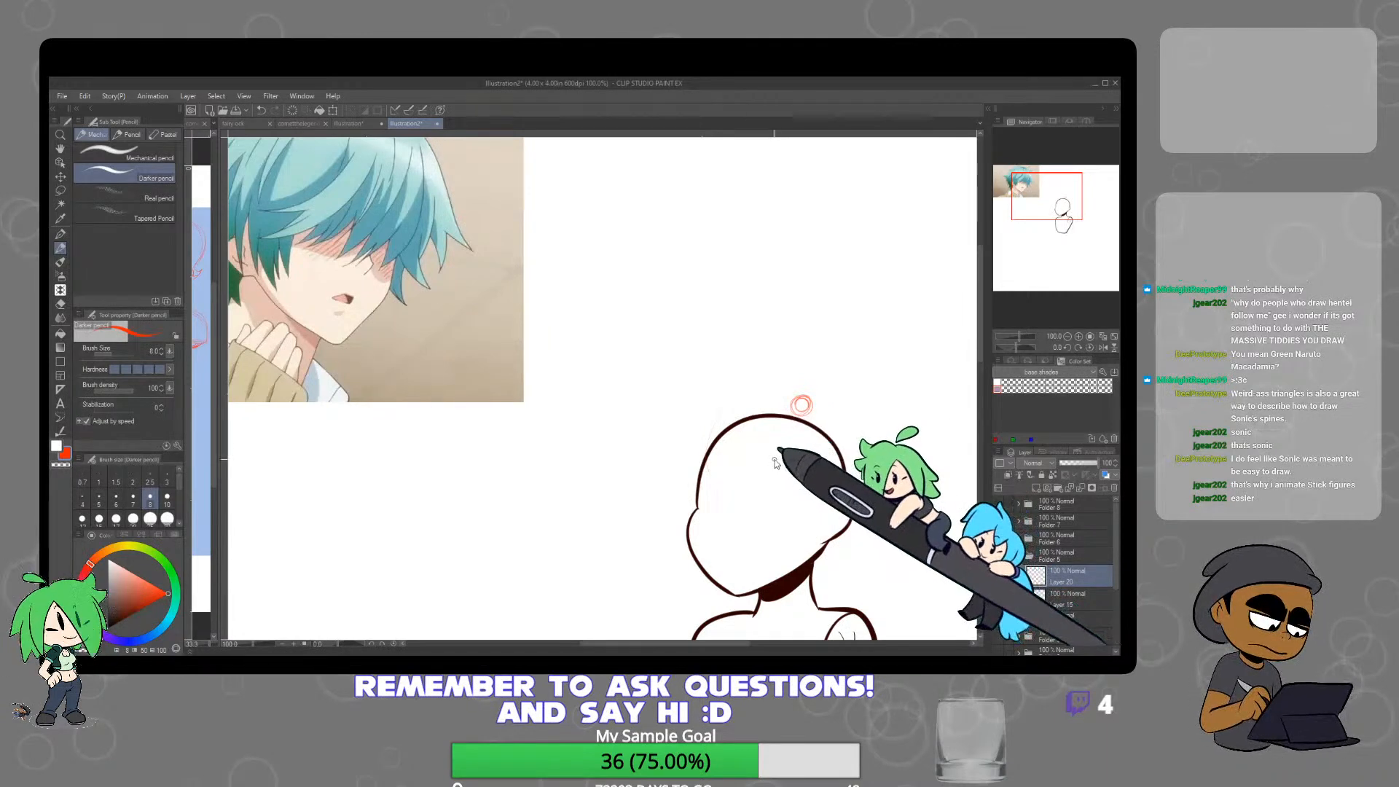
{"action": "scroll", "coordinate": [774, 459], "scroll_direction": "down", "scroll_amount": 2}
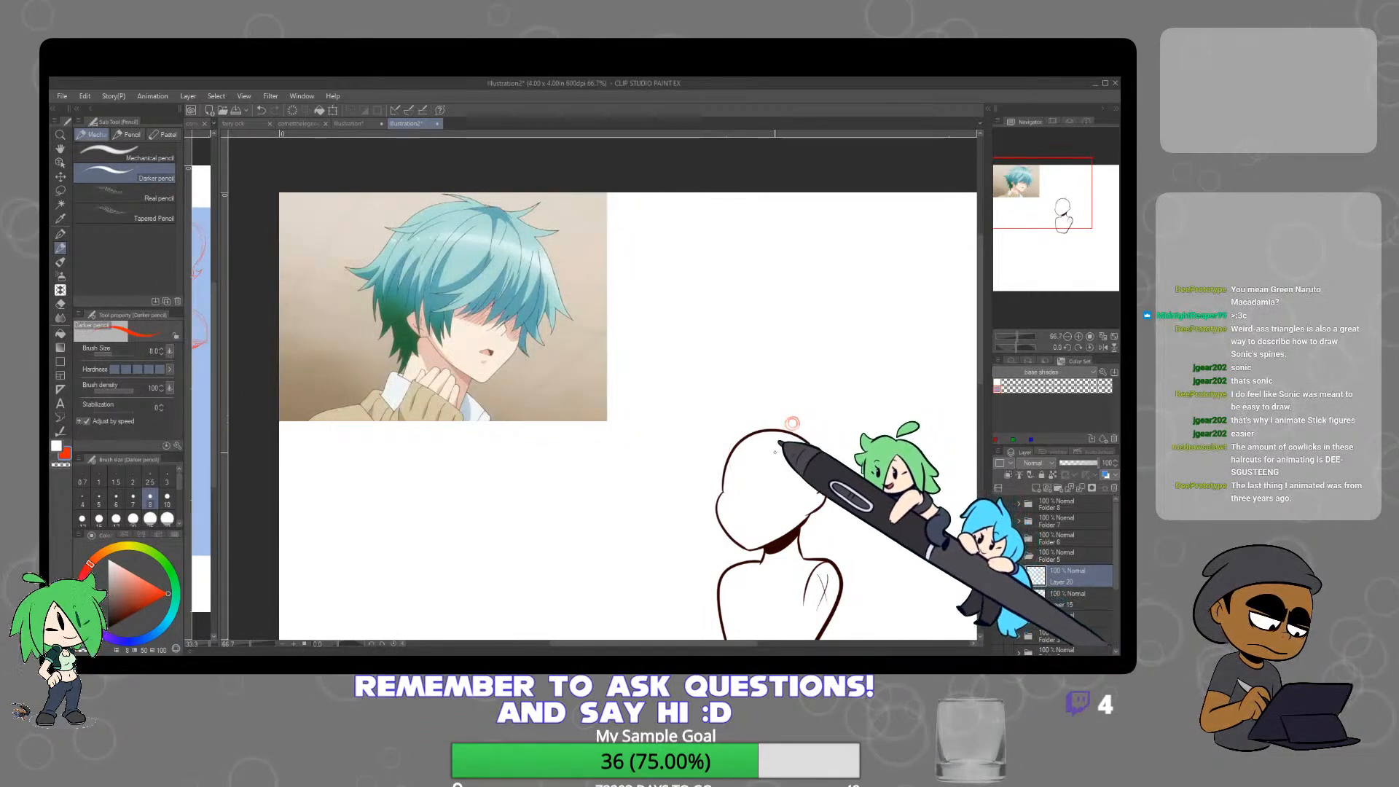
{"action": "left_click_drag", "start_coordinate": [719, 495], "coordinate": [828, 502]}
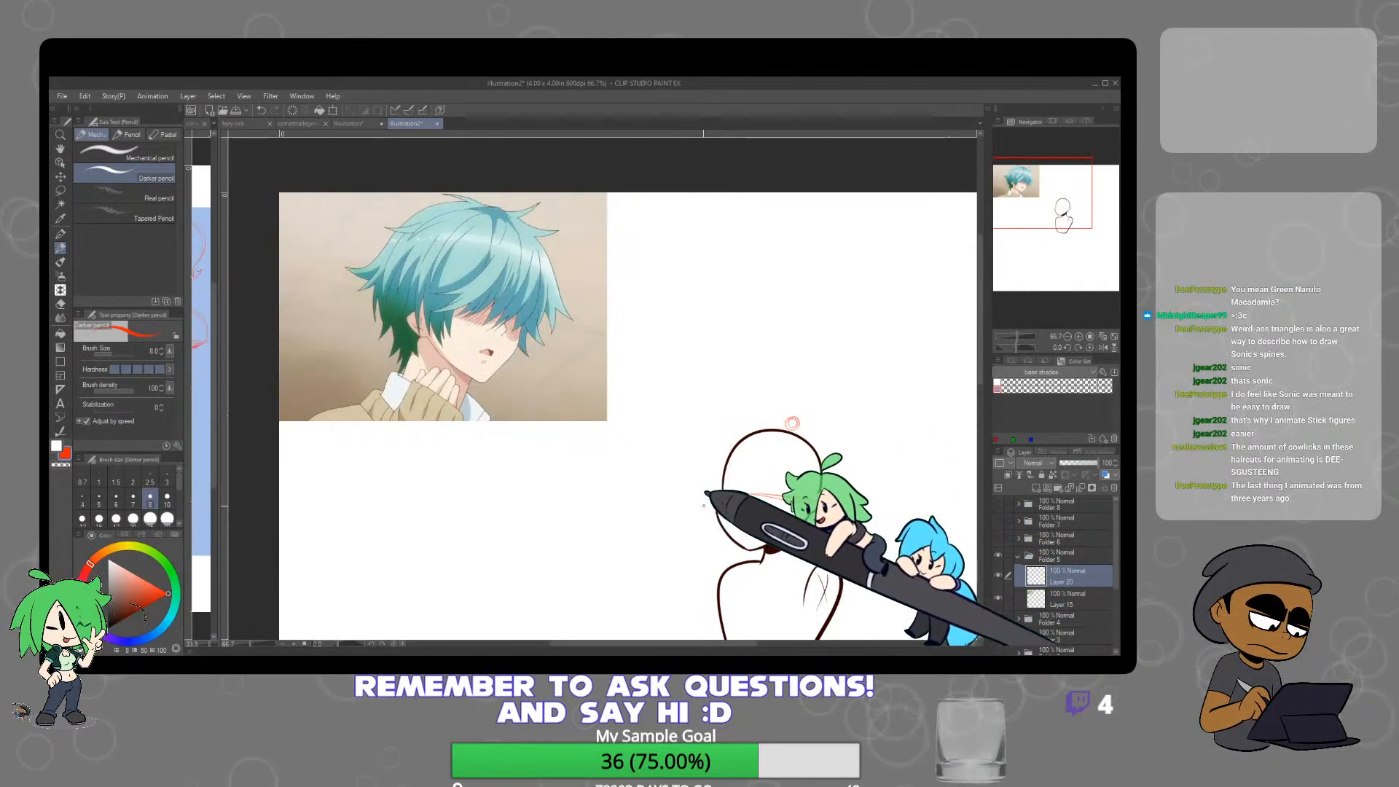
{"action": "mouse_move", "coordinate": [697, 505]}
{"action": "left_mouse_down"}
{"action": "mouse_move", "coordinate": [718, 438]}
{"action": "mouse_move", "coordinate": [768, 421]}
{"action": "left_mouse_up"}
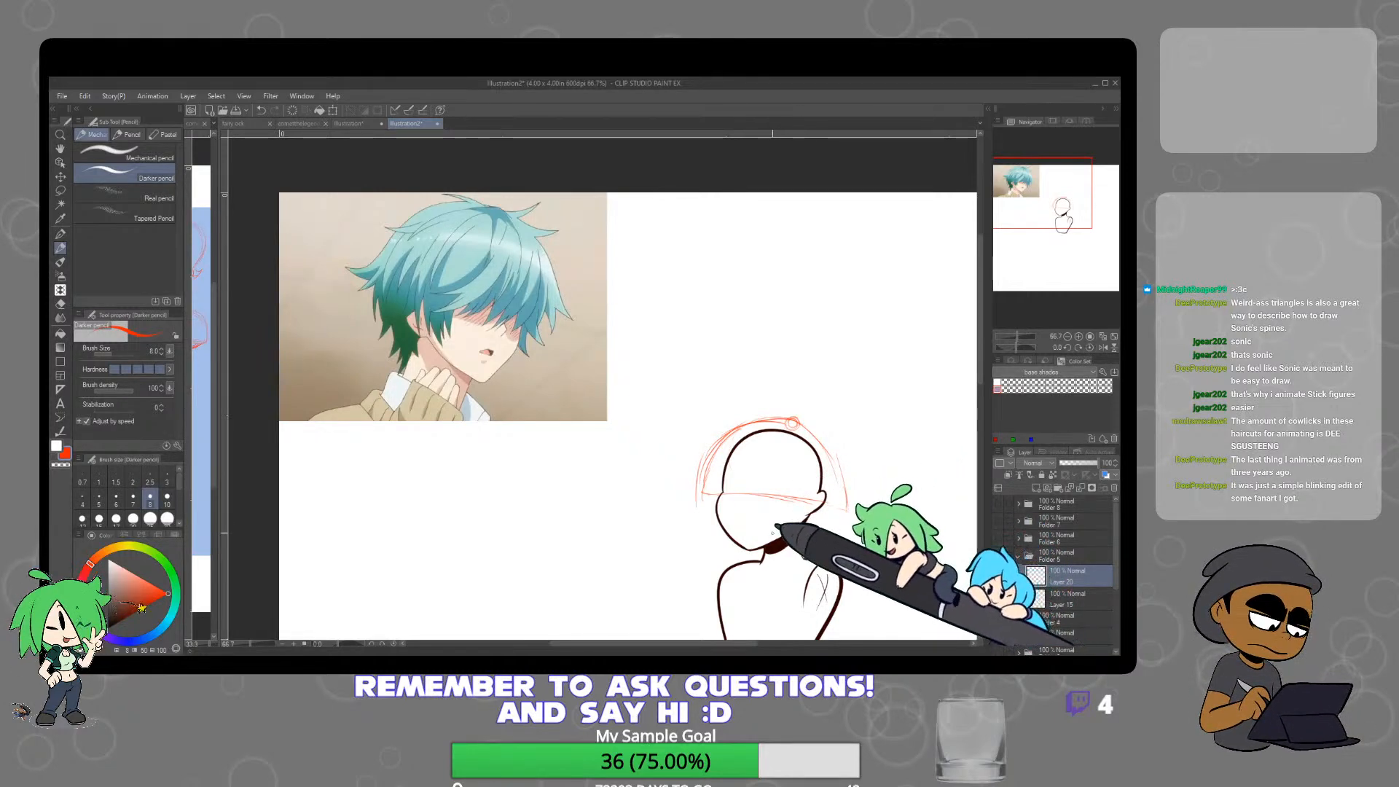
{"action": "left_click_drag", "start_coordinate": [424, 300], "coordinate": [557, 328]}
{"action": "mouse_move", "coordinate": [376, 305]}
{"action": "left_mouse_down"}
{"action": "mouse_move", "coordinate": [398, 253]}
{"action": "mouse_move", "coordinate": [454, 198]}
{"action": "mouse_move", "coordinate": [526, 217]}
{"action": "mouse_move", "coordinate": [557, 329]}
{"action": "left_mouse_up"}
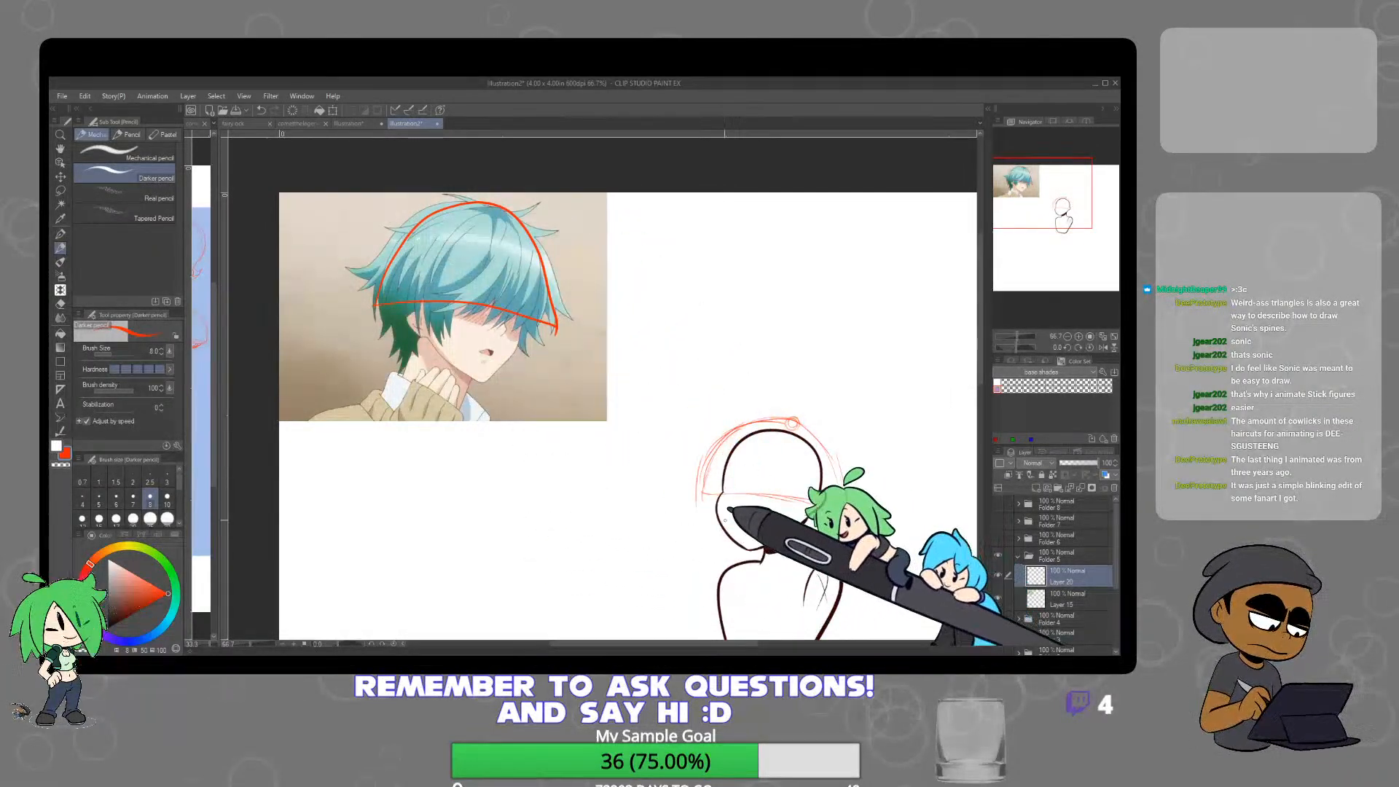
Sketch the zigzag fringe, side tufts, stray crown strands and locks behind the ear on the bust
{"action": "mouse_move", "coordinate": [685, 479]}
{"action": "left_mouse_down"}
{"action": "mouse_move", "coordinate": [719, 448]}
{"action": "mouse_move", "coordinate": [742, 500]}
{"action": "mouse_move", "coordinate": [762, 453]}
{"action": "mouse_move", "coordinate": [758, 491]}
{"action": "mouse_move", "coordinate": [777, 465]}
{"action": "mouse_move", "coordinate": [785, 509]}
{"action": "mouse_move", "coordinate": [798, 472]}
{"action": "mouse_move", "coordinate": [820, 506]}
{"action": "left_mouse_up"}
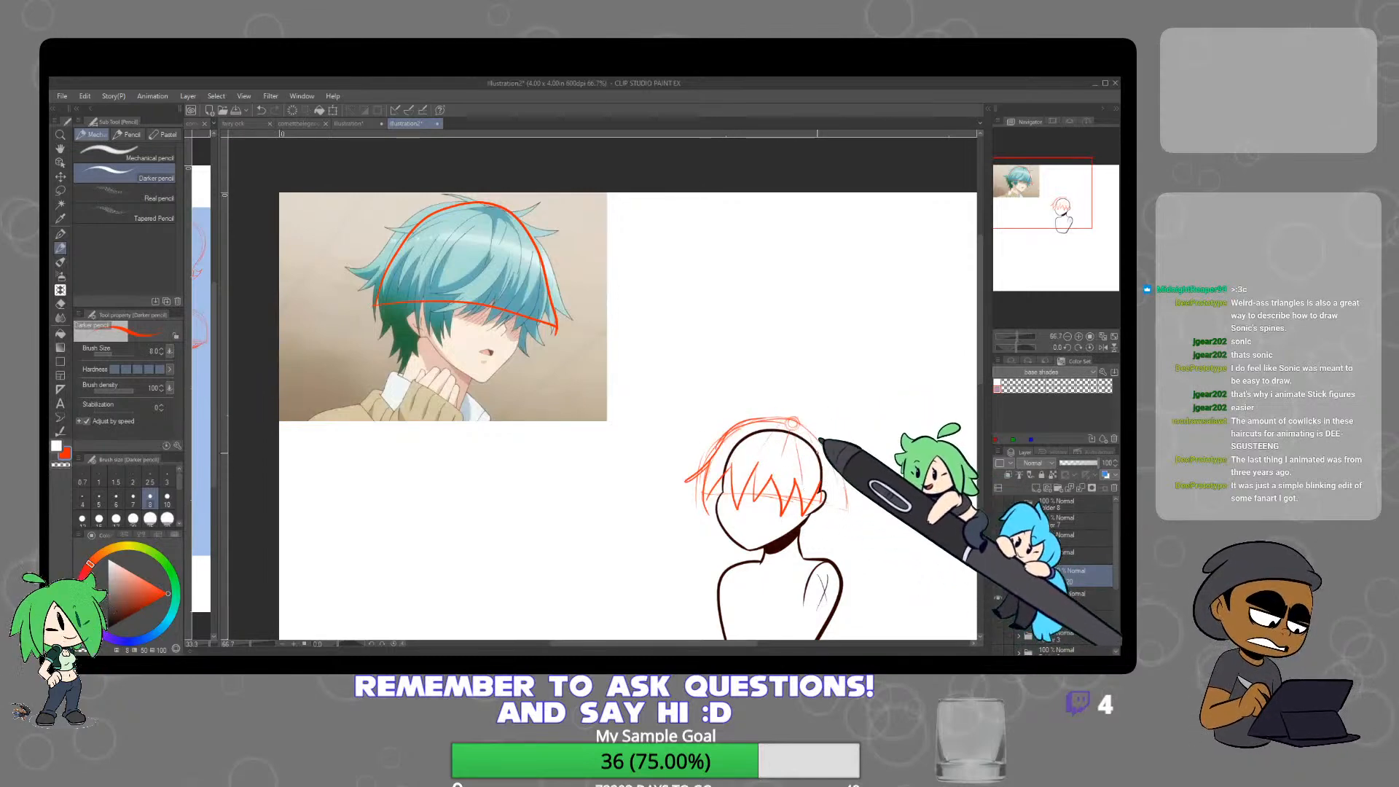
{"action": "mouse_move", "coordinate": [799, 422]}
{"action": "left_mouse_down"}
{"action": "mouse_move", "coordinate": [827, 418]}
{"action": "mouse_move", "coordinate": [737, 413]}
{"action": "mouse_move", "coordinate": [703, 445]}
{"action": "left_mouse_up"}
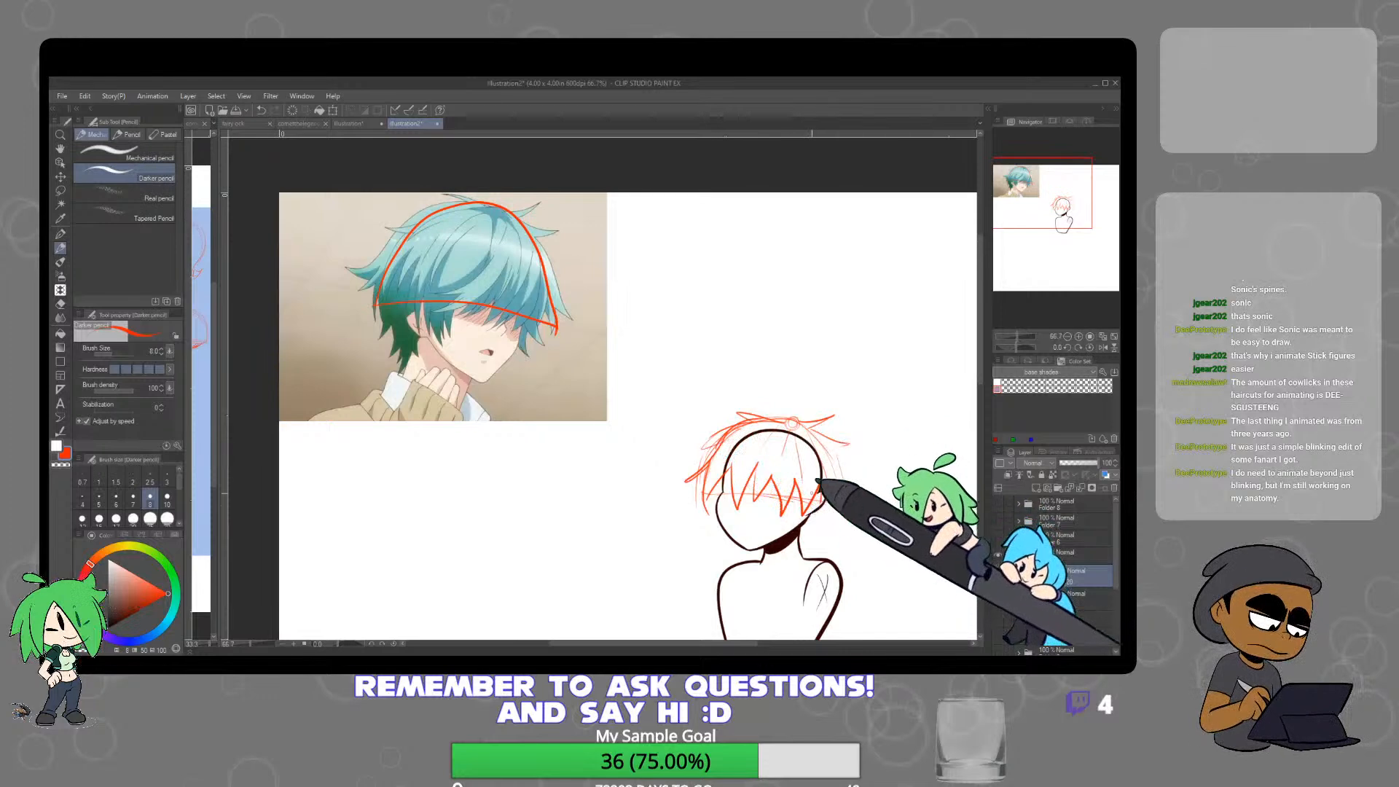
{"action": "left_click_drag", "start_coordinate": [829, 503], "coordinate": [809, 540]}
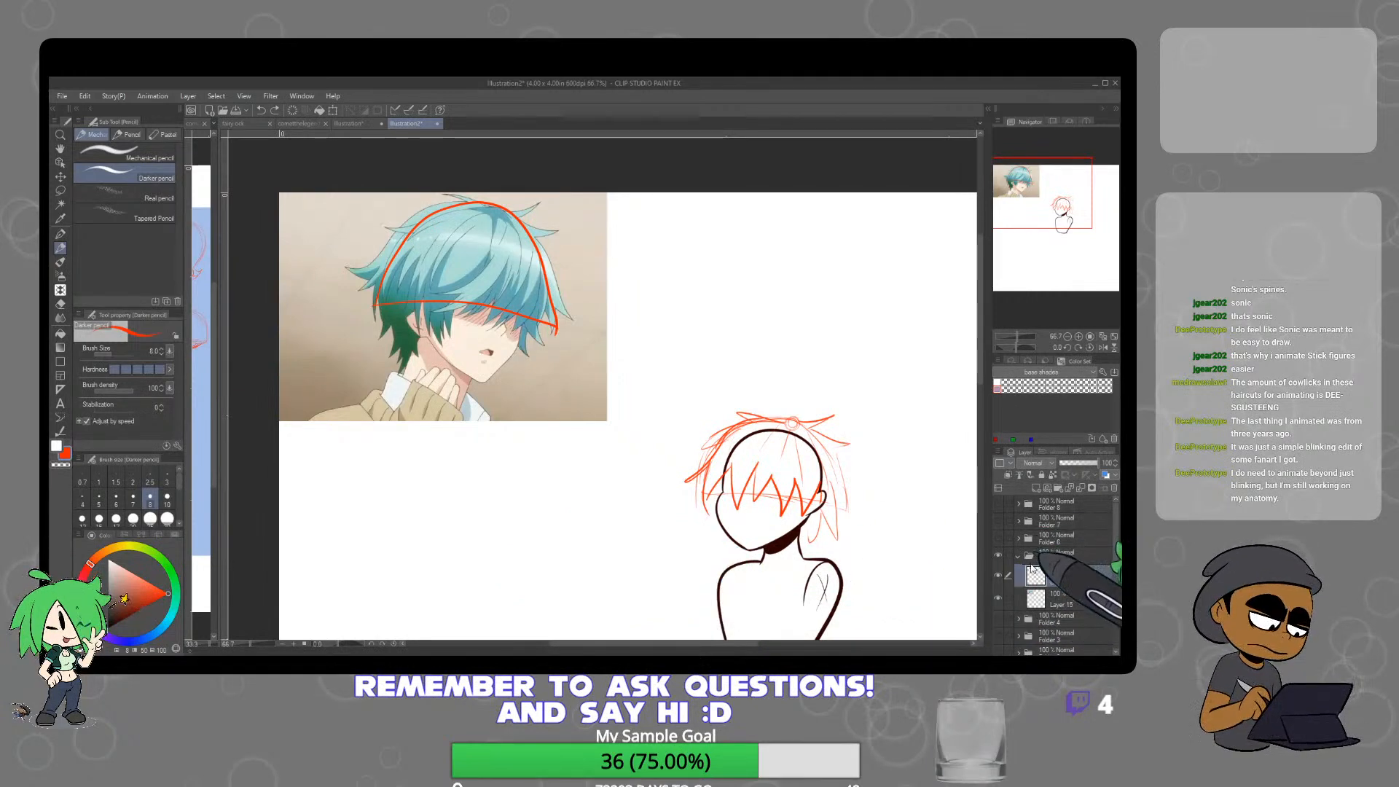
Collapse and hide Folder 5, show and expand Folder 6, and add a blank layer above its black-haired character reference
{"action": "left_click", "coordinate": [1018, 556]}
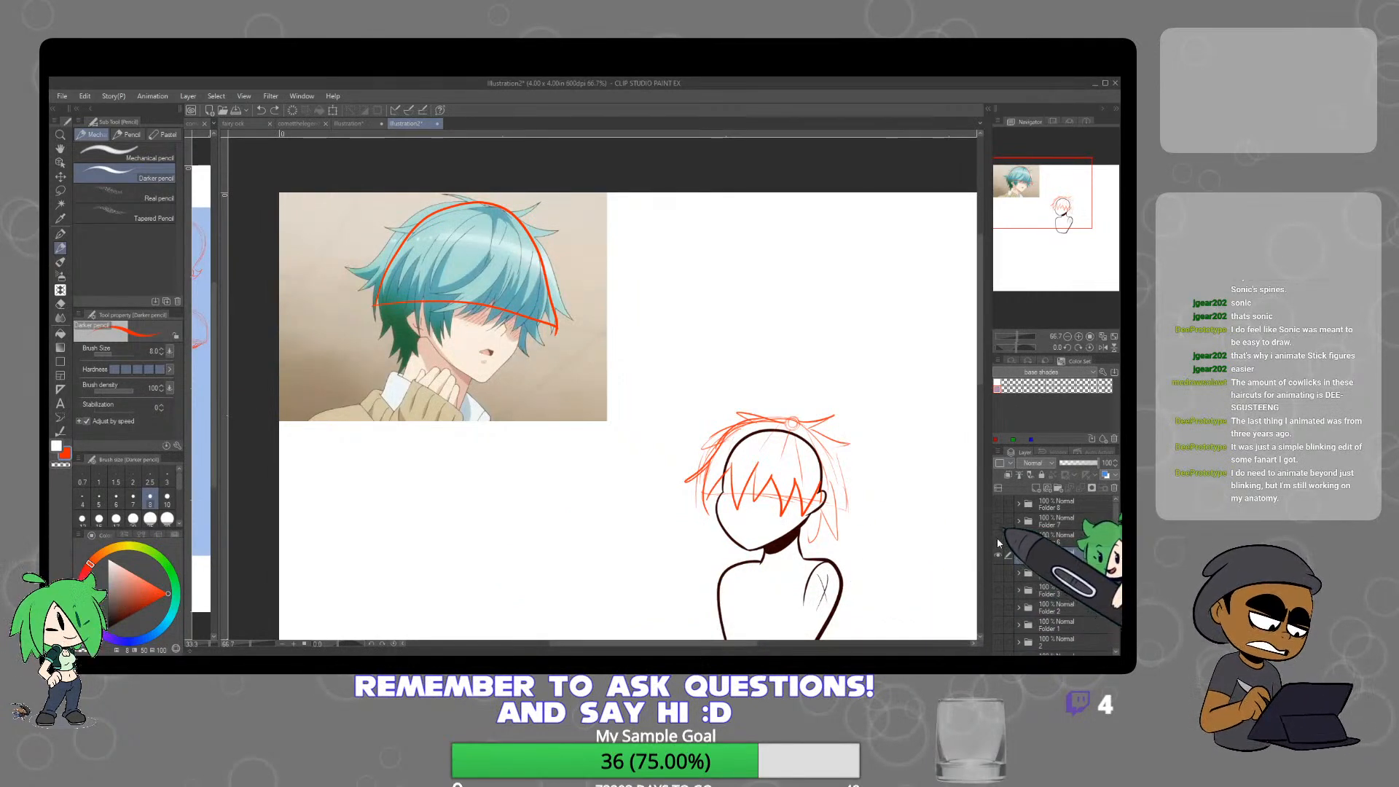
{"action": "left_click", "coordinate": [998, 538]}
{"action": "left_click", "coordinate": [998, 555]}
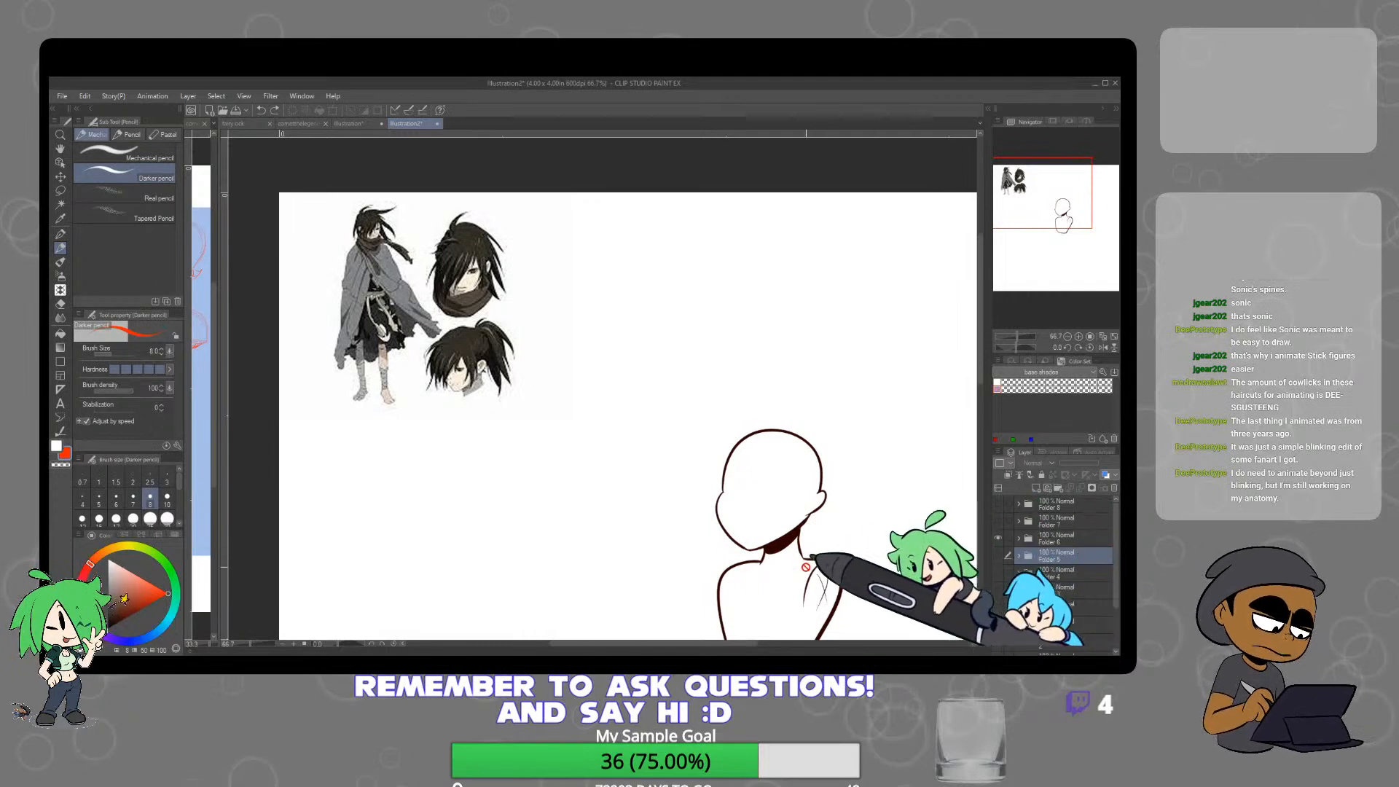
{"action": "left_click", "coordinate": [1018, 539]}
{"action": "left_click", "coordinate": [1060, 558]}
{"action": "left_click", "coordinate": [1035, 488]}
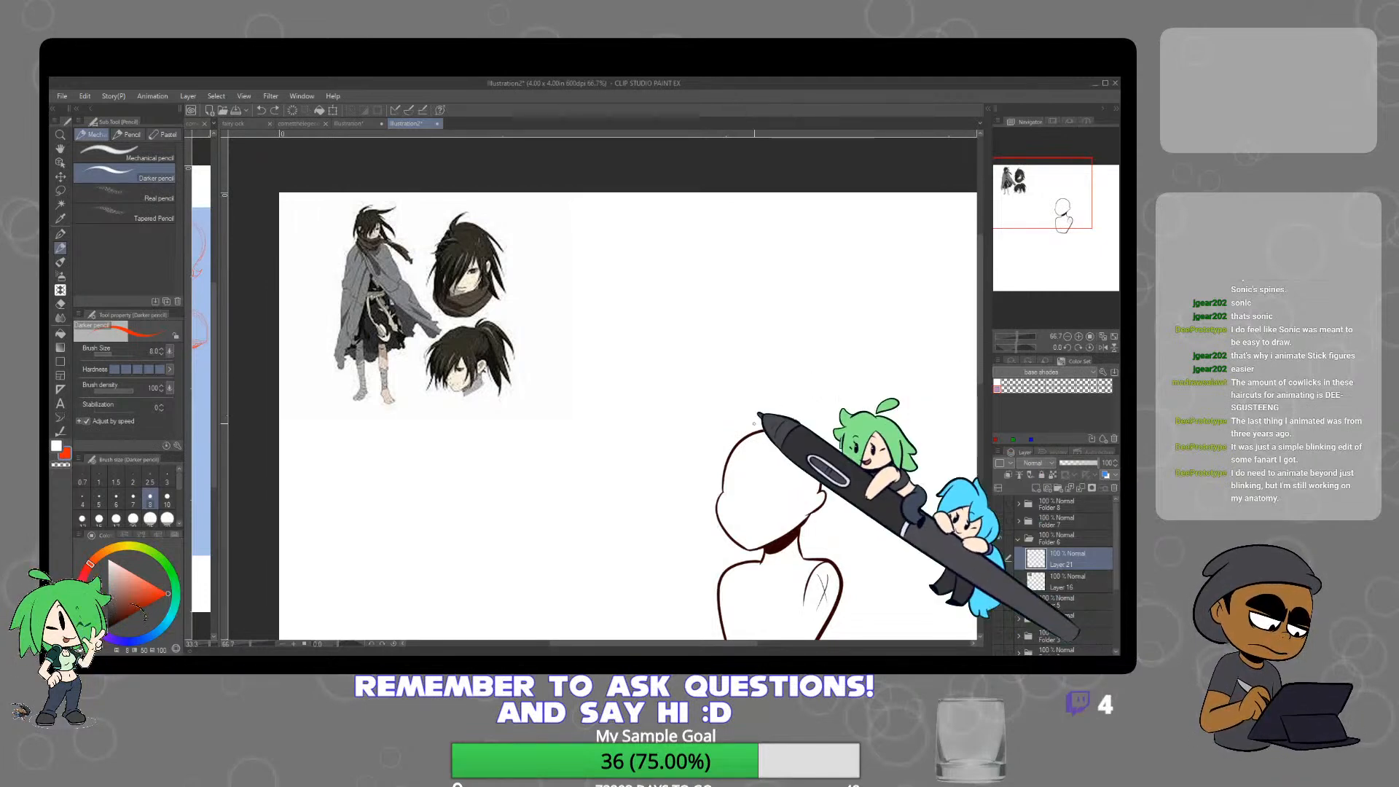
Draw the face's curved vertical centre line on the bust and undo the extra stroke at the crown
{"action": "left_click_drag", "start_coordinate": [762, 432], "coordinate": [760, 543]}
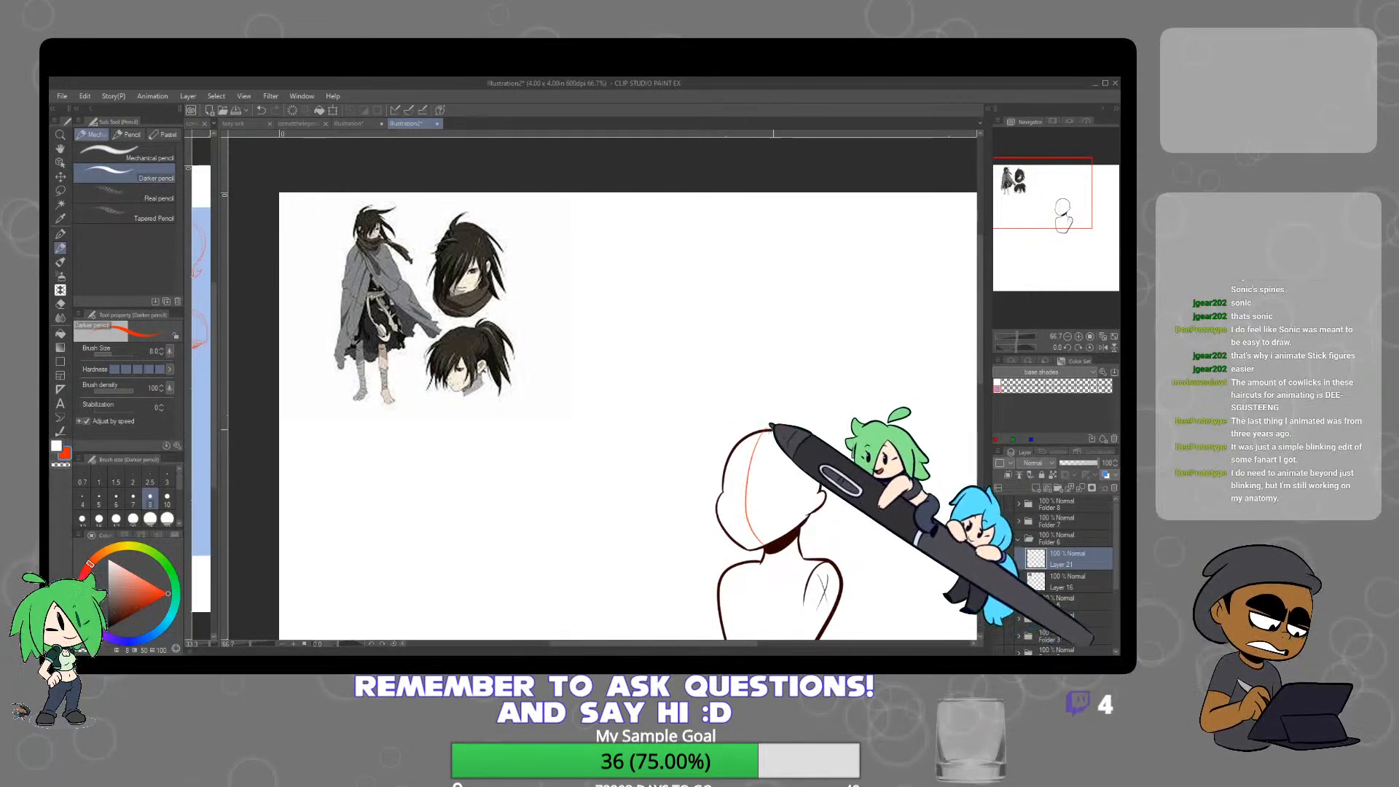
{"action": "mouse_move", "coordinate": [744, 422]}
{"action": "left_mouse_down"}
{"action": "mouse_move", "coordinate": [693, 532]}
{"action": "mouse_move", "coordinate": [700, 559]}
{"action": "mouse_move", "coordinate": [775, 430]}
{"action": "left_mouse_up"}
{"action": "key", "text": "ctrl+z"}
{"action": "key", "text": "ctrl+z"}
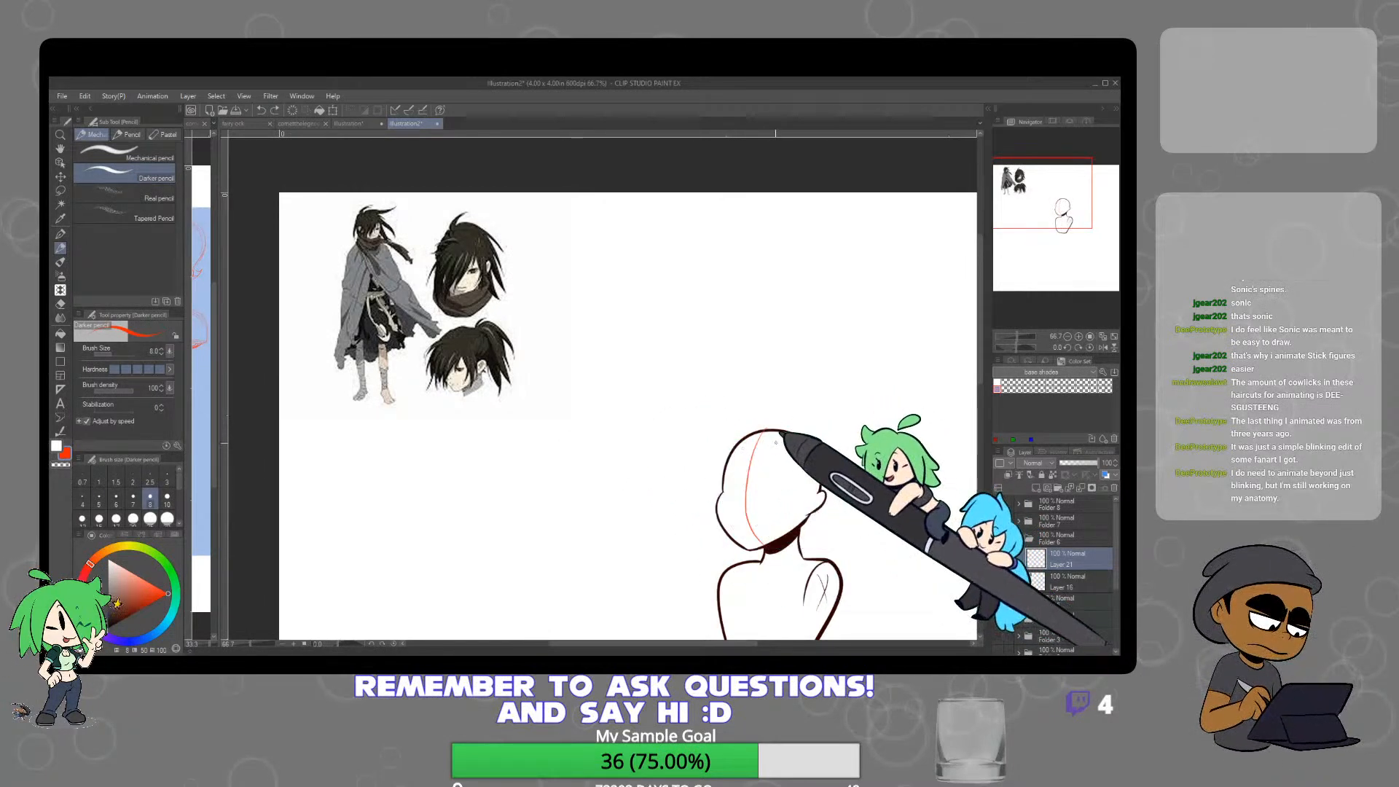
Sketch the long fringe sweeping from the crown across one side of the face, with pointed strands at its outer edge
{"action": "left_click_drag", "start_coordinate": [707, 533], "coordinate": [772, 496]}
{"action": "mouse_move", "coordinate": [787, 432]}
{"action": "left_mouse_down"}
{"action": "mouse_move", "coordinate": [718, 466]}
{"action": "mouse_move", "coordinate": [705, 537]}
{"action": "left_mouse_up"}
{"action": "mouse_move", "coordinate": [734, 430]}
{"action": "left_mouse_down"}
{"action": "mouse_move", "coordinate": [697, 499]}
{"action": "mouse_move", "coordinate": [704, 537]}
{"action": "mouse_move", "coordinate": [757, 489]}
{"action": "left_mouse_up"}
{"action": "mouse_move", "coordinate": [718, 540]}
{"action": "left_mouse_down"}
{"action": "mouse_move", "coordinate": [728, 489]}
{"action": "mouse_move", "coordinate": [726, 520]}
{"action": "mouse_move", "coordinate": [751, 490]}
{"action": "mouse_move", "coordinate": [733, 525]}
{"action": "mouse_move", "coordinate": [769, 488]}
{"action": "left_mouse_up"}
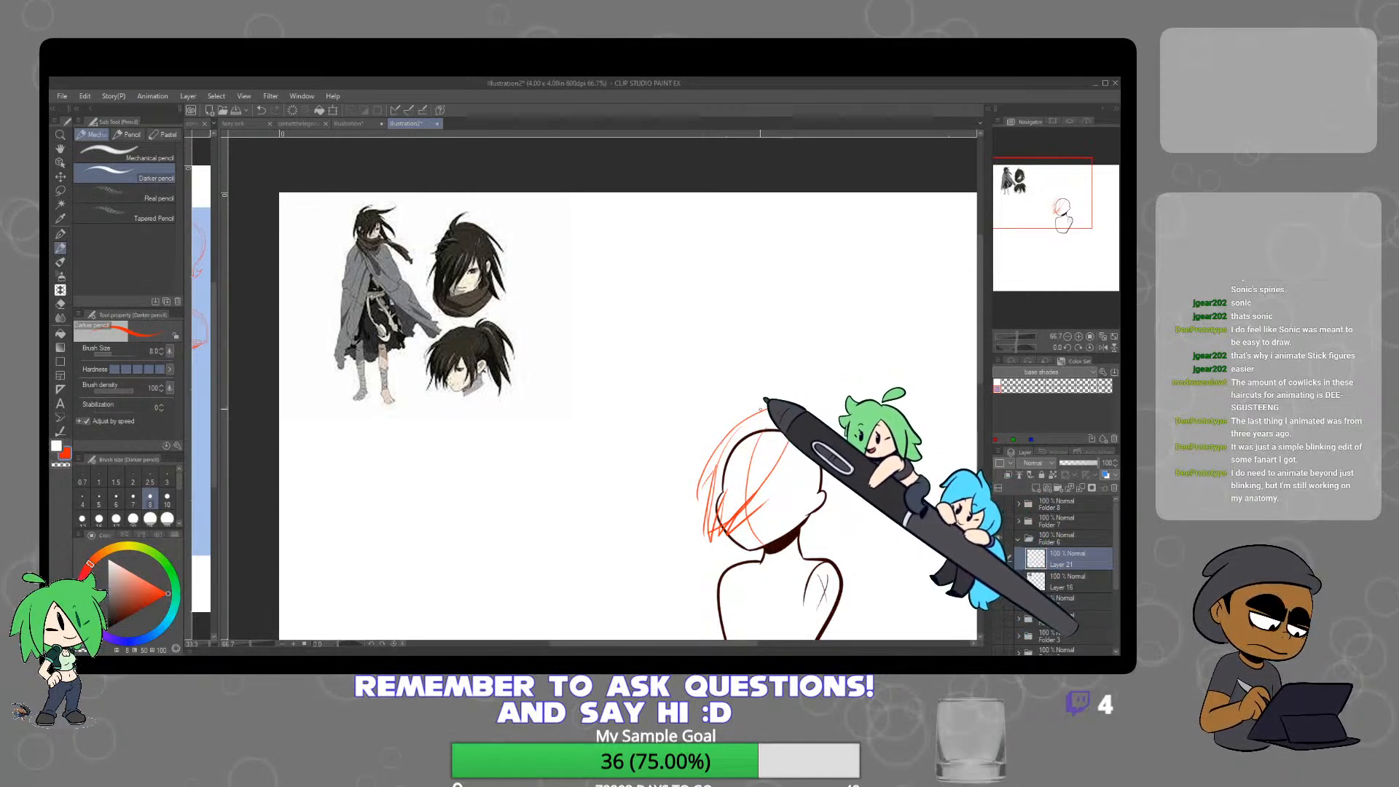
Sketch a raised curved tuft above the crown, and outline the fringe and ponytail shapes over the two head references
{"action": "mouse_move", "coordinate": [743, 400]}
{"action": "left_mouse_down"}
{"action": "mouse_move", "coordinate": [790, 365]}
{"action": "mouse_move", "coordinate": [787, 410]}
{"action": "left_mouse_up"}
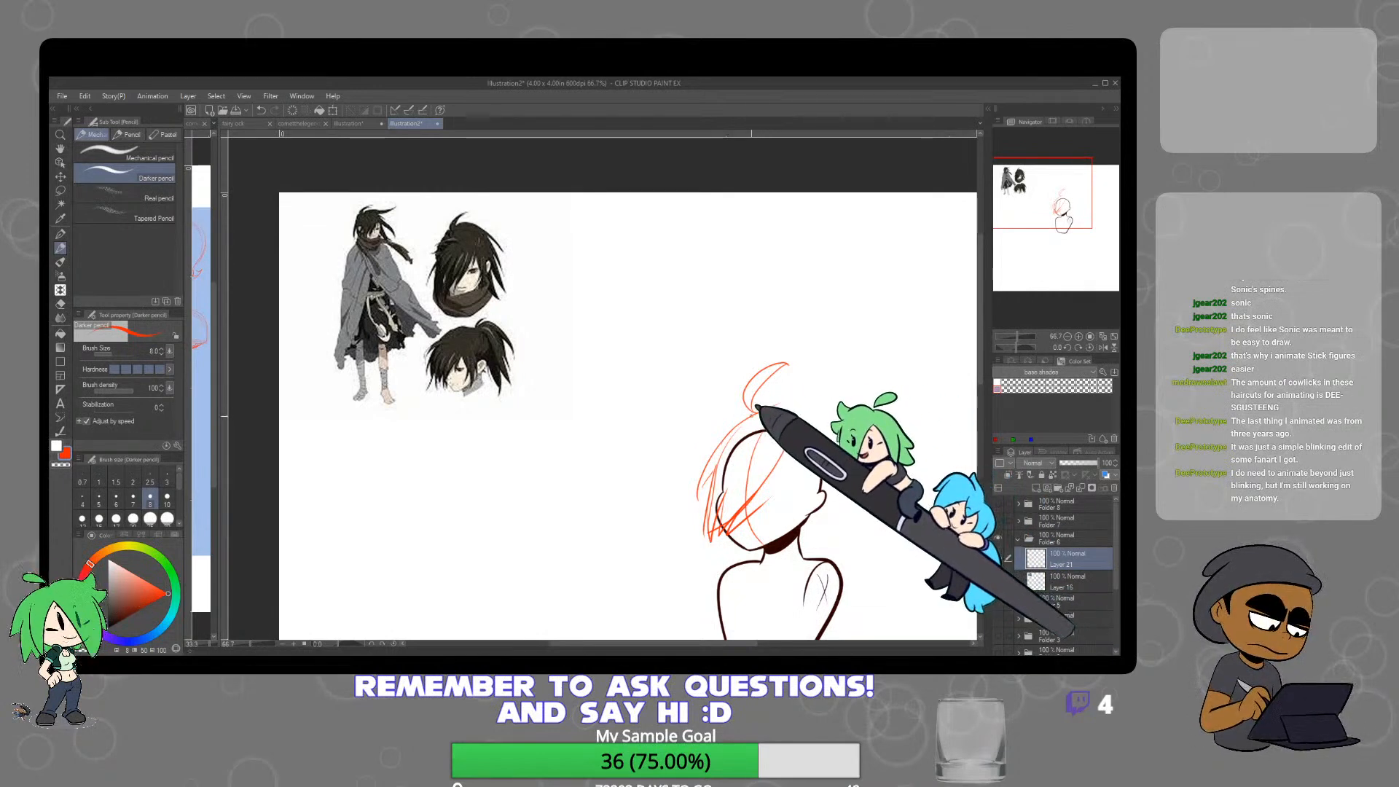
{"action": "mouse_move", "coordinate": [458, 231]}
{"action": "left_mouse_down"}
{"action": "mouse_move", "coordinate": [431, 301]}
{"action": "mouse_move", "coordinate": [478, 267]}
{"action": "mouse_move", "coordinate": [480, 247]}
{"action": "mouse_move", "coordinate": [458, 234]}
{"action": "left_mouse_up"}
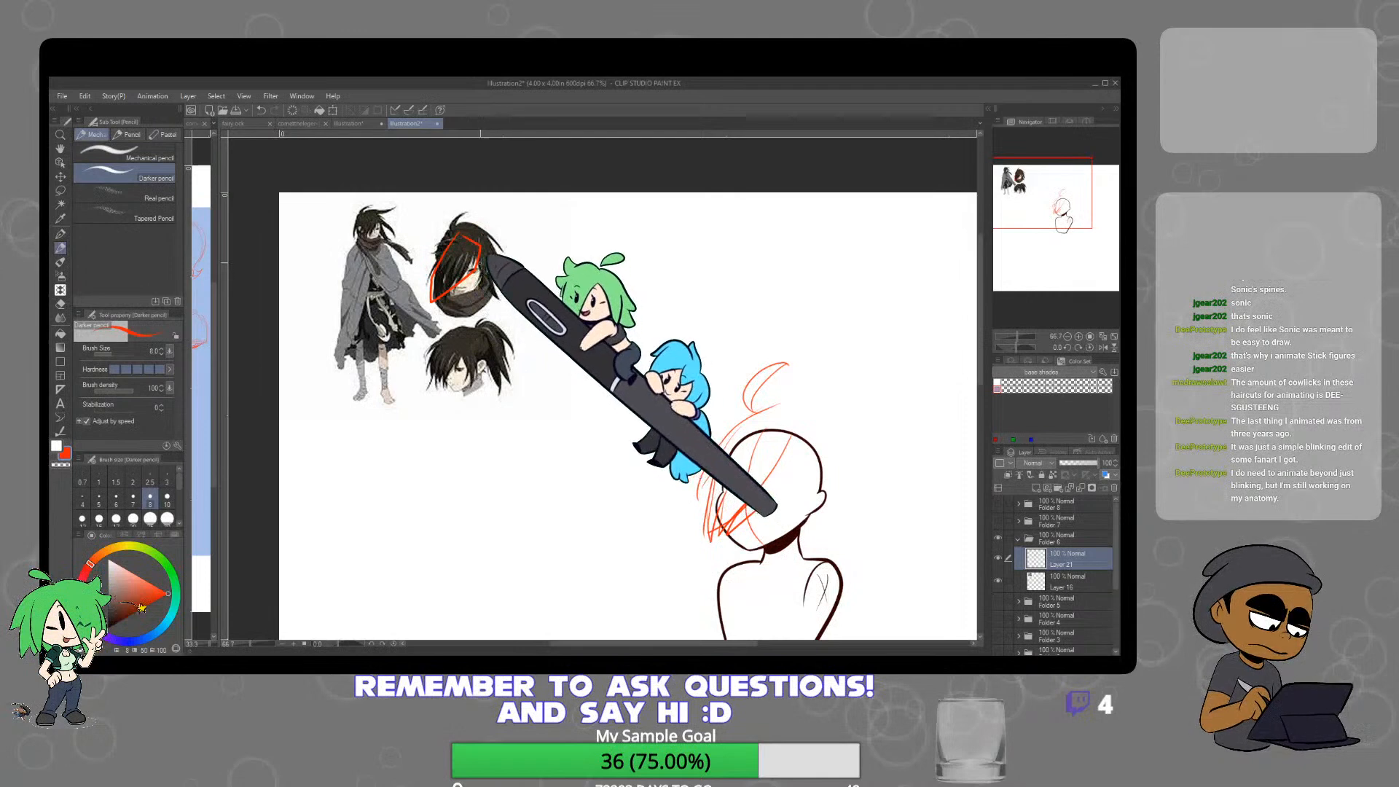
{"action": "left_click_drag", "start_coordinate": [454, 368], "coordinate": [435, 394]}
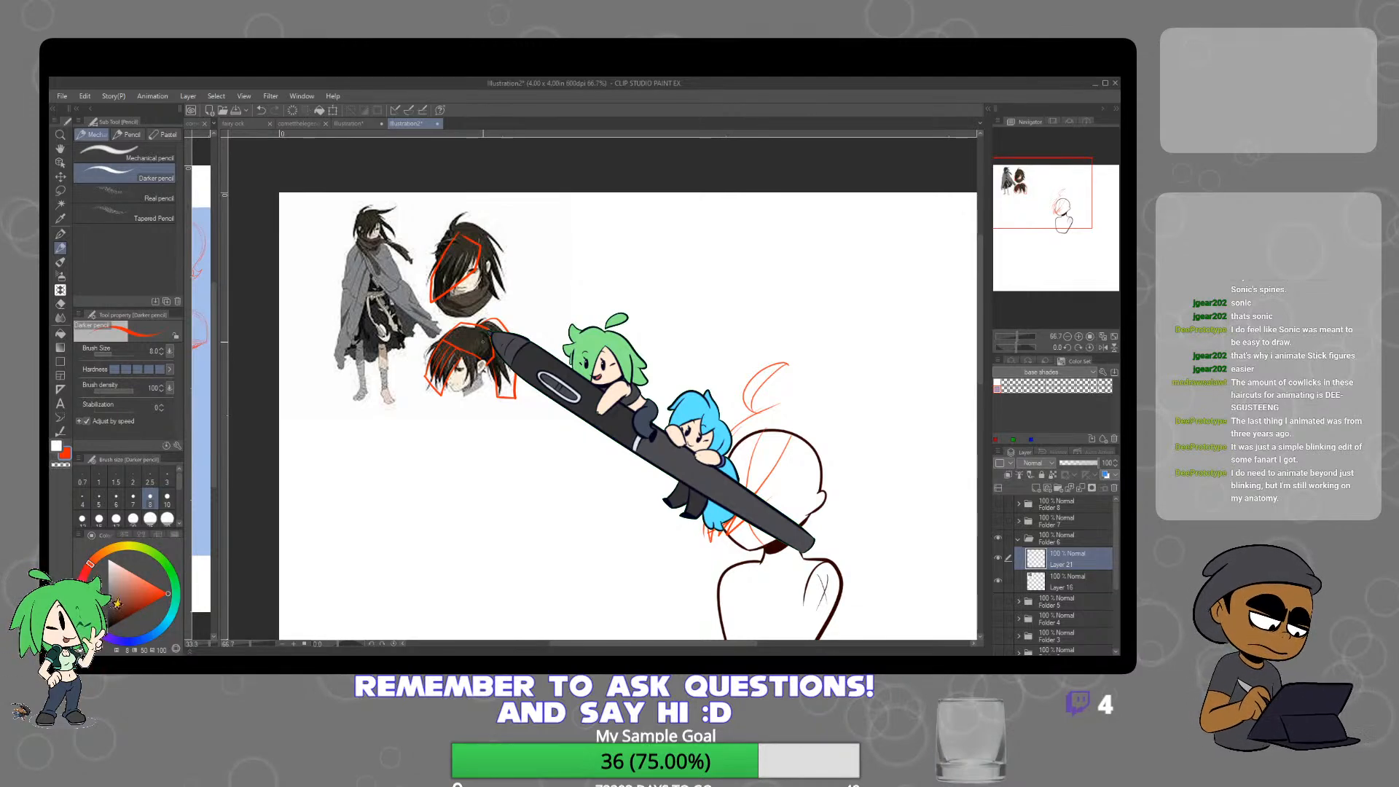
Hide Folder 6 and review the earlier hairstyle folders one at a time down to the afro drawing, hiding each one again
{"action": "left_click_drag", "start_coordinate": [1117, 582], "coordinate": [1117, 599]}
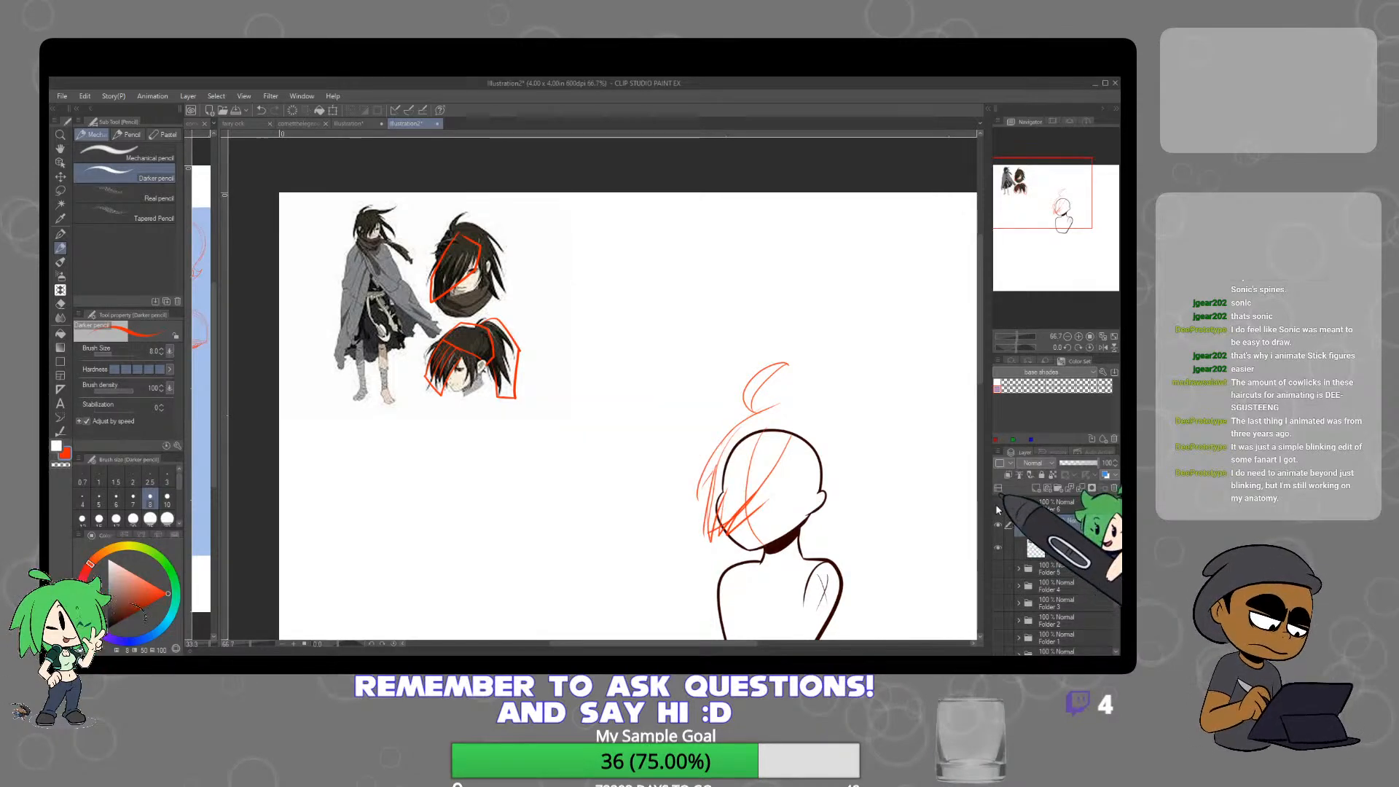
{"action": "left_click", "coordinate": [998, 505]}
{"action": "left_click", "coordinate": [998, 568]}
{"action": "left_click", "coordinate": [998, 568]}
{"action": "left_click", "coordinate": [998, 585]}
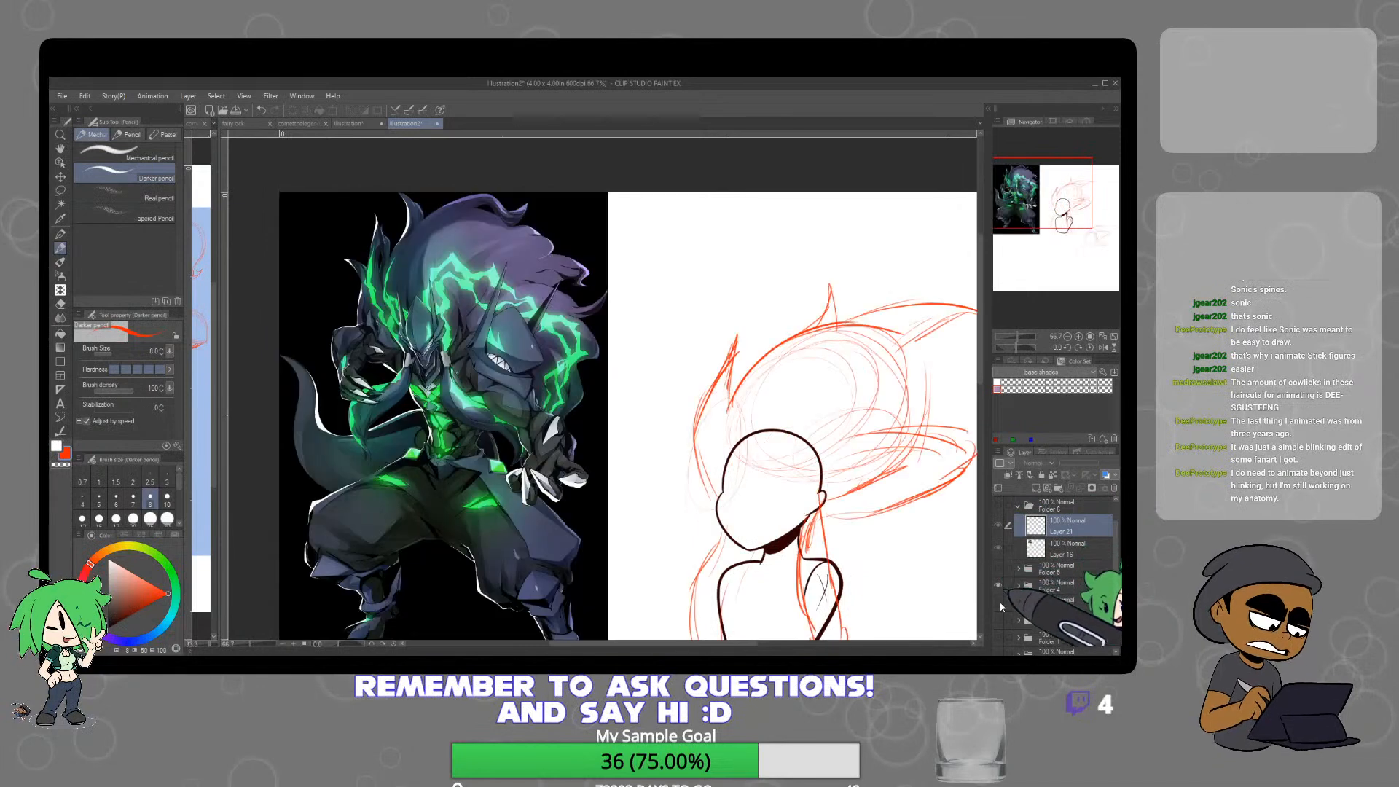
{"action": "left_click", "coordinate": [998, 585]}
{"action": "left_click", "coordinate": [999, 603]}
{"action": "left_click", "coordinate": [999, 604]}
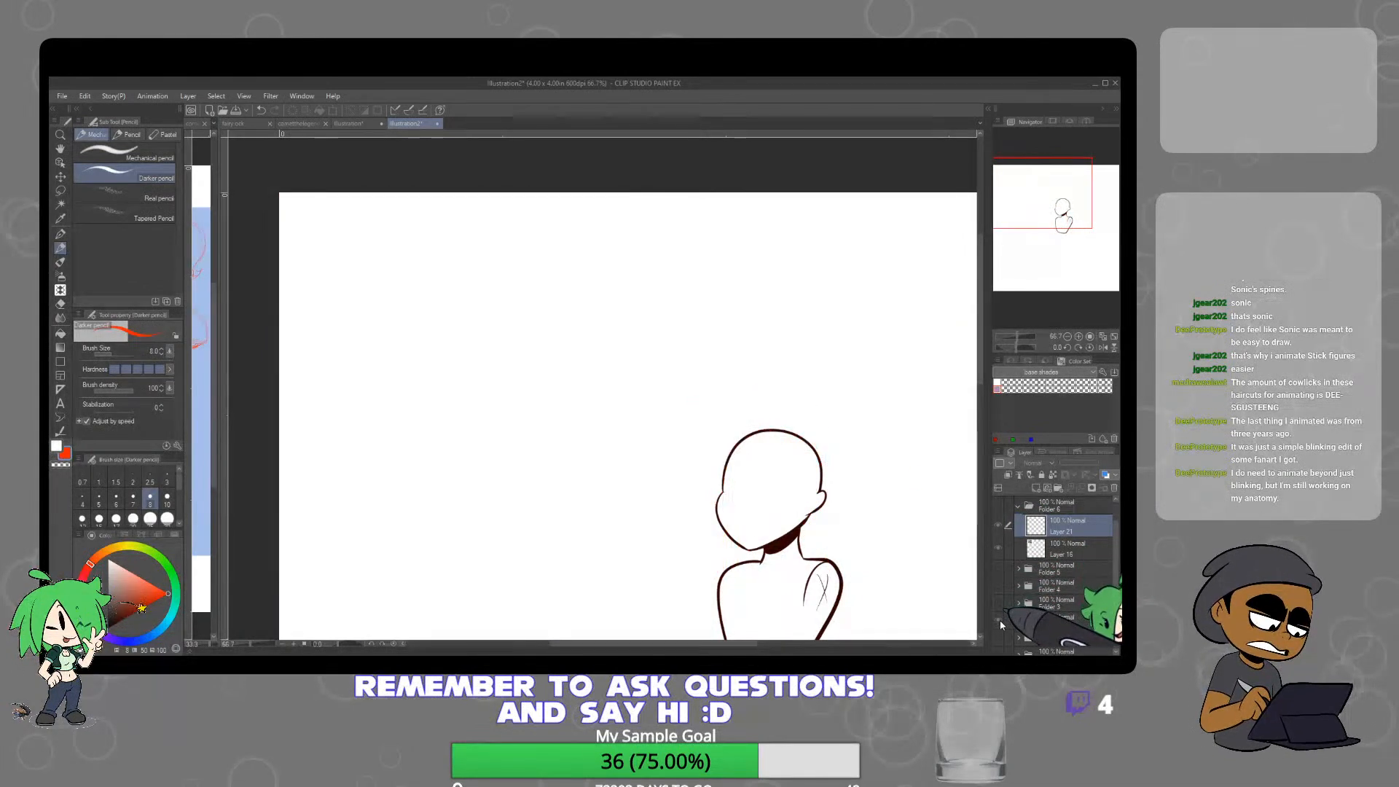
{"action": "left_click", "coordinate": [999, 619]}
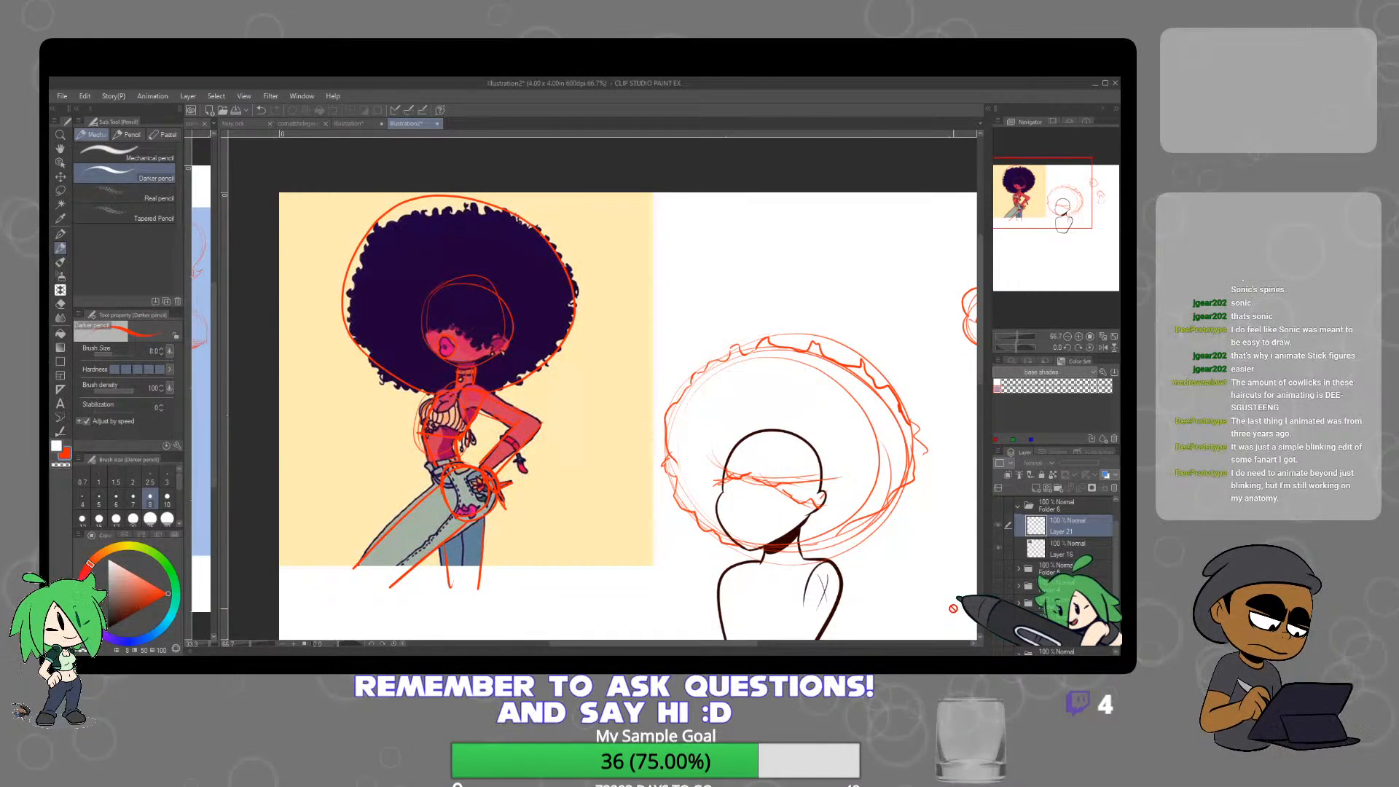
{"action": "left_click_drag", "start_coordinate": [1115, 558], "coordinate": [1115, 538]}
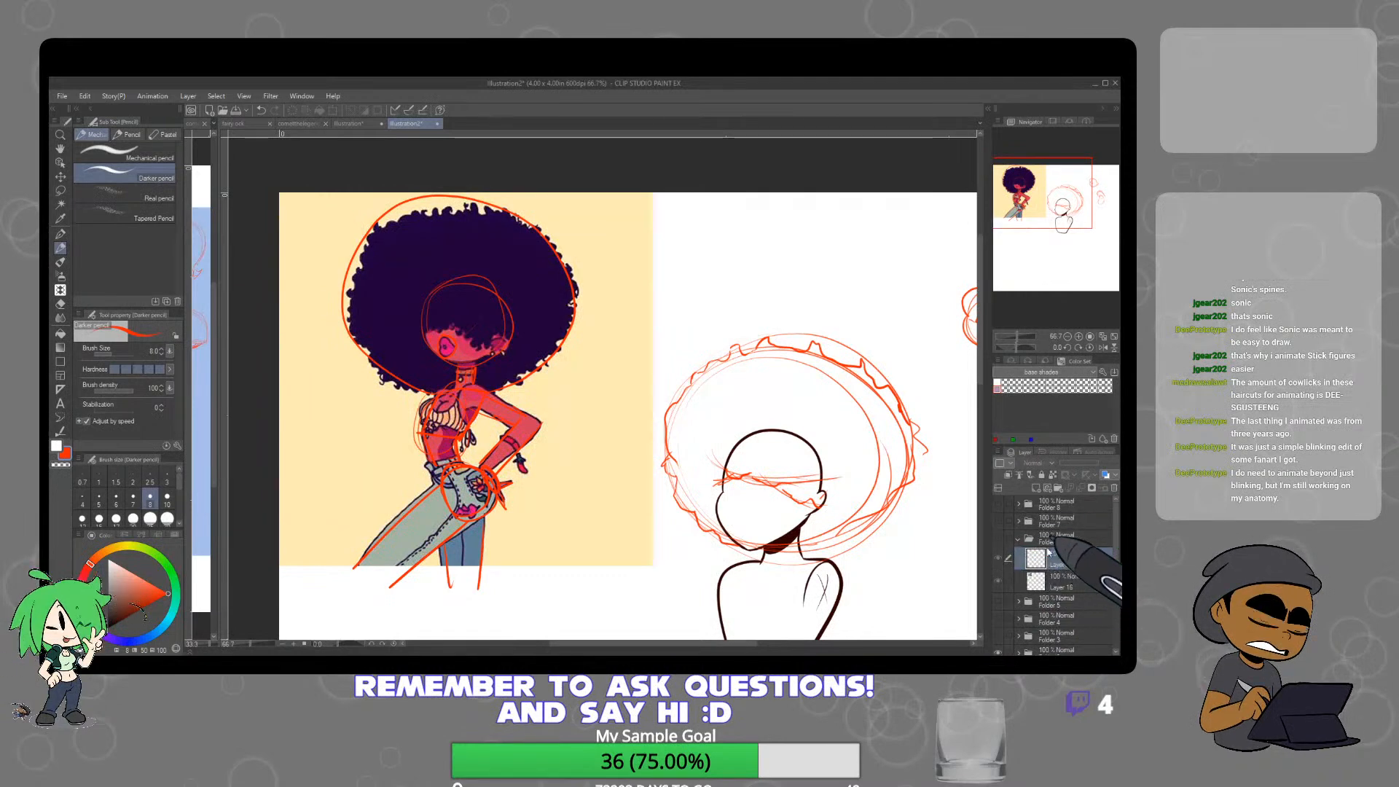
{"action": "left_click", "coordinate": [998, 652]}
Collapse Folder 6, show and expand Folder 7, and add a blank pencil layer above its cartoon character reference
{"action": "left_click", "coordinate": [1017, 539]}
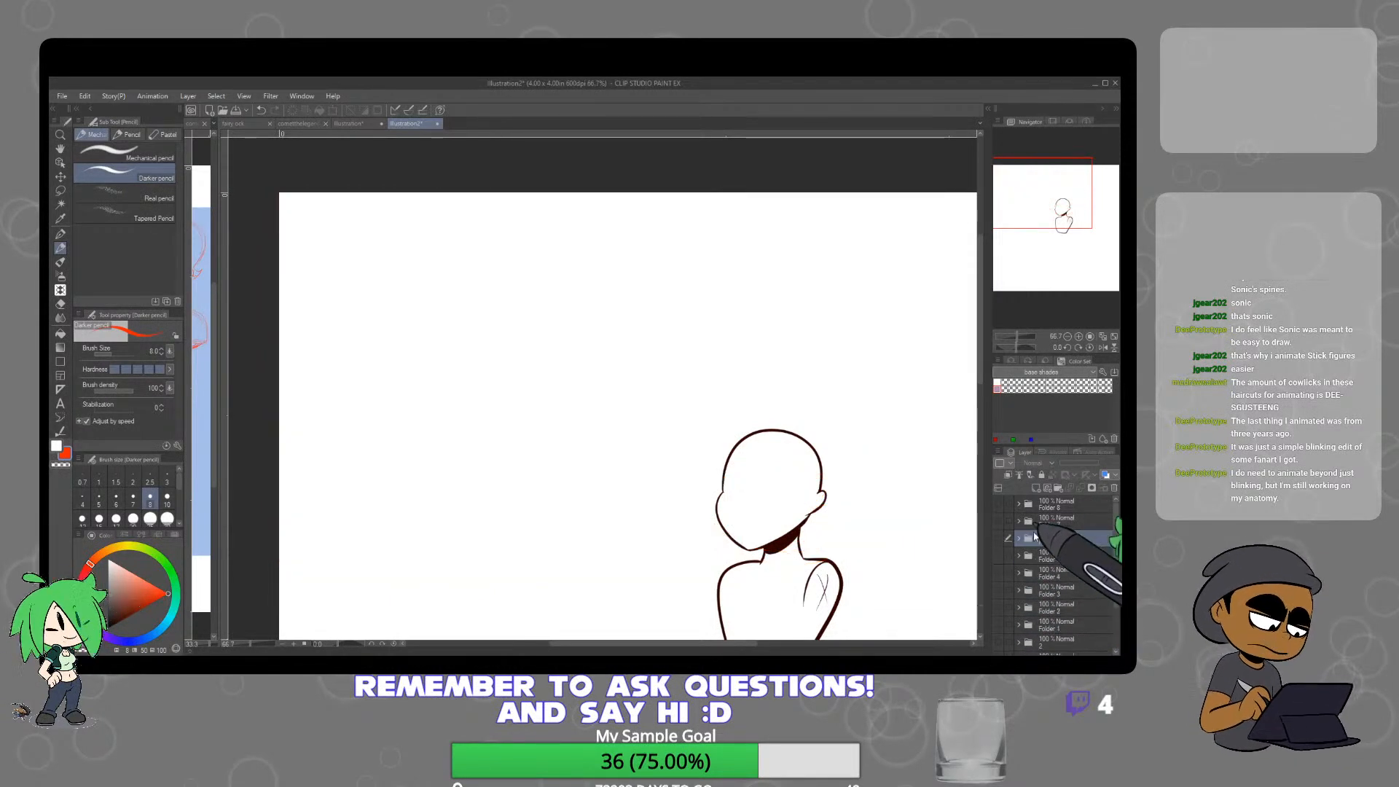
{"action": "left_click", "coordinate": [999, 520]}
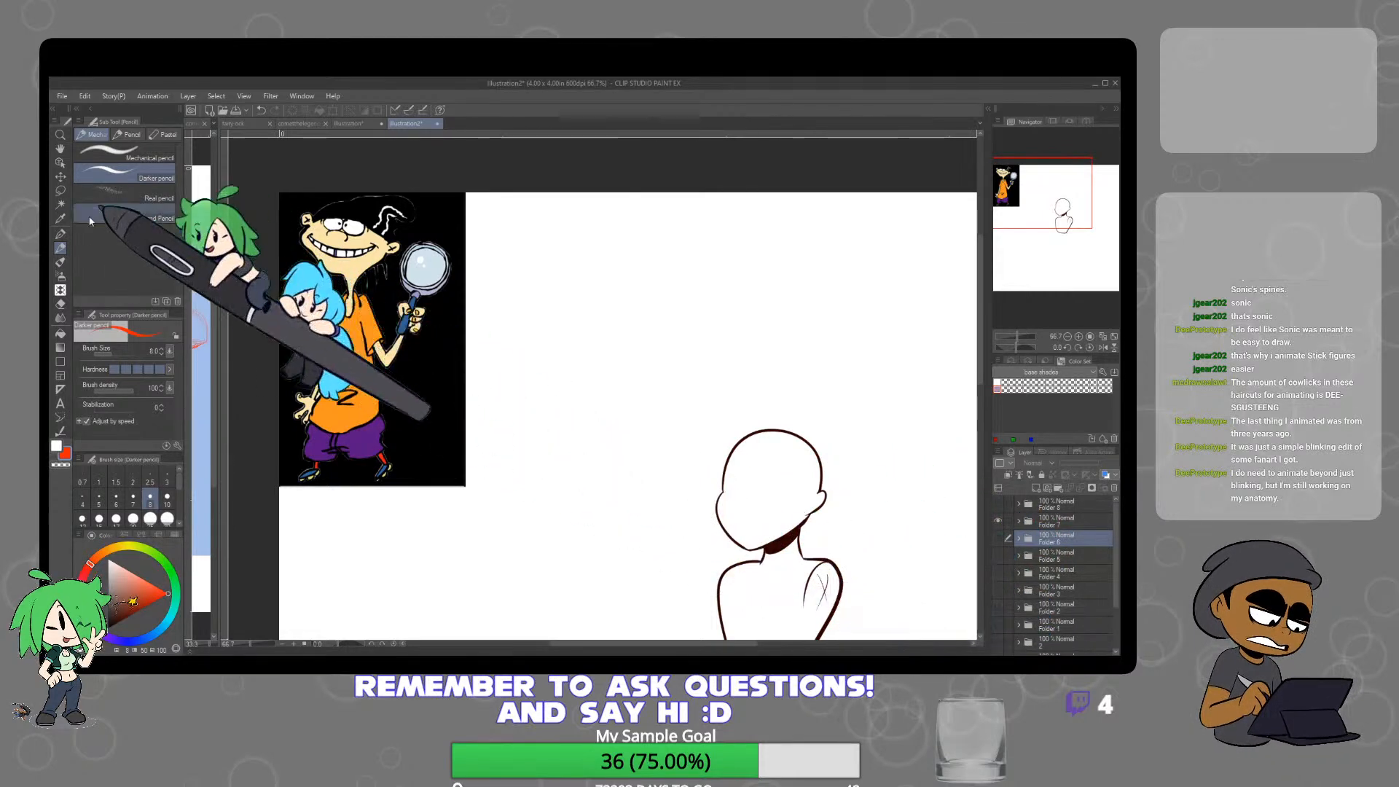
{"action": "left_click", "coordinate": [61, 234]}
{"action": "left_click", "coordinate": [60, 249]}
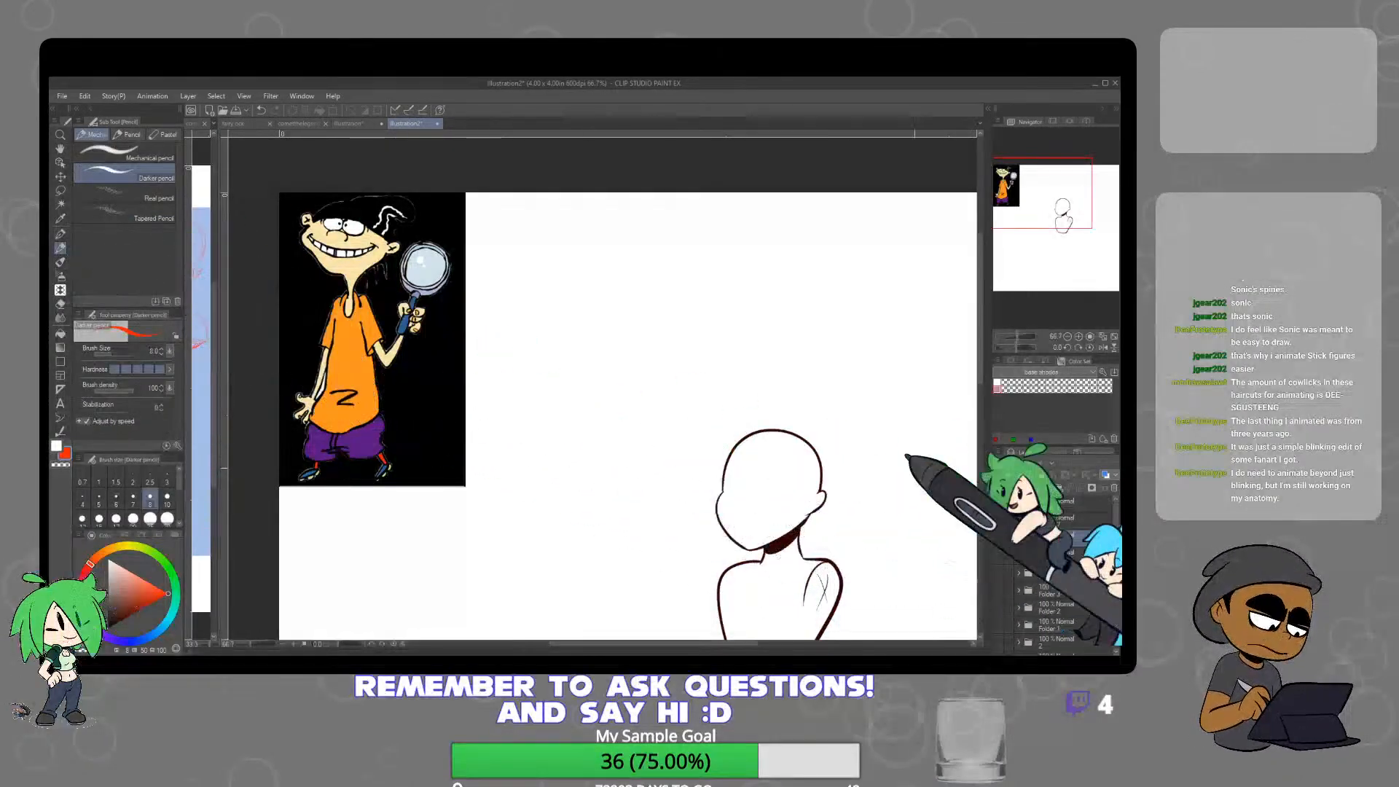
{"action": "left_click", "coordinate": [1018, 520]}
{"action": "left_click", "coordinate": [1034, 543]}
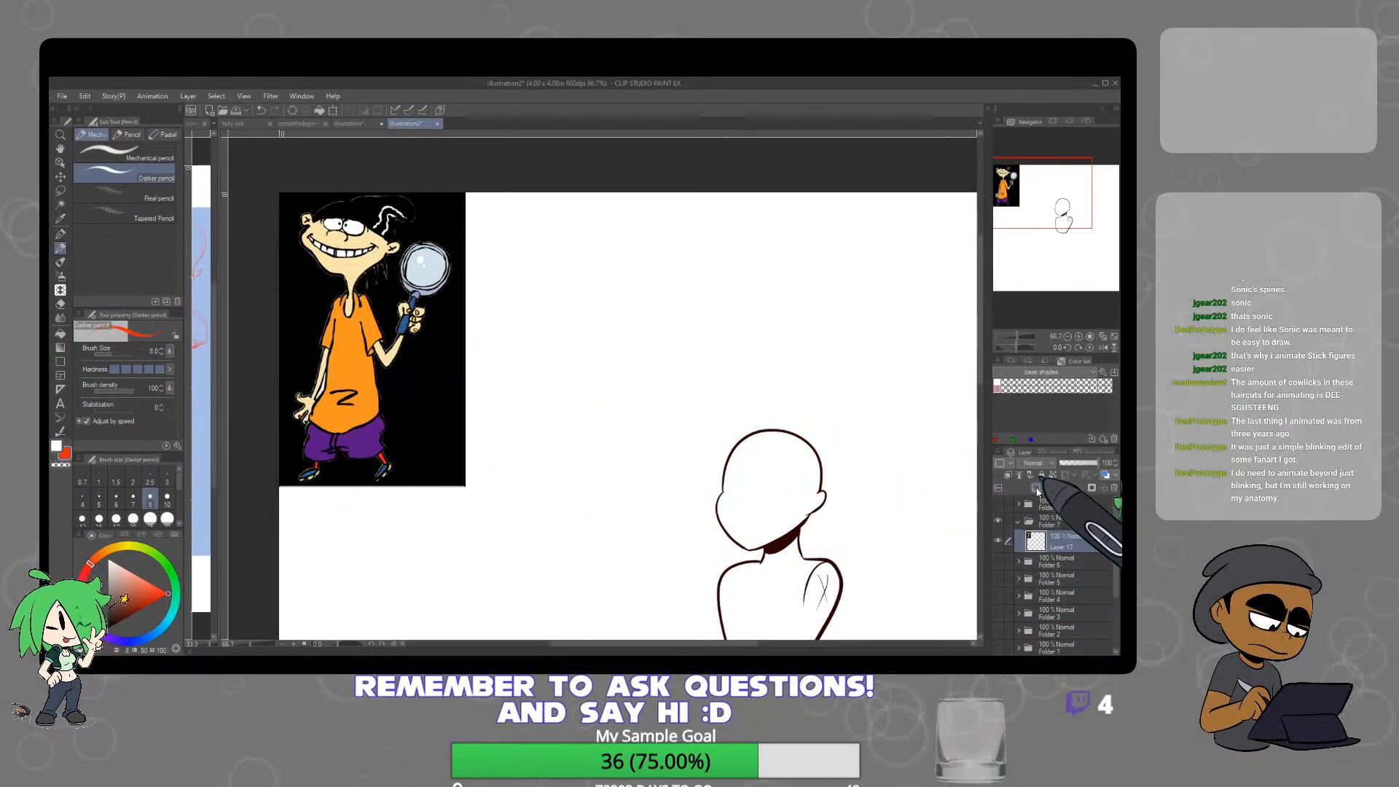
Try three upright hair strands on the crown with a lock sweeping down behind the head, and undo them
{"action": "left_click_drag", "start_coordinate": [757, 437], "coordinate": [733, 383]}
{"action": "mouse_move", "coordinate": [782, 436]}
{"action": "left_mouse_down"}
{"action": "mouse_move", "coordinate": [772, 353]}
{"action": "mouse_move", "coordinate": [801, 363]}
{"action": "left_mouse_up"}
{"action": "mouse_move", "coordinate": [756, 435]}
{"action": "left_mouse_down"}
{"action": "mouse_move", "coordinate": [852, 475]}
{"action": "mouse_move", "coordinate": [863, 539]}
{"action": "left_mouse_up"}
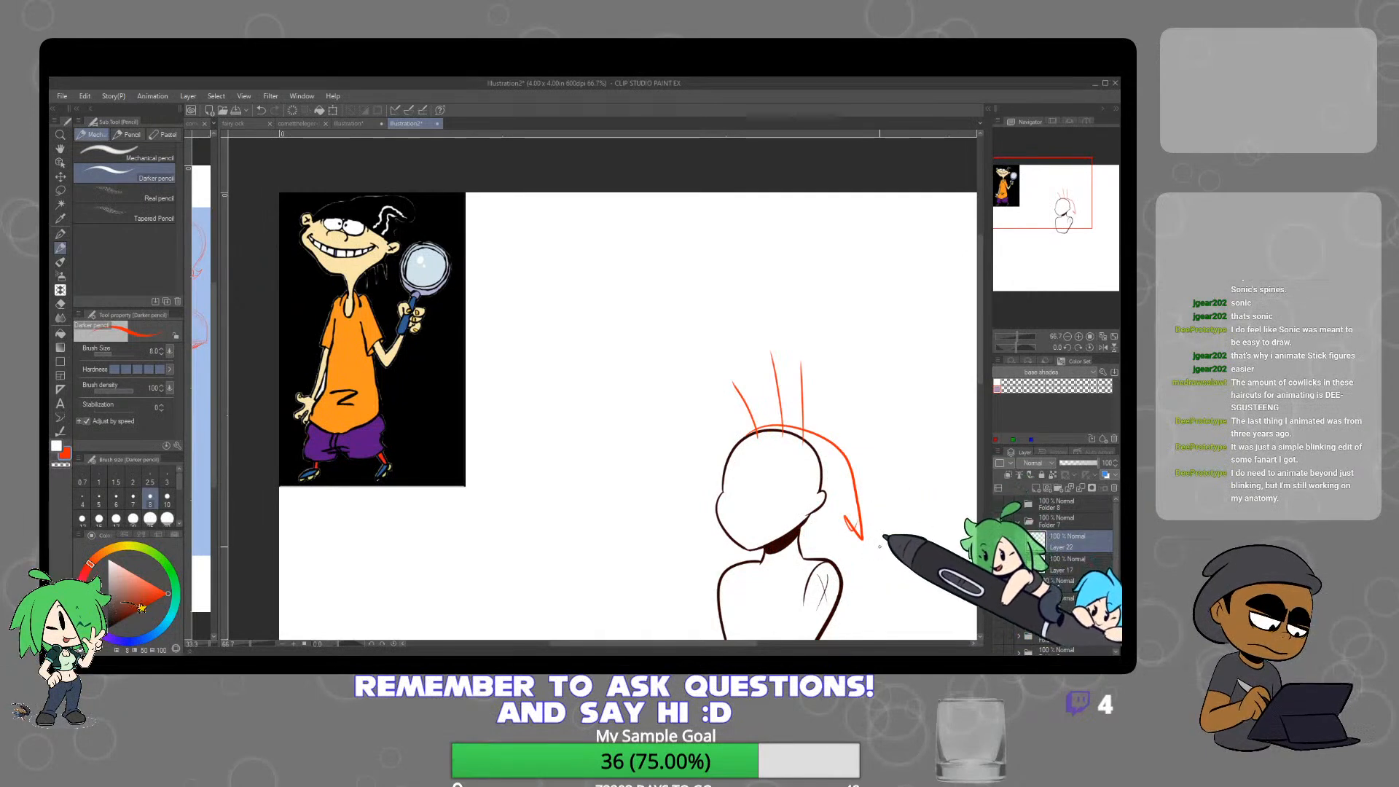
{"action": "key", "text": "ctrl+z"}
{"action": "key", "text": "ctrl+z"}
{"action": "key", "text": "ctrl+z"}
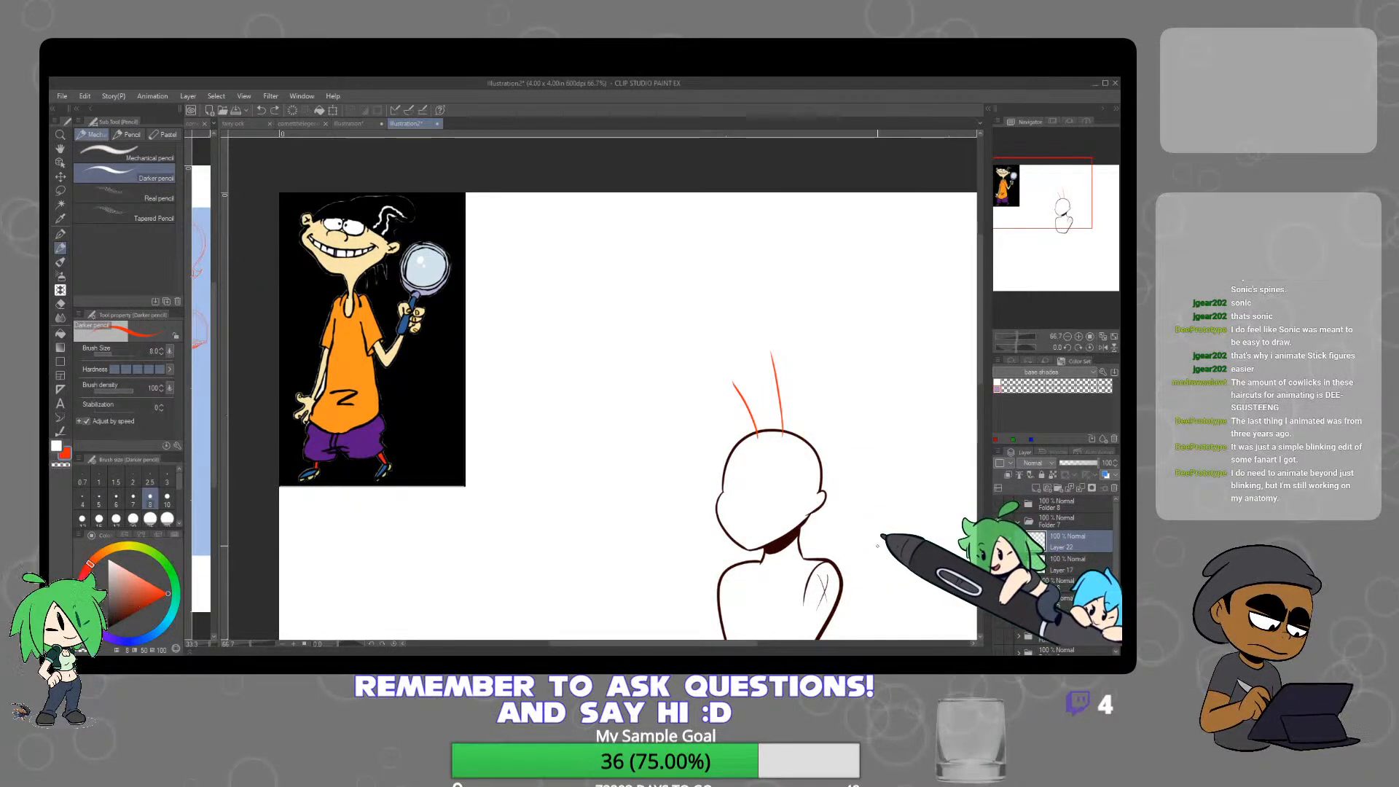
Try a beanie on the bust with a curved brim across the forehead, a dome and a back flap, and undo it
{"action": "mouse_move", "coordinate": [718, 460]}
{"action": "left_mouse_down"}
{"action": "mouse_move", "coordinate": [827, 465]}
{"action": "mouse_move", "coordinate": [724, 464]}
{"action": "left_mouse_up"}
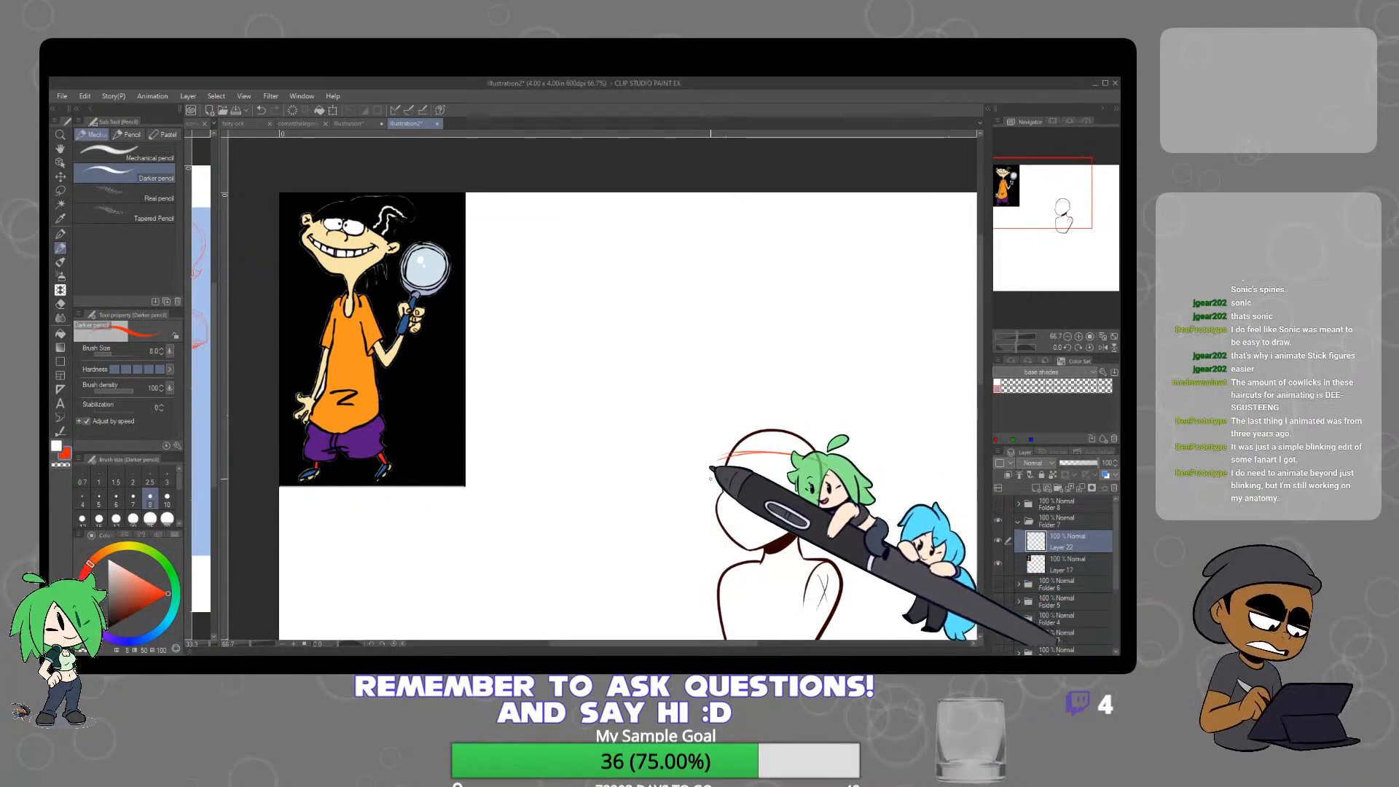
{"action": "mouse_move", "coordinate": [724, 467]}
{"action": "left_mouse_down"}
{"action": "mouse_move", "coordinate": [742, 419]}
{"action": "mouse_move", "coordinate": [830, 415]}
{"action": "mouse_move", "coordinate": [859, 472]}
{"action": "left_mouse_up"}
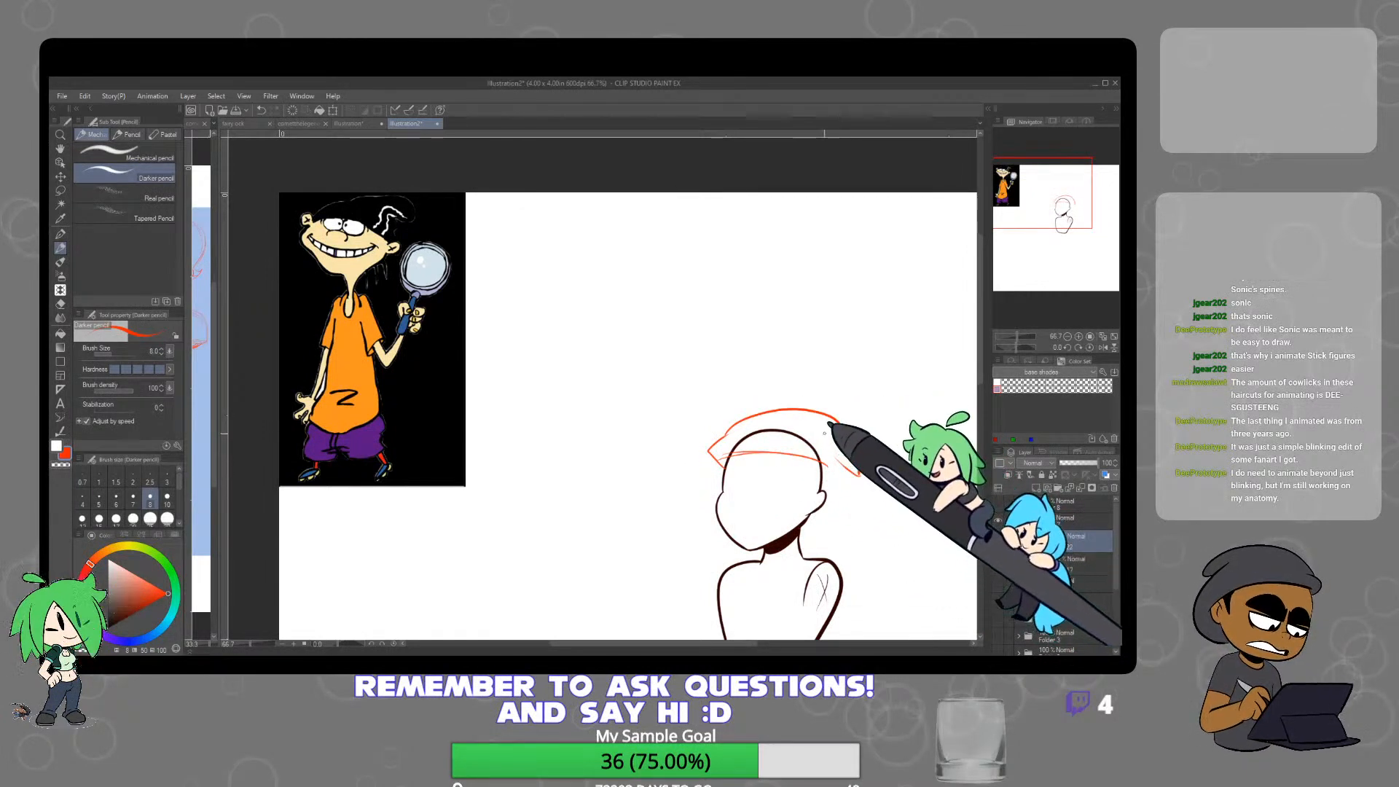
{"action": "key", "text": "ctrl+z"}
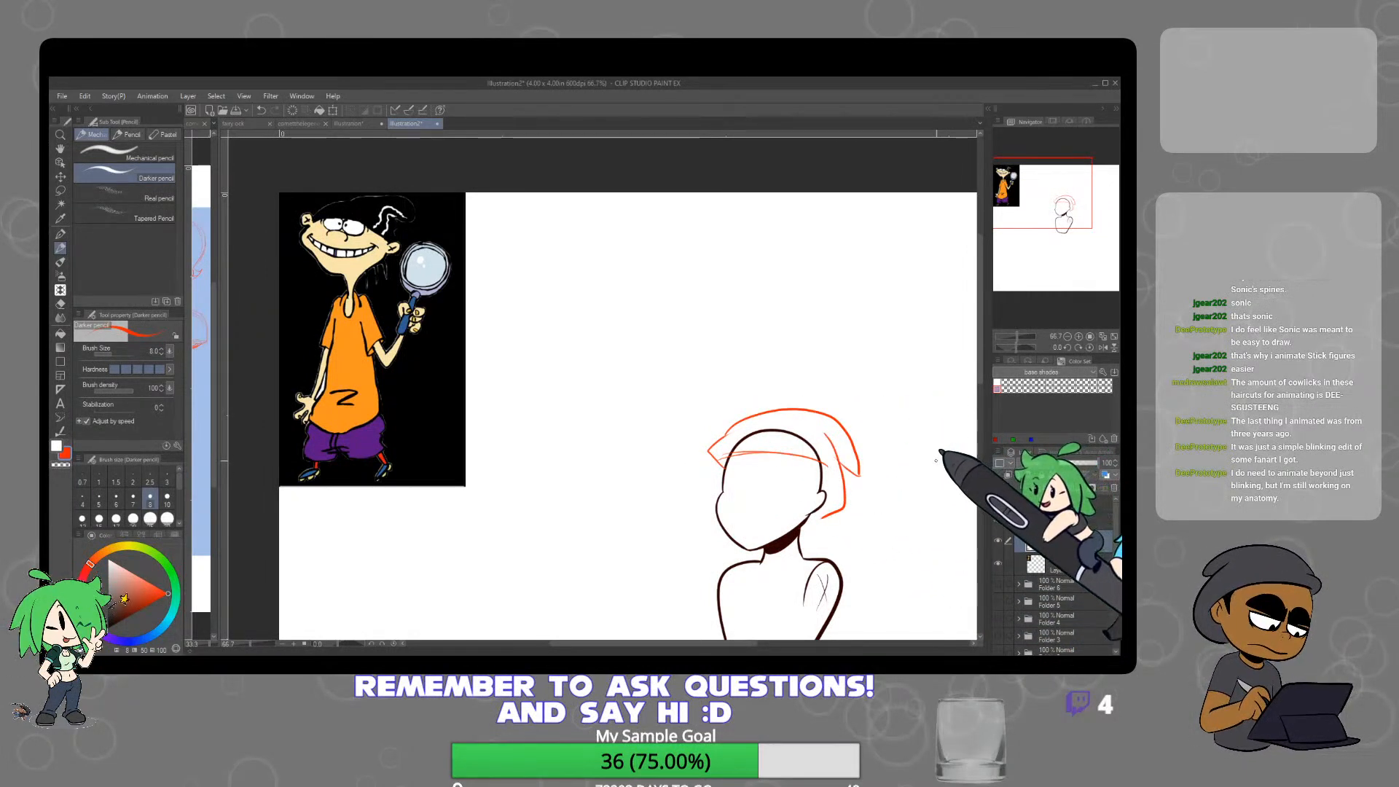
{"action": "key", "text": "ctrl+z"}
{"action": "key", "text": "ctrl+z"}
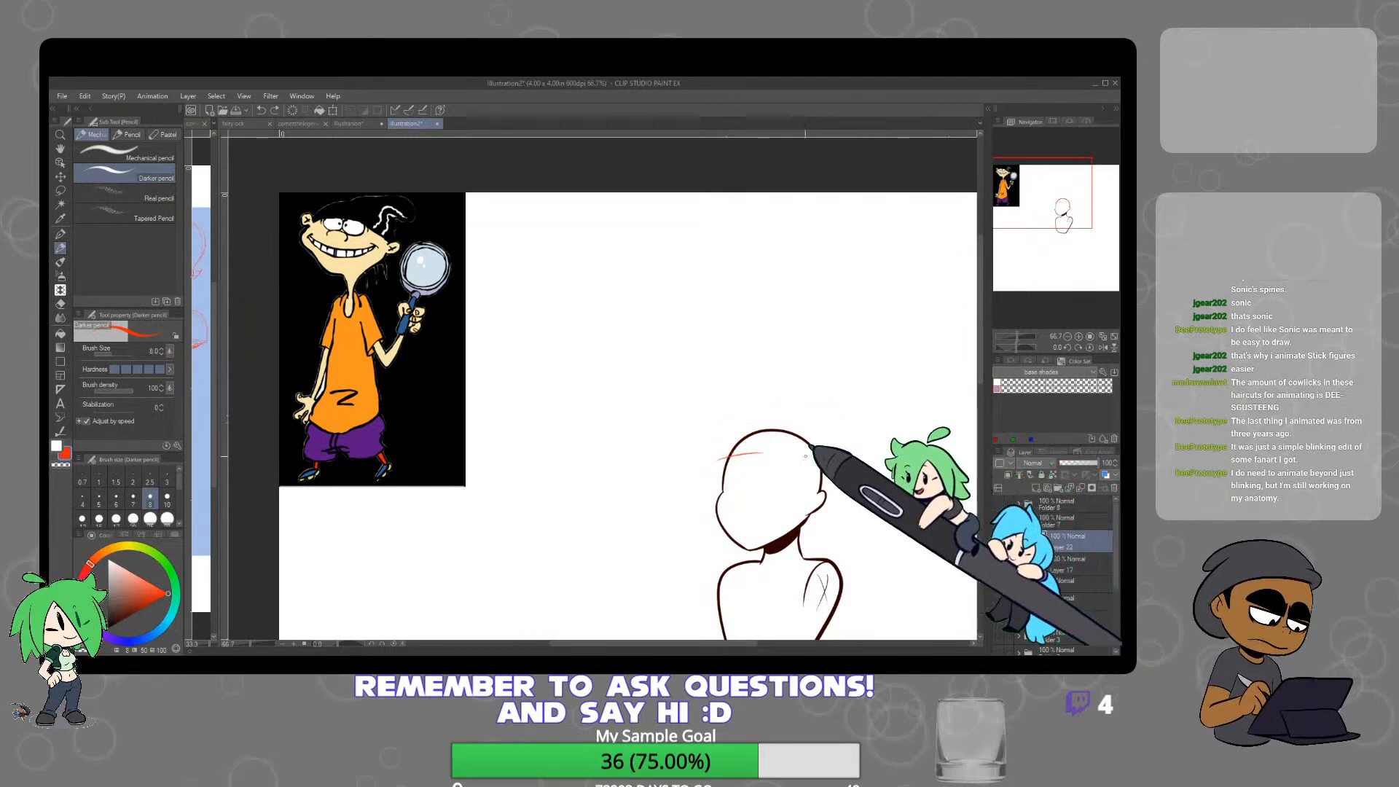
Rough in the beanie with light oval guides around the skull, outline its brim, dome and back flap, and undo the outline strokes
{"action": "mouse_move", "coordinate": [720, 449]}
{"action": "left_mouse_down"}
{"action": "mouse_move", "coordinate": [806, 488]}
{"action": "mouse_move", "coordinate": [774, 407]}
{"action": "mouse_move", "coordinate": [753, 489]}
{"action": "mouse_move", "coordinate": [831, 434]}
{"action": "mouse_move", "coordinate": [734, 450]}
{"action": "mouse_move", "coordinate": [835, 465]}
{"action": "mouse_move", "coordinate": [721, 458]}
{"action": "left_mouse_up"}
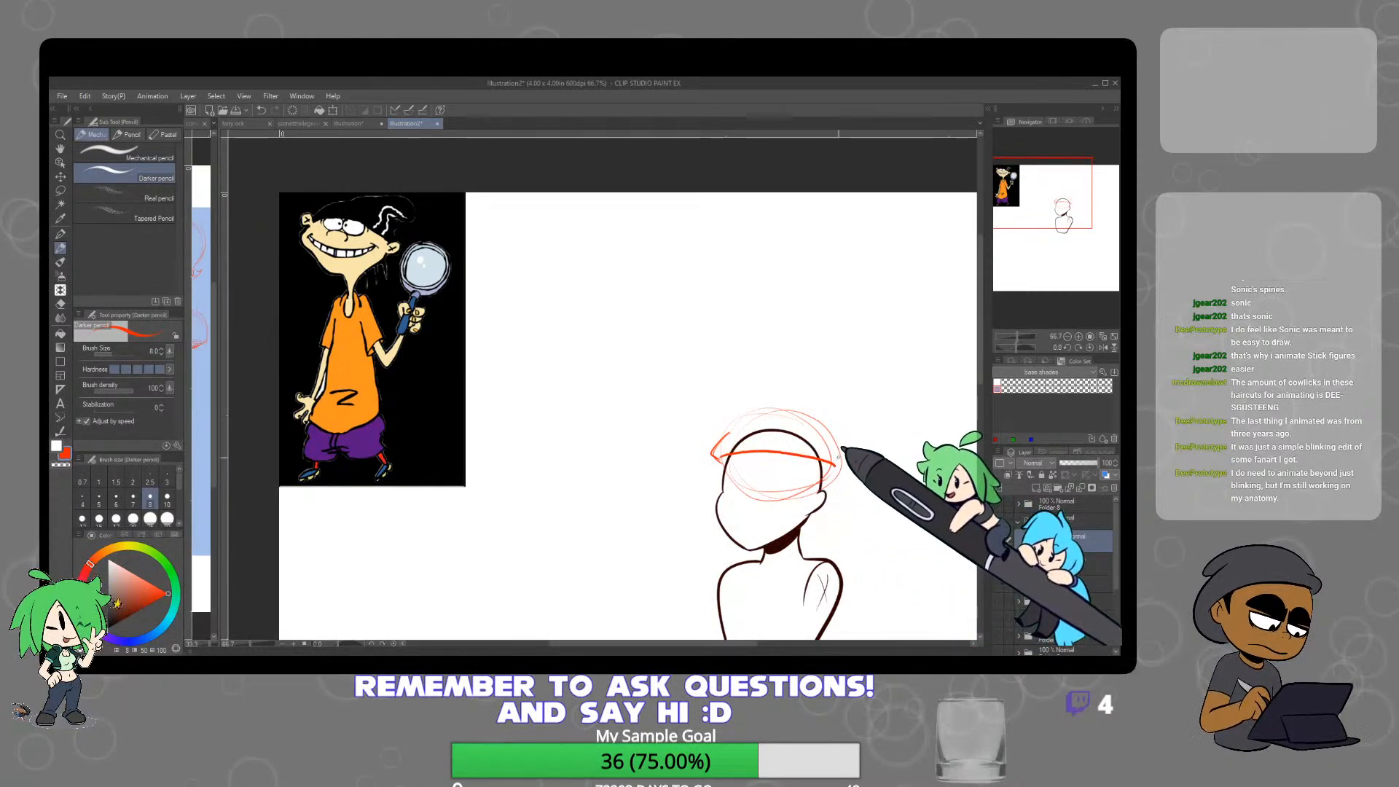
{"action": "mouse_move", "coordinate": [728, 432]}
{"action": "left_mouse_down"}
{"action": "mouse_move", "coordinate": [769, 405]}
{"action": "mouse_move", "coordinate": [827, 421]}
{"action": "mouse_move", "coordinate": [849, 456]}
{"action": "mouse_move", "coordinate": [828, 475]}
{"action": "mouse_move", "coordinate": [831, 441]}
{"action": "mouse_move", "coordinate": [821, 518]}
{"action": "left_mouse_up"}
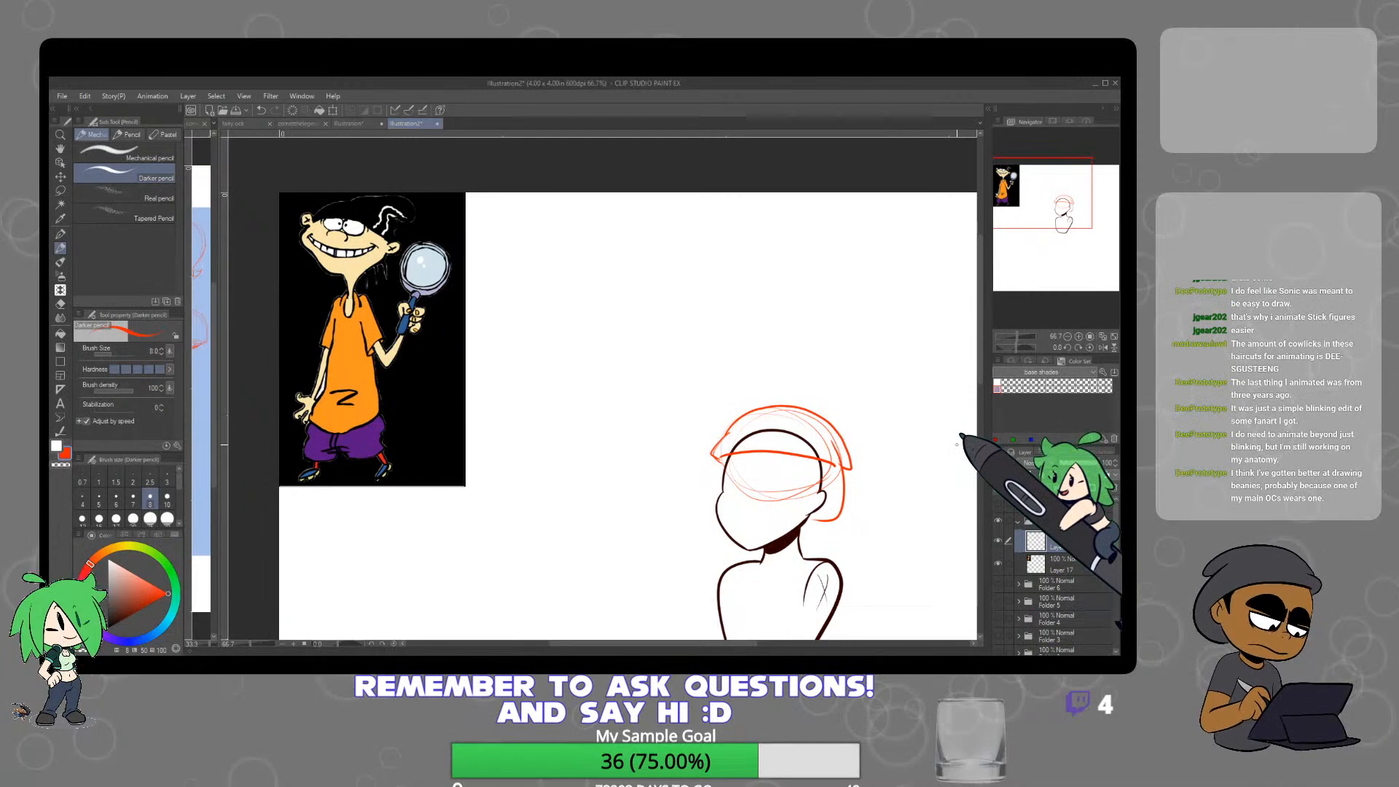
{"action": "key", "text": "ctrl+z"}
{"action": "key", "text": "ctrl+z"}
{"action": "key", "text": "ctrl+z"}
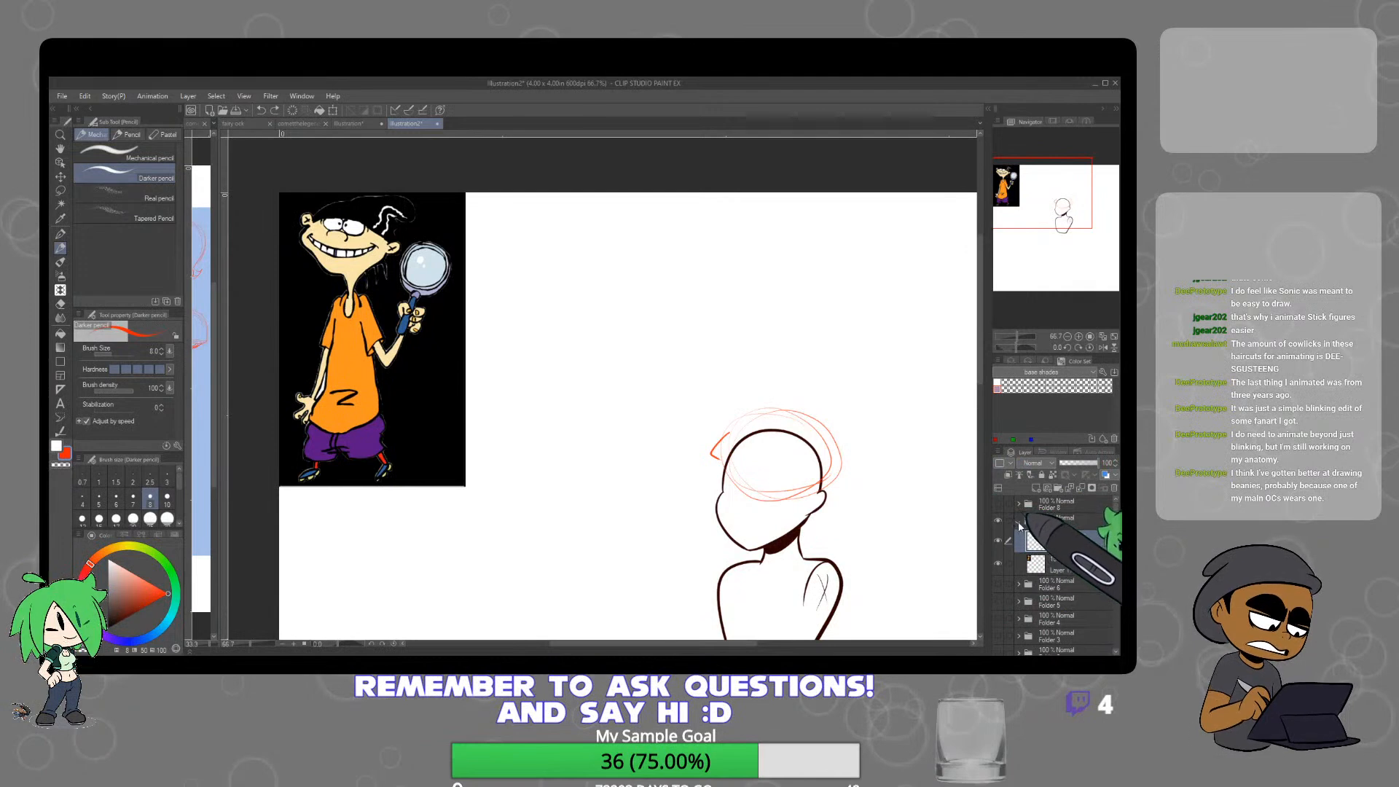
Collapse and hide Folder 7, show and expand Folder 8, and add a blank layer above its long dark-haired reference
{"action": "left_click", "coordinate": [1019, 522]}
{"action": "left_click", "coordinate": [998, 520]}
{"action": "left_click", "coordinate": [998, 504]}
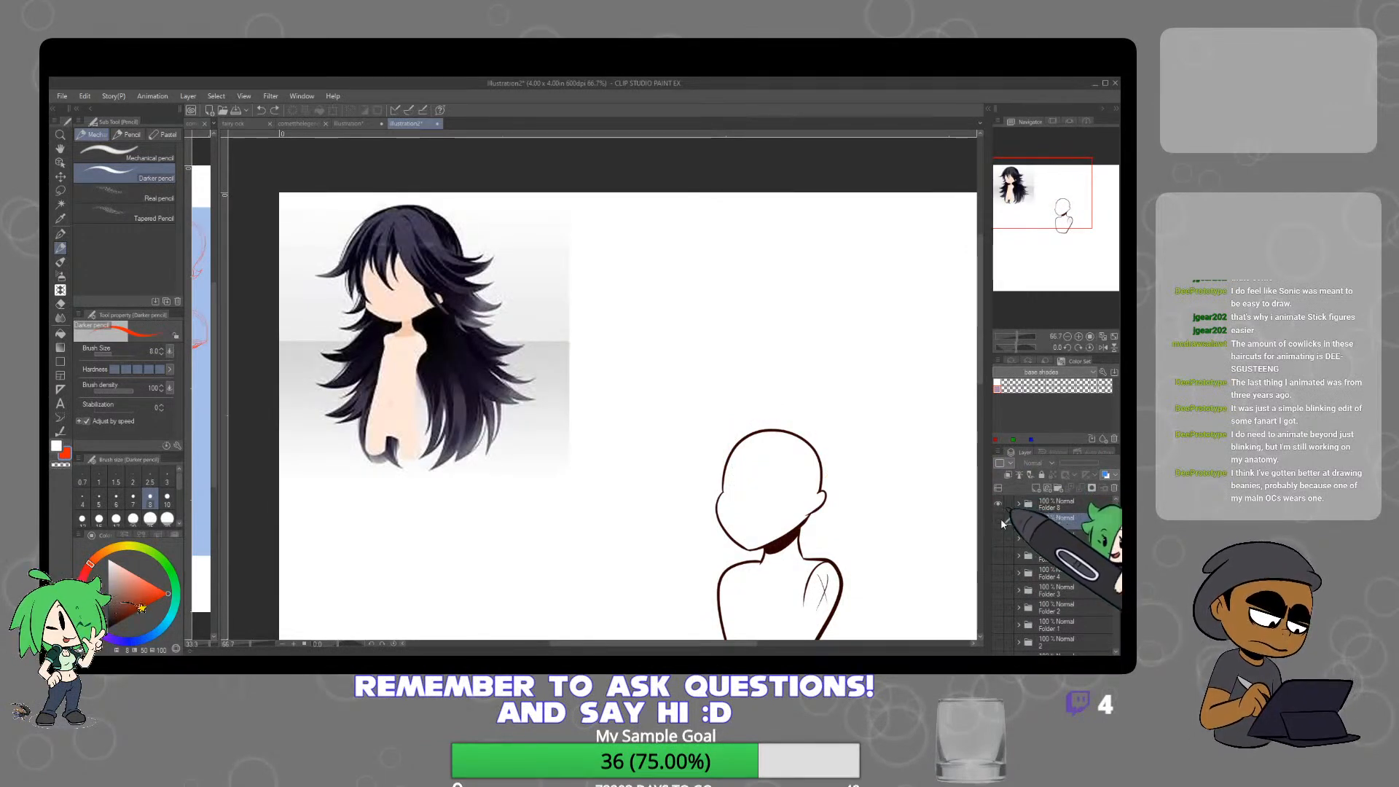
{"action": "left_click", "coordinate": [1018, 504]}
{"action": "left_click", "coordinate": [1042, 523]}
Outline the fringe, the rounded crown and the flared spiky strands down the back over the long dark-haired reference
{"action": "mouse_move", "coordinate": [393, 227]}
{"action": "left_mouse_down"}
{"action": "mouse_move", "coordinate": [423, 275]}
{"action": "mouse_move", "coordinate": [496, 283]}
{"action": "mouse_move", "coordinate": [497, 254]}
{"action": "mouse_move", "coordinate": [374, 225]}
{"action": "mouse_move", "coordinate": [393, 284]}
{"action": "mouse_move", "coordinate": [398, 264]}
{"action": "mouse_move", "coordinate": [371, 222]}
{"action": "mouse_move", "coordinate": [326, 270]}
{"action": "mouse_move", "coordinate": [343, 278]}
{"action": "mouse_move", "coordinate": [374, 257]}
{"action": "mouse_move", "coordinate": [429, 191]}
{"action": "mouse_move", "coordinate": [449, 231]}
{"action": "left_mouse_up"}
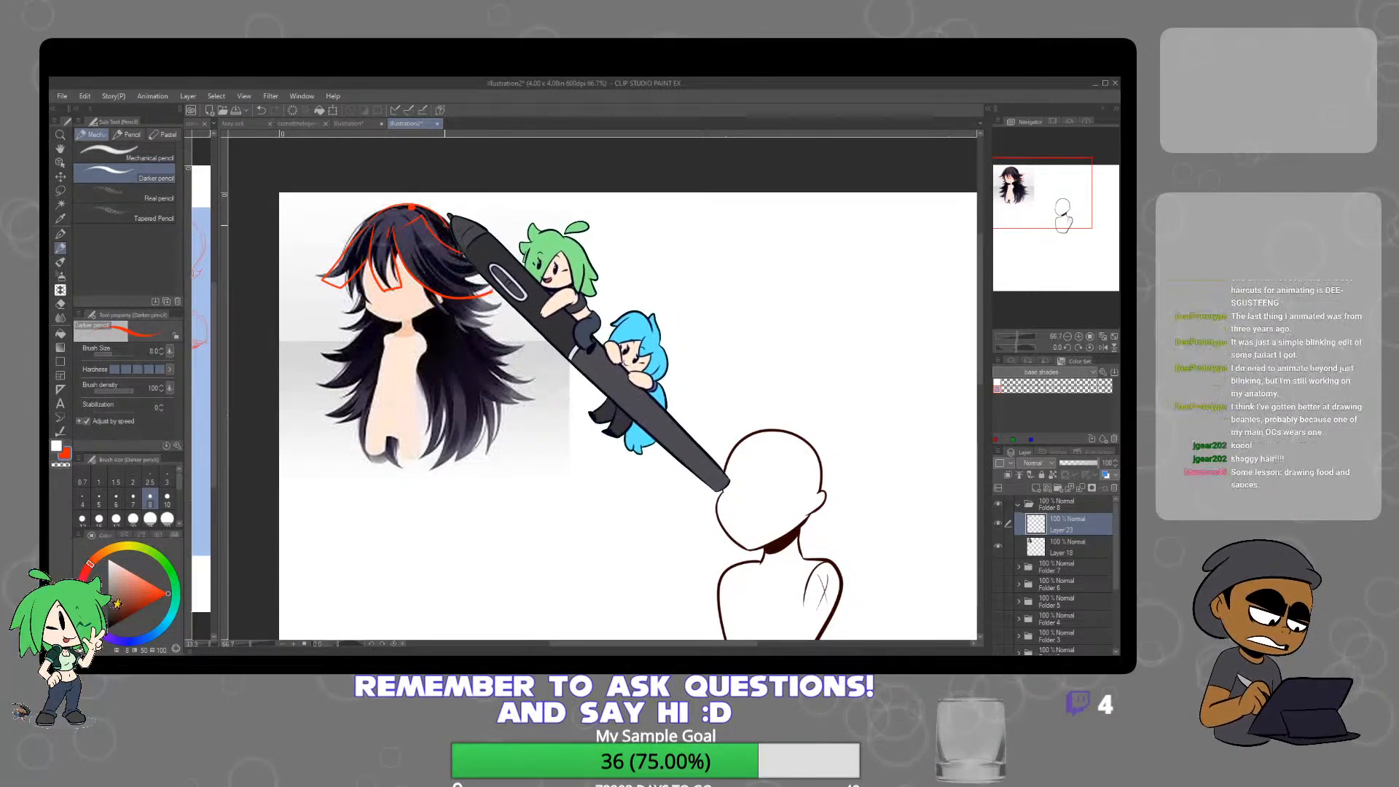
{"action": "mouse_move", "coordinate": [449, 231]}
{"action": "left_mouse_down"}
{"action": "mouse_move", "coordinate": [476, 294]}
{"action": "mouse_move", "coordinate": [532, 345]}
{"action": "mouse_move", "coordinate": [565, 342]}
{"action": "mouse_move", "coordinate": [520, 377]}
{"action": "mouse_move", "coordinate": [504, 363]}
{"action": "mouse_move", "coordinate": [540, 412]}
{"action": "mouse_move", "coordinate": [460, 423]}
{"action": "mouse_move", "coordinate": [473, 425]}
{"action": "mouse_move", "coordinate": [441, 453]}
{"action": "left_mouse_up"}
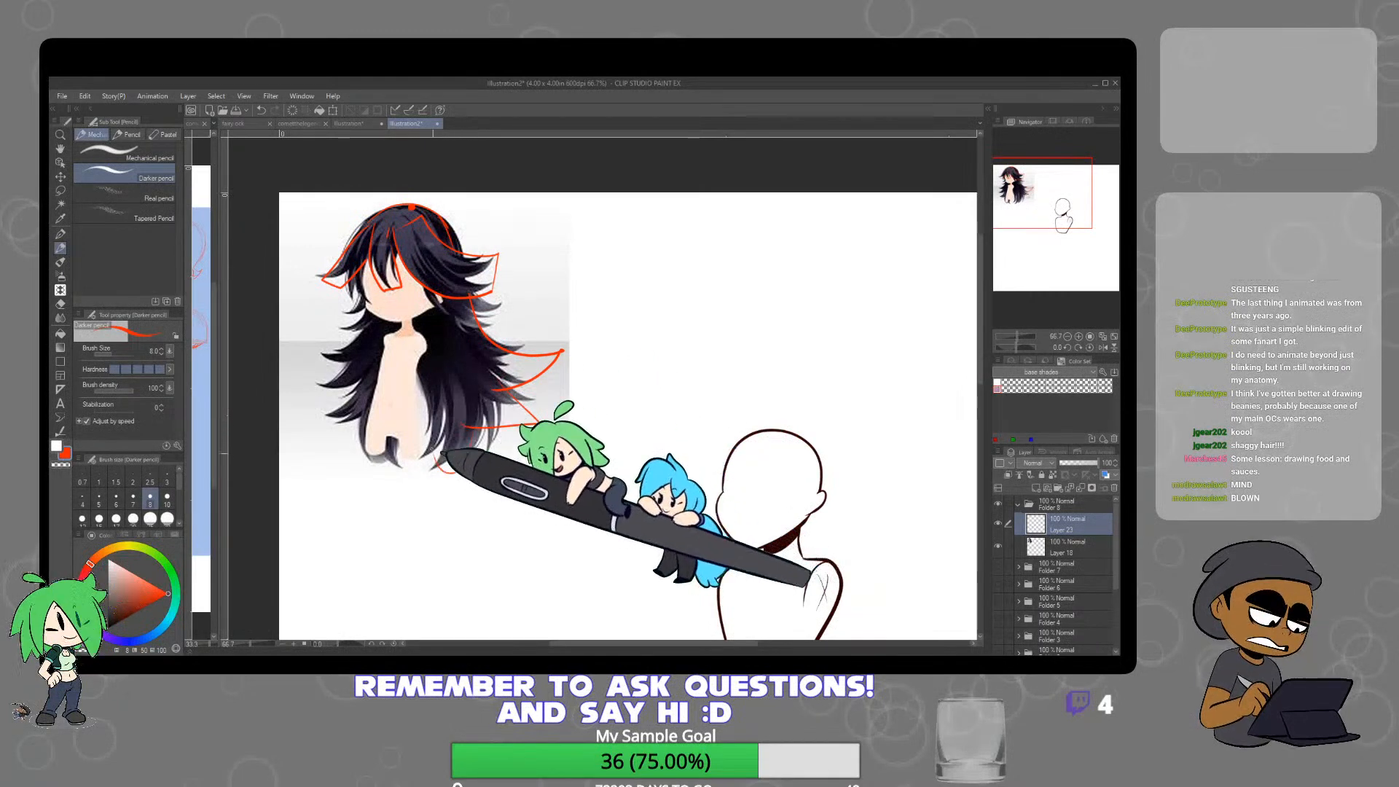